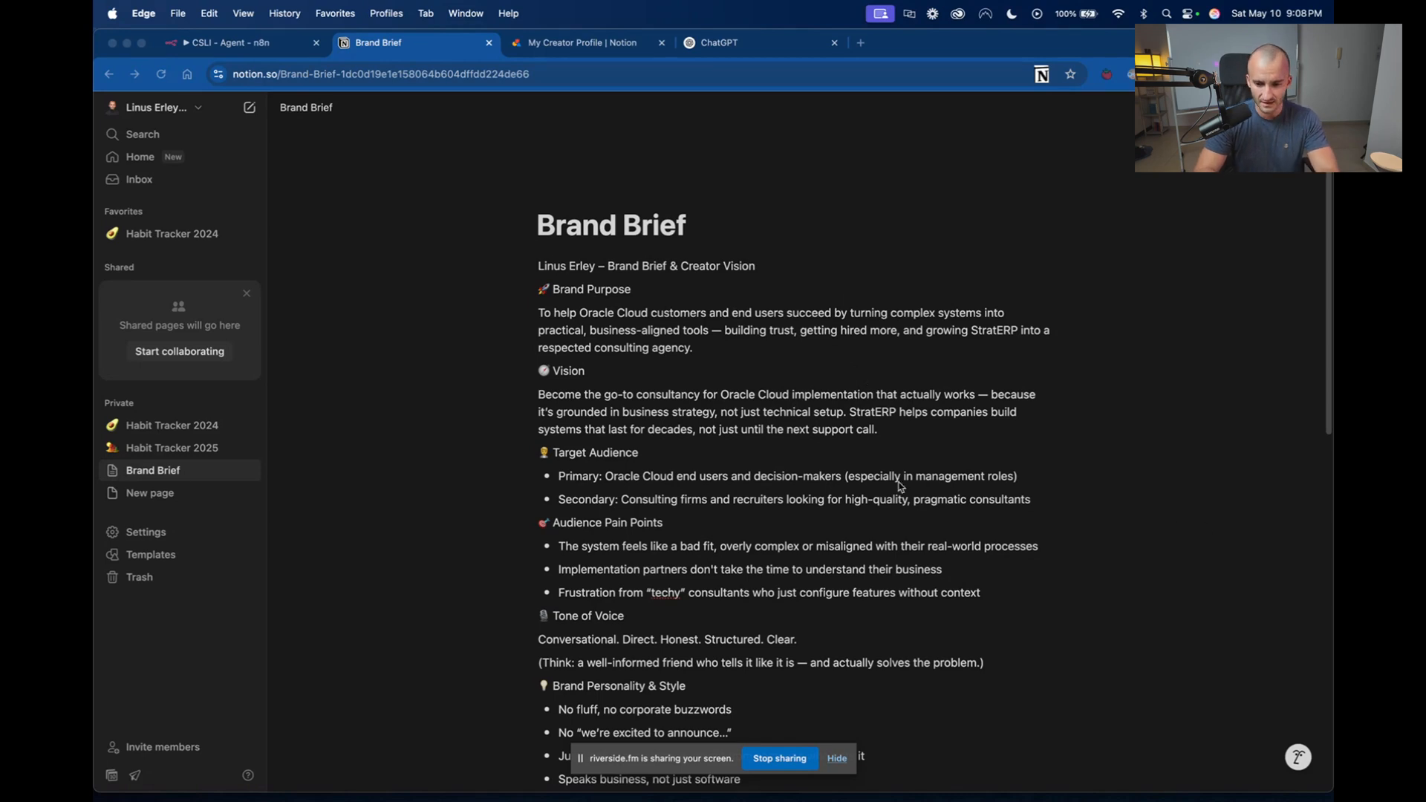
Skim the whole Brand Brief page in Notion and return to its beginning.
key("super+Tab")
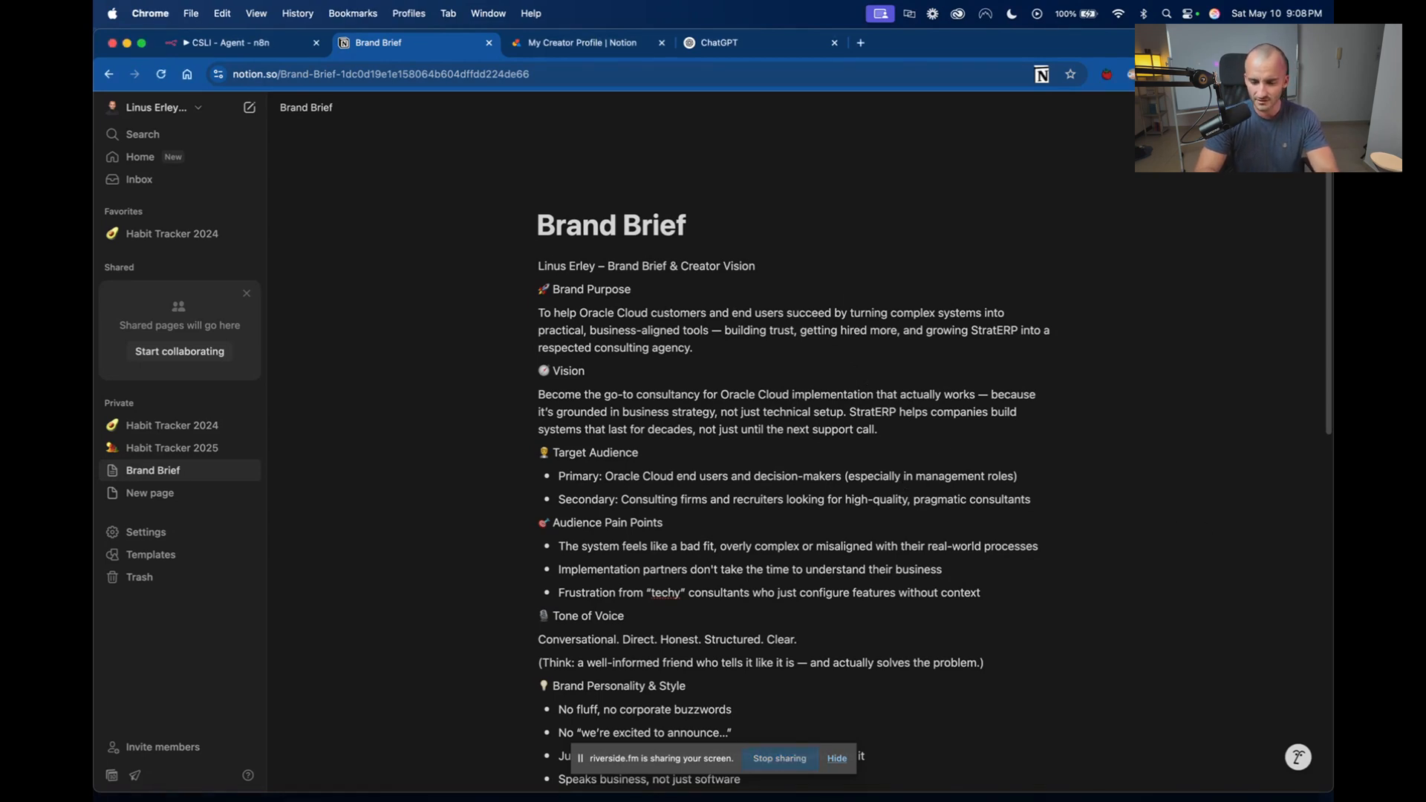
left_click(1311, 107)
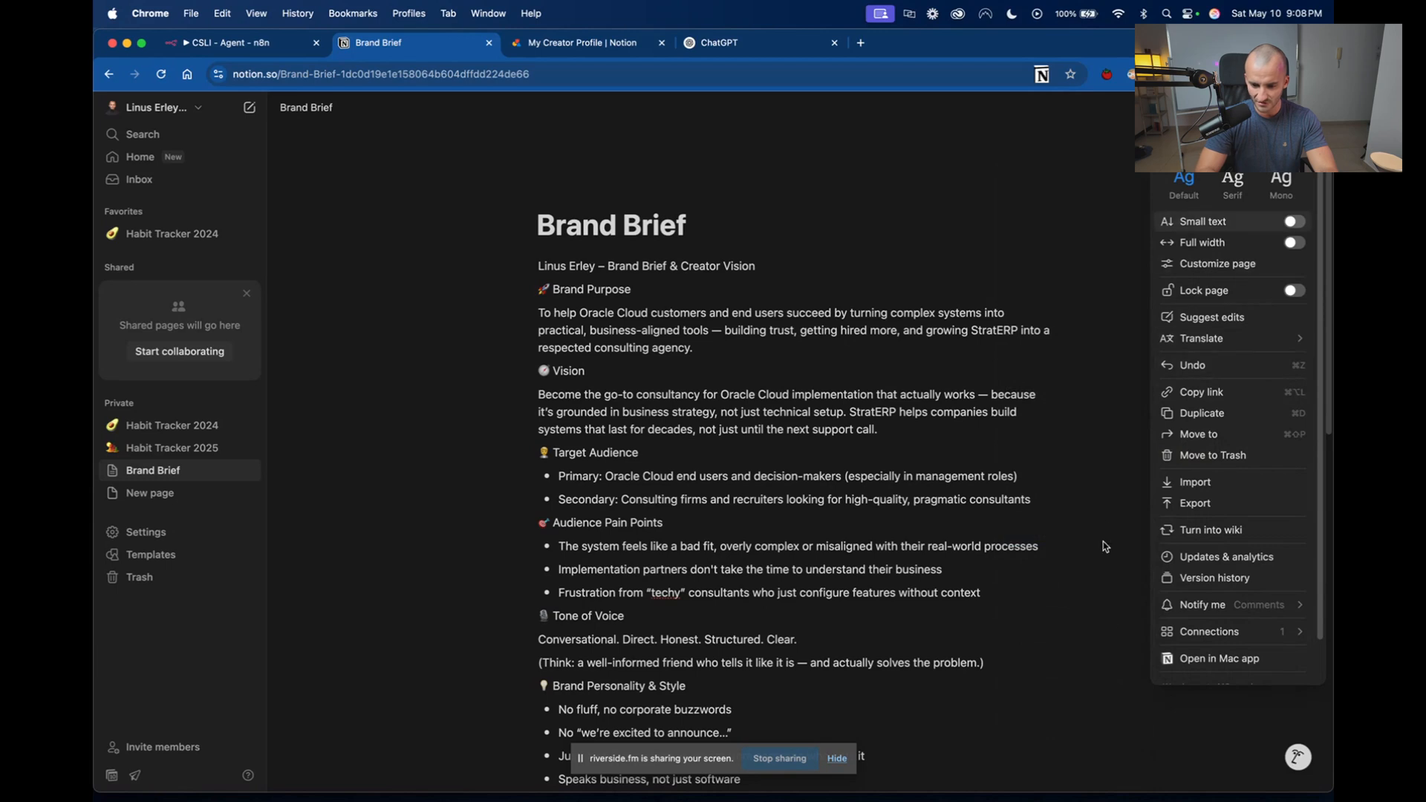
left_click(1044, 652)
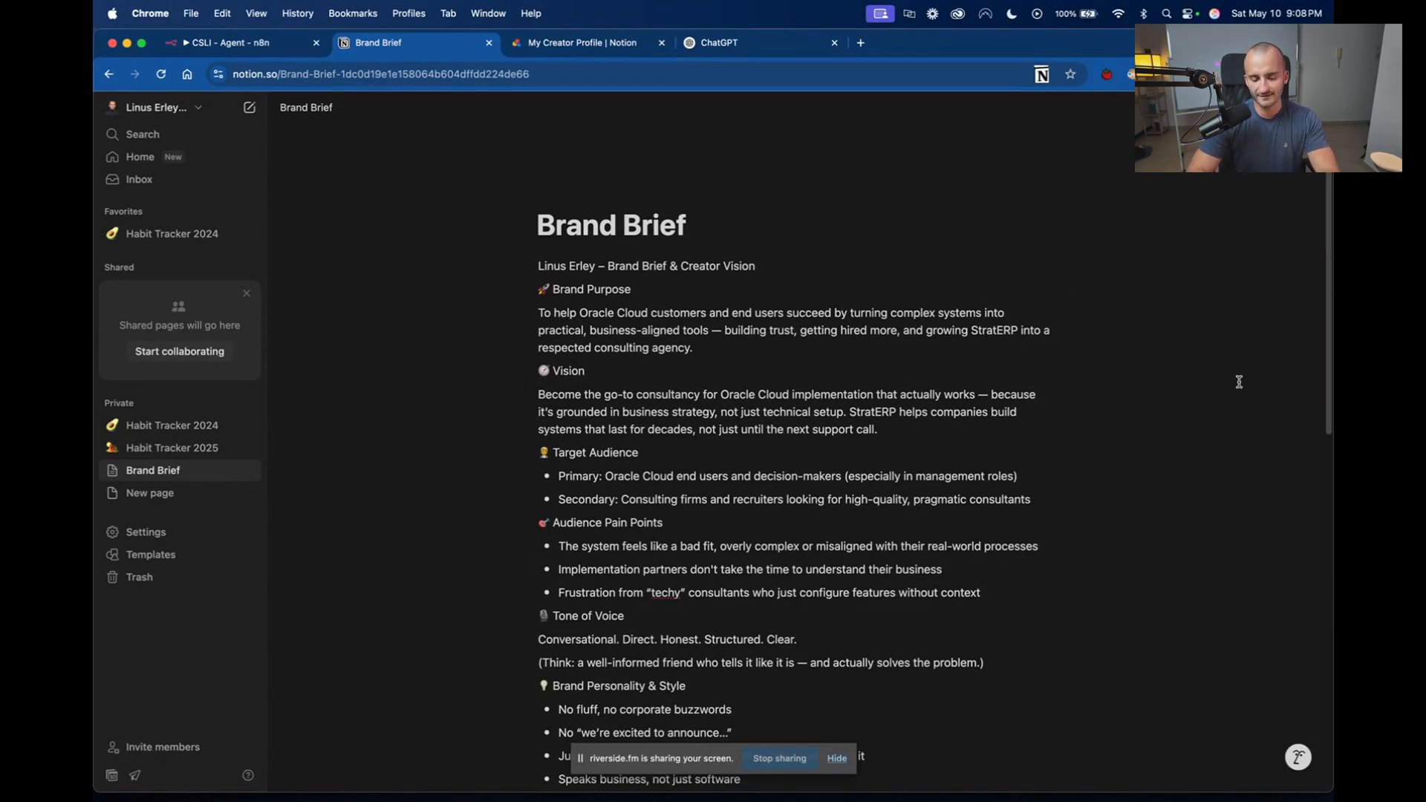
scroll(856, 220, "down", 10)
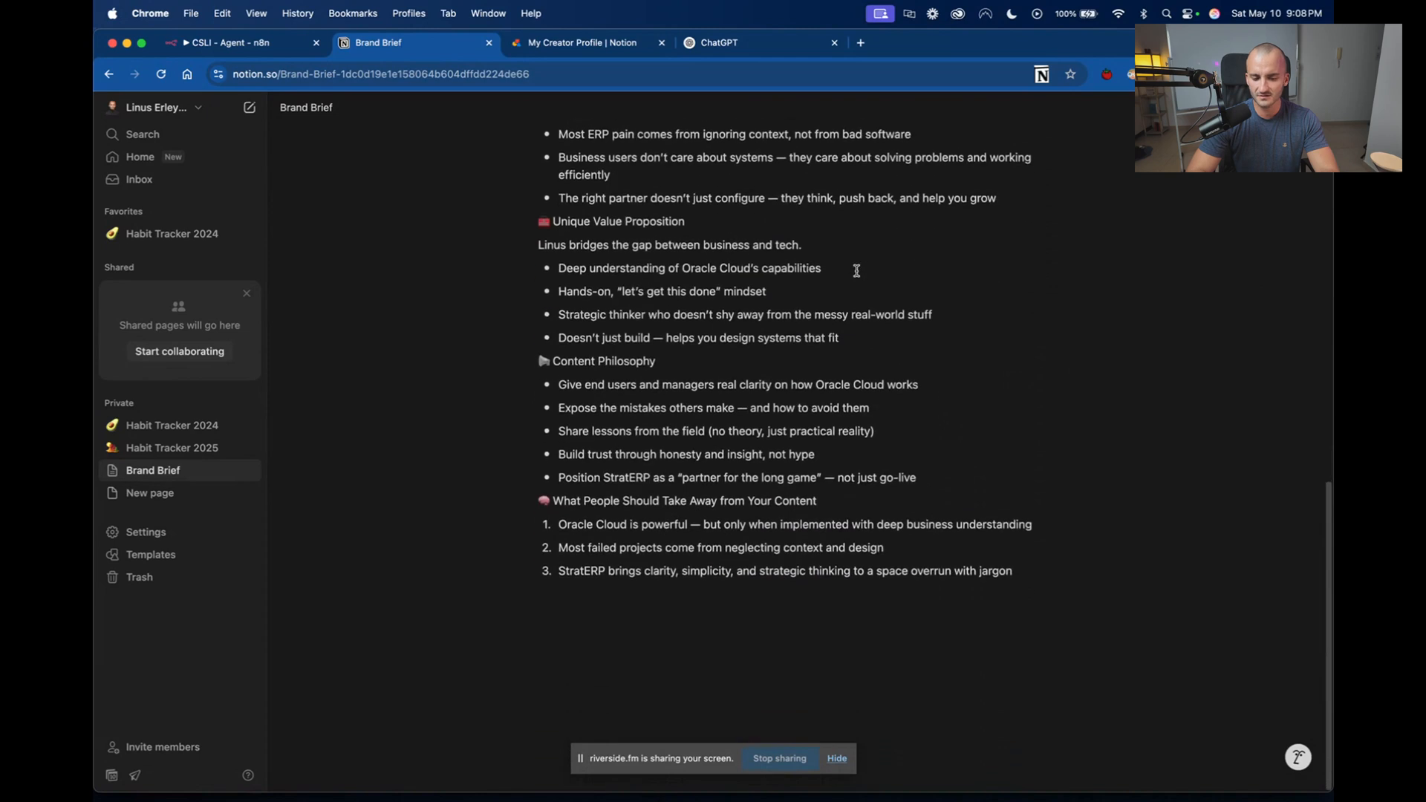
scroll(856, 270, "up", 5)
scroll(856, 271, "up", 6)
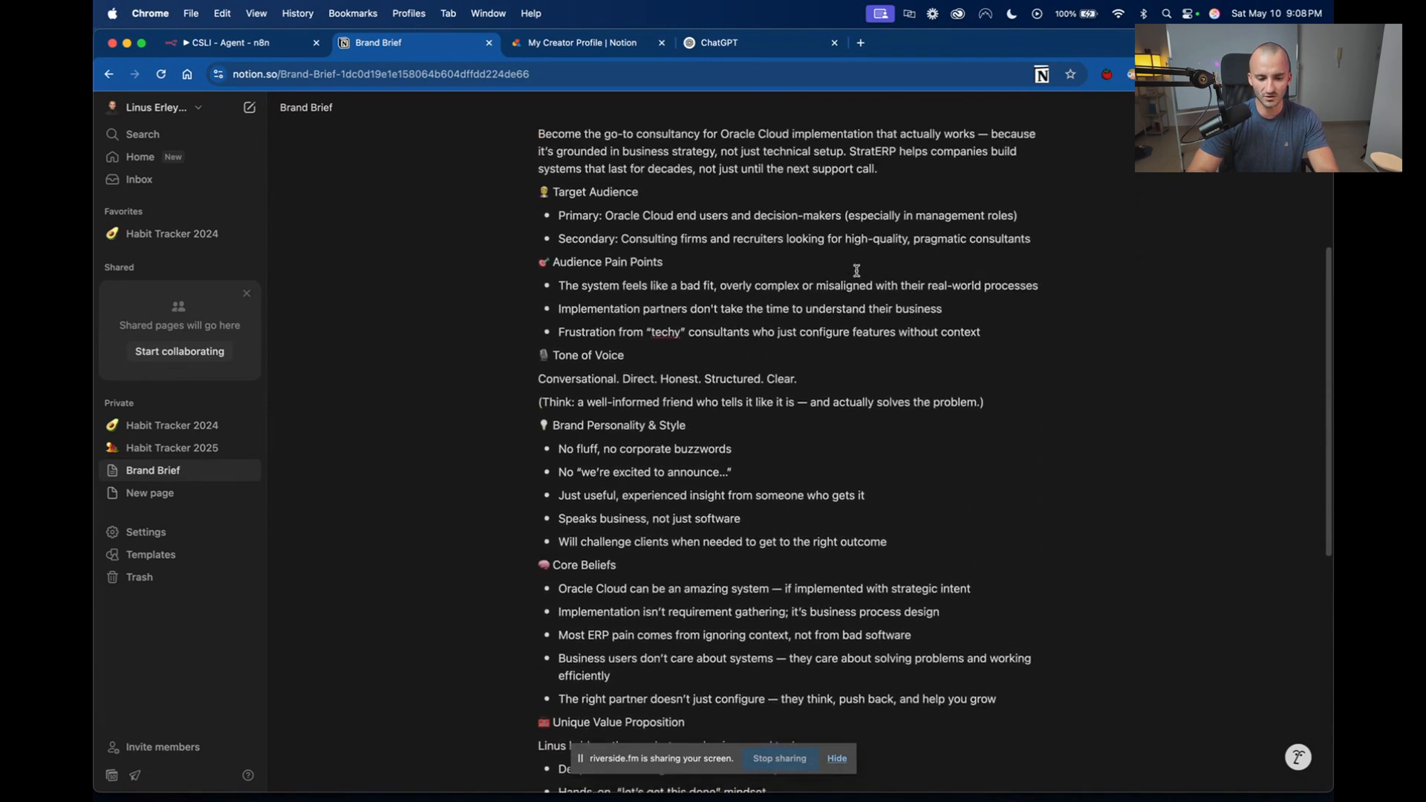
scroll(857, 270, "up", 1)
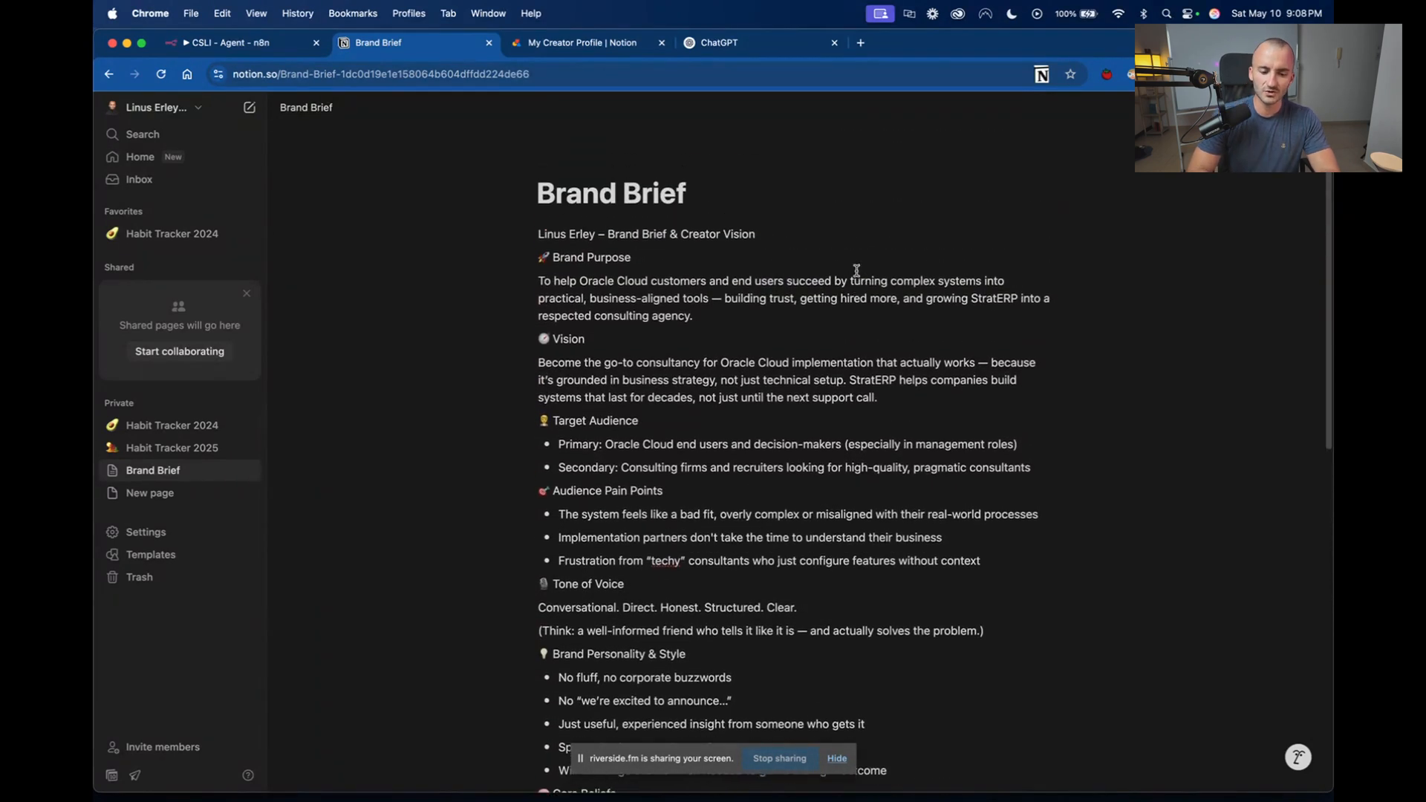
left_click(840, 277)
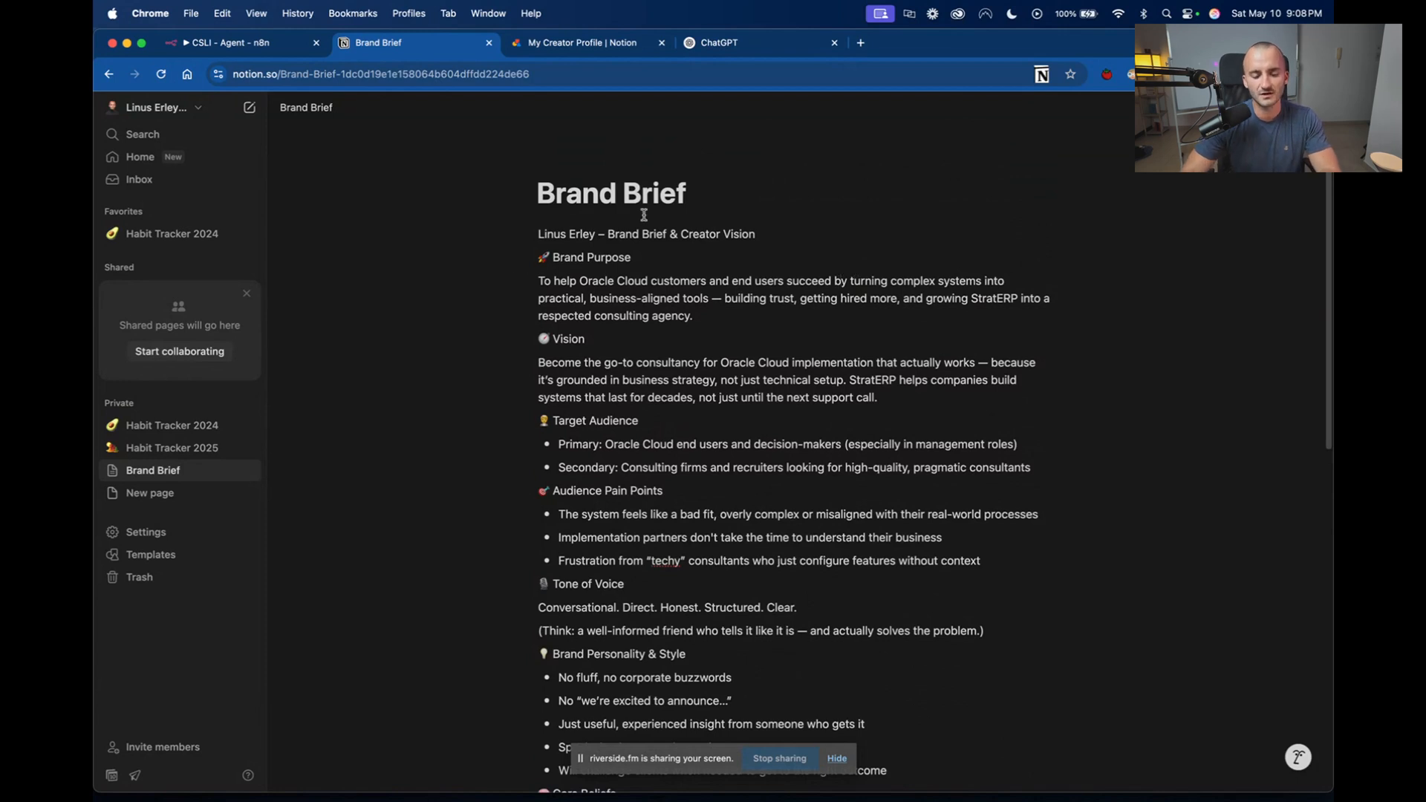
left_click(649, 256)
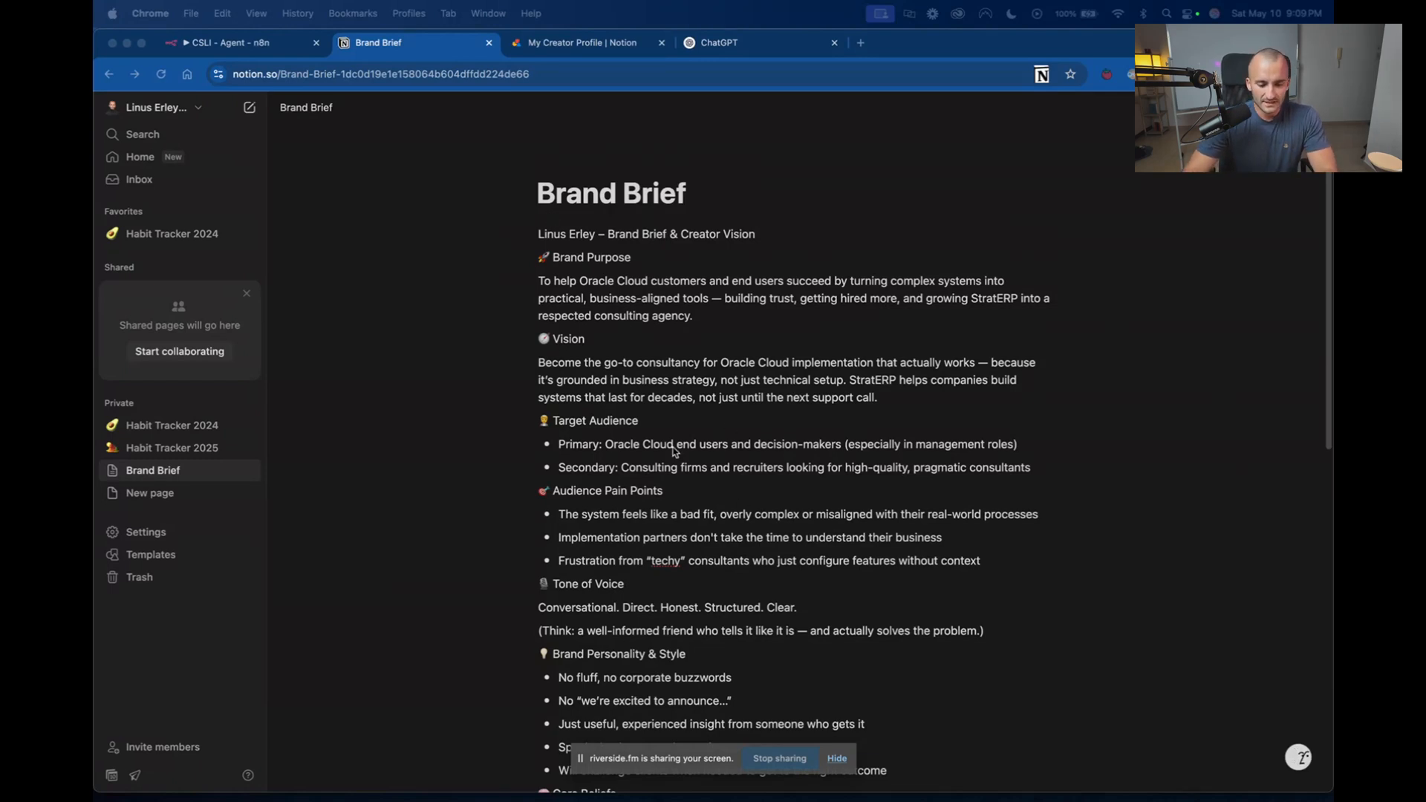
Review the Brand Purpose, Vision, Target Audience and Audience Pain Points sections of the Brand Brief.
left_click(674, 260)
left_click_drag(650, 258, 537, 259)
left_click_drag(606, 342, 540, 345)
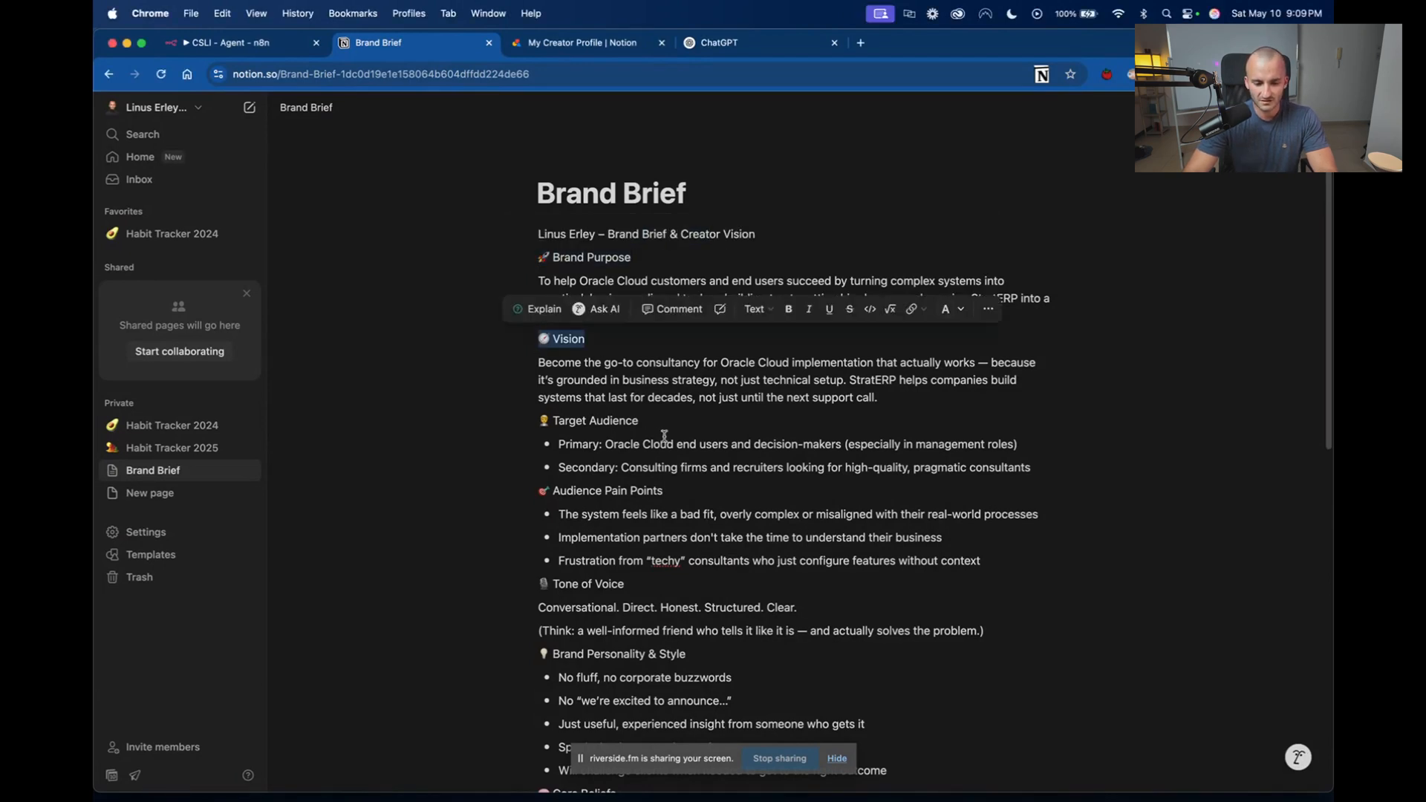
left_click_drag(672, 428, 546, 421)
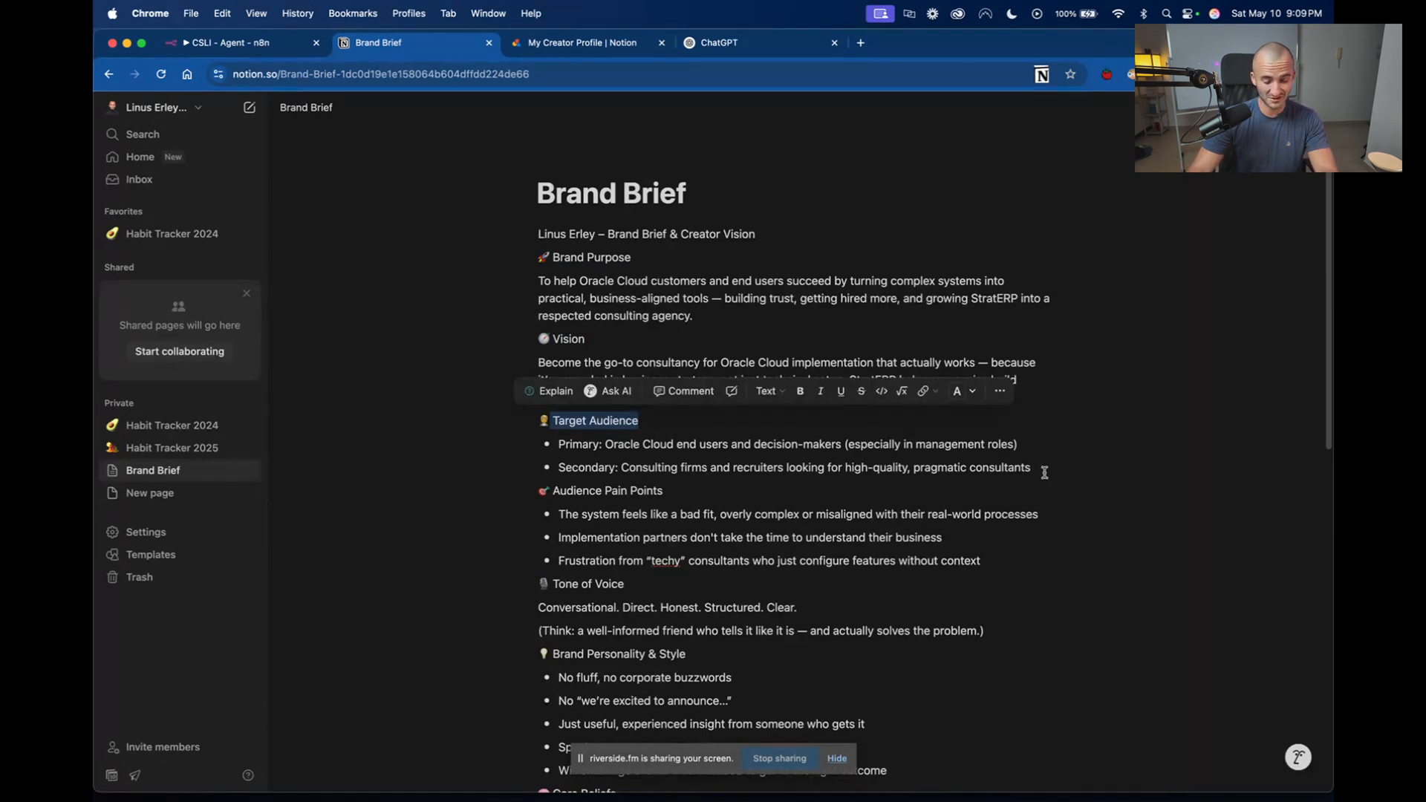
left_click_drag(663, 490, 554, 490)
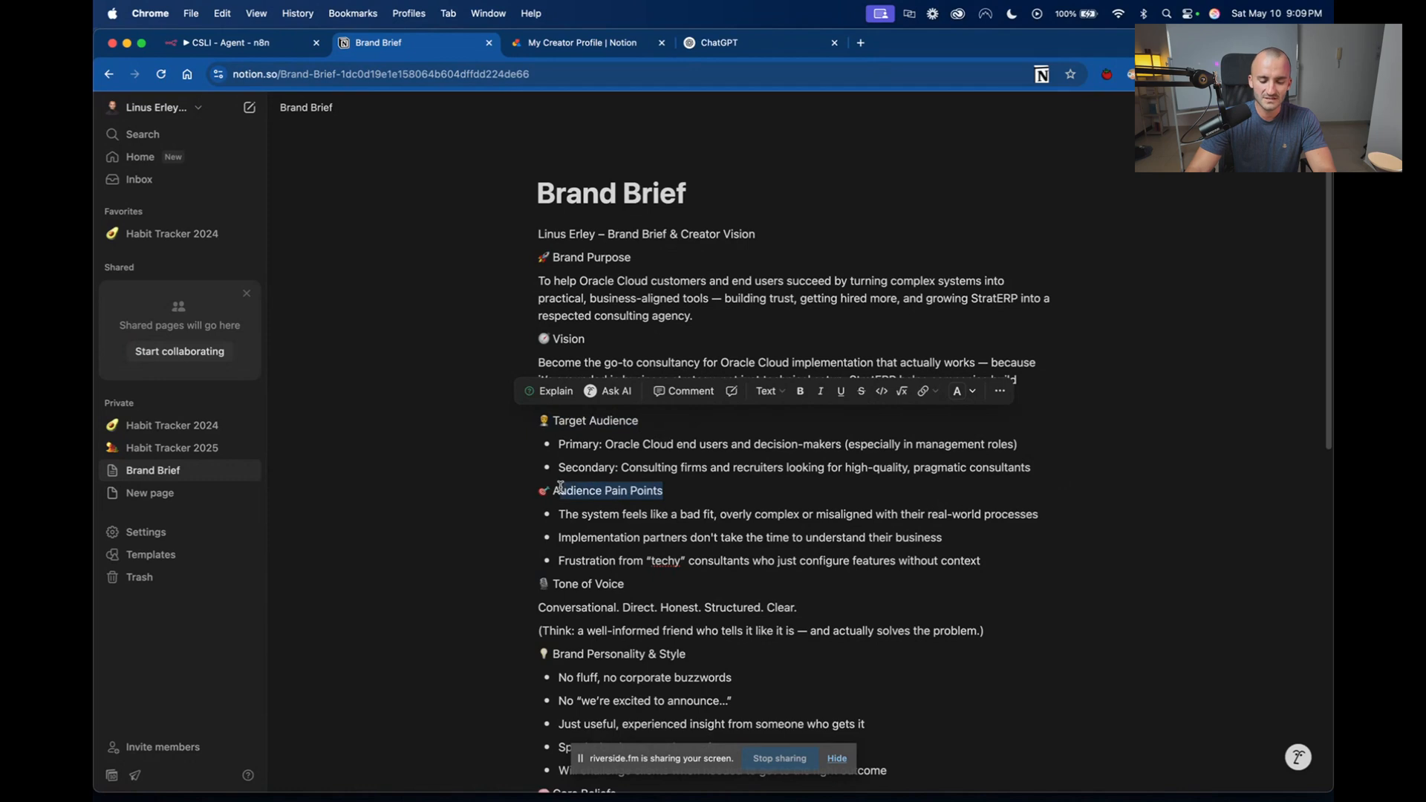
scroll(711, 529, "down", 2)
scroll(712, 529, "down", 2)
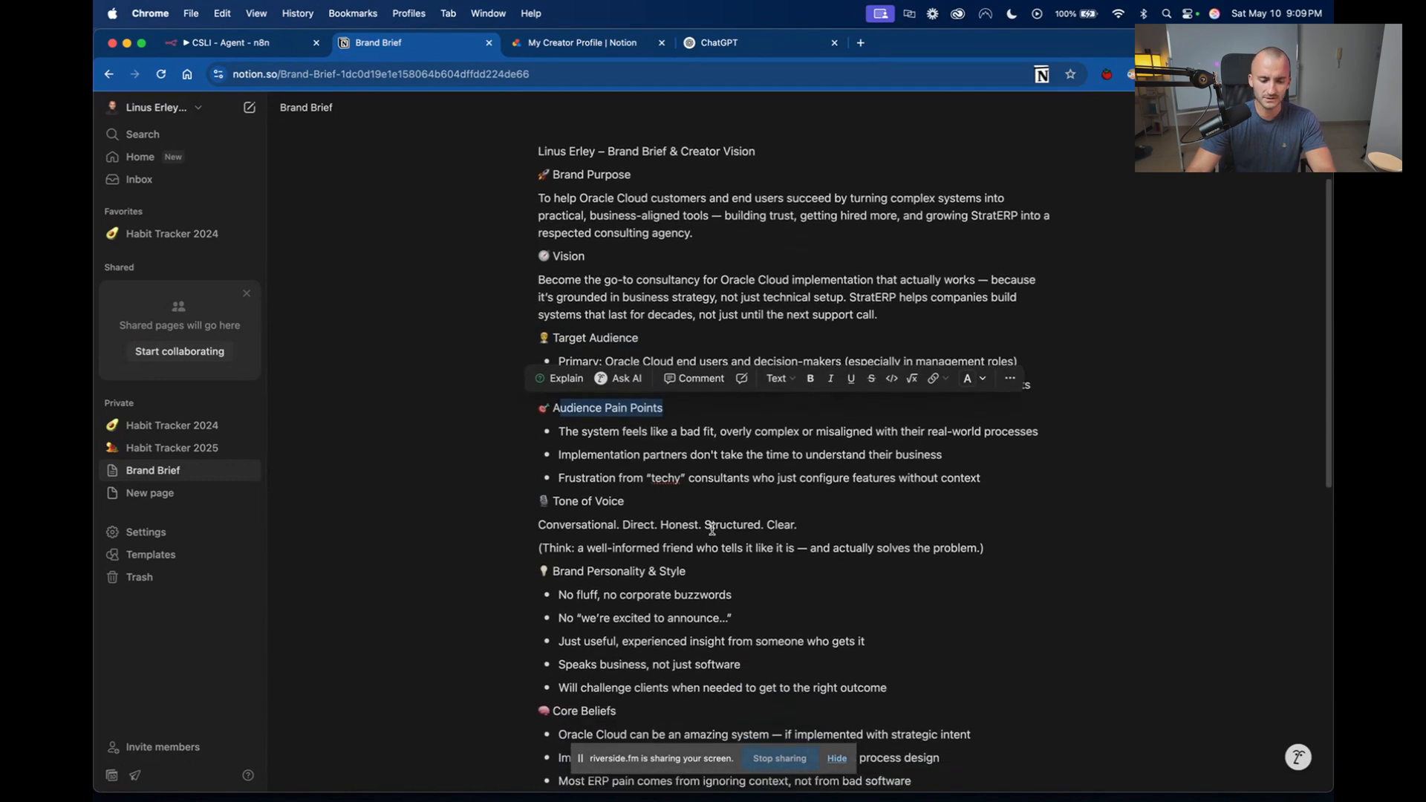
scroll(713, 527, "down", 2)
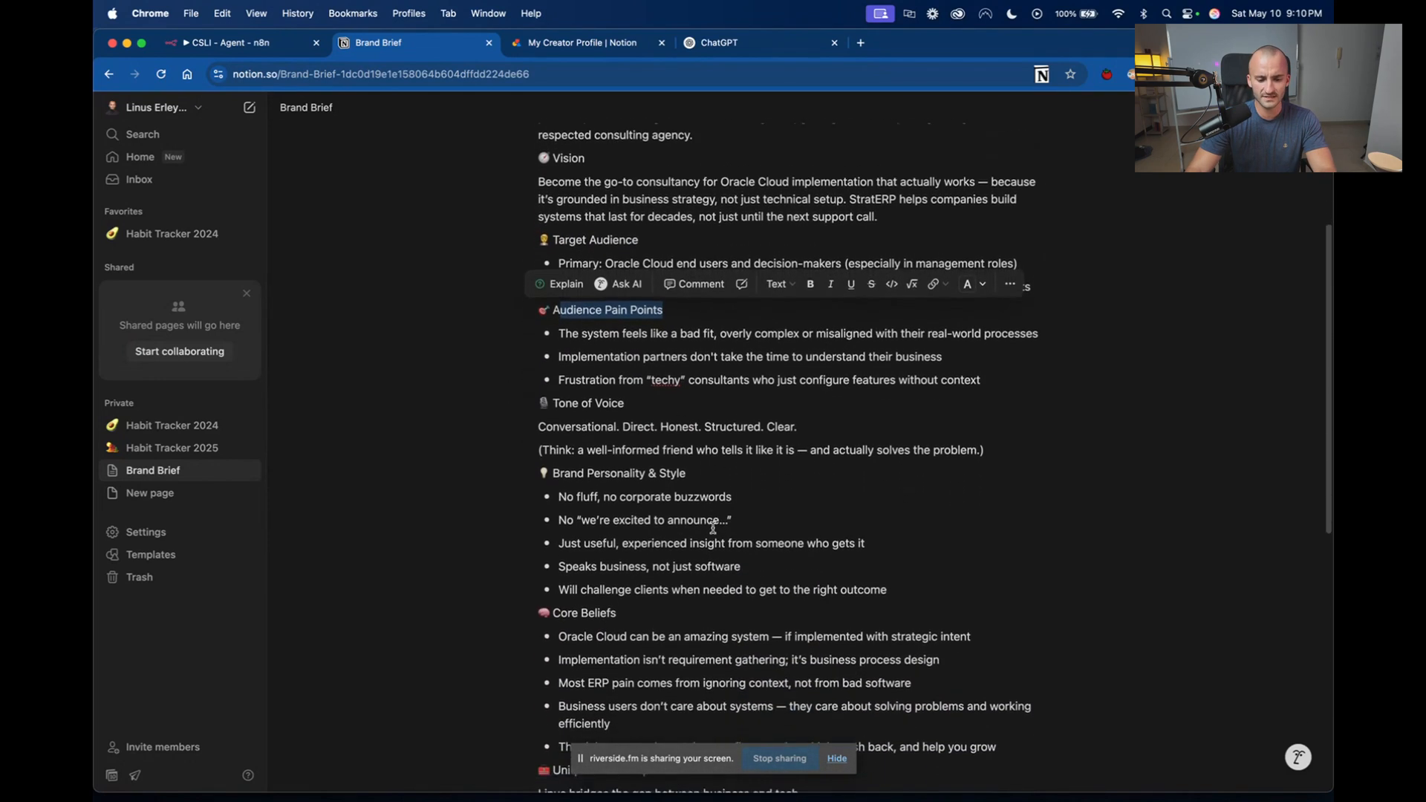
Examine the Tone of Voice keywords and the Brand Personality & Style section of the Brand Brief.
left_click_drag(658, 395, 550, 398)
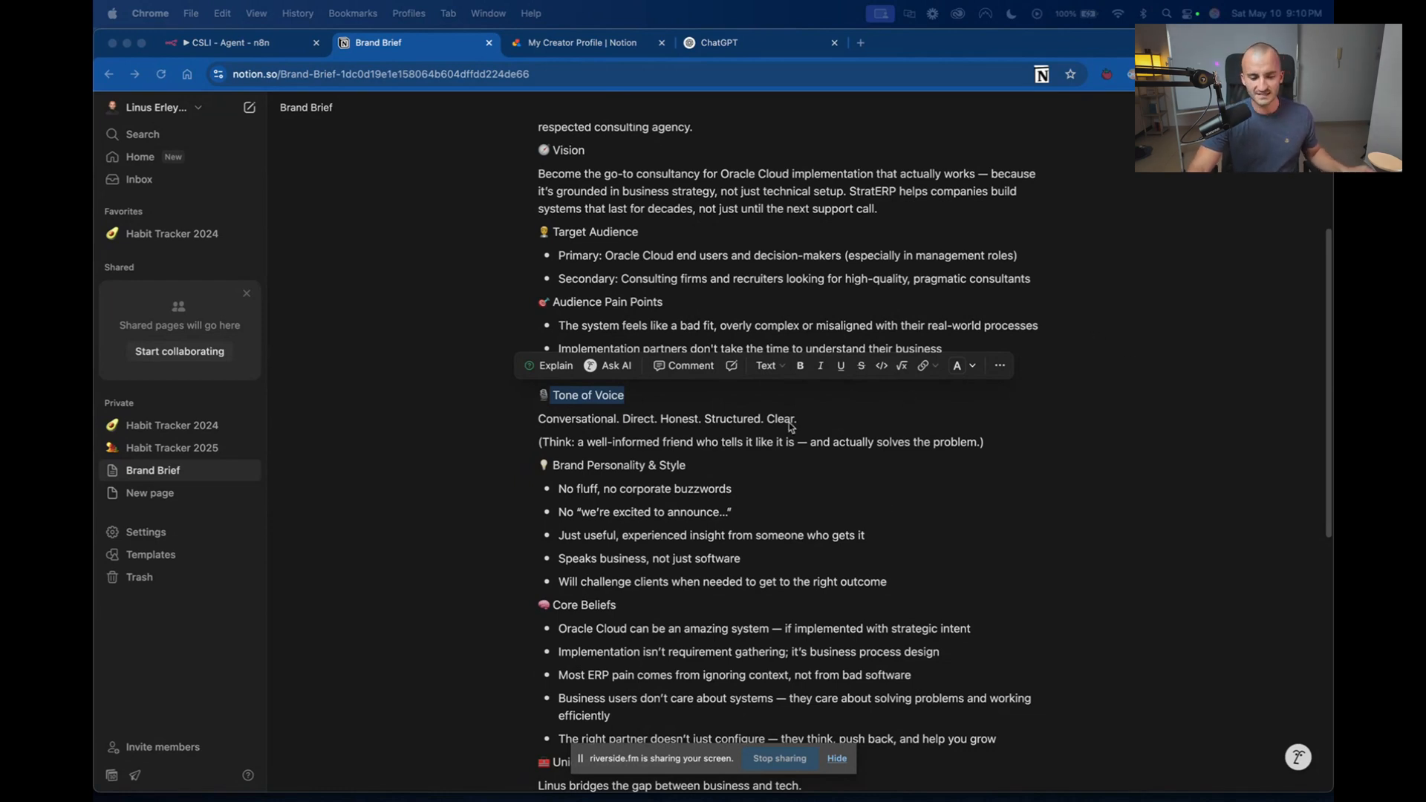
left_click_drag(797, 420, 652, 421)
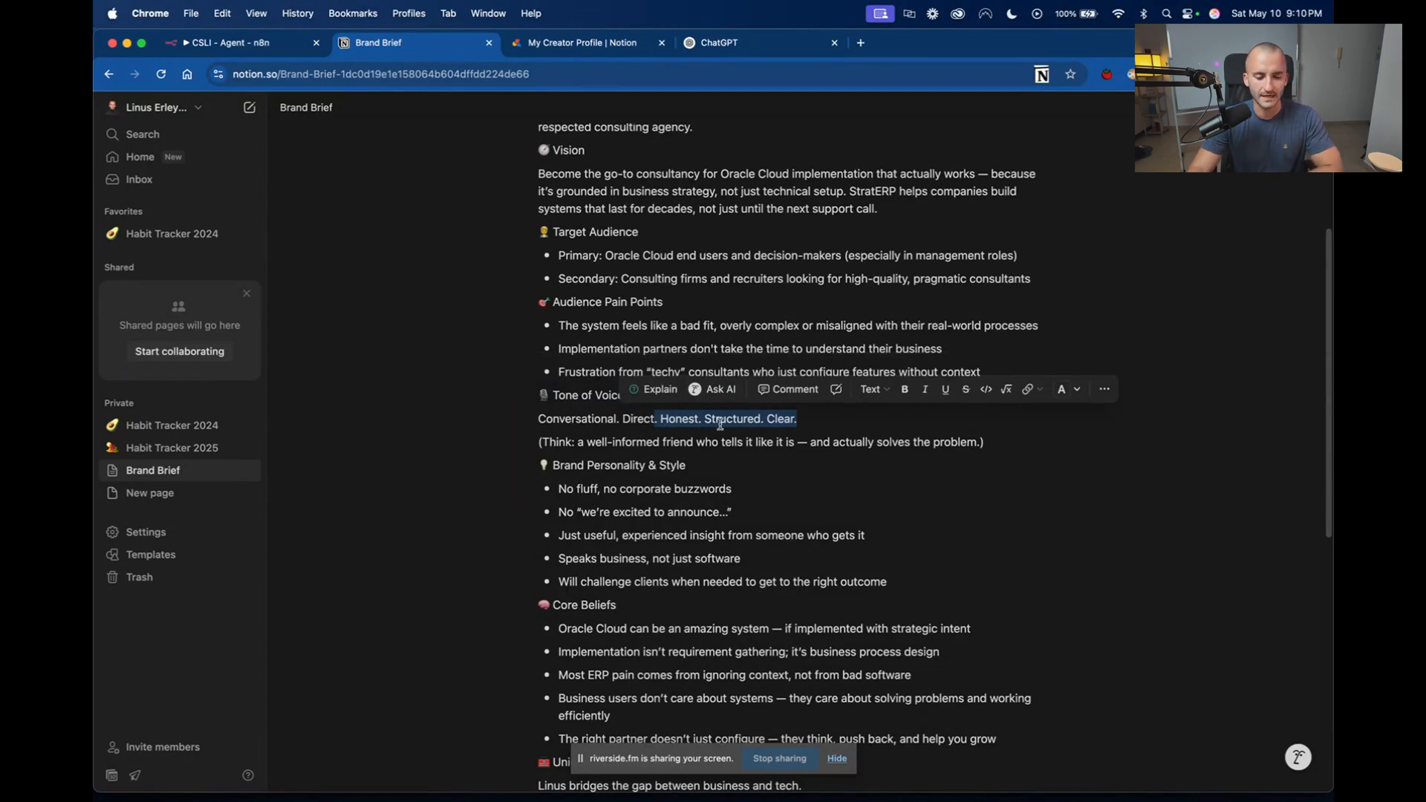
left_click(722, 416)
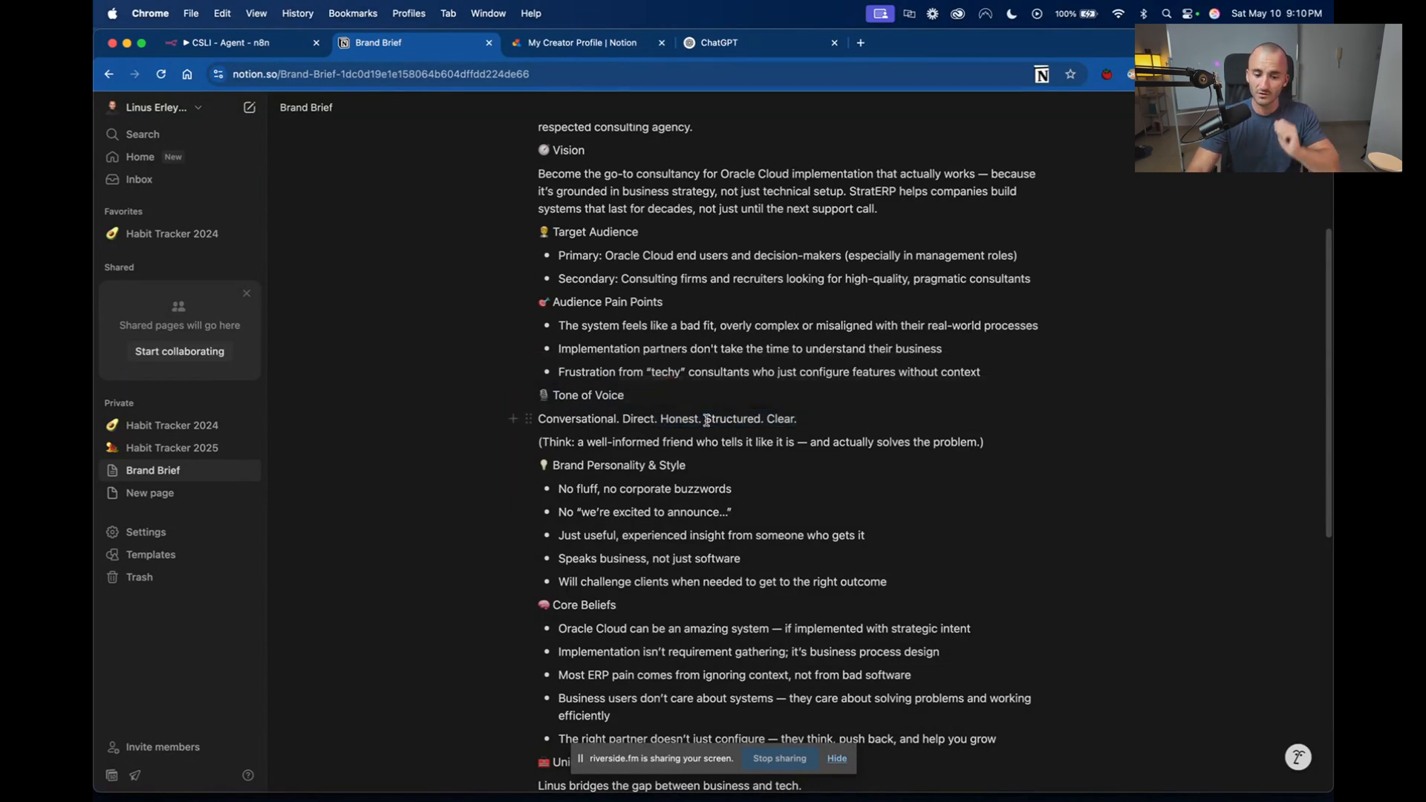
left_click(811, 416)
left_click_drag(814, 416, 711, 416)
left_click(704, 426)
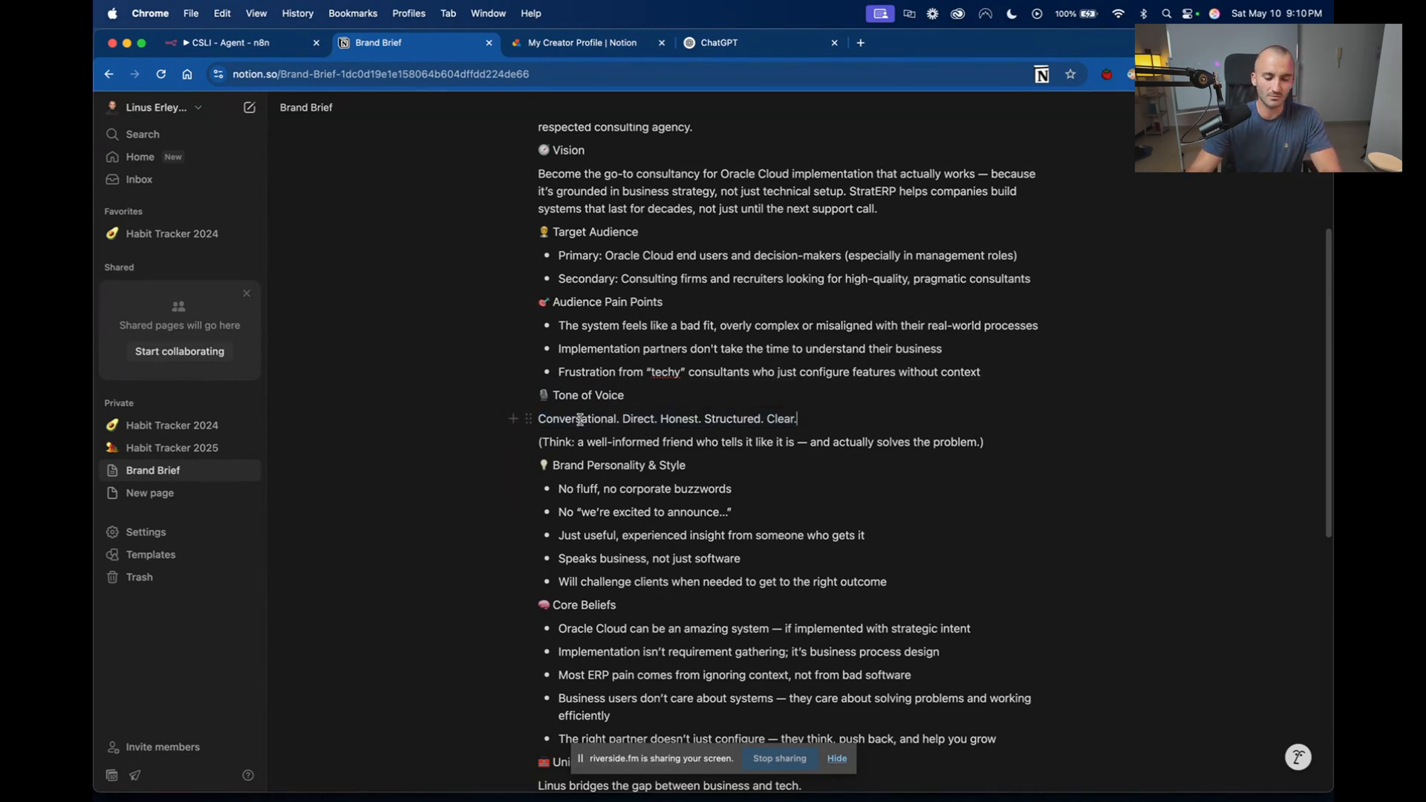
scroll(612, 497, "down", 1)
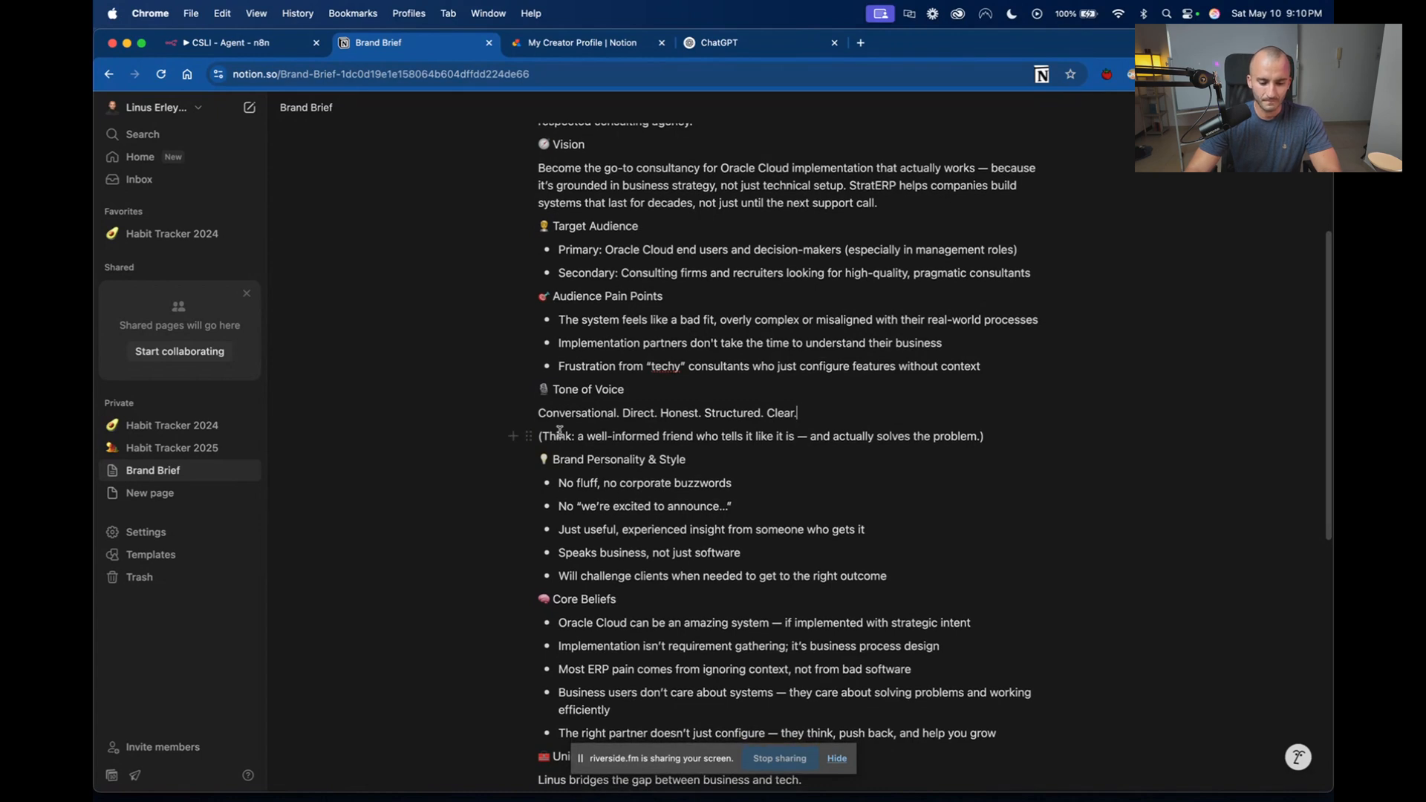
left_click_drag(560, 431, 976, 499)
scroll(670, 474, "down", 1)
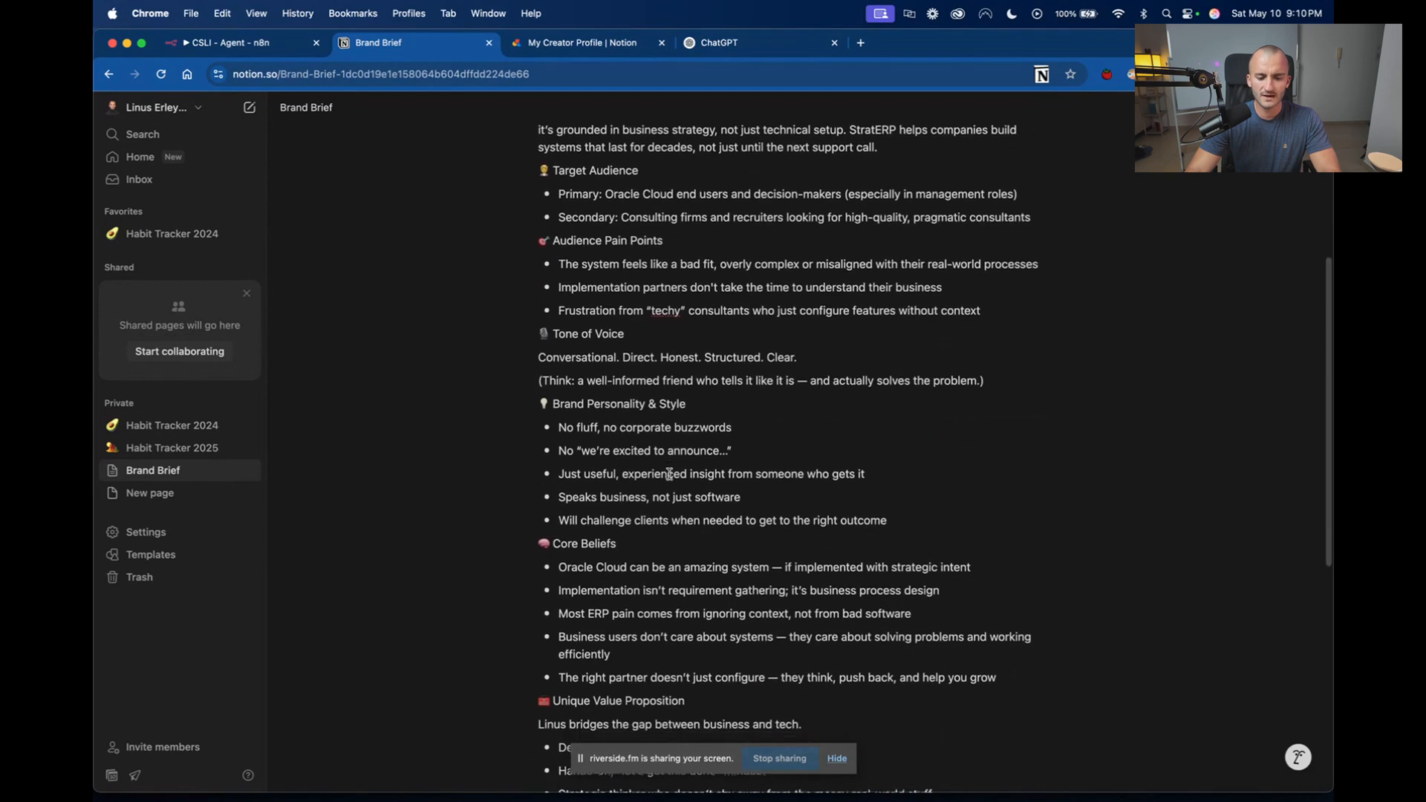
scroll(646, 416, "down", 2)
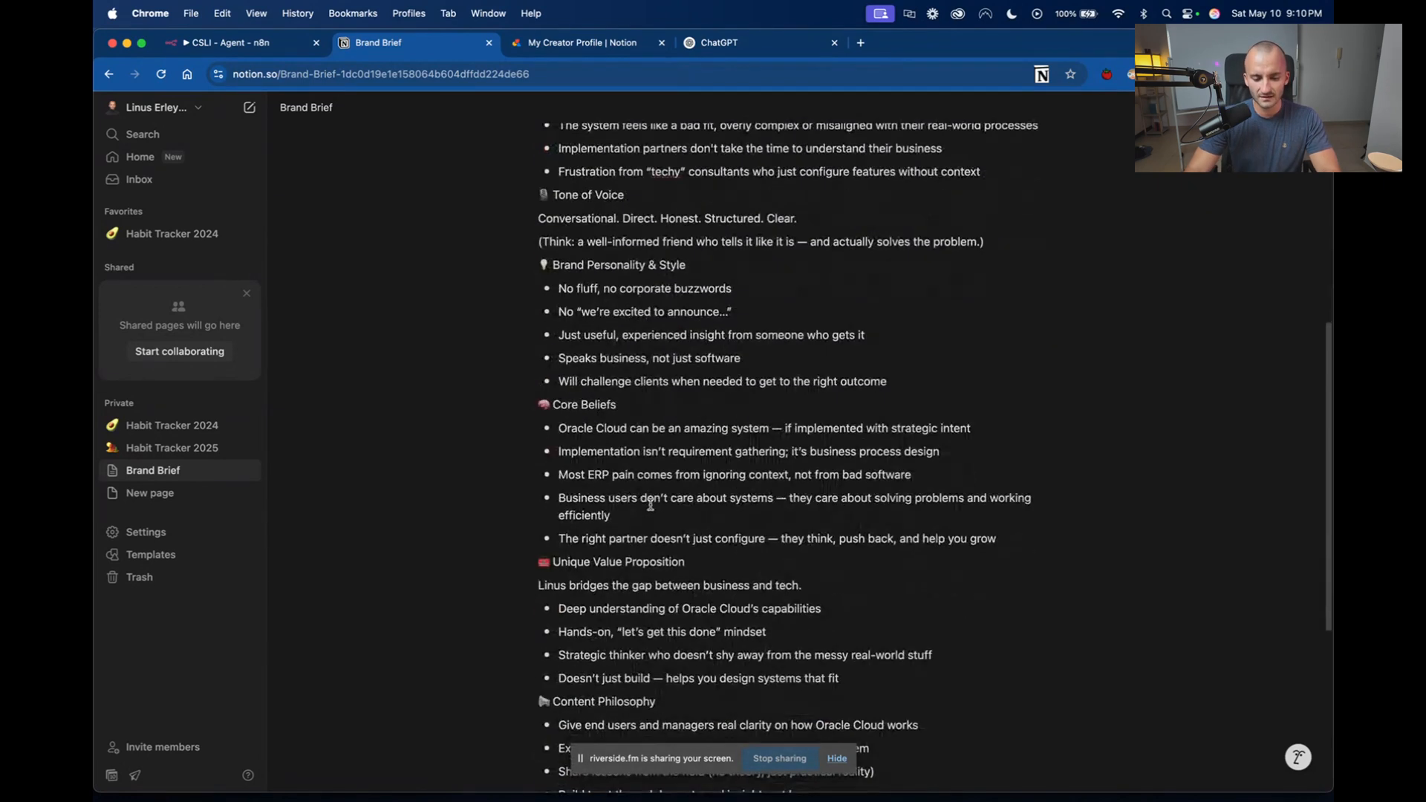
scroll(634, 414, "down", 1)
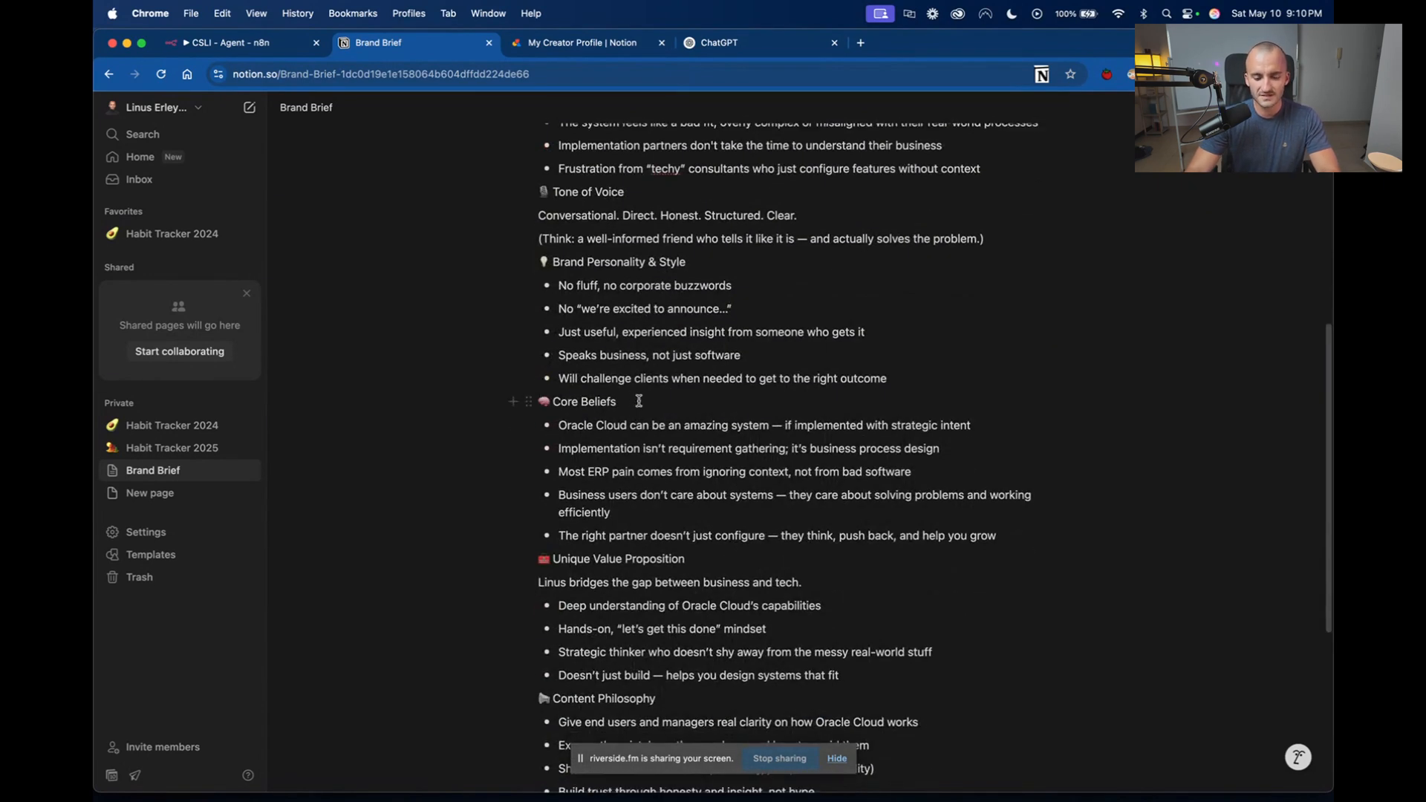
Review the Brand Brief's remaining sections, from Core Beliefs through What People Should Take Away from Your Content.
left_click_drag(624, 402, 552, 404)
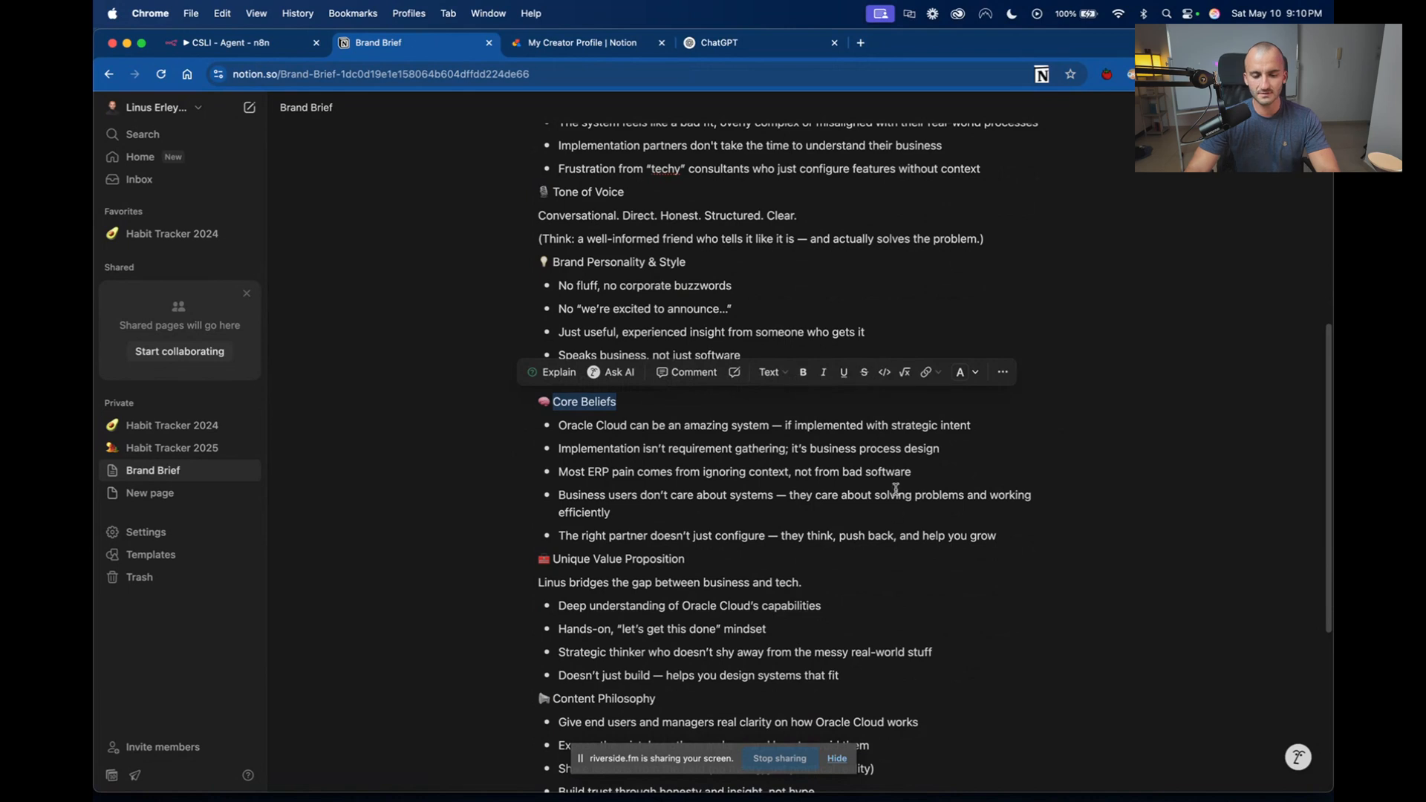
scroll(895, 484, "down", 1)
scroll(896, 483, "down", 4)
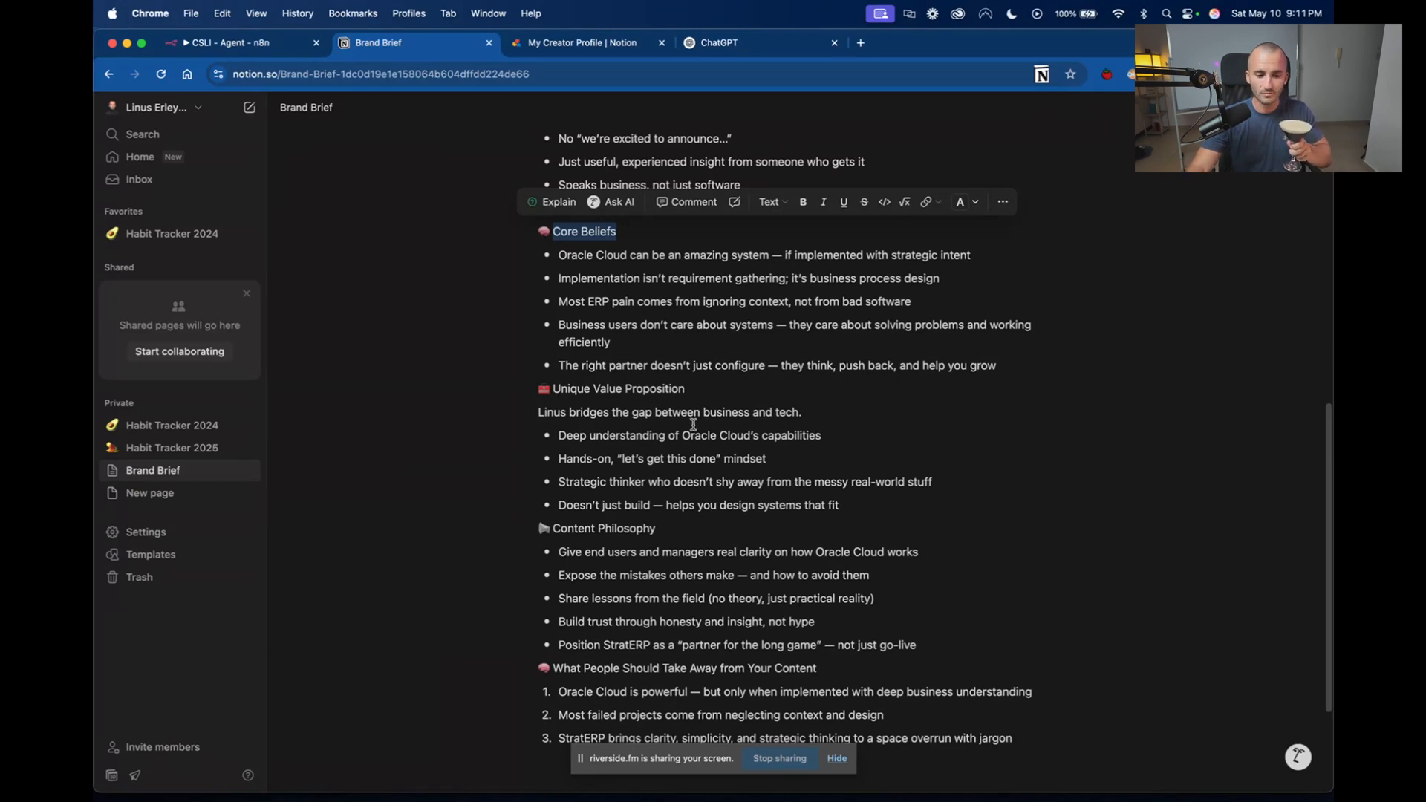
left_click(624, 244)
left_click_drag(713, 393, 600, 392)
scroll(638, 410, "down", 3)
scroll(640, 409, "down", 1)
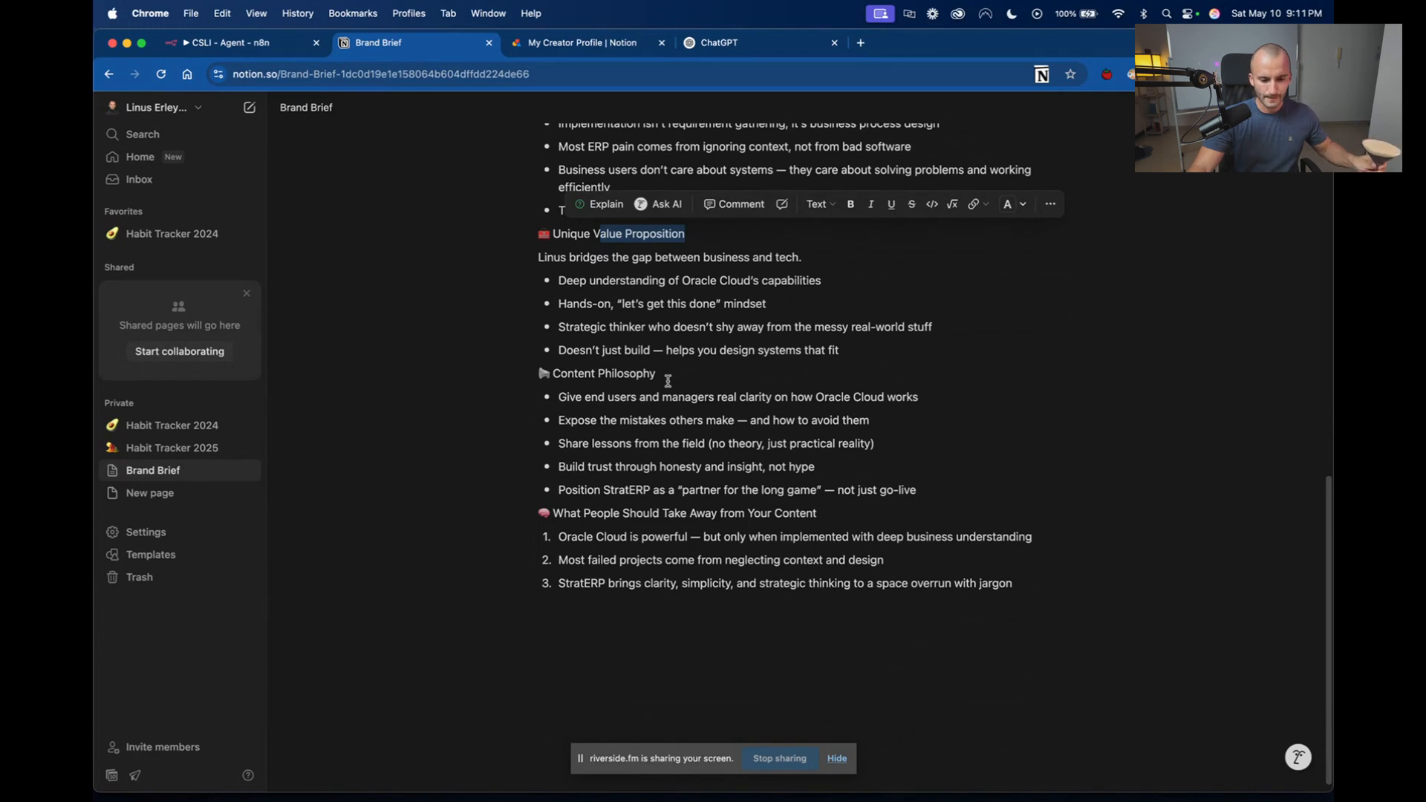
left_click_drag(669, 374, 553, 373)
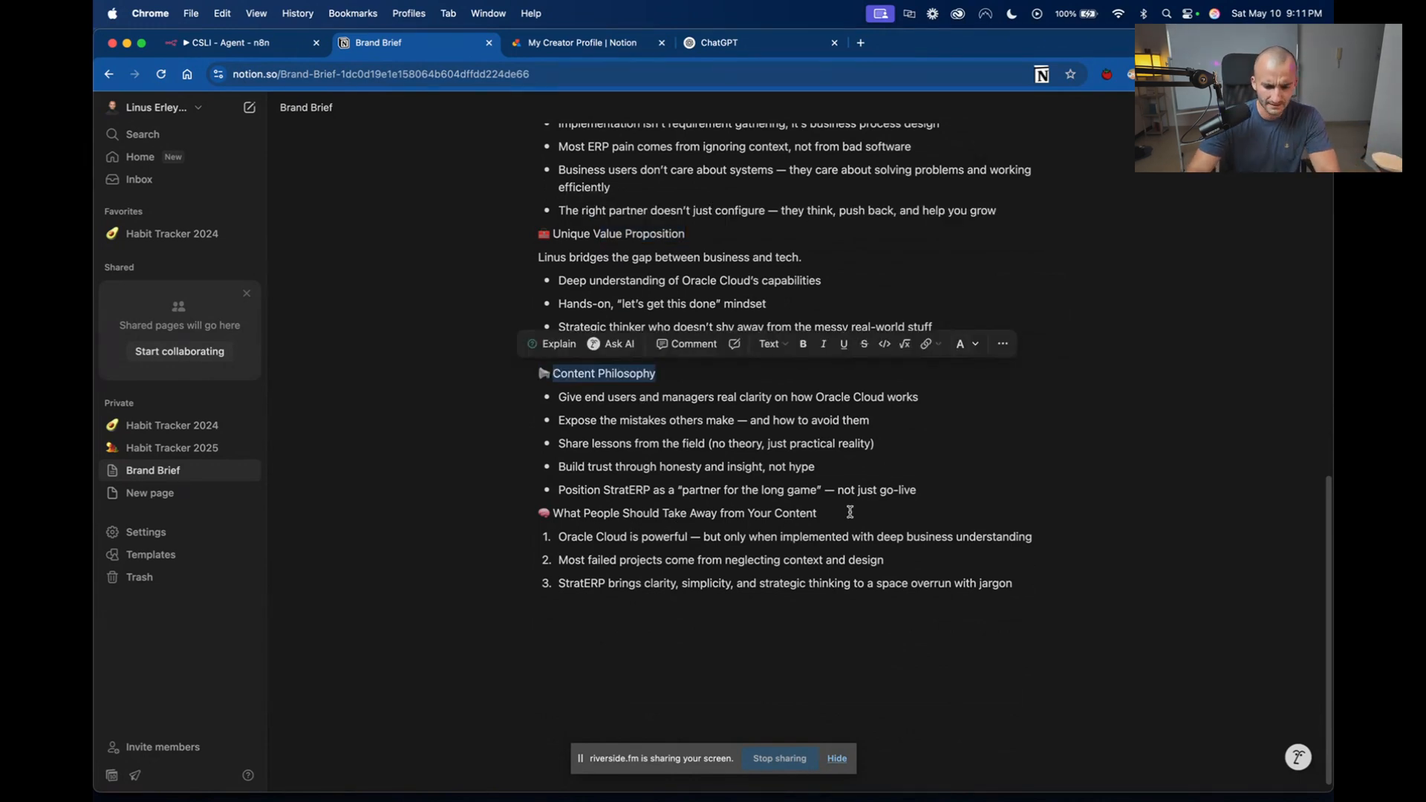
left_click_drag(851, 512, 549, 514)
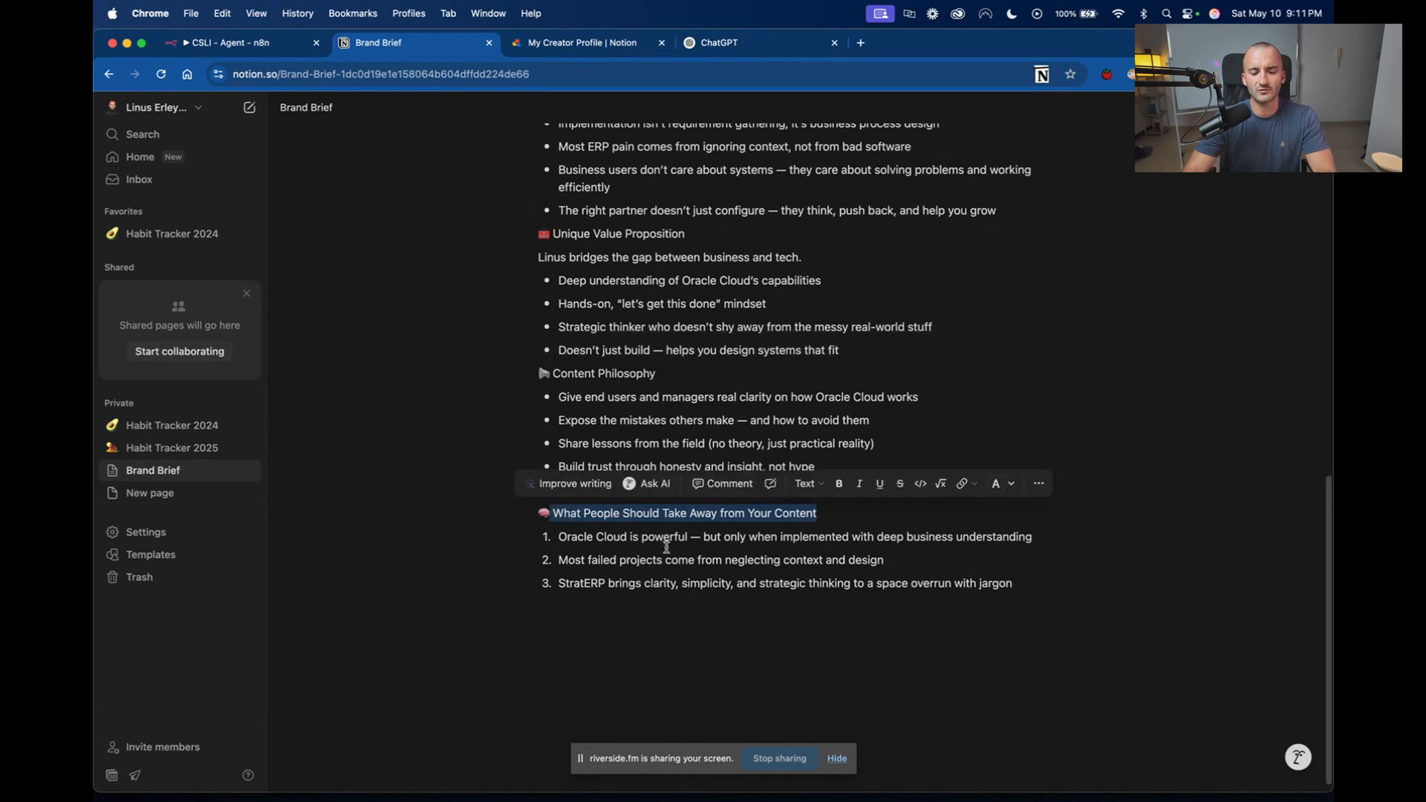
left_click(718, 560)
scroll(730, 700, "down", 1)
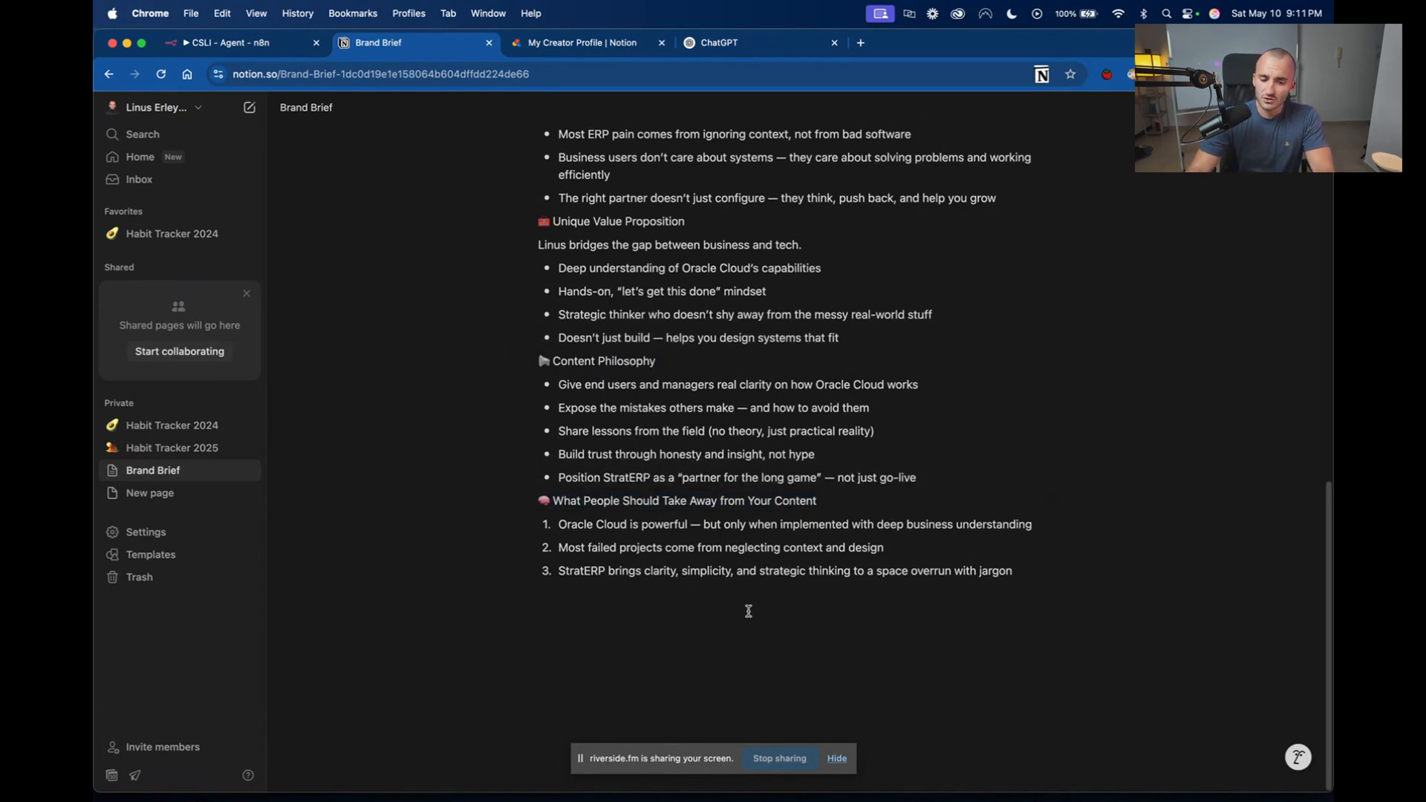
scroll(758, 571, "up", 5)
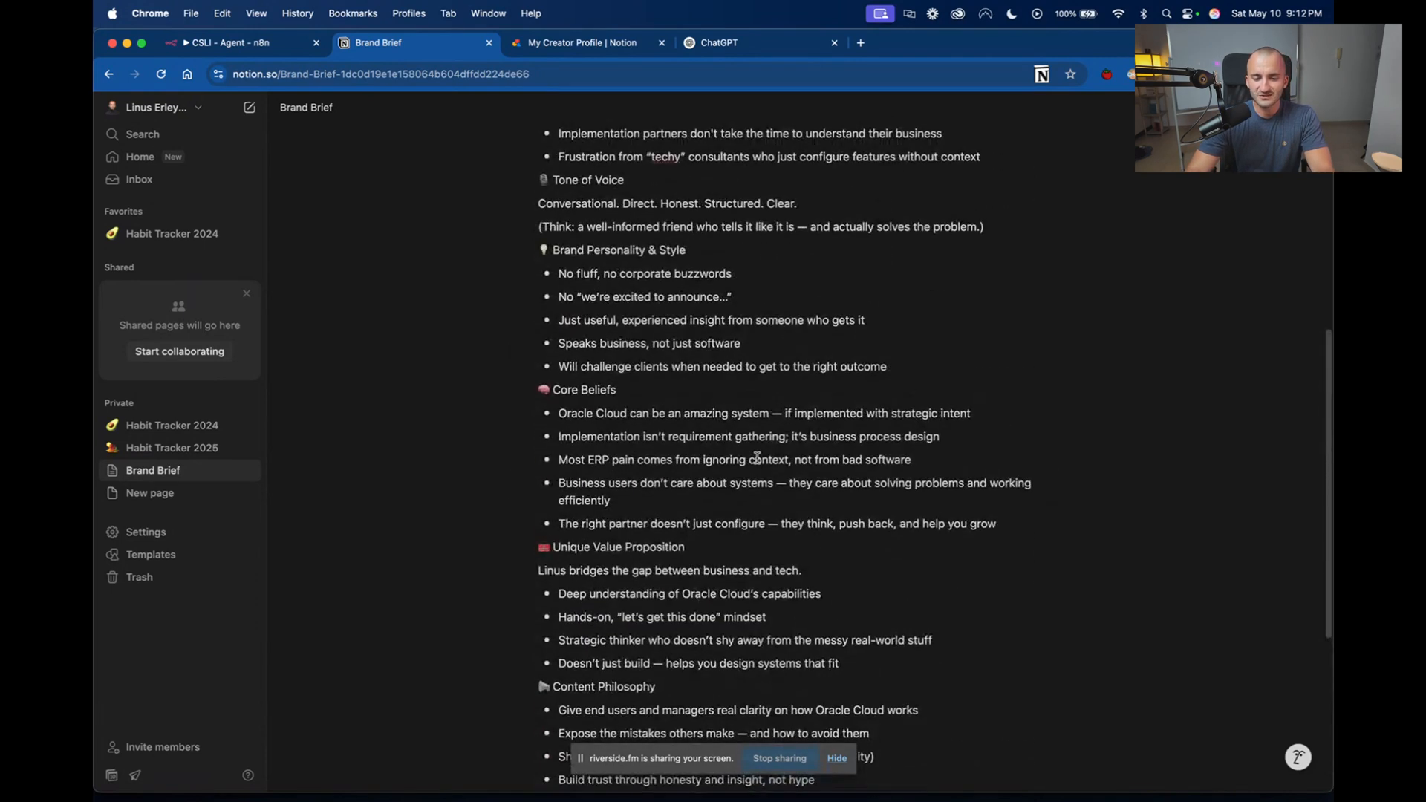
scroll(765, 461, "up", 6)
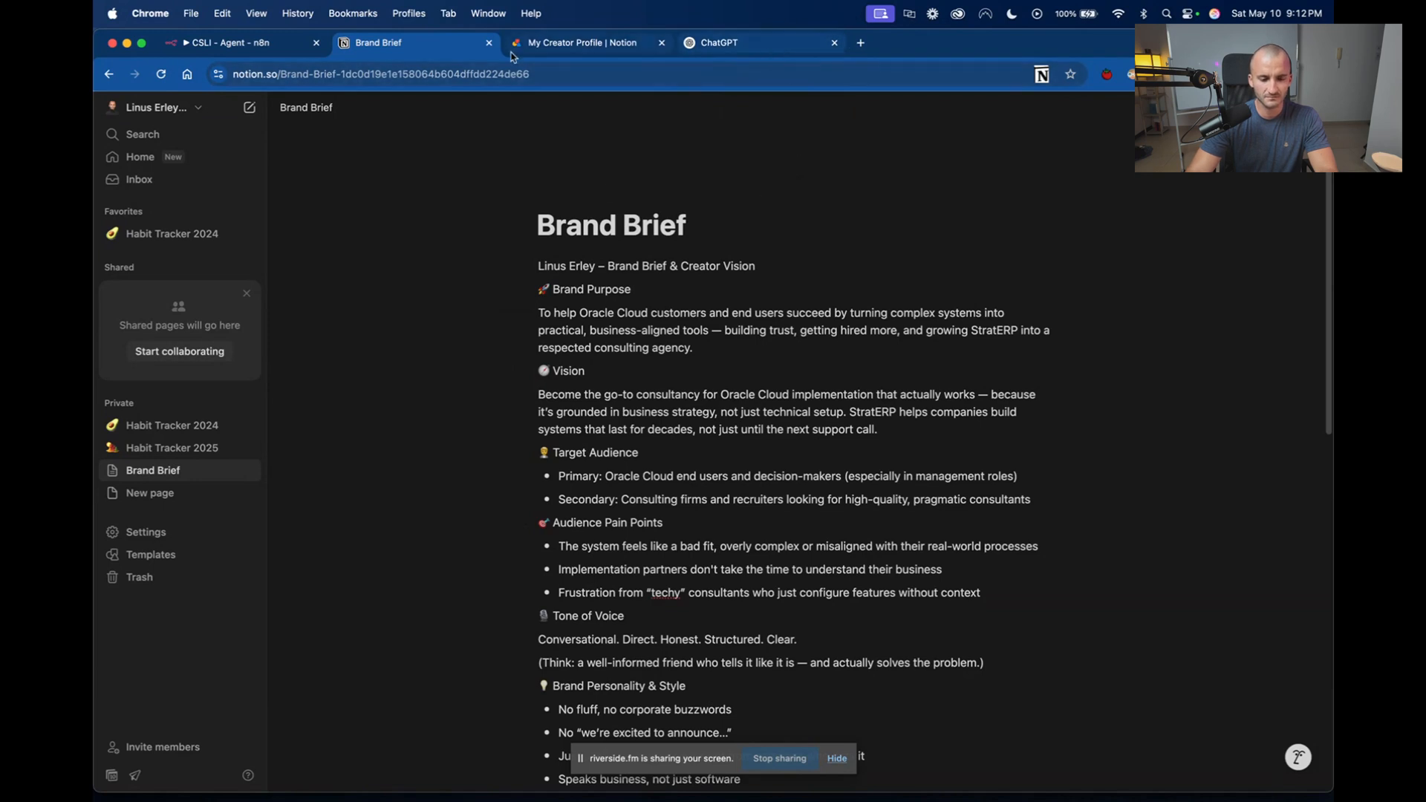
Detach the Notion Brand Brief page from the current browser window and switch to ChatGPT.
left_click_drag(513, 247, 1333, 163)
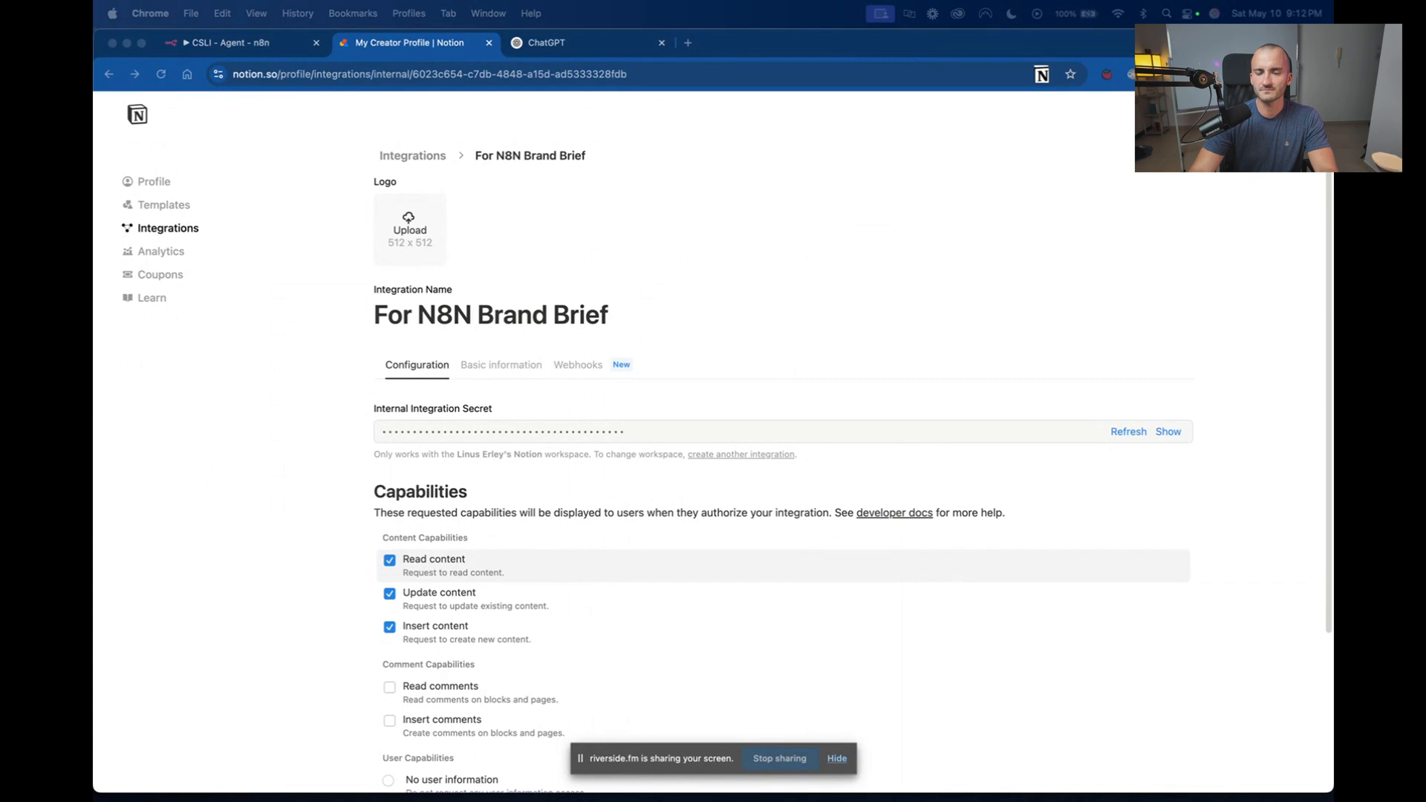
left_click(546, 42)
left_click(546, 43)
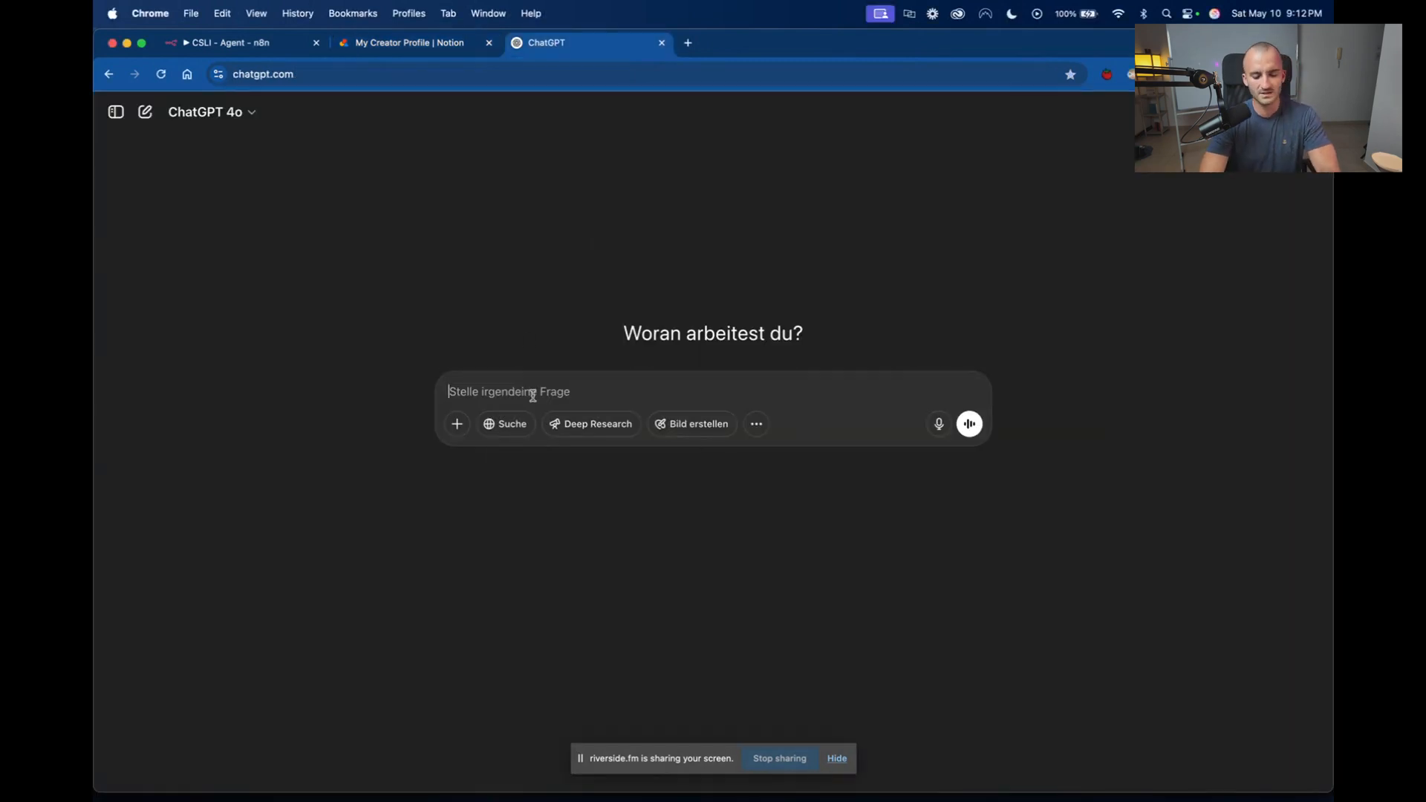
Draft the prompt "I need a brand brief to describe my companys brand. Please ask me questions to give me the best result.".
type("I w")
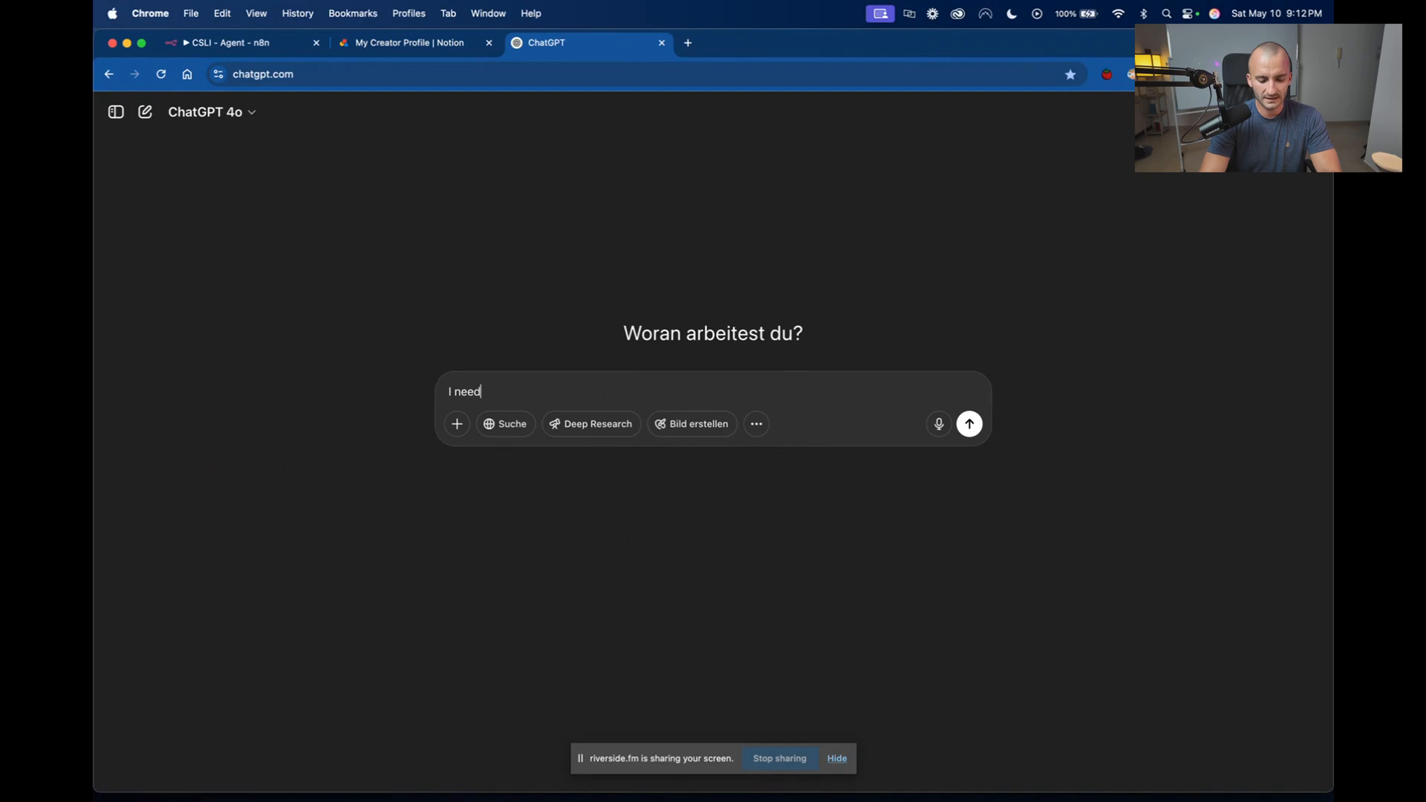
type("eed a brand brief to describe my companys brand. Pleas")
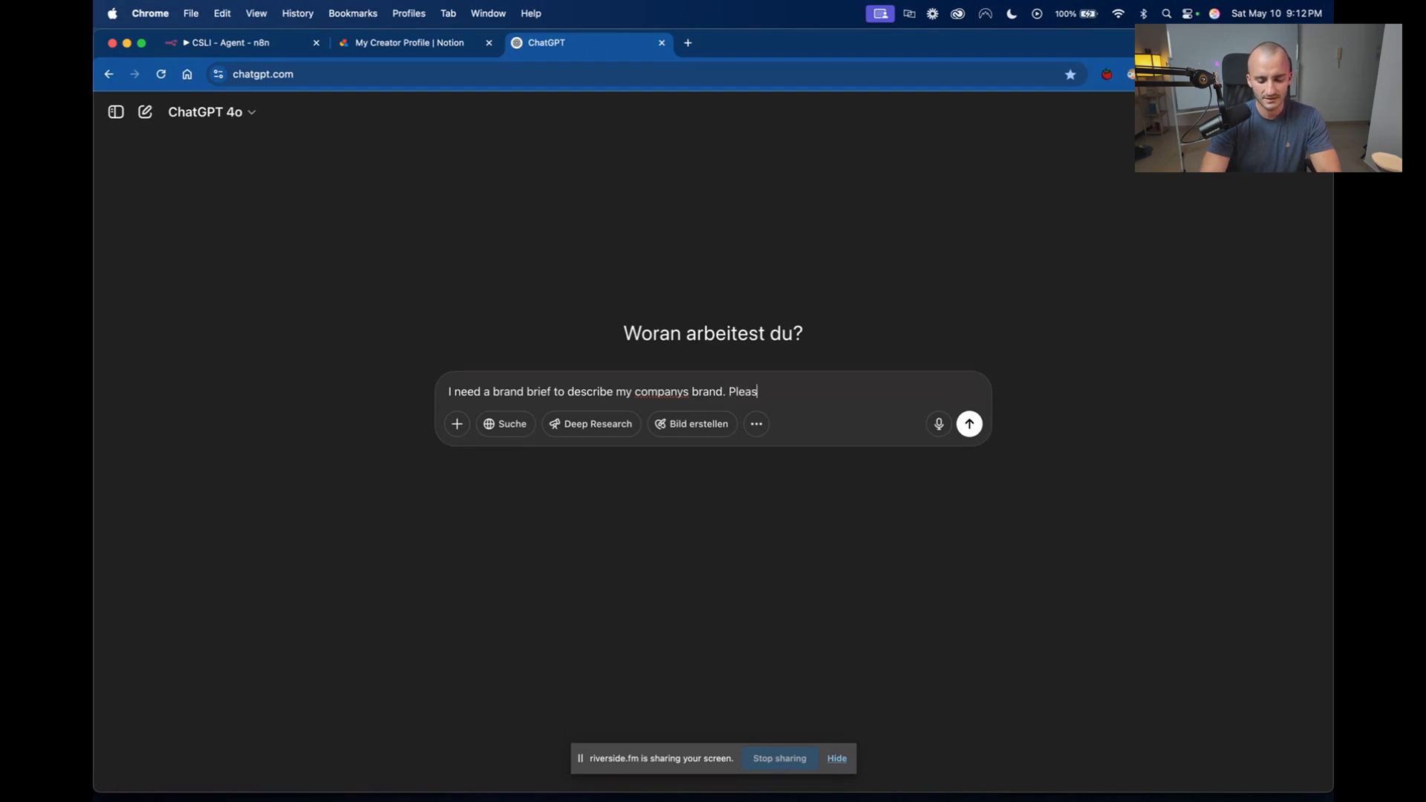
type("e ask me questions to g")
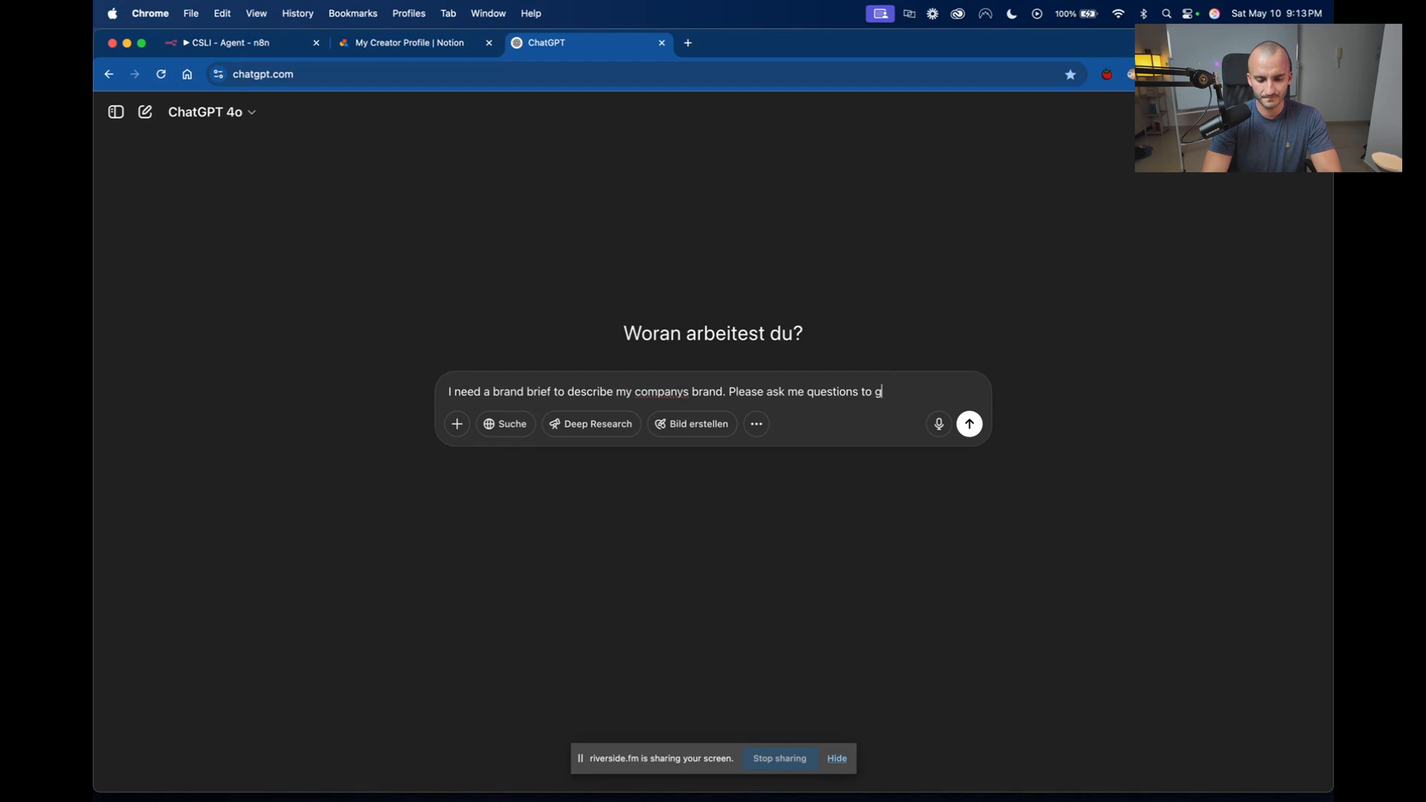
type("ive me the bes")
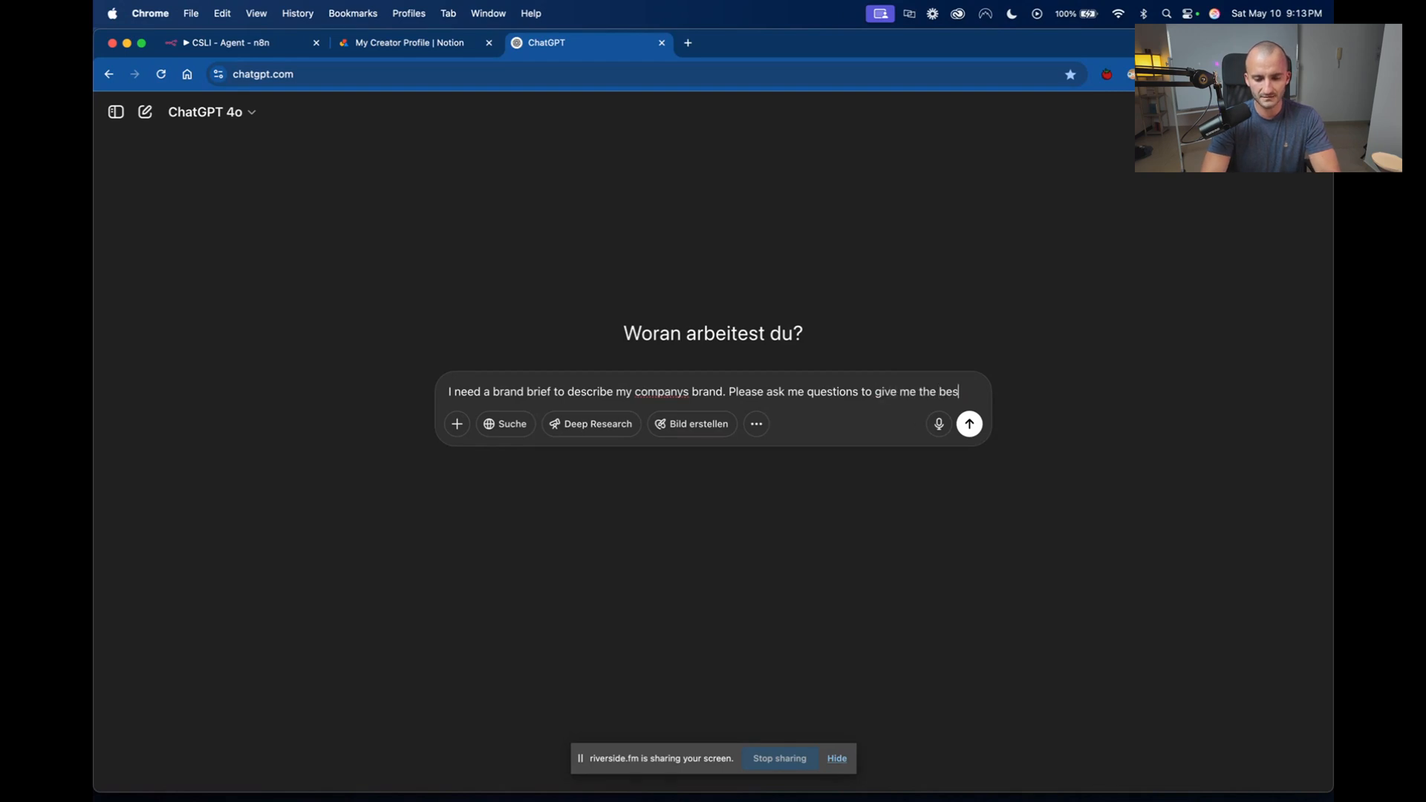
type("t result.")
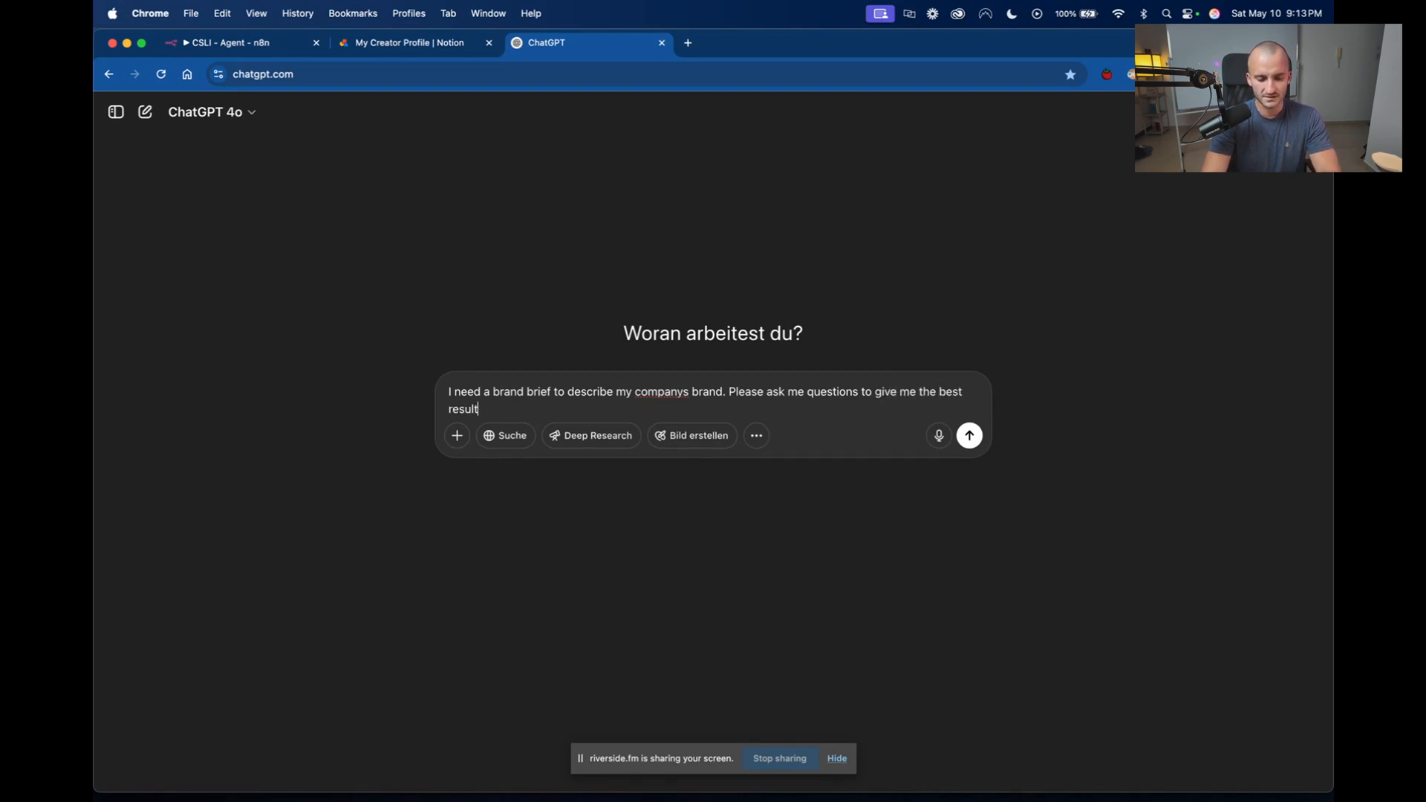
Add the role sentence "You are a strategic social media content advisor." at the beginning of the prompt.
left_click(450, 389)
type("You are ")
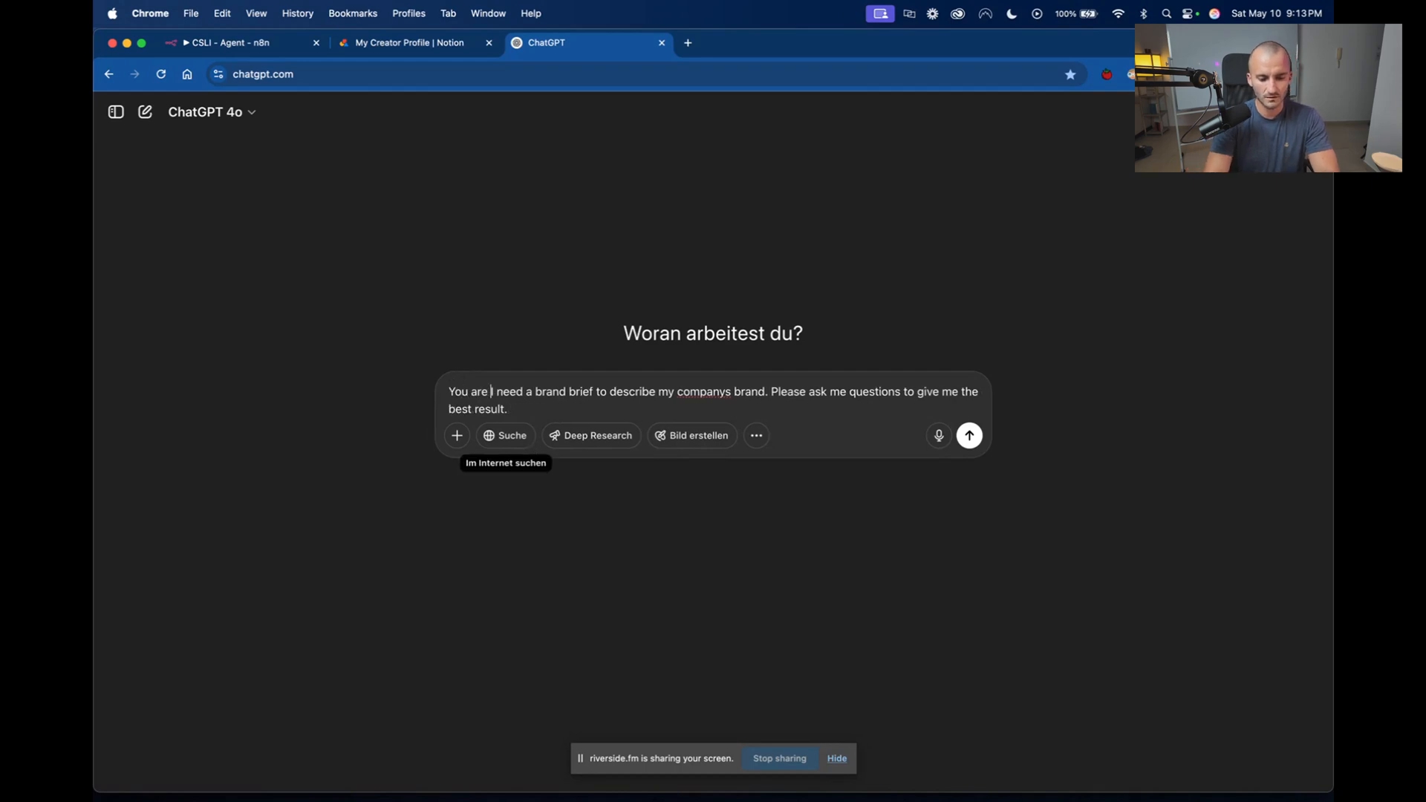
type("a strate")
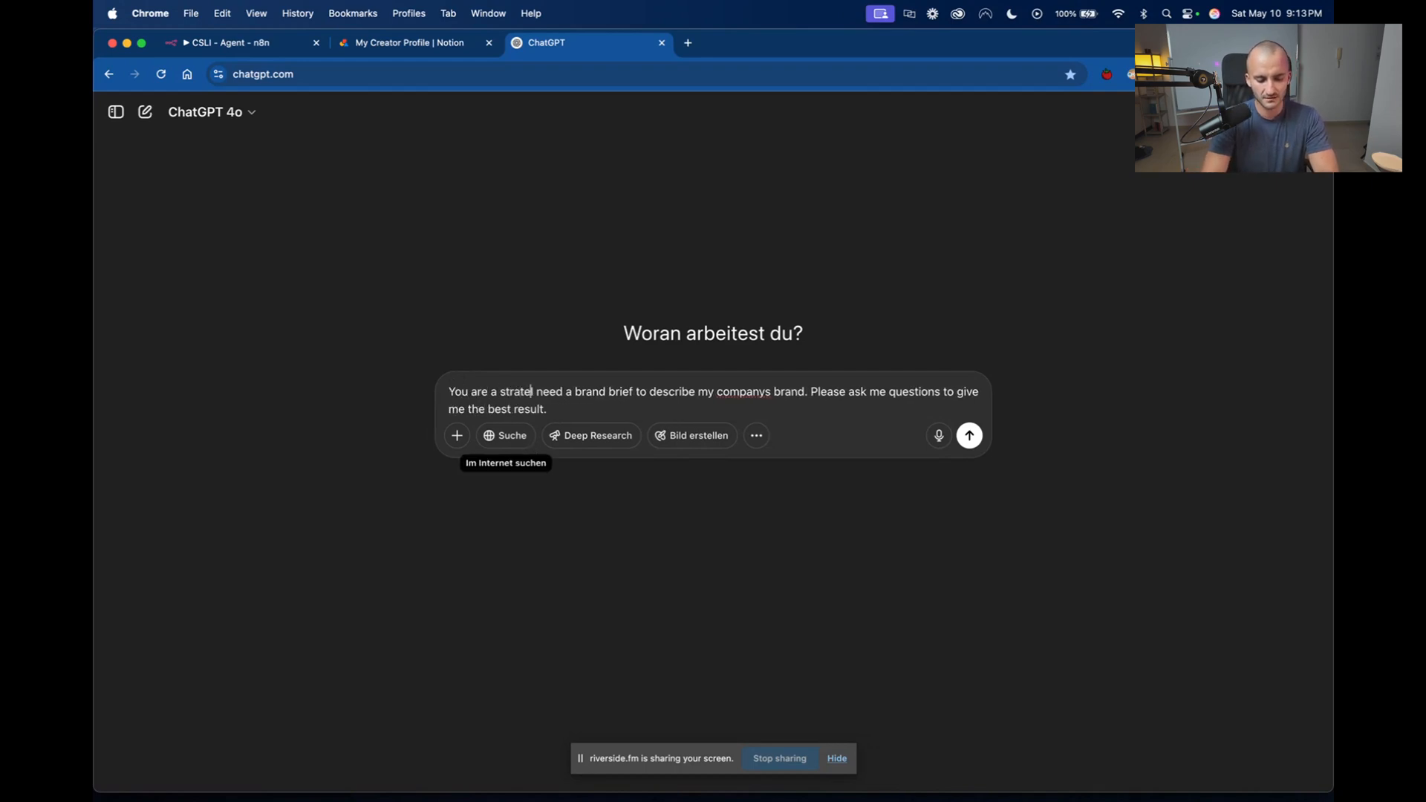
type("gic social ")
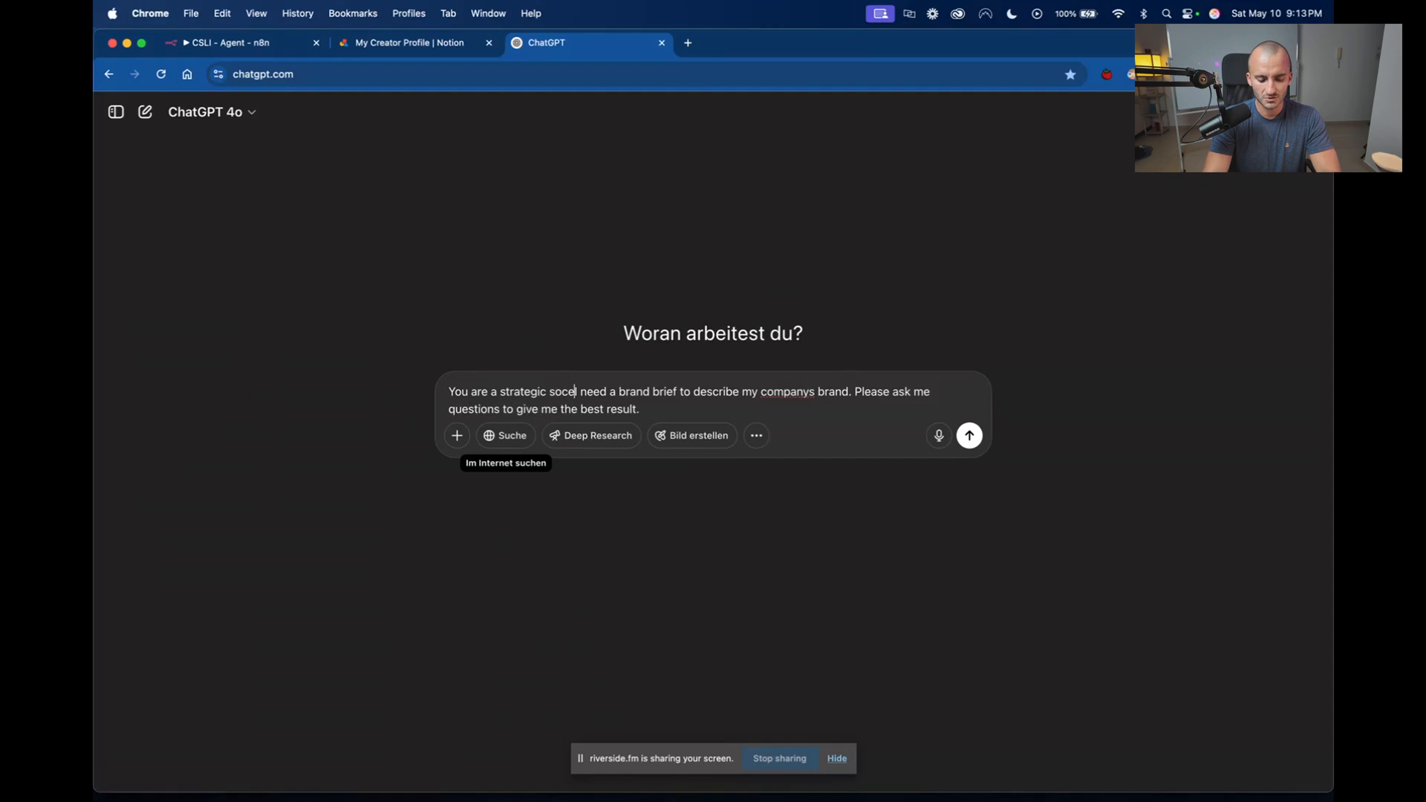
type("media content ")
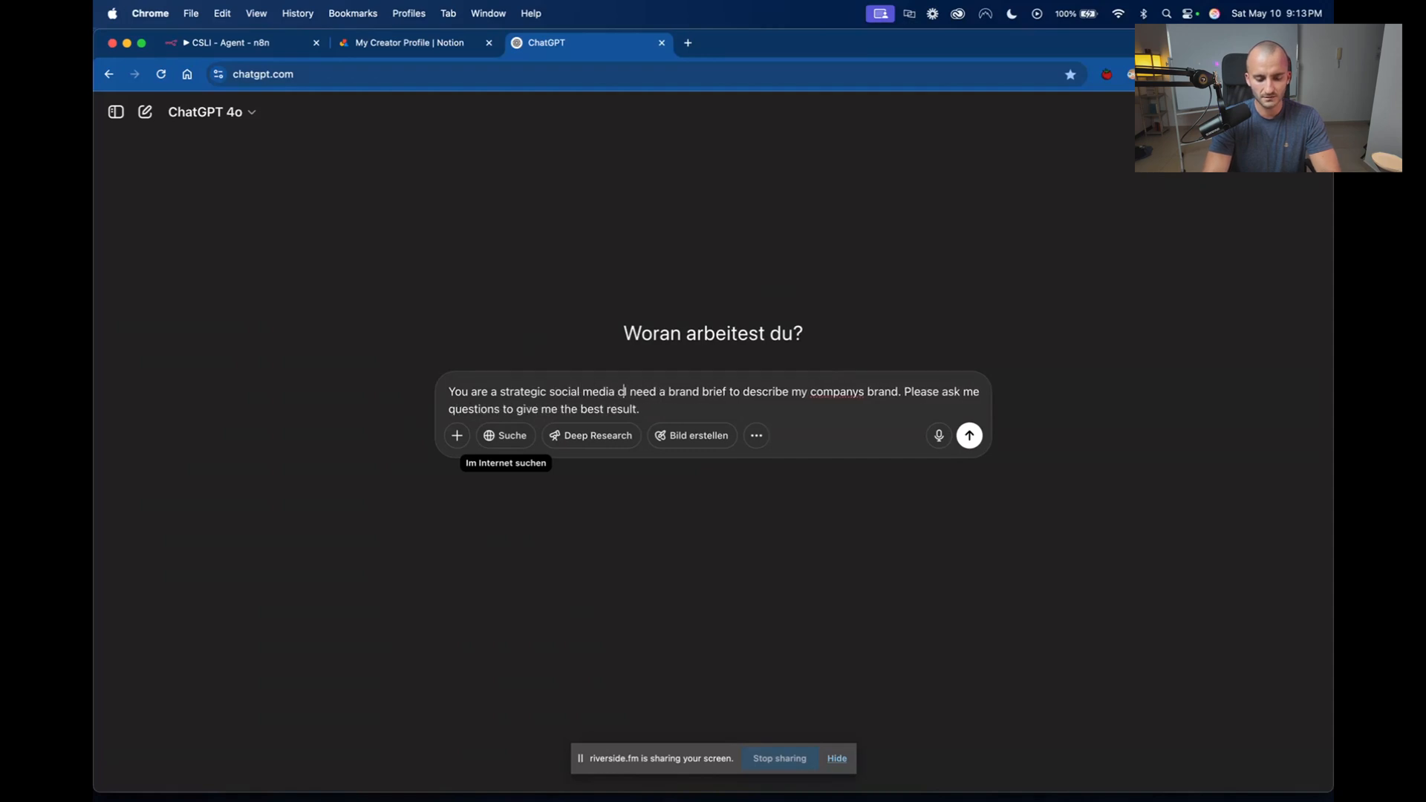
type("advisor. I need a brand brief to describe my companys brand")
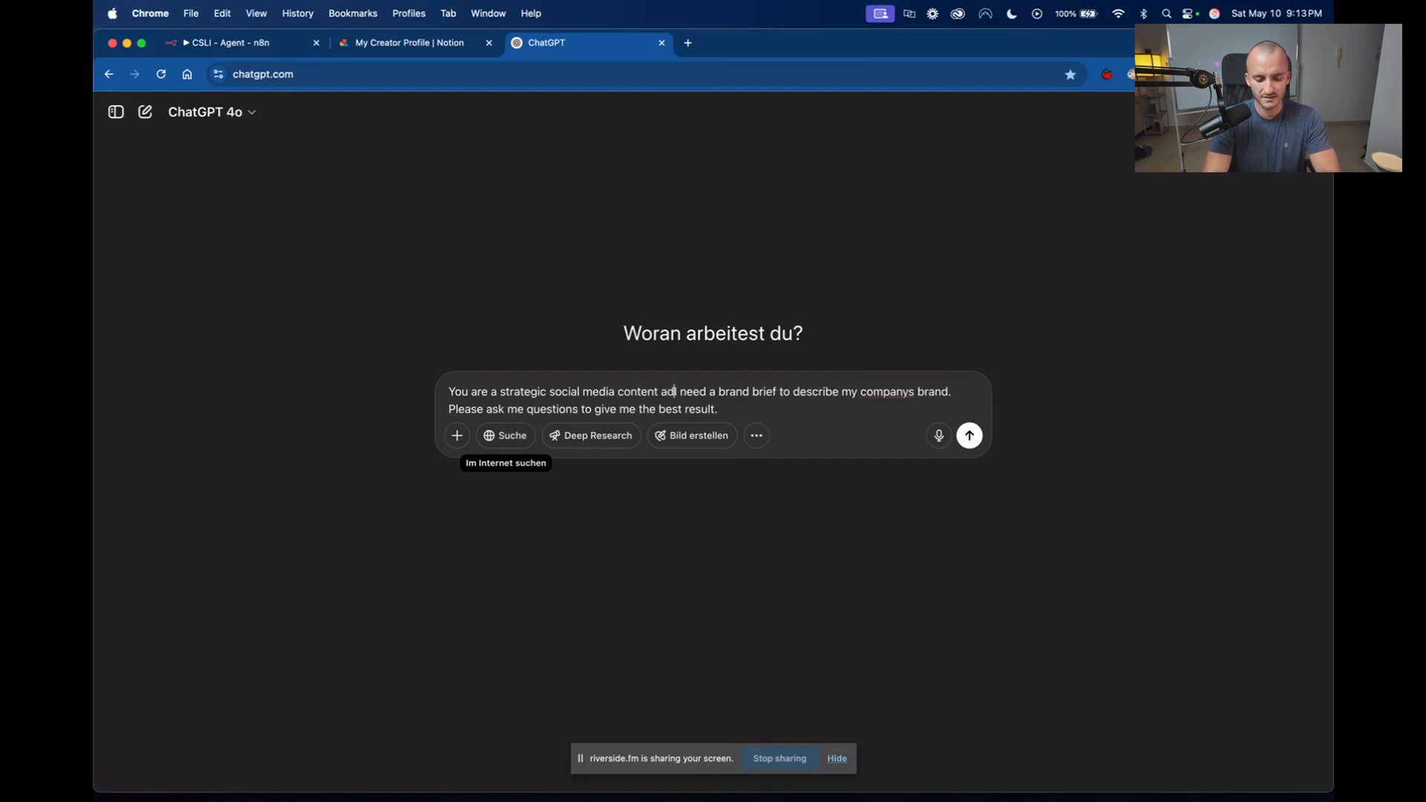
type(". ")
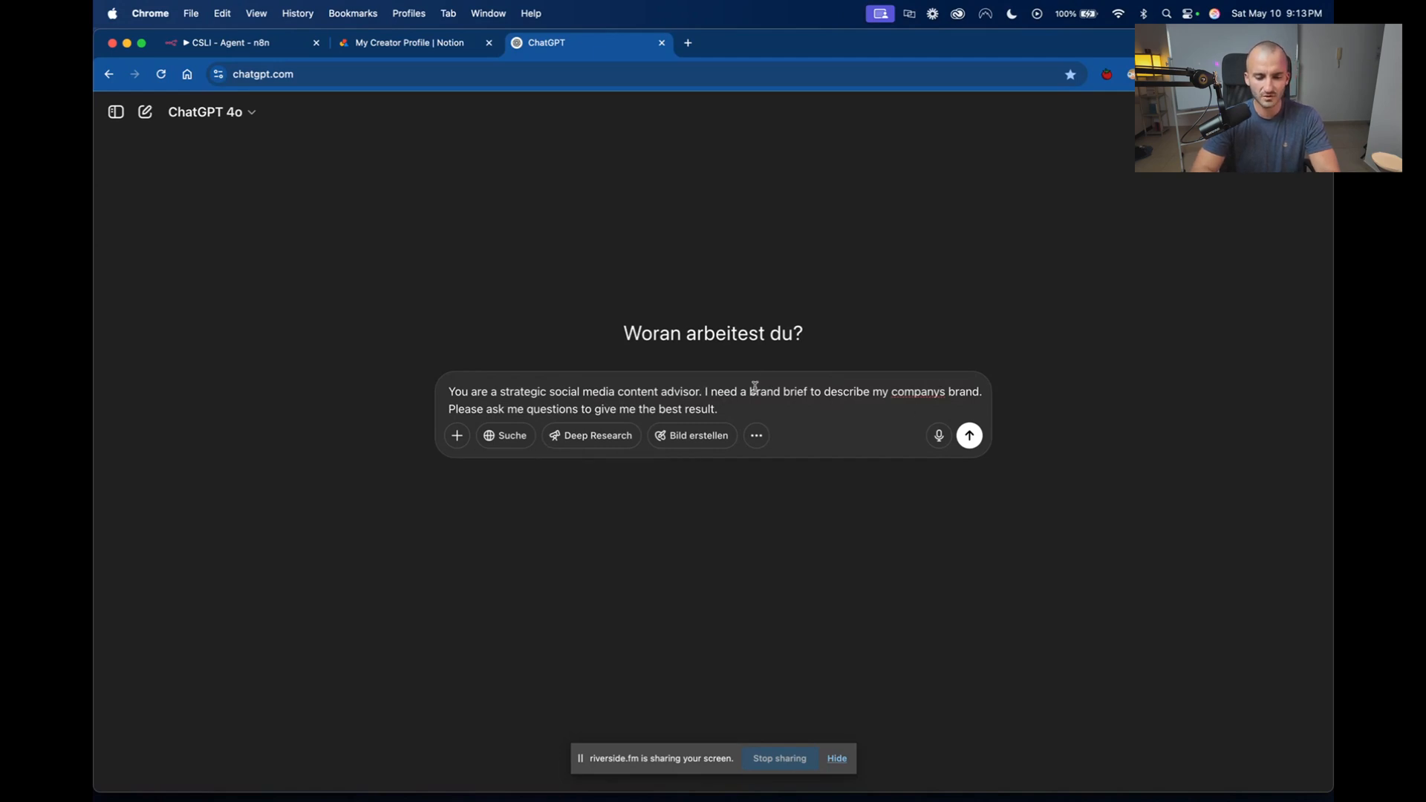
type("To then use ")
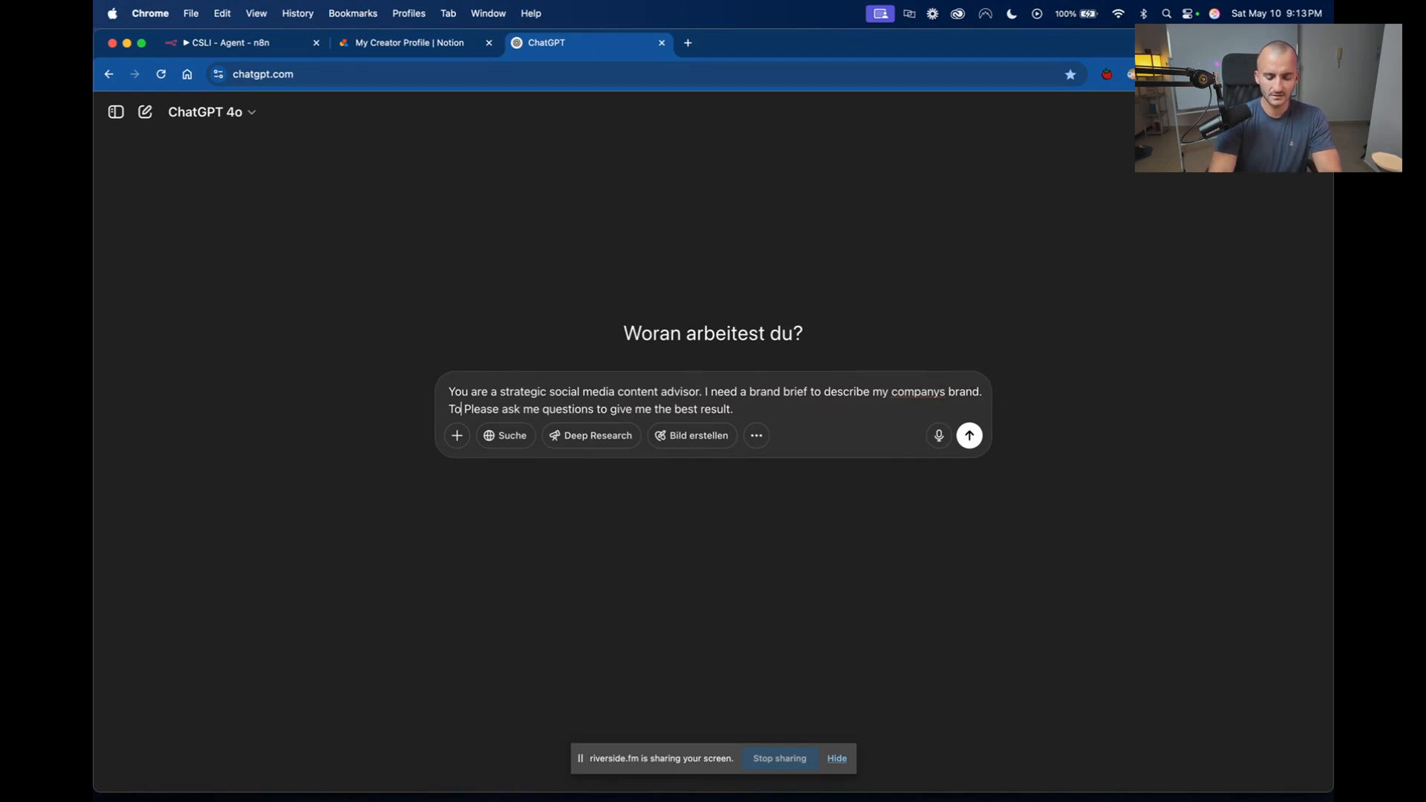
type("that to cr")
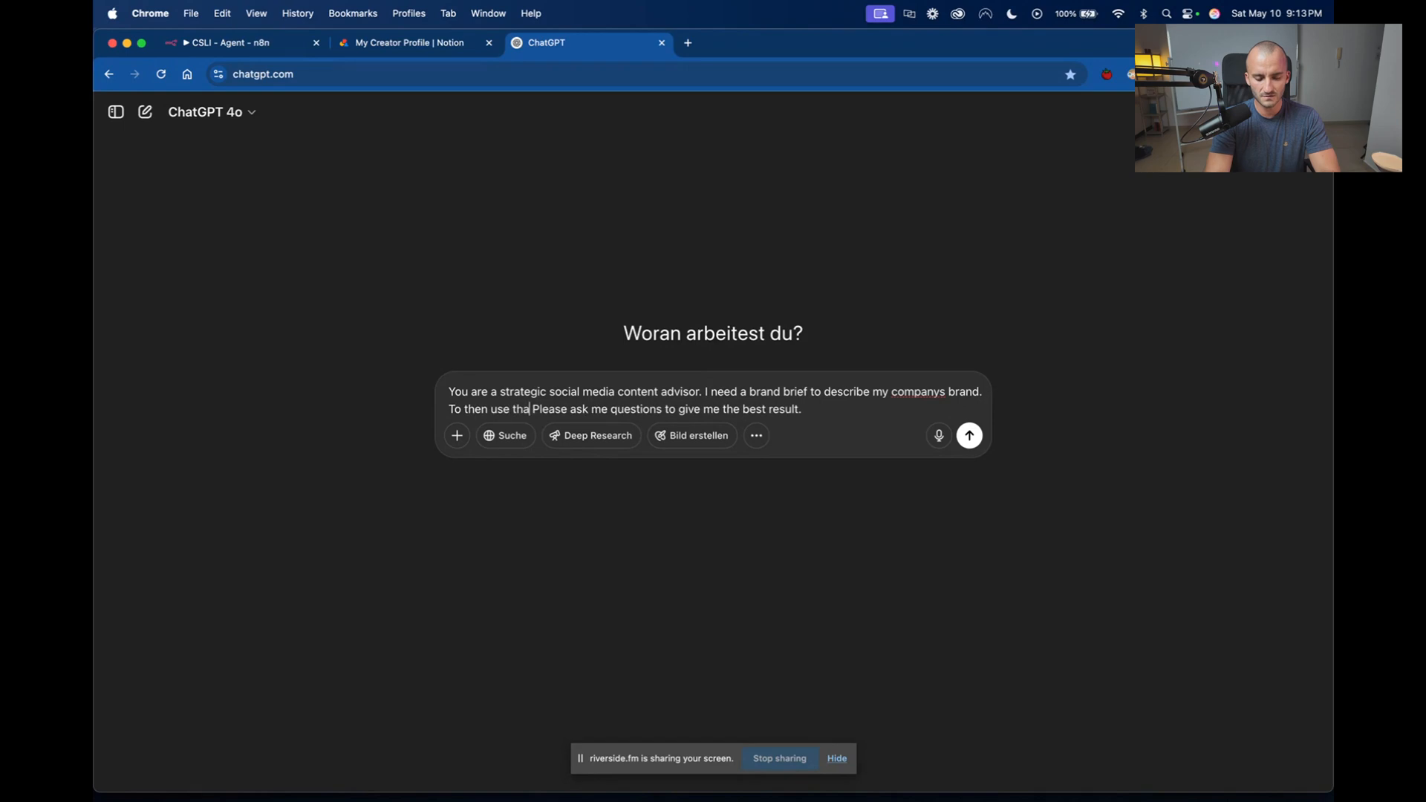
type("eate better")
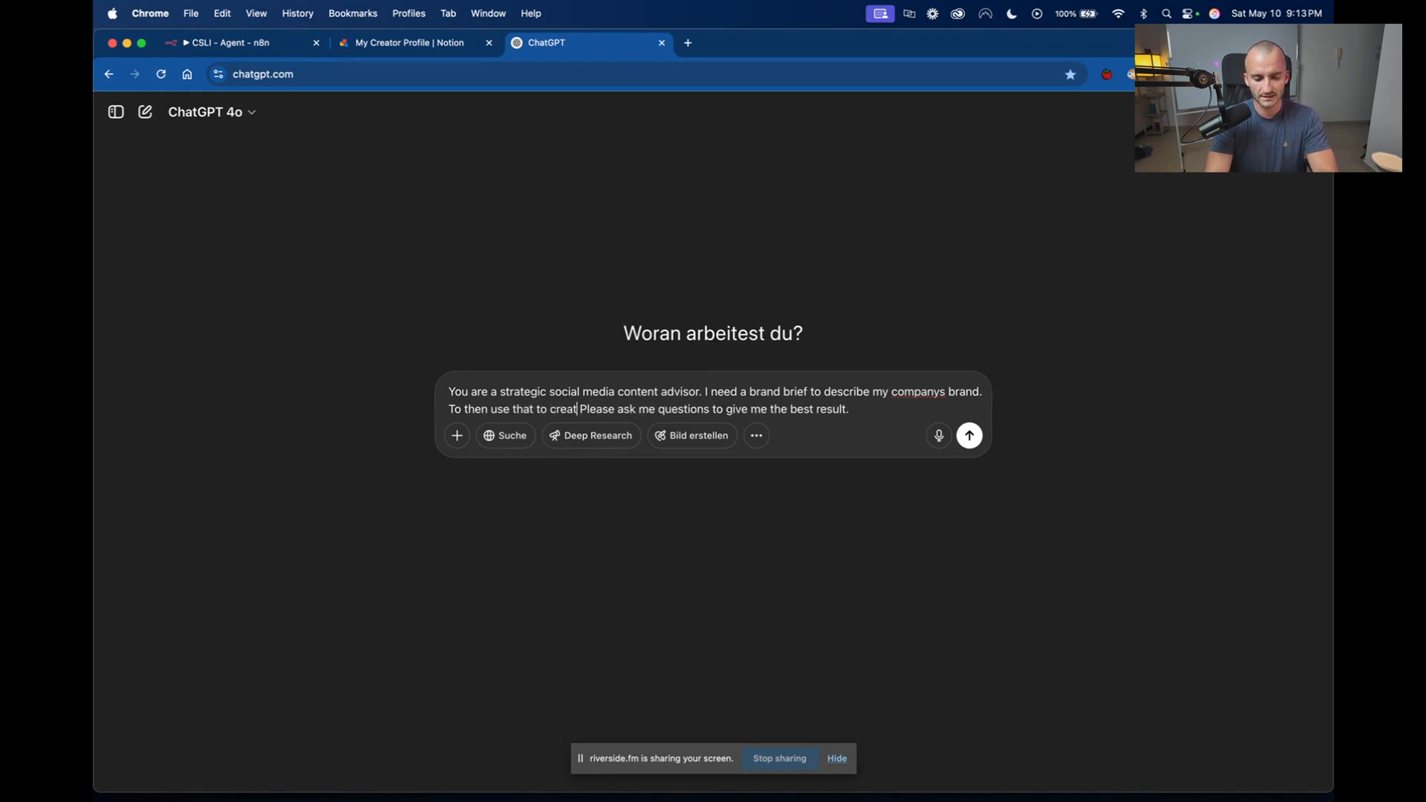
type(" conten")
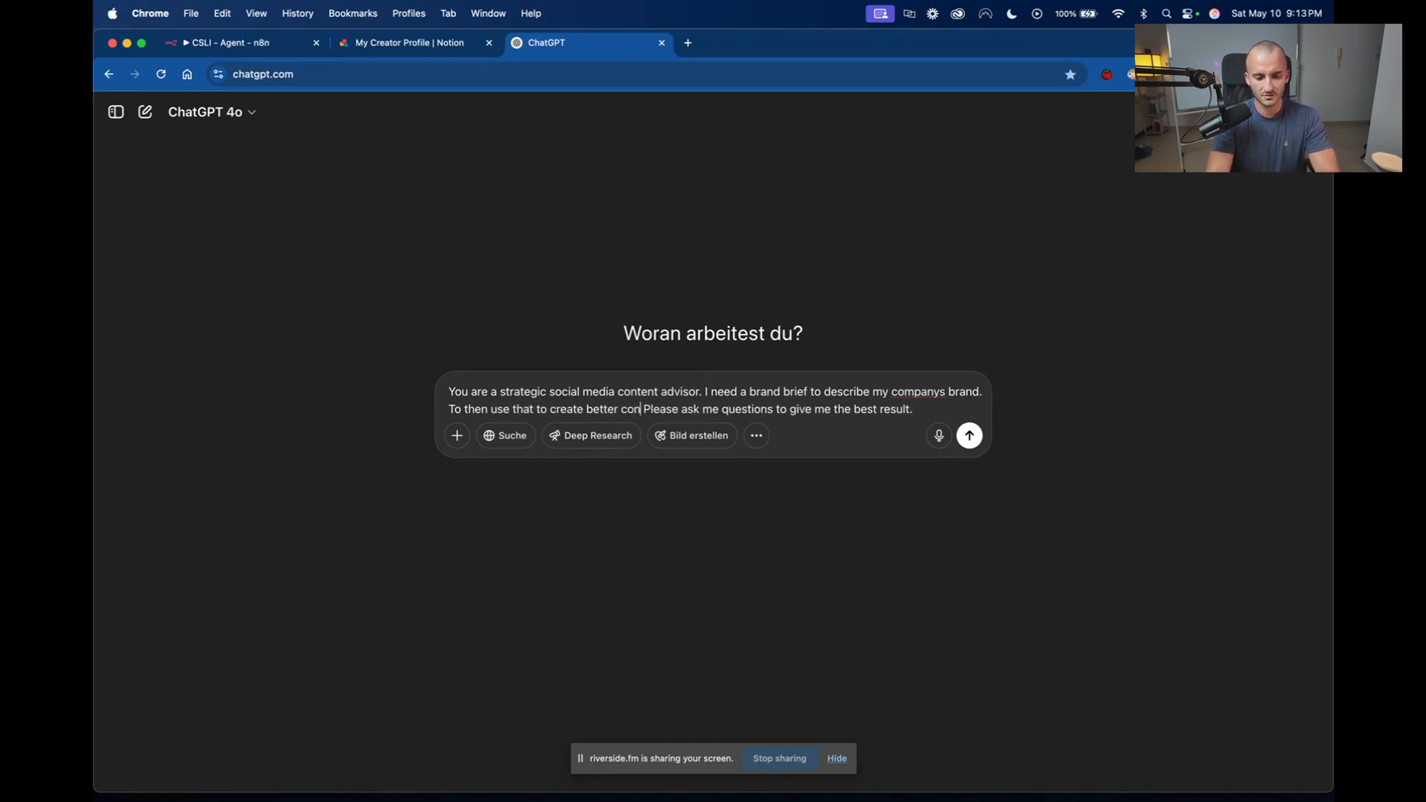
type("t with my ai")
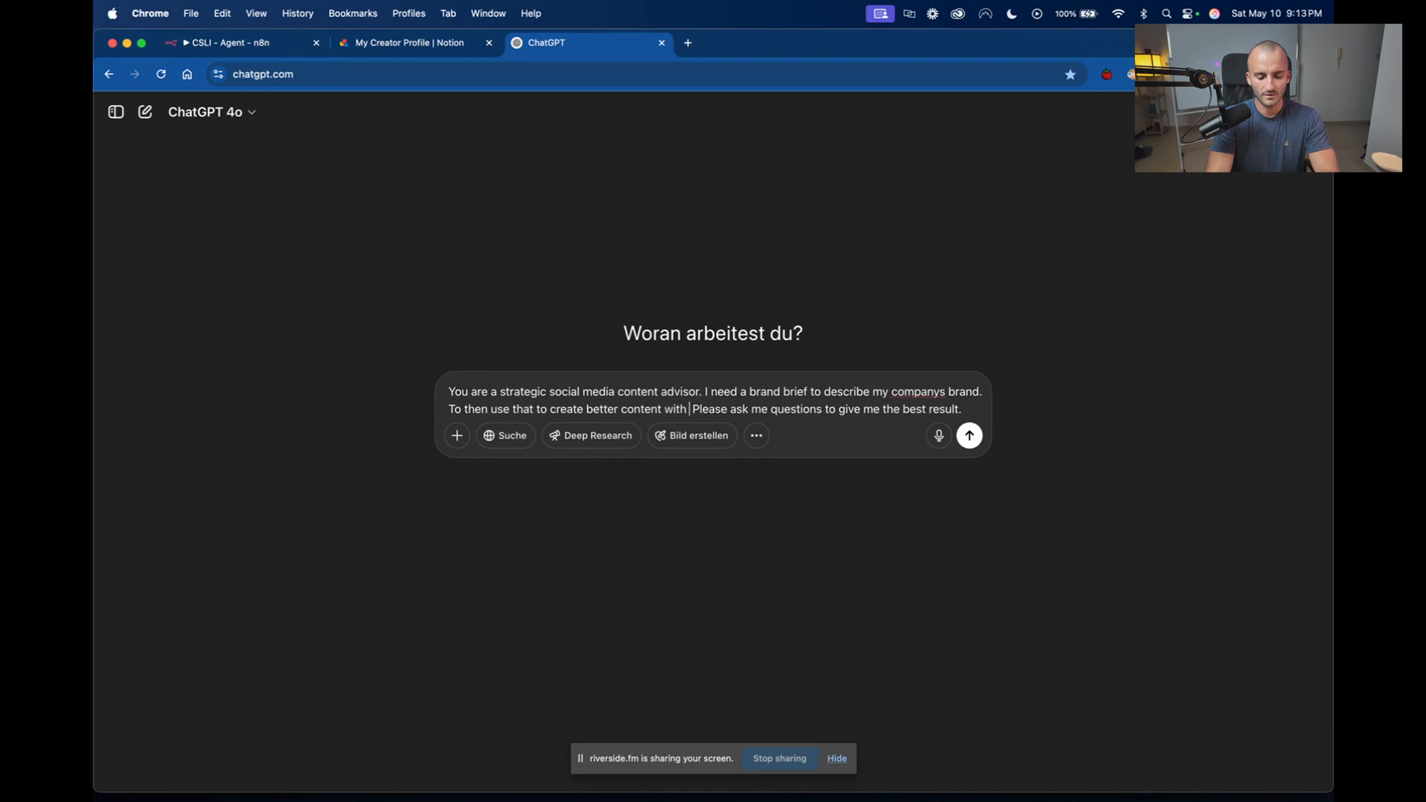
type(" agent.")
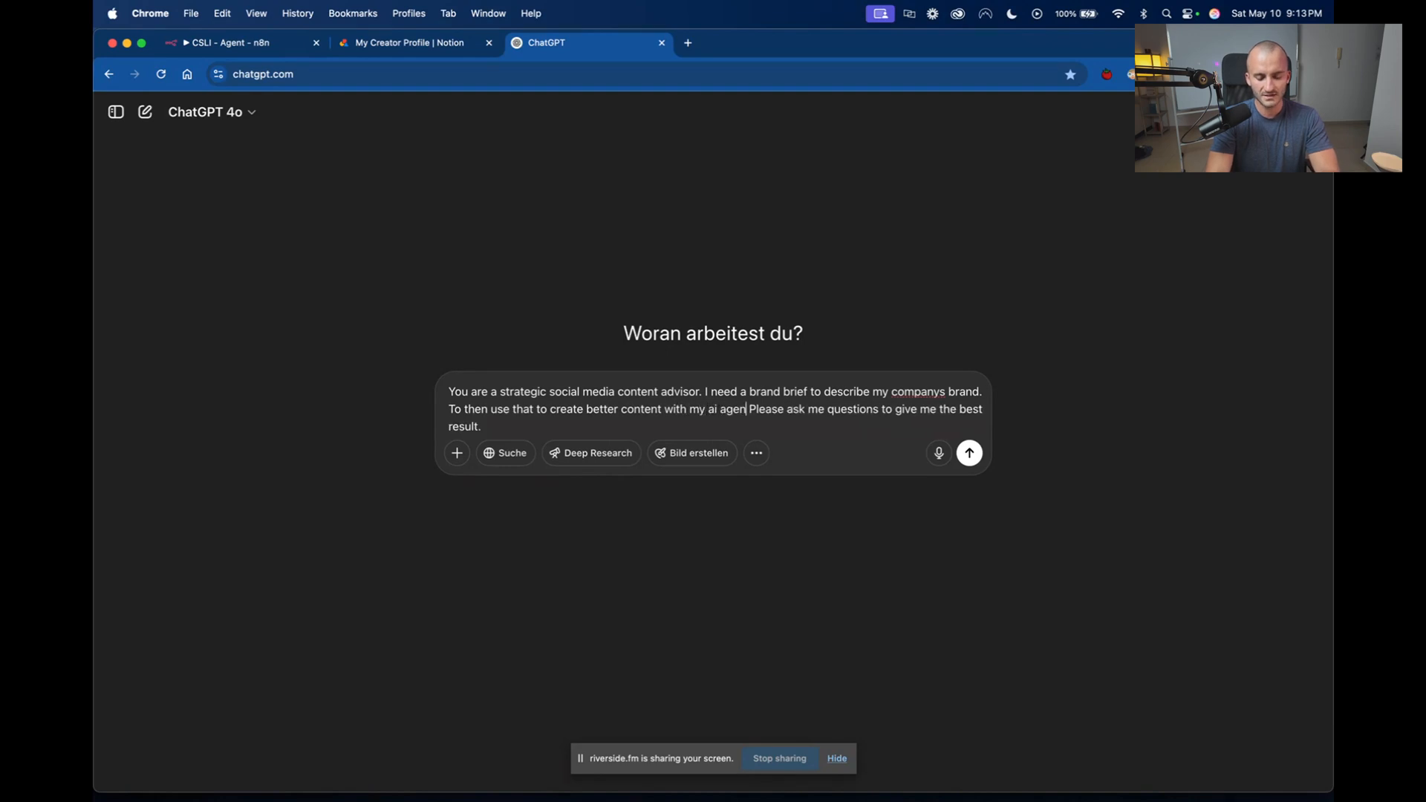
Insert "To then use that to create better content with my ai agent." before the request for questions and send the prompt.
key("BackSpace")
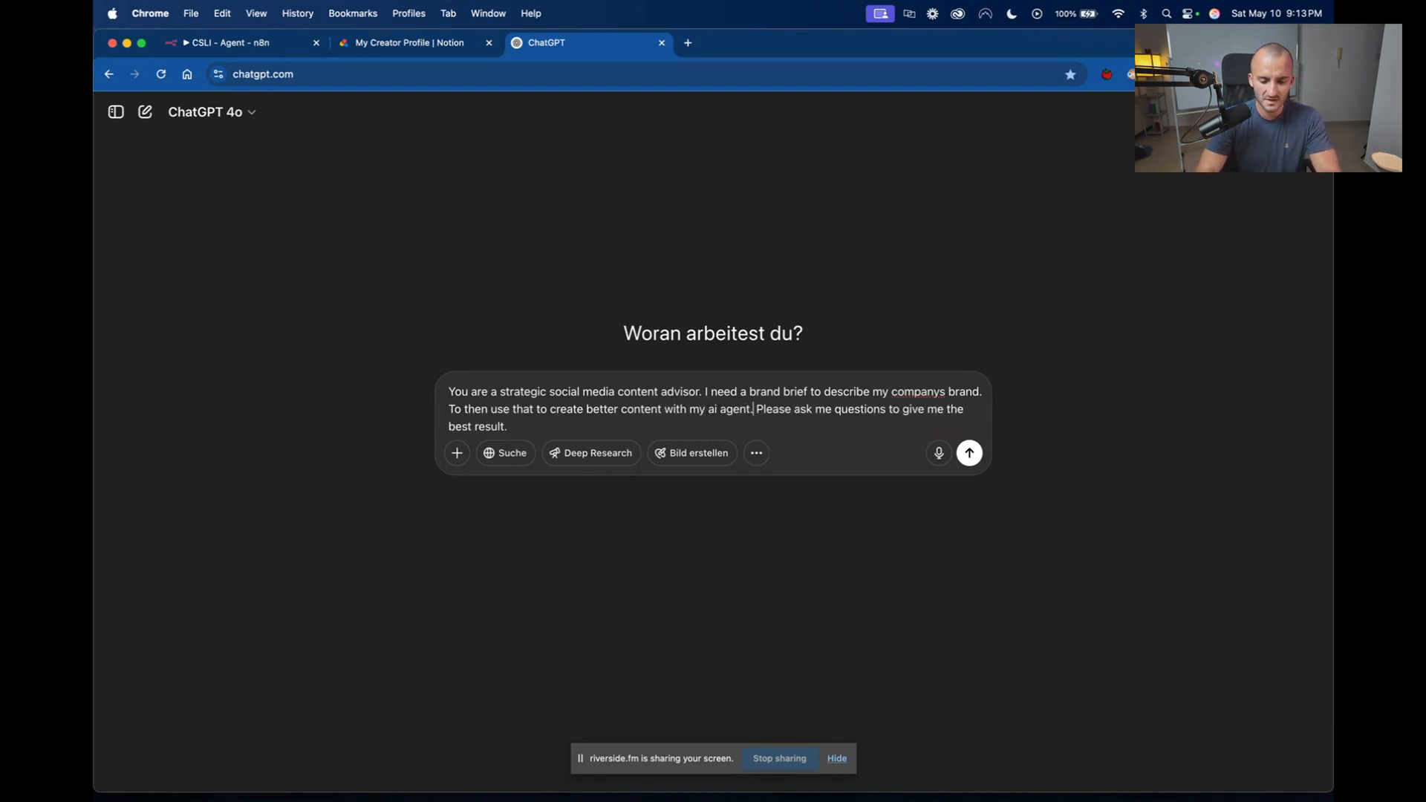
key("Return")
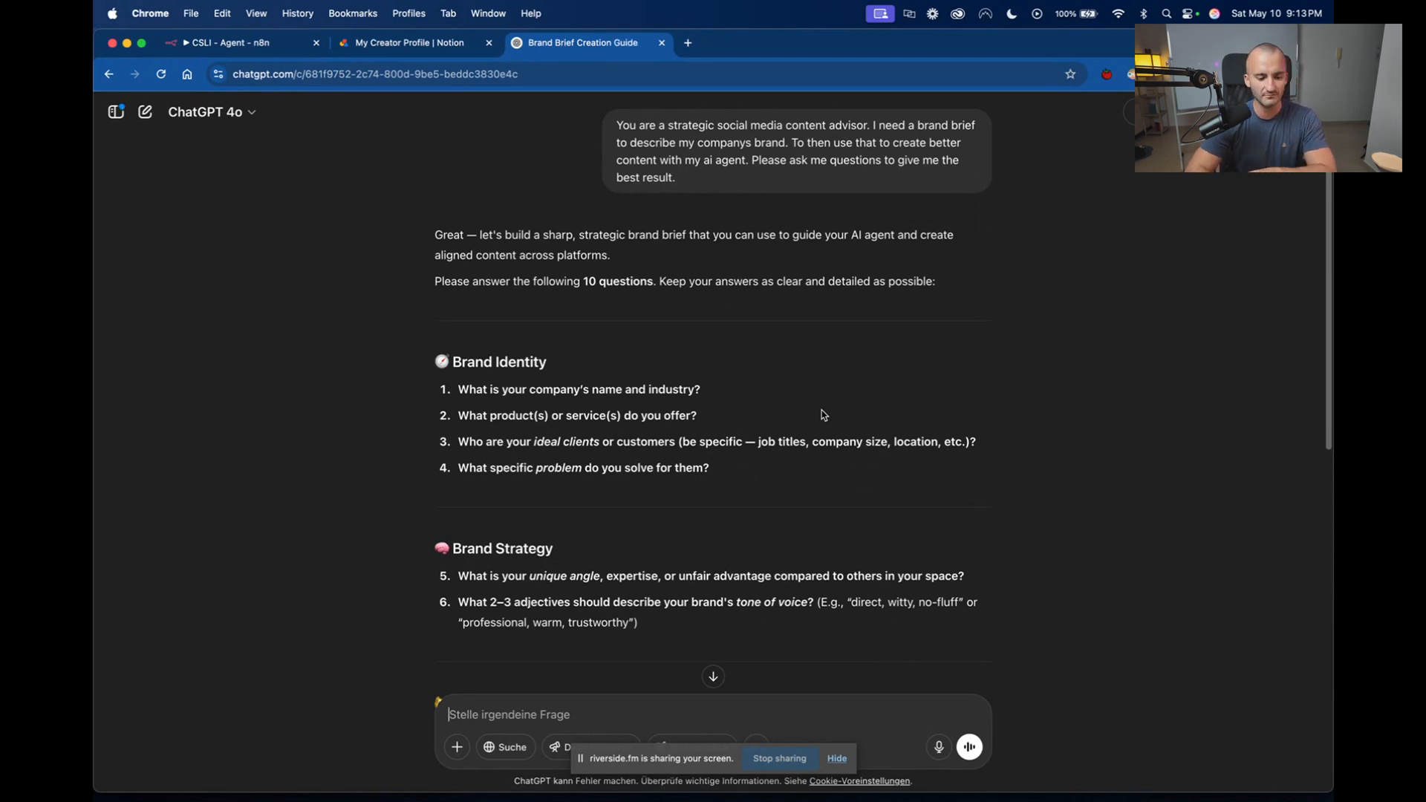
Examine ChatGPT's brand brief questions, especially the Content & Positioning and Anti-Branding sections, and return to the beginning of the conversation.
scroll(757, 415, "down", 3)
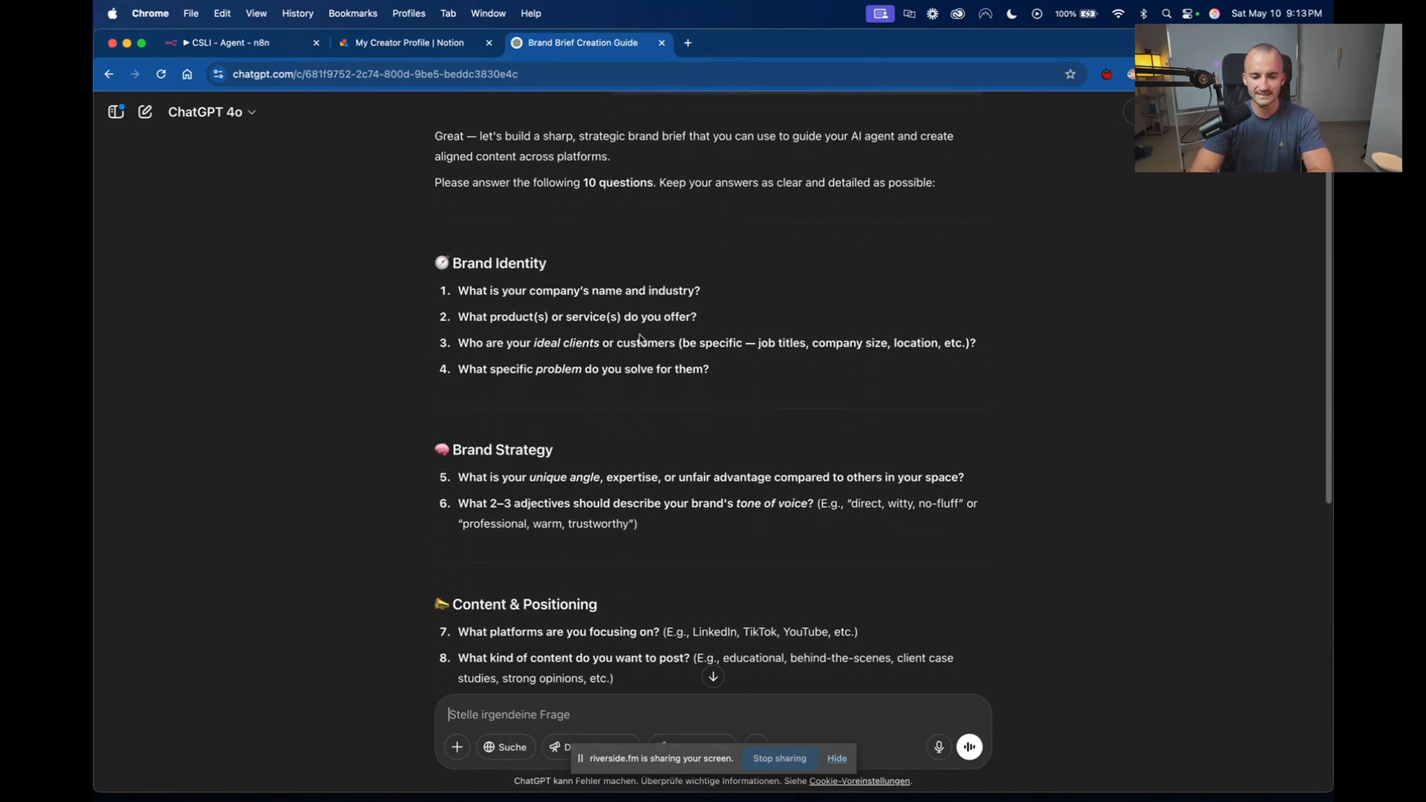
scroll(641, 338, "down", 5)
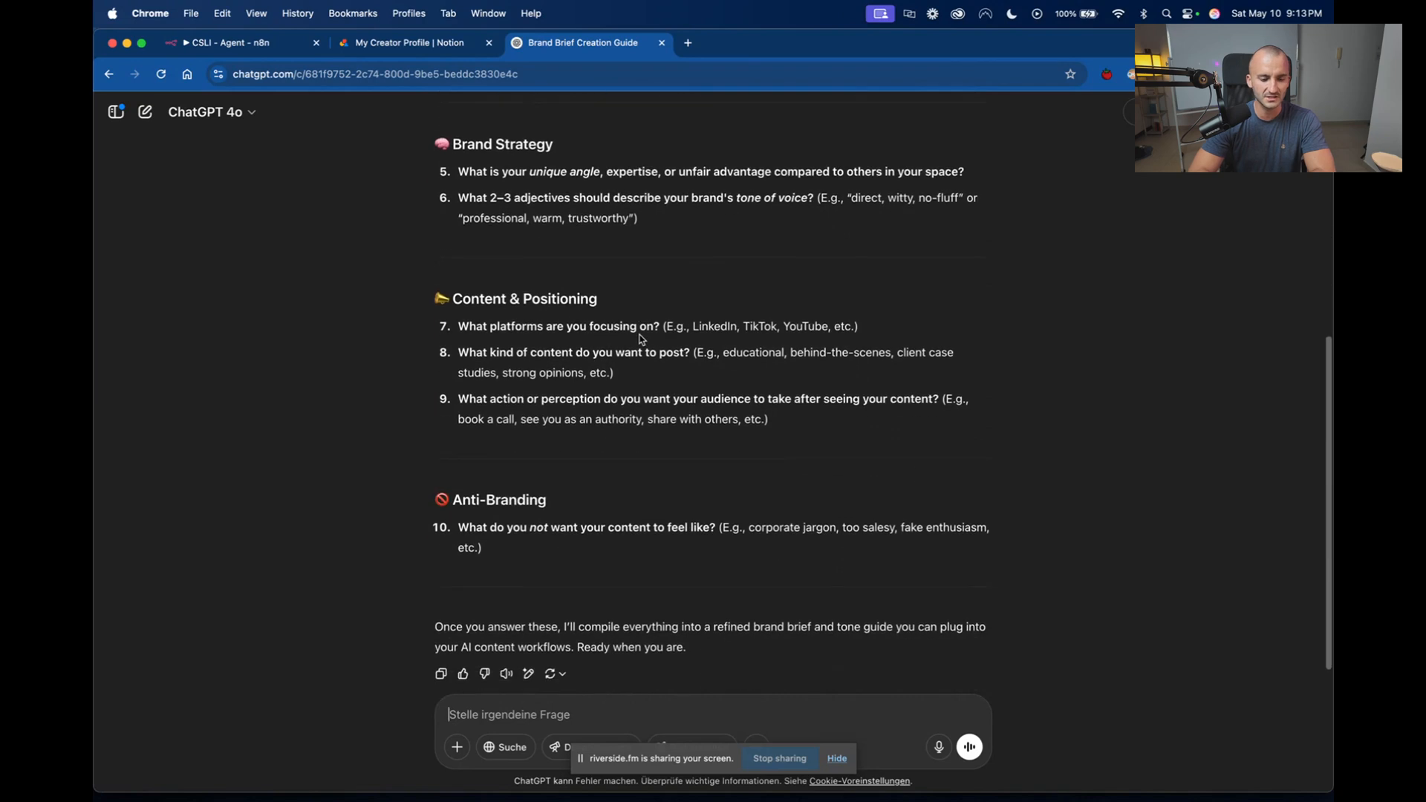
left_click_drag(600, 509, 456, 513)
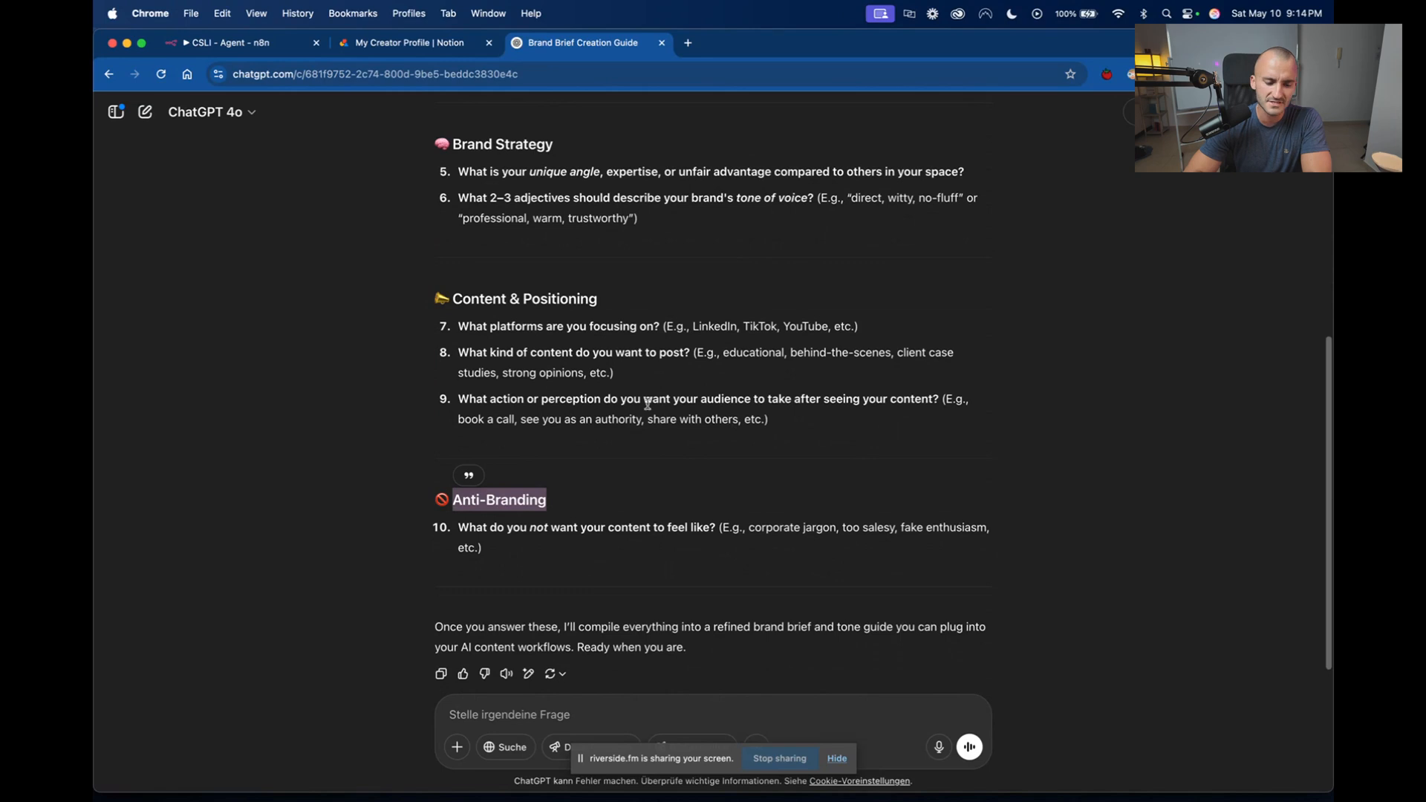
left_click_drag(774, 422, 436, 296)
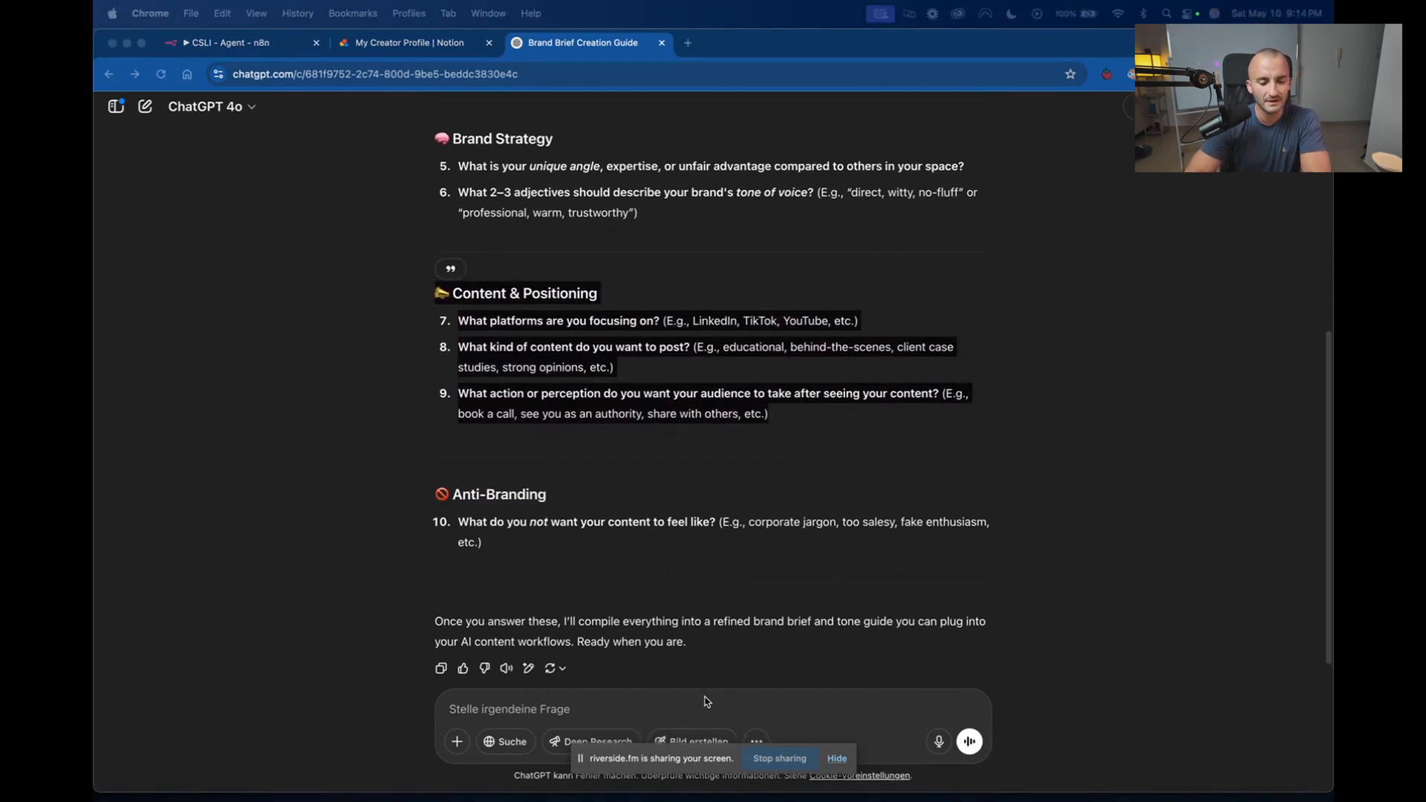
scroll(740, 592, "up", 6)
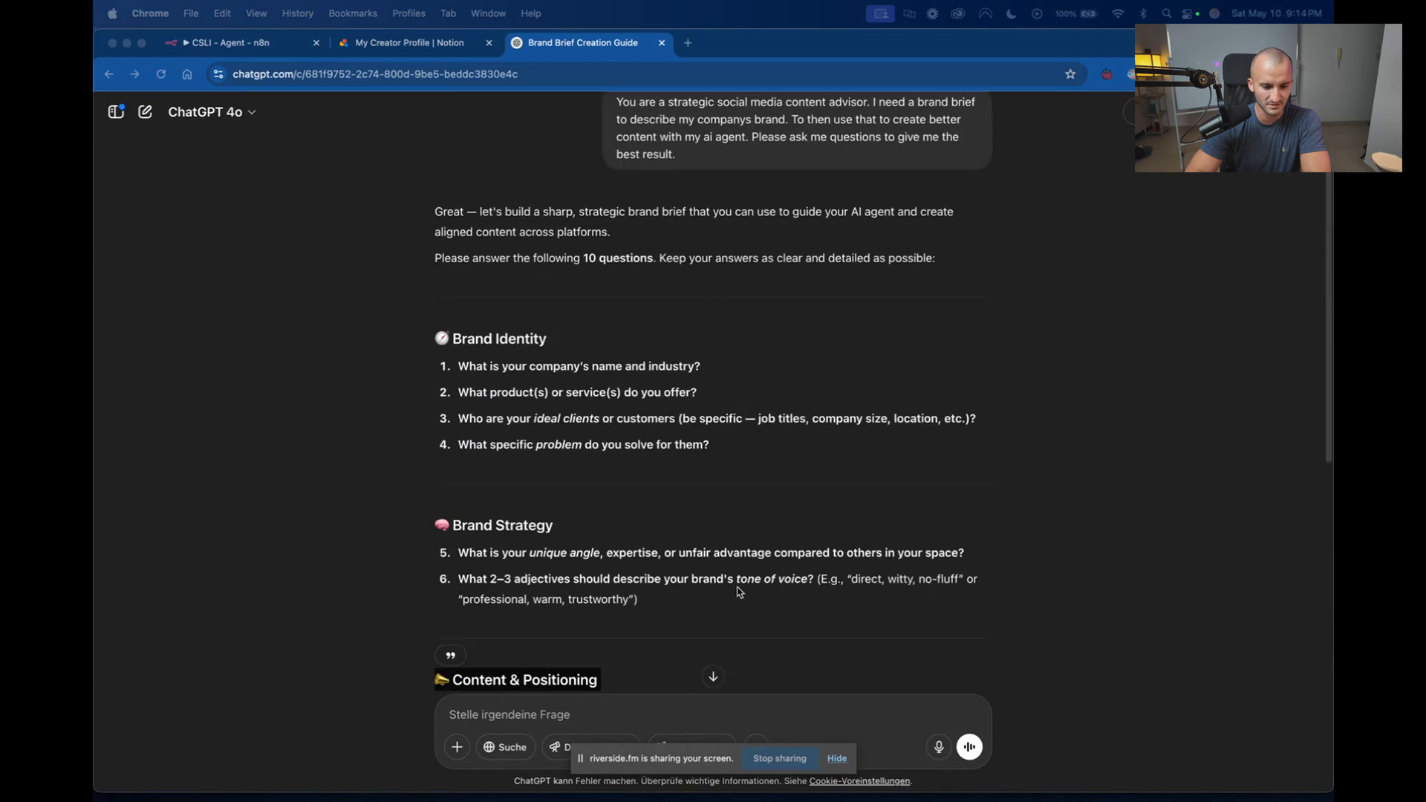
scroll(740, 592, "down", 5)
scroll(739, 592, "down", 1)
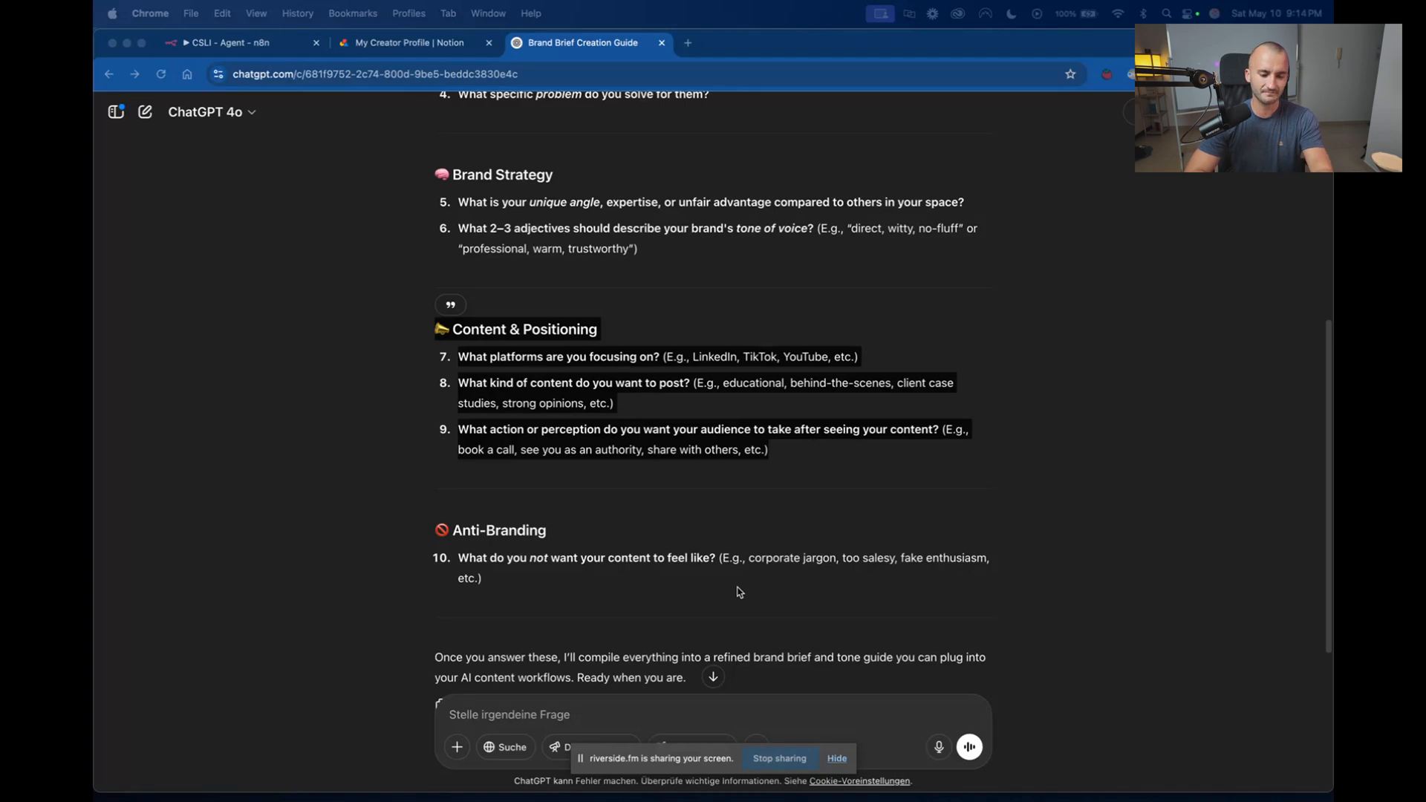
scroll(731, 492, "up", 6)
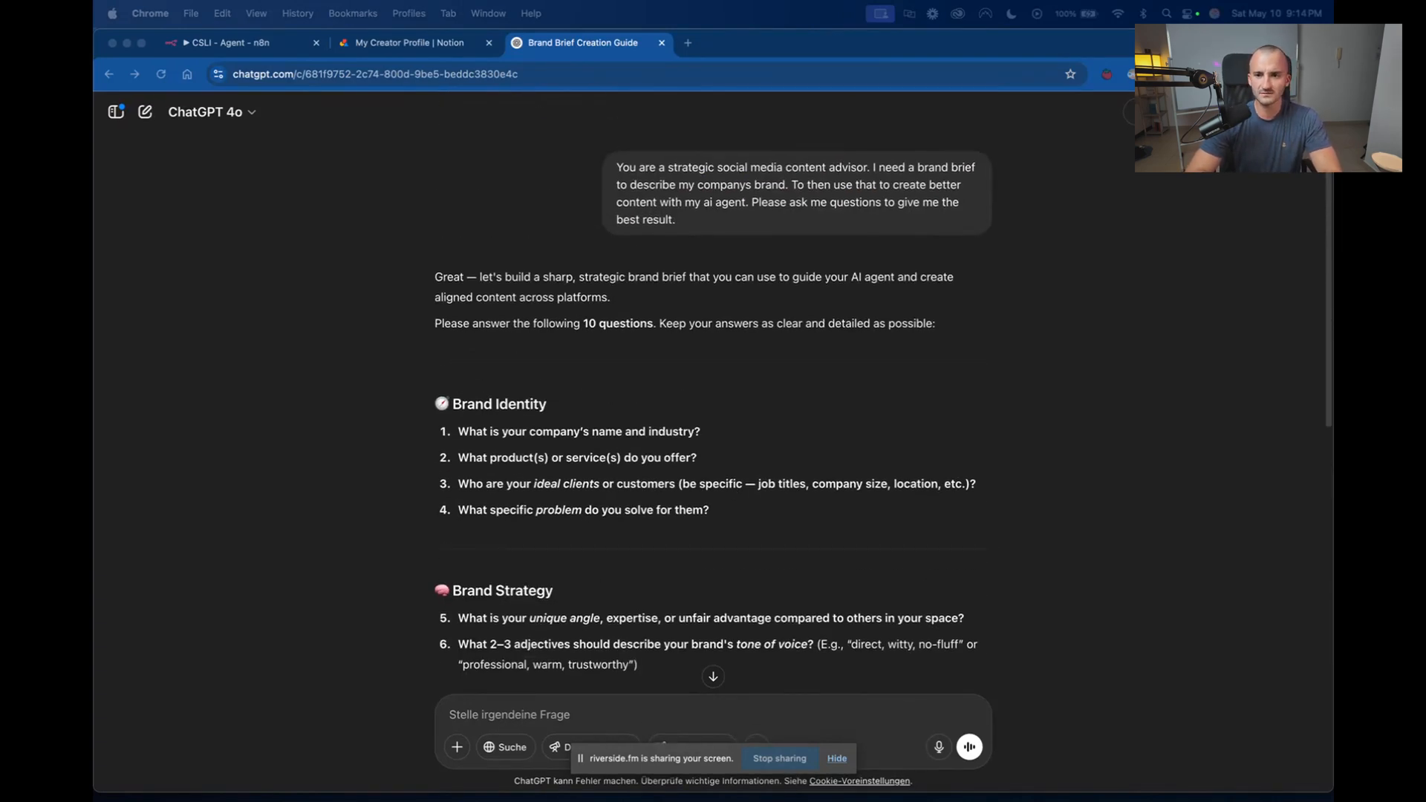
Bring the Notion Brand Brief page back into the browser window and review its sections, including Brand Personality & Style.
mouse_move(605, 44)
left_mouse_down()
mouse_move(640, 220)
mouse_move(568, 44)
mouse_move(579, 55)
left_mouse_up()
scroll(733, 409, "down", 3)
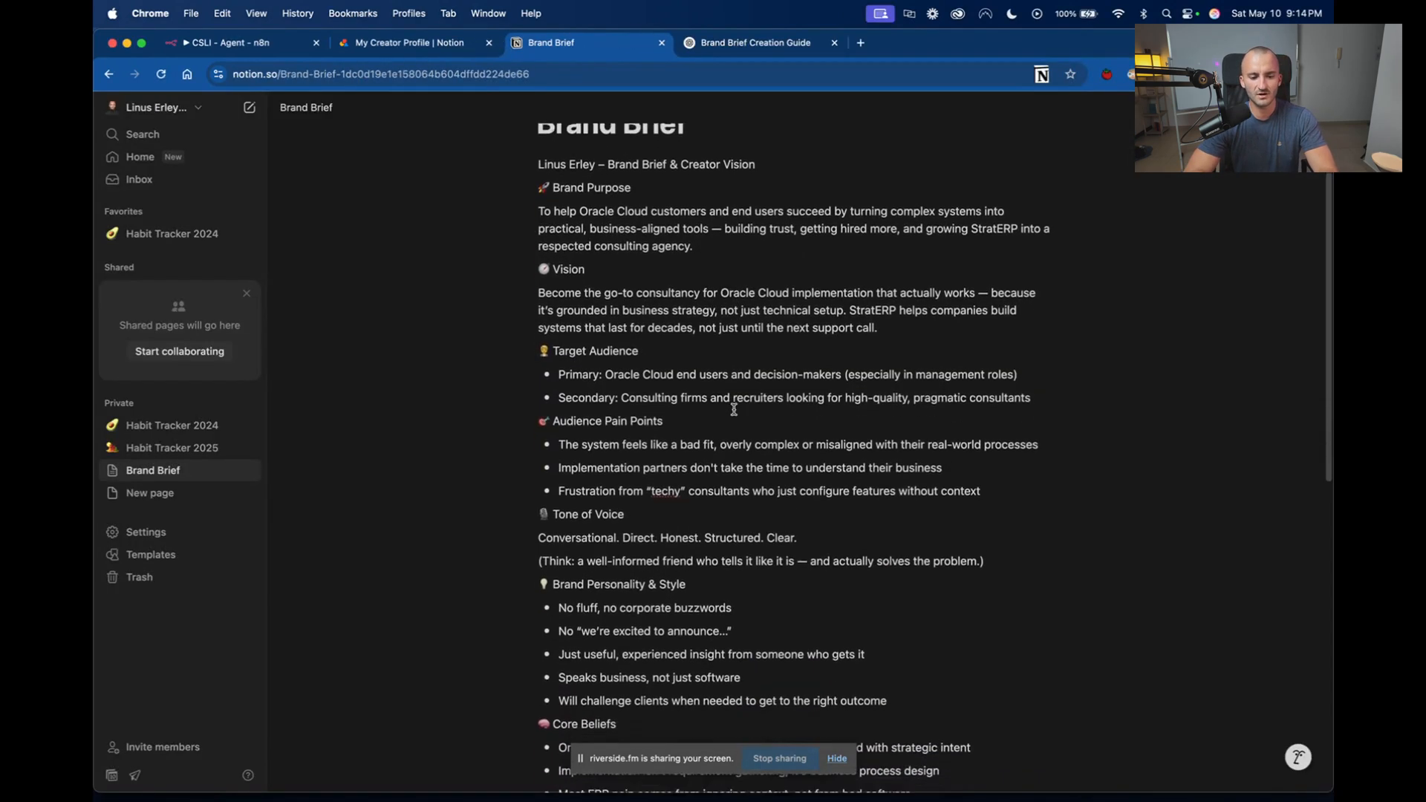
scroll(733, 408, "down", 3)
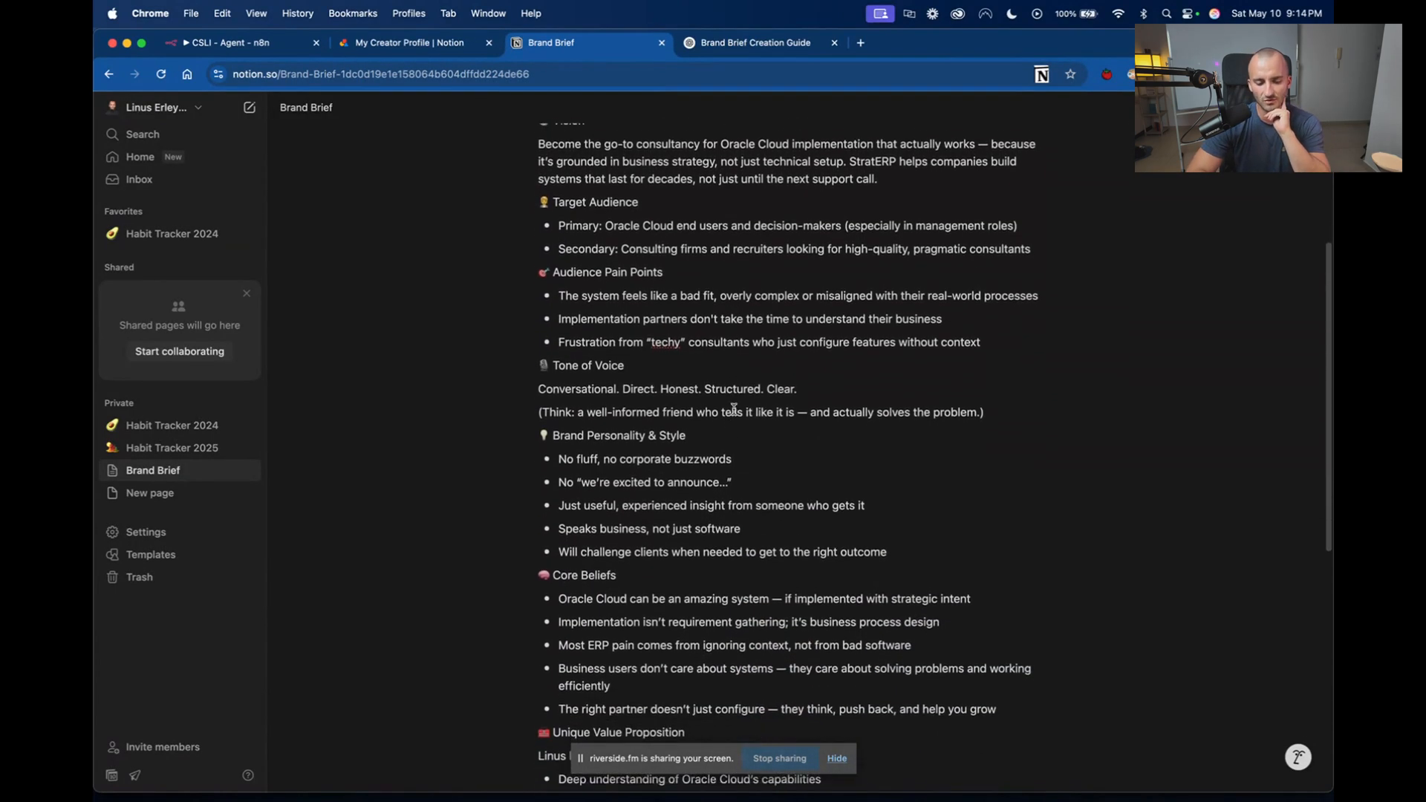
scroll(733, 409, "down", 3)
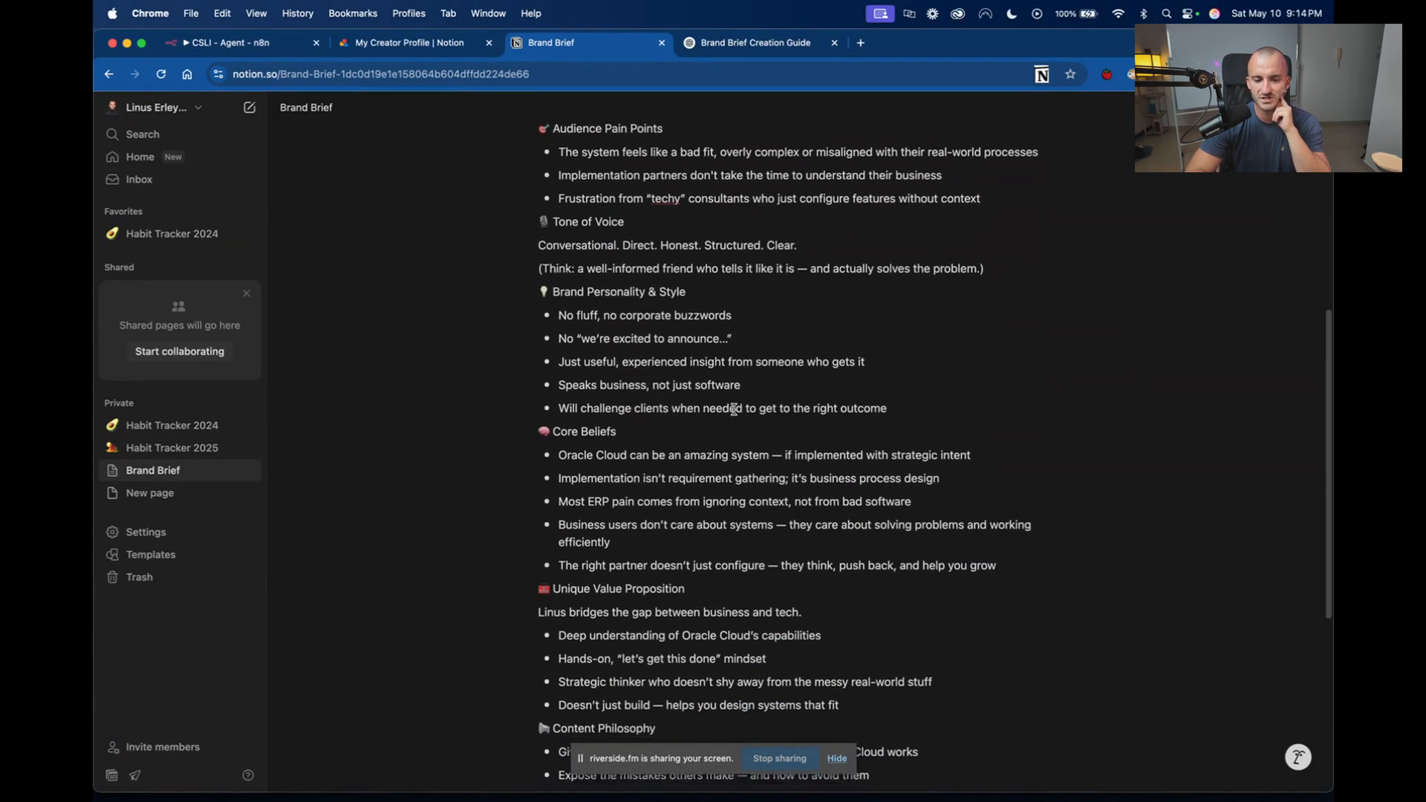
scroll(734, 409, "down", 2)
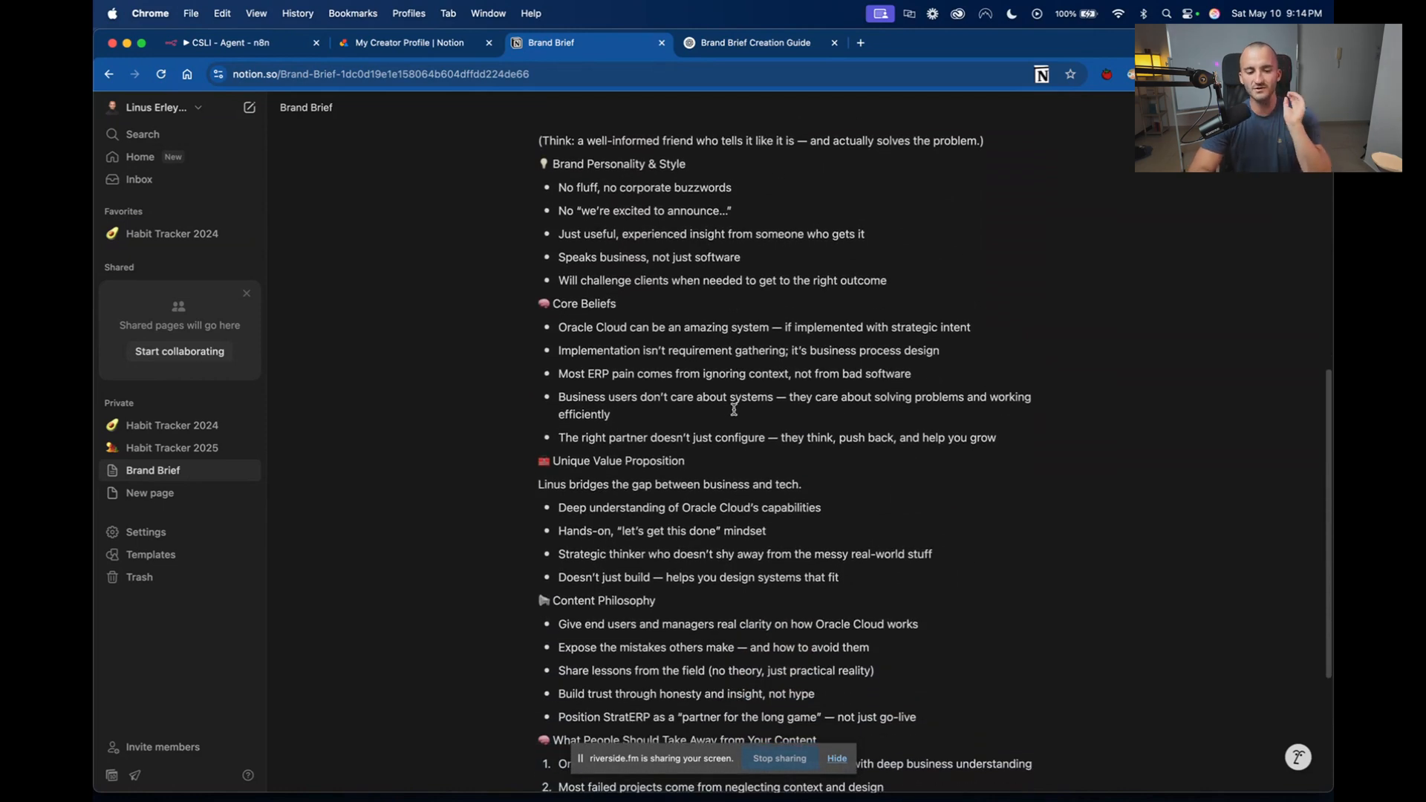
left_click_drag(733, 159, 636, 401)
left_click_drag(548, 389, 548, 389)
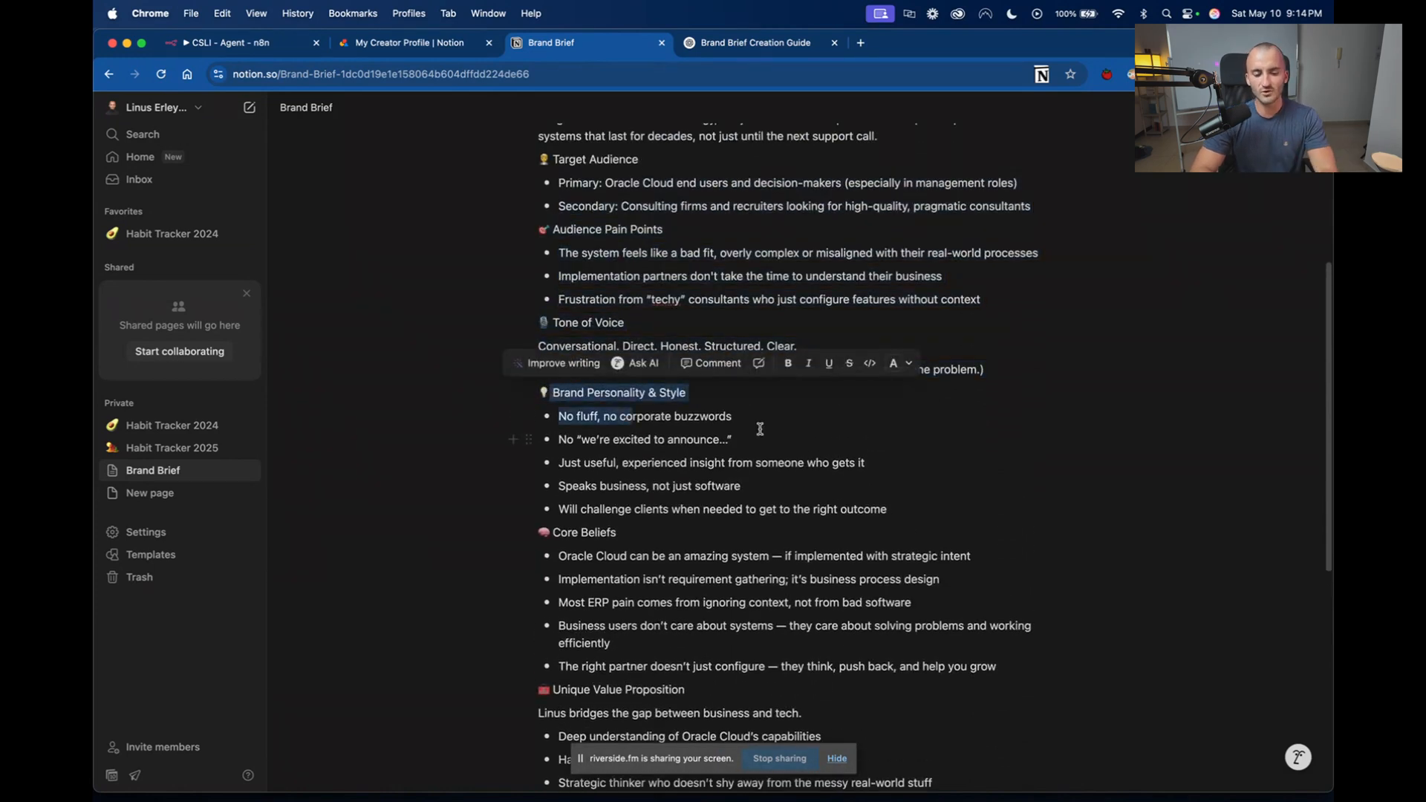
left_click(758, 423)
scroll(757, 424, "down", 5)
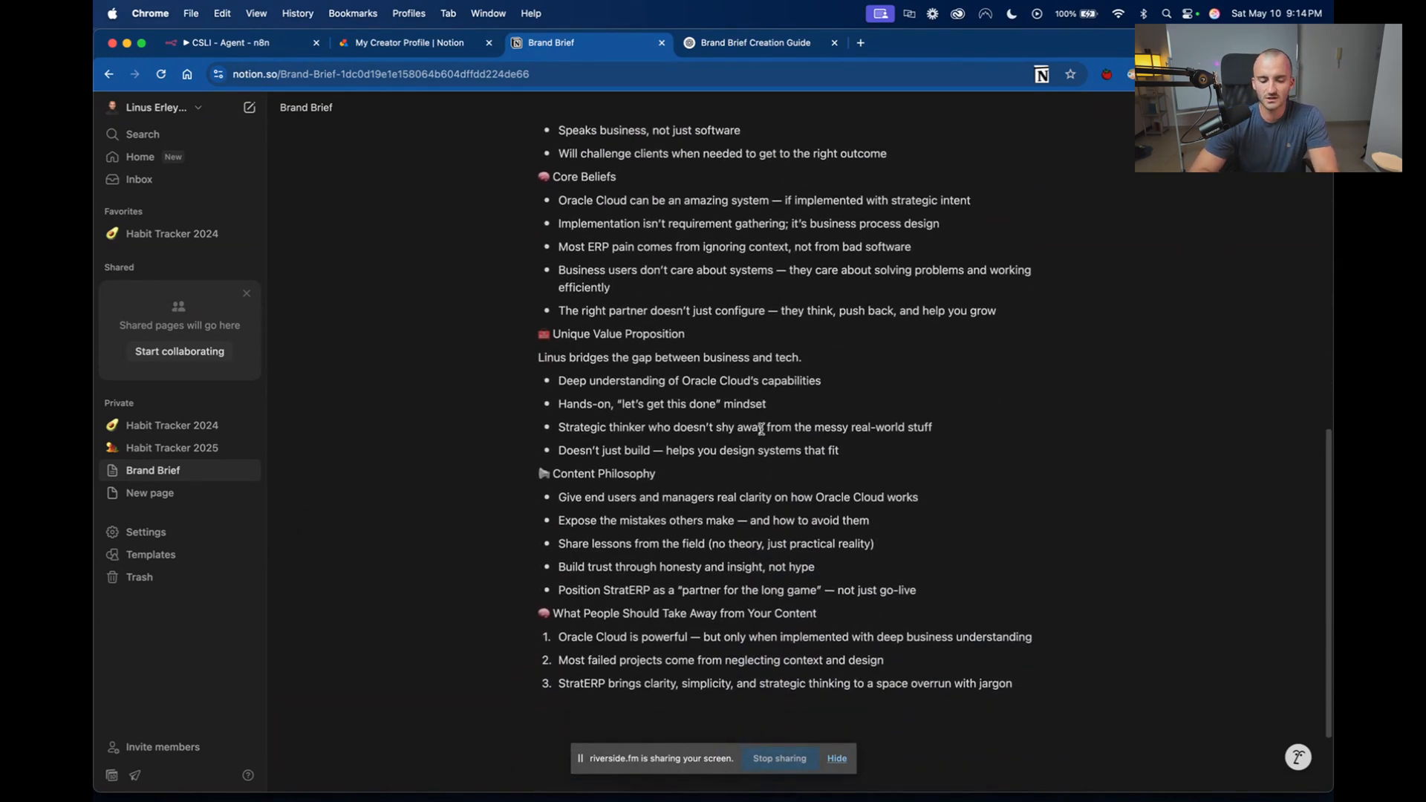
scroll(761, 429, "up", 3)
scroll(761, 429, "up", 5)
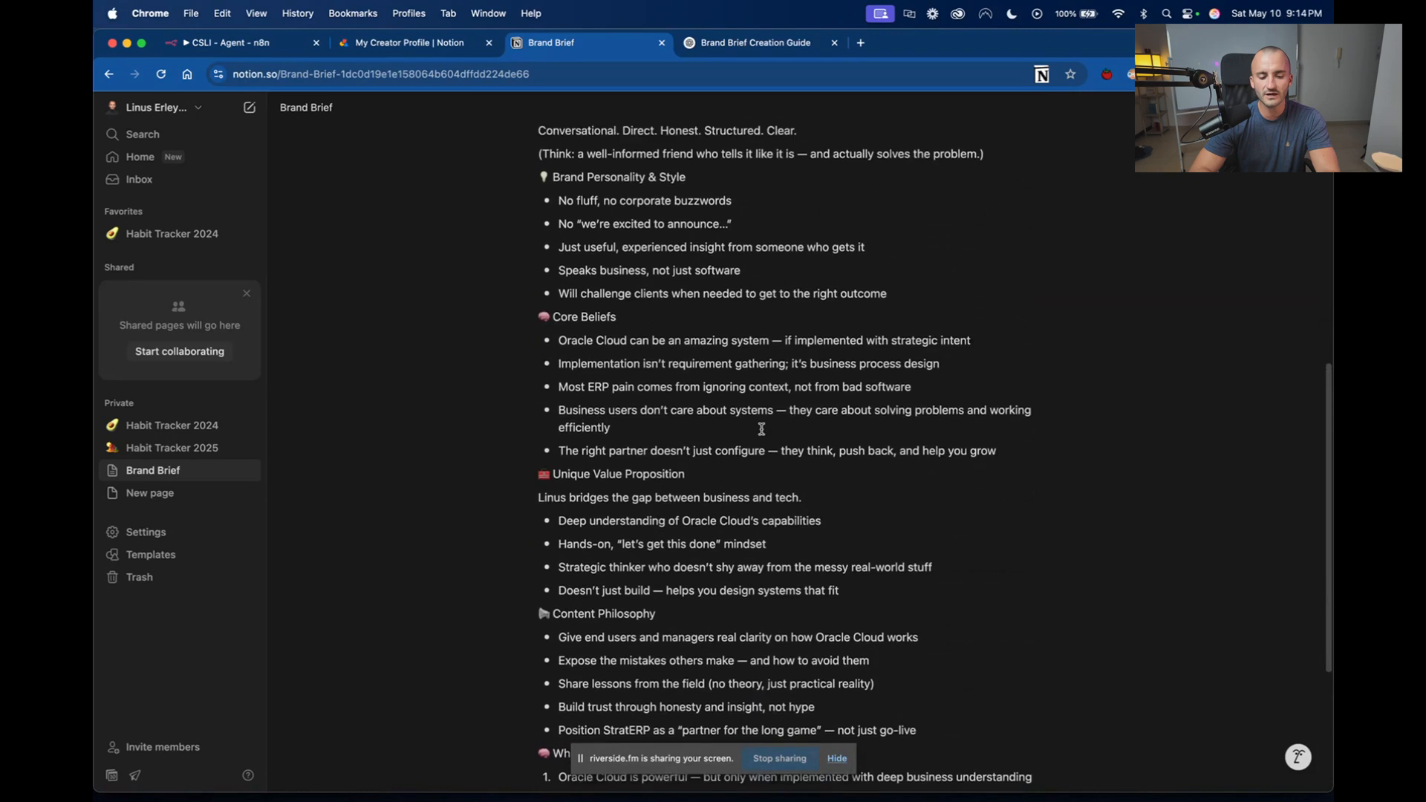
Review the opening sections of the Brand Brief page, from Vision and Target Audience to Audience Pain Points.
scroll(762, 429, "up", 3)
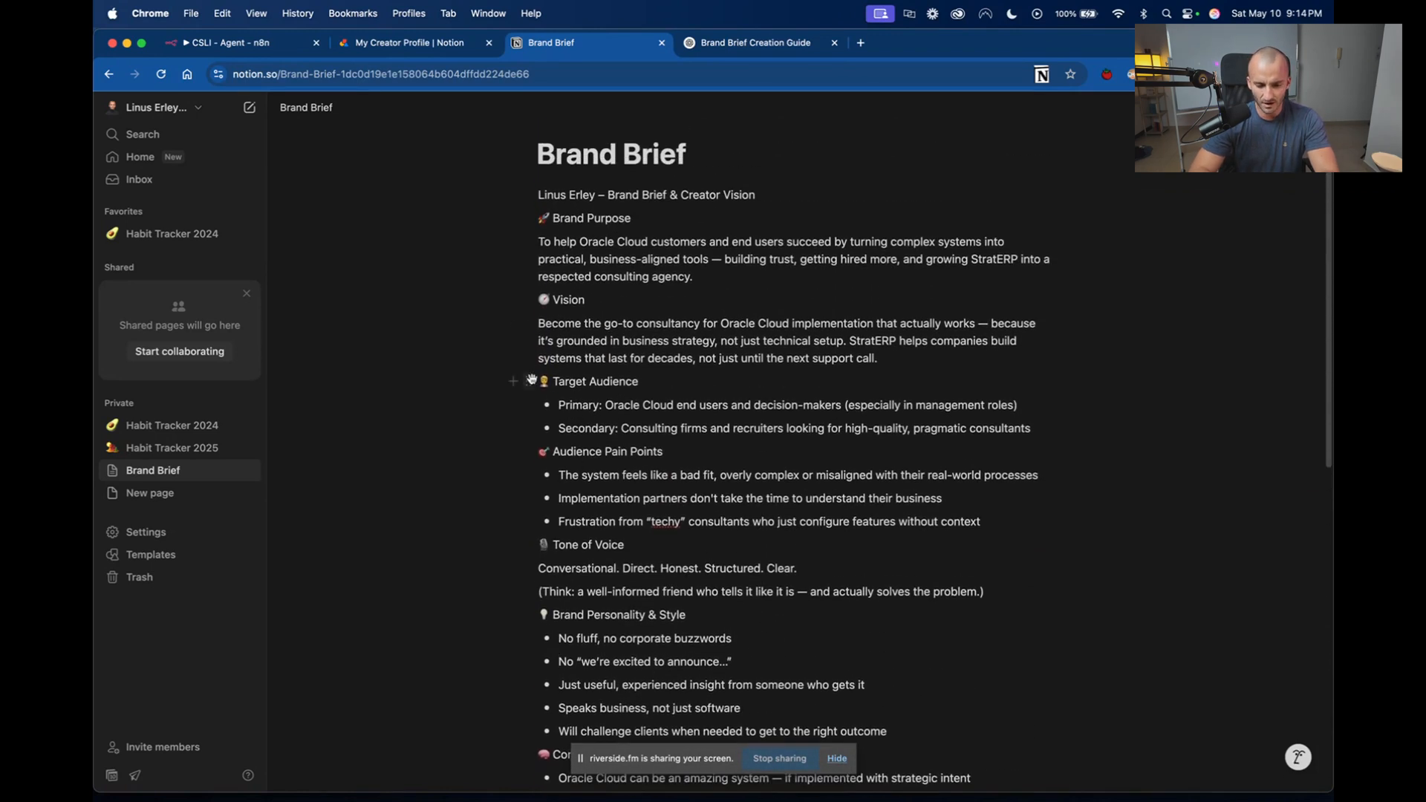
mouse_move(530, 380)
left_mouse_down()
mouse_move(529, 401)
mouse_move(524, 369)
mouse_move(529, 381)
left_mouse_up()
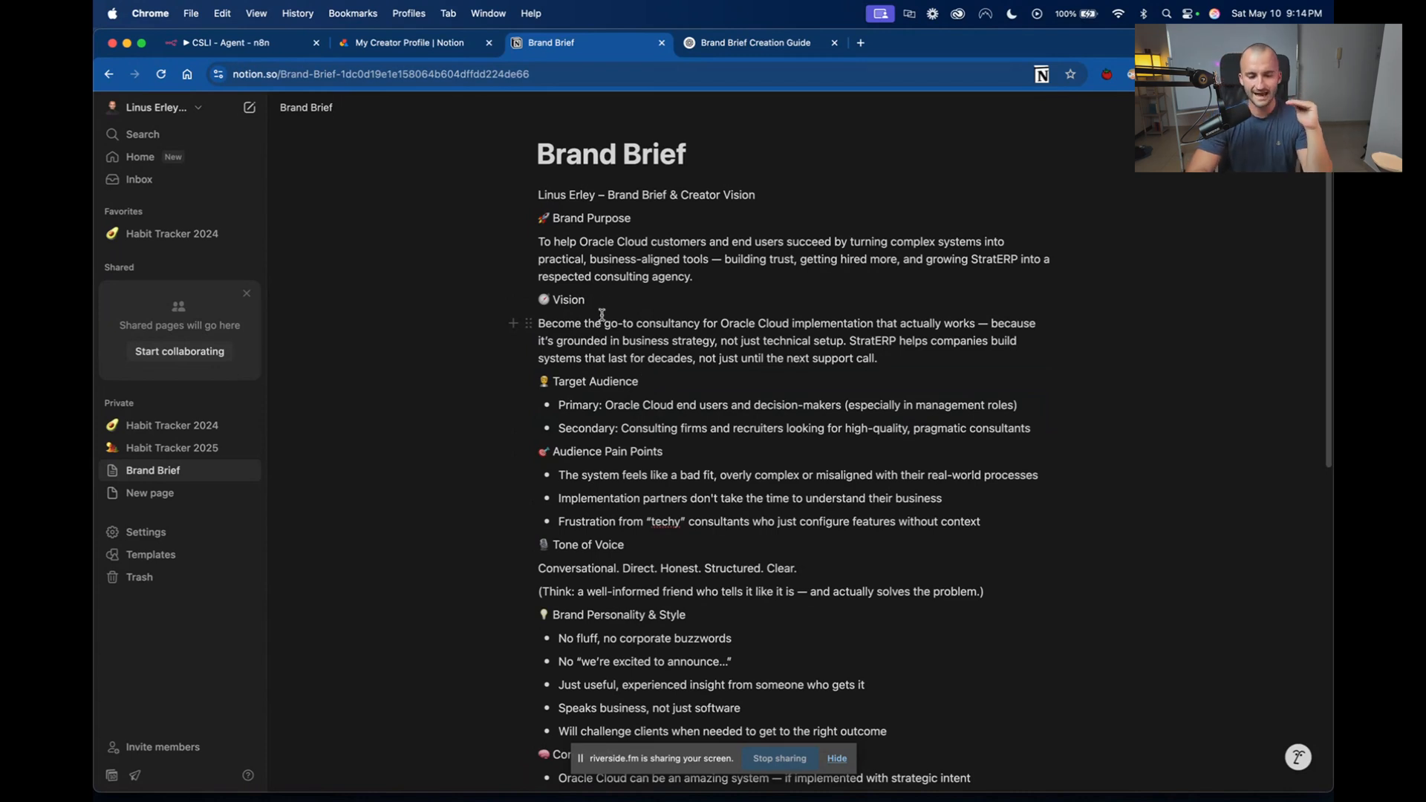
left_click_drag(535, 299, 699, 408)
left_click(643, 381)
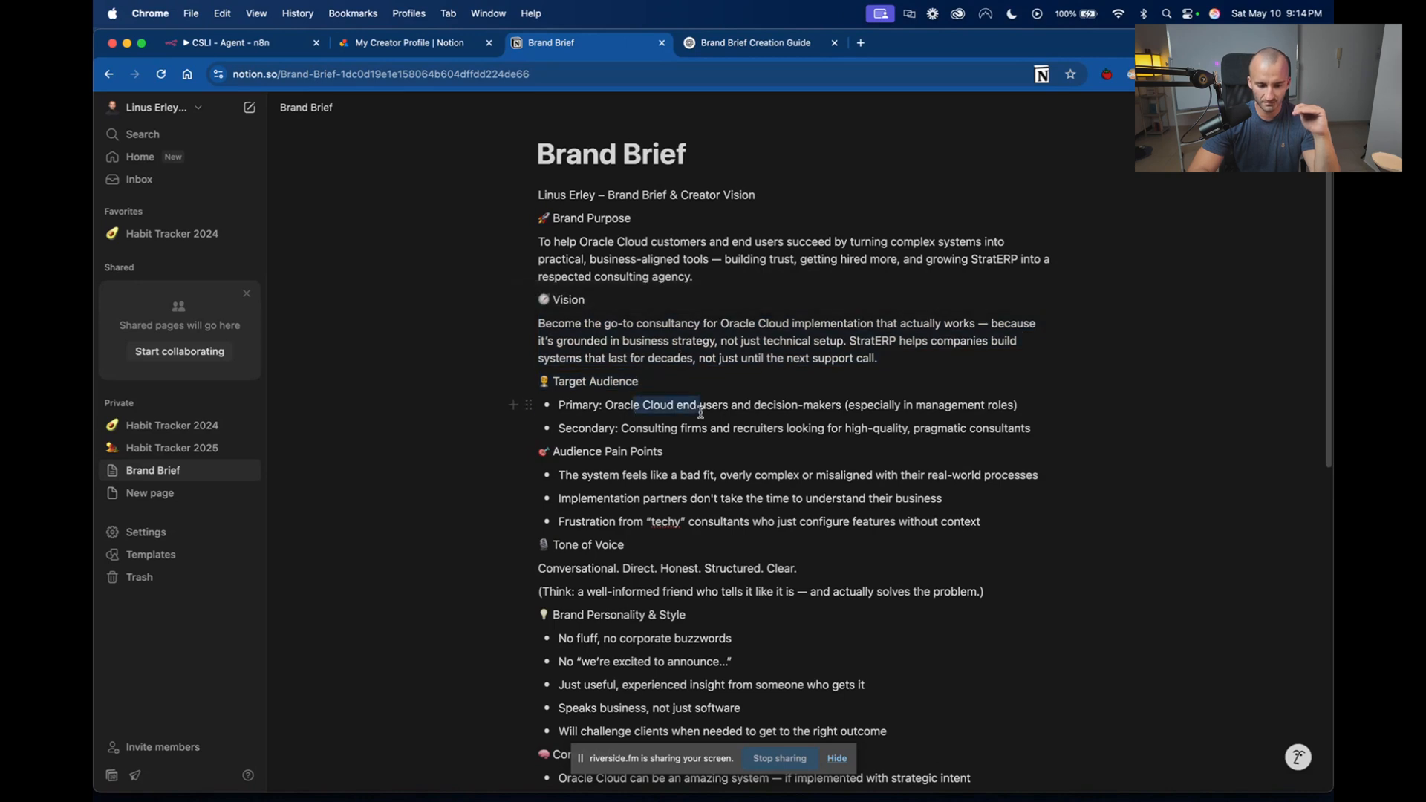
left_click(684, 447)
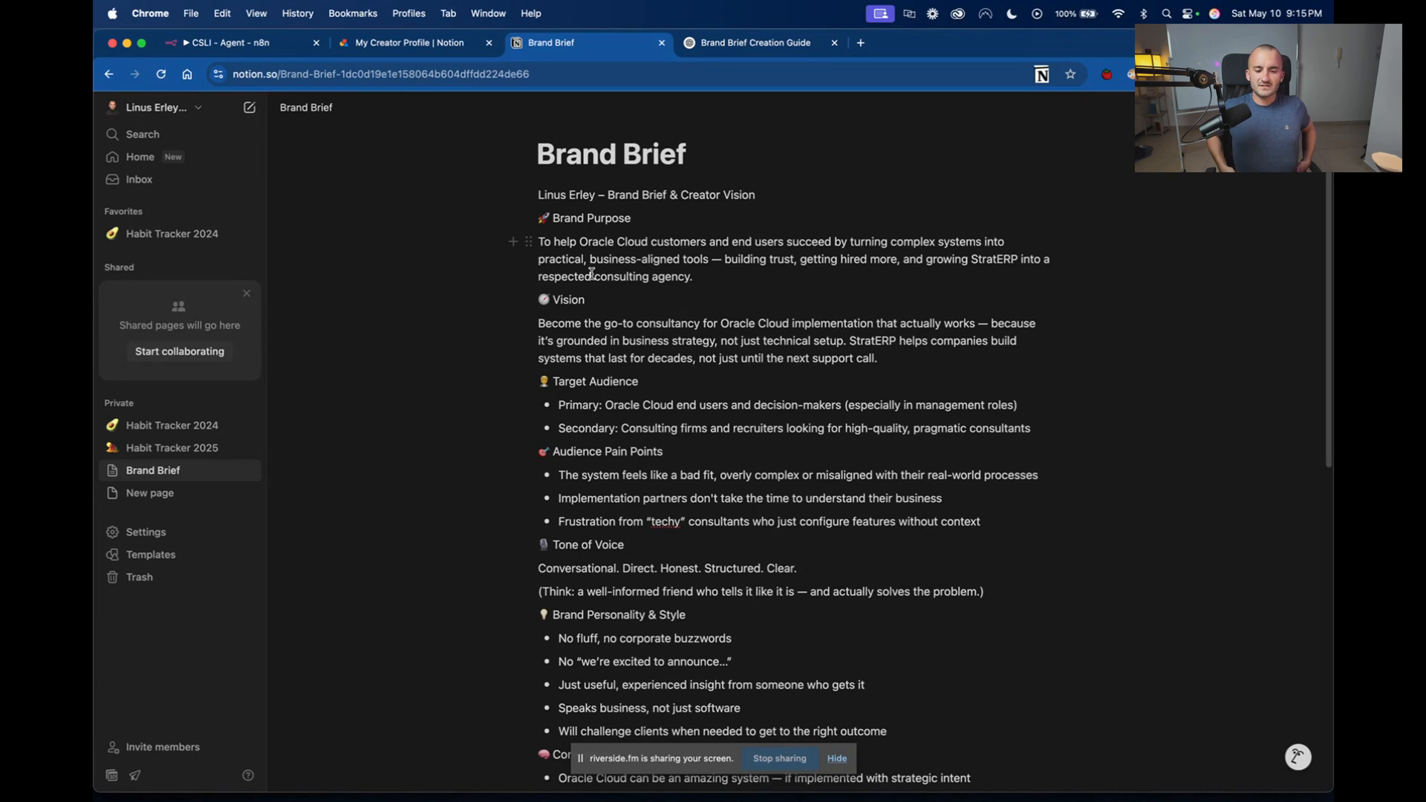
Revisit ChatGPT's Content & Positioning and Anti-Branding questions, and view the CSLI - Agent workflow in n8n.
left_click(764, 43)
scroll(553, 365, "down", 7)
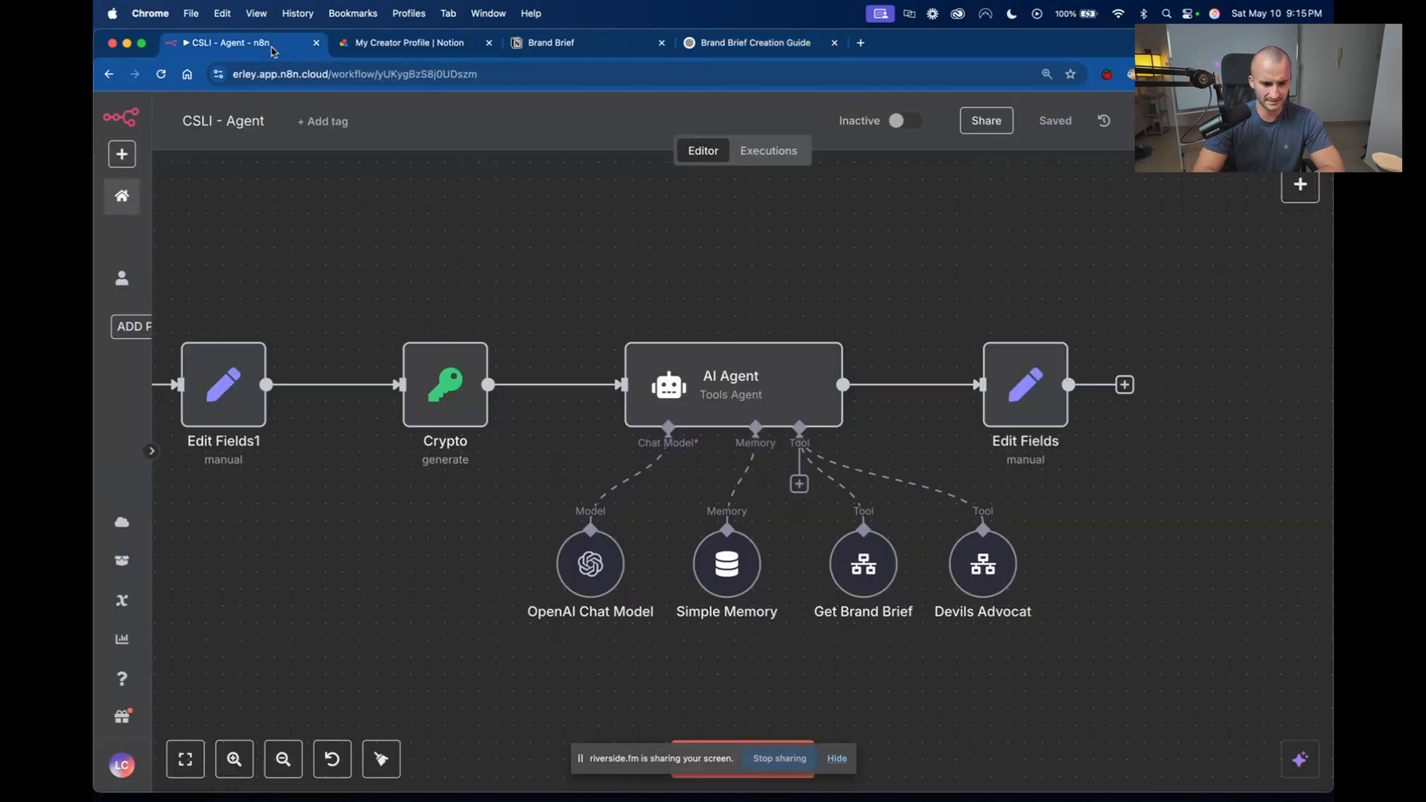
left_click(274, 46)
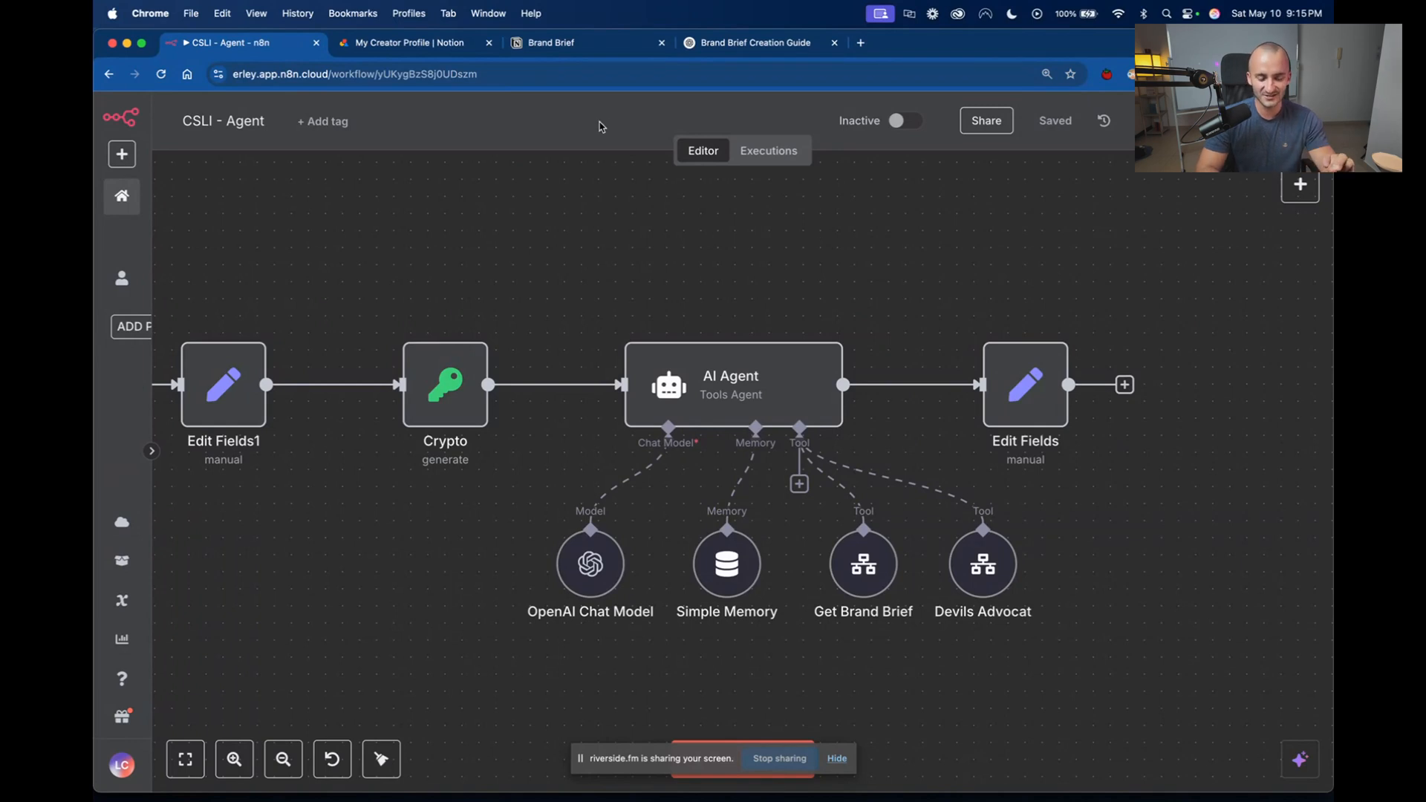
Switch back to the Notion Brand Brief page and look over its sections from Brand Purpose to Core Beliefs.
left_click(587, 49)
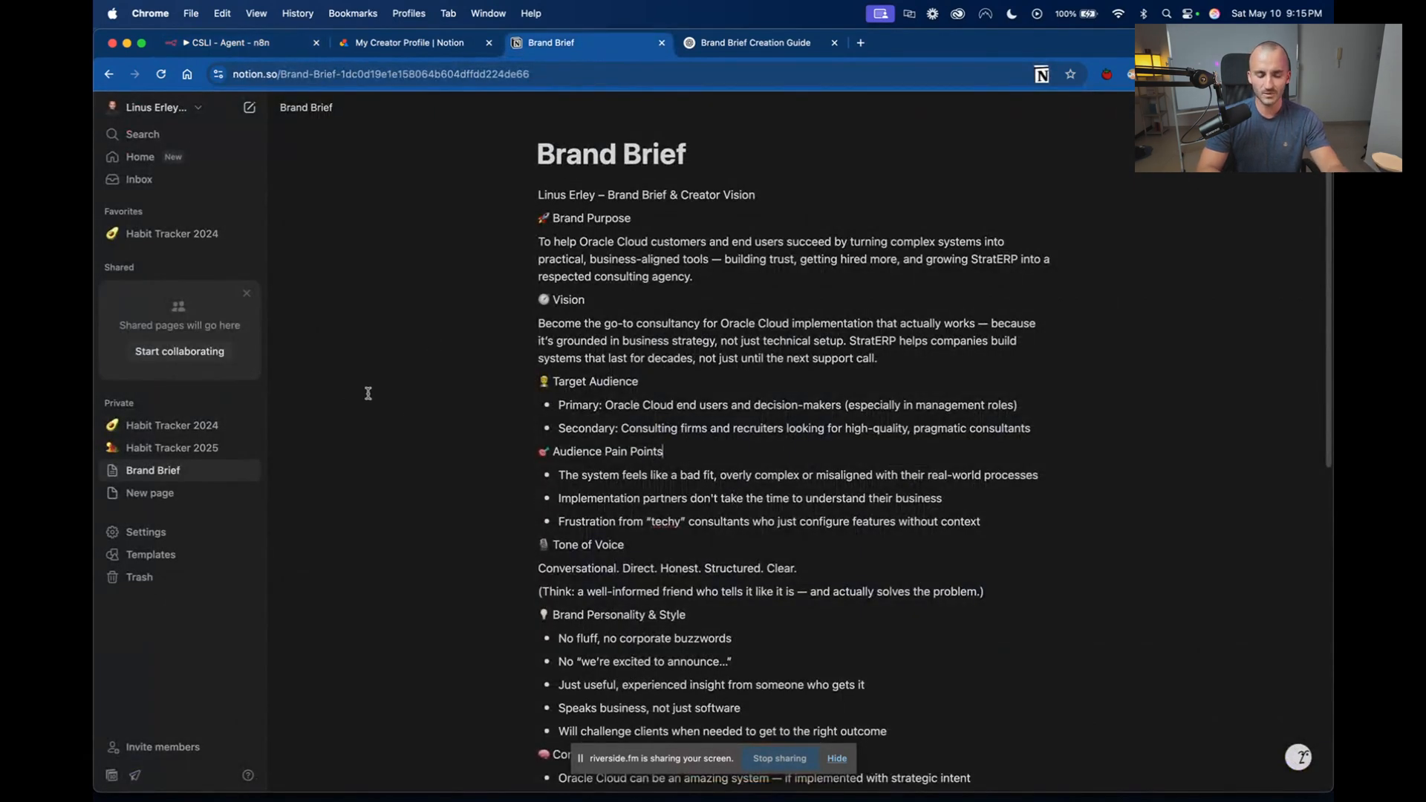
left_click_drag(533, 154, 1076, 685)
left_click(963, 633)
key("shift+super+Left")
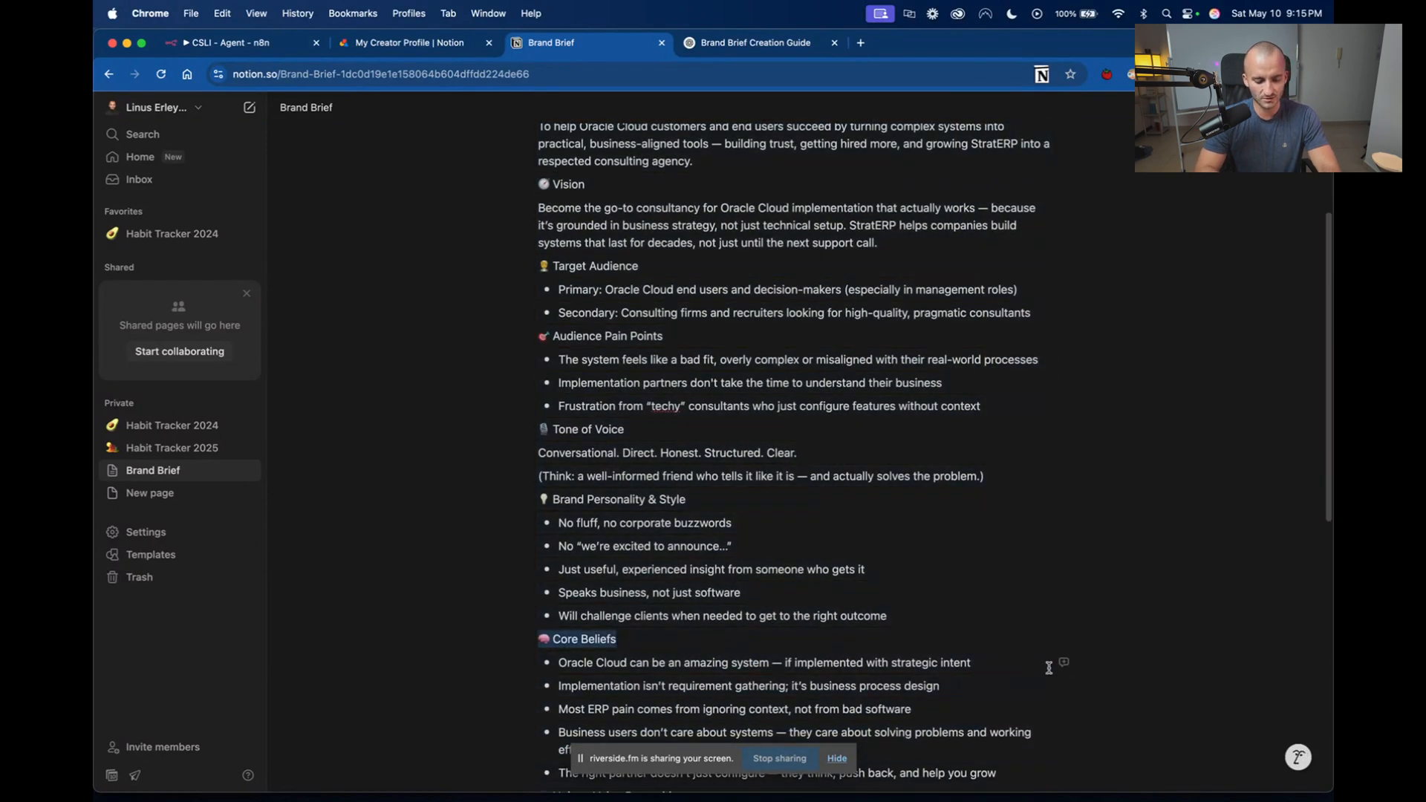
left_click(1192, 505)
scroll(1192, 505, "up", 3)
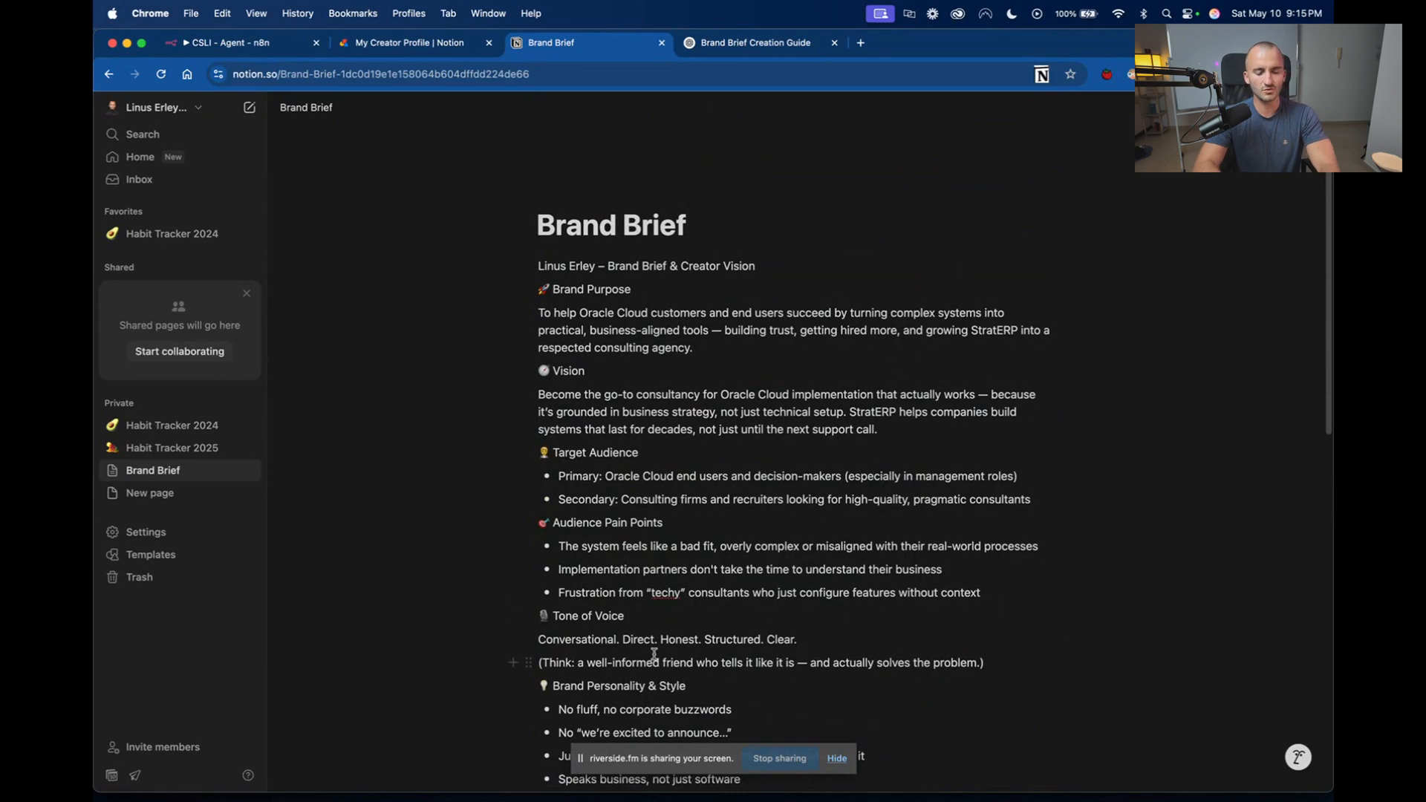
left_click(137, 108)
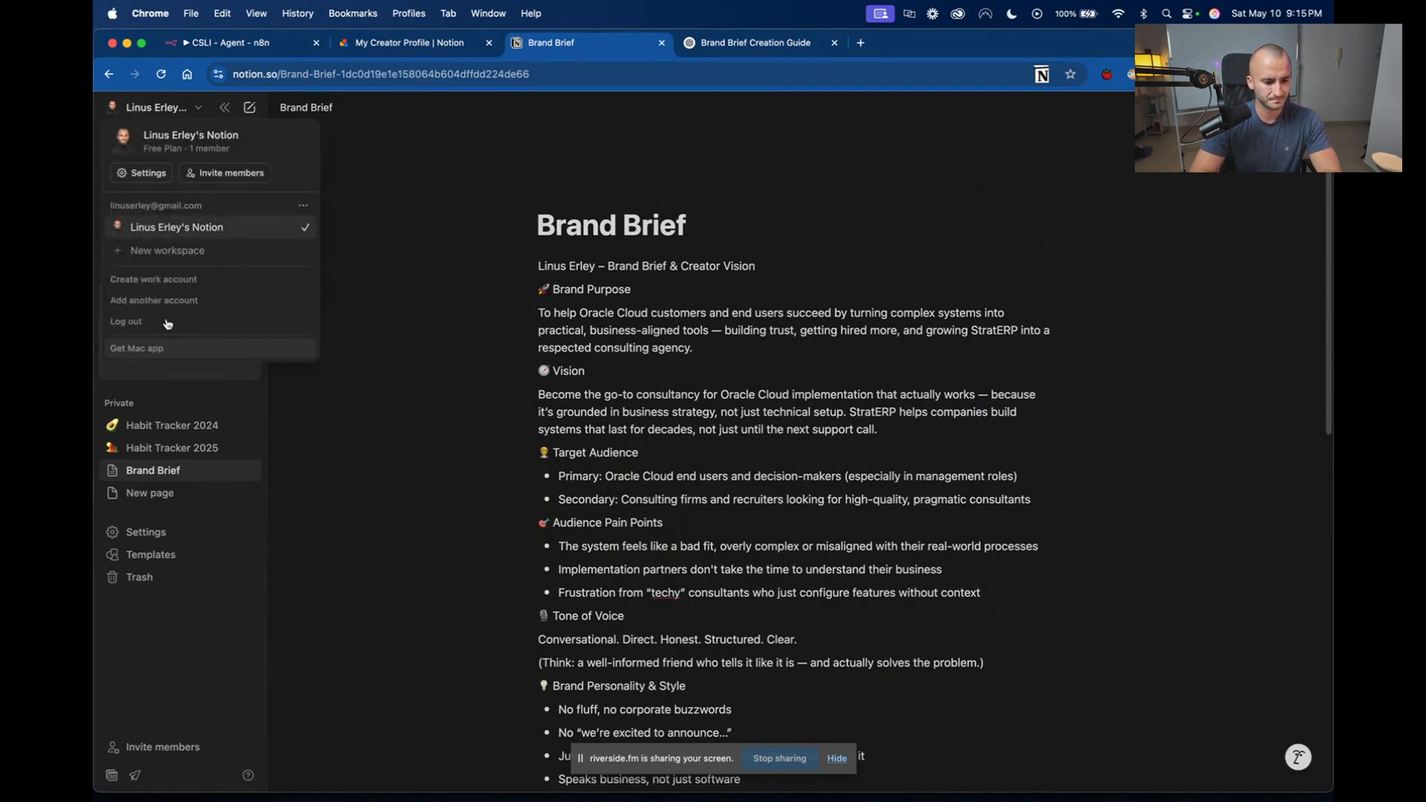
left_click(331, 120)
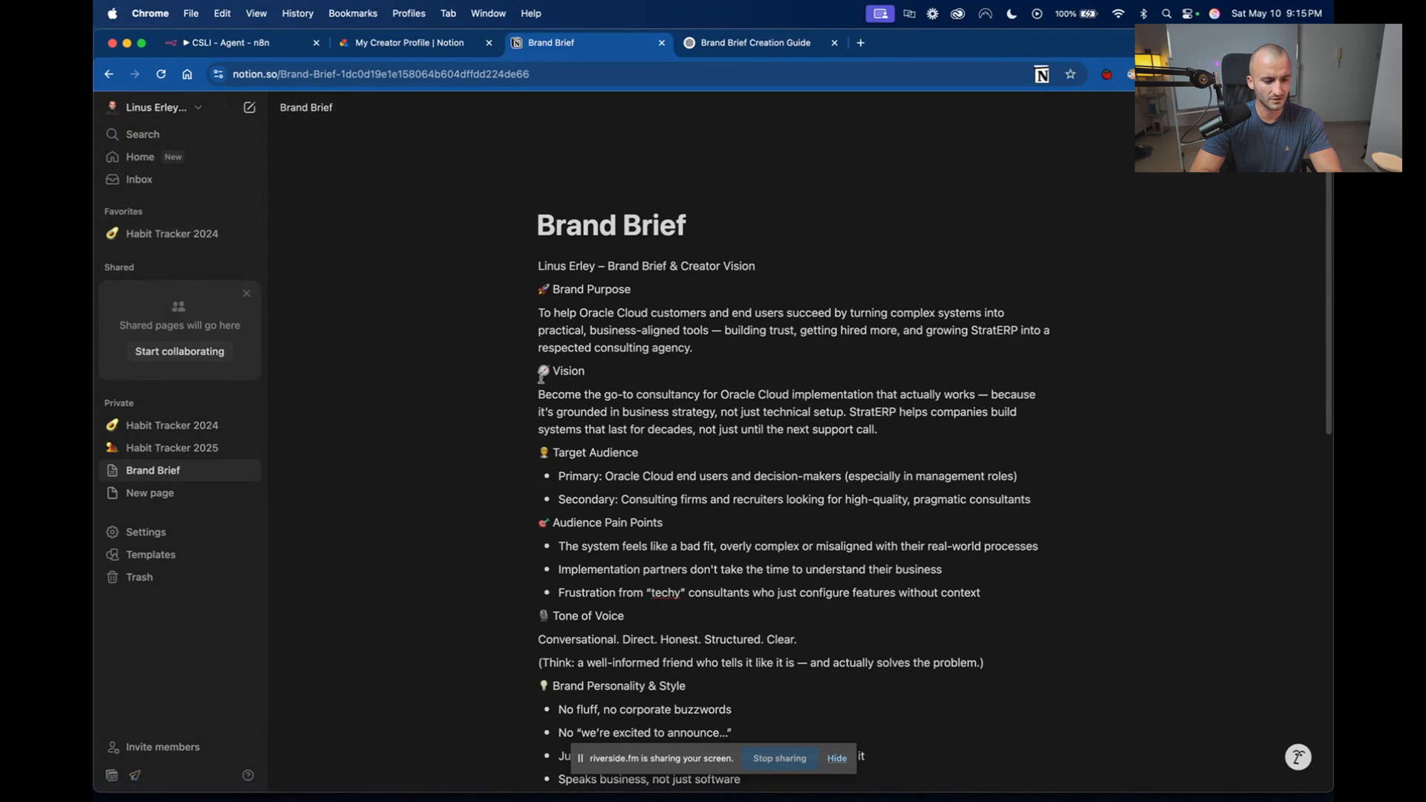
Copy the entire Brand Brief content, including its title, into the empty private New page.
left_click(152, 157)
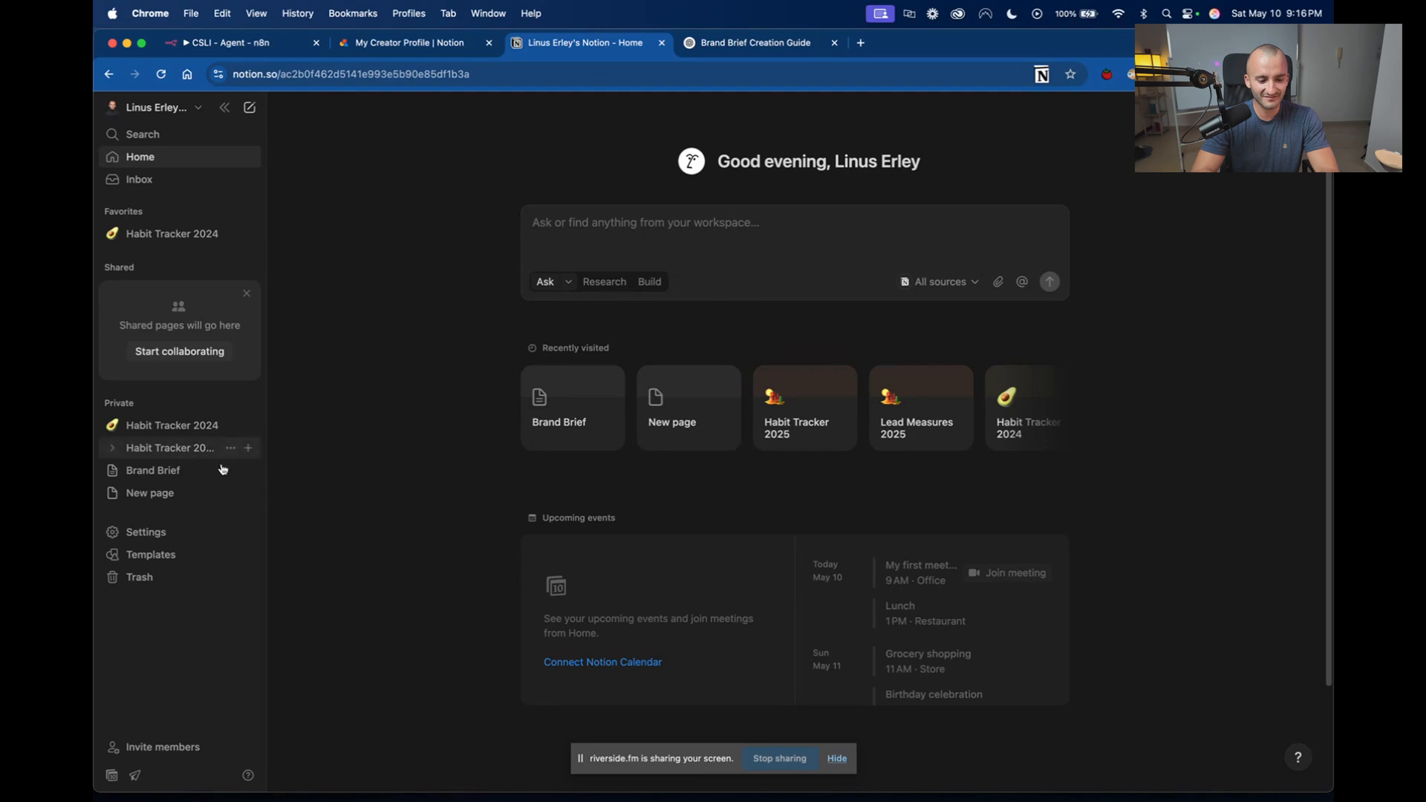
left_click(157, 495)
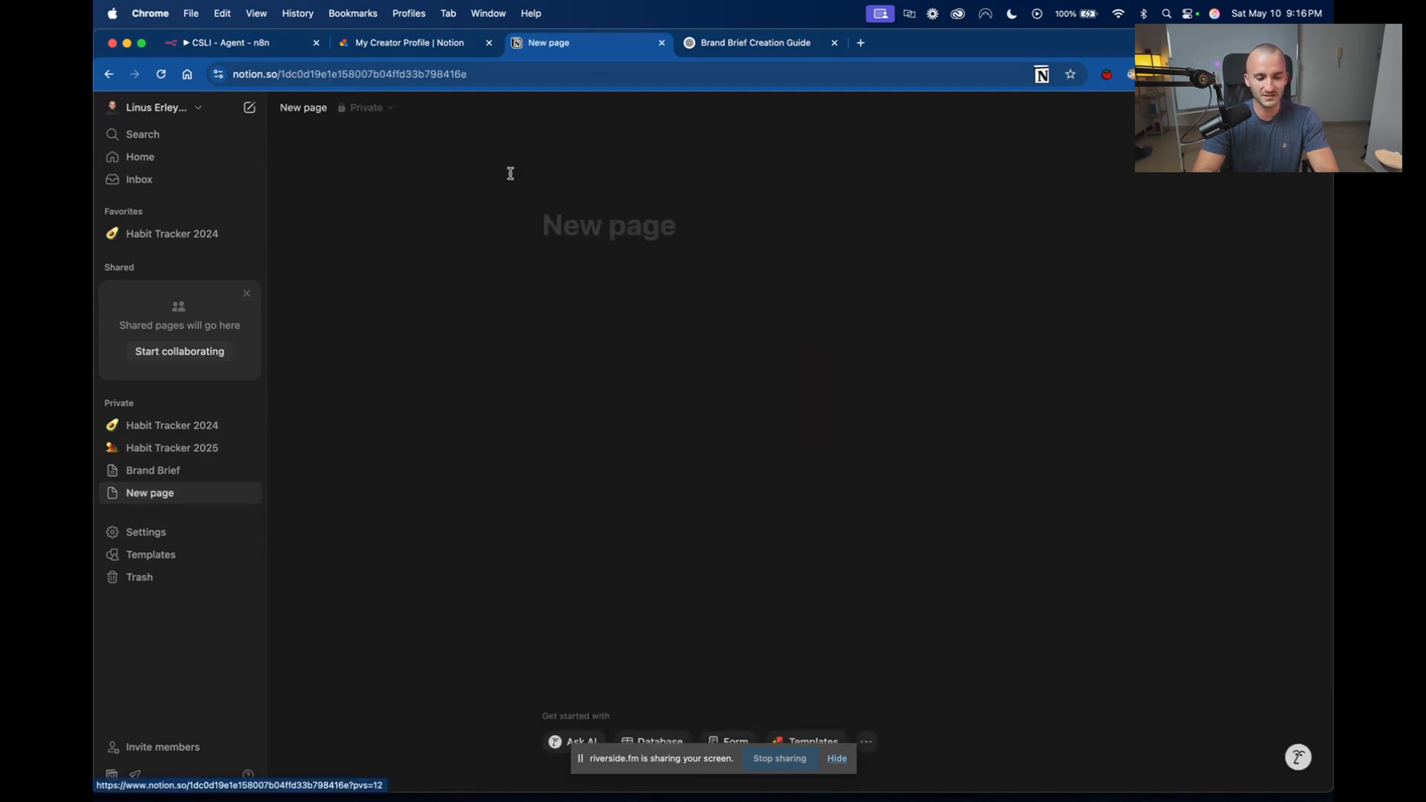
left_click(168, 472)
key("super+a")
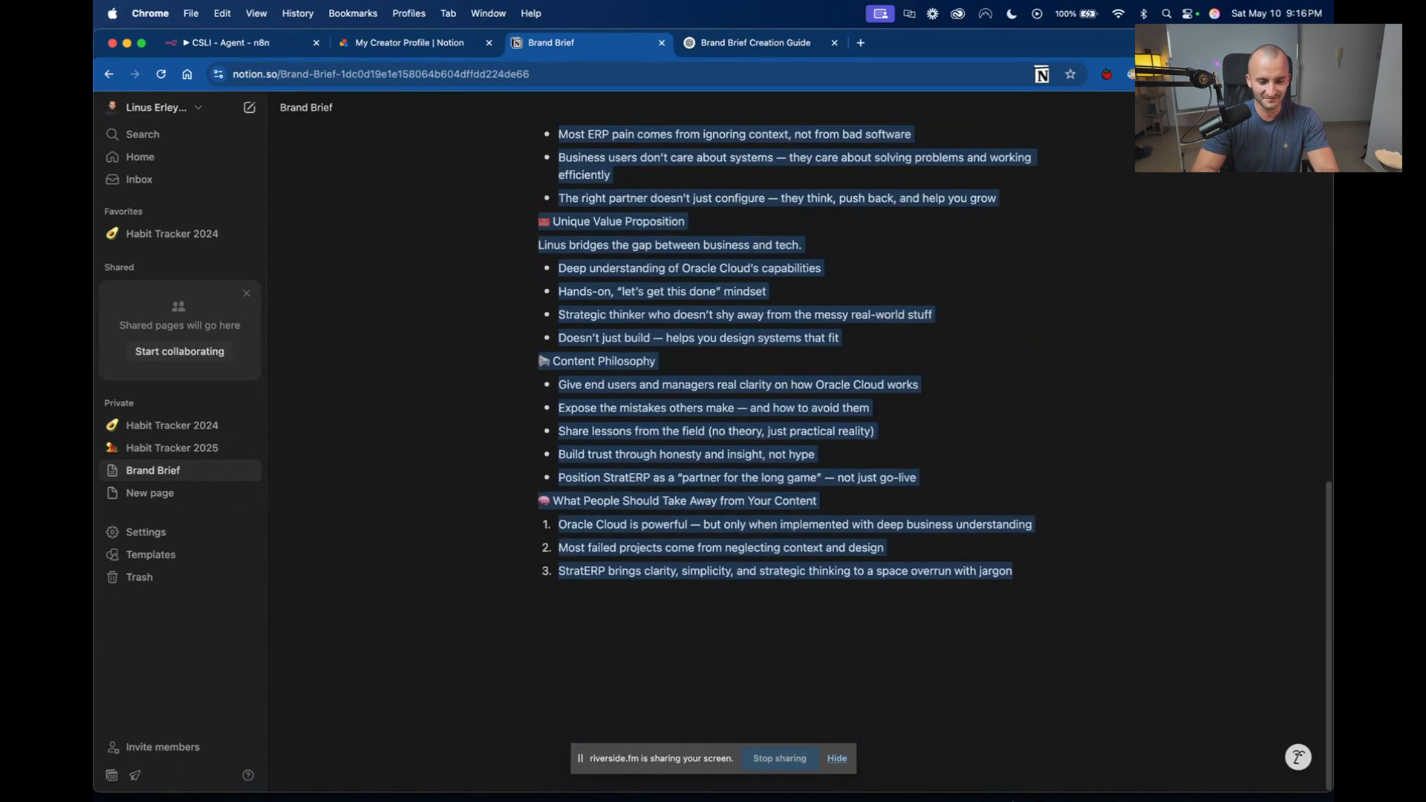
left_click(160, 493)
key("super+v")
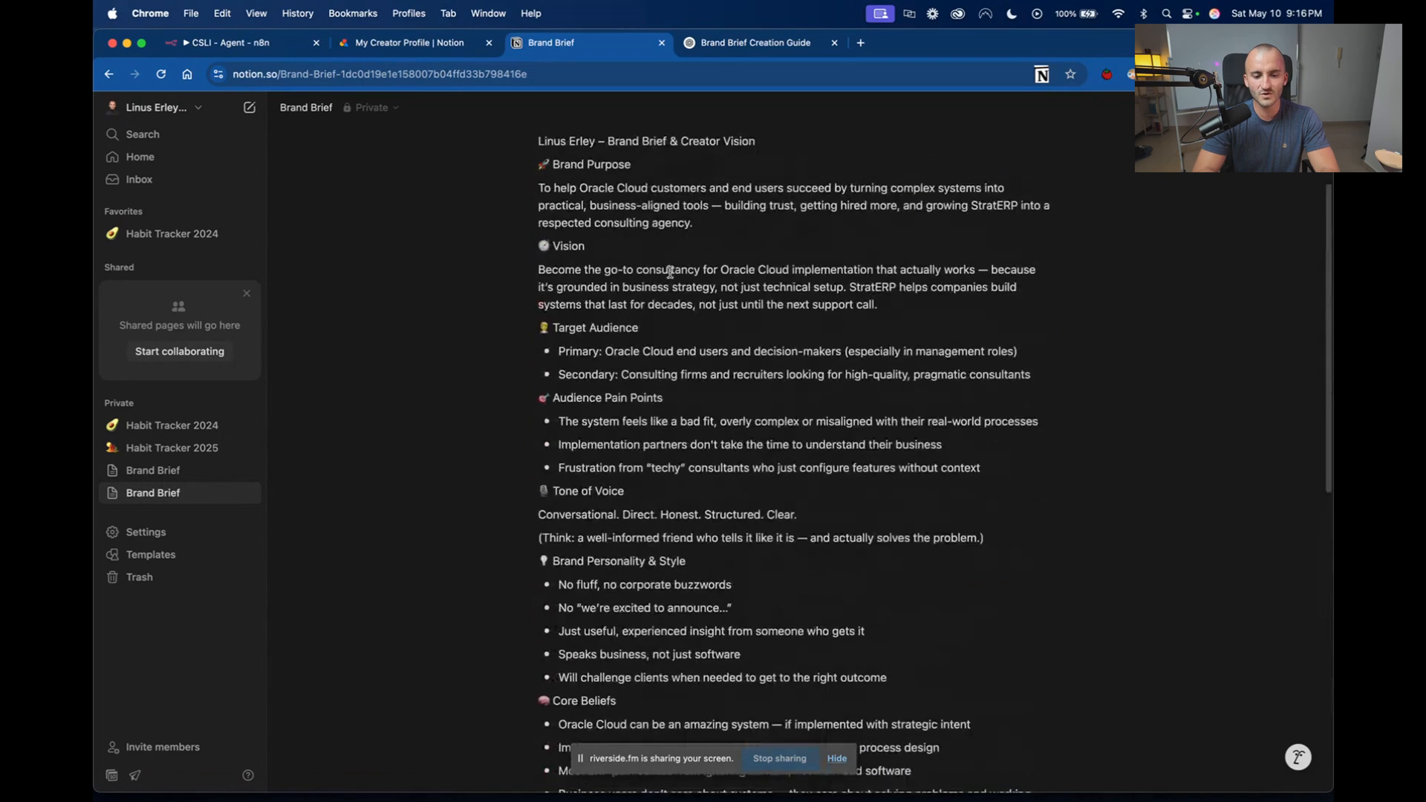
scroll(669, 273, "down", 10)
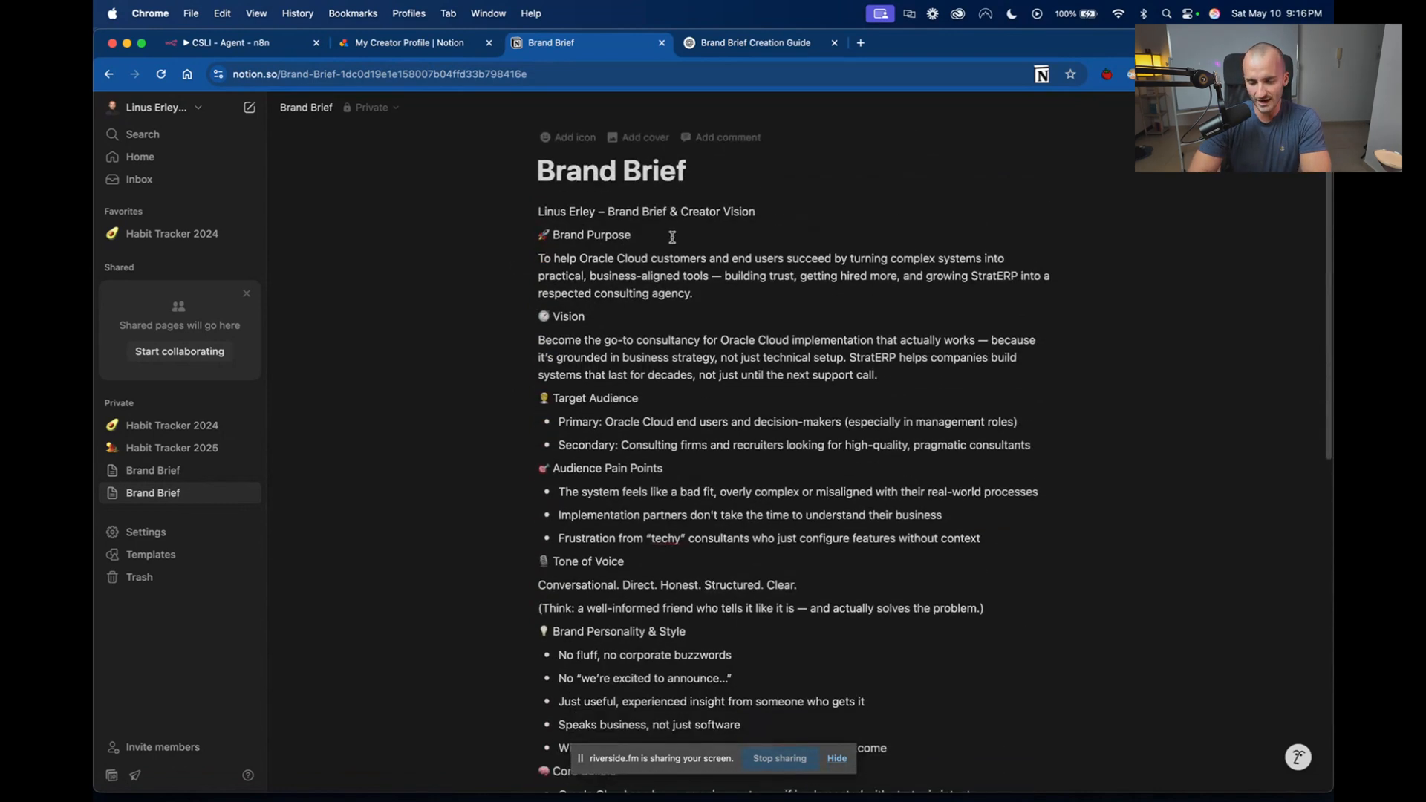
scroll(672, 236, "up", 10)
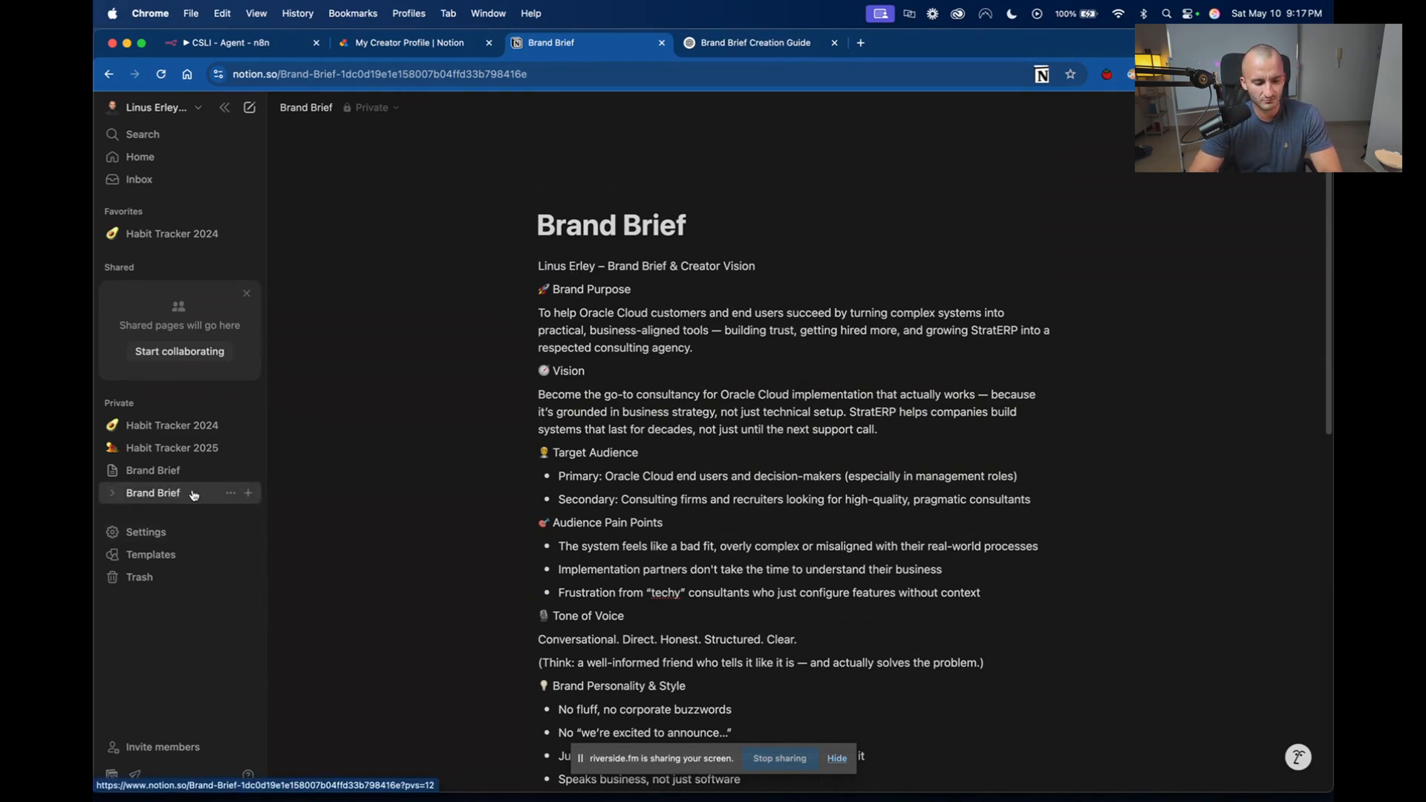
Rename the copied page to "Brand Brief for Demo".
left_click(231, 493)
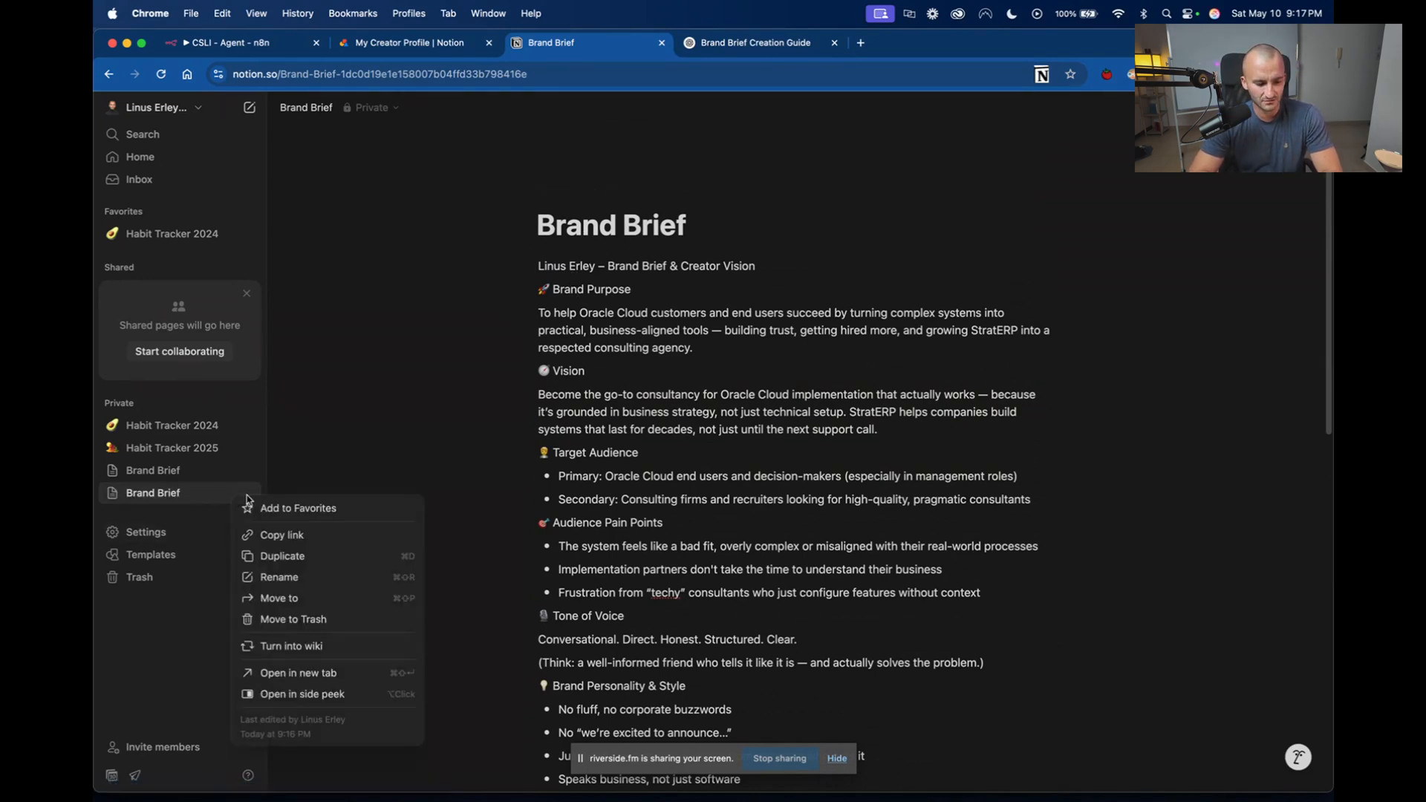
left_click(318, 577)
left_click(218, 512)
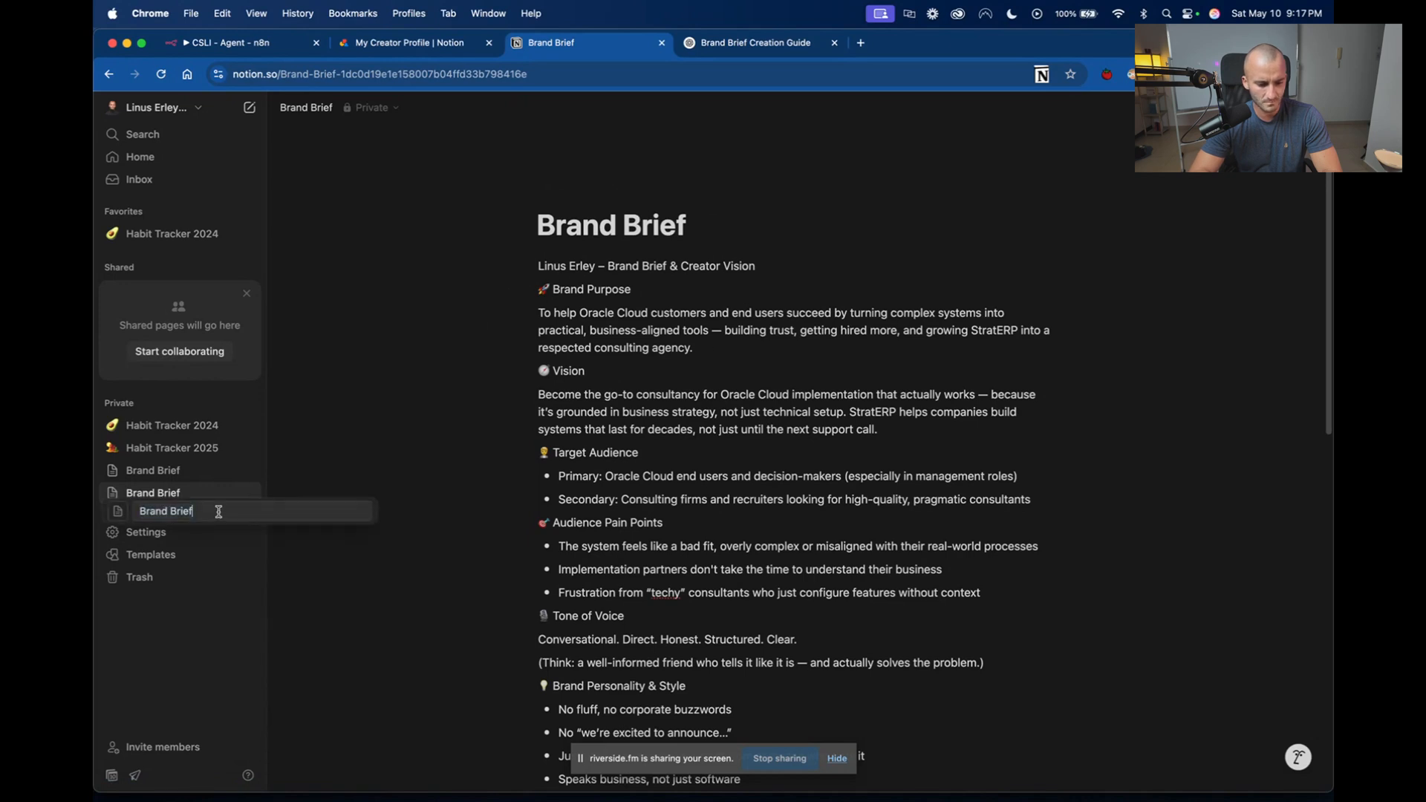
type("for Demo")
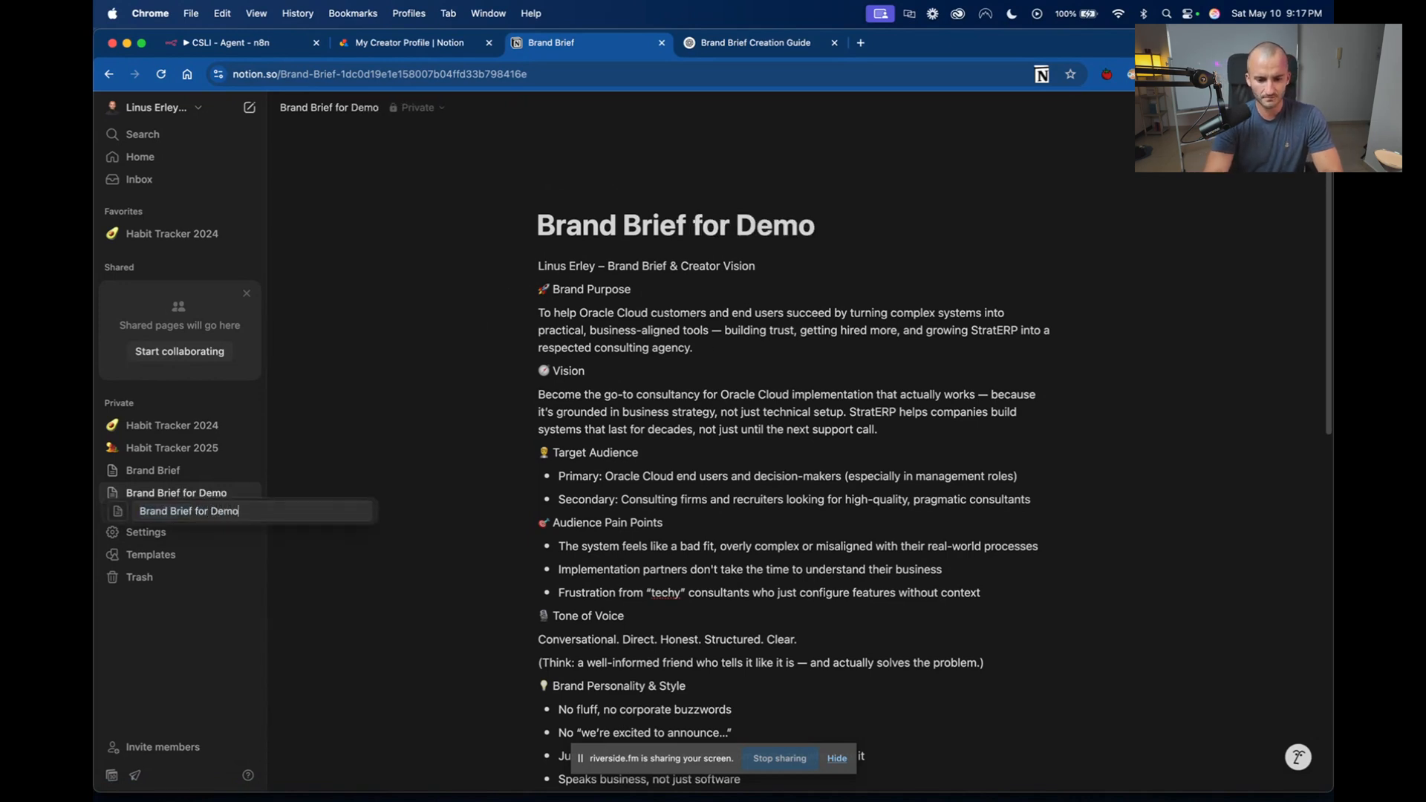
key("Return")
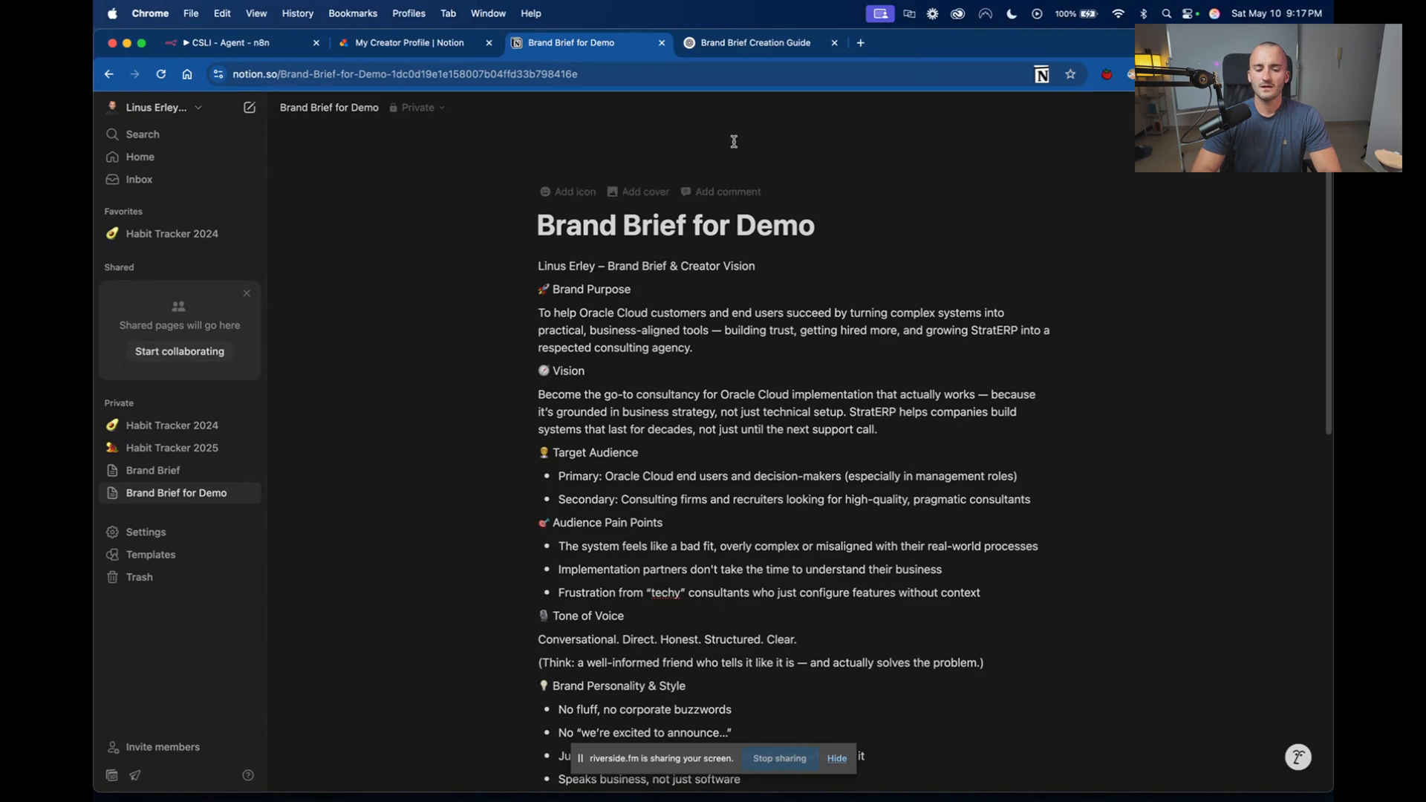
scroll(733, 141, "down", 1)
scroll(733, 142, "up", 2)
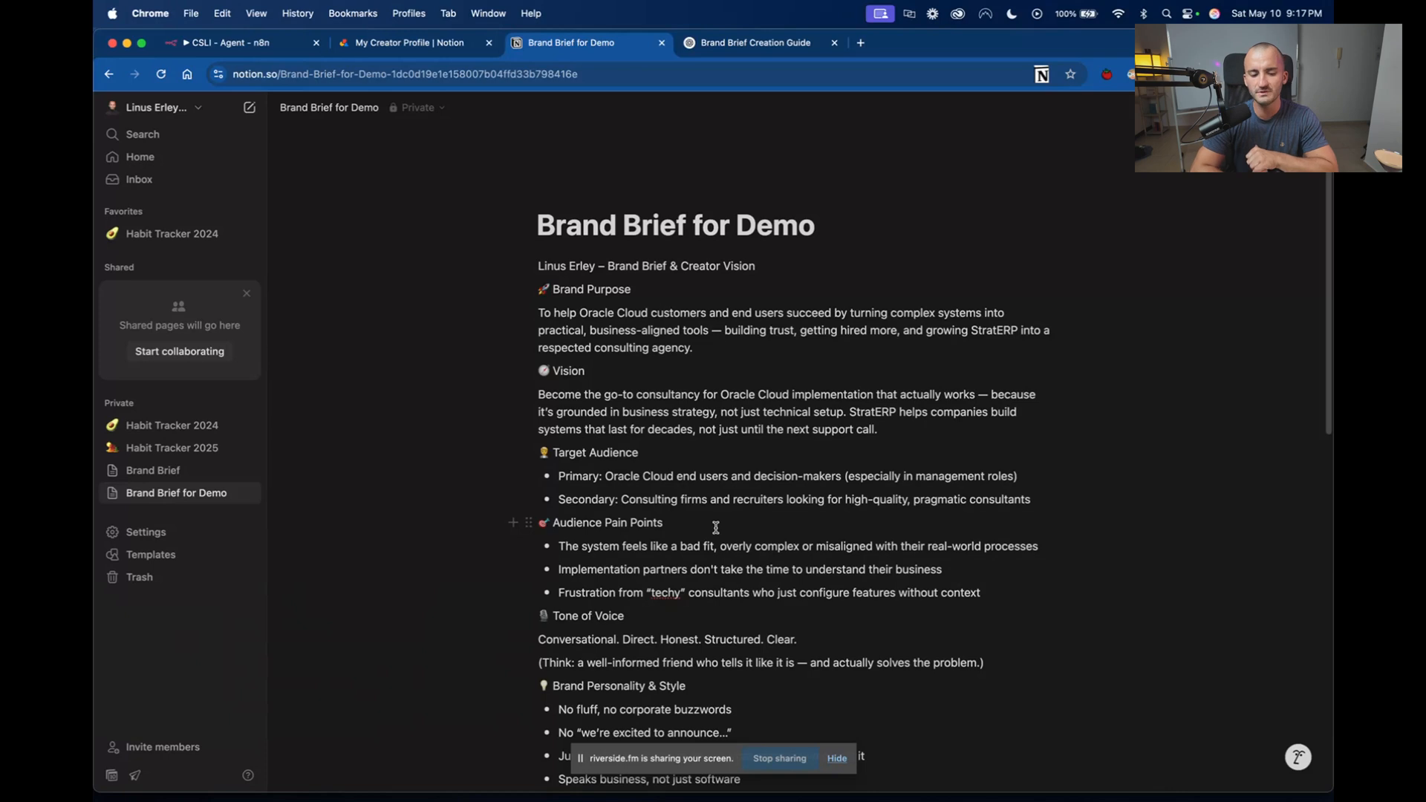
Switch to n8n and open its workflows overview, and load the n8n.io homepage in a new browser tab.
left_click(252, 47)
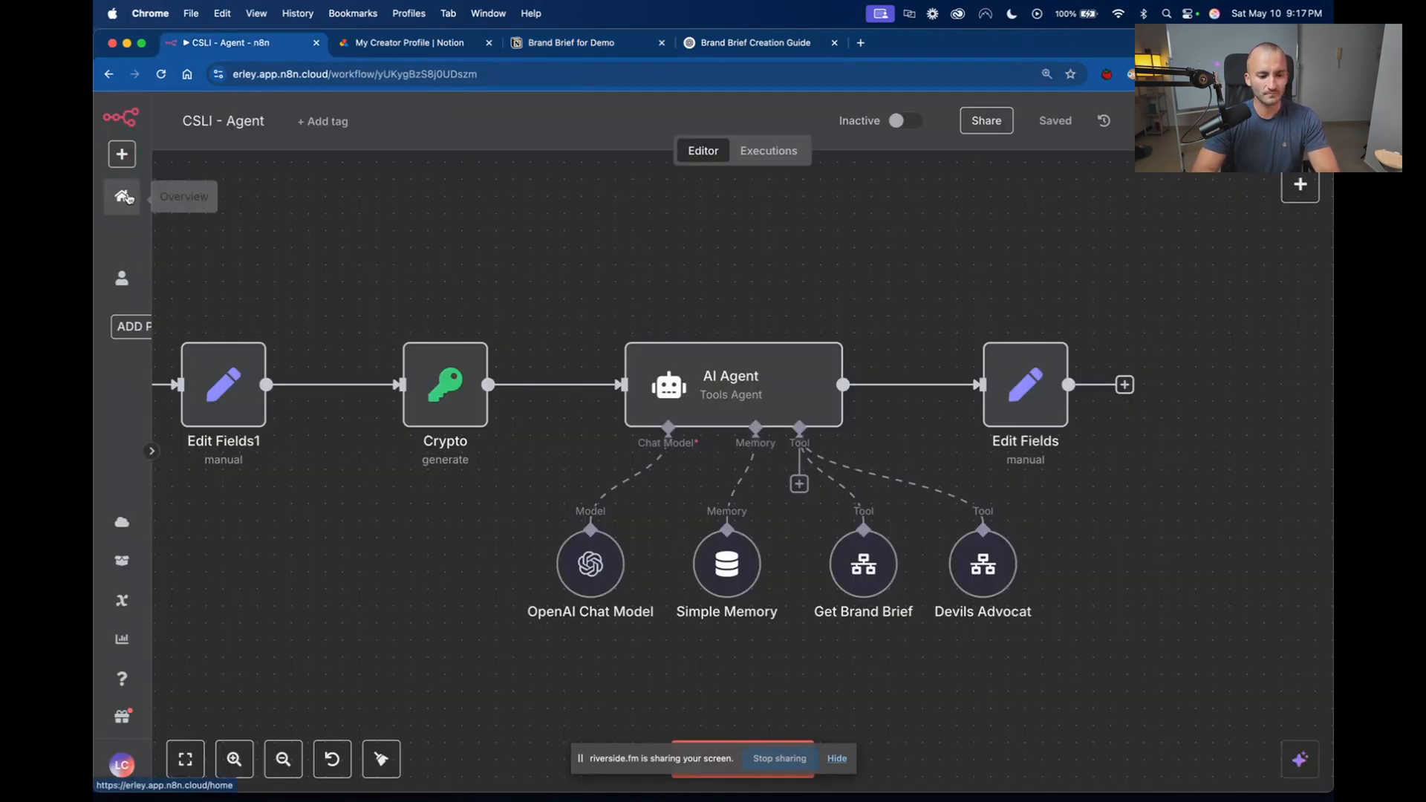
left_click(122, 195)
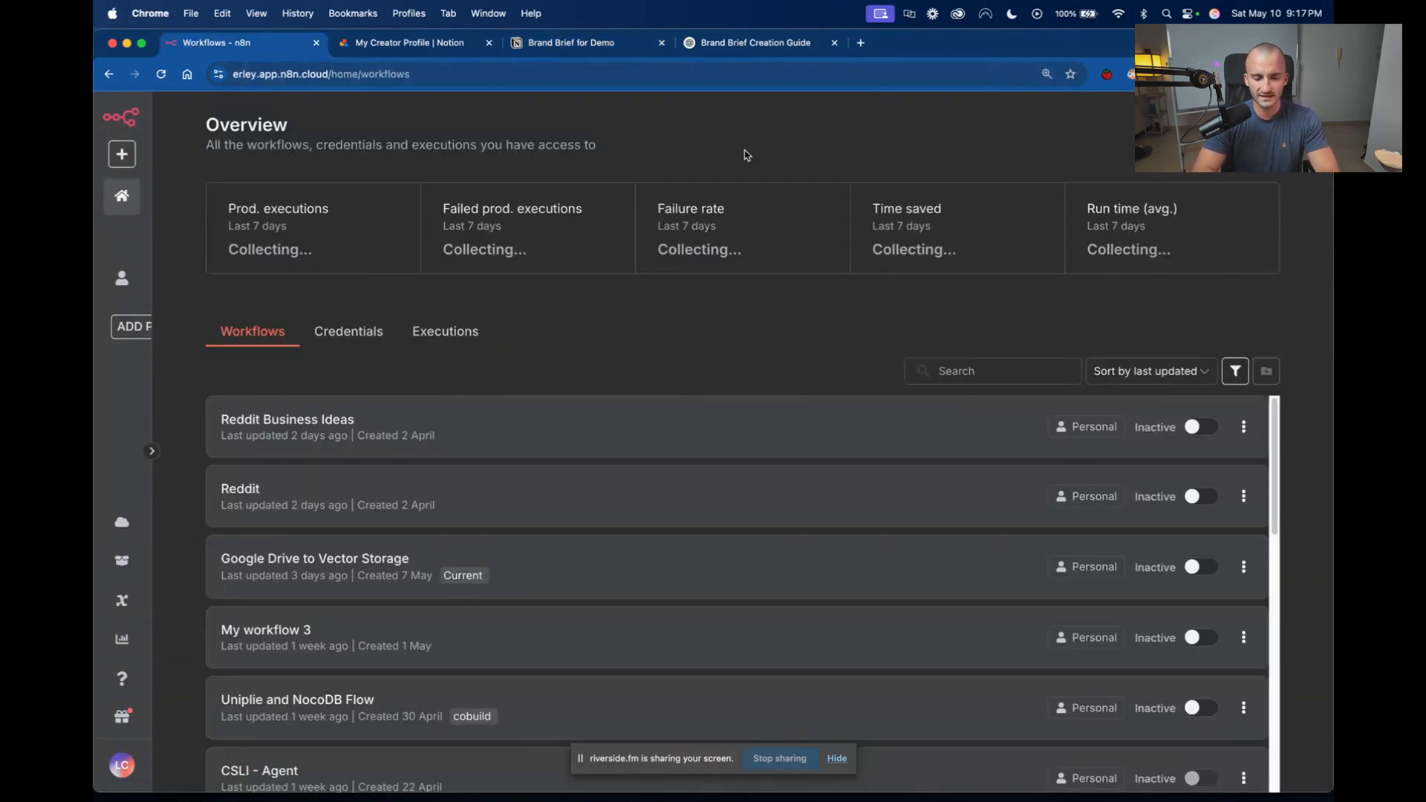
left_click(860, 43)
type("n8n")
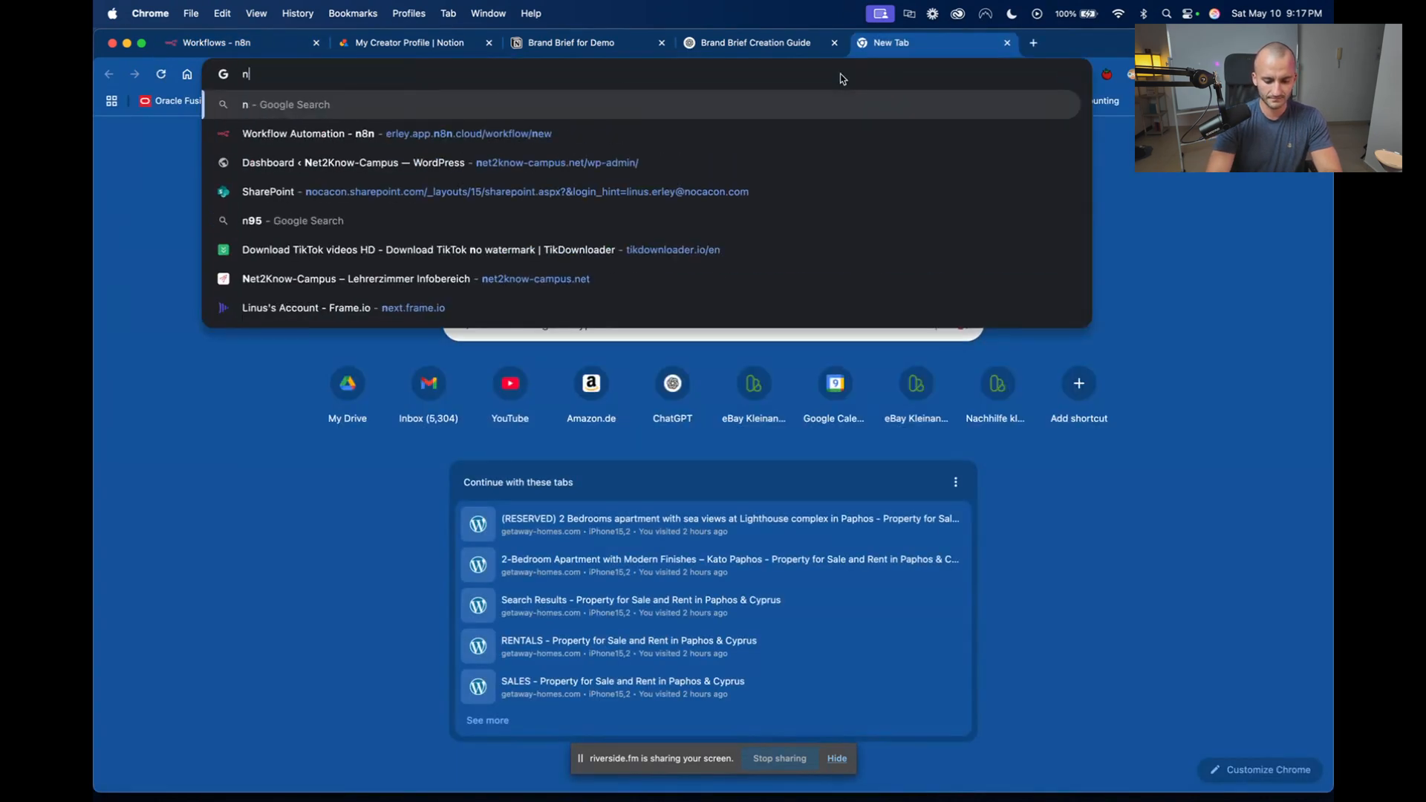
key("Down")
key("Down")
key("Down")
key("Down")
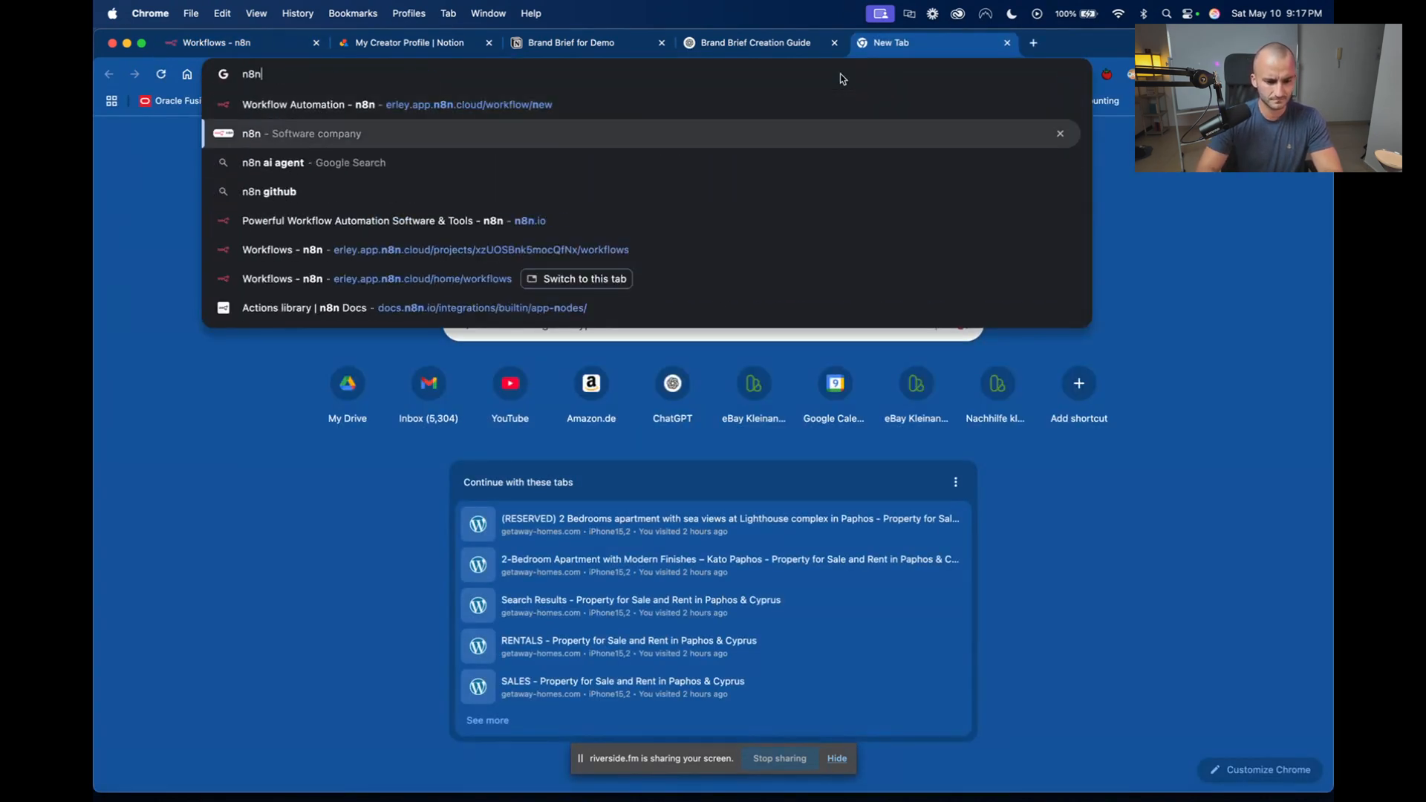
key("Return")
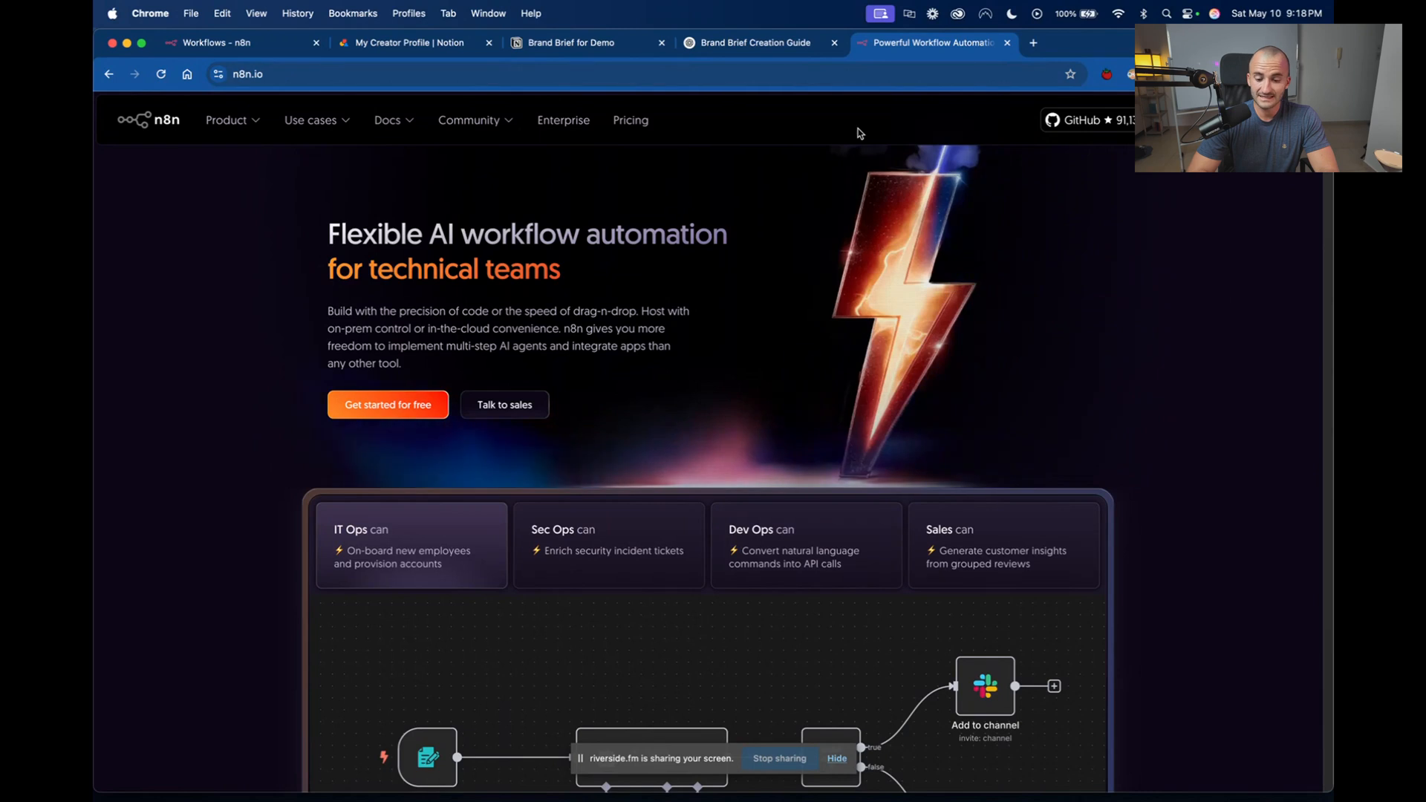
Examine the IT Ops example workflow on the n8n homepage, focusing on the AI Agent node's chat model, memory and tool connections.
scroll(1044, 532, "down", 3)
scroll(1044, 532, "down", 1)
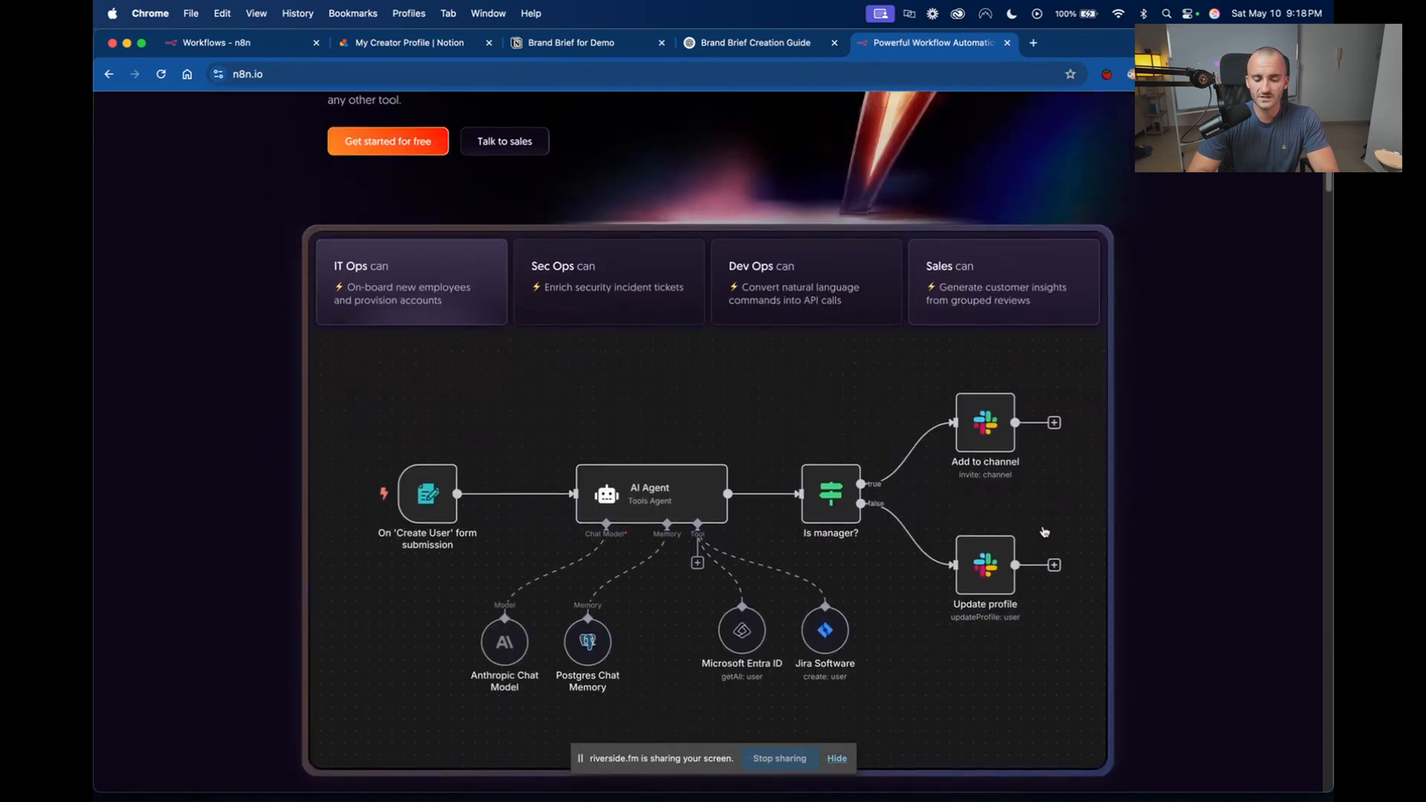
scroll(1024, 527, "up", 2)
scroll(995, 524, "down", 3)
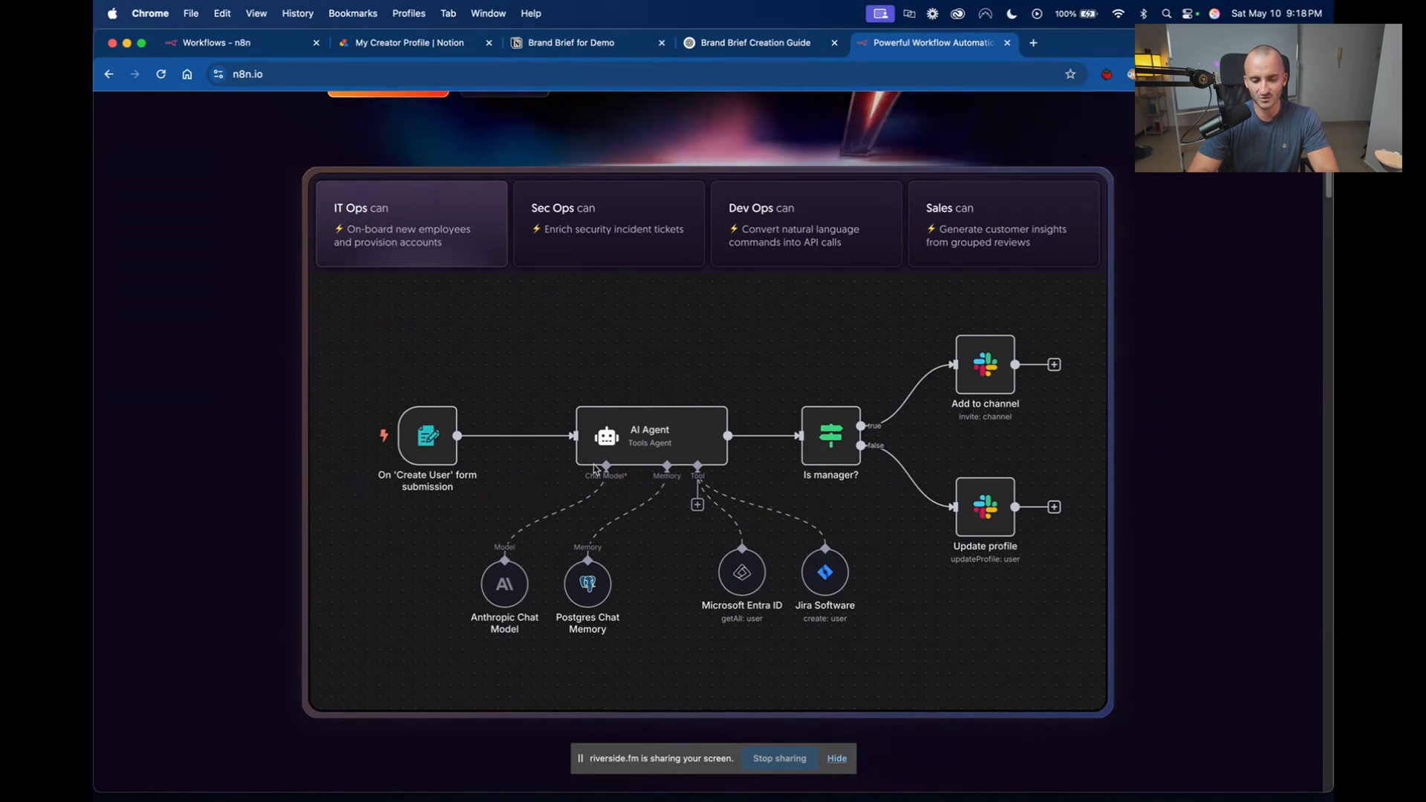
scroll(690, 467, "down", 2)
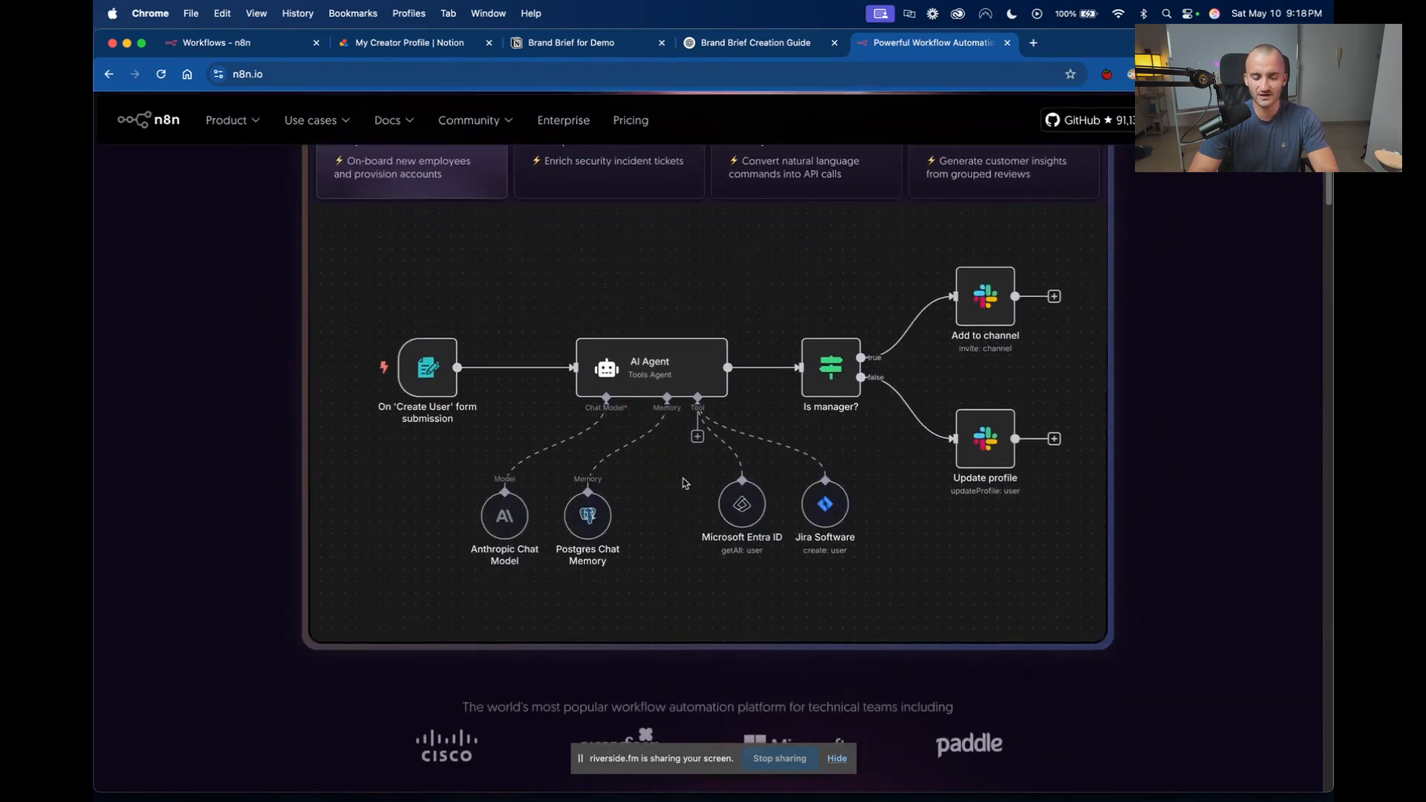
scroll(683, 482, "down", 1)
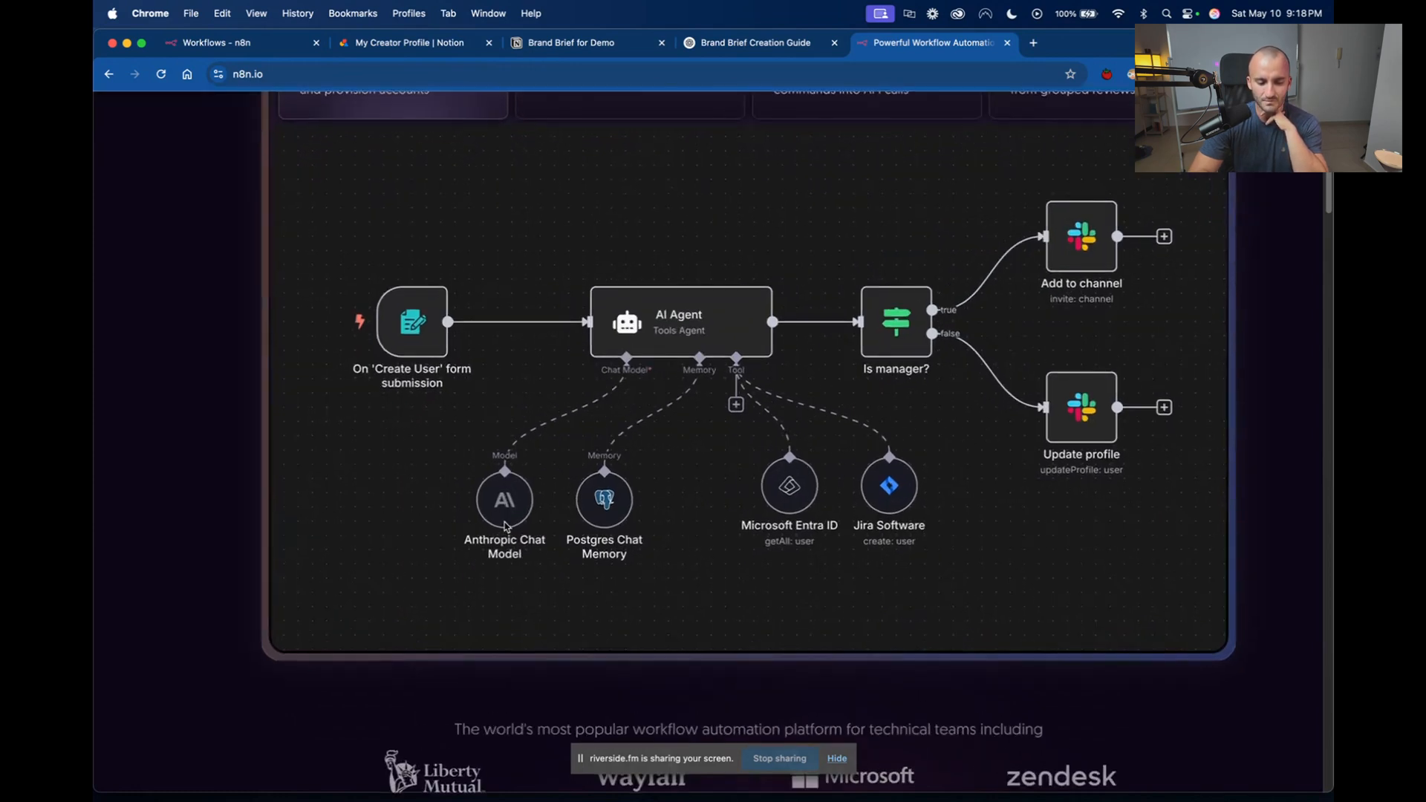
scroll(505, 525, "up", 5, "ctrl")
scroll(504, 525, "up", 1, "ctrl")
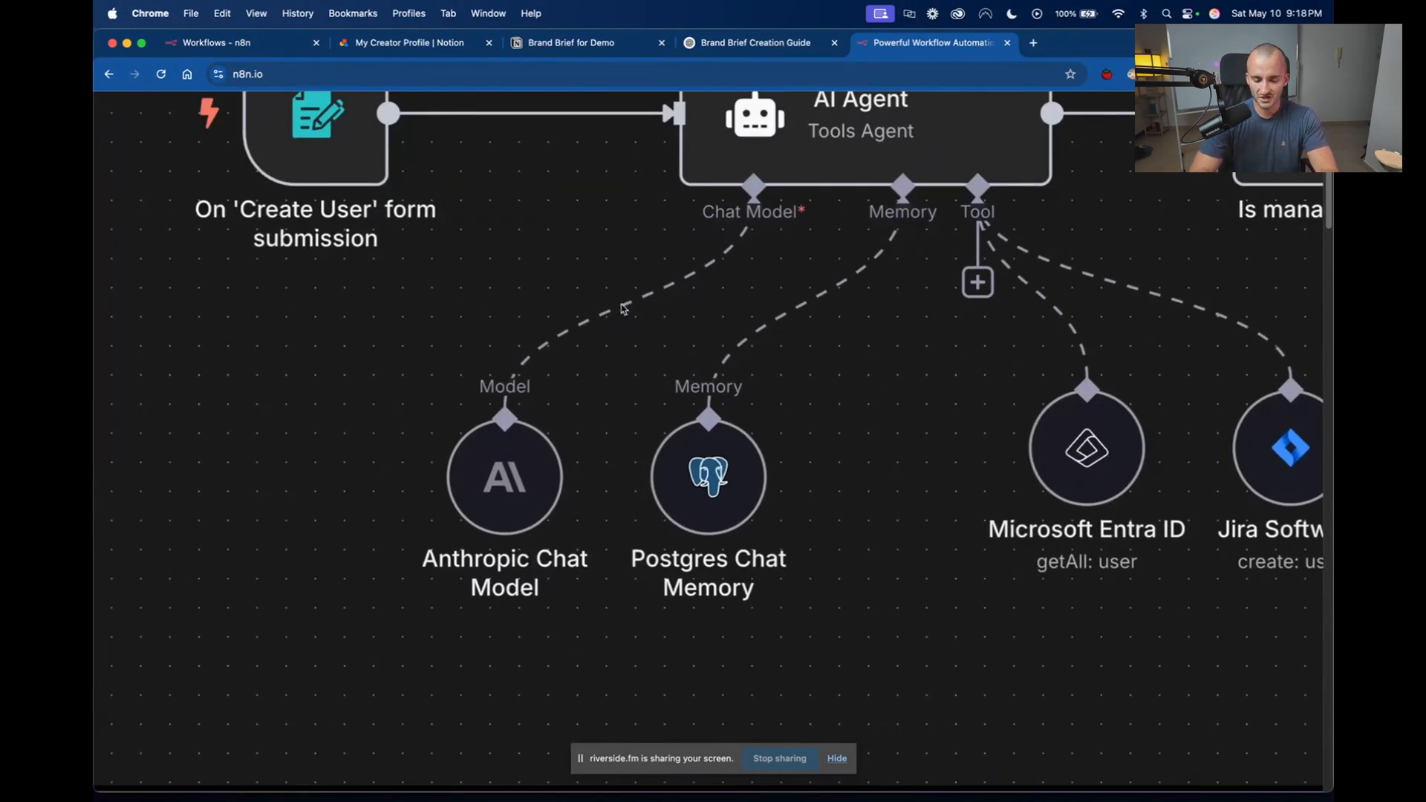
scroll(879, 184, "up", 3)
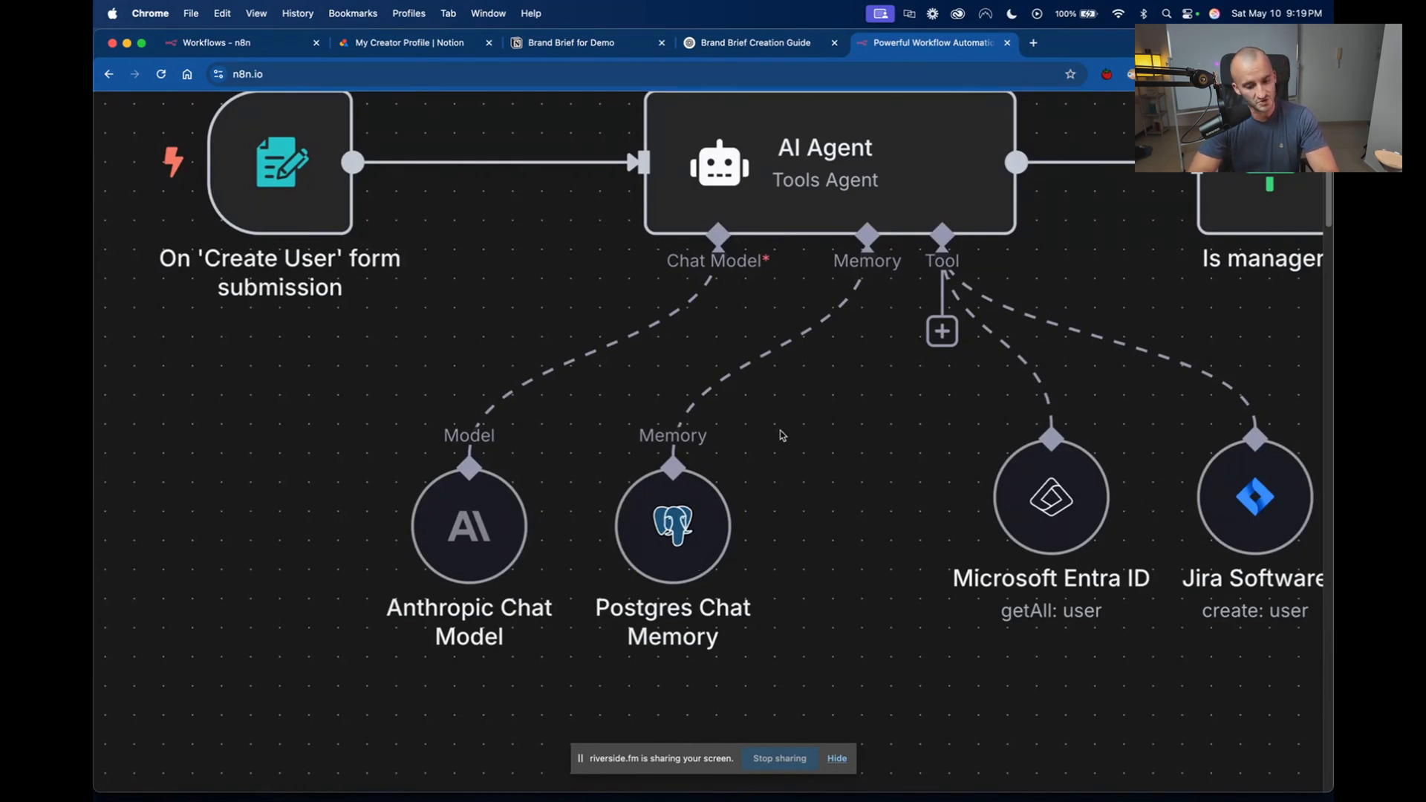
scroll(781, 435, "right", 5)
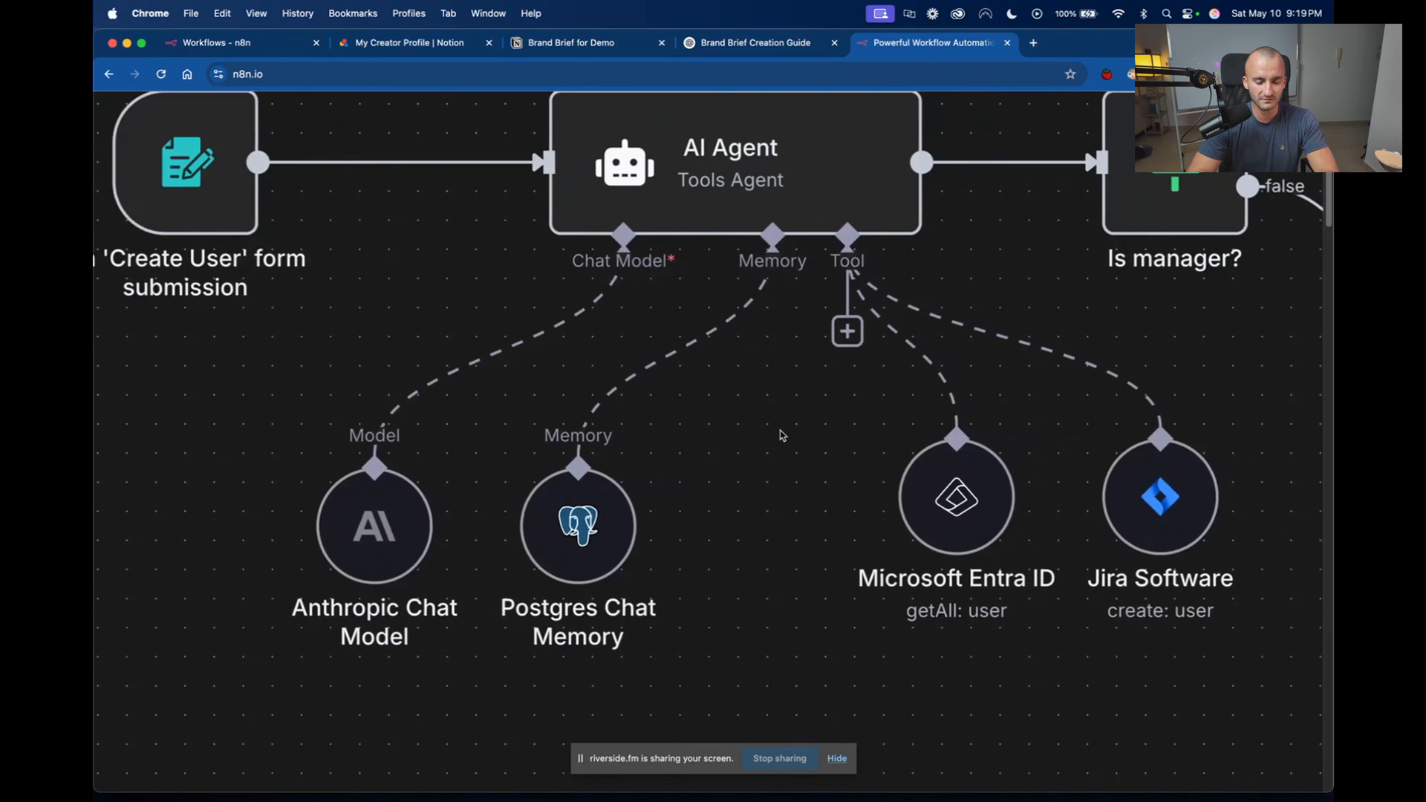
scroll(781, 436, "right", 7)
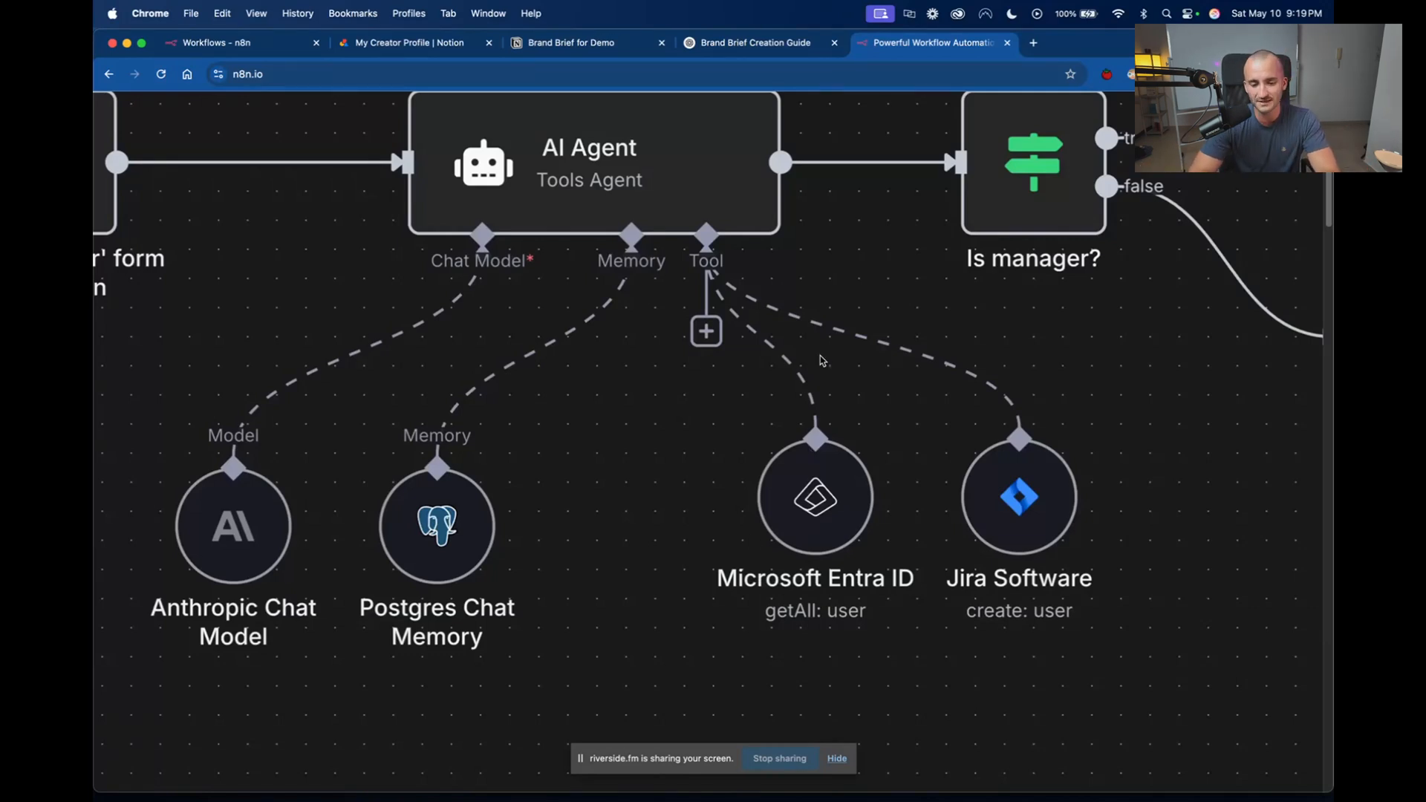
Review the homepage's example workflow from the form submission trigger through the AI Agent to the "Is manager?" check and Slack actions.
scroll(822, 361, "down", 3)
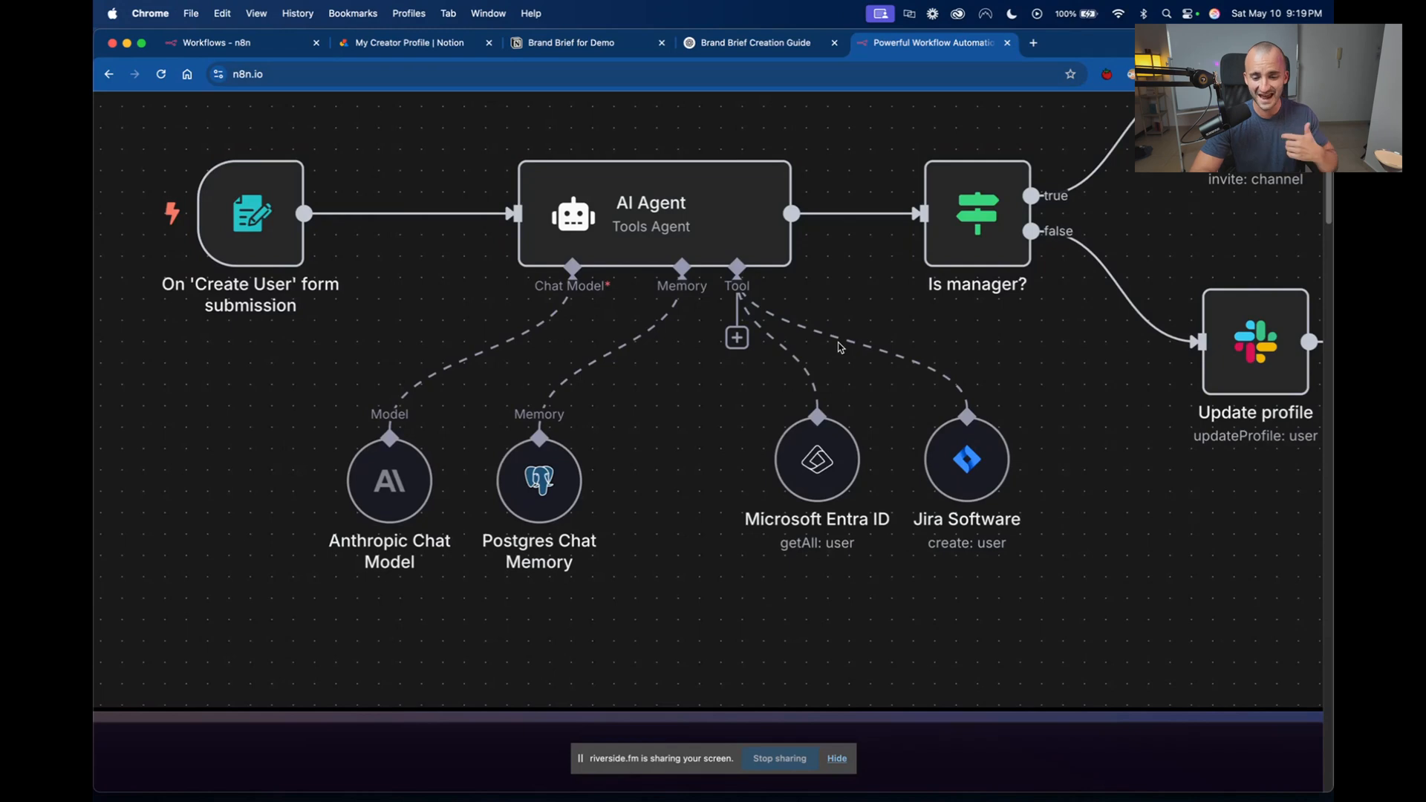
scroll(839, 347, "up", 2)
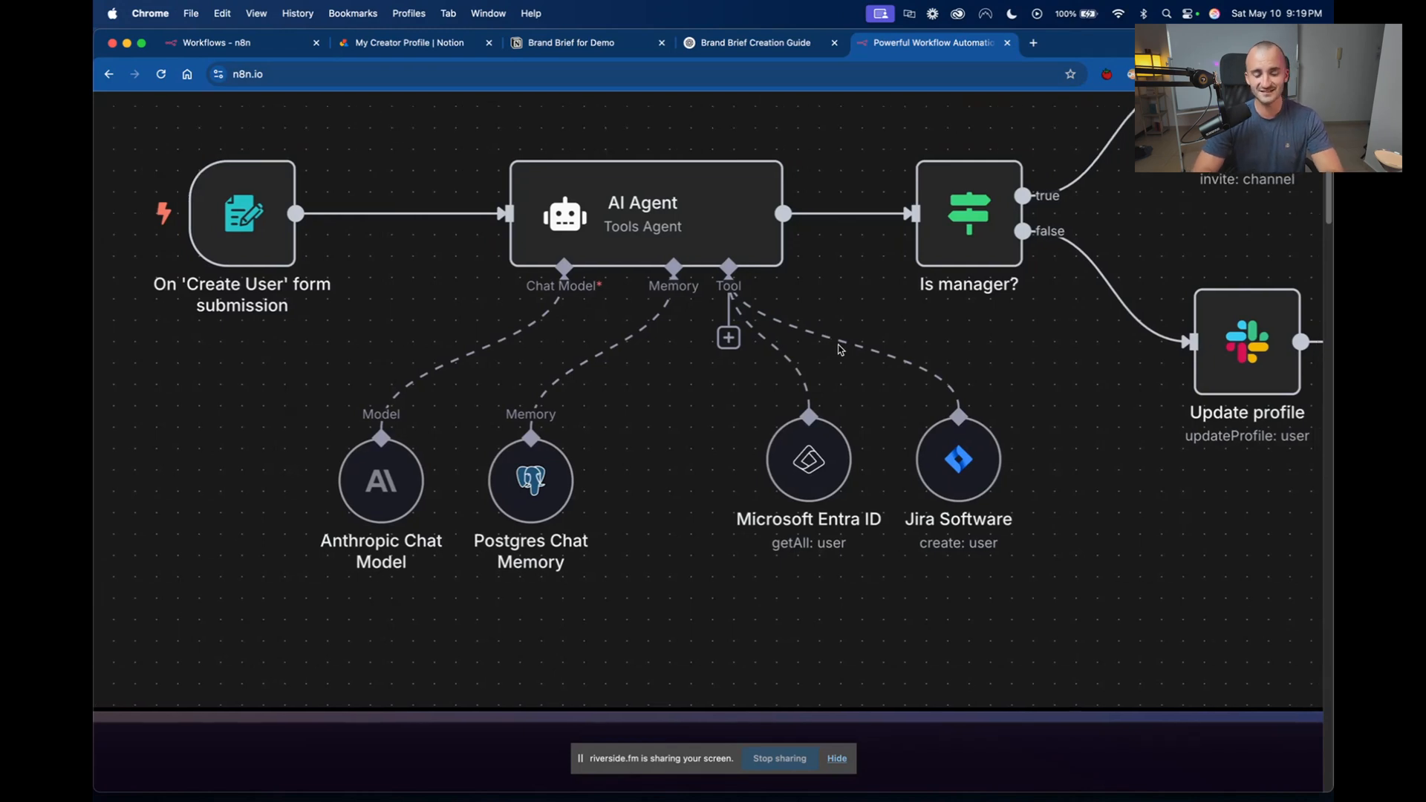
scroll(840, 349, "up", 1)
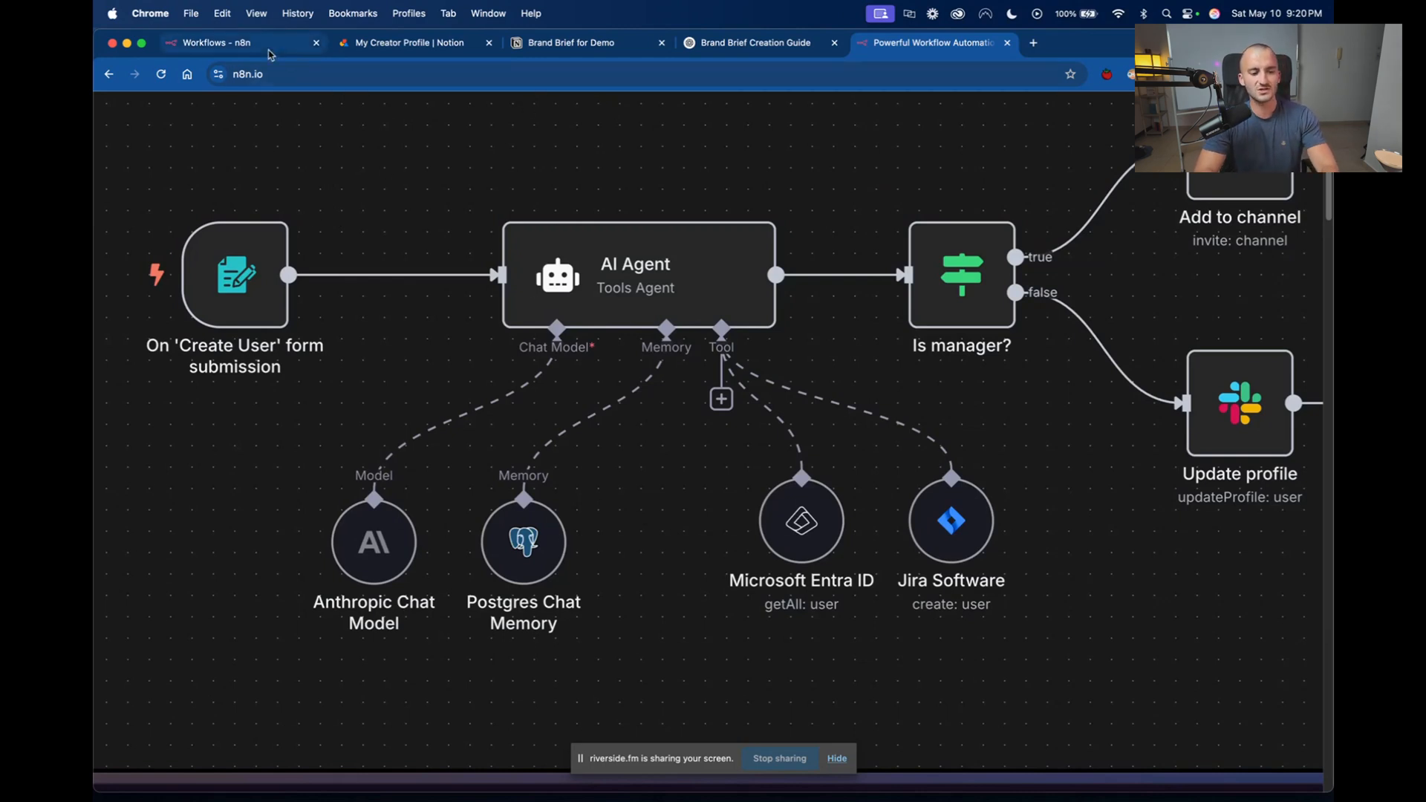
scroll(911, 427, "down", 5)
scroll(912, 427, "up", 2)
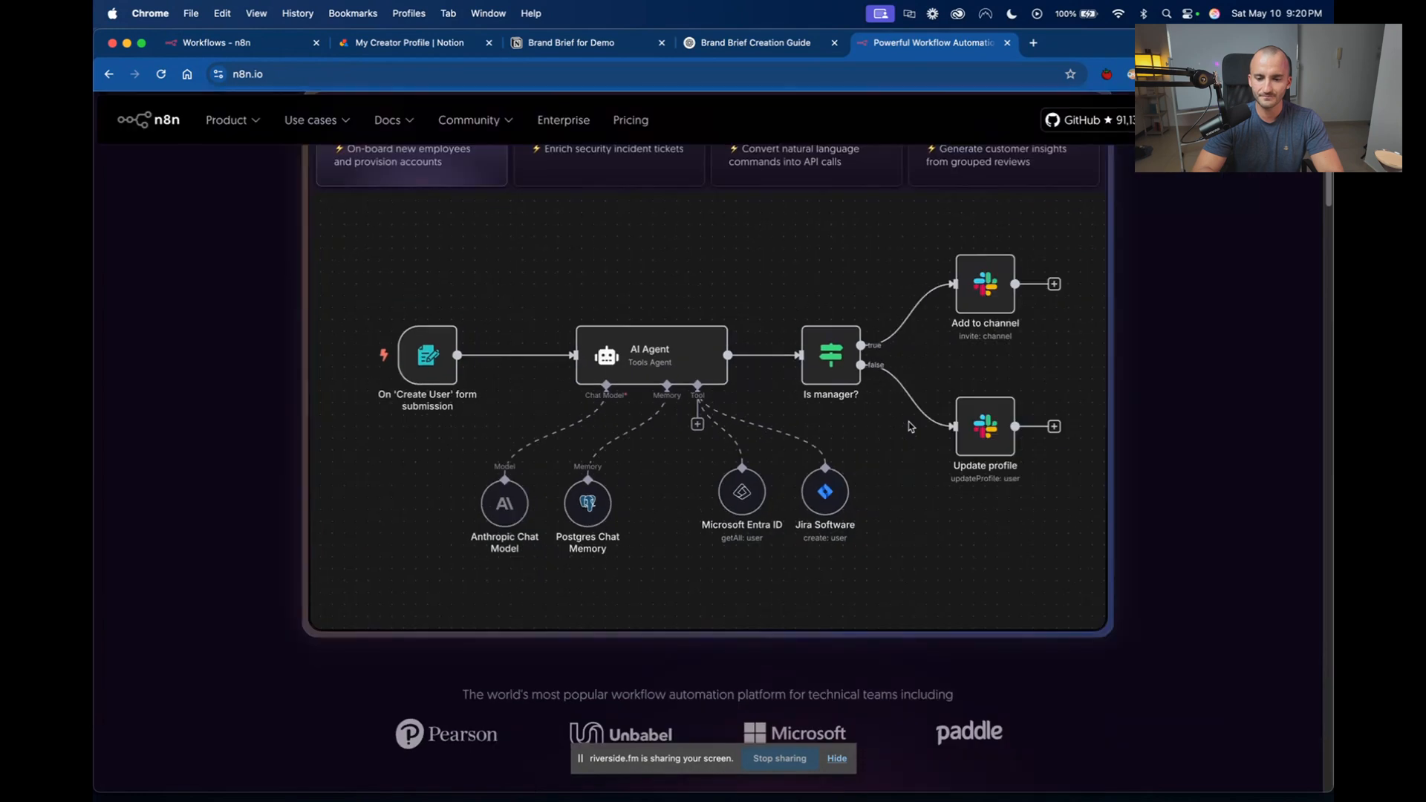
scroll(911, 426, "up", 5)
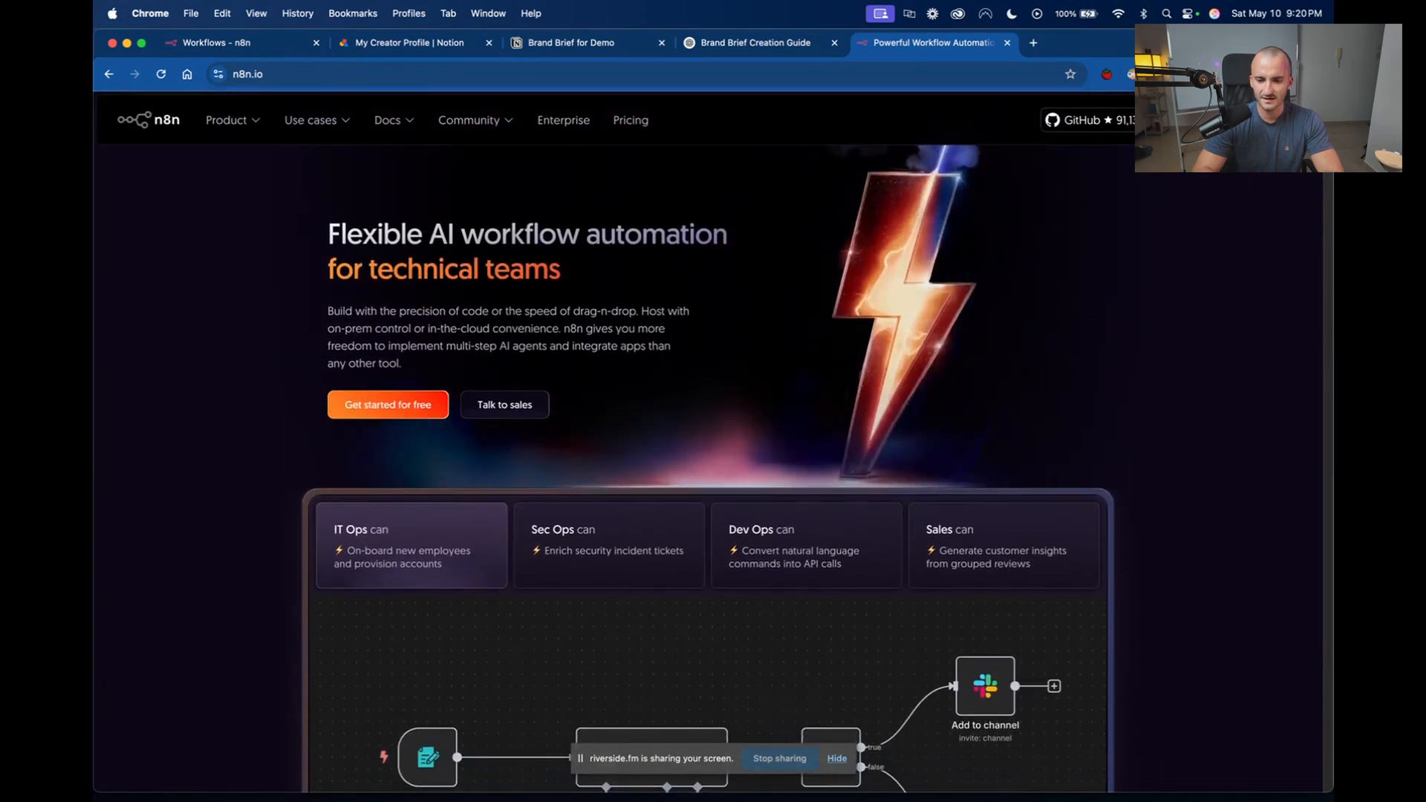
Open the n8n pricing page and compare the Starter, Pro and Enterprise plans, including their execution limits and features.
left_click(1260, 121)
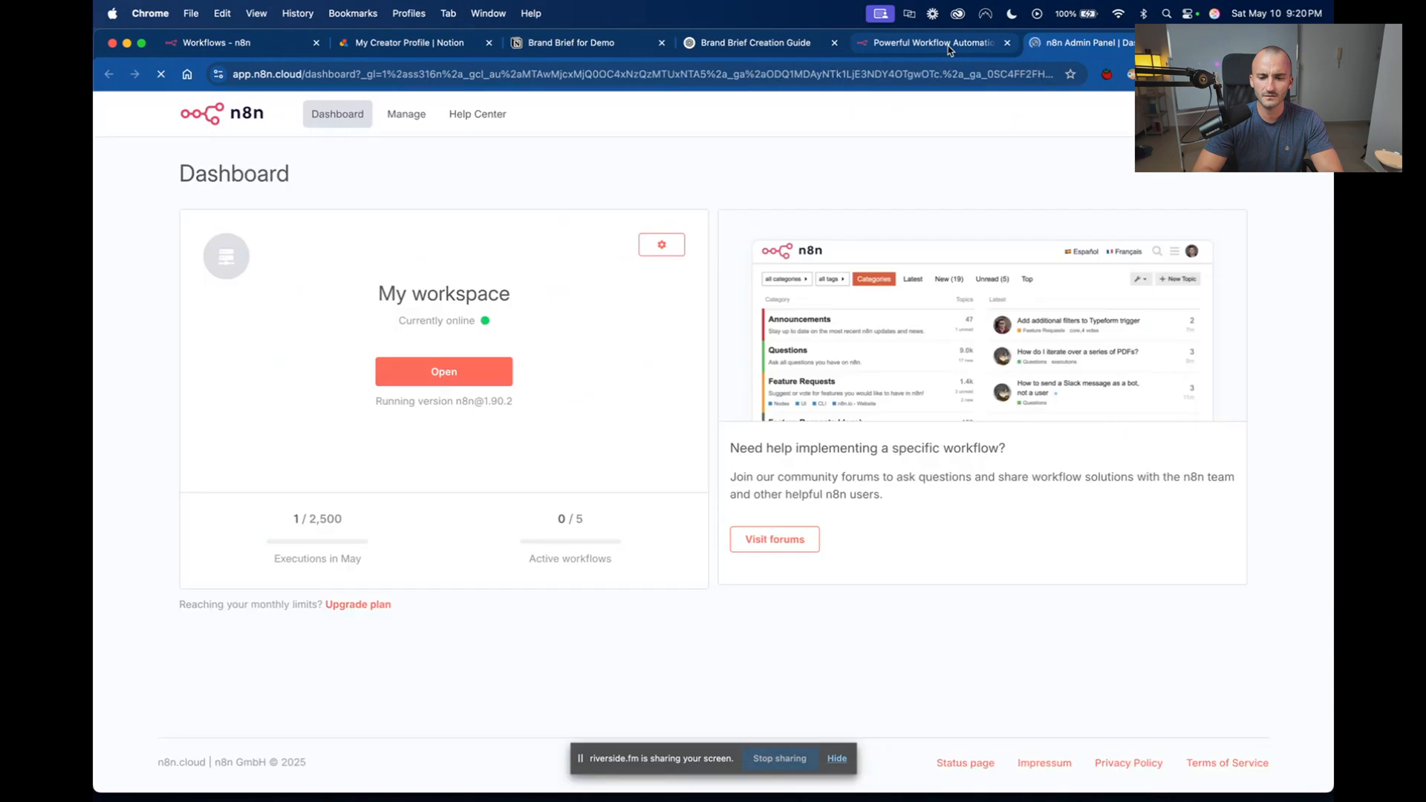
left_click(905, 43)
left_click(637, 133)
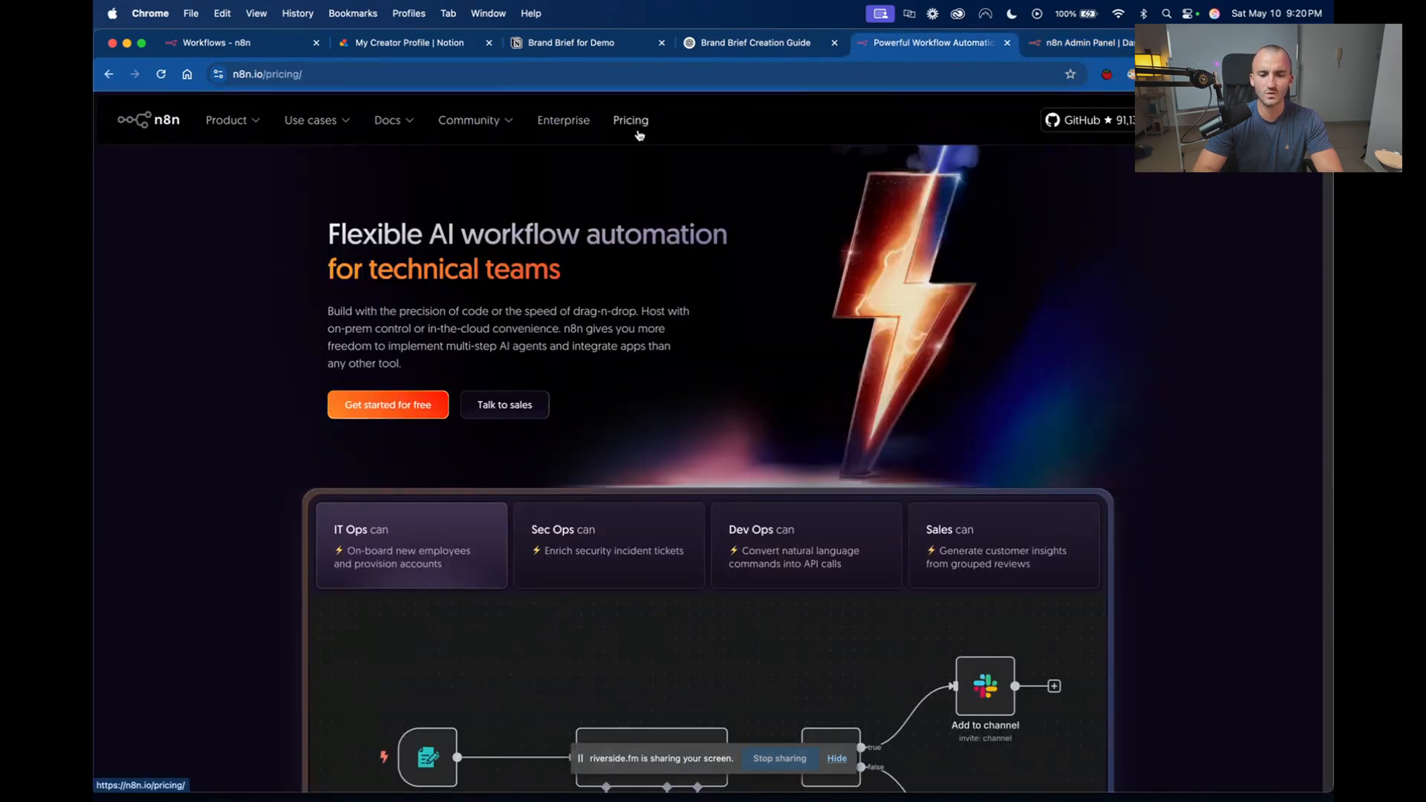
scroll(639, 135, "down", 5)
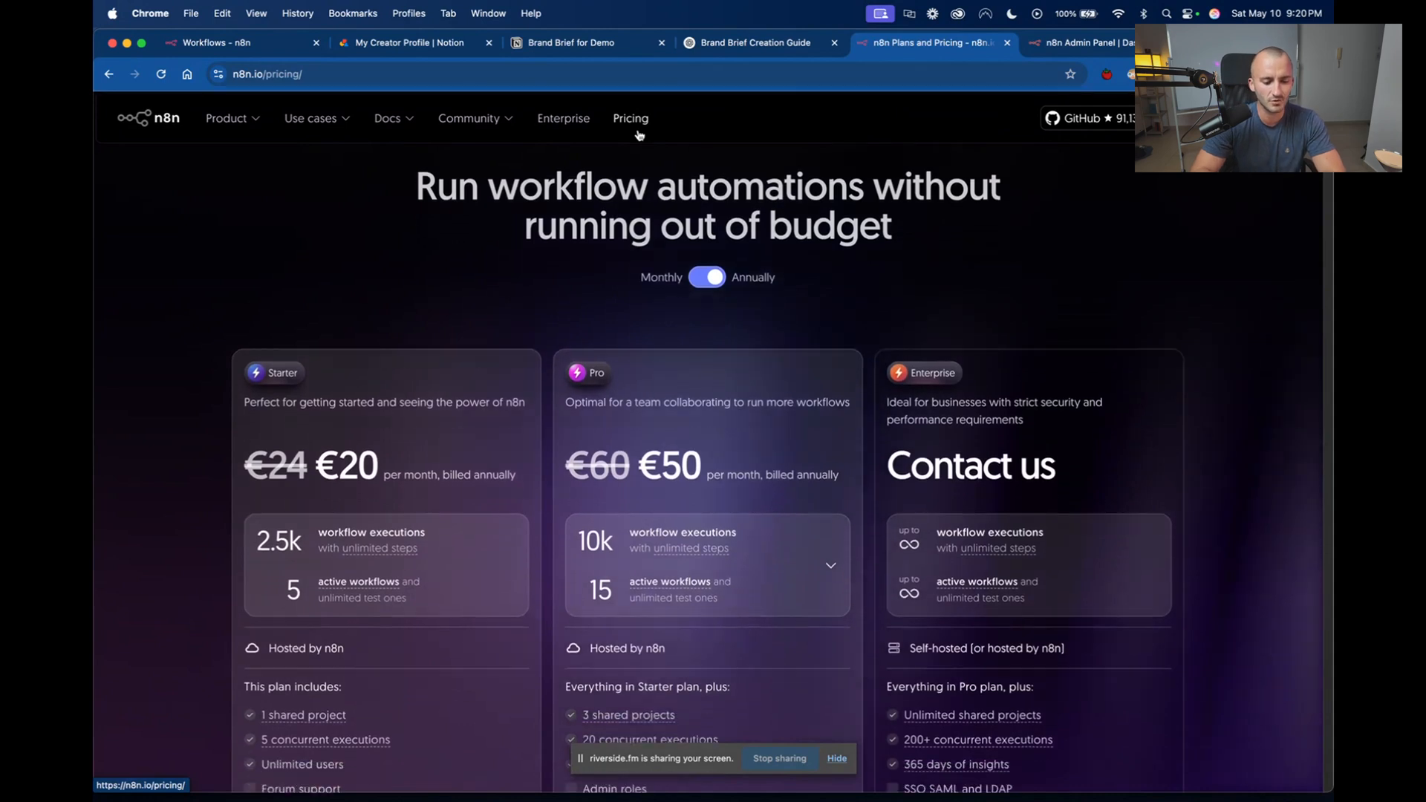
scroll(638, 135, "down", 3)
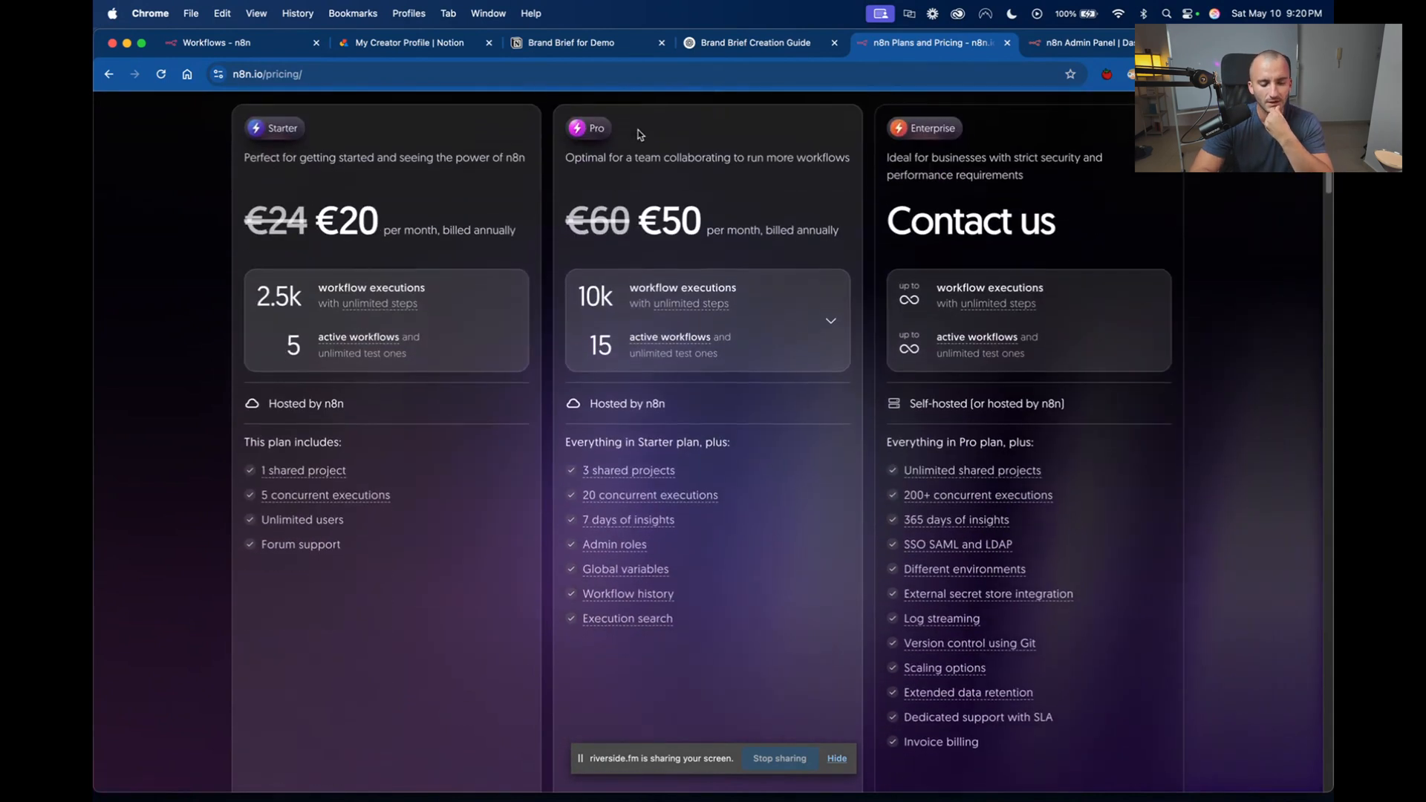
scroll(638, 136, "down", 1)
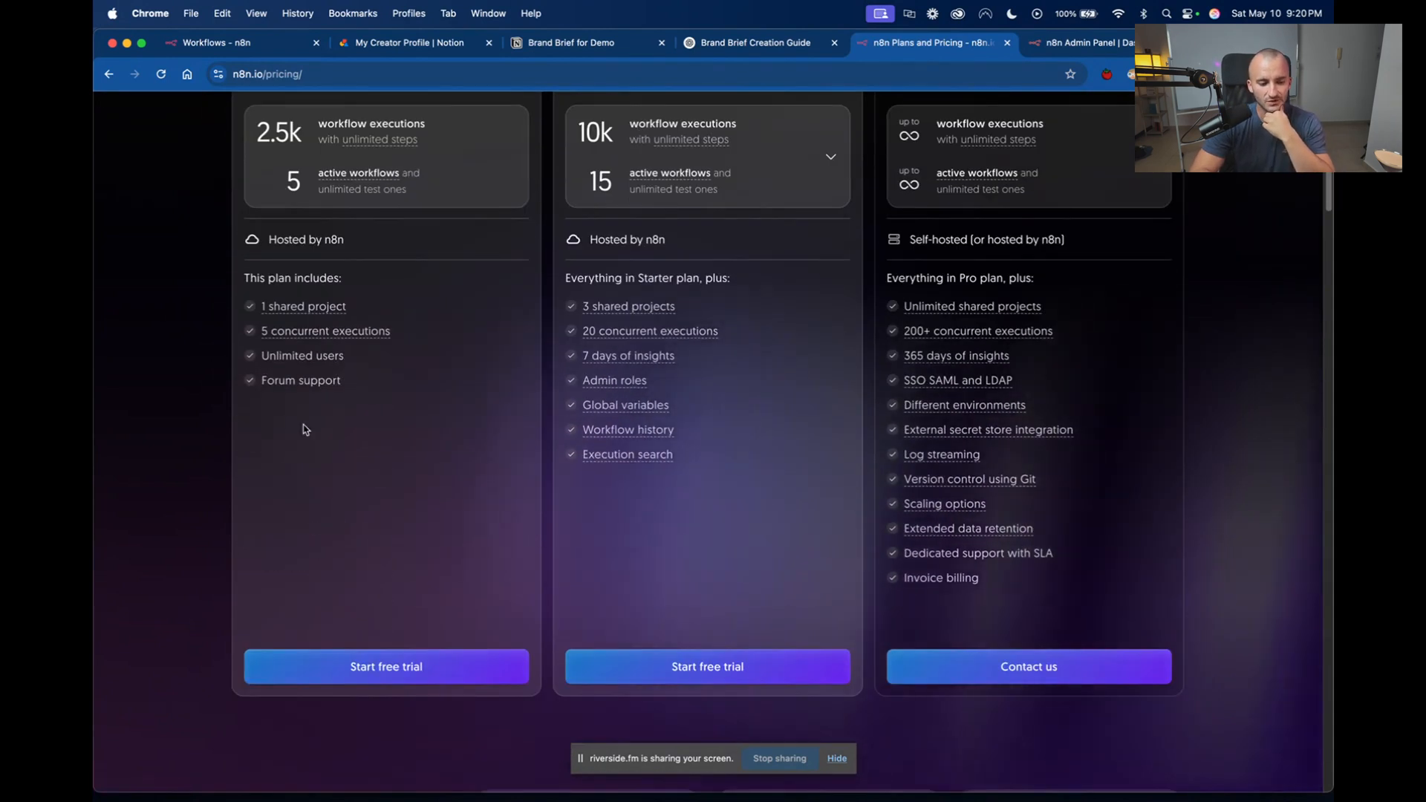
scroll(359, 763, "up", 1)
scroll(359, 763, "up", 3)
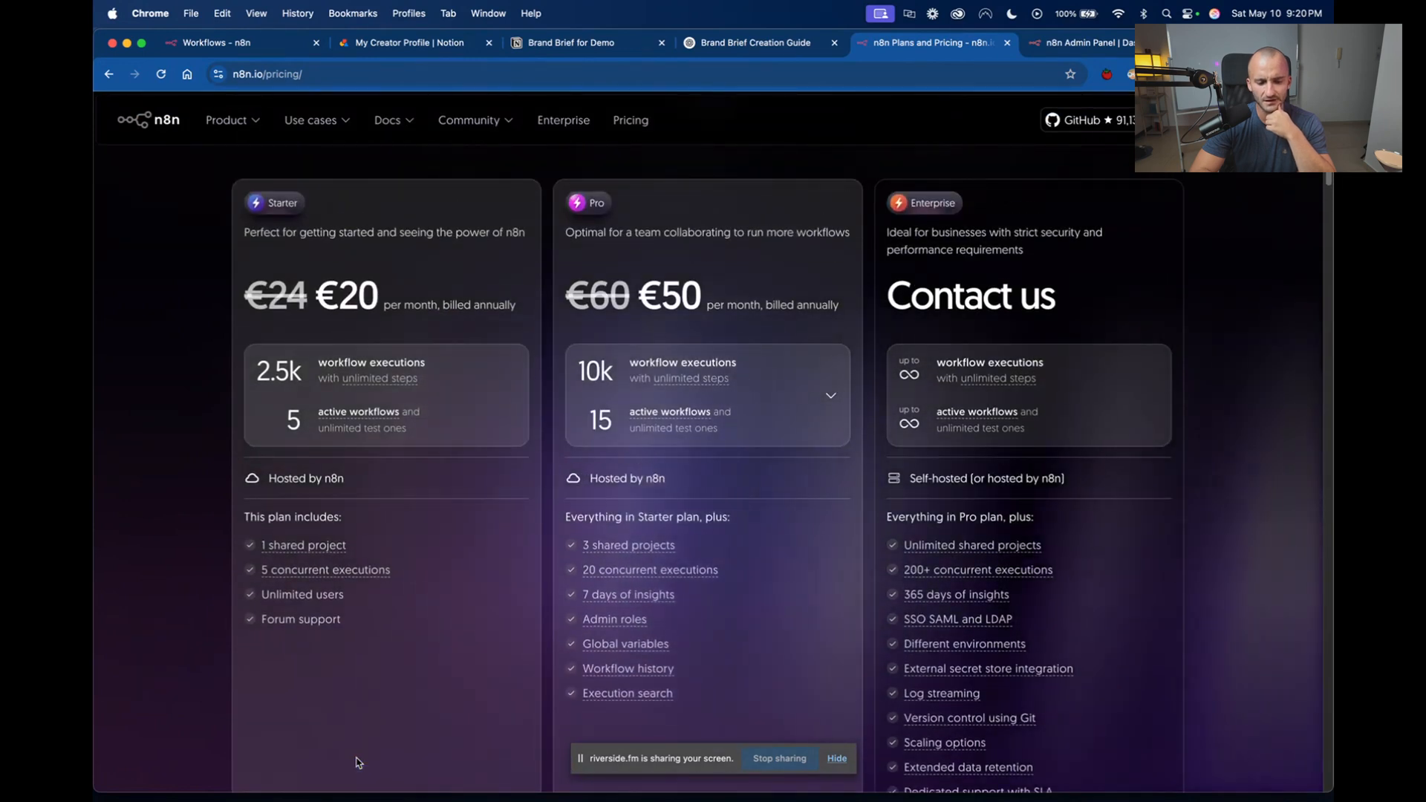
scroll(359, 762, "down", 2)
scroll(357, 763, "down", 1)
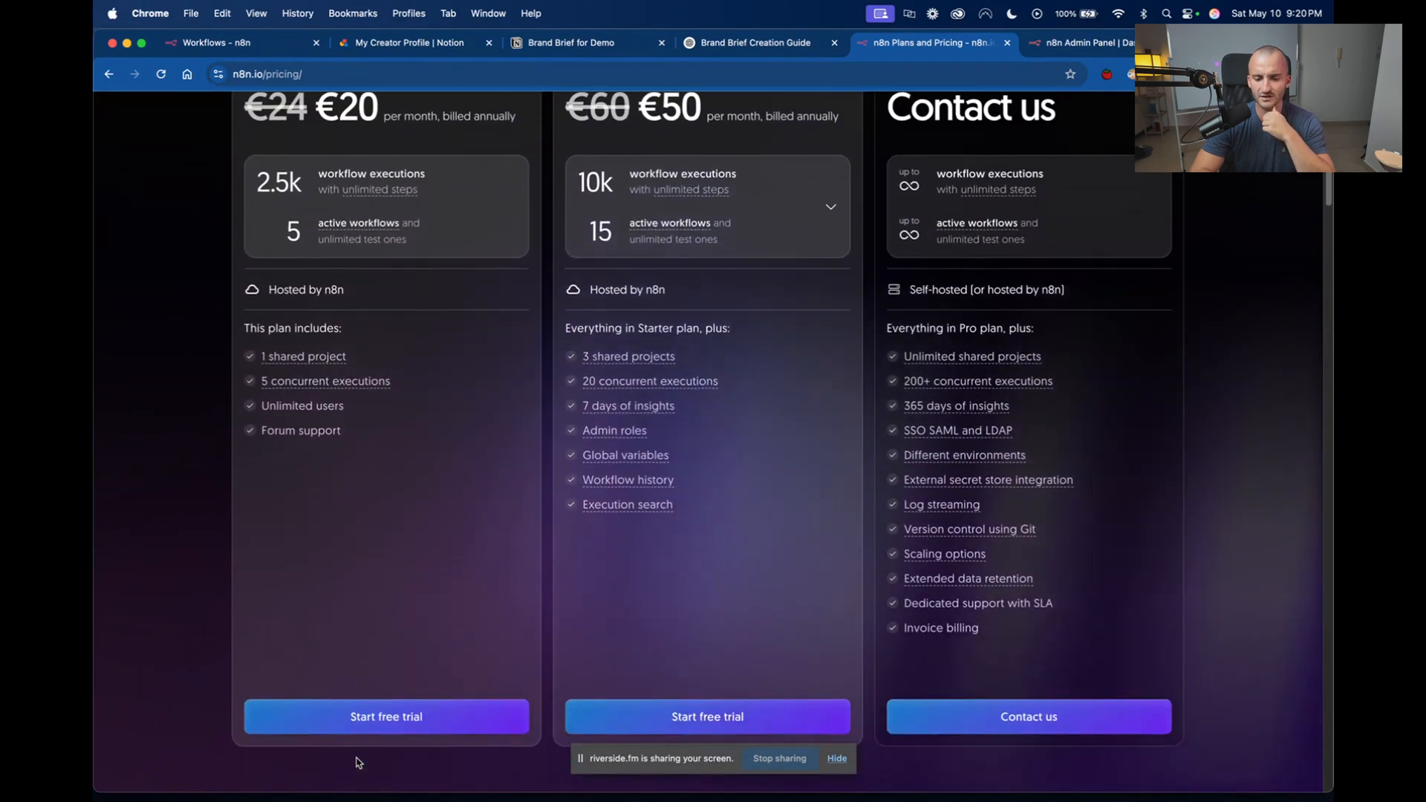
scroll(359, 763, "up", 1)
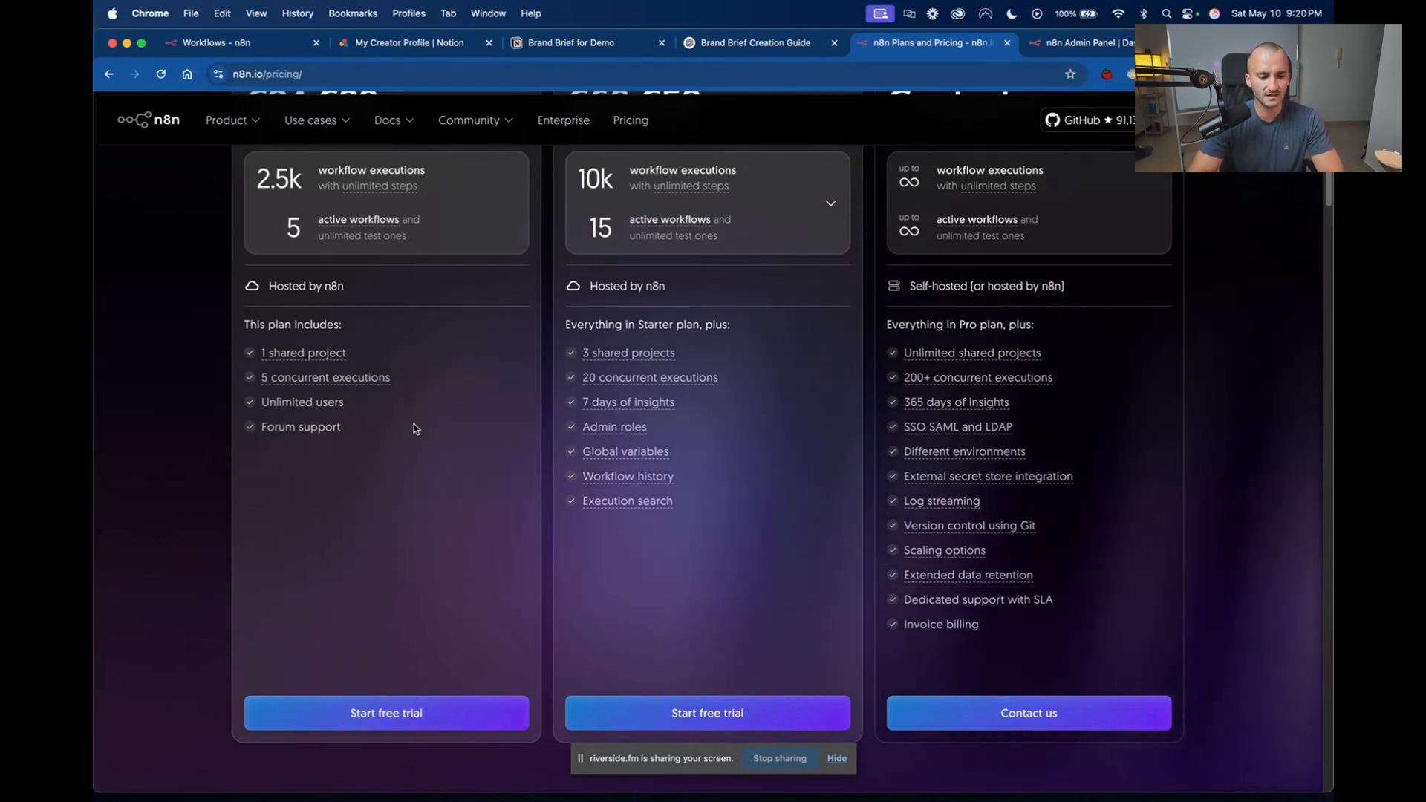
scroll(367, 343, "up", 5)
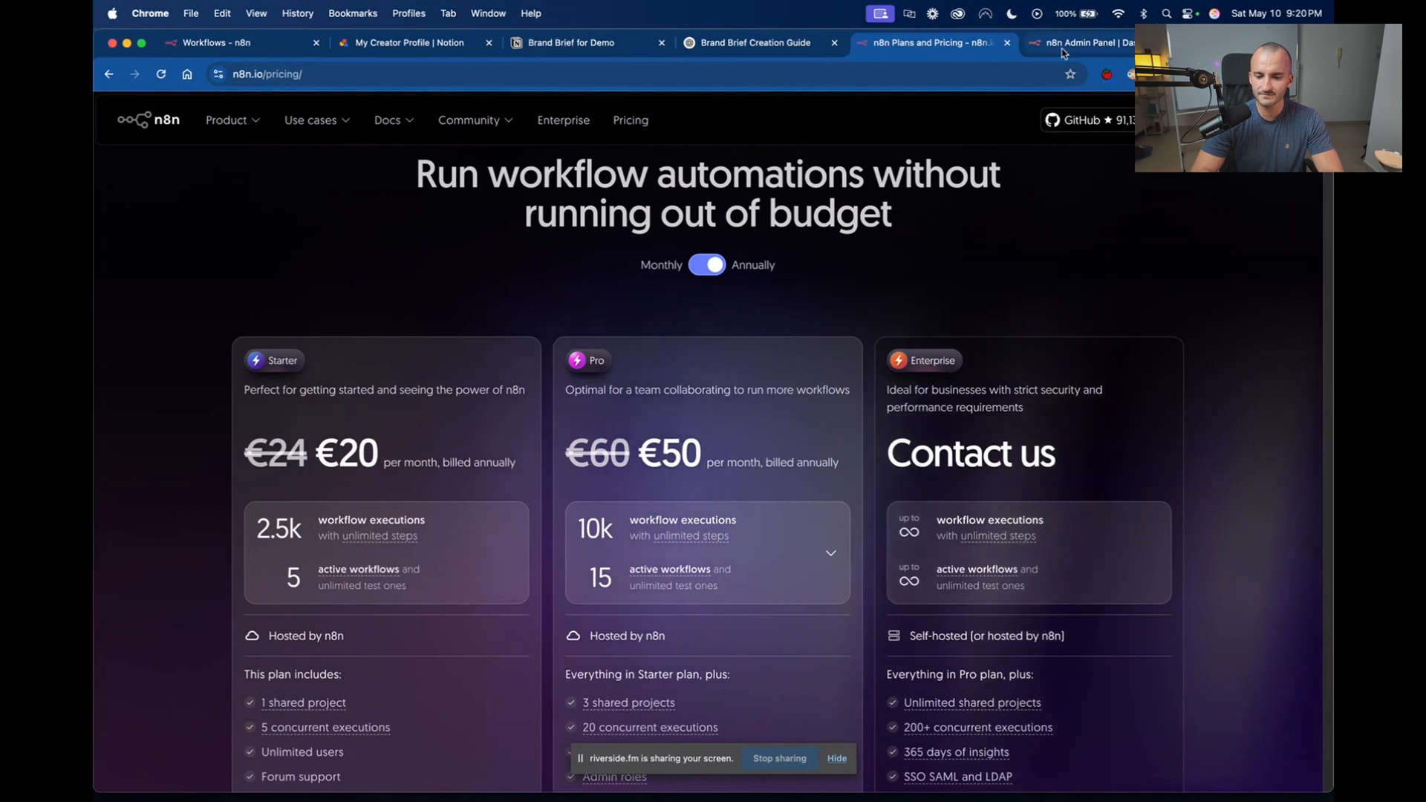
Close the n8n pricing and admin panel pages, and create a new workflow in the Personal space of n8n.
left_click(1007, 43)
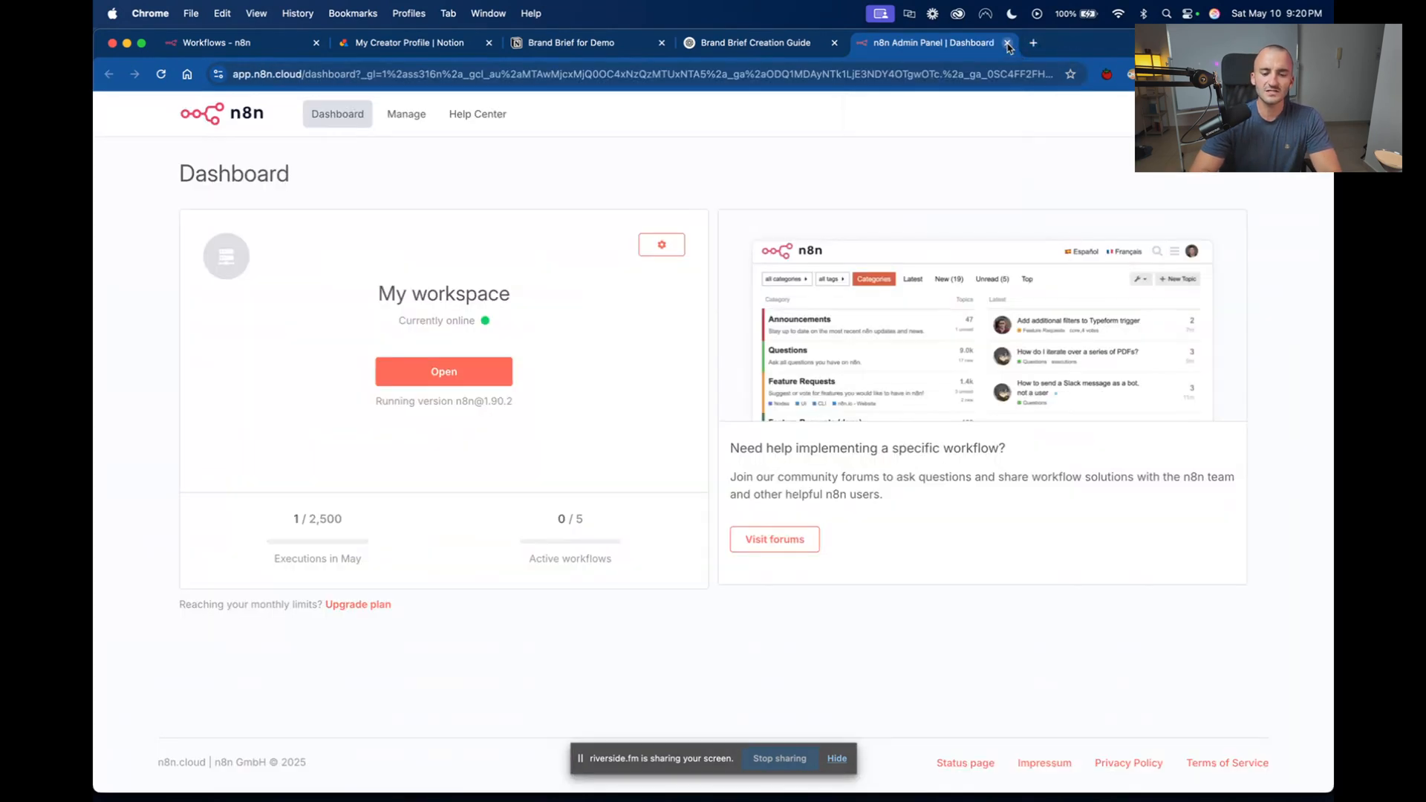
left_click(1007, 43)
left_click(248, 47)
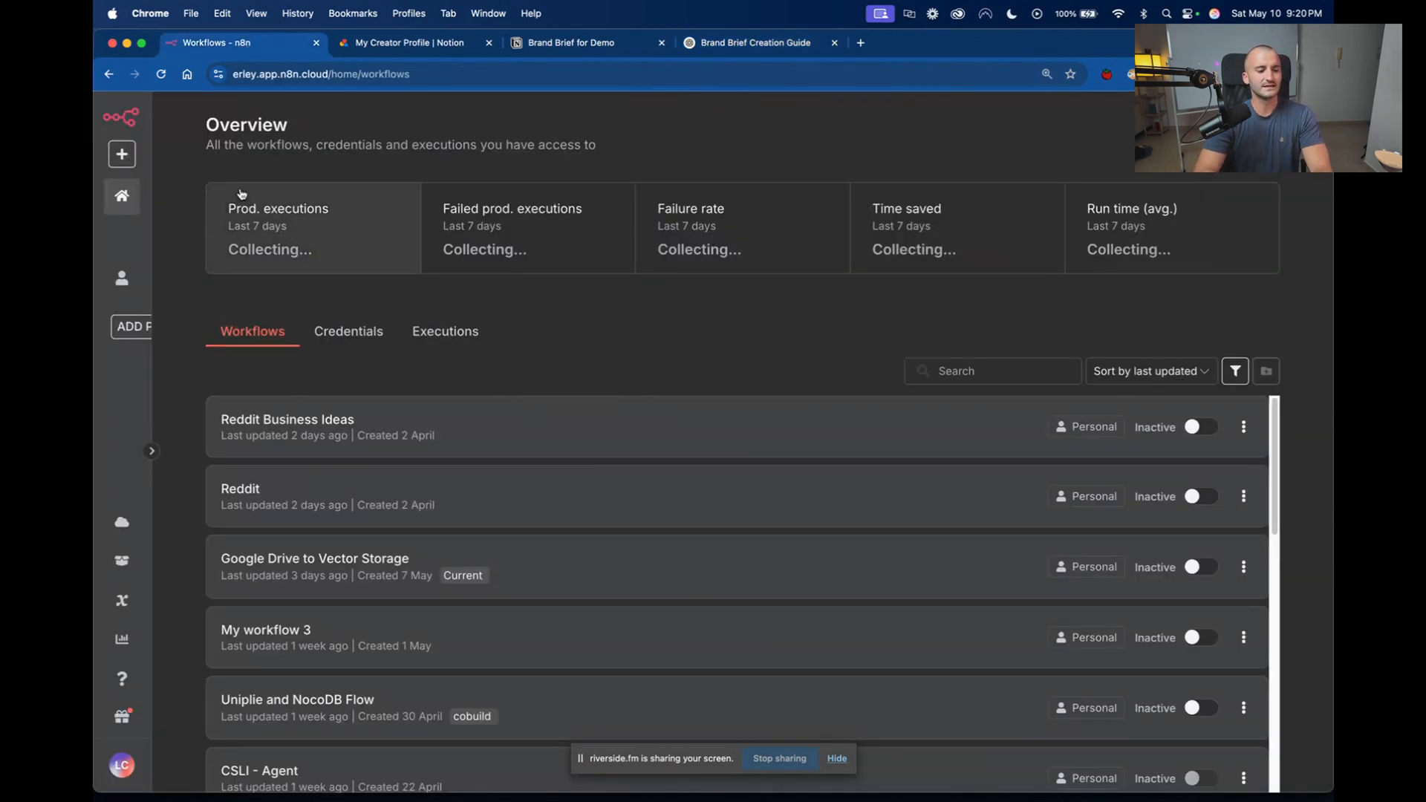
left_click(124, 155)
mouse_move(190, 194)
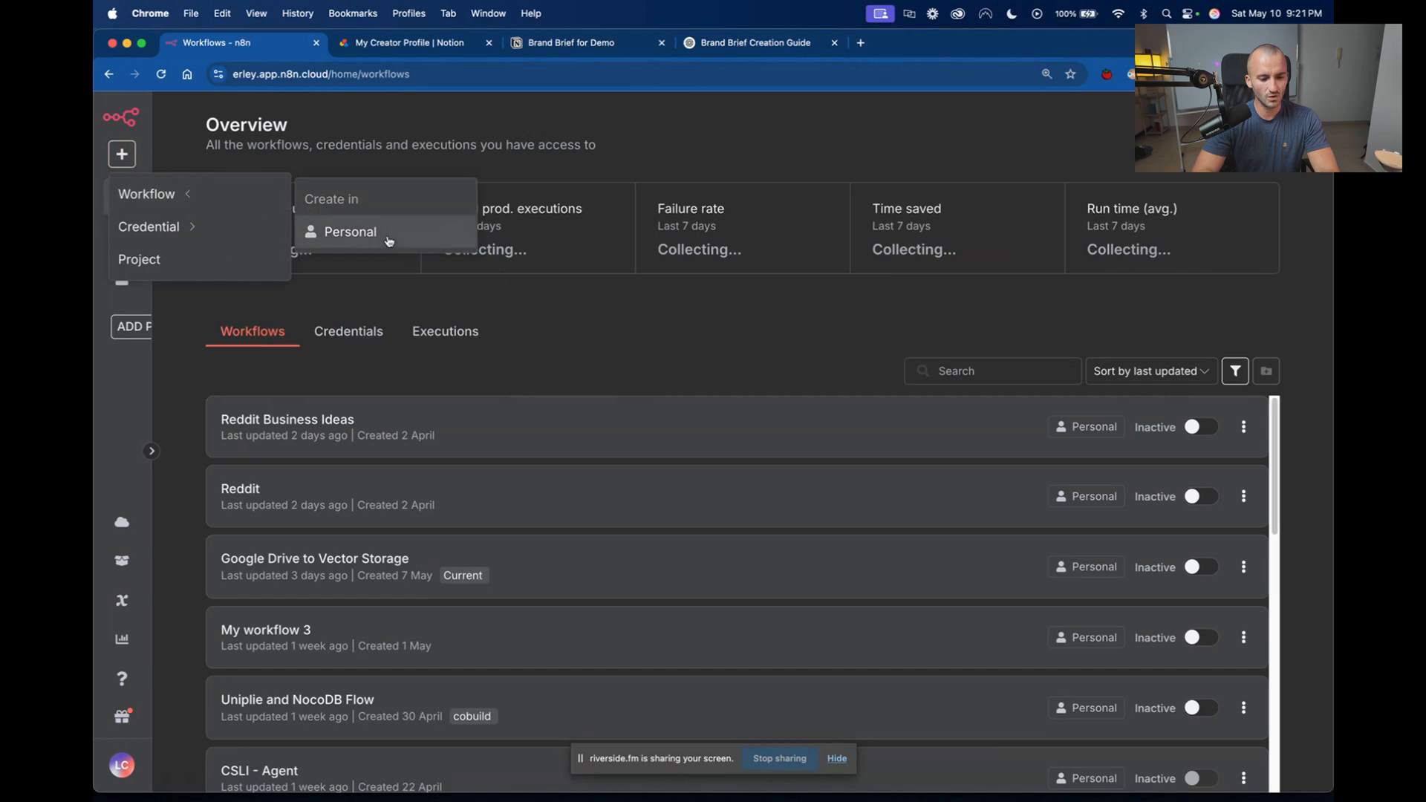
left_click(393, 238)
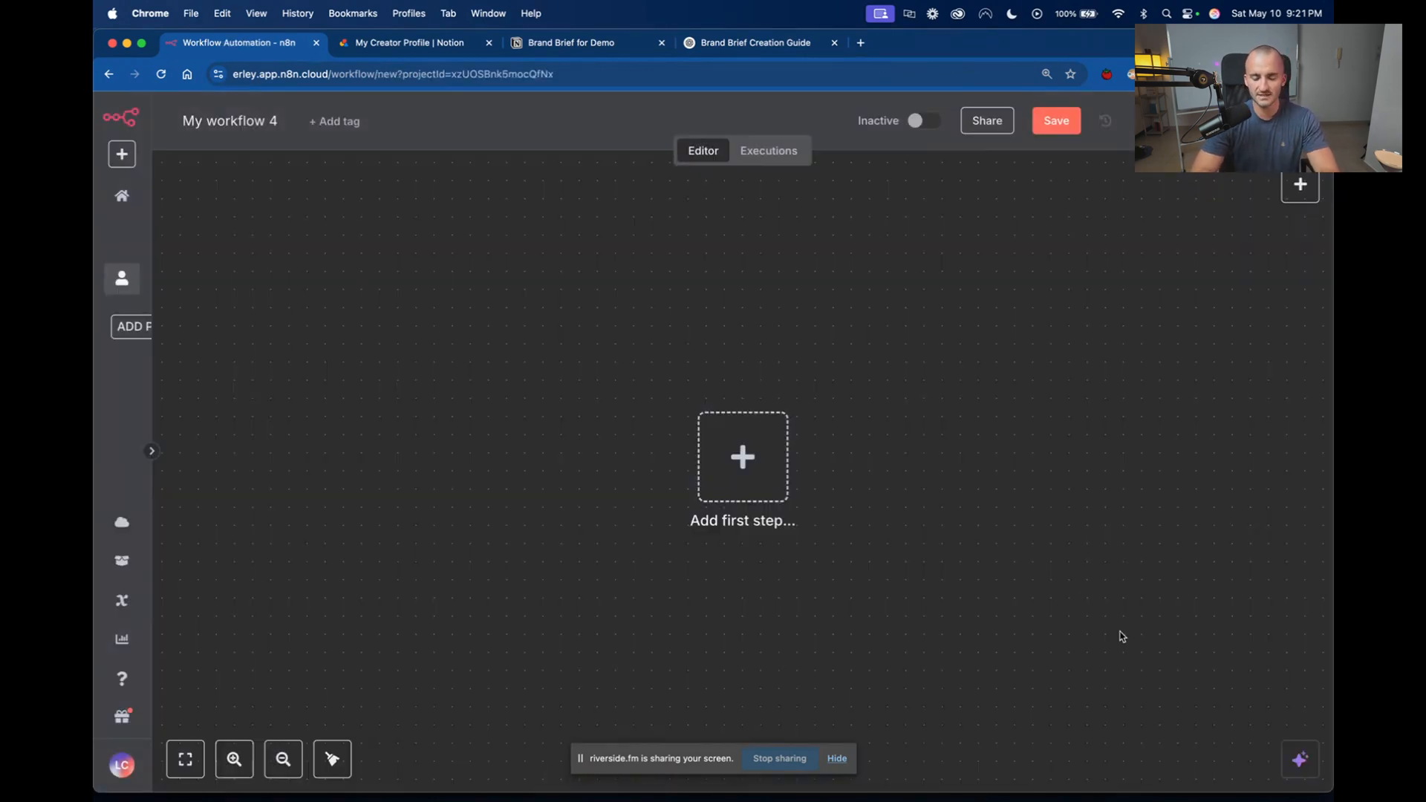
Add an "On chat message" trigger as the workflow's first step and return to the canvas.
scroll(1081, 600, "right", 3)
scroll(1083, 603, "right", 2)
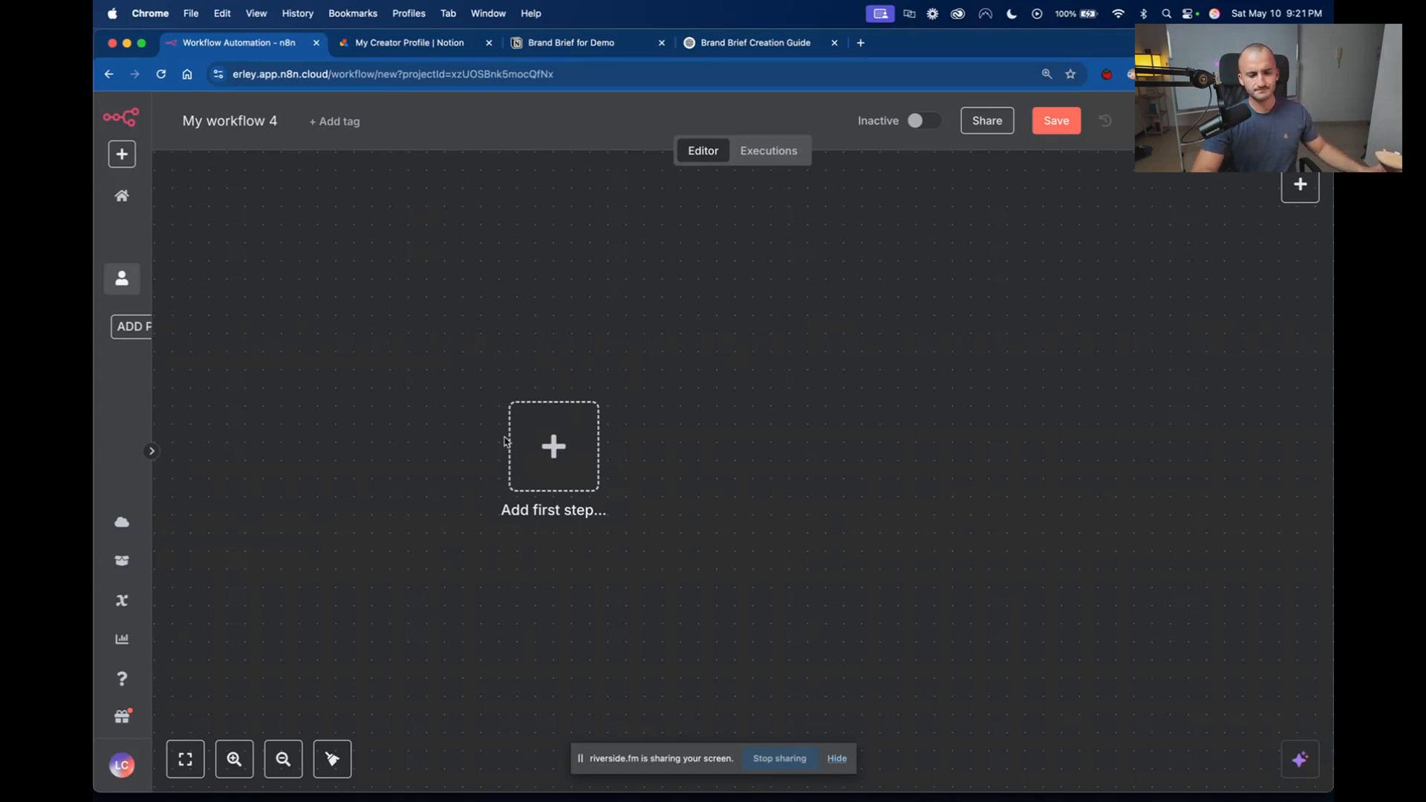
left_click(554, 448)
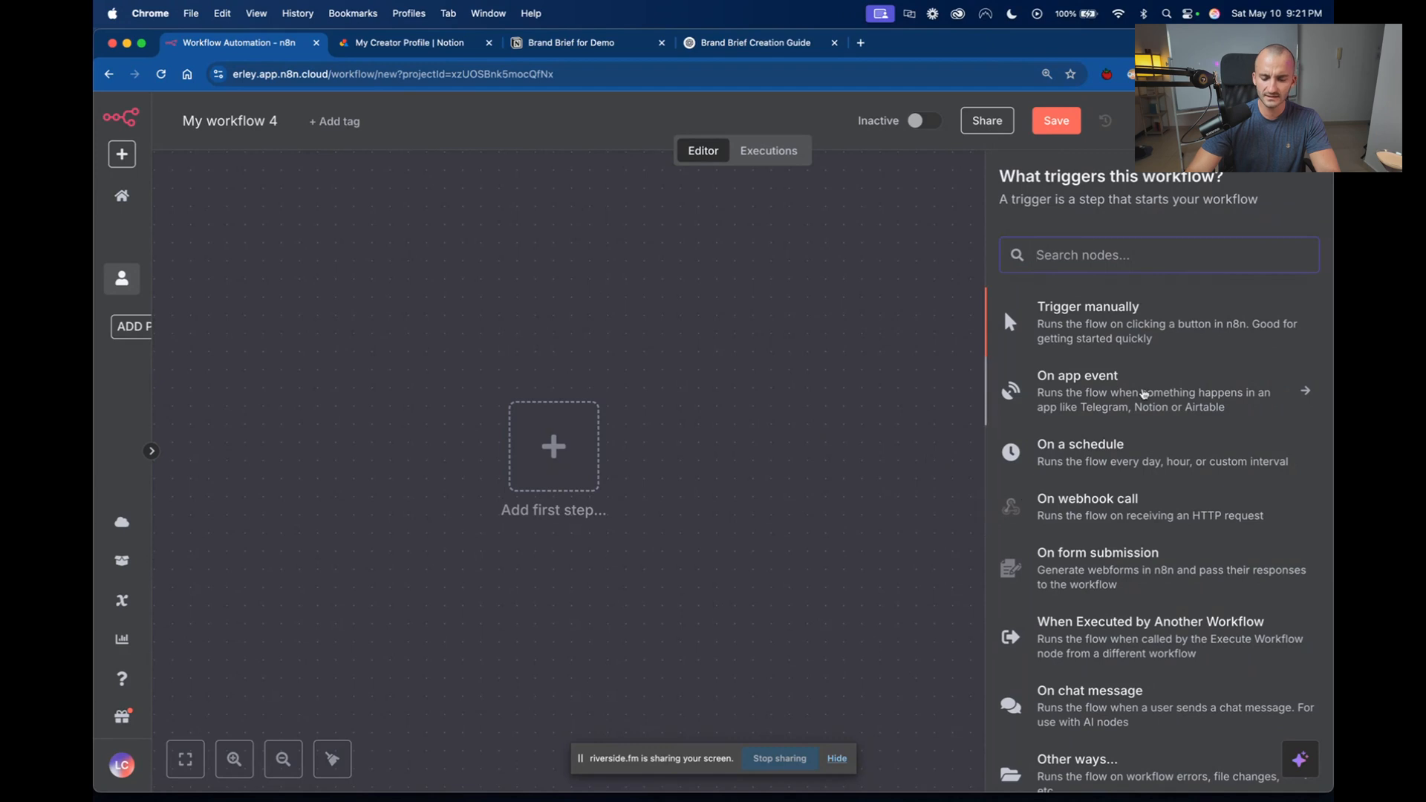
scroll(1130, 320, "down", 1)
scroll(1130, 321, "down", 3)
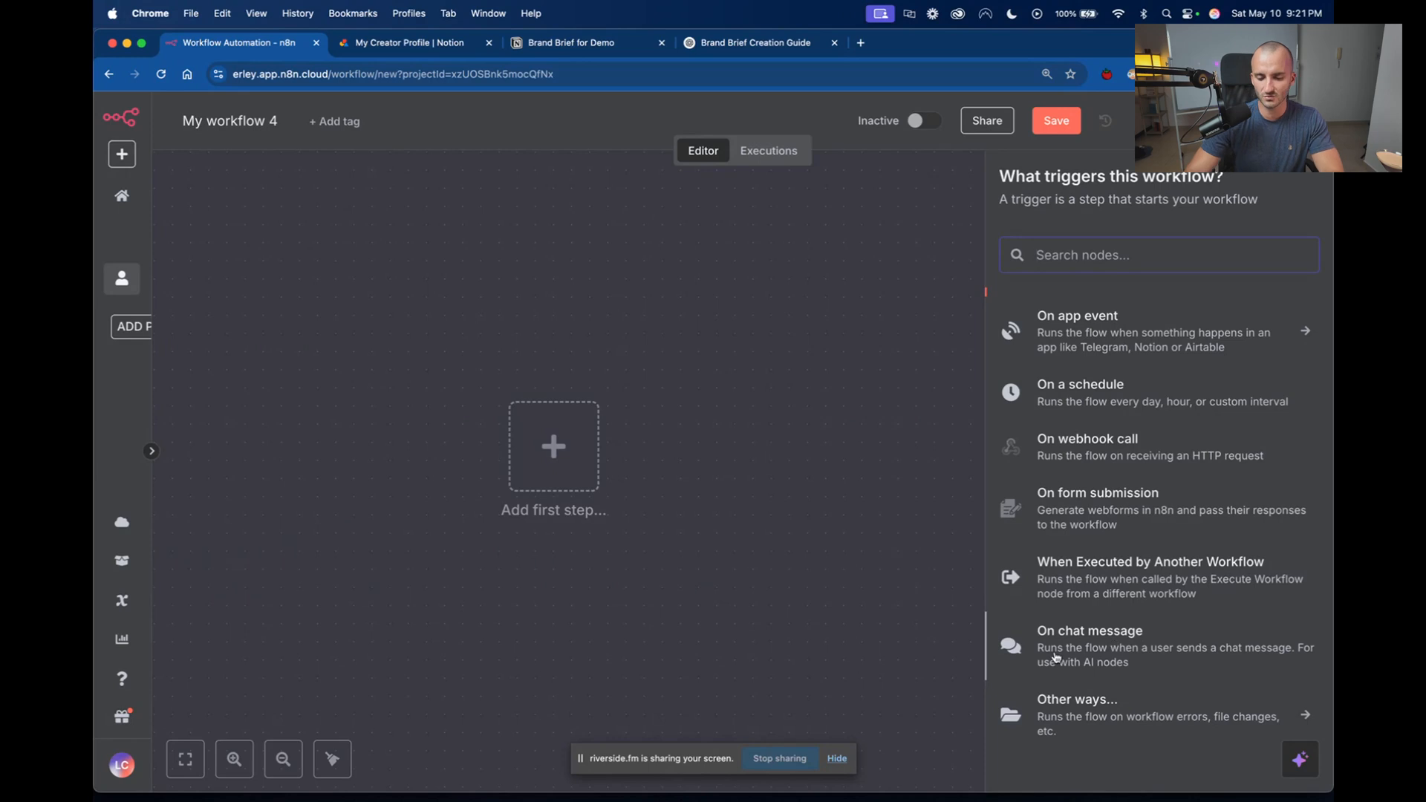
left_click(1132, 653)
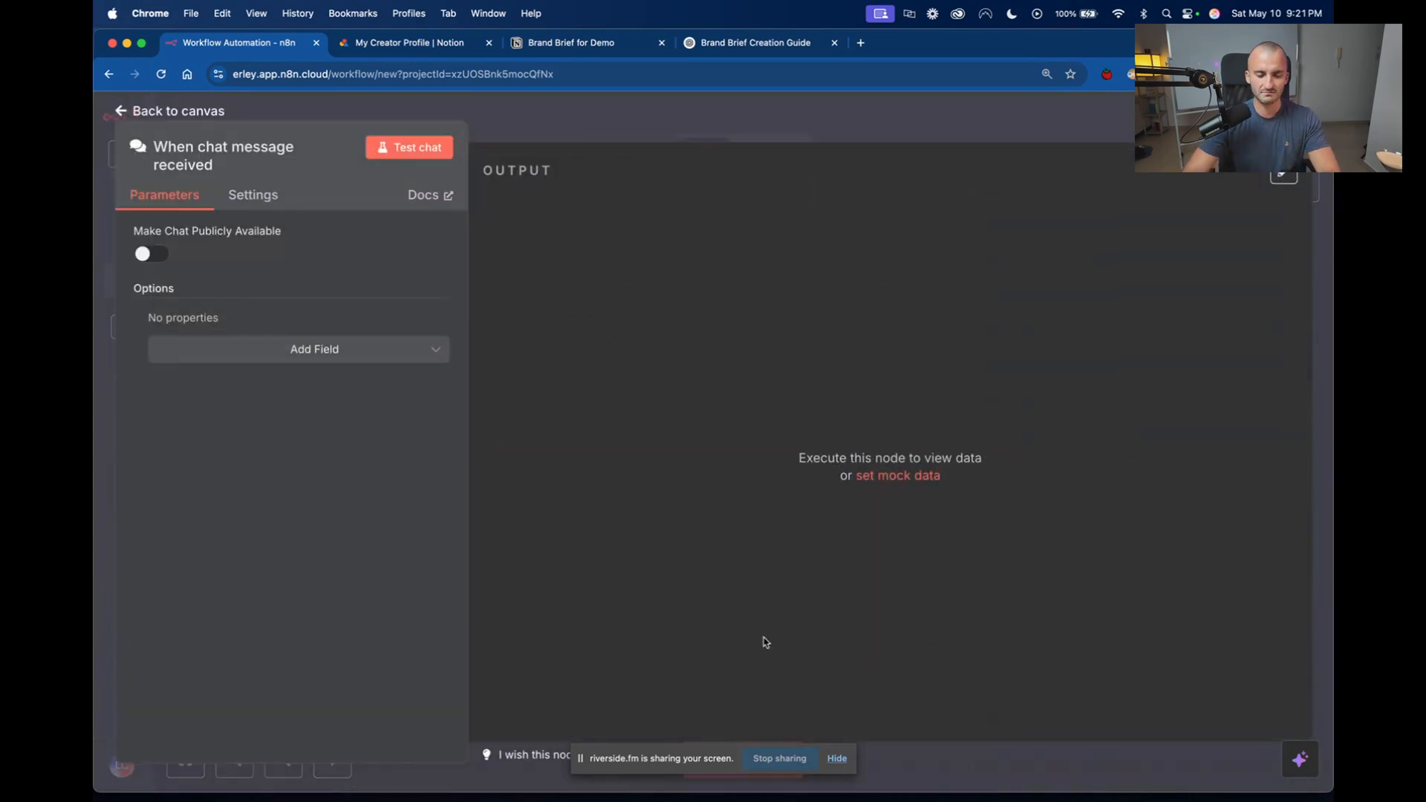
left_click(509, 124)
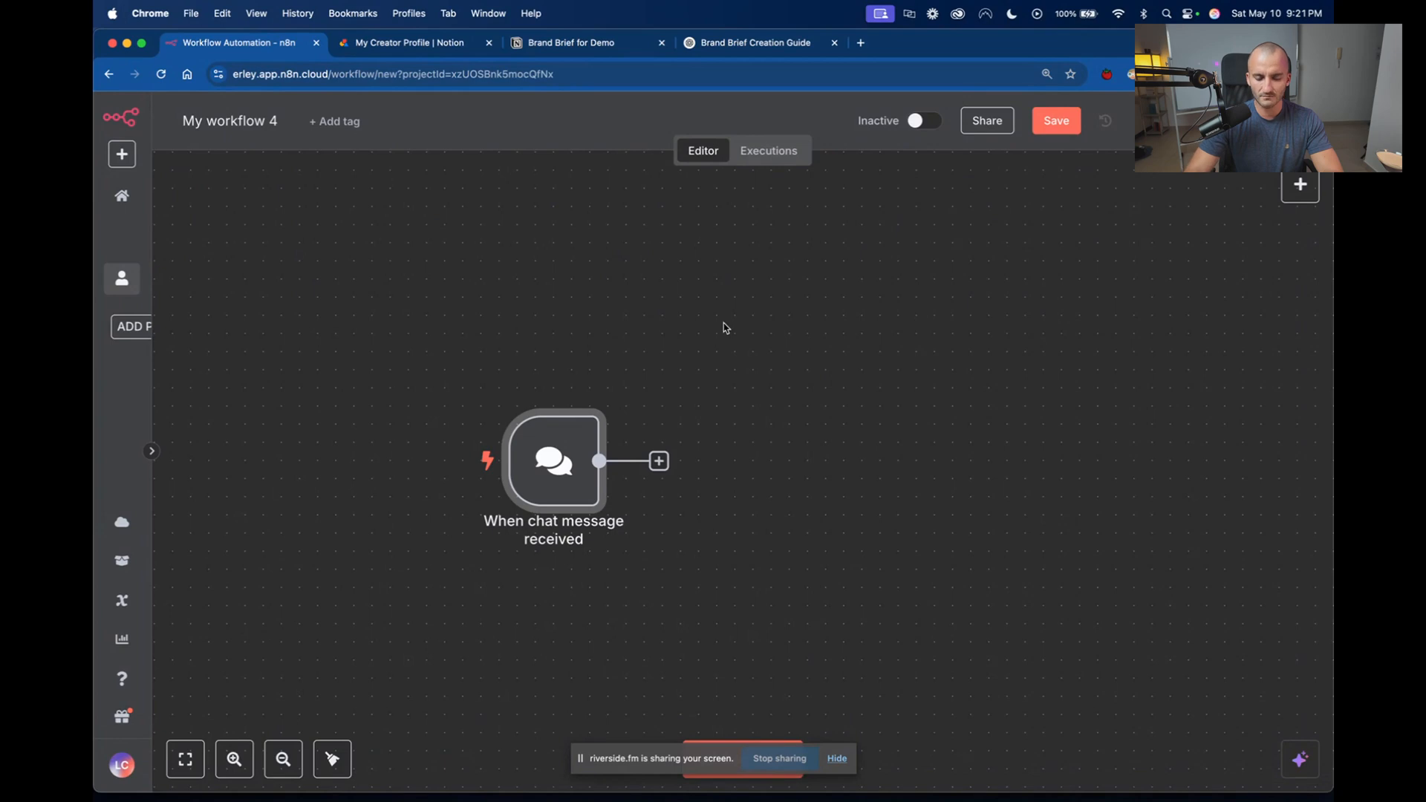
Open the chat of the chat message trigger to inspect its message field, and hide the chat again.
mouse_move(531, 445)
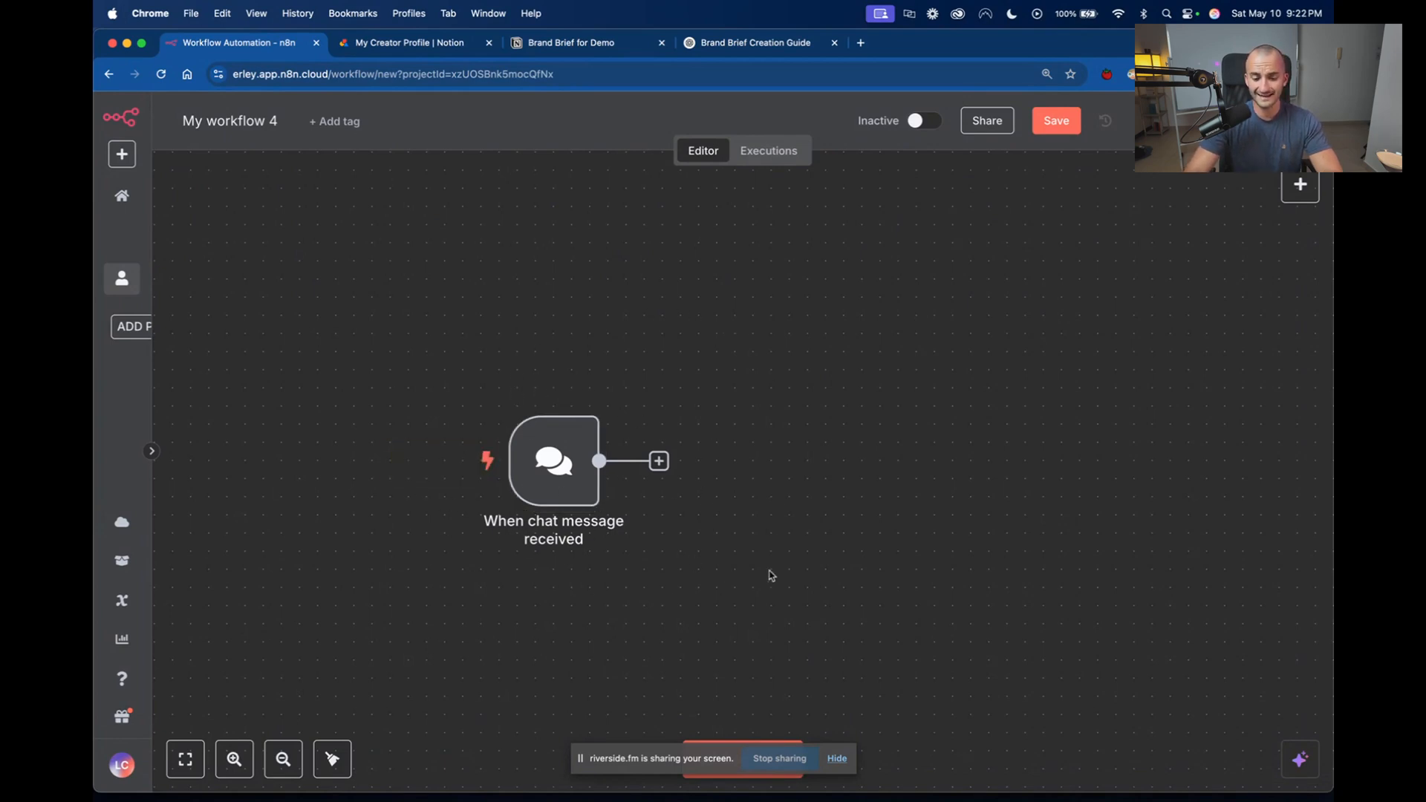
left_click(444, 461)
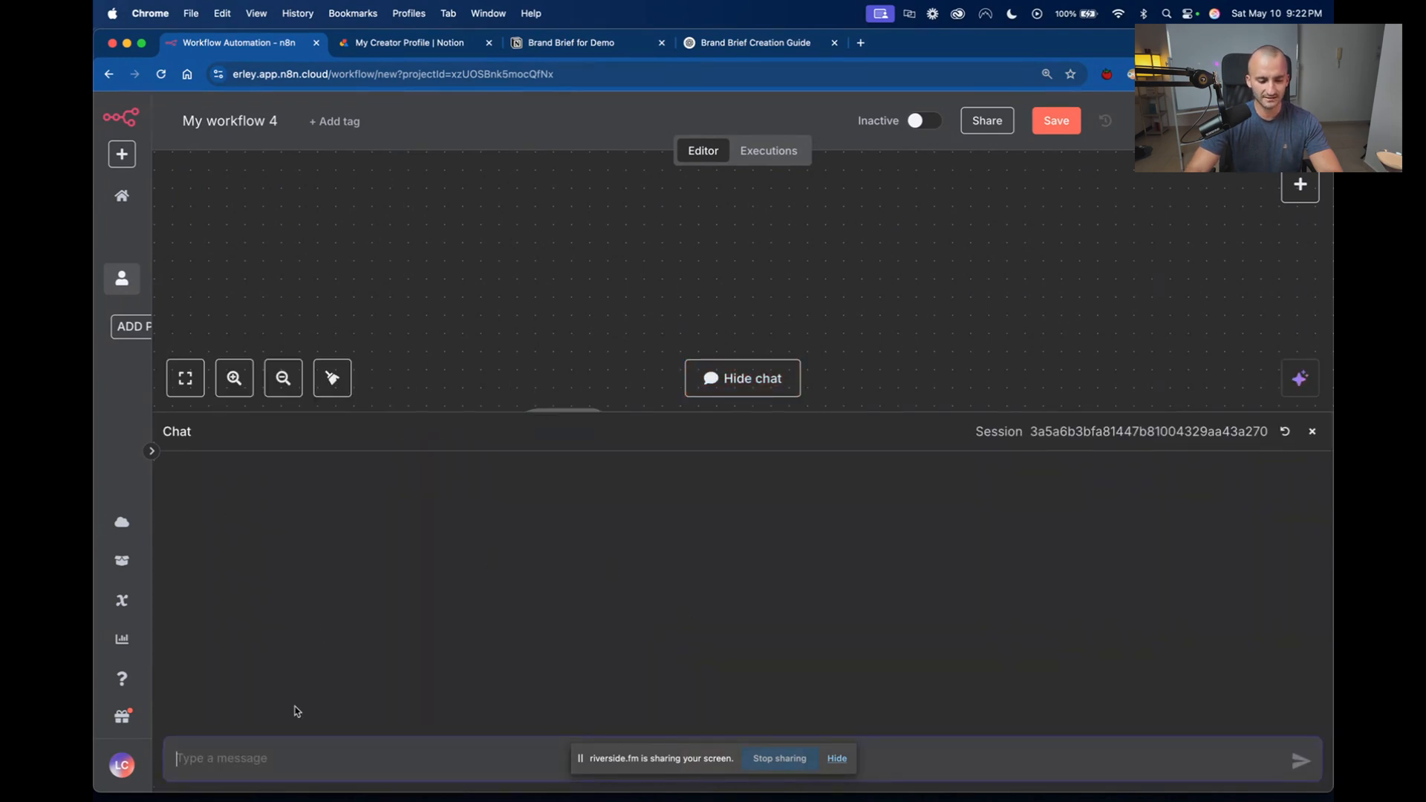
scroll(304, 789, "right", 5)
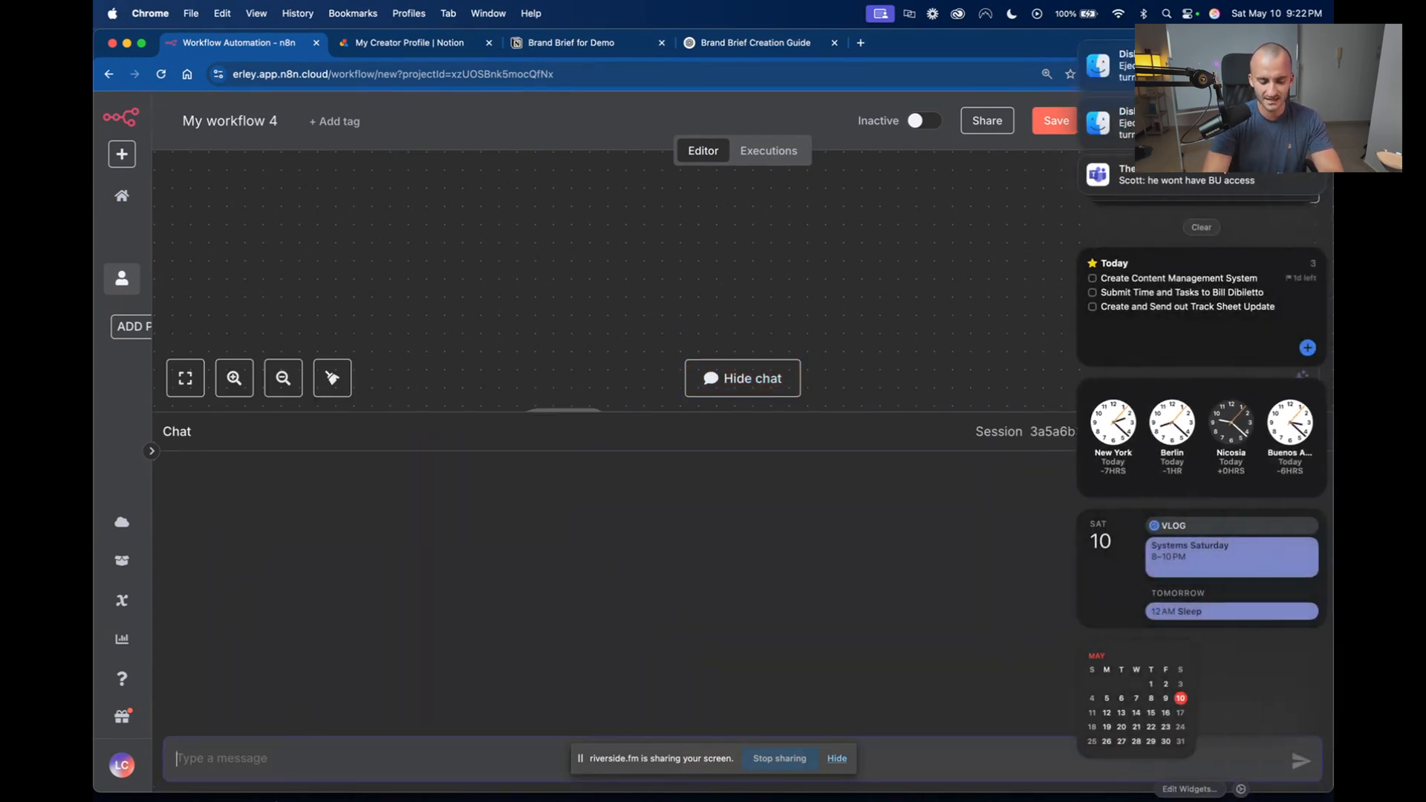
scroll(276, 799, "left", 5)
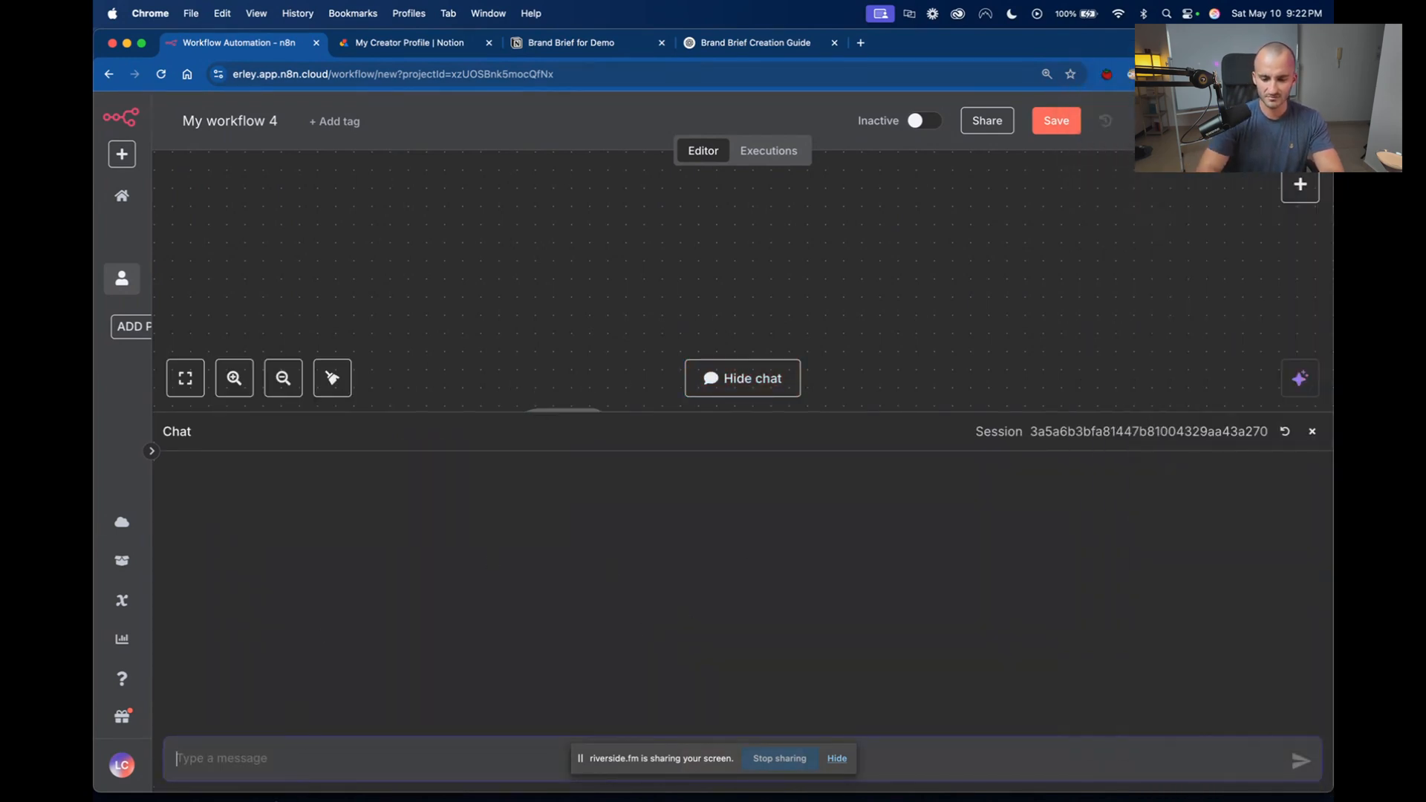
left_click(202, 754)
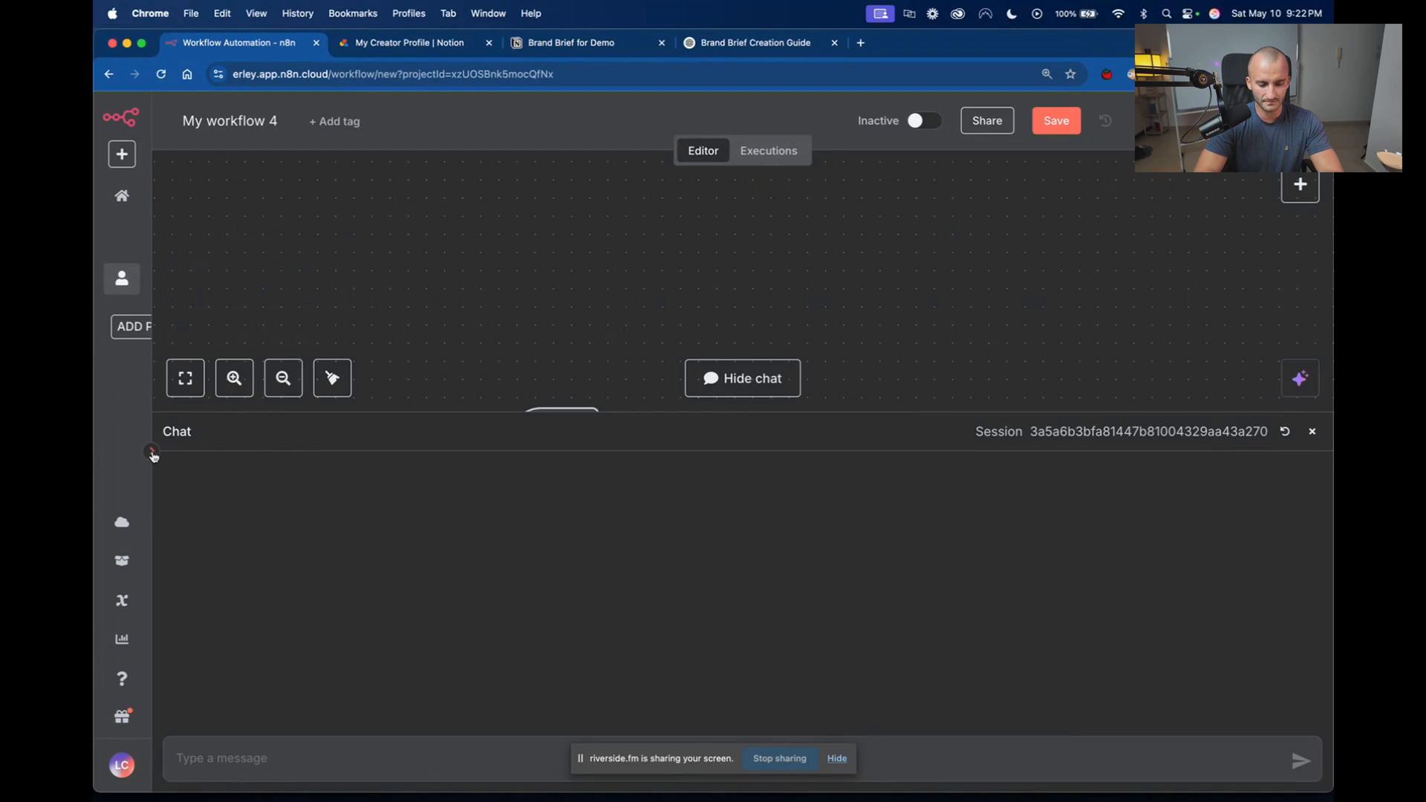
left_click(741, 375)
Add an AI Agent node after the chat message trigger, keeping its default parameters, and return to the canvas.
scroll(824, 490, "right", 2)
scroll(824, 490, "down", 1)
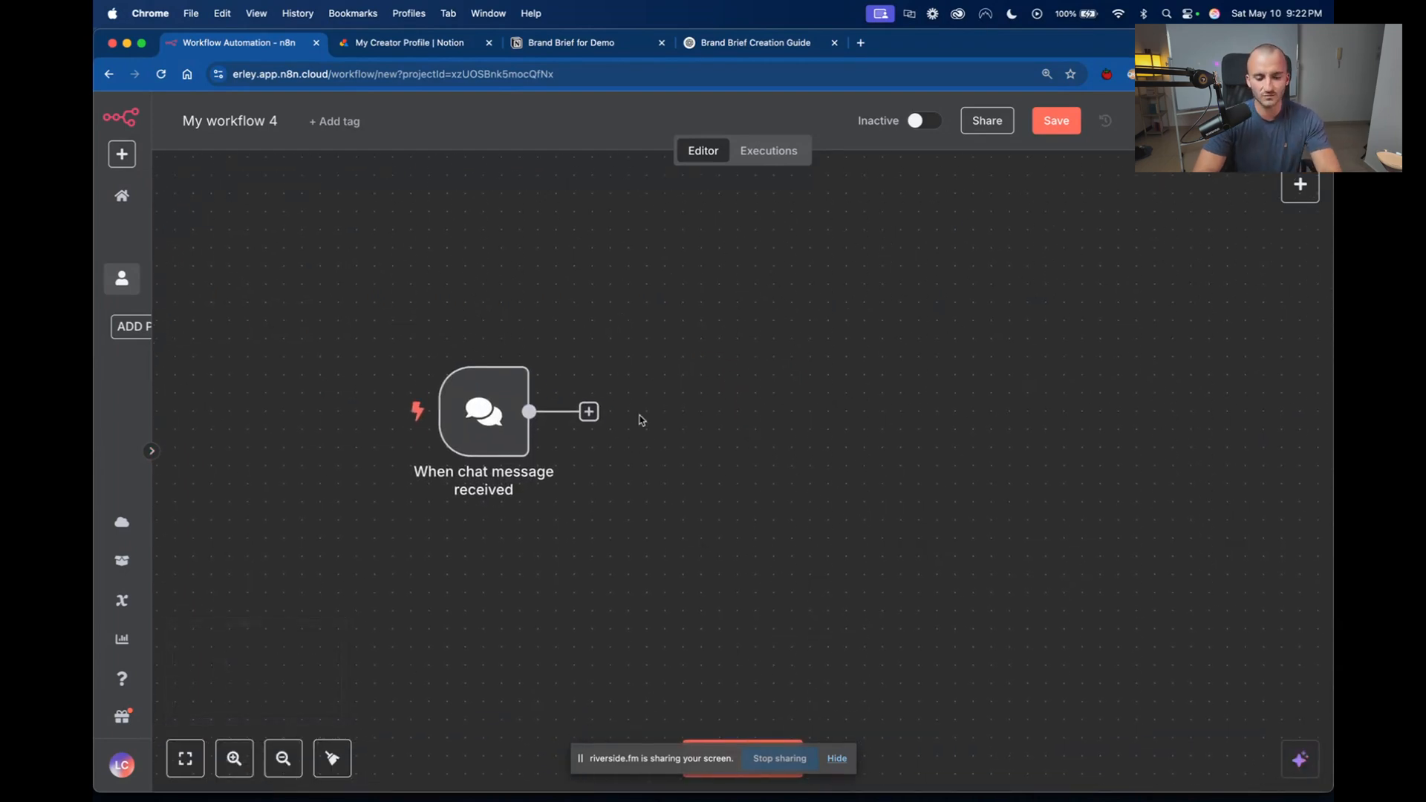
left_click(589, 412)
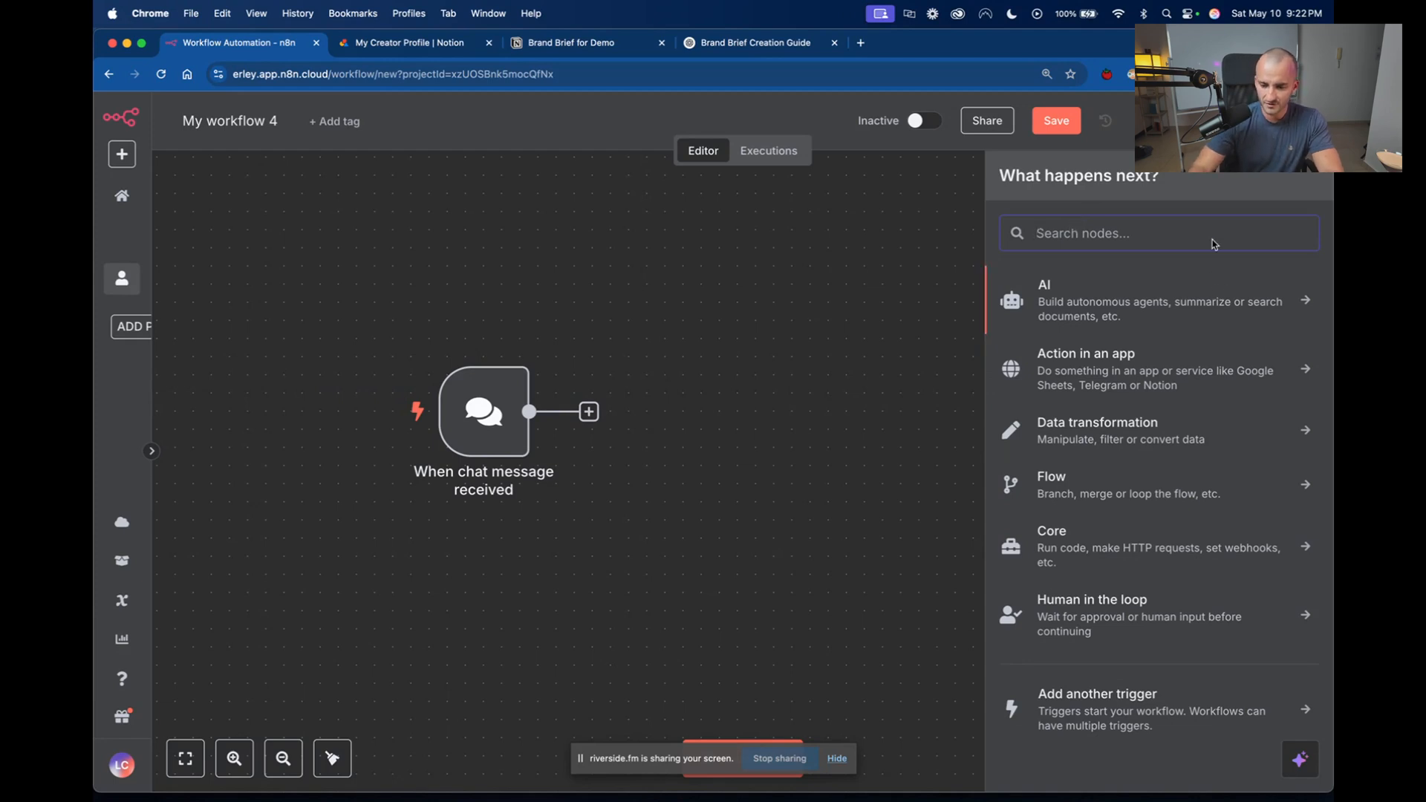
left_click(1117, 306)
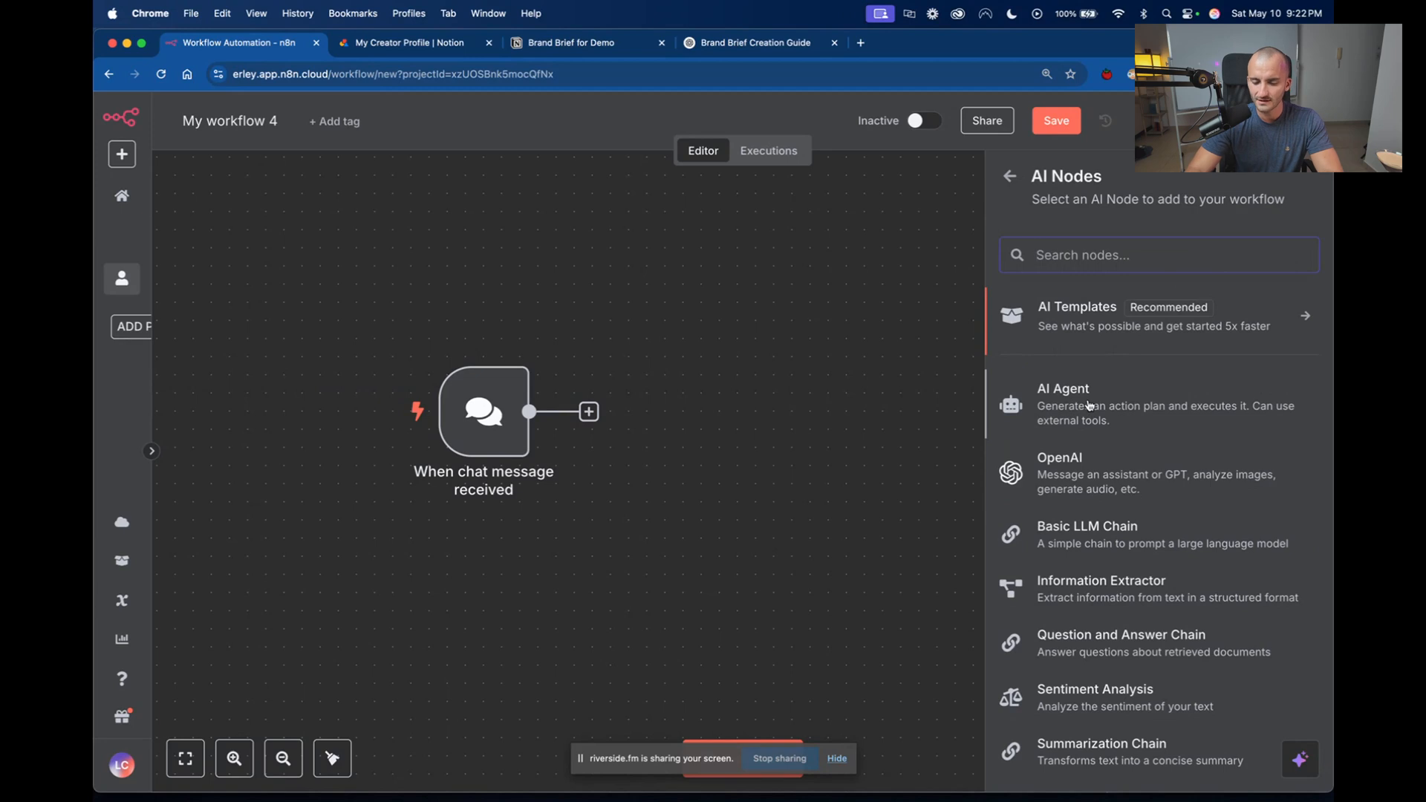
left_click(1026, 409)
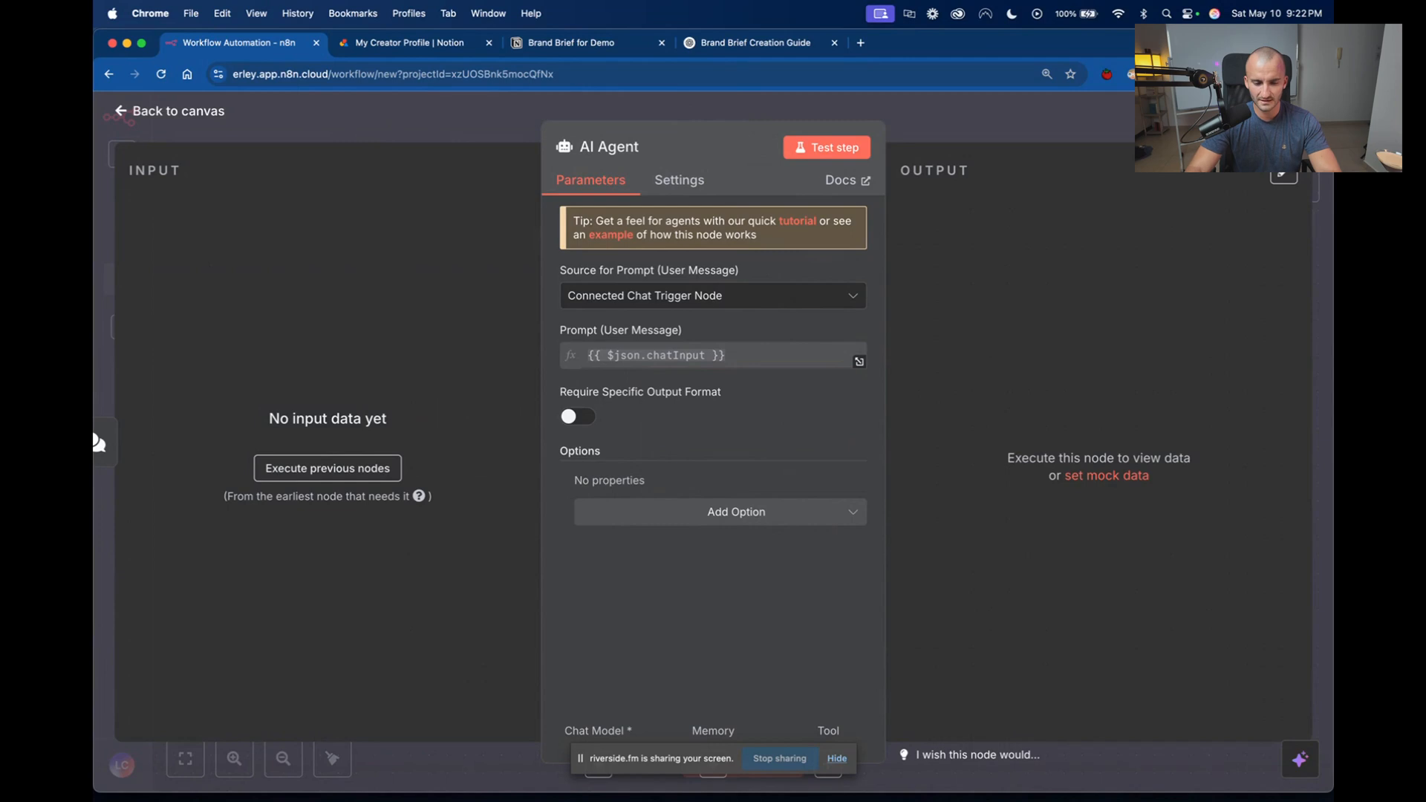
key("Escape")
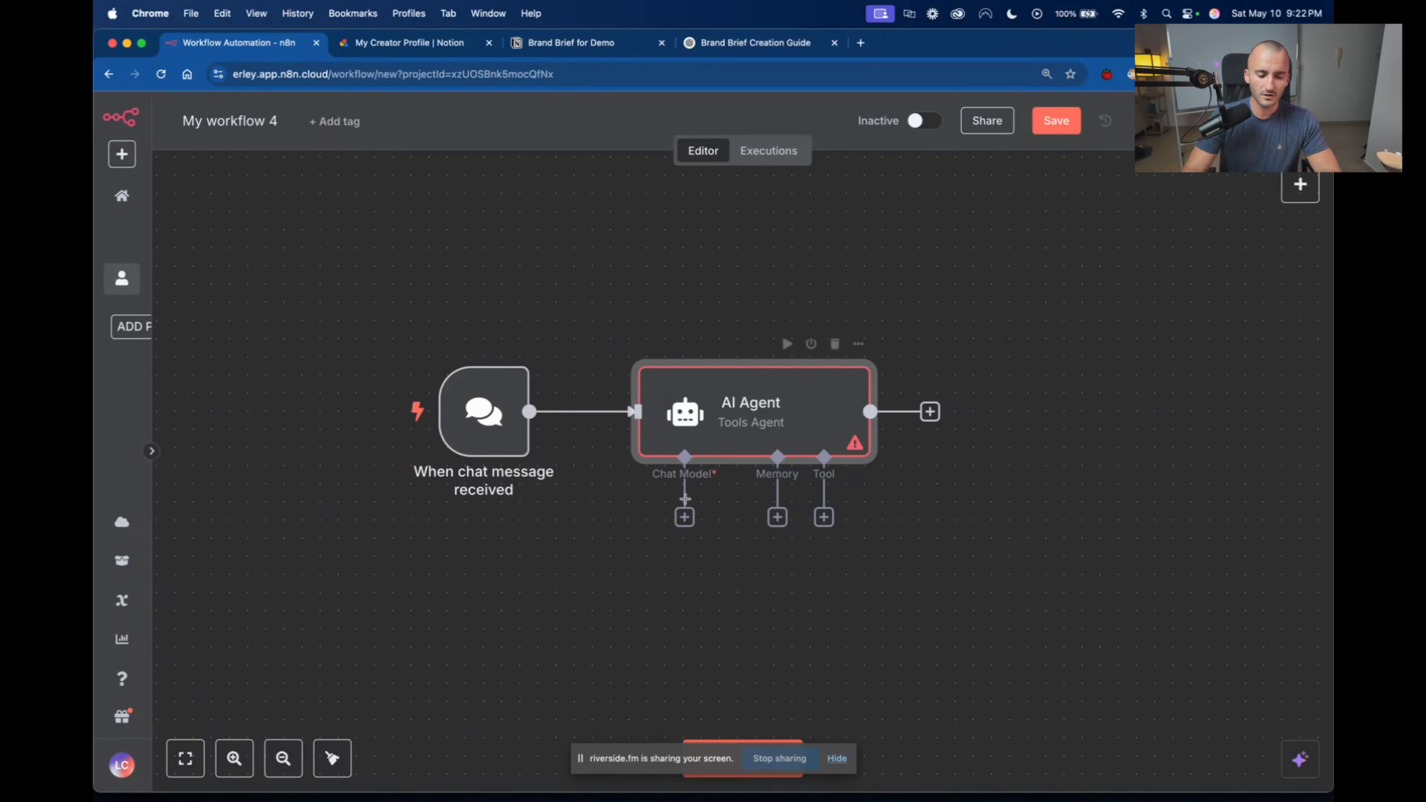
scroll(681, 529, "up", 5)
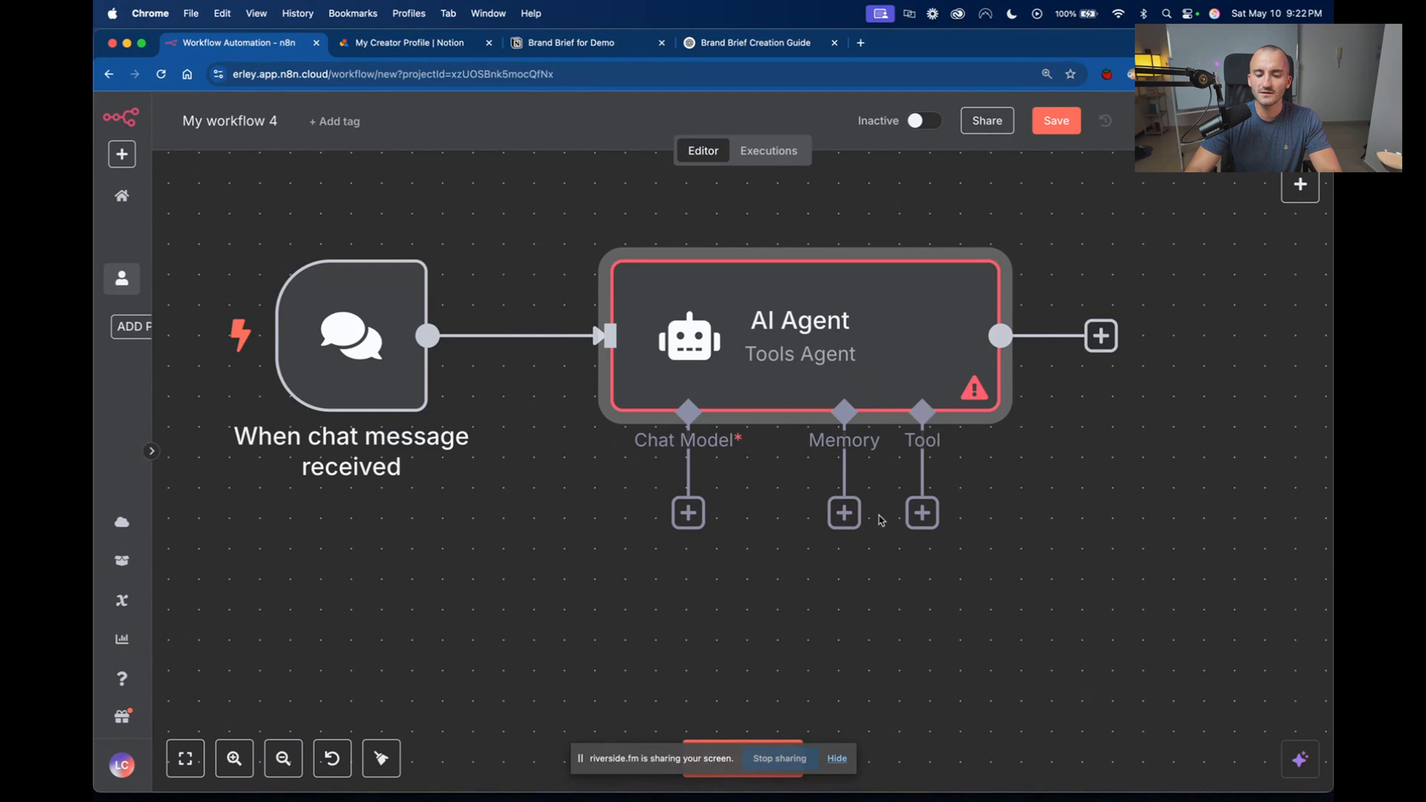
scroll(698, 520, "down", 3)
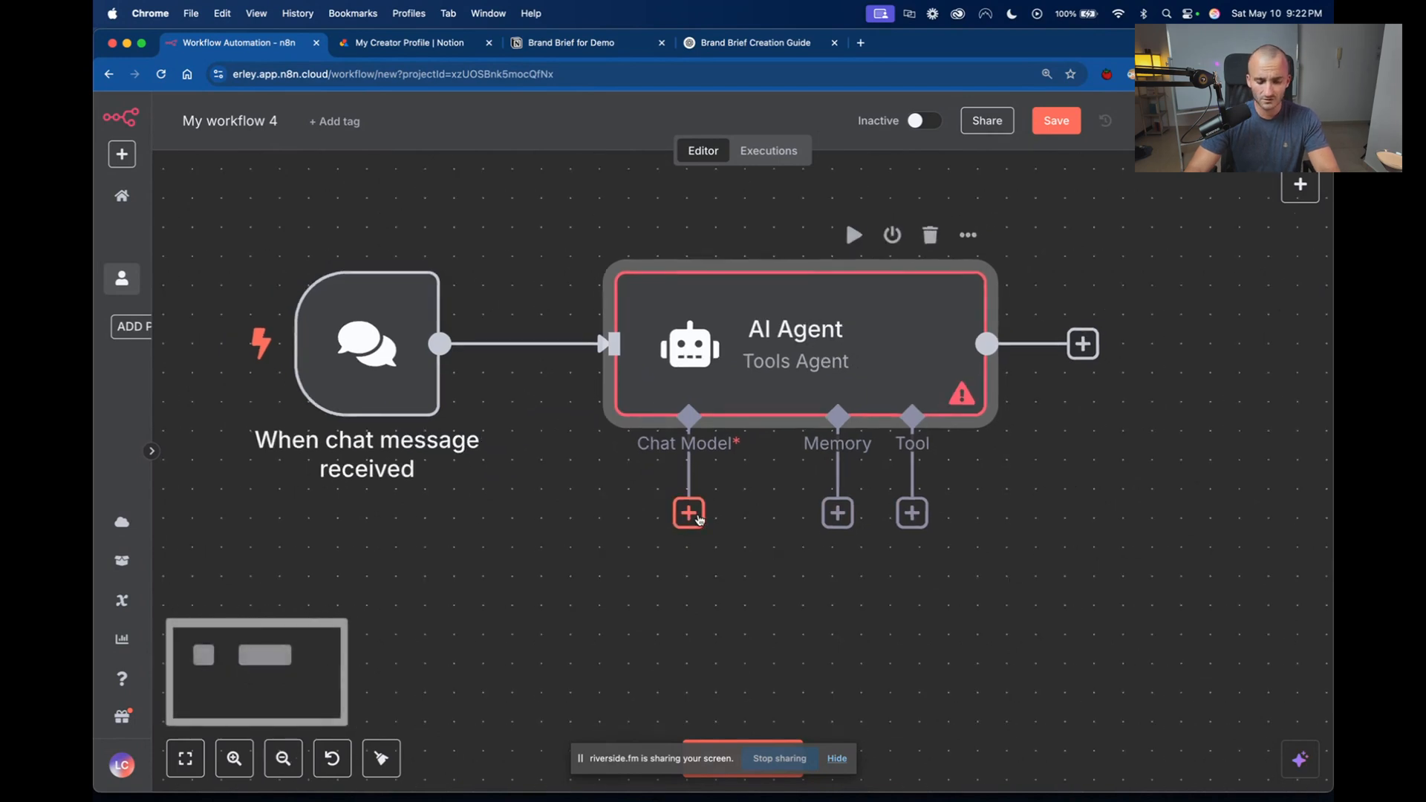
Add an OpenAI Chat Model node as the AI Agent's chat model.
left_click(691, 514)
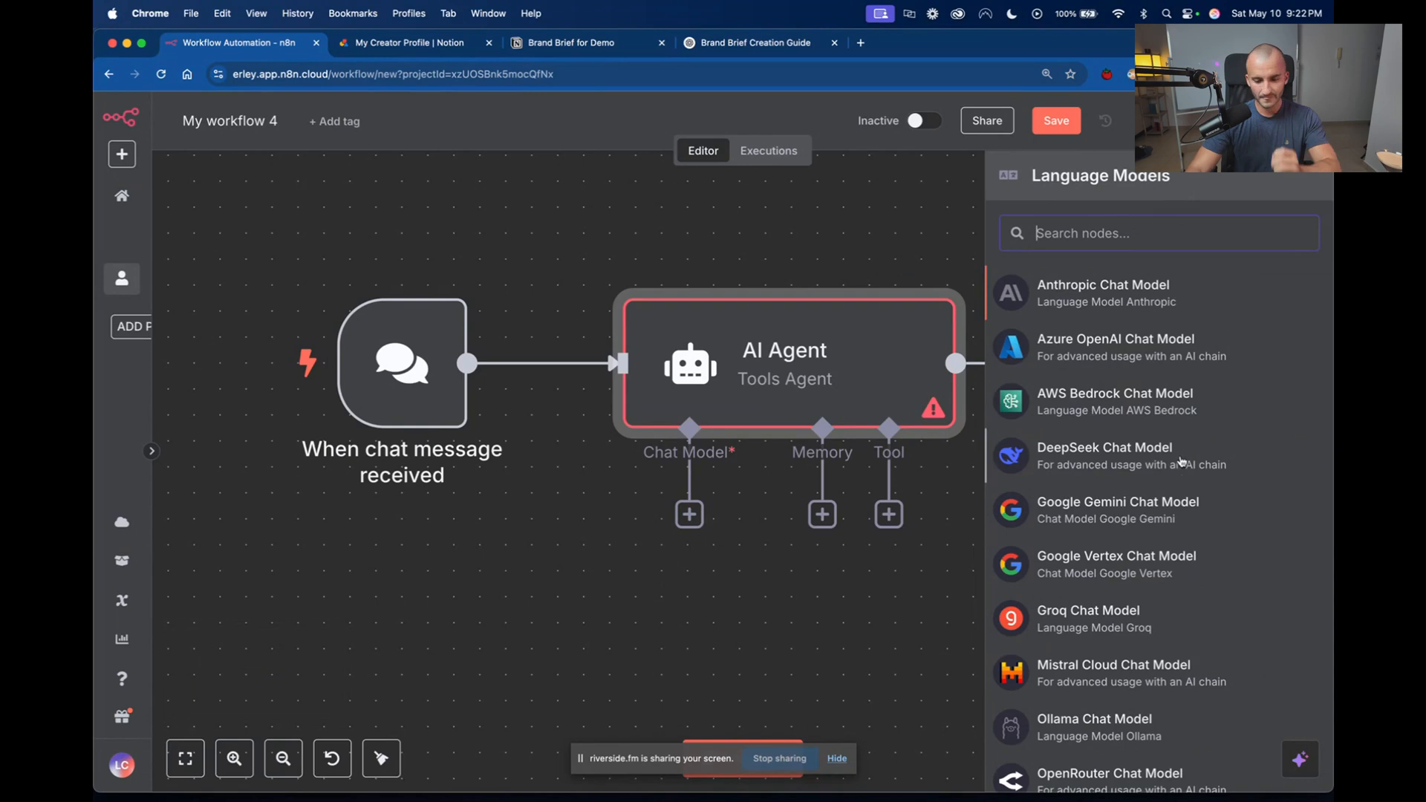
scroll(1129, 475, "down", 2)
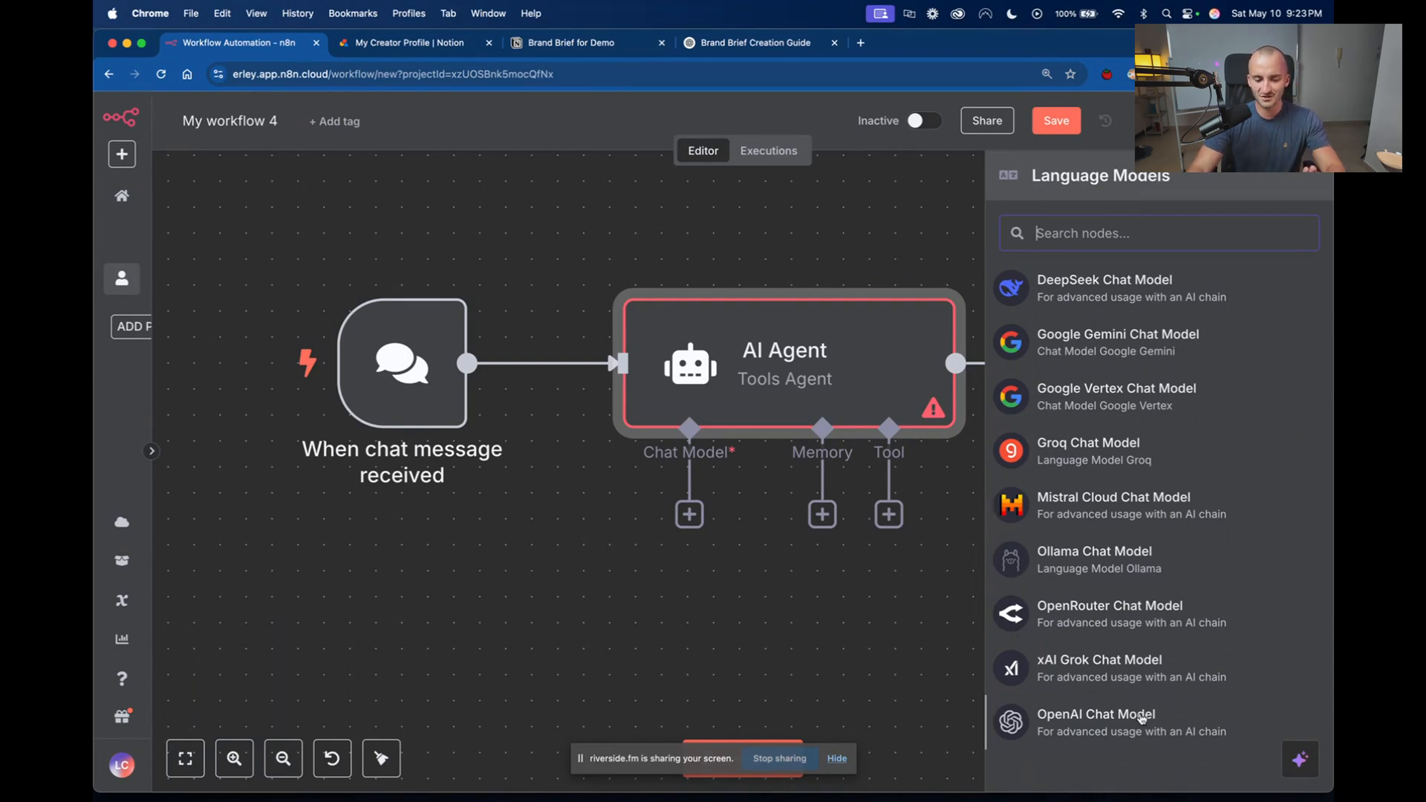
left_click(1141, 718)
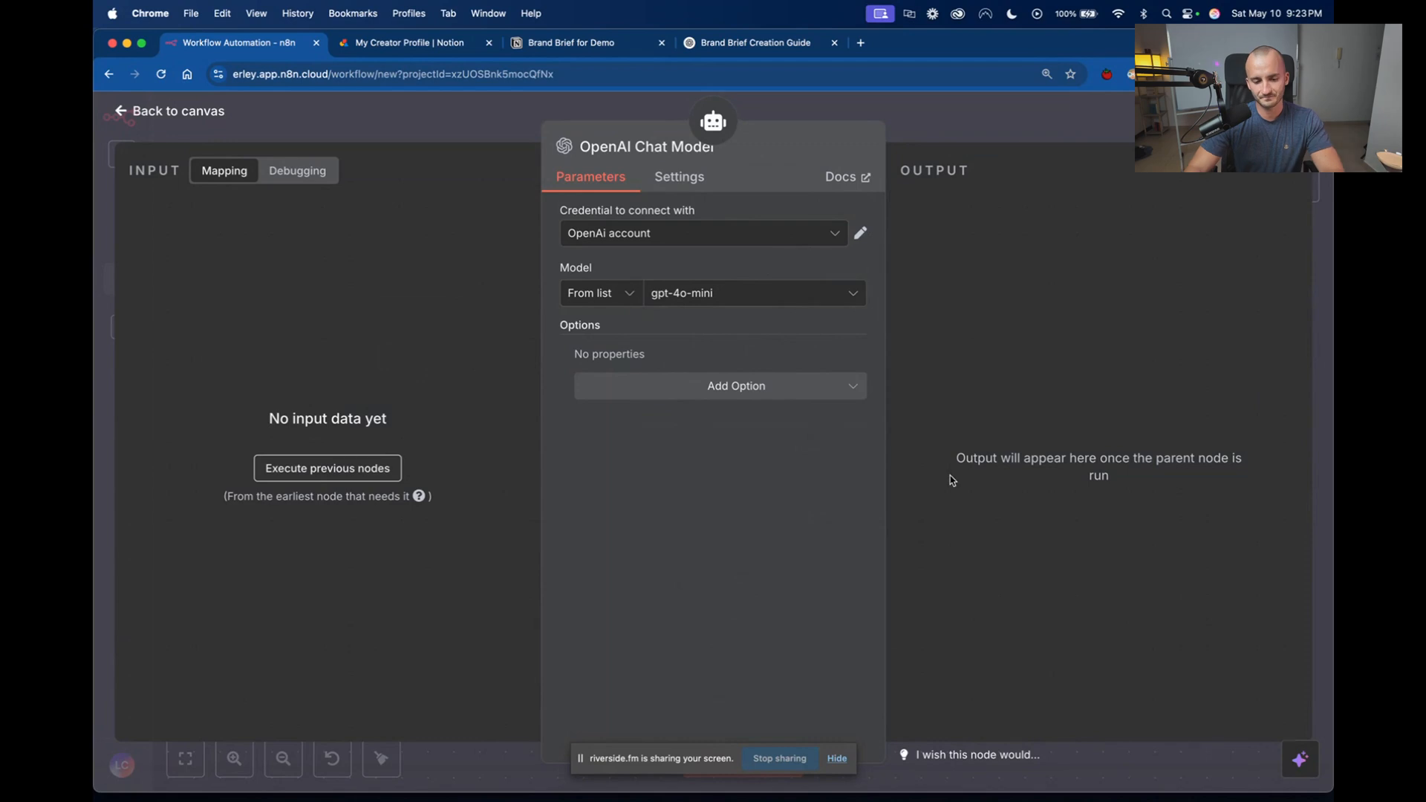
Set the chat model to ft:gpt-4.1-2025-04-14:personal:oracle-jarvis-v1:BMt4WiGi, return to the canvas and move its node to the lower left of the AI Agent.
left_click(829, 302)
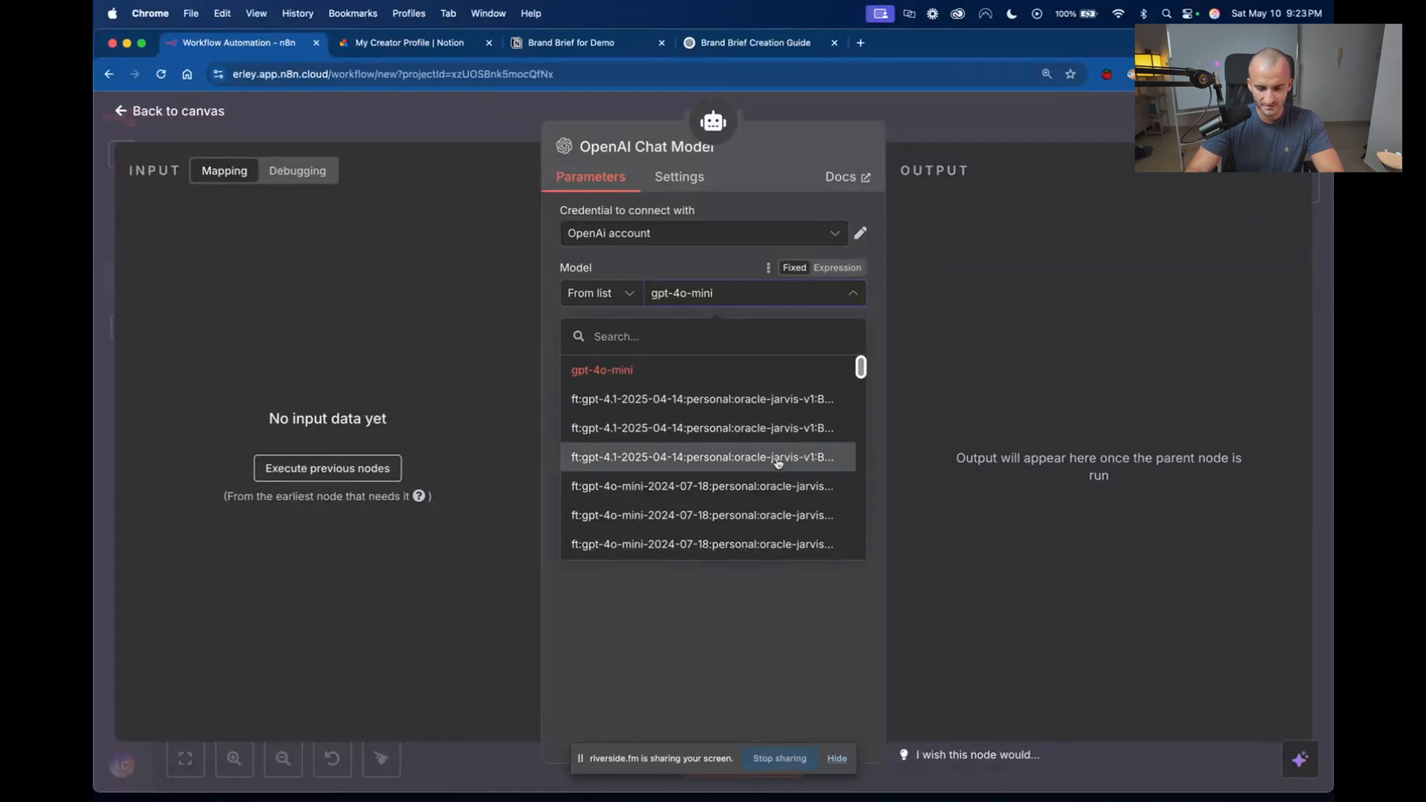
left_click_drag(890, 454, 1023, 456)
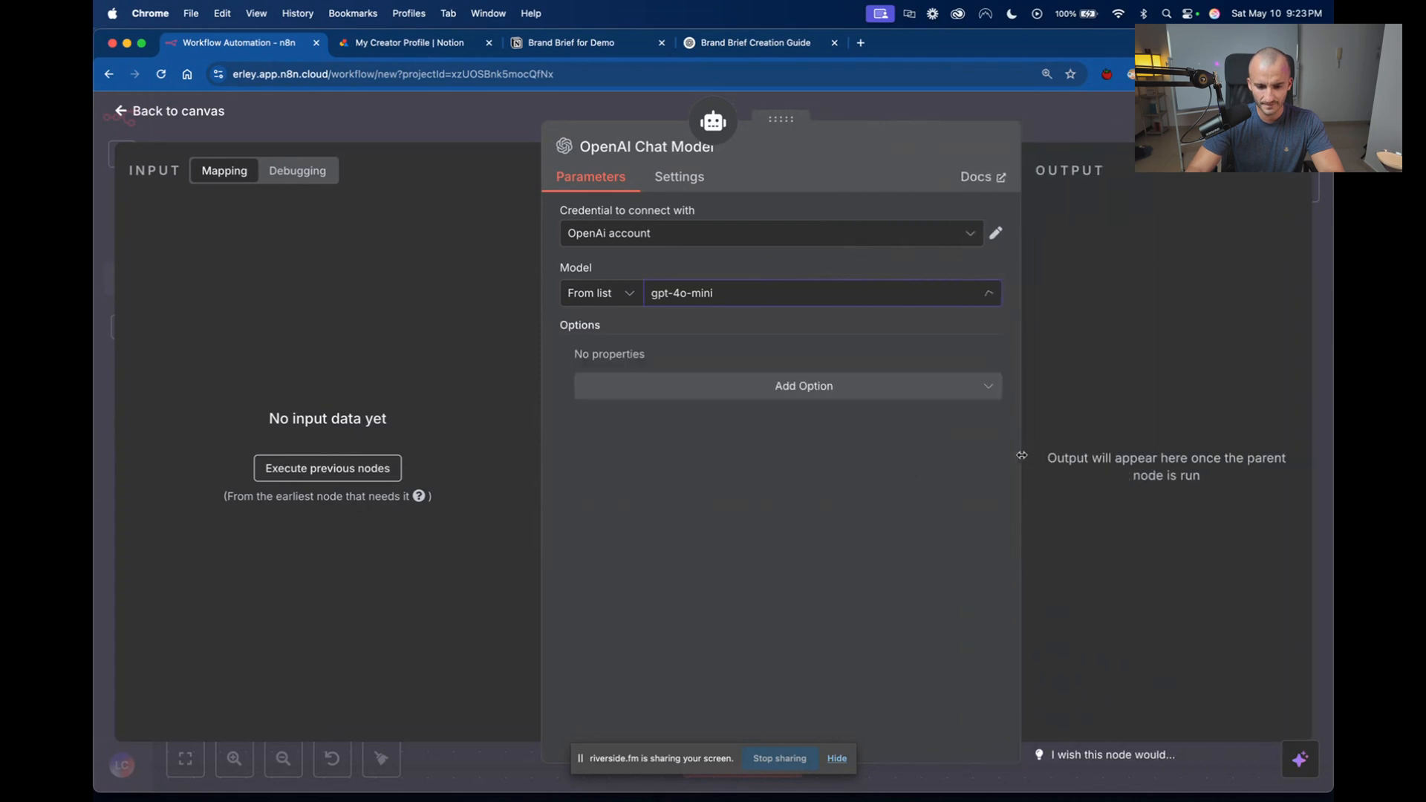
left_click(942, 295)
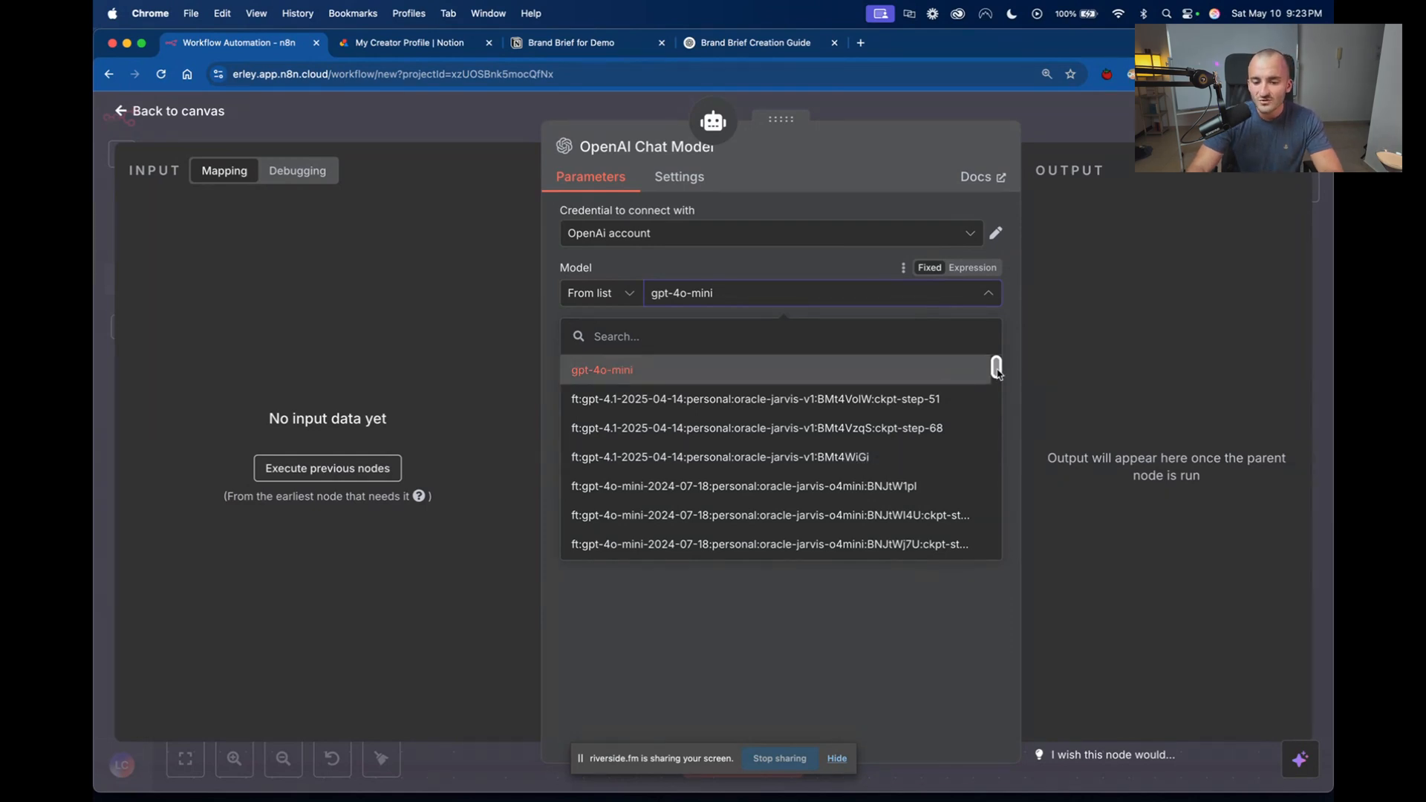
left_click_drag(997, 367, 995, 459)
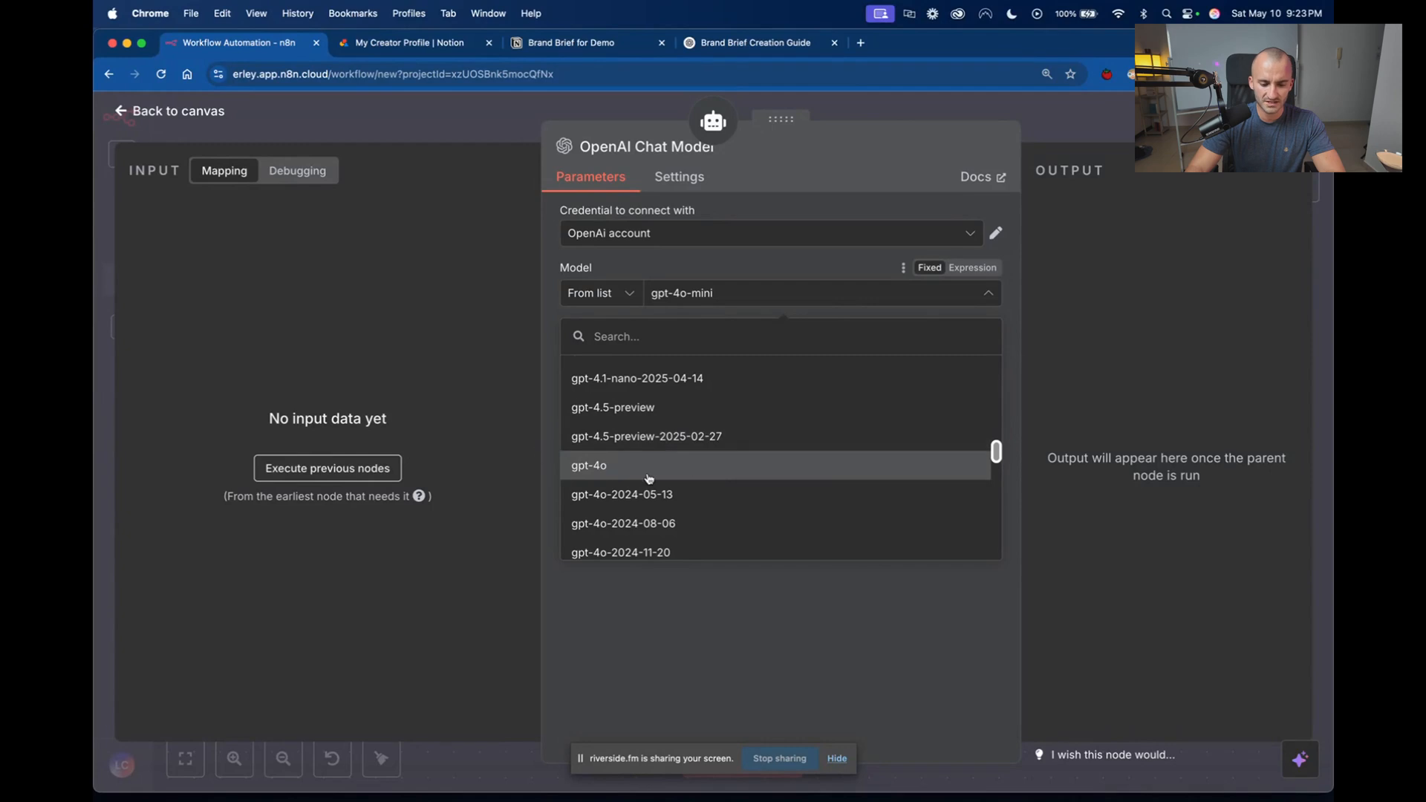
left_click_drag(996, 455, 1000, 369)
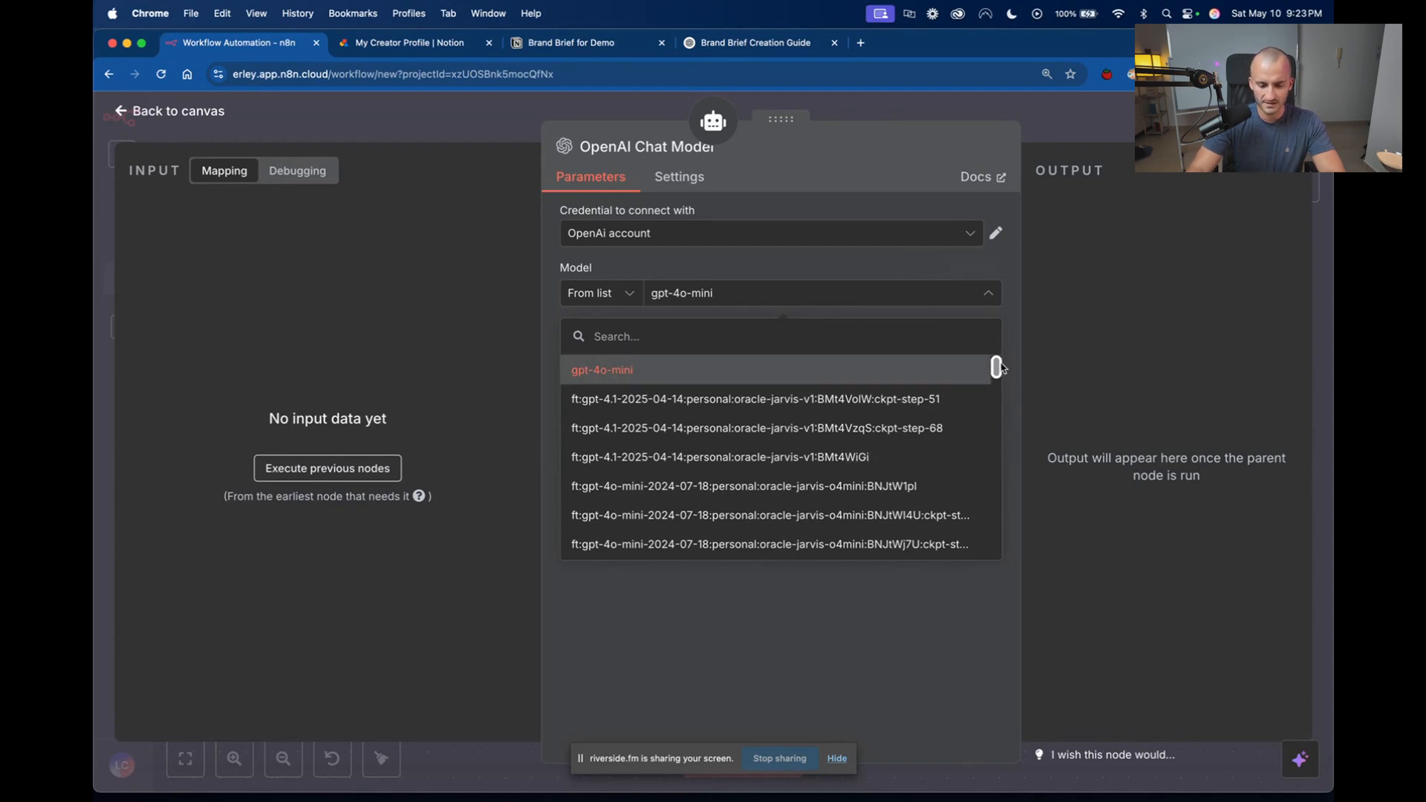
left_click_drag(1001, 368, 997, 368)
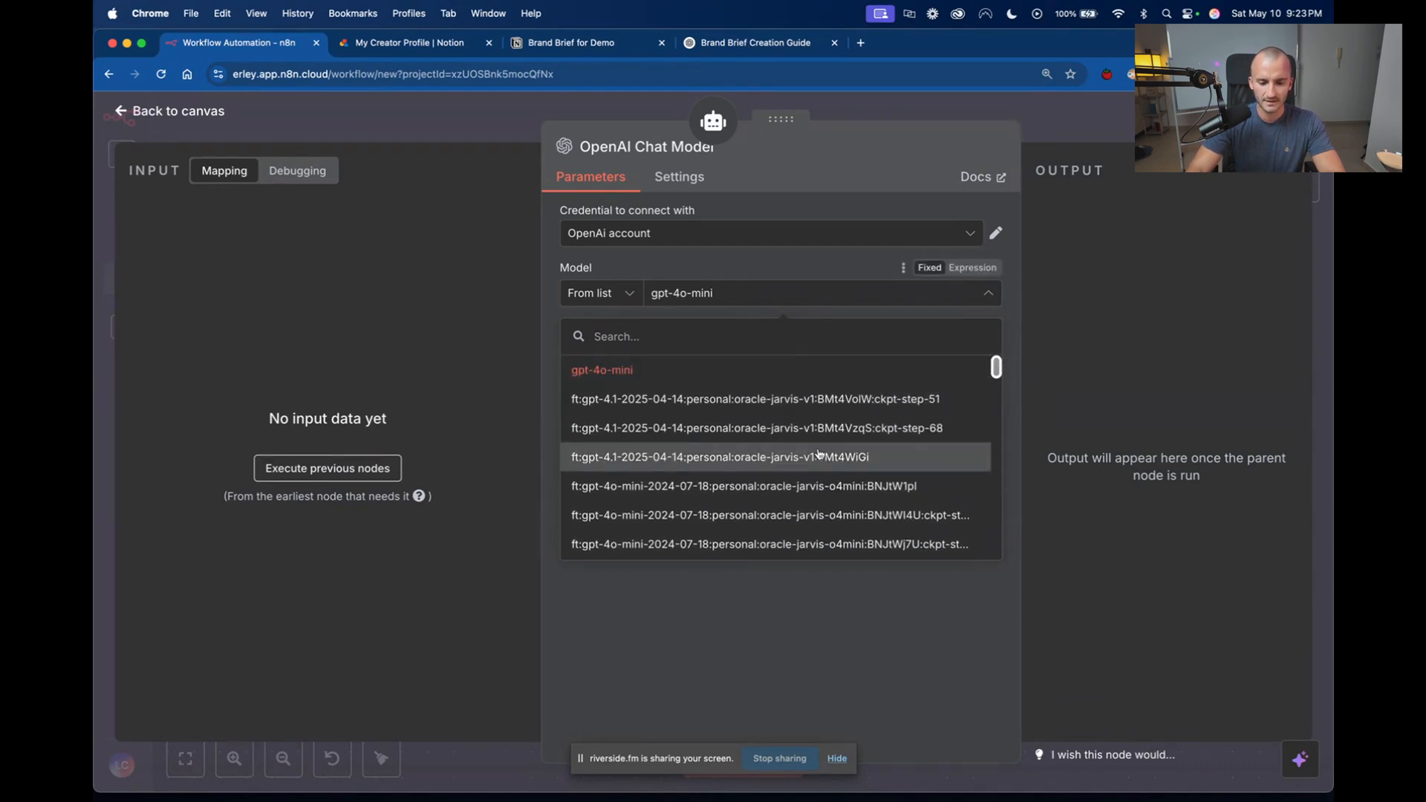
left_click(852, 458)
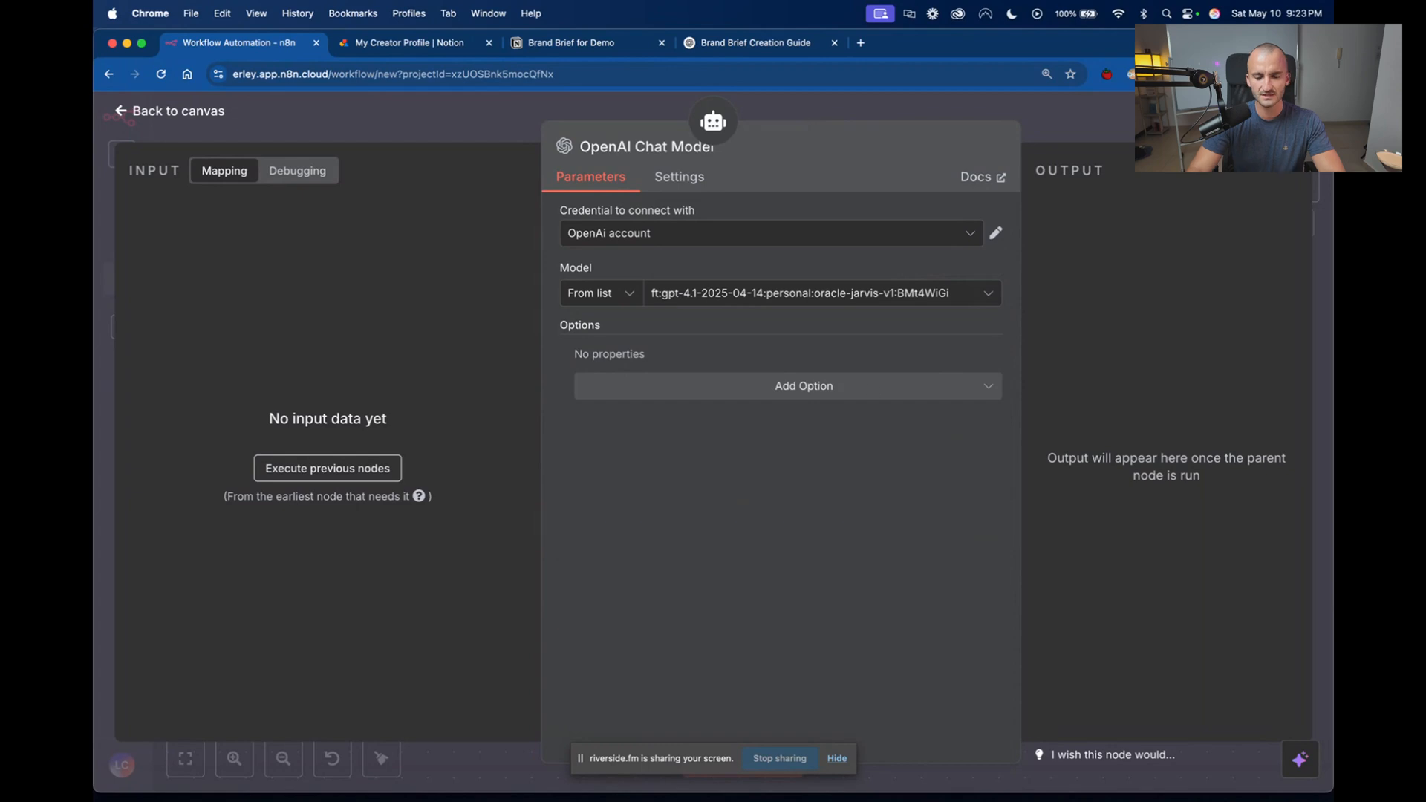
left_click(852, 110)
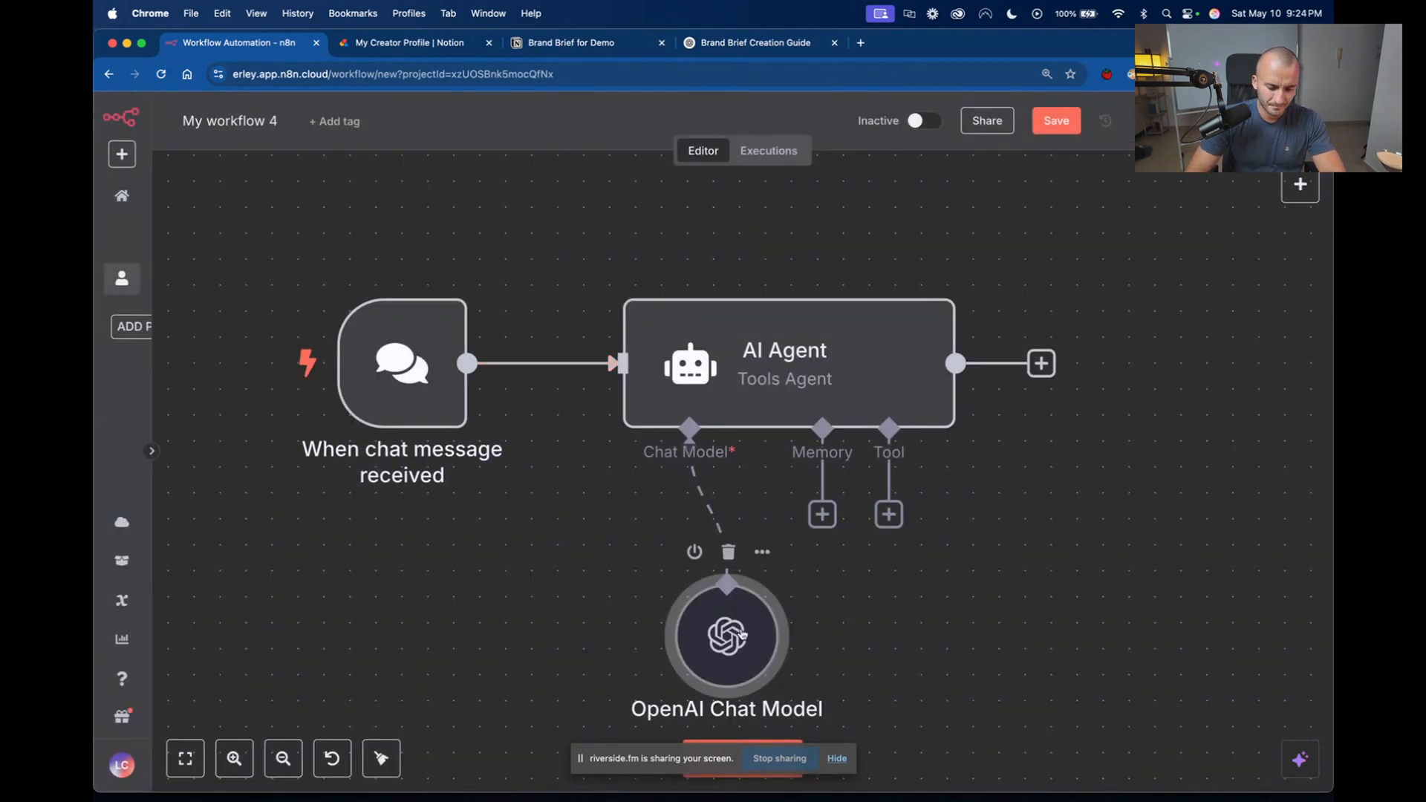
left_click_drag(742, 633, 531, 649)
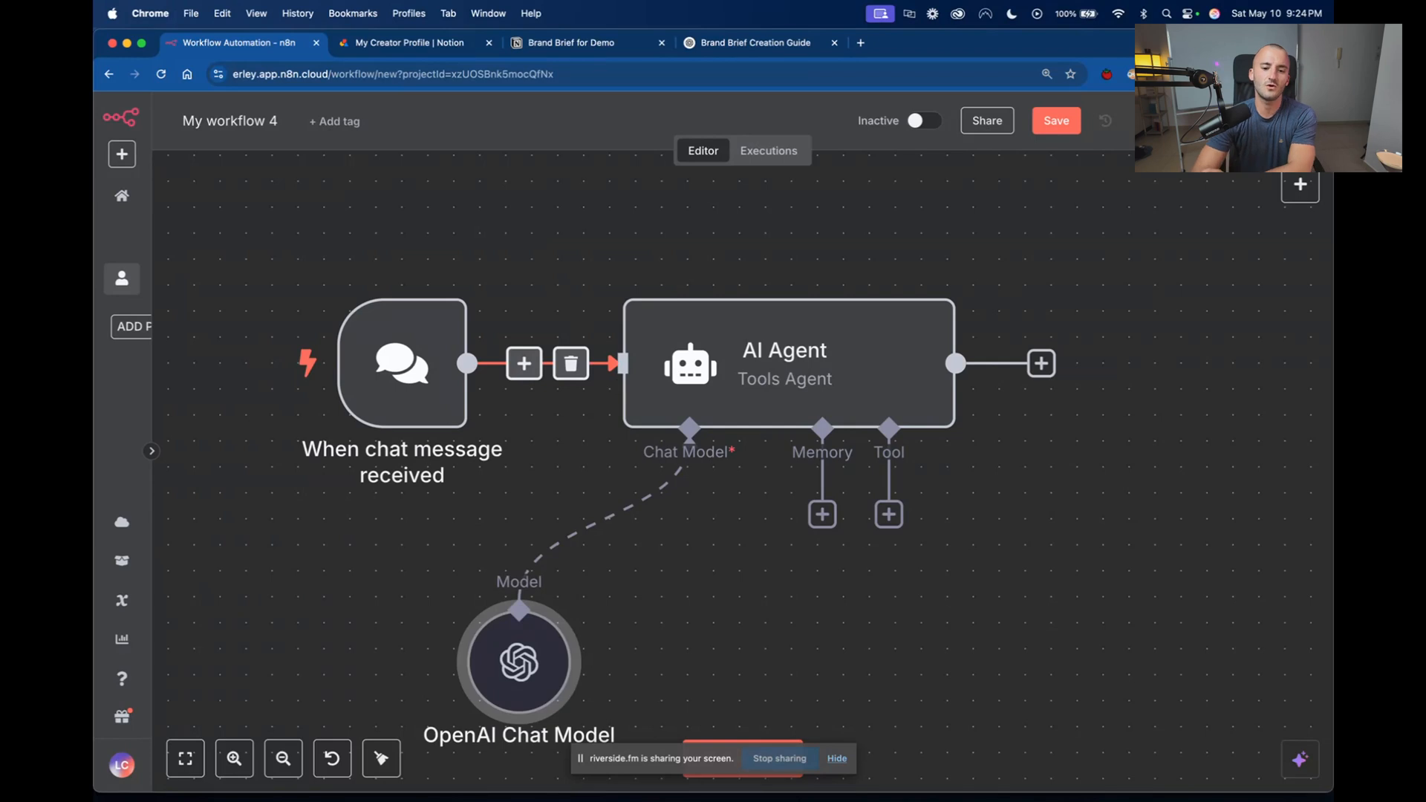
Open the bookmarked OpenAI API billing overview in a new browser tab, highlight the platform.openai.com address, and close the page again.
left_click(861, 43)
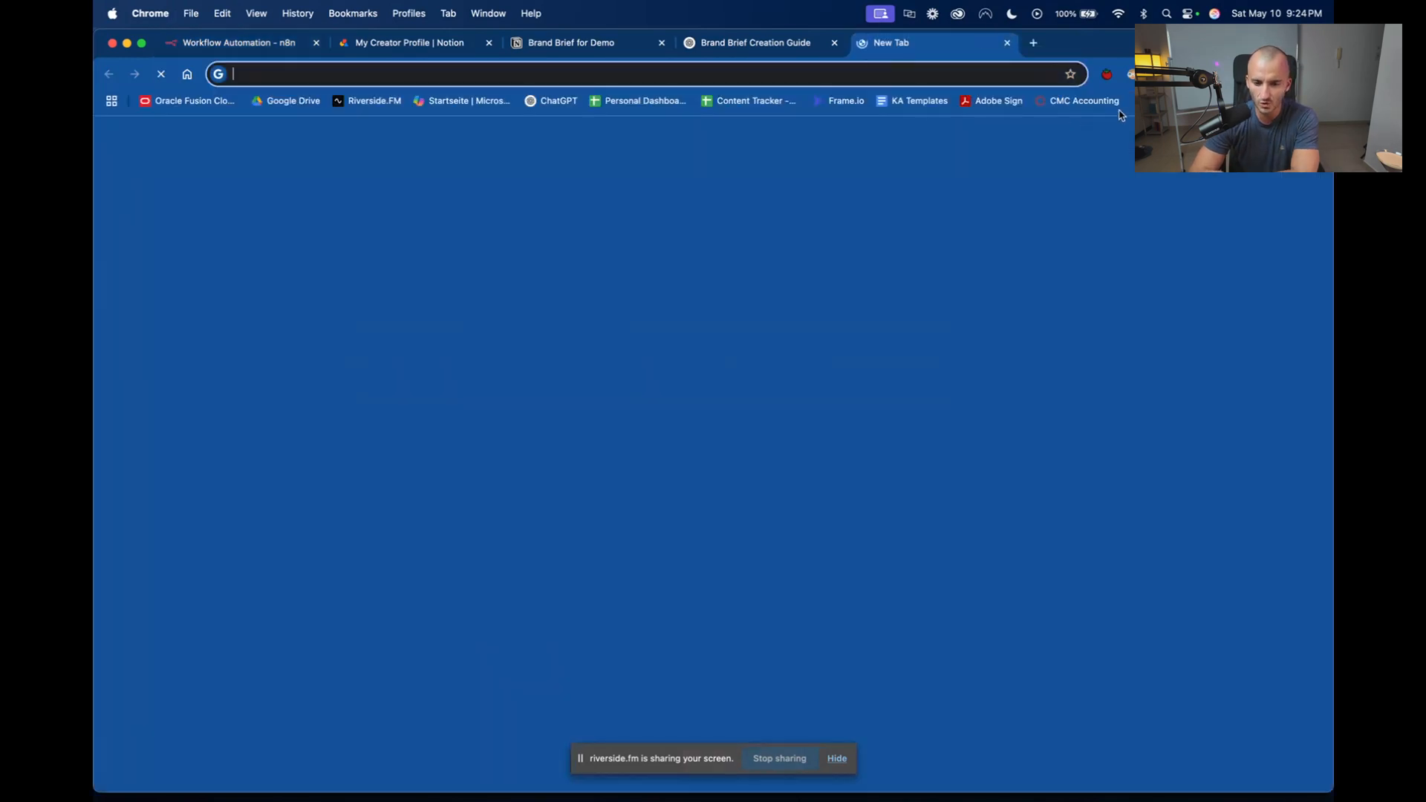
left_click(1218, 101)
scroll(1141, 350, "down", 15)
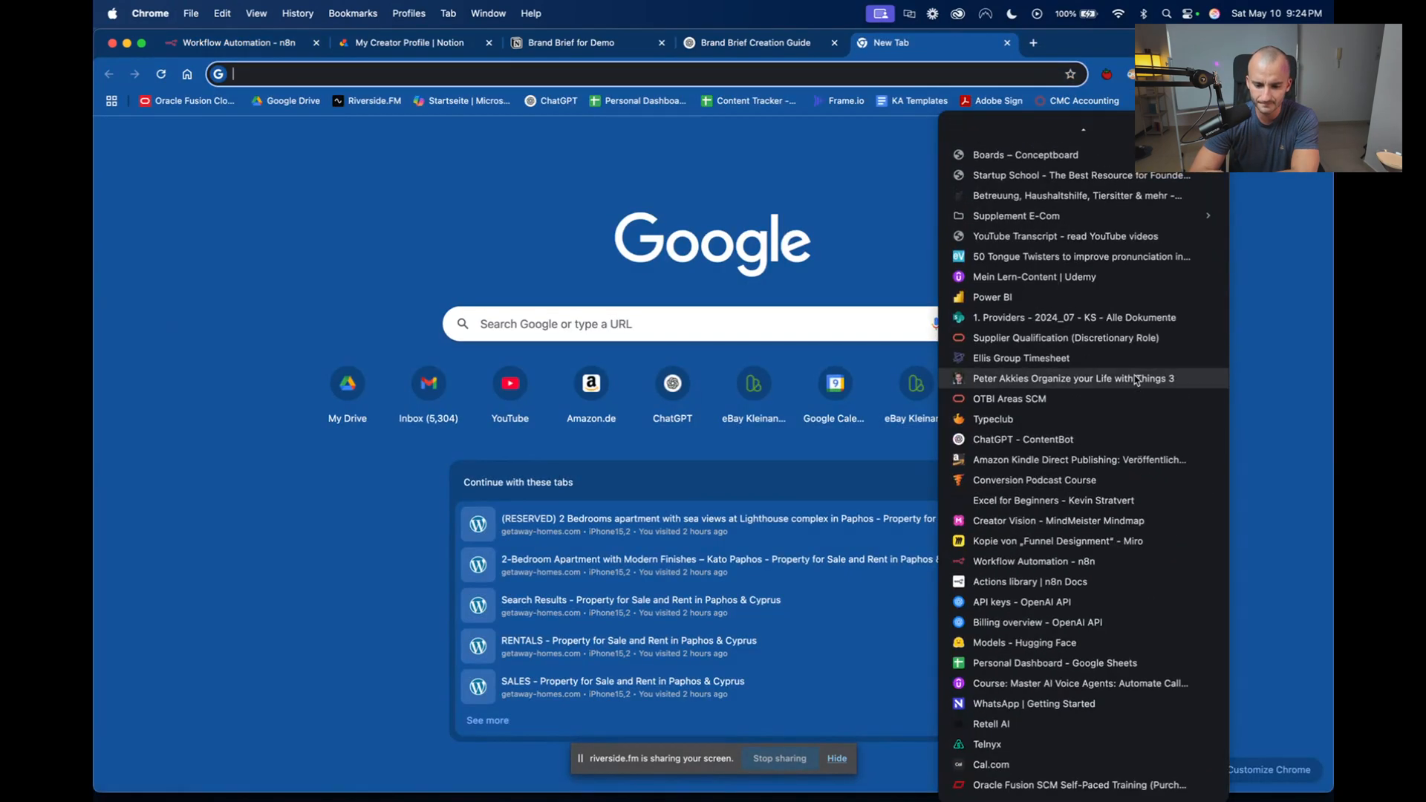
left_click(1057, 622)
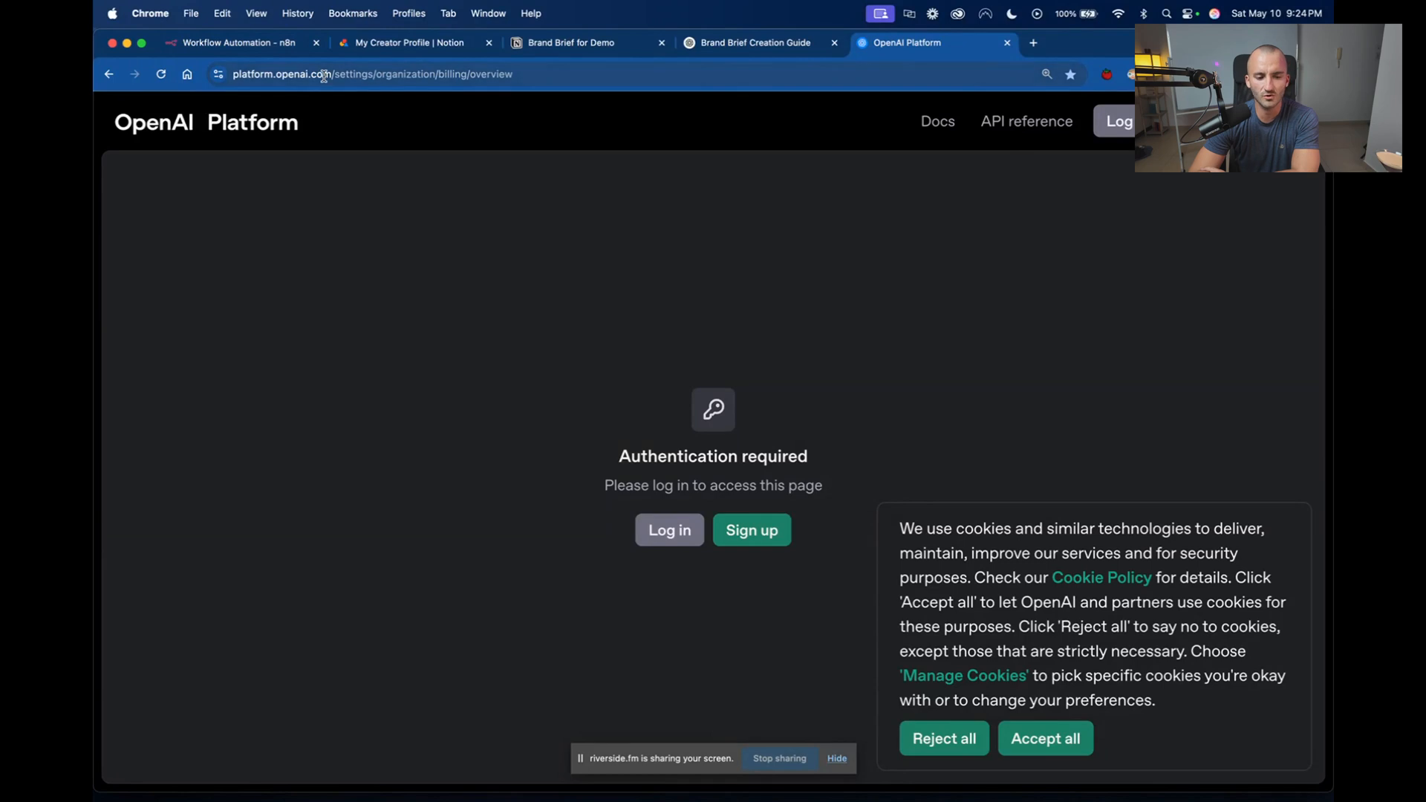
left_click_drag(332, 74, 222, 73)
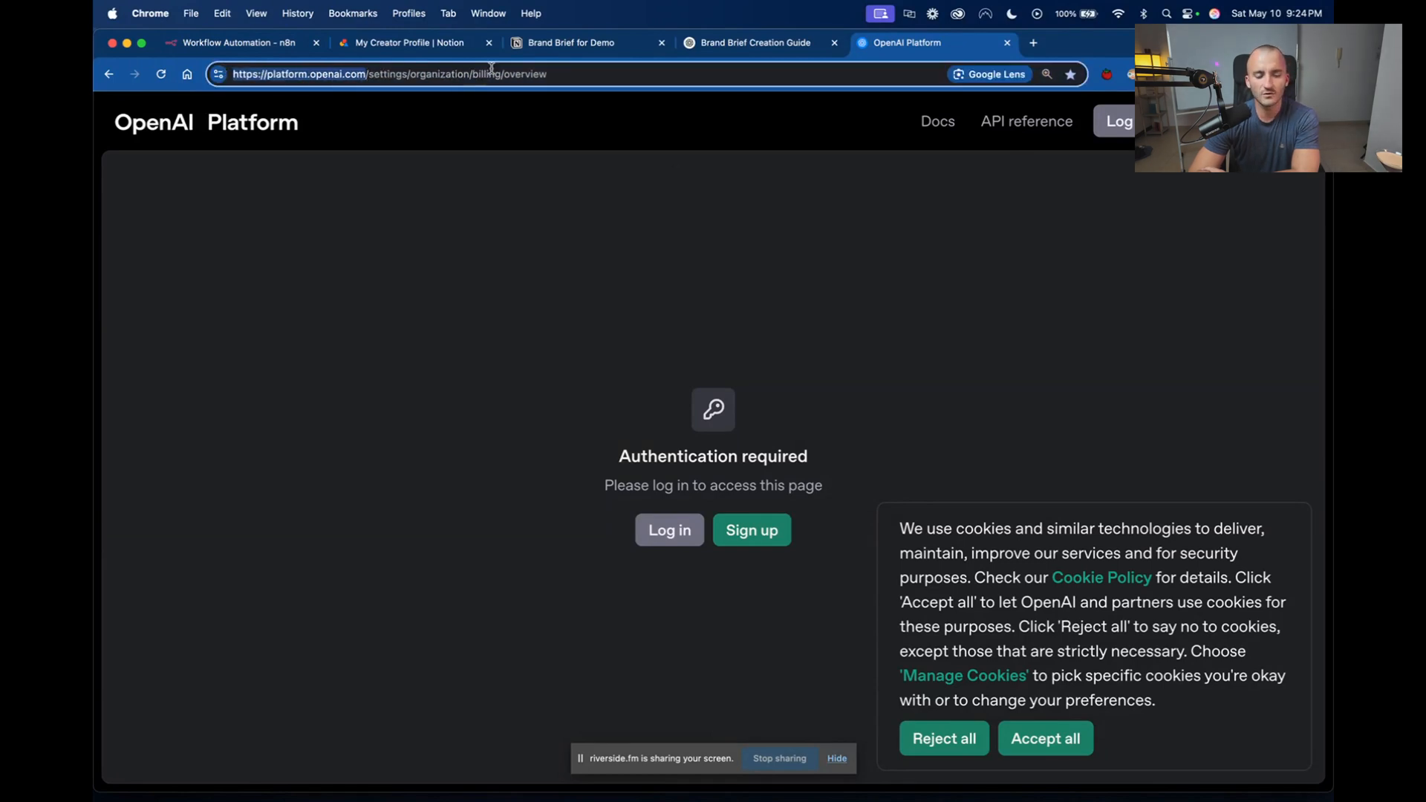
left_click(1008, 45)
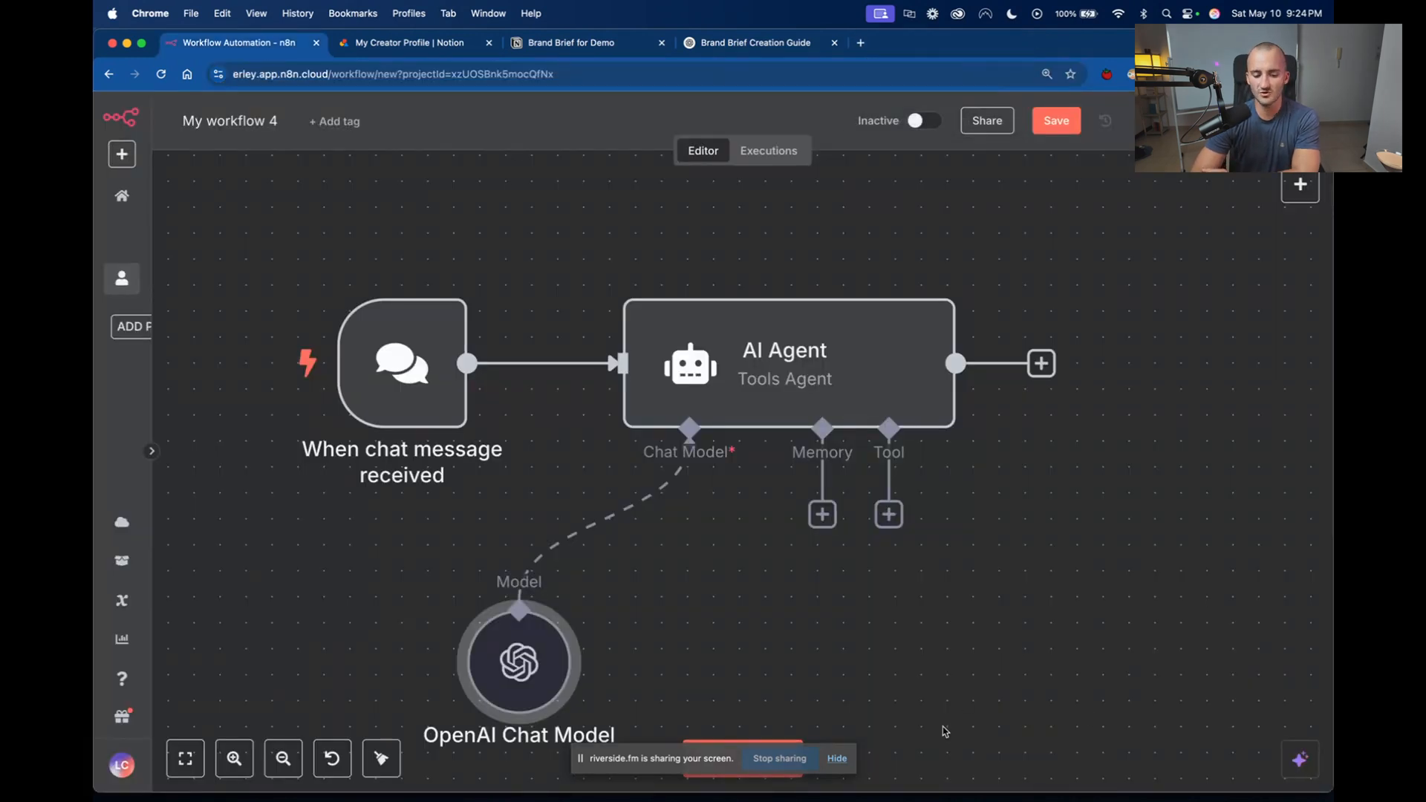
Start a new OpenAI credential from the OpenAI Chat Model node's parameters and fill in its API key field.
scroll(945, 731, "down", 1)
scroll(944, 732, "down", 3)
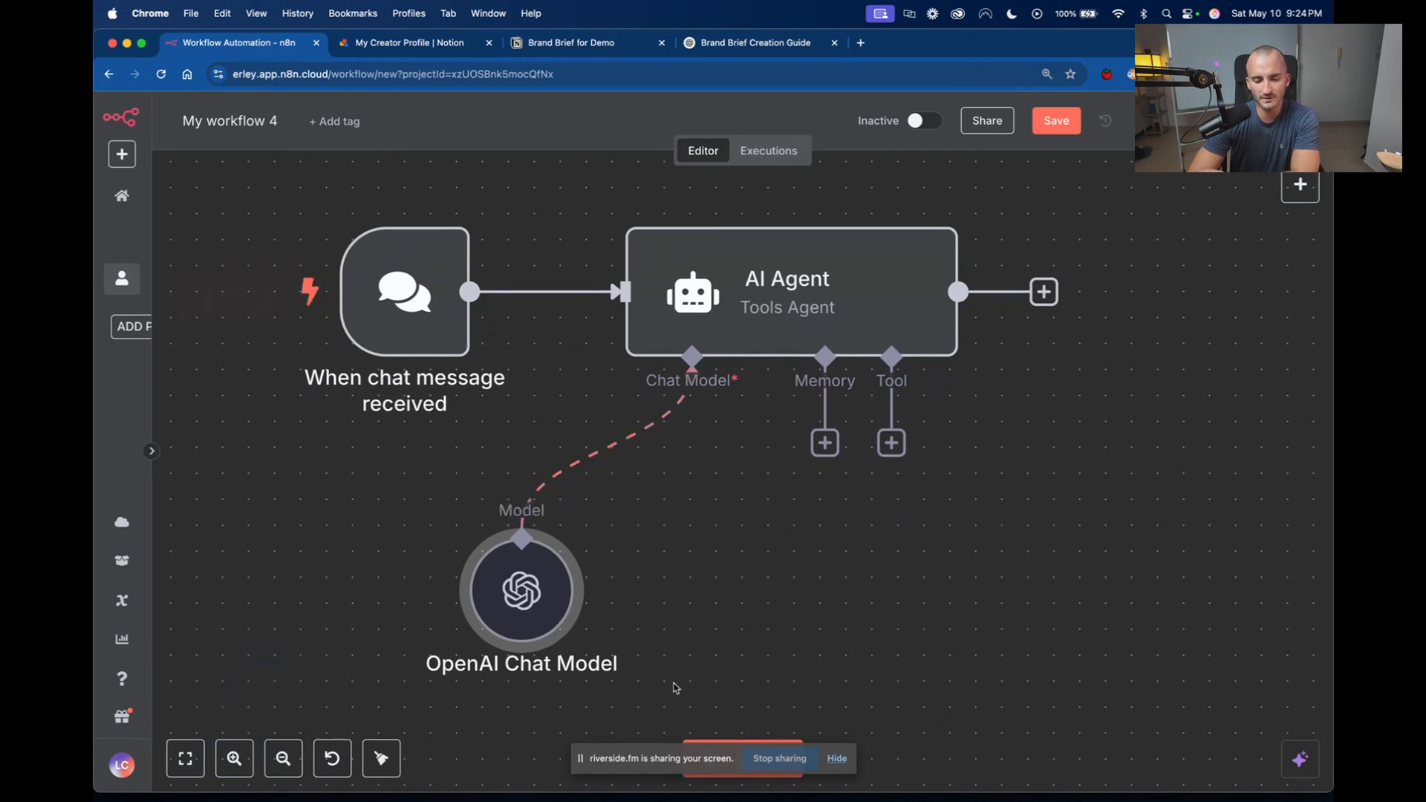
double_click(531, 603)
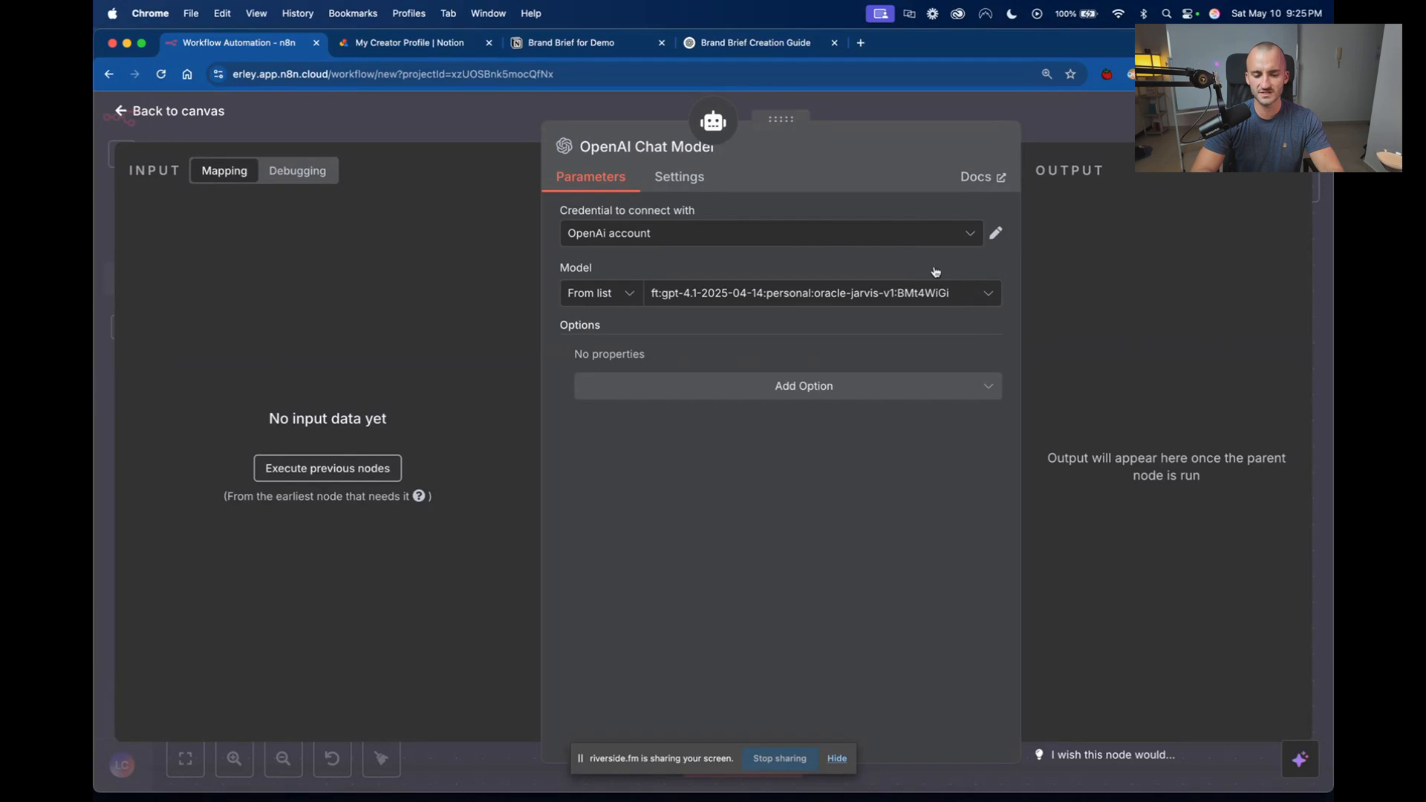
left_click(666, 235)
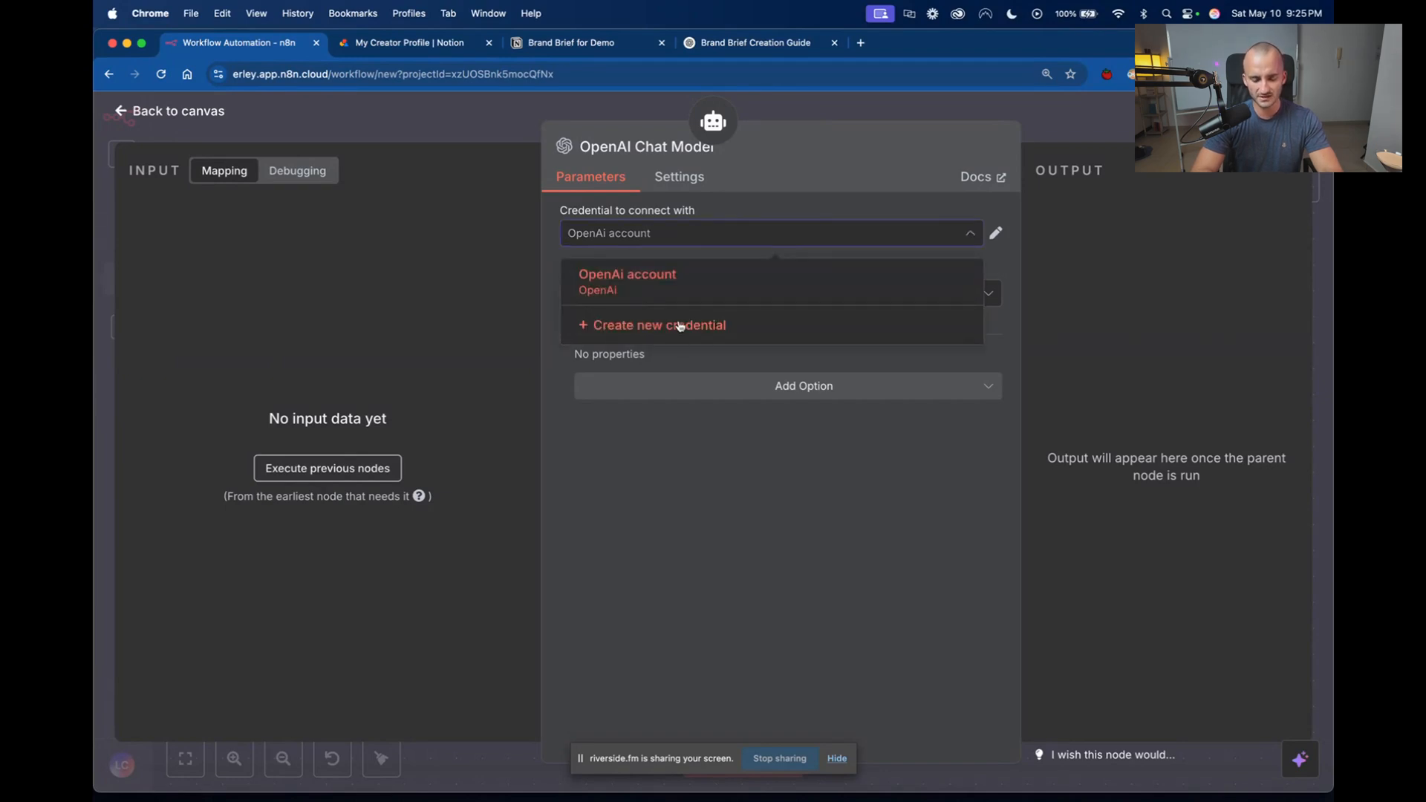
left_click(678, 326)
key("super+v")
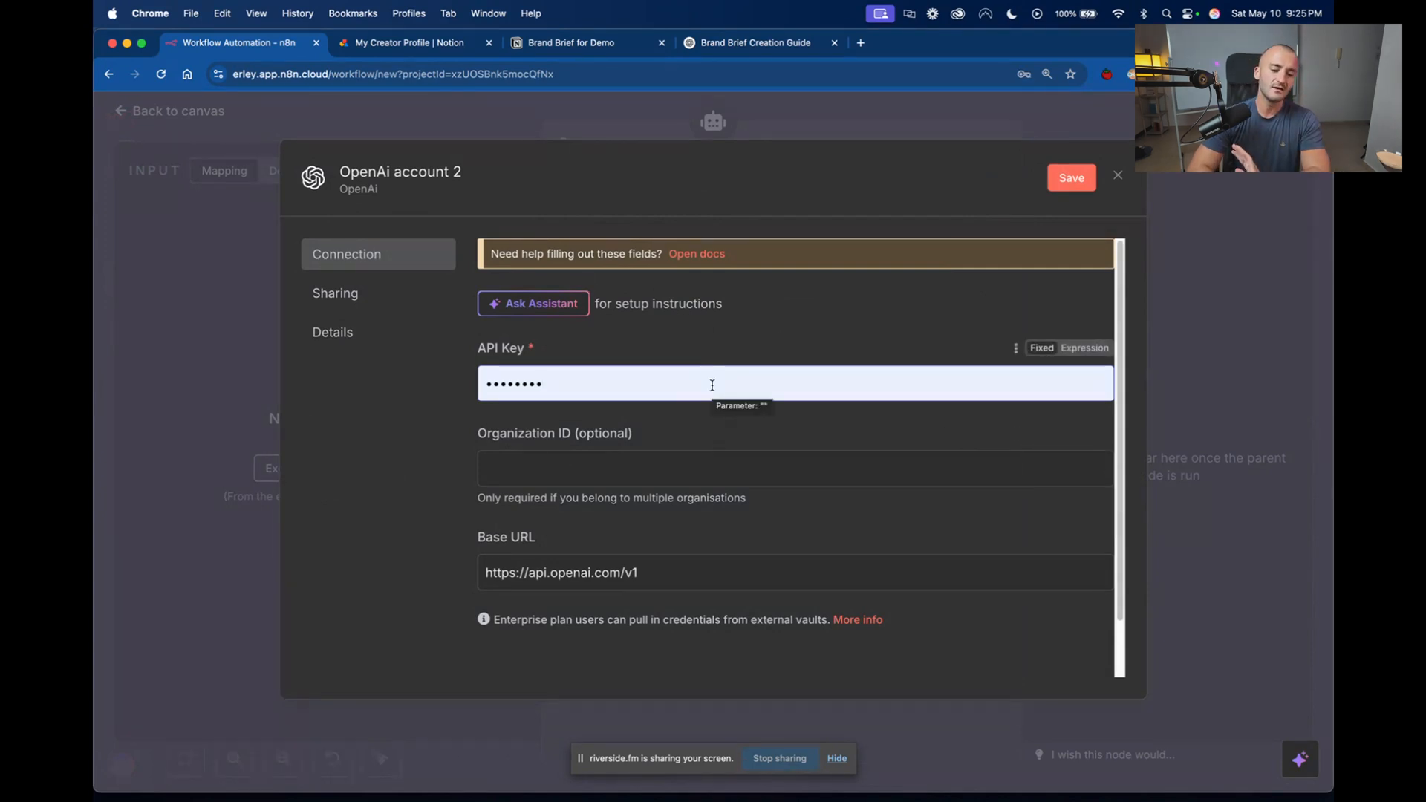
Open the n8n documentation on OpenAI credentials and examine the instructions for generating an API key under Using API key.
left_click(701, 254)
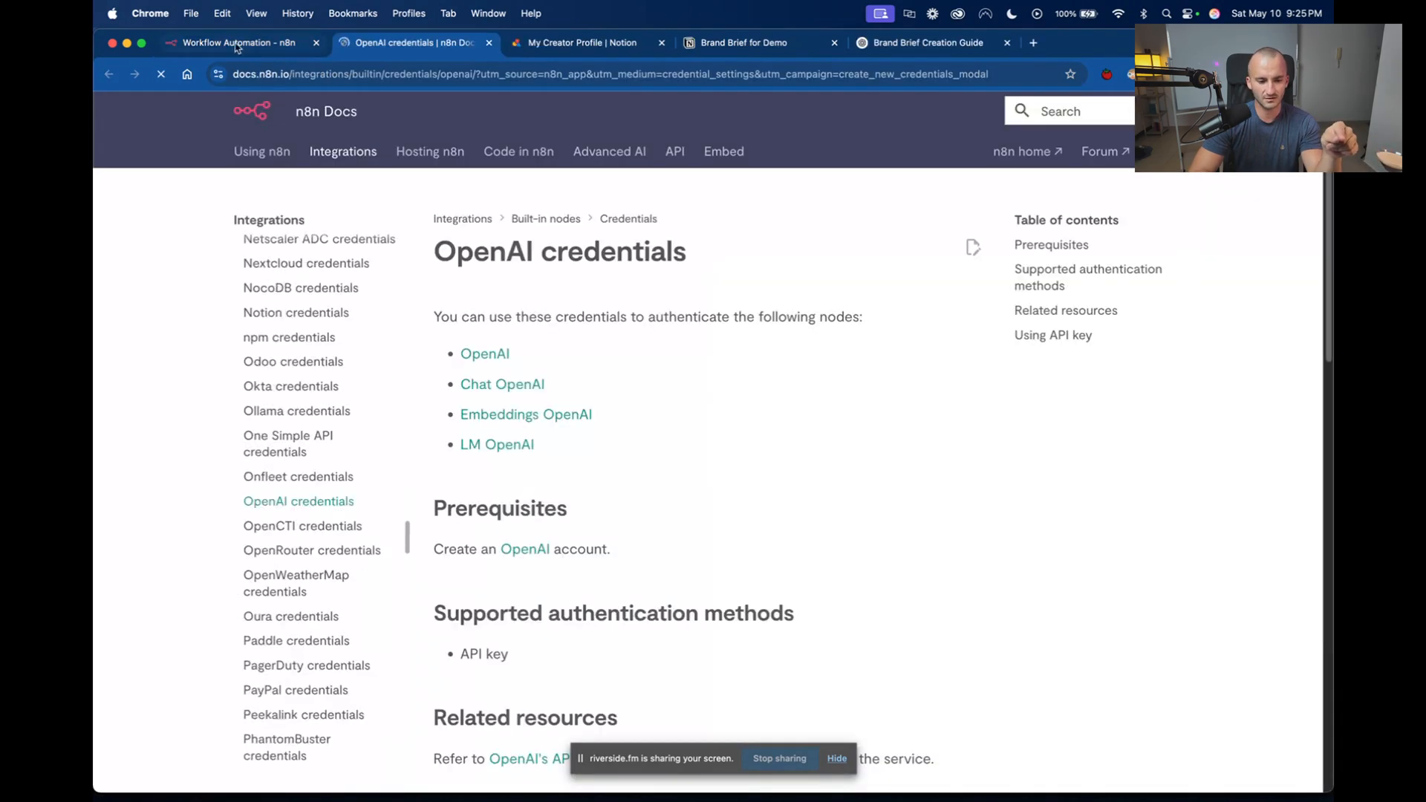
left_click(236, 44)
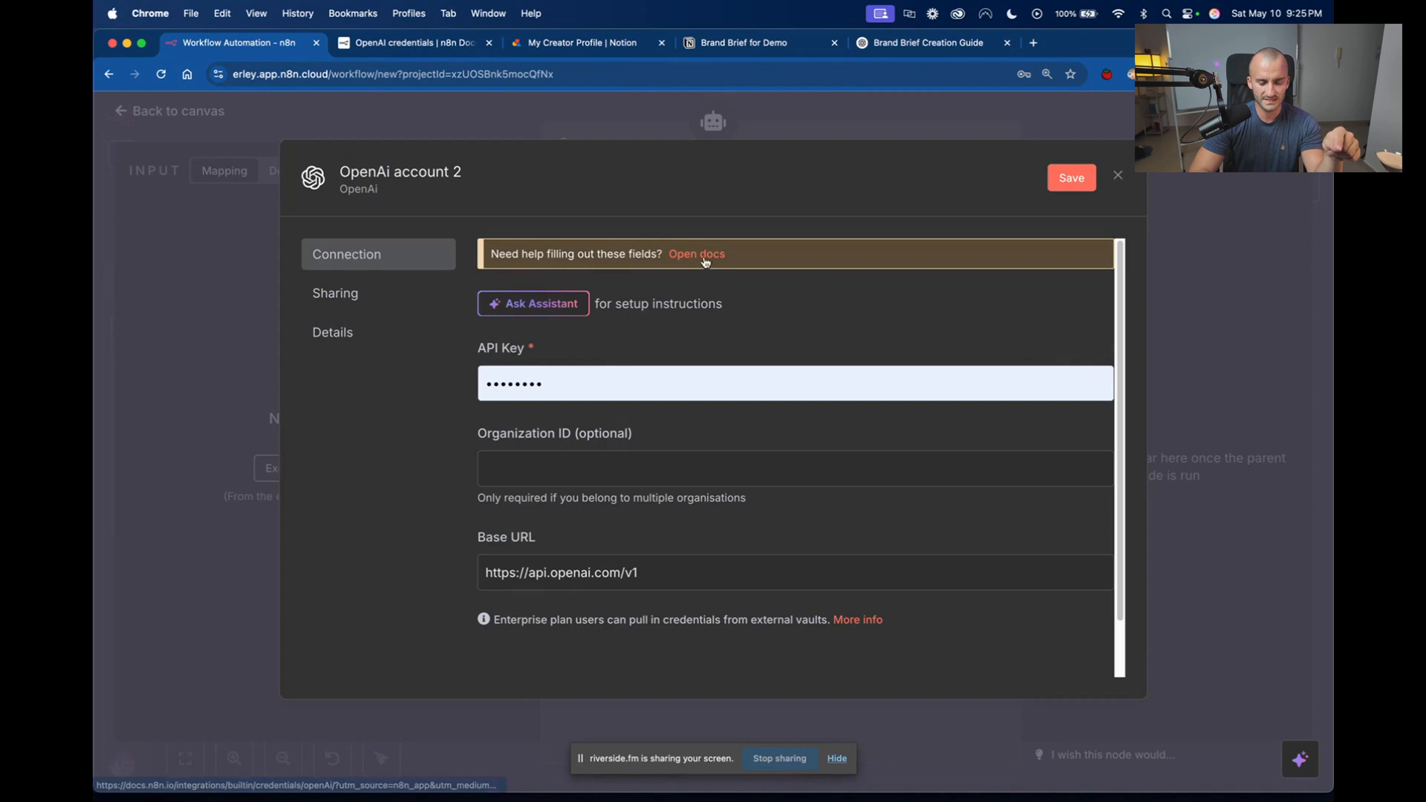
left_click(413, 44)
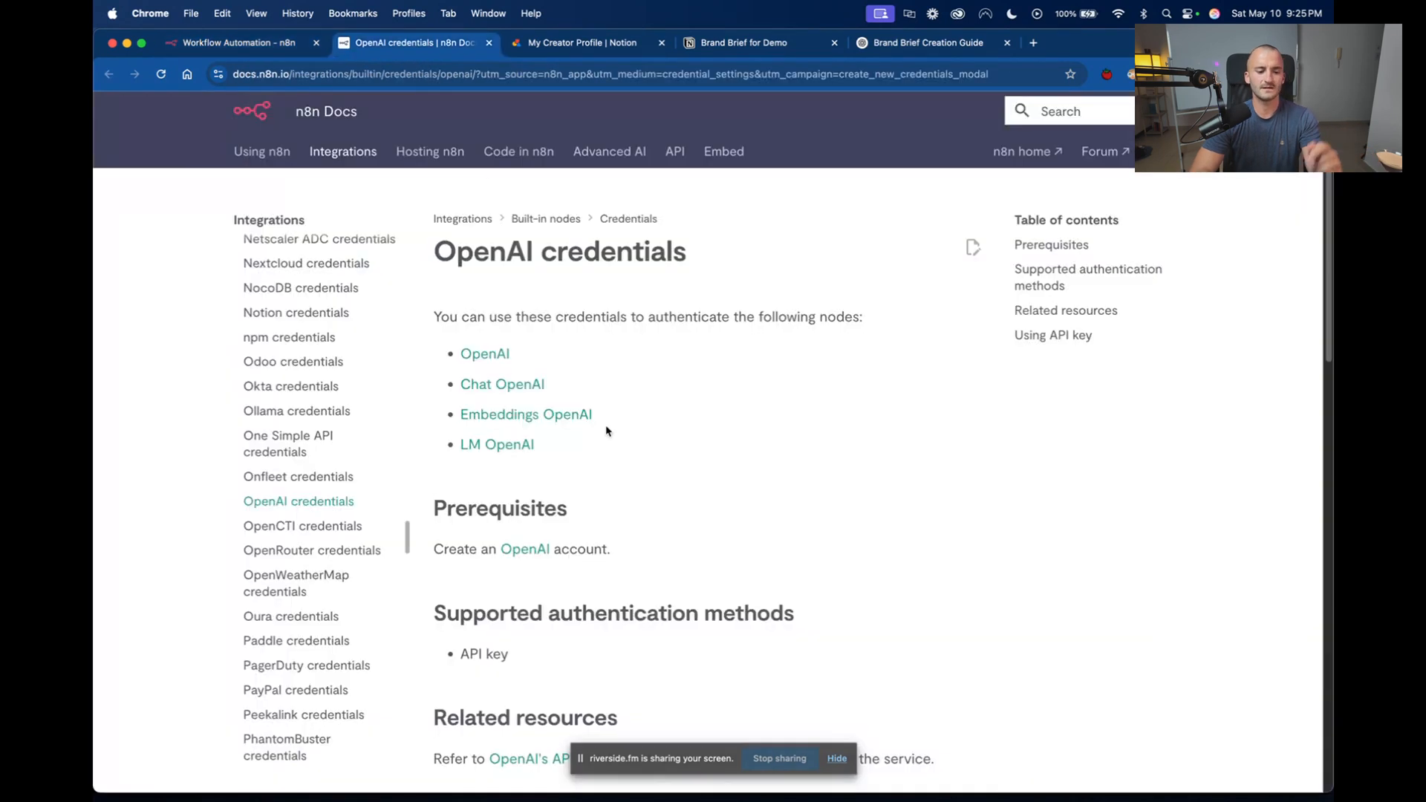
scroll(606, 430, "down", 10)
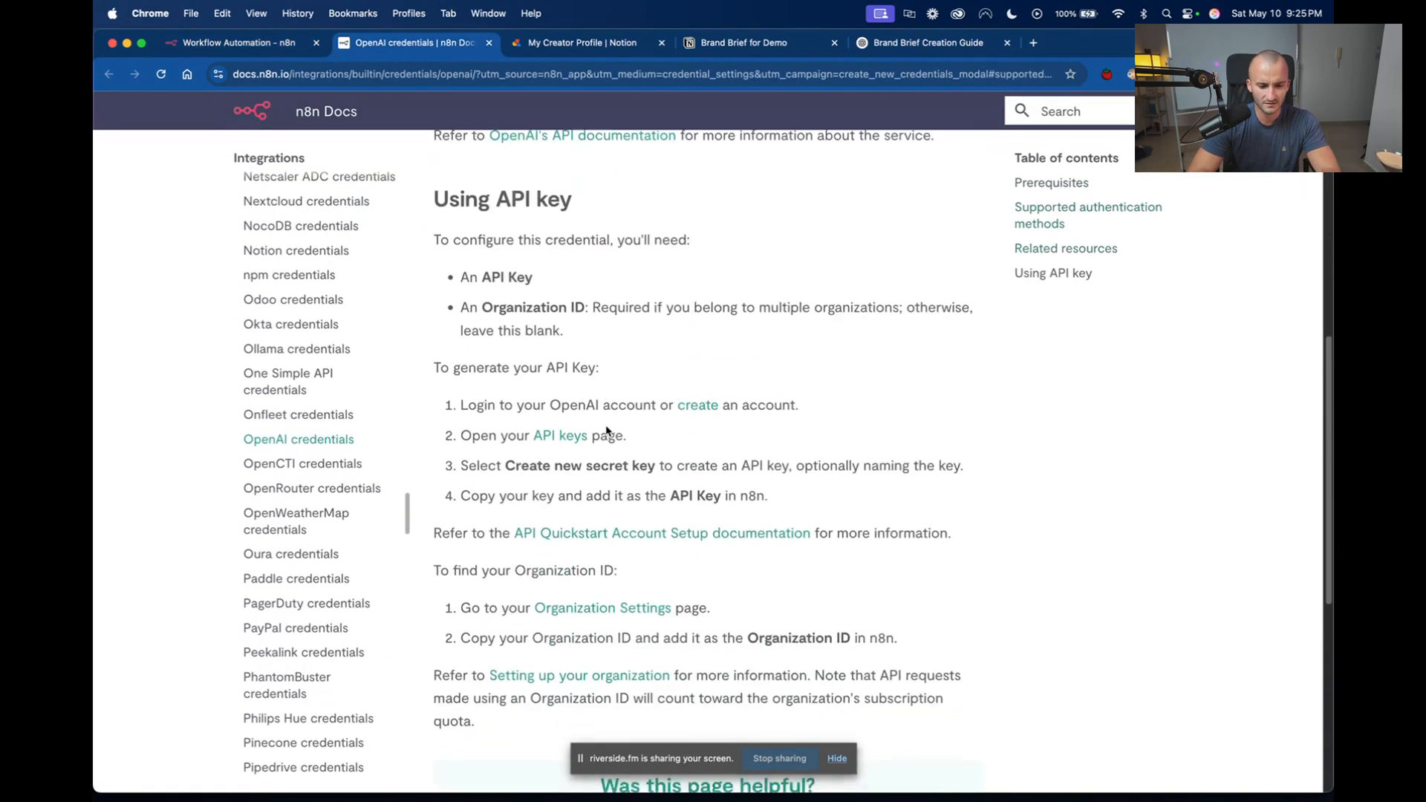
scroll(606, 431, "down", 5)
scroll(606, 427, "up", 3)
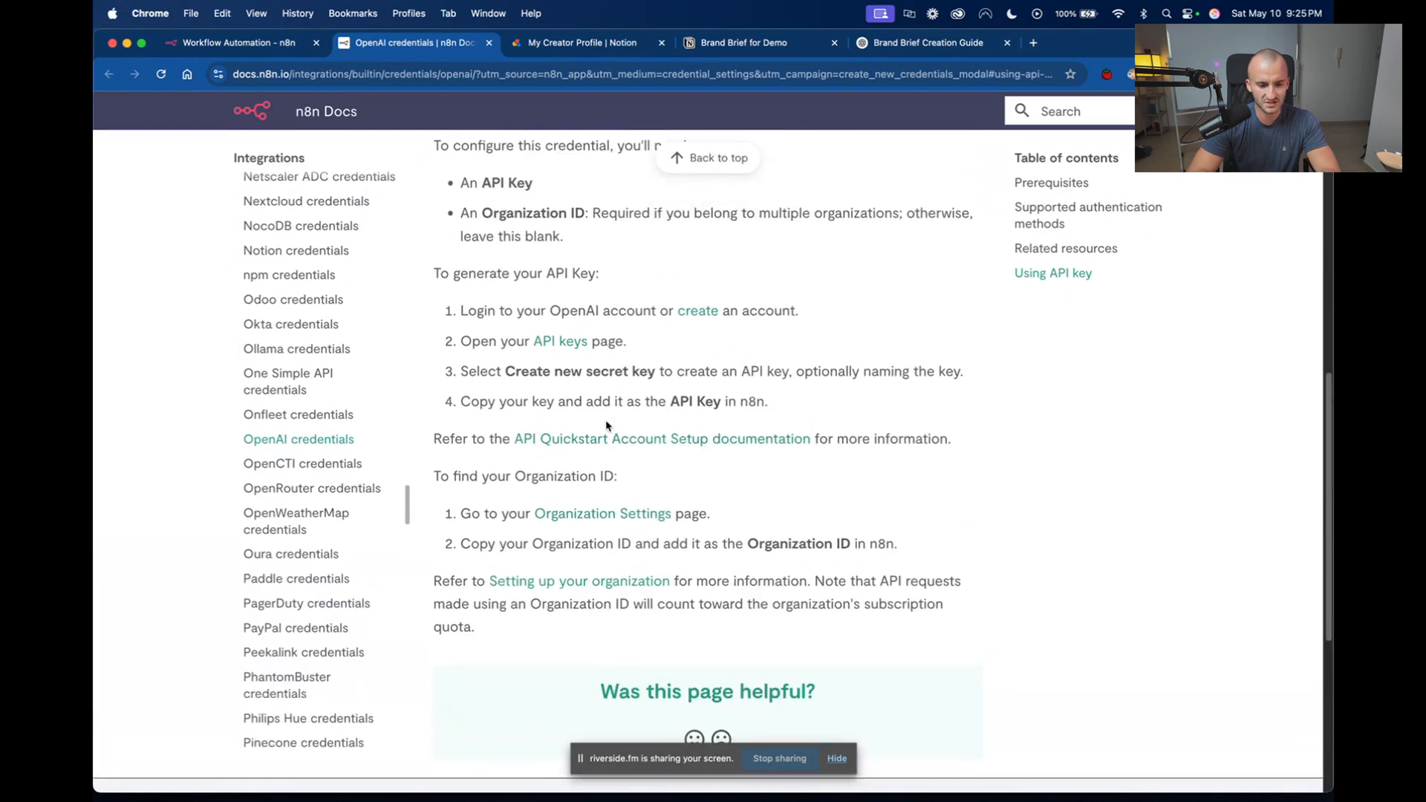
scroll(606, 426, "up", 2)
left_click_drag(446, 294, 656, 486)
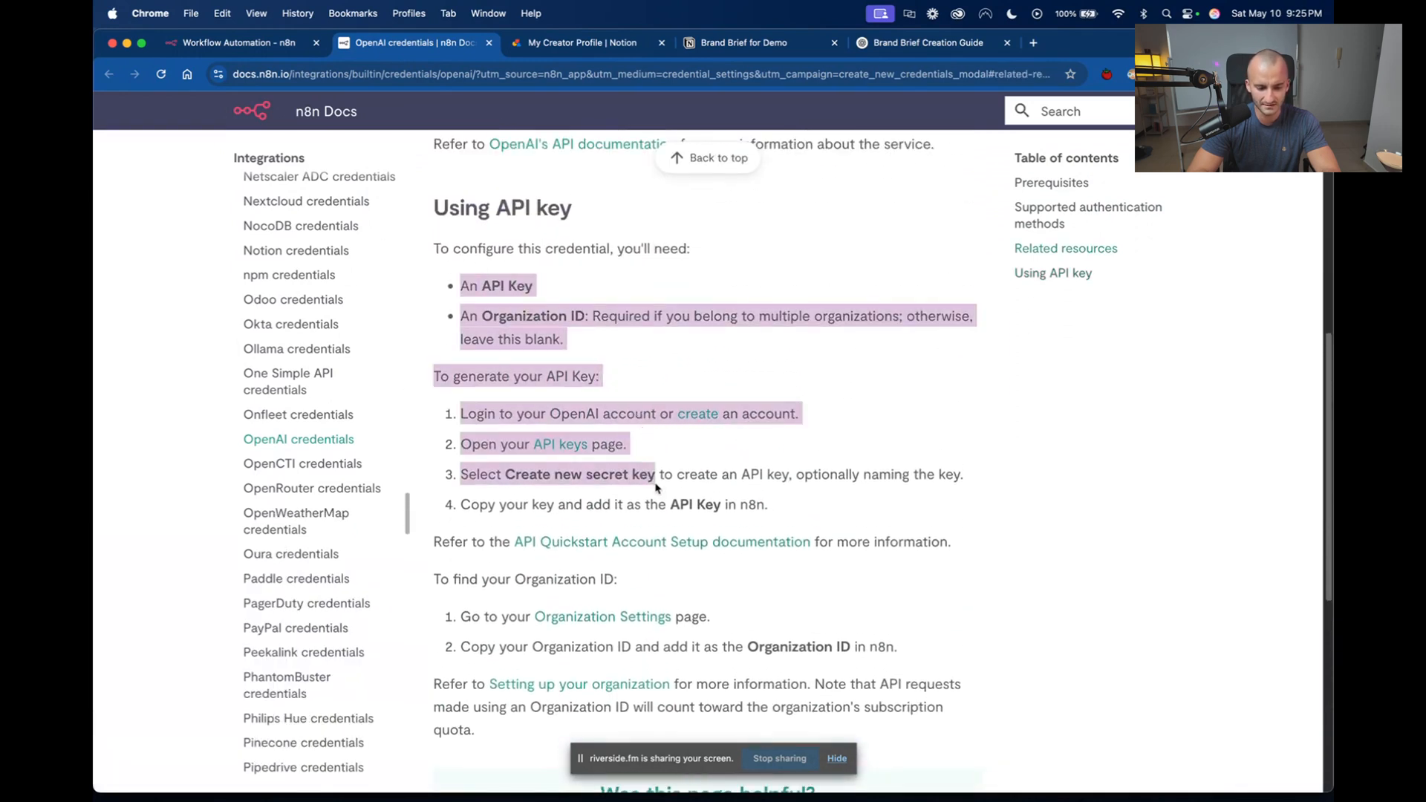
left_click(680, 475)
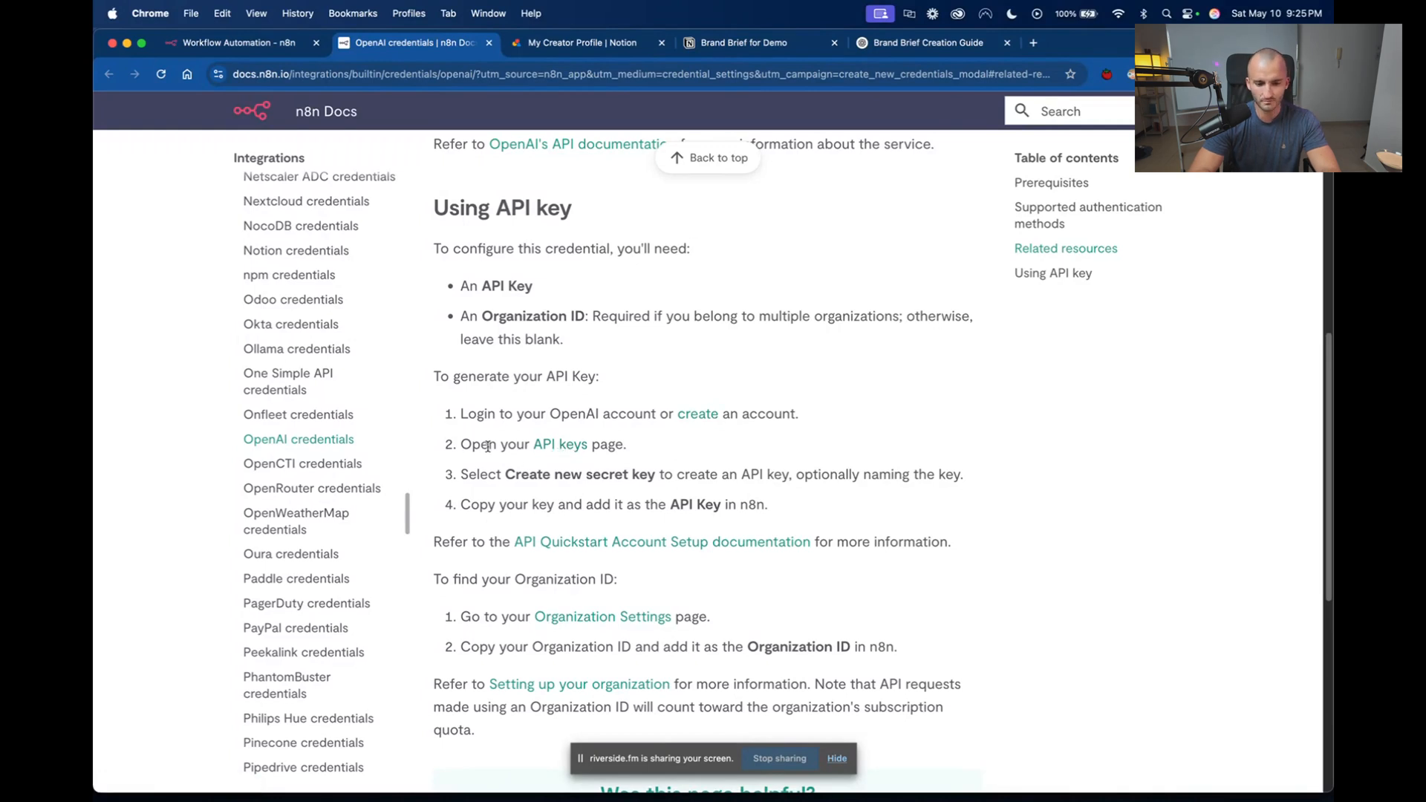
View OpenAI's API keys page through the documentation link, and close both the documentation and the OpenAI page.
left_click(563, 451)
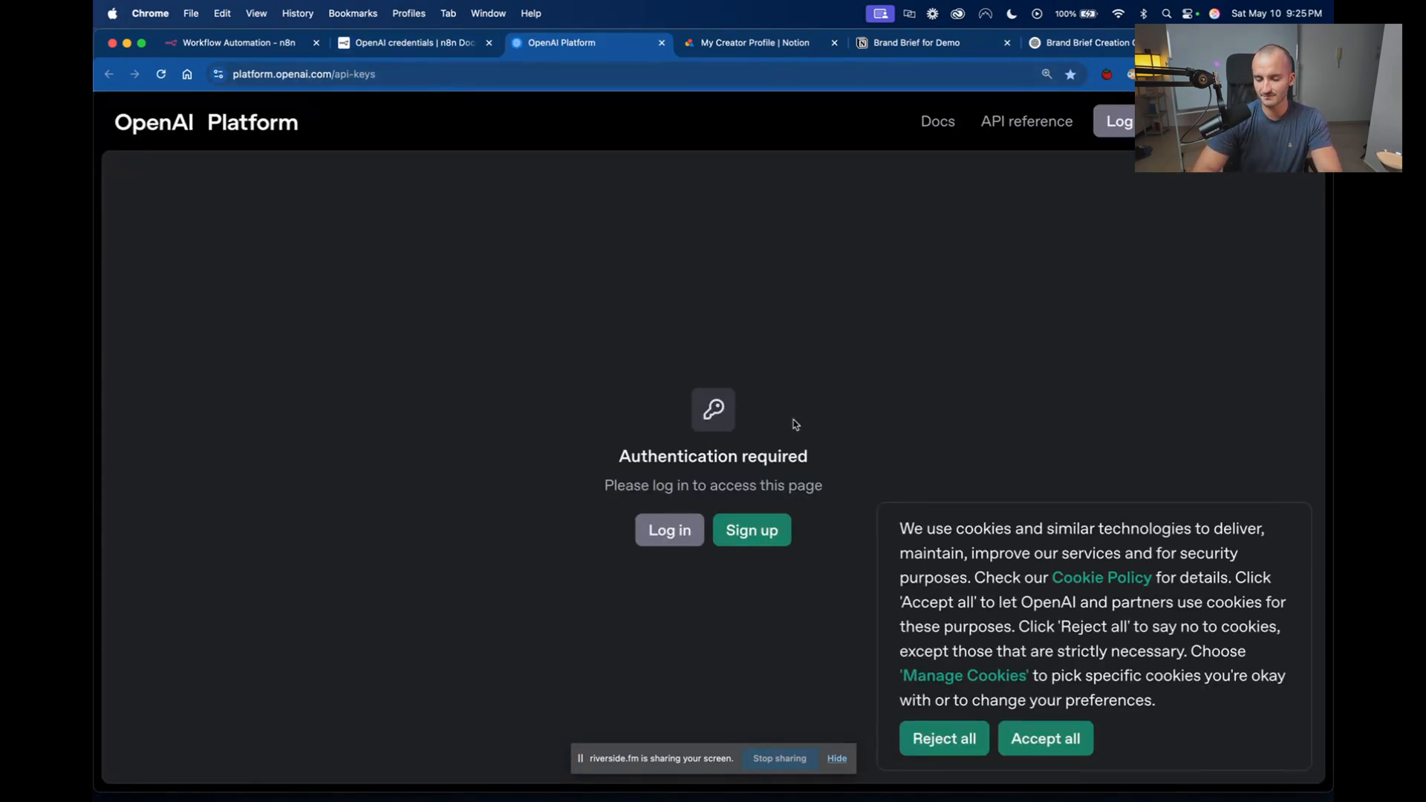
left_click(391, 72)
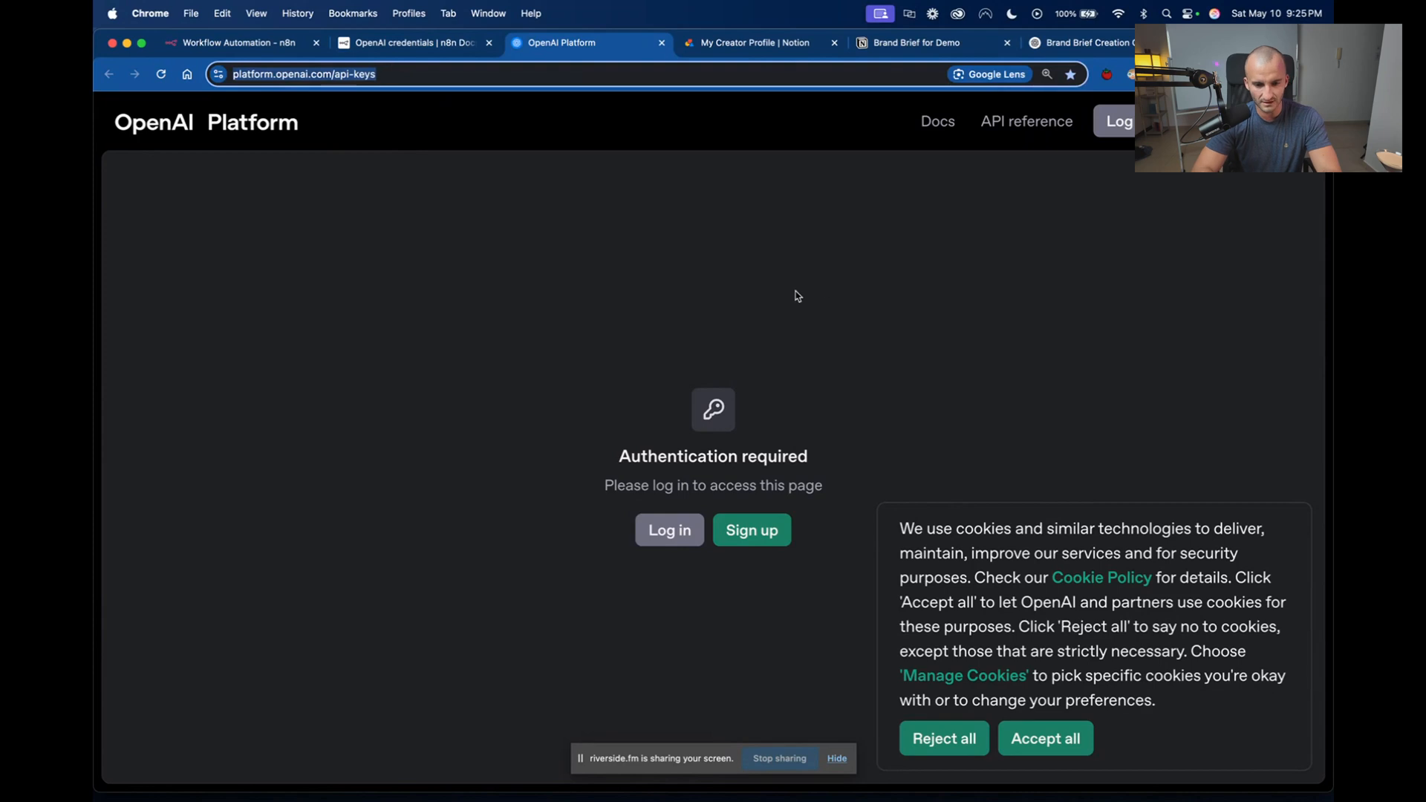
left_click(466, 45)
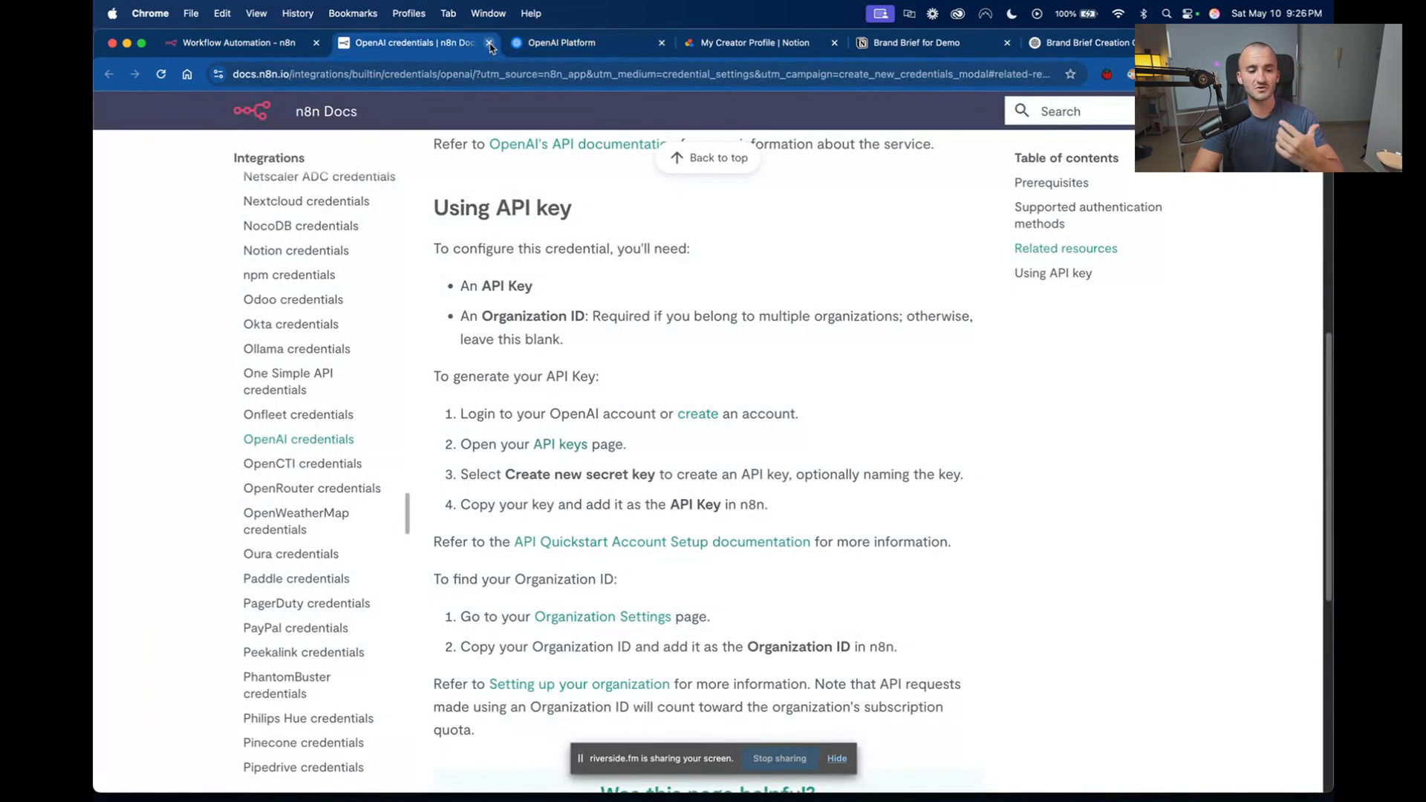
left_click(490, 43)
left_click(489, 43)
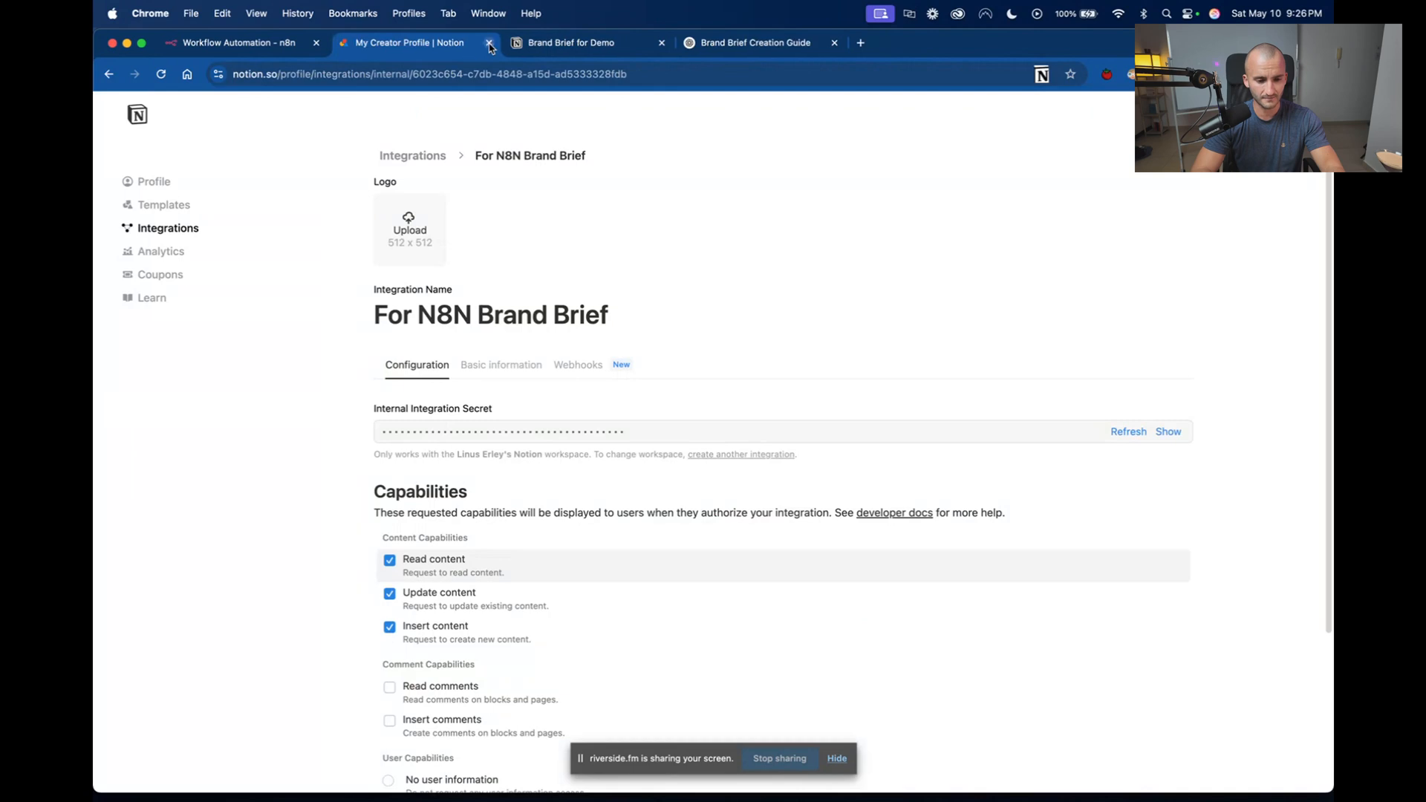
Return to the n8n workflow and discard the new OpenAI credential without saving it.
left_click(250, 48)
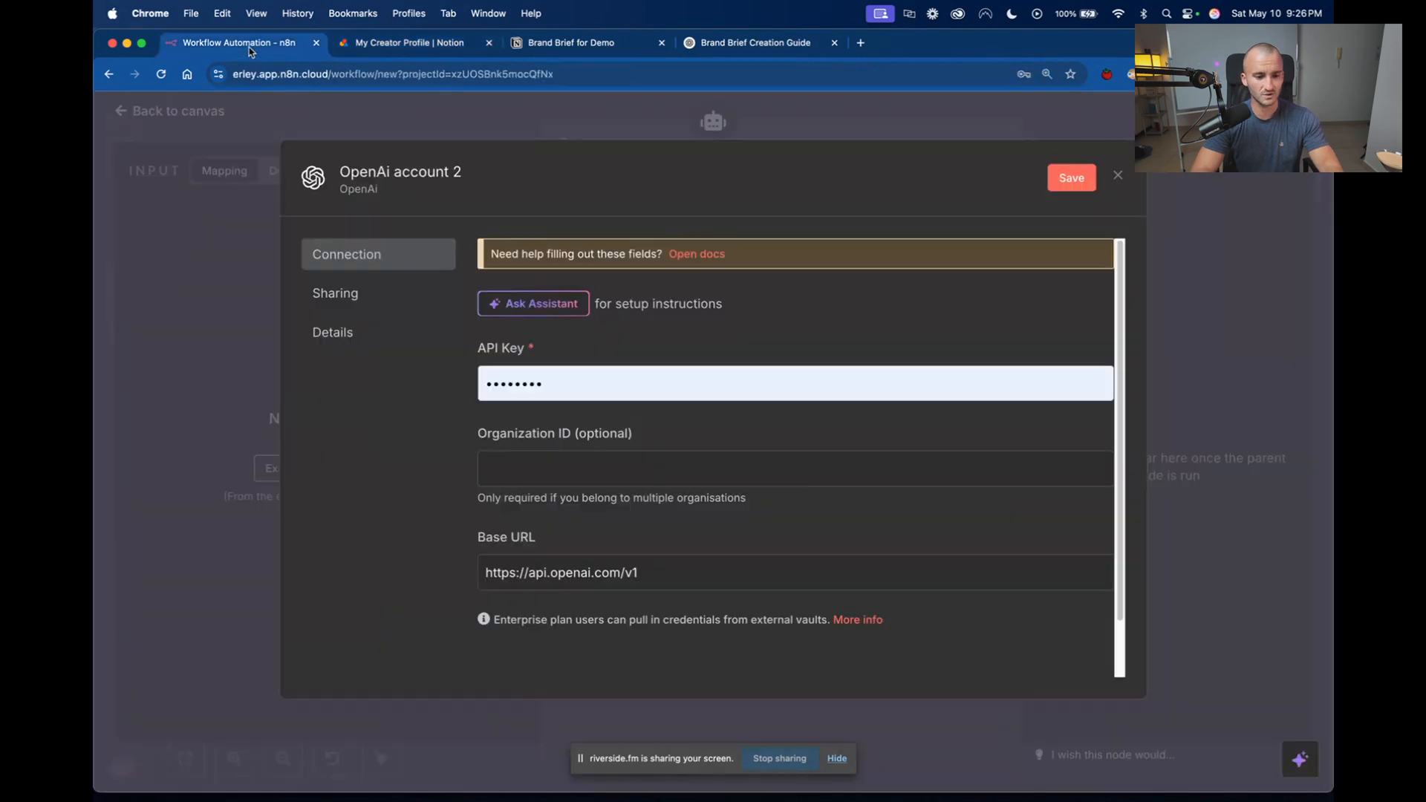
left_click(1119, 177)
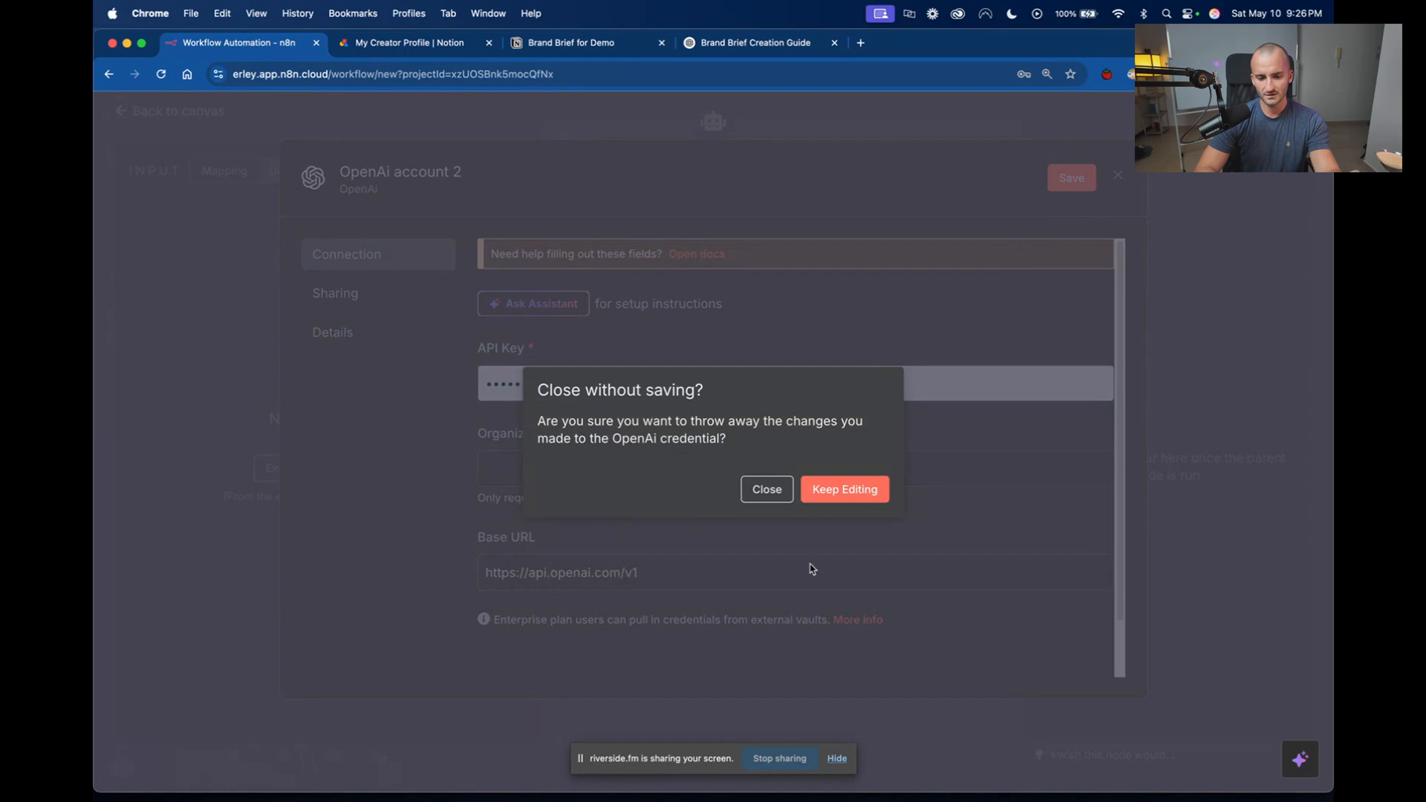
left_click(762, 493)
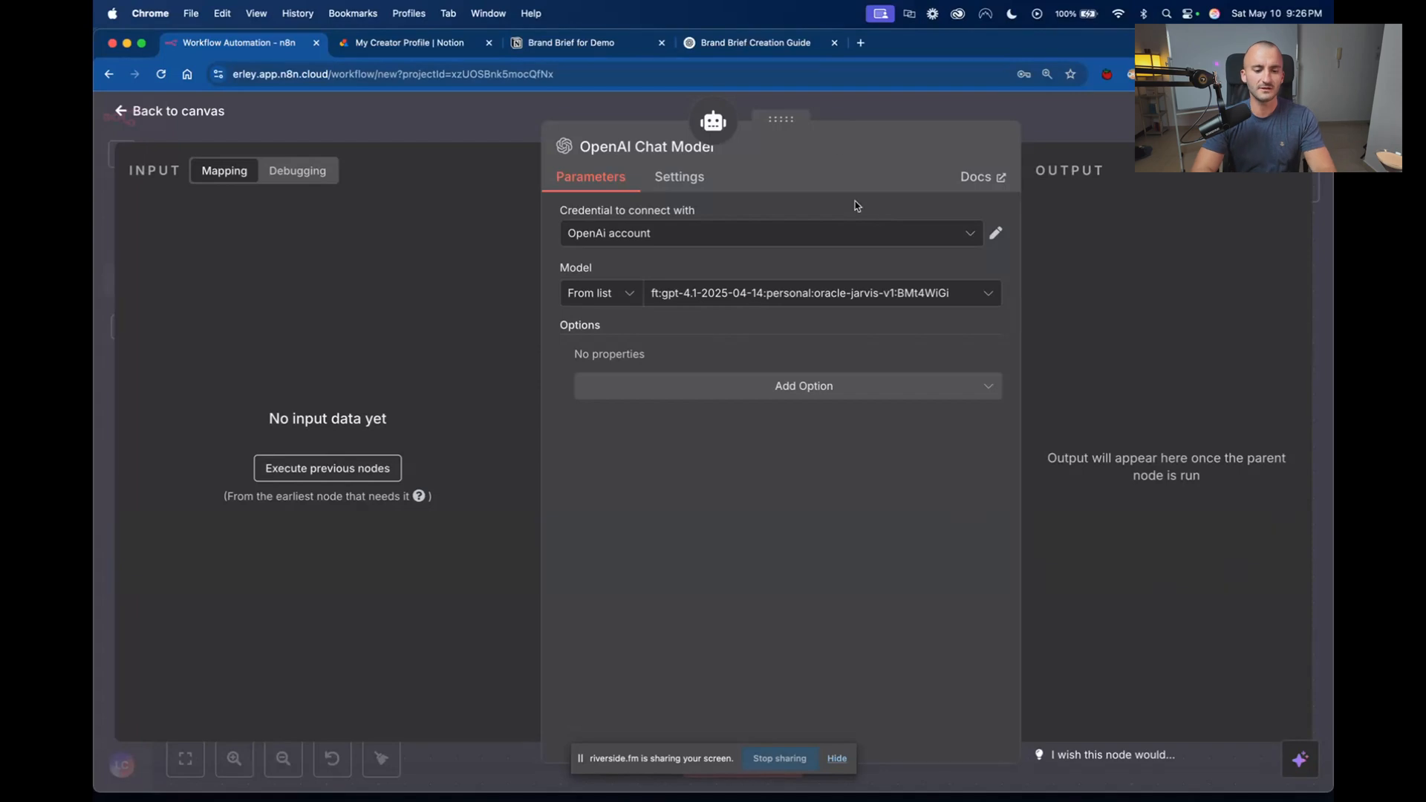
Close the OpenAI Chat Model parameters and attach a Simple Memory node to the AI Agent, placed level with the chat model.
left_click_drag(1021, 148, 945, 154)
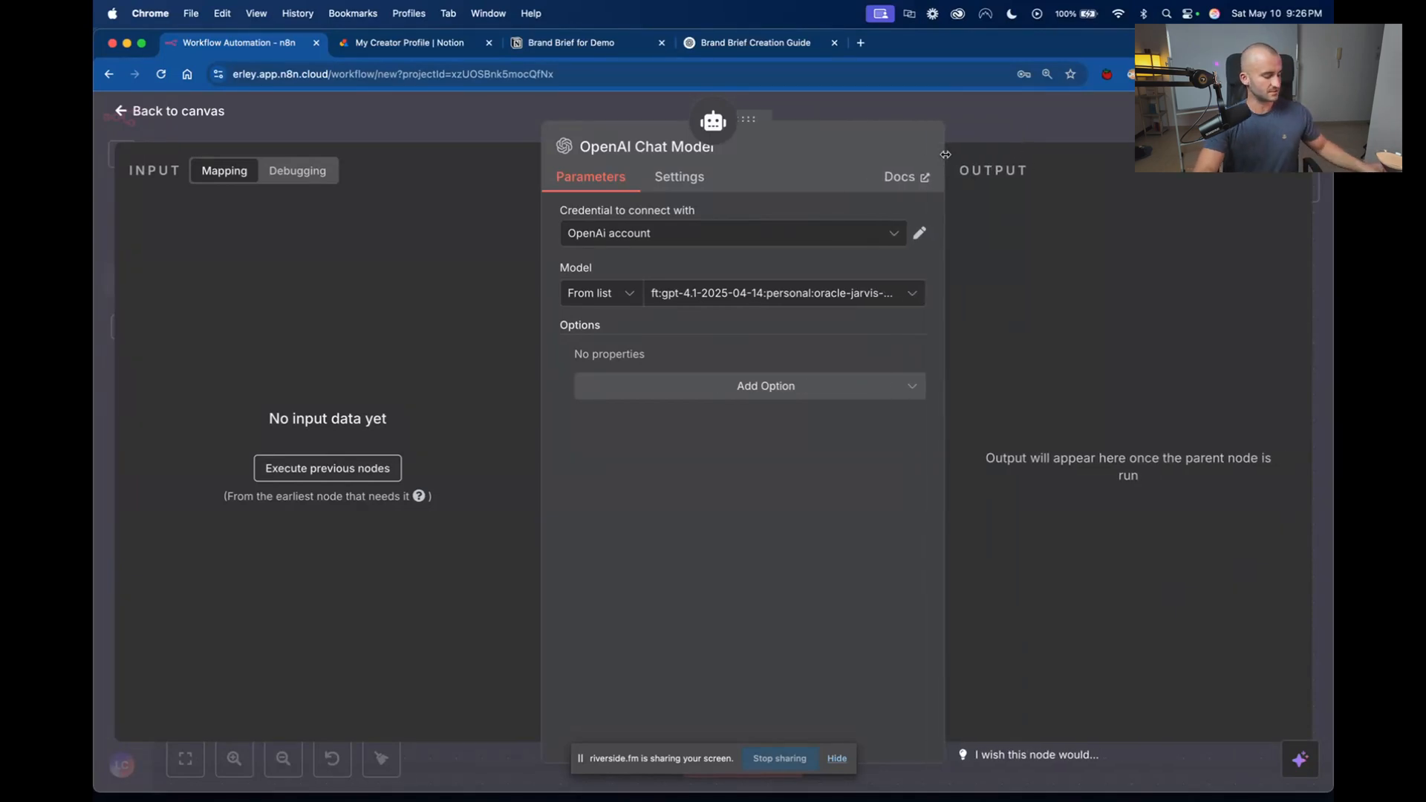
left_click(867, 111)
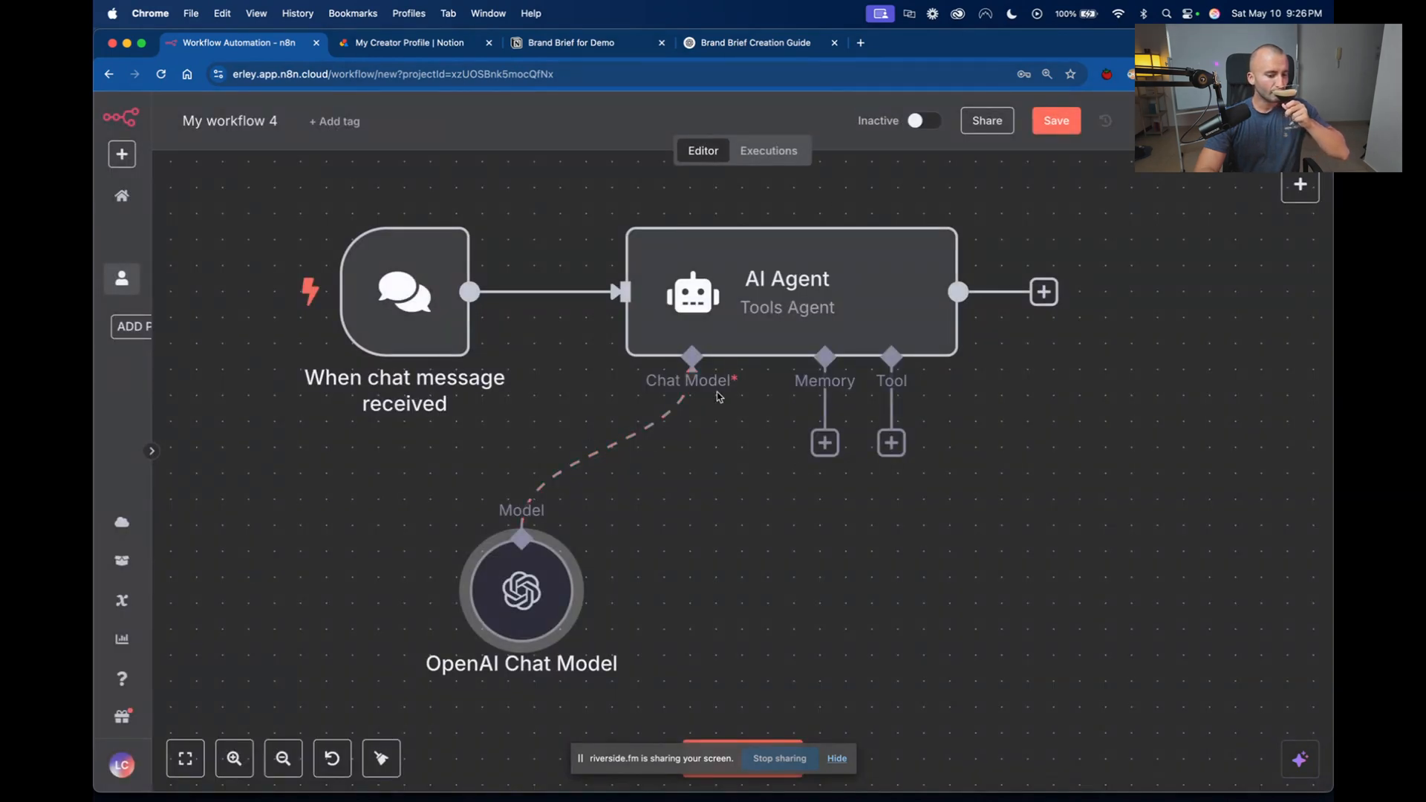
scroll(750, 518, "down", 3)
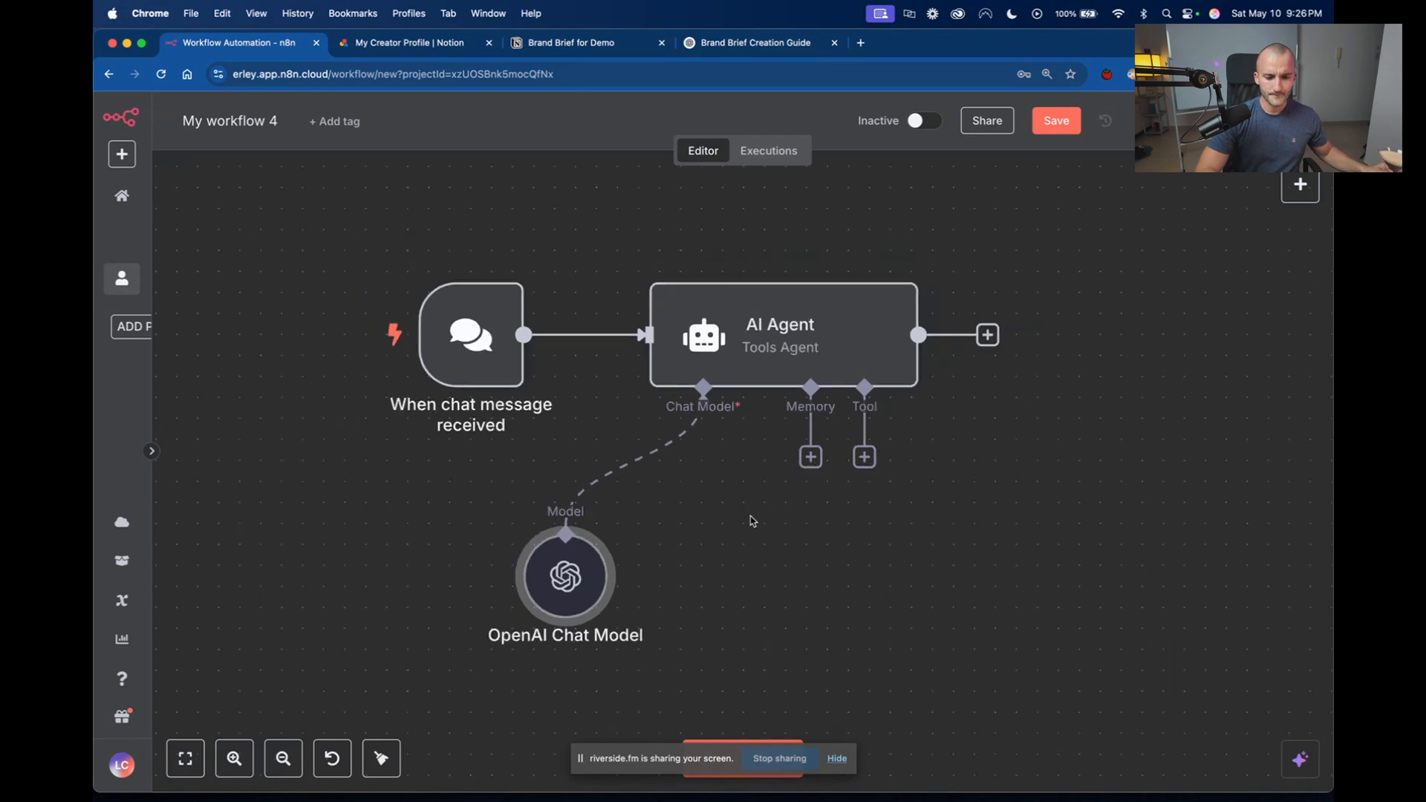
scroll(739, 547, "up", 1)
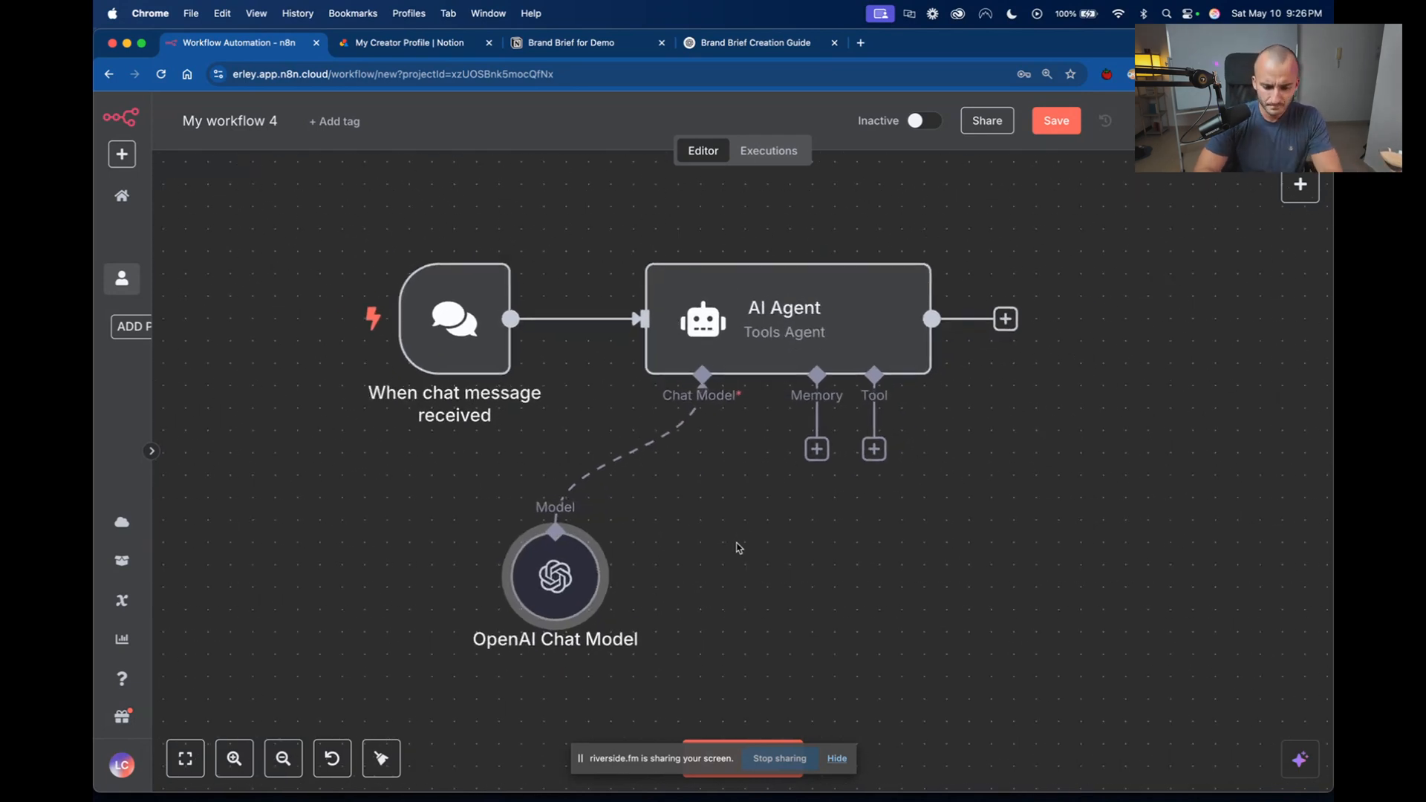
left_click(817, 449)
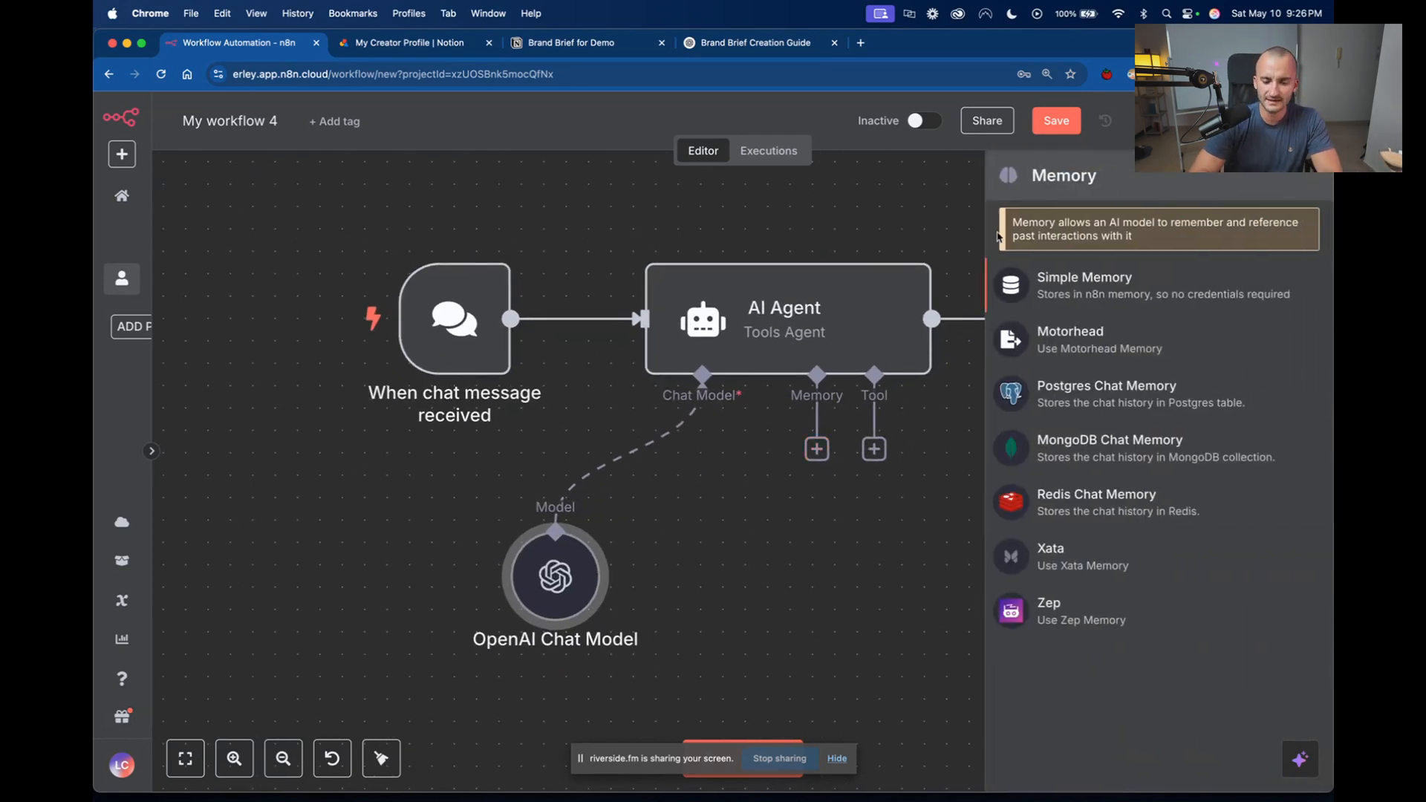
left_click(1156, 291)
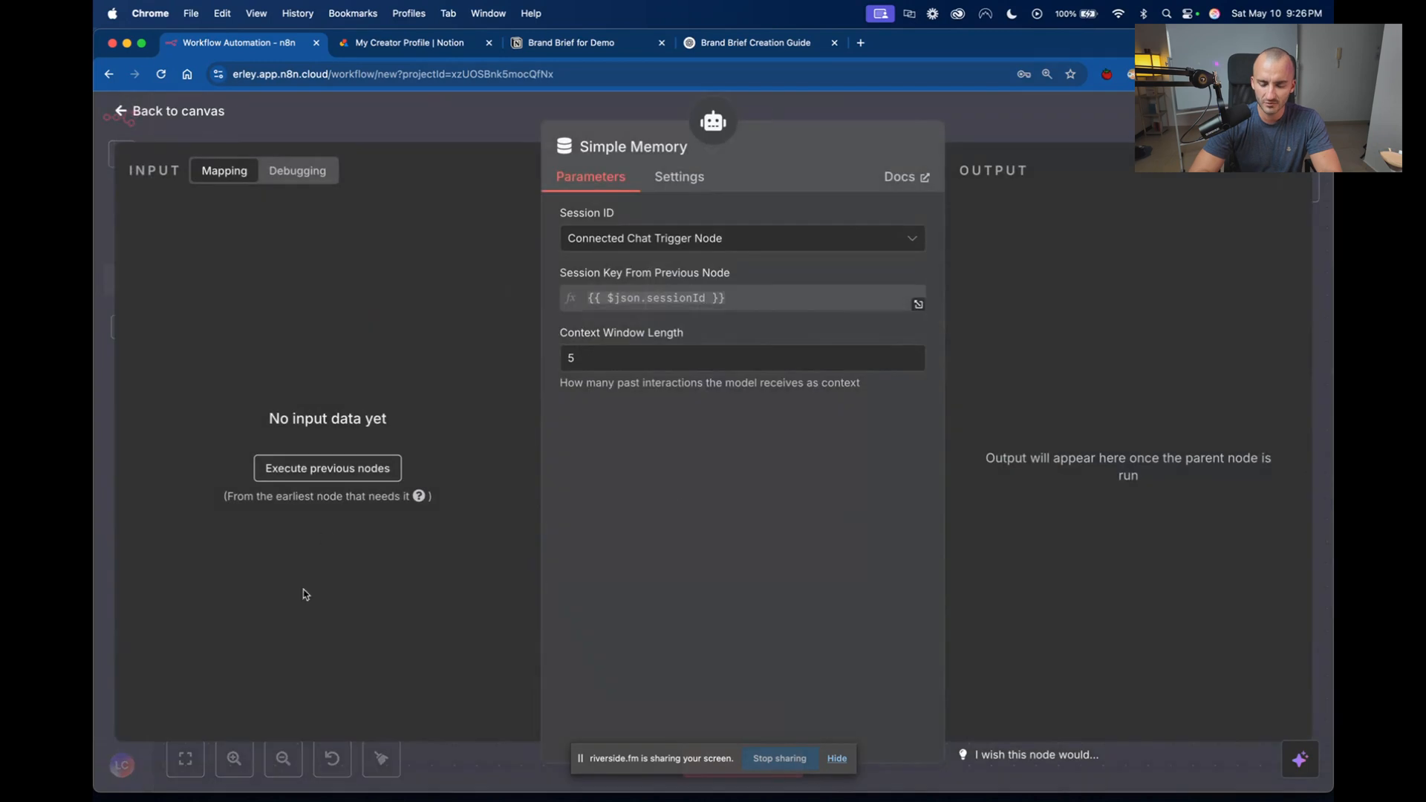
left_click(824, 107)
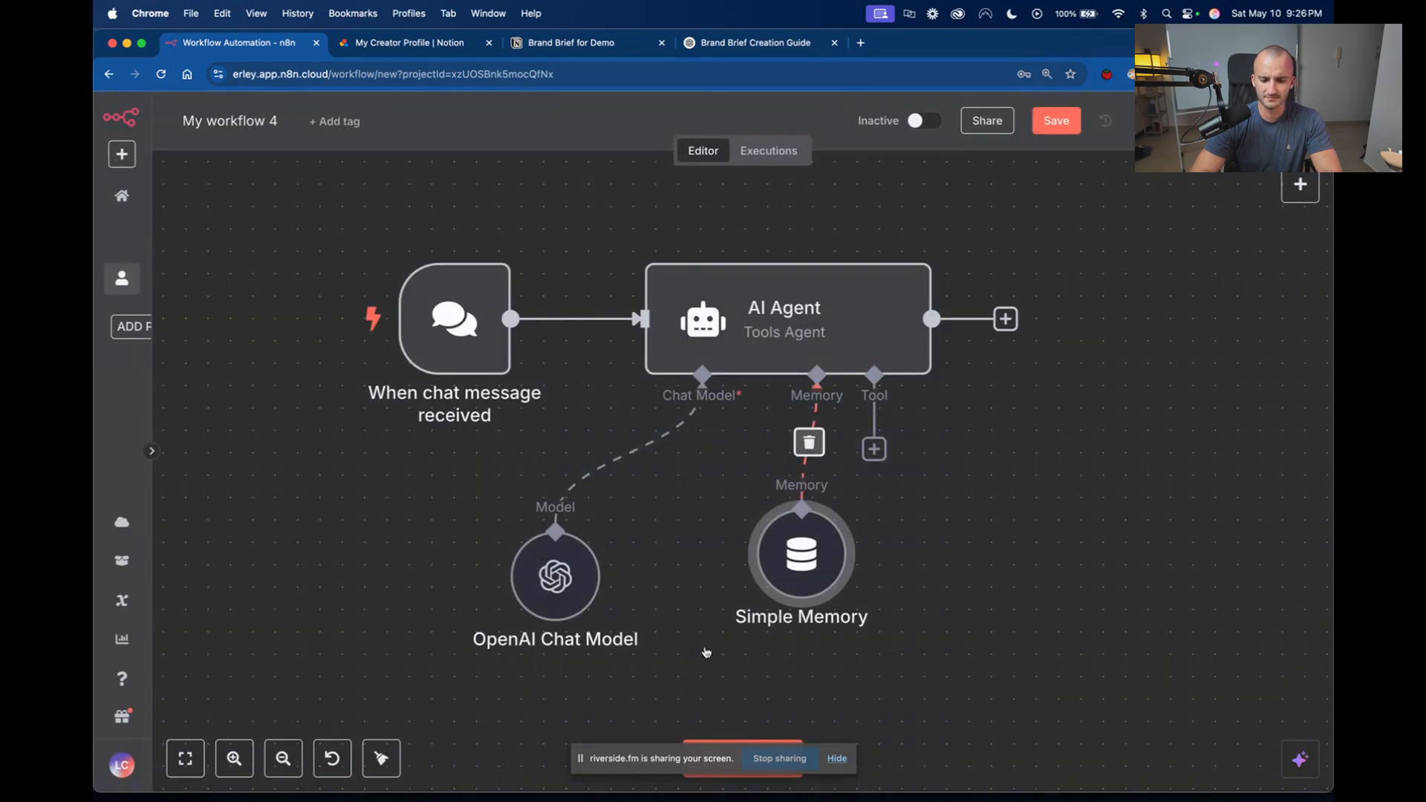
left_click_drag(835, 561, 809, 589)
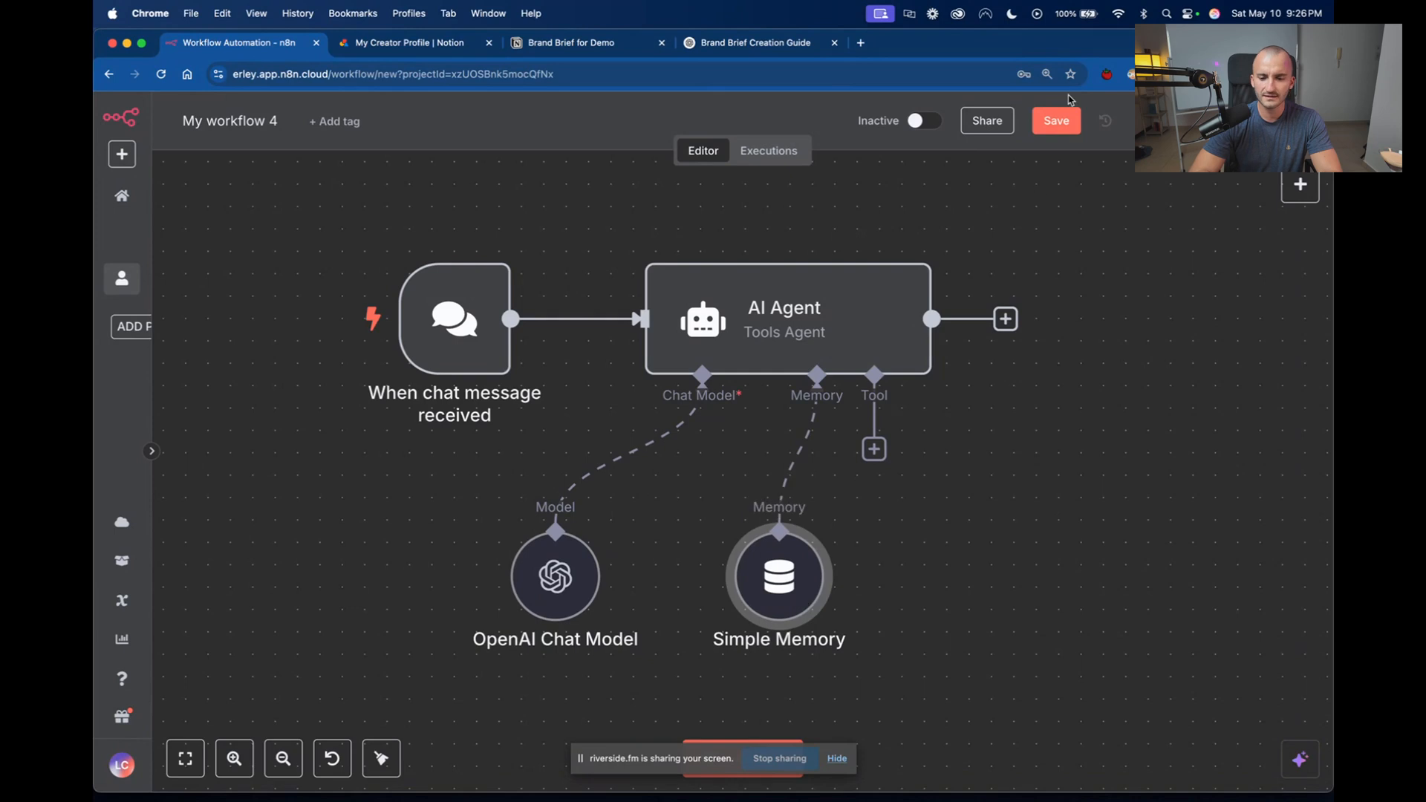
Rename the workflow as Demo Simple Ai Agent and save it.
double_click(252, 122)
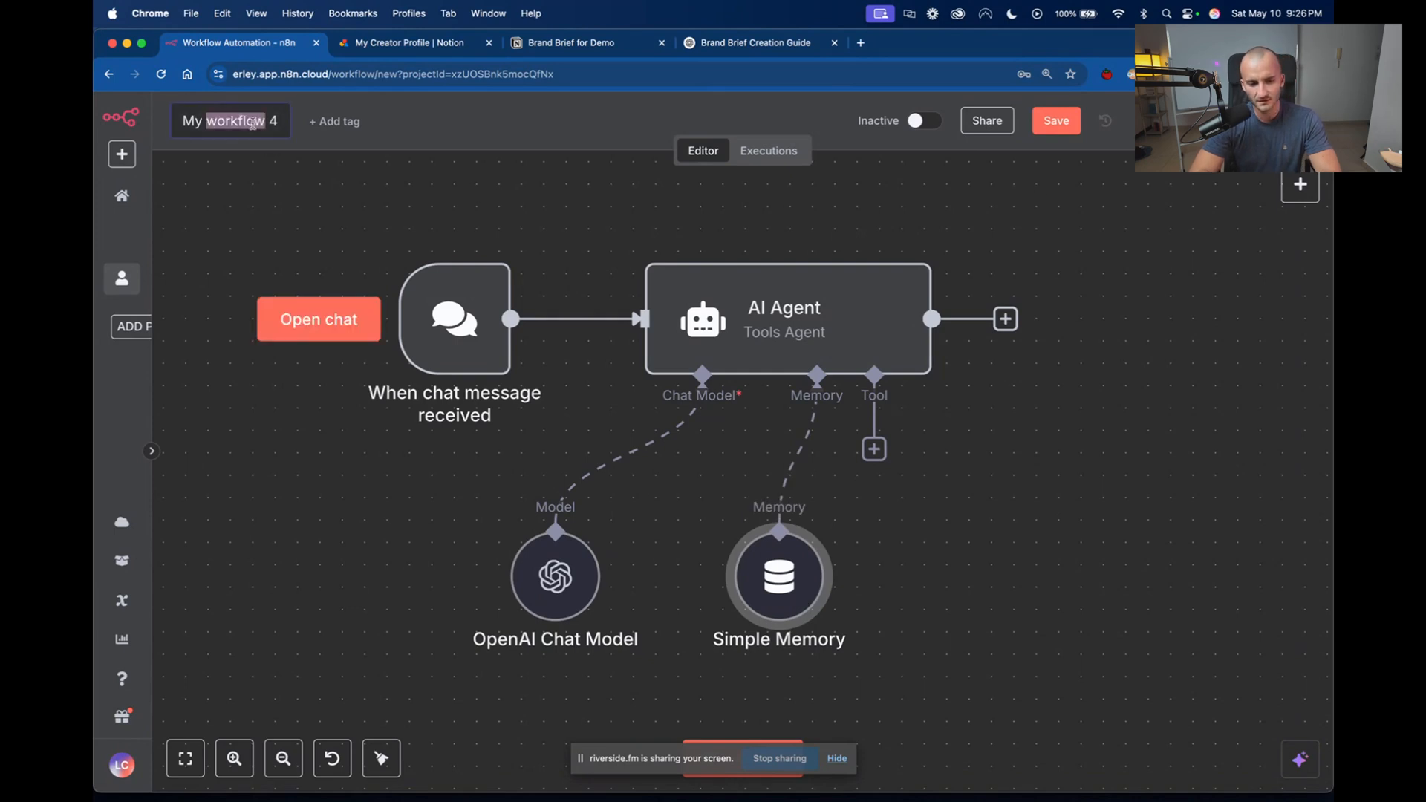
triple_click(252, 122)
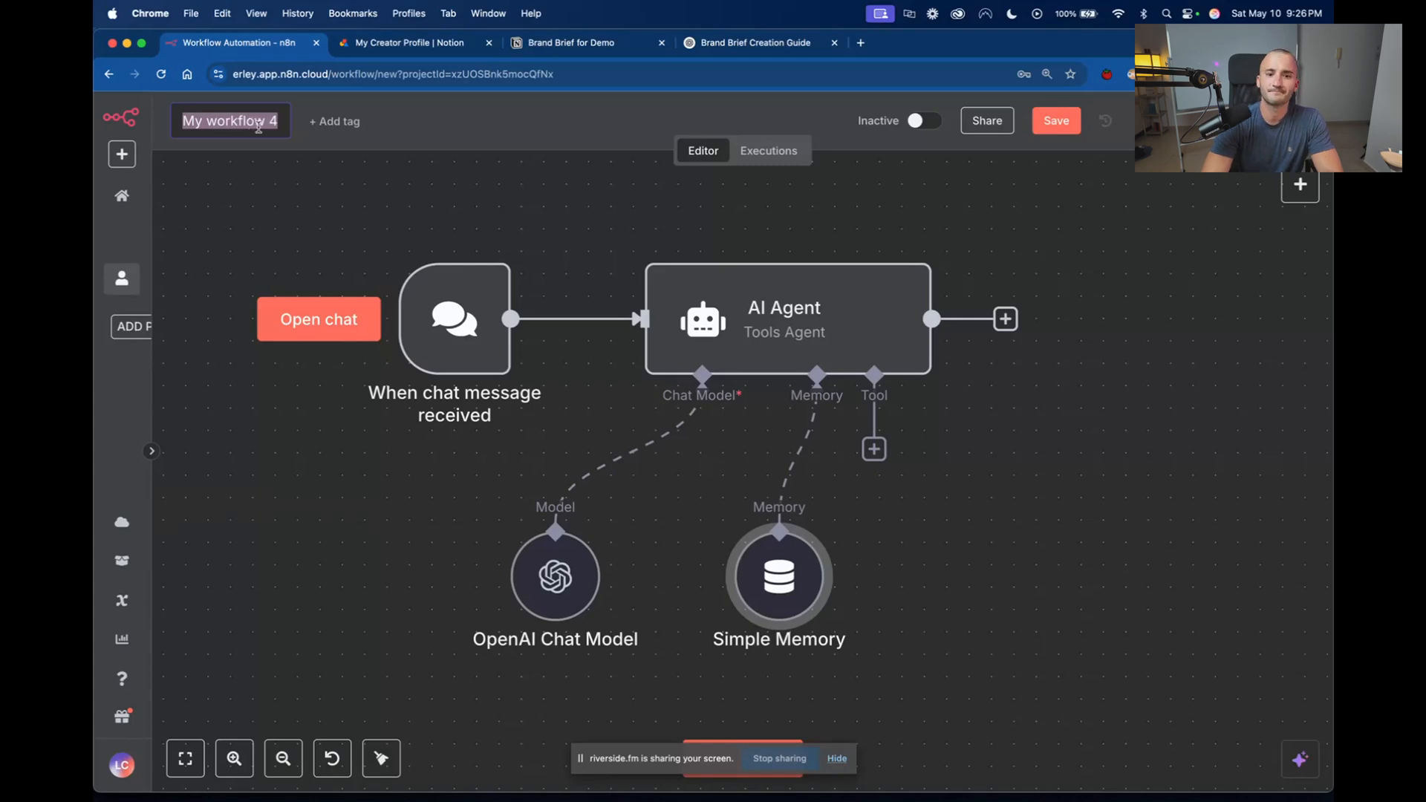
type("Demo")
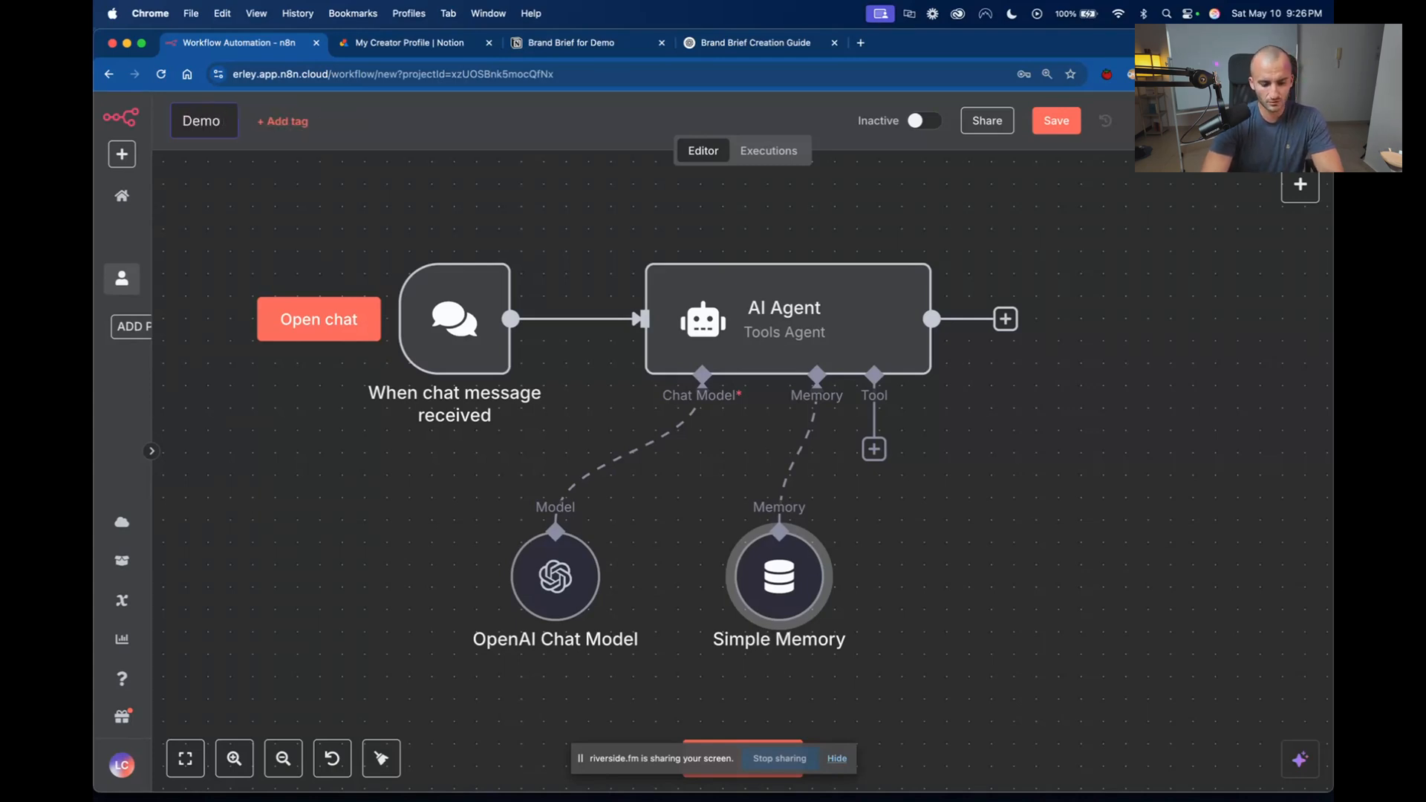
type(" Simple Ai")
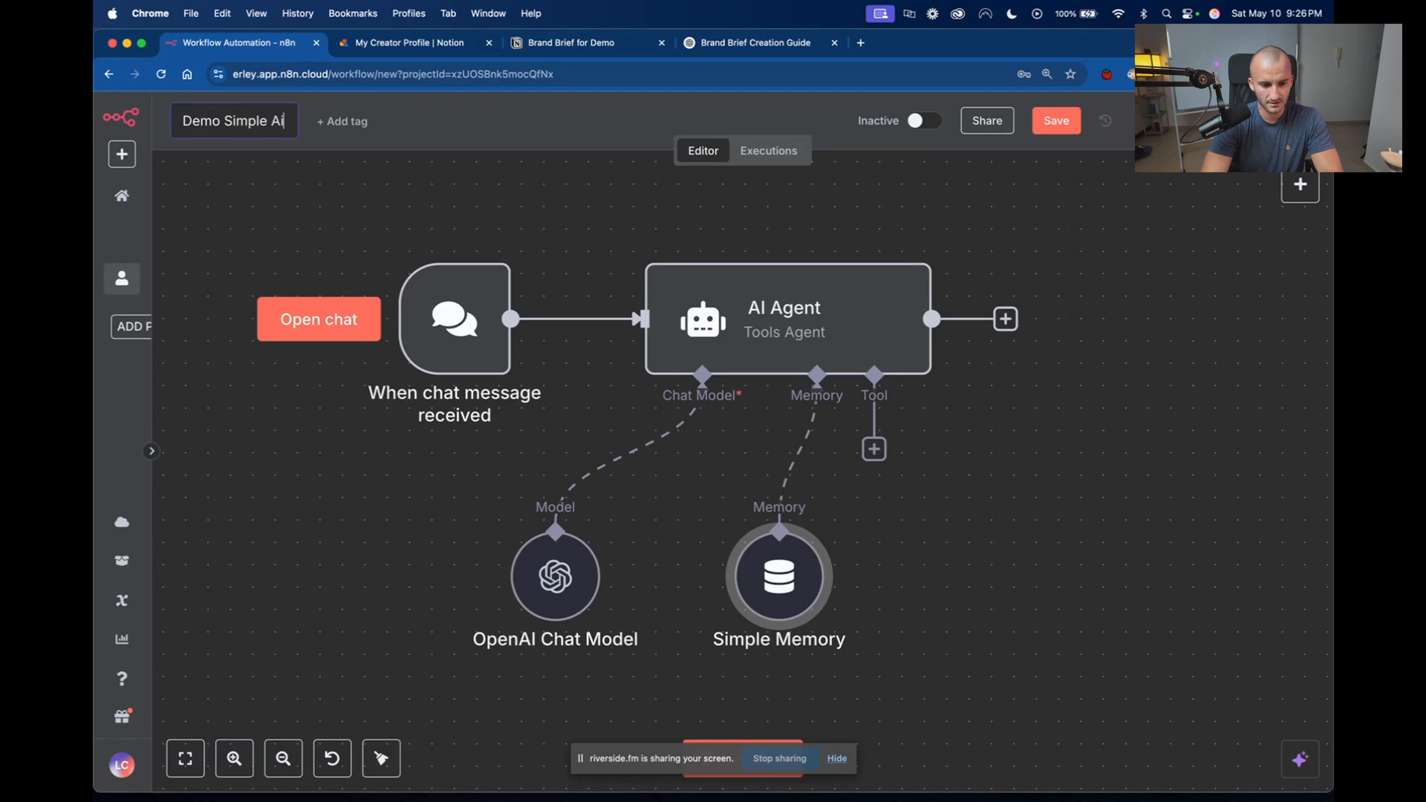
type(" Agent")
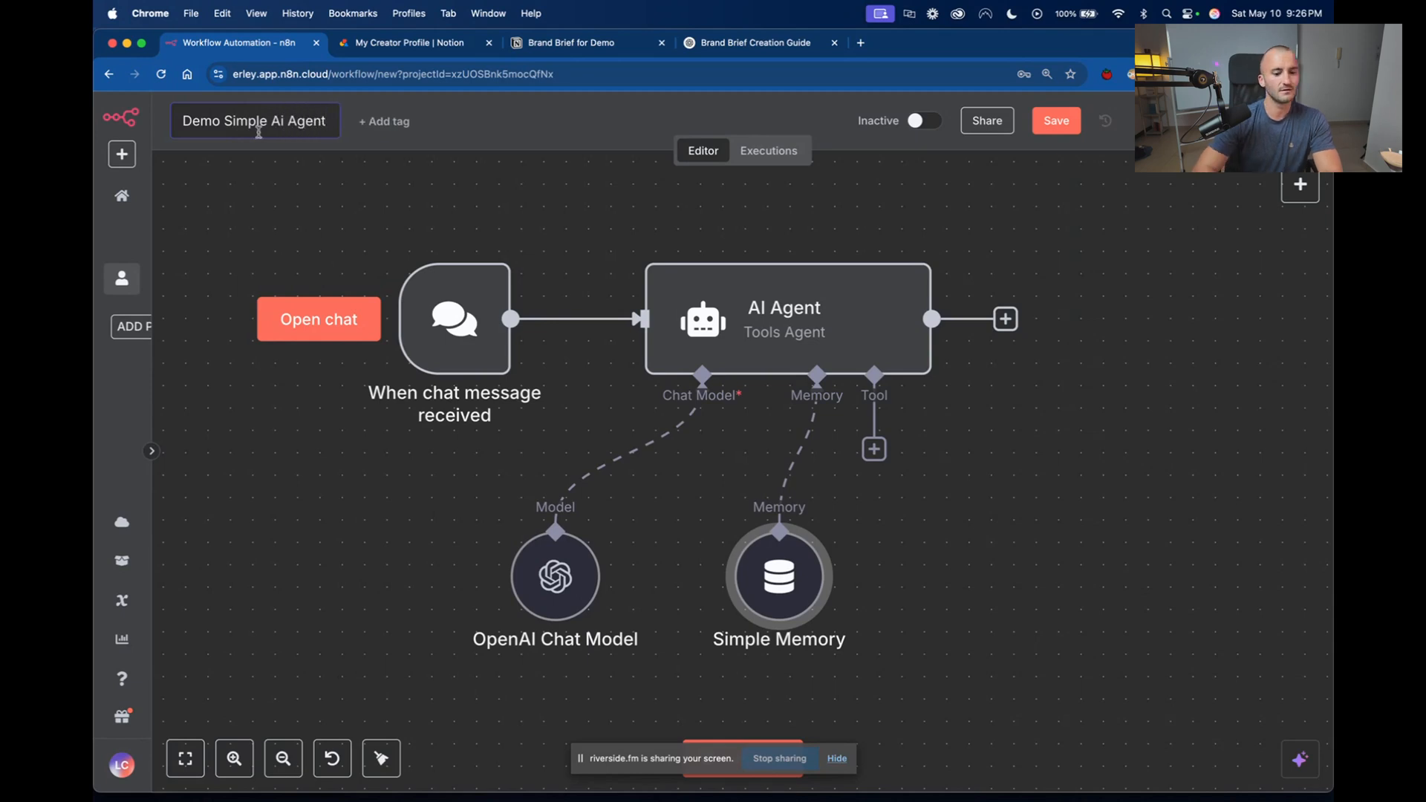
key("Return")
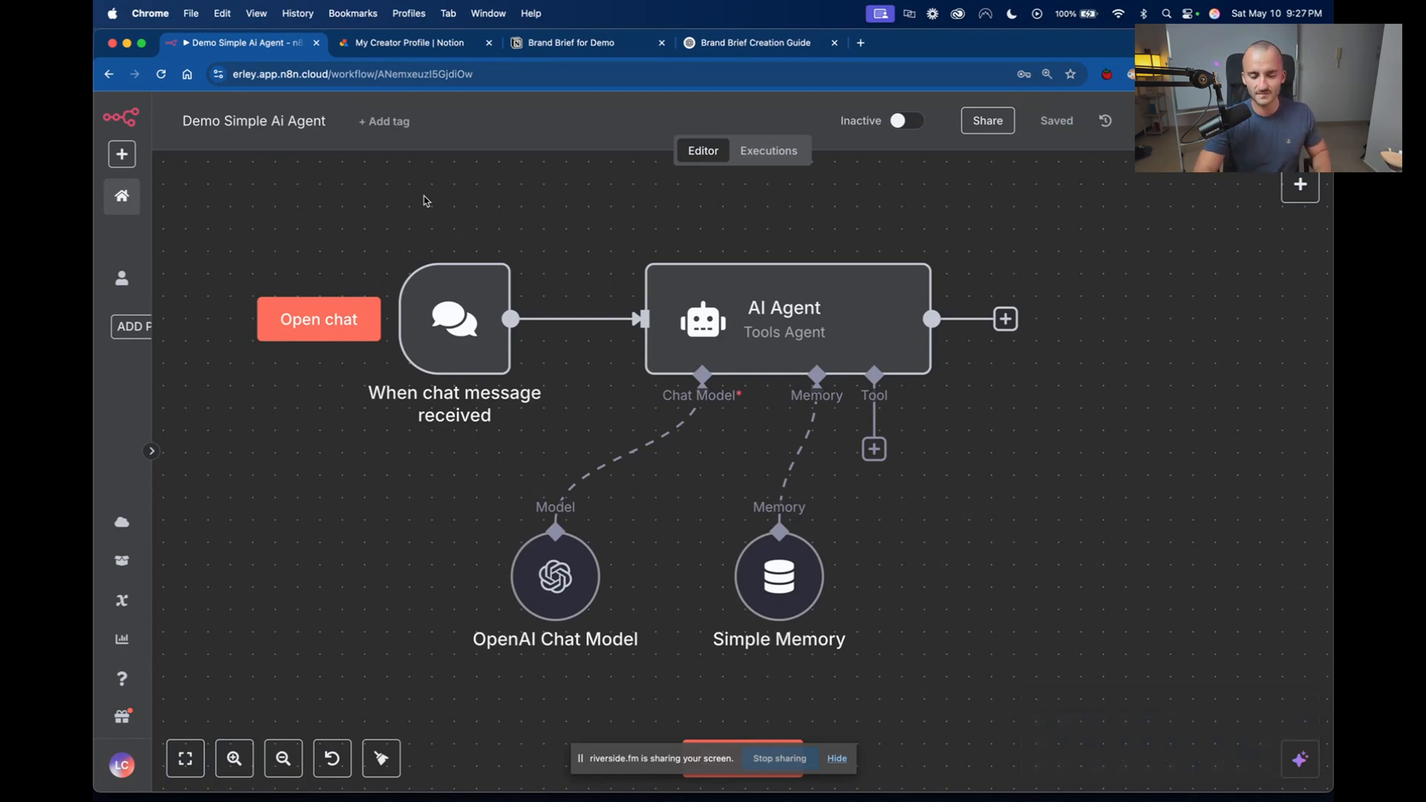
Move the Simple Memory node slightly closer to the OpenAI Chat Model, save the workflow and dismiss the recommendation survey.
left_click_drag(776, 605, 754, 602)
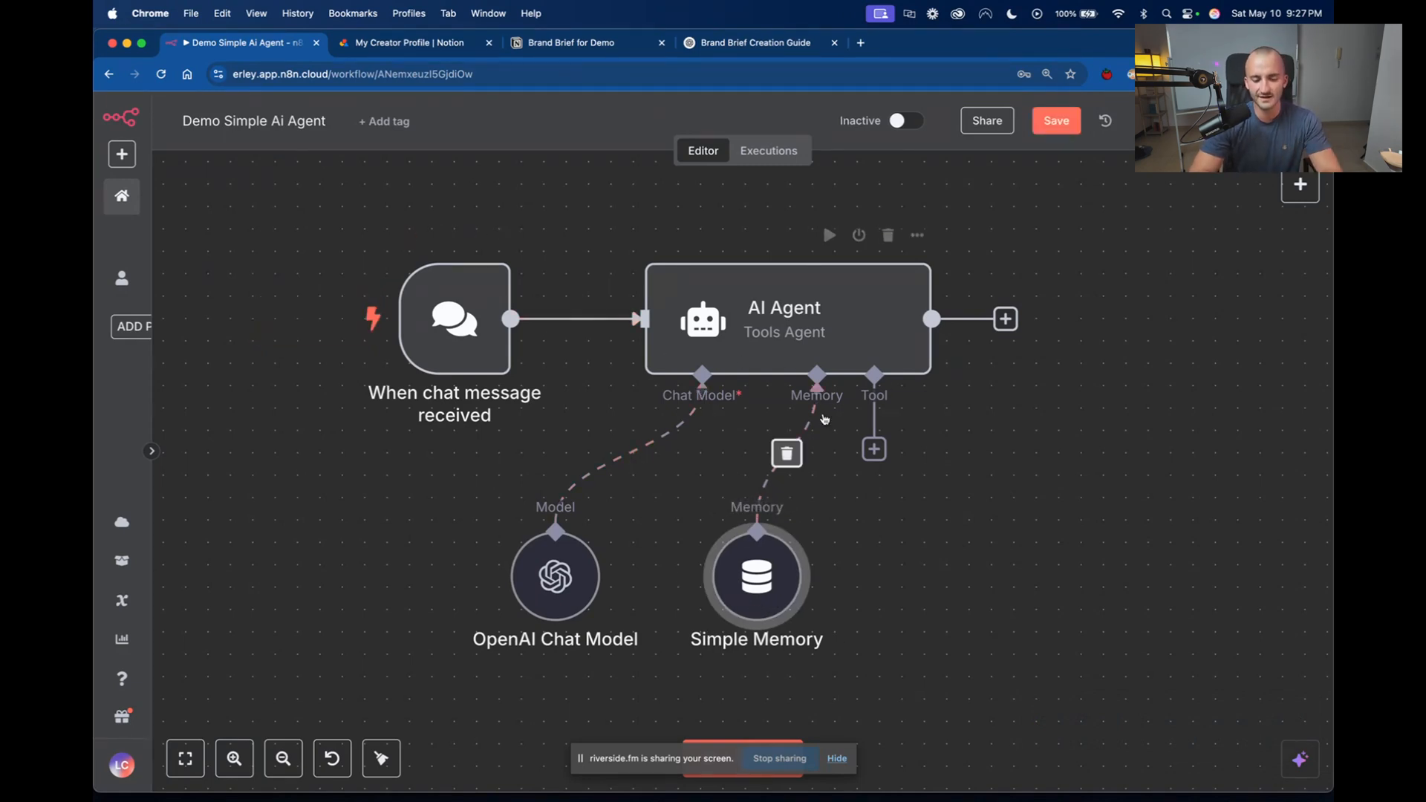
left_click(1055, 121)
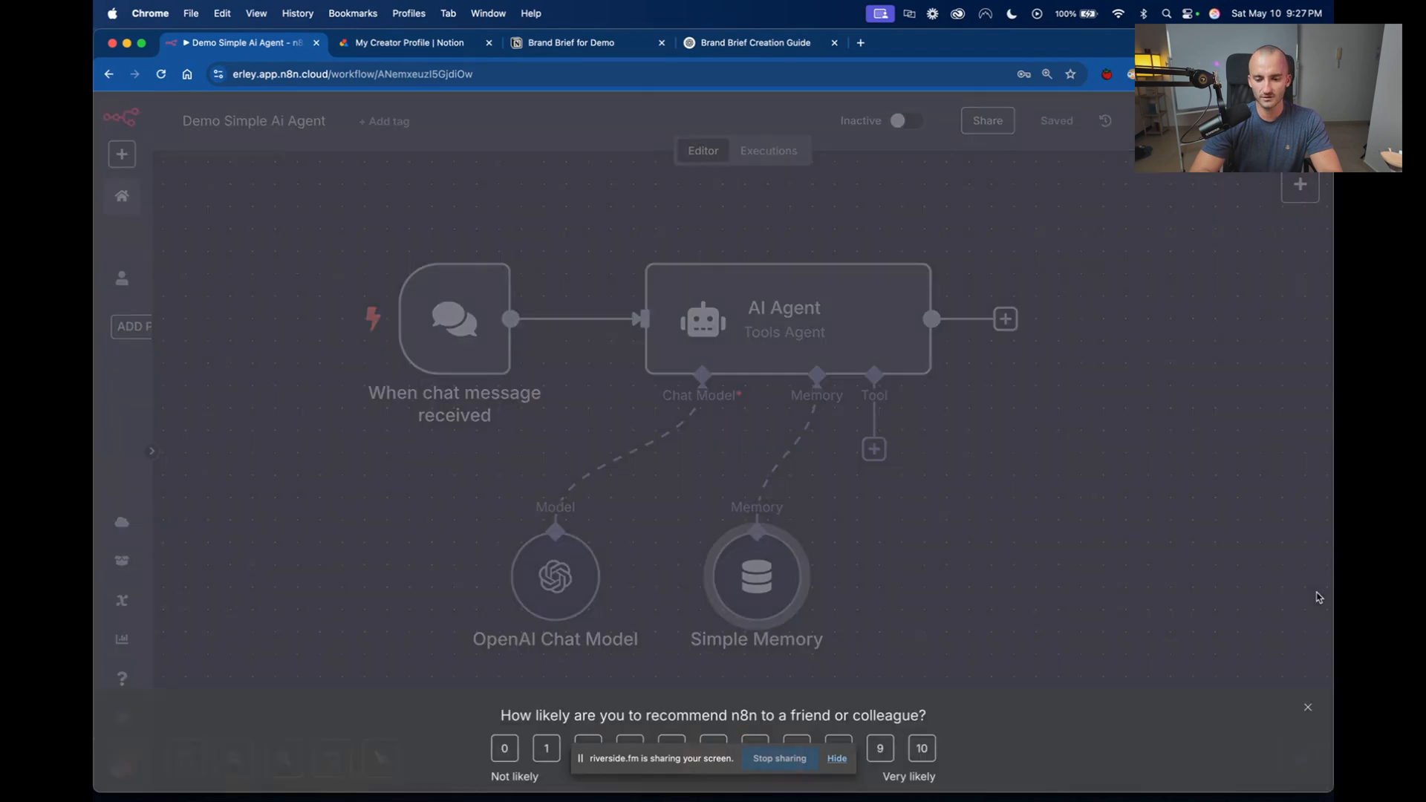
left_click(1308, 705)
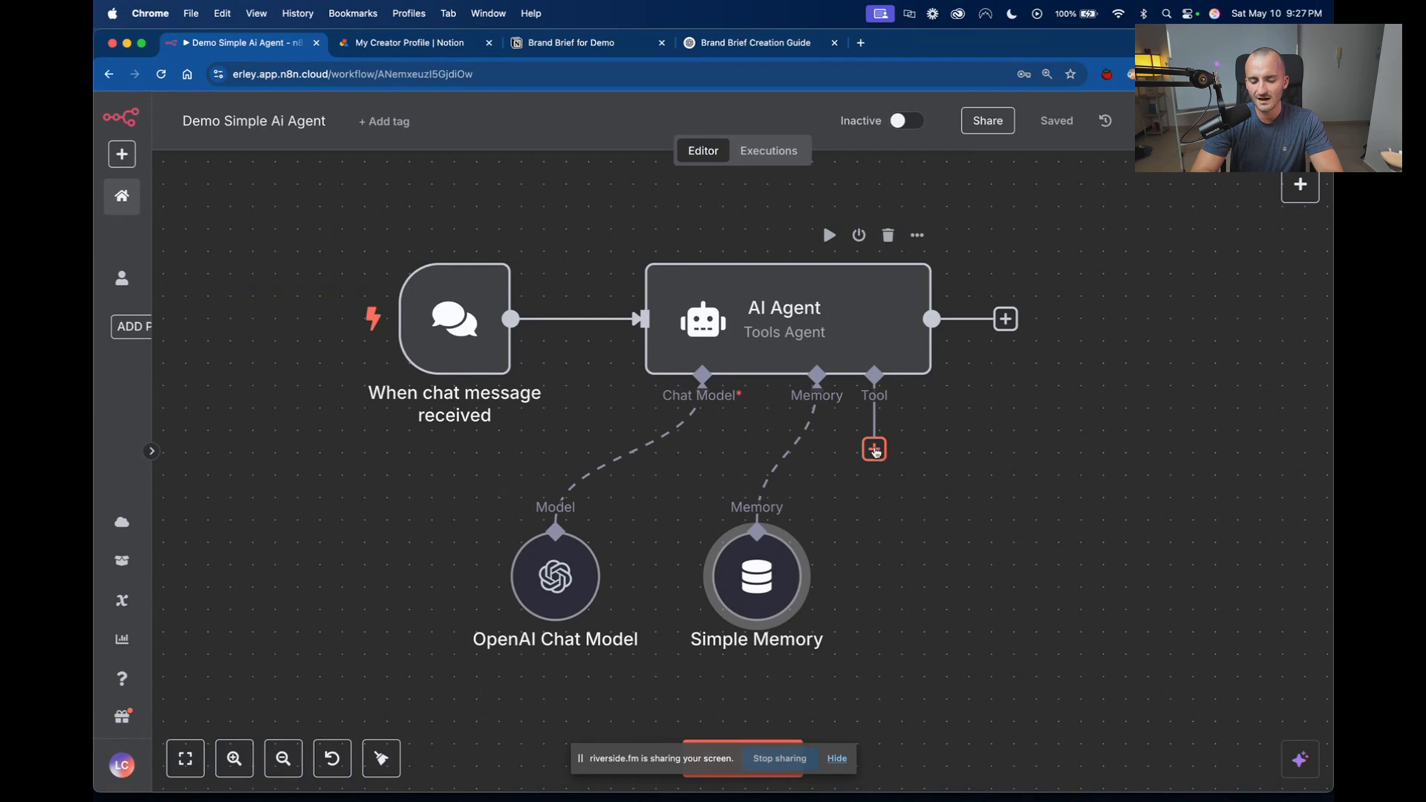
Close the ChatGPT conversation on the brand brief and examine the contents of the Brand Brief for Demo page in Notion.
left_click(753, 42)
scroll(751, 371, "up", 7)
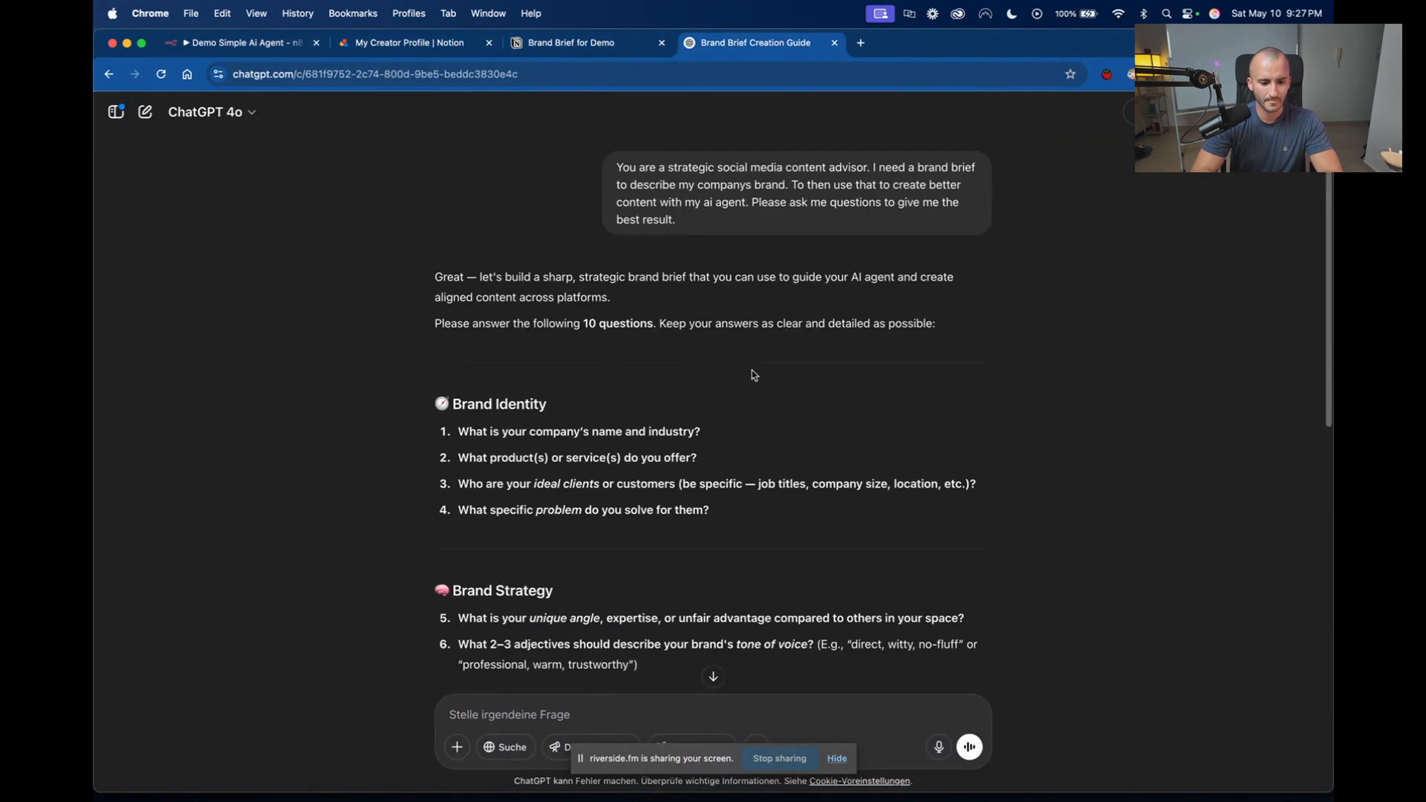
left_click(834, 43)
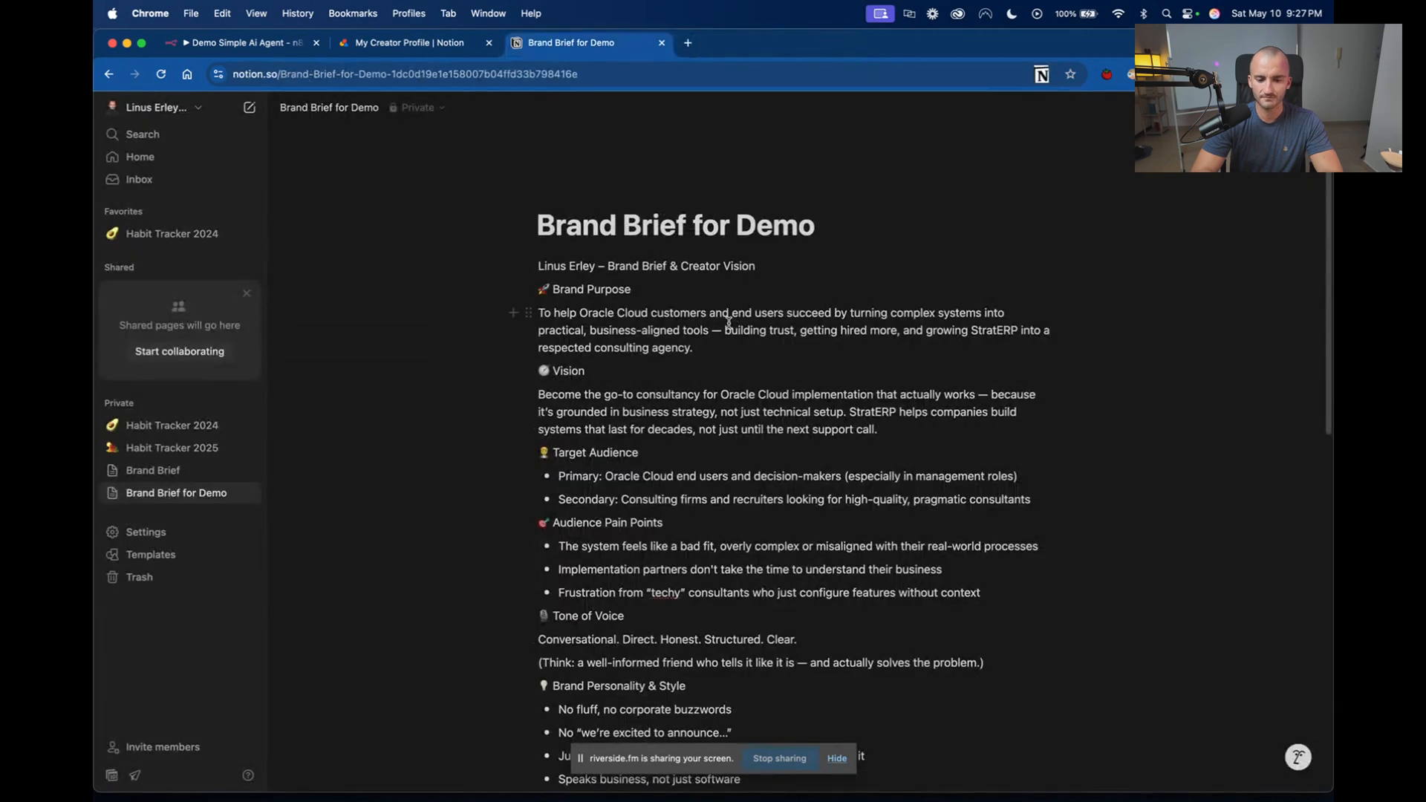
scroll(728, 321, "down", 10)
scroll(729, 321, "up", 12)
left_click_drag(535, 232, 809, 448)
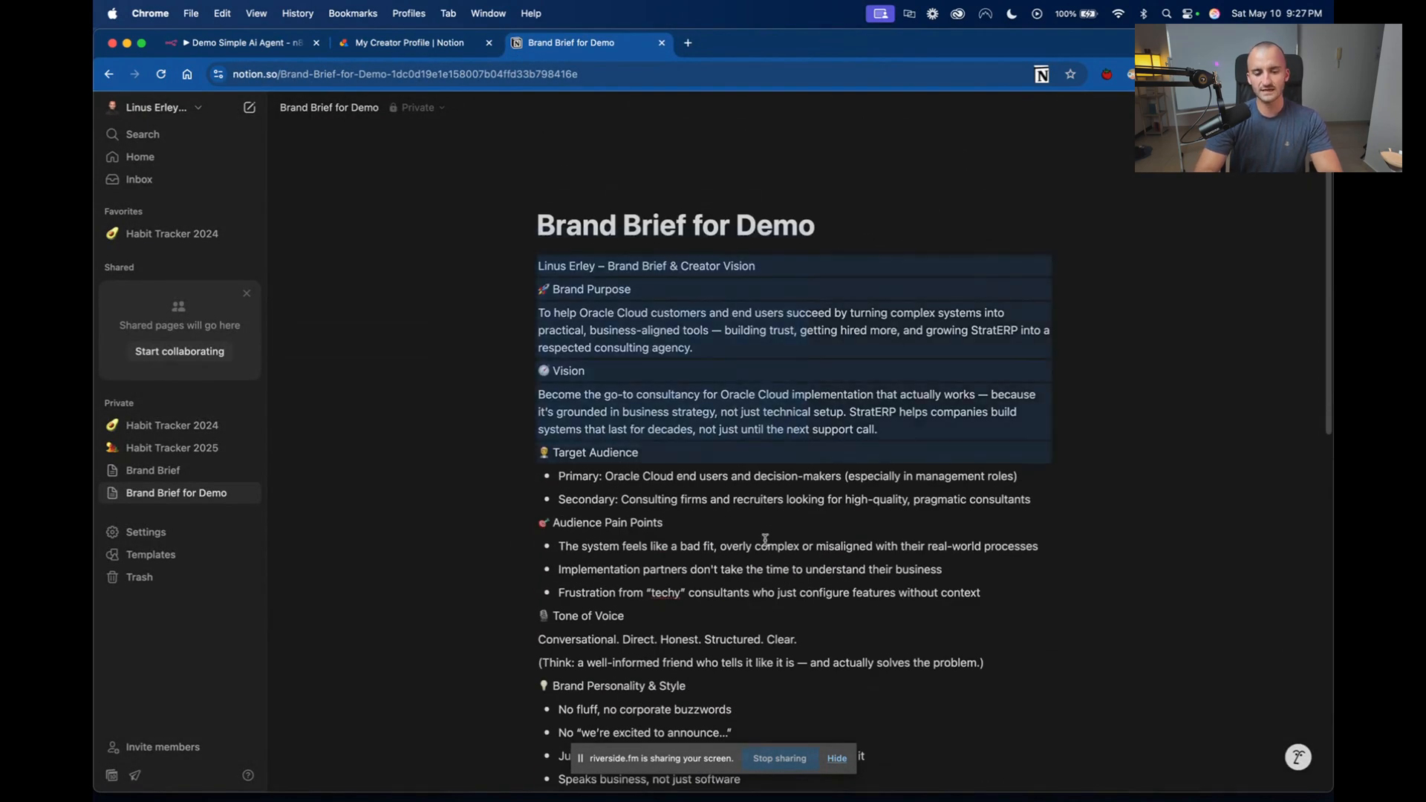
Return to the n8n workflow and view the tools that can be attached to the AI Agent.
left_click(257, 47)
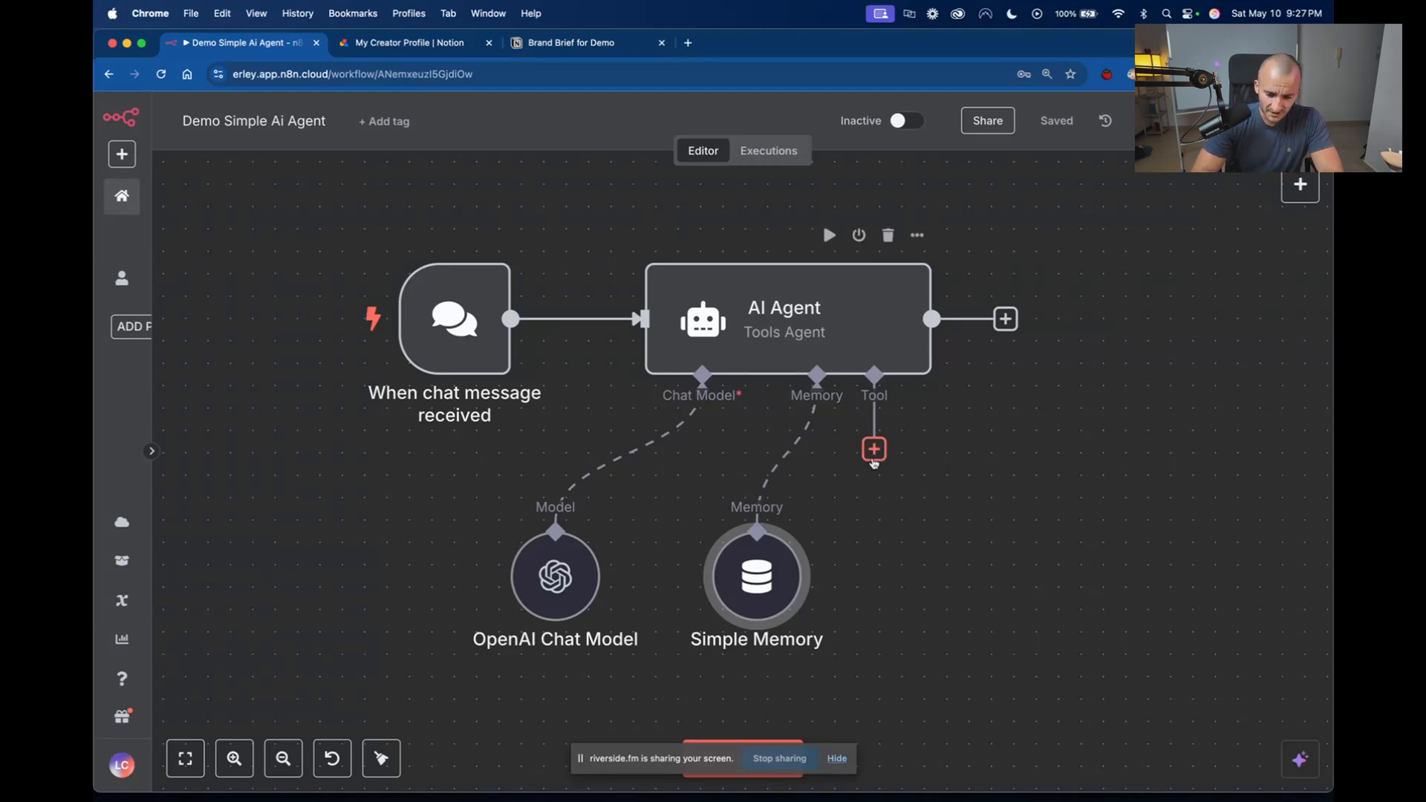
left_click(874, 449)
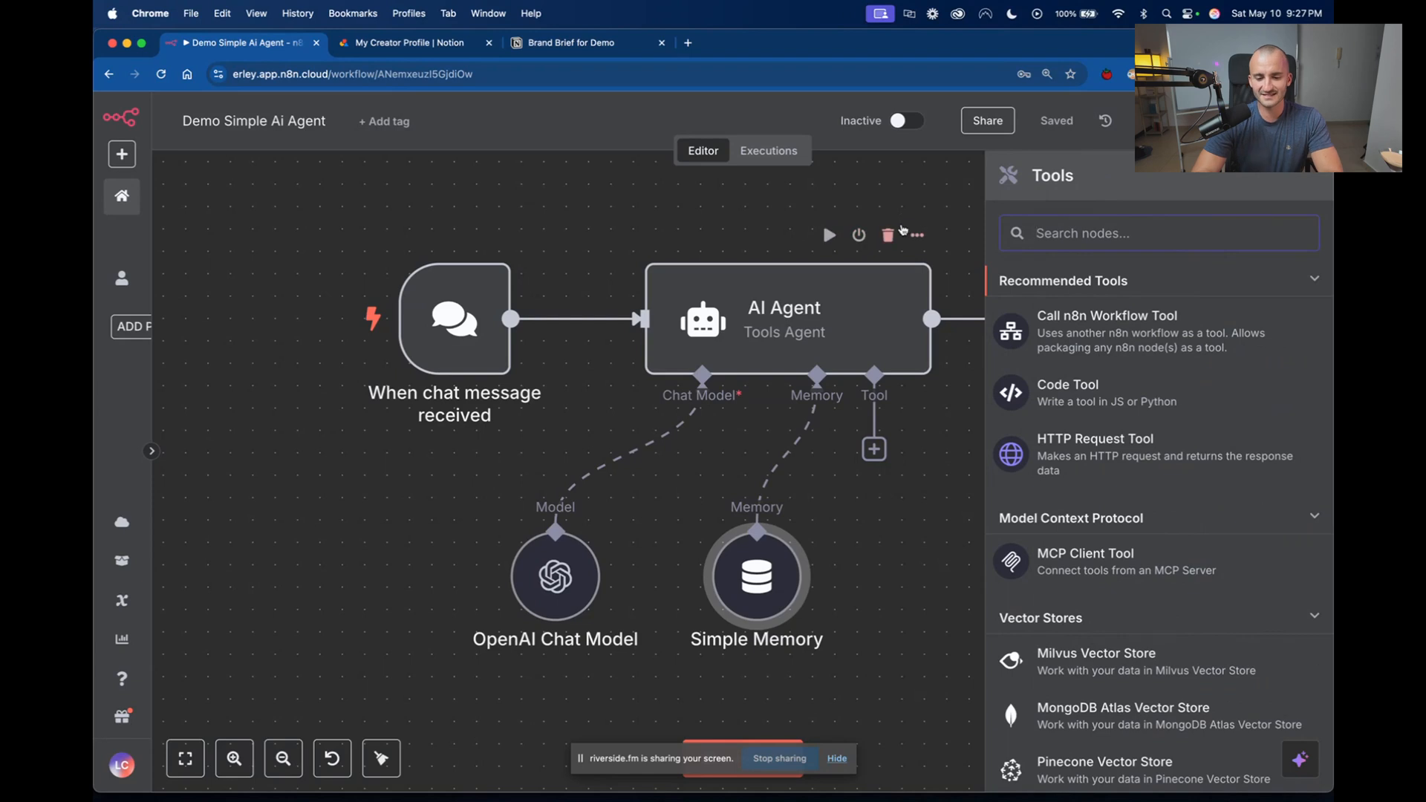
left_click(924, 205)
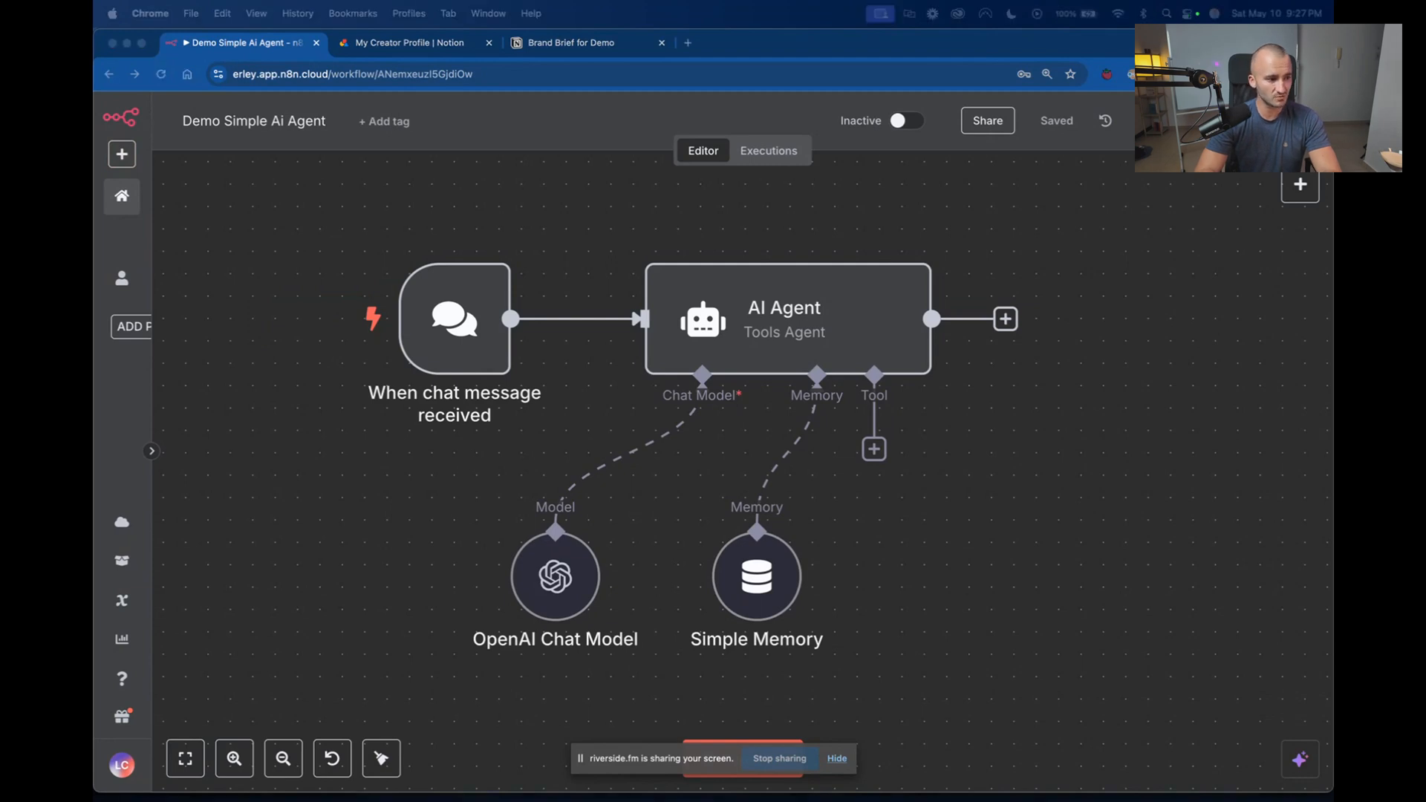
Create a new workflow in the Personal space with a When Executed by Another Workflow trigger.
left_click(121, 155)
mouse_move(159, 194)
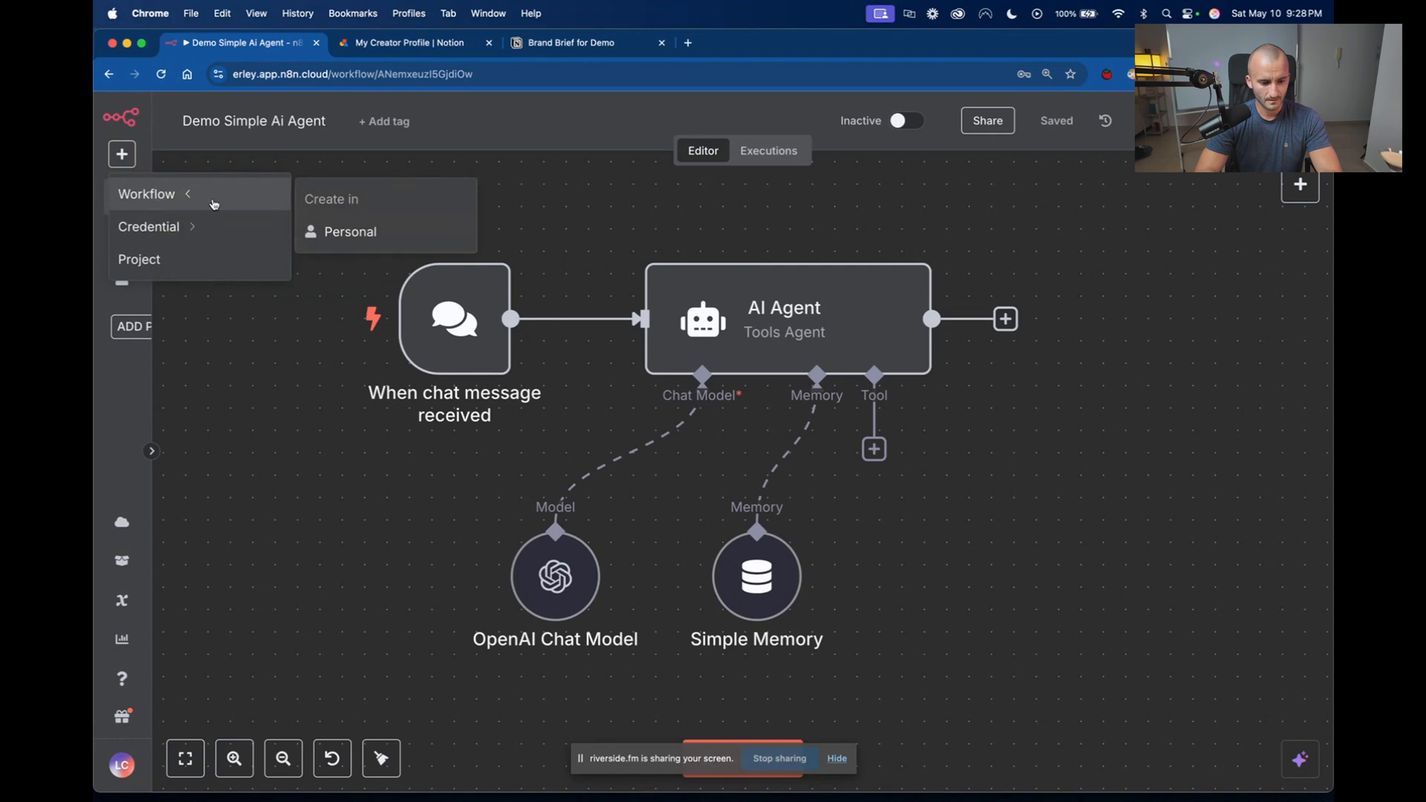
left_click(393, 234)
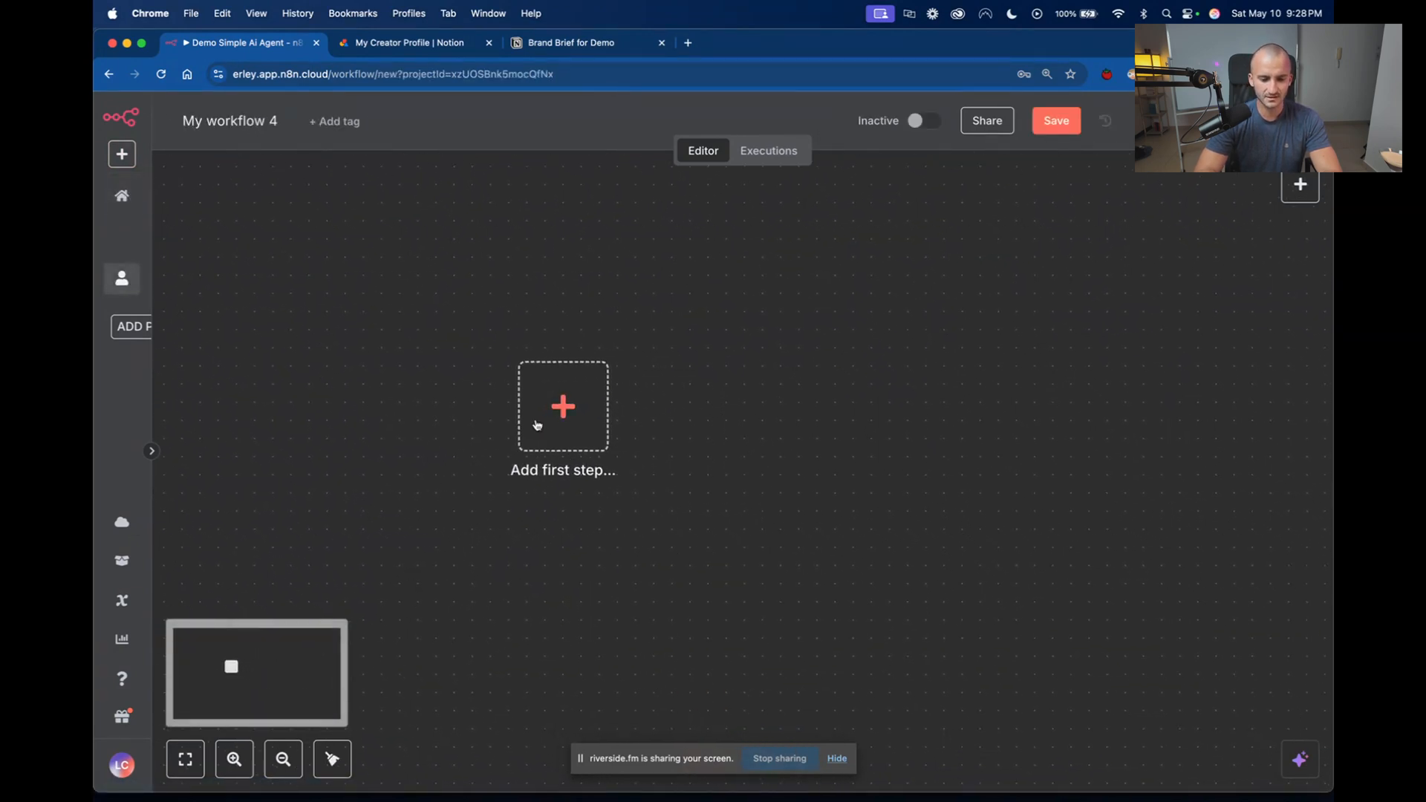
left_click(557, 422)
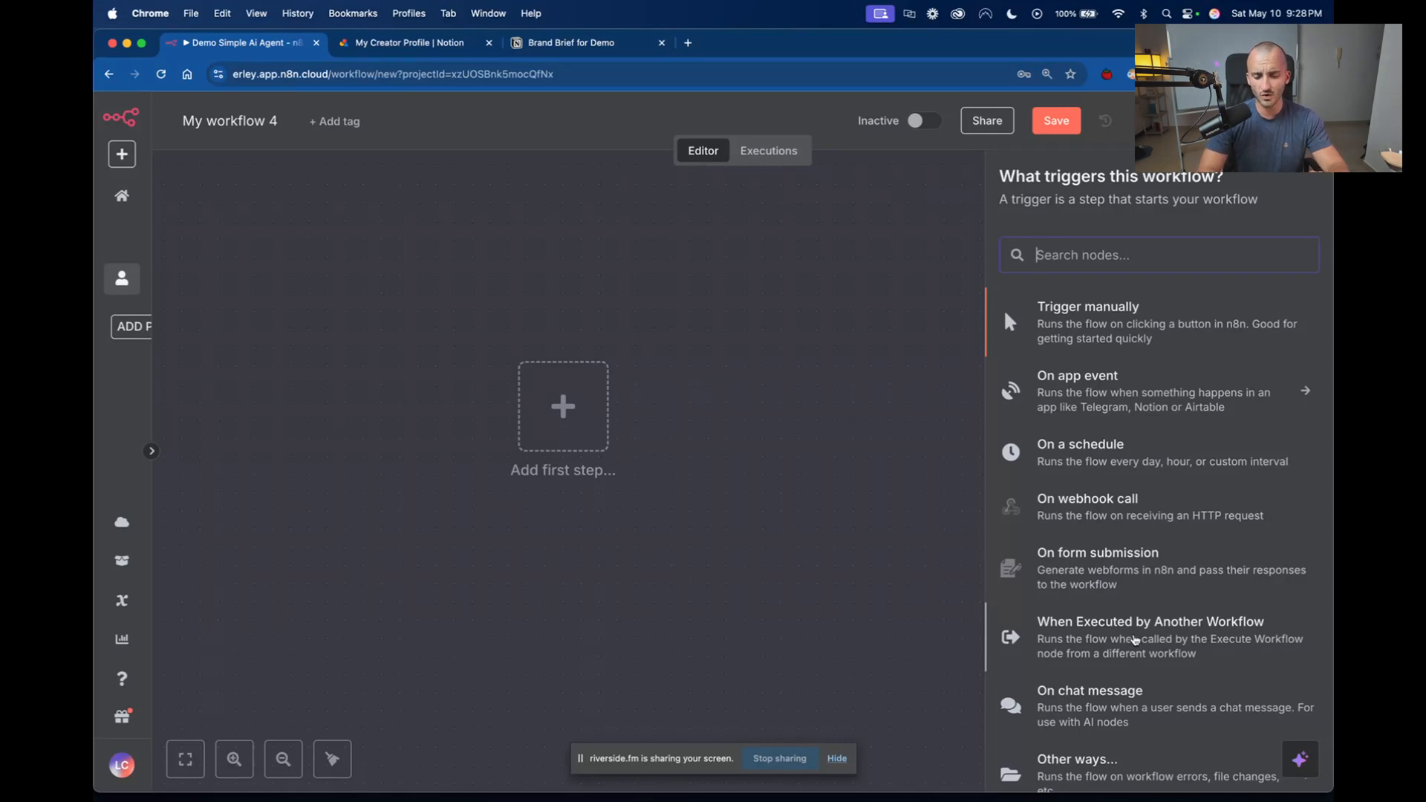
left_click(1134, 640)
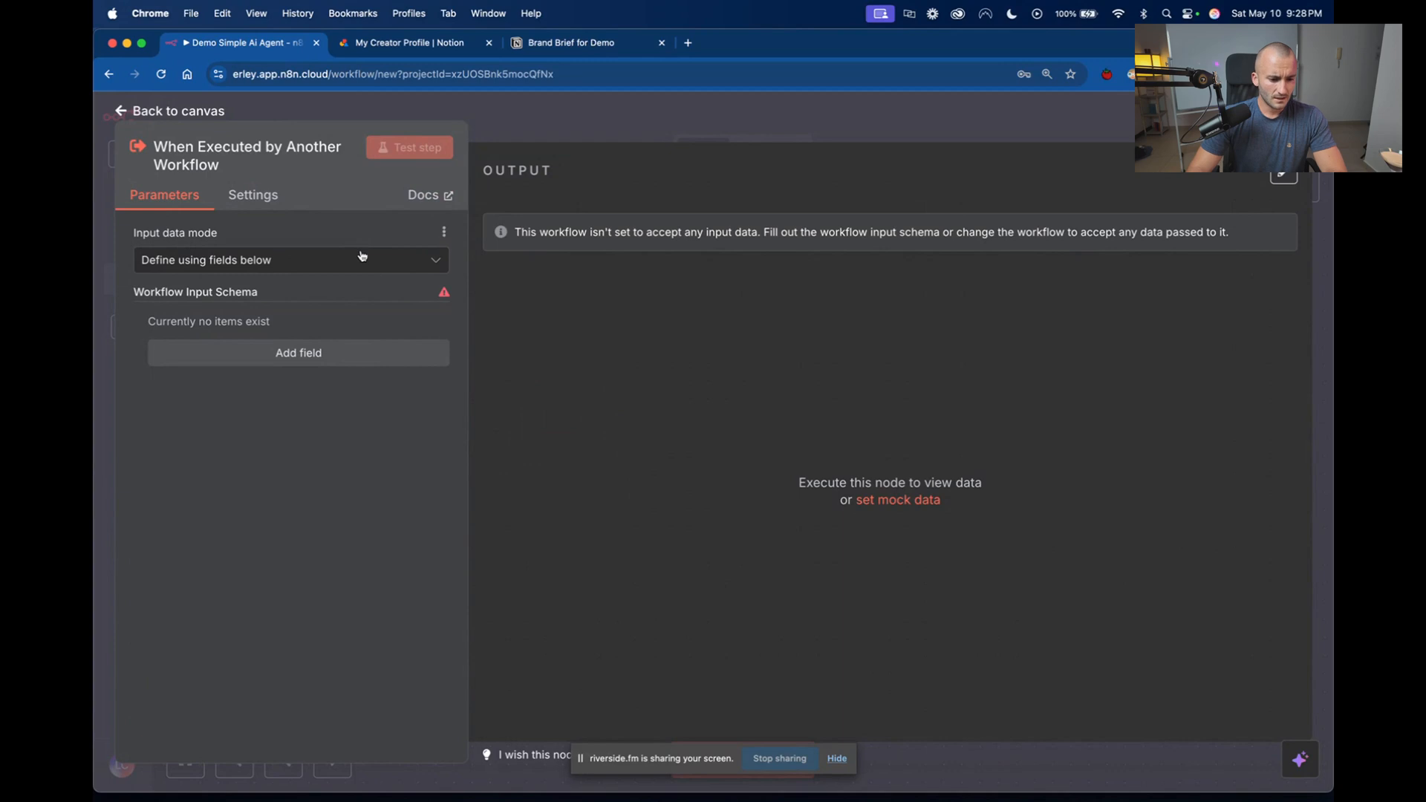
Set the trigger's input data mode to Accept all data and return to the canvas.
left_click(368, 261)
left_click(313, 268)
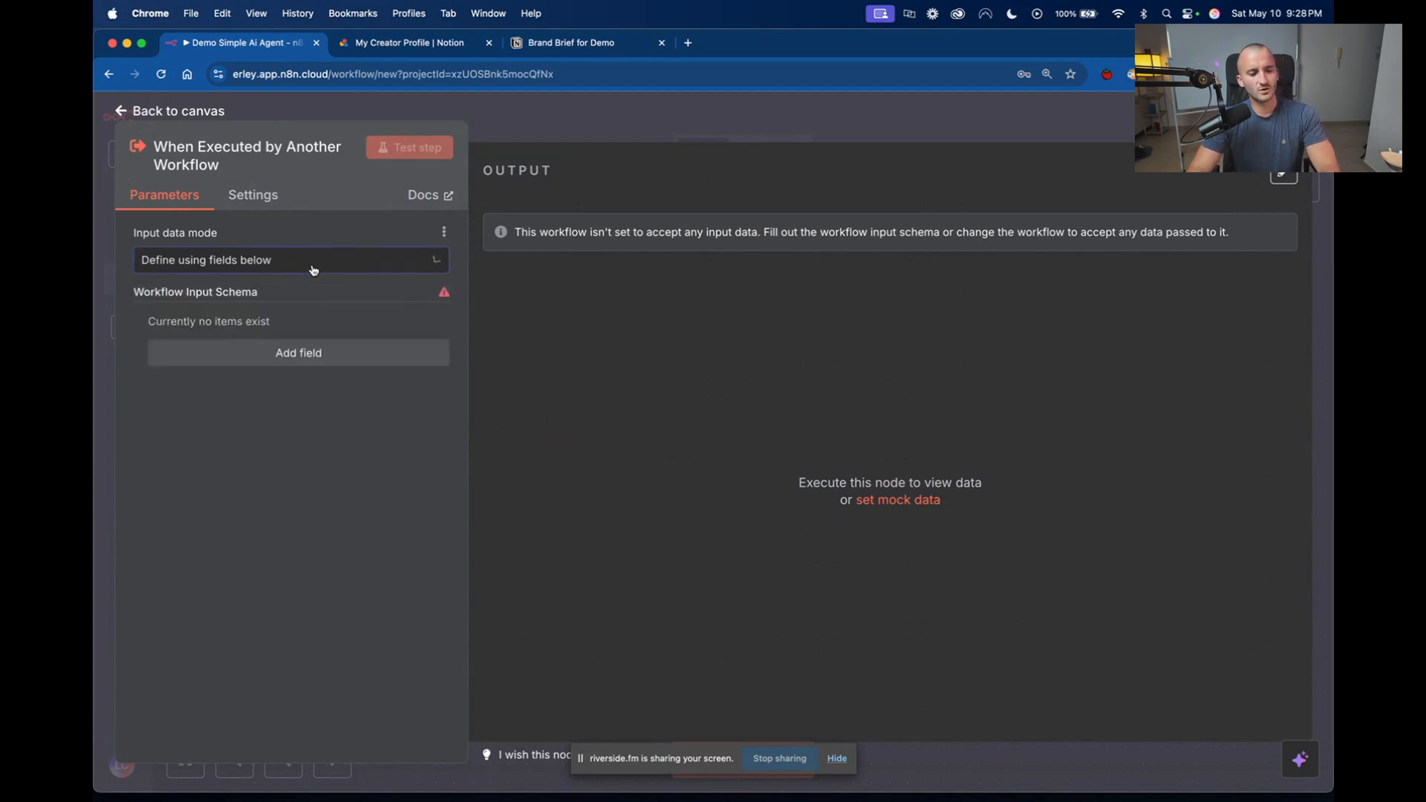
left_click(393, 267)
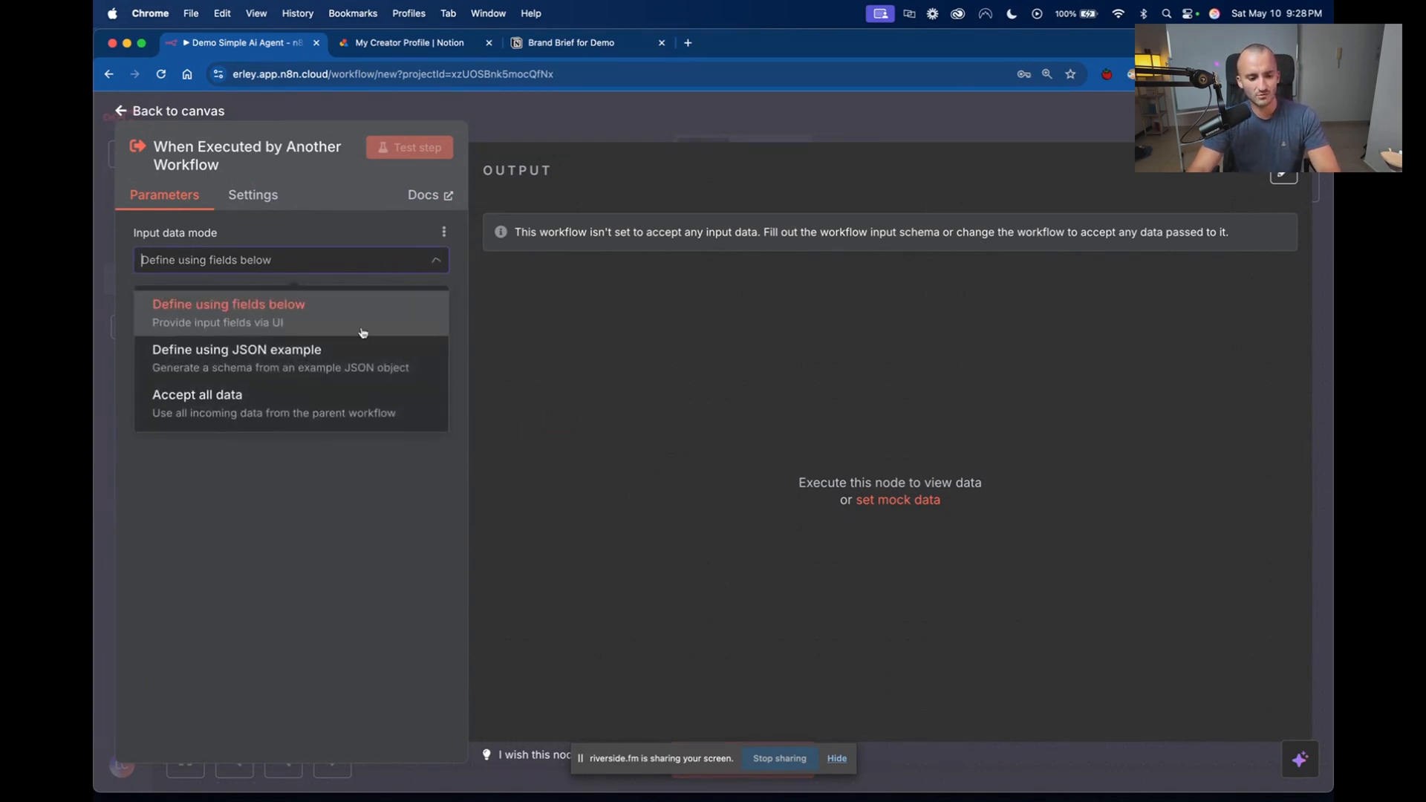
left_click(326, 404)
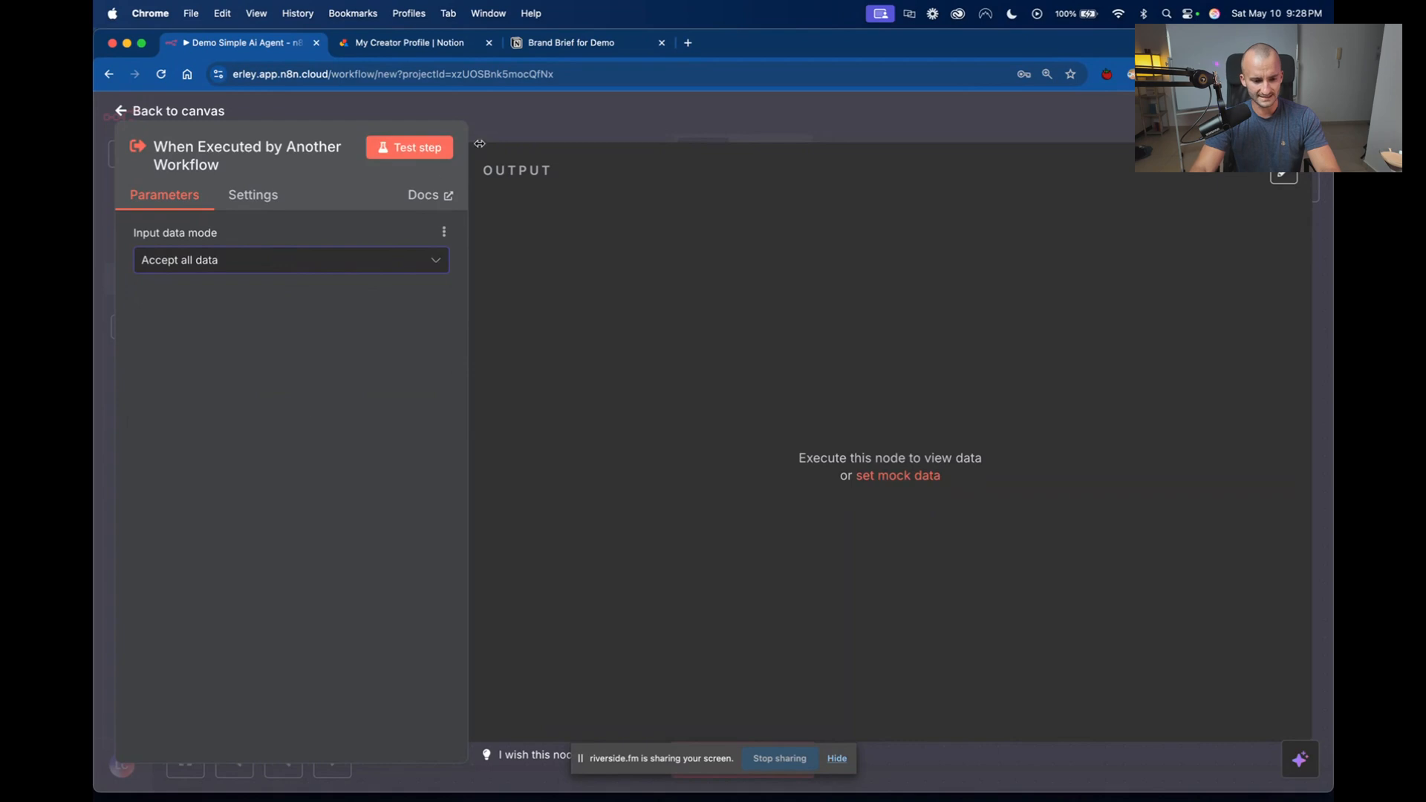
left_click(548, 131)
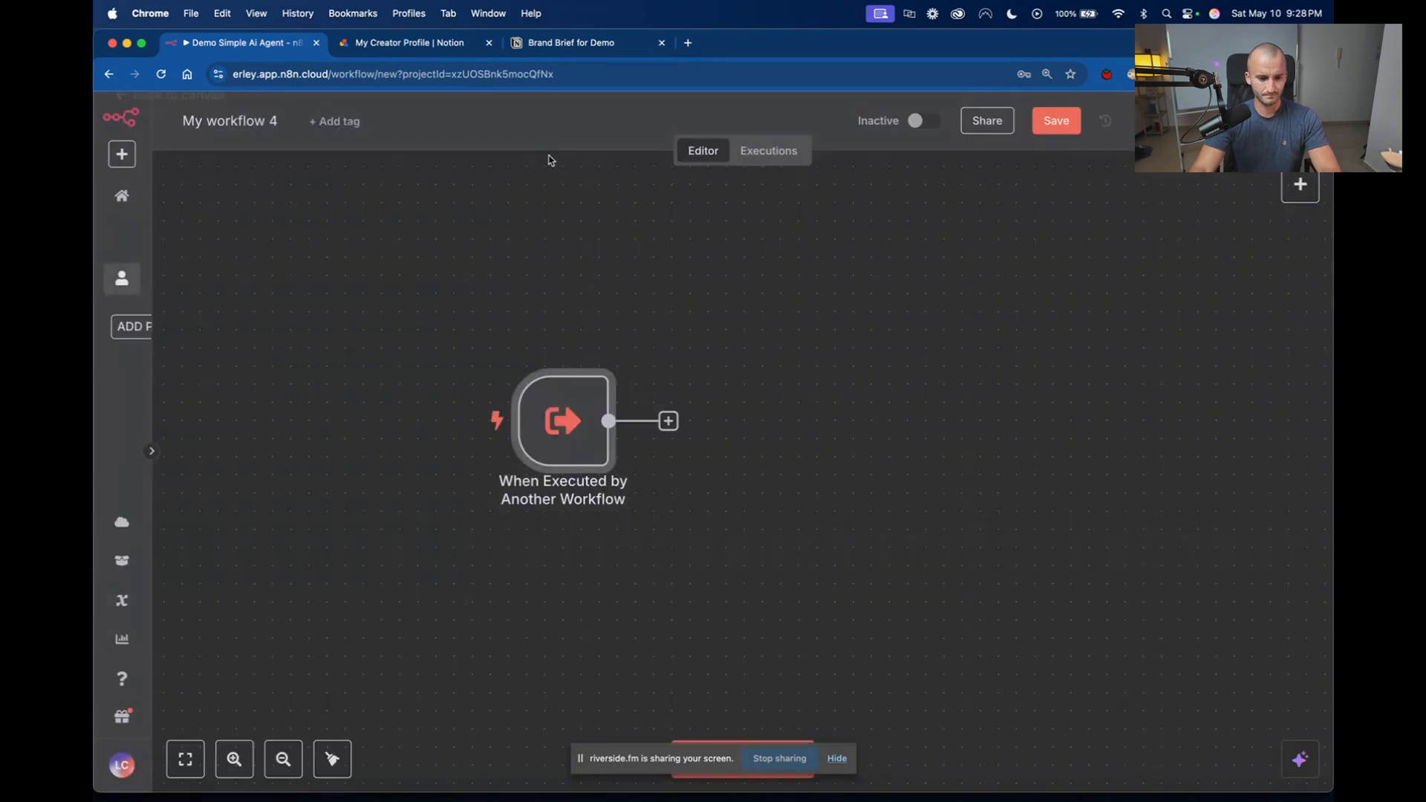
Rename the new workflow as Demo Get Brand Brief.
double_click(254, 121)
left_click(253, 120)
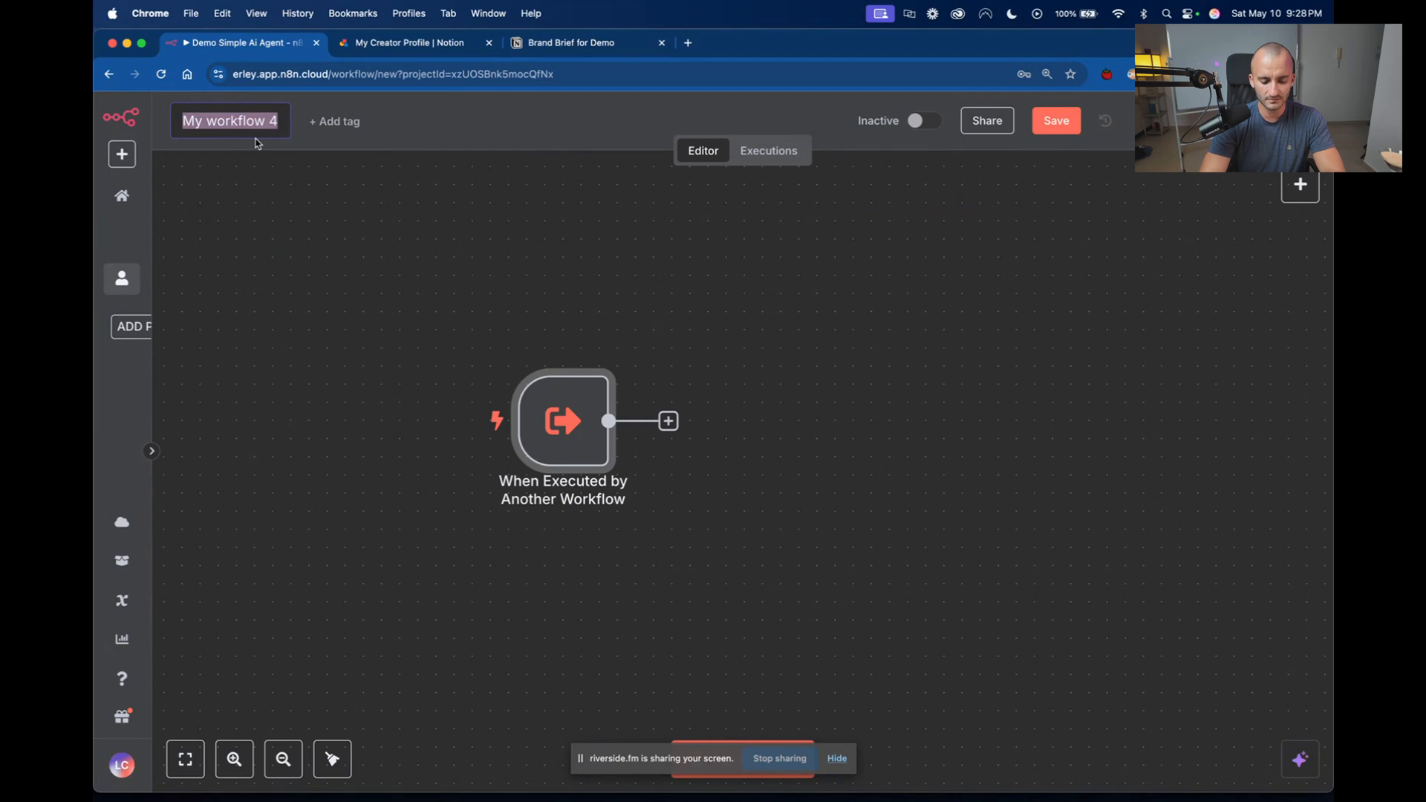
type("Demo Ge")
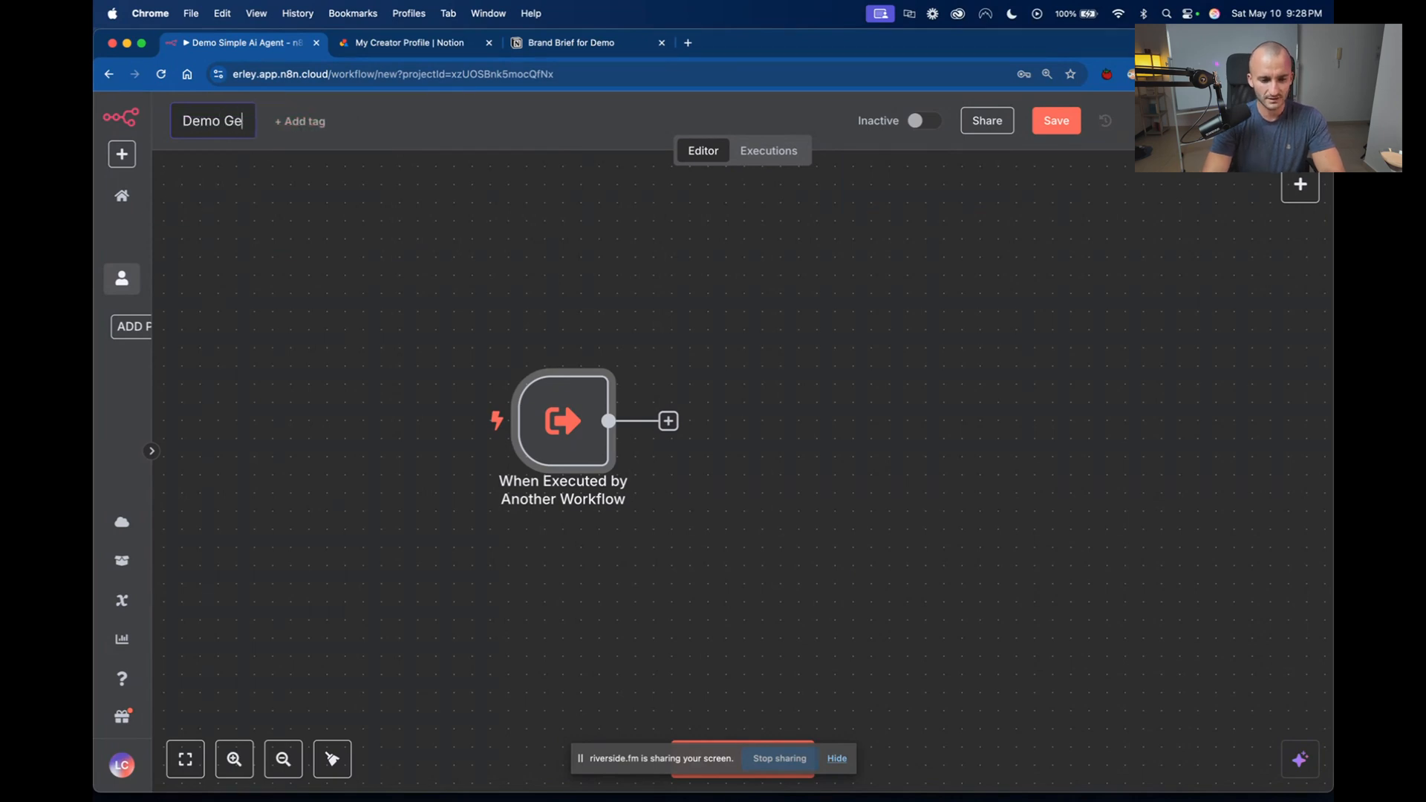
type("t Brand B")
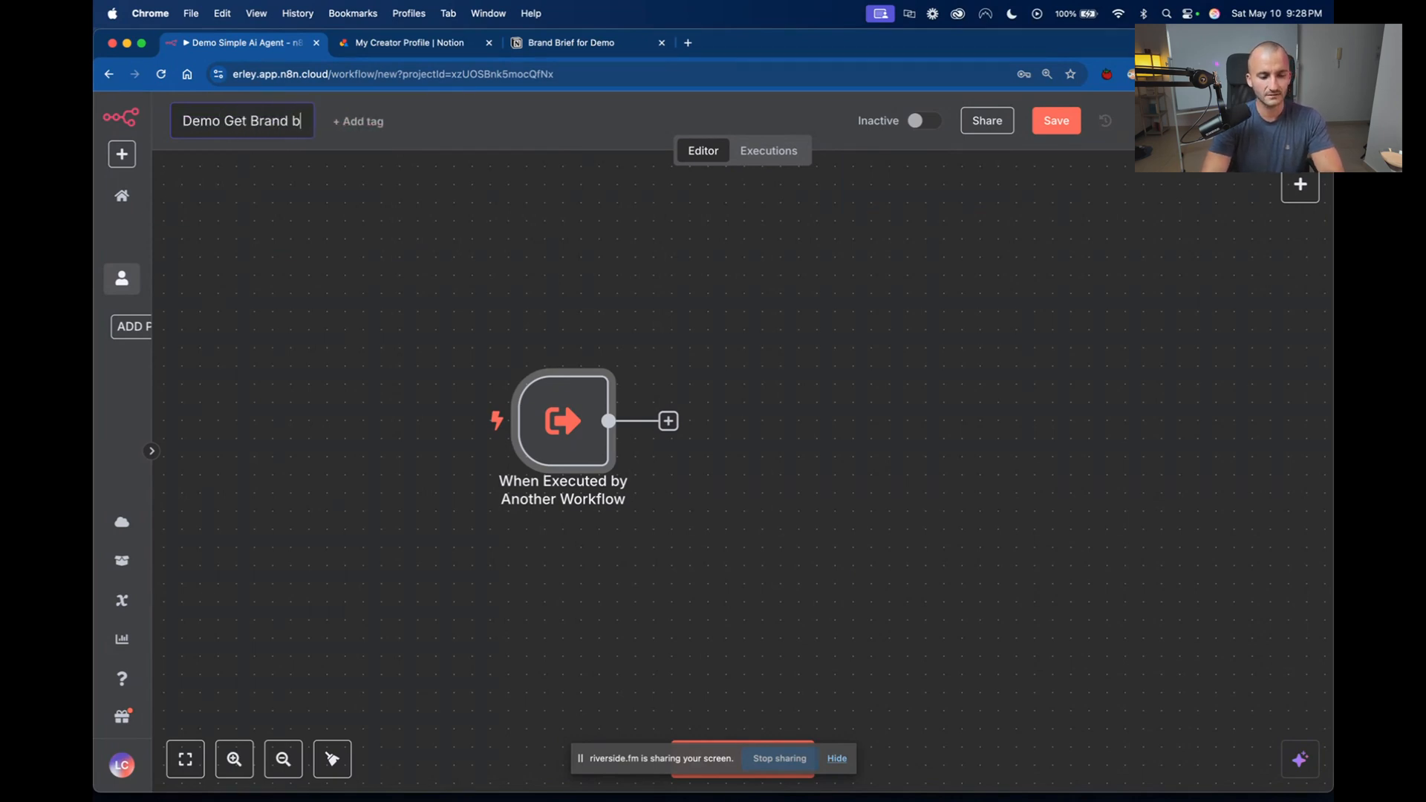
type("riefg")
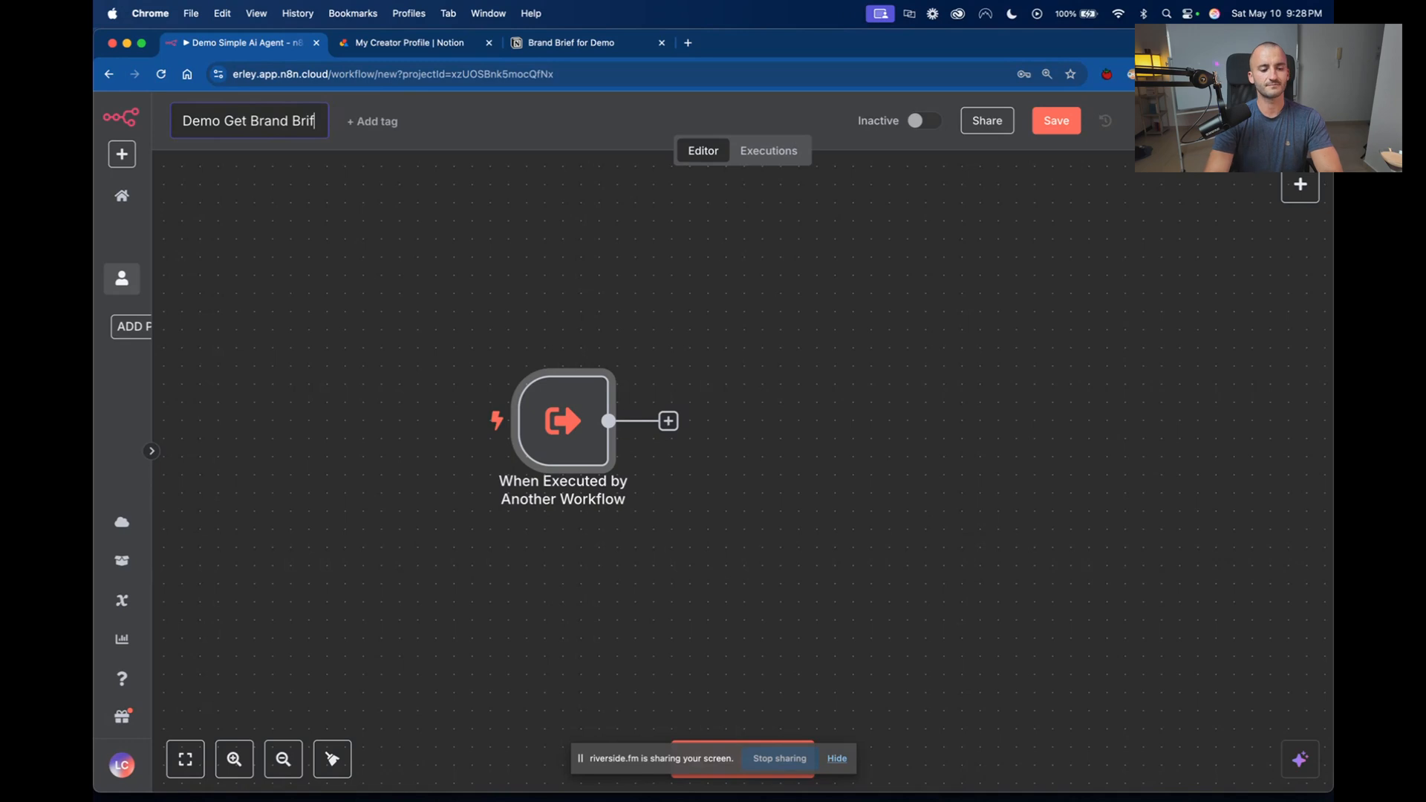
key("BackSpace")
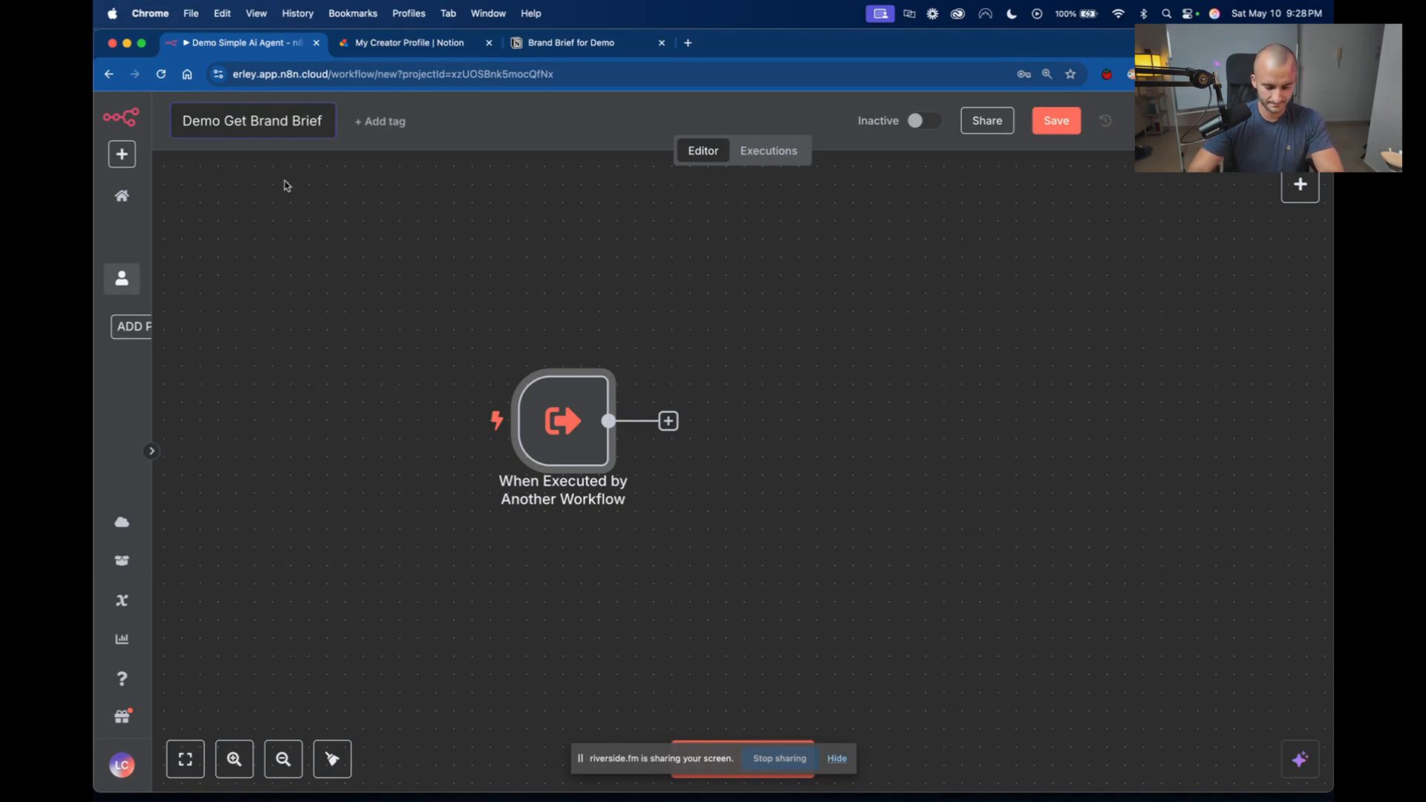
key("Return")
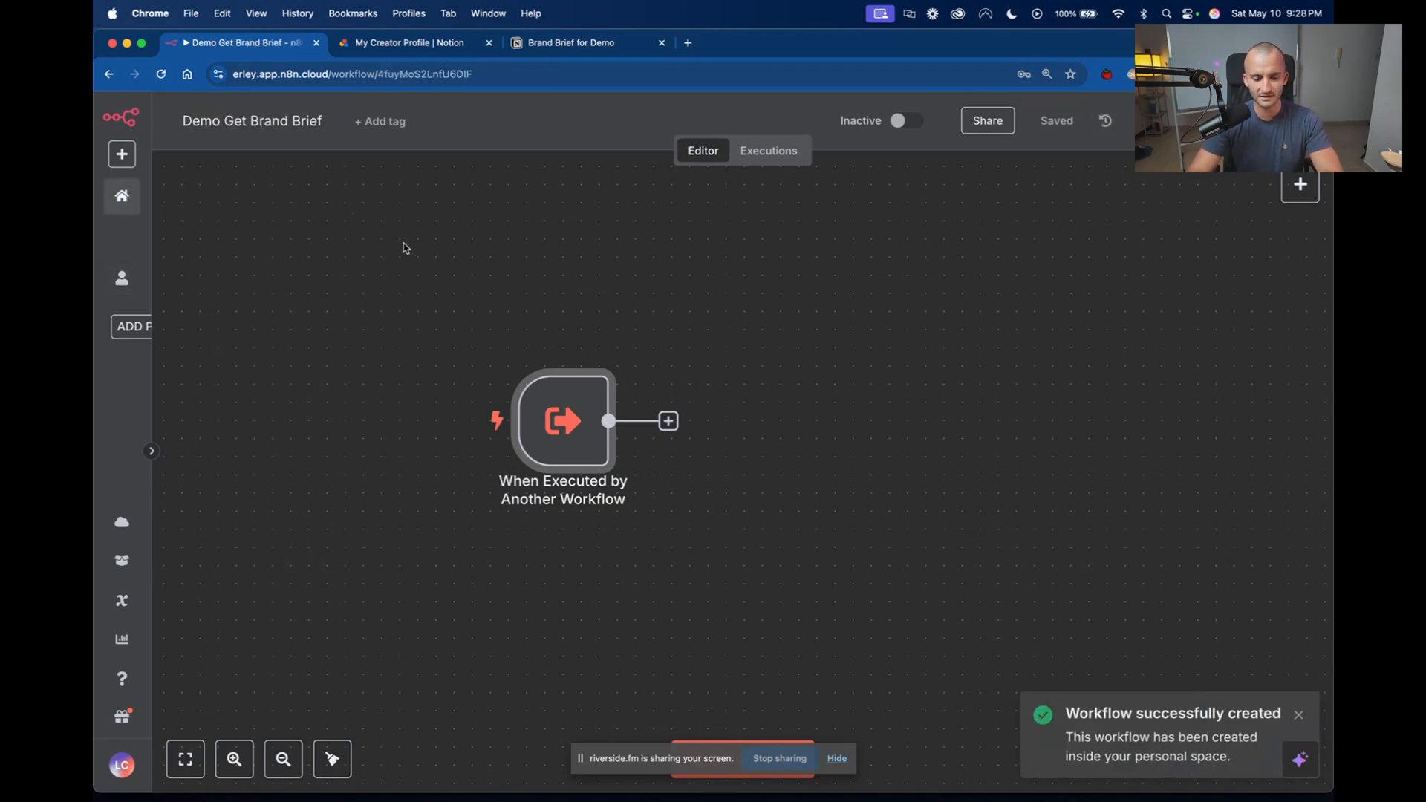
Move the trigger node further left on the canvas and connect a Notion node with the Get many child blocks action after it.
mouse_move(420, 417)
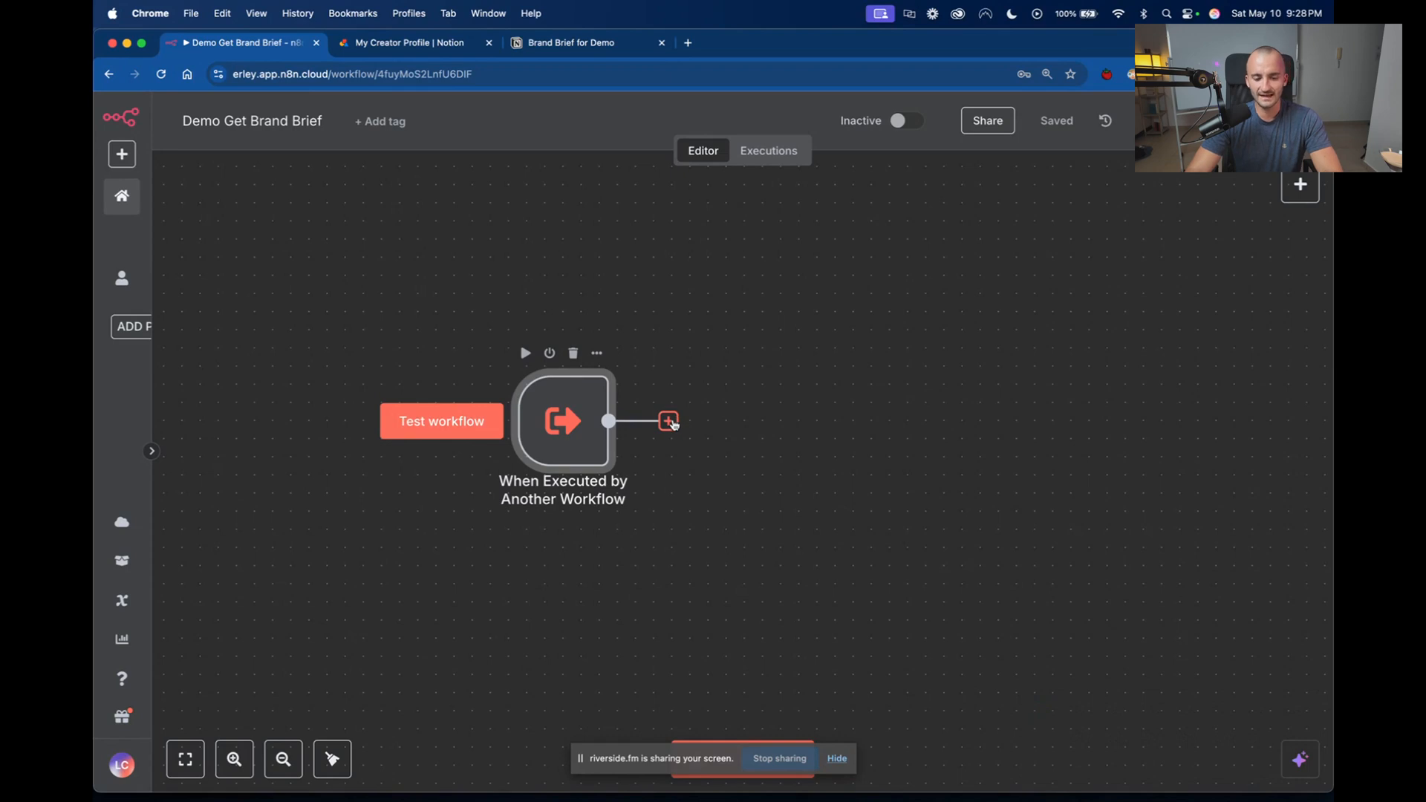
left_click_drag(557, 426, 375, 425)
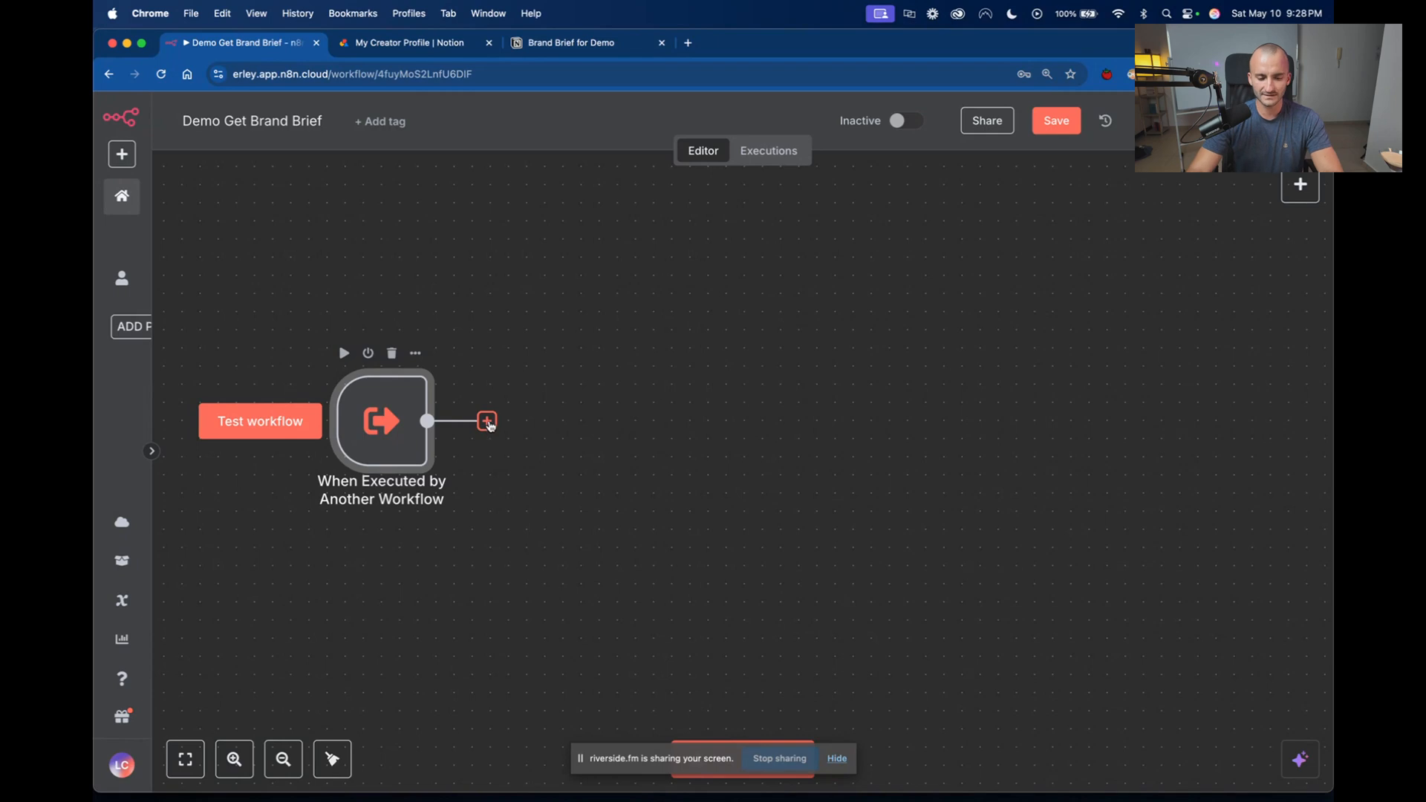
left_click(487, 422)
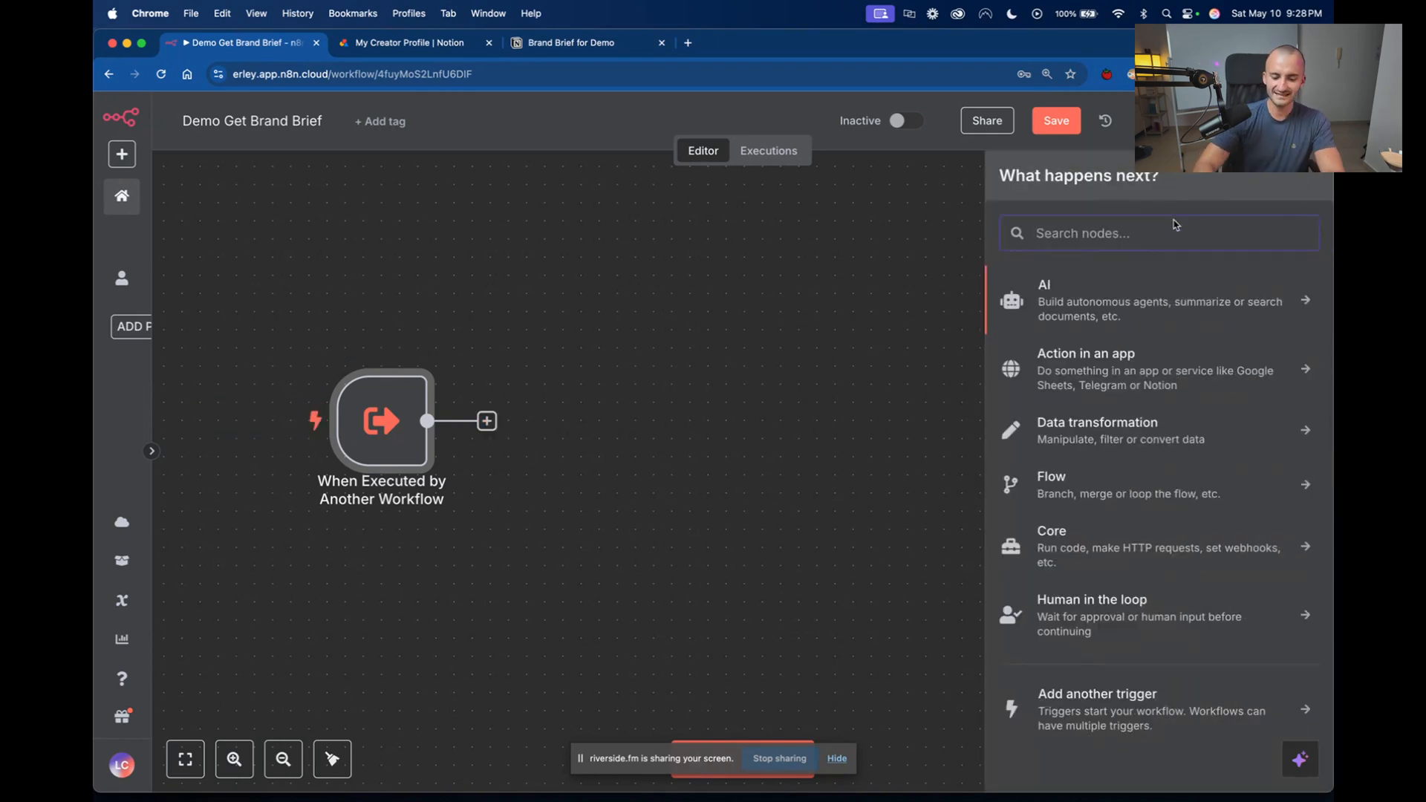
type("notion")
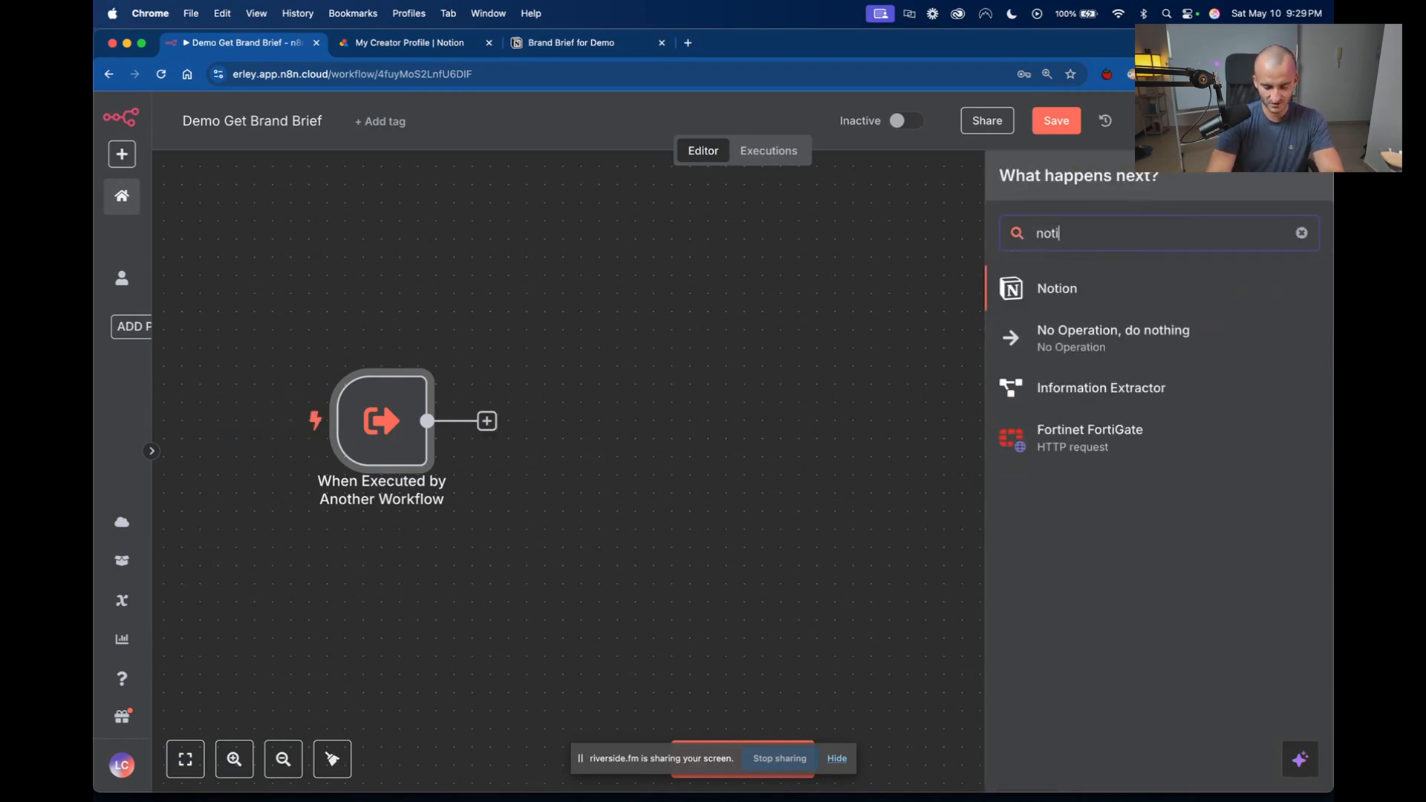
left_click(1083, 293)
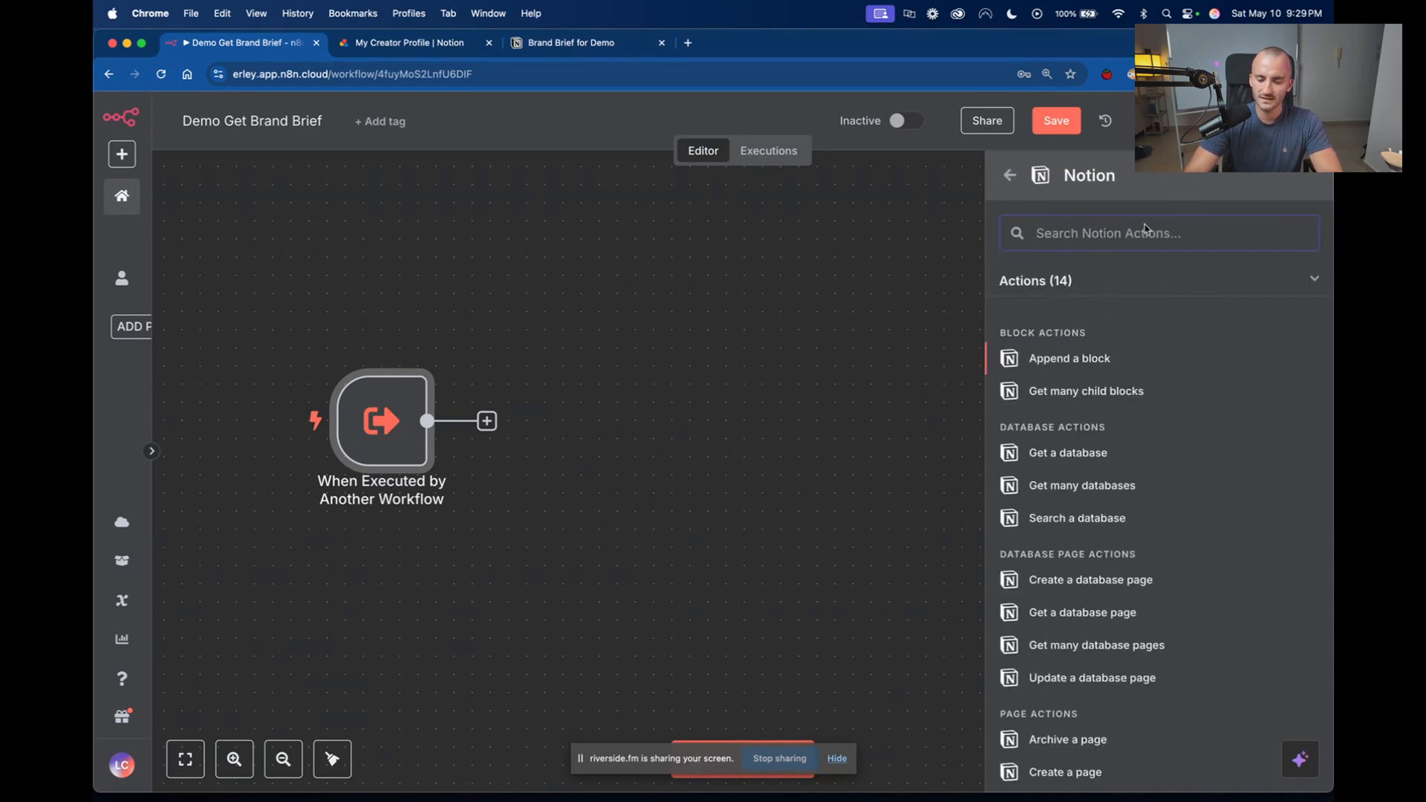
scroll(1184, 390, "down", 2)
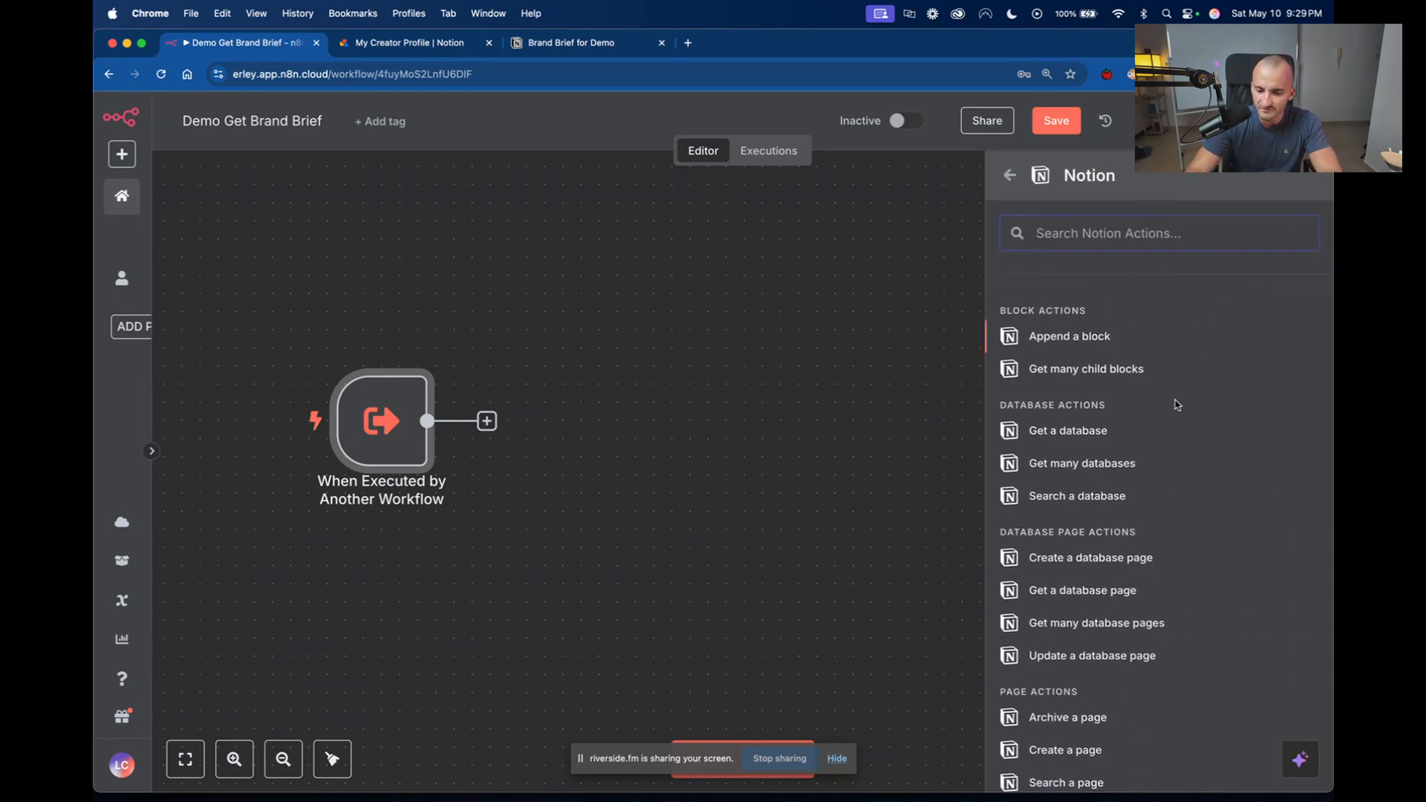
scroll(1173, 413, "down", 4)
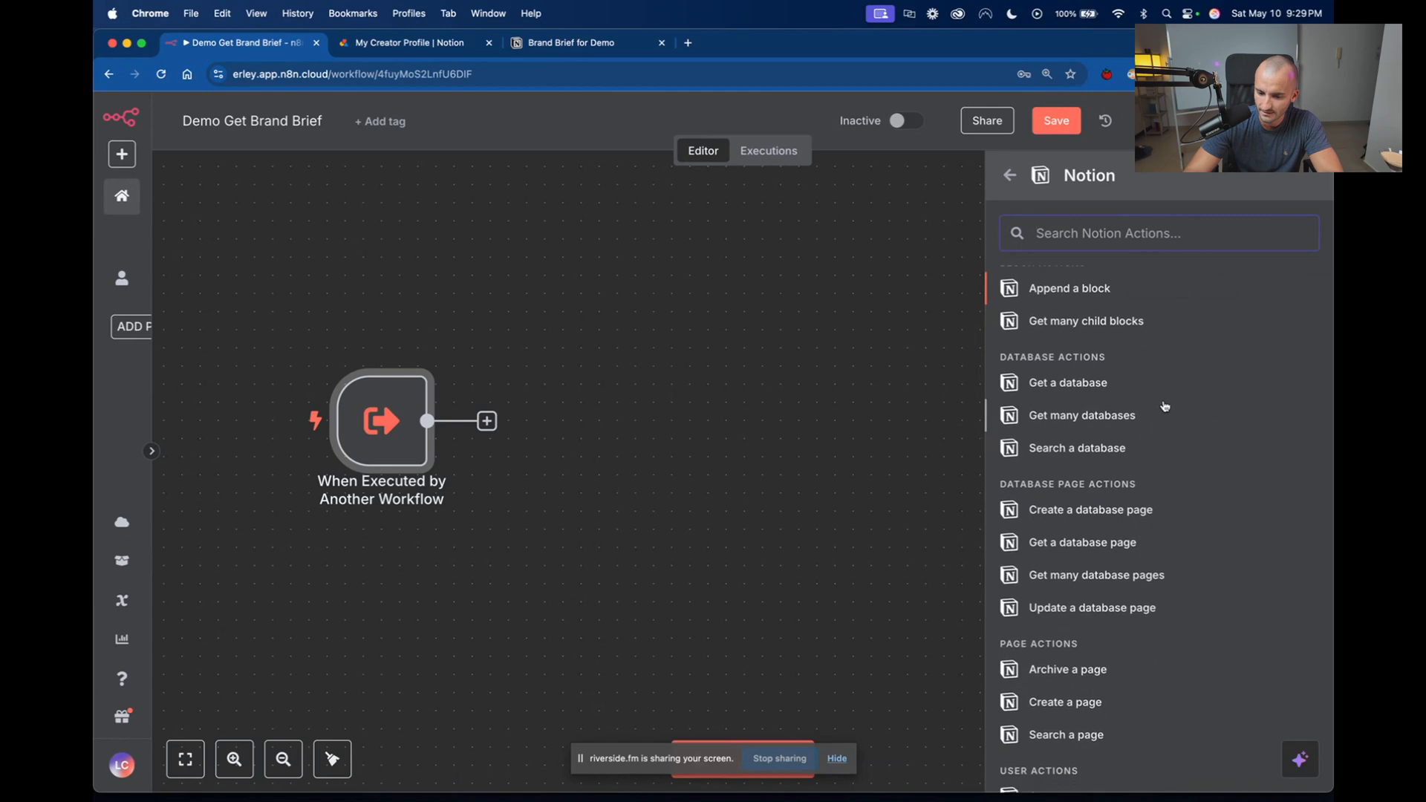
scroll(1136, 505, "down", 1)
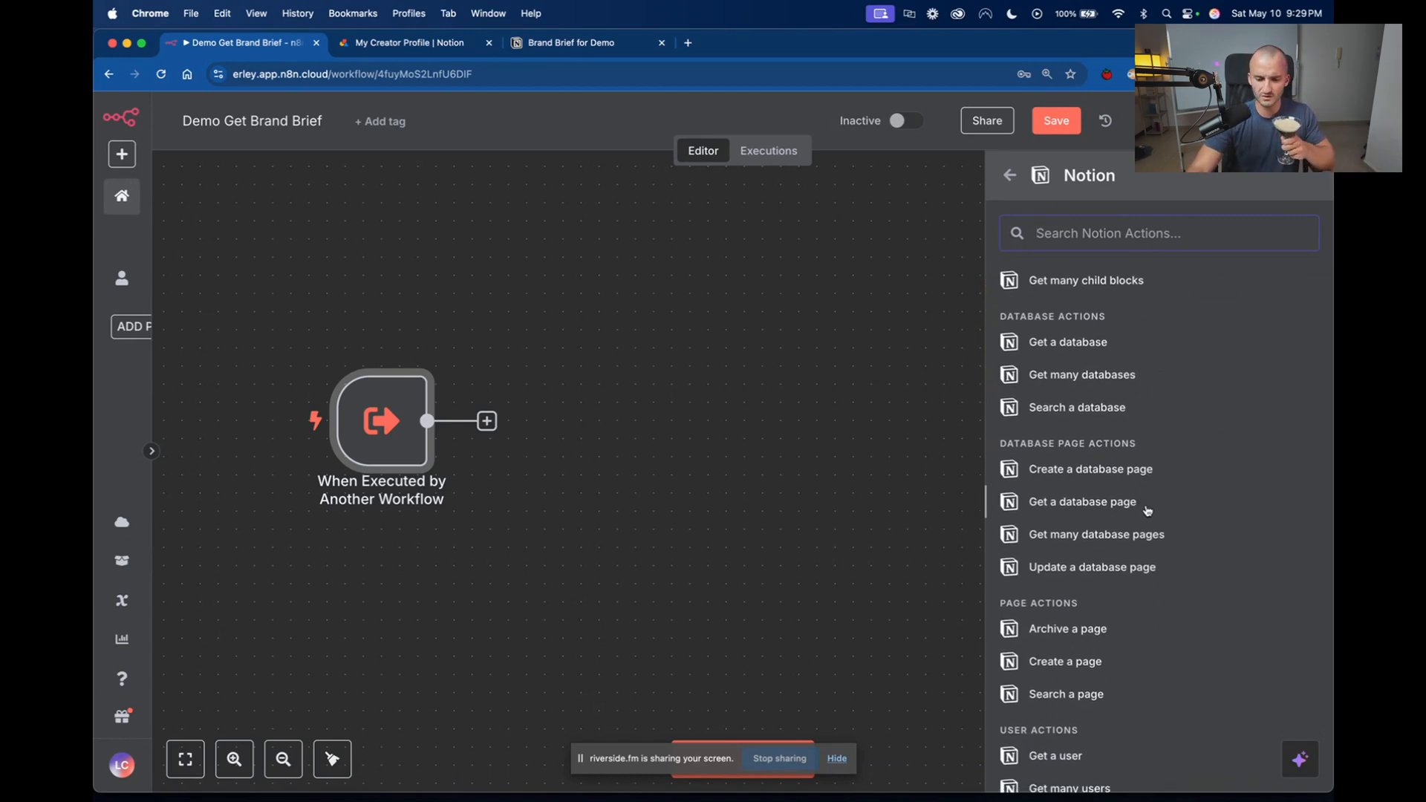
scroll(1121, 527, "down", 1)
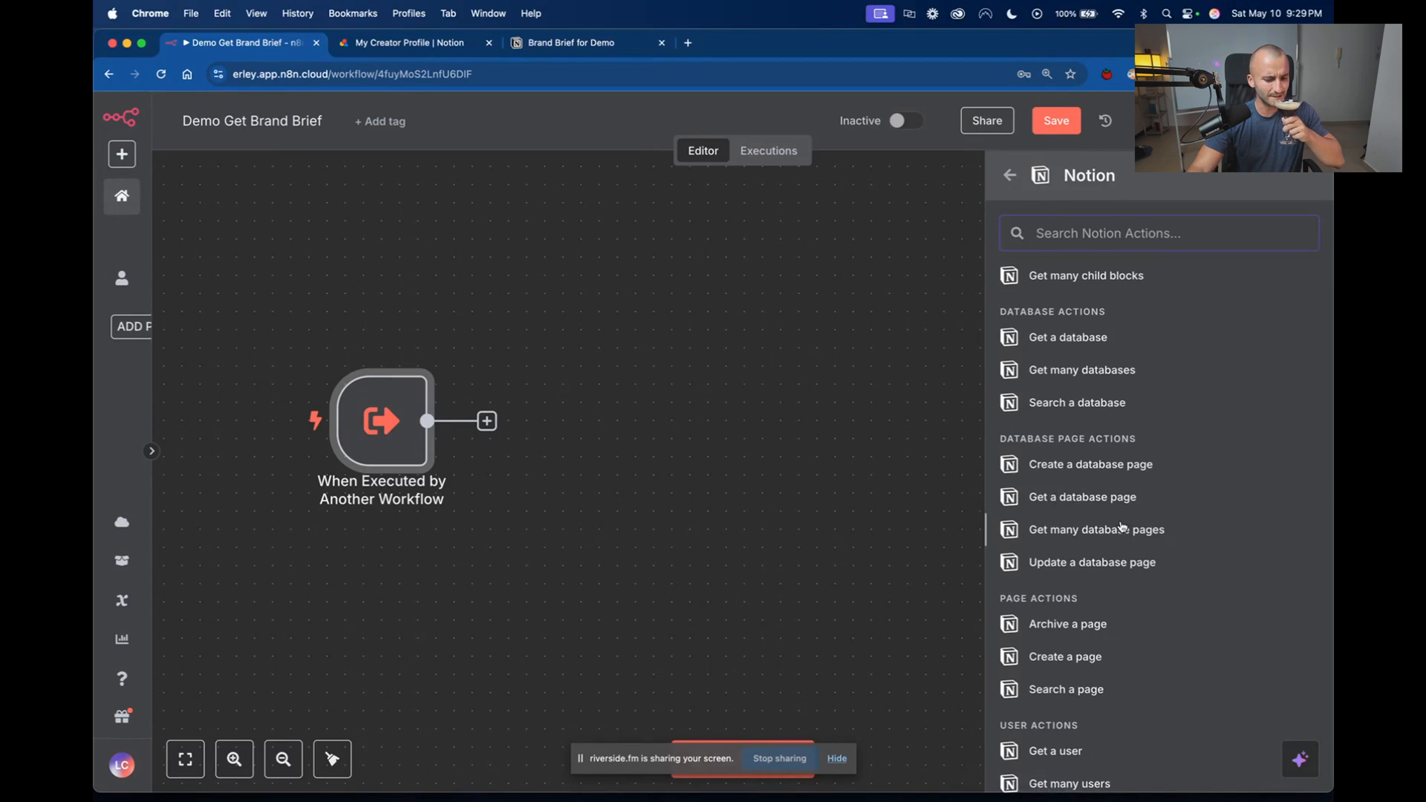
scroll(1121, 526, "down", 5)
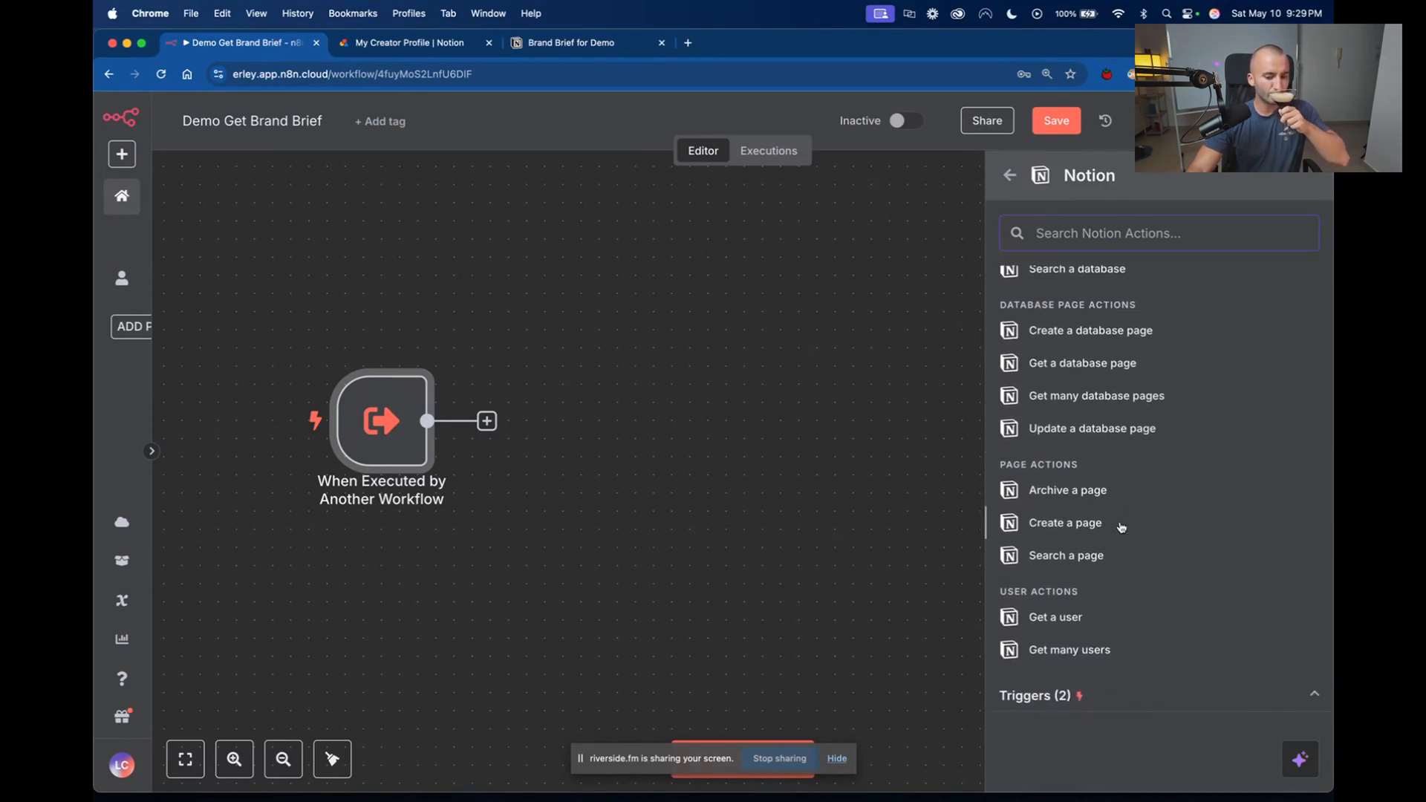
scroll(1121, 527, "up", 8)
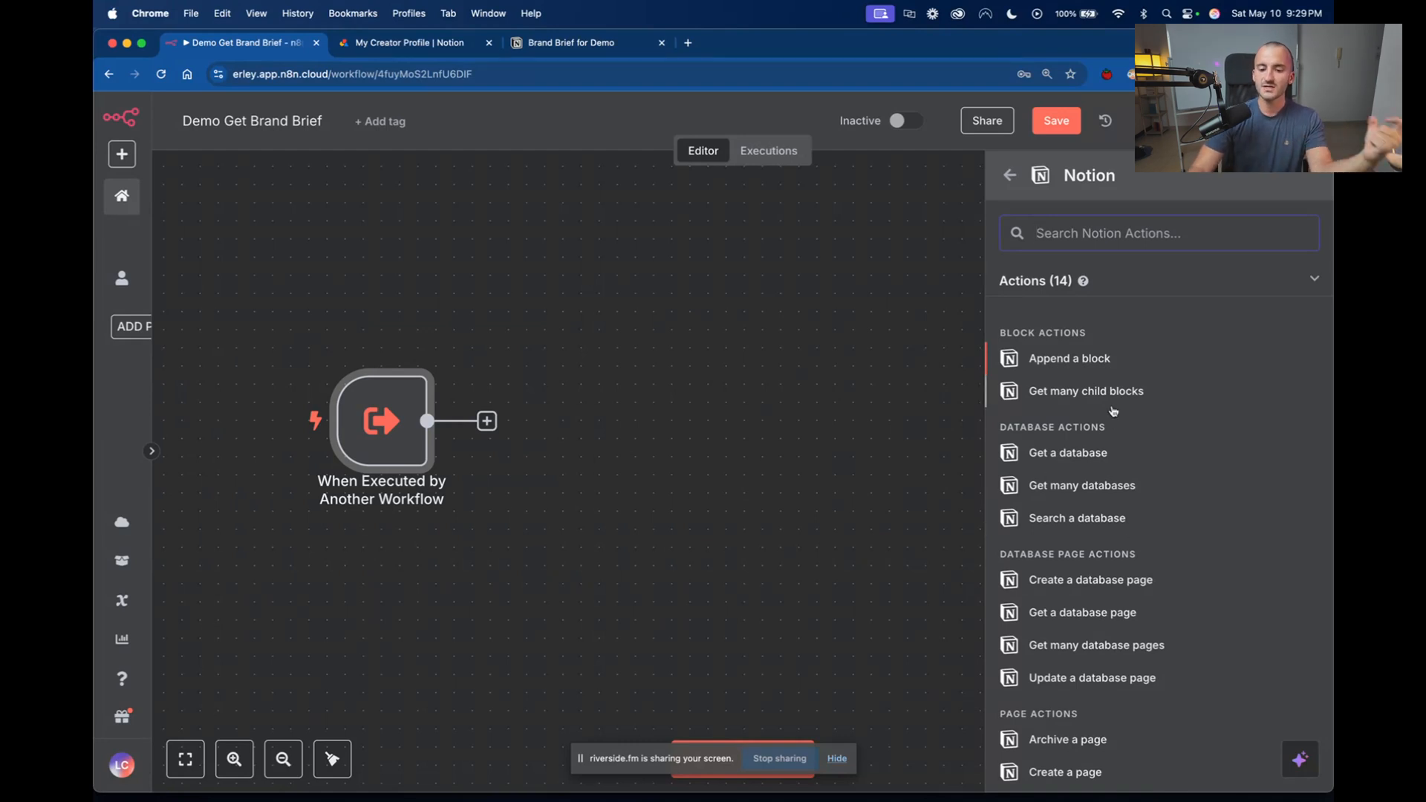
left_click(1058, 397)
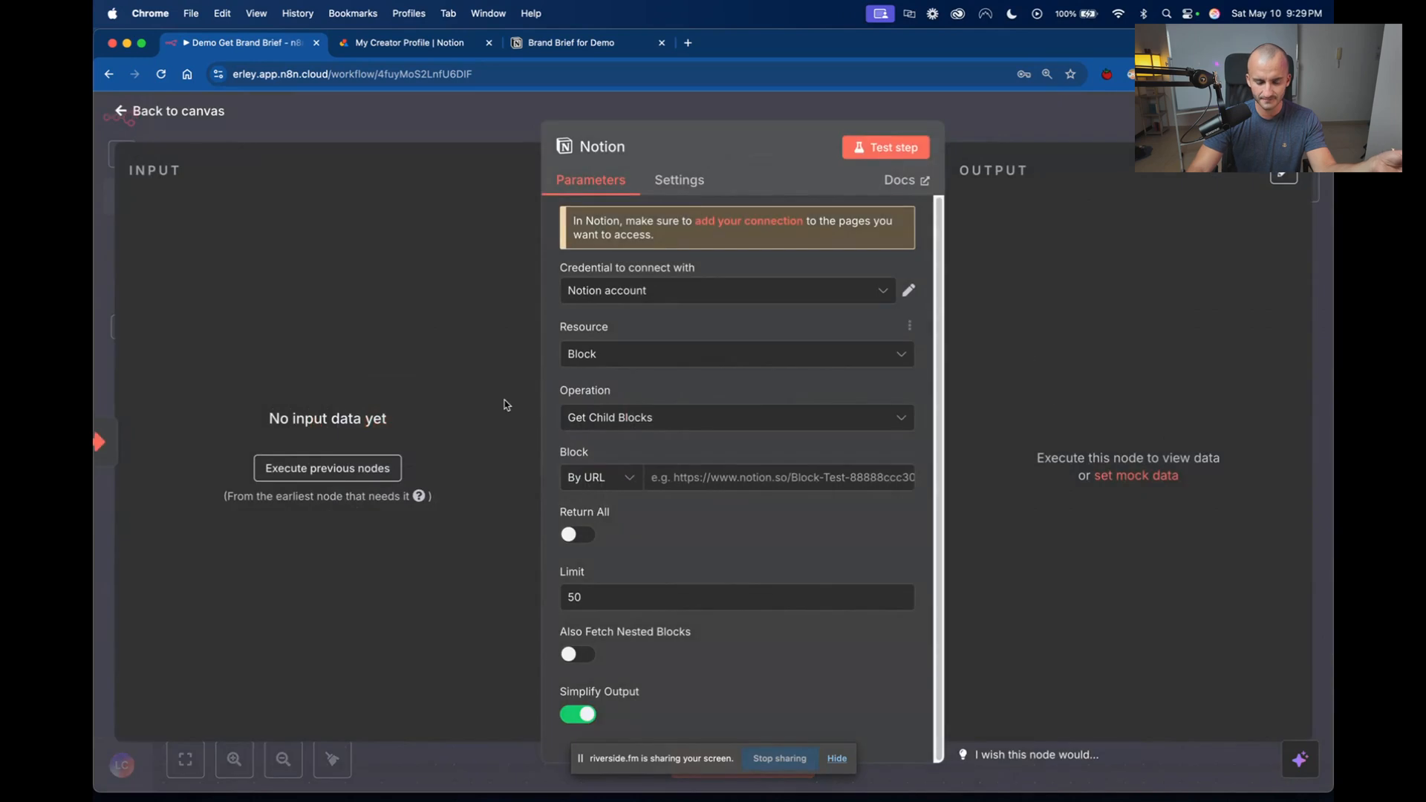
View the connection details of the Notion account credential and the node's available resource types, keeping Block selected.
left_click(909, 292)
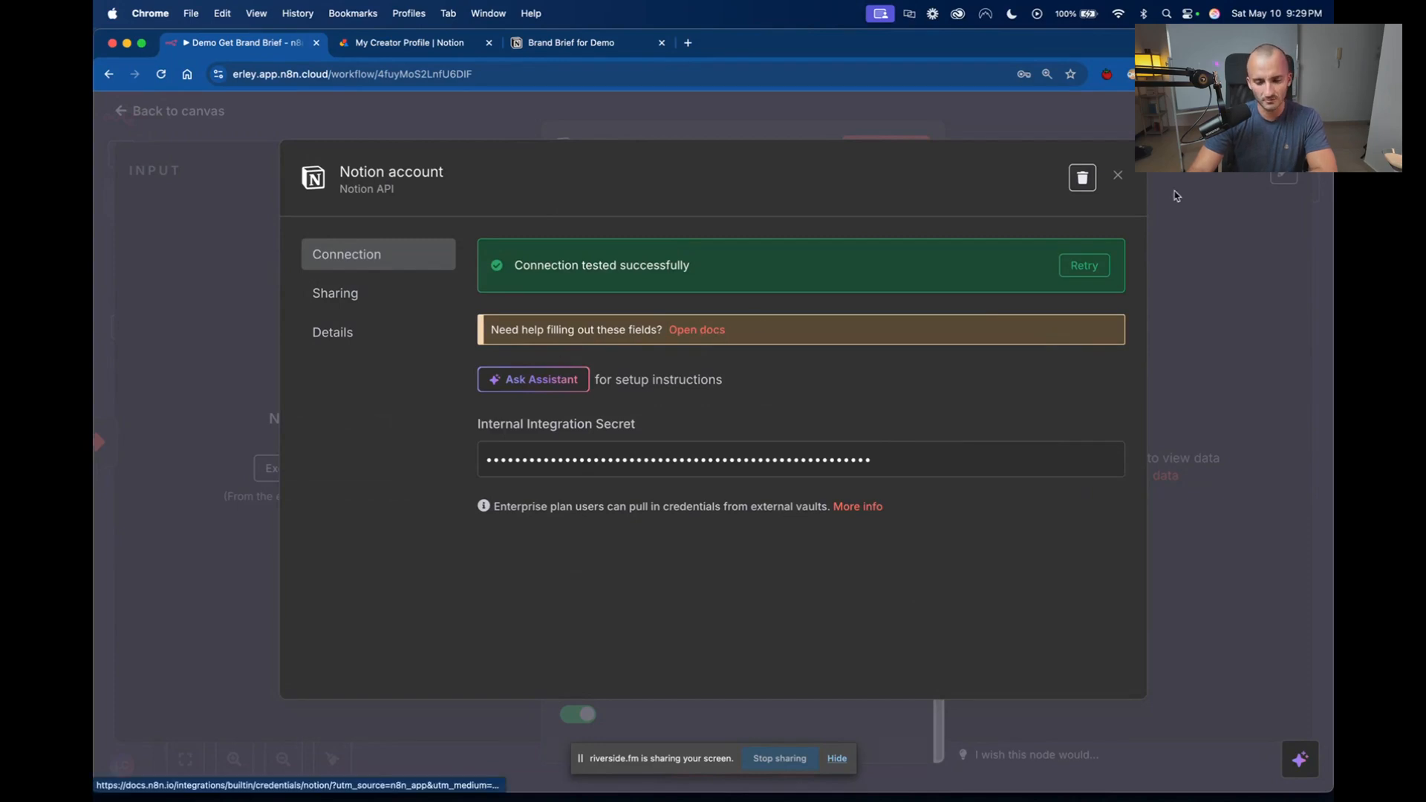
left_click(1118, 176)
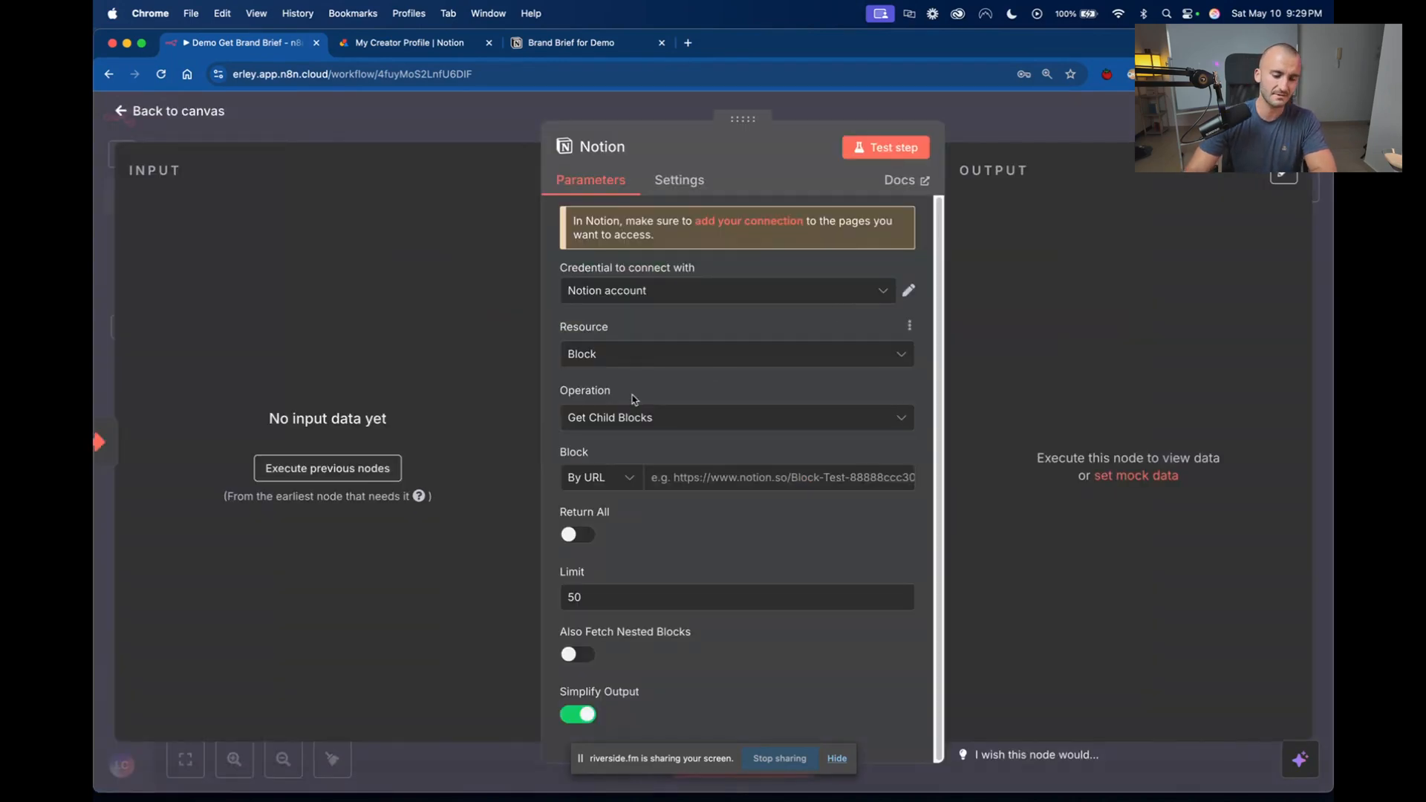
left_click(661, 360)
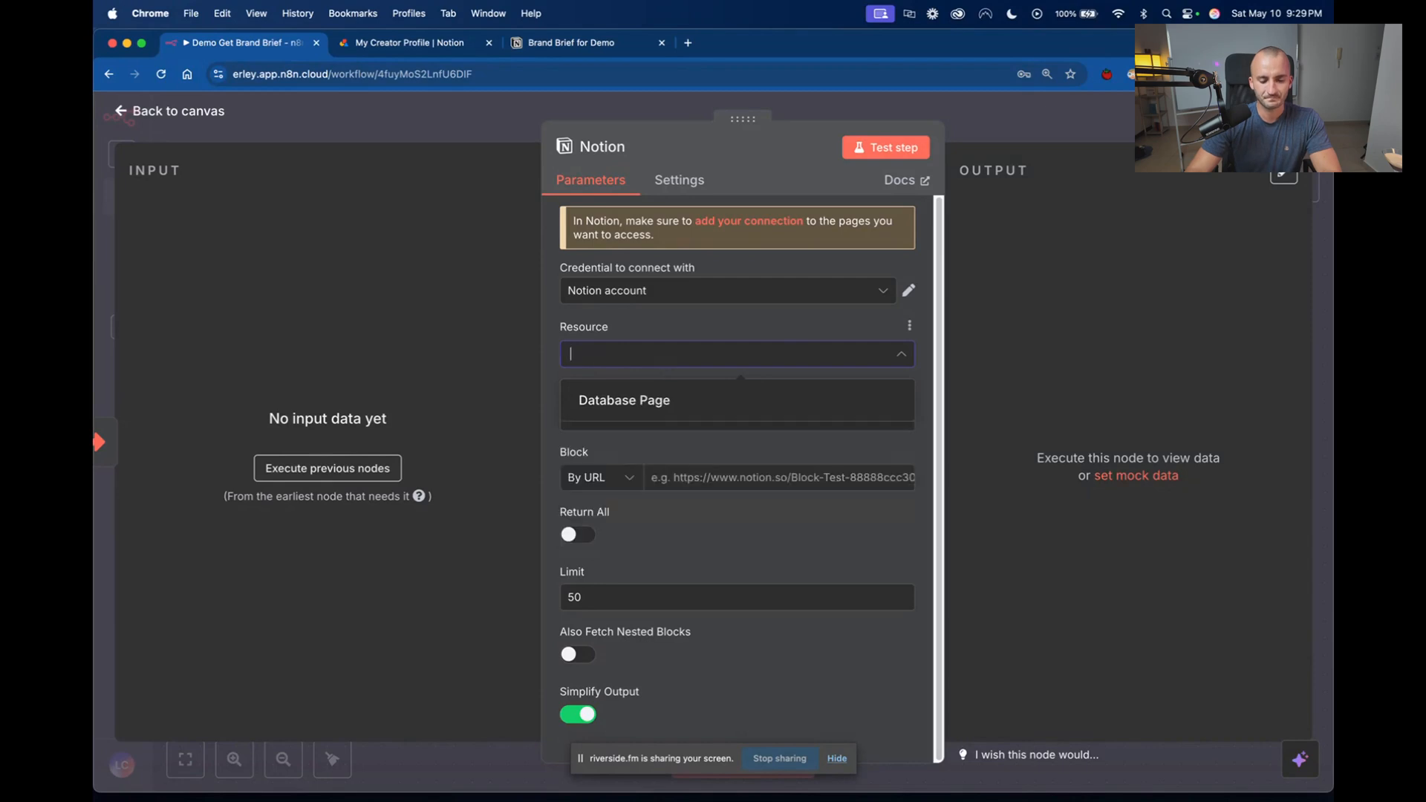
left_click(737, 348)
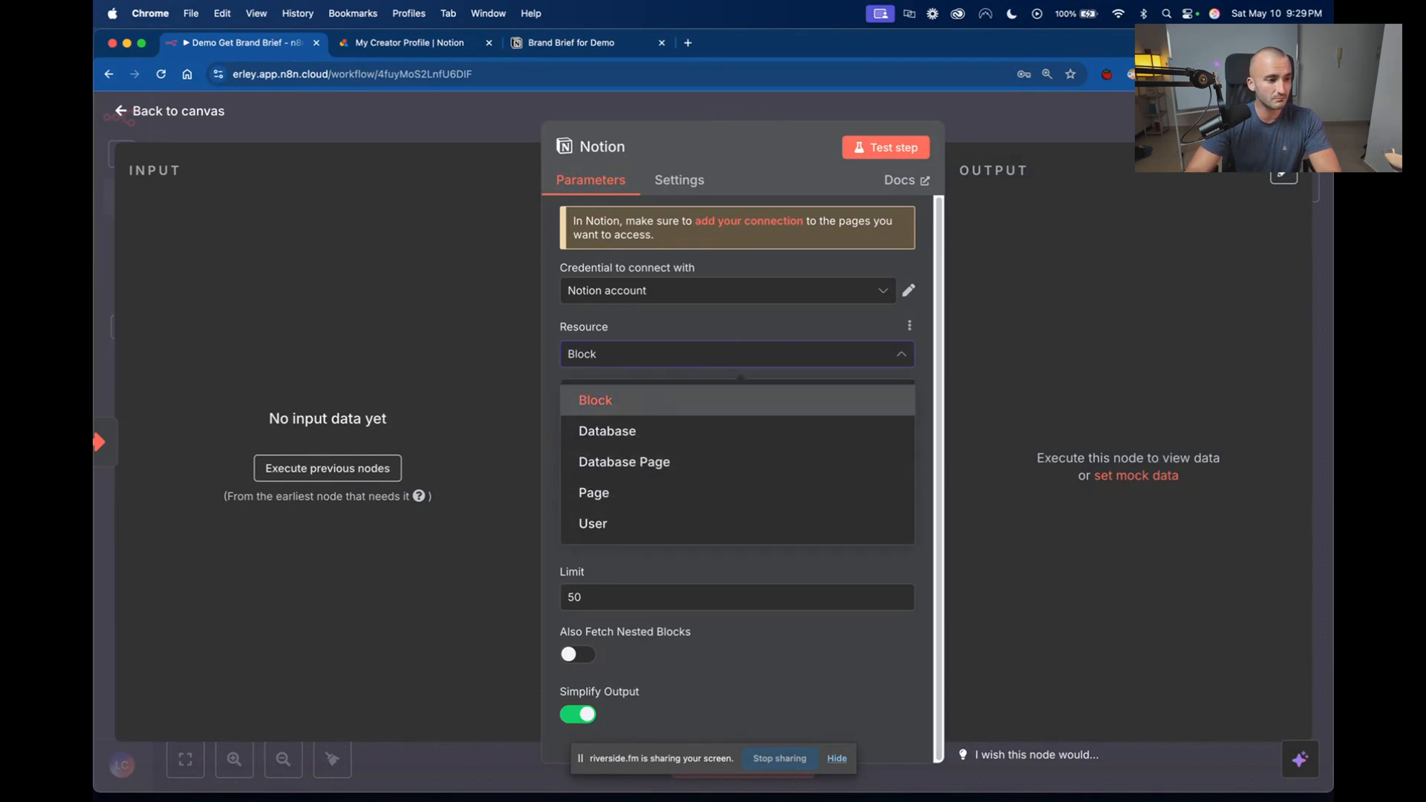
left_click(595, 400)
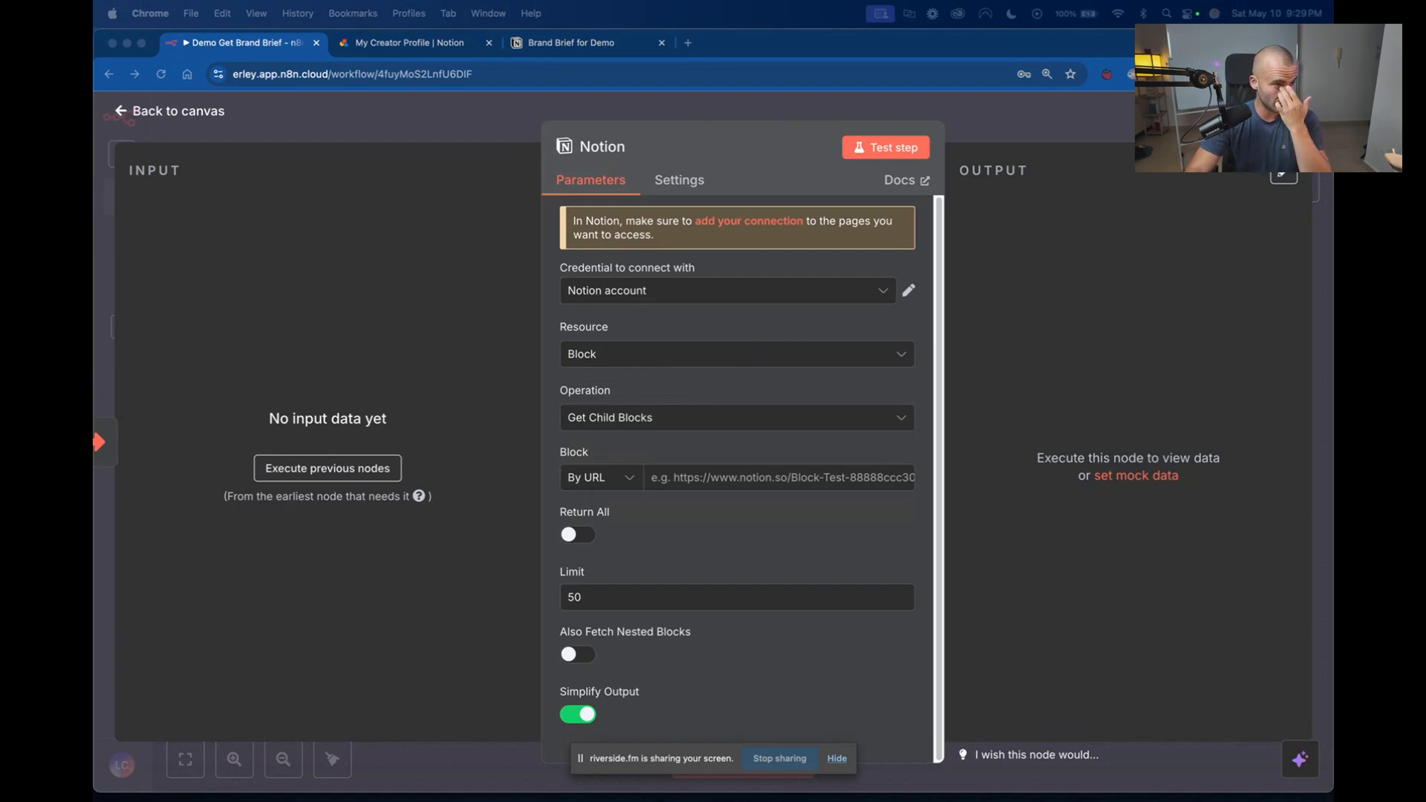
View the operations offered for the Database resource and return the Notion node's resource to Block.
left_click(694, 357)
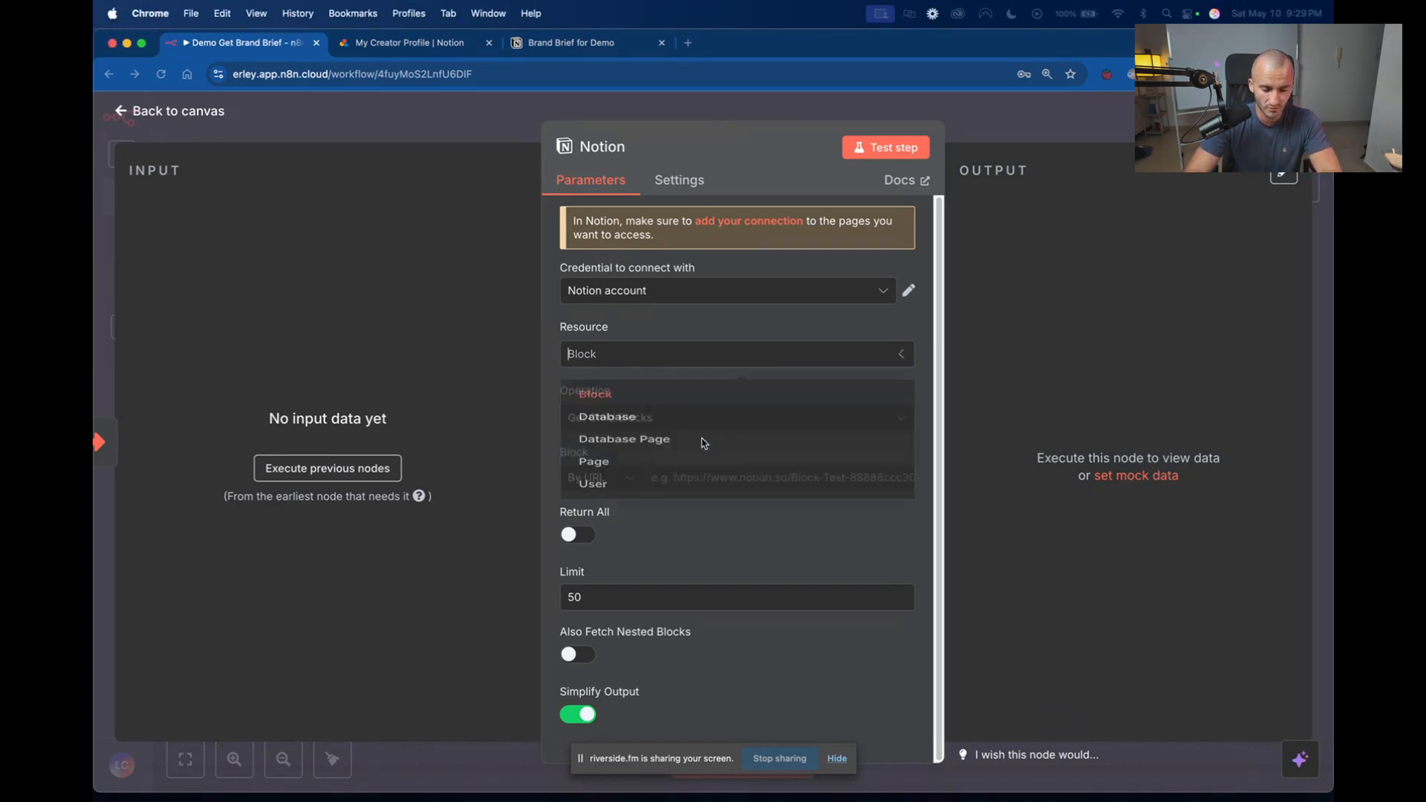
left_click(730, 419)
left_click(729, 420)
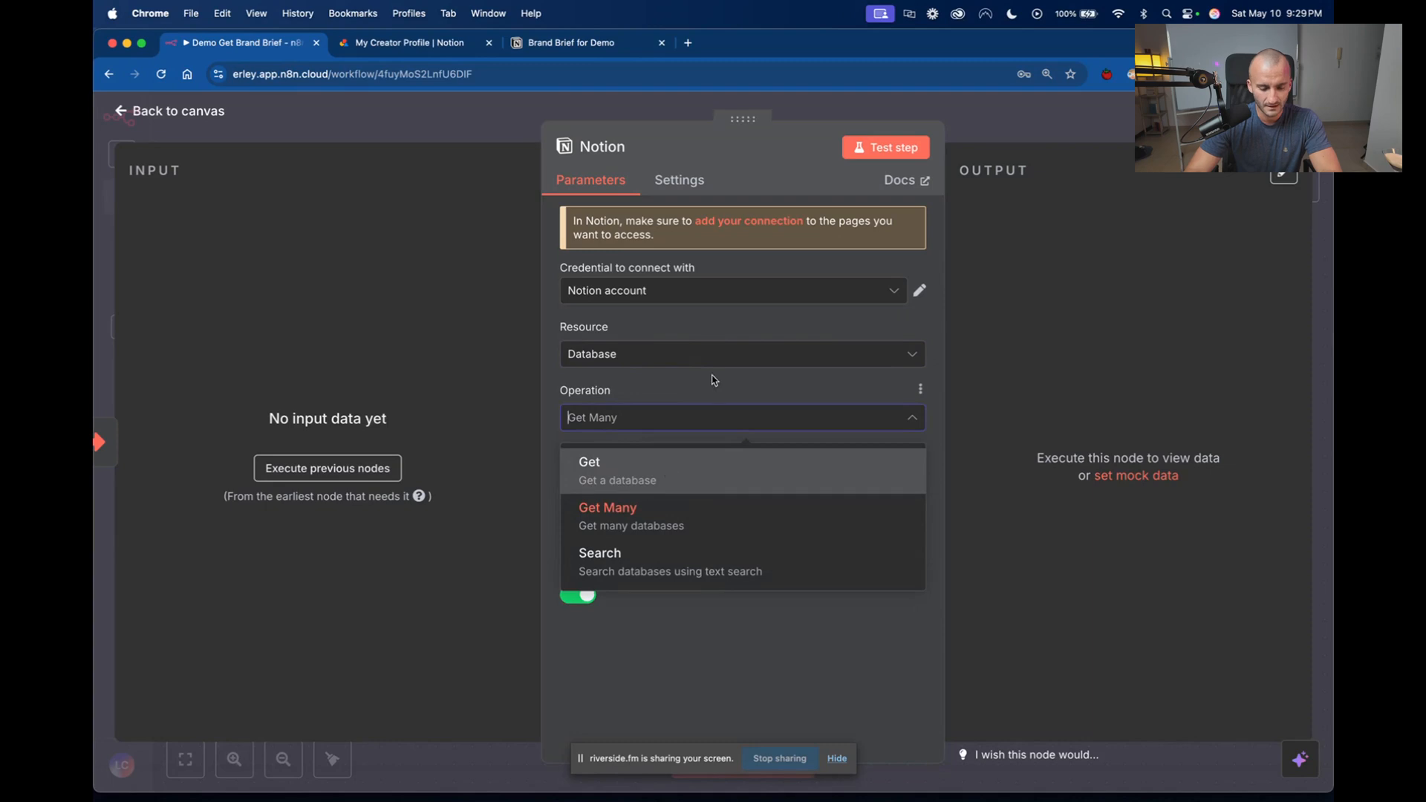
left_click(680, 360)
left_click(624, 401)
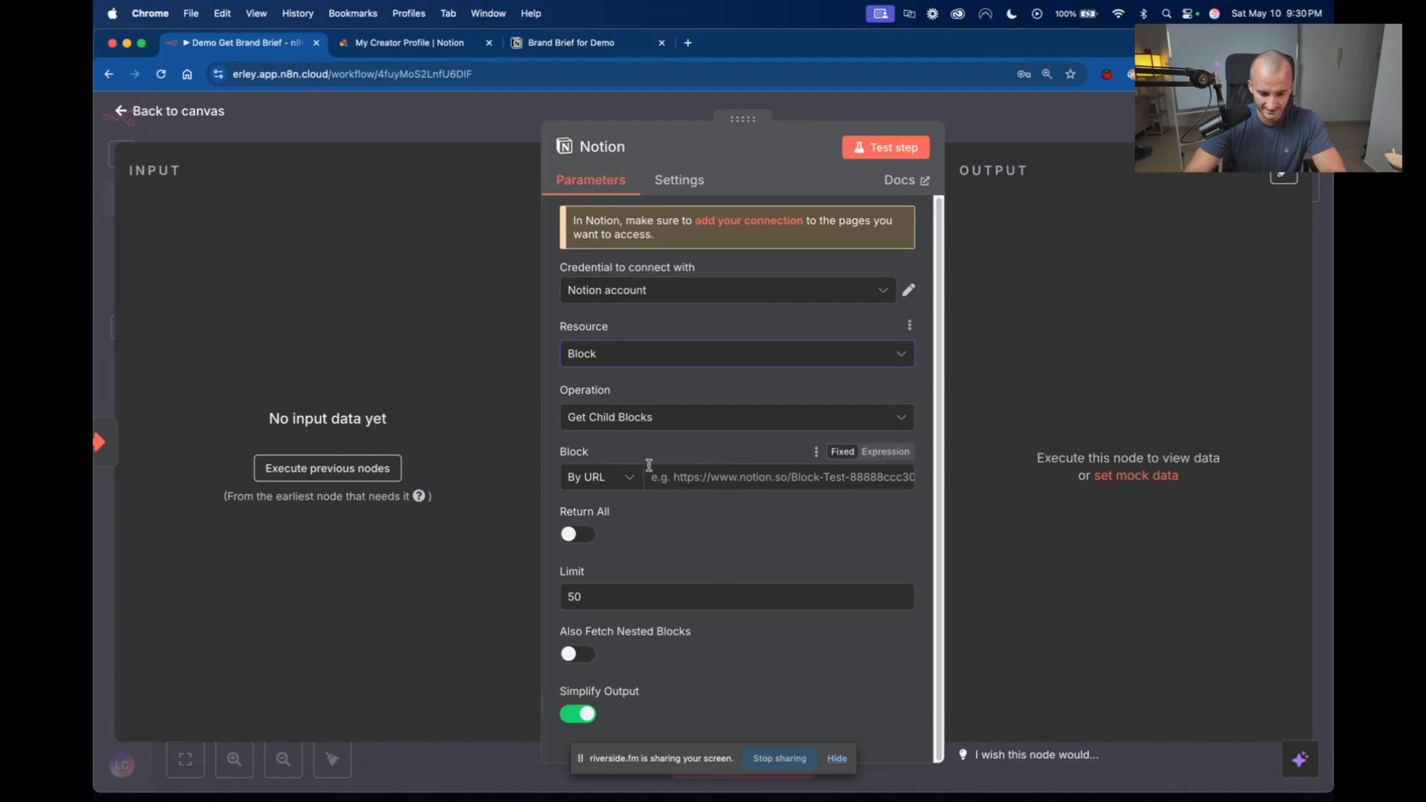
Switch to the Brand Brief for Demo page in Notion and examine its sharing options and page text.
left_click(834, 478)
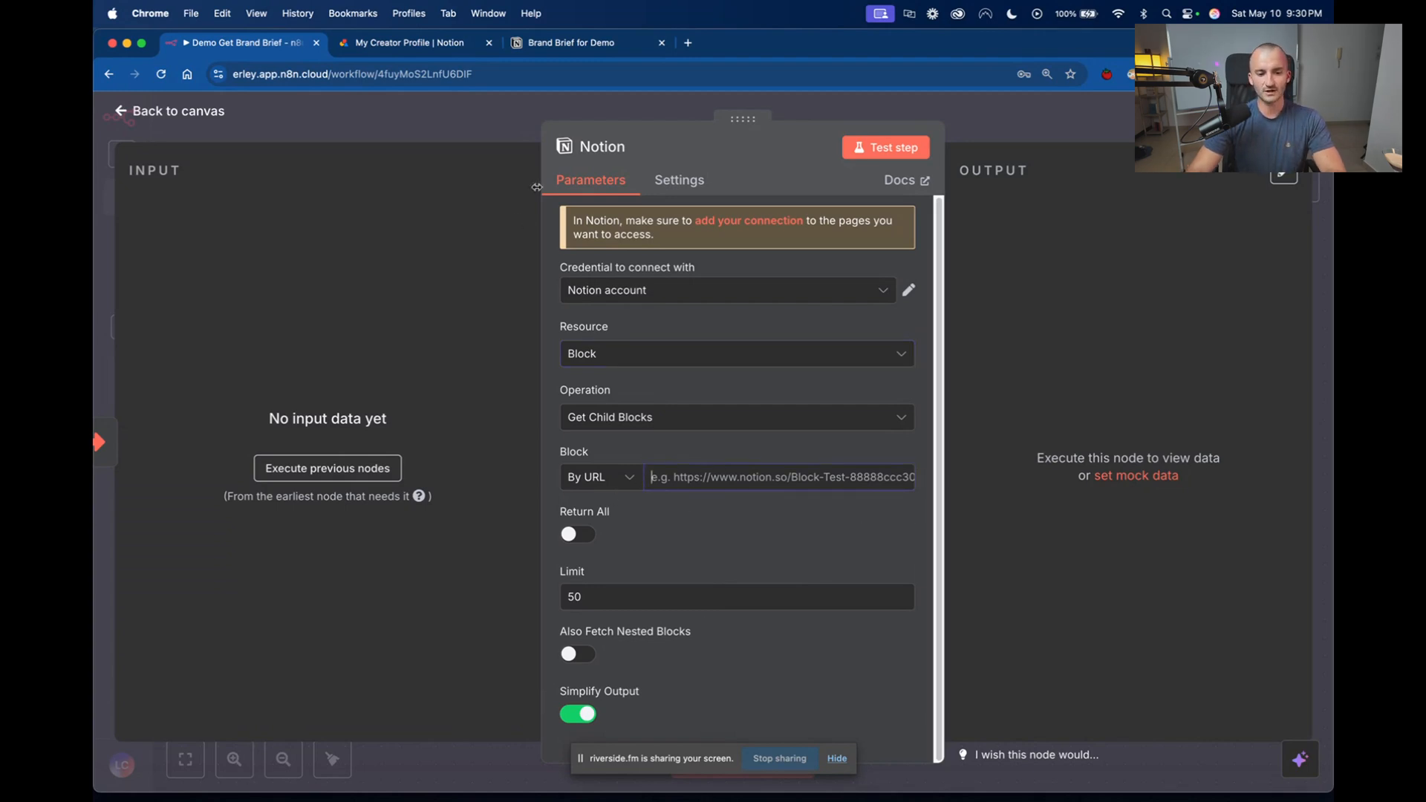
left_click(603, 45)
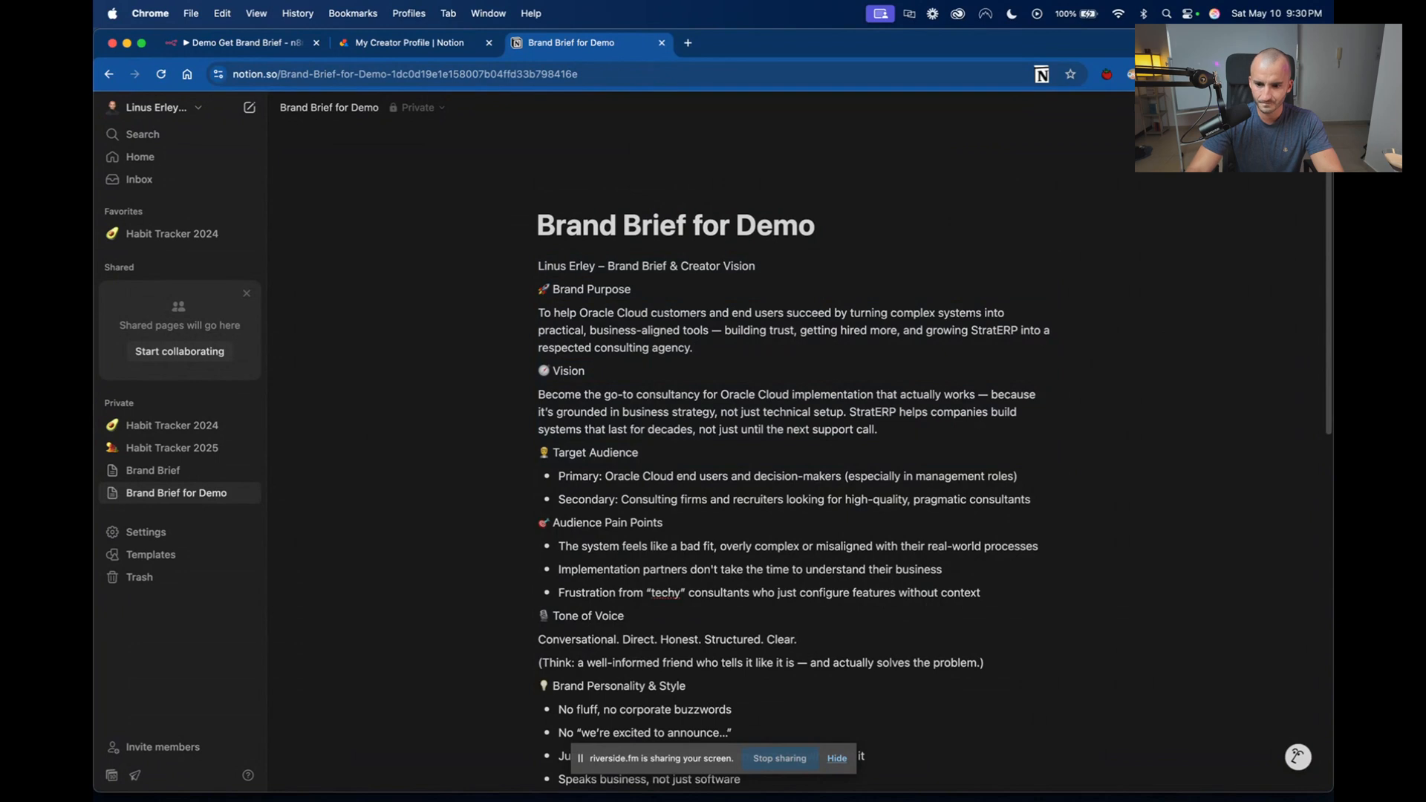
left_click(1218, 108)
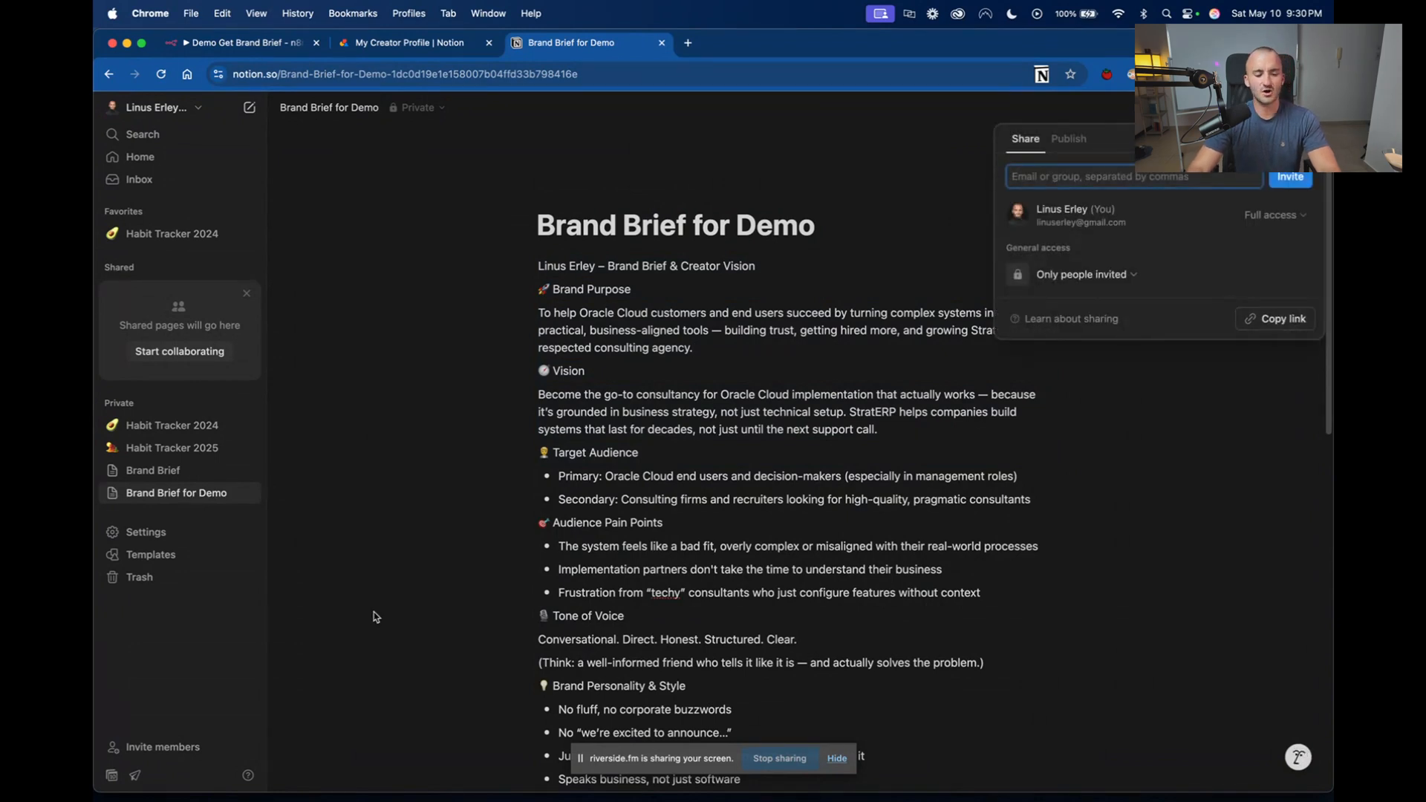
left_click(390, 626)
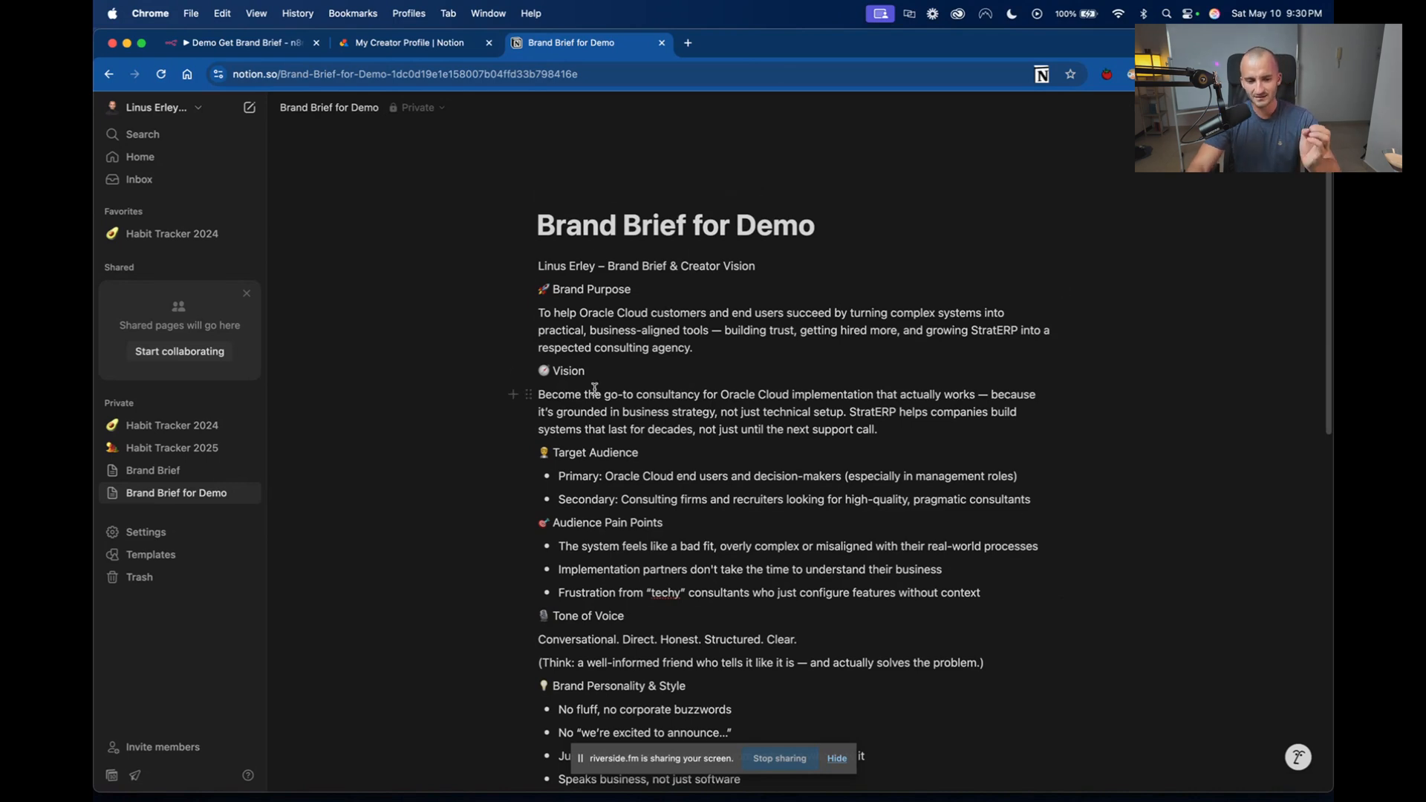
left_click_drag(676, 225, 1159, 598)
left_click(1170, 603)
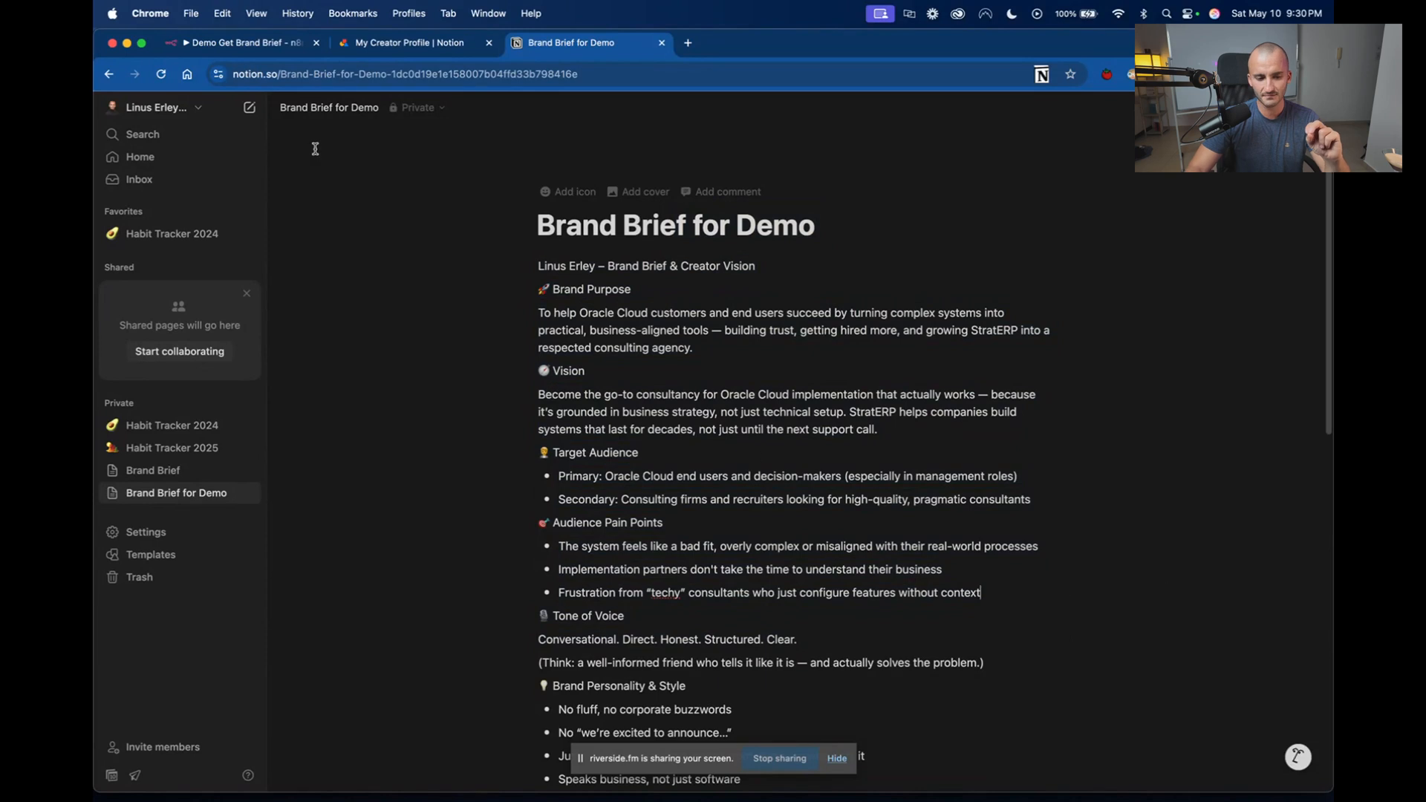
Check the Notion node's block URL field in n8n, and view the page options of Brand Brief for Demo in Notion.
left_click(233, 42)
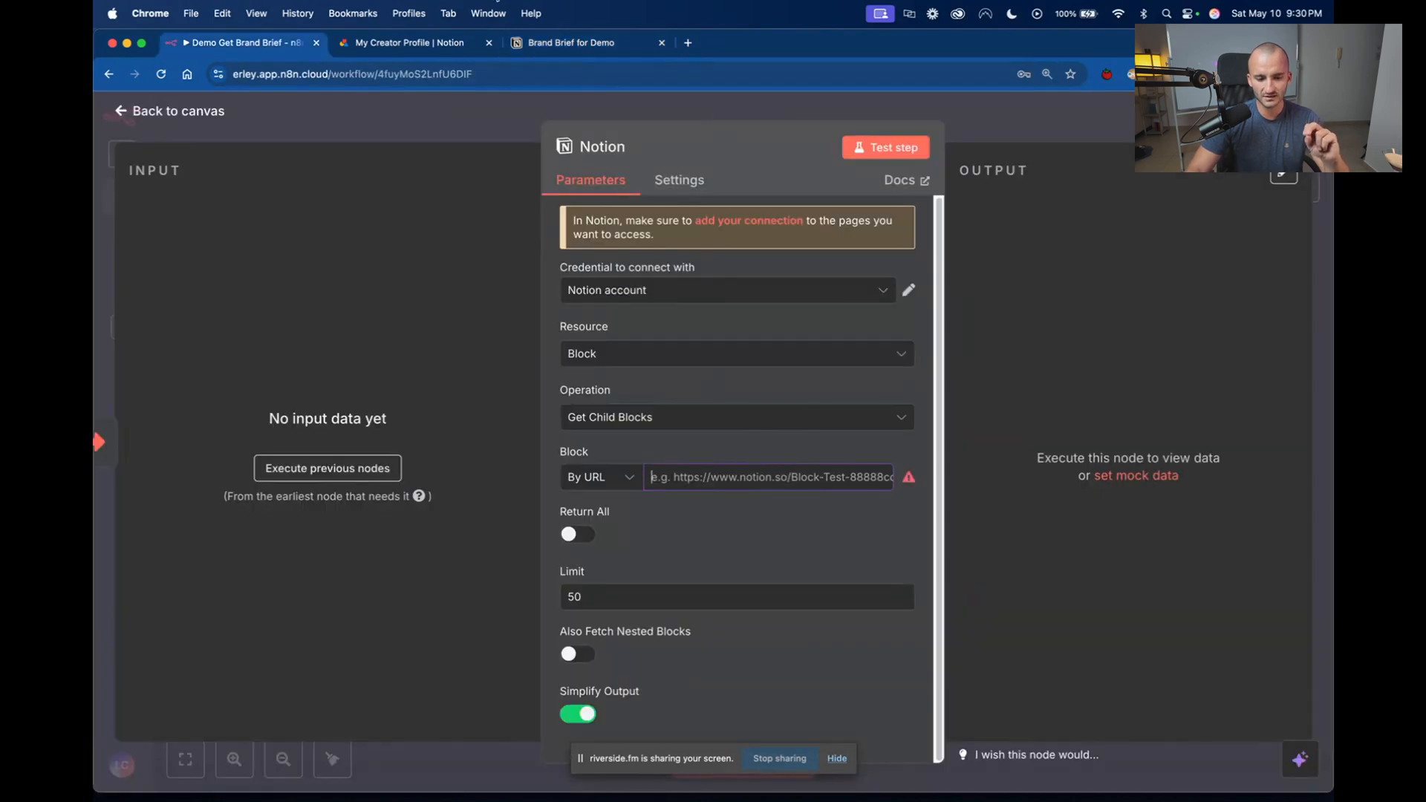
left_click(568, 45)
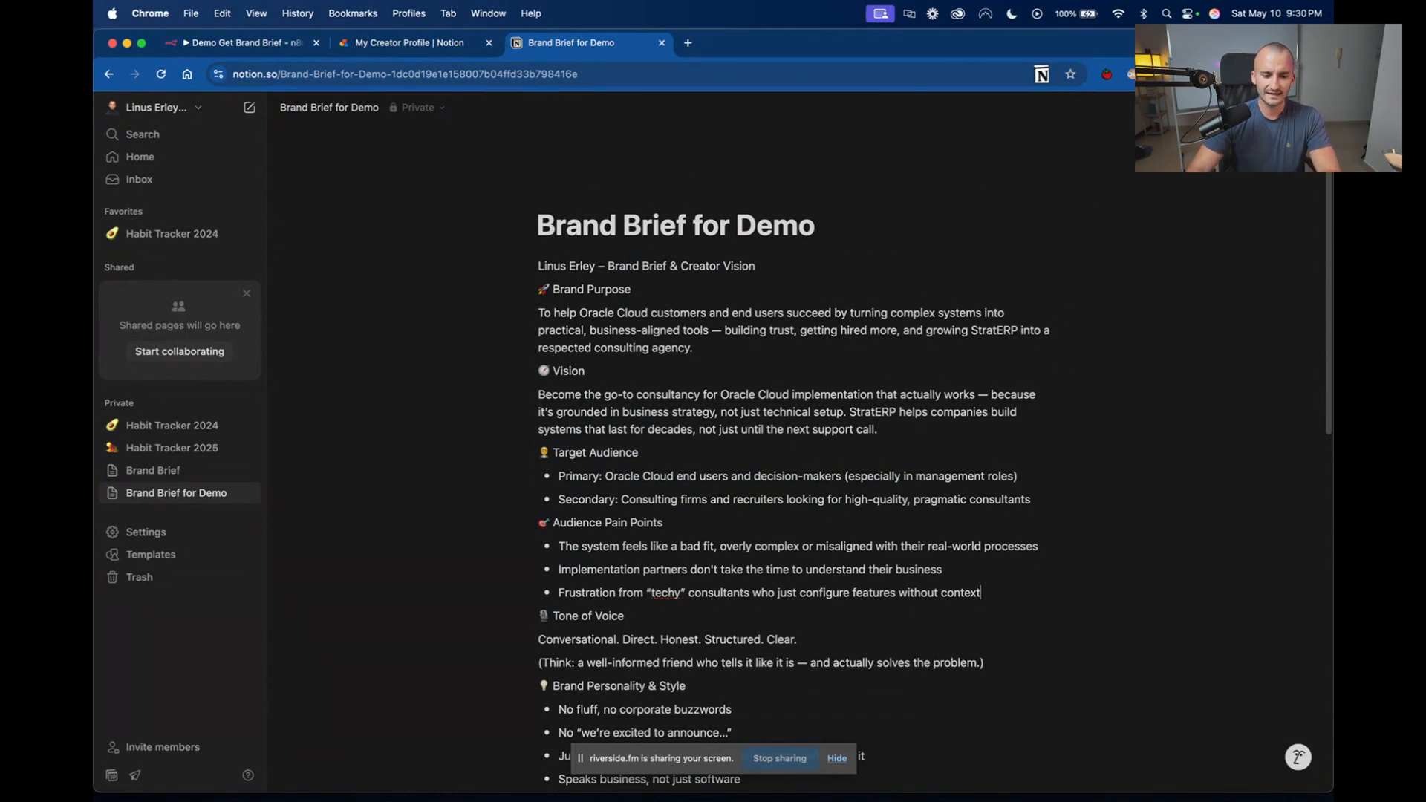
left_click(1313, 107)
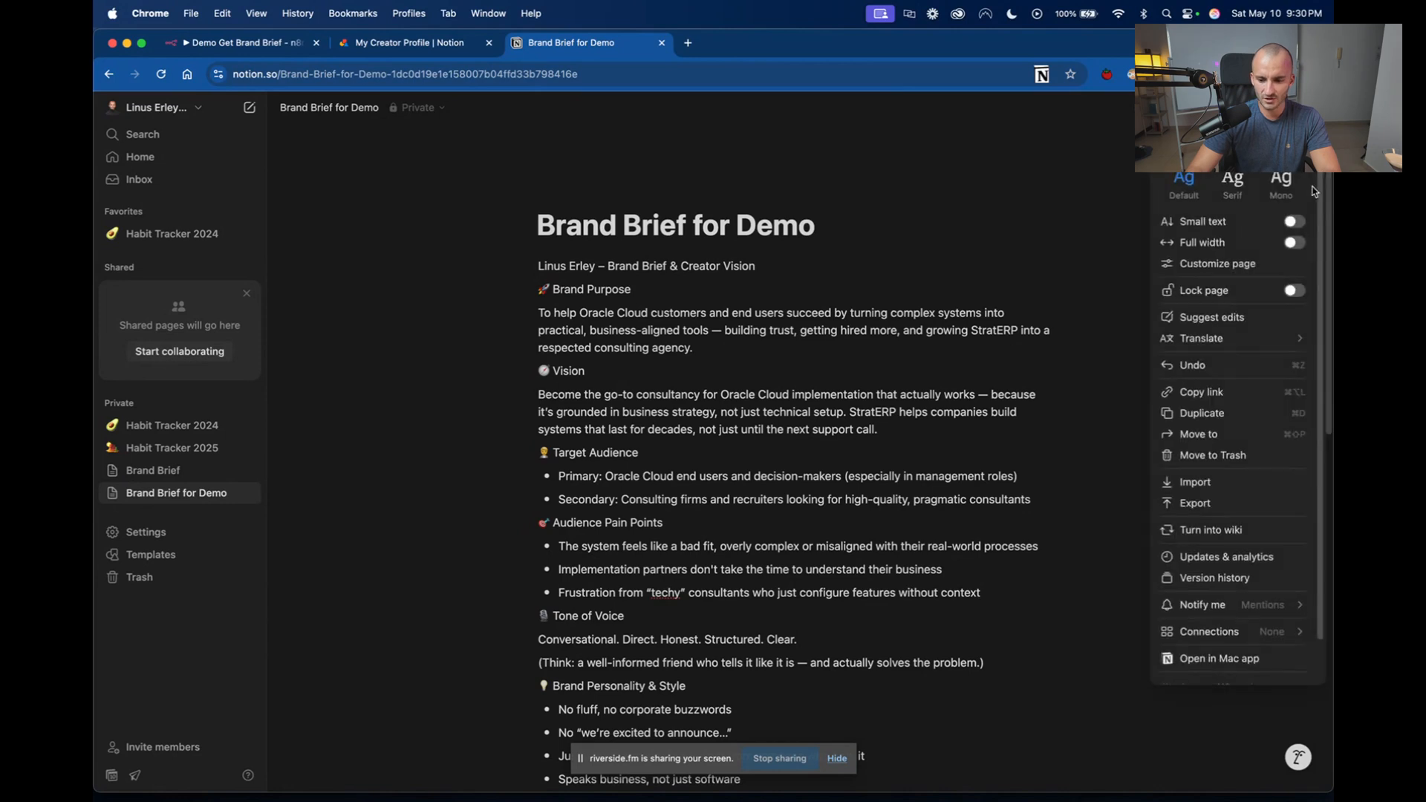
left_click(1003, 217)
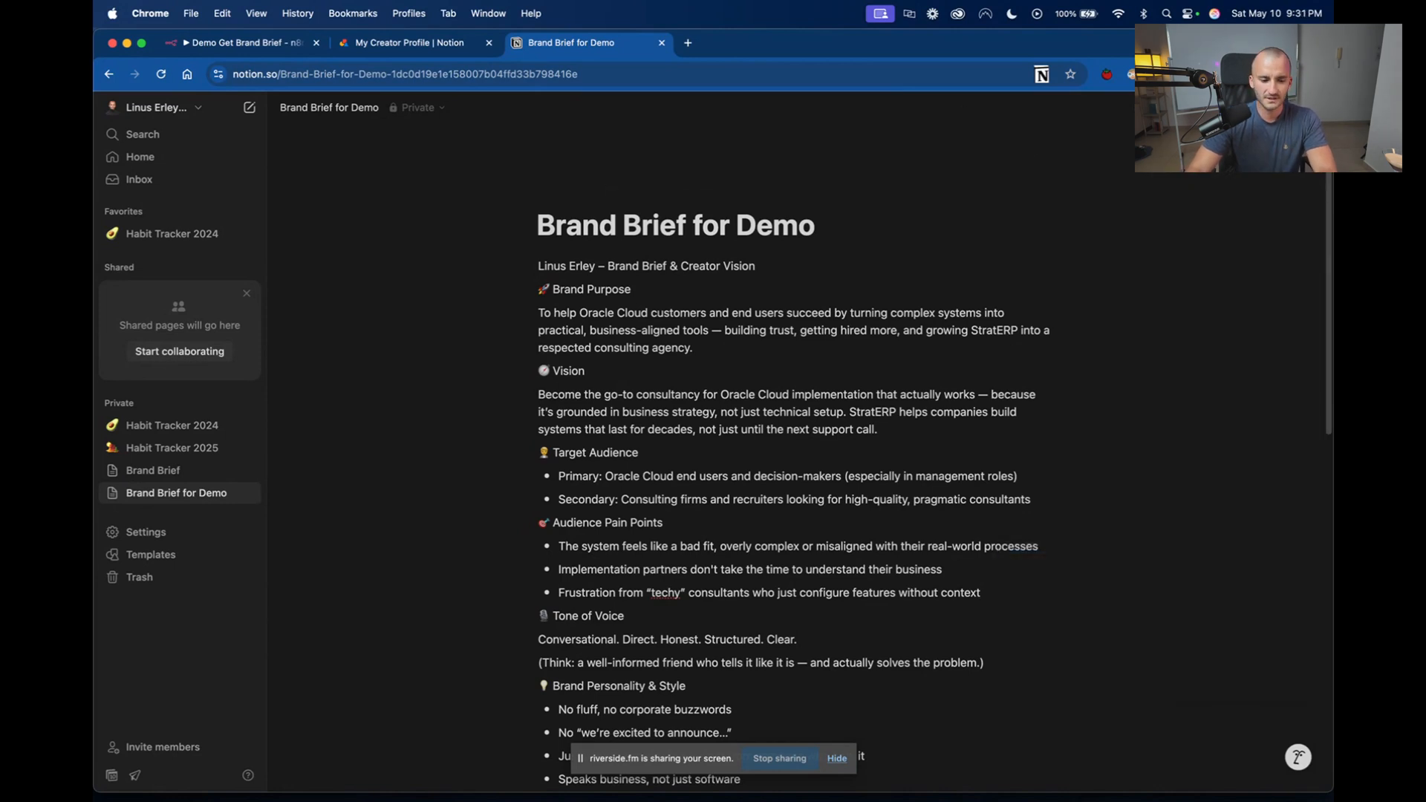
Examine the connections available for the Brand Brief for Demo page in Notion.
left_click(1313, 108)
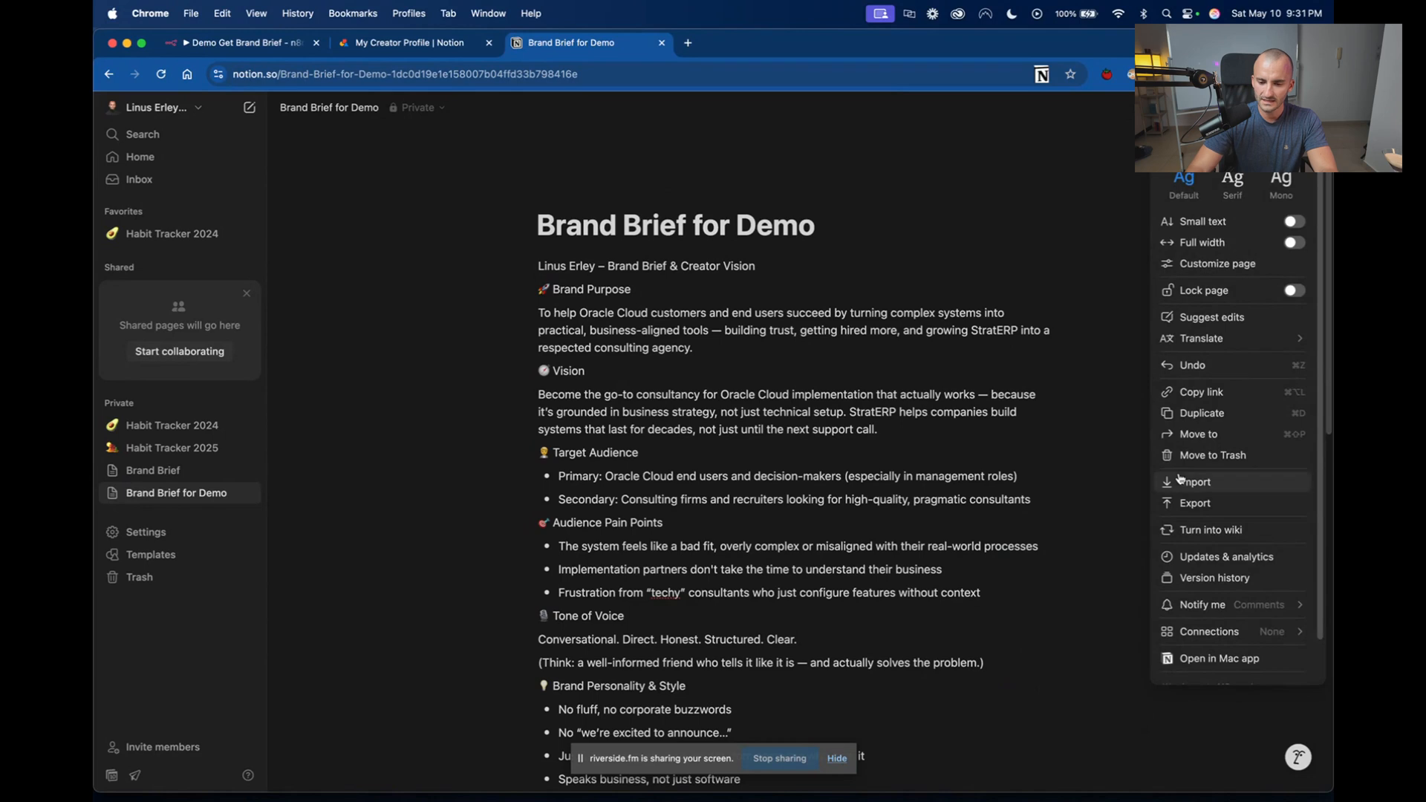
scroll(1322, 313, "down", 2)
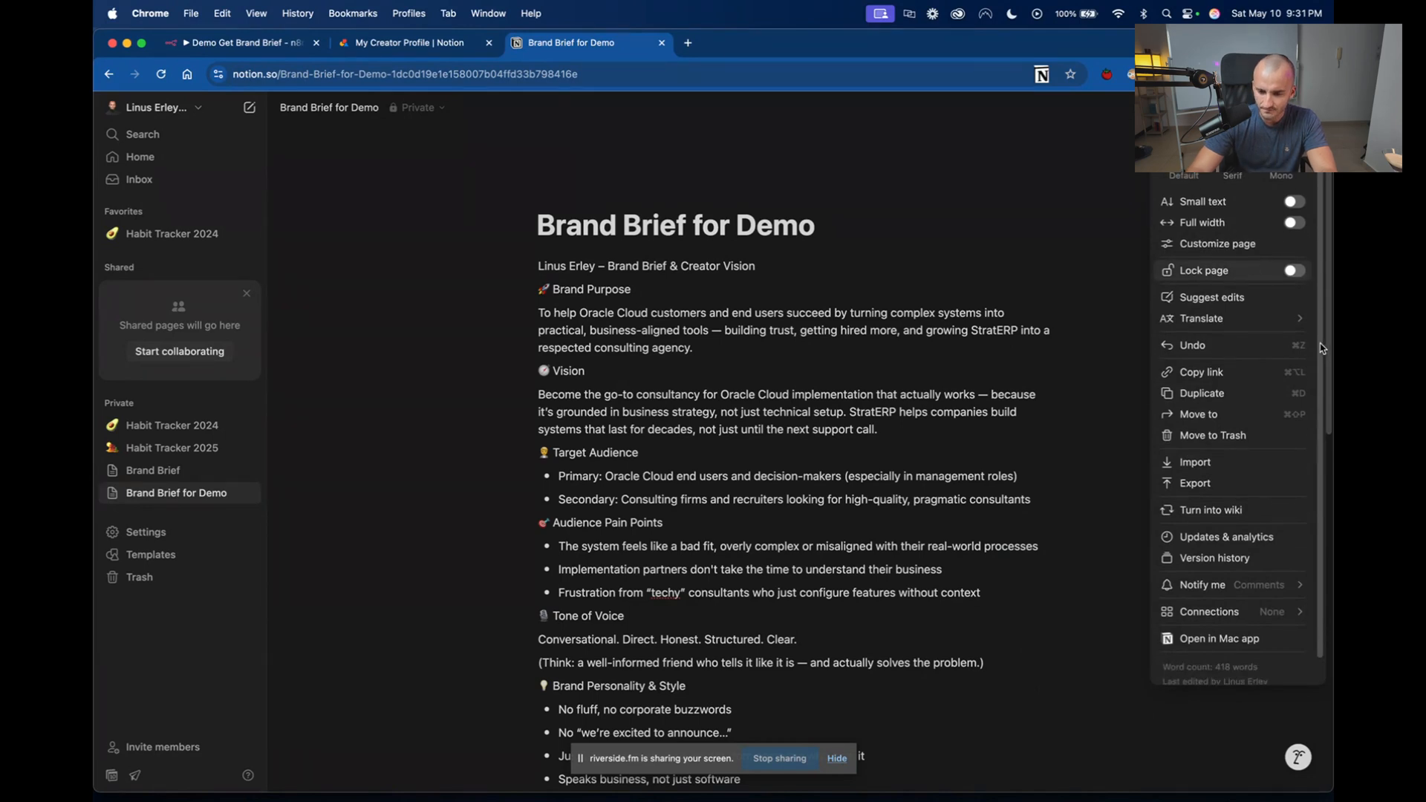
mouse_move(1273, 584)
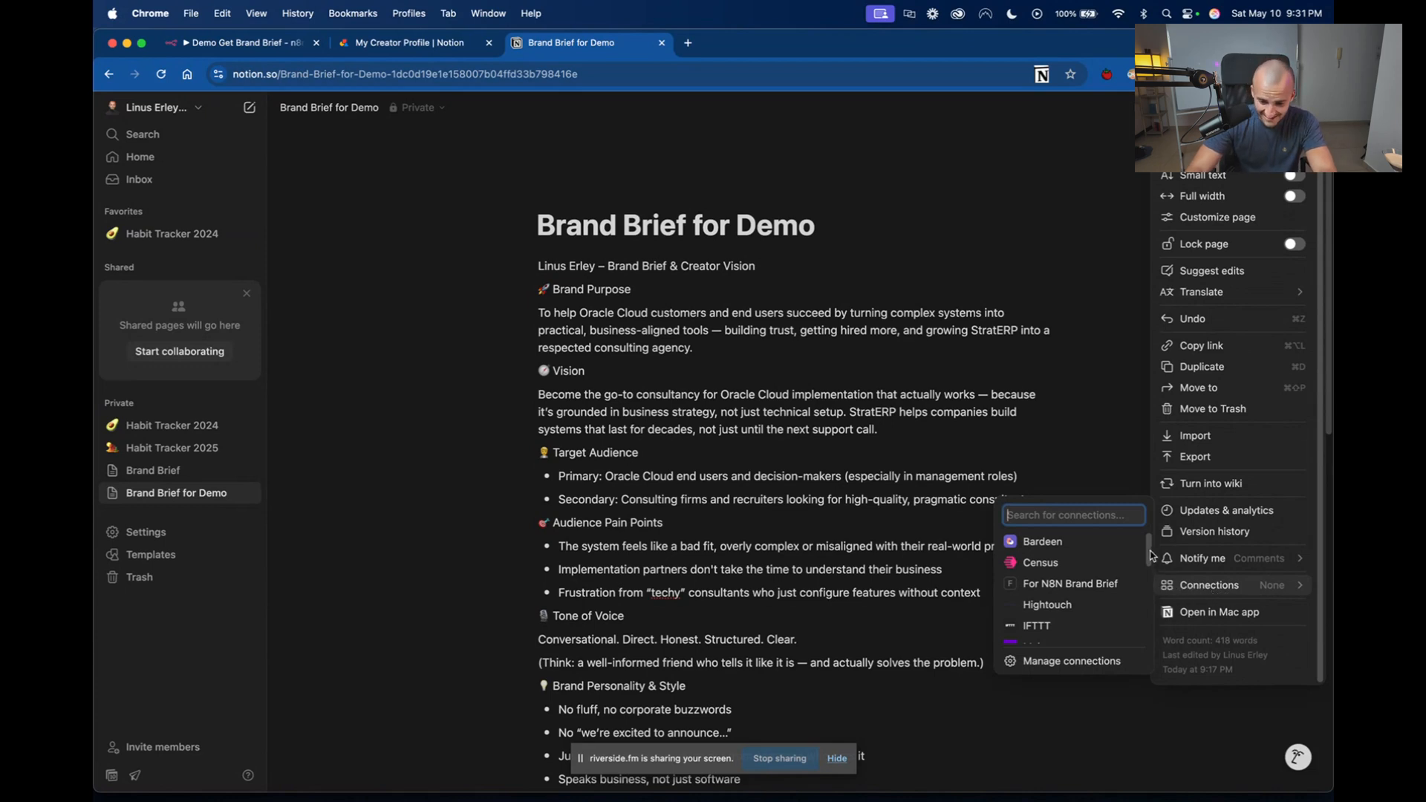
scroll(1152, 557, "down", 1)
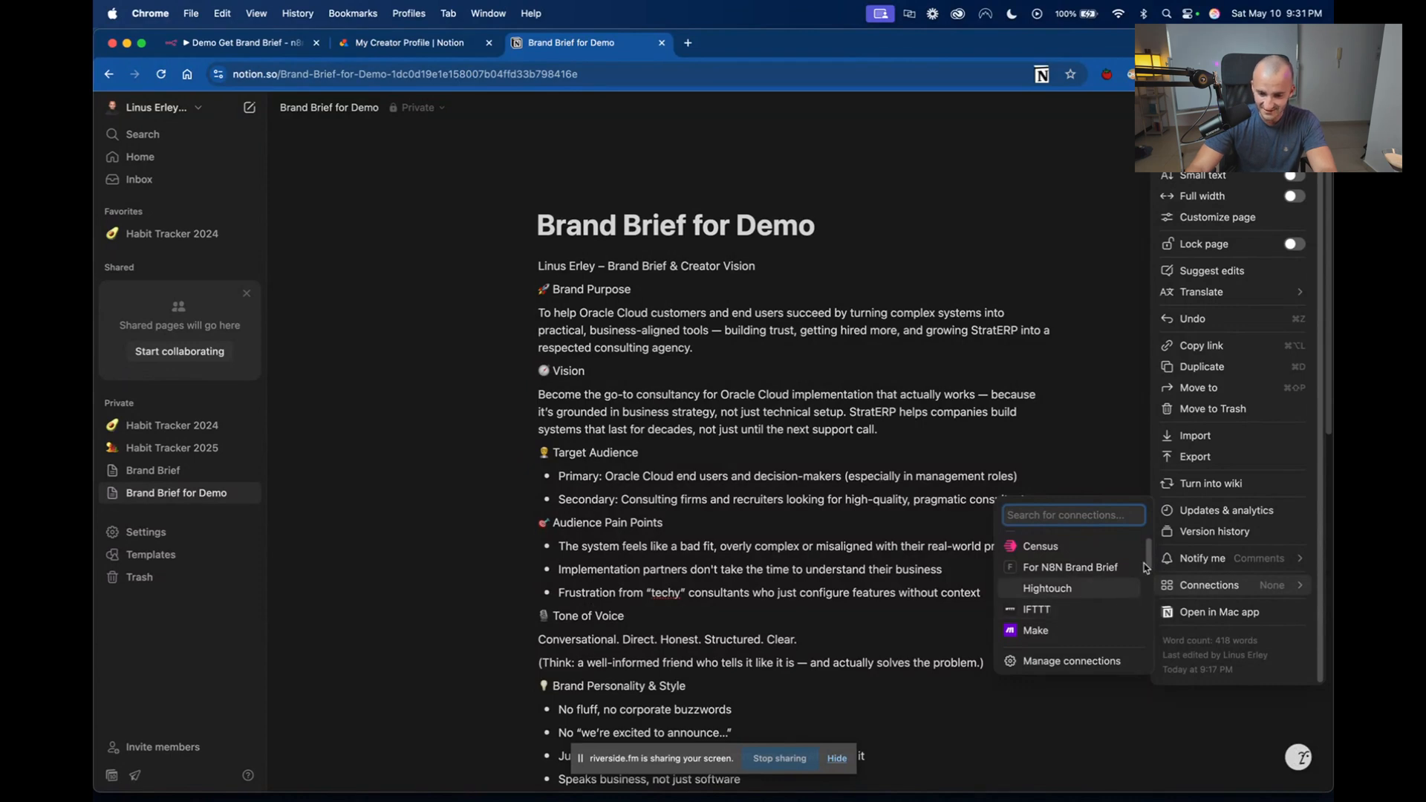
left_click_drag(1149, 562, 1148, 637)
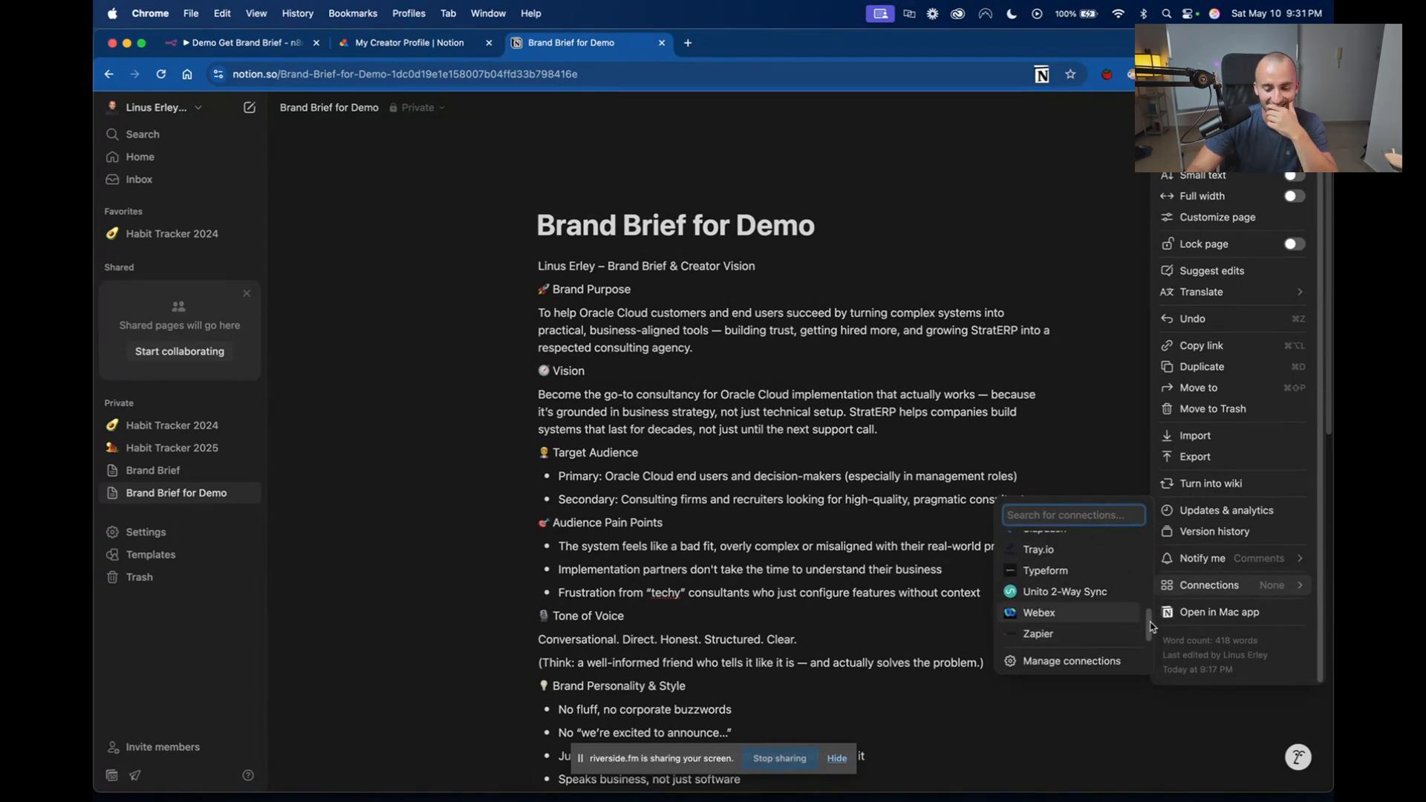
left_click_drag(1151, 626, 1156, 550)
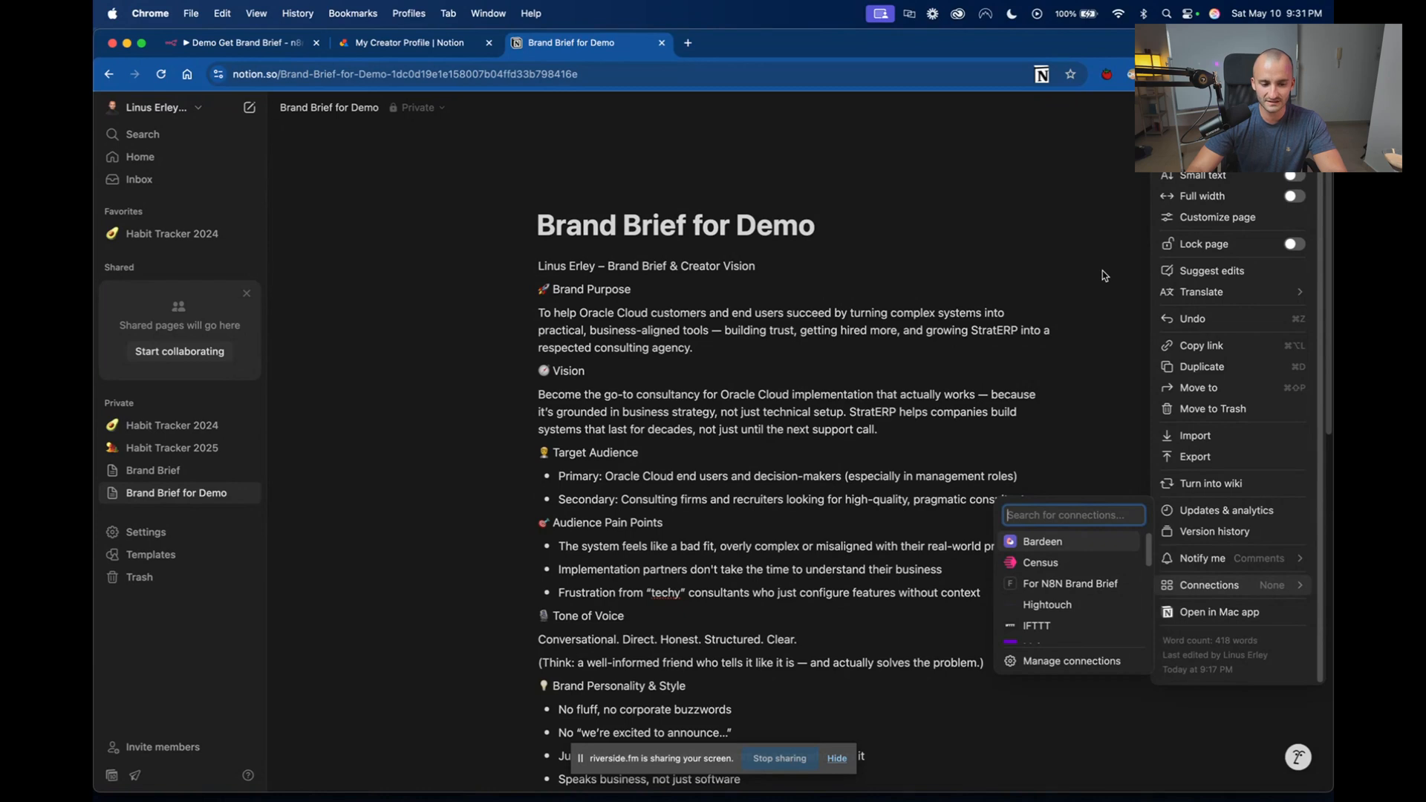
left_click(978, 320)
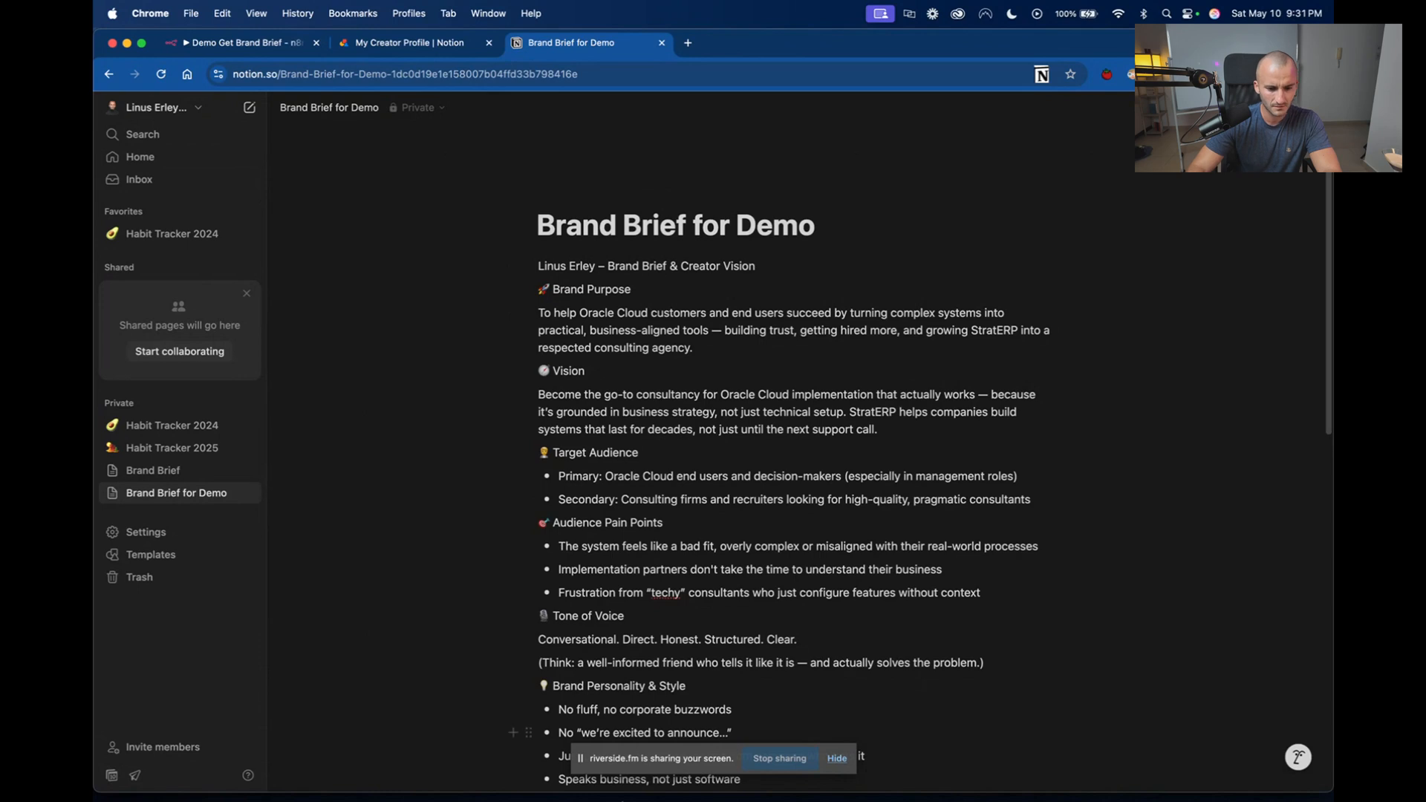
Switch to the Notion desktop app, view its Home page, and close its window.
left_click(864, 775)
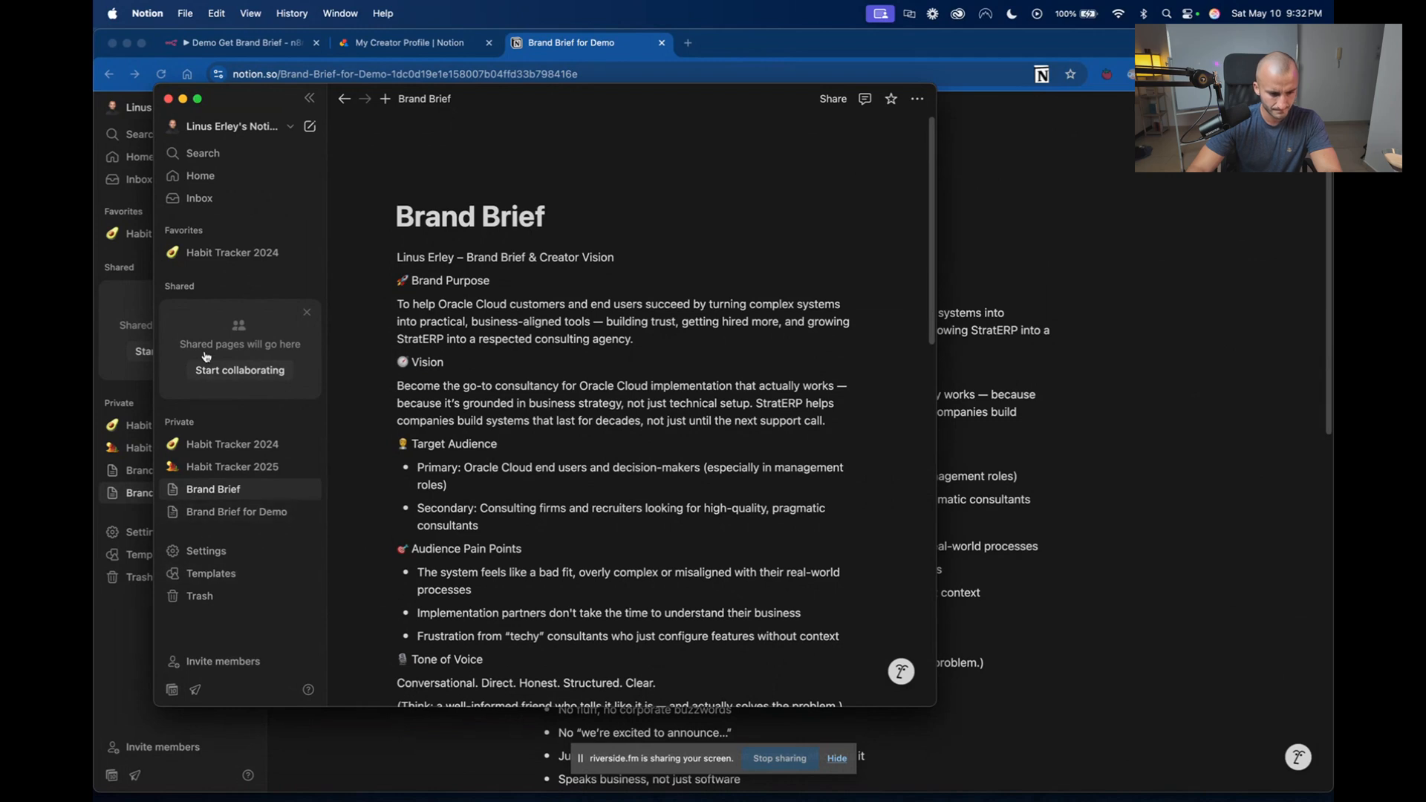
left_click(248, 179)
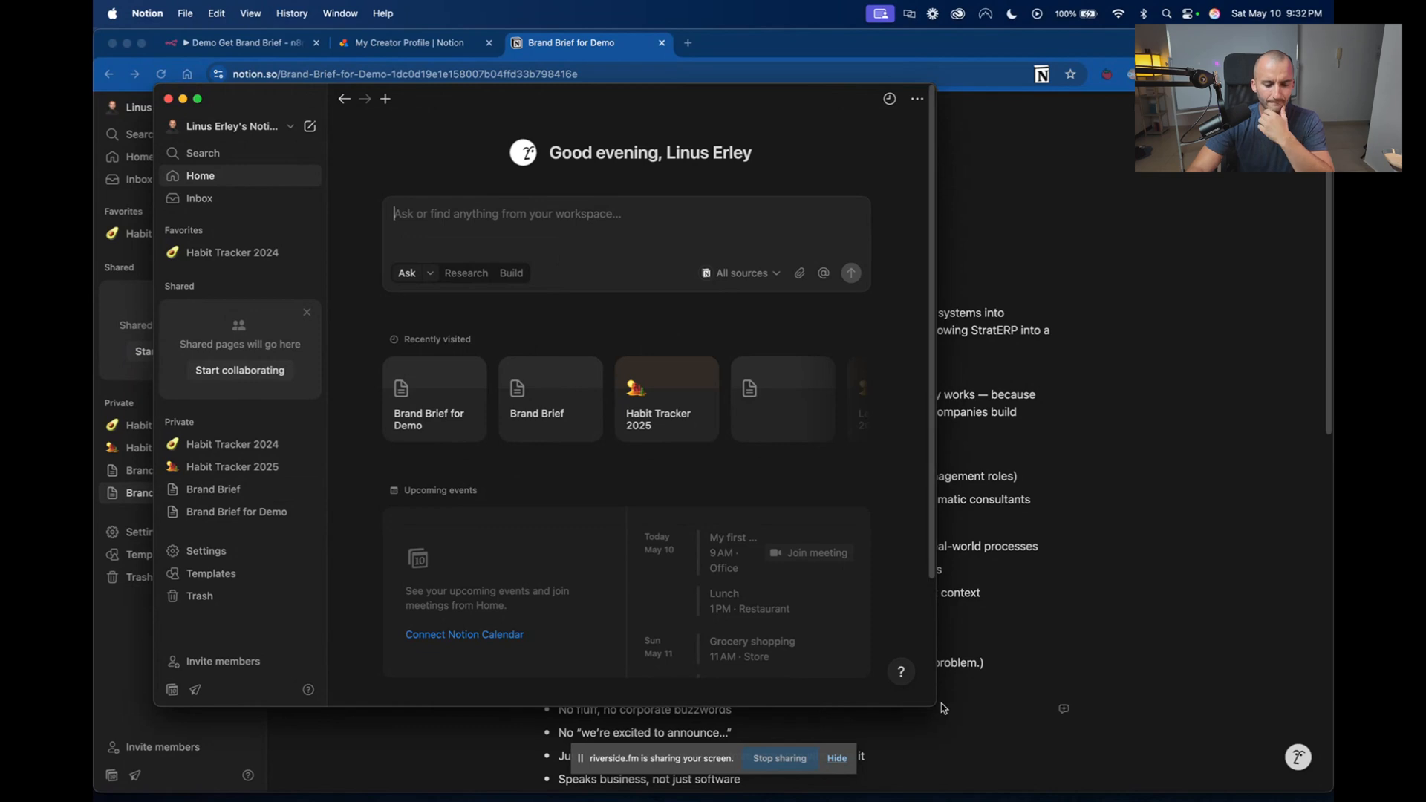
left_click(168, 99)
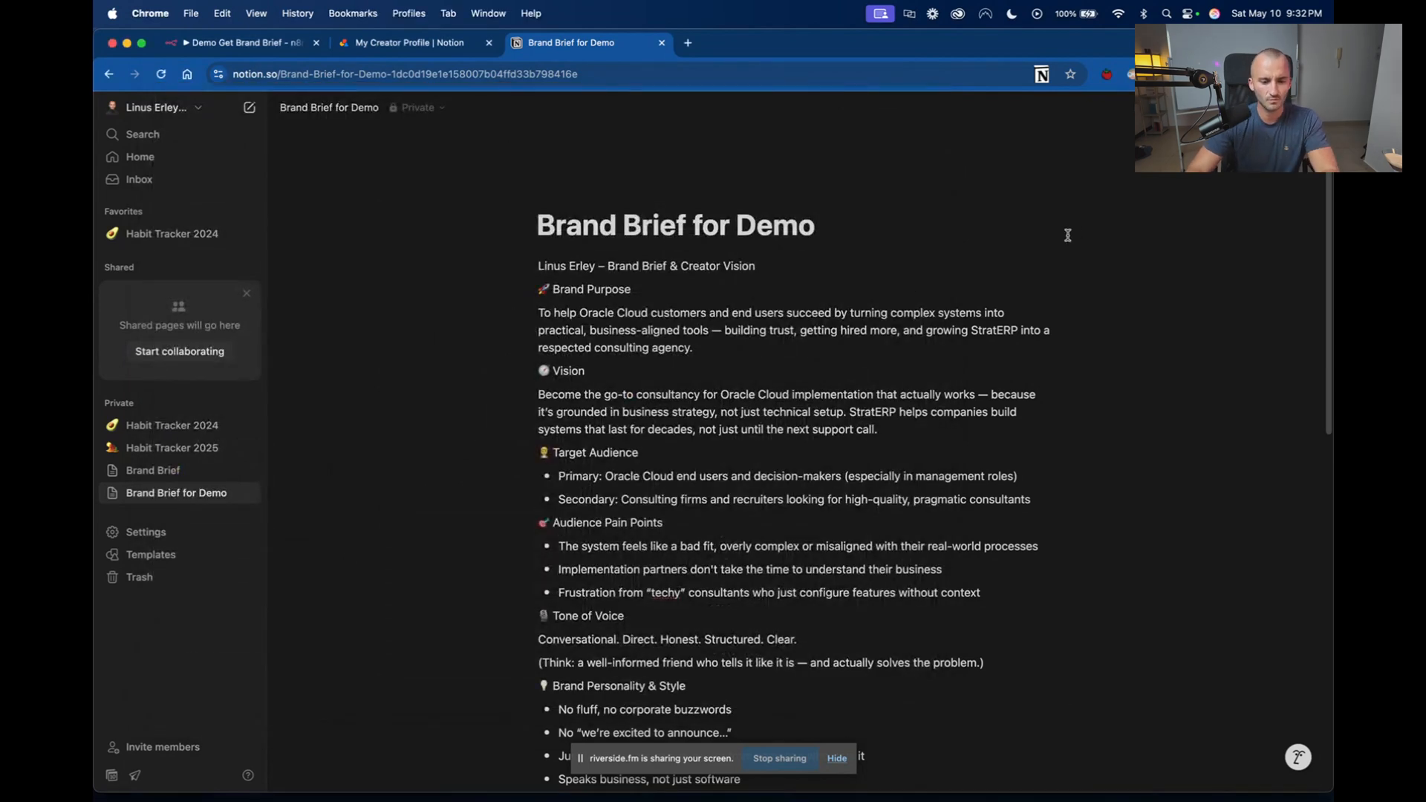
Go from the Brand Brief for Demo page's connections to Notion's page for developing or managing integrations.
left_click(1310, 108)
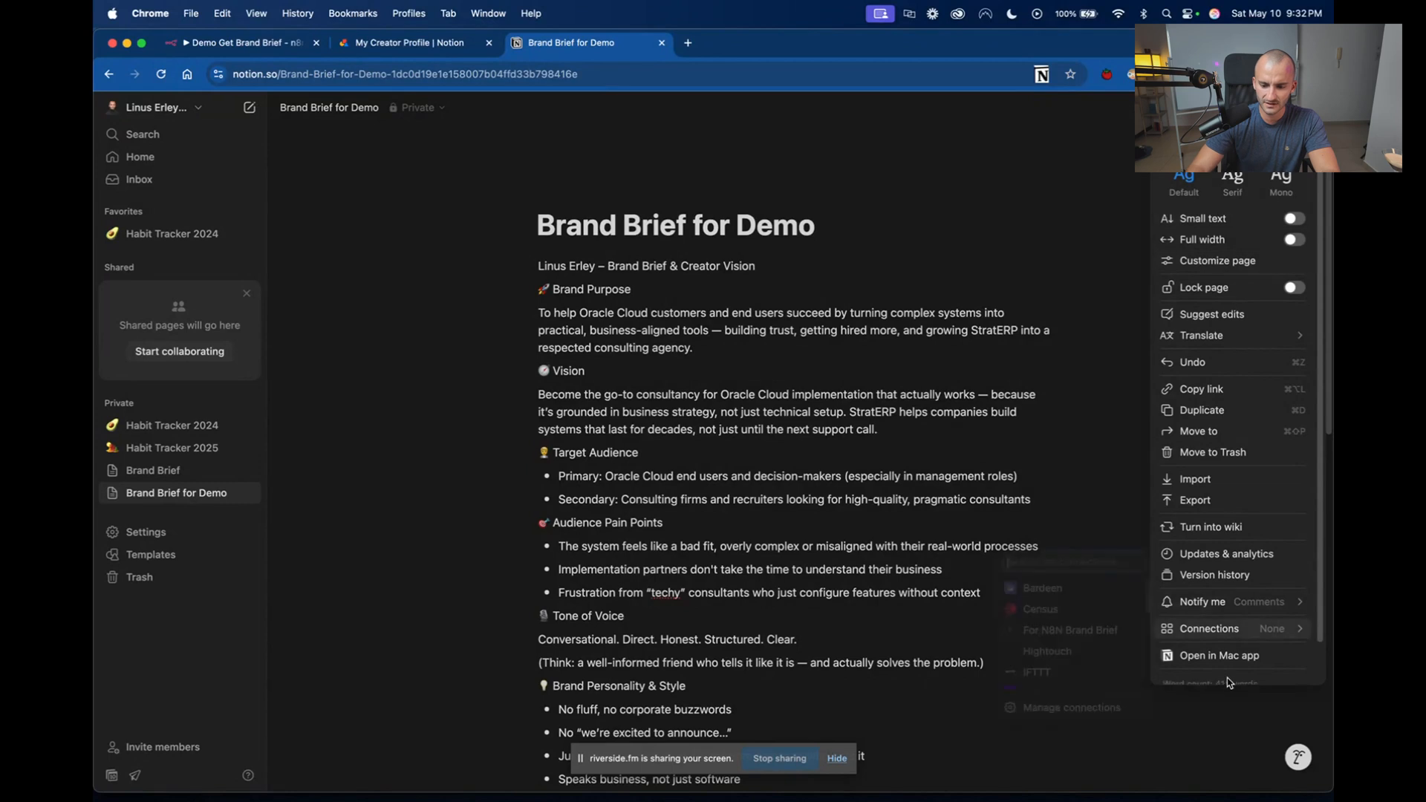
mouse_move(1239, 594)
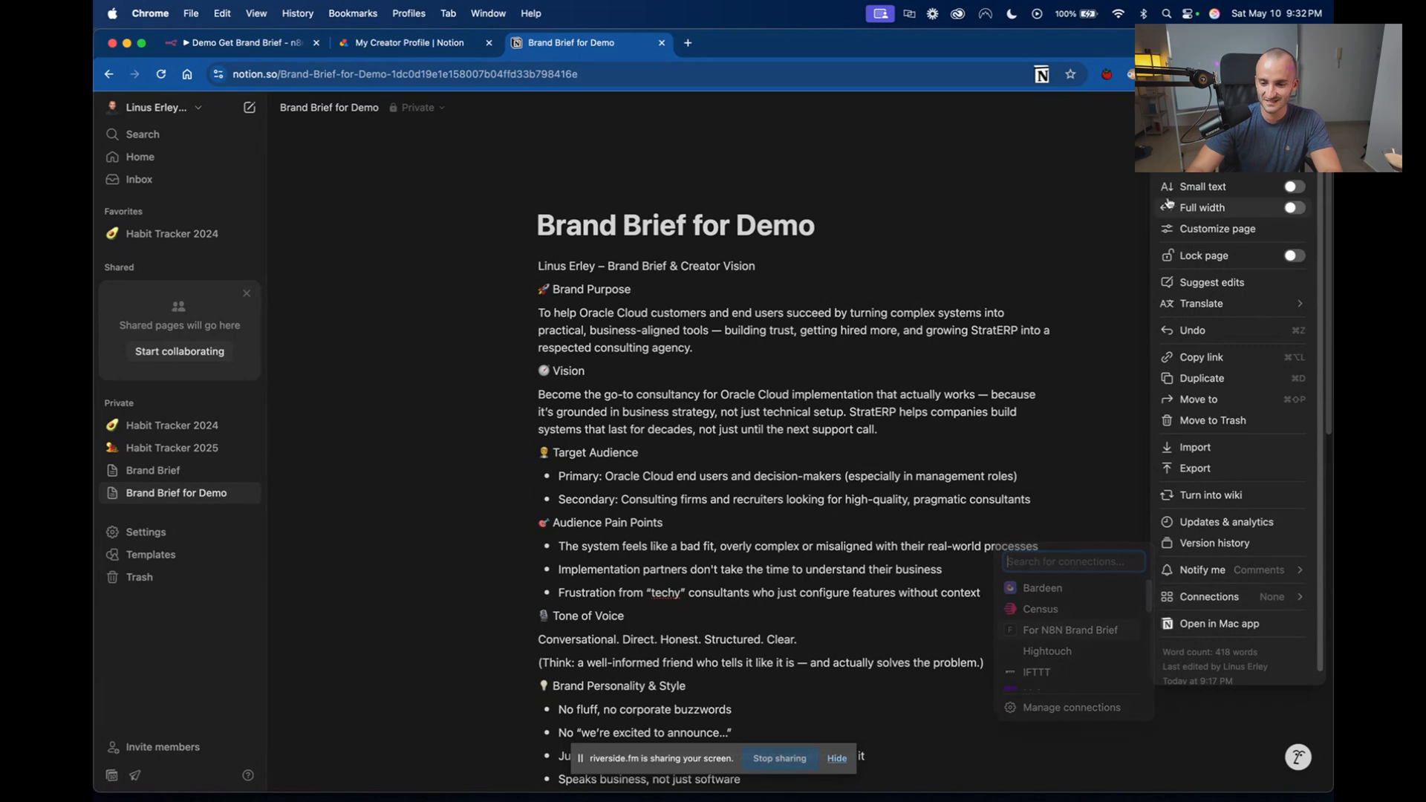
key("Escape")
left_click(1313, 108)
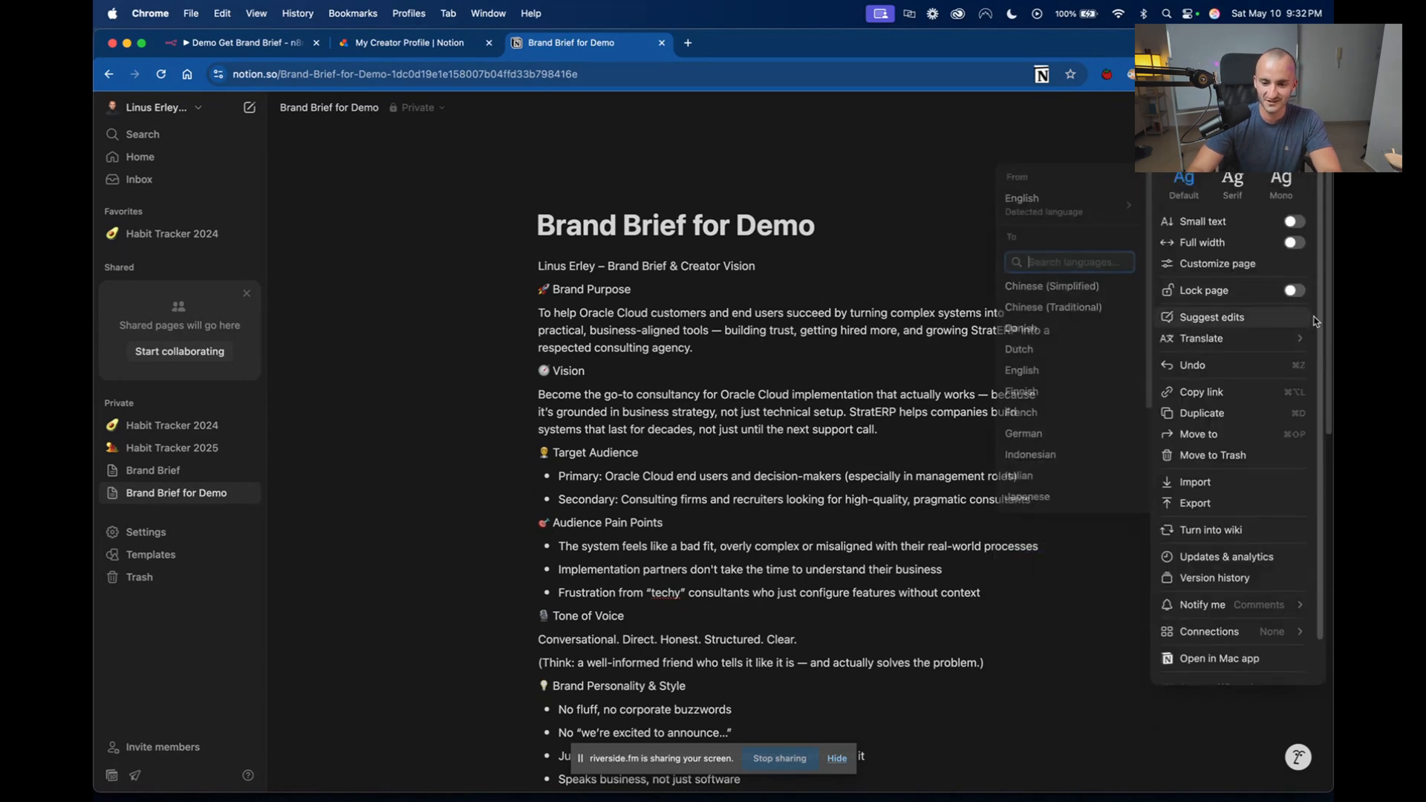
left_click_drag(1321, 316, 1319, 505)
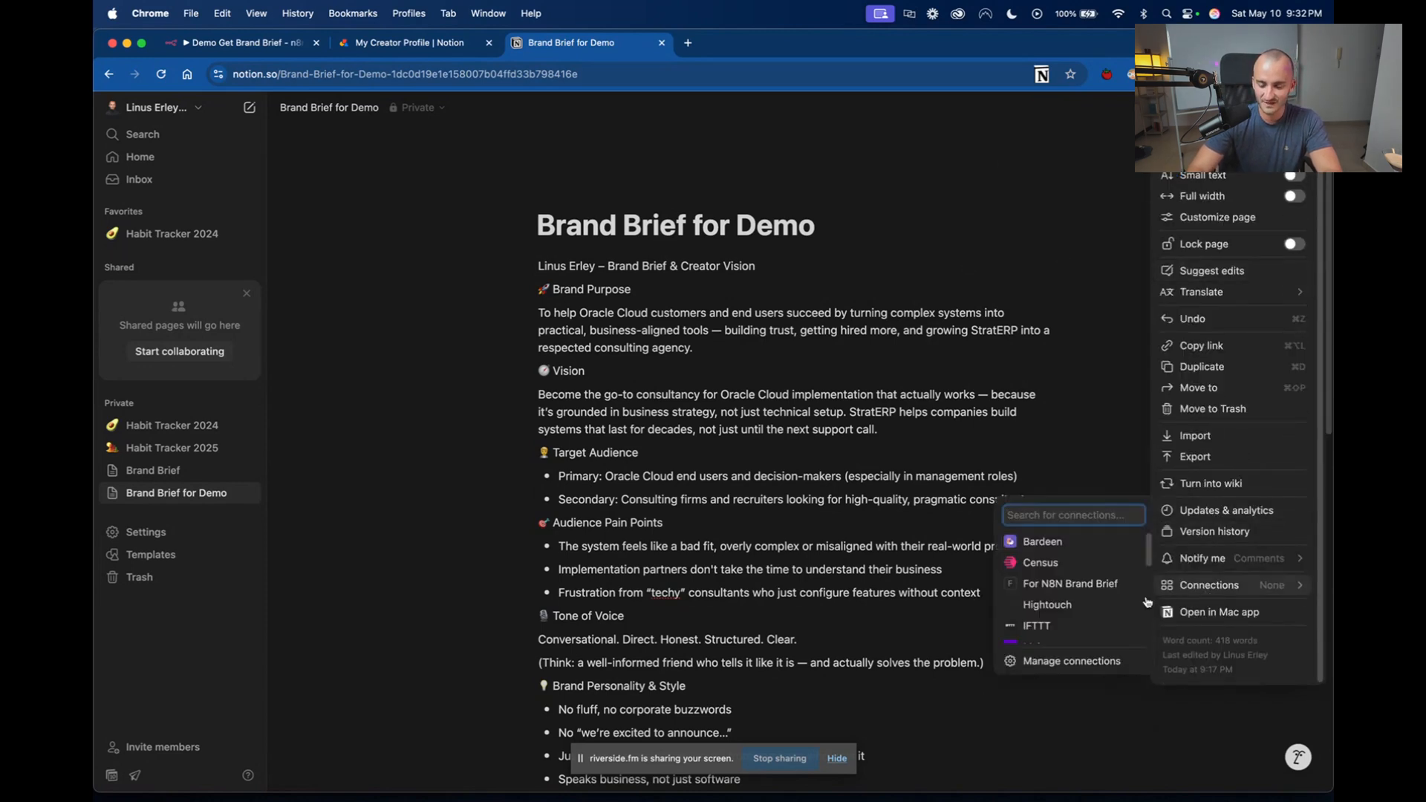
left_click(1061, 662)
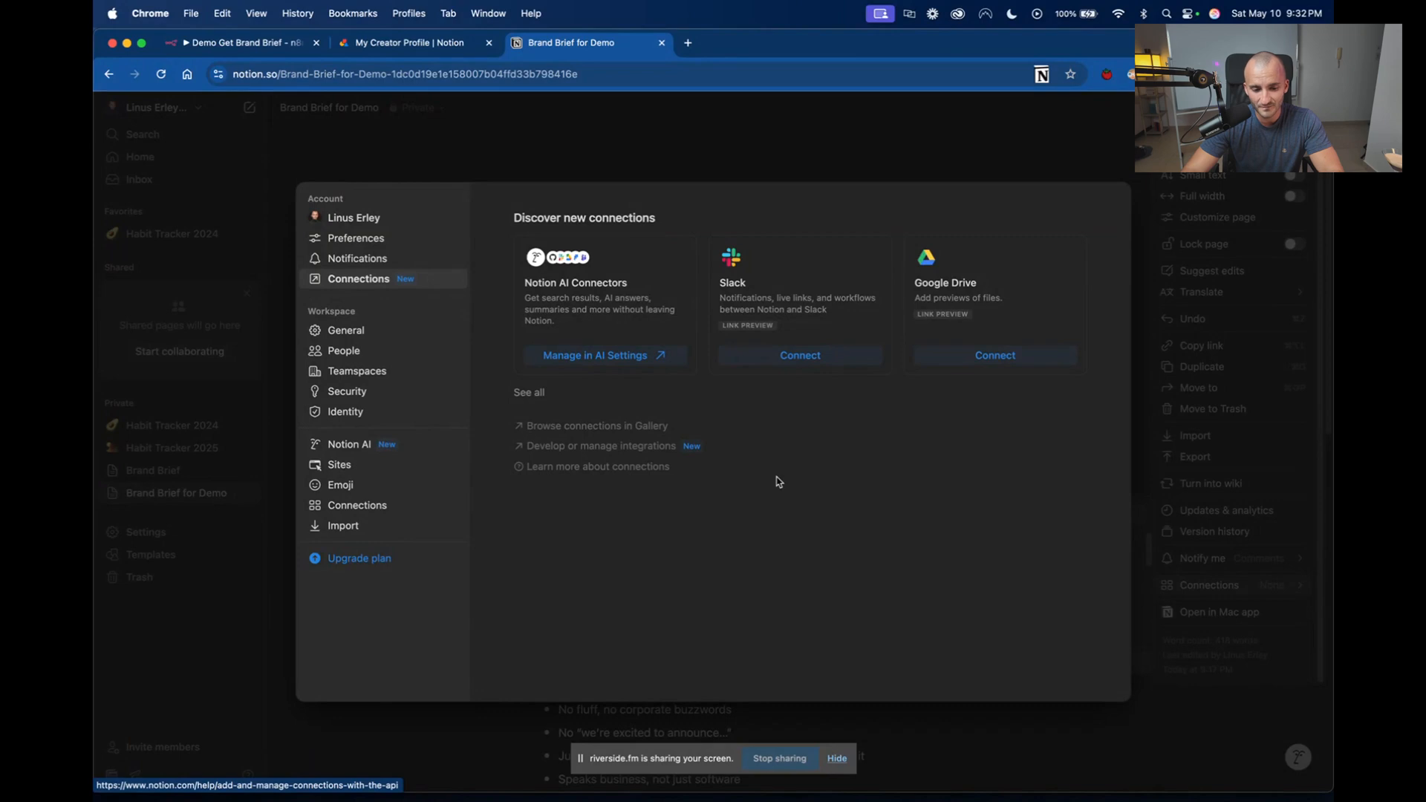
left_click(659, 447)
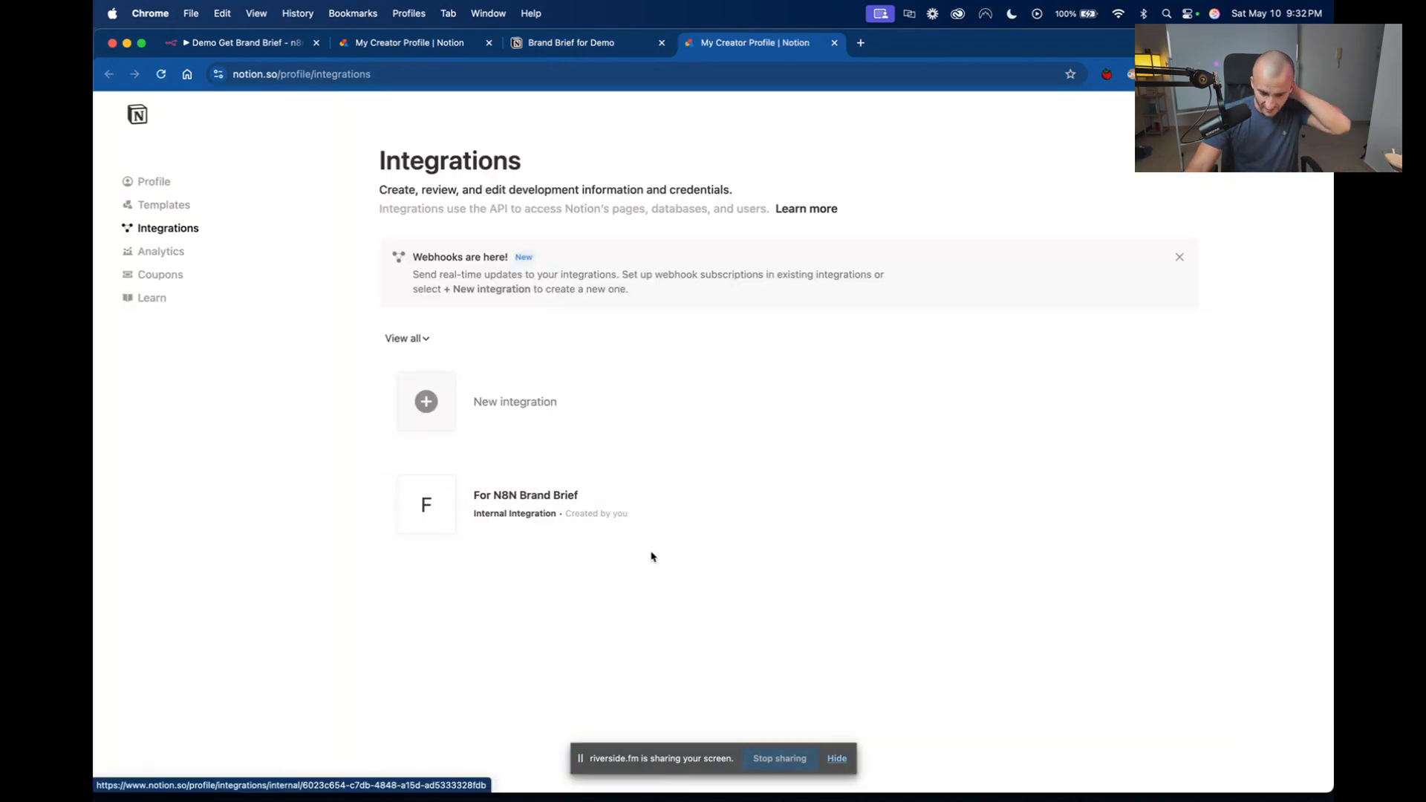
Start a new Notion integration and associate it with the owner's workspace.
left_click(499, 411)
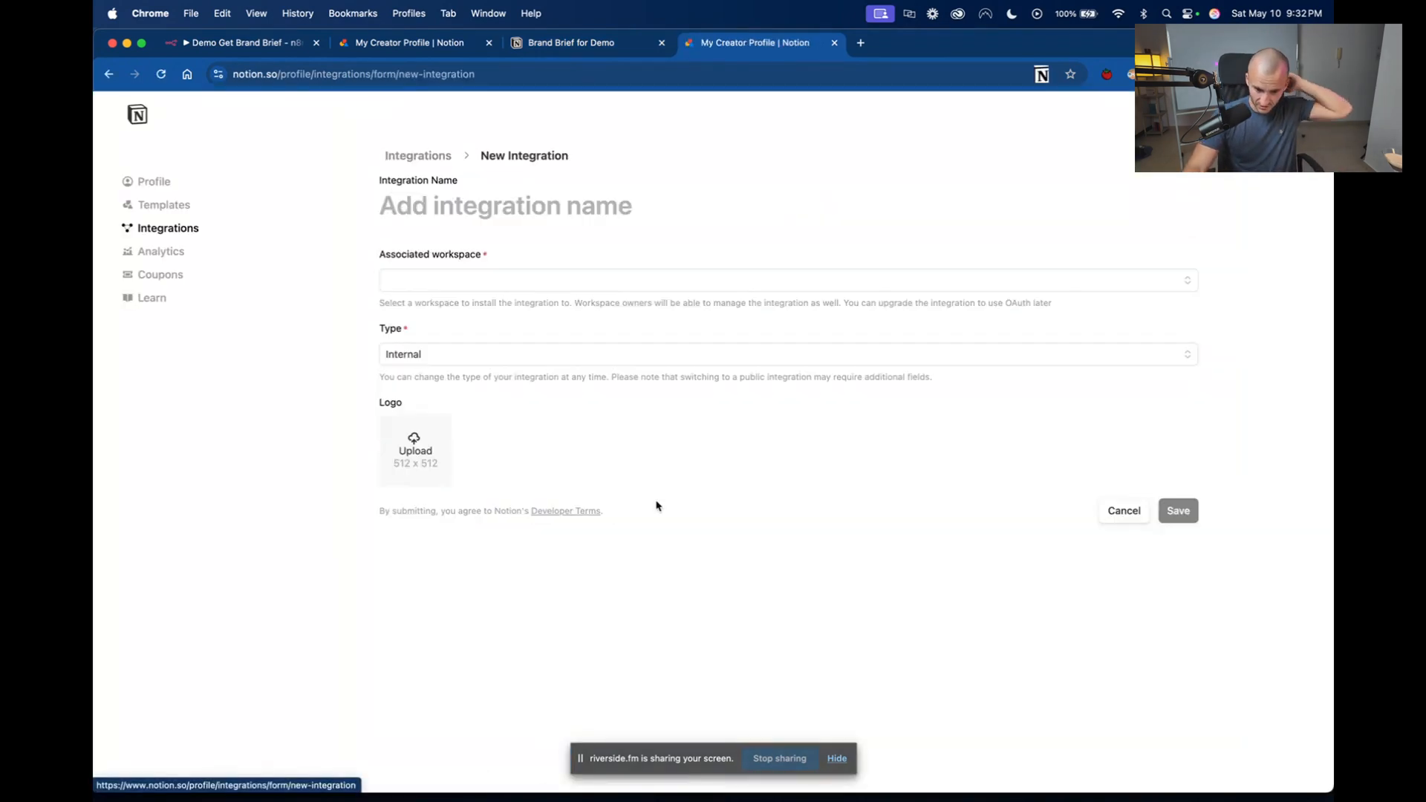
left_click(458, 273)
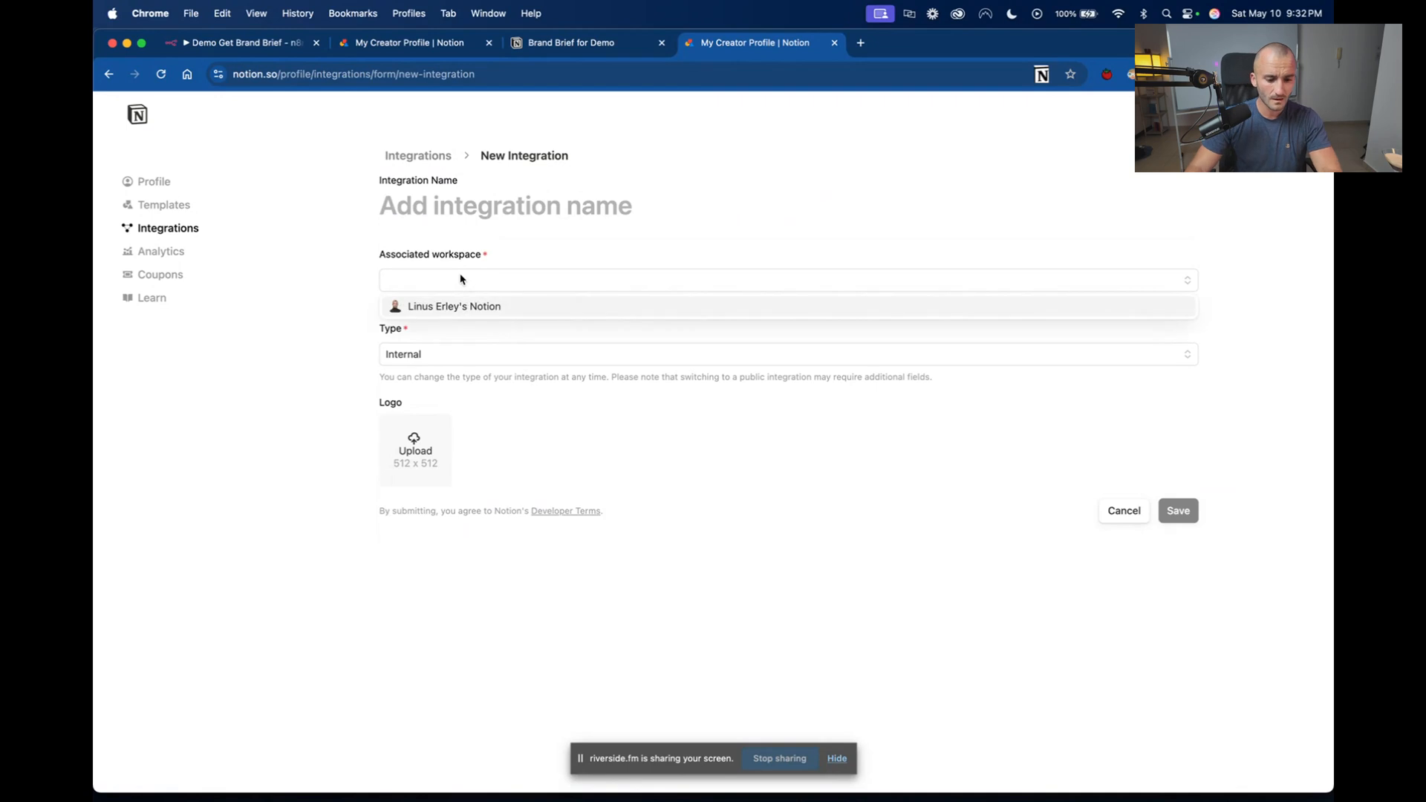
left_click(497, 311)
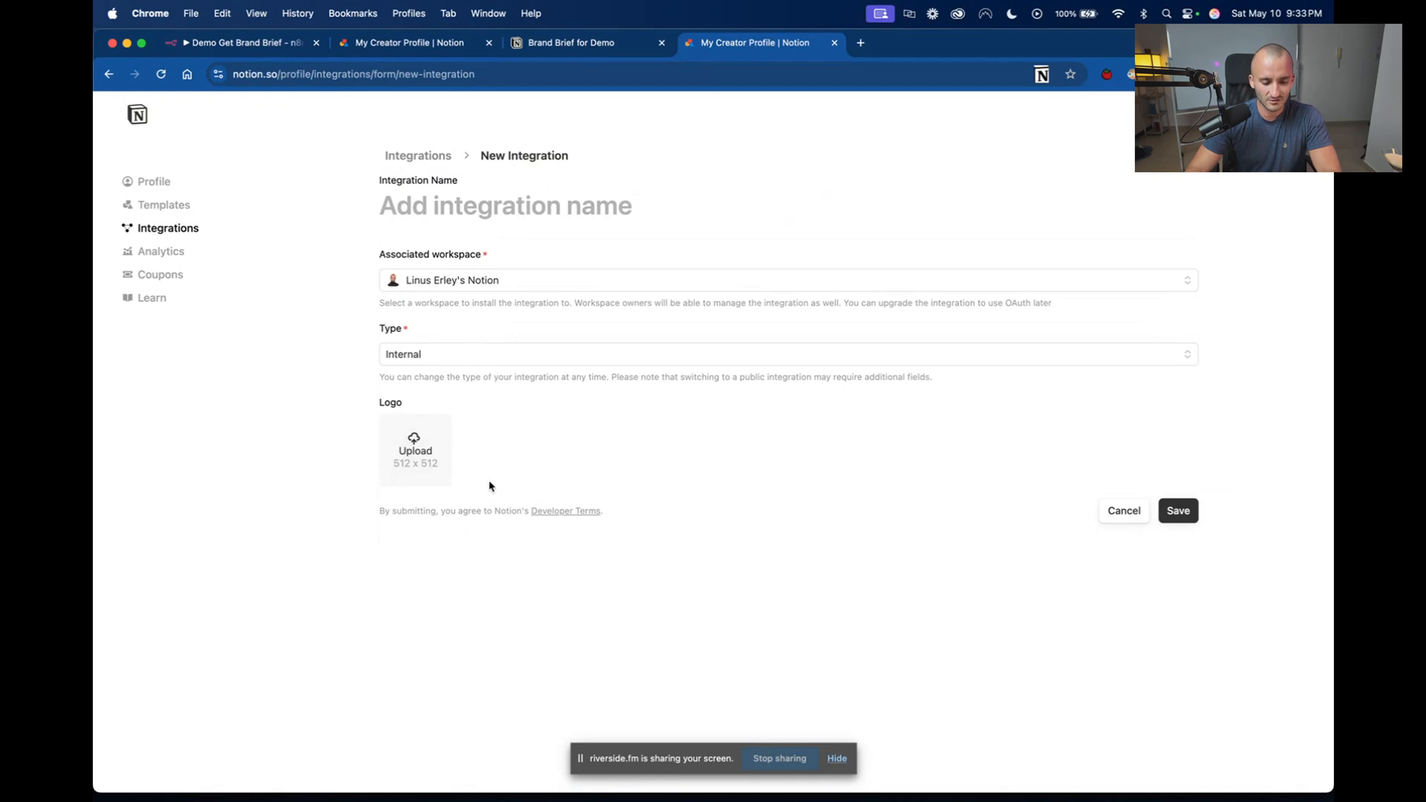
Check the configuration of the existing For N8N Brand Brief integration and return to the new integration form.
left_click(397, 42)
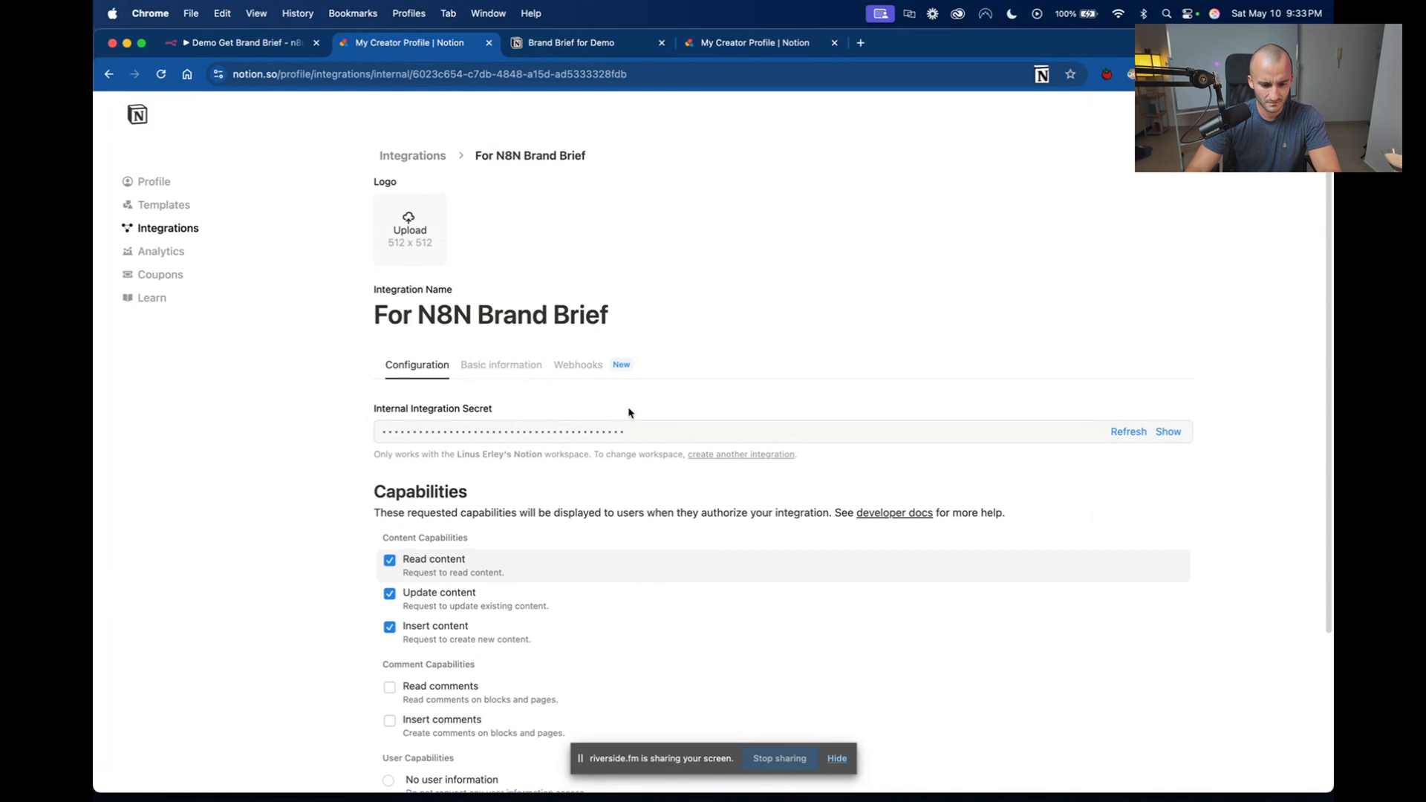
scroll(649, 484, "down", 3)
scroll(649, 484, "up", 3)
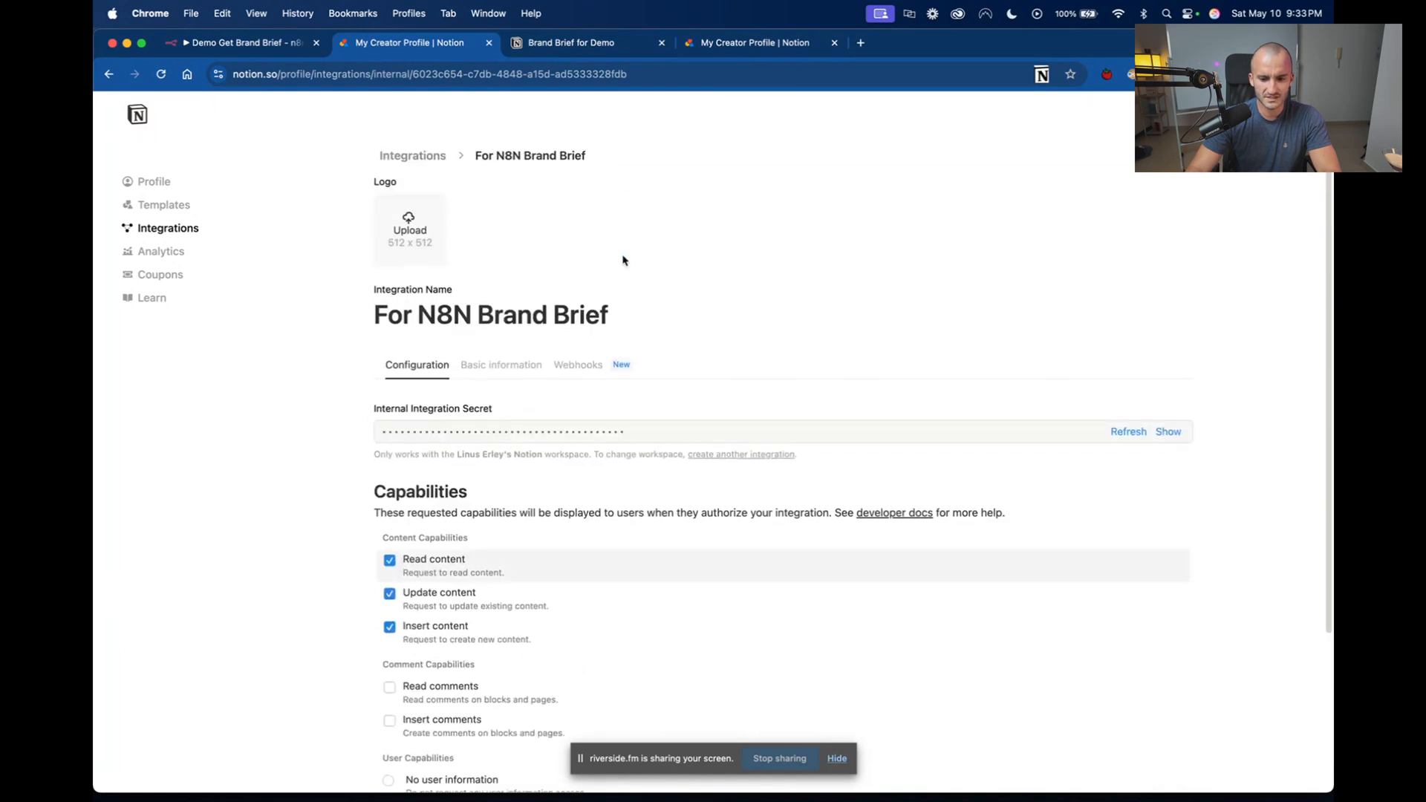
left_click(568, 43)
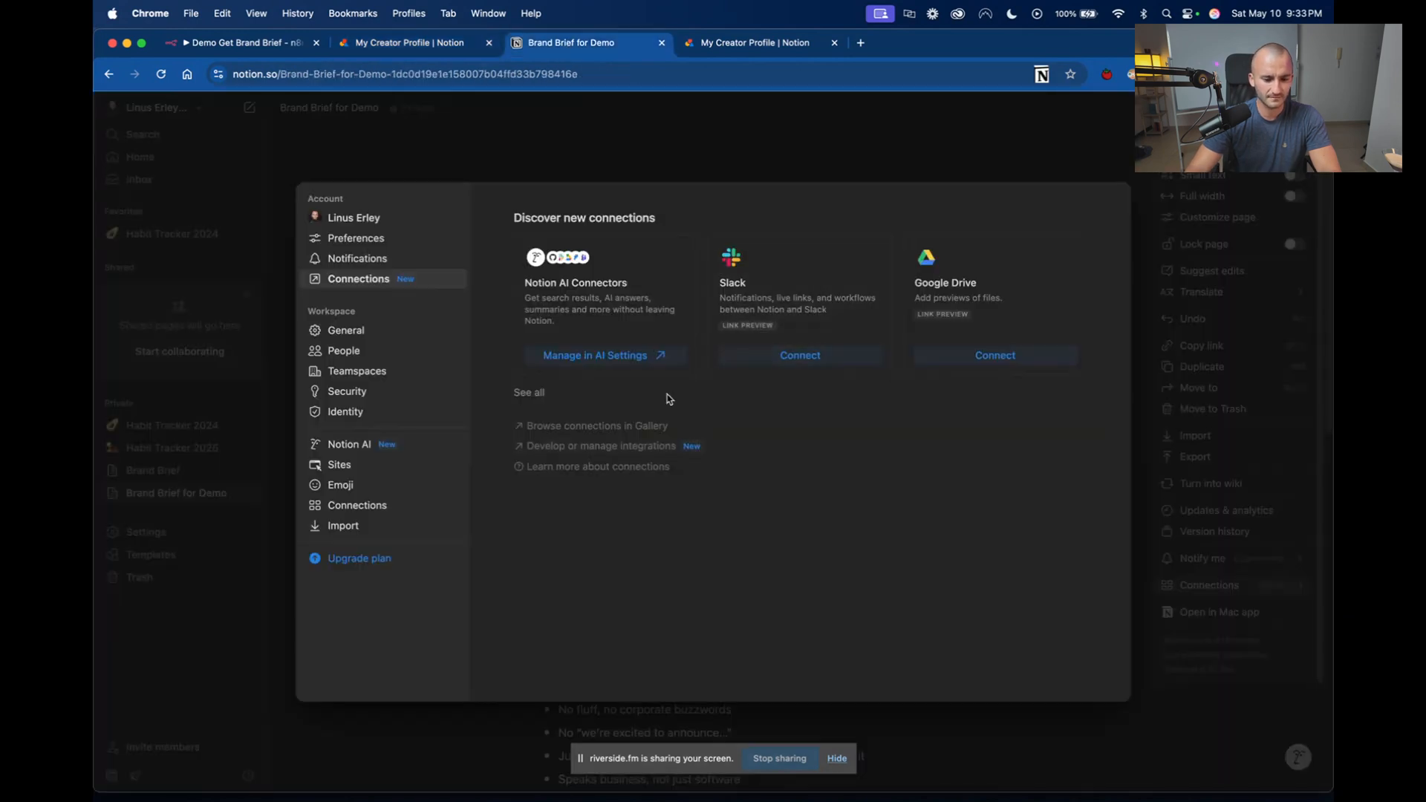
left_click(735, 43)
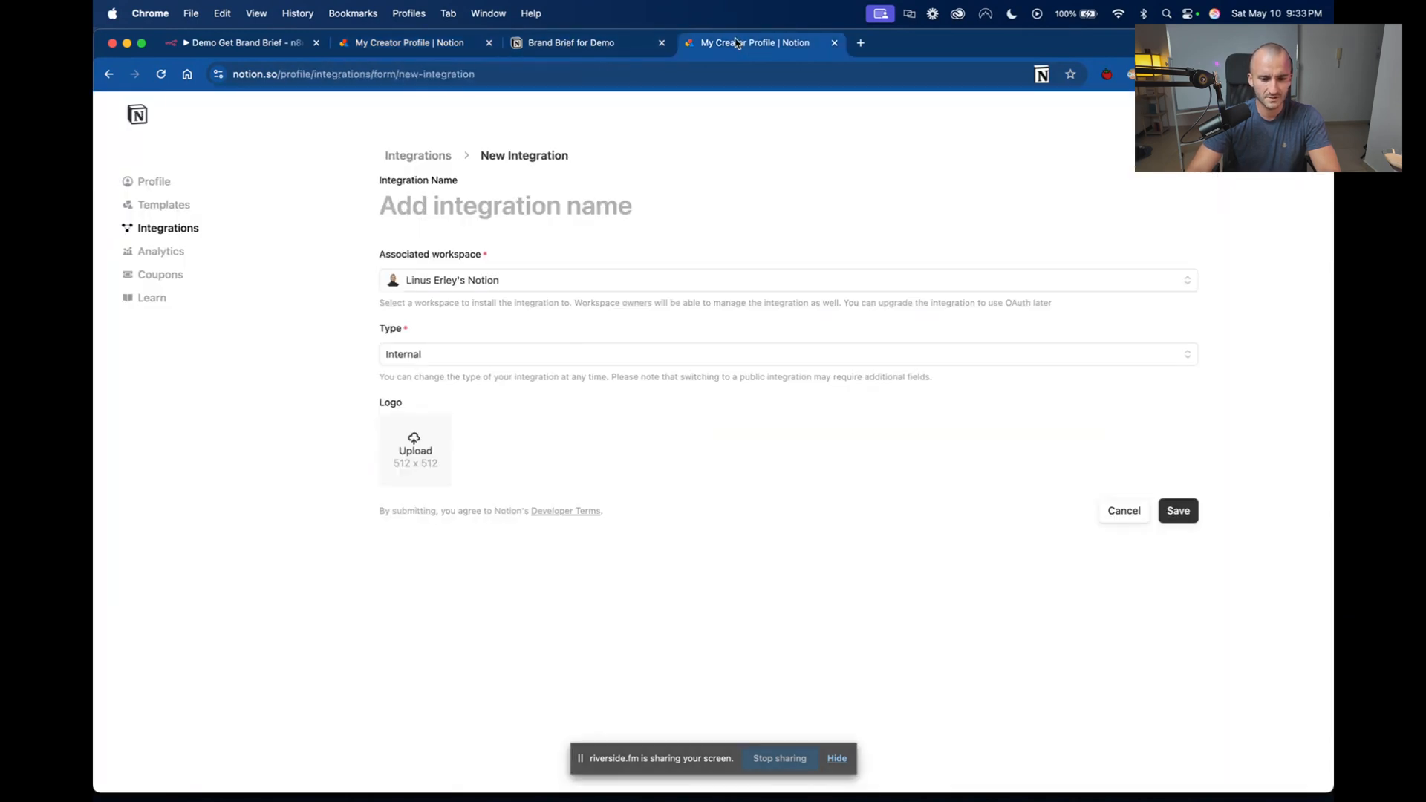
Try the Public type for the new integration and set the type back to Internal.
left_click(612, 354)
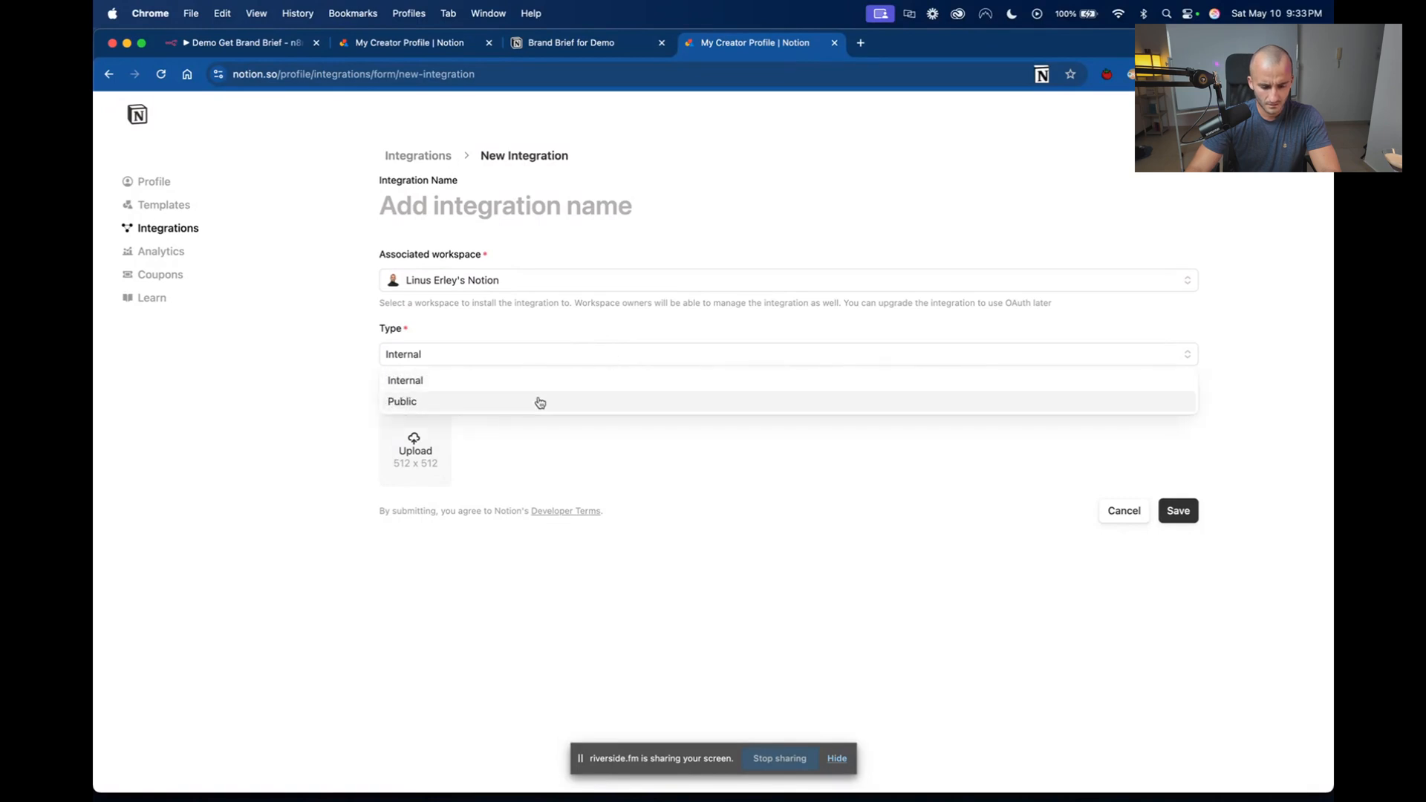
left_click(541, 401)
left_click(433, 357)
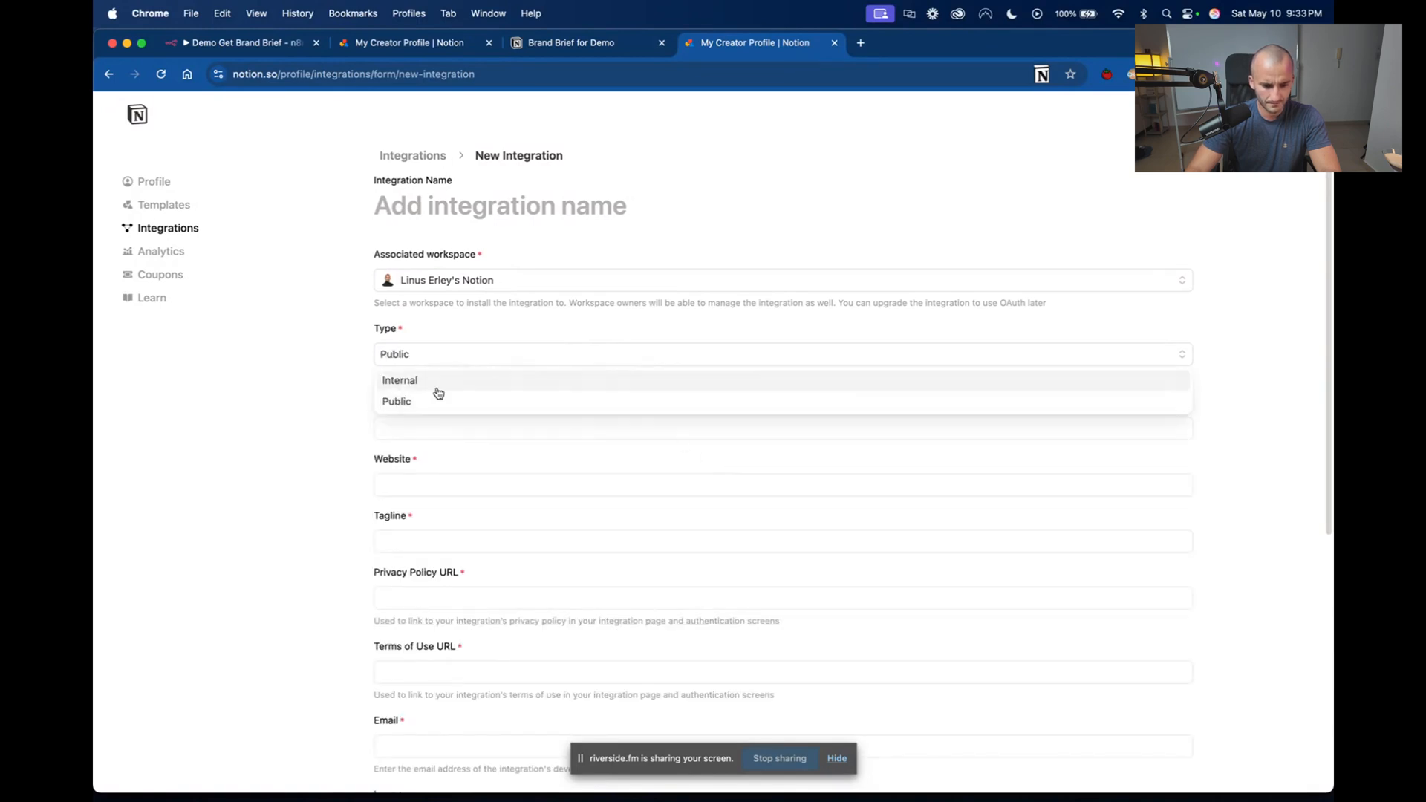
left_click(438, 380)
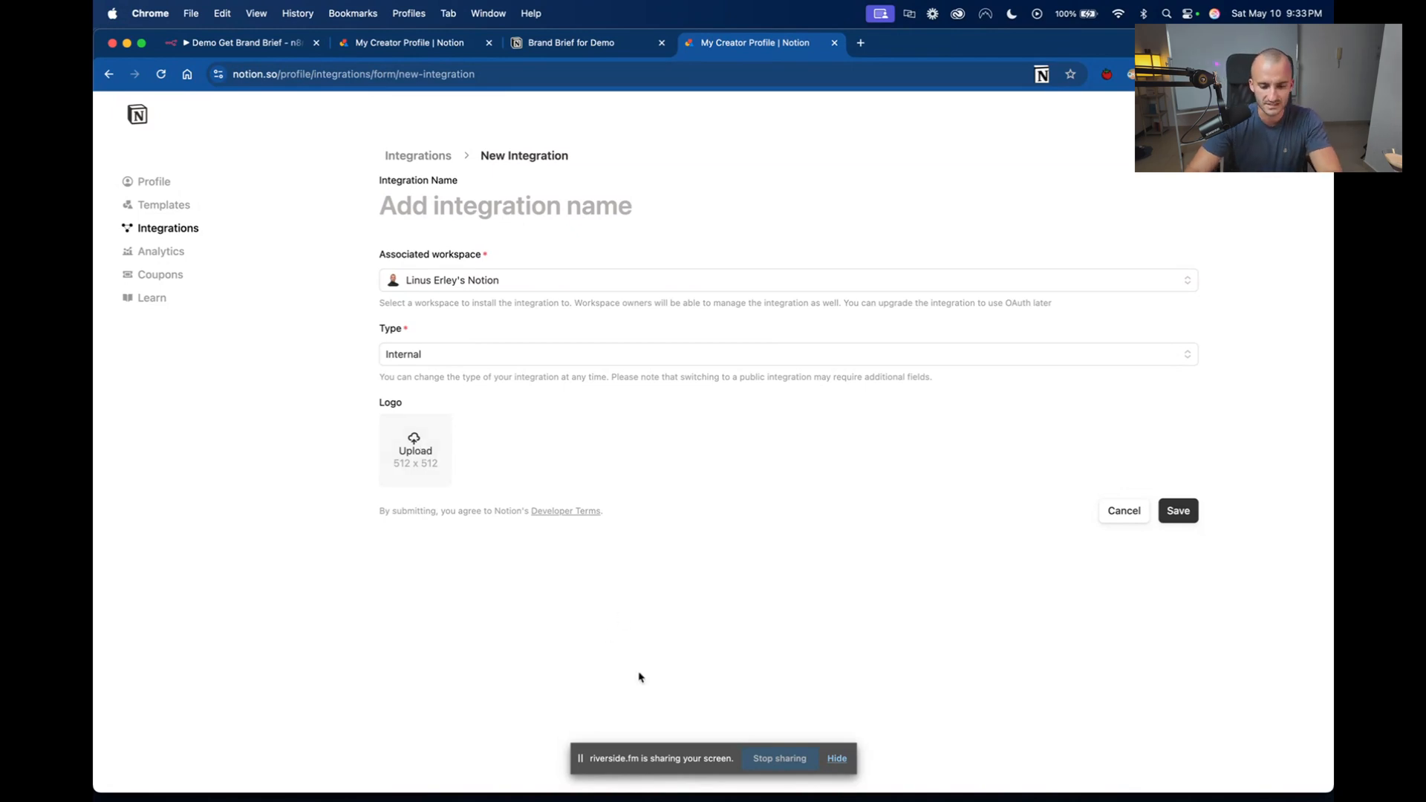
Name the new integration "Demo for N8N Agent", save it, and open its configuration settings.
left_click(1192, 512)
left_click(445, 193)
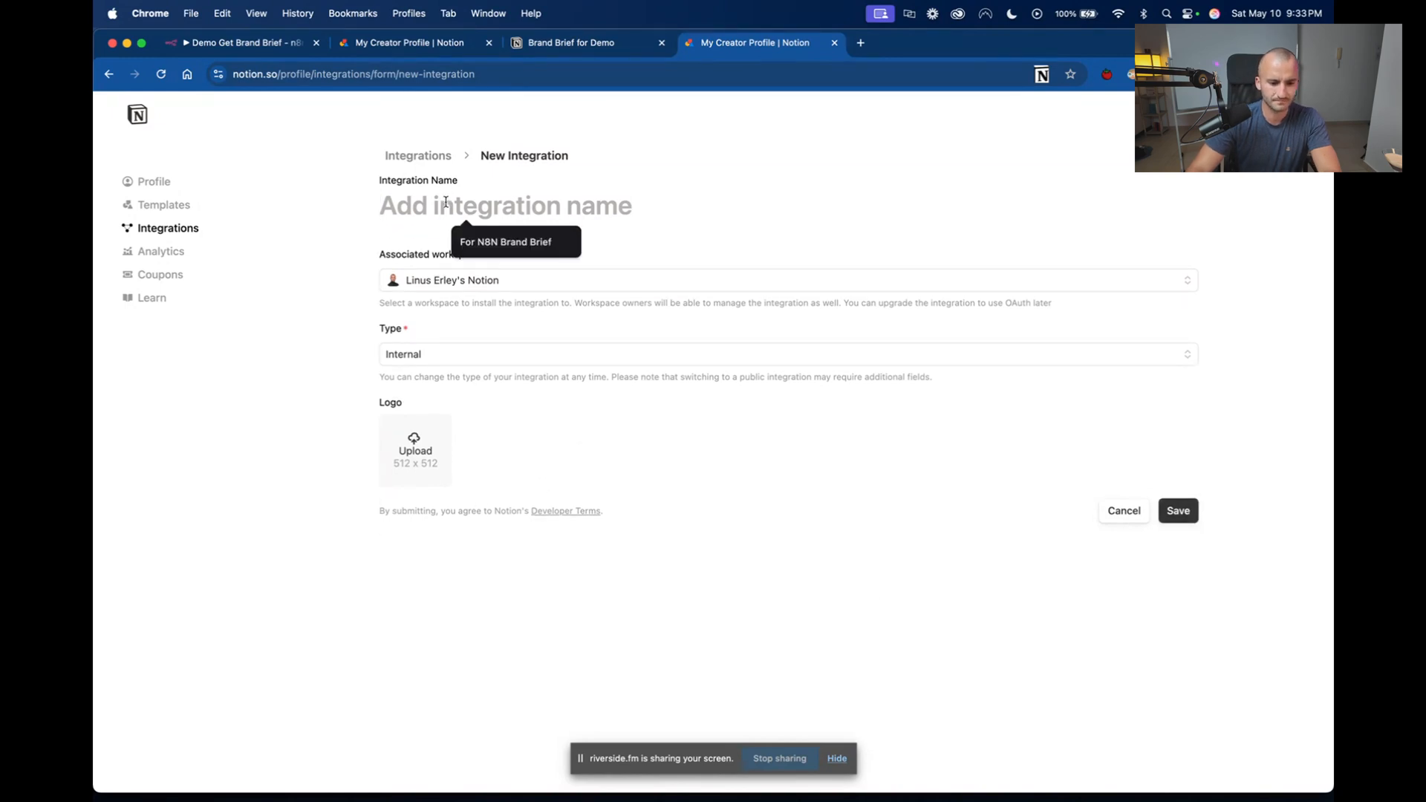
type("Demo ")
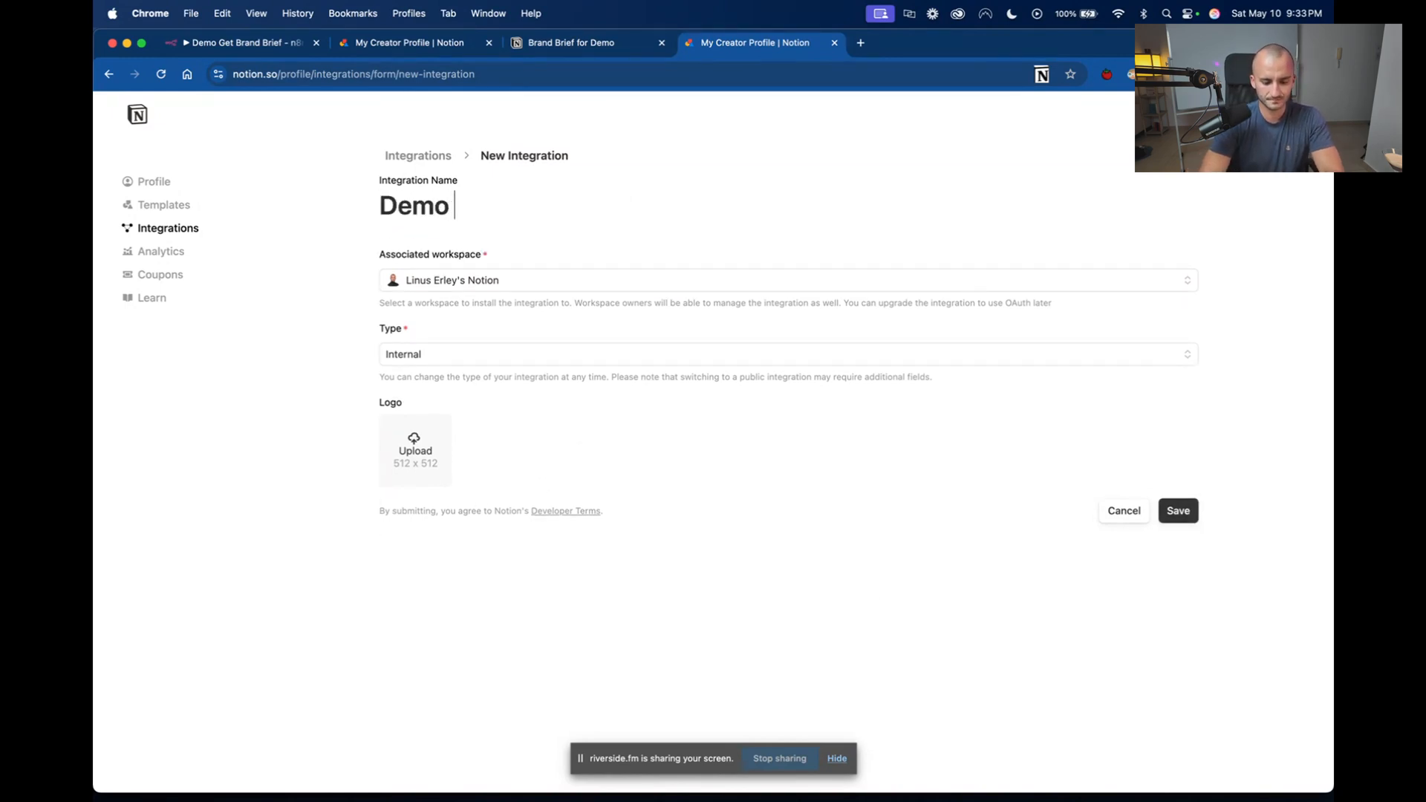
type("for N8N ")
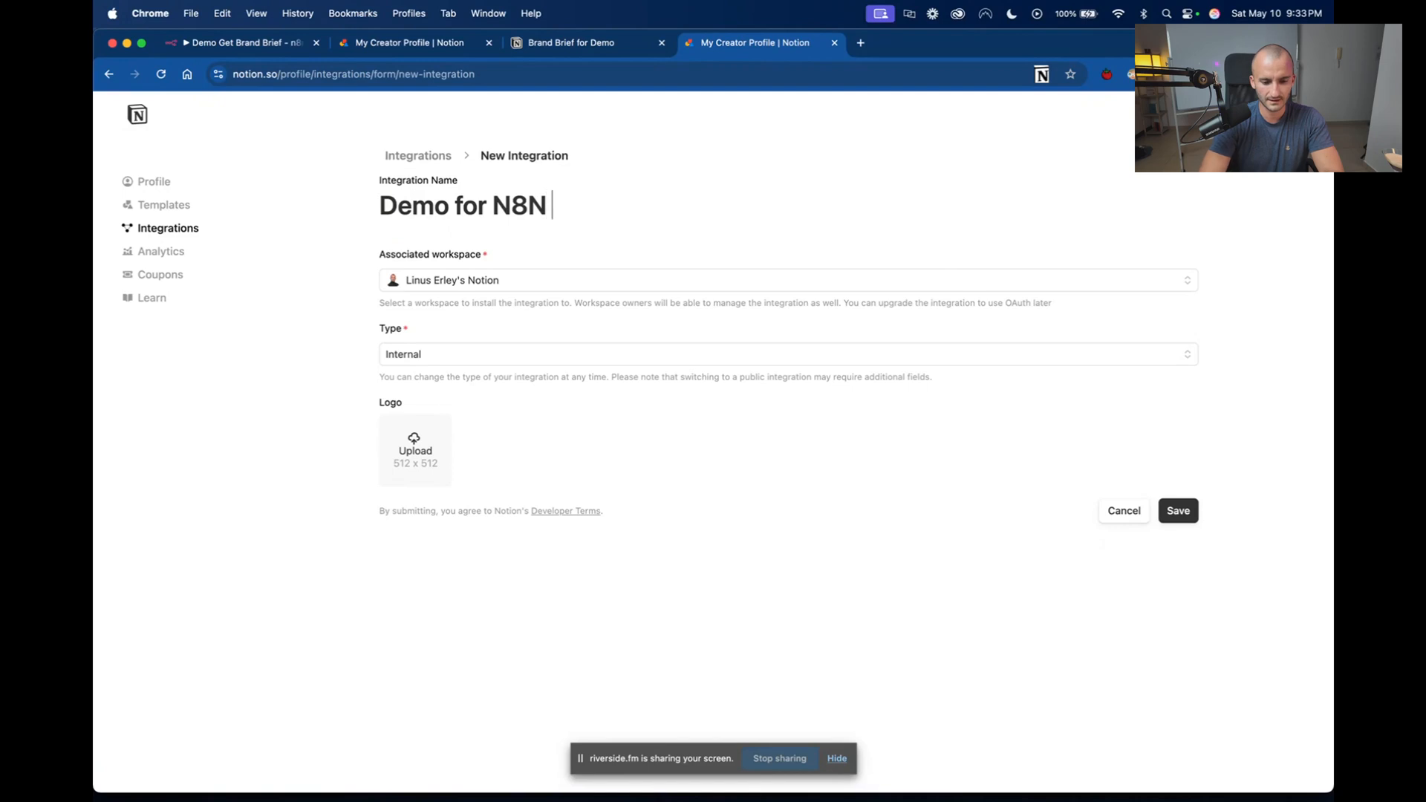
type("Agent")
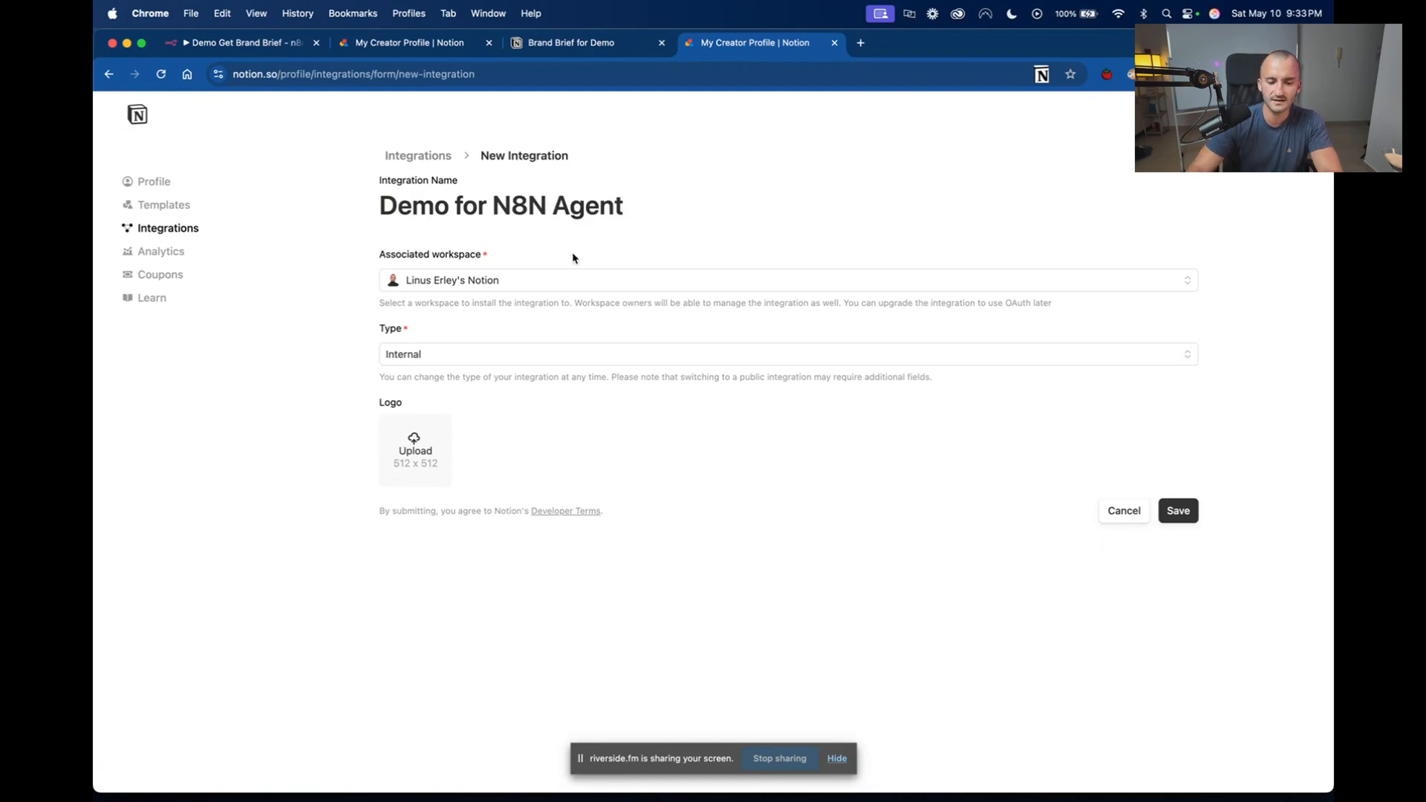
left_click(1188, 513)
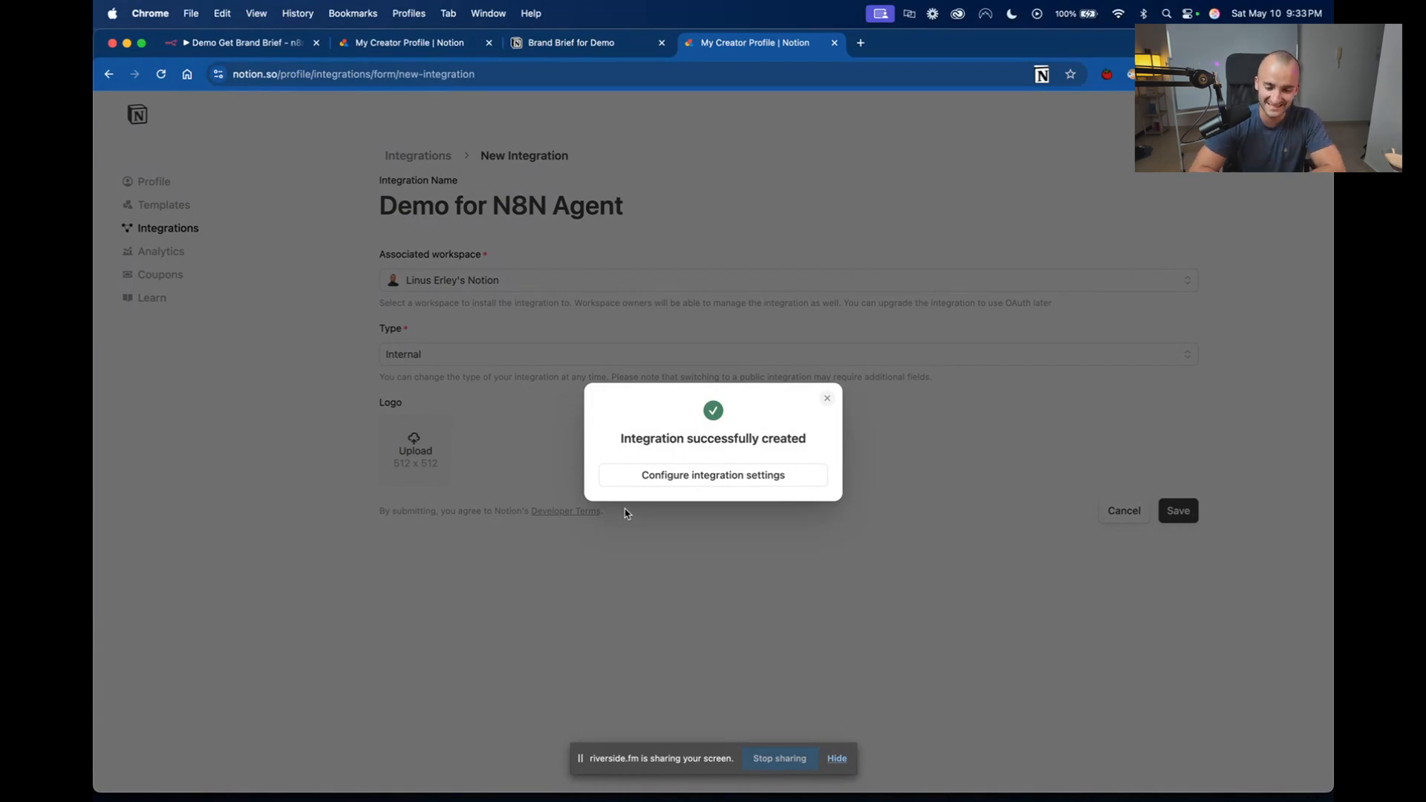
left_click(757, 483)
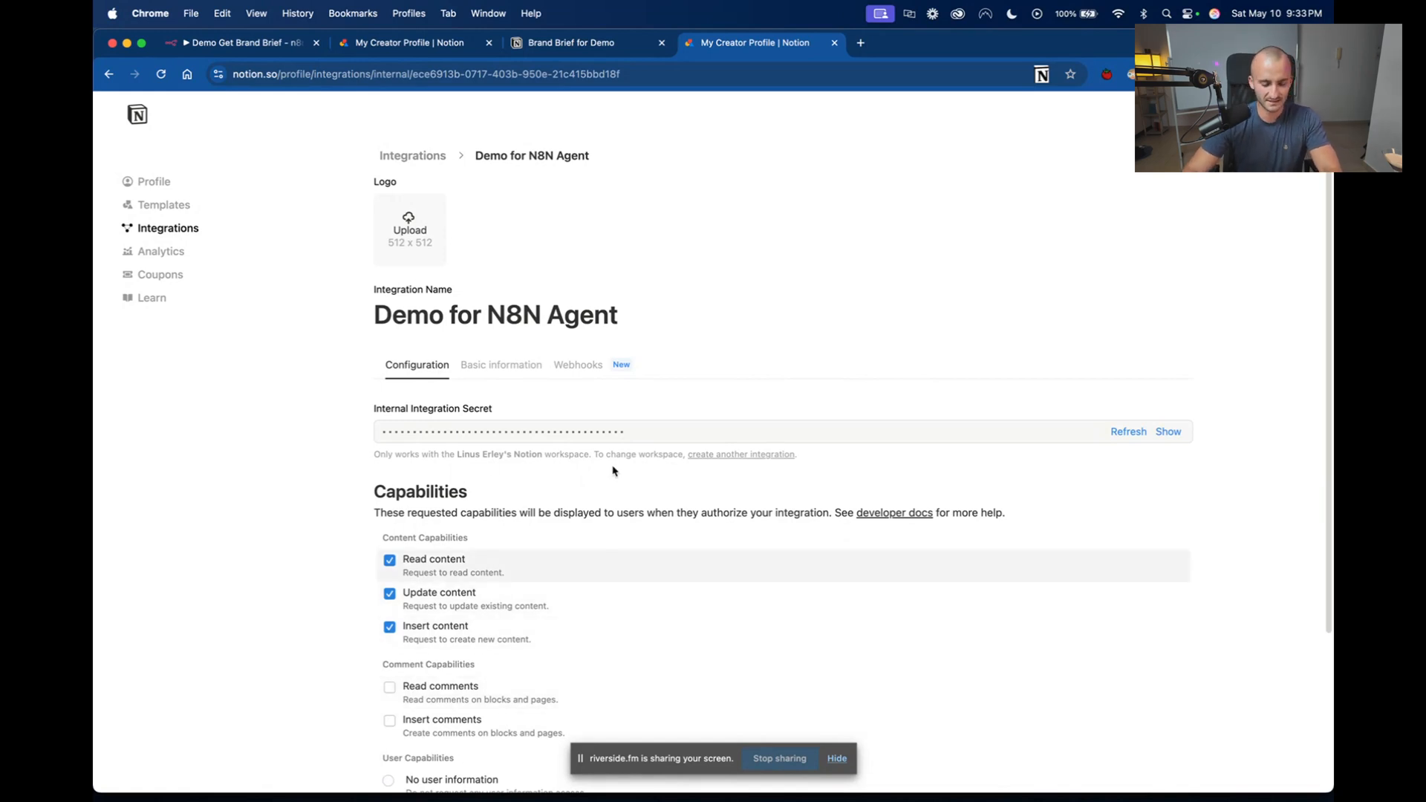
scroll(849, 230, "down", 5)
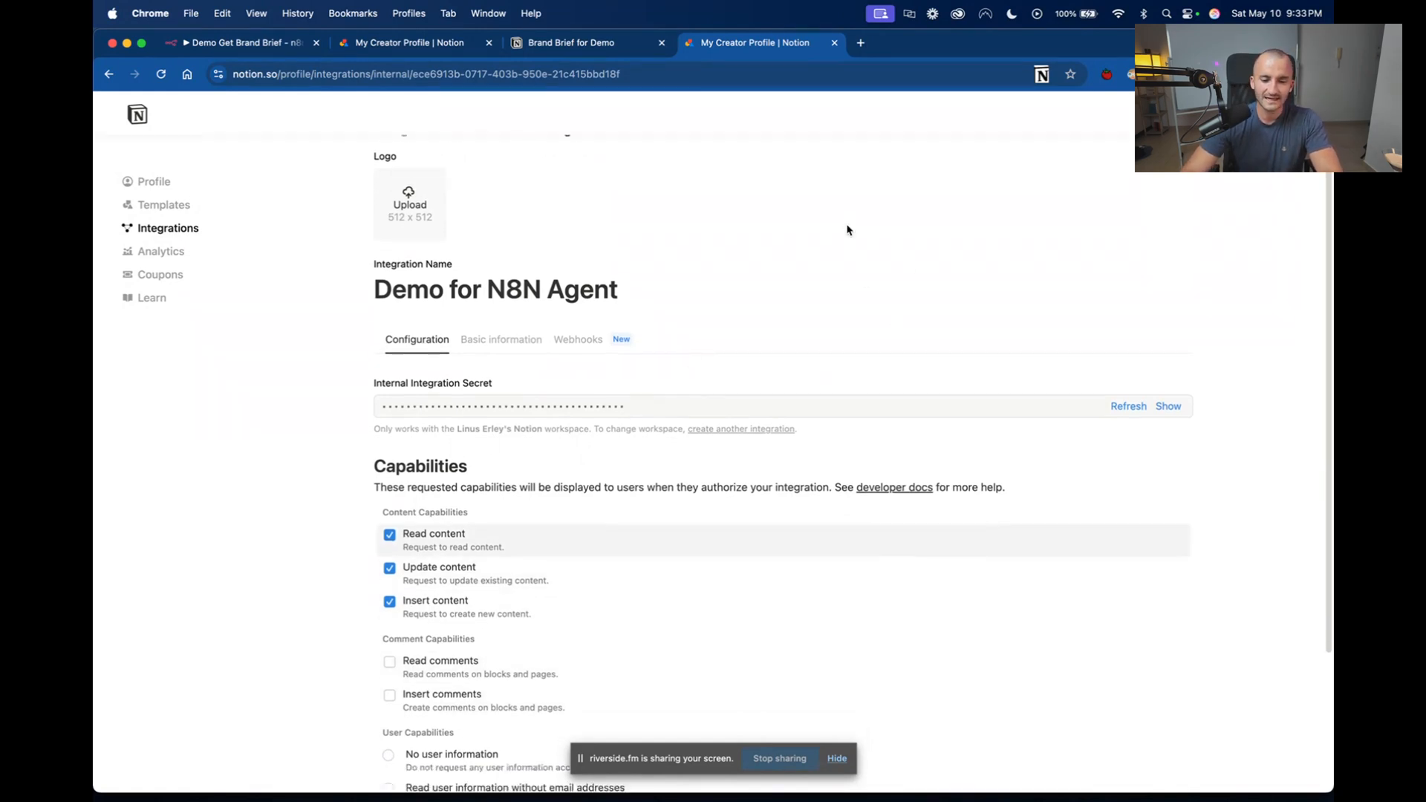
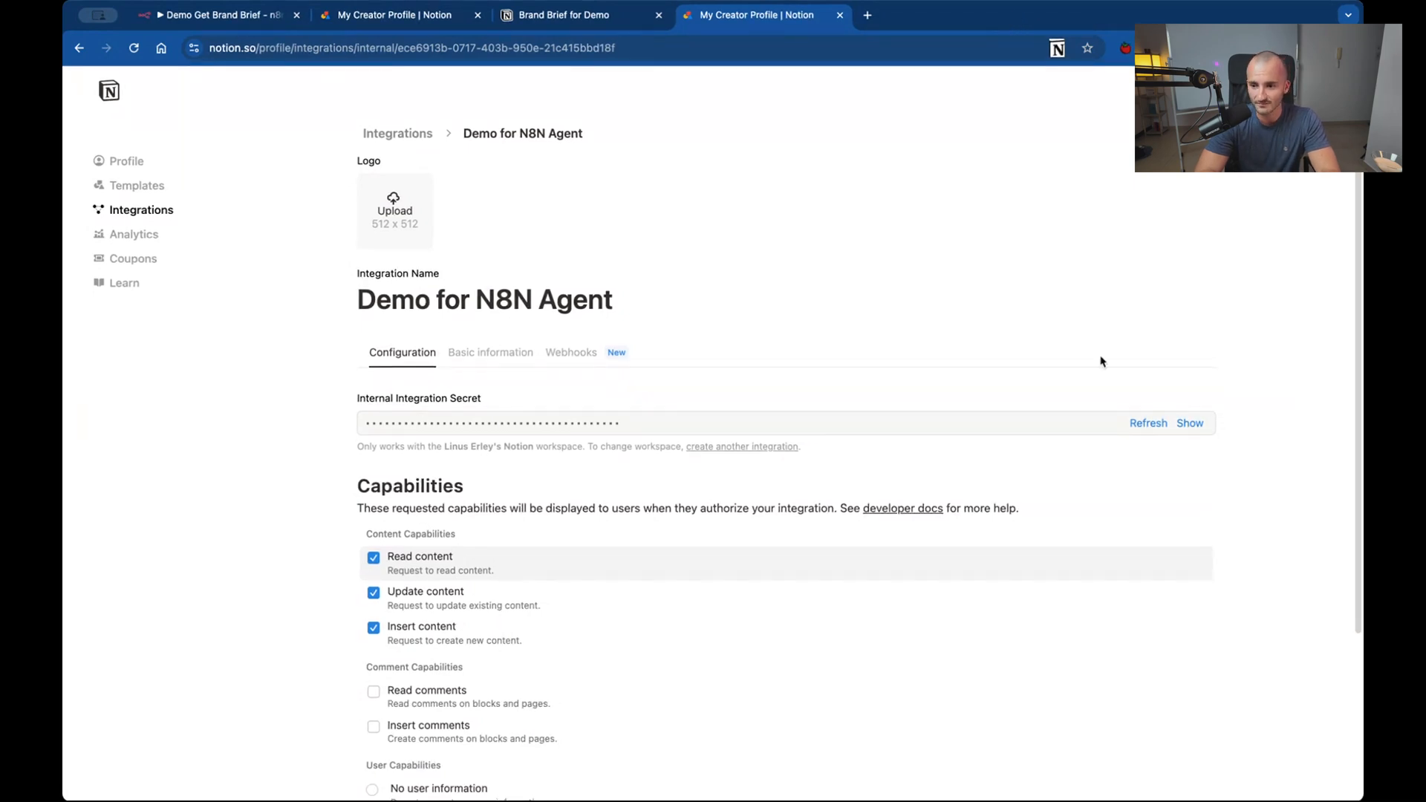
Reveal and copy the Demo for N8N Agent integration secret, then close the settings dialog on the Brand Brief for Demo page.
left_click(1190, 423)
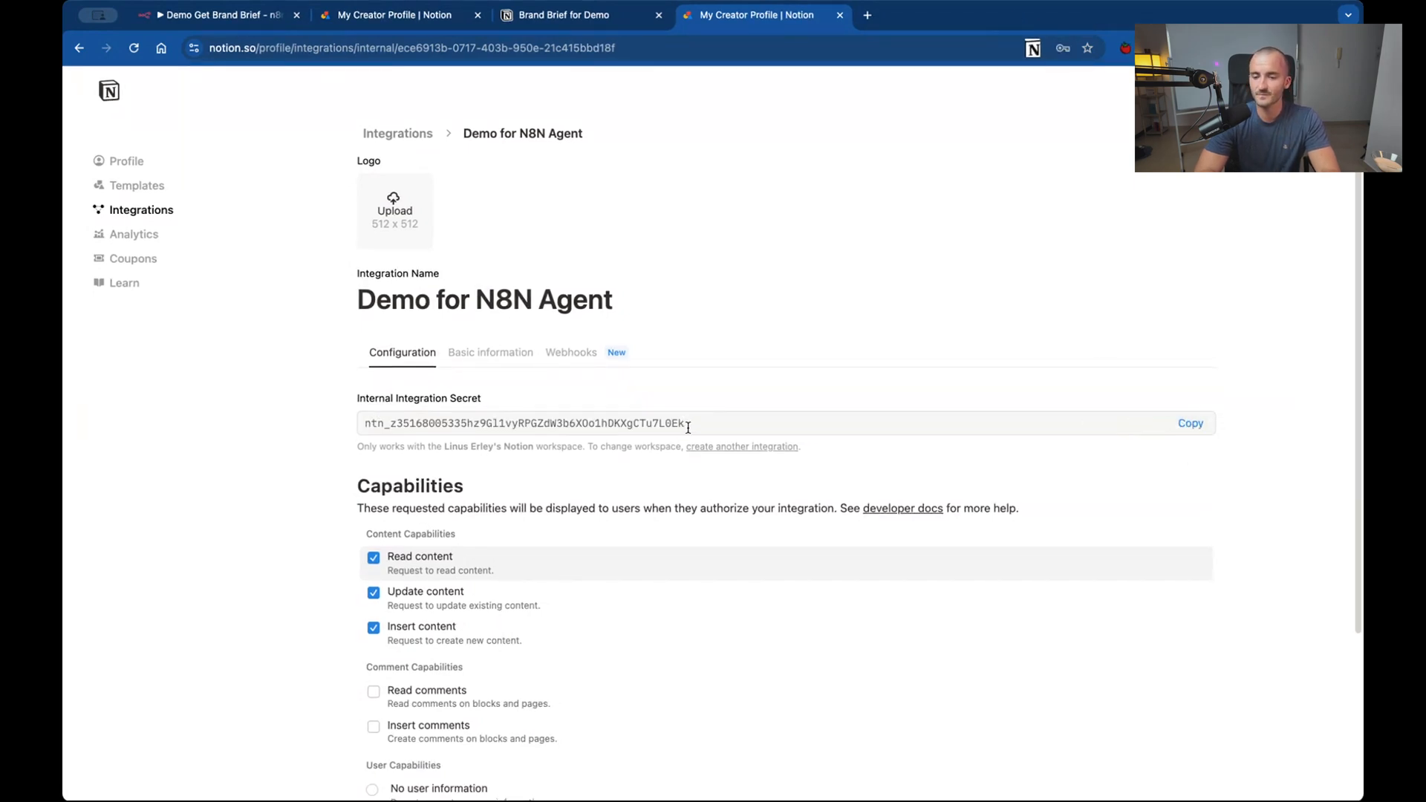
double_click(688, 428)
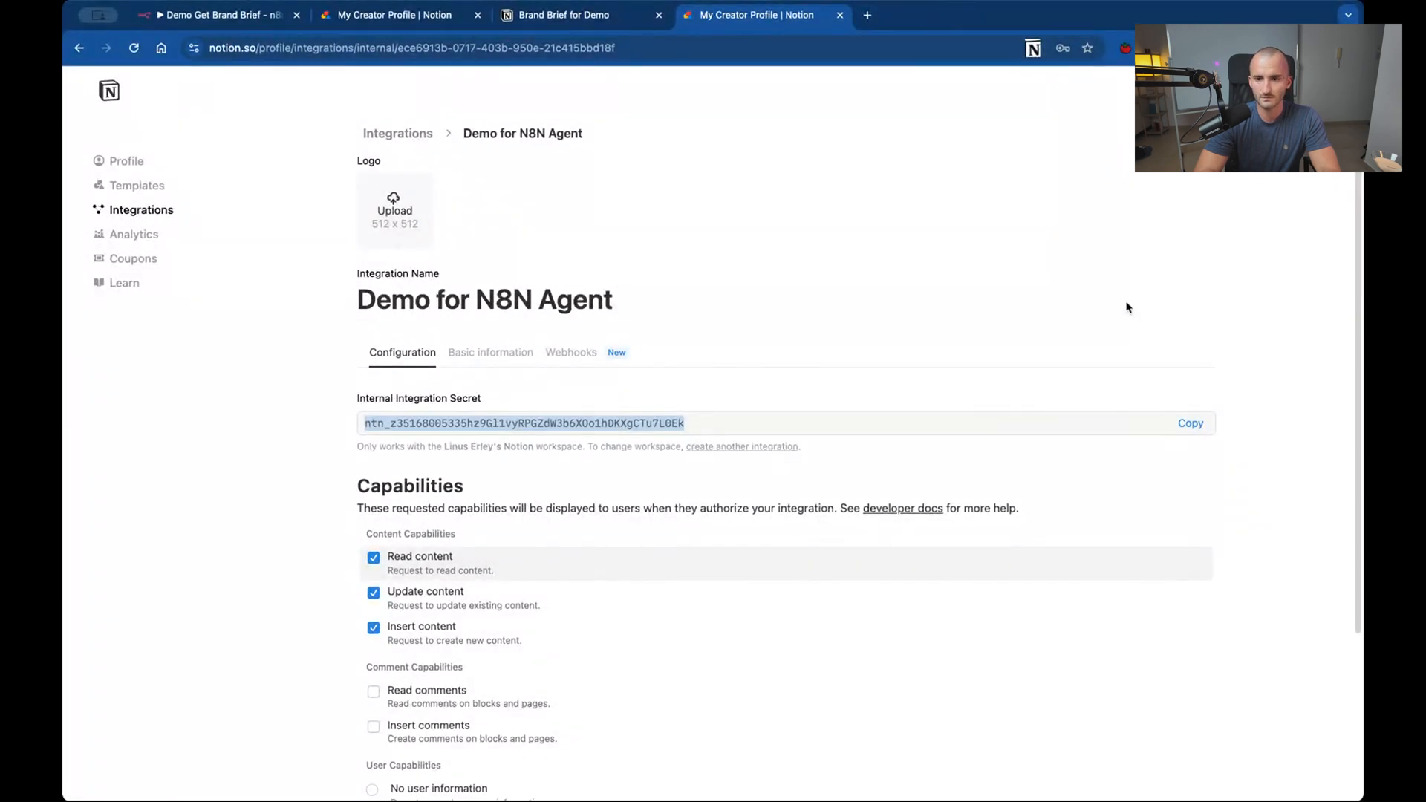
left_click(764, 417)
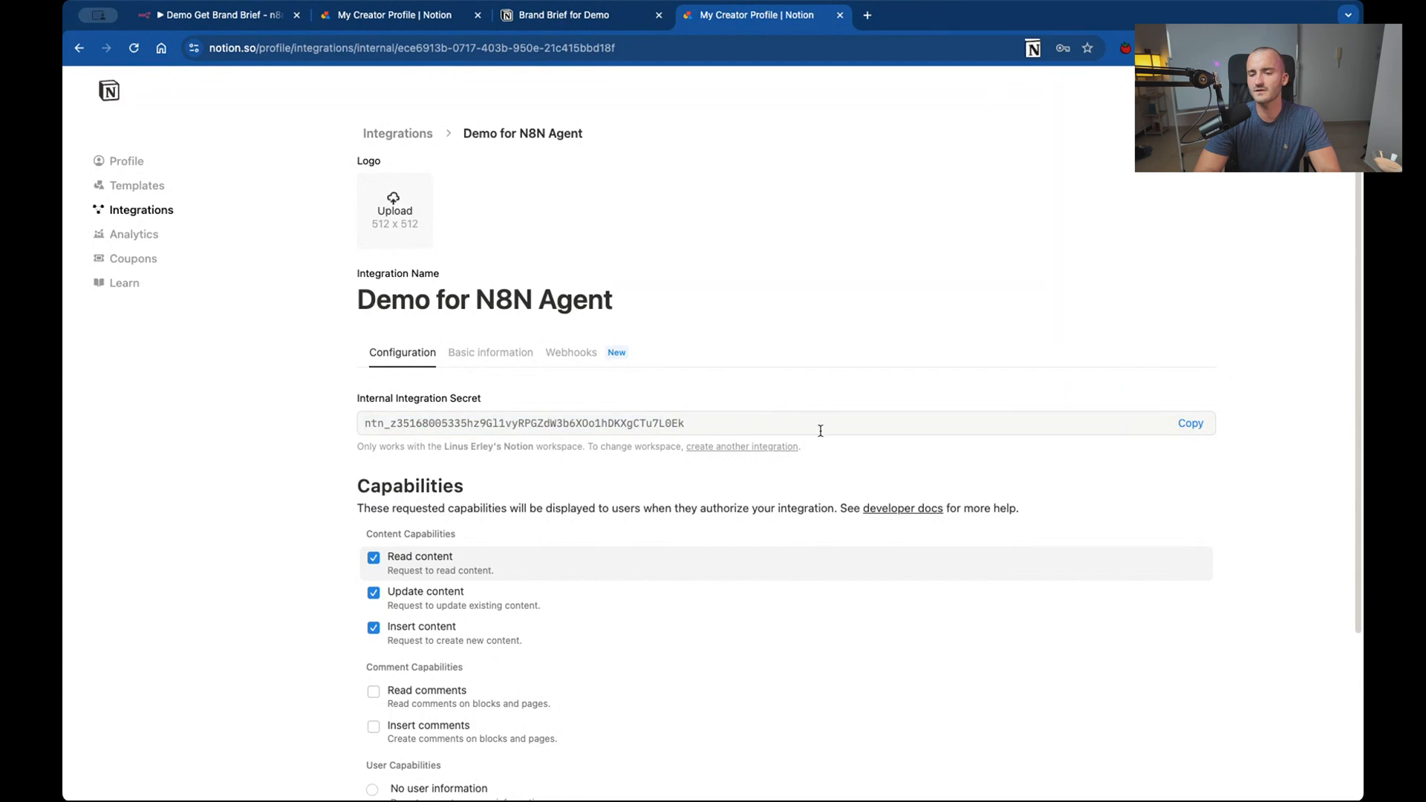
left_click(1188, 422)
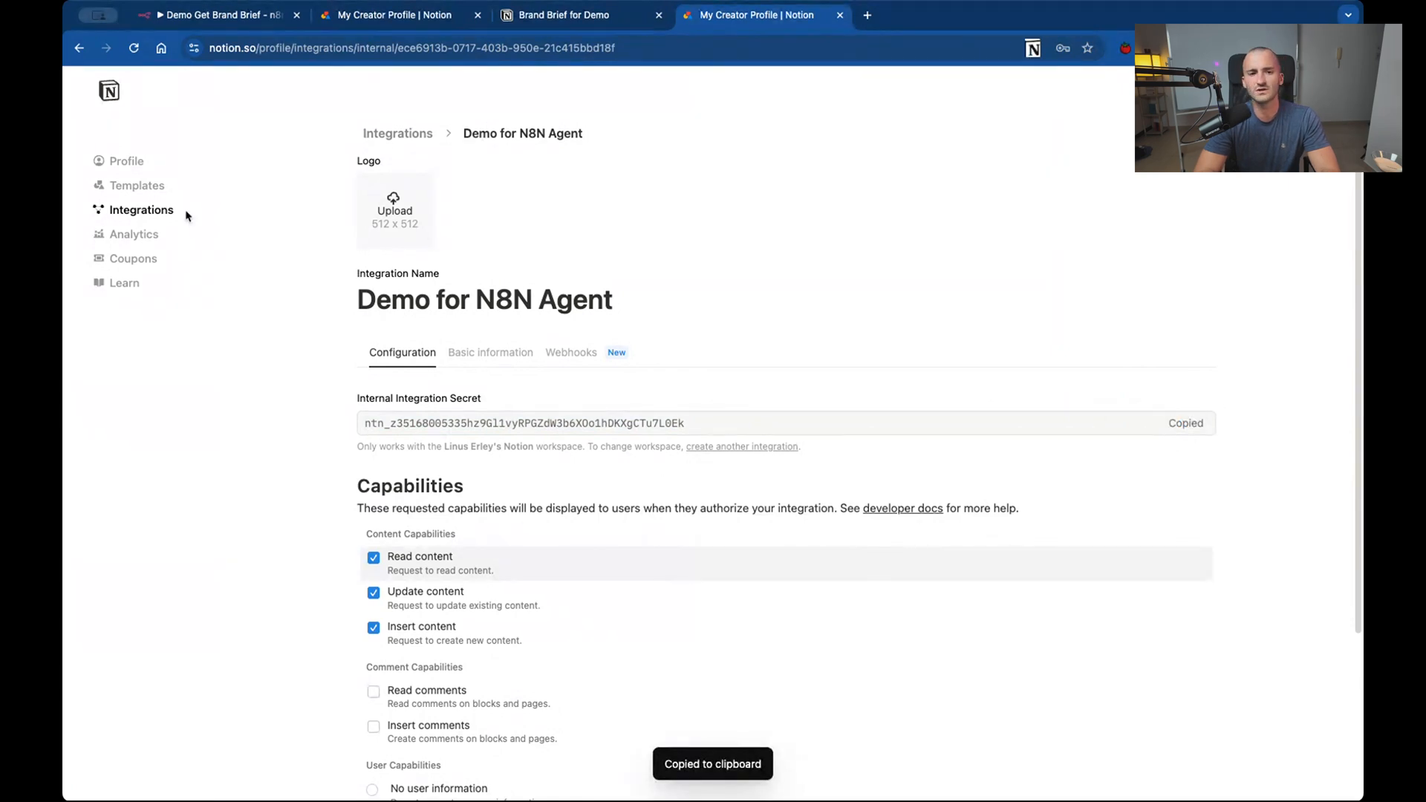
left_click(594, 15)
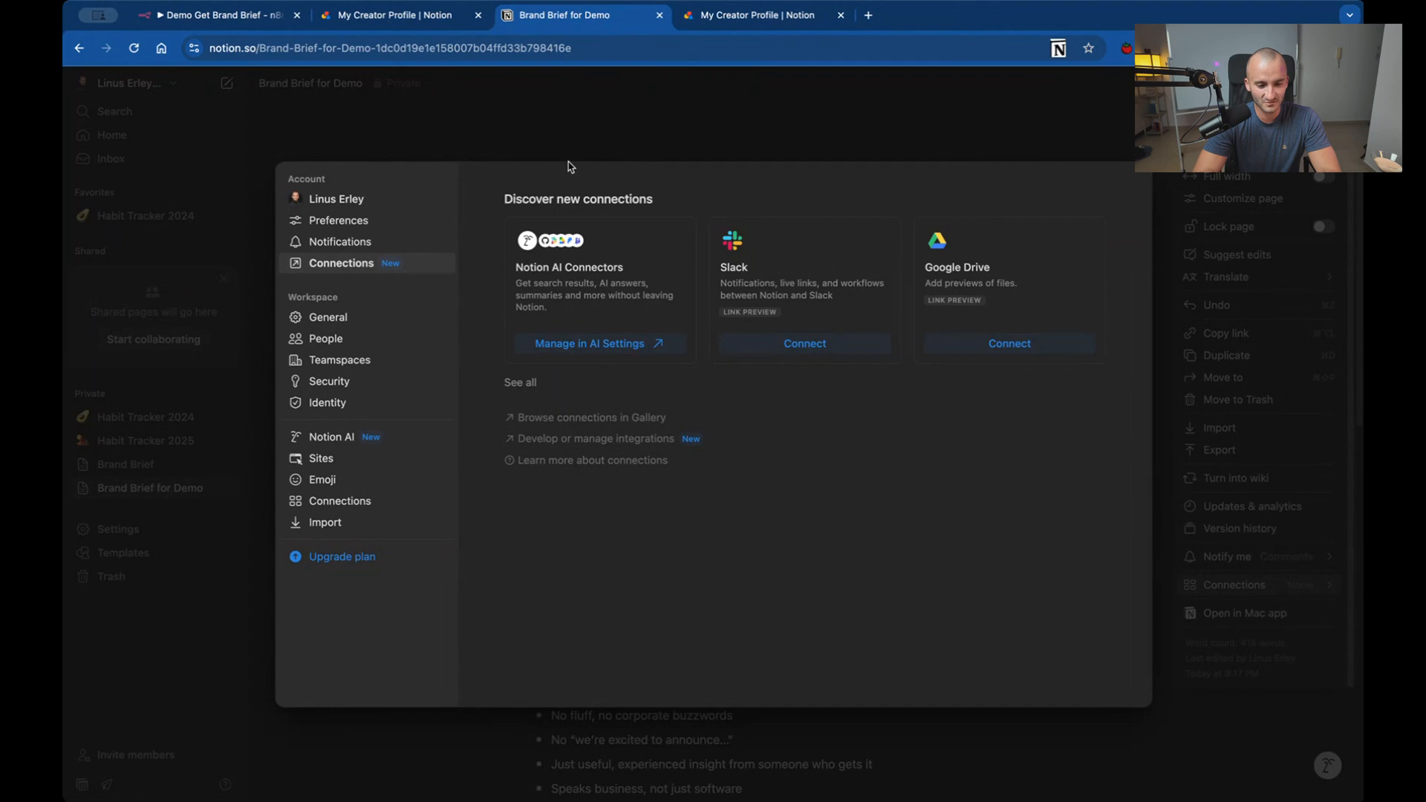
left_click(607, 144)
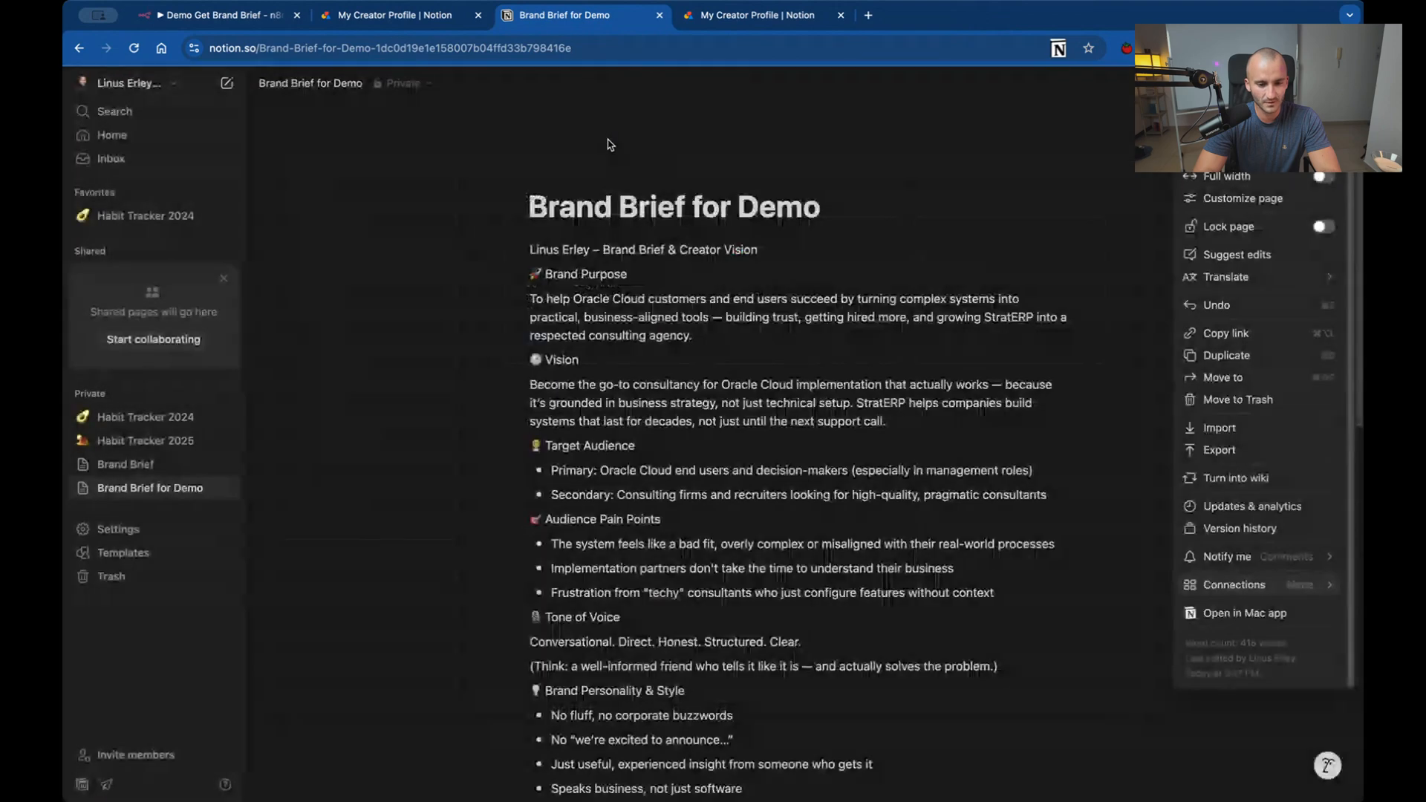
In the n8n Notion node's credential, replace the Internal Integration Secret with the copied integration secret.
left_click(240, 15)
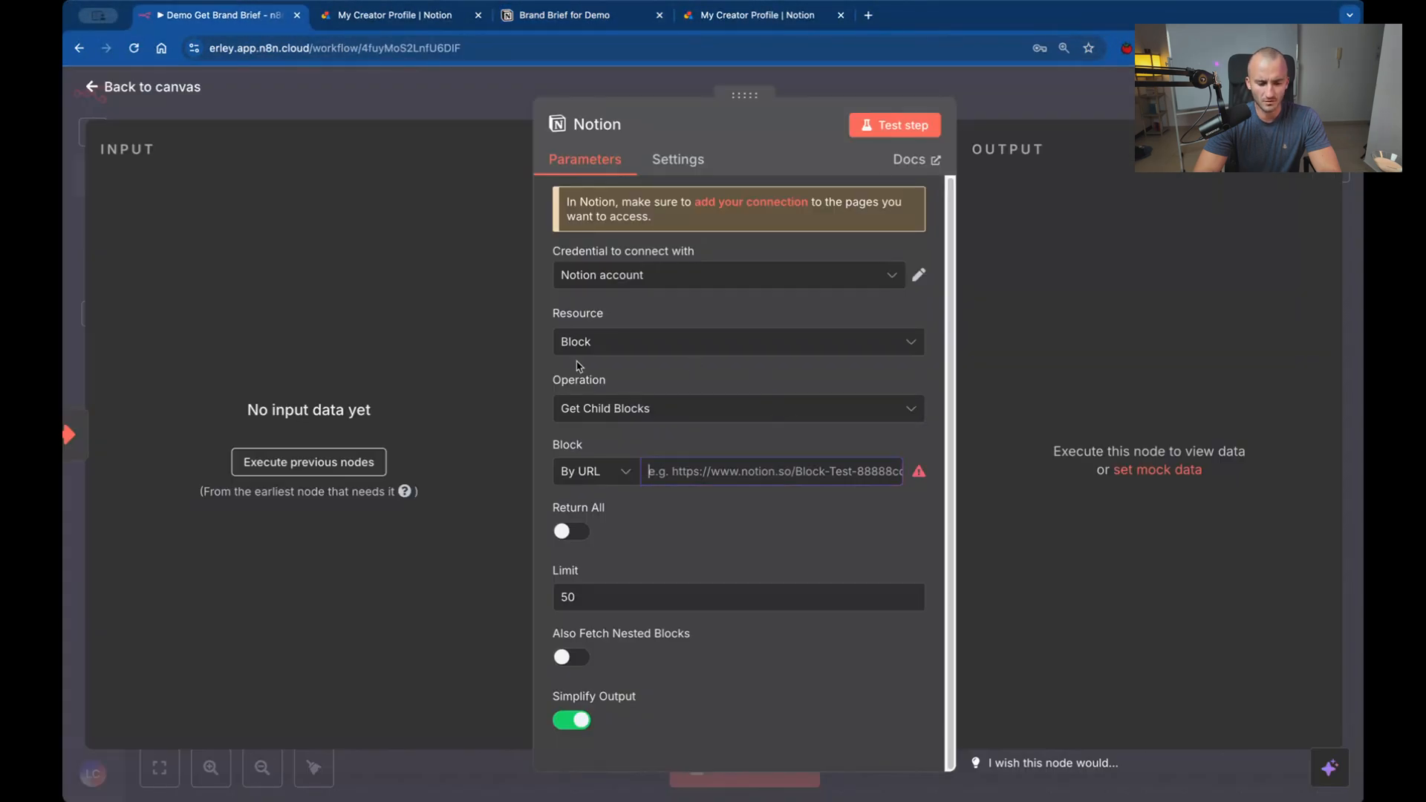
left_click(919, 276)
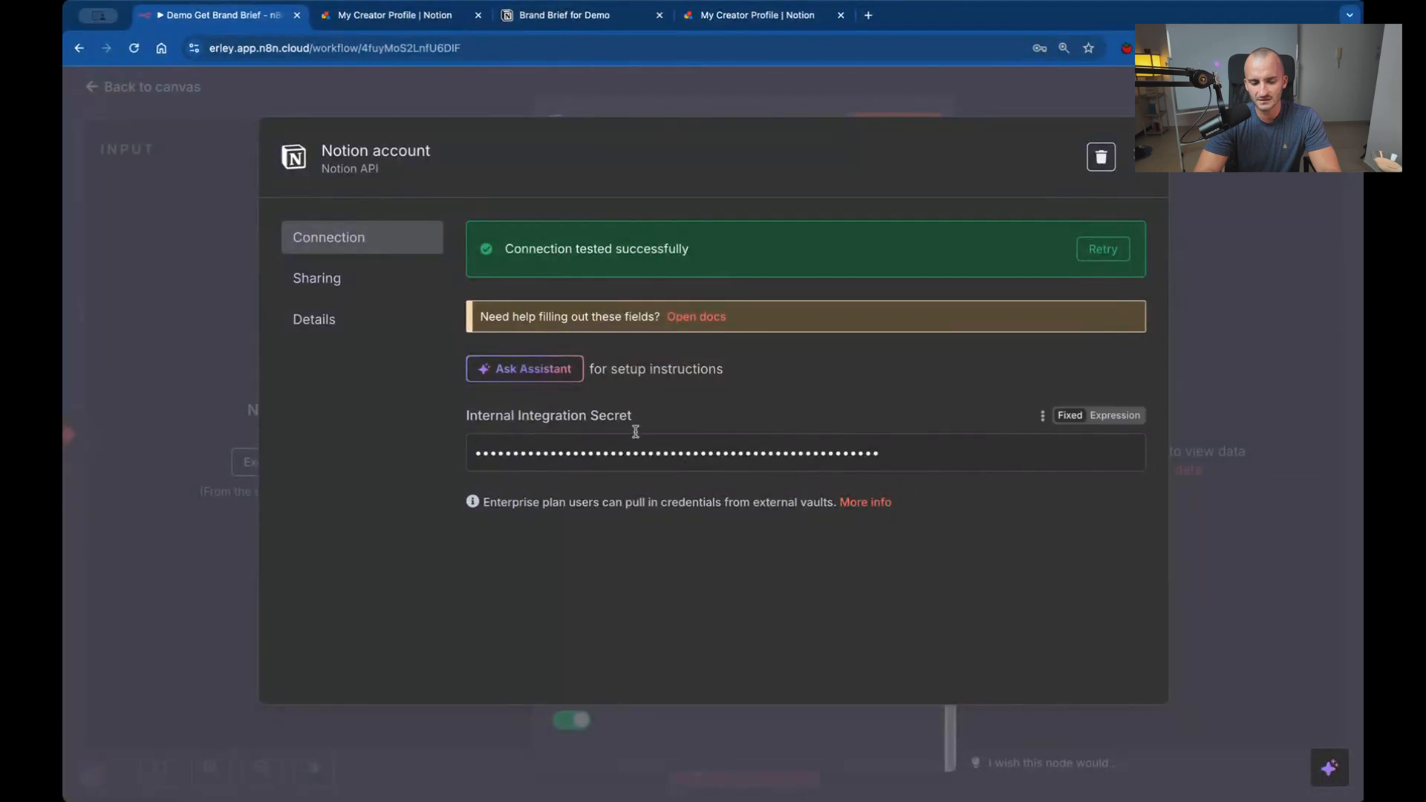
left_click_drag(474, 413, 629, 418)
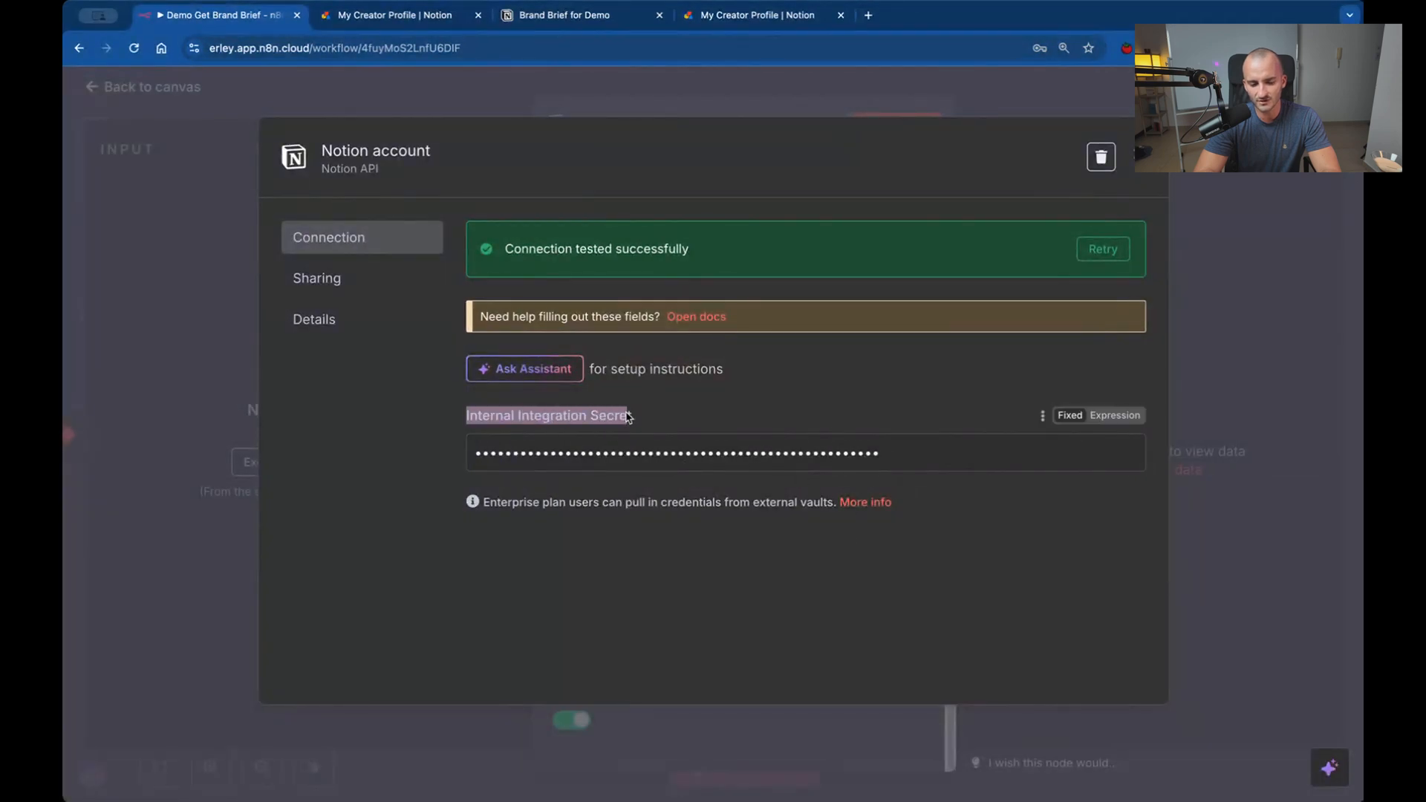
left_click(891, 467)
key("super+a")
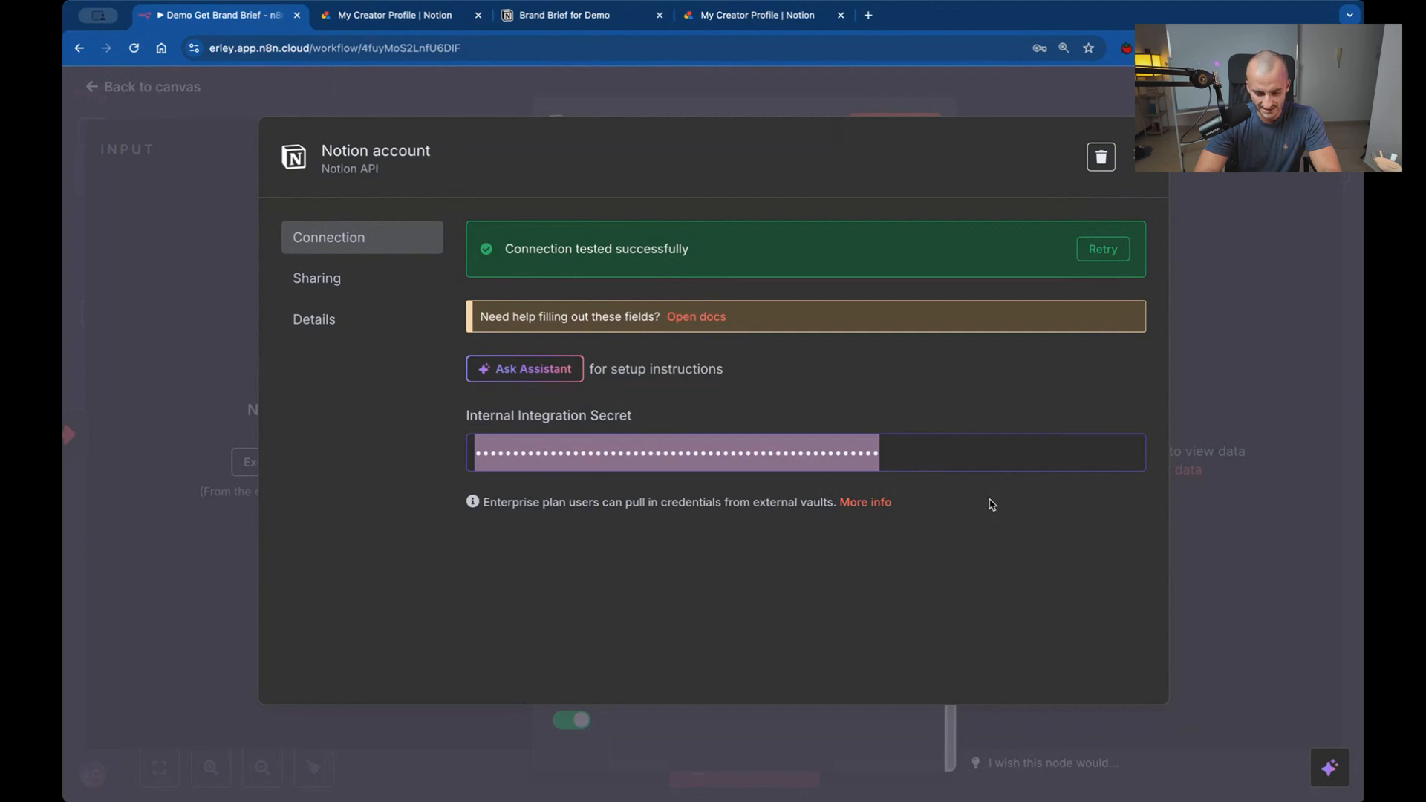
key("super+v")
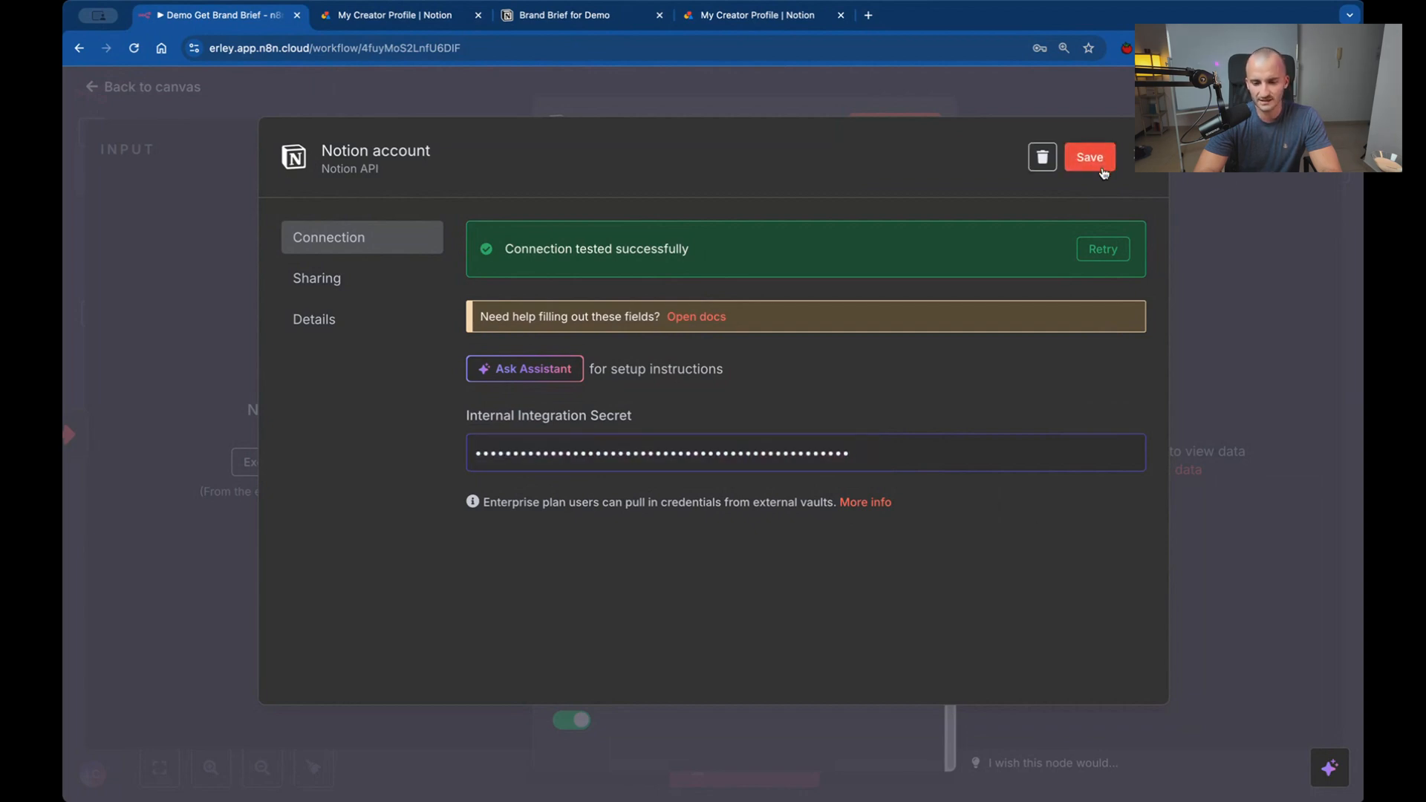
Rename the credential "Notion account for Demo", save it, and return to the Notion node.
left_click(429, 152)
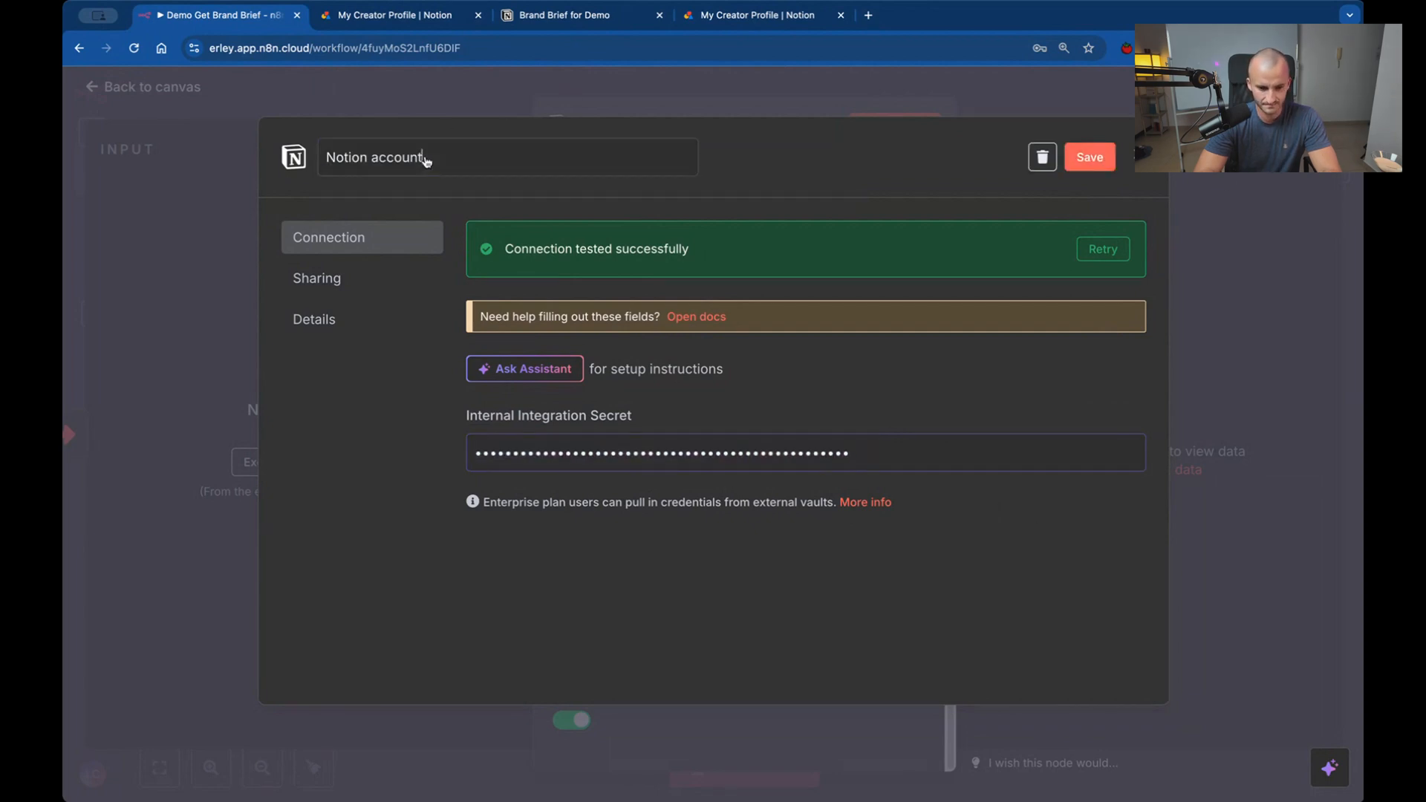
type("for Demo")
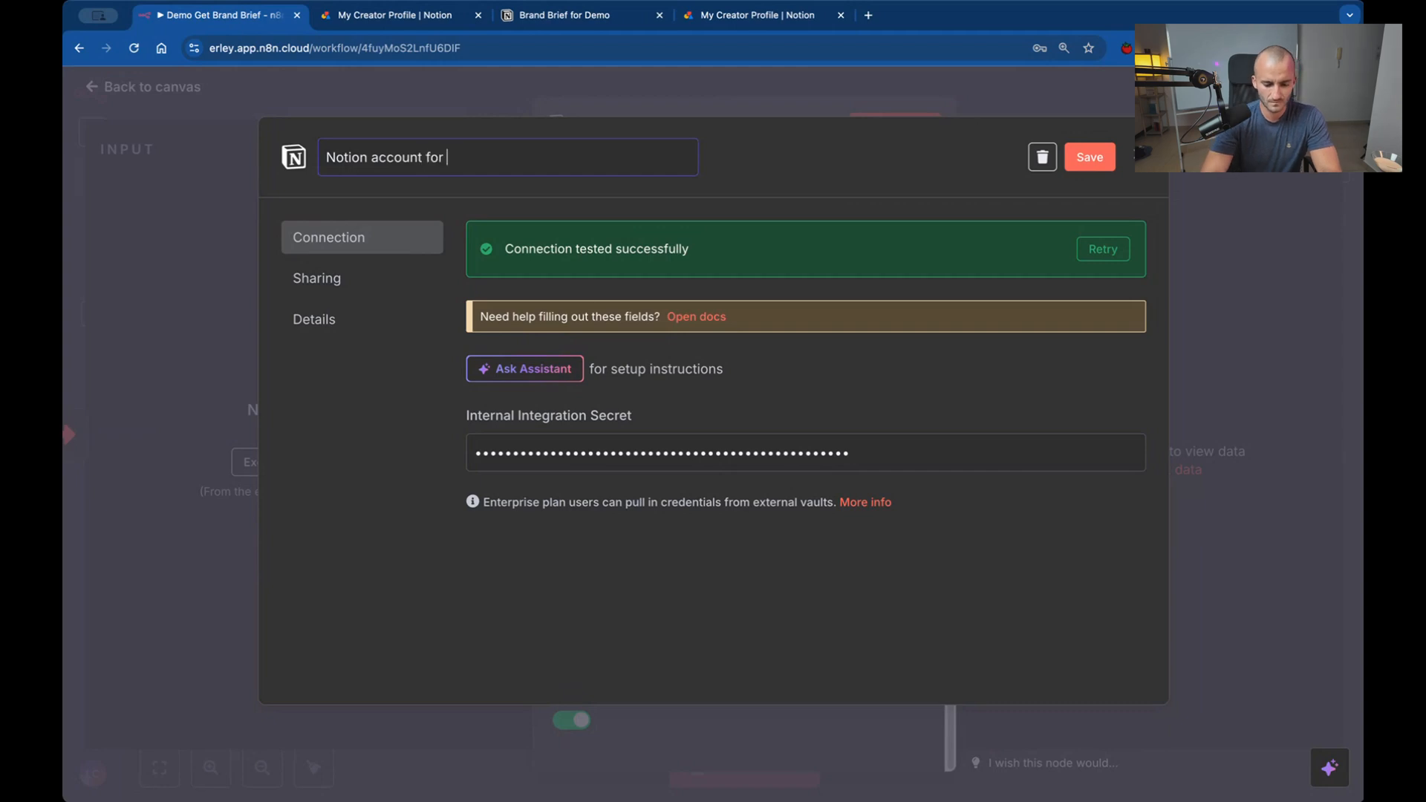
left_click(1090, 157)
left_click(947, 279)
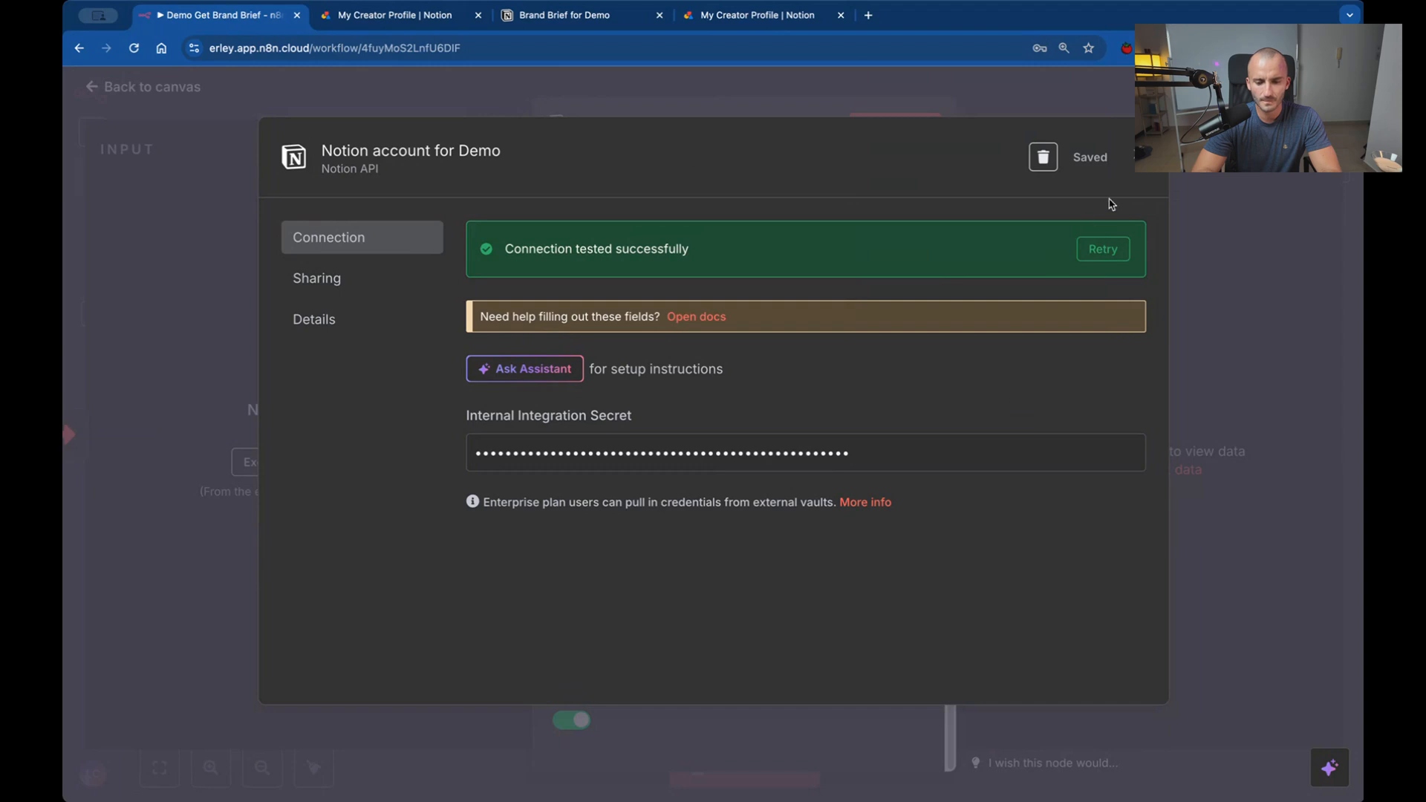
left_click(1140, 159)
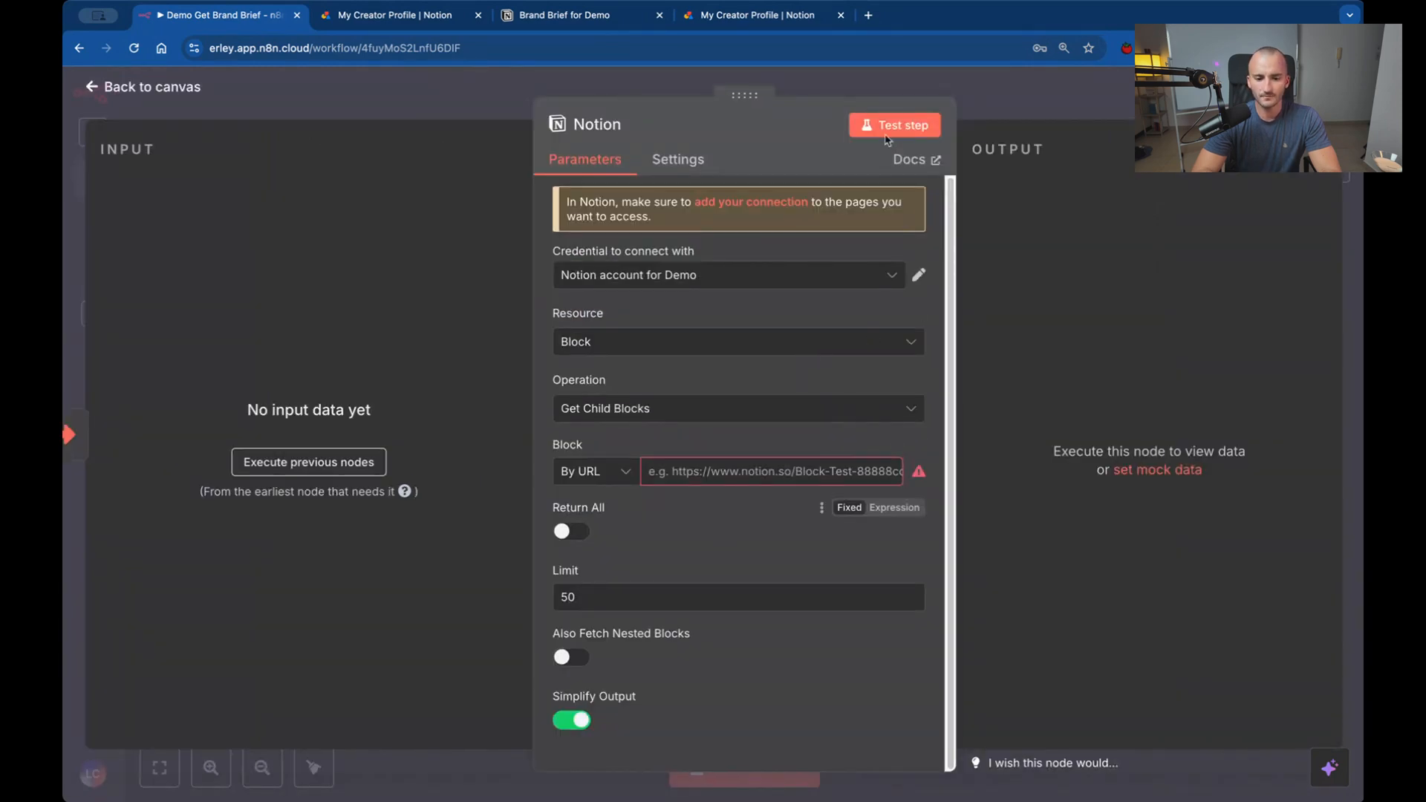
Check the available connections of the Brand Brief for Demo page in Notion and reopen the page to refresh them.
left_click(578, 16)
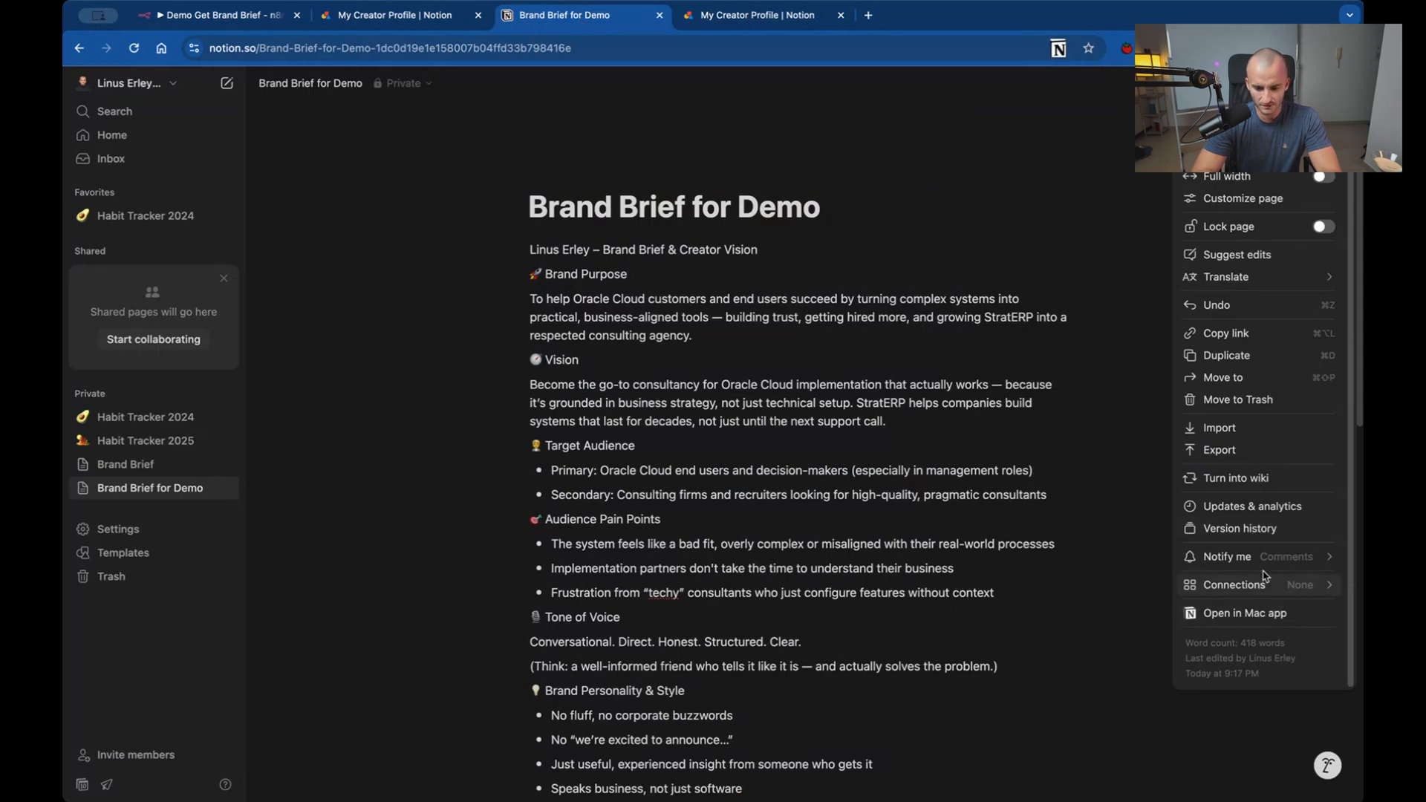
mouse_move(1264, 594)
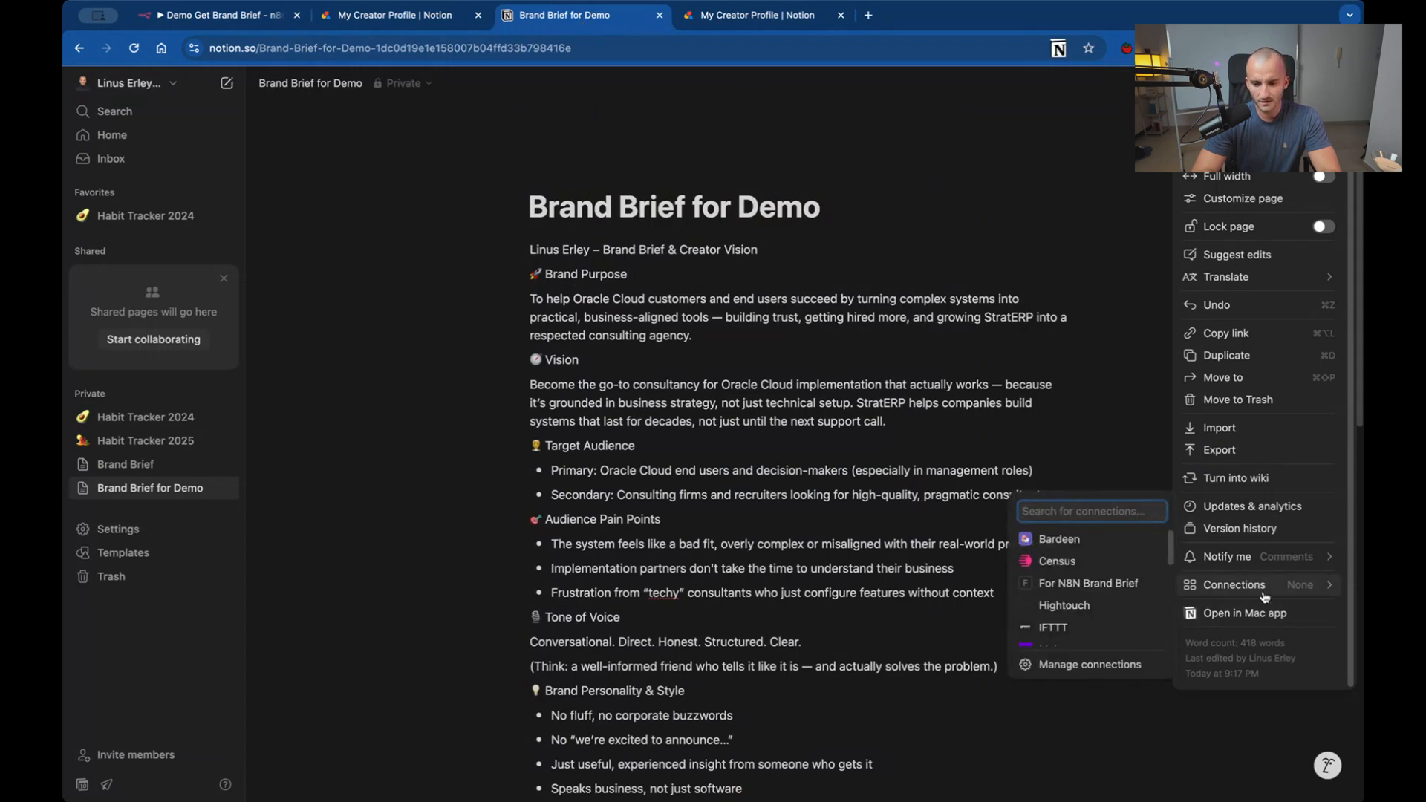
left_click(1114, 381)
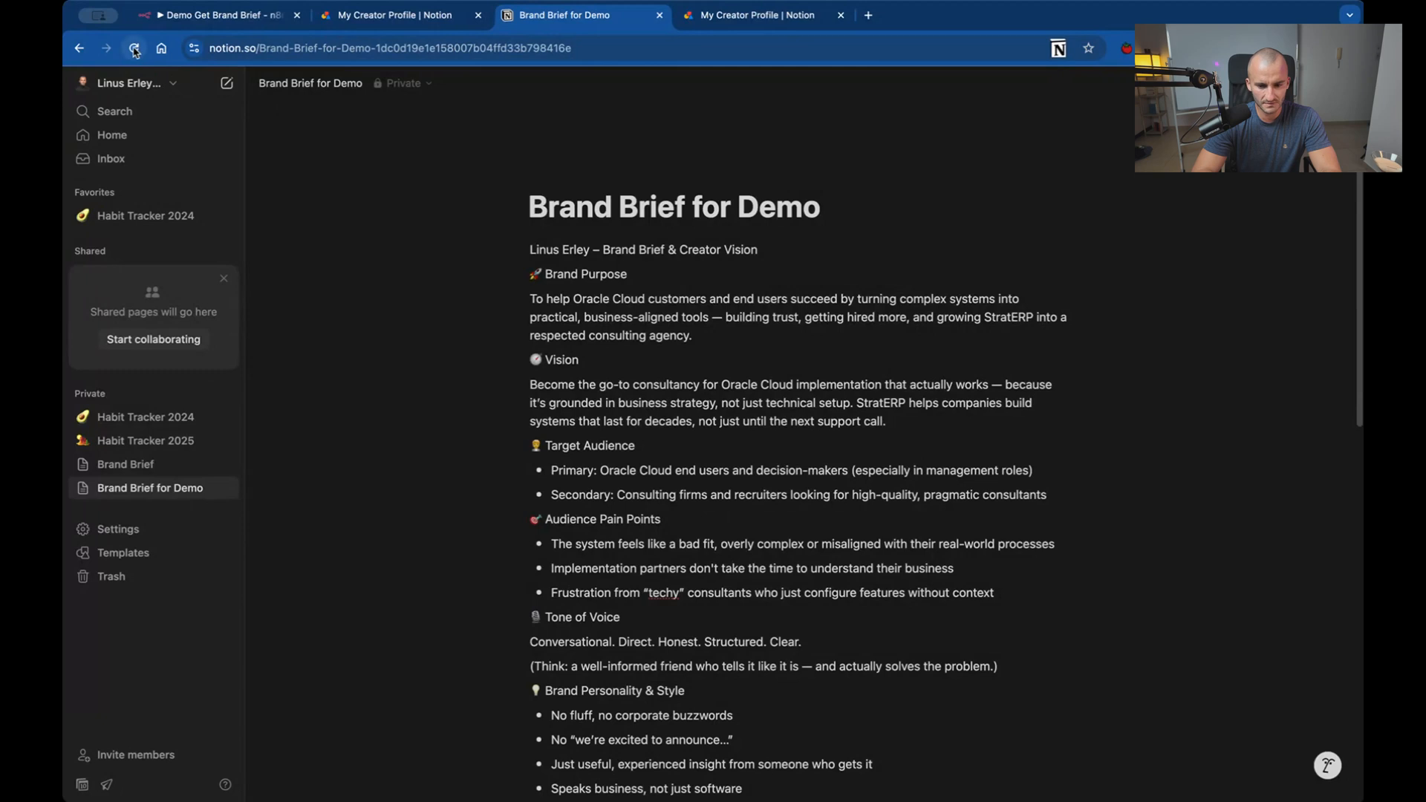
left_click(119, 464)
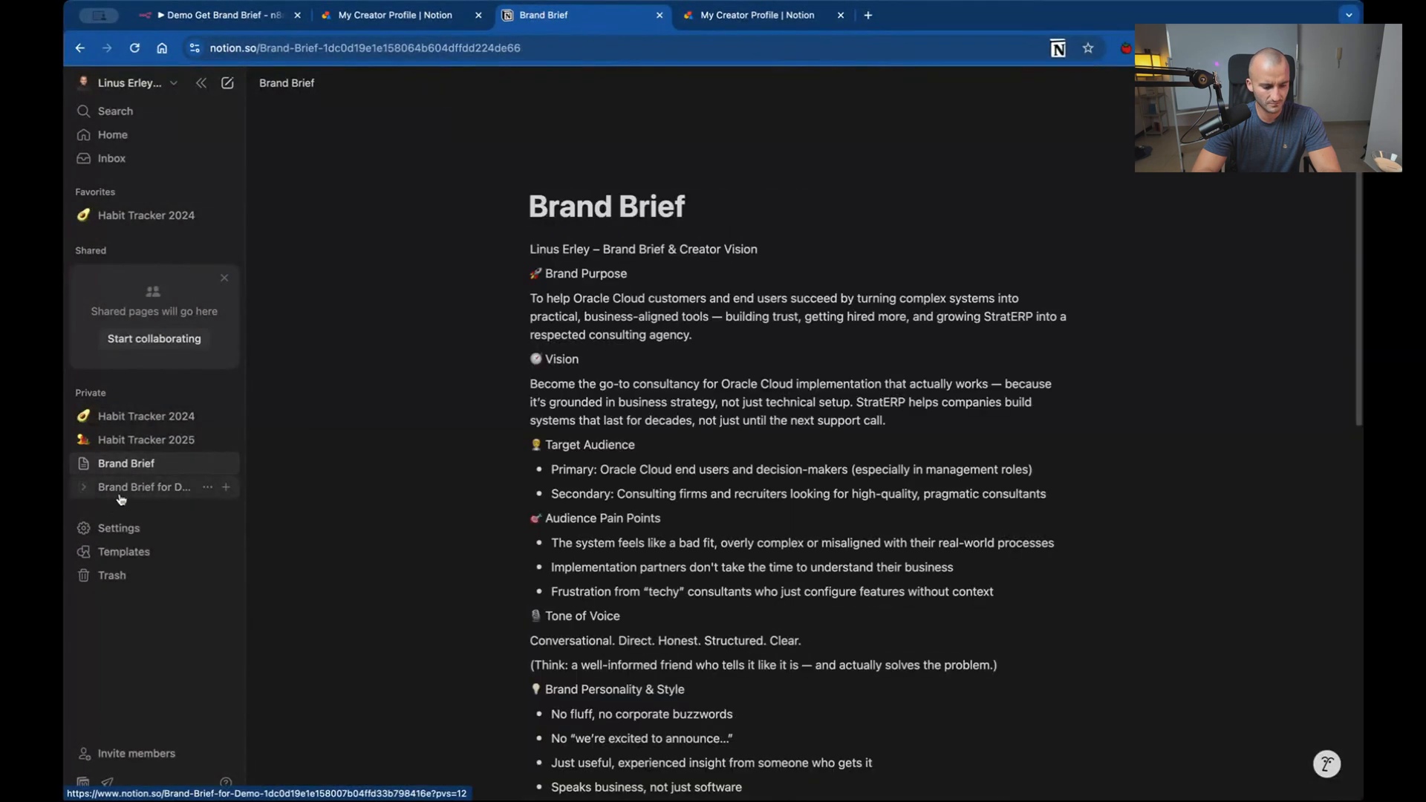
left_click(121, 492)
Connect the Demo for N8N Agent integration to the Brand Brief for Demo page and check its access permissions.
left_click(1327, 83)
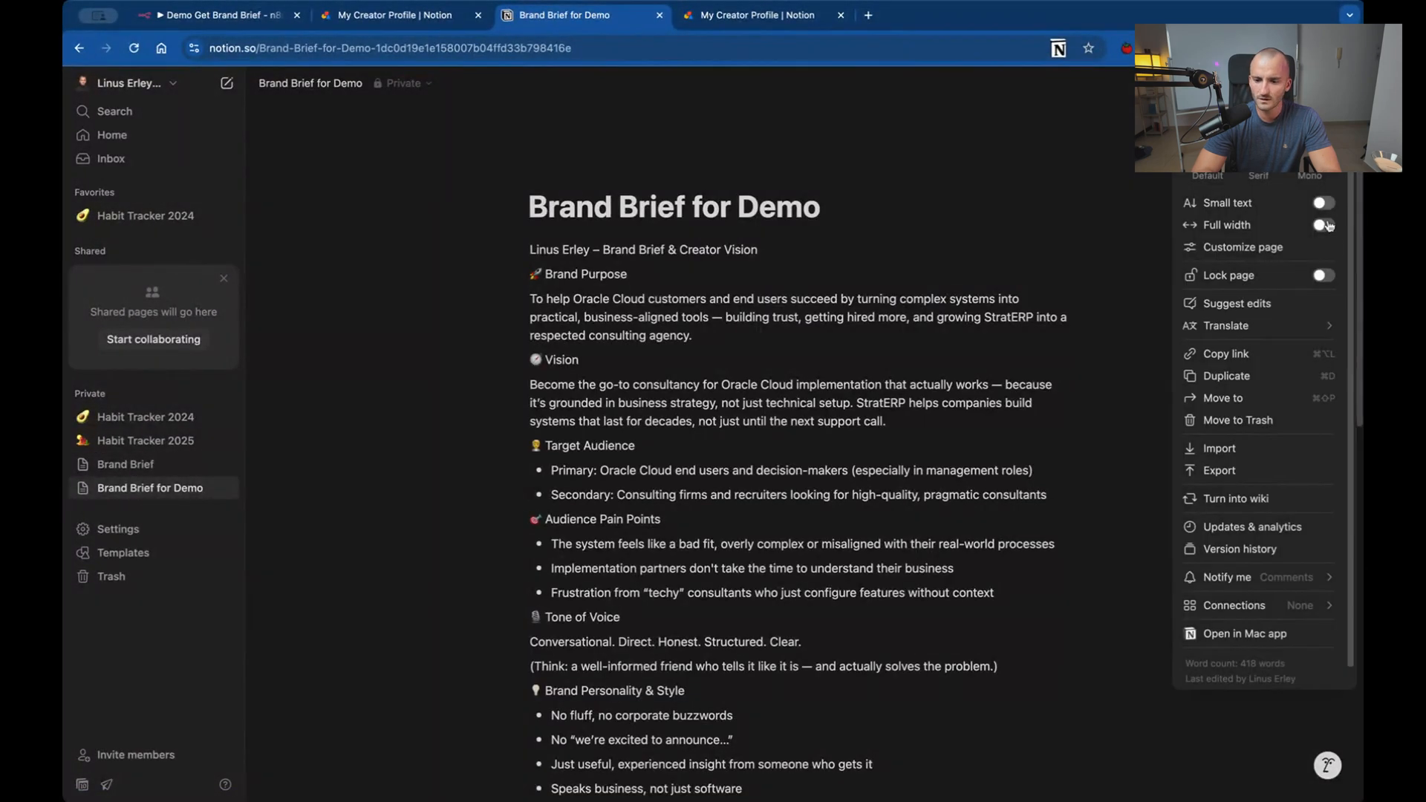
scroll(1326, 238, "down", 1)
mouse_move(1232, 589)
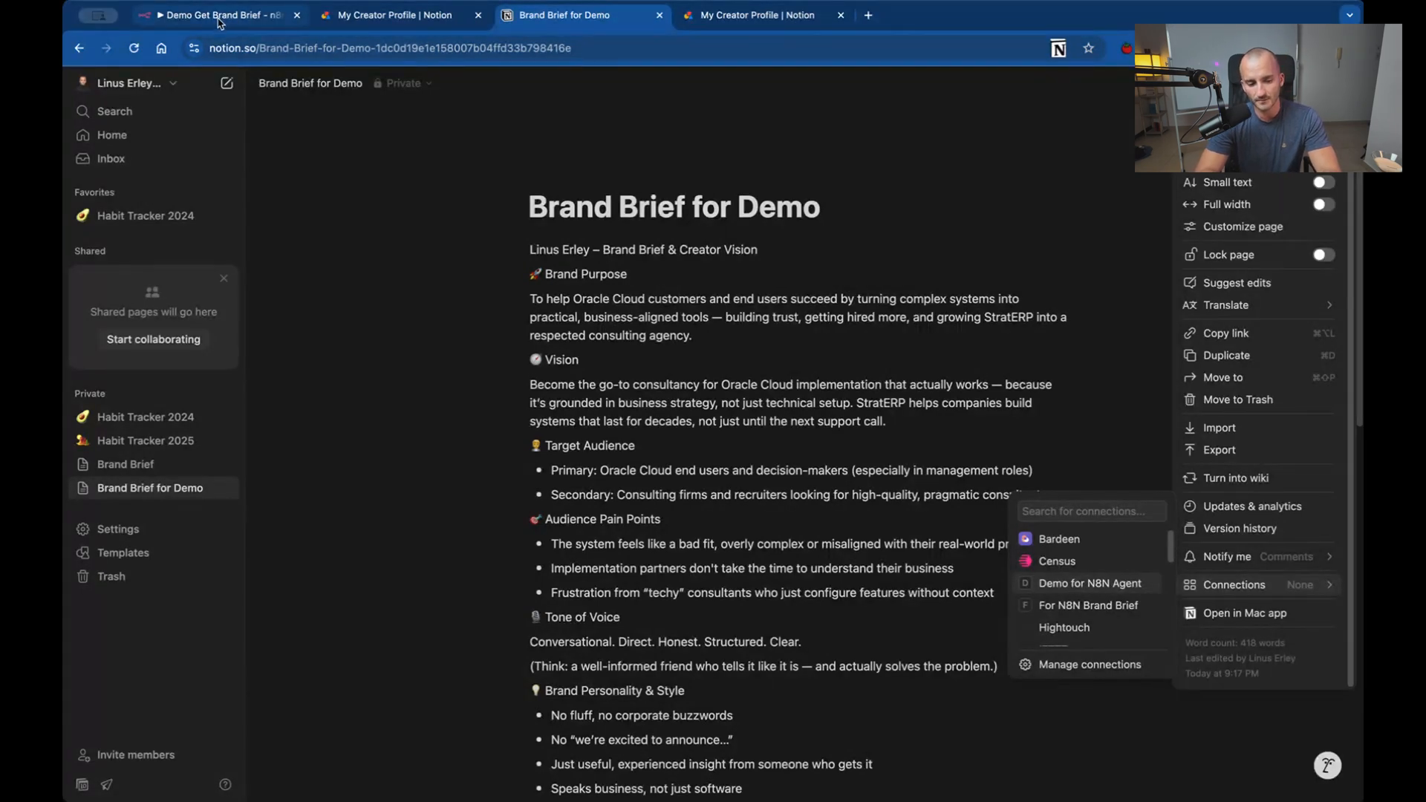
left_click(1076, 590)
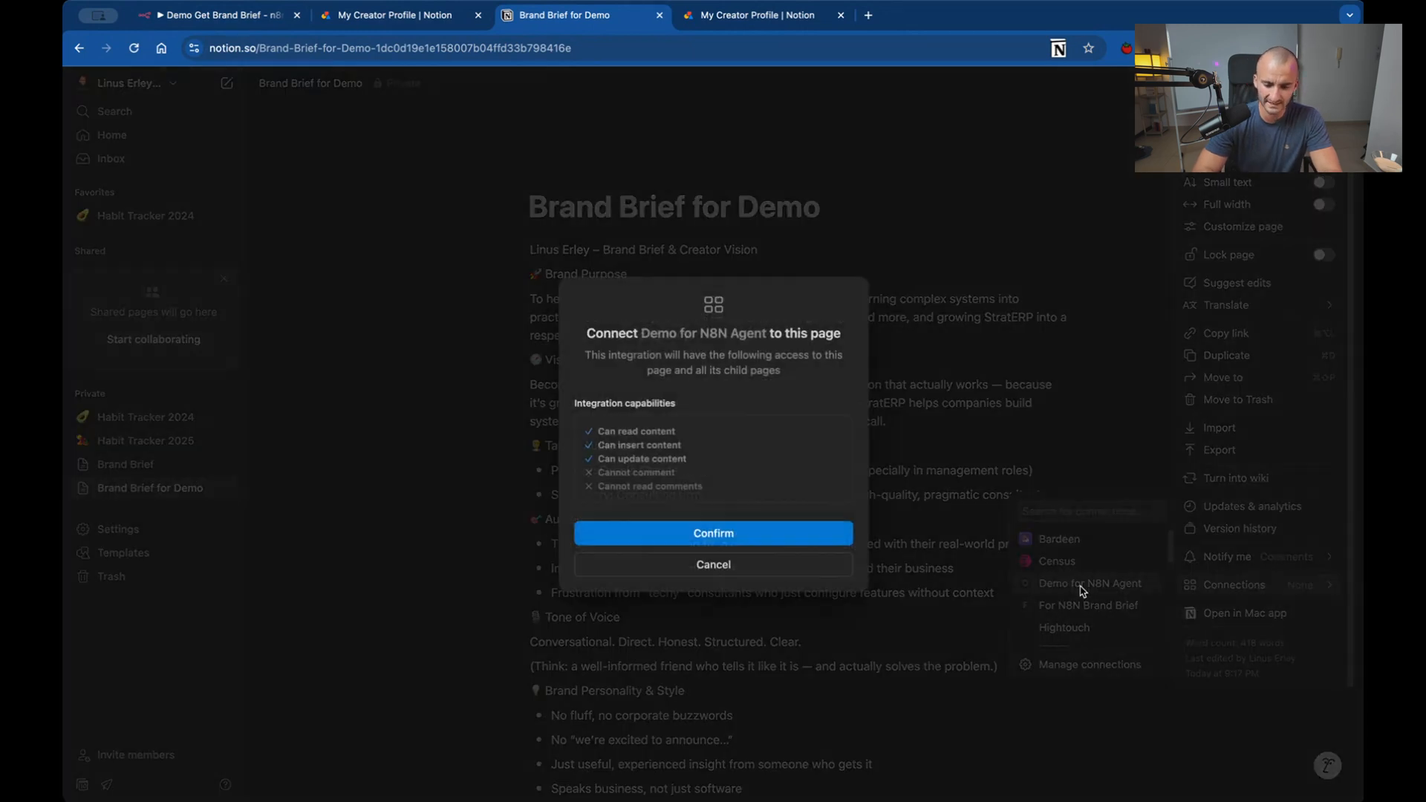
left_click(724, 535)
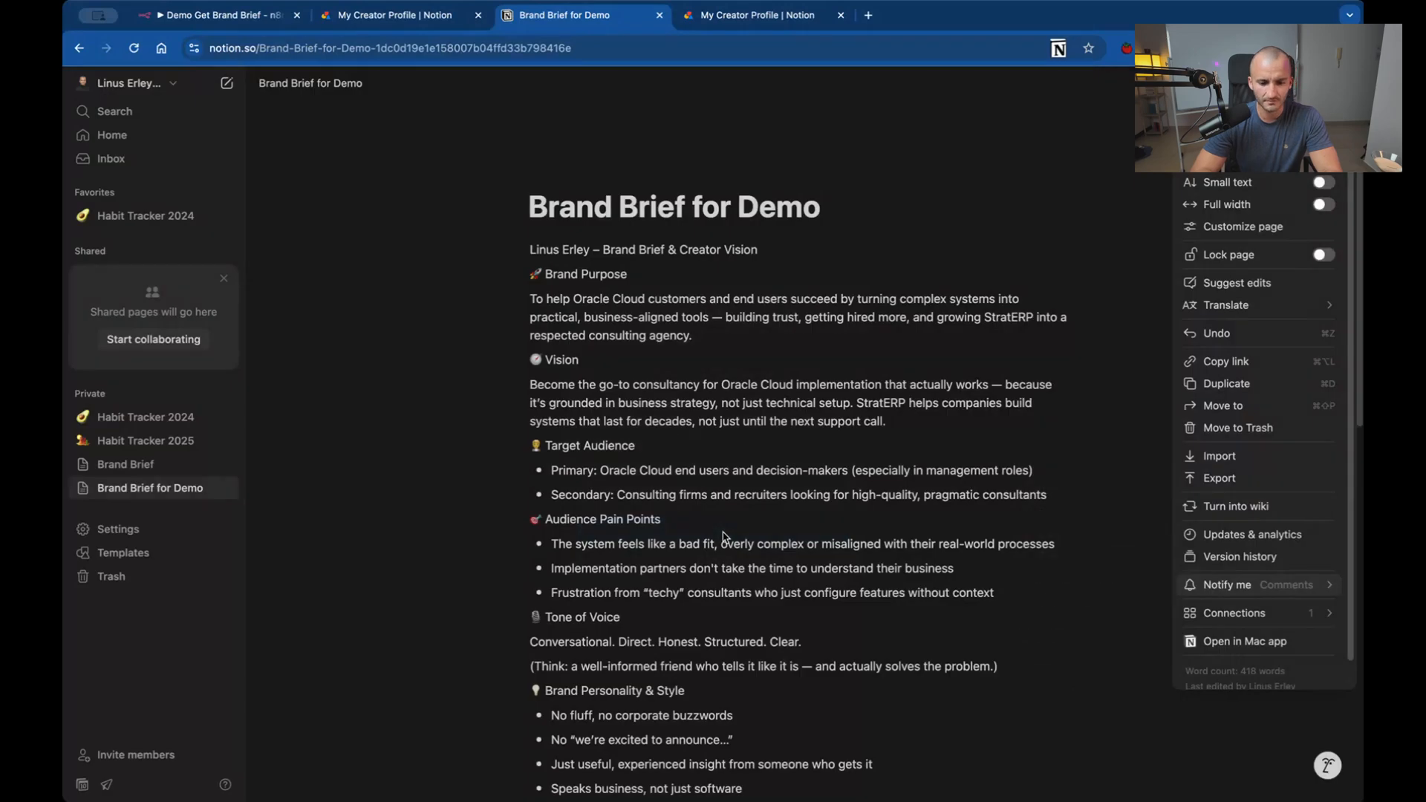
mouse_move(1259, 612)
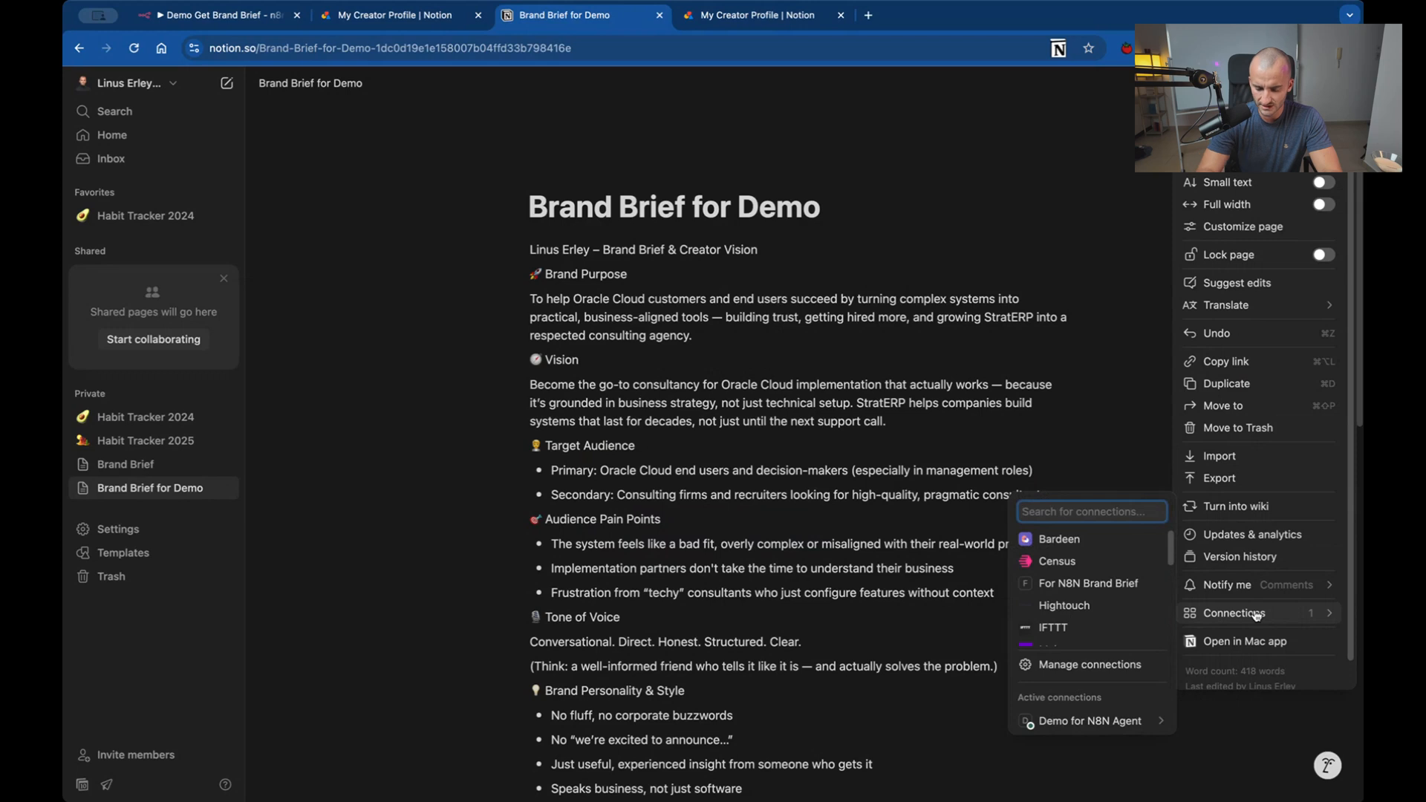
mouse_move(1108, 724)
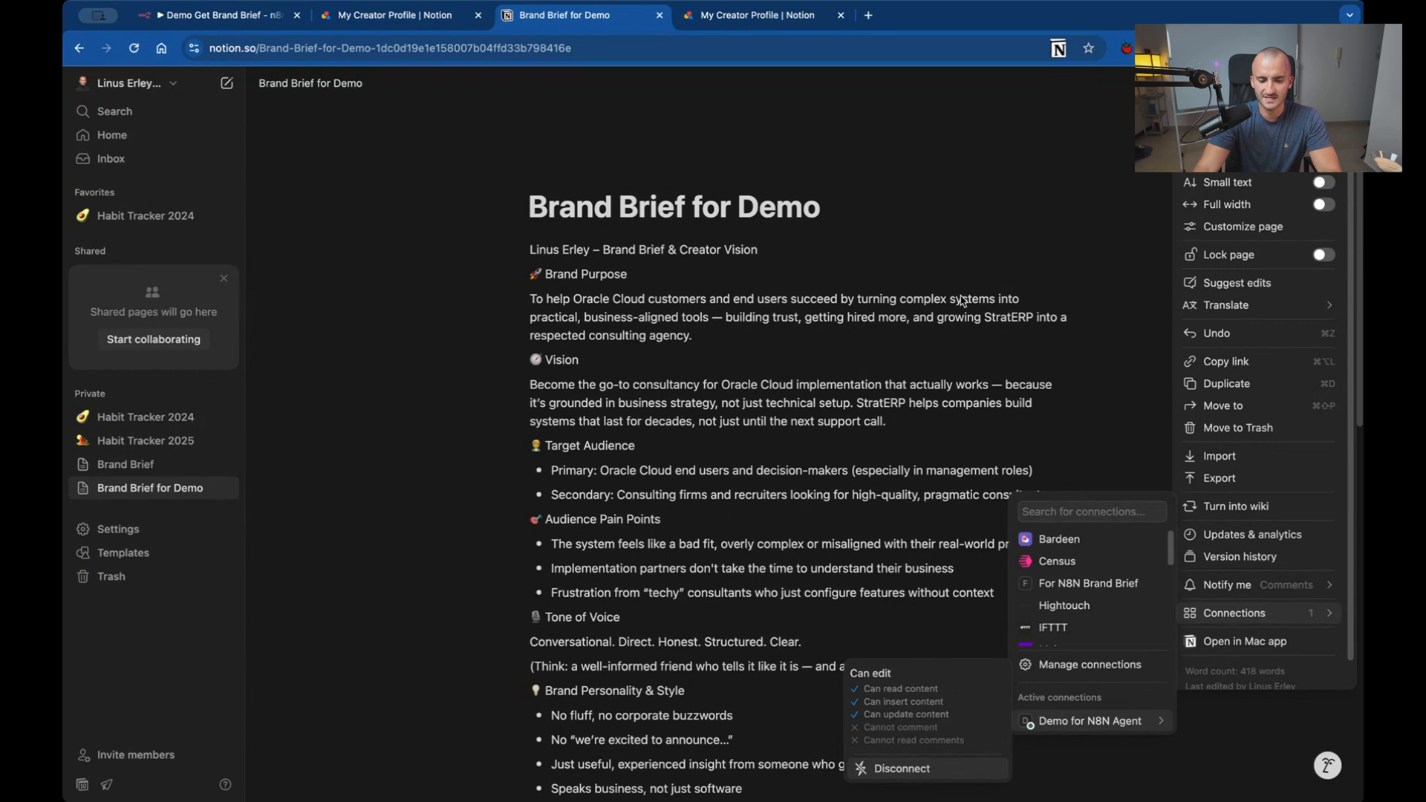
left_click(989, 311)
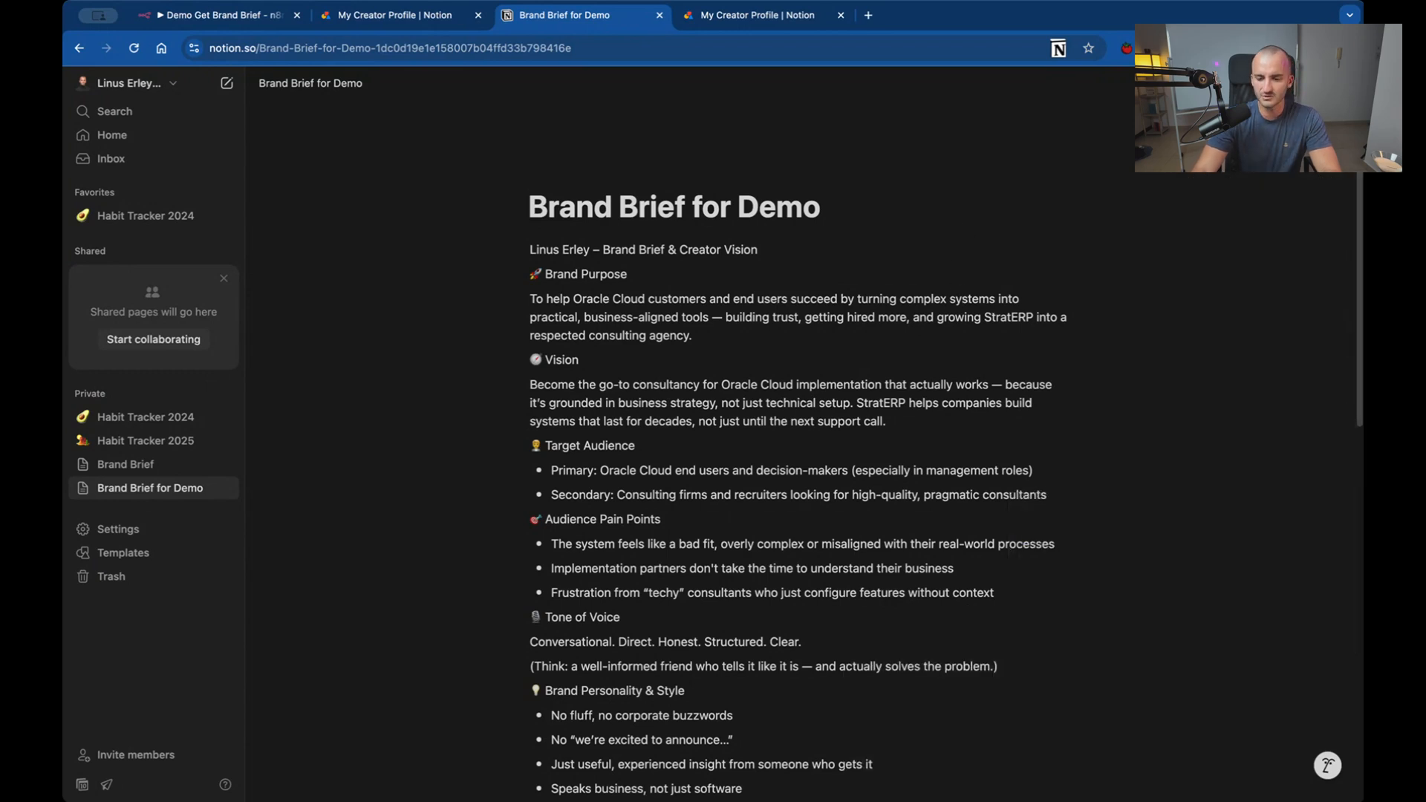
Copy the Brand Brief for Demo page's share link and enter it as the Block URL of the n8n Notion node.
left_click(1188, 82)
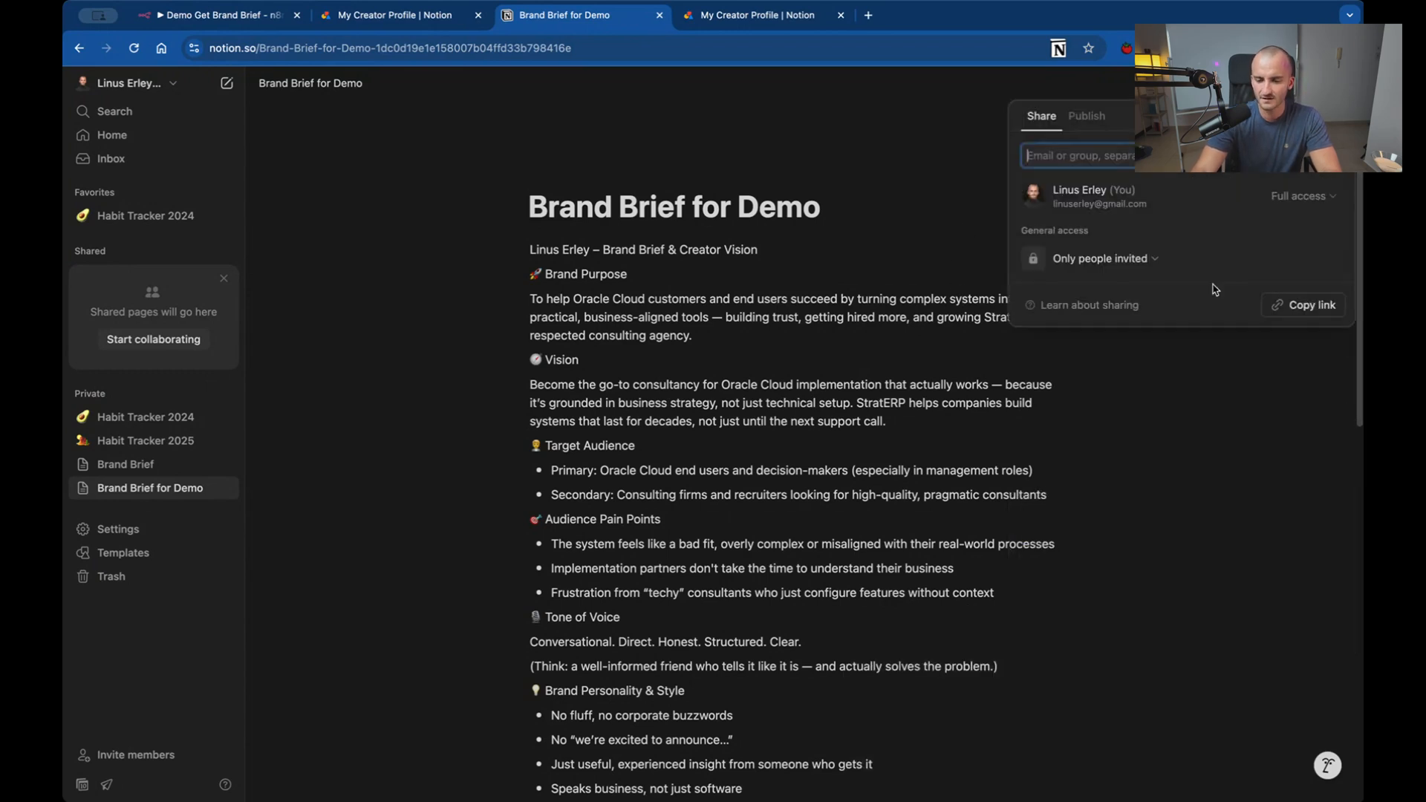
left_click(1307, 304)
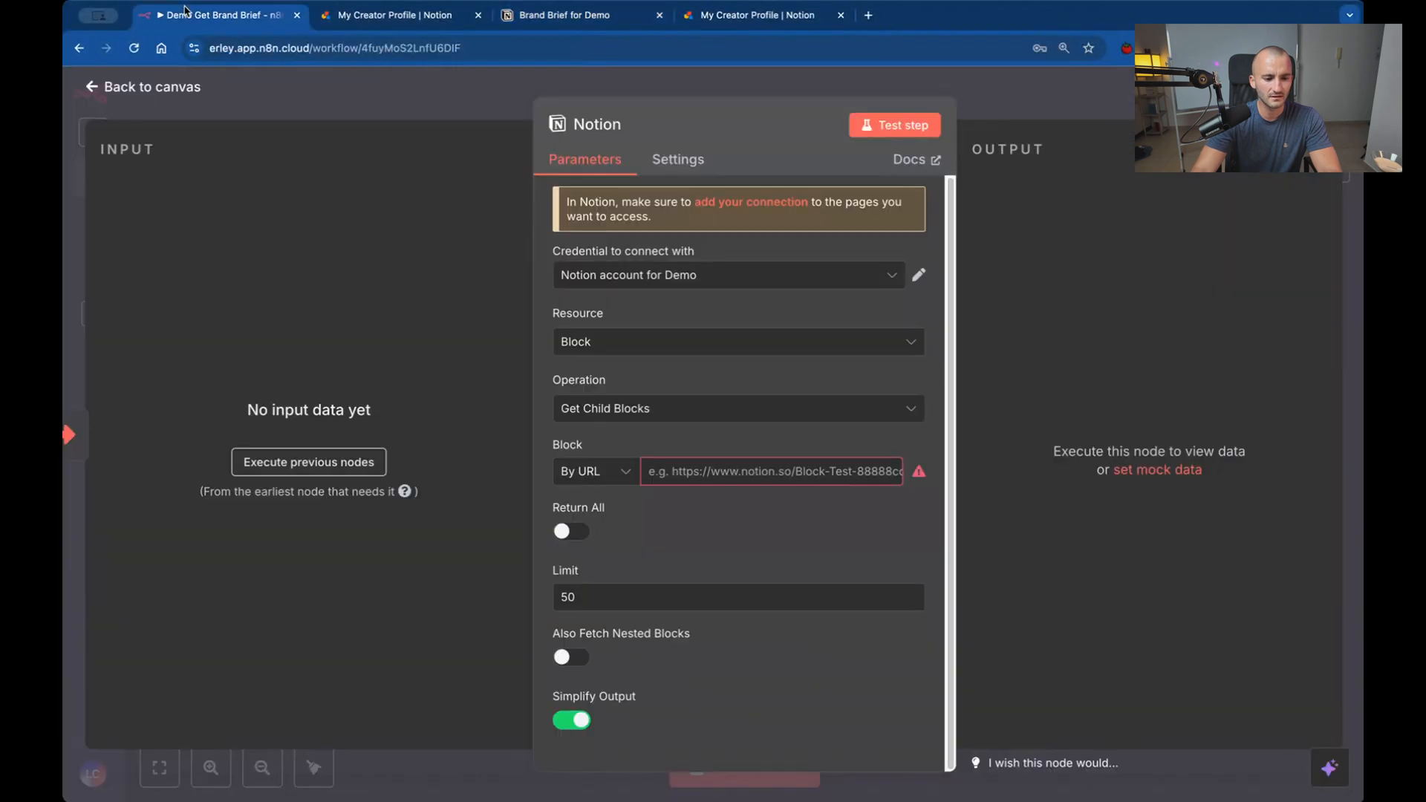
left_click(275, 15)
left_click(682, 468)
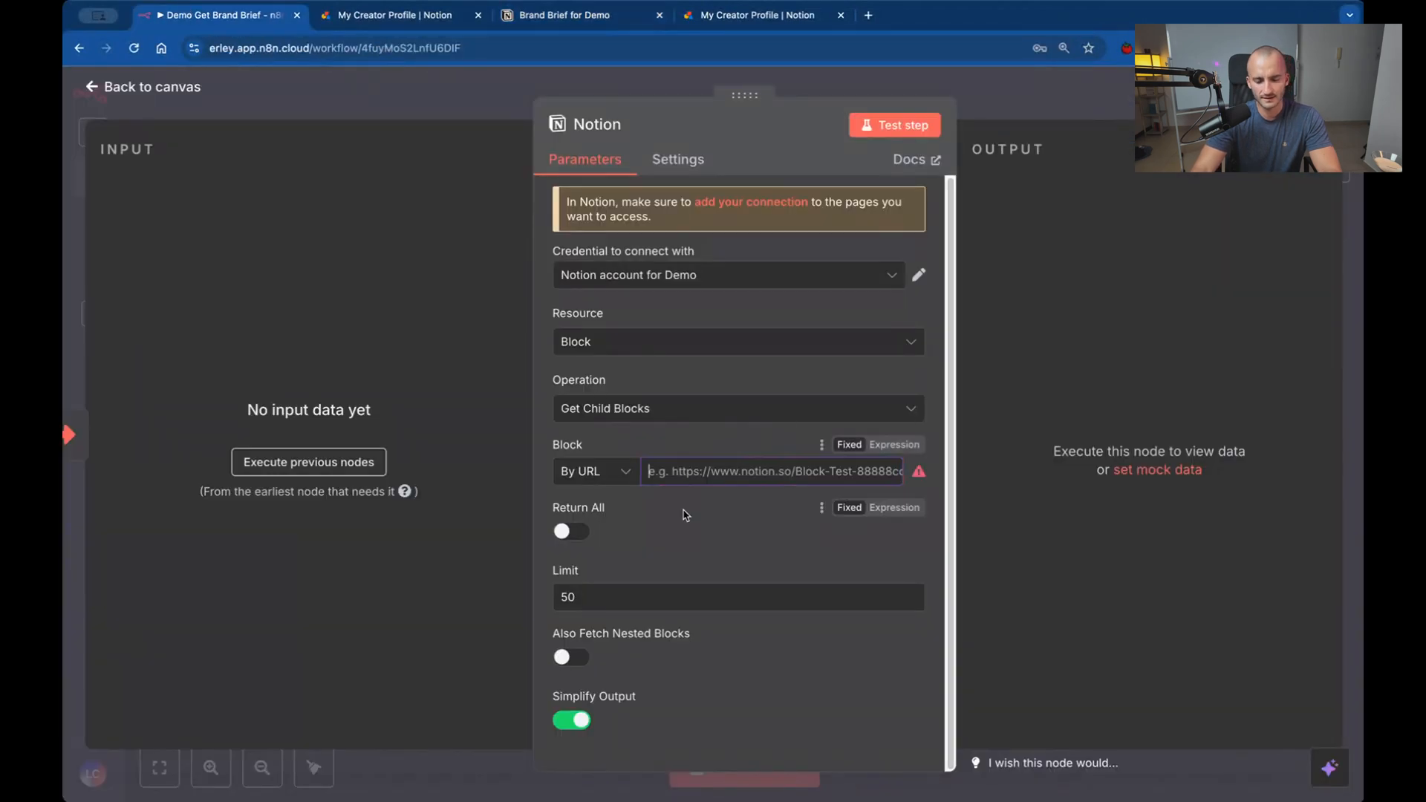
key("ctrl+v")
left_click_drag(822, 473, 394, 487)
left_click(750, 472)
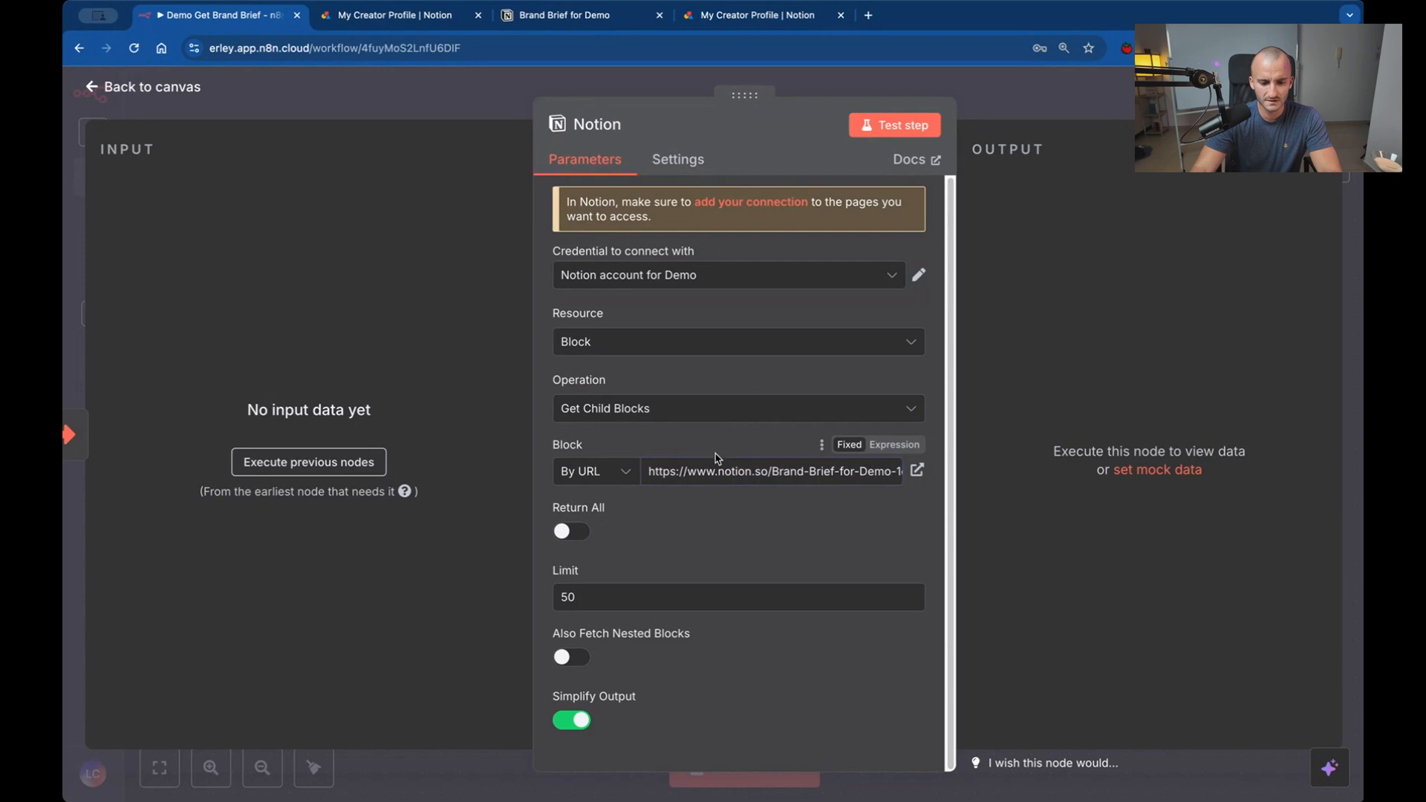
Enable Return All for the Notion node, return to the canvas, and save the workflow.
left_click(571, 531)
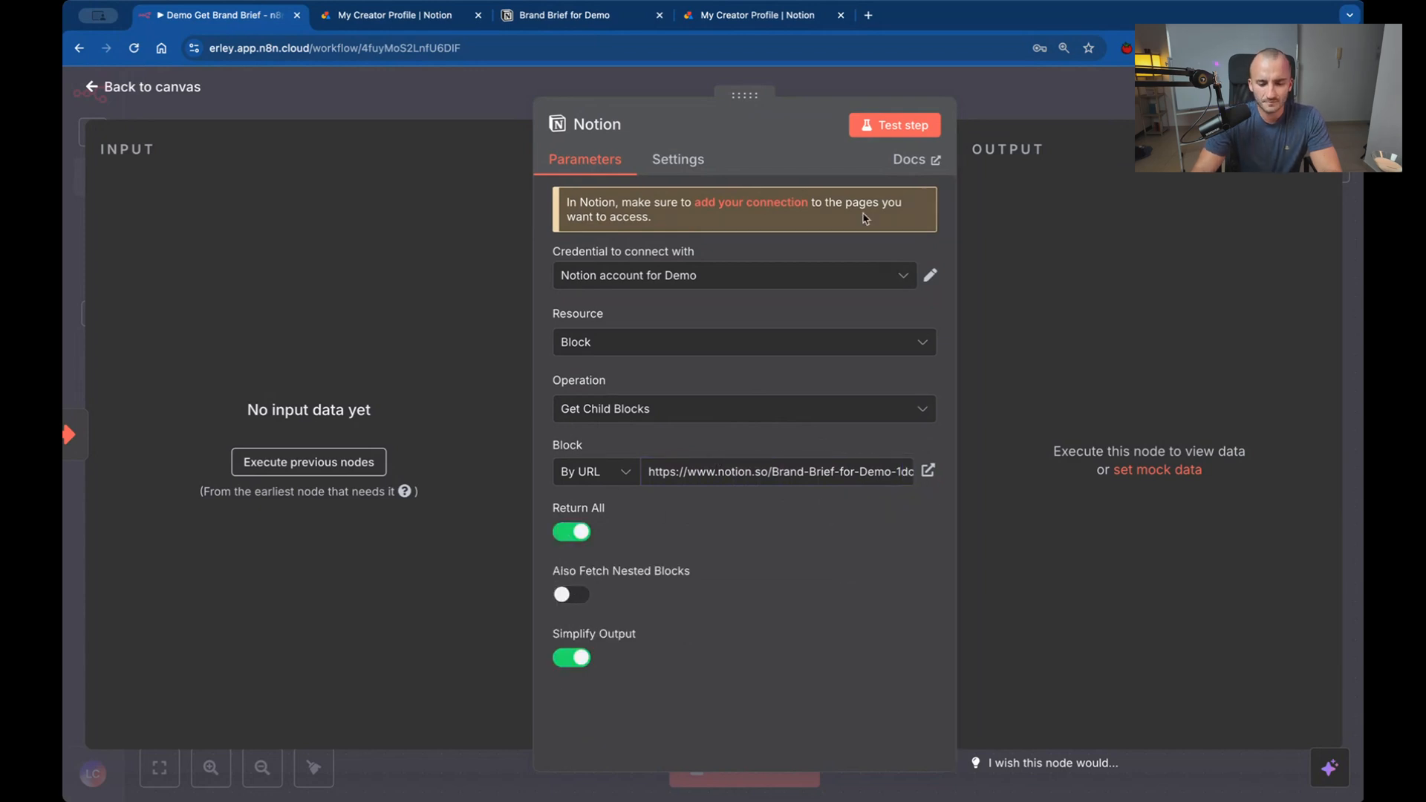
key("Escape")
key("ctrl+s")
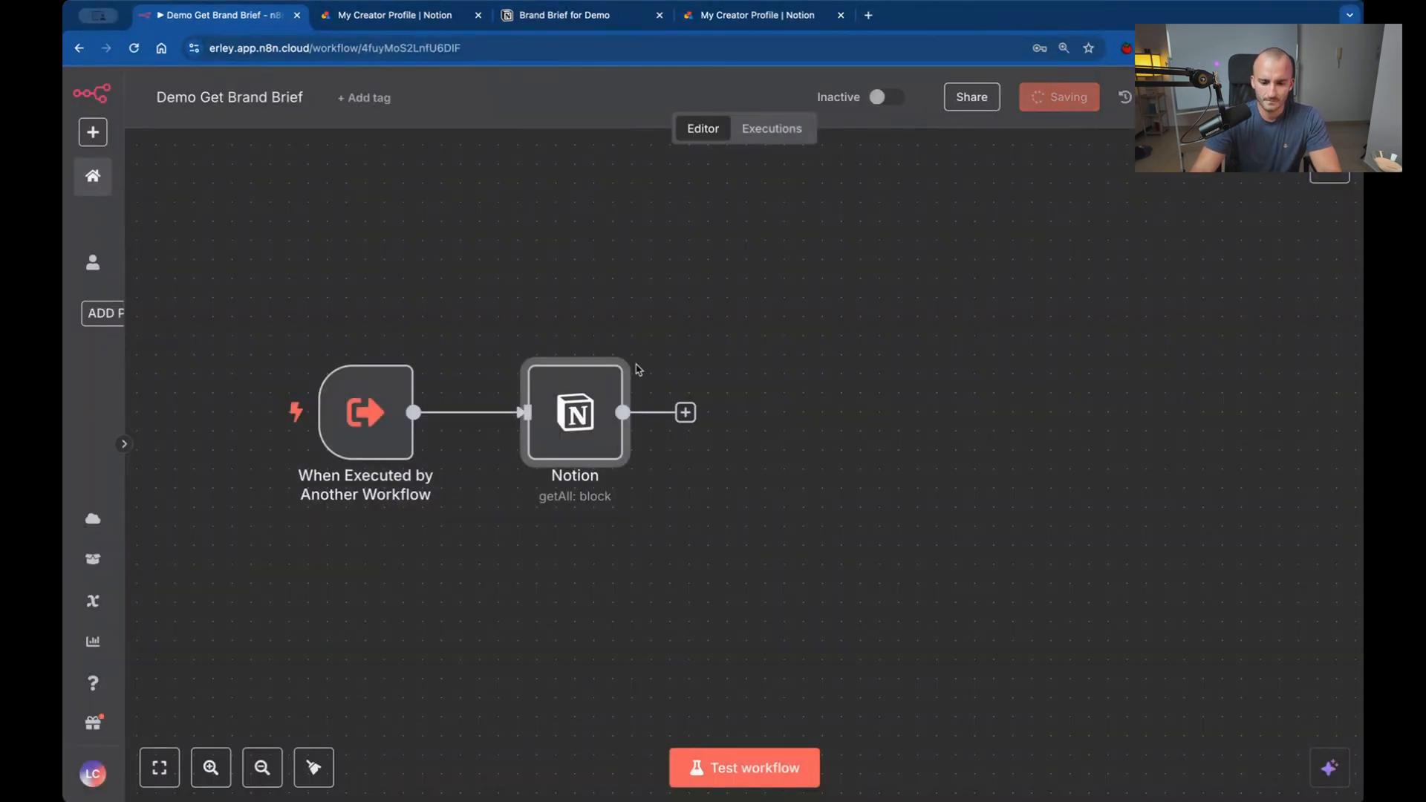
double_click(575, 429)
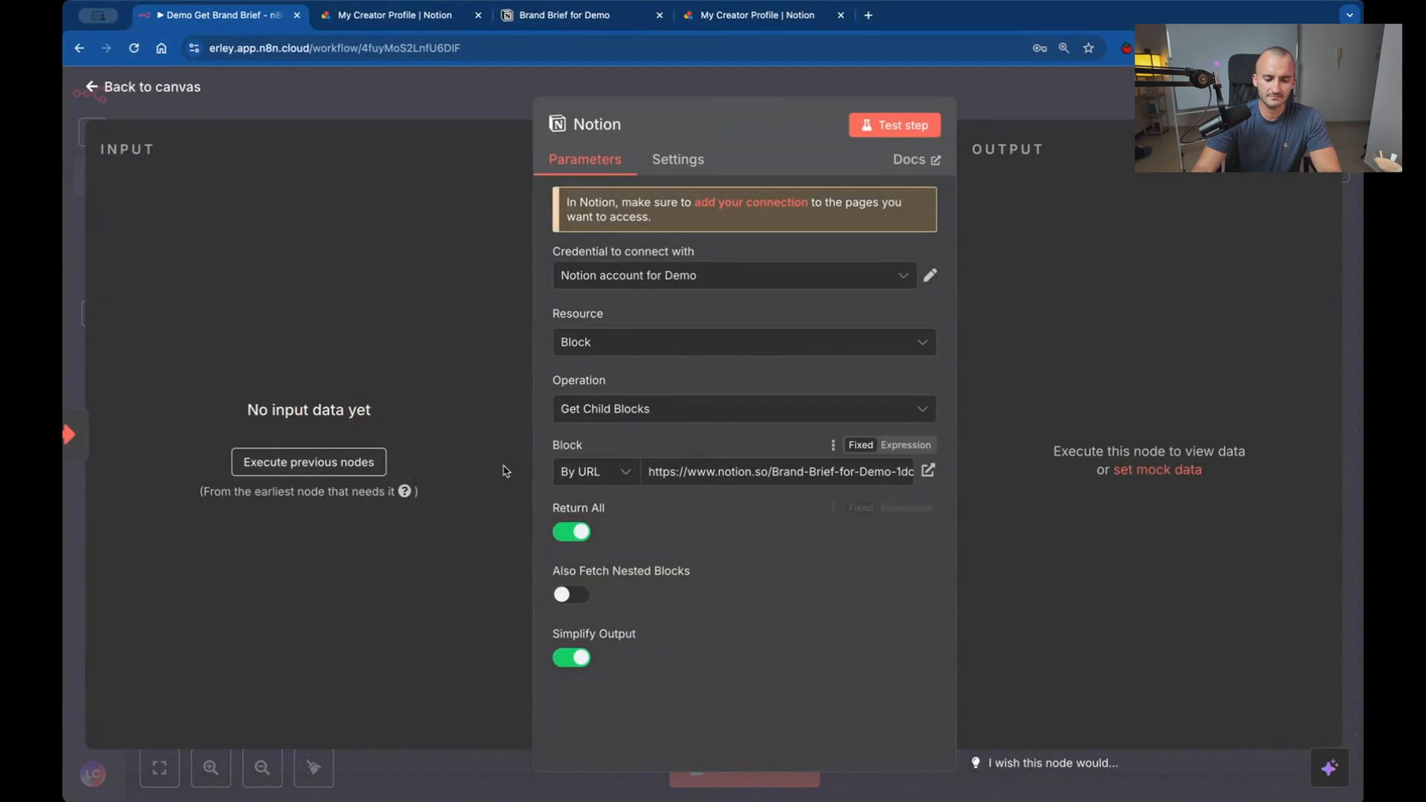
key("Escape")
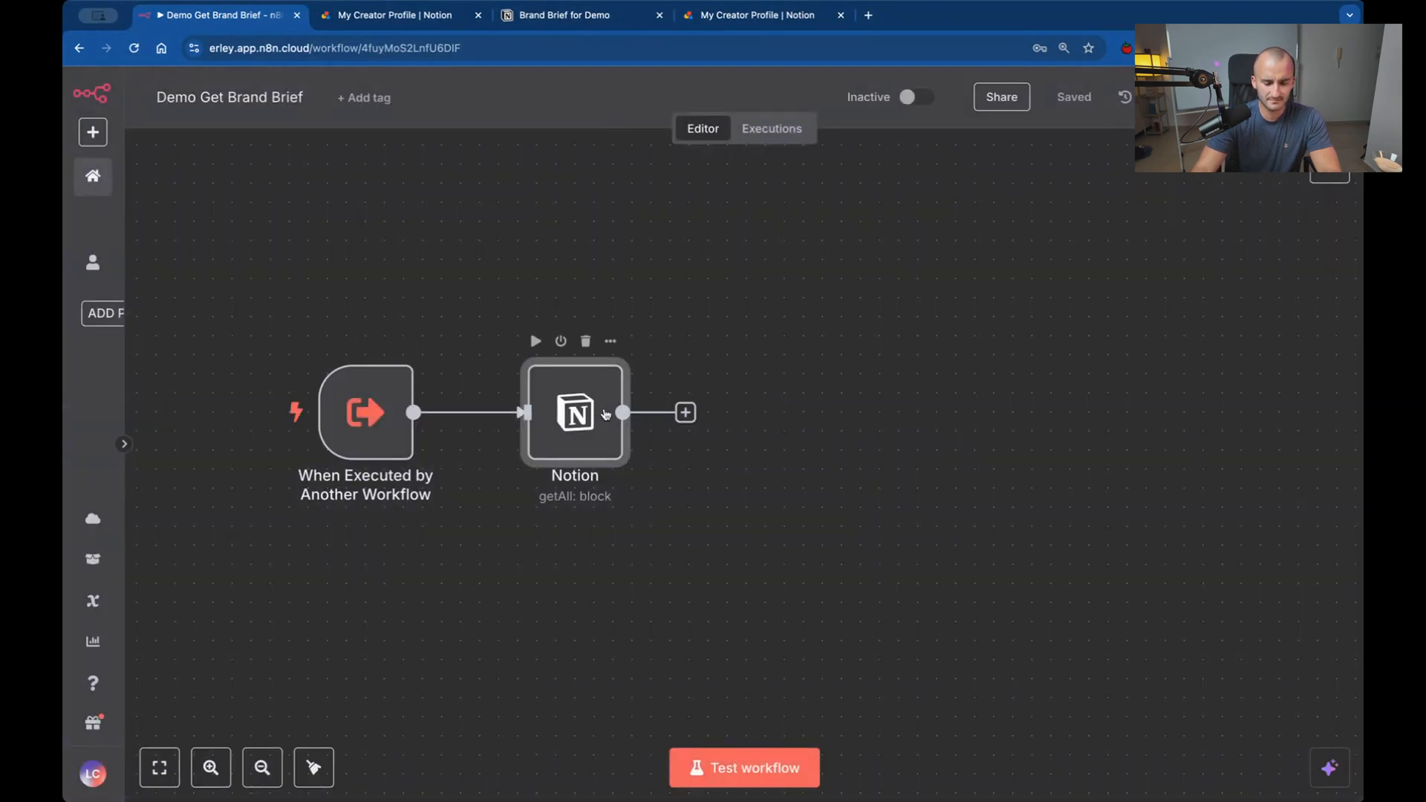
scroll(973, 555, "down", 1)
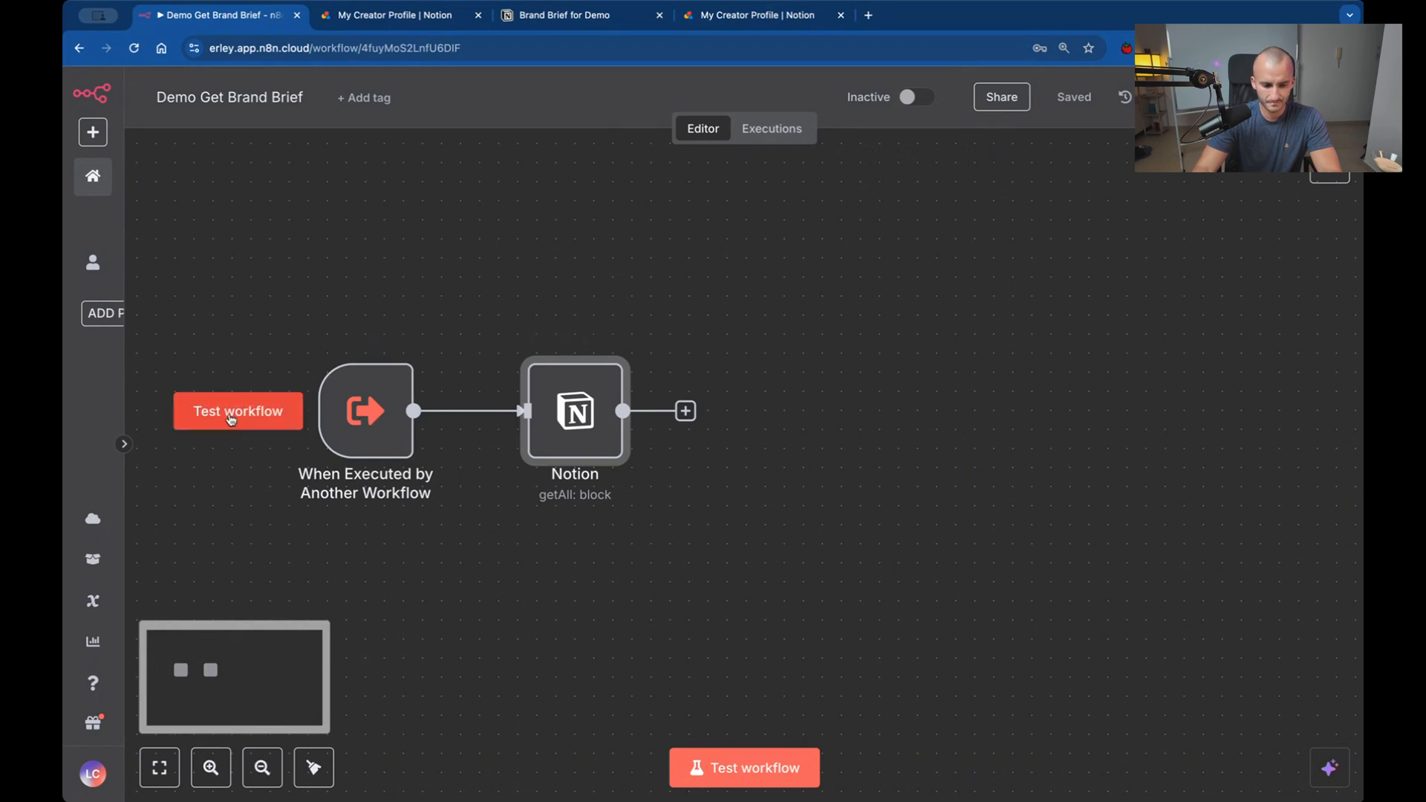
Test the Demo Get Brand Brief workflow and open the Notion node with its output view enlarged.
left_click(271, 413)
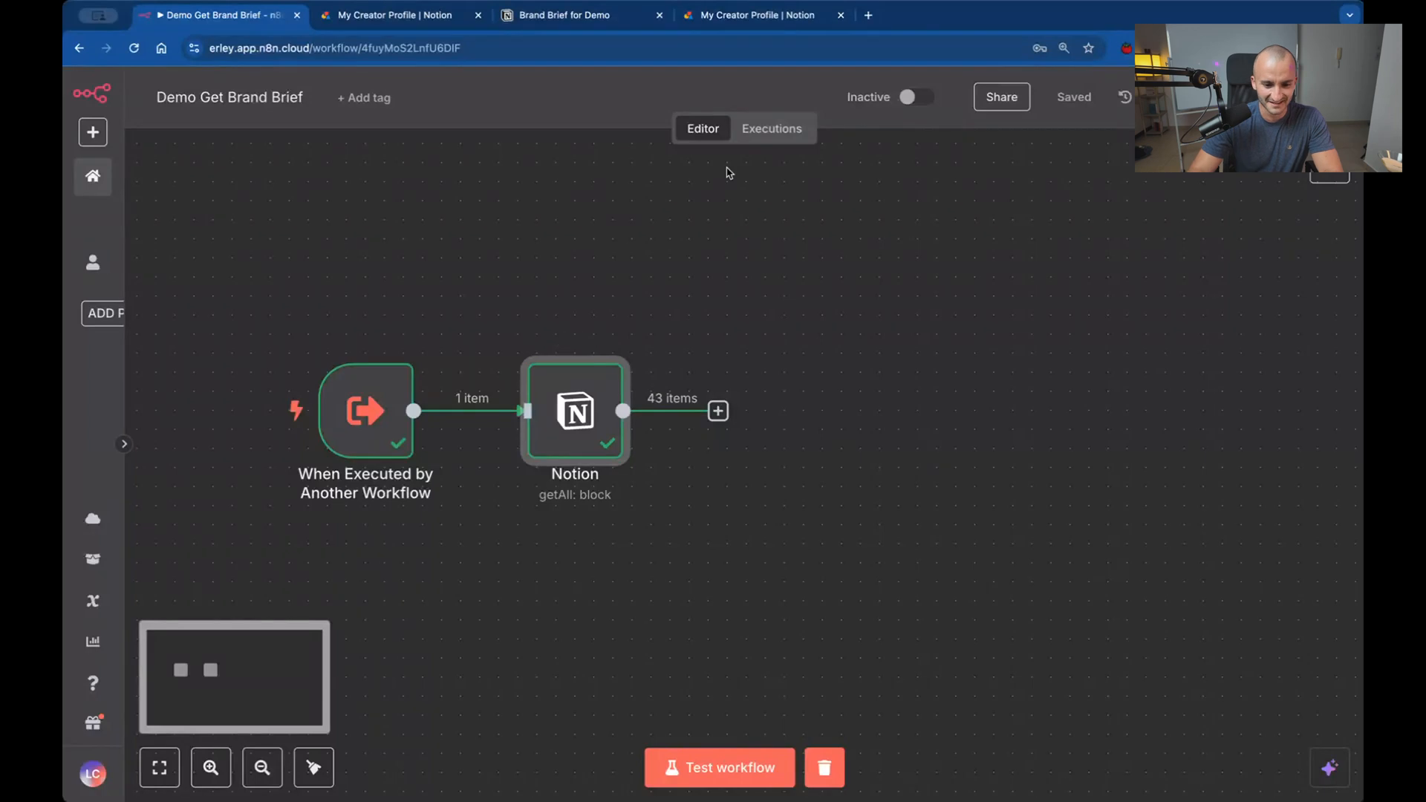
double_click(570, 416)
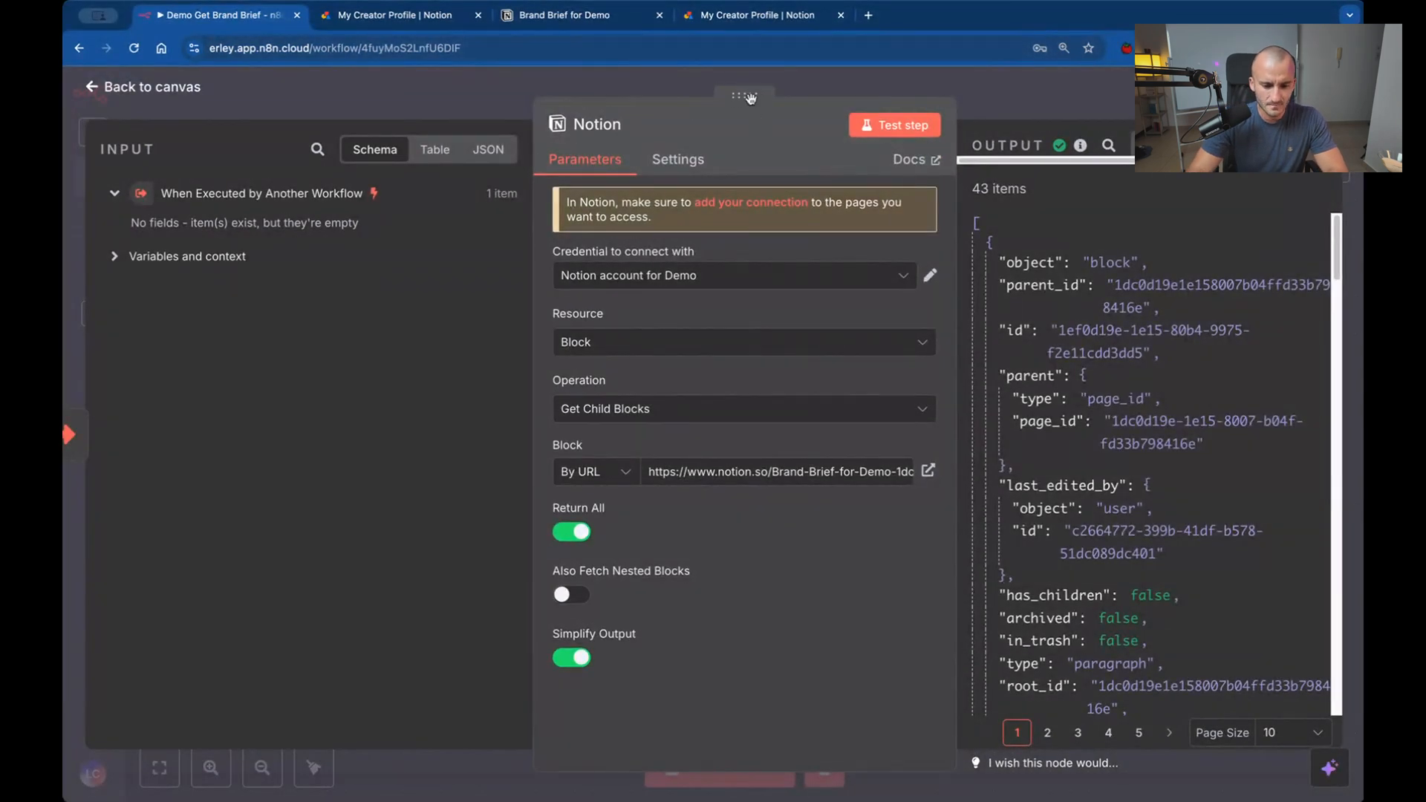
left_click_drag(750, 97, 474, 97)
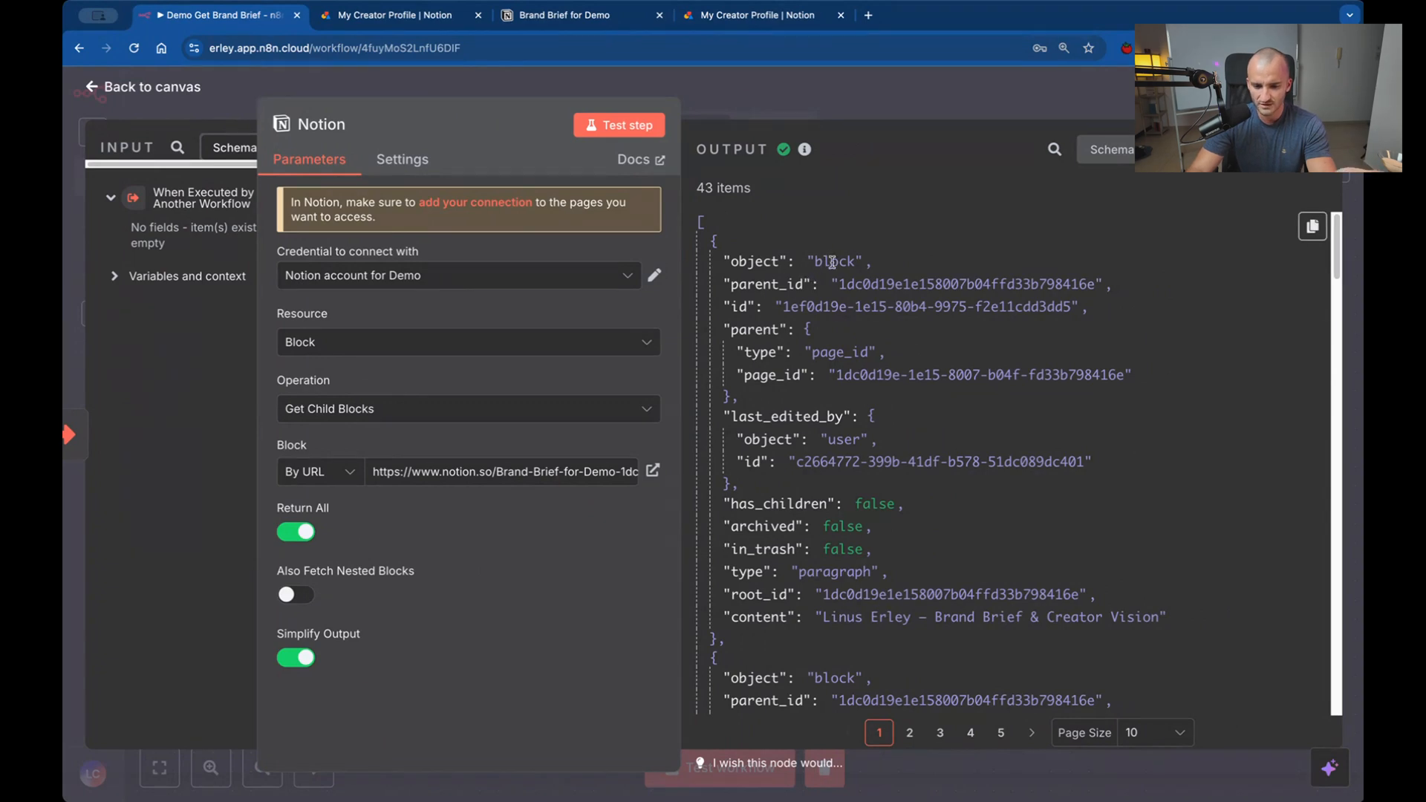
Examine the separate block objects and their content fields in the Notion node's JSON output.
left_click_drag(816, 262, 862, 262)
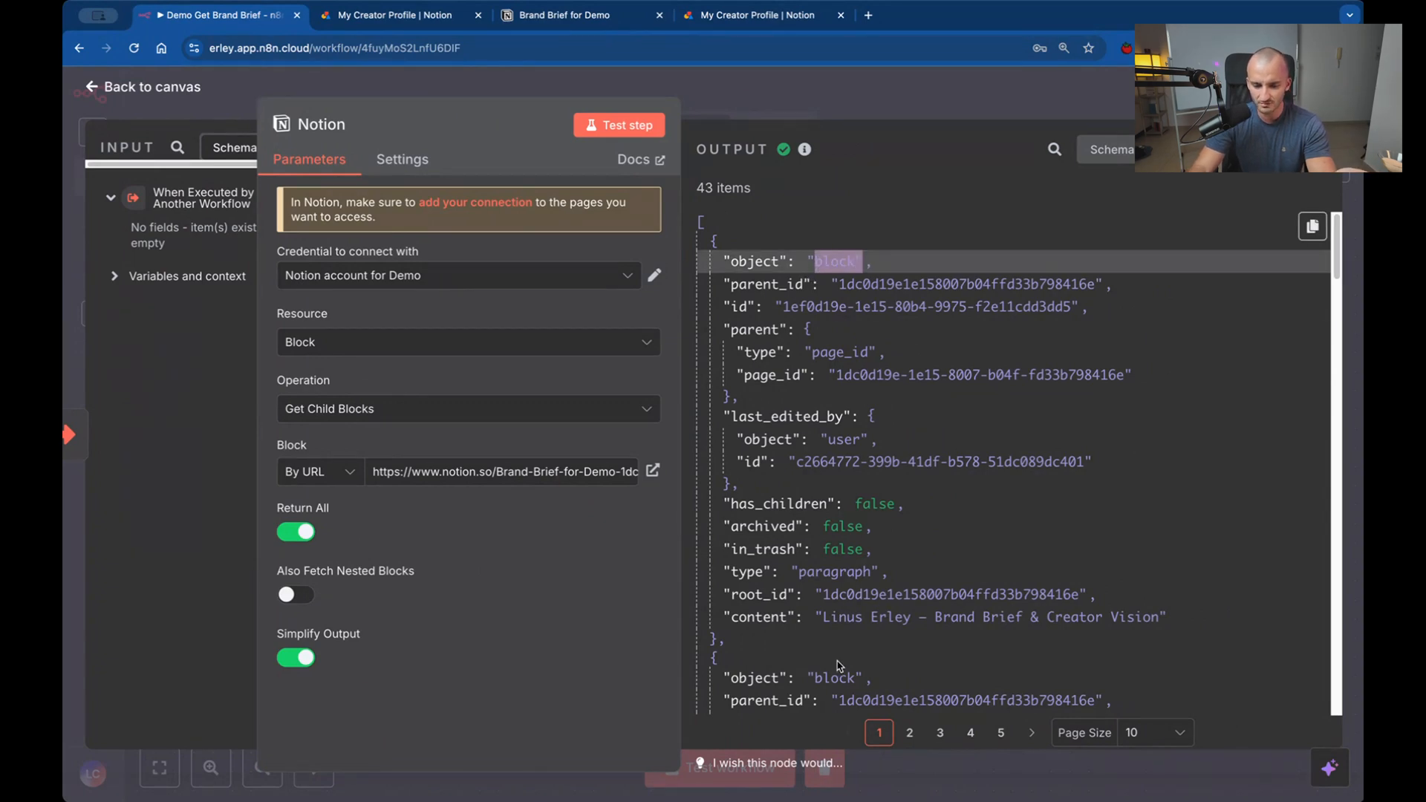
left_click_drag(811, 678, 856, 678)
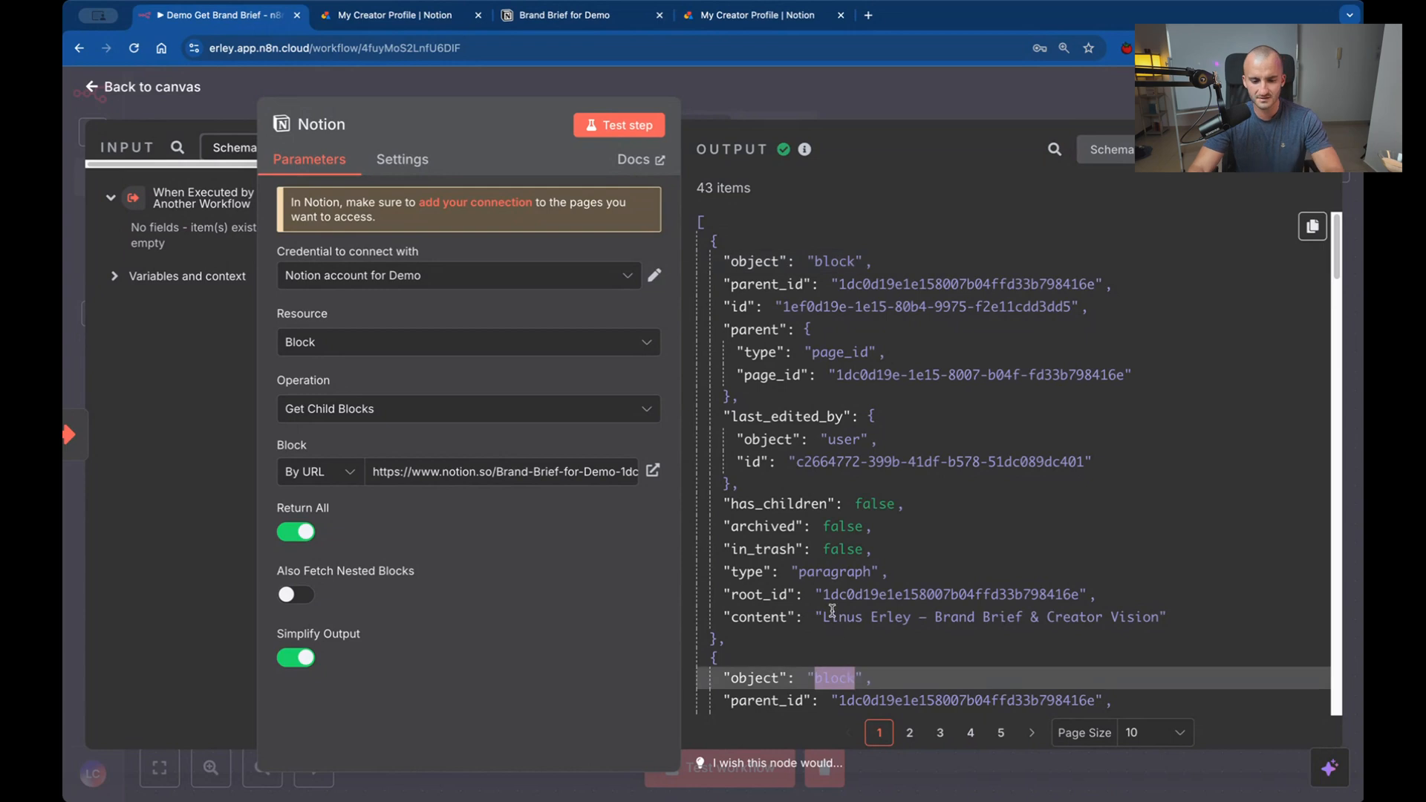
scroll(831, 616, "down", 5)
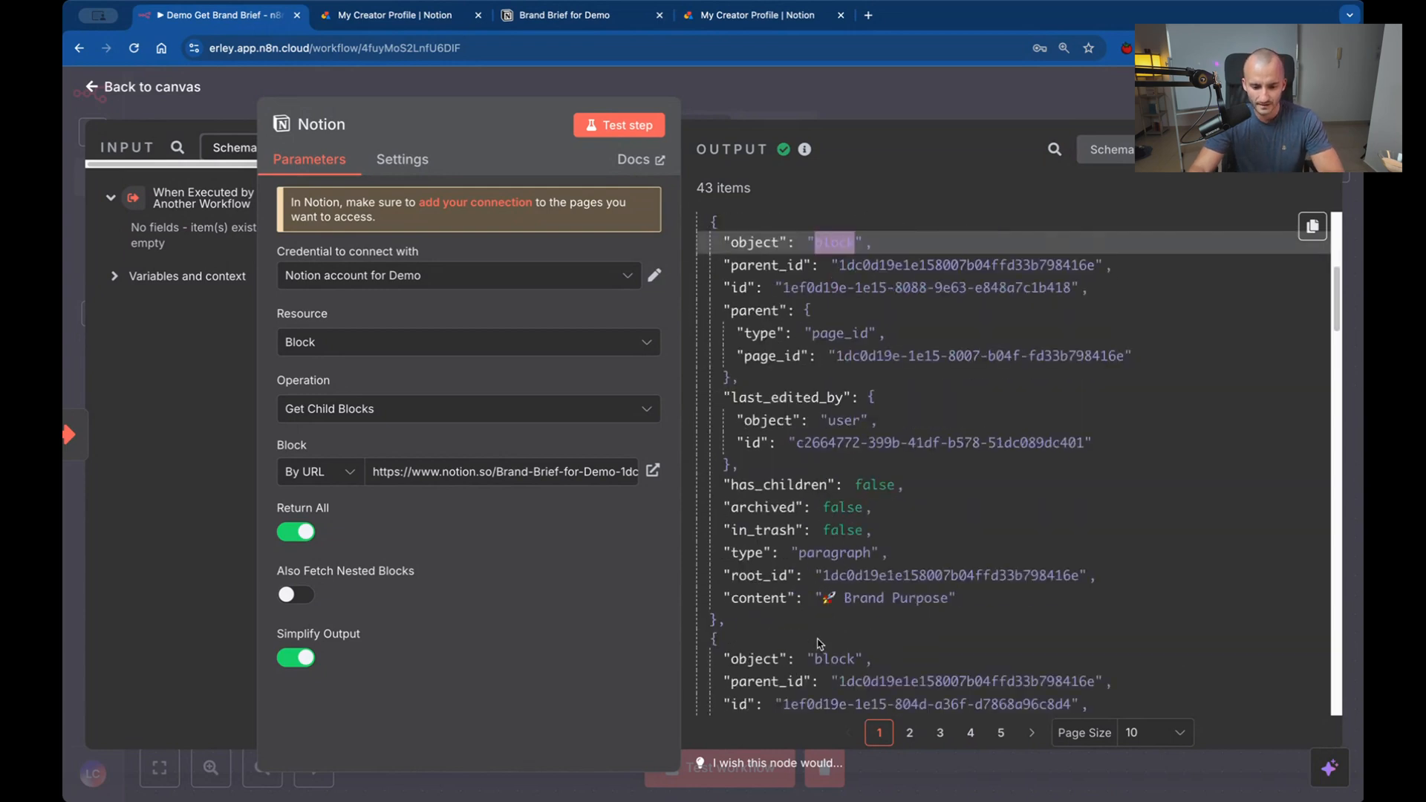
left_click_drag(820, 643, 869, 655)
left_click(824, 653)
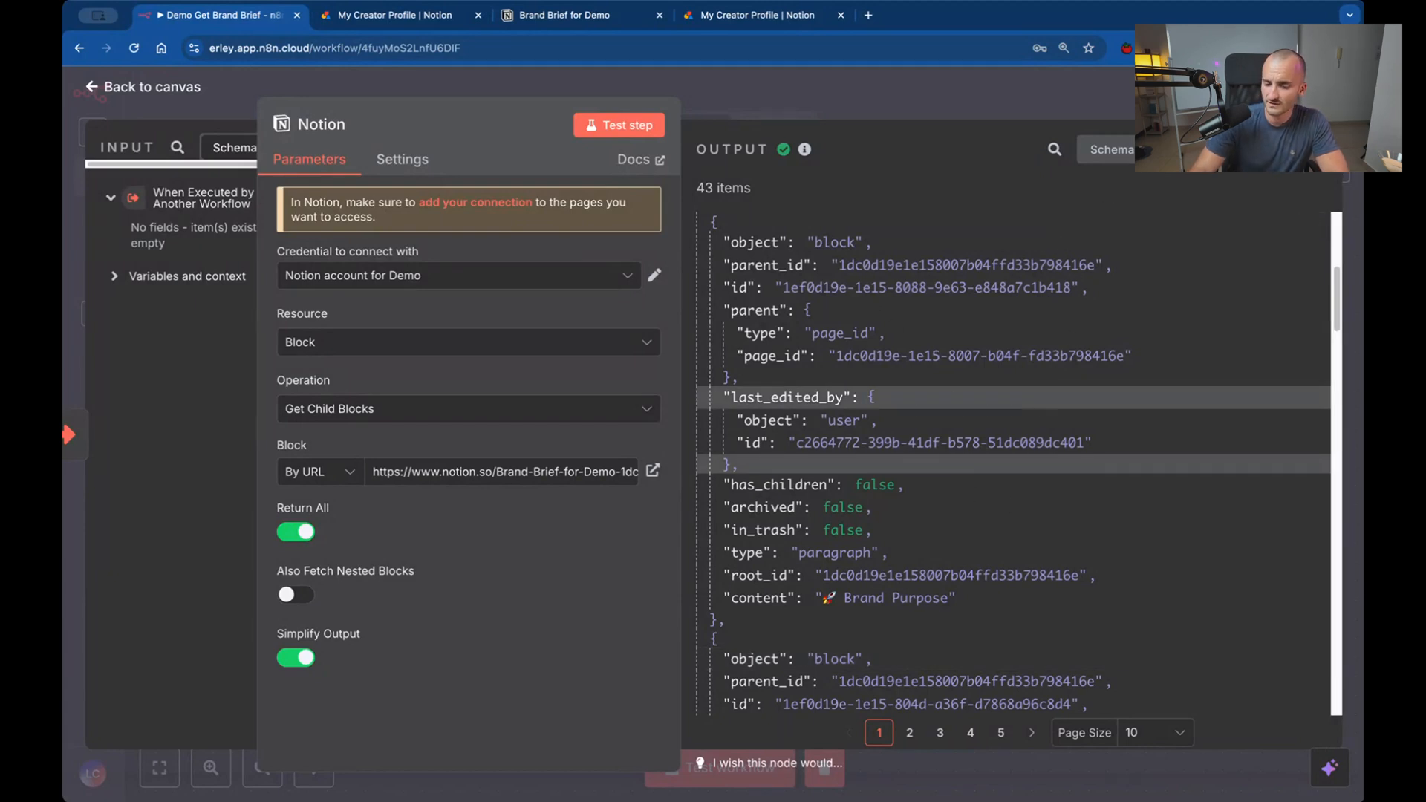
View the Notion node's output as a table, checking its columns, and compare it with the schema view.
left_click(1177, 150)
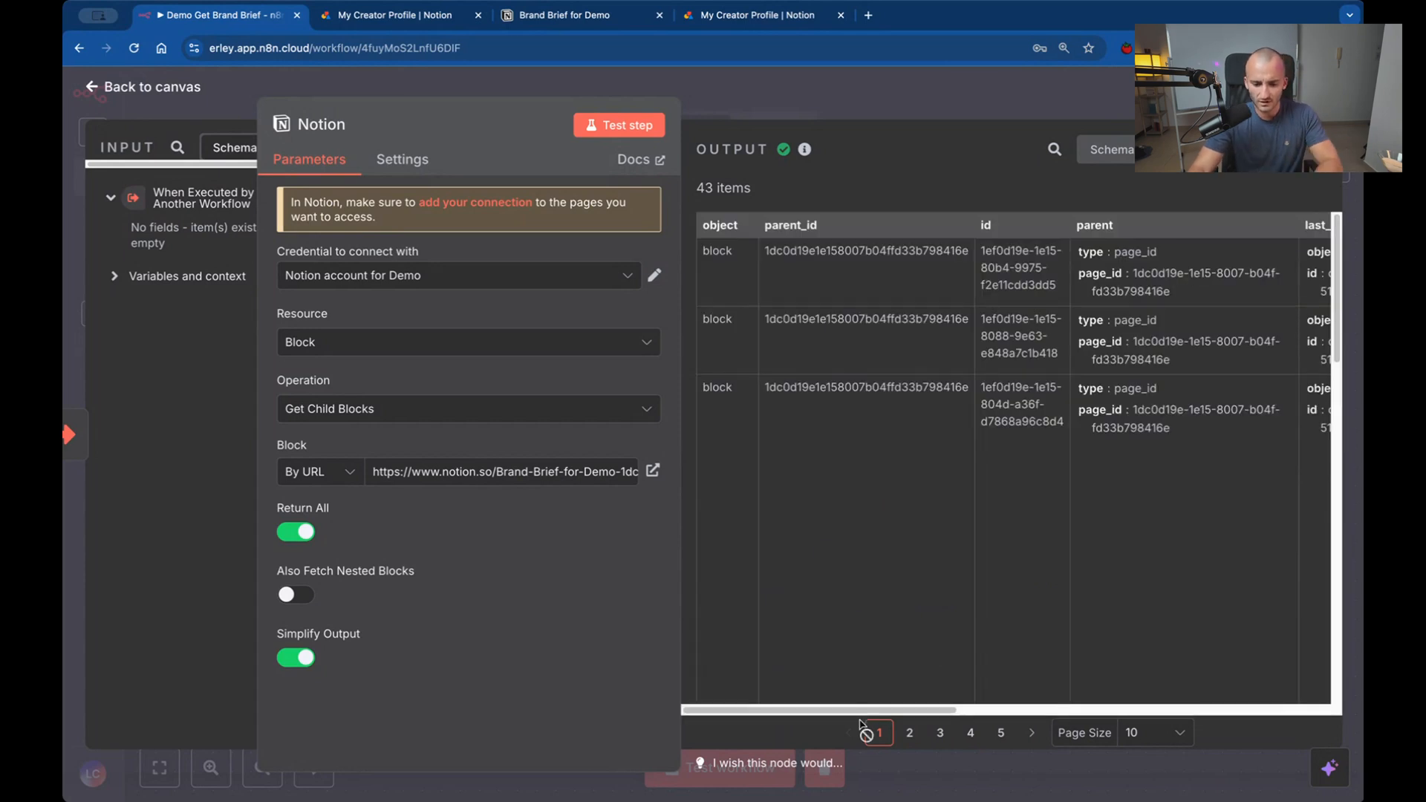
scroll(965, 661, "right", 5)
scroll(1055, 674, "right", 5)
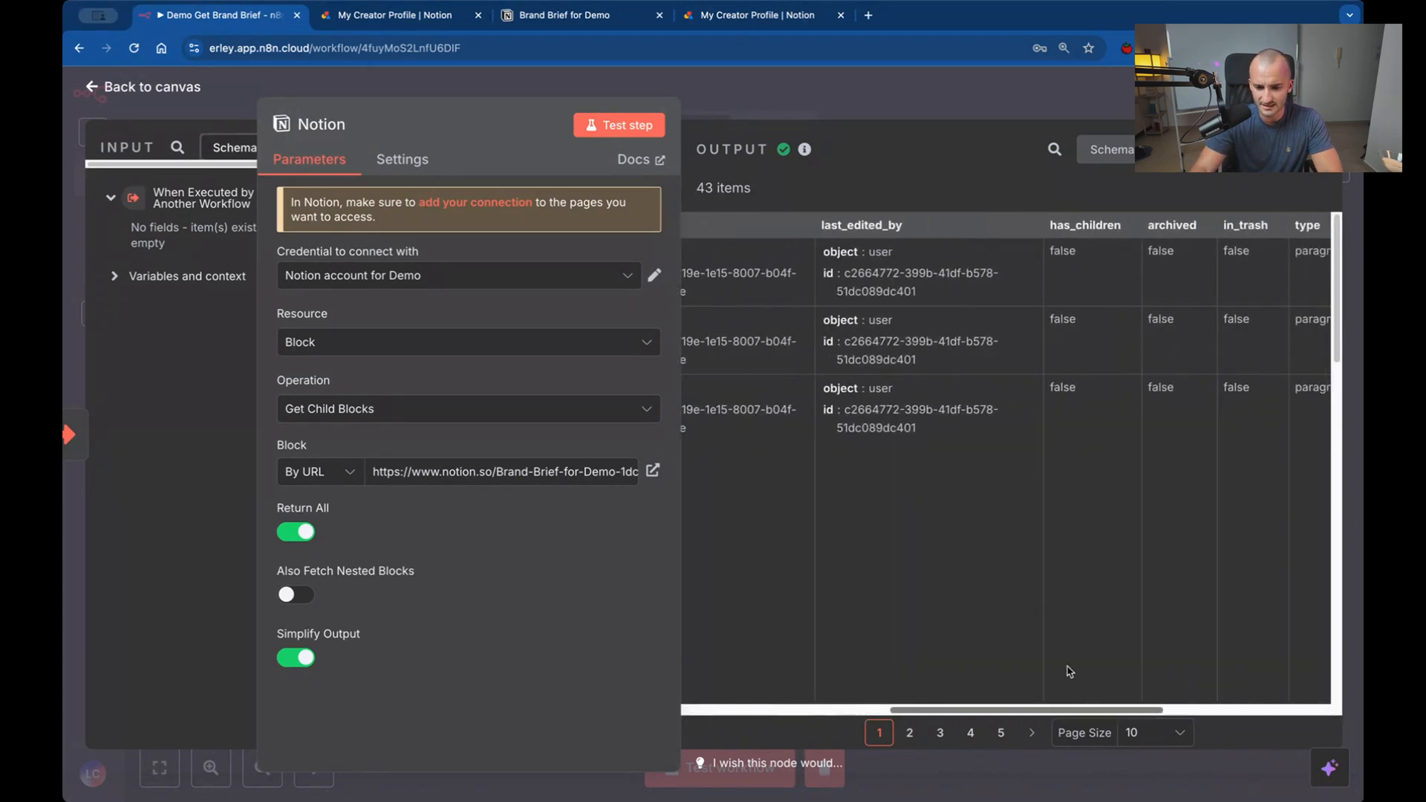
scroll(1040, 642, "left", 10)
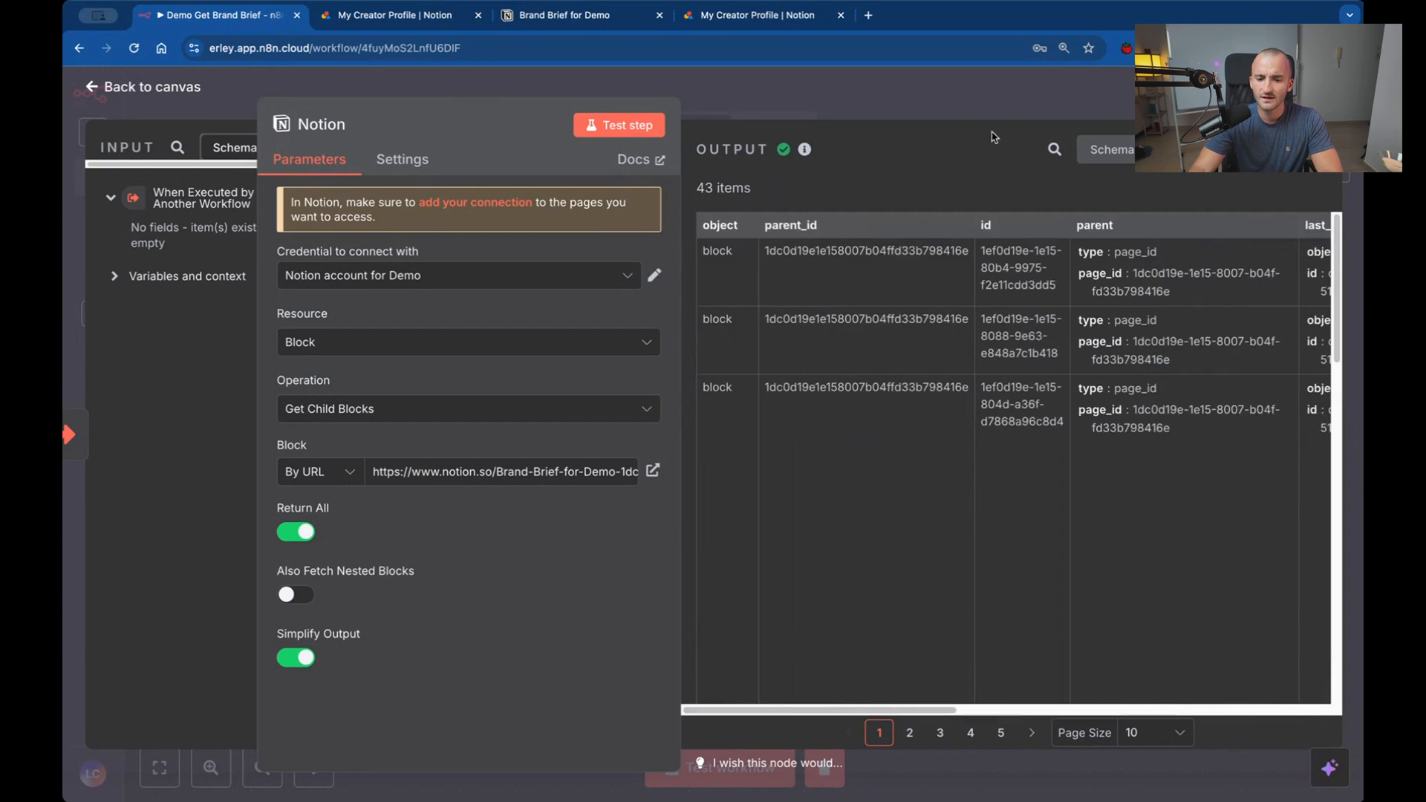
left_click(1106, 149)
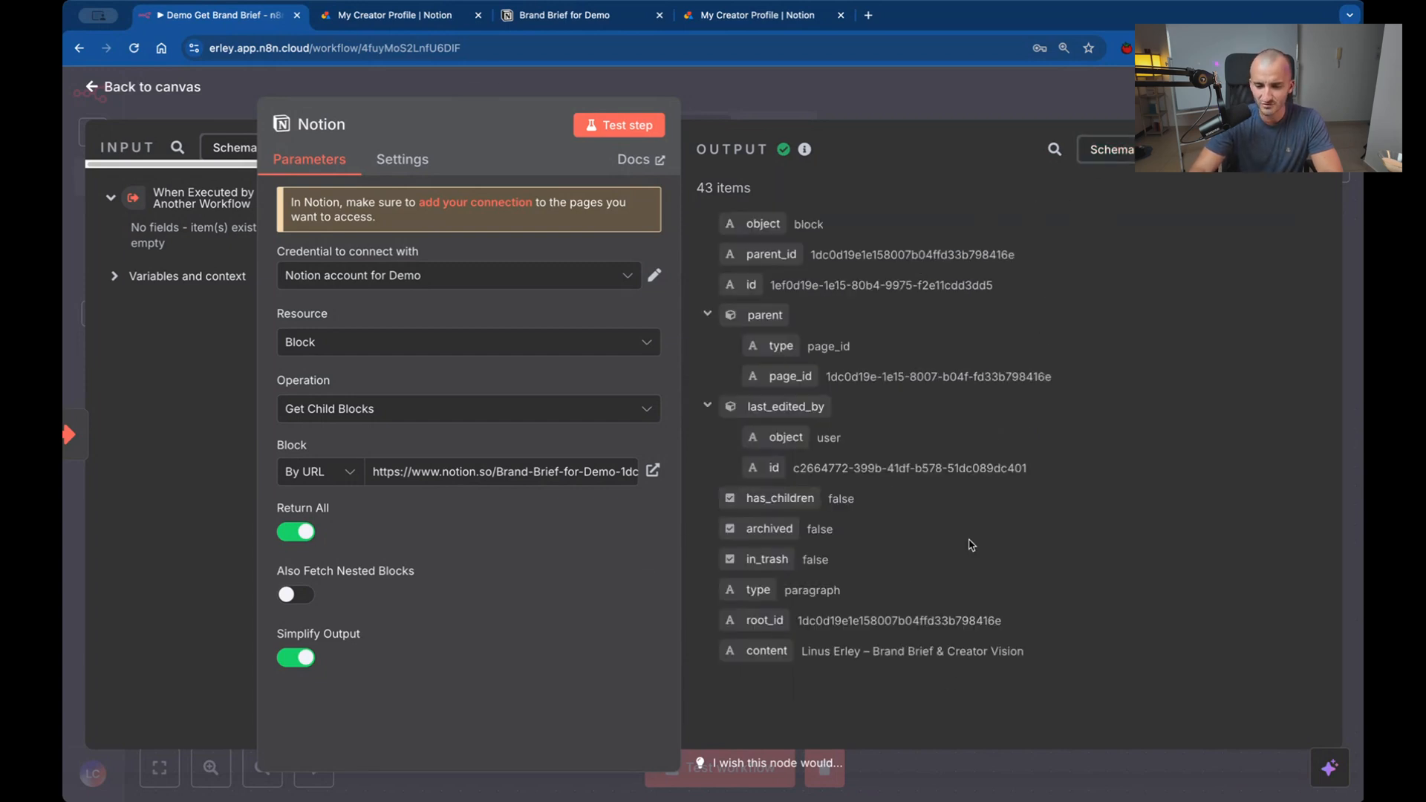
left_click(1163, 150)
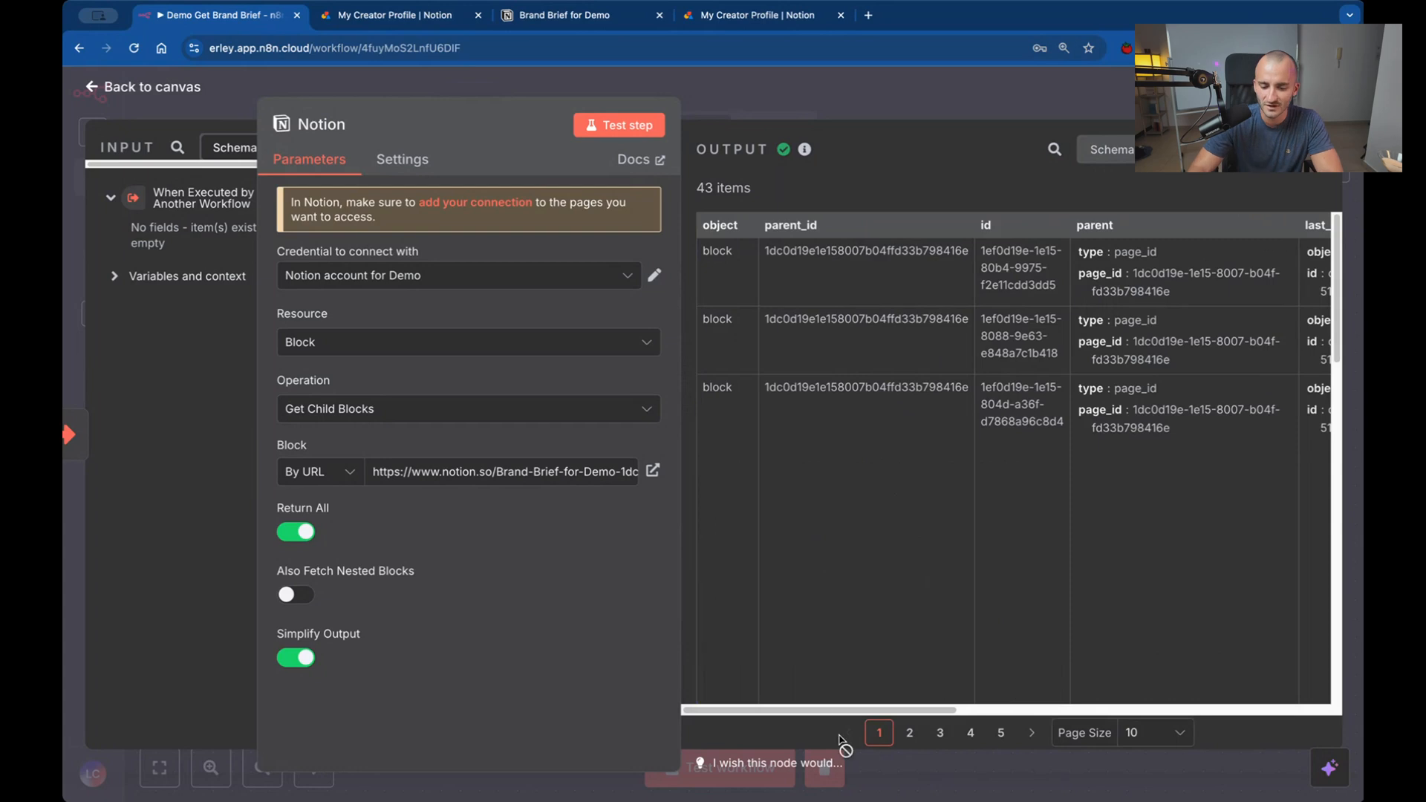
Read the content column of the output table and return to the start of the JSON view.
left_click_drag(854, 713, 1229, 714)
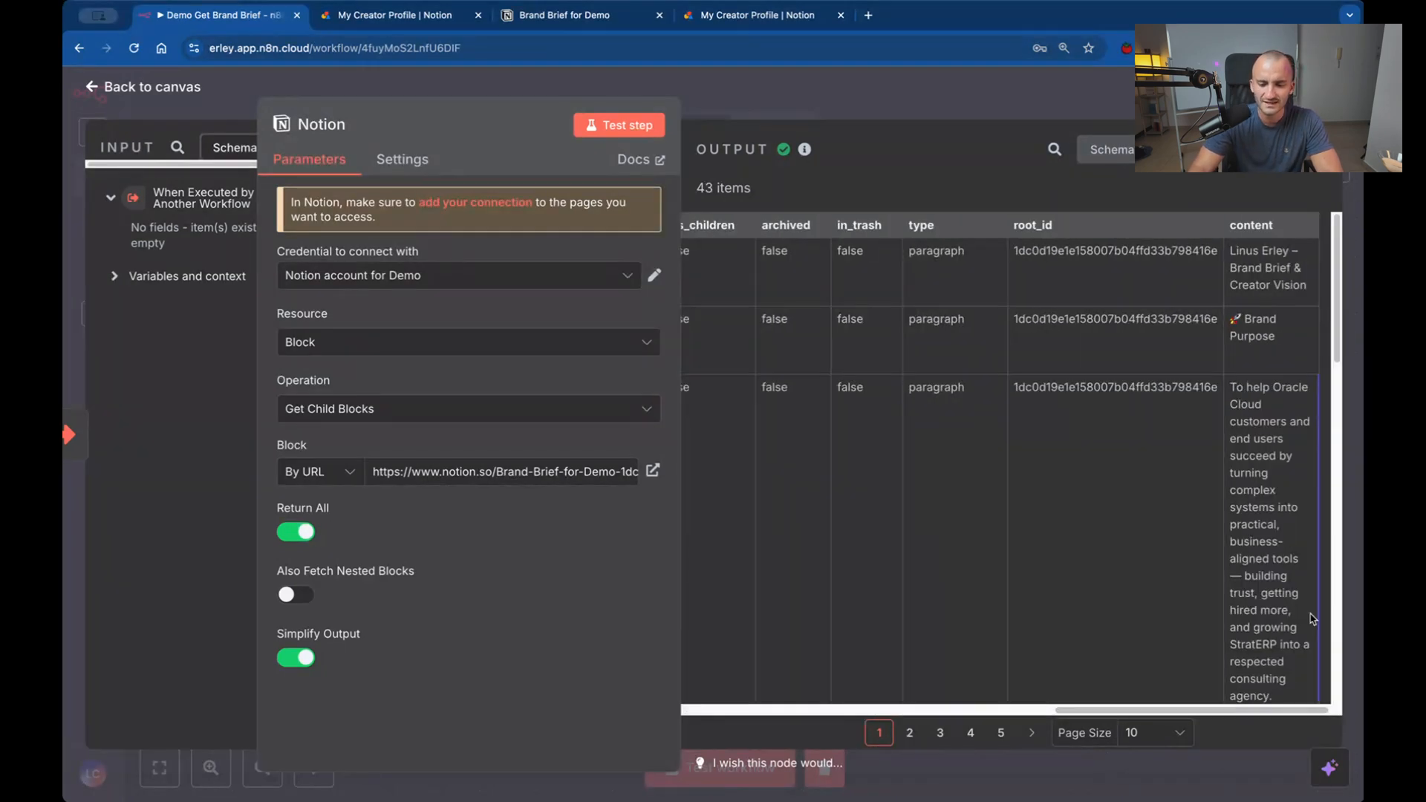
left_click_drag(1335, 303, 1327, 455)
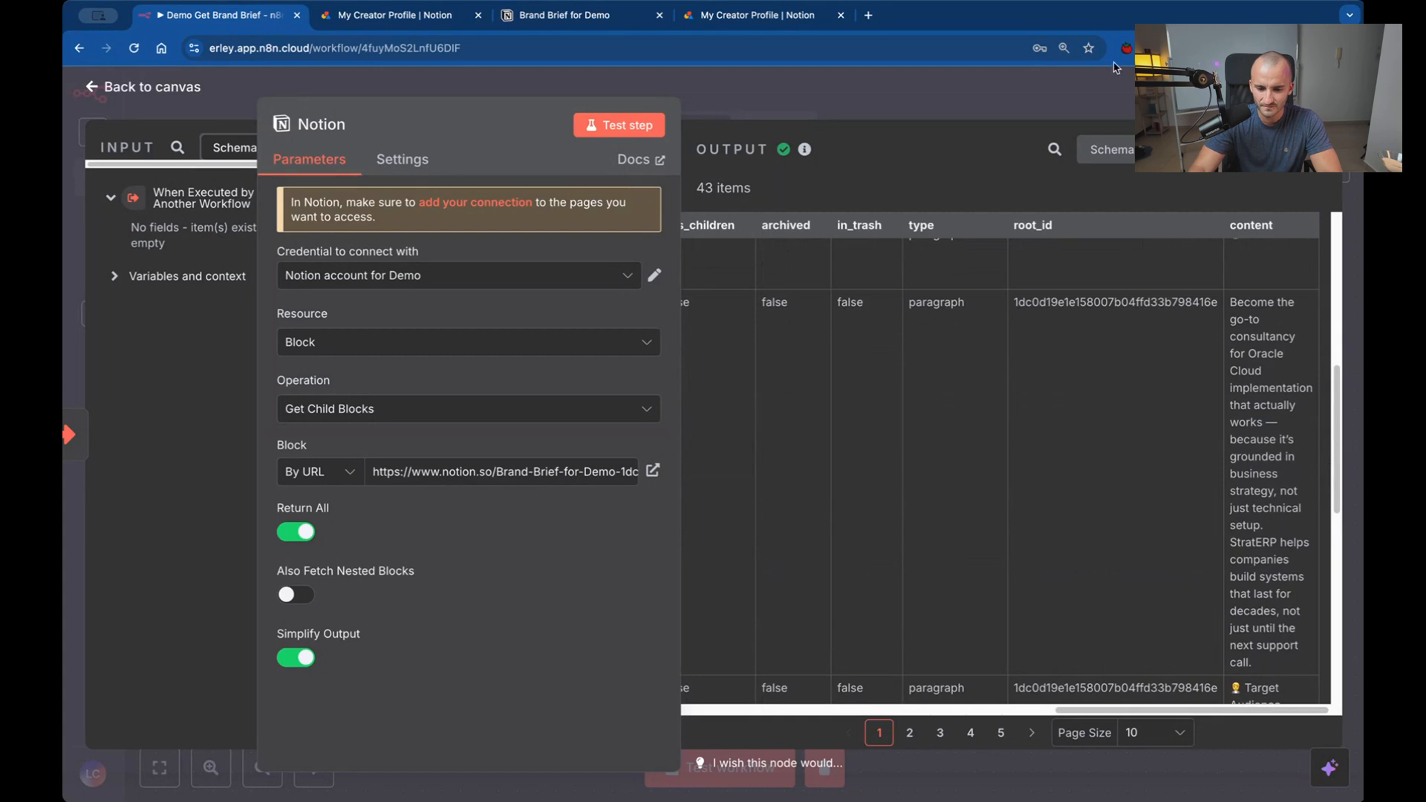
scroll(1053, 435, "left", 10)
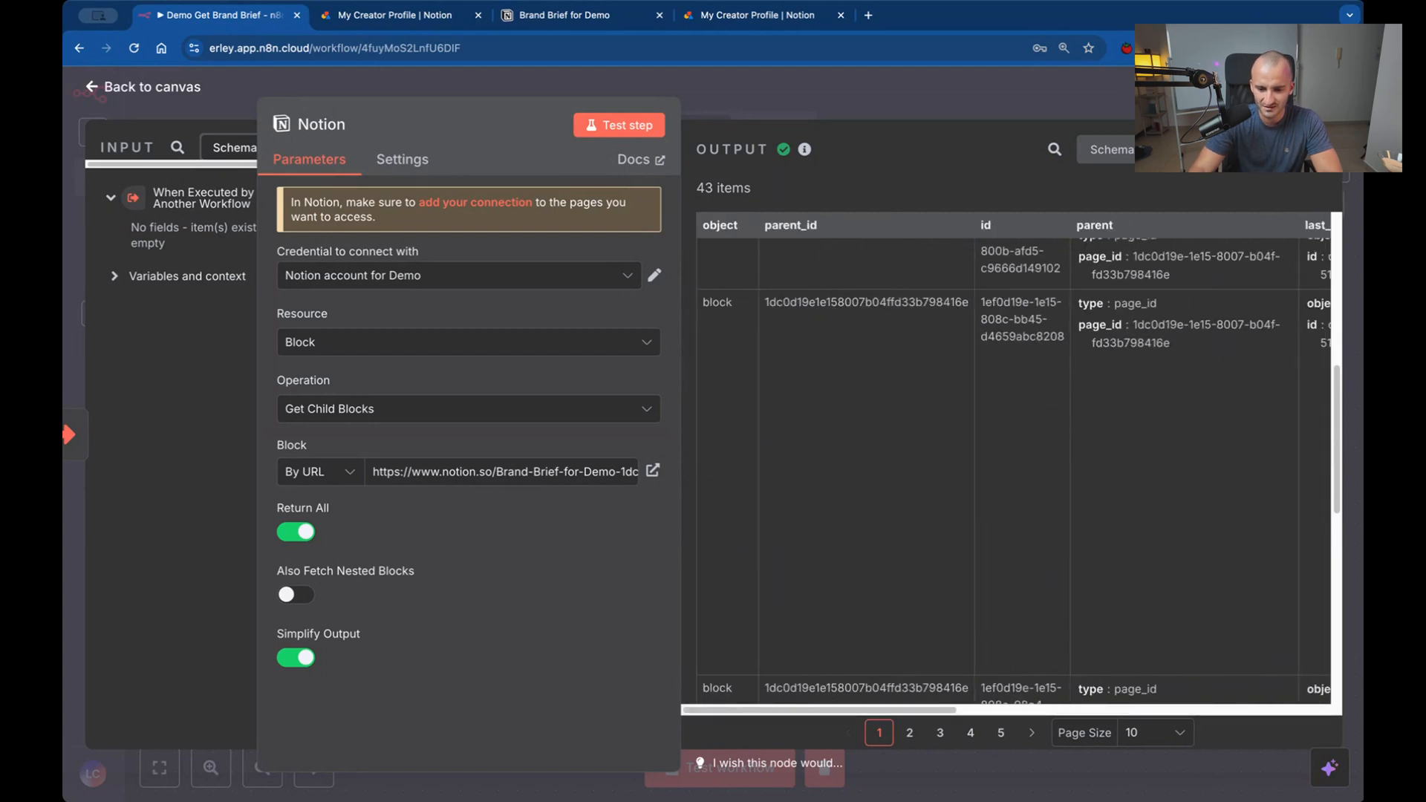
left_click(1231, 149)
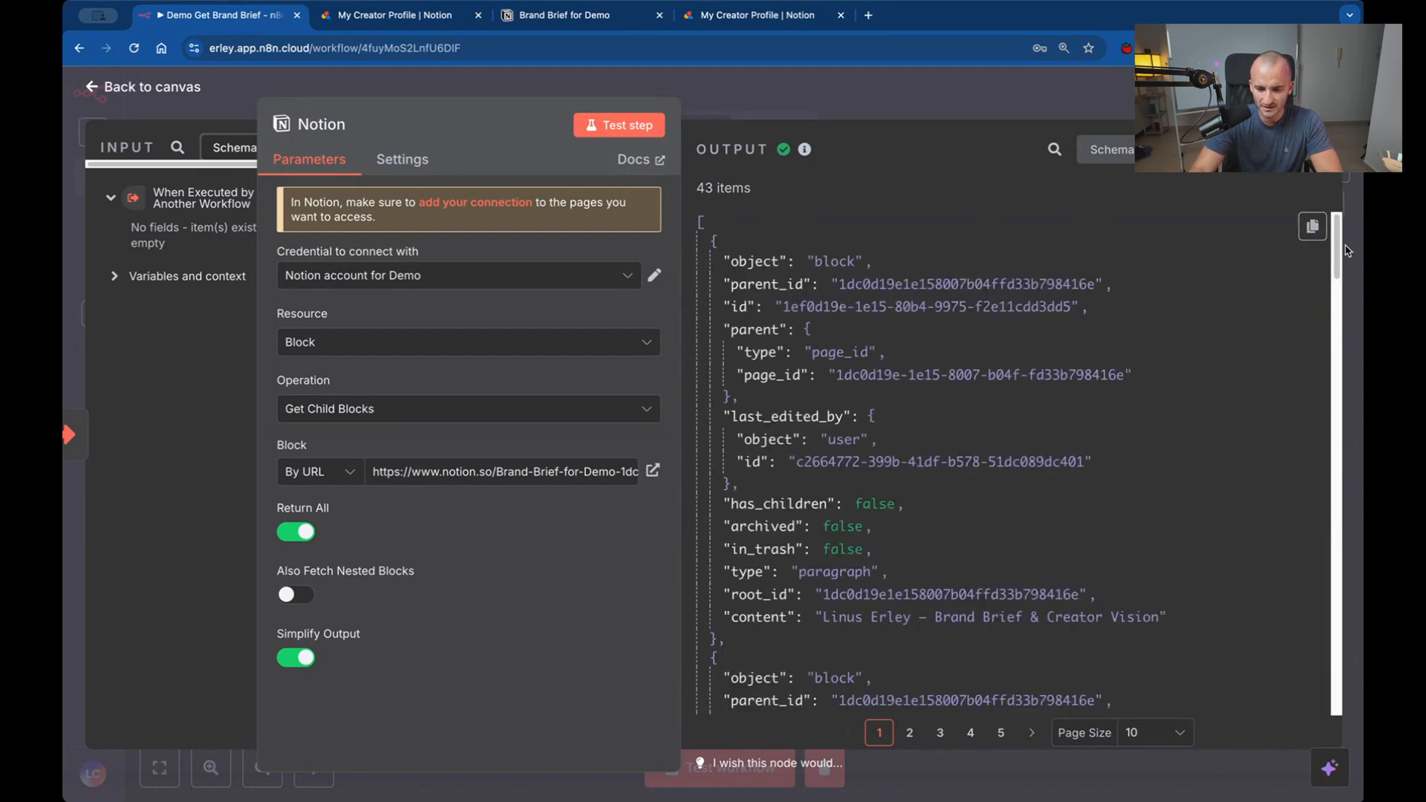
left_click_drag(1340, 253, 1342, 260)
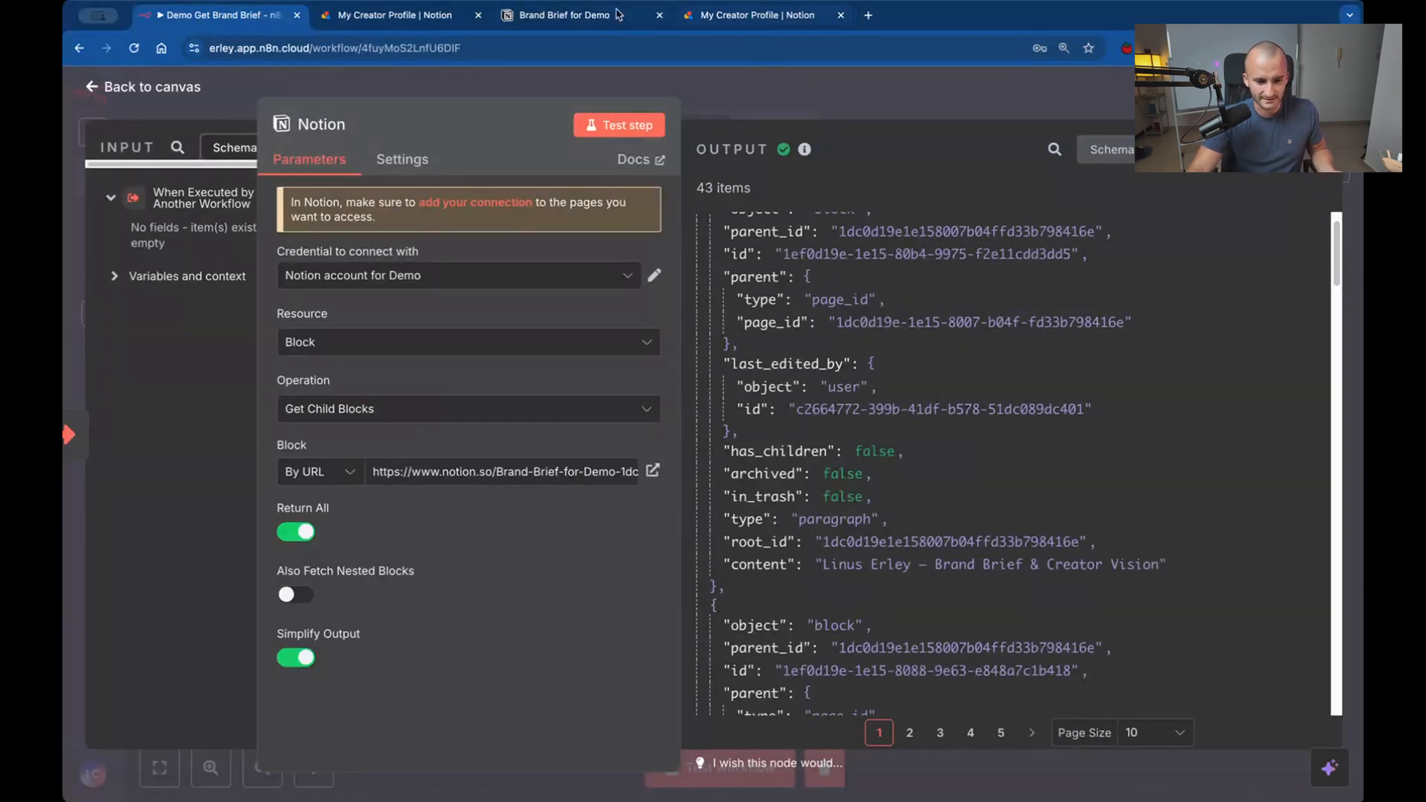
Check the Brand Brief for Demo page's text and locate its brand purpose paragraph in the node's JSON output.
left_click(798, 15)
left_click(587, 14)
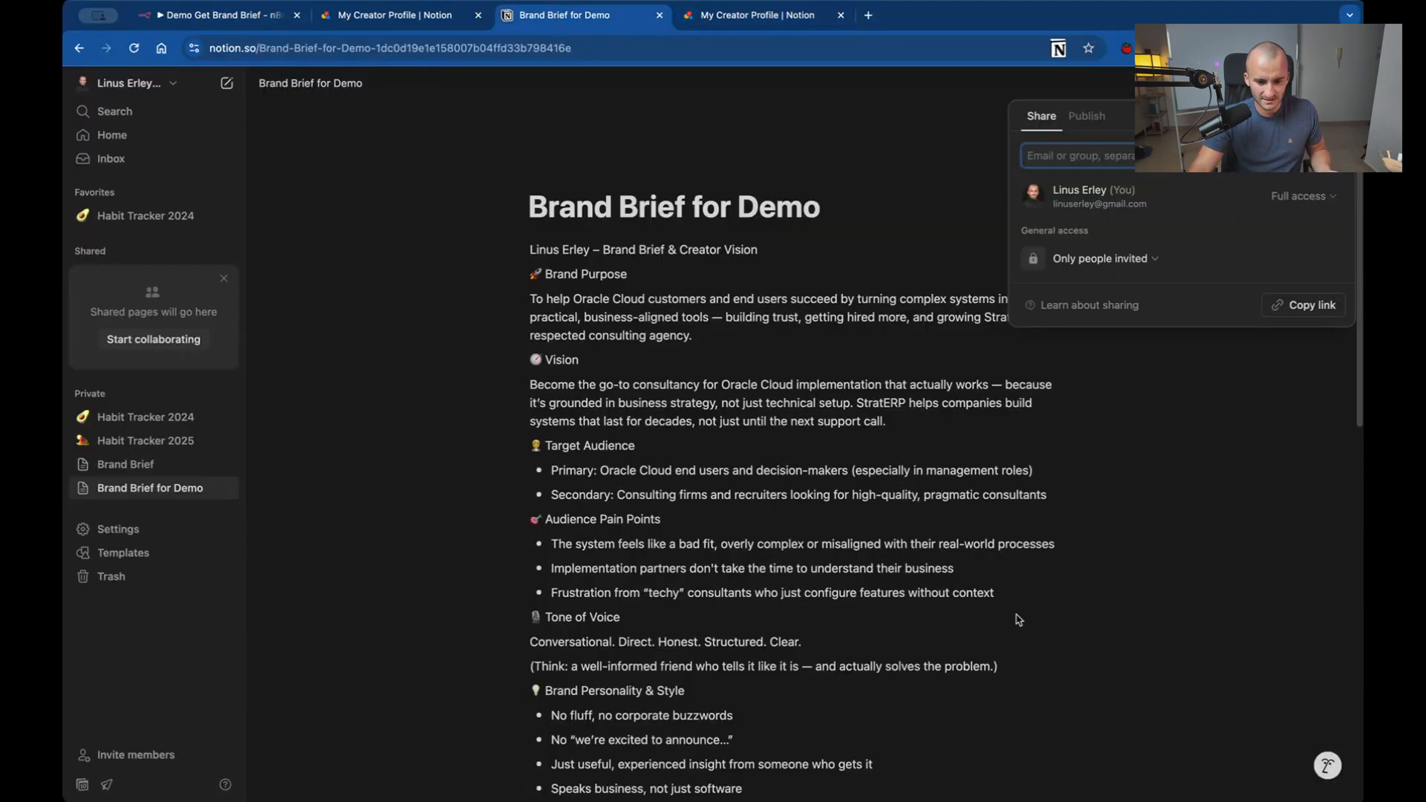
left_click_drag(537, 250, 978, 630)
left_click(138, 12)
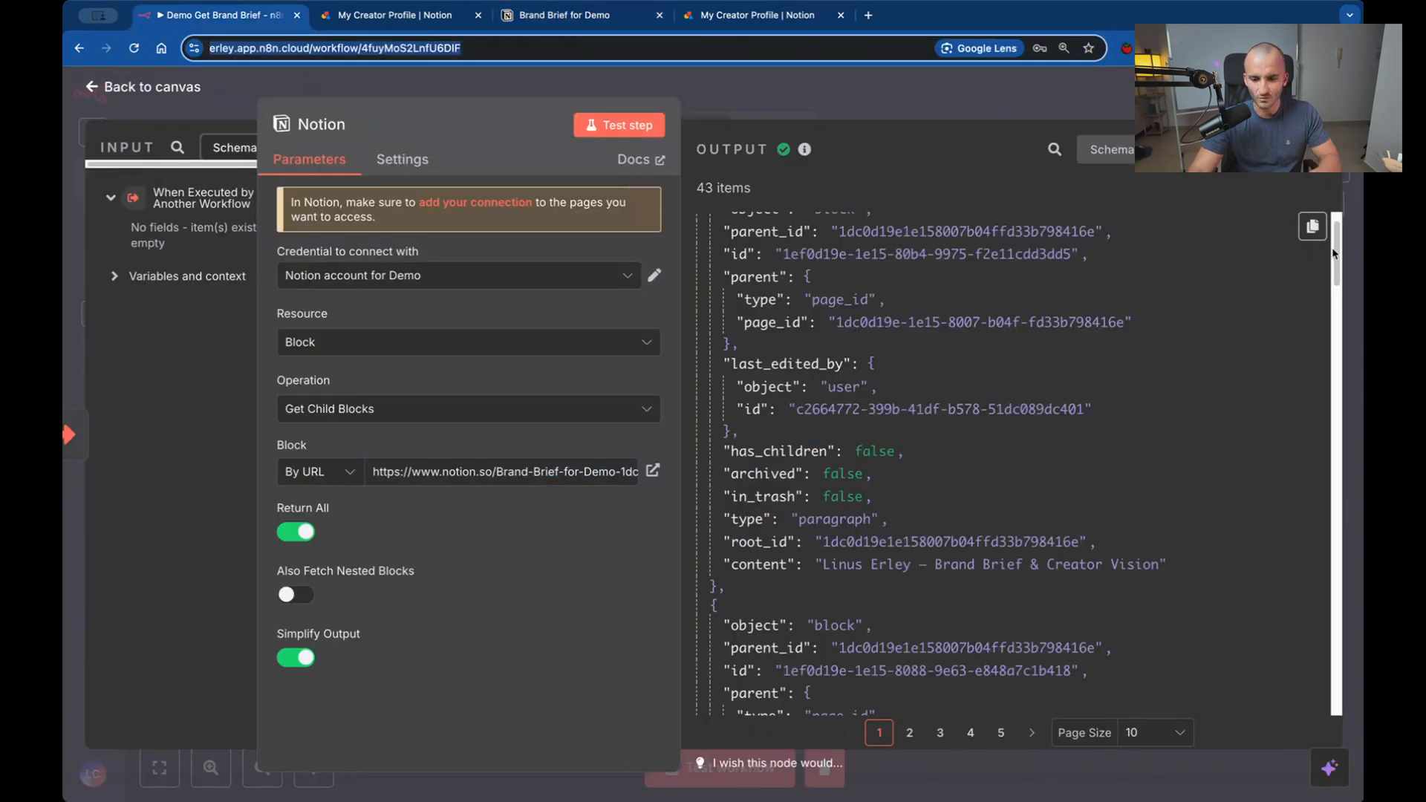
left_click_drag(1335, 257, 1328, 384)
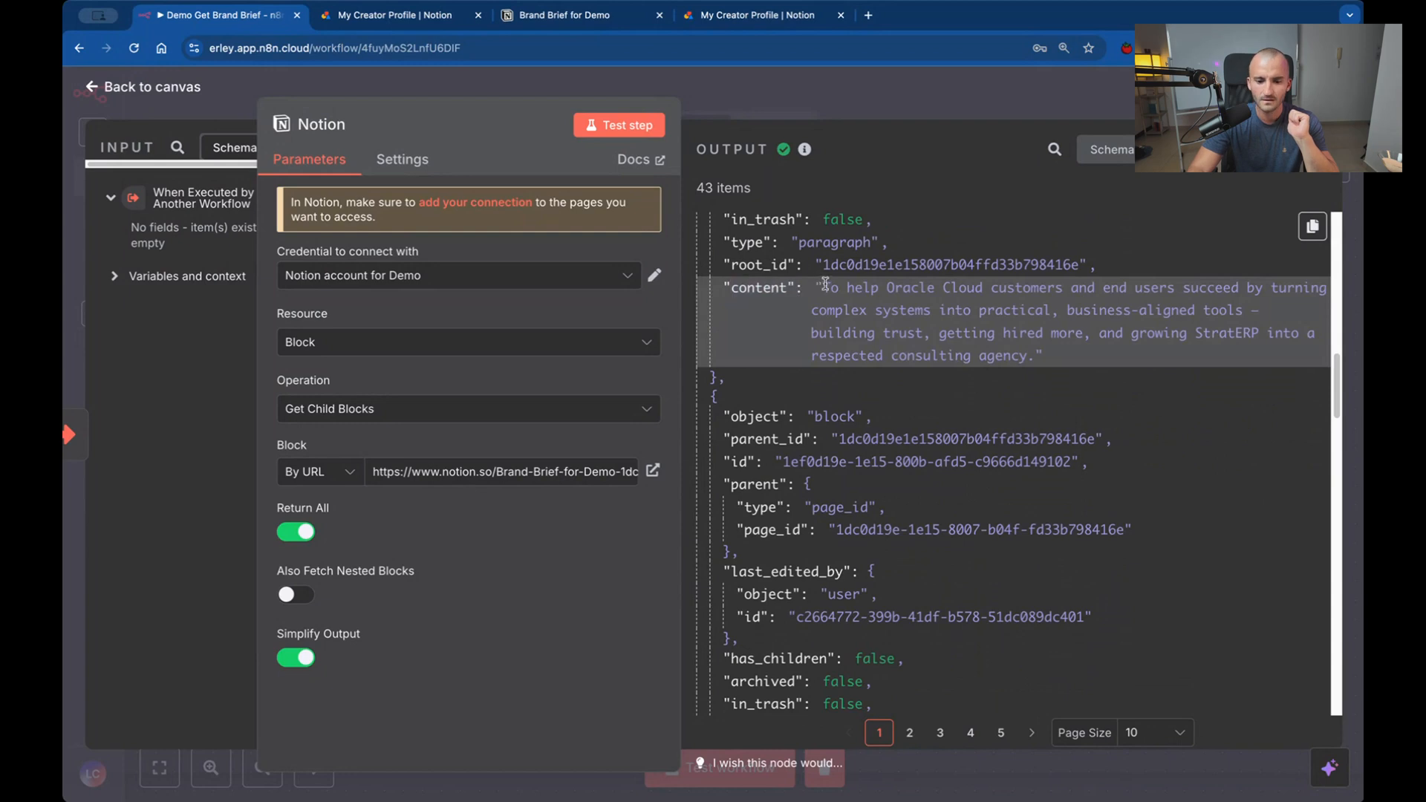
left_click_drag(1062, 362, 814, 286)
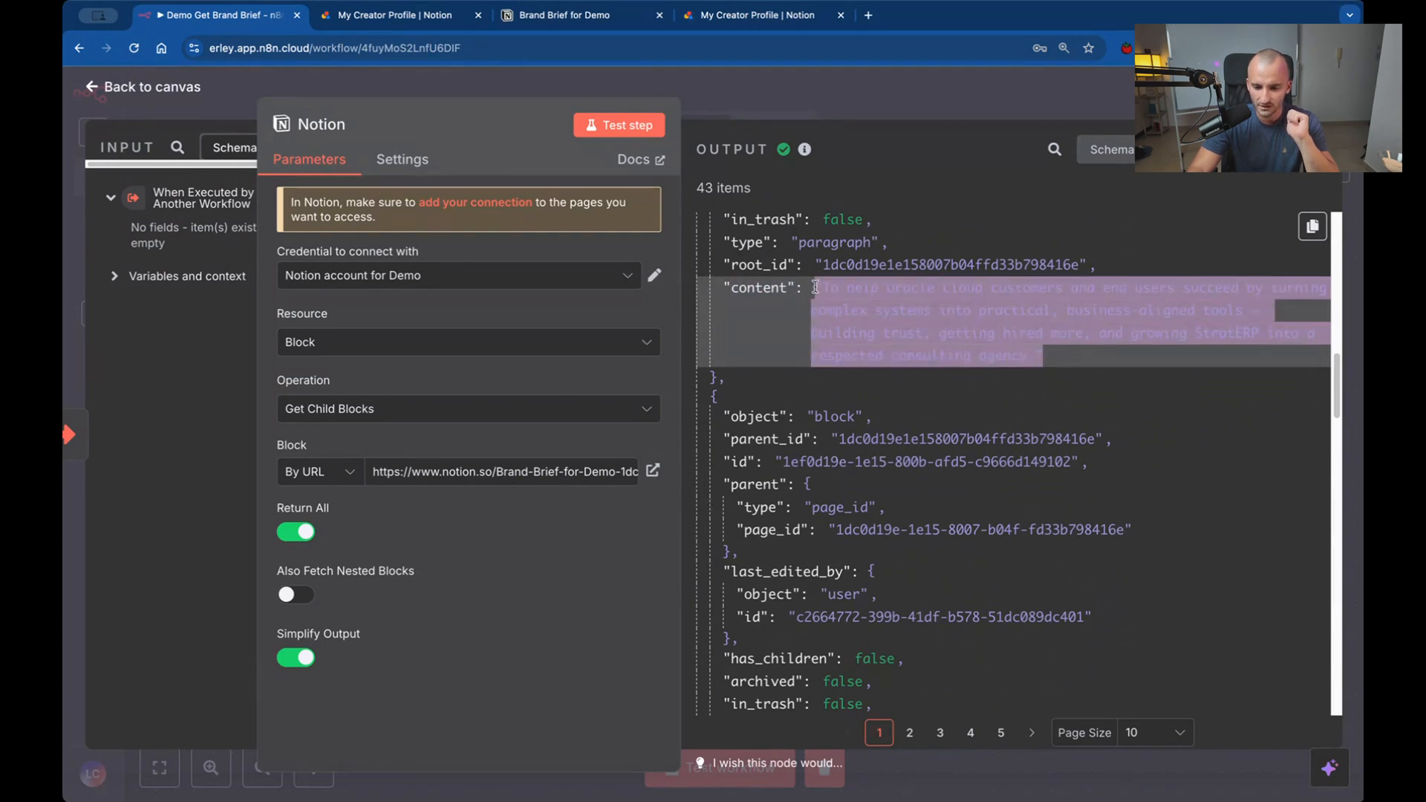
left_click(1085, 355)
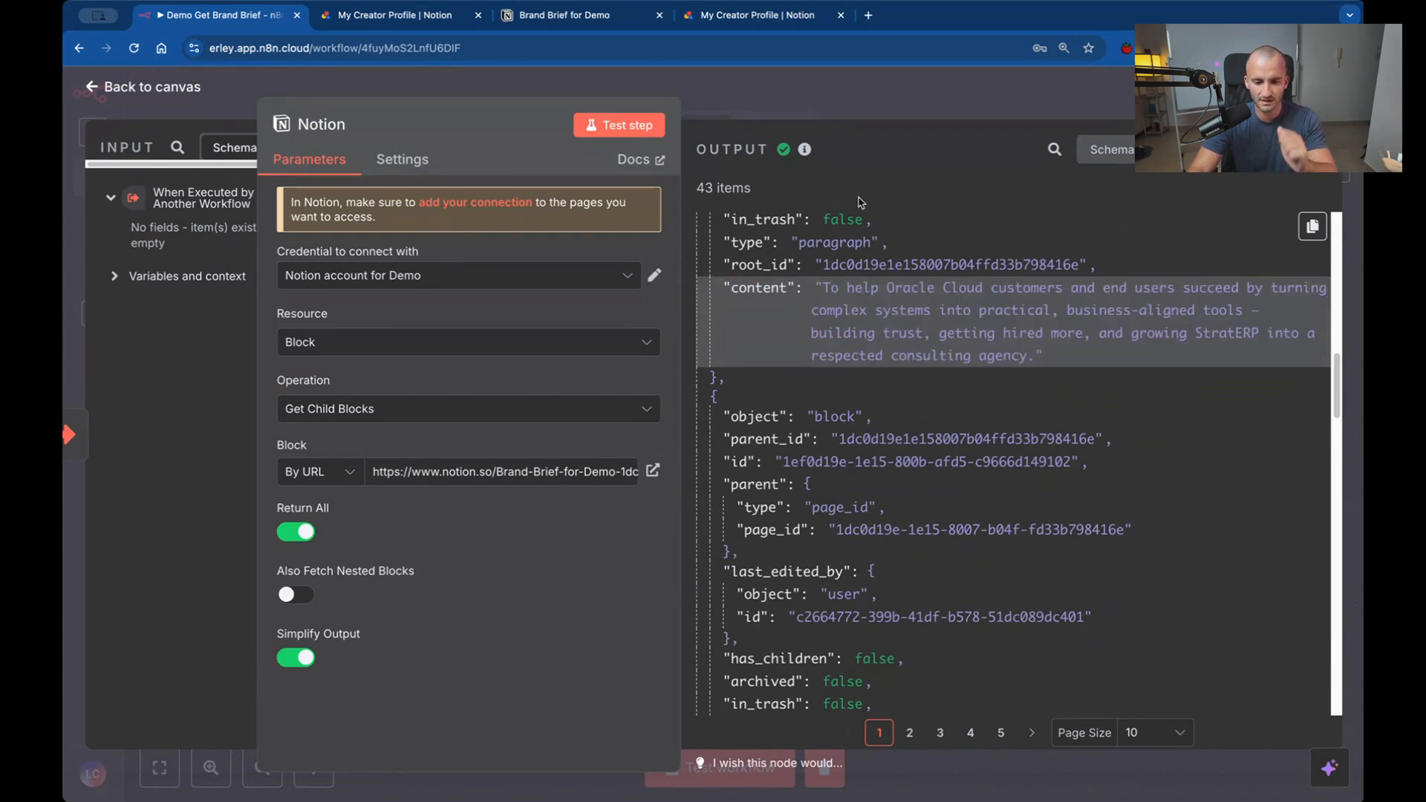
Switch to the Brand Brief for Demo page in Notion and find the matching Brand Purpose paragraph.
left_click(565, 16)
left_click_drag(693, 336, 510, 298)
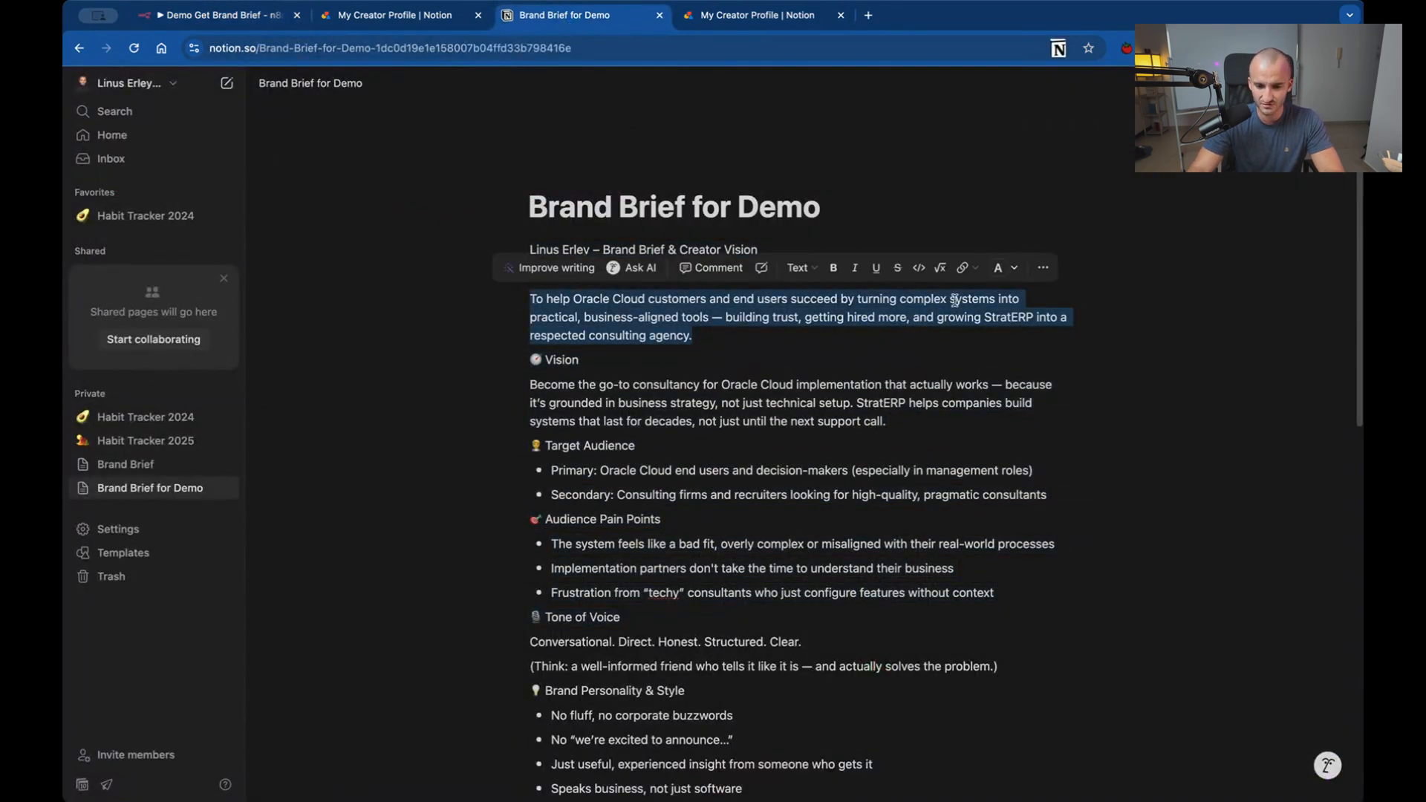
left_click(784, 350)
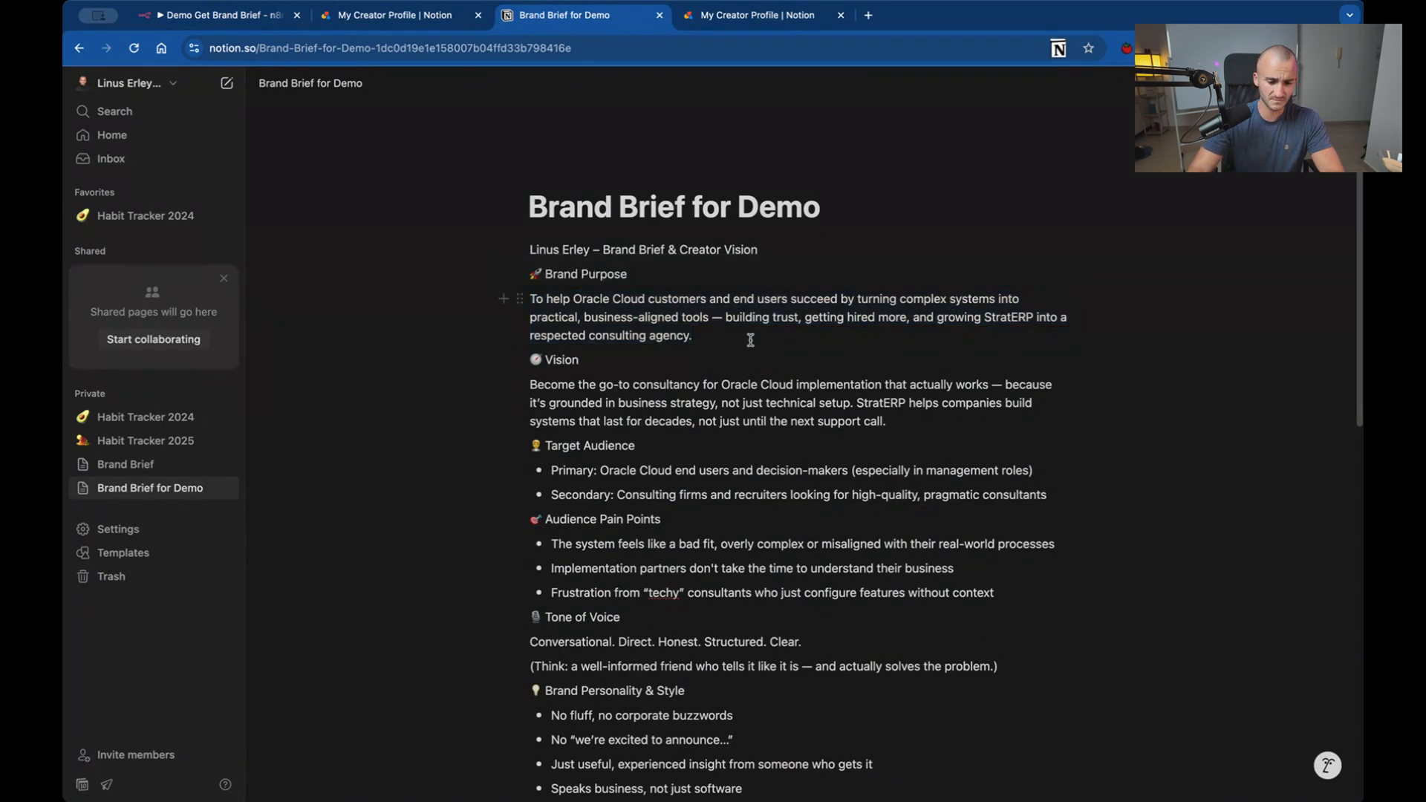
double_click(665, 315)
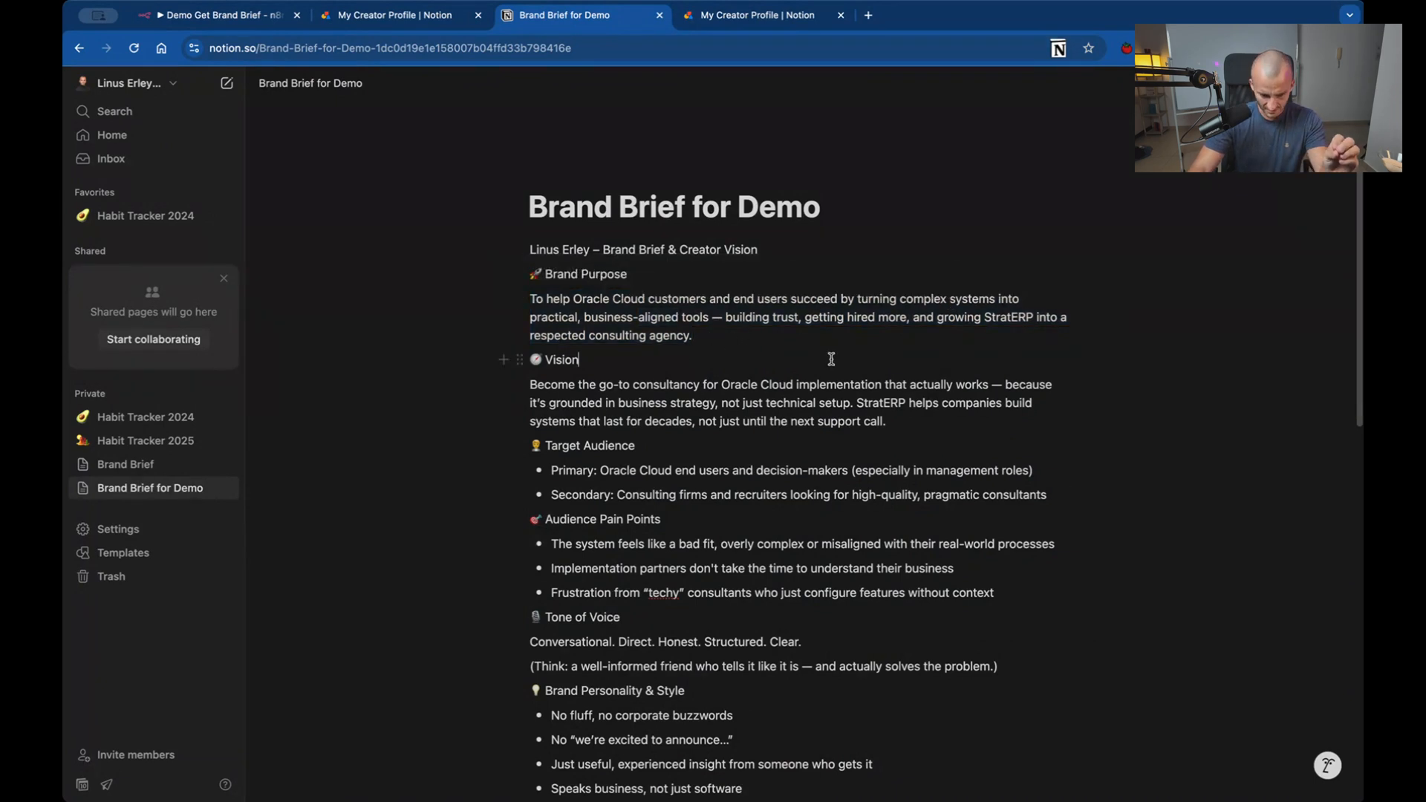
Examine how the page's text is divided into blocks, from the title to Audience Pain Points, focusing on the Brand Purpose paragraph.
left_click_drag(1059, 384, 430, 215)
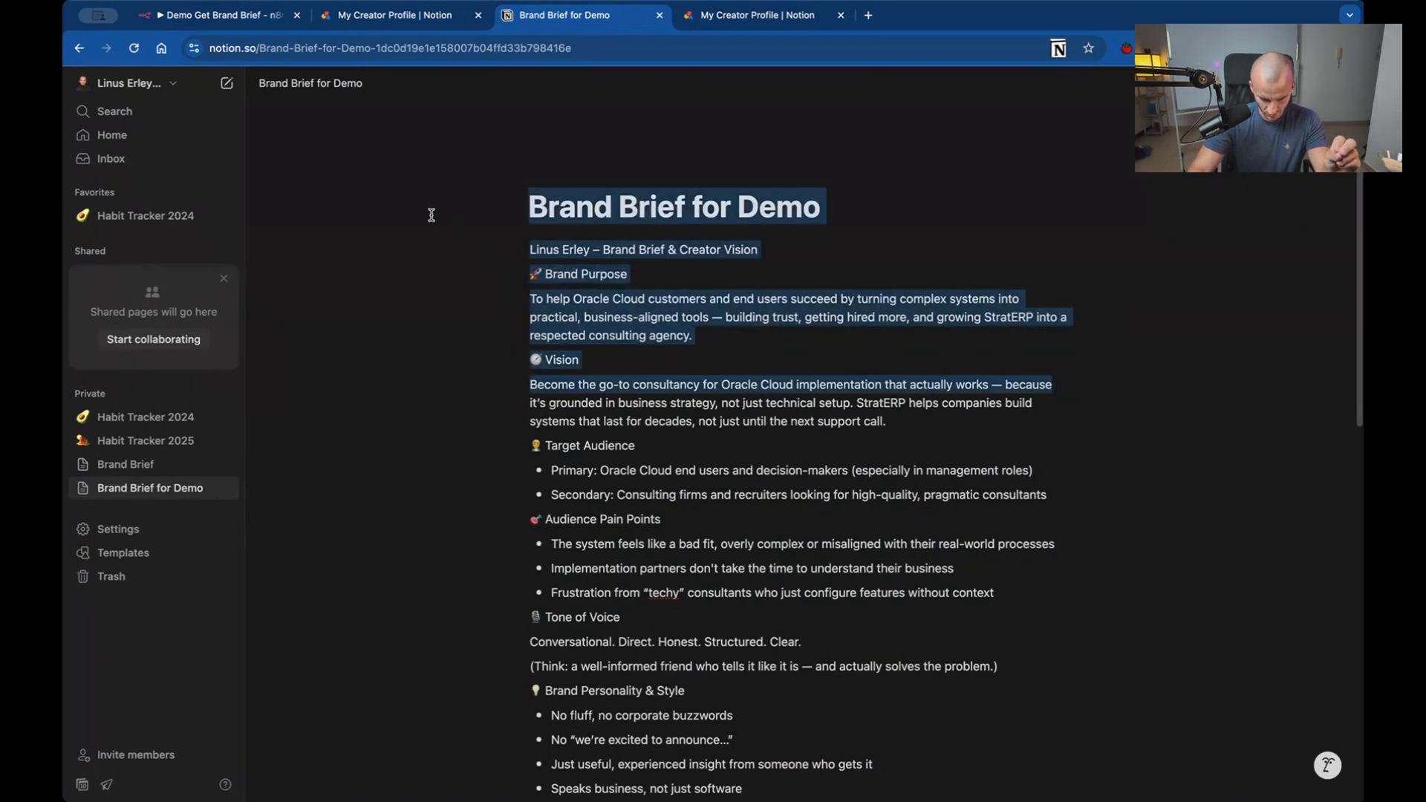
left_click(911, 420)
left_click_drag(998, 617, 386, 138)
left_click(813, 389)
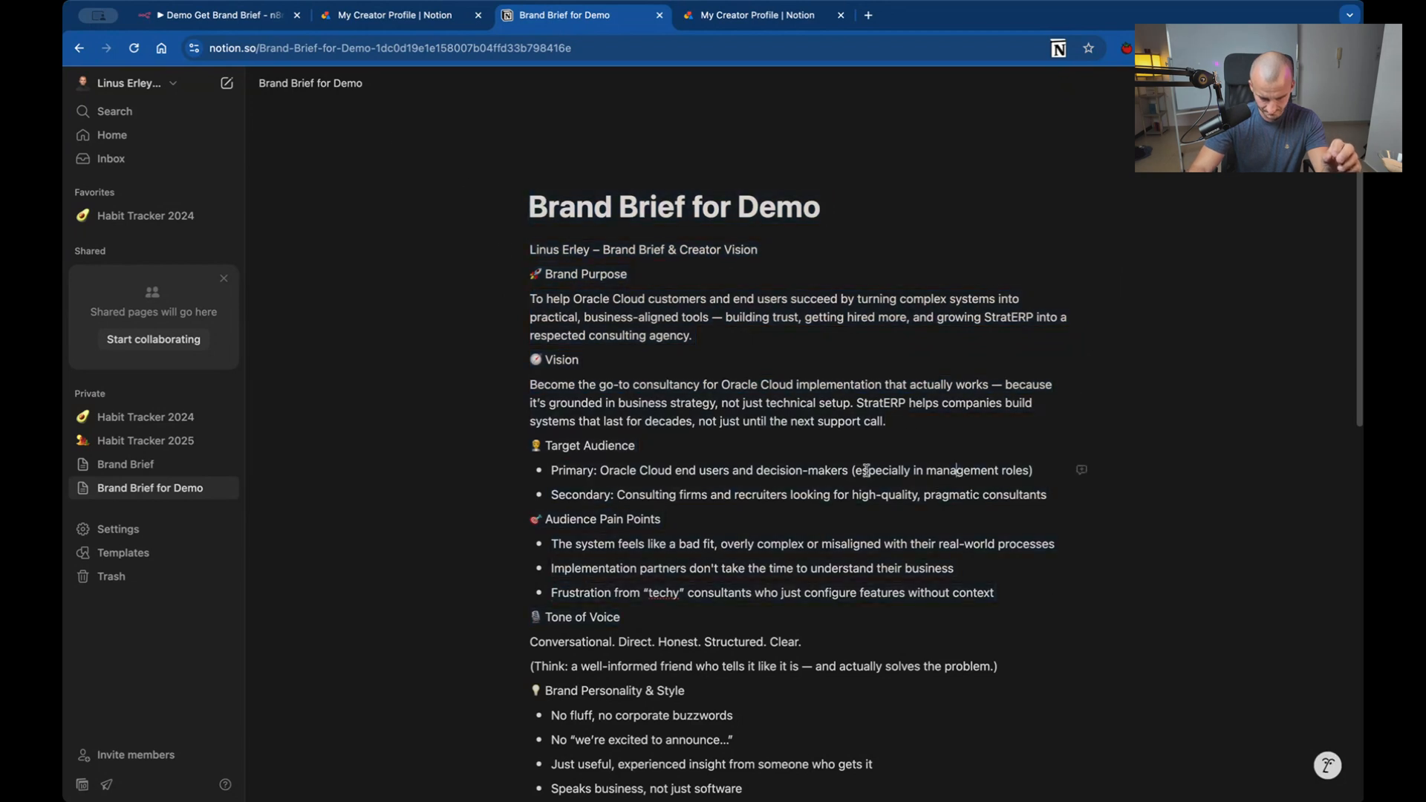
left_click_drag(488, 186, 1209, 464)
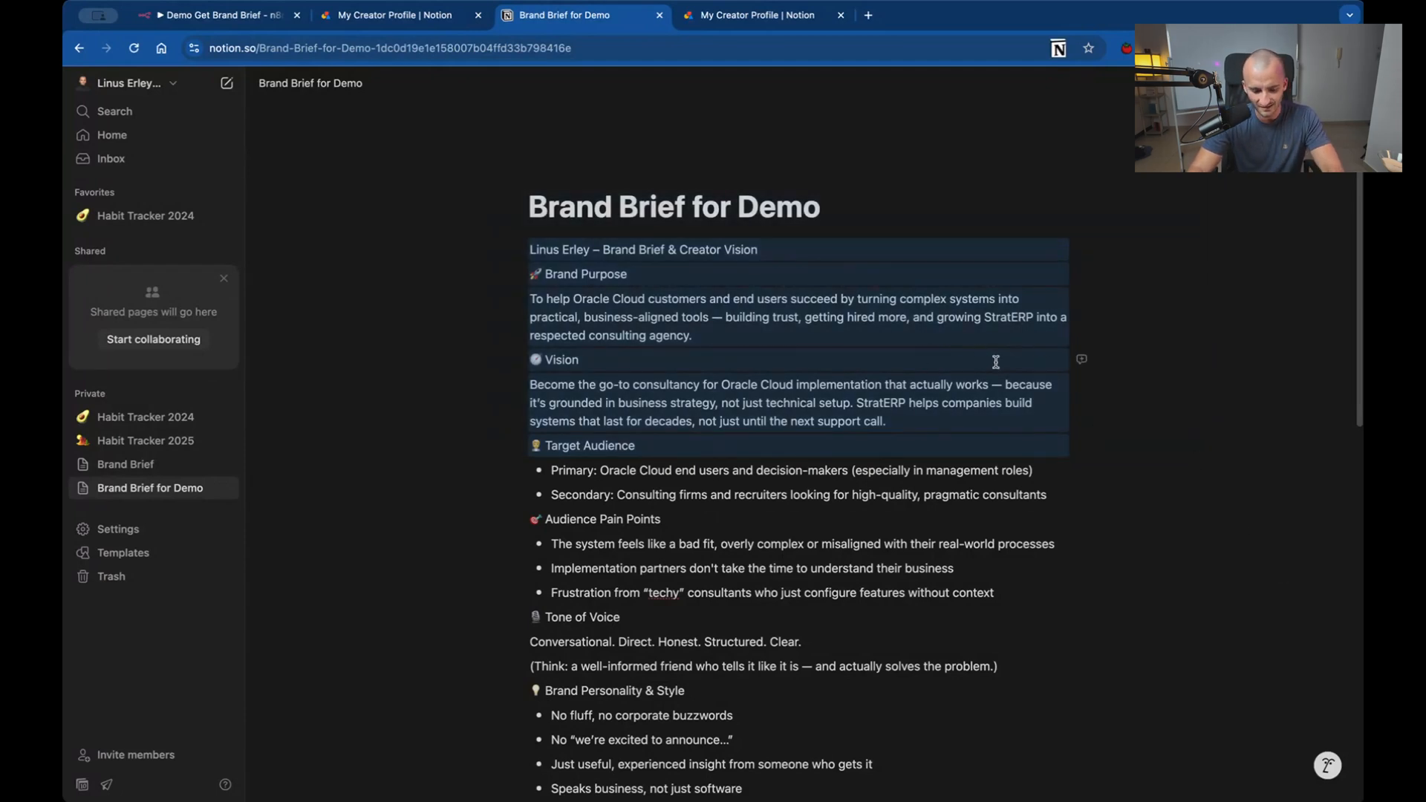
scroll(894, 300, "up", 5)
scroll(893, 300, "up", 3)
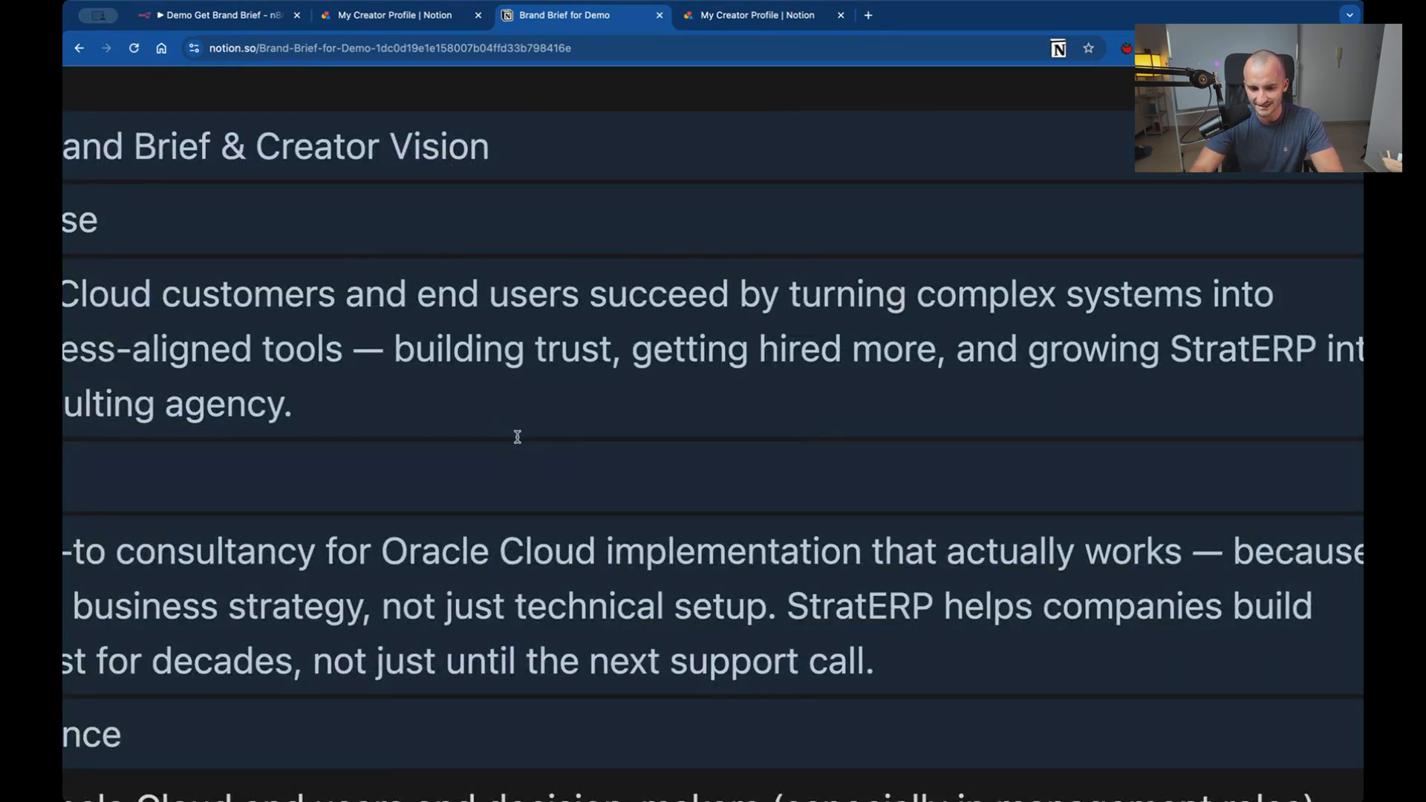
left_click_drag(520, 399, 1177, 287)
left_click_drag(1327, 275, 1252, 269)
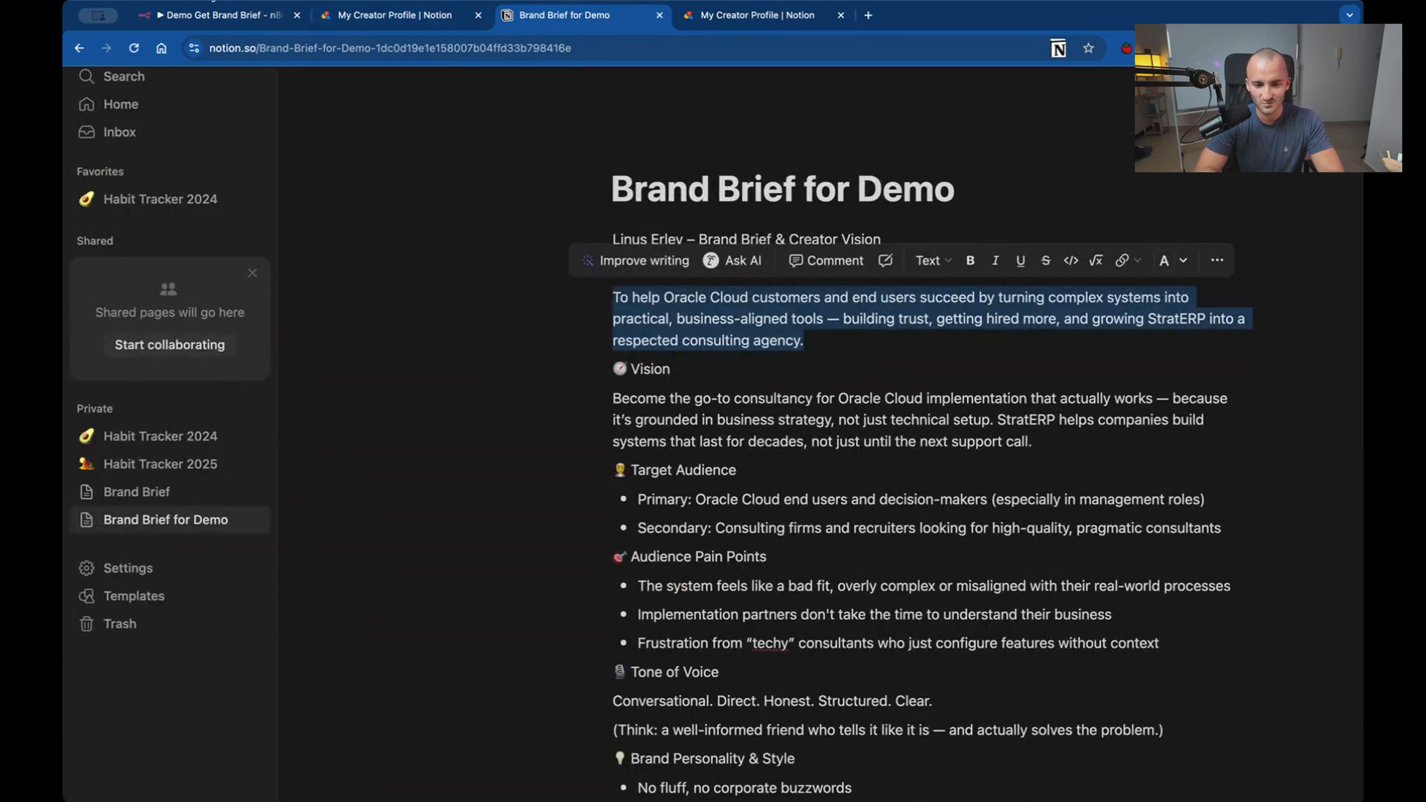
Return to the n8n workflow, add an Aggregate node after the Notion node, and enlarge its input view.
left_click(210, 10)
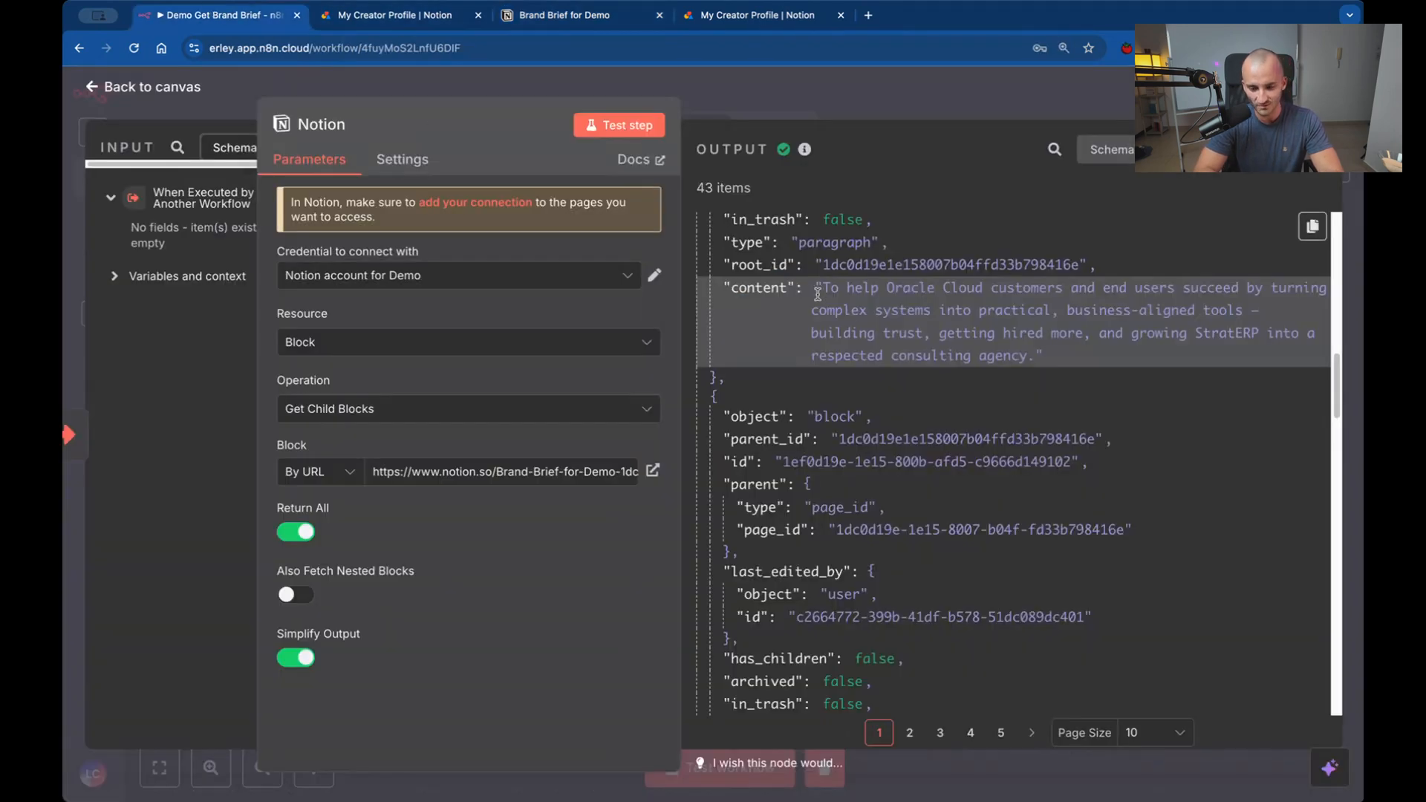
key("Escape")
left_click(717, 411)
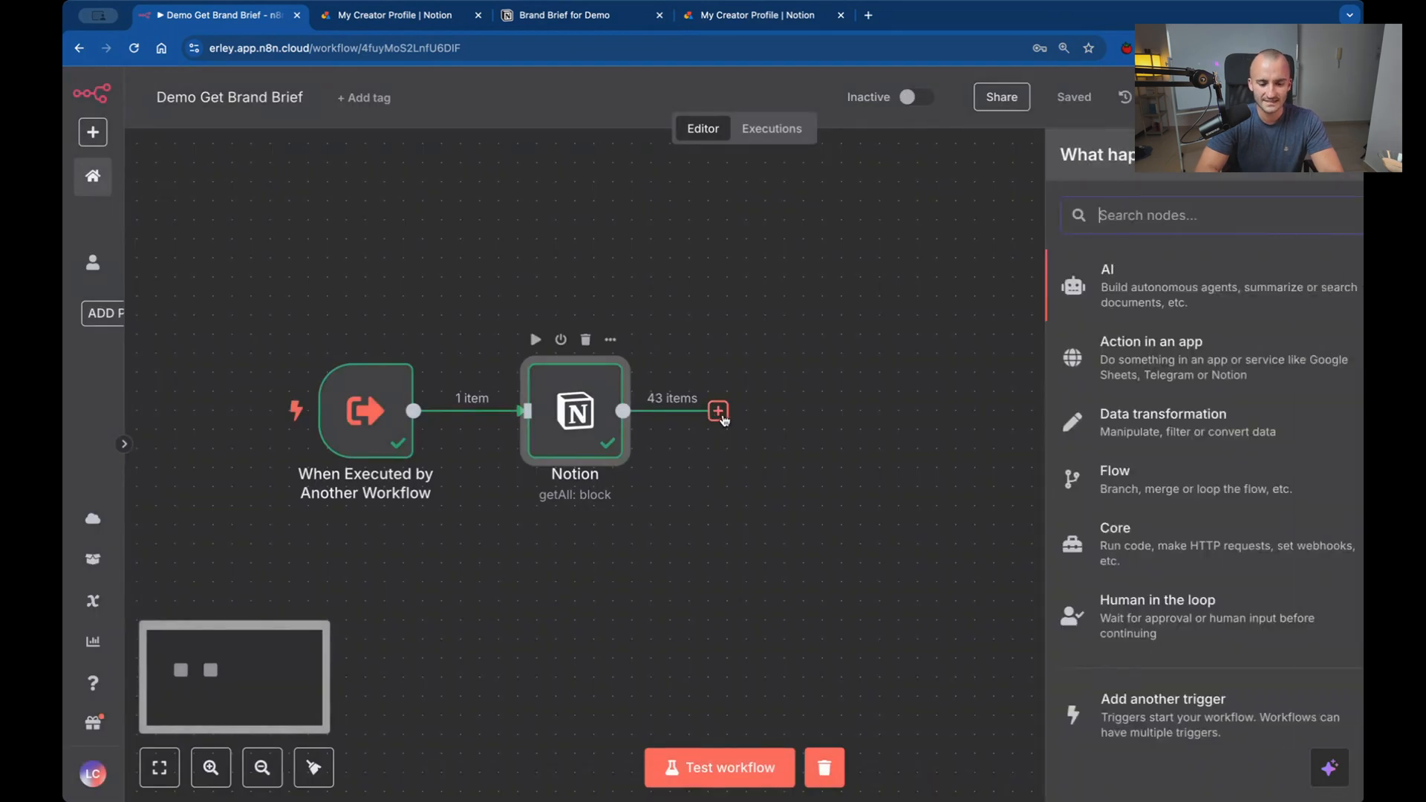
type("ag")
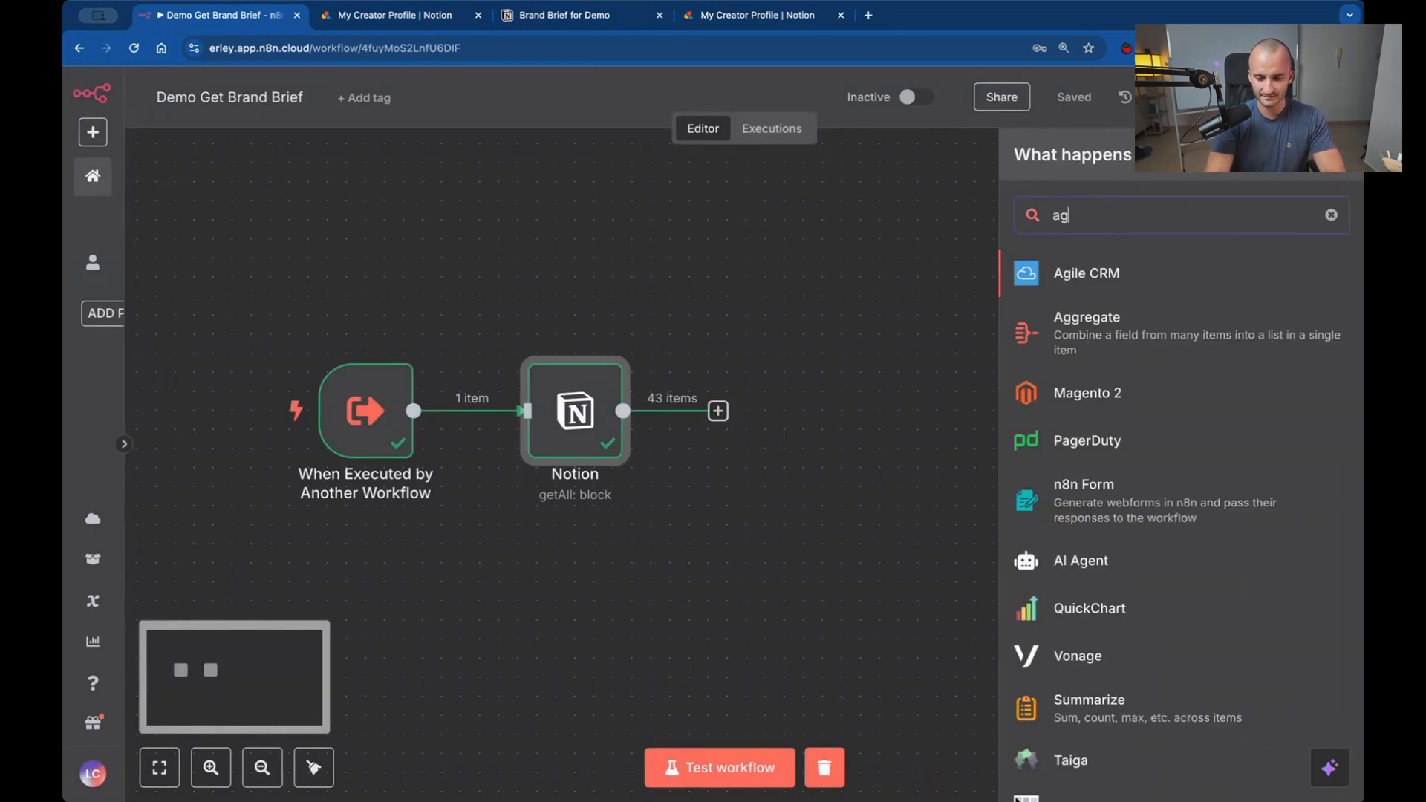
left_click(1148, 339)
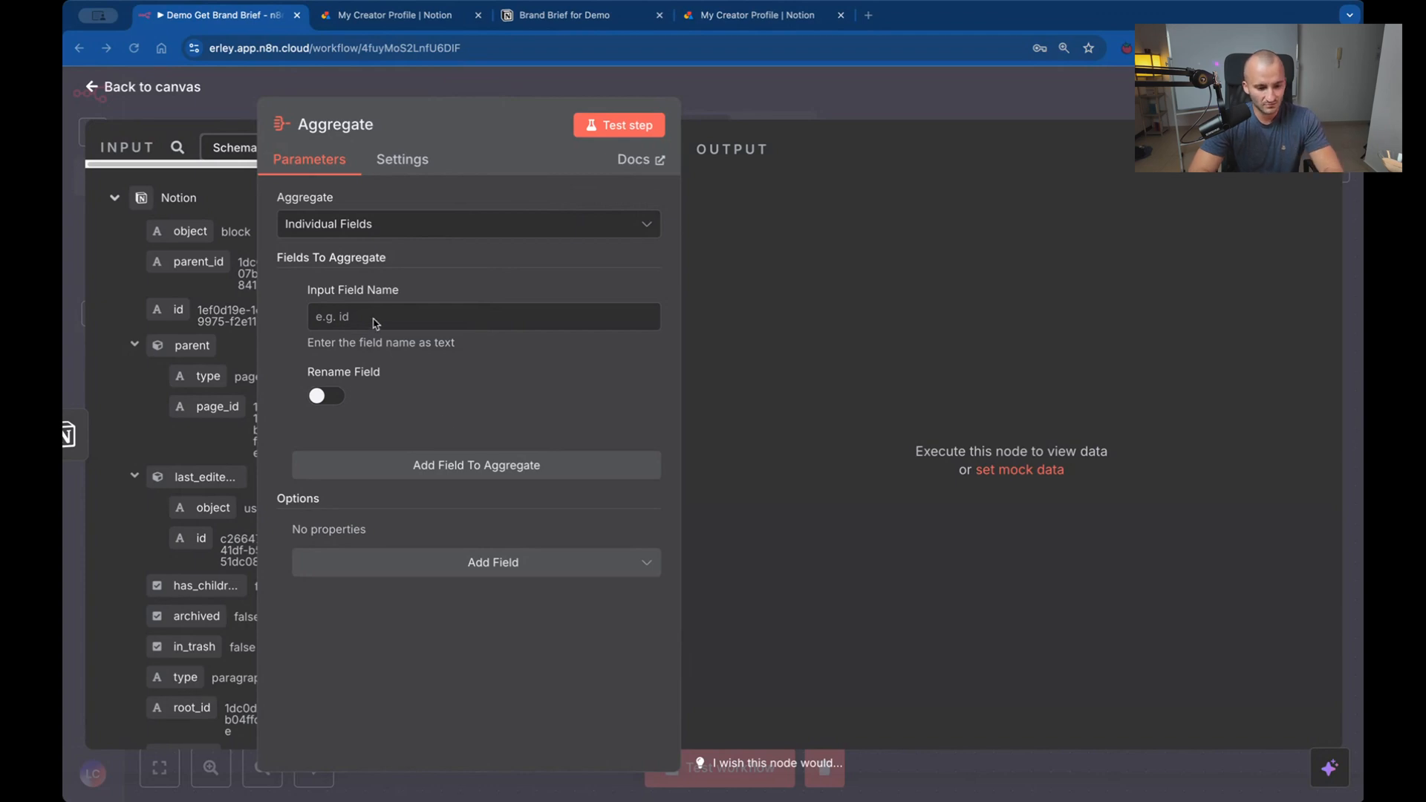
left_click(427, 101)
left_click_drag(426, 101, 778, 98)
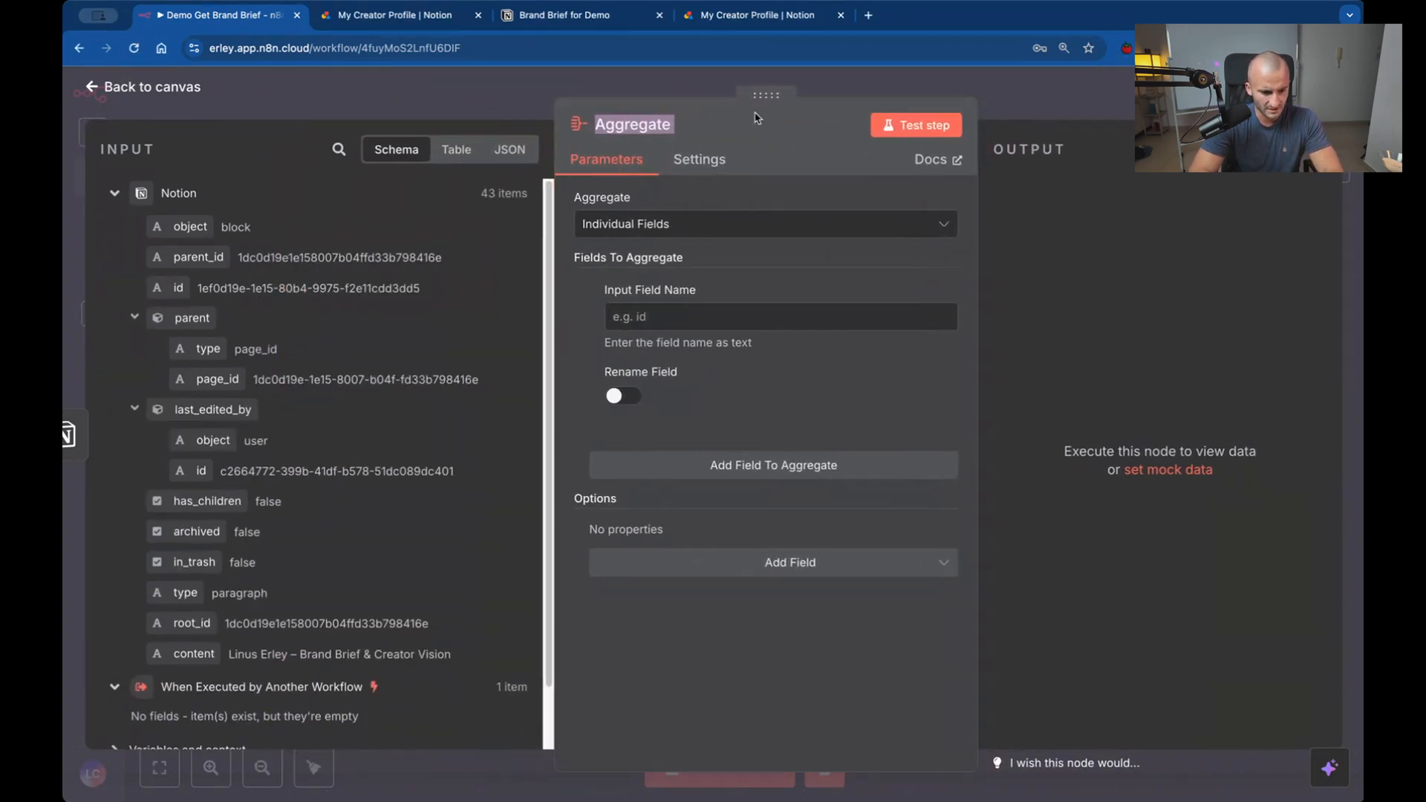
Set the Aggregate node to aggregate the Notion input's content field as an individual field and test the step.
scroll(245, 631, "down", 2)
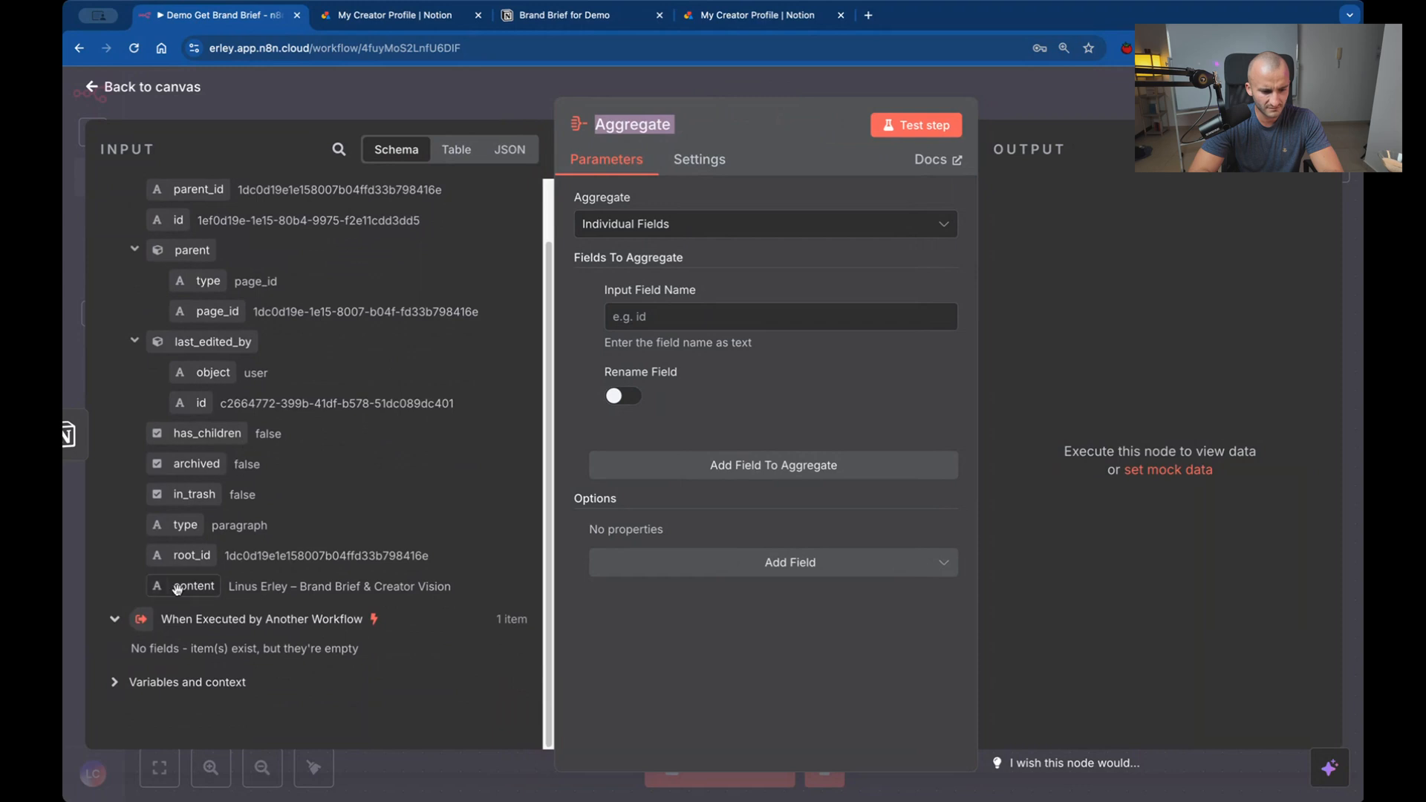
scroll(179, 591, "up", 2)
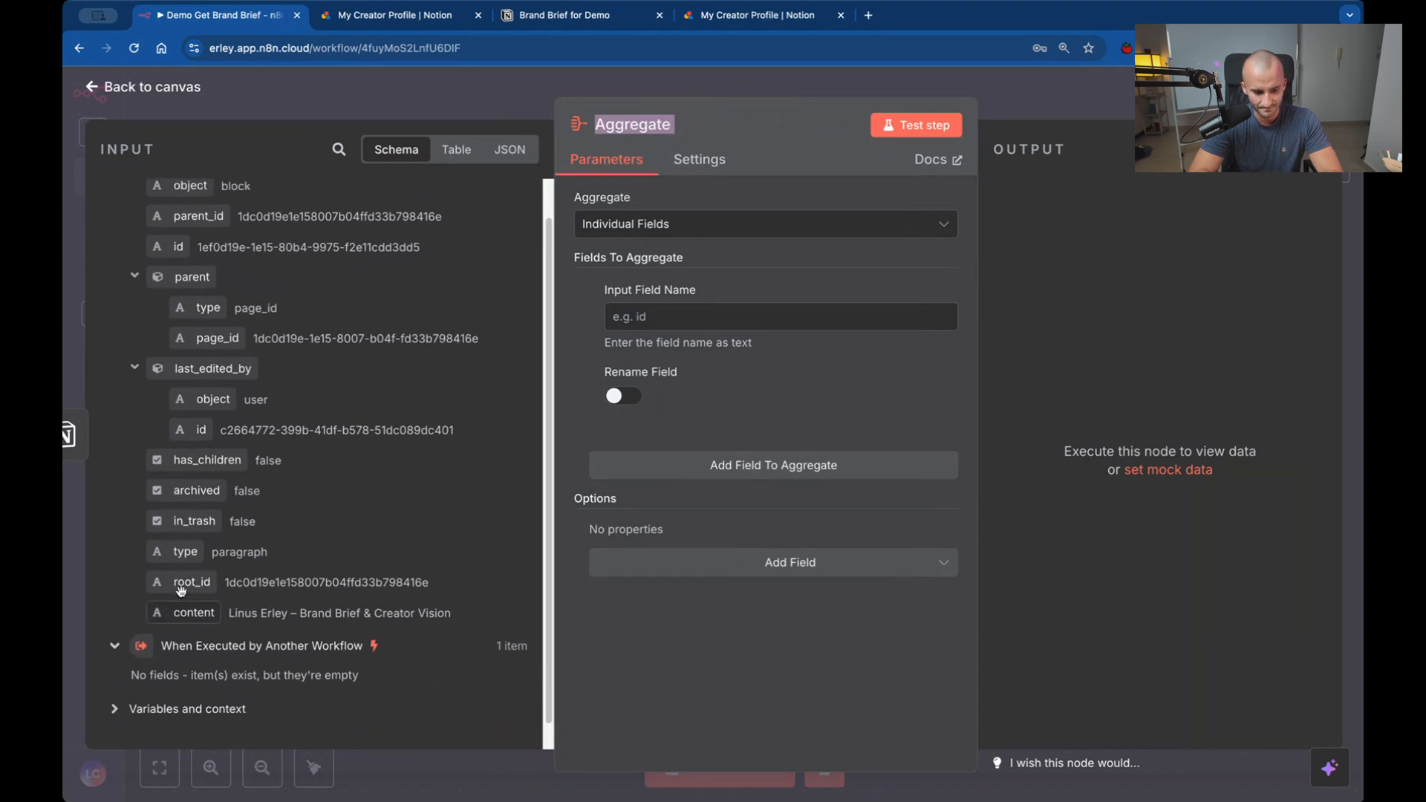
left_click(511, 150)
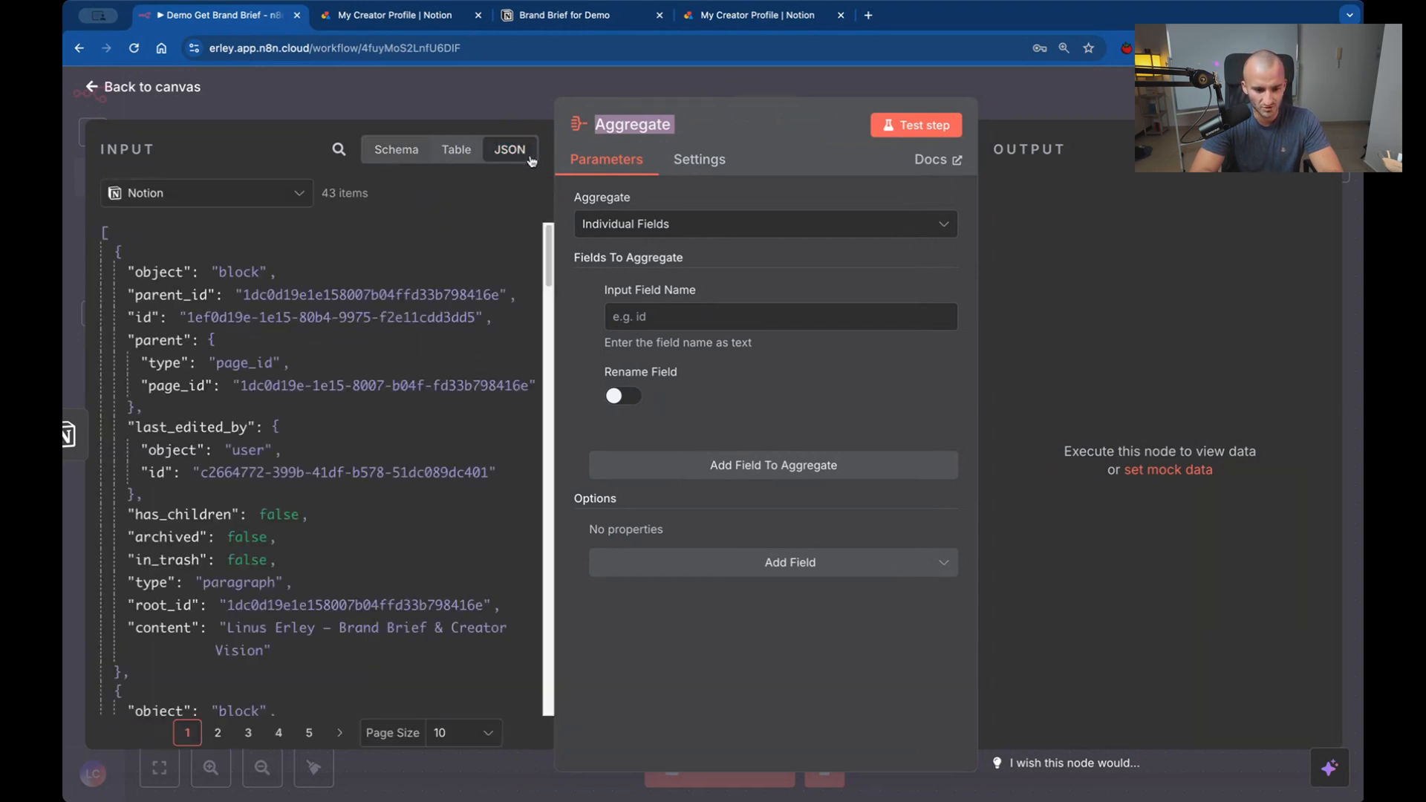
left_click(401, 151)
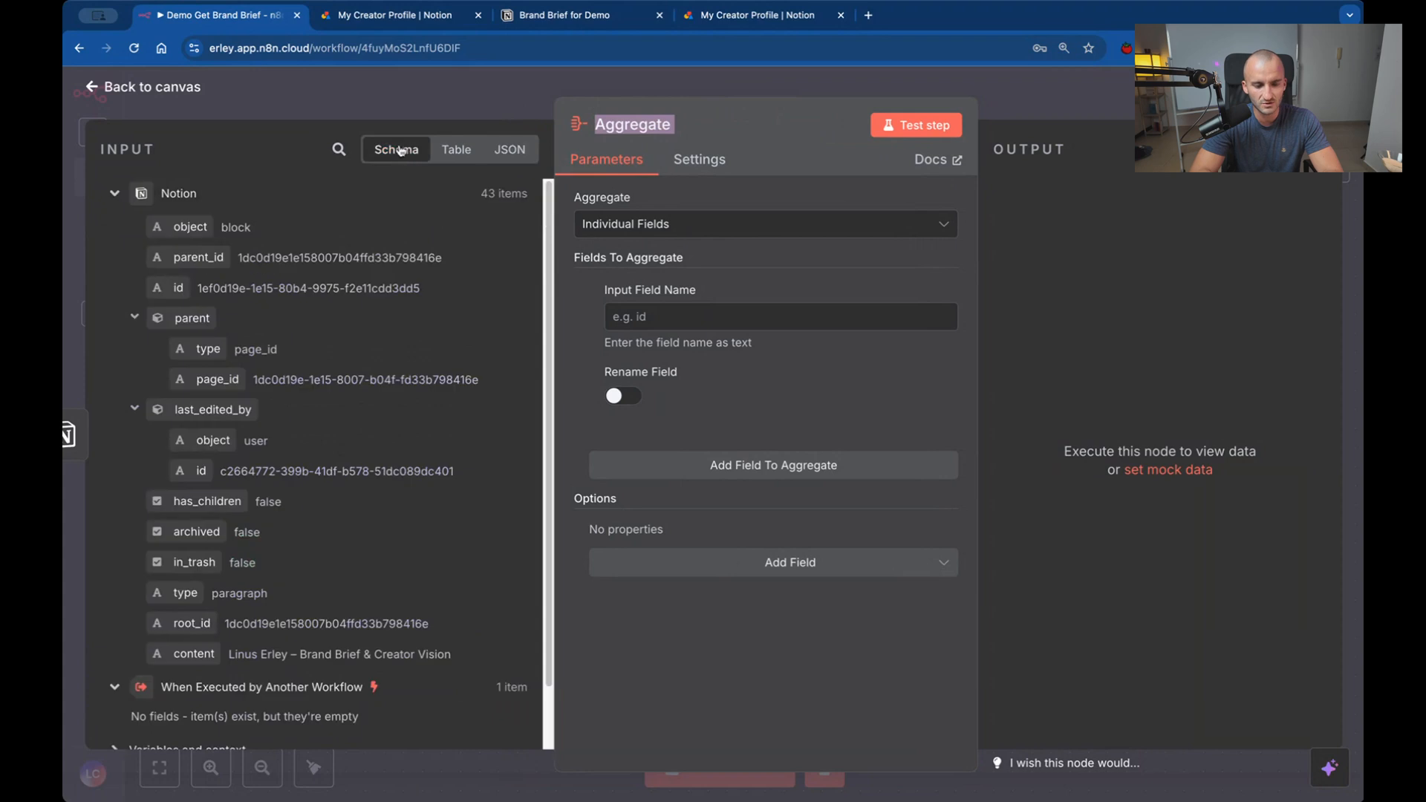
scroll(381, 208, "down", 2)
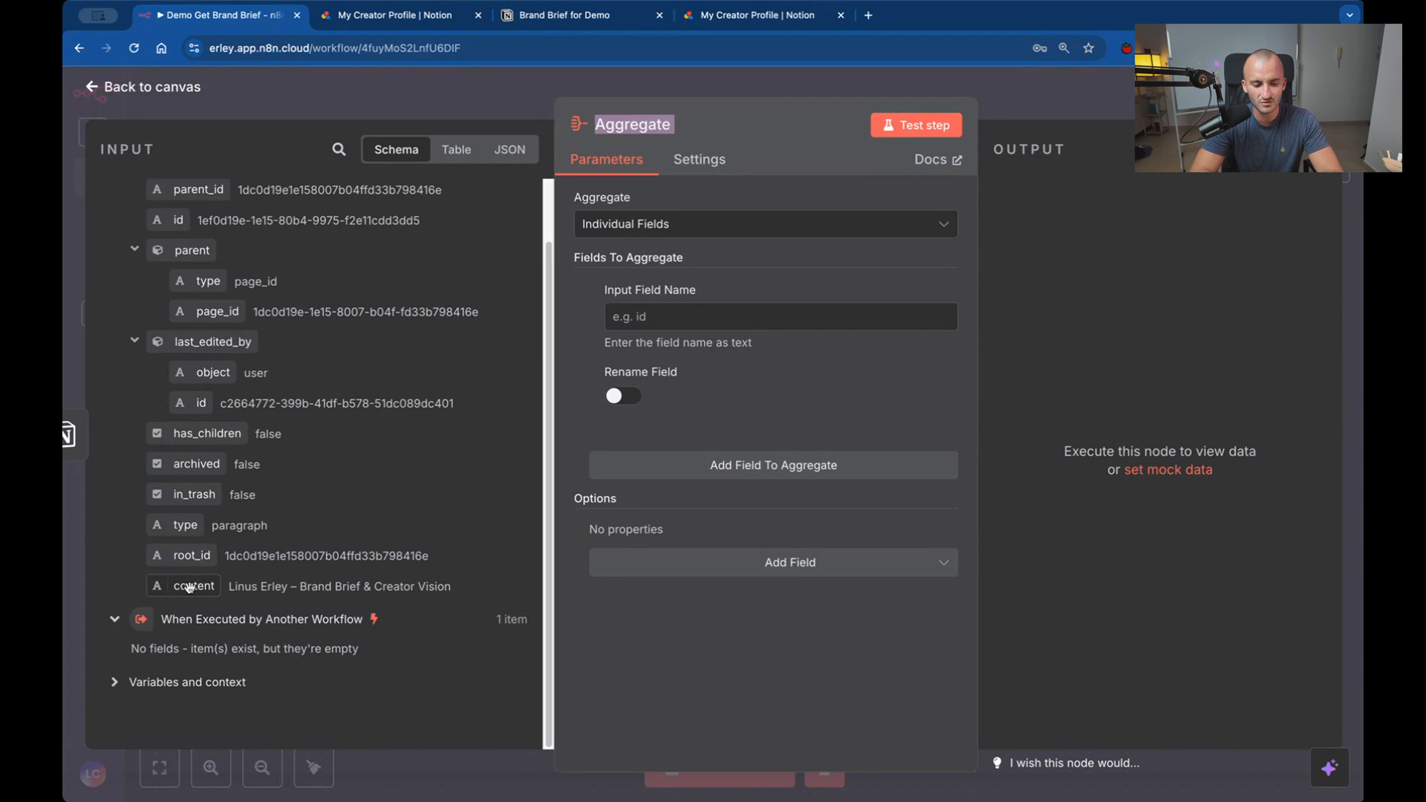
left_click_drag(189, 587, 709, 317)
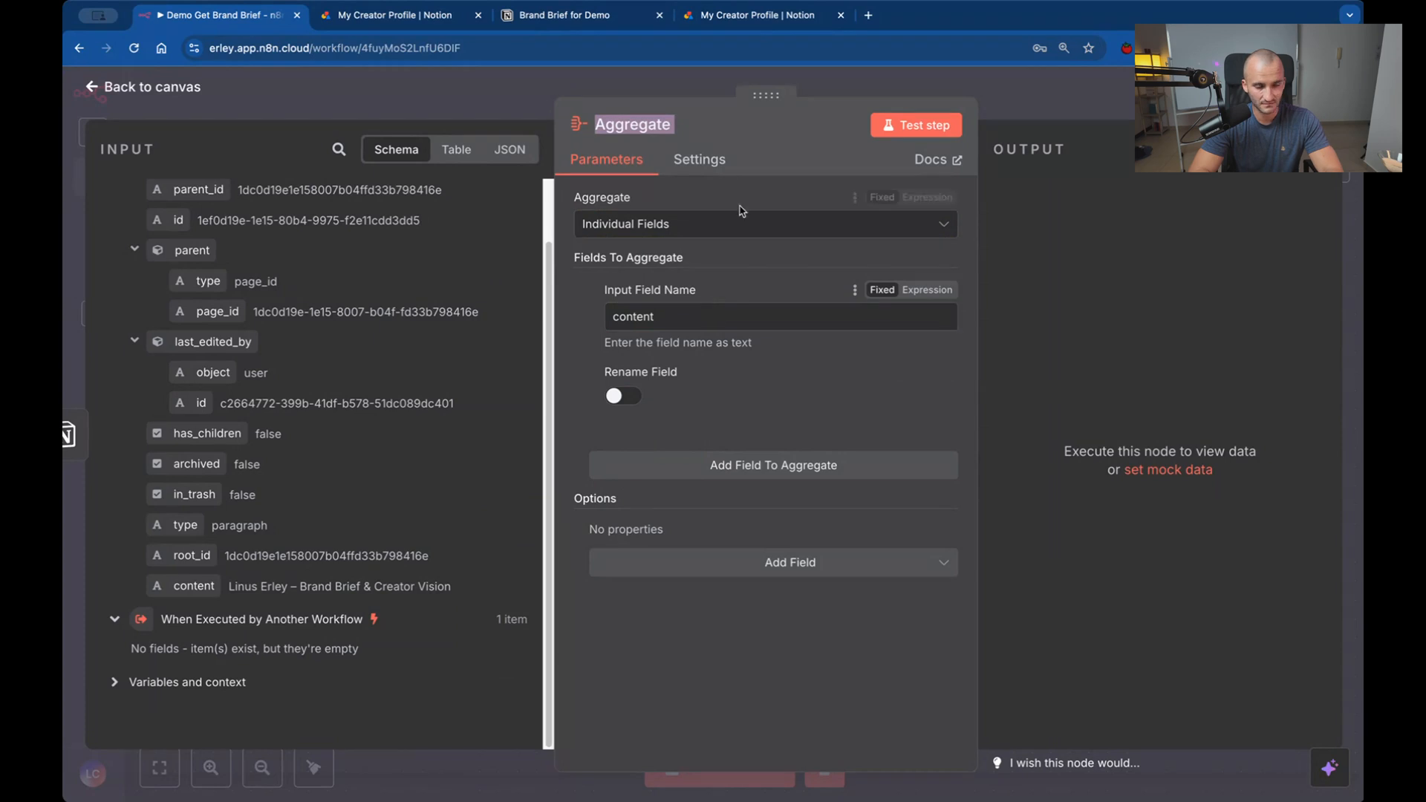
left_click(900, 125)
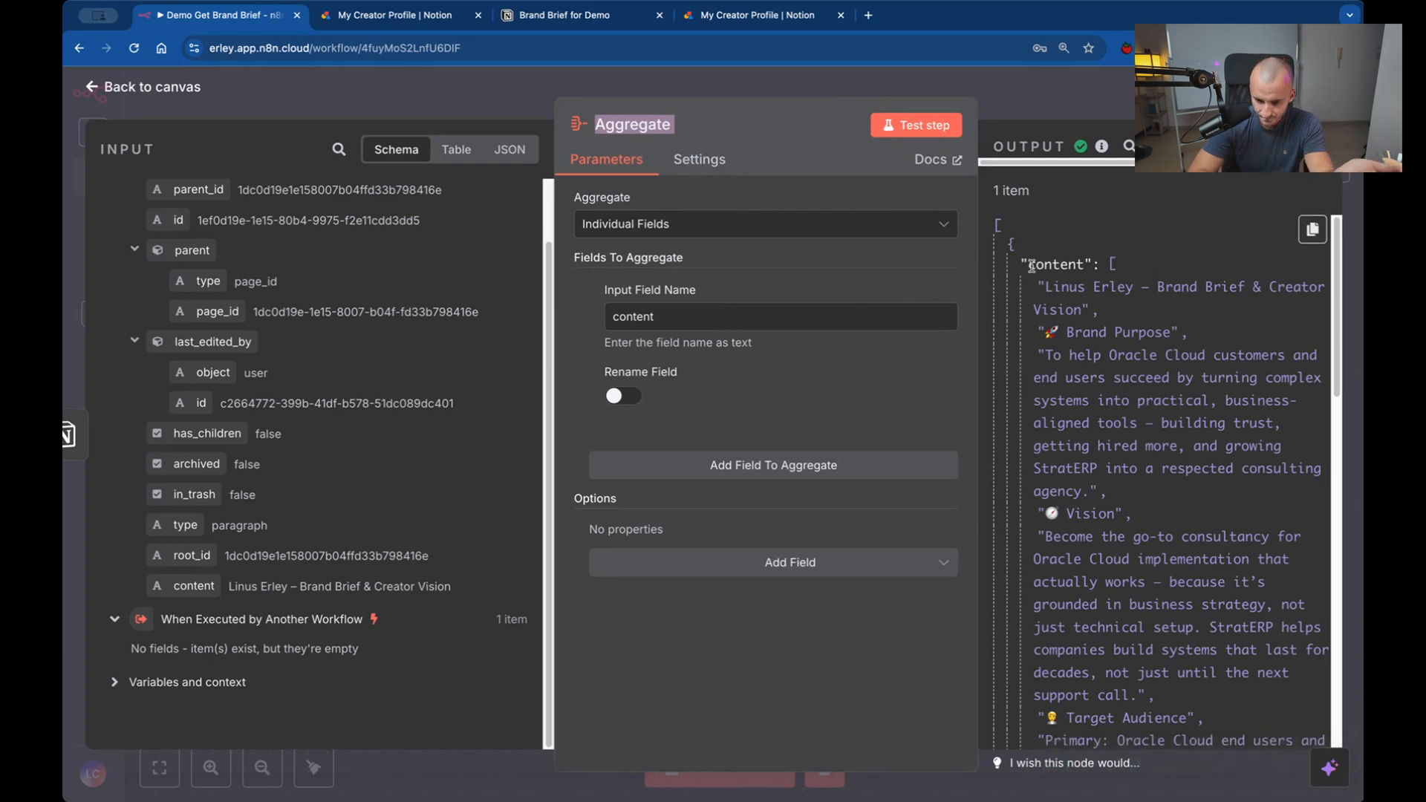
Examine the Aggregate node's output with more room, checking the list of brand brief texts under content, and return to the canvas.
left_click_drag(1027, 265, 1097, 266)
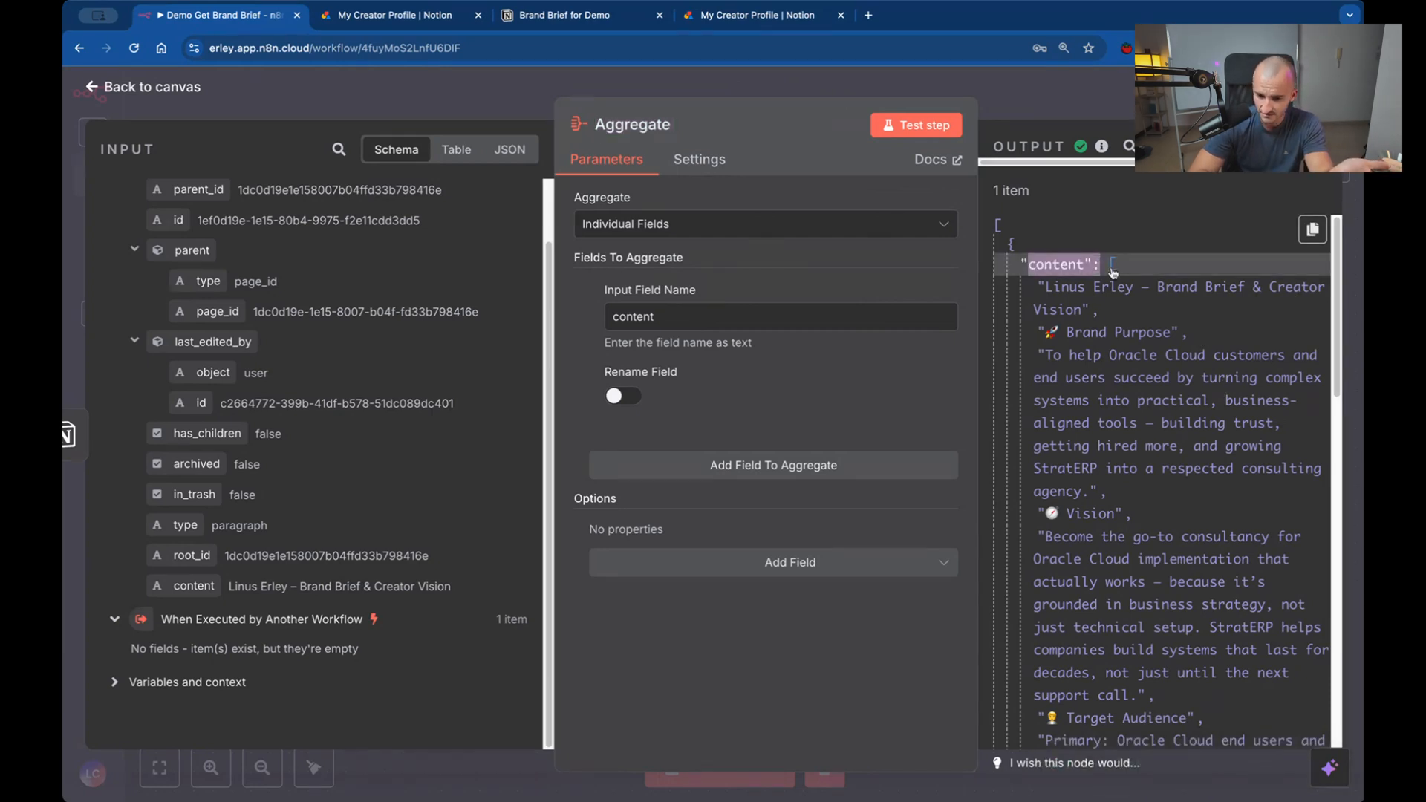
left_click(1113, 271)
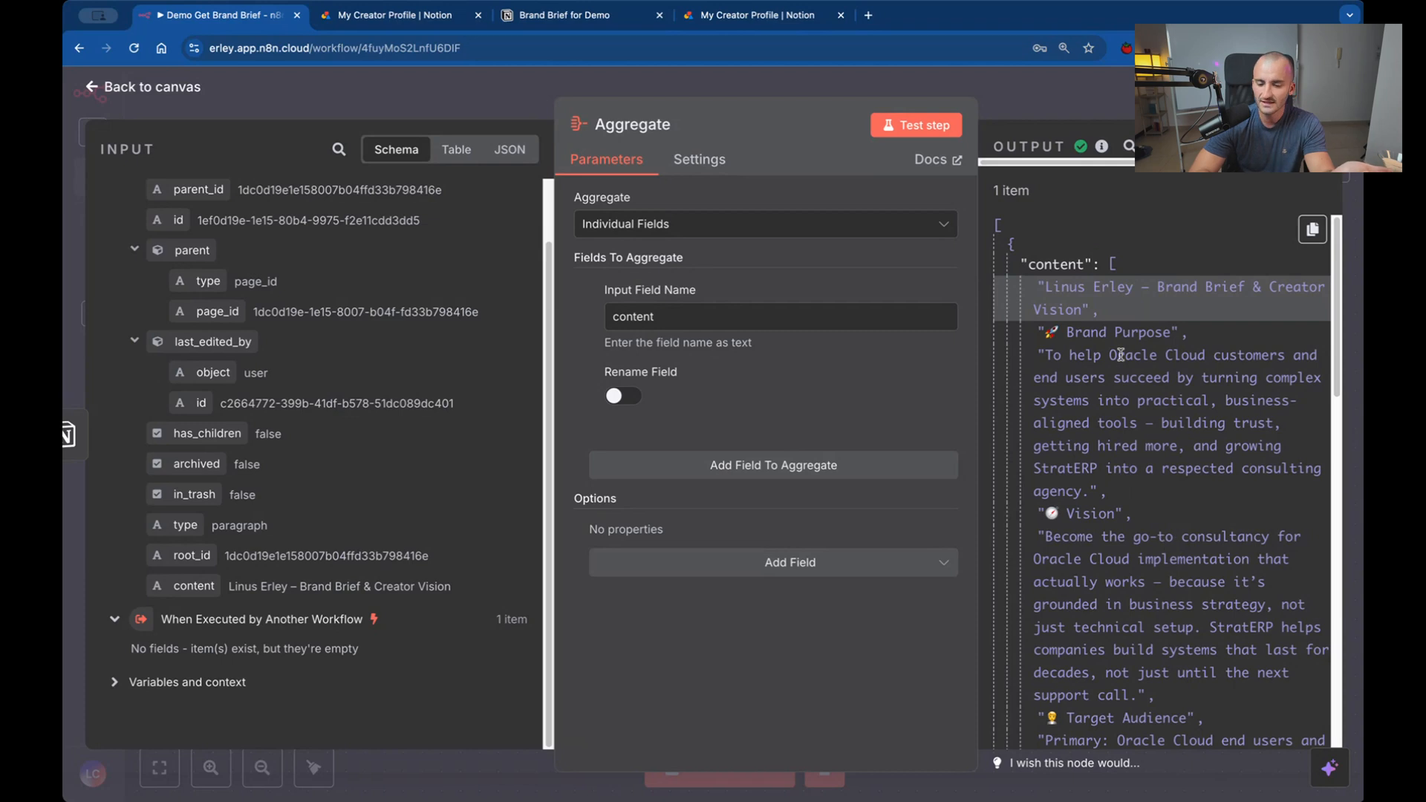
scroll(1118, 356, "down", 10)
scroll(1120, 354, "down", 10)
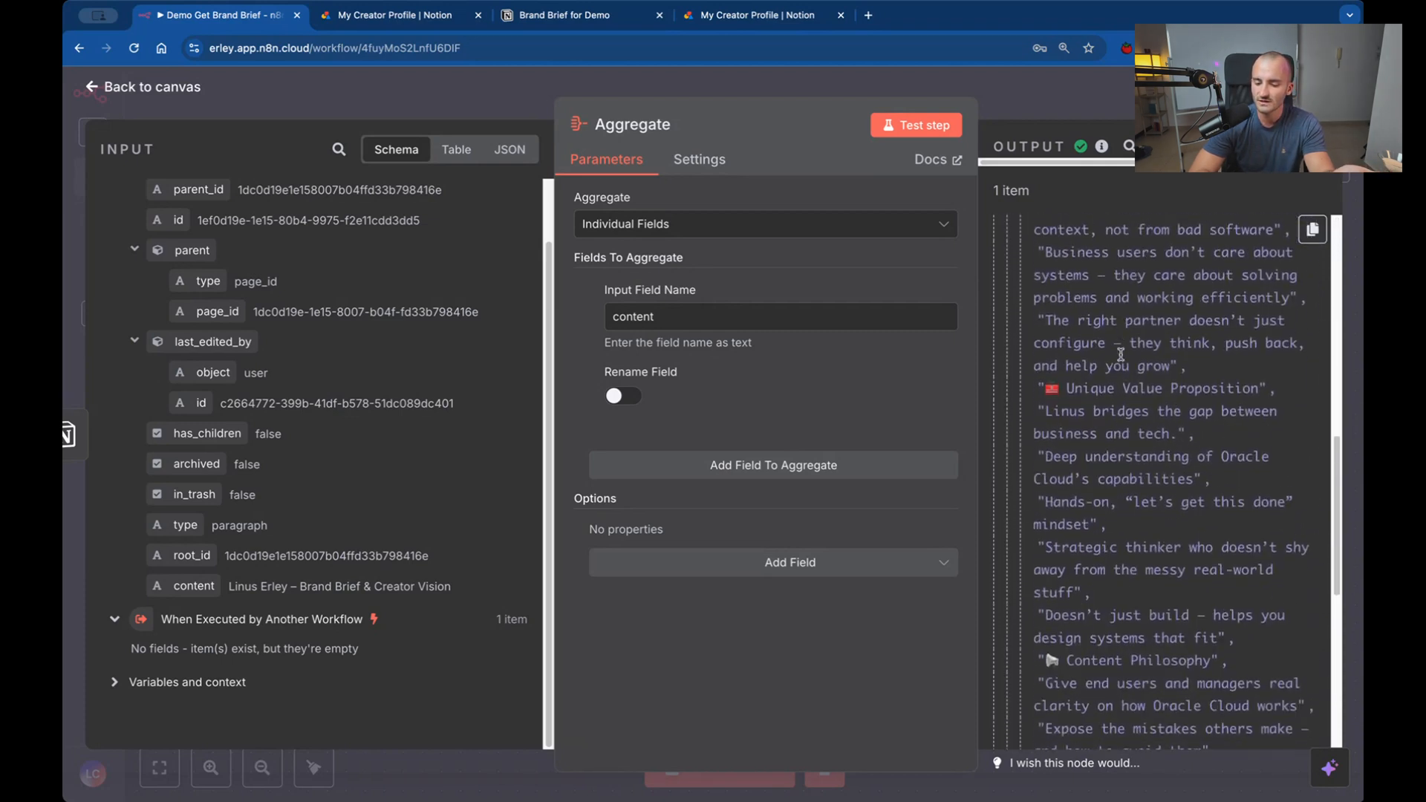
scroll(1120, 354, "up", 8)
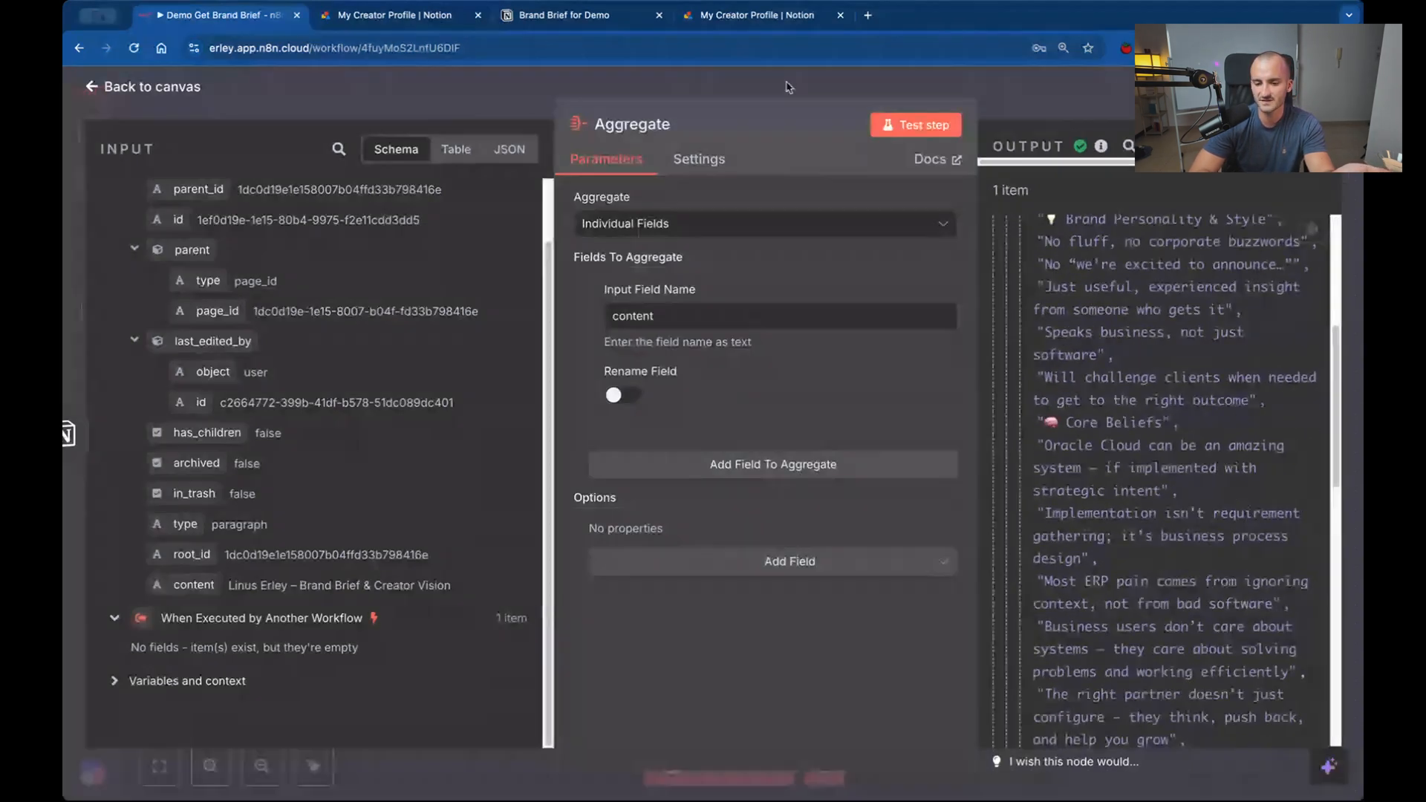
left_click_drag(768, 92, 555, 93)
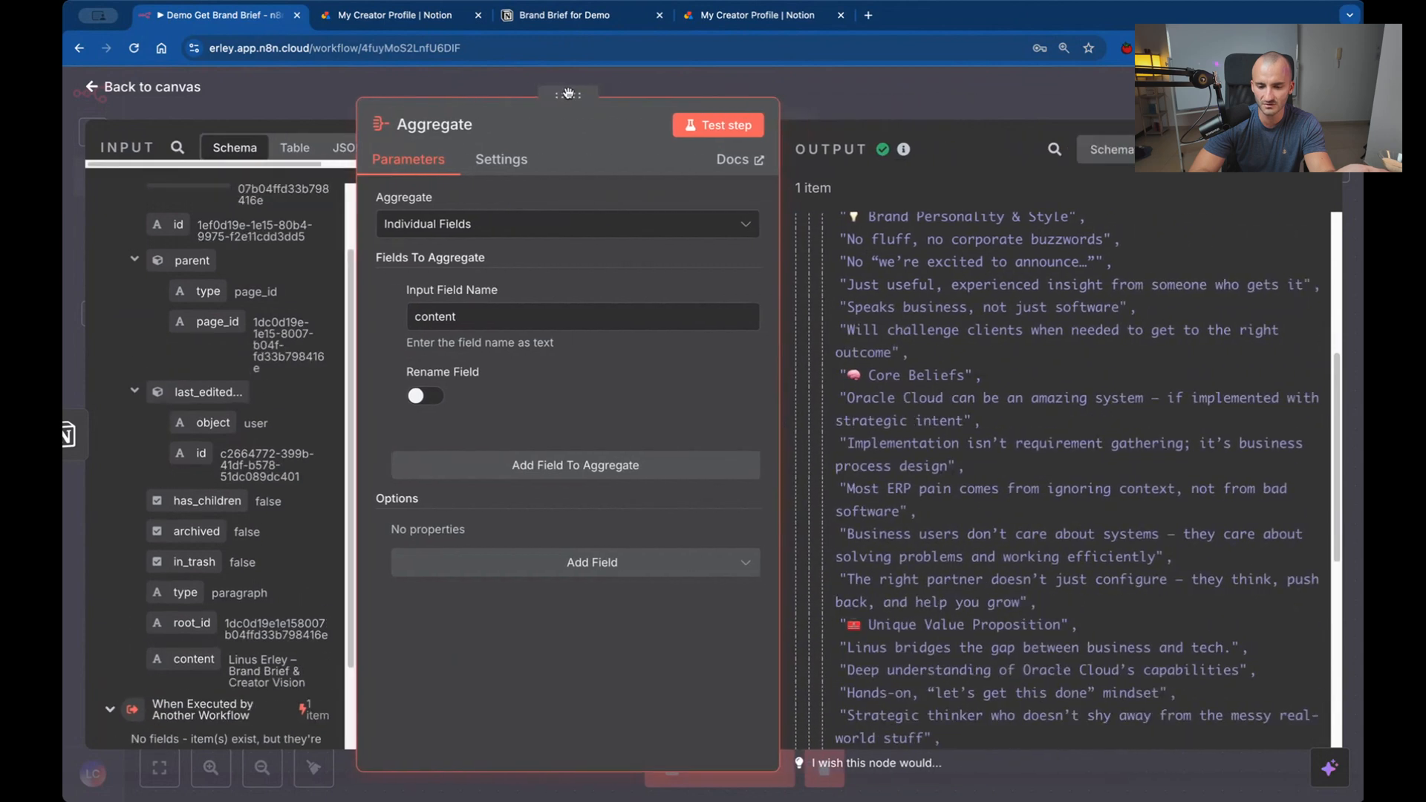
scroll(975, 427, "down", 10)
scroll(975, 427, "up", 15)
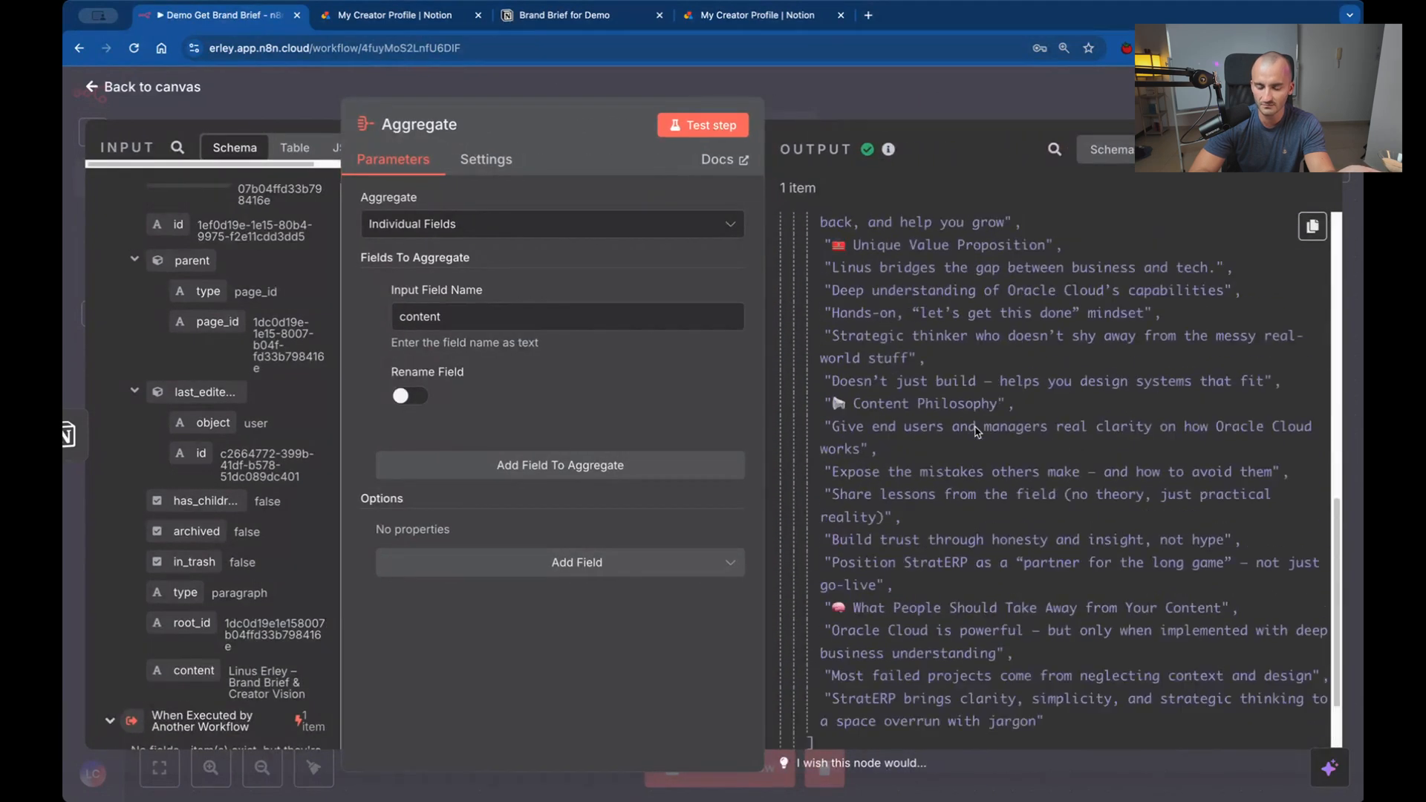
left_click(626, 77)
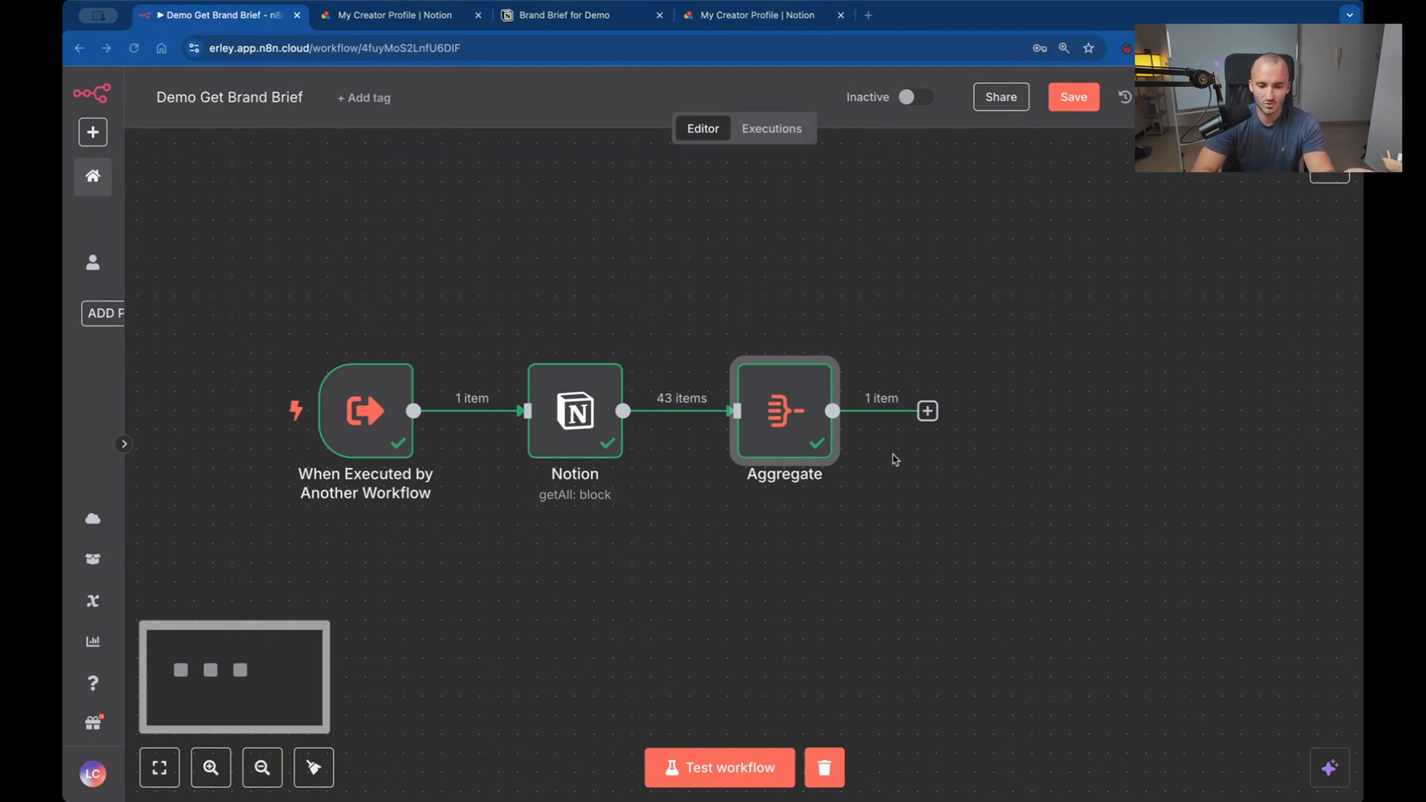
Add an Edit Fields (Set) node after Aggregate and map the whole content array into its fields to set.
left_click(928, 412)
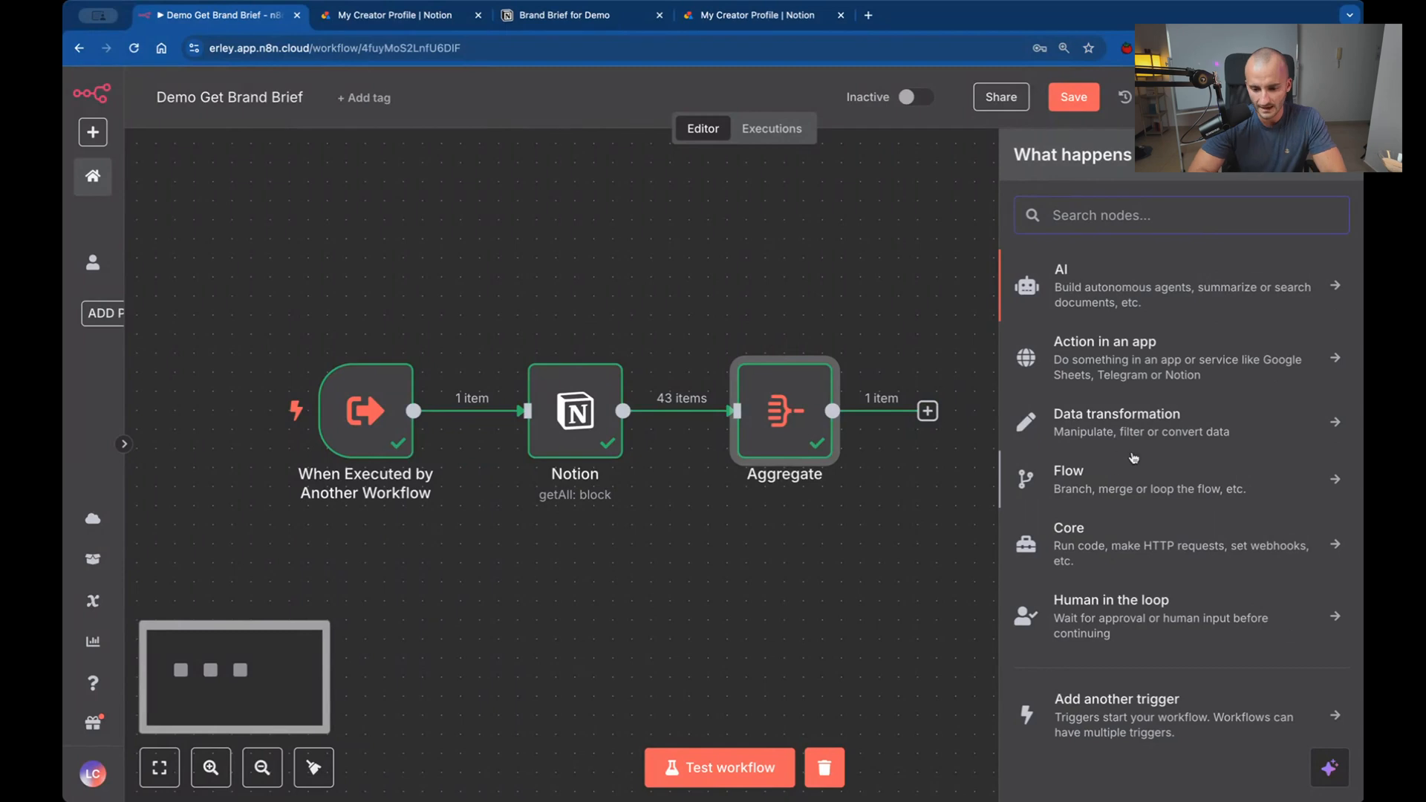
left_click(1141, 433)
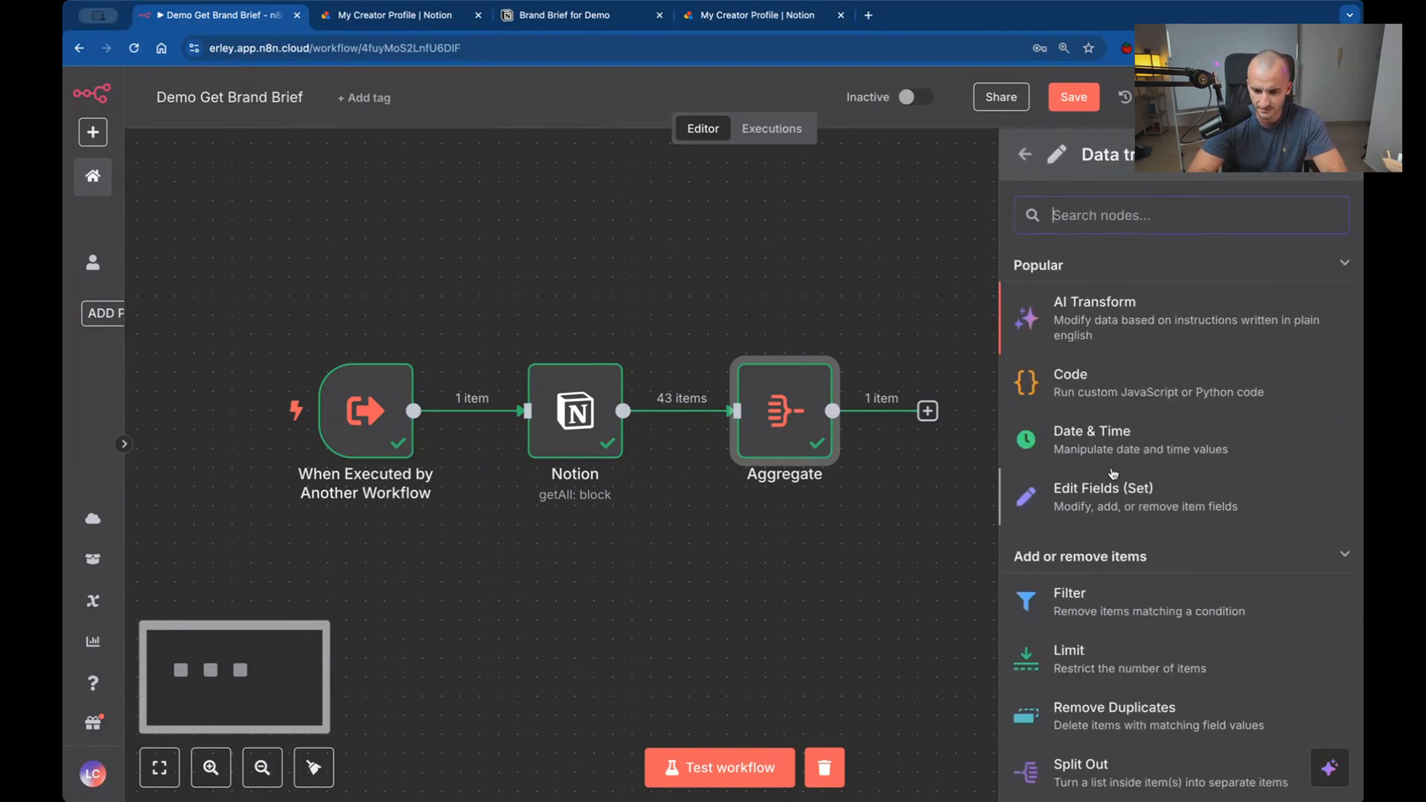
left_click(1124, 493)
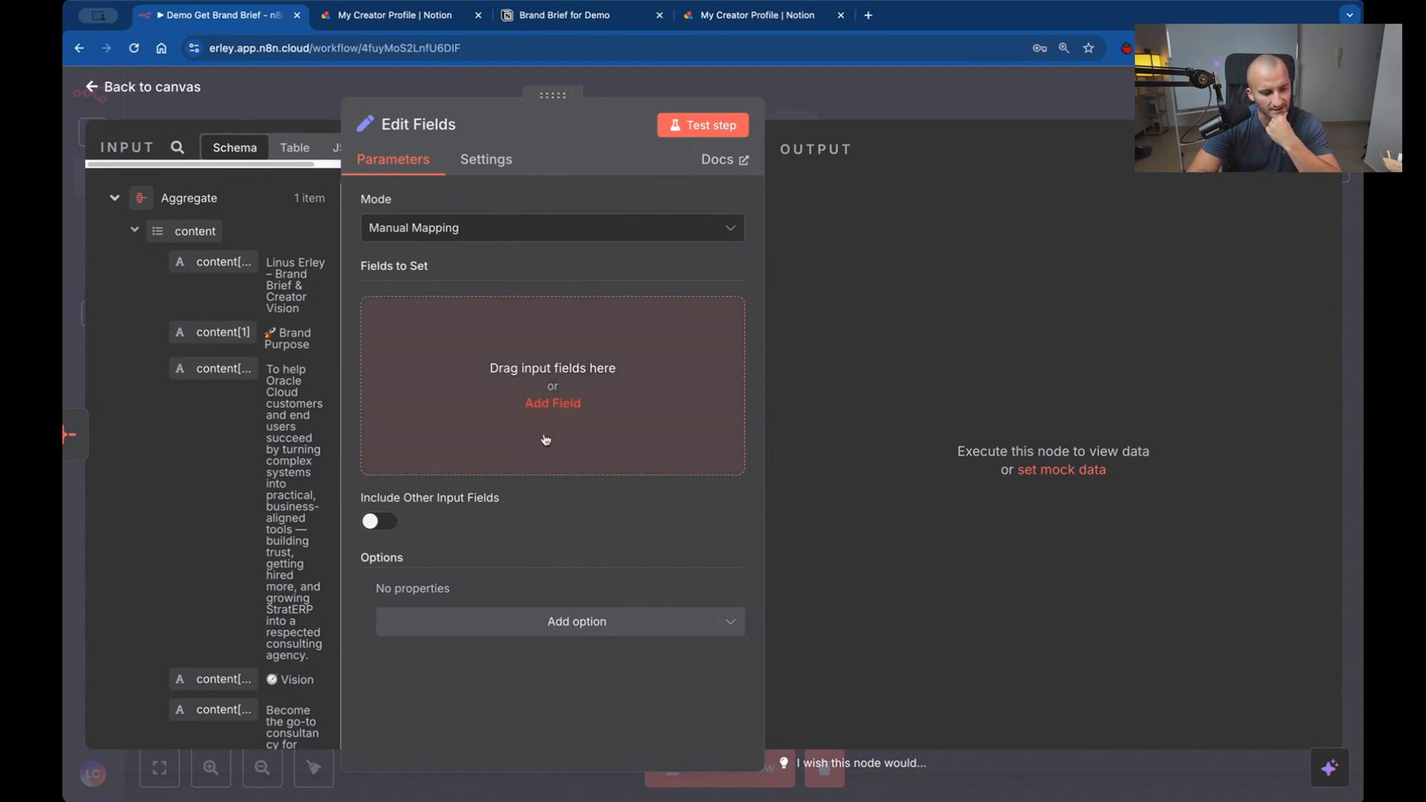
left_click_drag(548, 95, 731, 95)
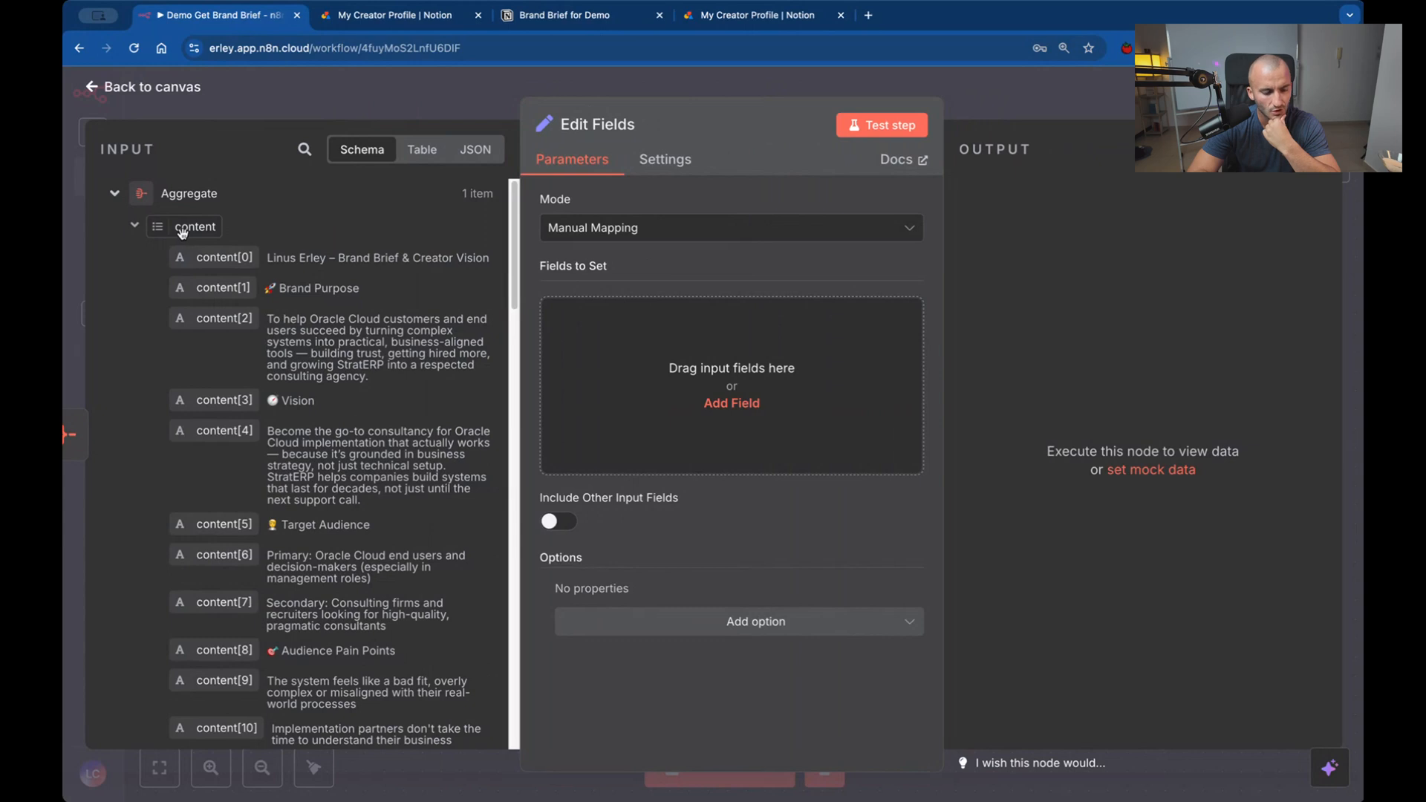
left_click_drag(182, 232, 664, 361)
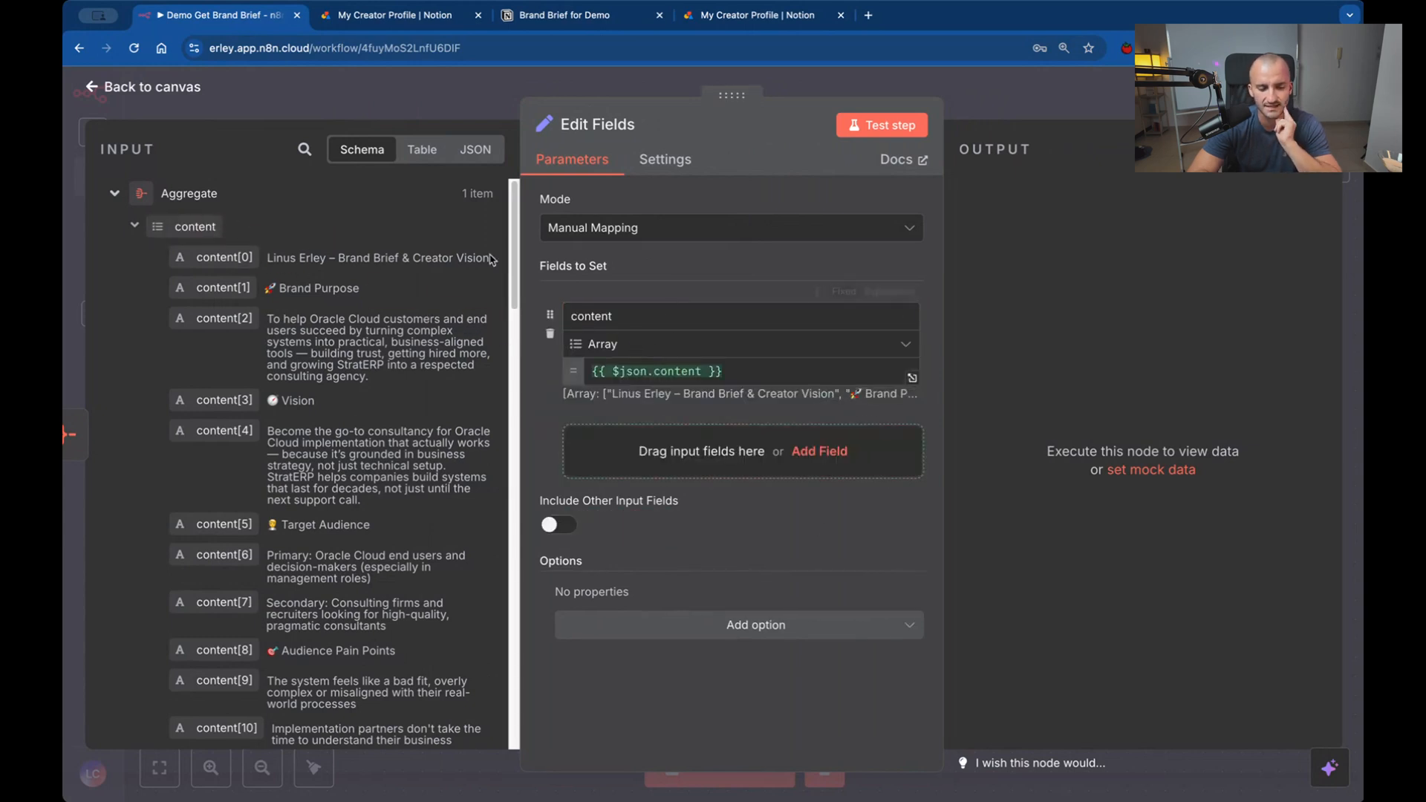
Review the content entries in the Edit Fields input and change the content field's type to String.
scroll(223, 297, "down", 1)
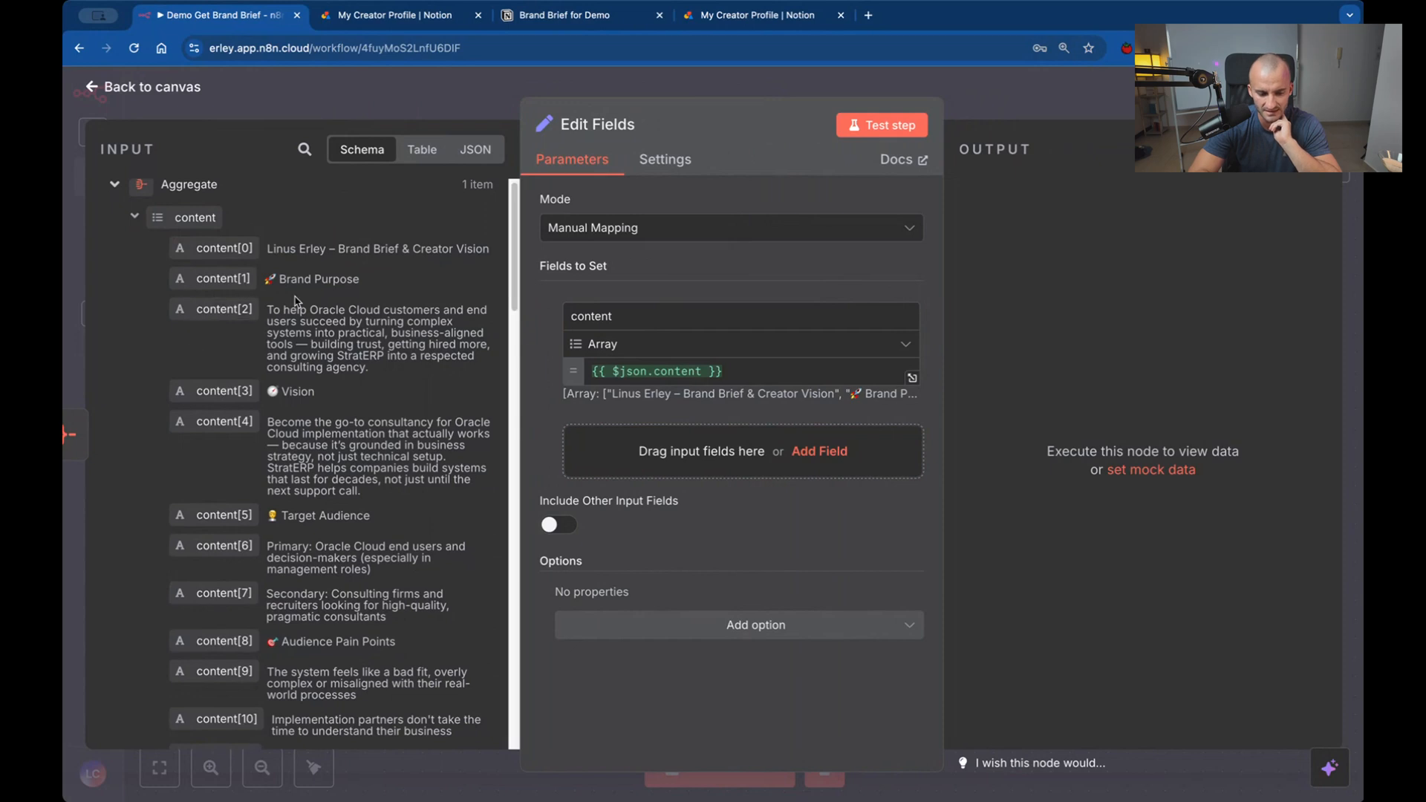
scroll(295, 299, "down", 20)
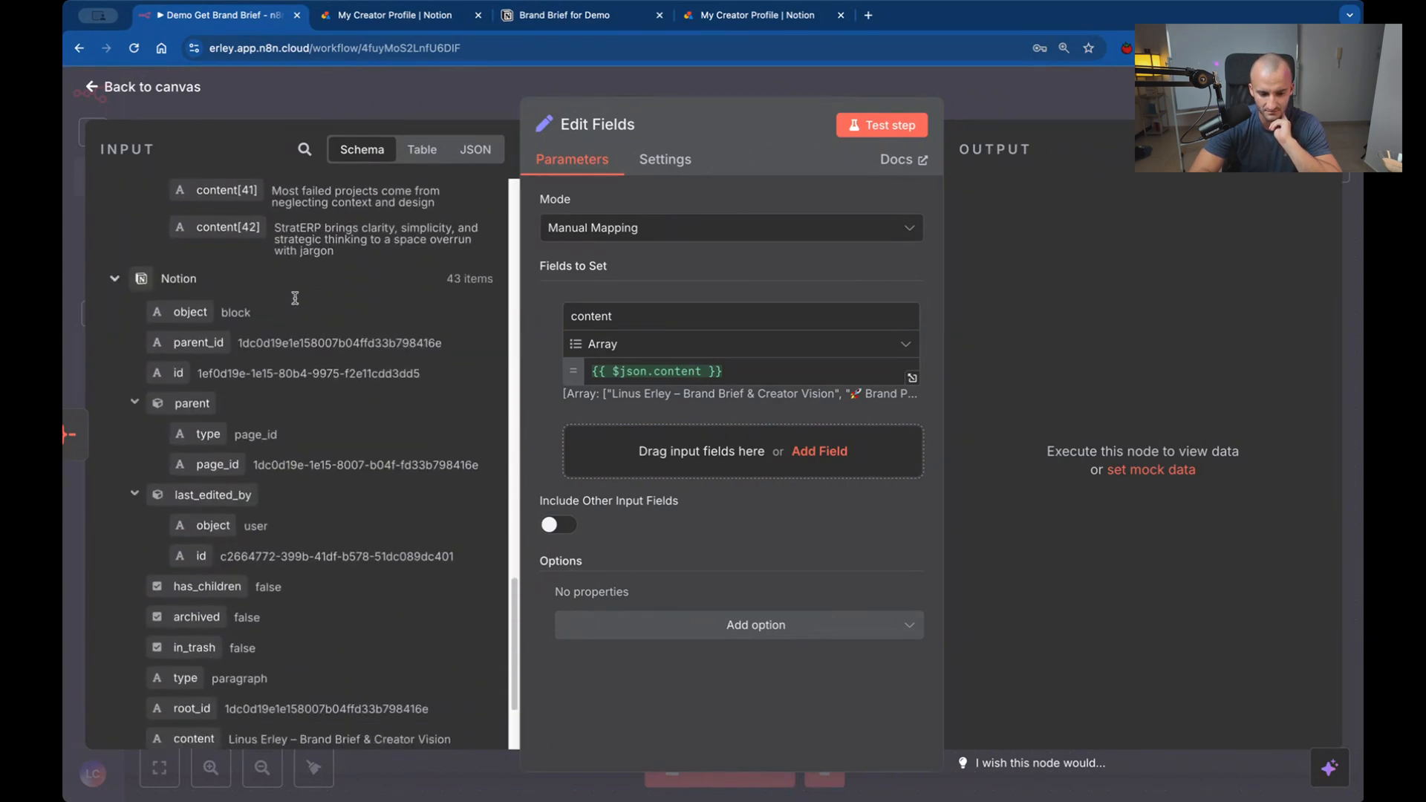
scroll(295, 298, "up", 5)
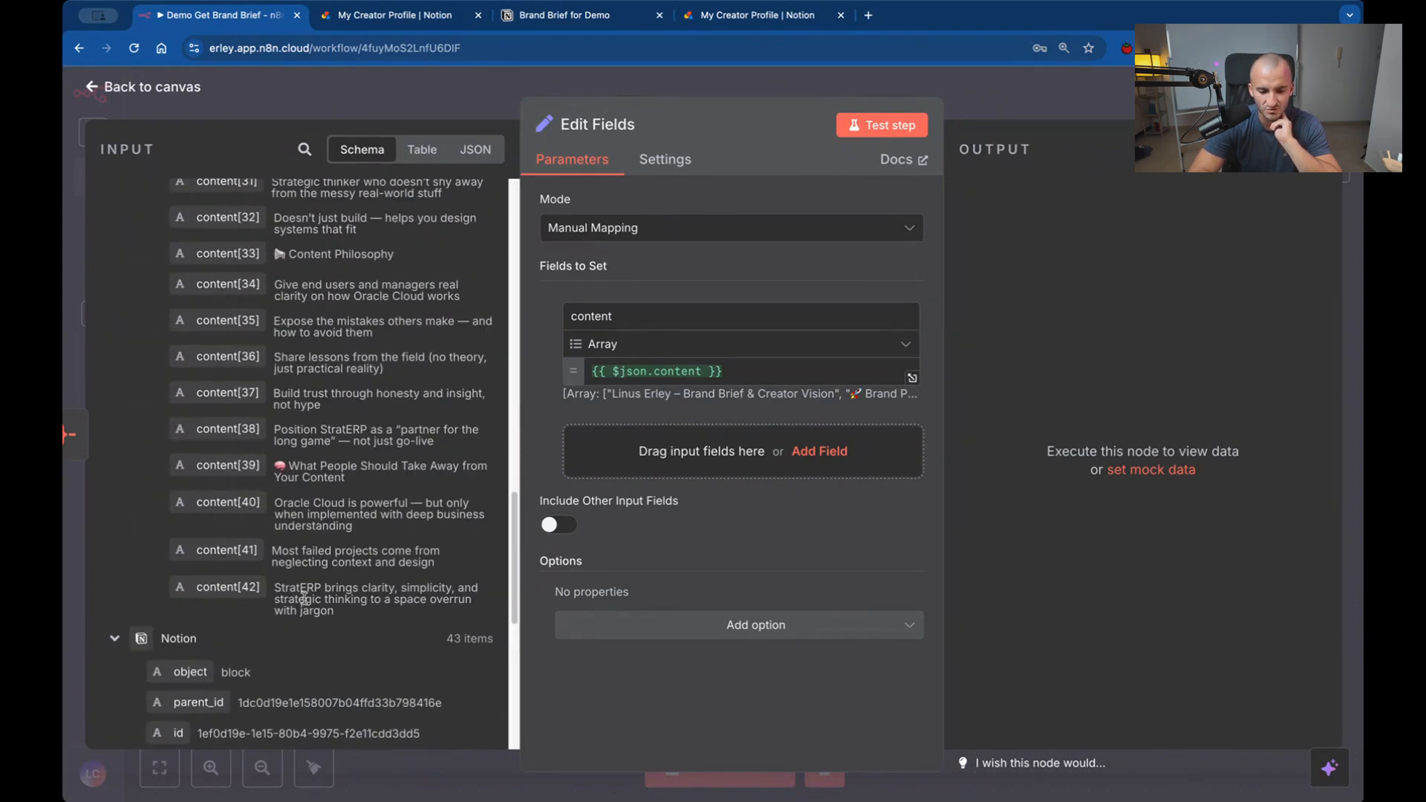
scroll(303, 596, "up", 15)
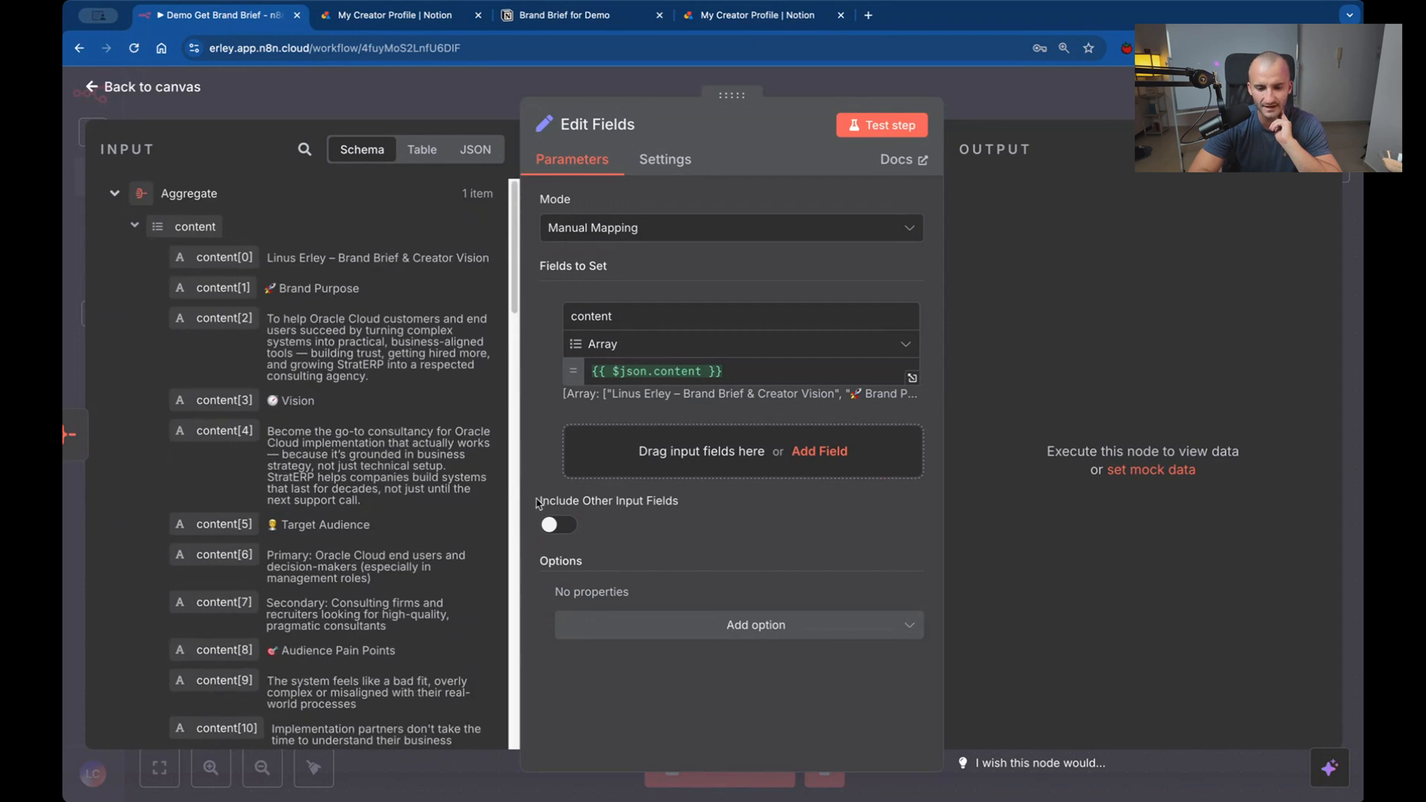
left_click(651, 350)
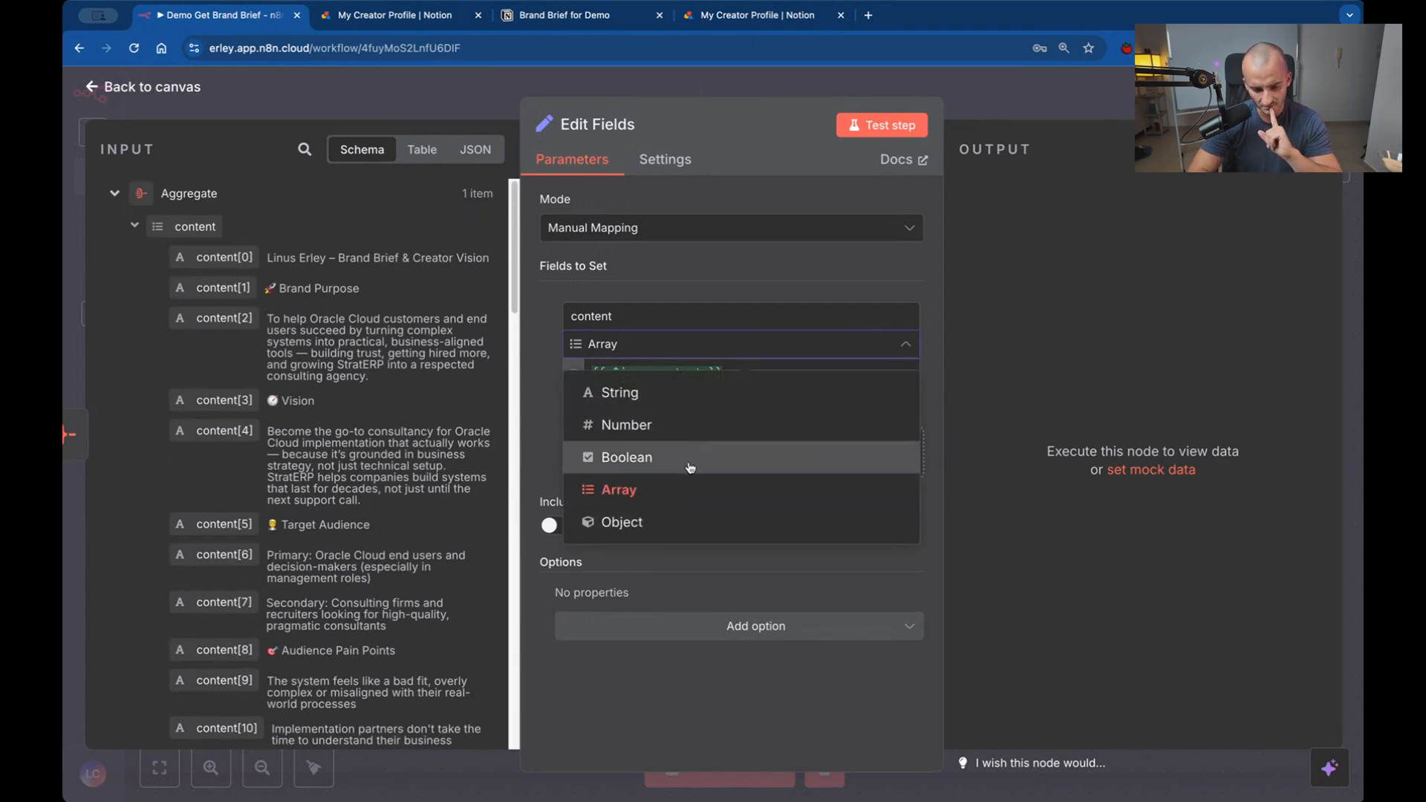
left_click(679, 393)
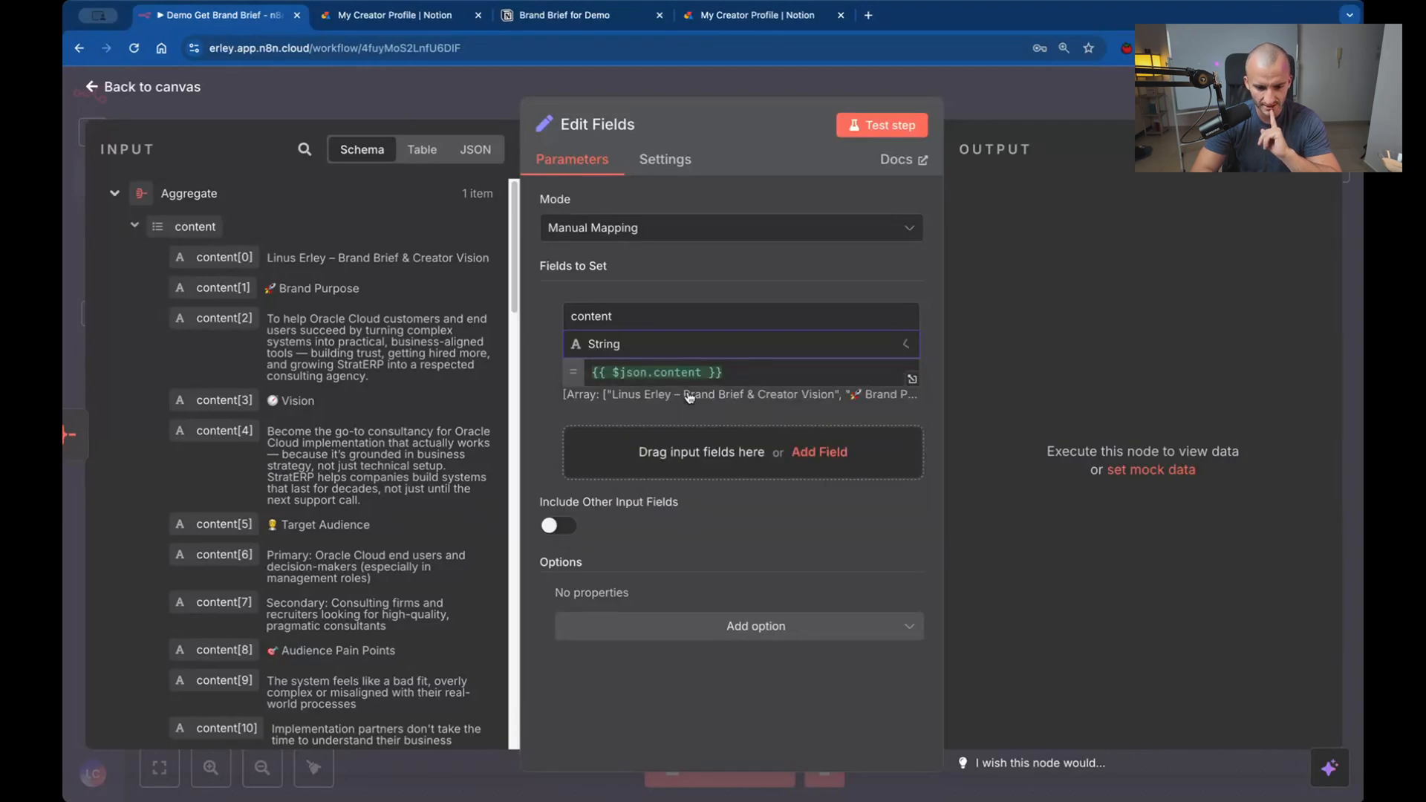
Change the content field's expression to {{ $json.content.join() }} and test the Edit Fields step.
left_click(706, 369)
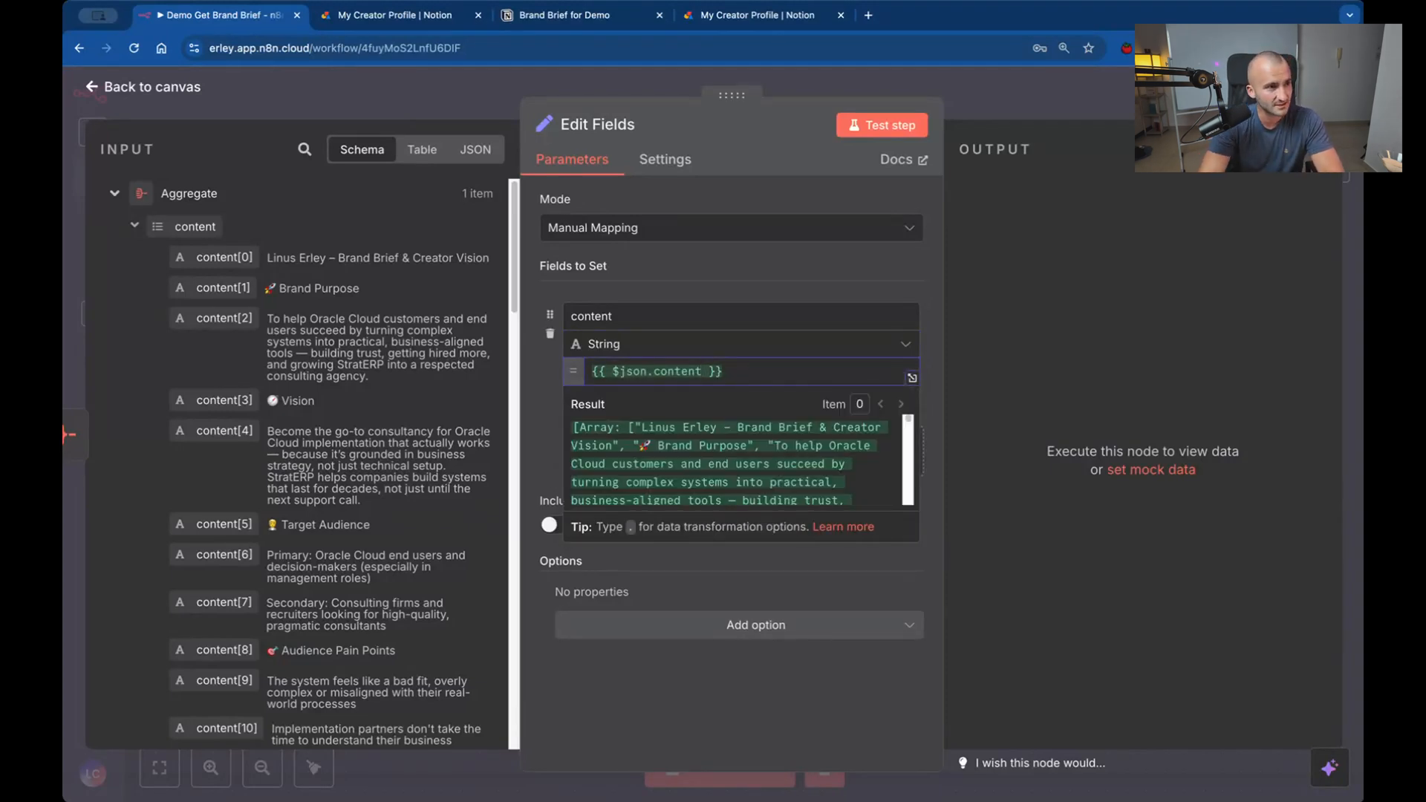
type(".join")
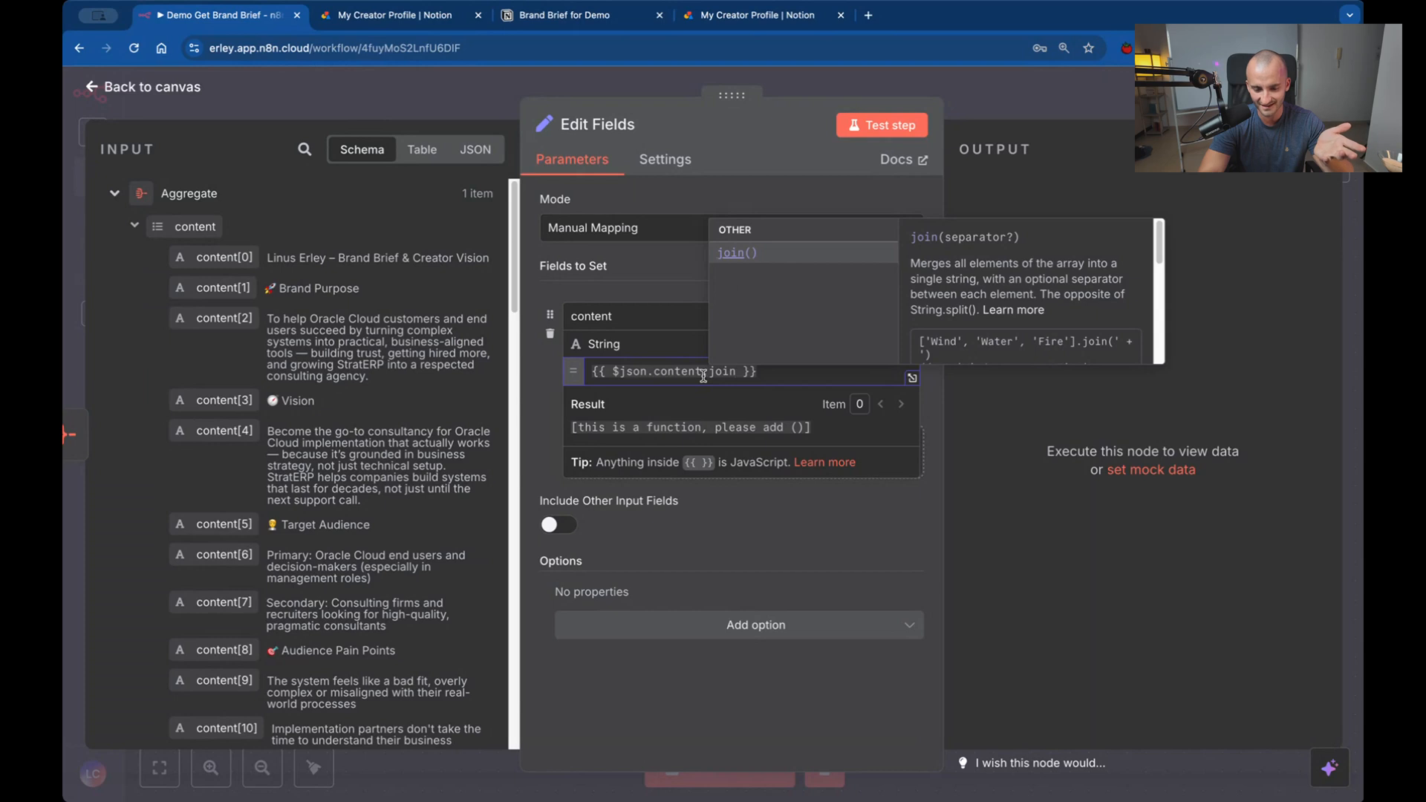
left_click(763, 254)
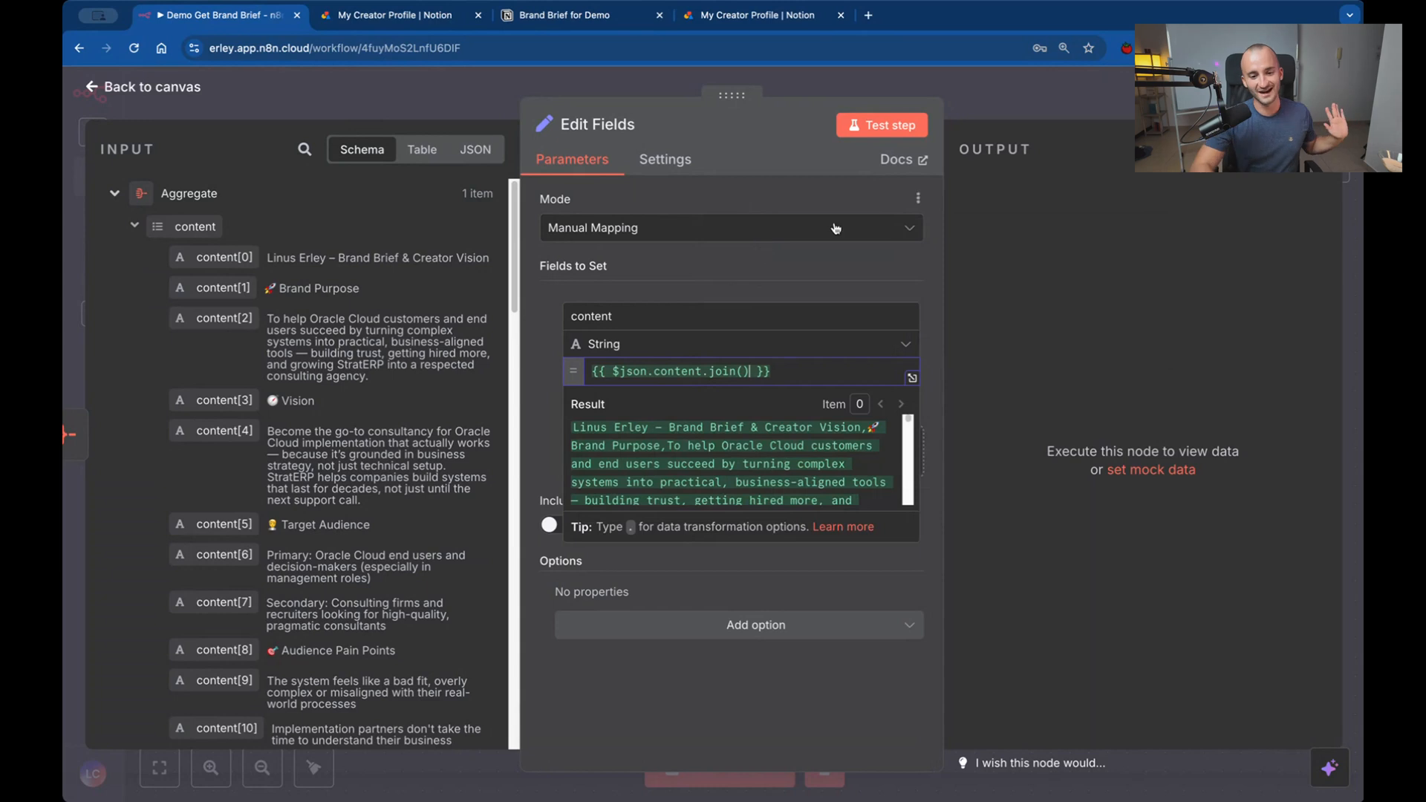
left_click(871, 128)
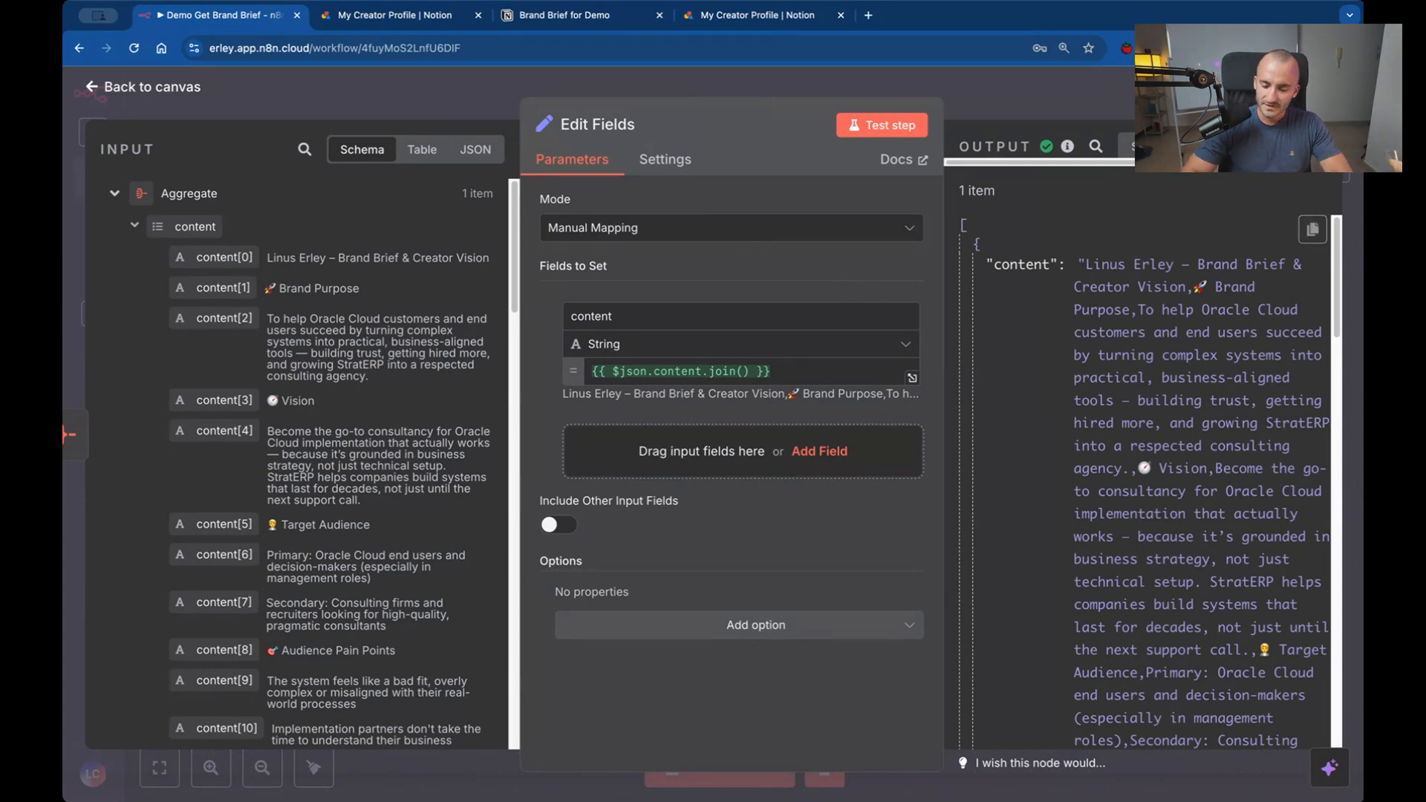
Return to the canvas, save the Demo Get Brand Brief workflow, and look over its four connected nodes.
left_click(787, 78)
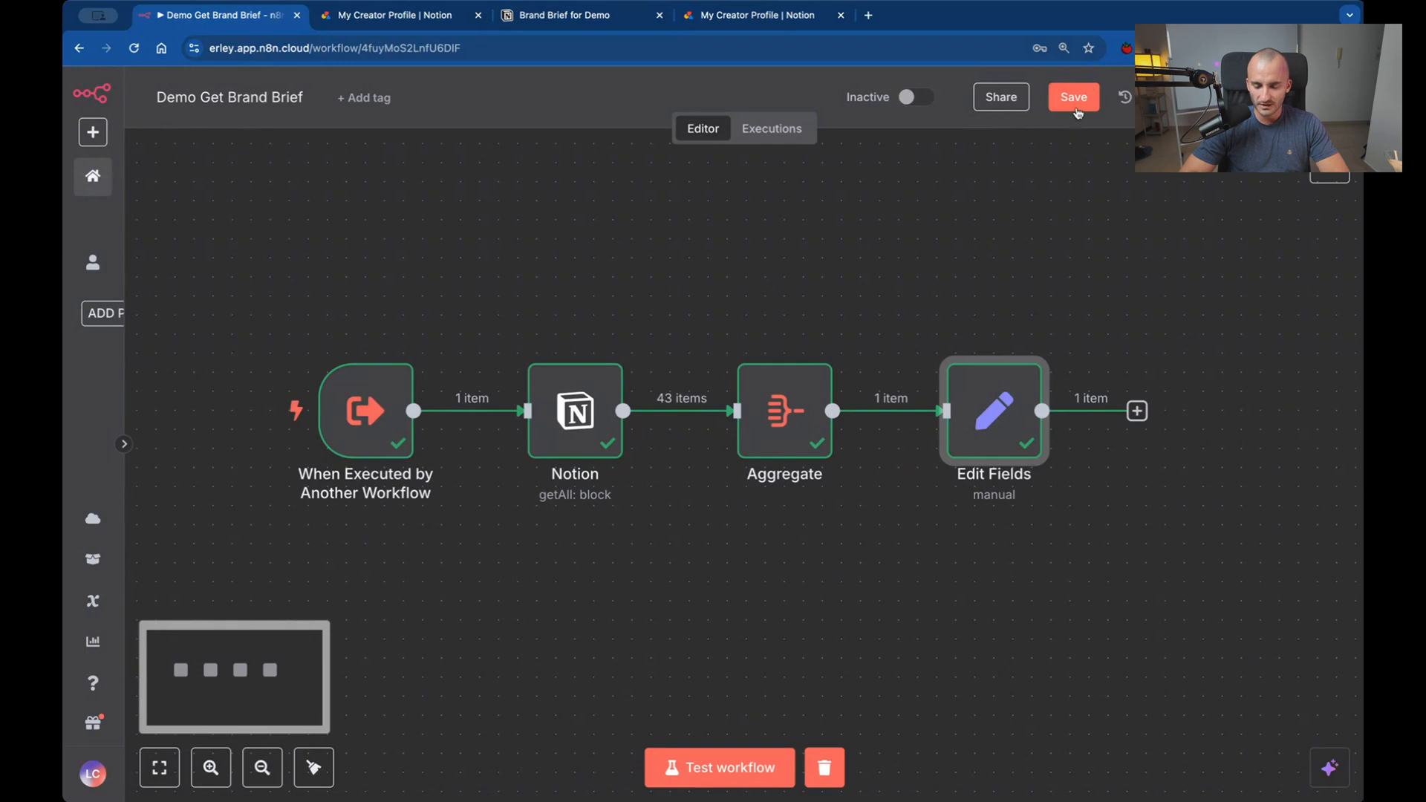
left_click(1086, 89)
mouse_move(828, 383)
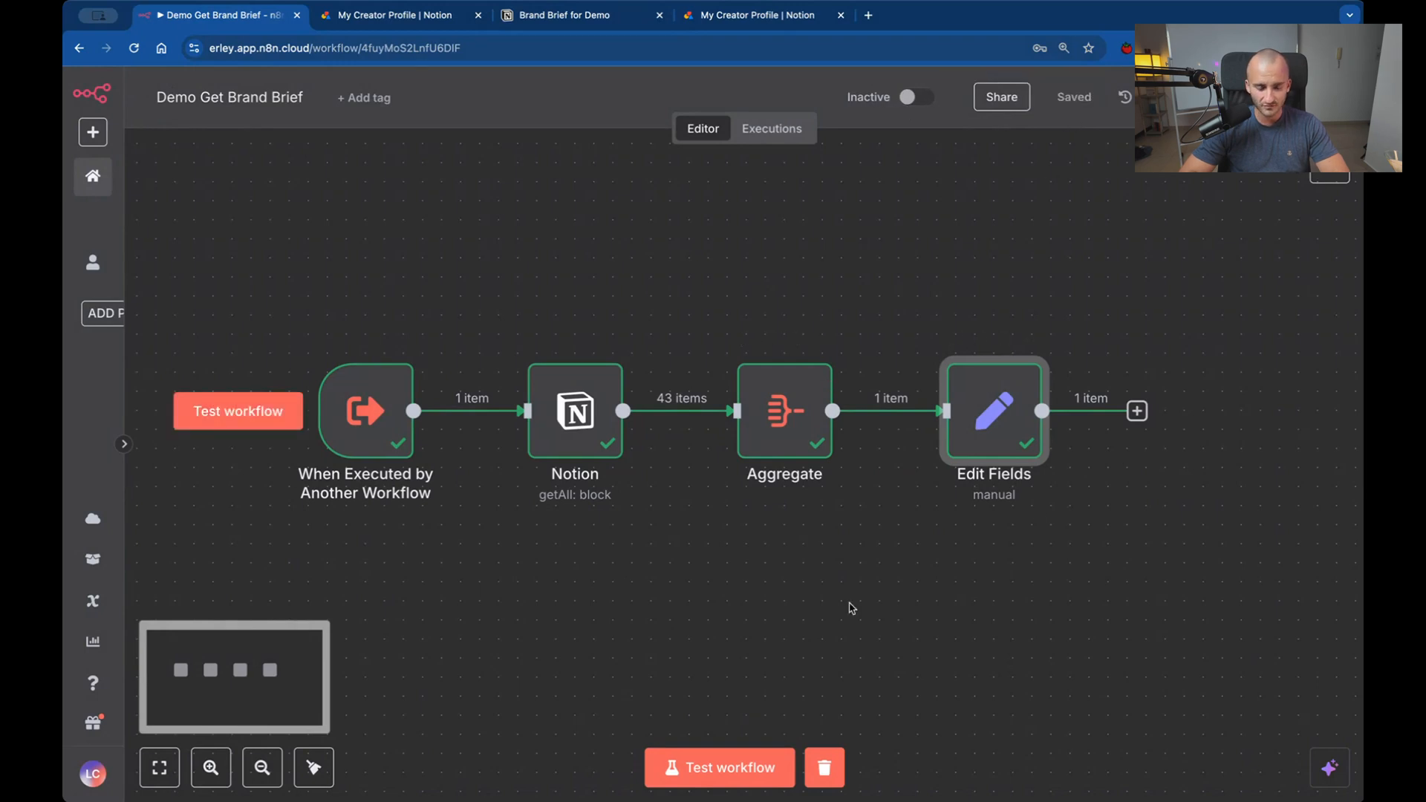
scroll(861, 581, "left", 2)
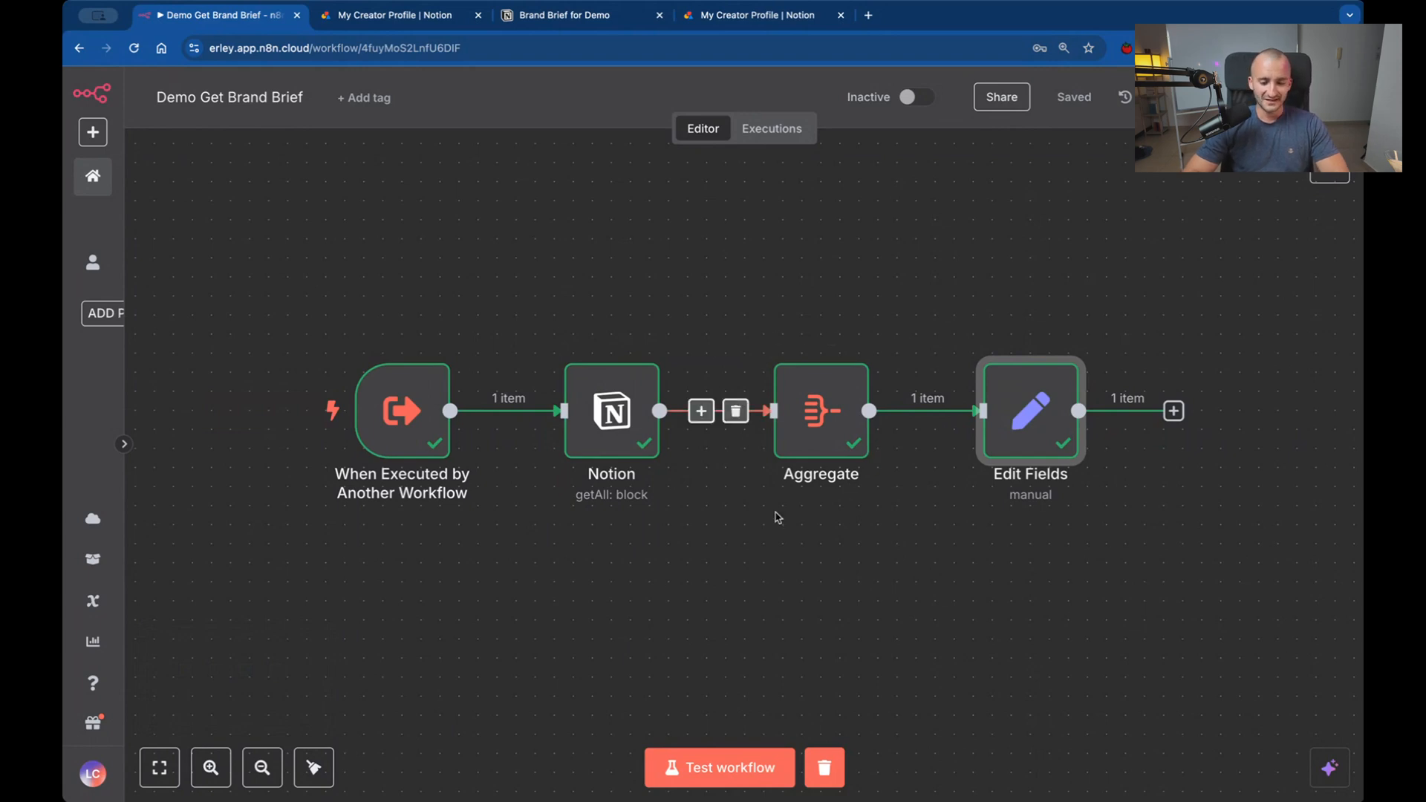
scroll(706, 494, "up", 2)
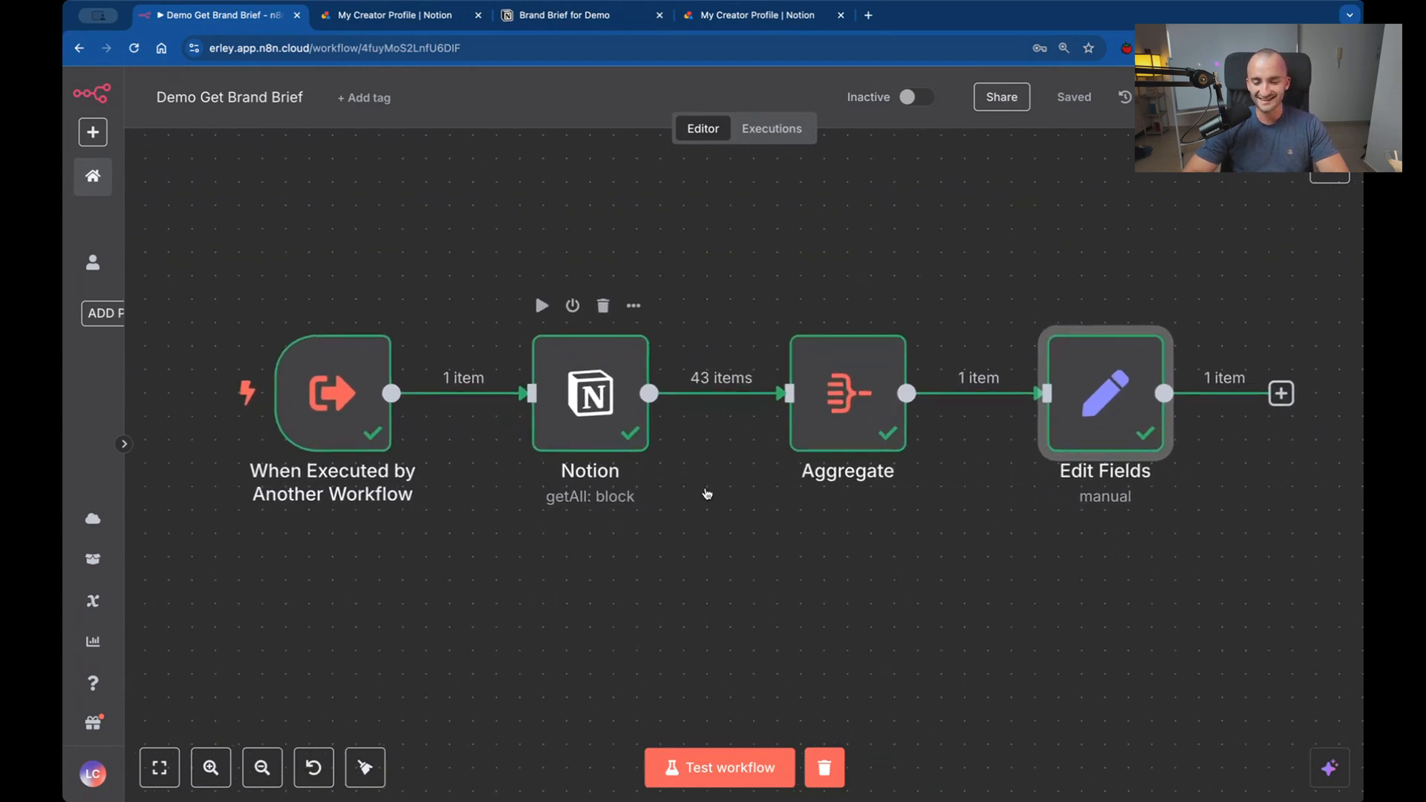
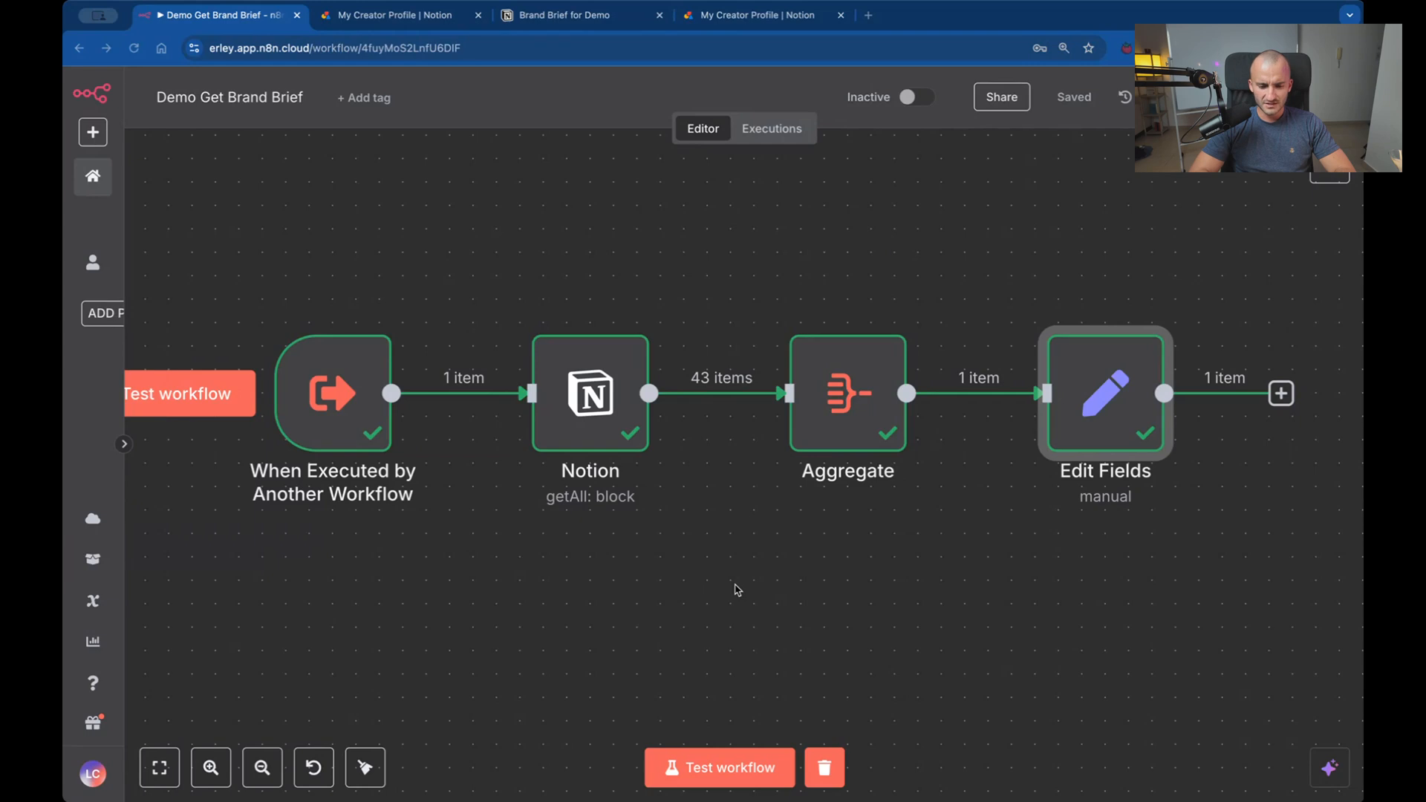
Leave the Demo Get Brand Brief workflow and open the Demo Simple Ai Agent workflow from the overview.
scroll(734, 588, "down", 1)
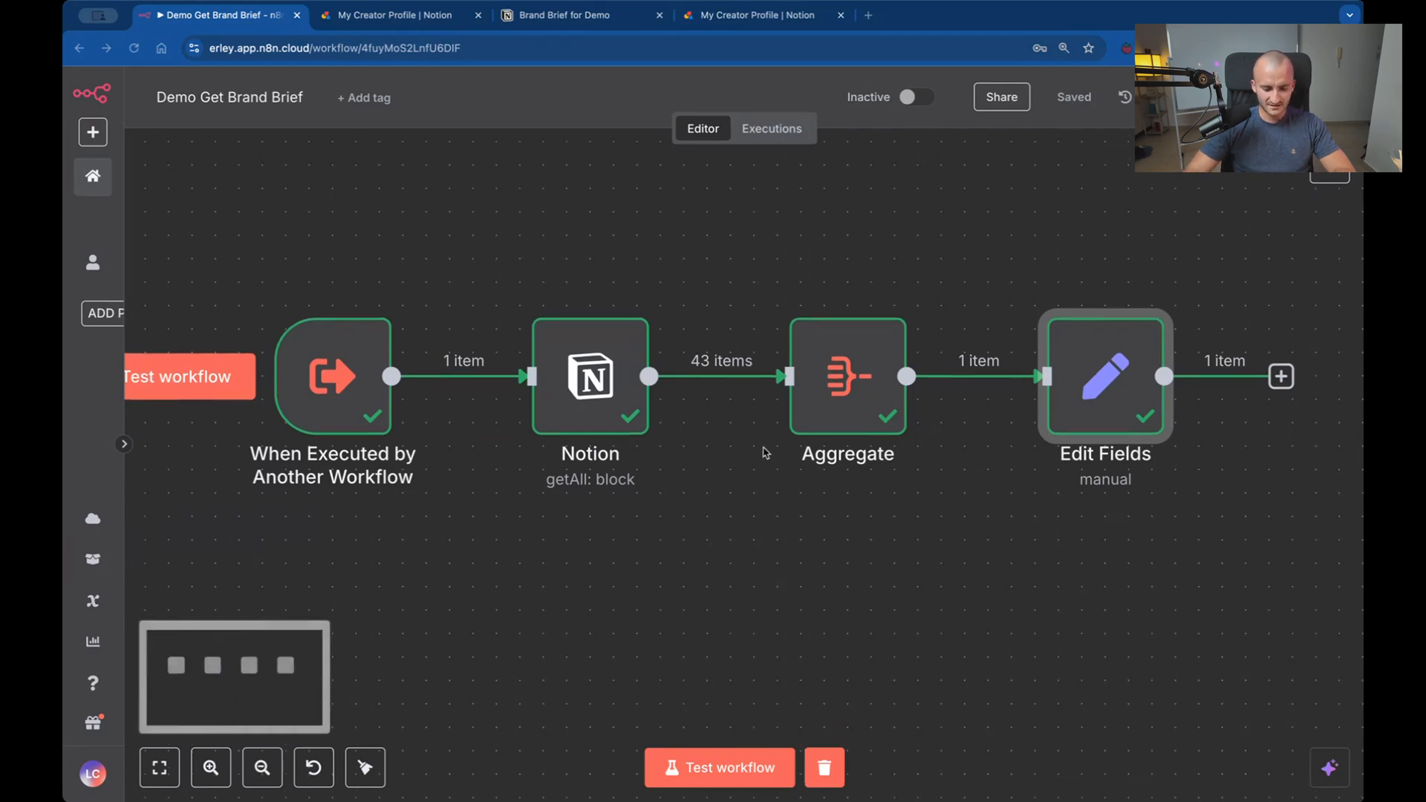
scroll(779, 532, "down", 5)
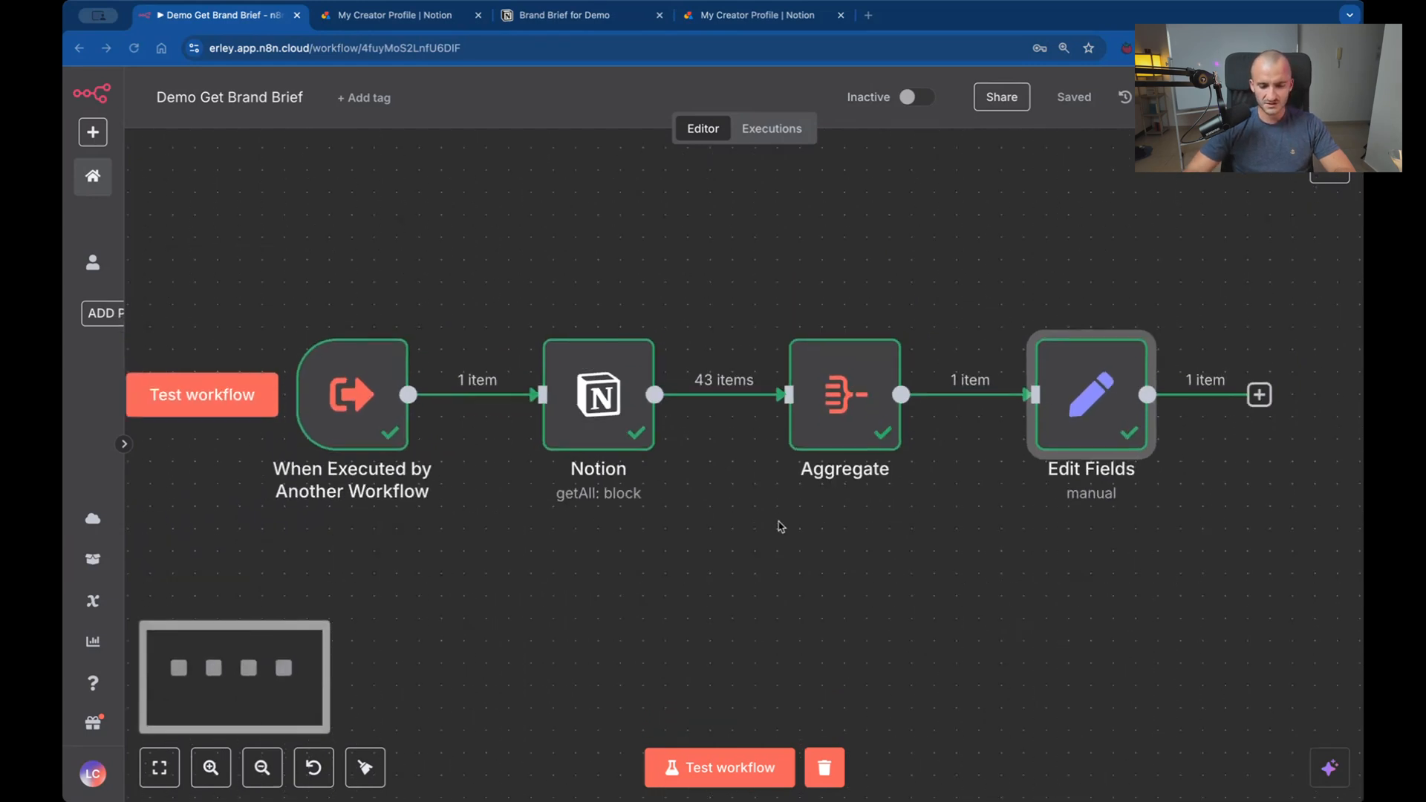
scroll(779, 527, "up", 5)
scroll(780, 527, "down", 3)
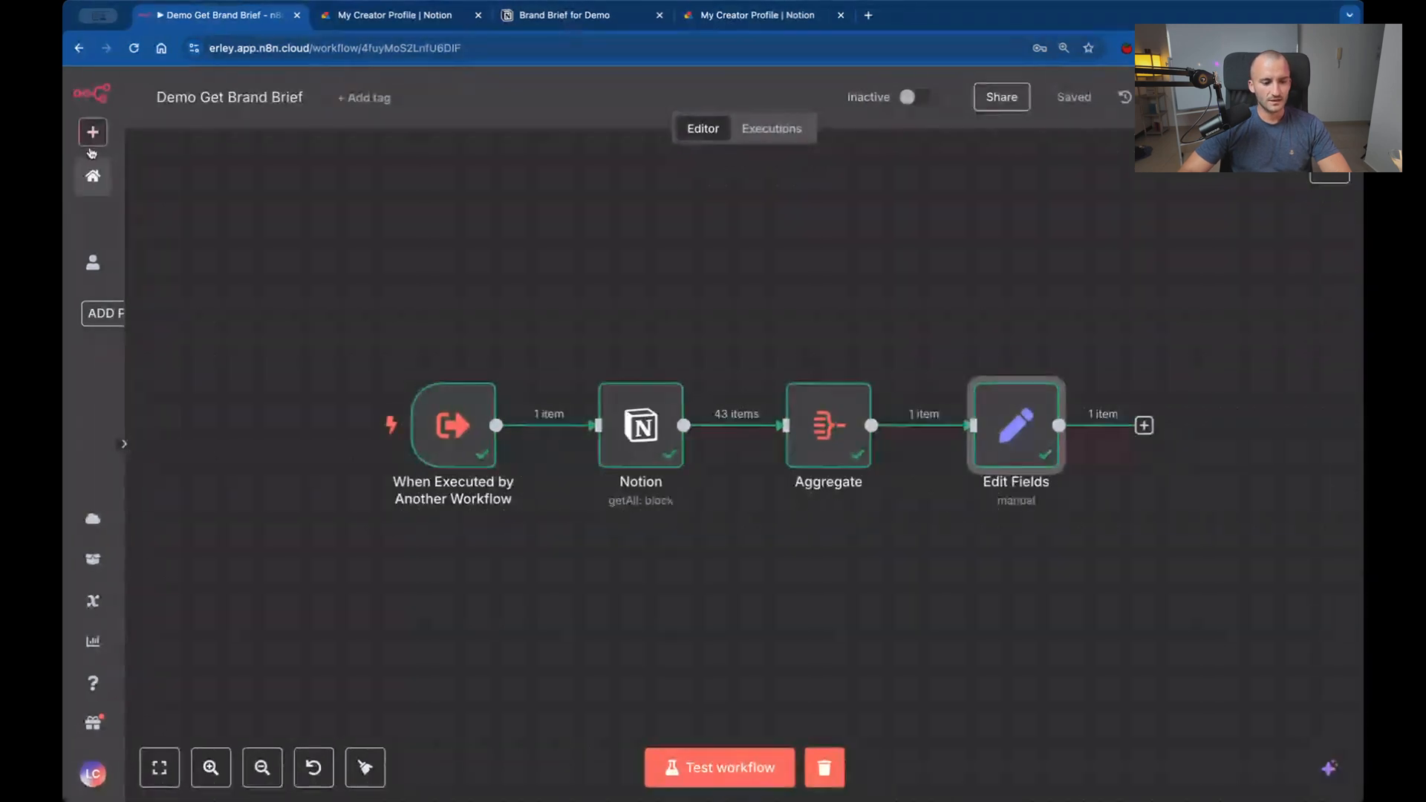
left_click(94, 176)
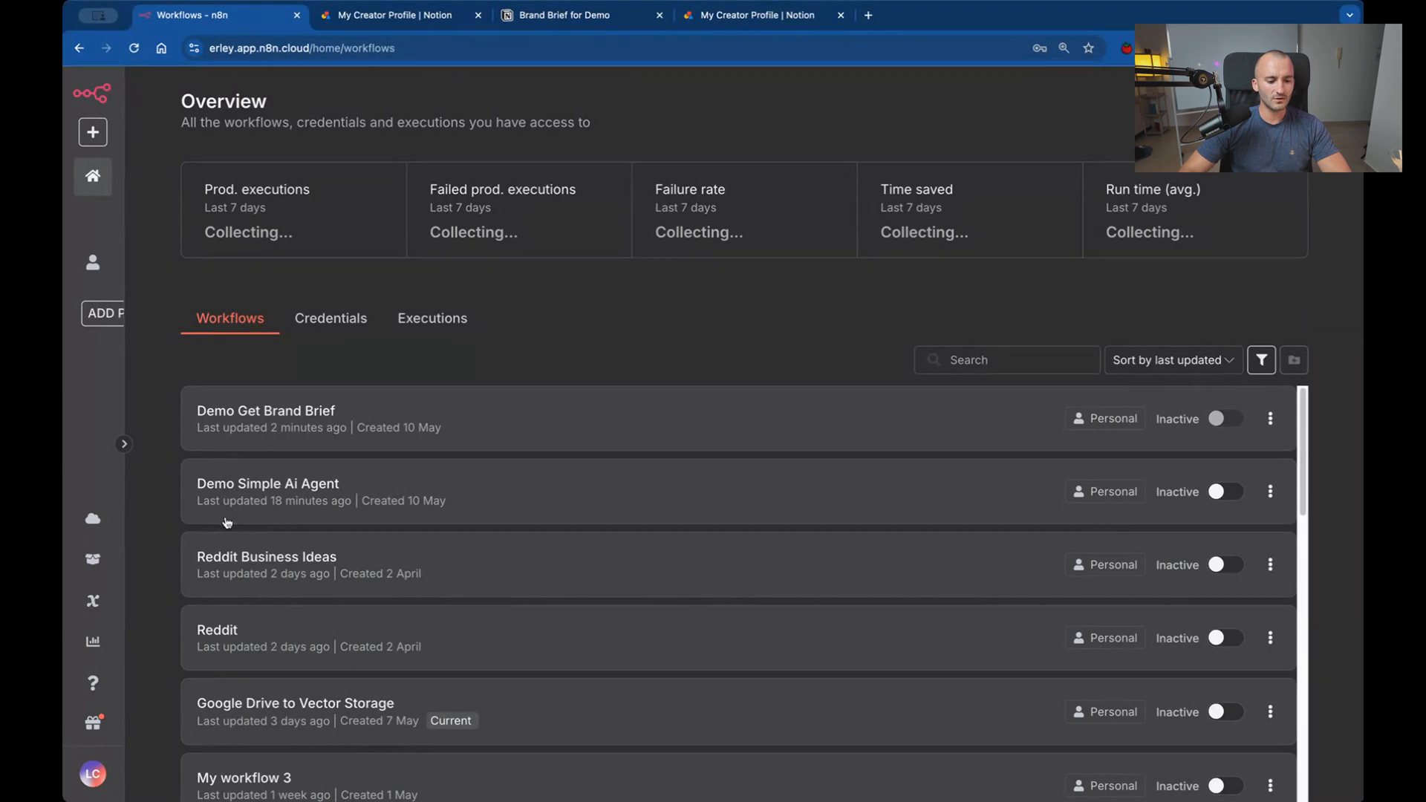
left_click(274, 493)
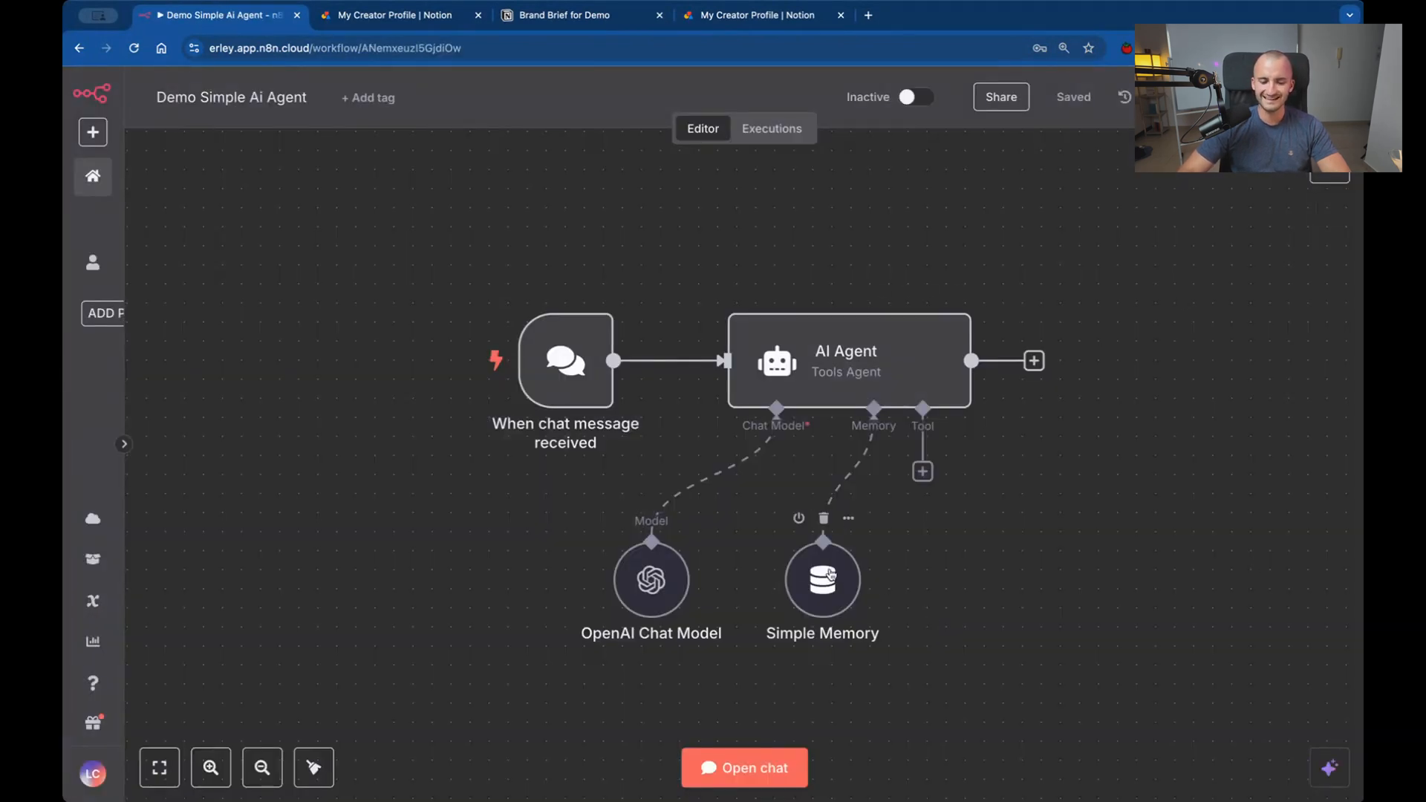
Spread out the canvas by moving the OpenAI Chat Model, Simple Memory and chat trigger nodes further left.
left_click_drag(828, 578, 791, 577)
left_click_drag(679, 591, 622, 590)
left_click_drag(784, 593, 747, 593)
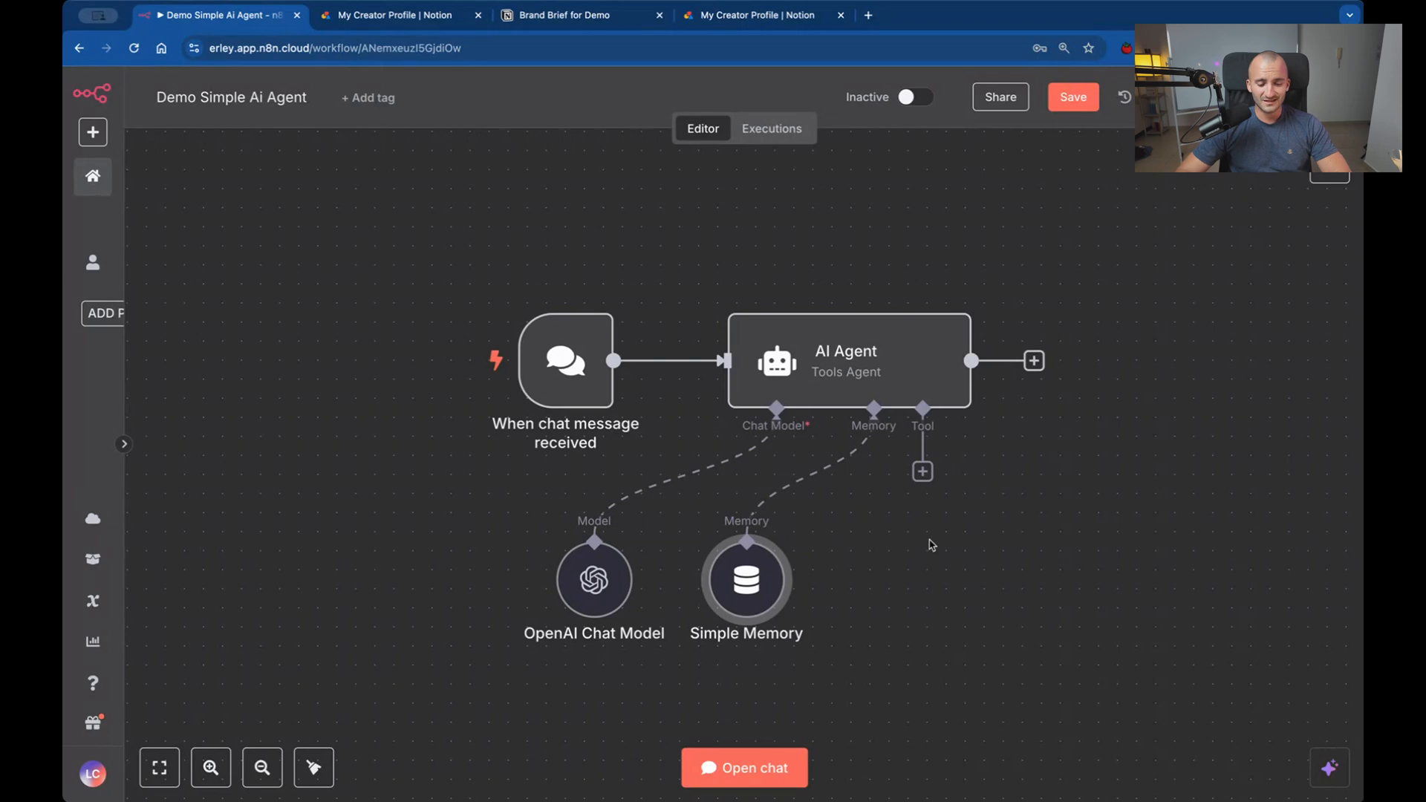
left_click_drag(564, 362, 431, 361)
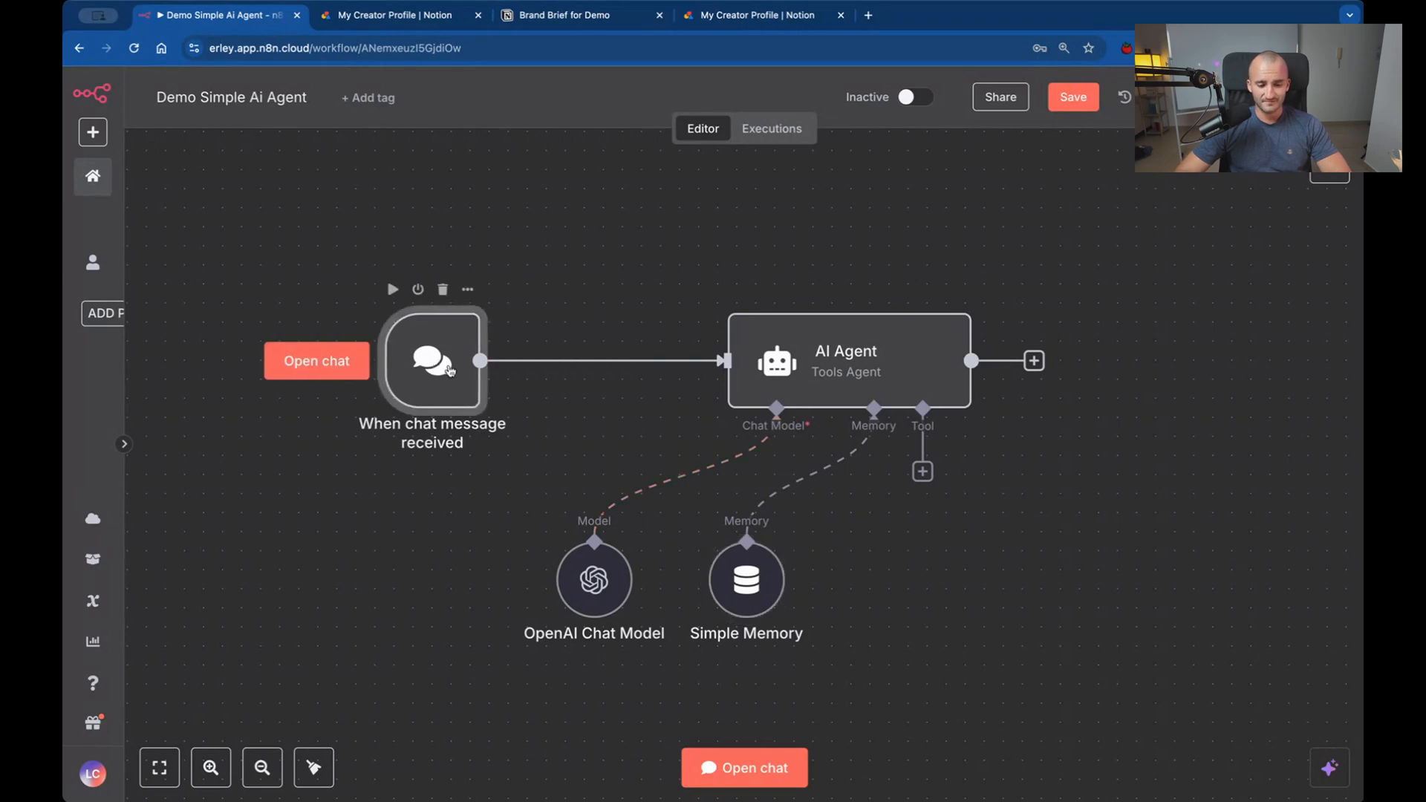
Browse the tools available for the AI Agent, from recommended tools and vector stores to other app tools, then close the list.
left_click(923, 473)
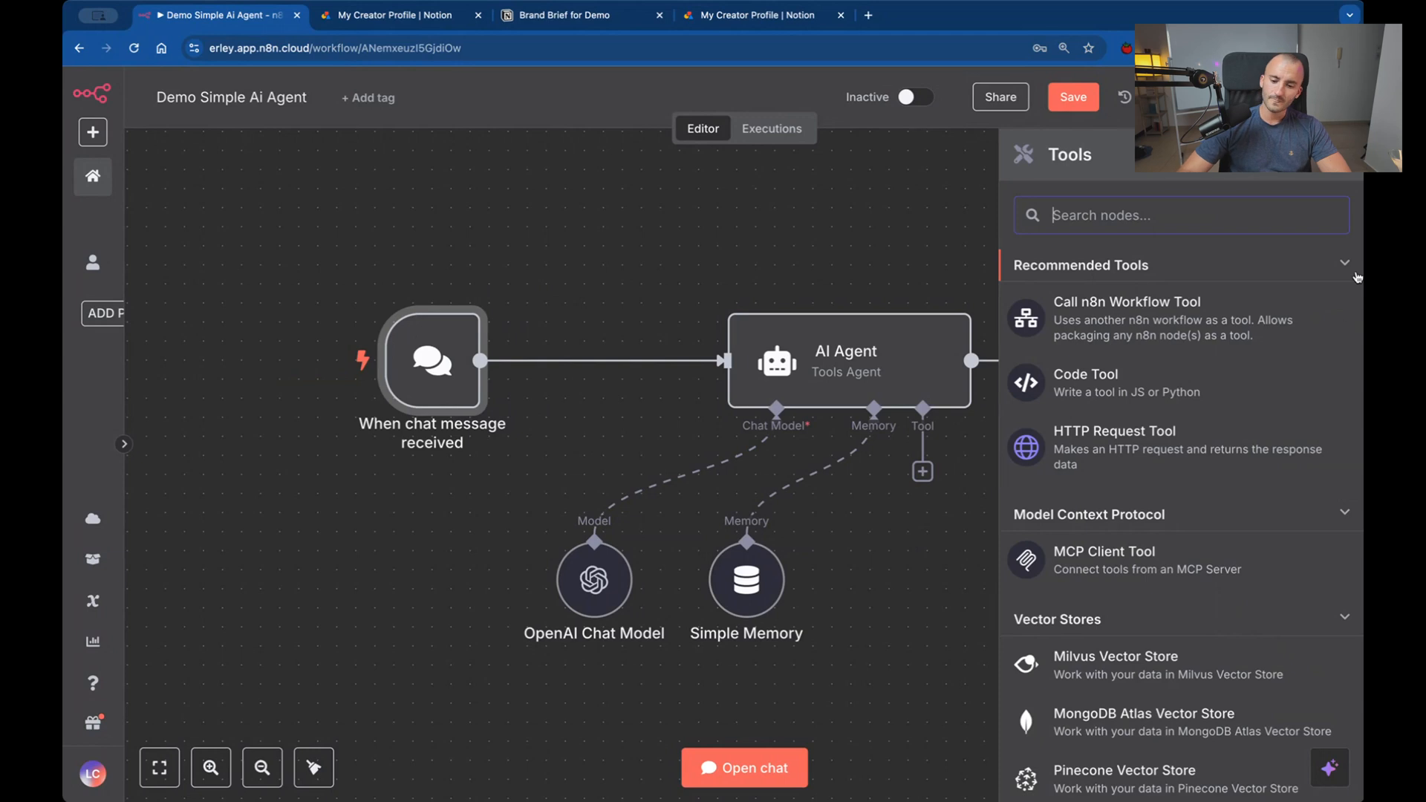
scroll(1215, 499, "down", 2)
scroll(1215, 499, "up", 2)
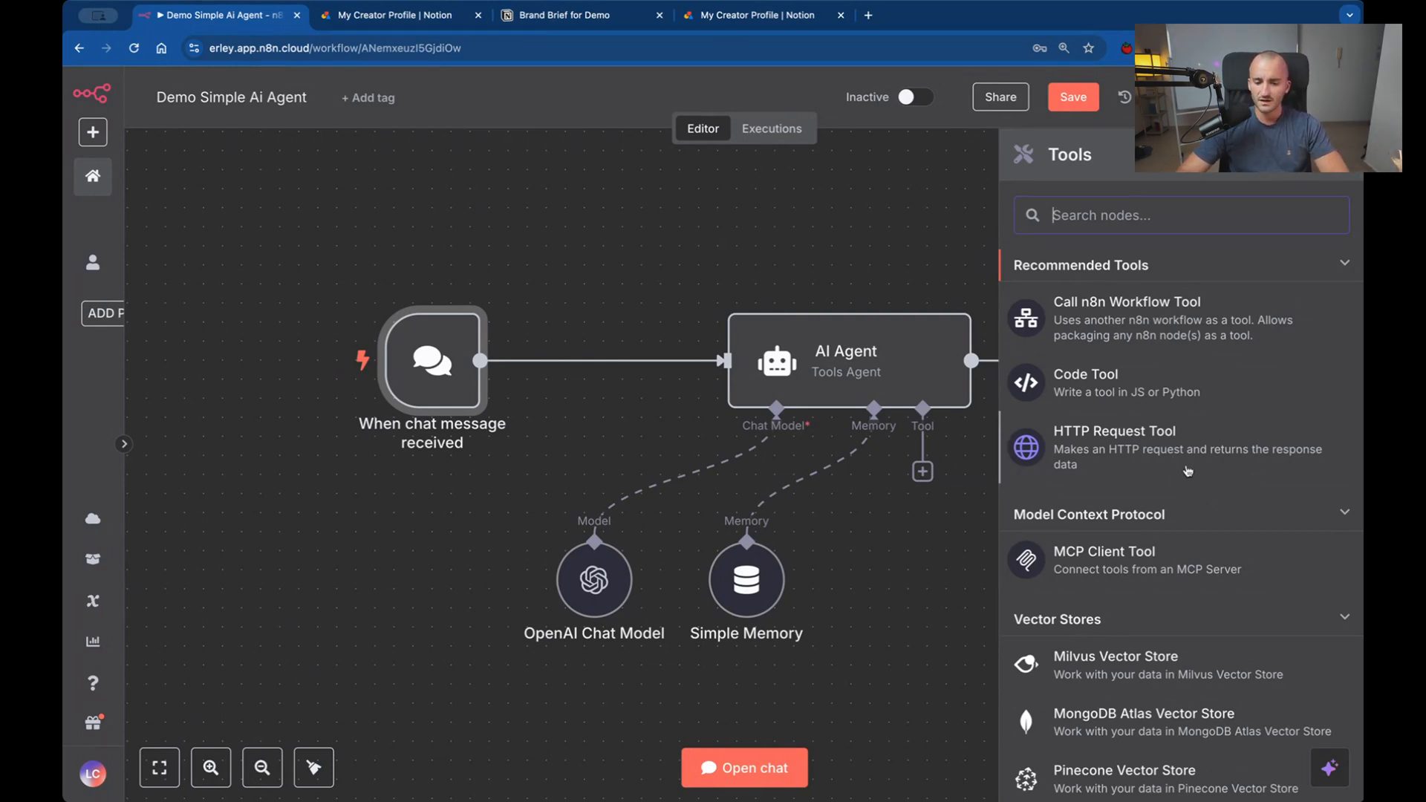
scroll(1190, 471, "down", 3)
scroll(1194, 568, "down", 3)
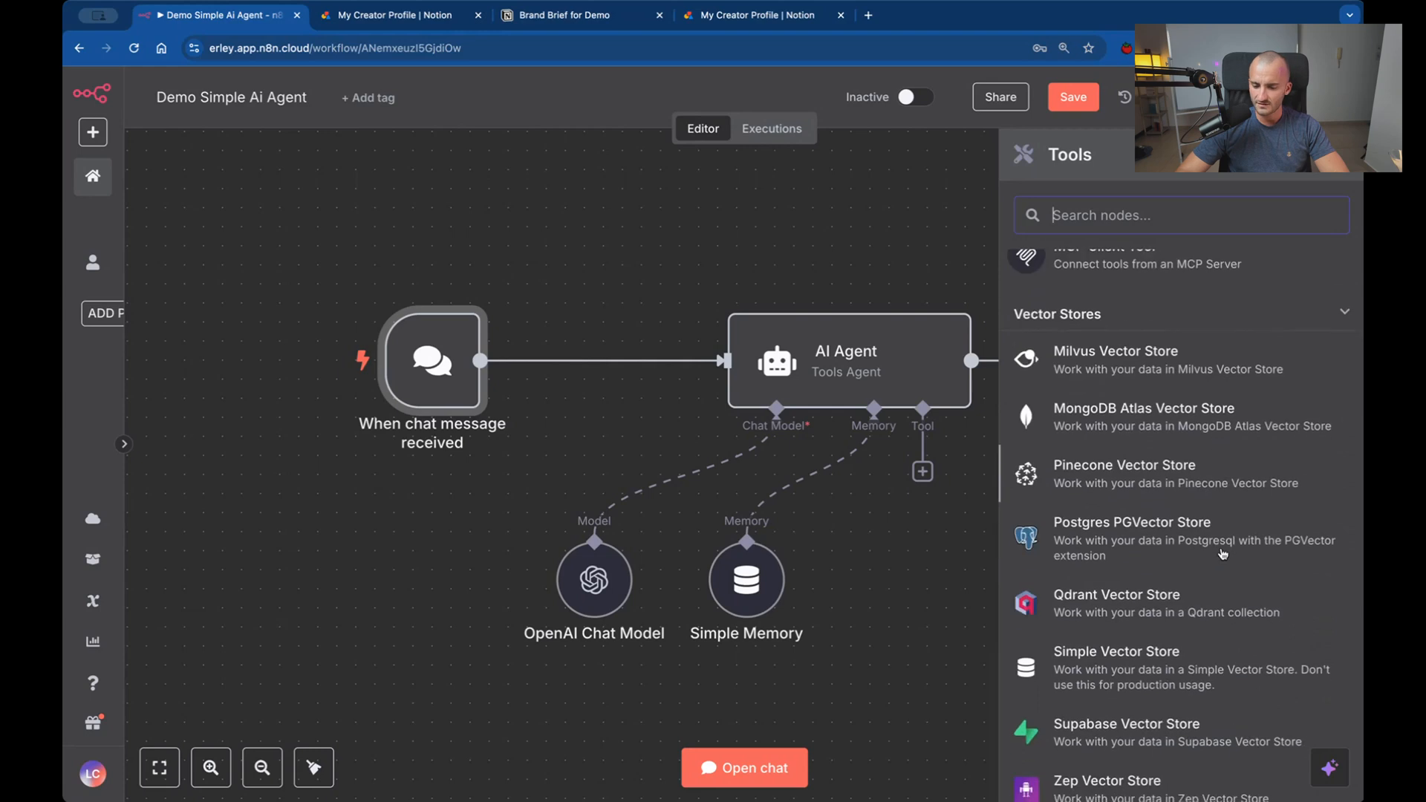
scroll(1222, 557, "down", 3)
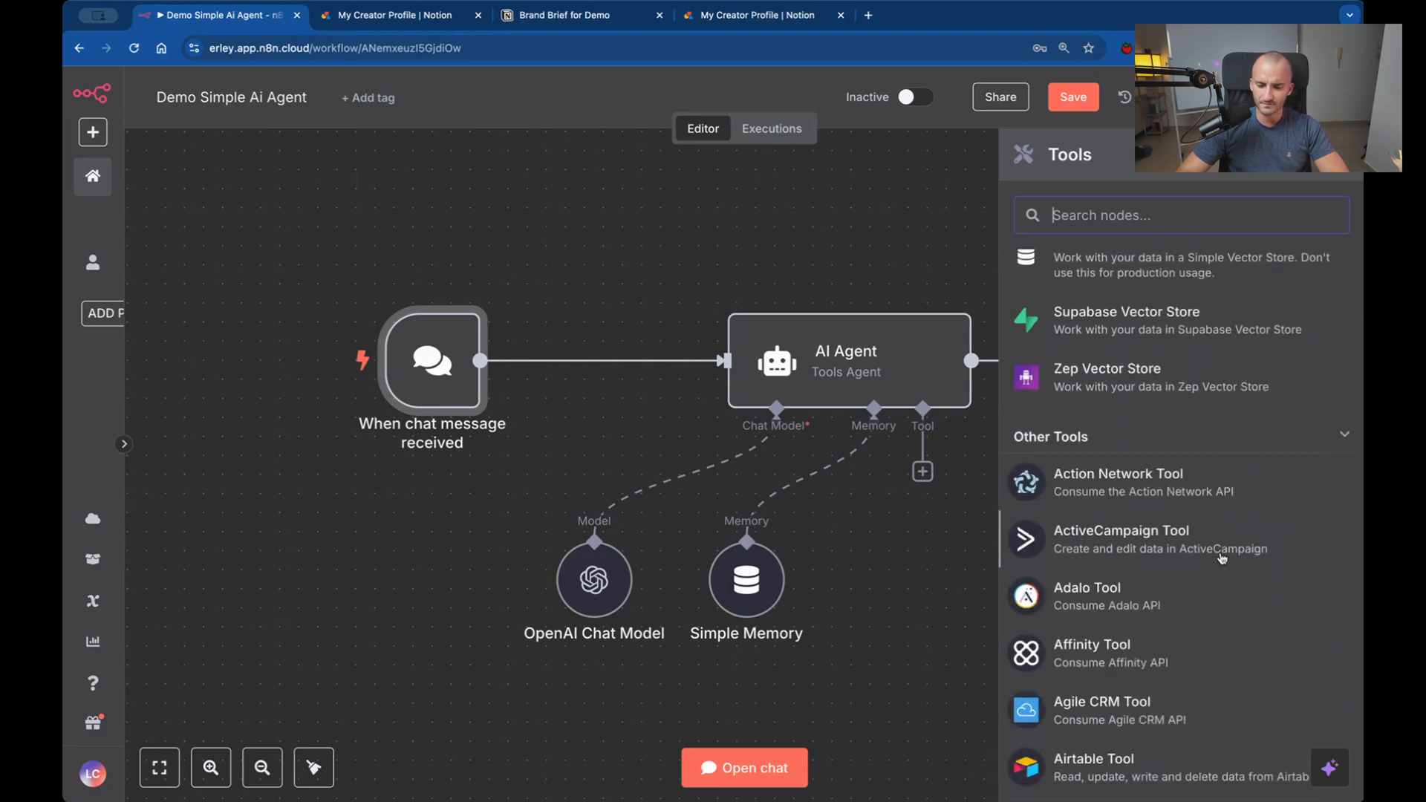
scroll(1222, 557, "down", 3)
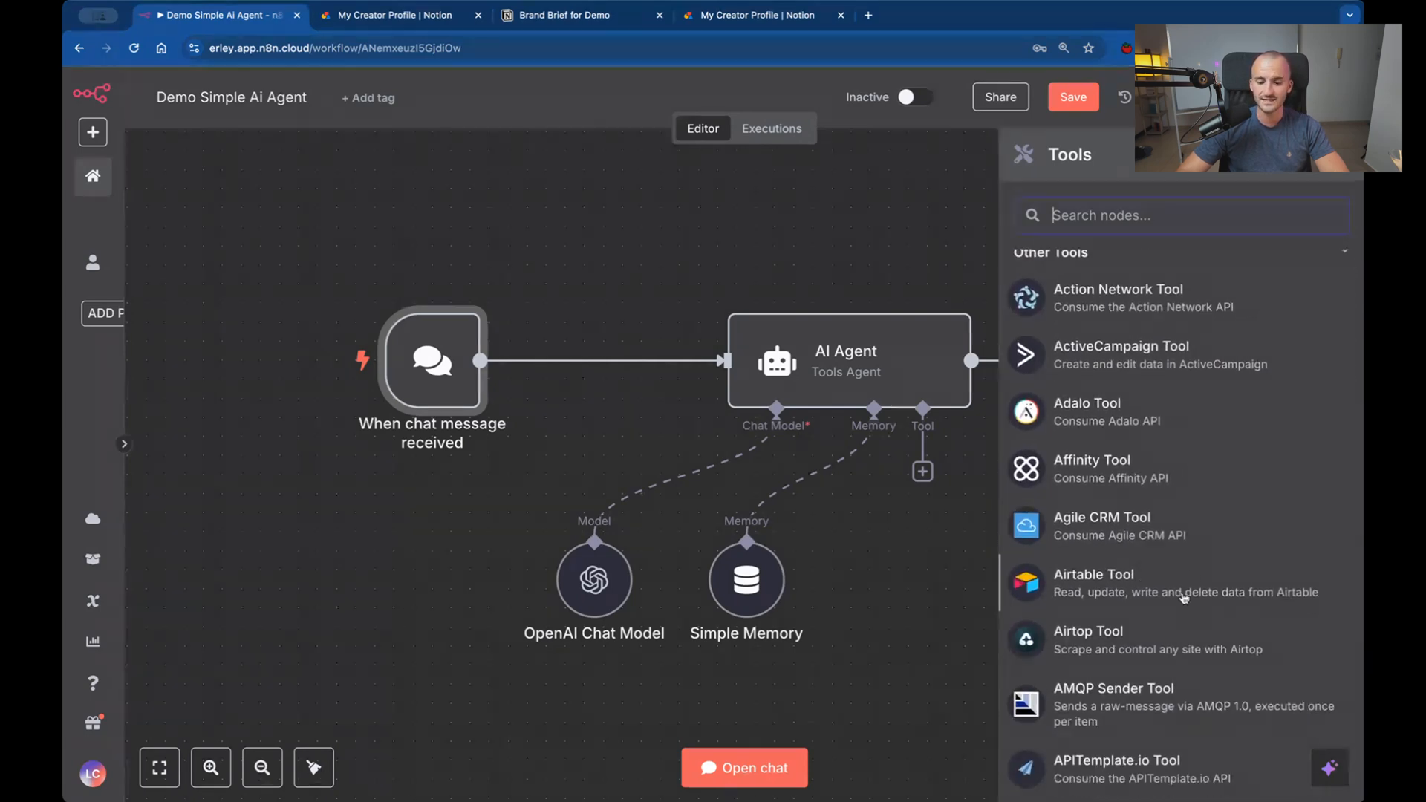
scroll(1122, 590, "down", 3)
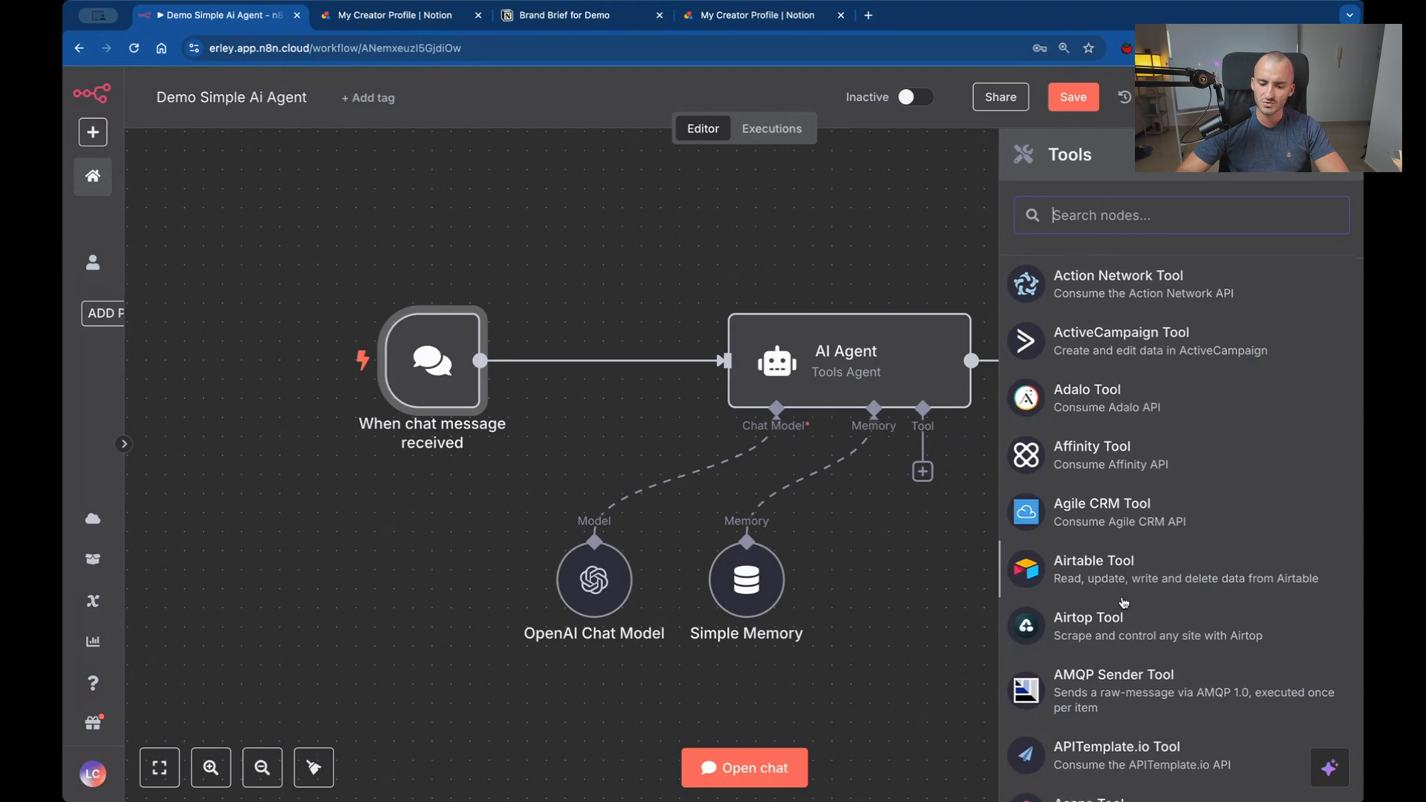
scroll(1147, 542, "down", 3)
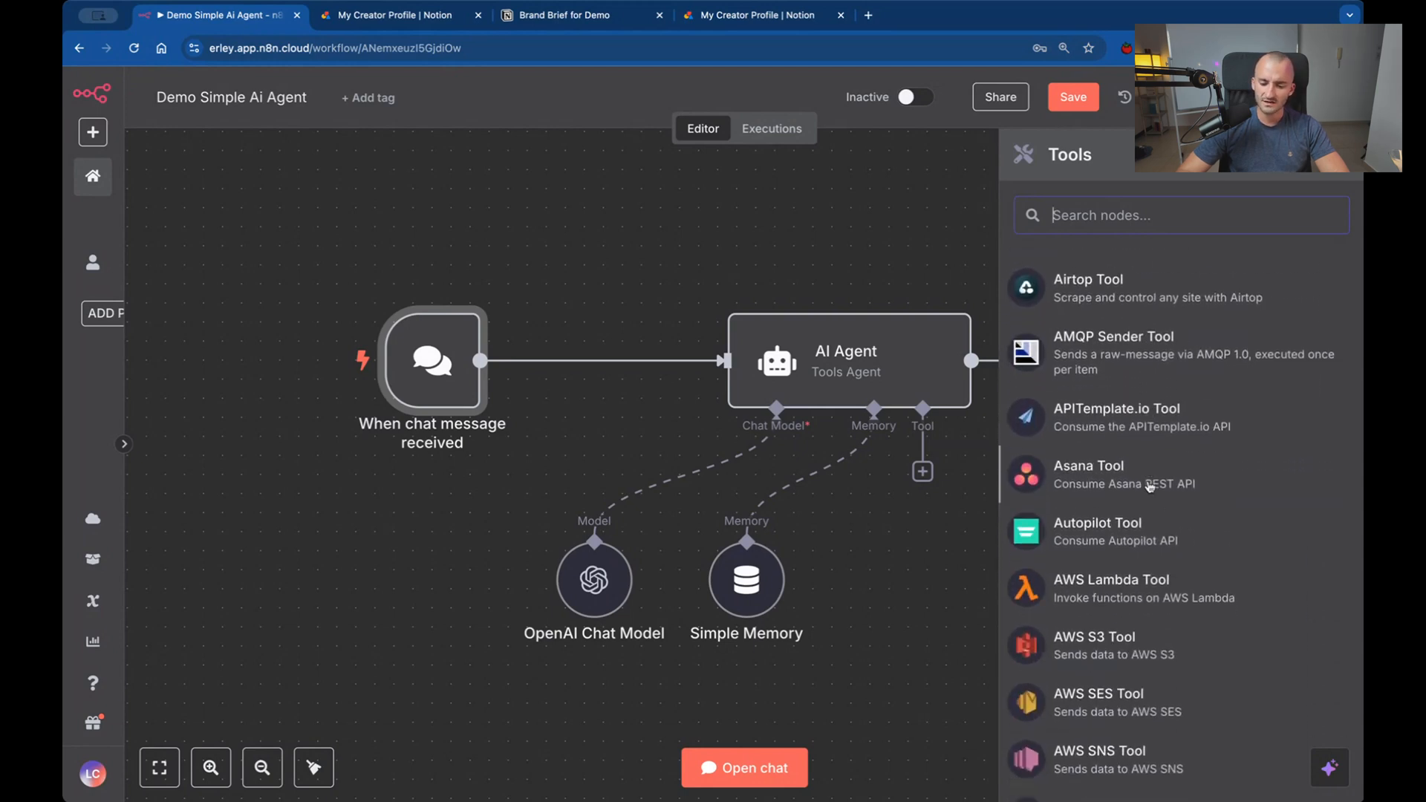
scroll(1195, 549, "down", 12)
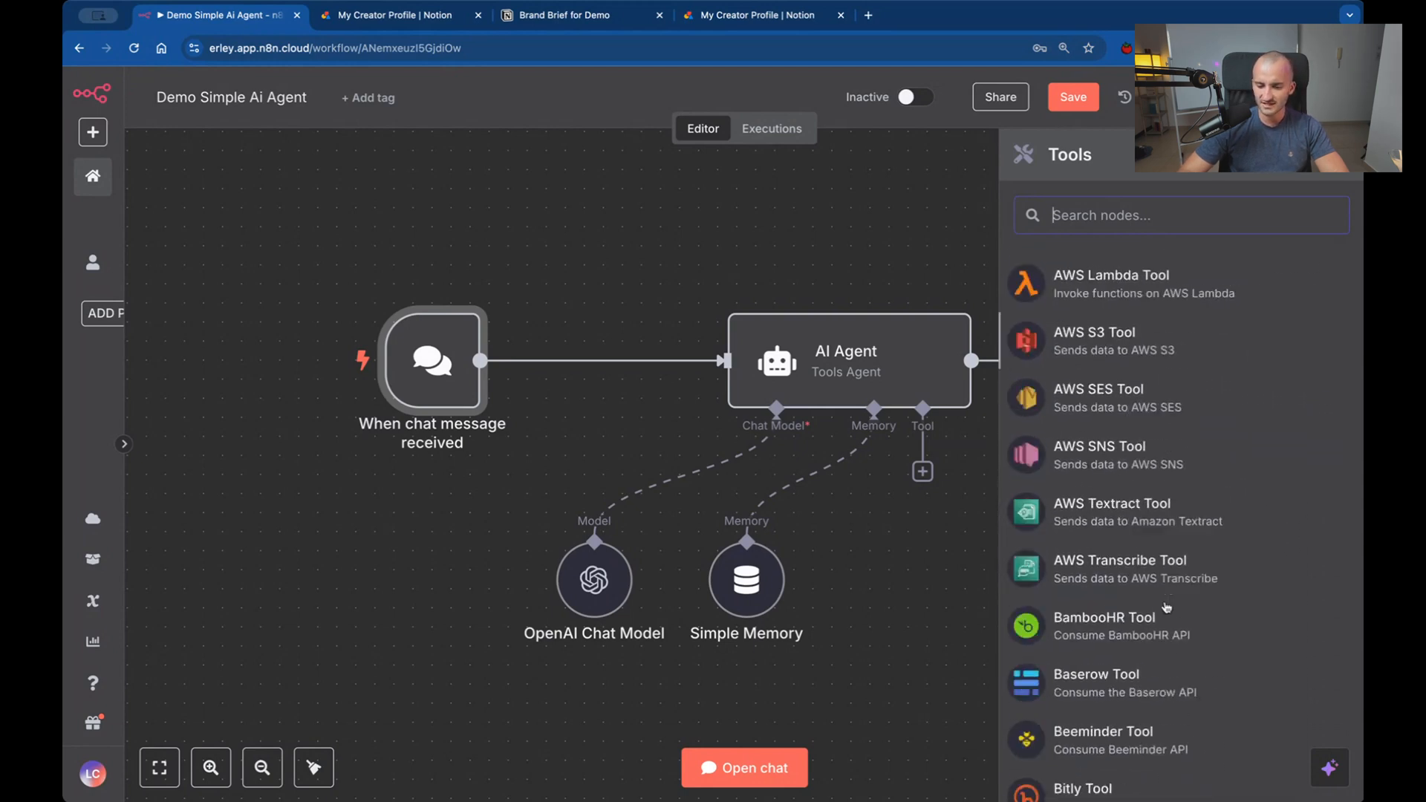
scroll(1188, 564, "down", 4)
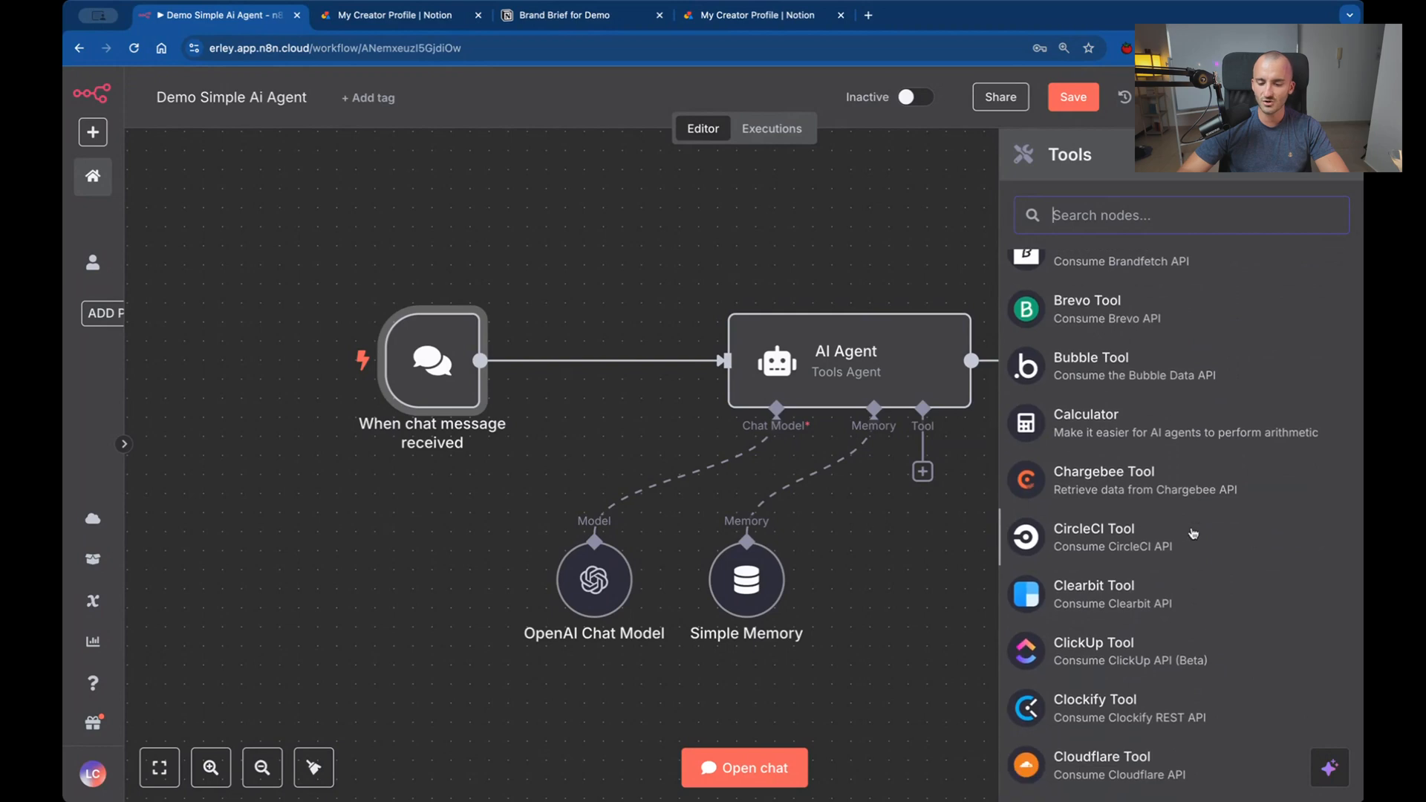
scroll(1221, 501, "up", 20)
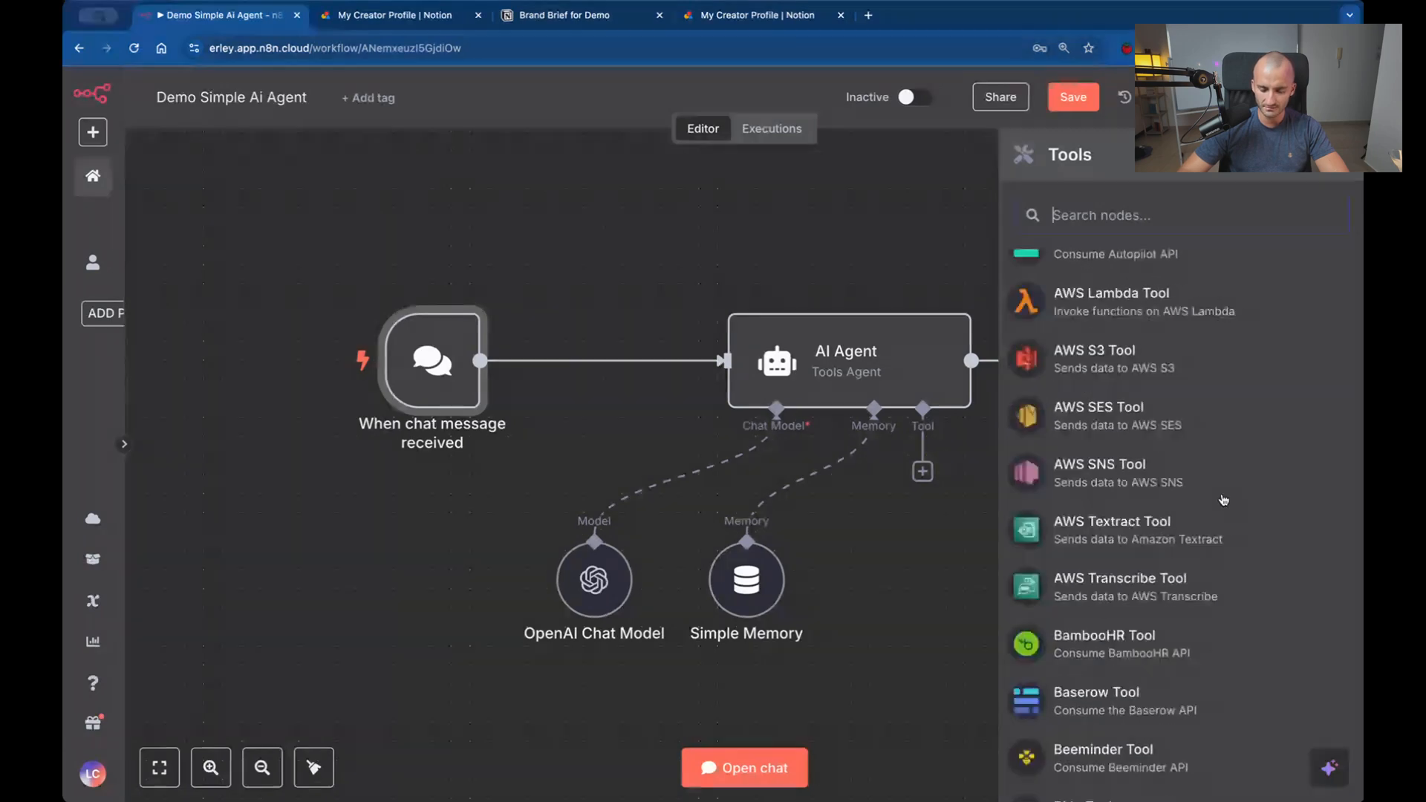
scroll(1220, 499, "up", 10)
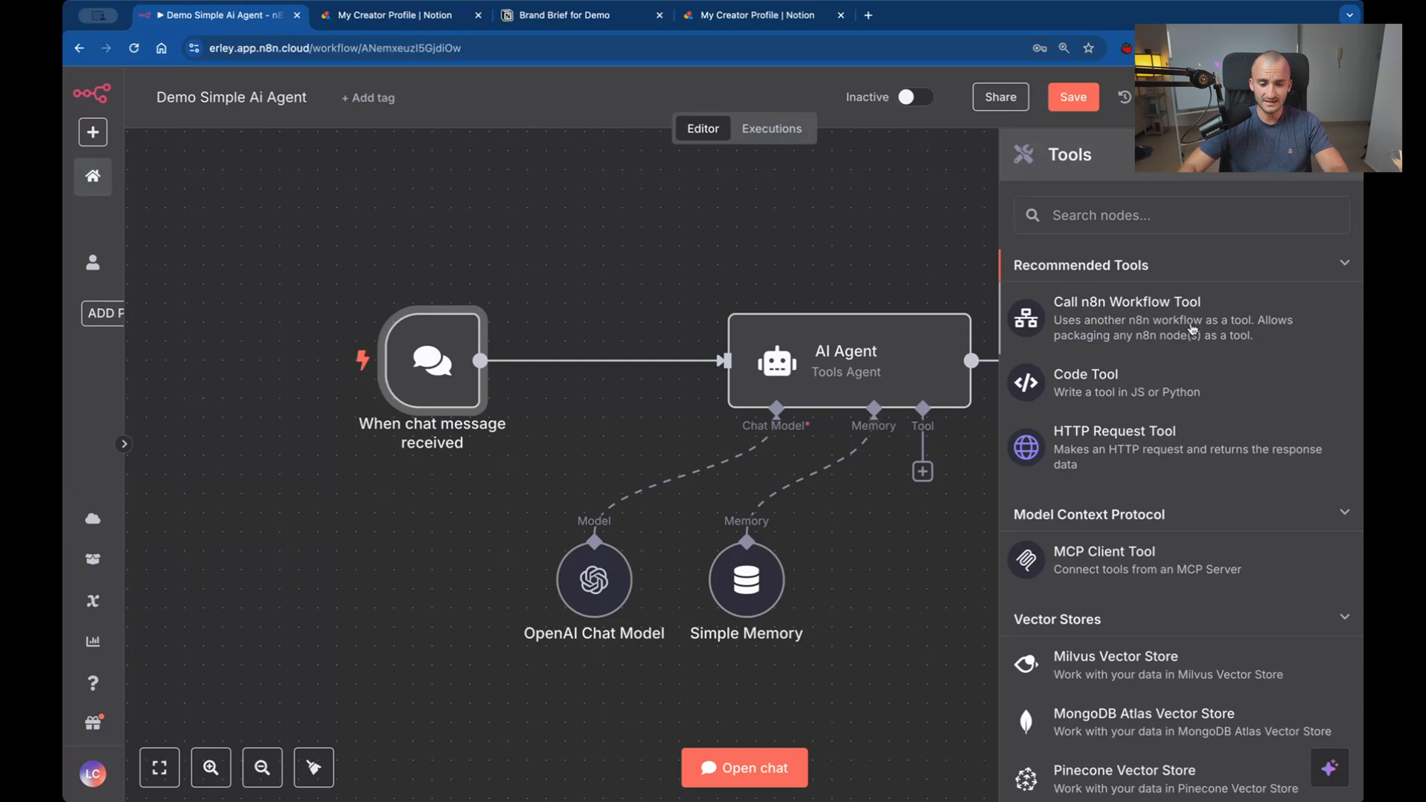
right_click(332, 219)
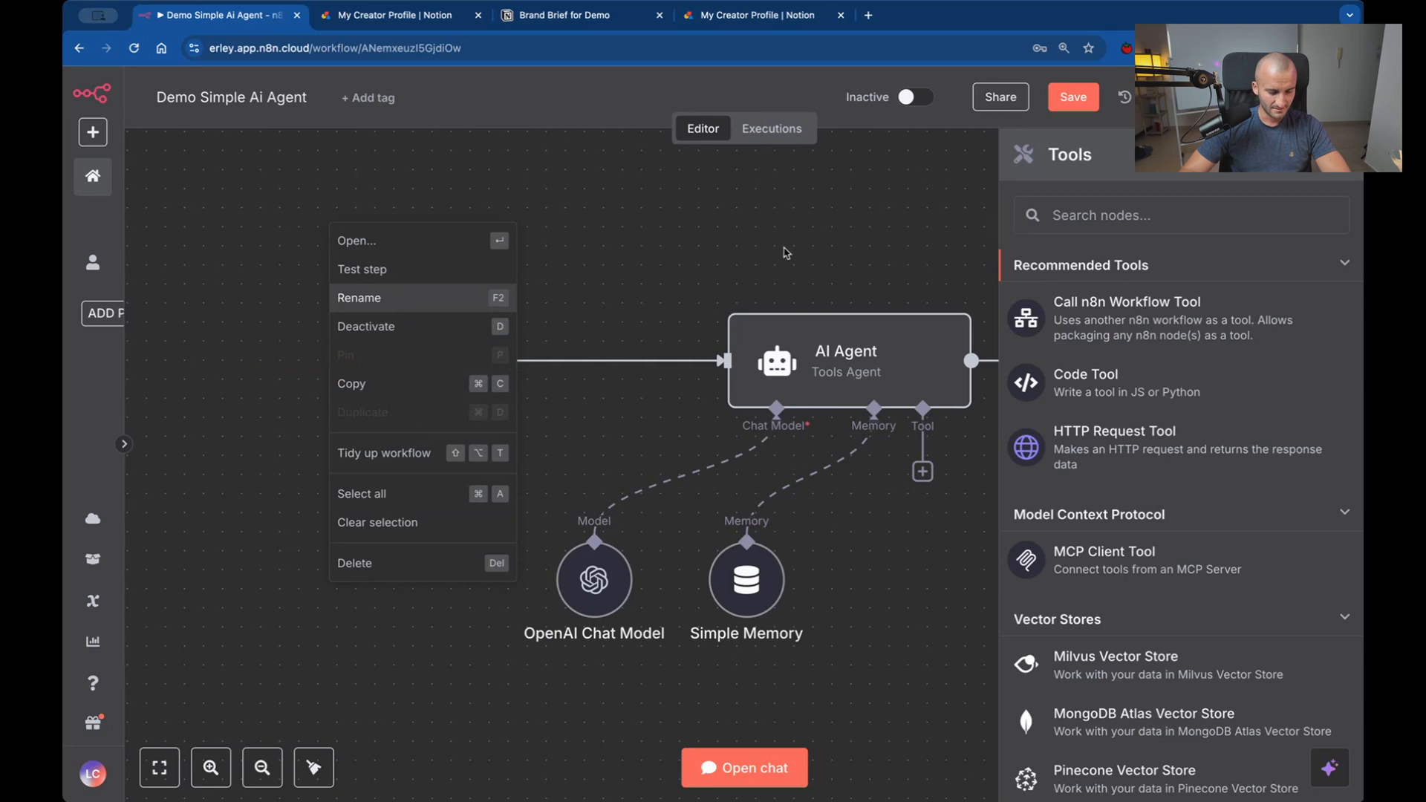
left_click(694, 270)
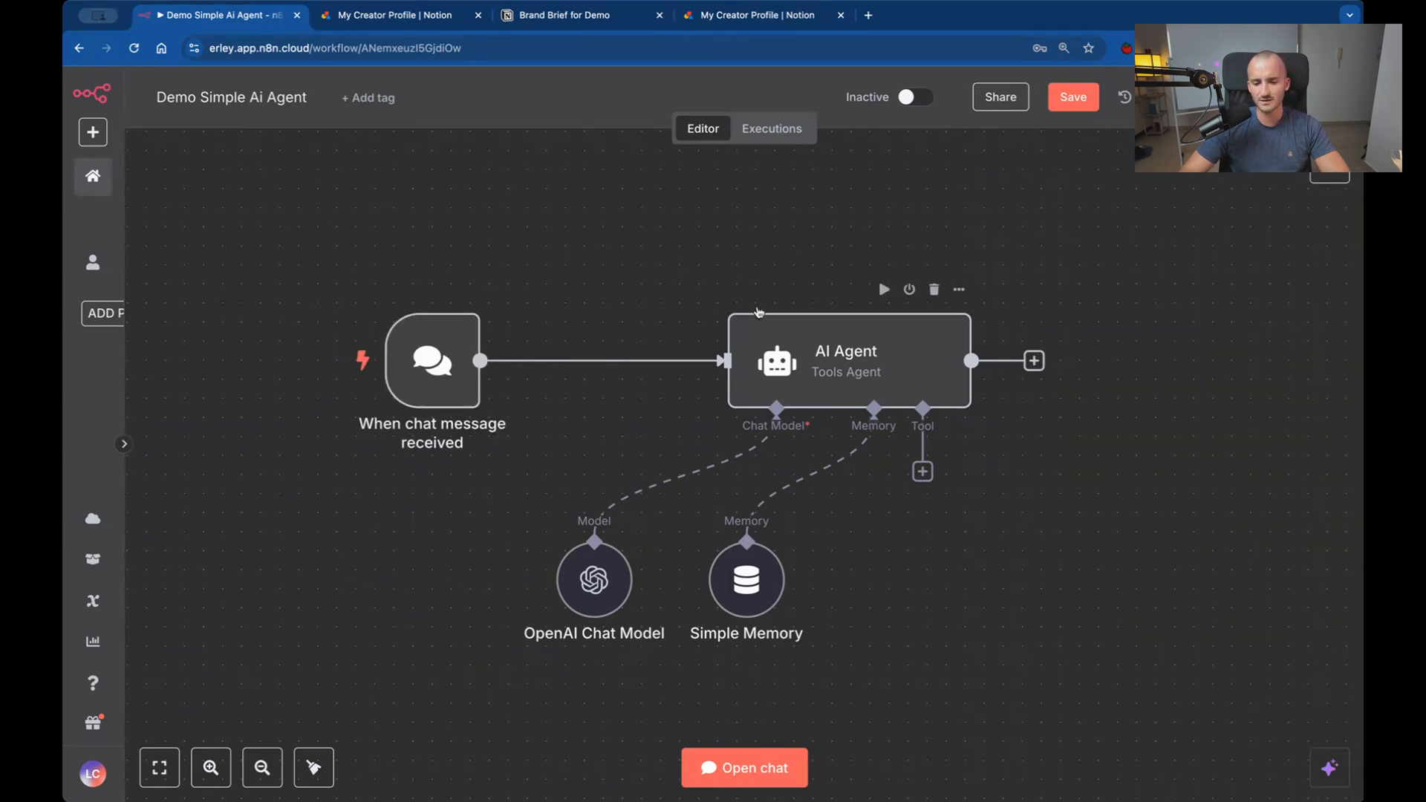
Add a sticky note to the canvas, enlarge it and place it behind the When chat message received node.
right_click(801, 229)
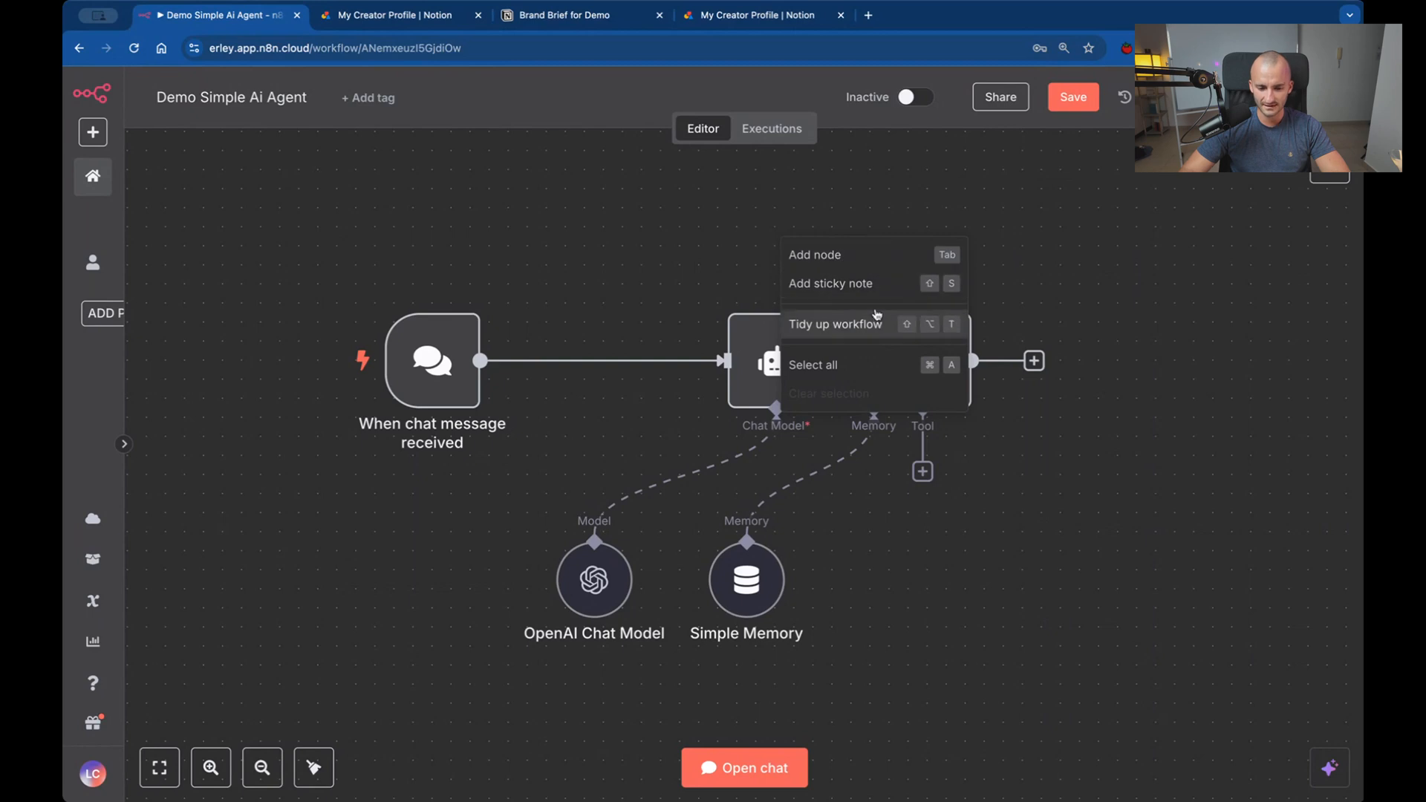
left_click(830, 285)
left_click_drag(990, 509, 569, 521)
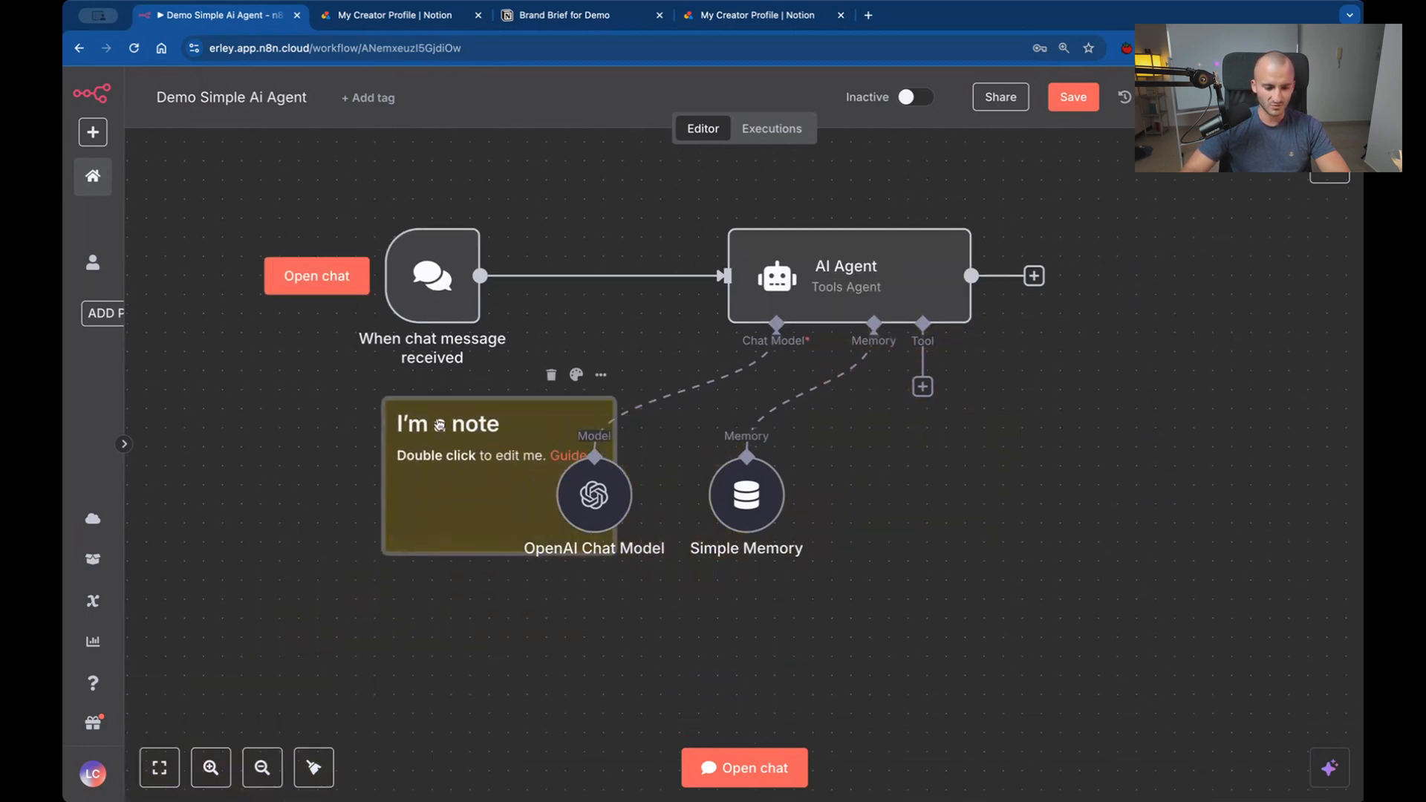
double_click(442, 425)
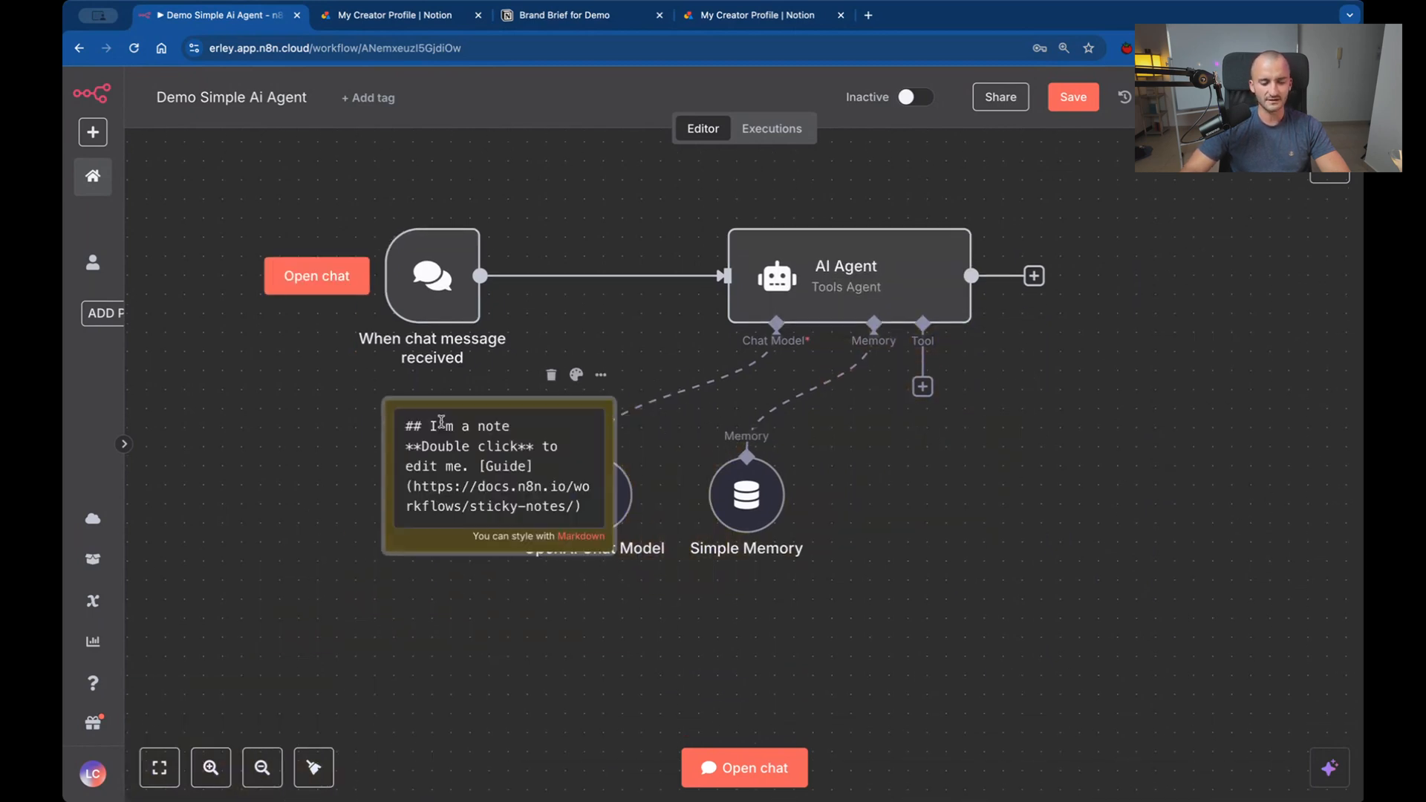
triple_click(498, 499)
left_click(577, 389)
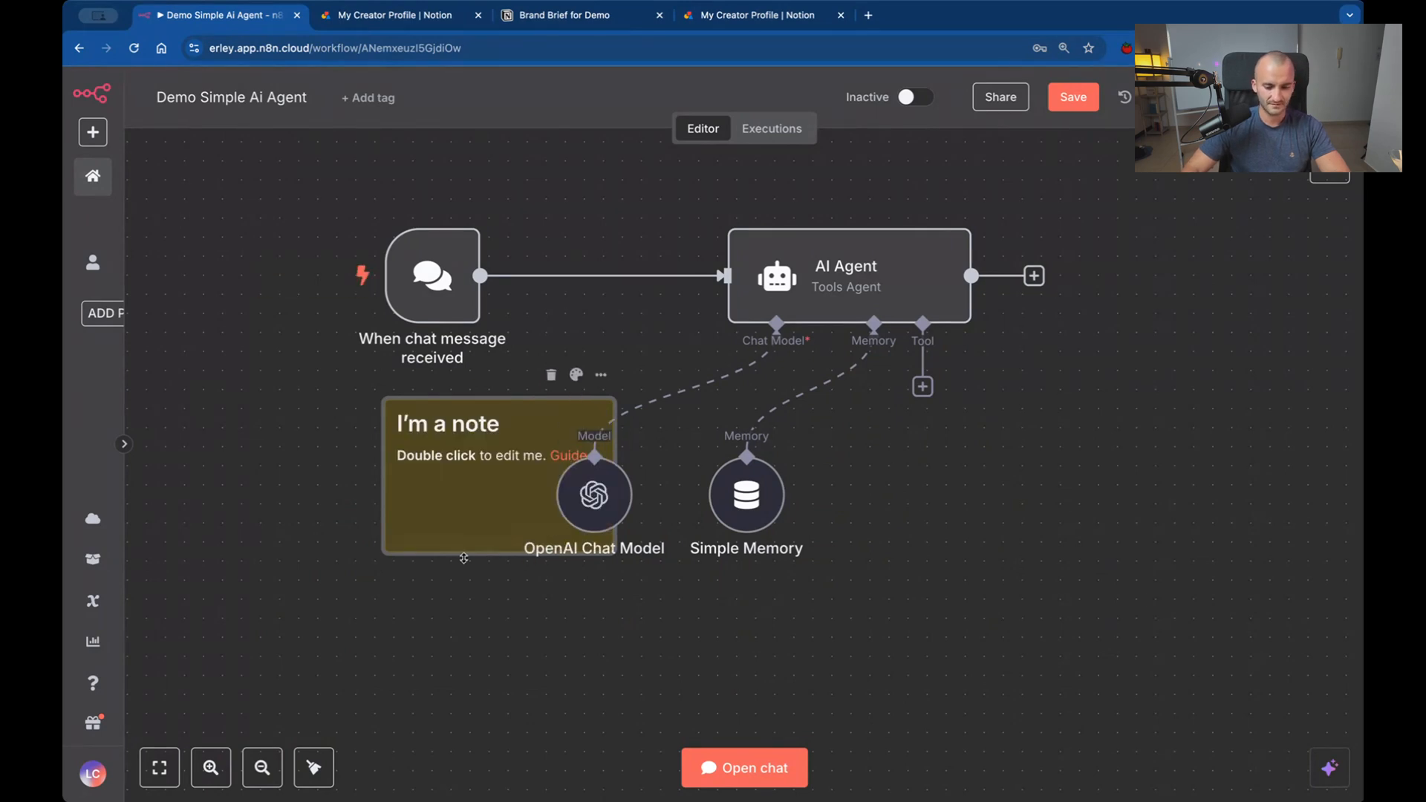
left_click_drag(388, 551, 190, 685)
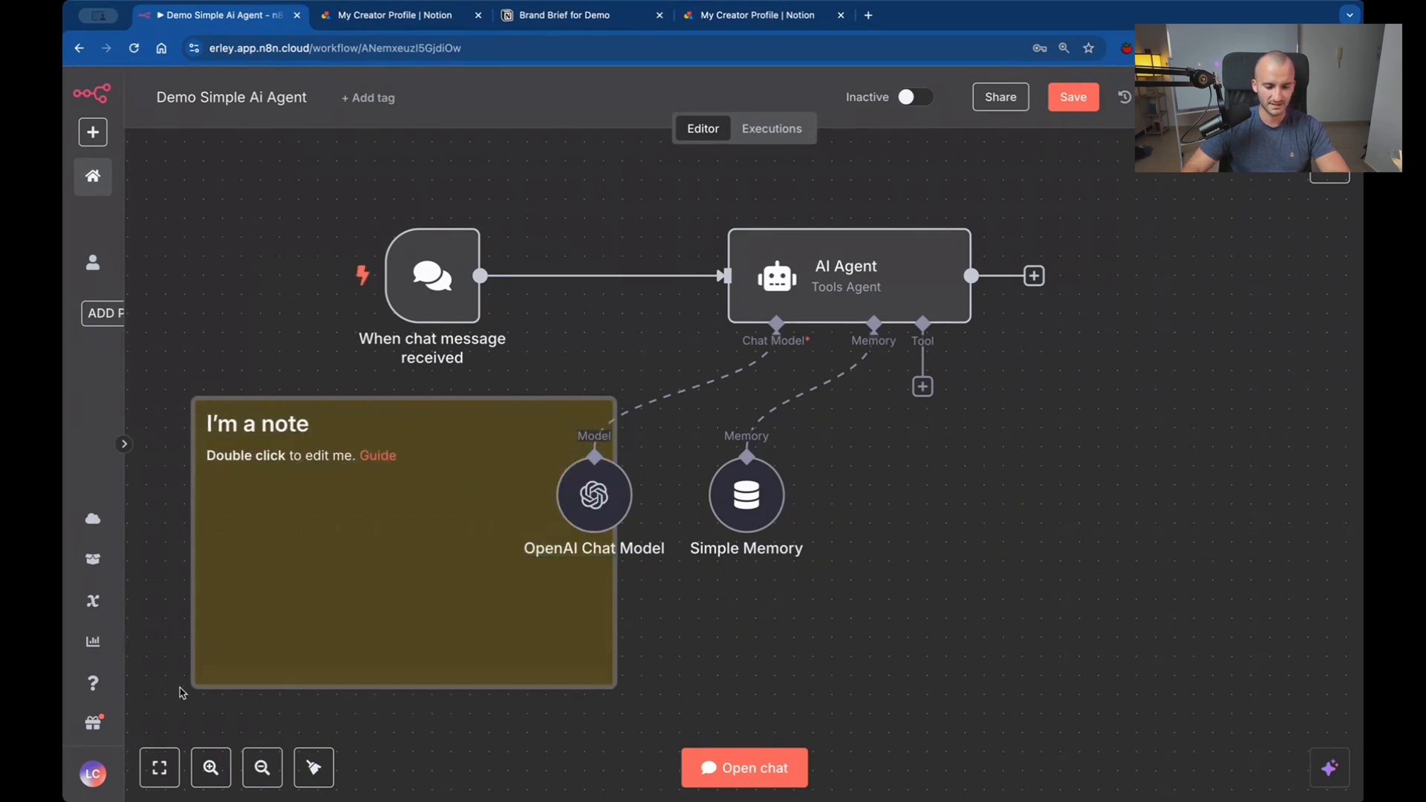
left_click_drag(335, 611, 394, 391)
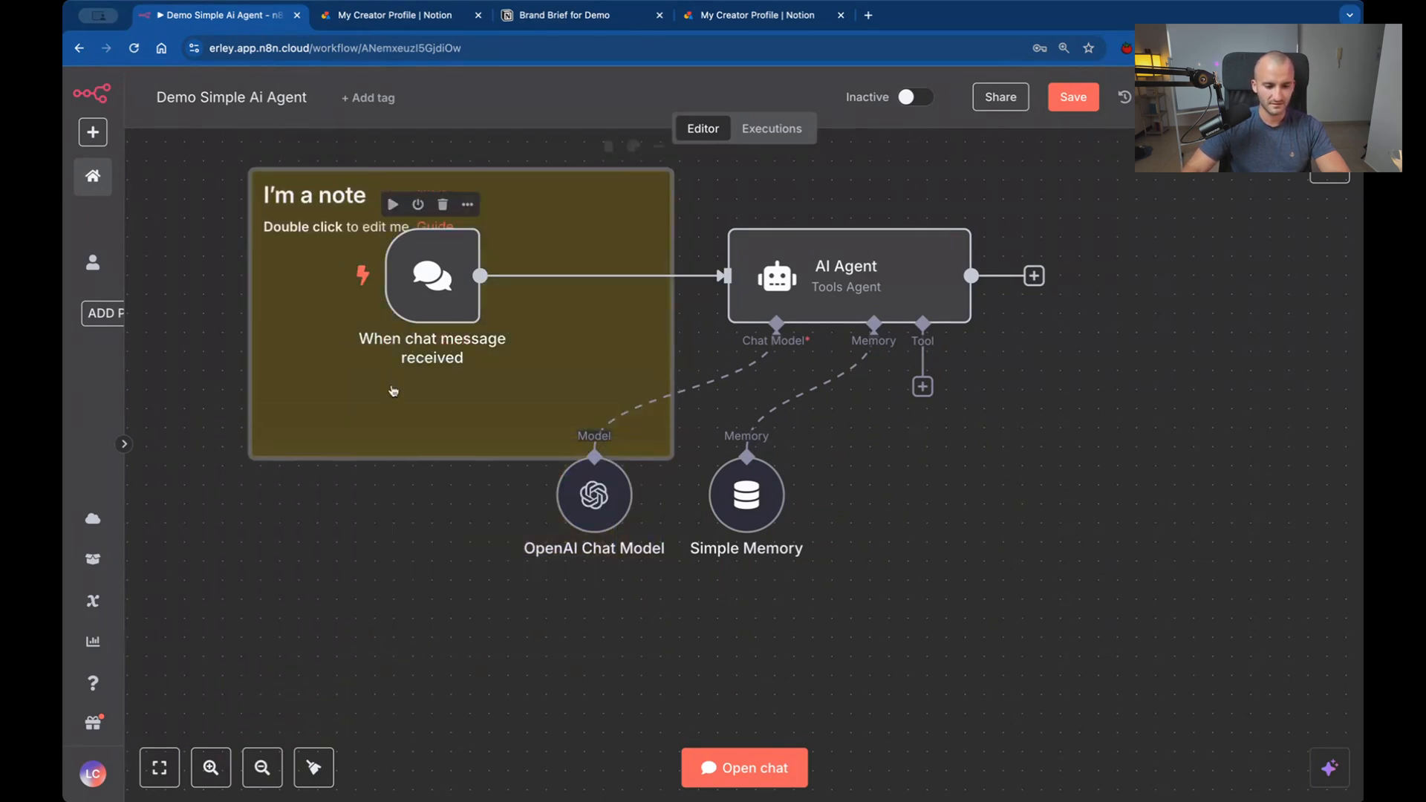
Change the sticky note's heading to "N8N Genius" and shift the note so it frames the chat trigger.
double_click(331, 219)
left_click_drag(390, 215, 295, 215)
type("N8")
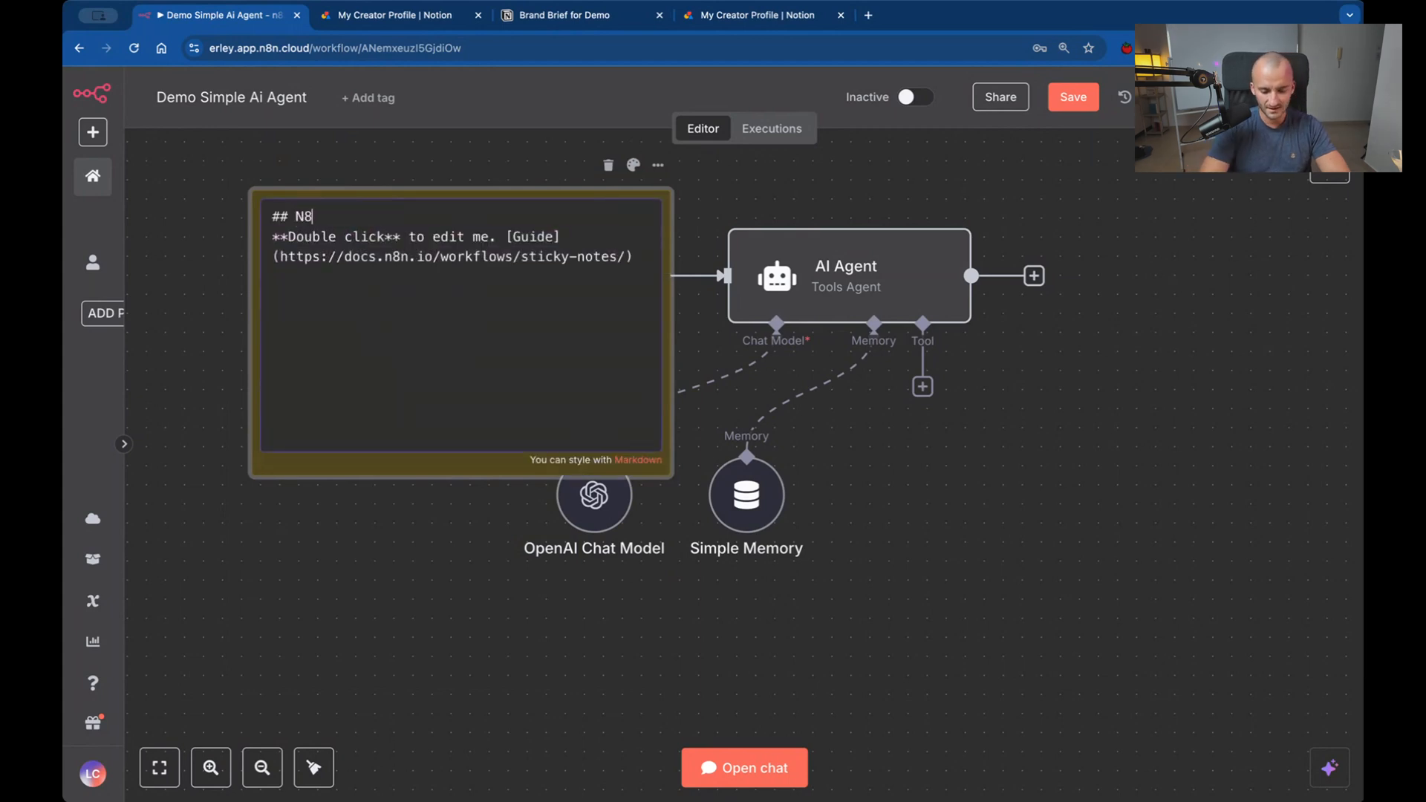
type("N Geniu")
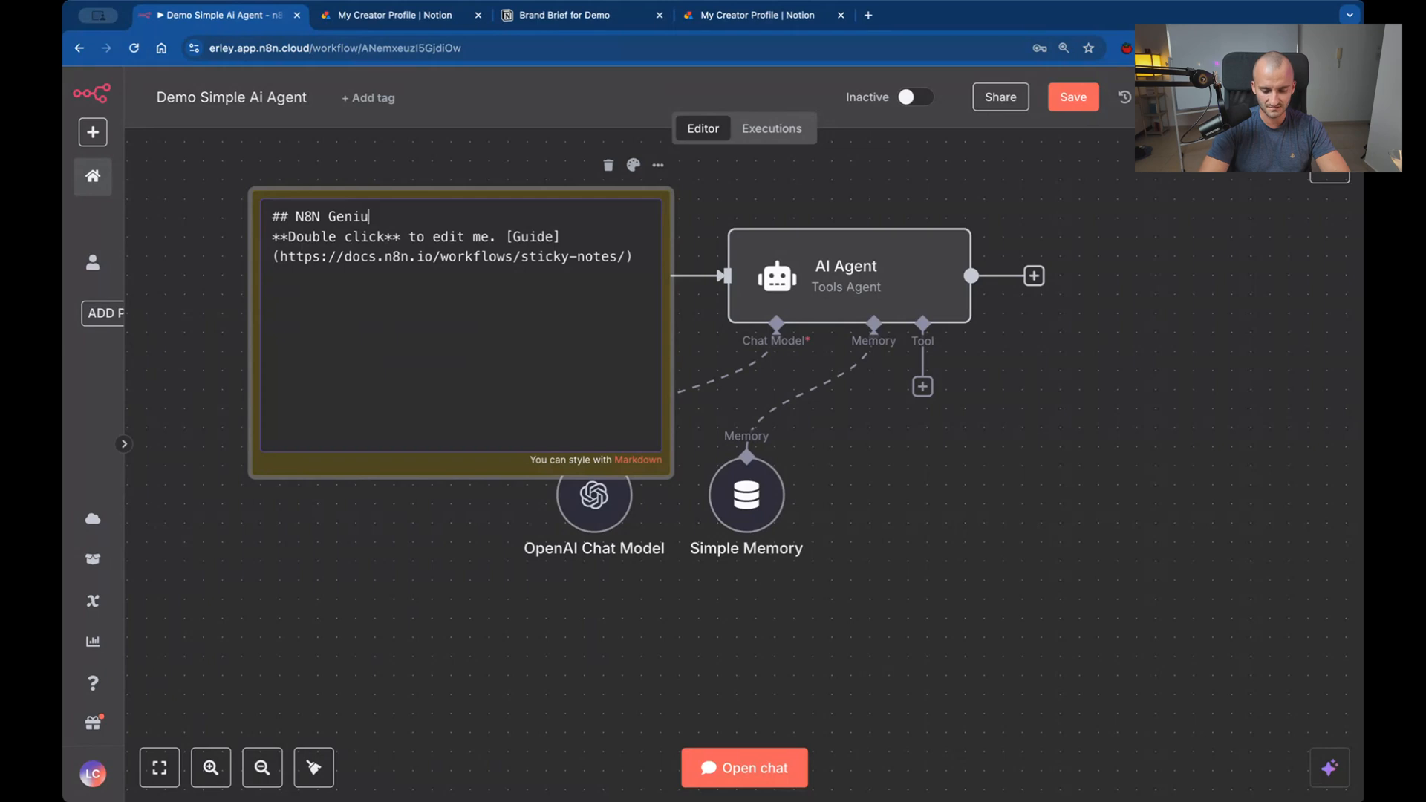
type("s")
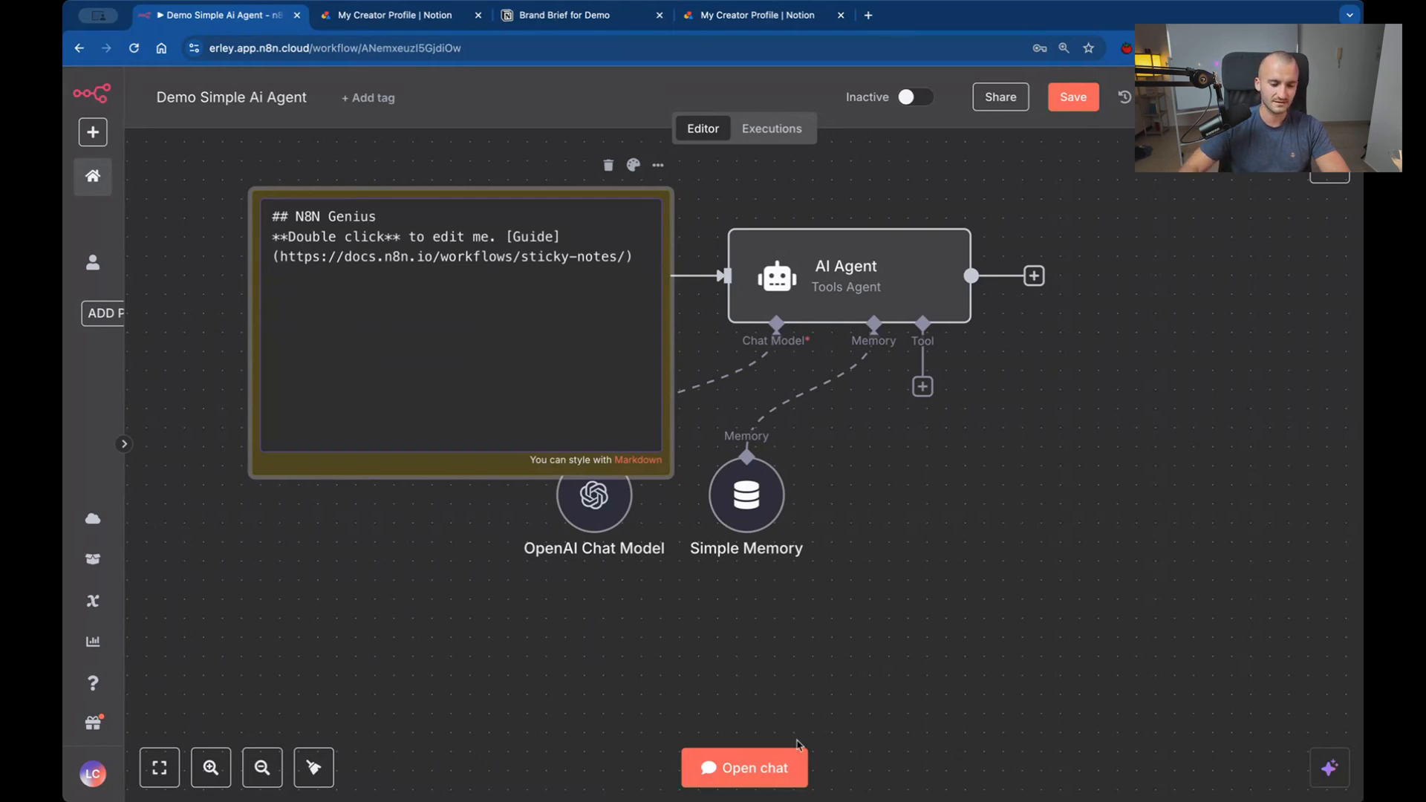
left_click(342, 597)
left_click_drag(339, 436, 283, 398)
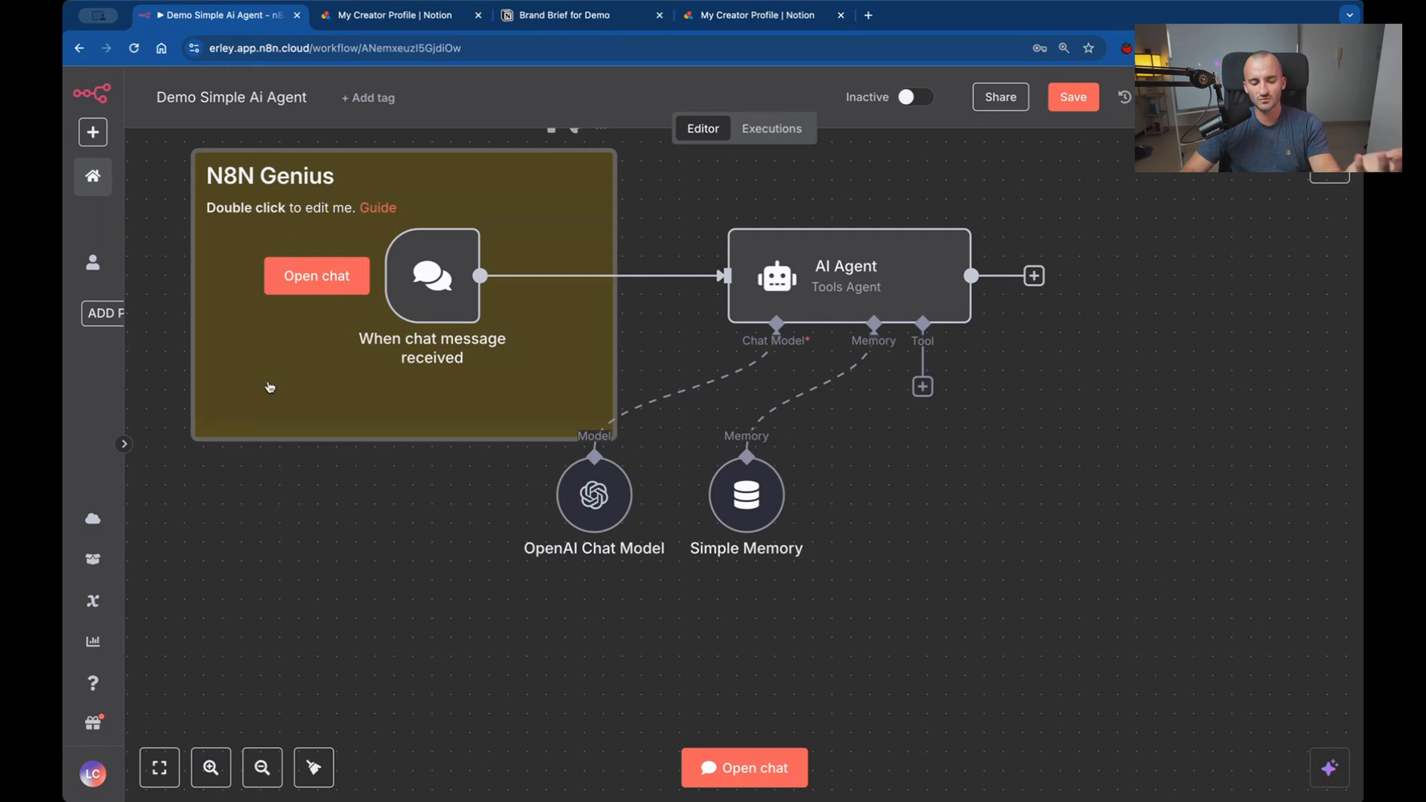
Check the sticky note's available actions and delete the note from the canvas.
right_click(396, 425)
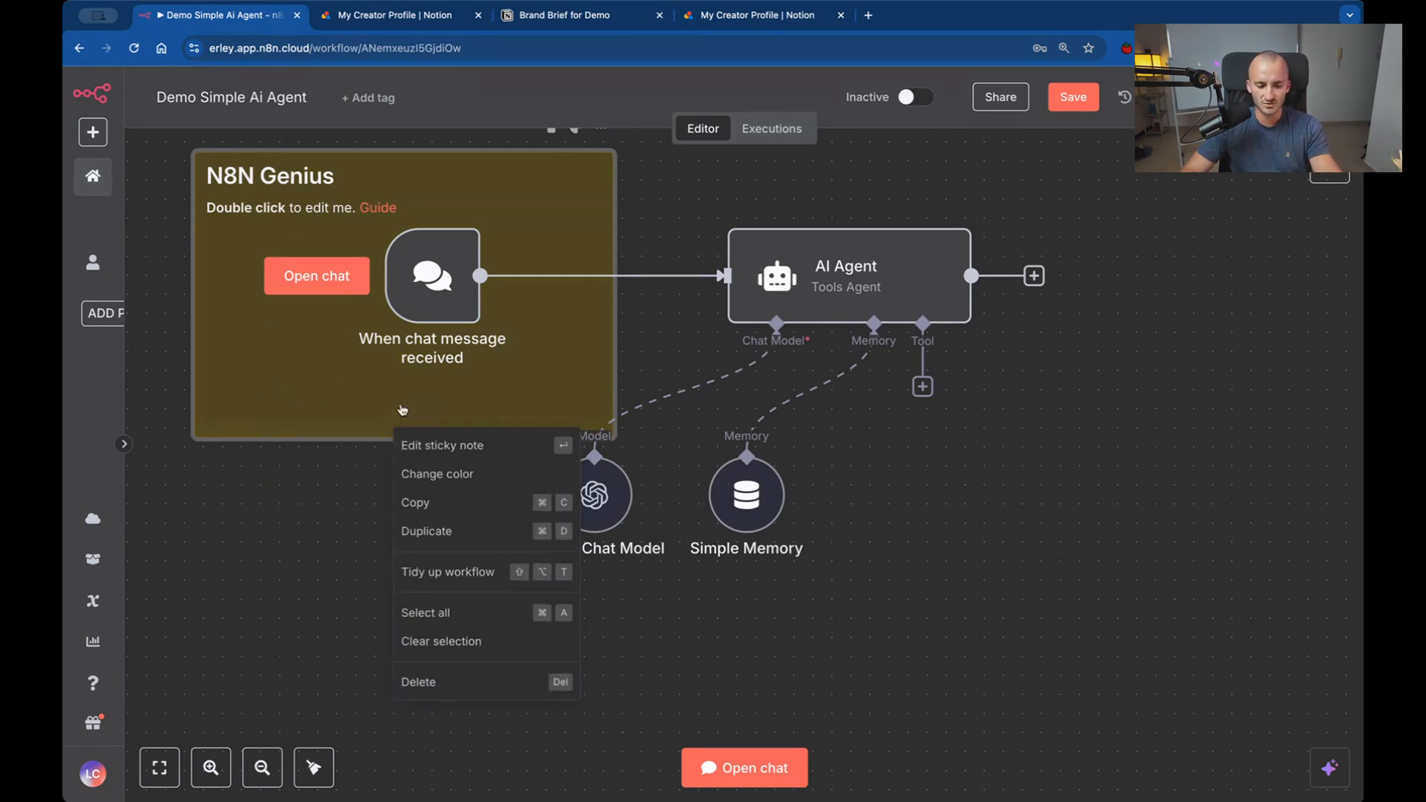
left_click(293, 497)
scroll(376, 408, "up", 3)
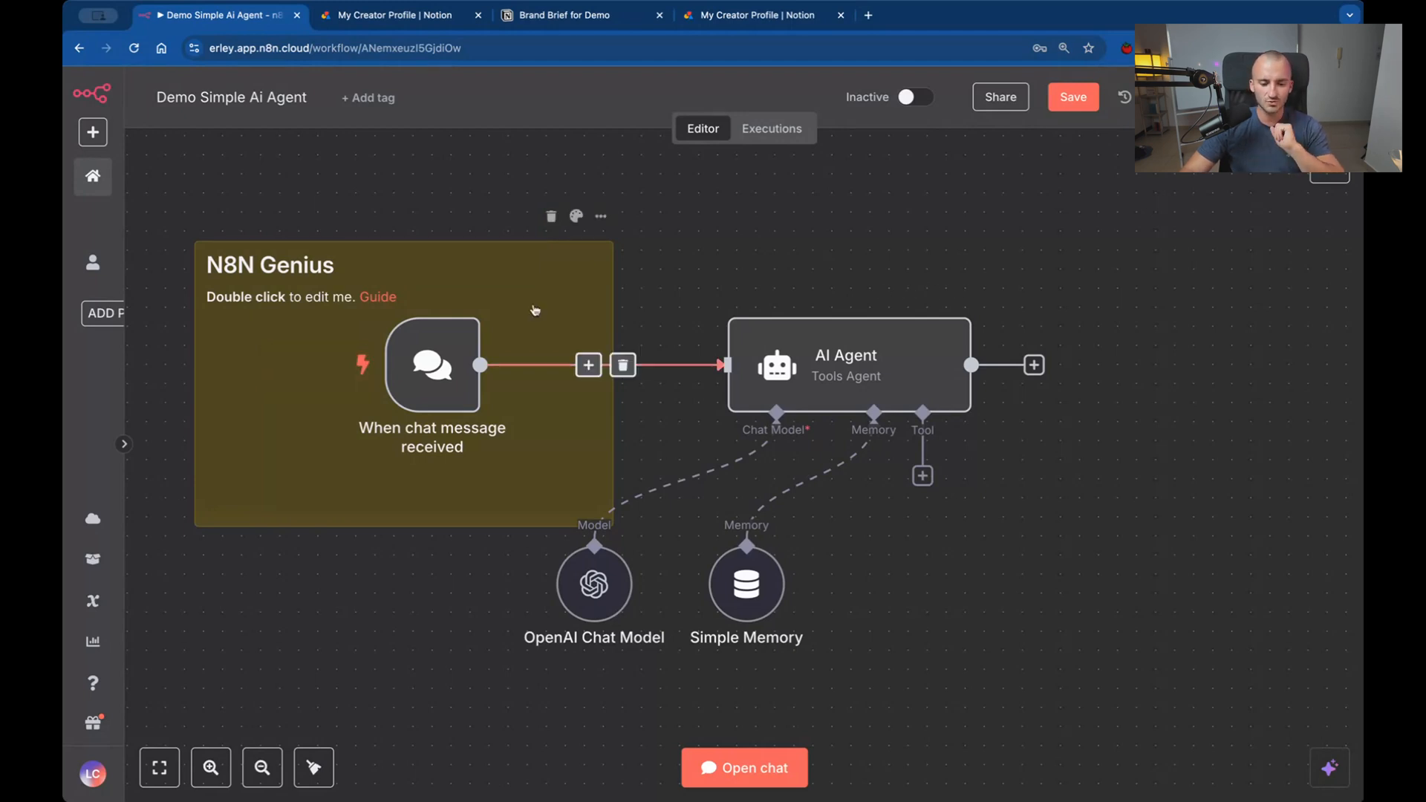
left_click(551, 217)
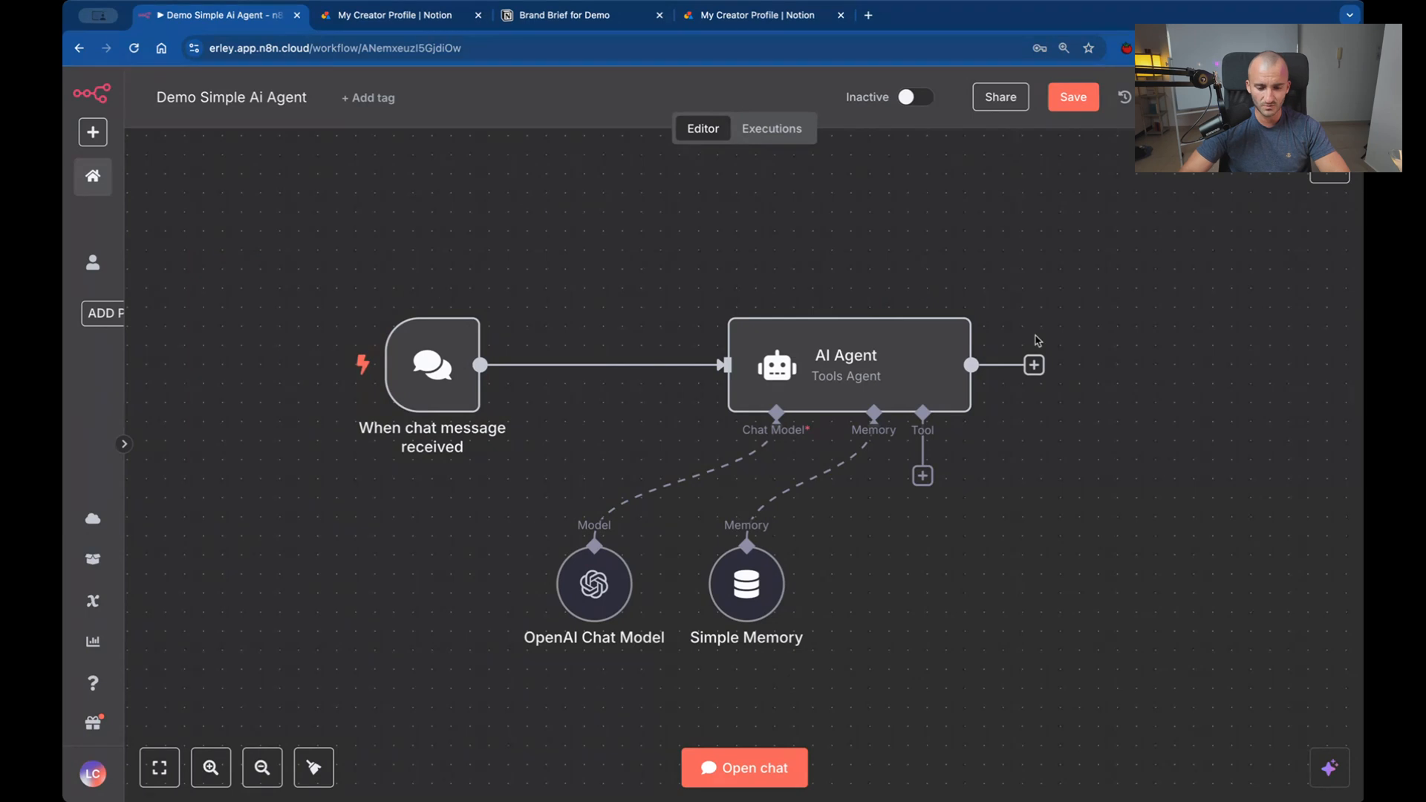
Add a Call n8n Workflow Tool to the AI Agent's tool connection.
left_click(922, 476)
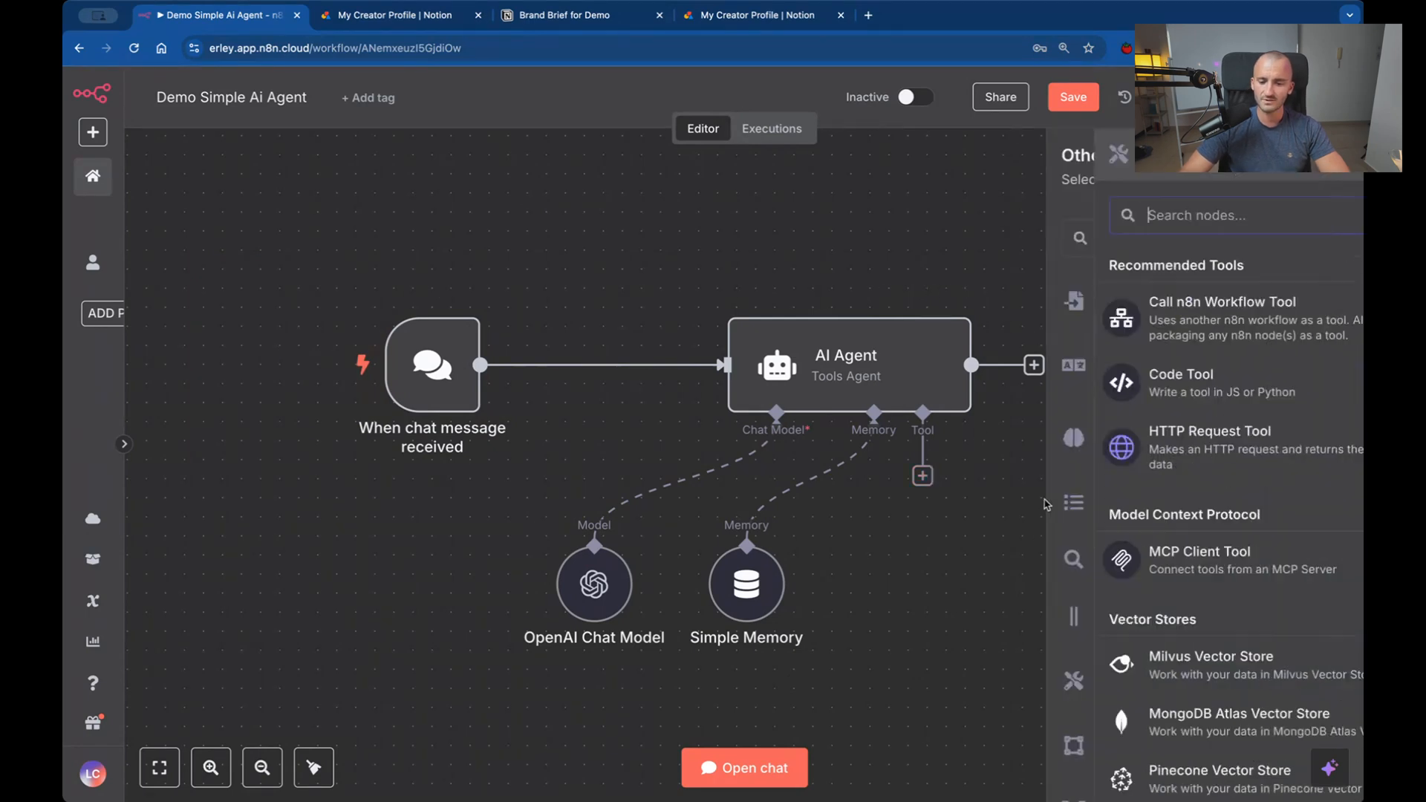
left_click(1141, 327)
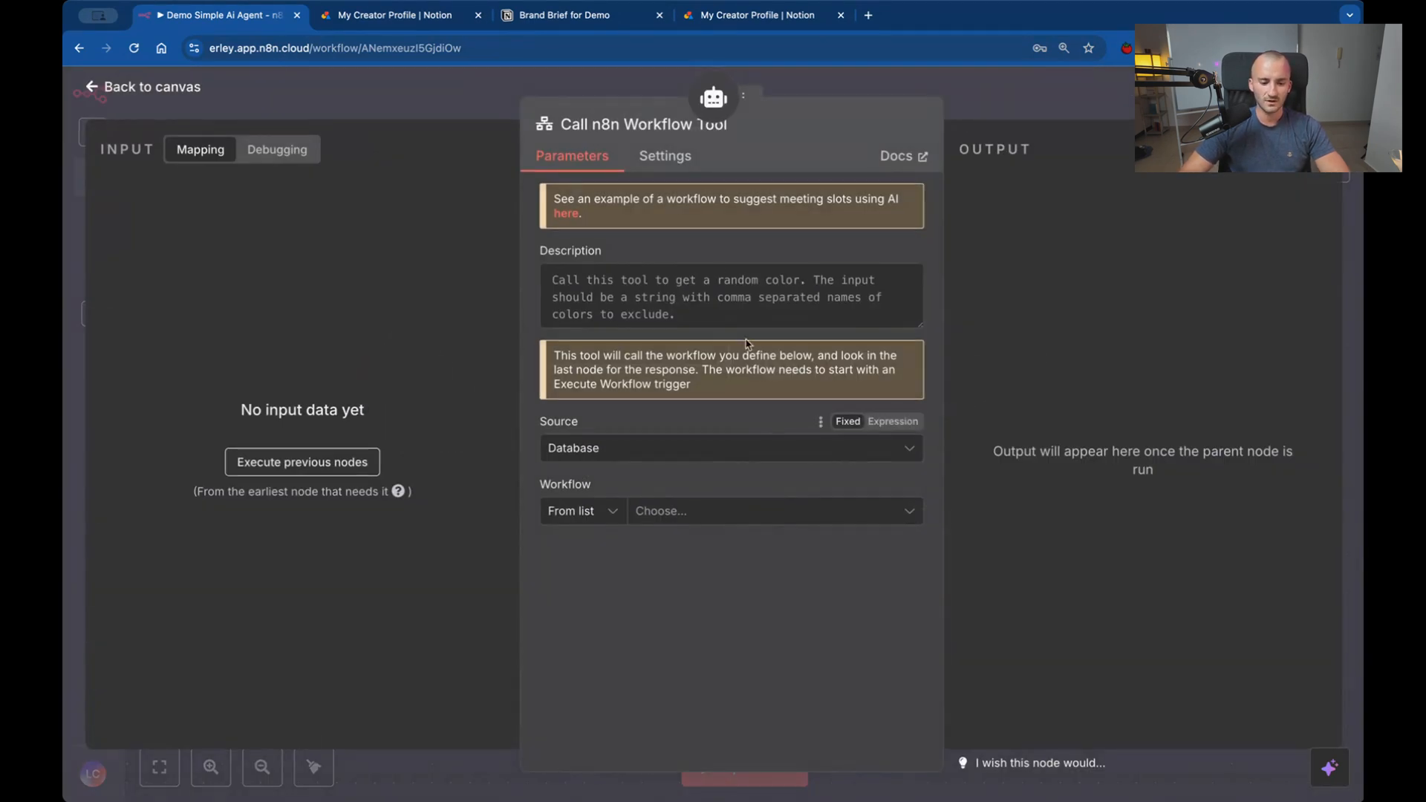
Keep Database as the workflow tool's source and select Demo Get Brand Brief as the workflow it calls.
left_click(661, 450)
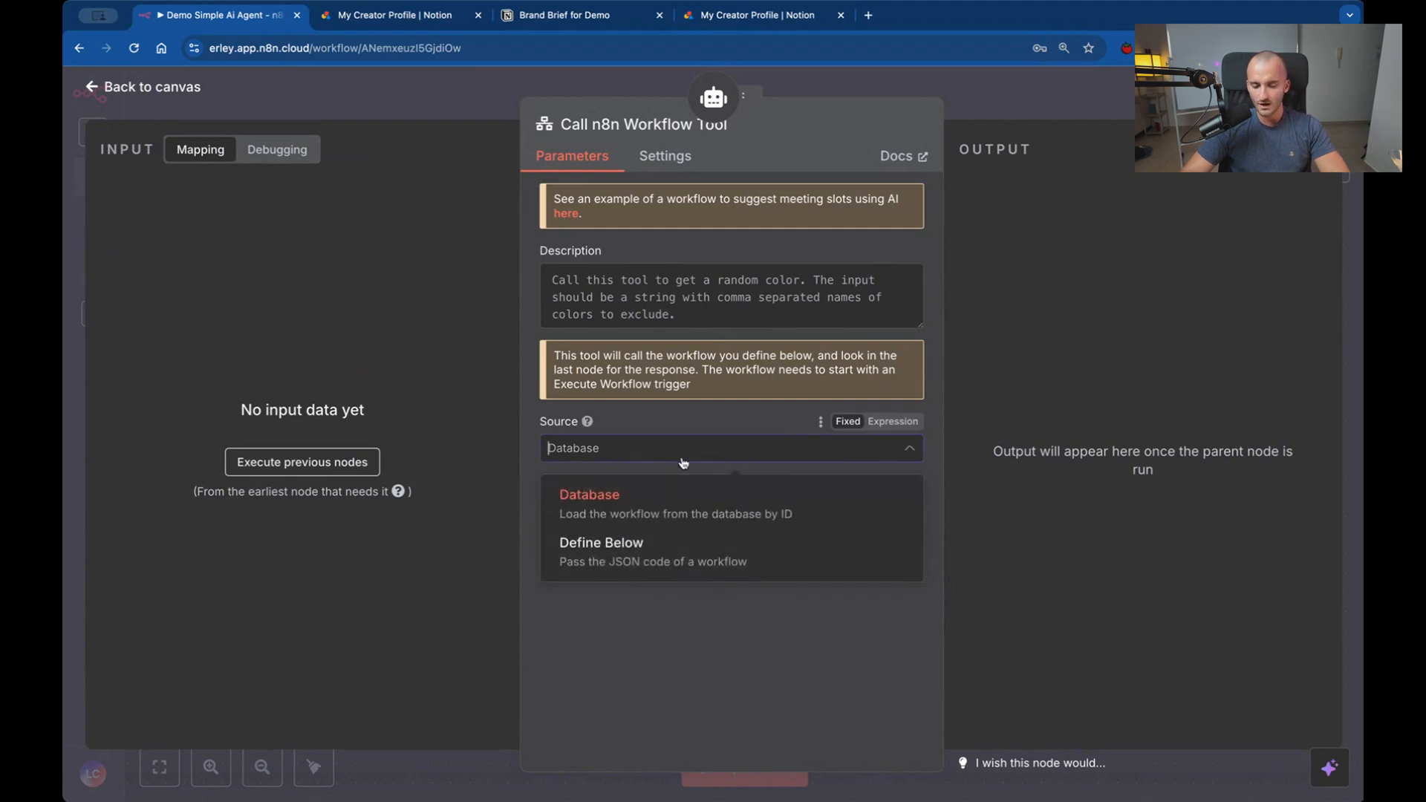
left_click(648, 451)
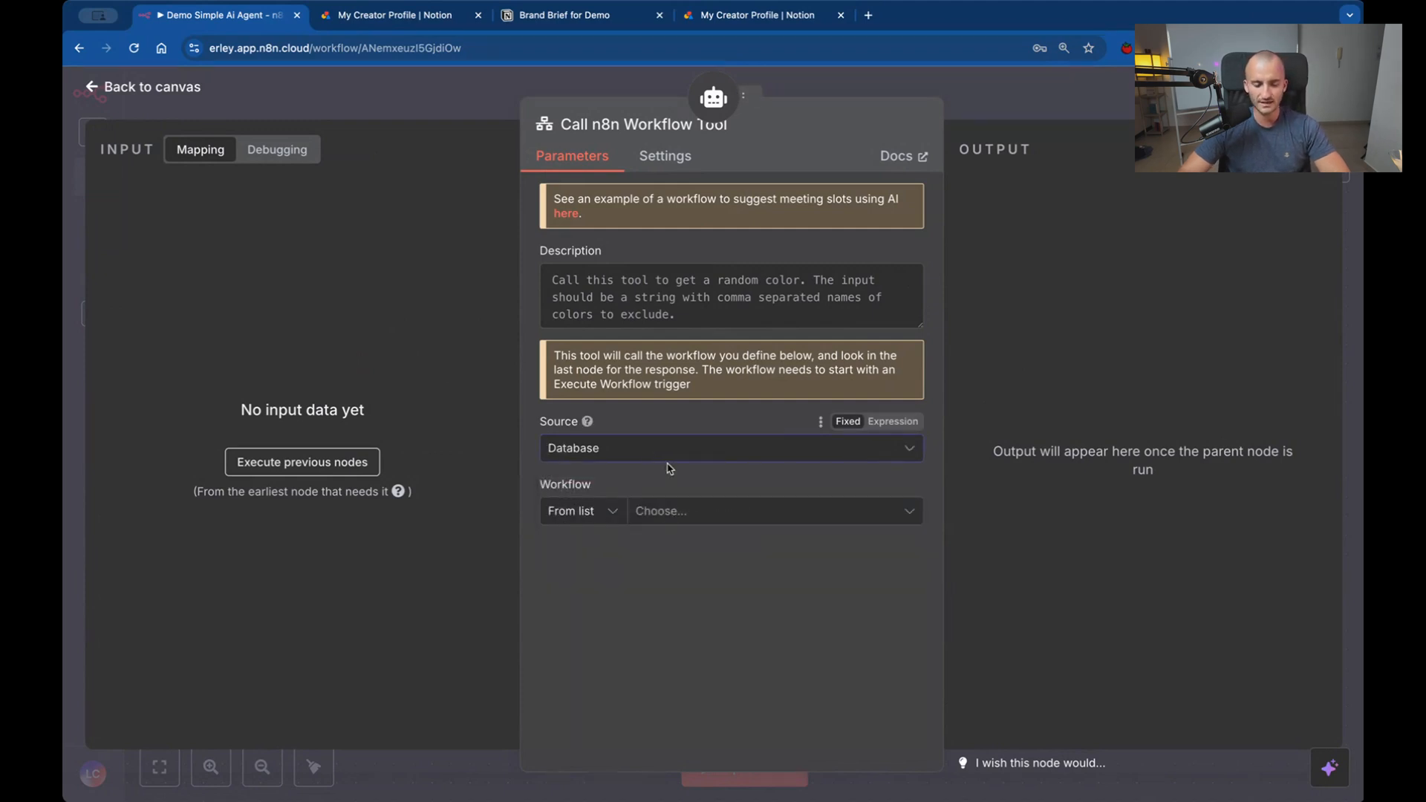
left_click(730, 521)
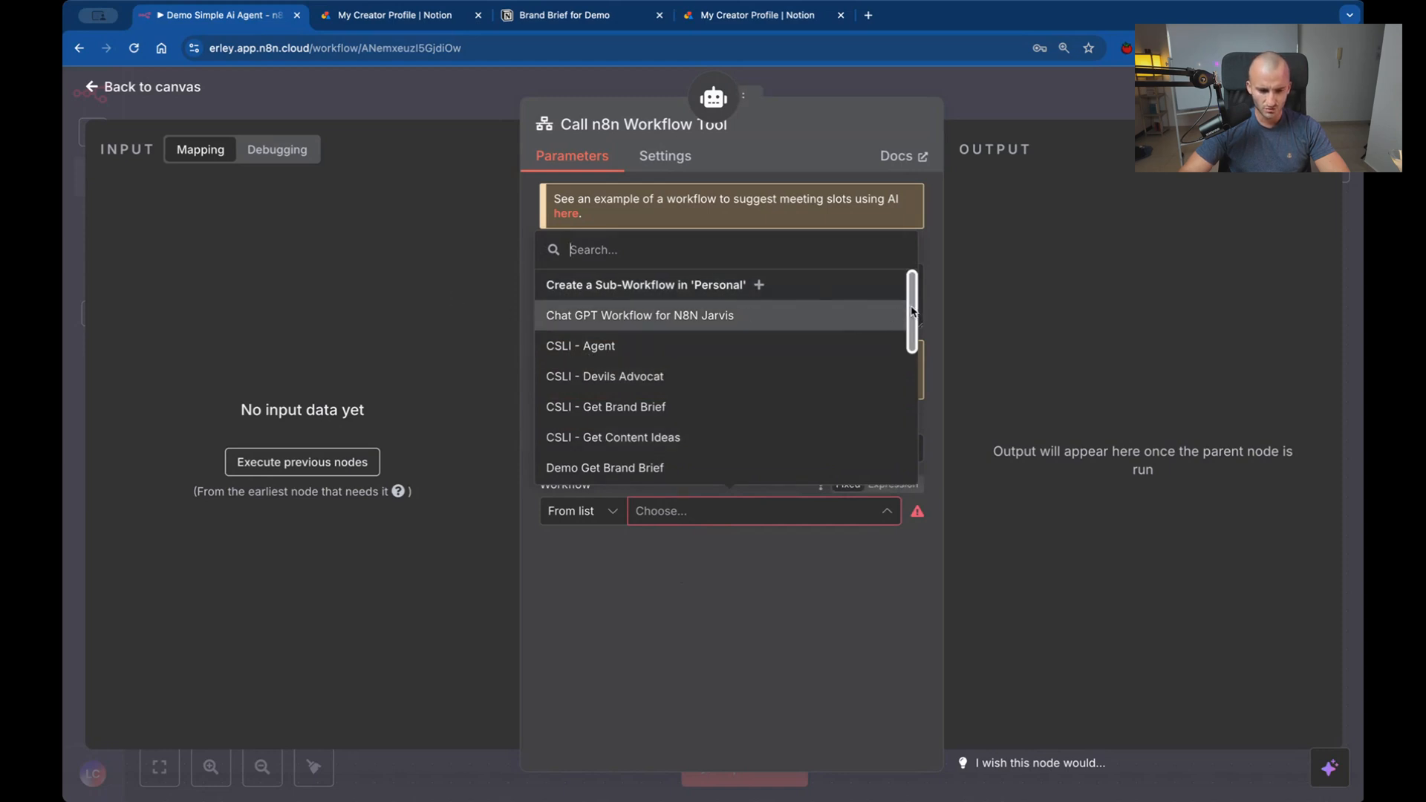
scroll(911, 311, "down", 2)
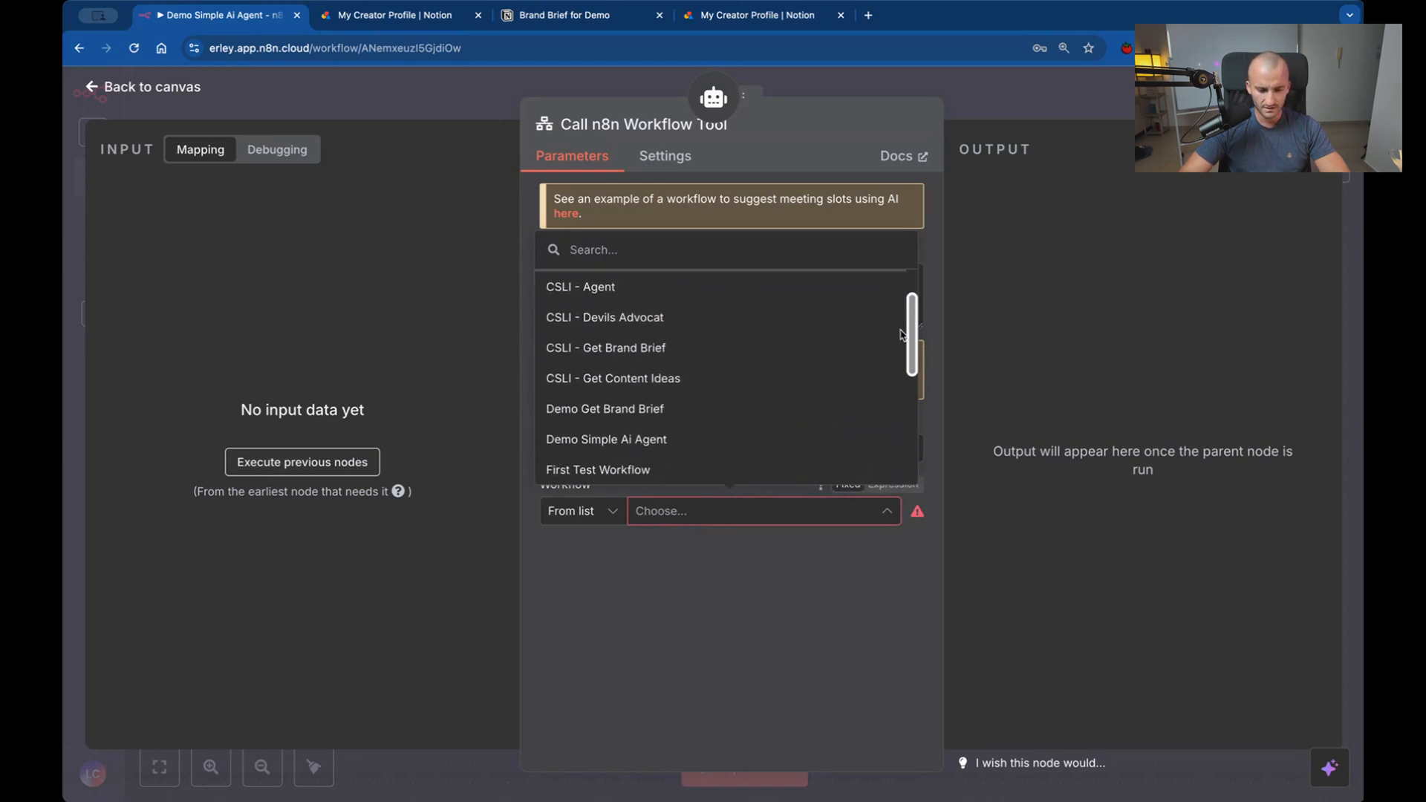
scroll(901, 334, "down", 3)
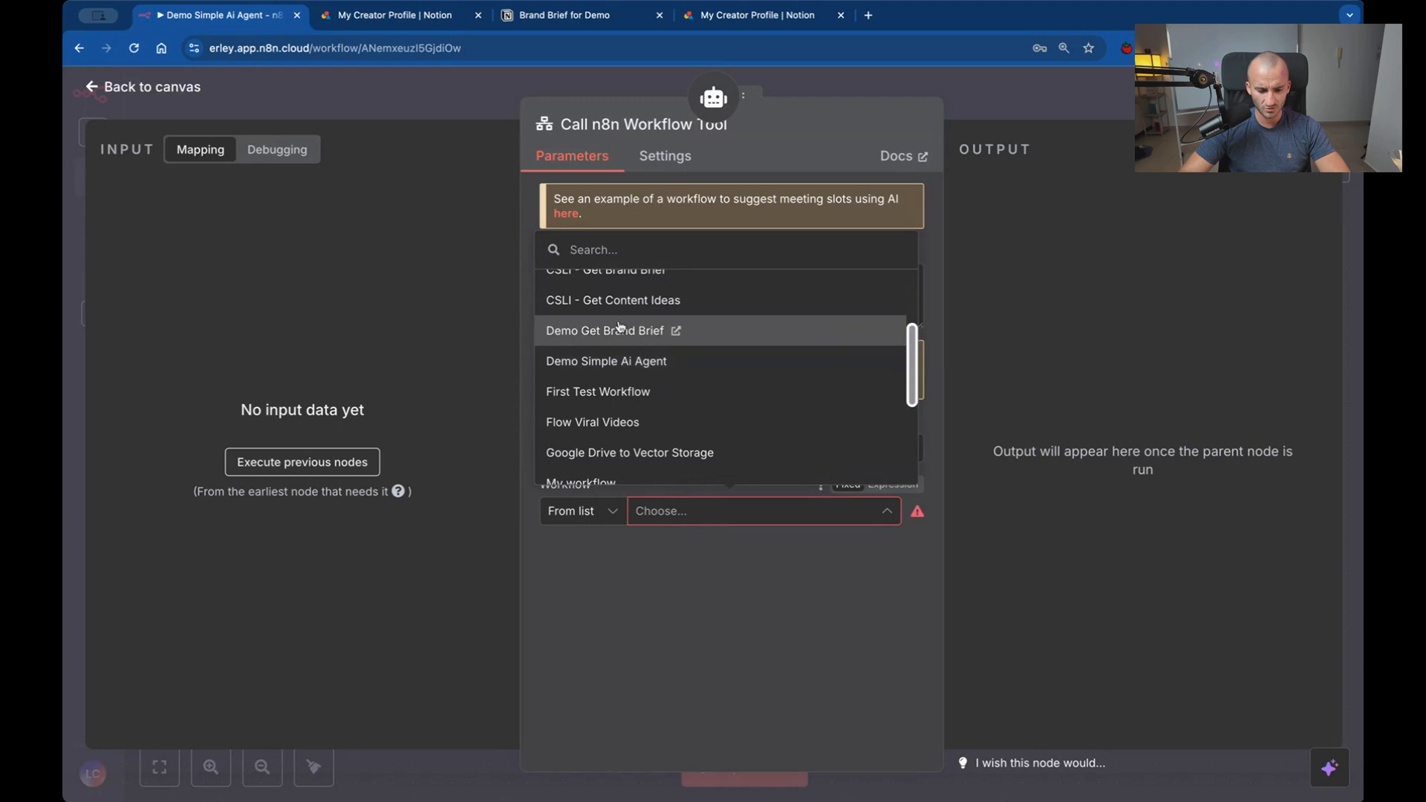
left_click(624, 331)
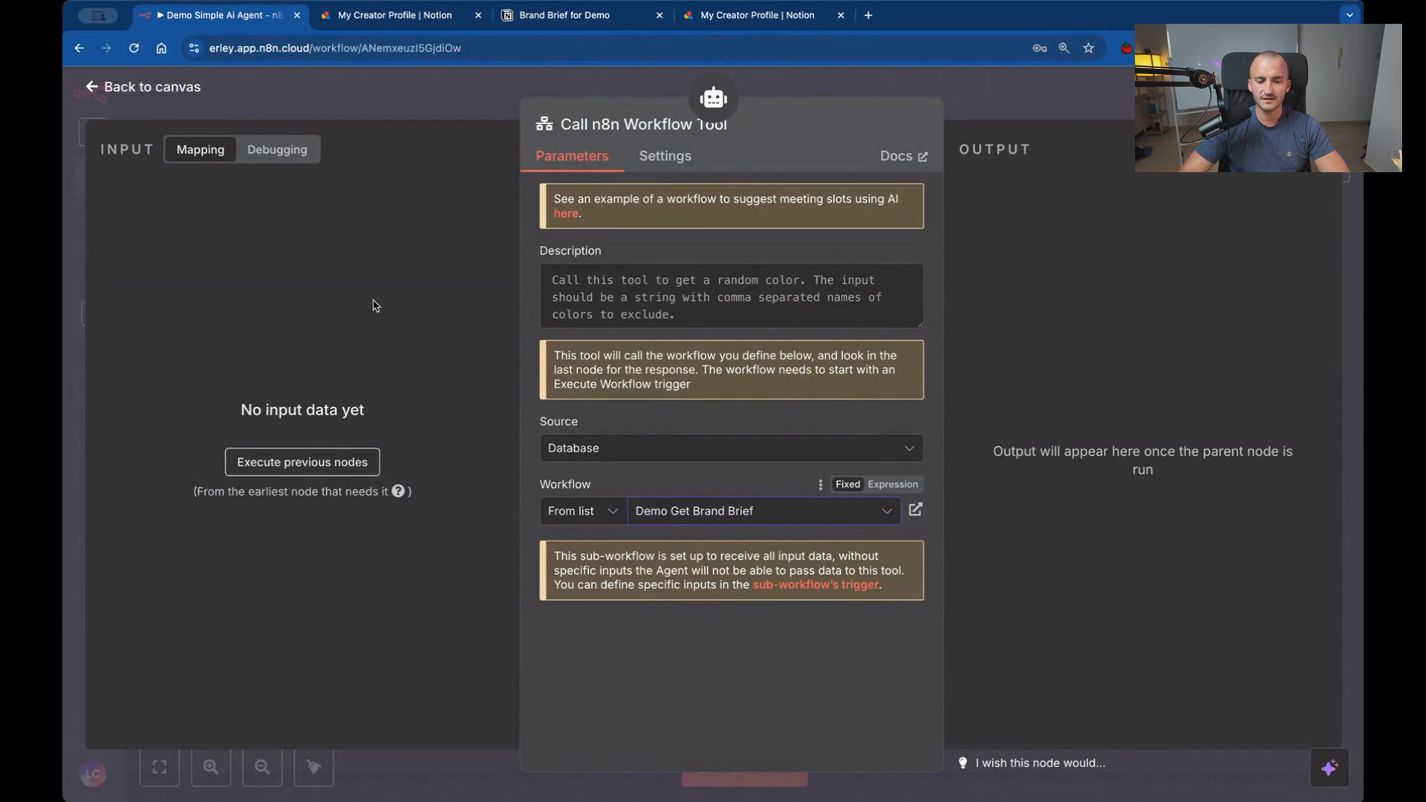
Describe the tool as one to call for getting the creator's Brand Brief and guidelines, then space its node away from Simple Memory on the canvas.
left_click(588, 287)
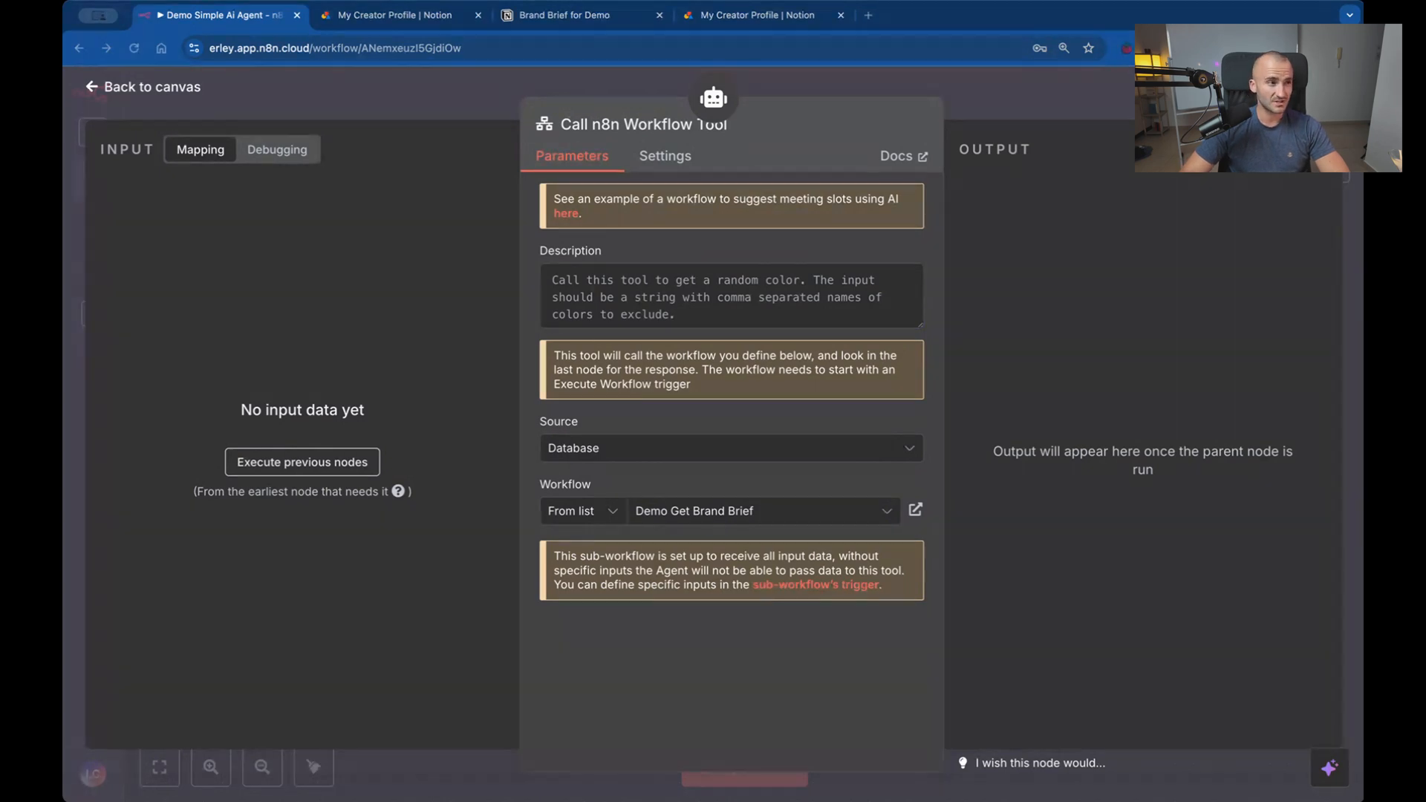
left_click(662, 320)
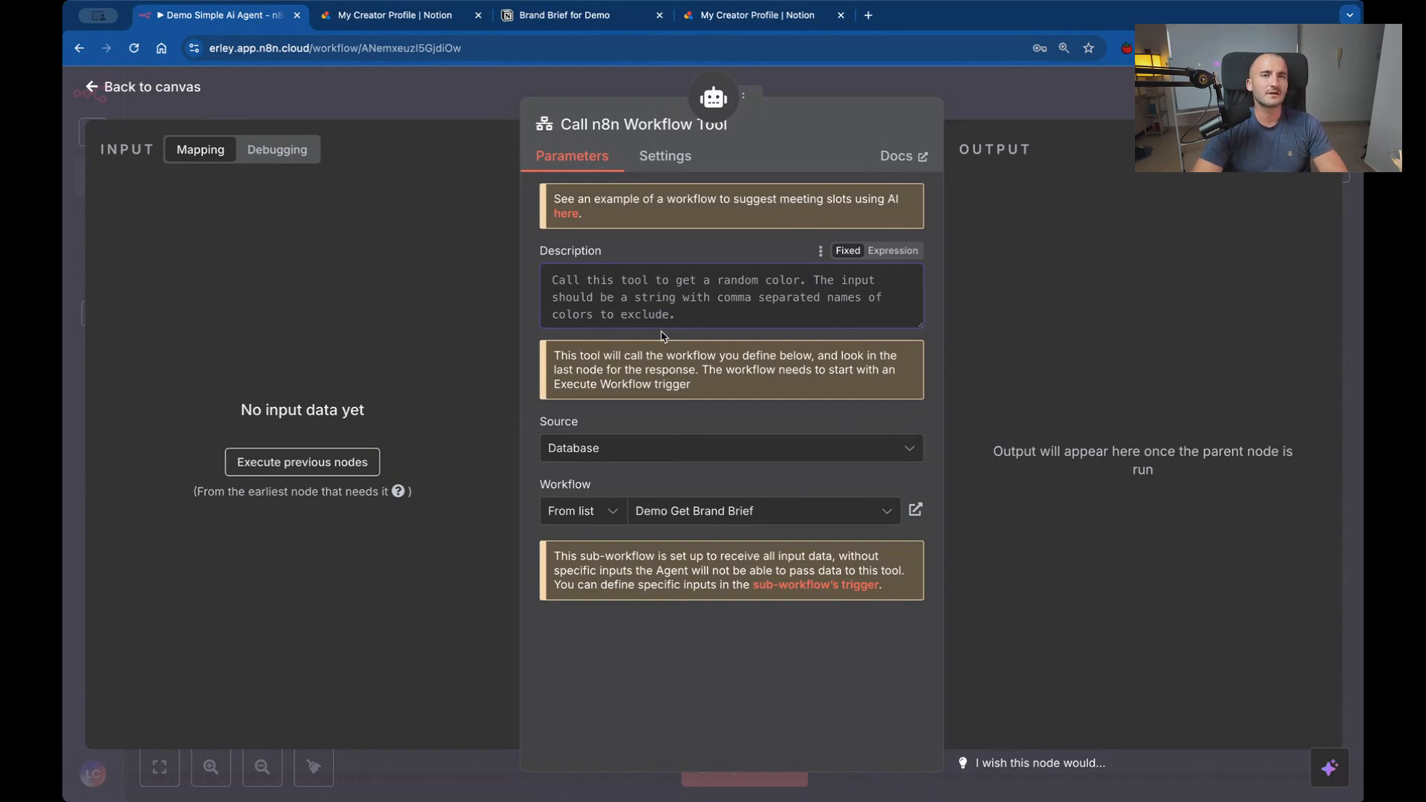
type("Call this tool to get Linus")
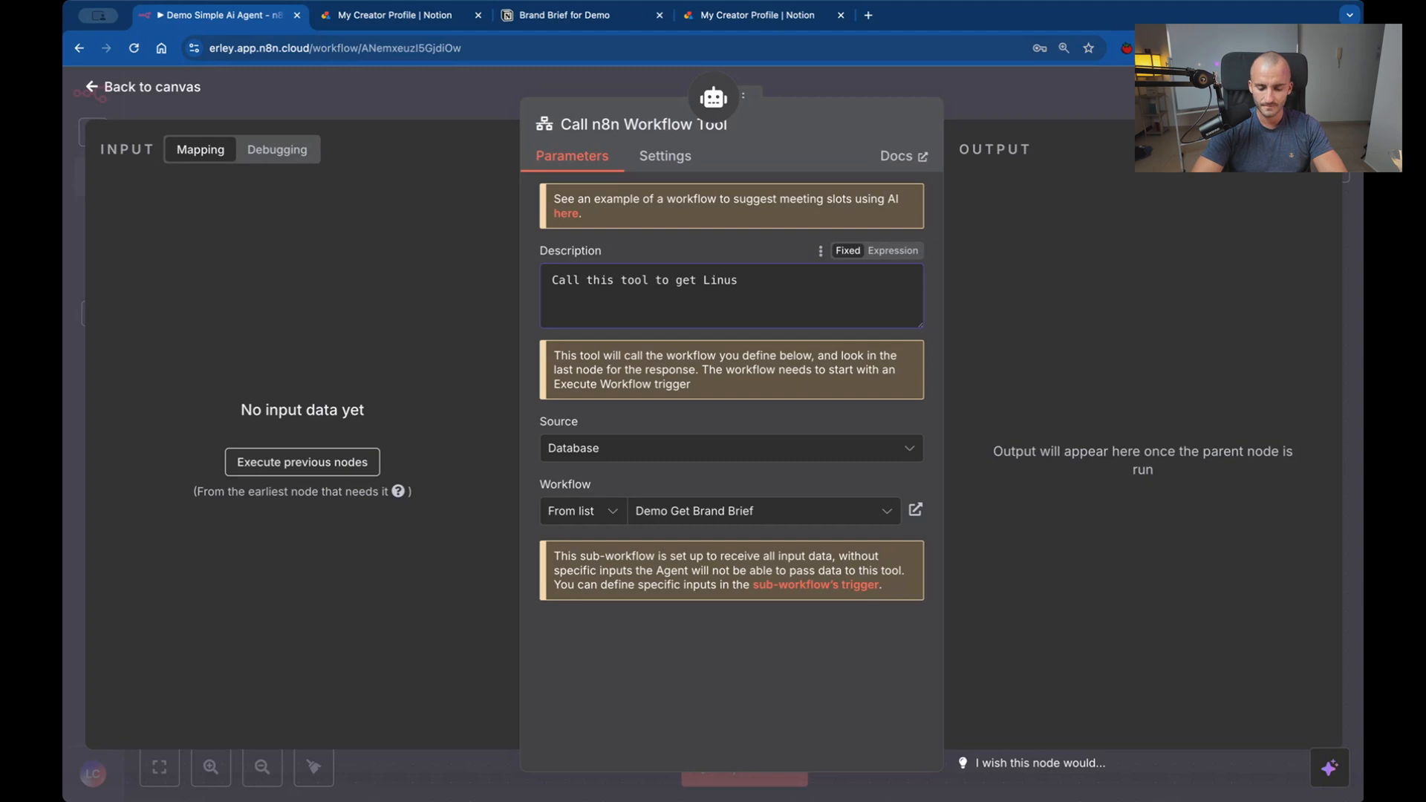
type("Brand Brief")
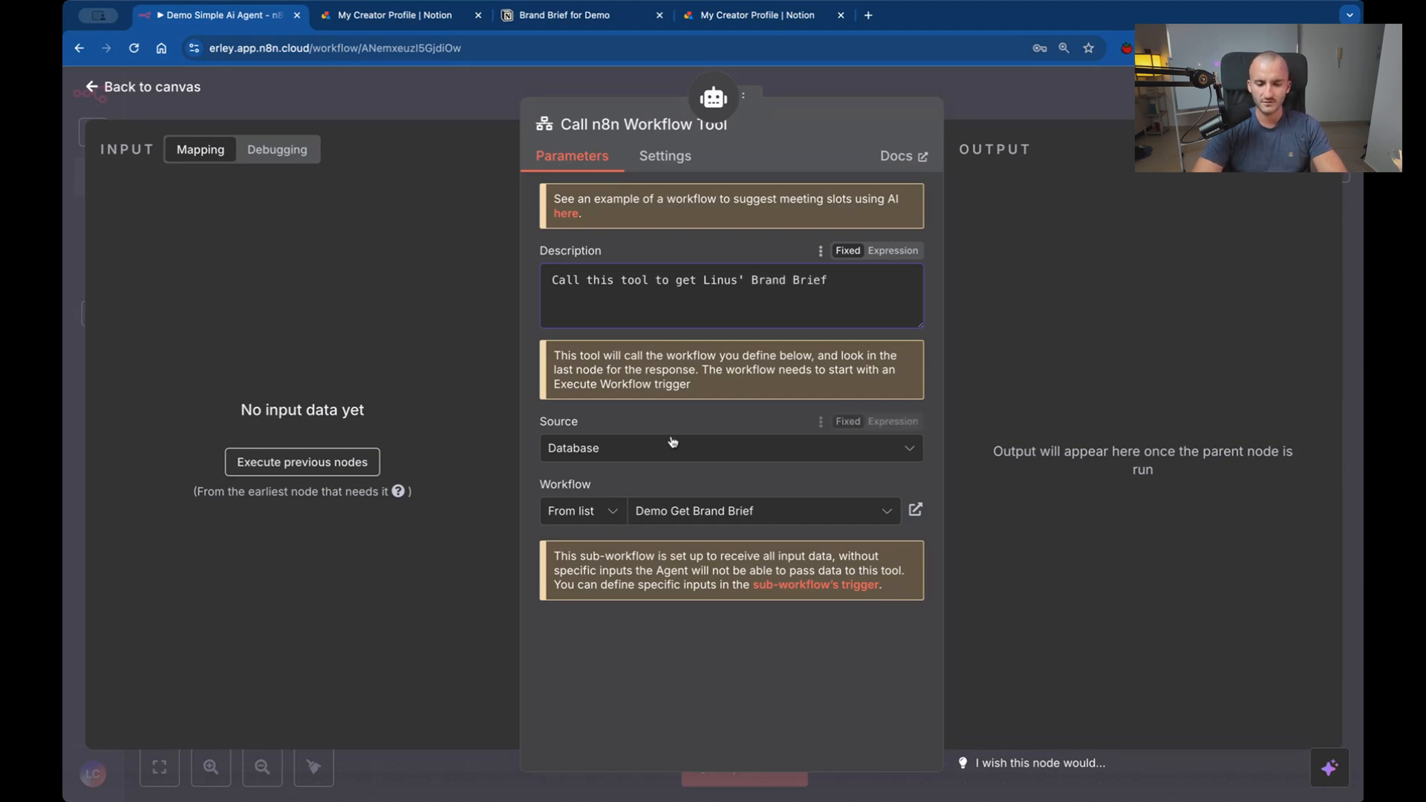
left_click_drag(744, 276, 730, 275)
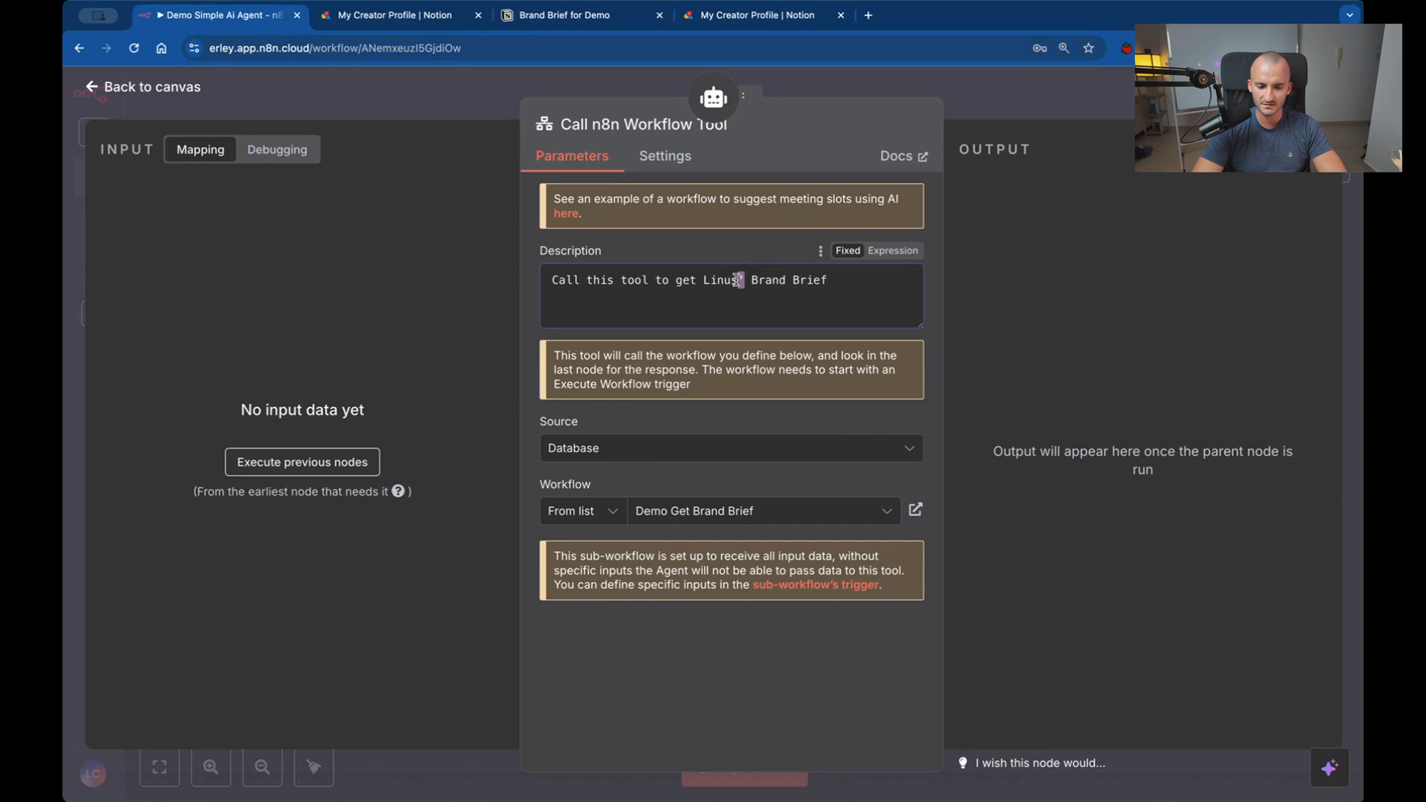
left_click(833, 288)
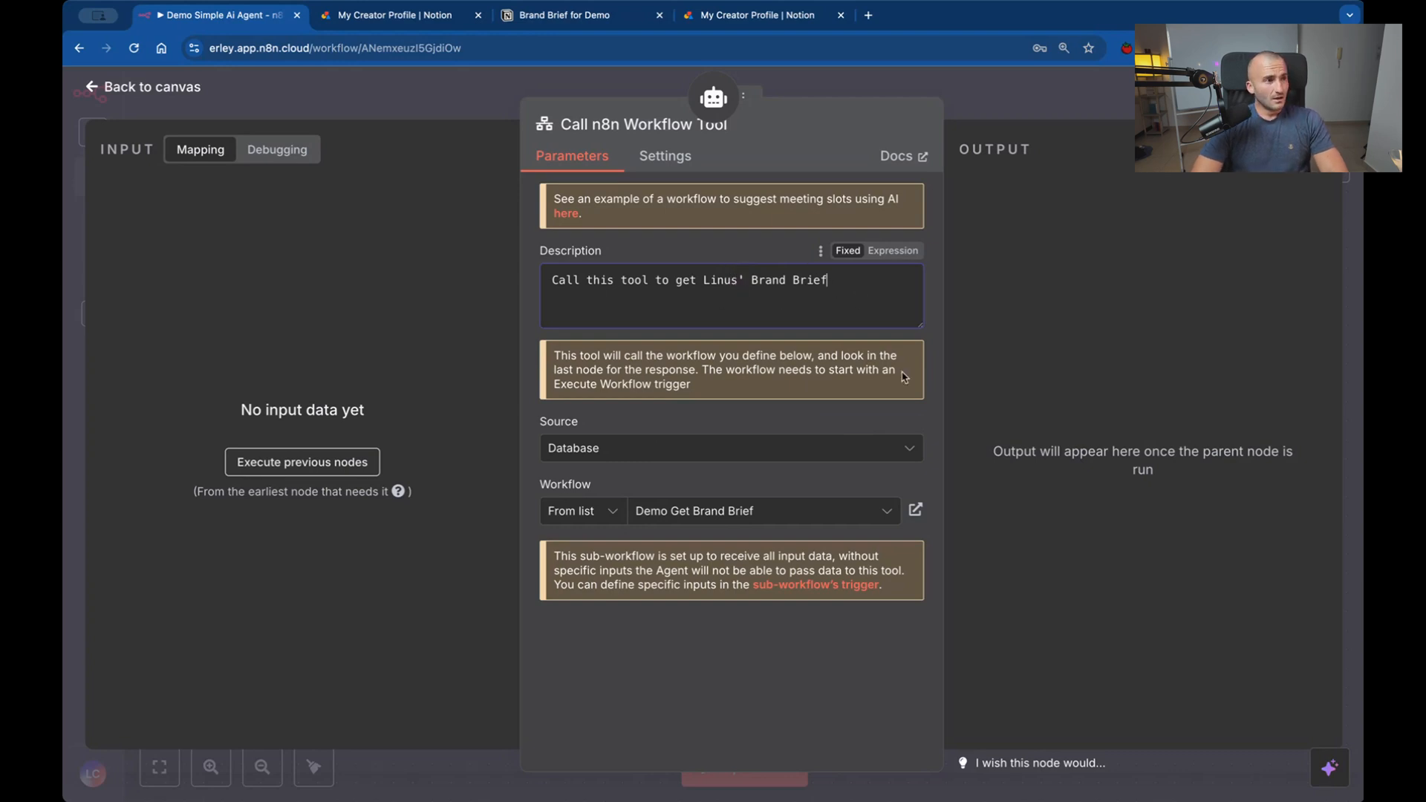
type("and ")
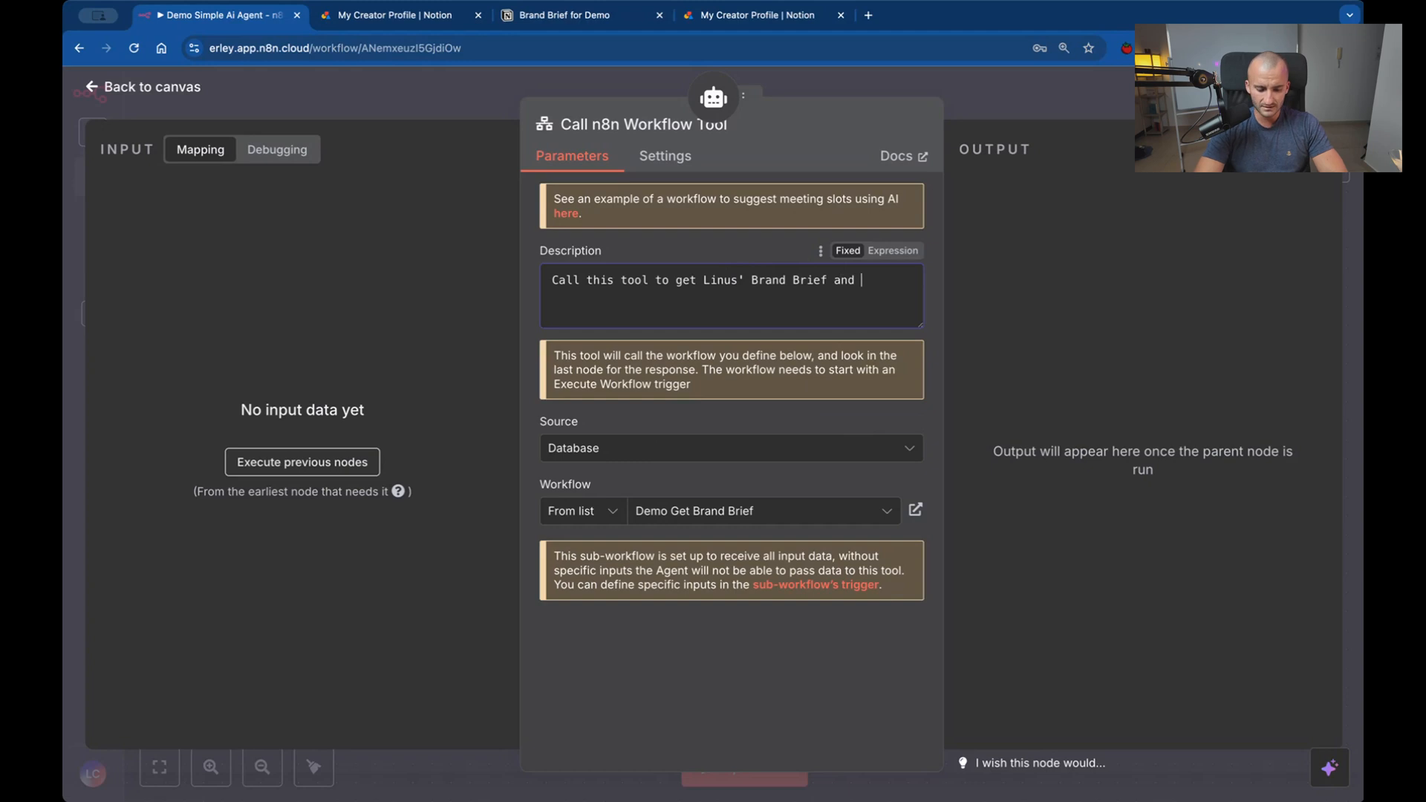
type("guideline/")
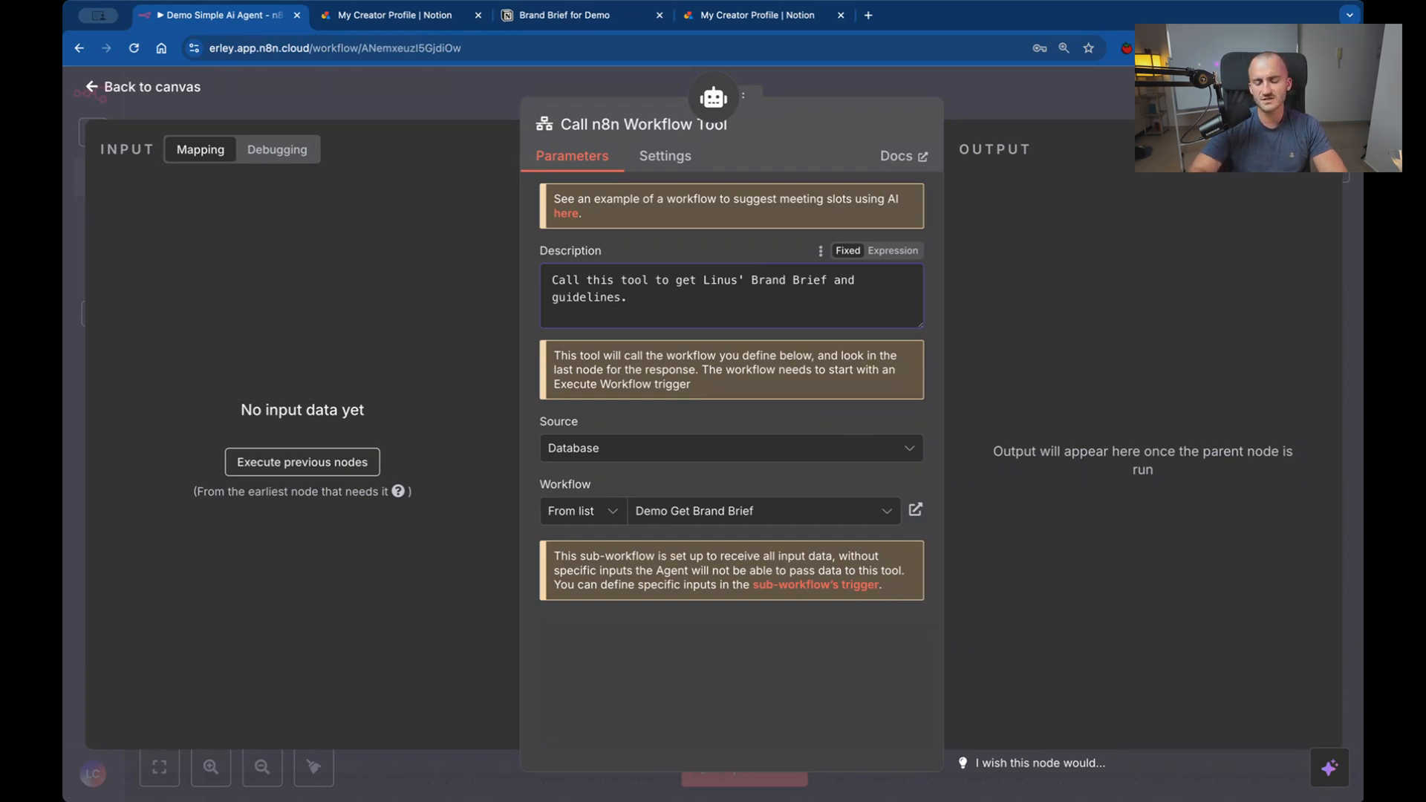
left_click(804, 85)
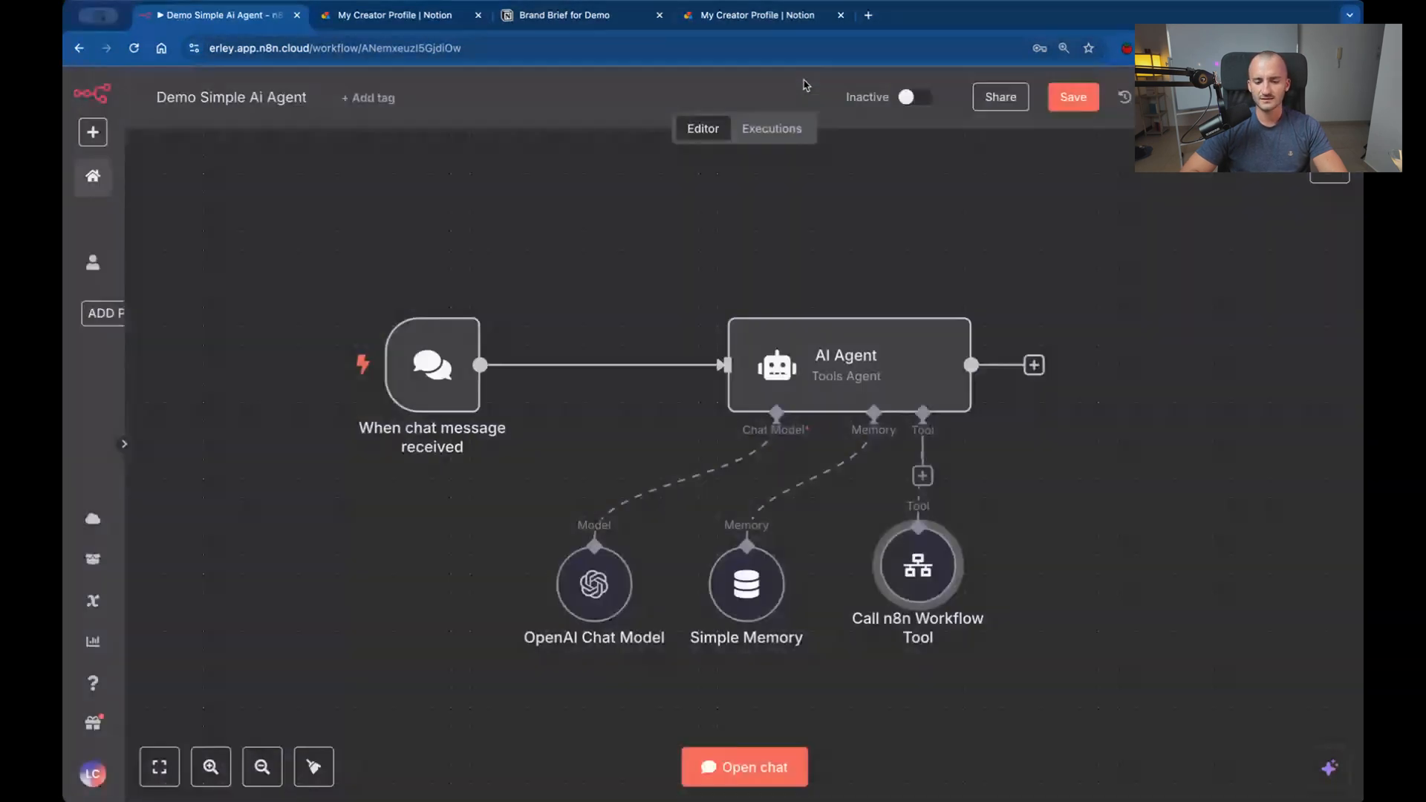
left_click_drag(937, 579, 1076, 585)
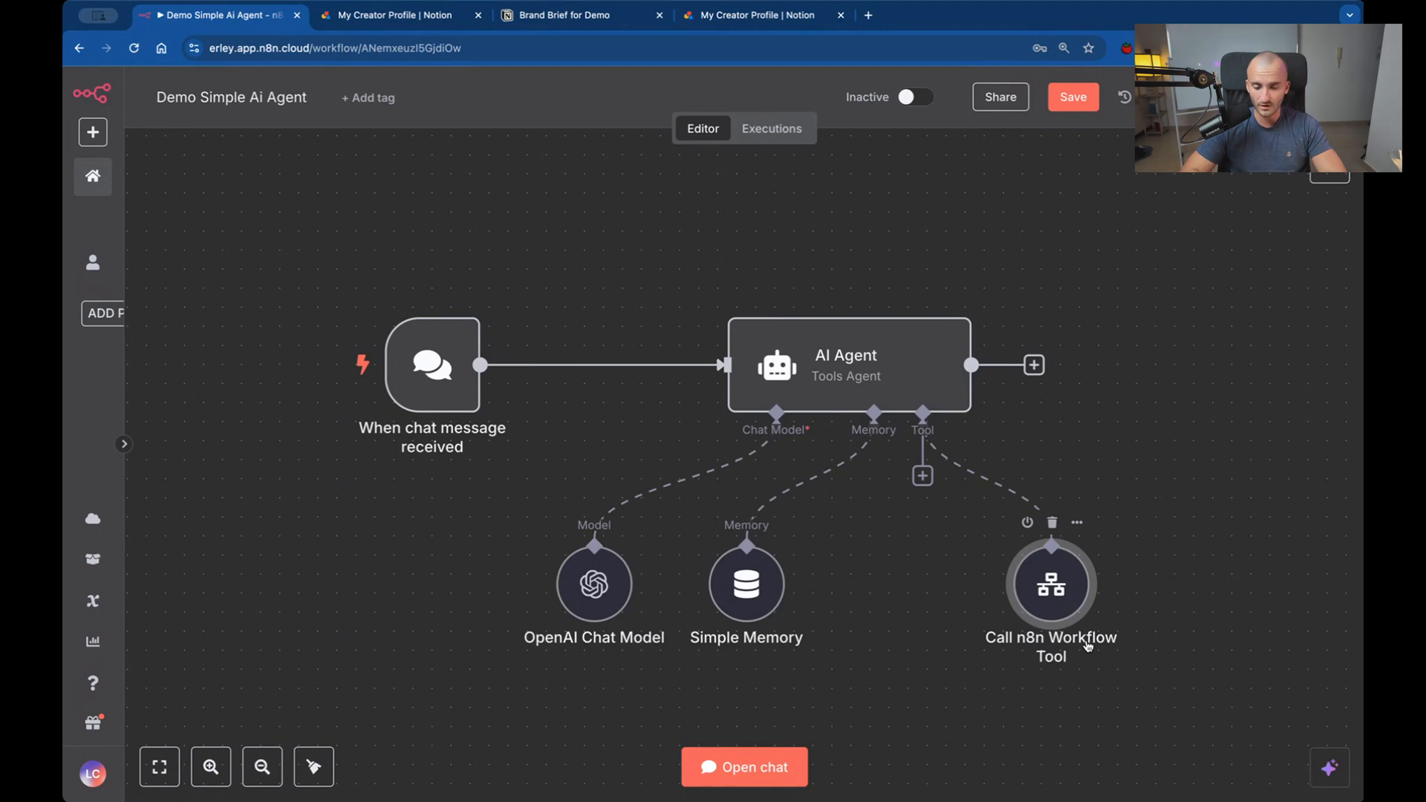
Review the tool's workflow choices and description, and look at the Brand Brief for Demo page in Notion.
double_click(1079, 608)
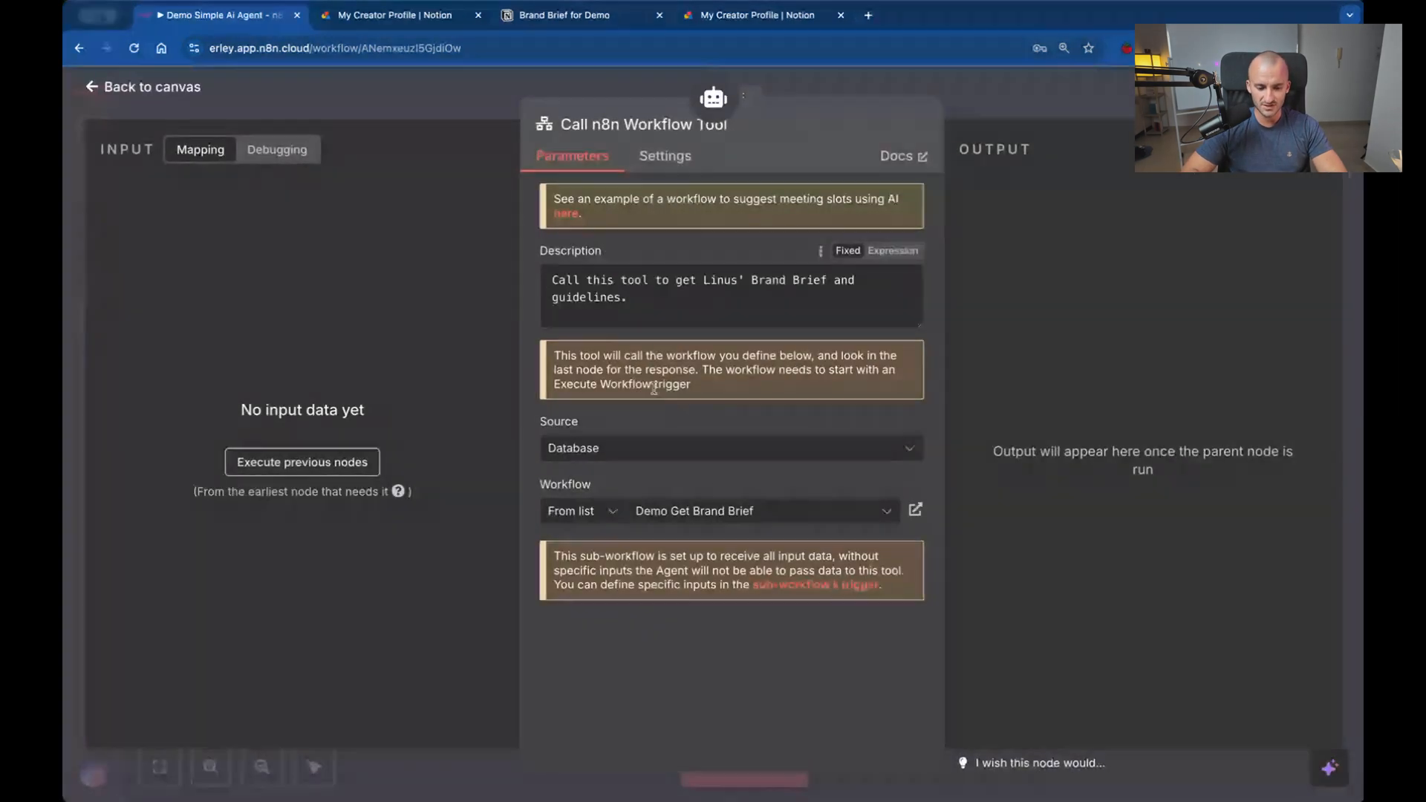
left_click(753, 512)
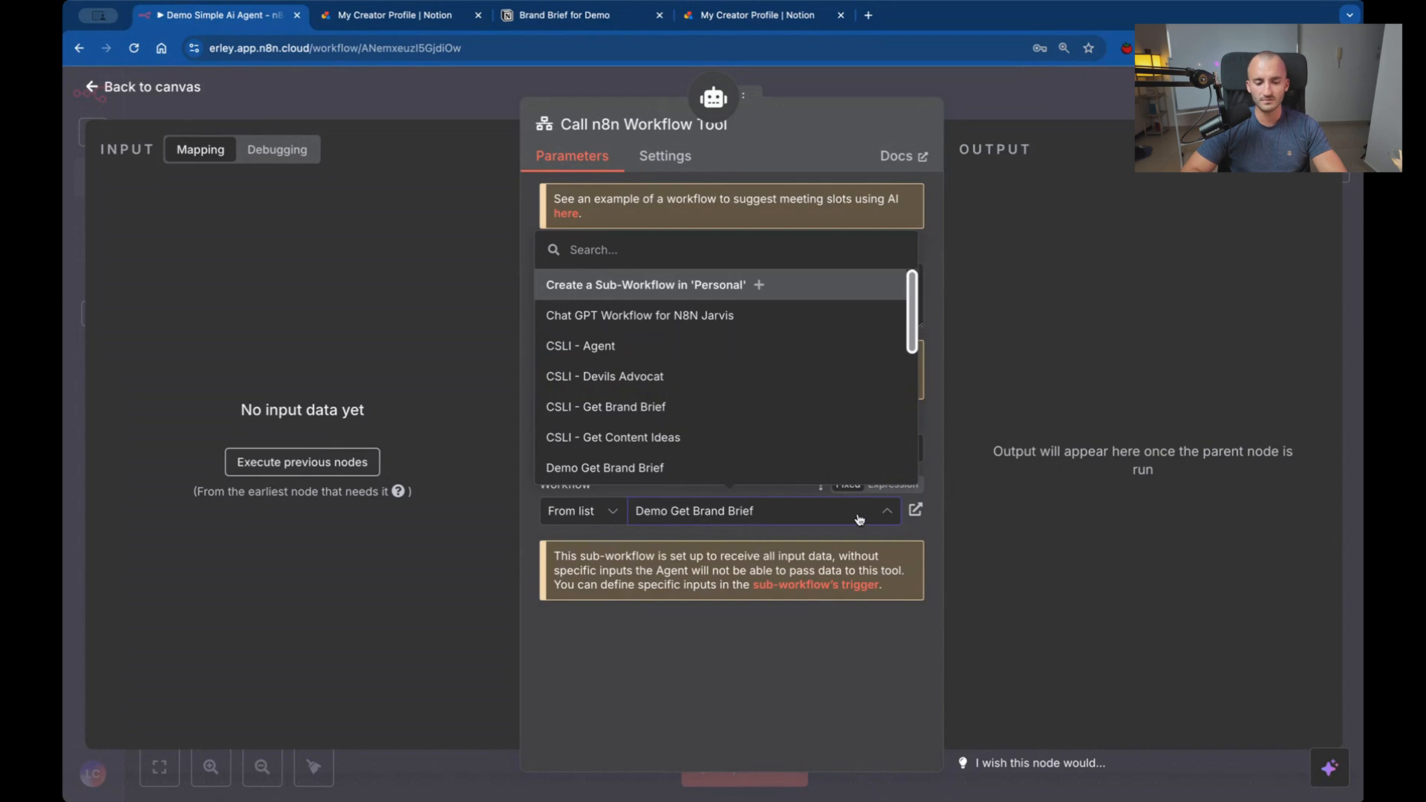
left_click(1095, 406)
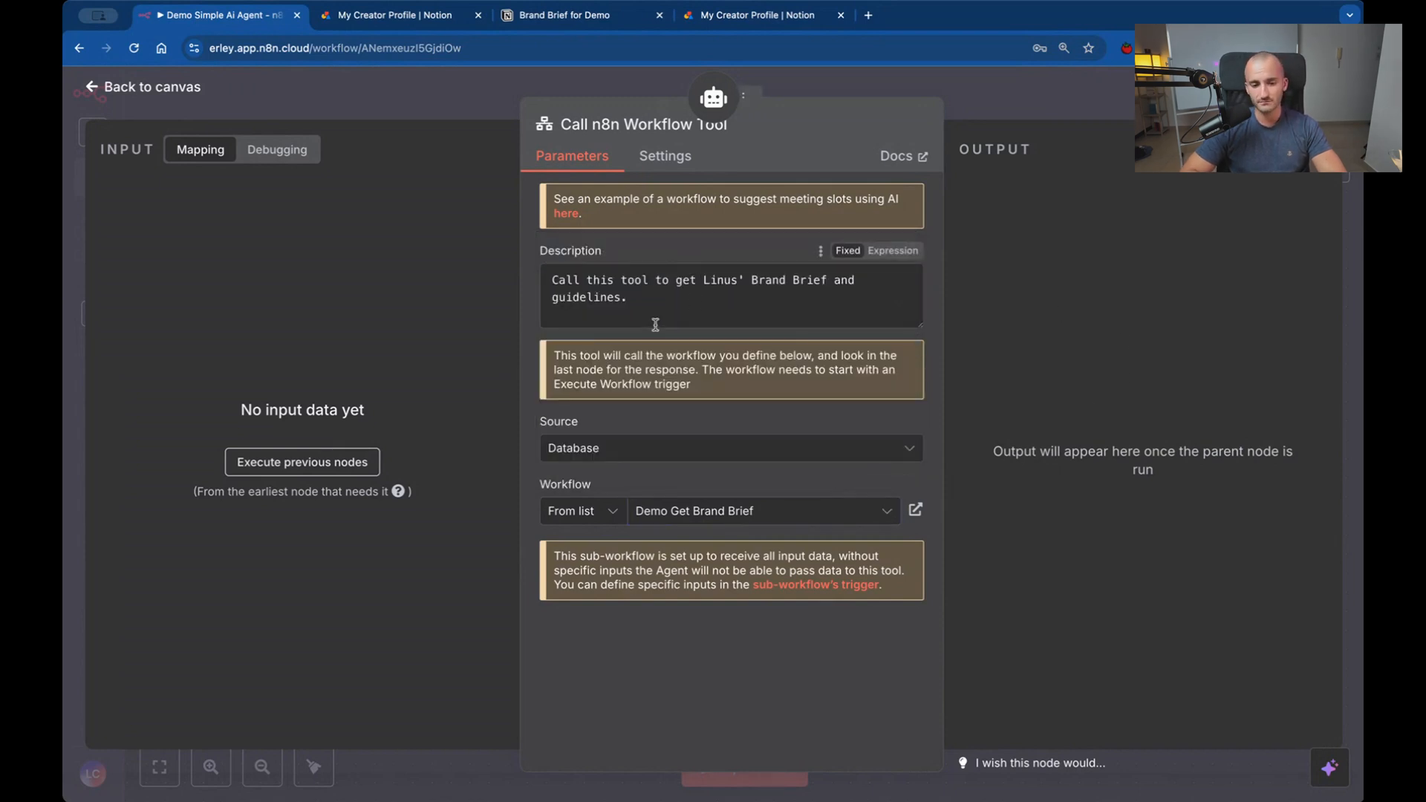
left_click(548, 22)
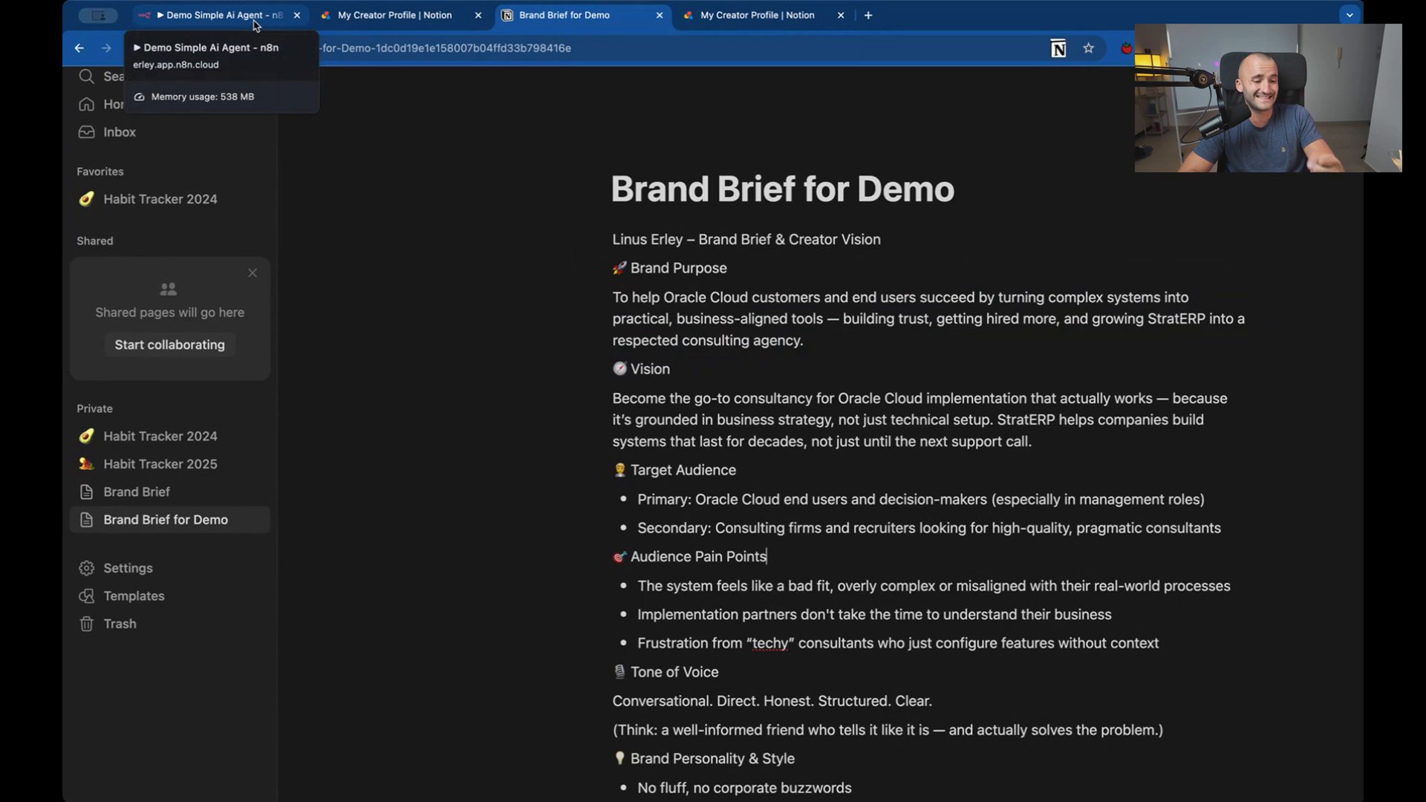
left_click(254, 24)
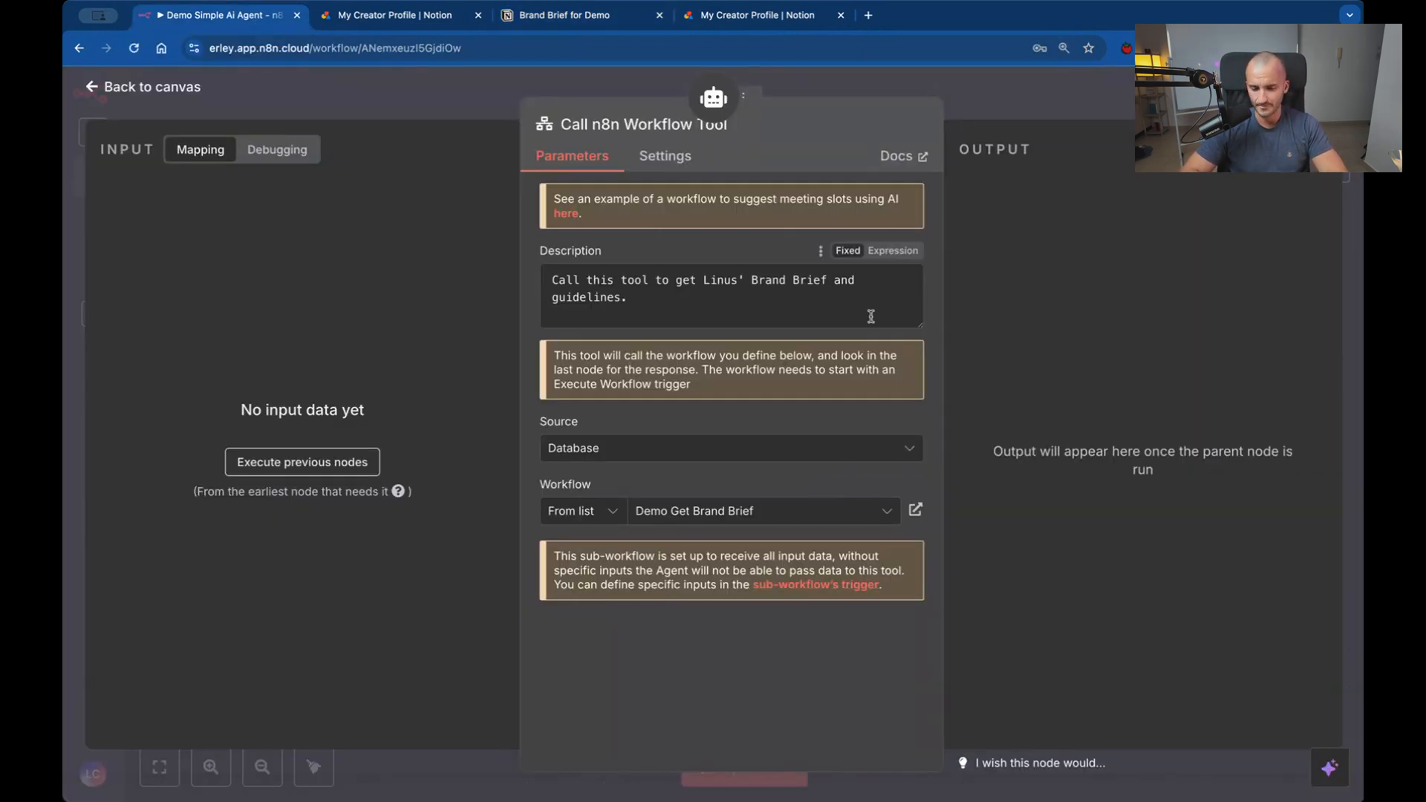
left_click(814, 83)
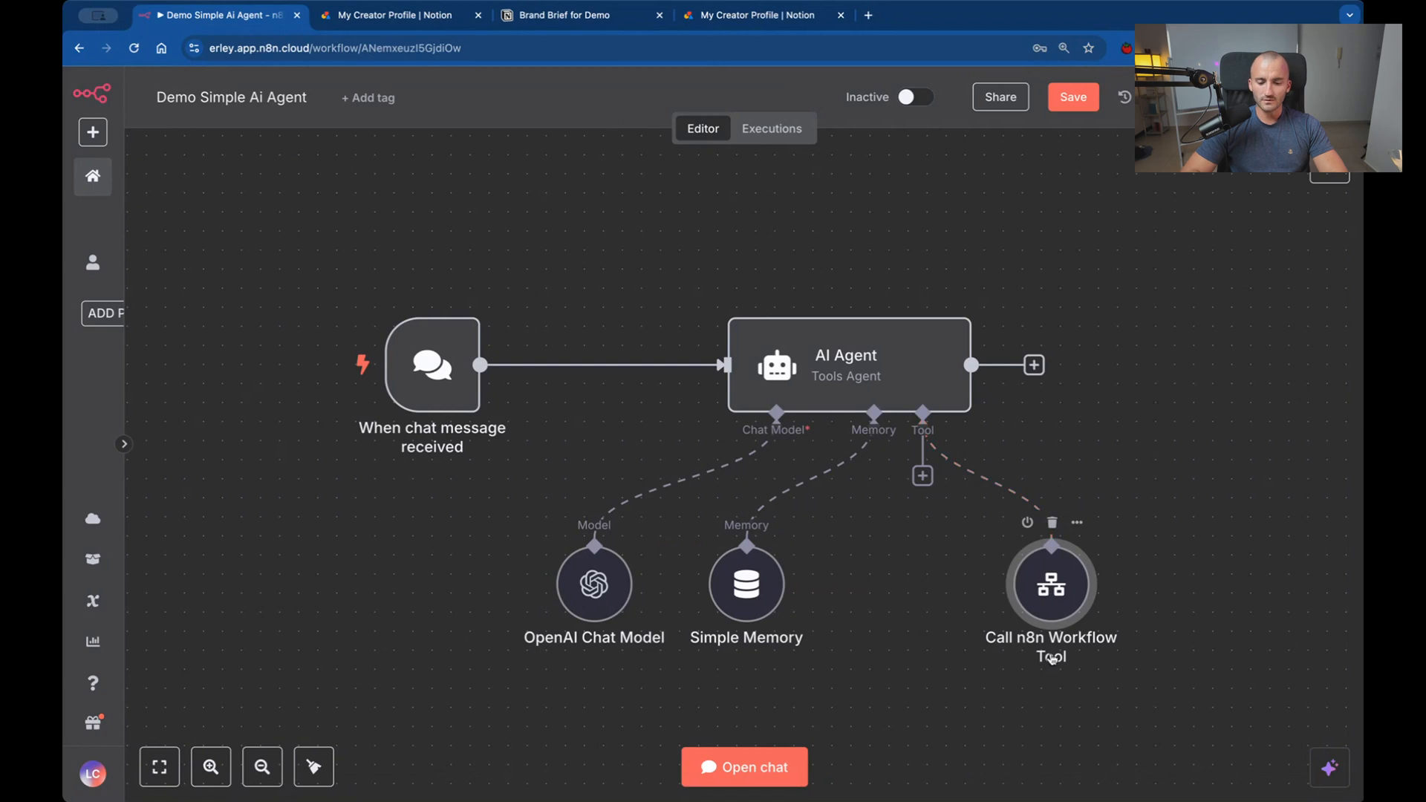
Rename the Call n8n Workflow Tool node to "Get Brand Brief" and place it beneath the AI Agent's tool connection.
double_click(1052, 657)
left_click(705, 124)
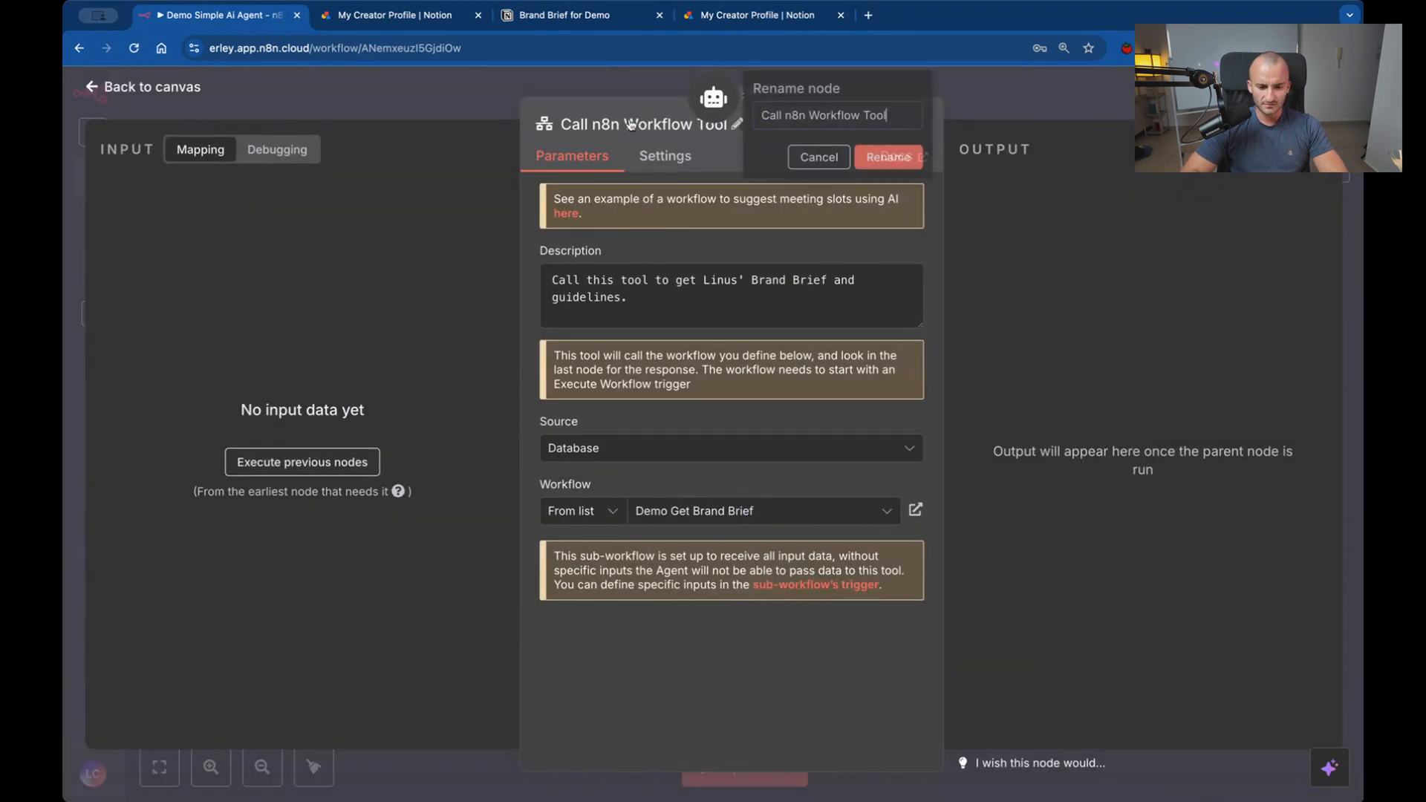
triple_click(834, 119)
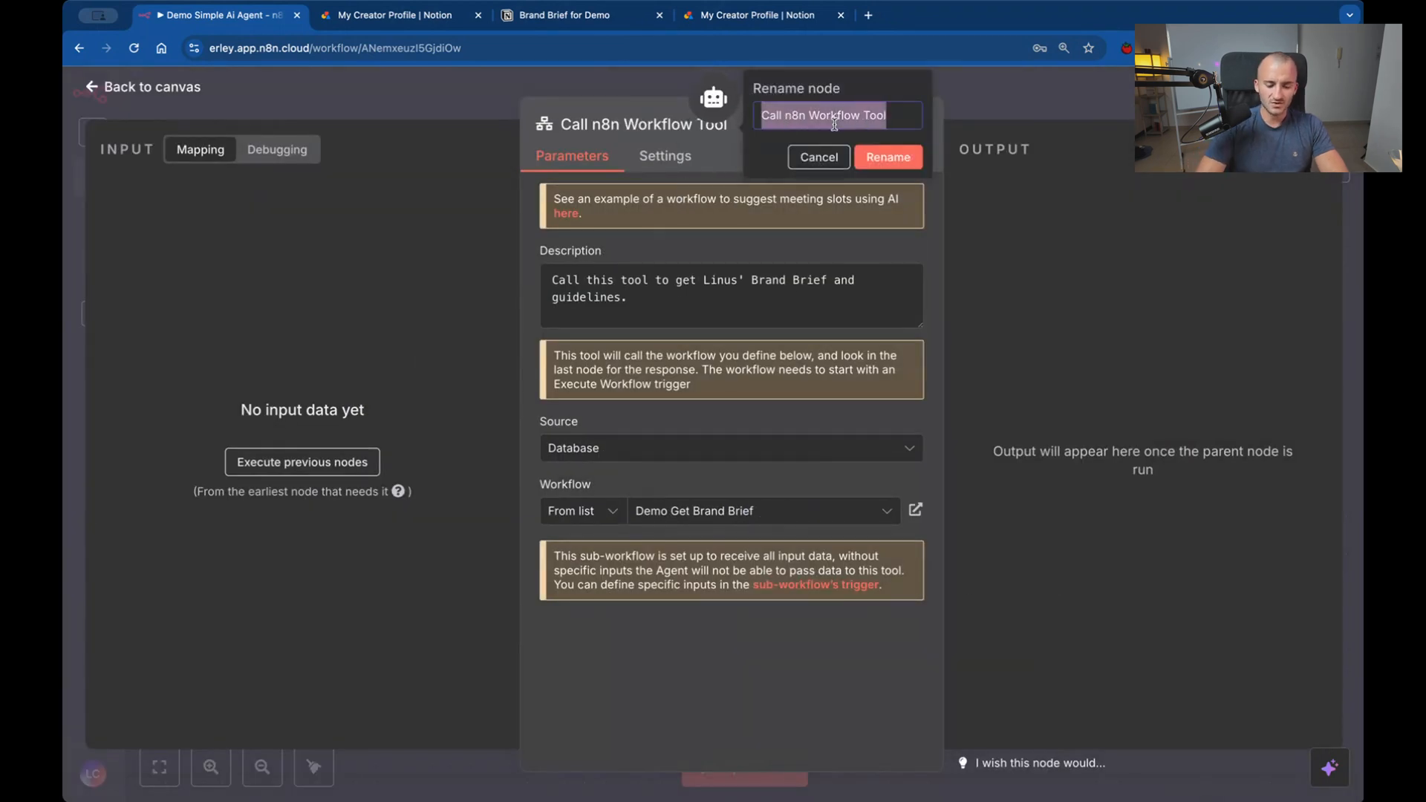
type("Get Bran")
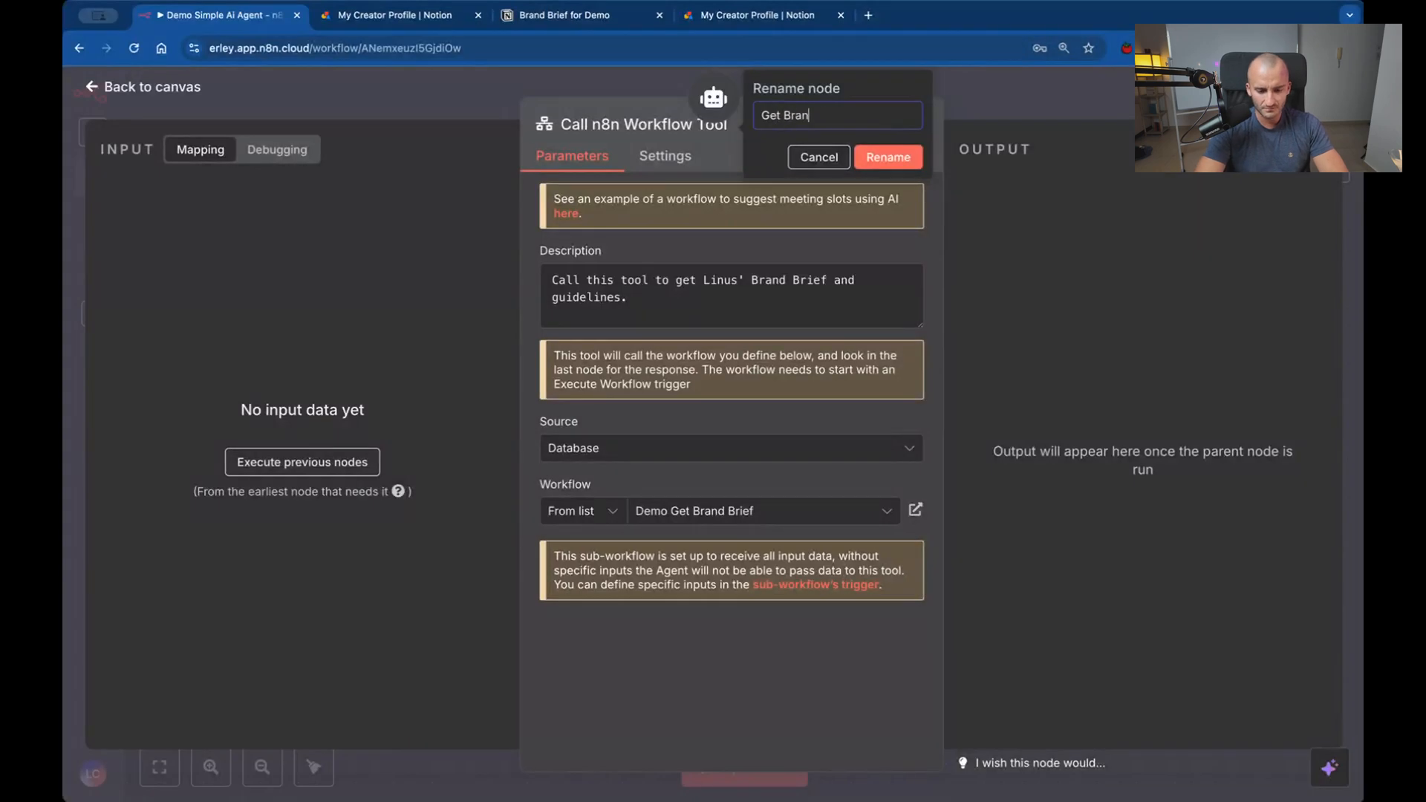
type("d Bri")
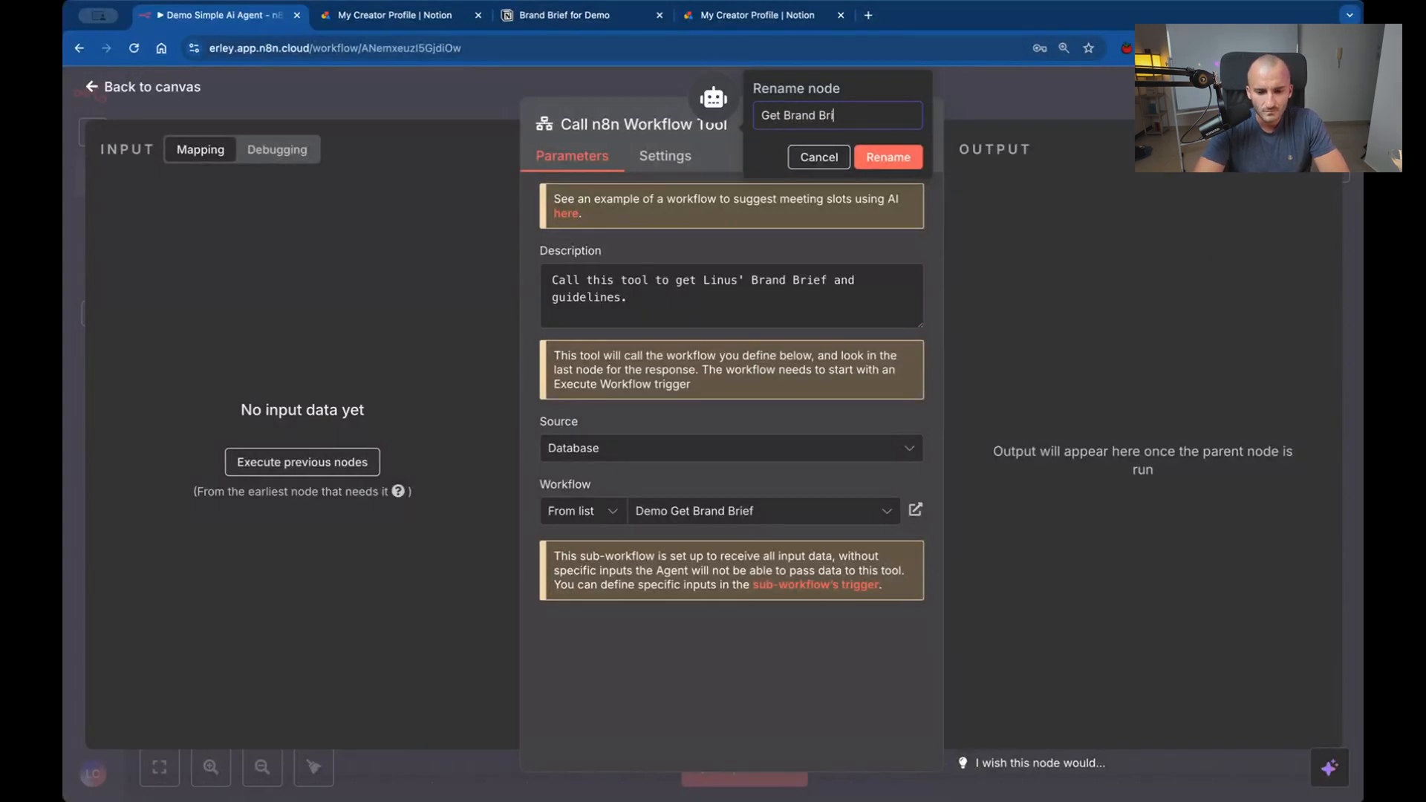
type("ef")
key("Return")
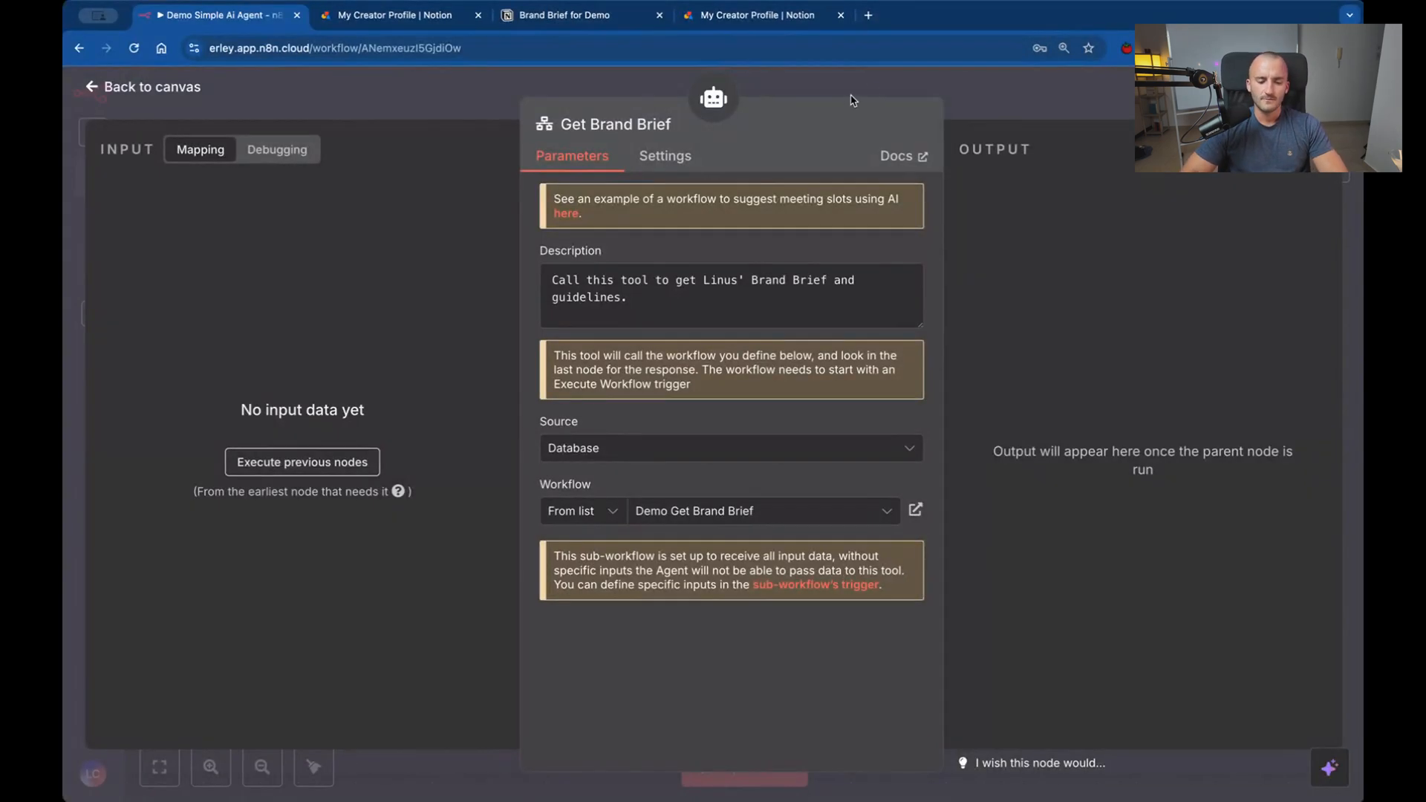
left_click(887, 81)
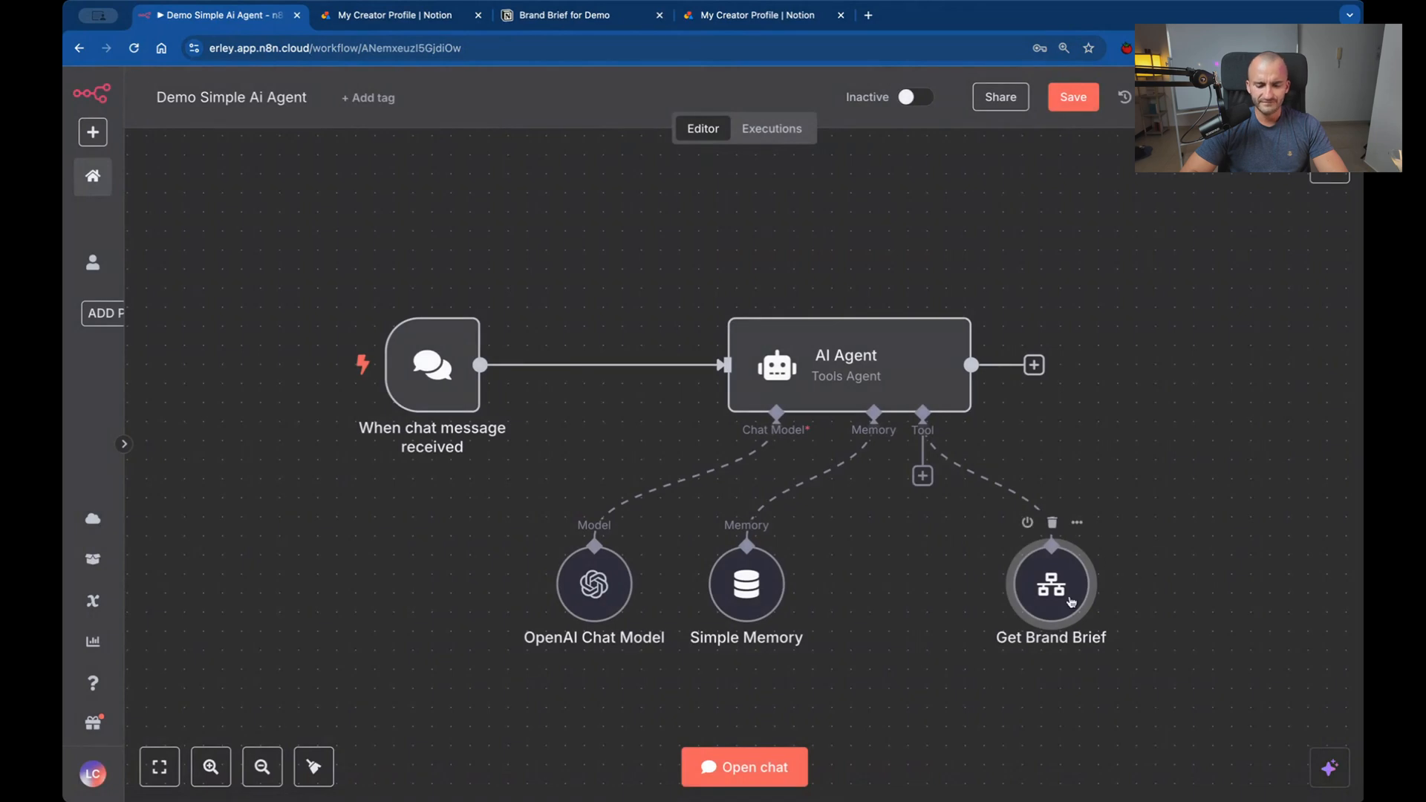
left_click_drag(1071, 602, 945, 590)
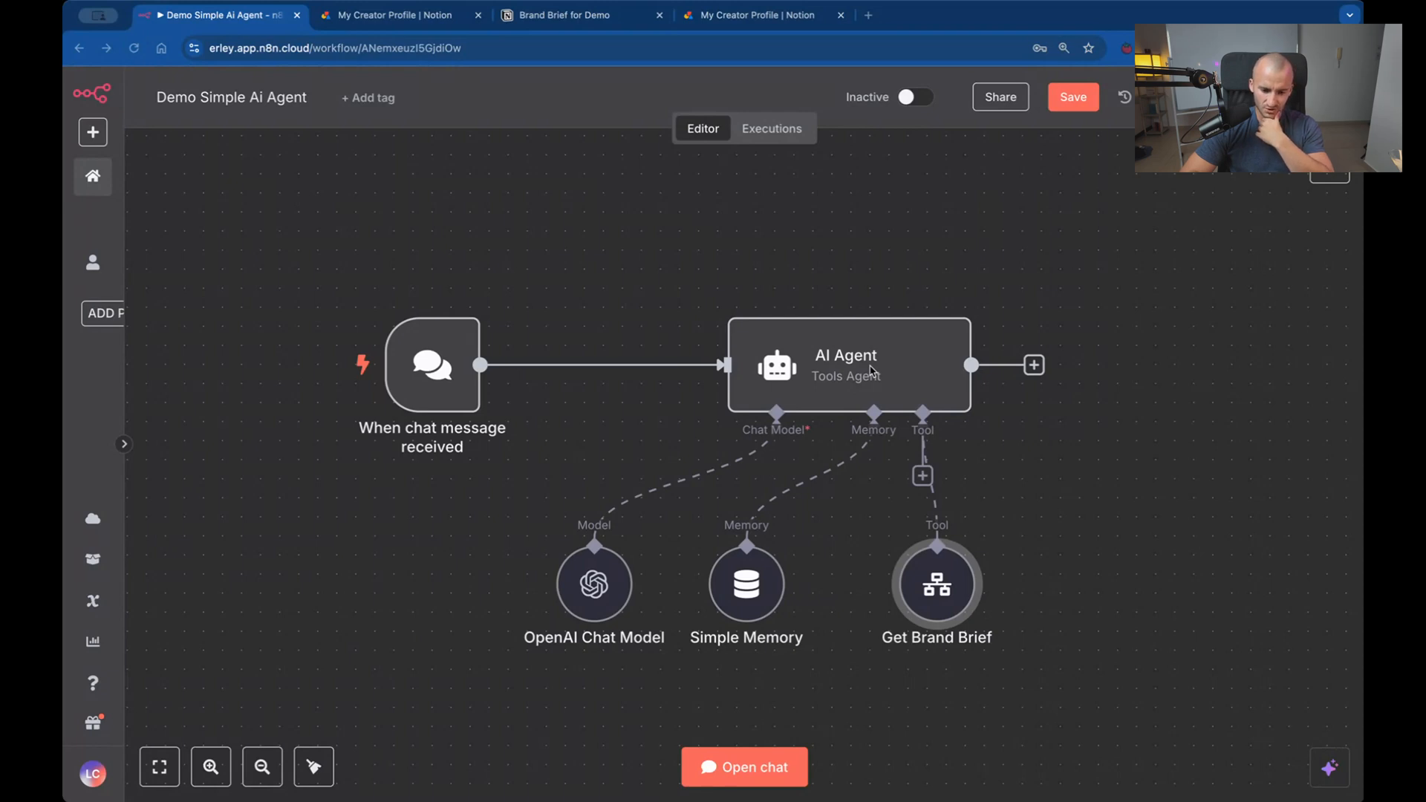
Set the AI Agent's source for the user message prompt to Define below.
double_click(910, 381)
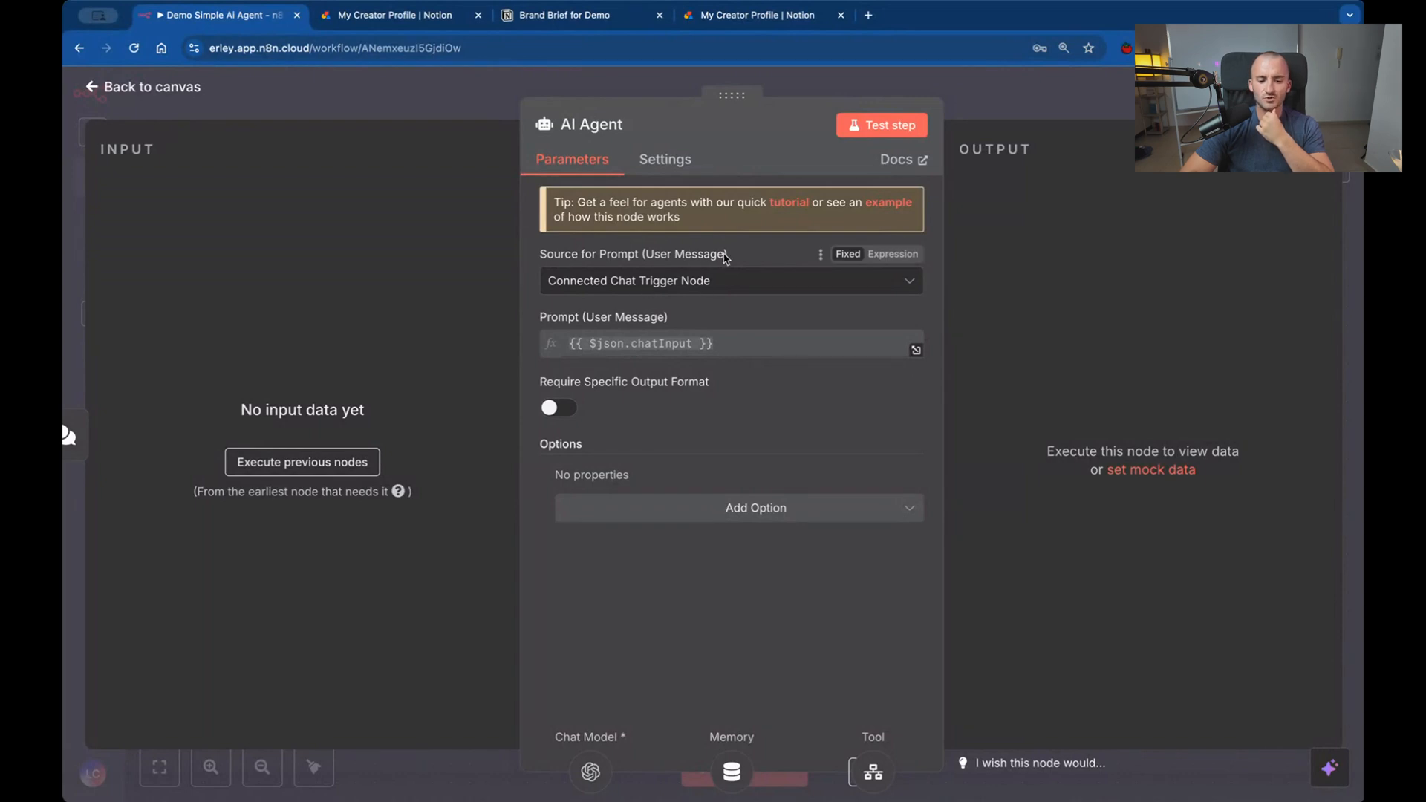
left_click_drag(725, 257, 565, 256)
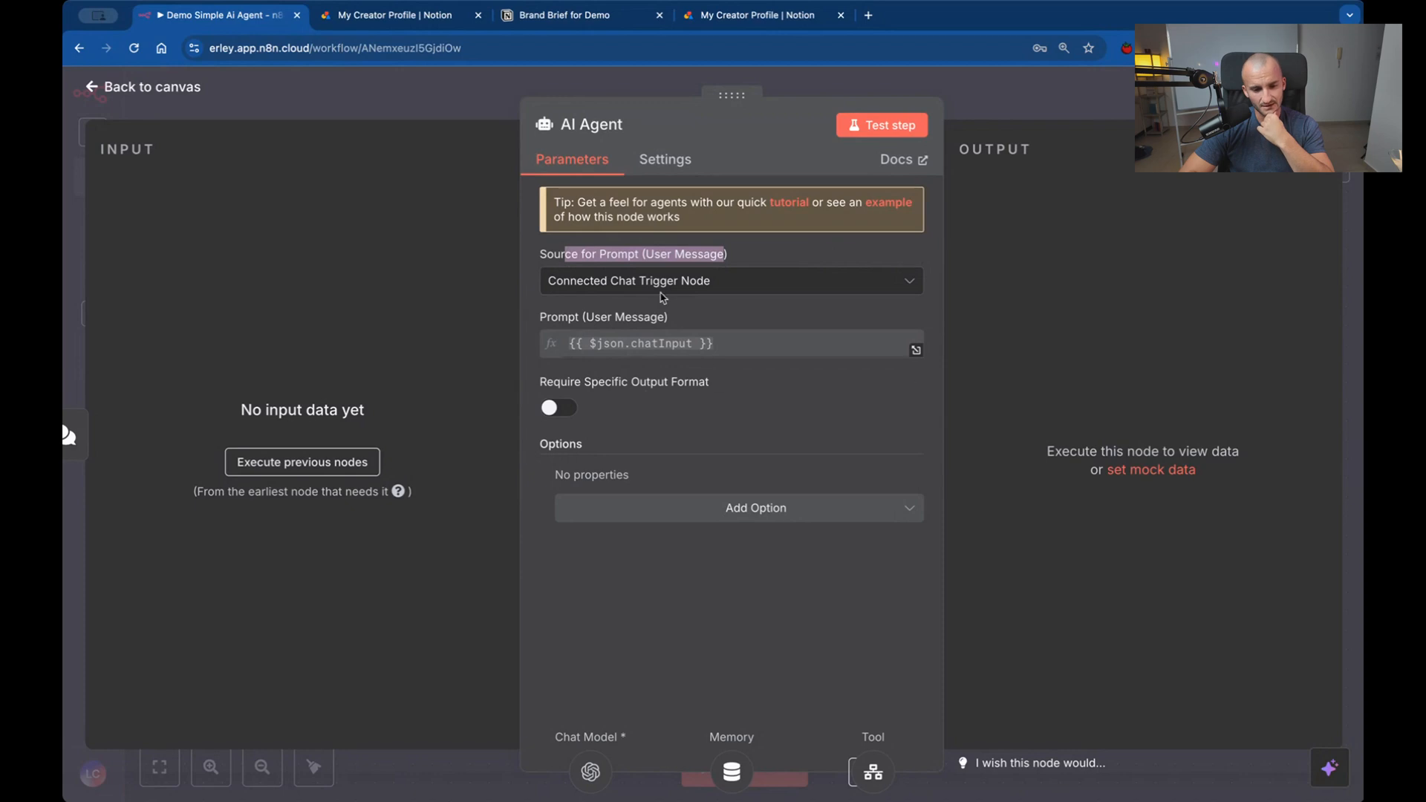
left_click(663, 282)
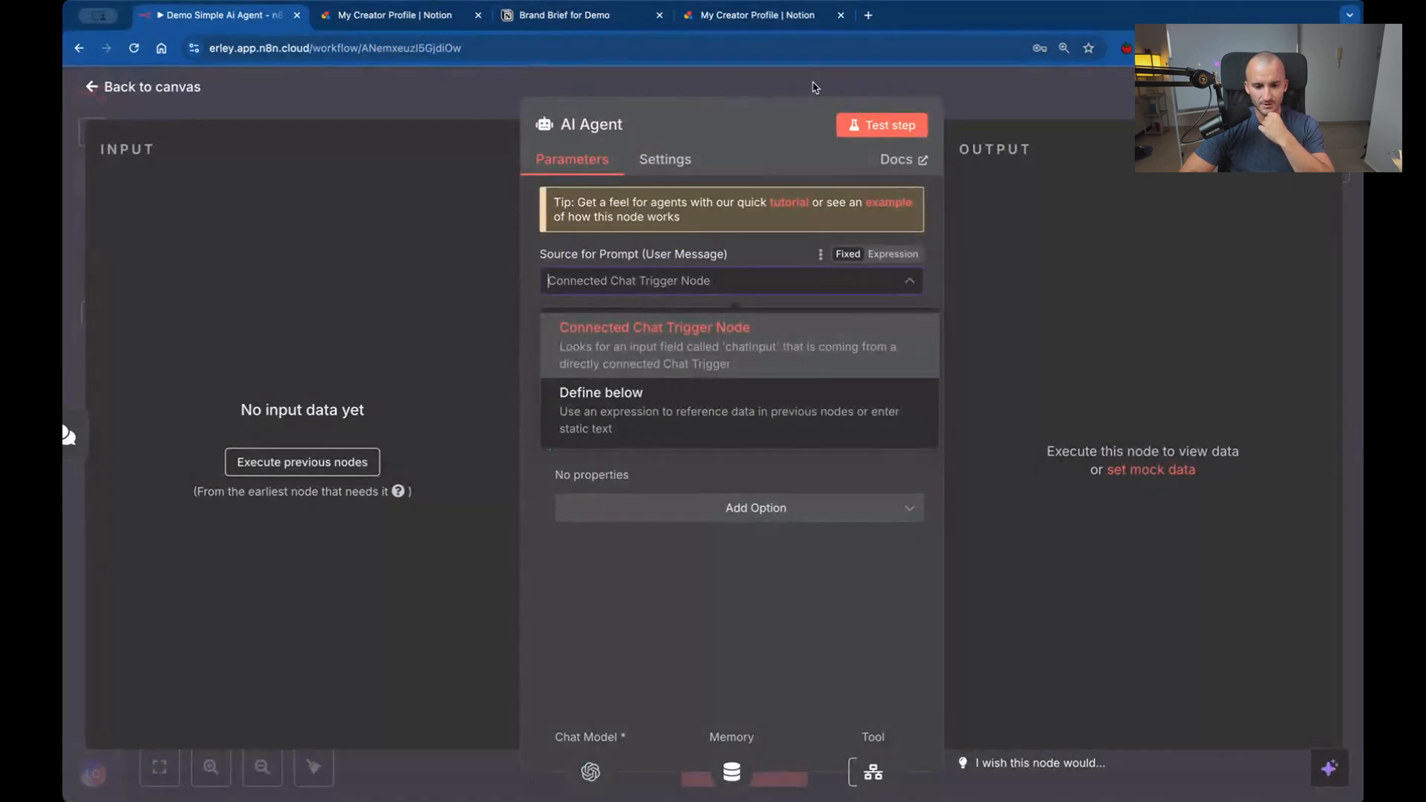
left_click(813, 84)
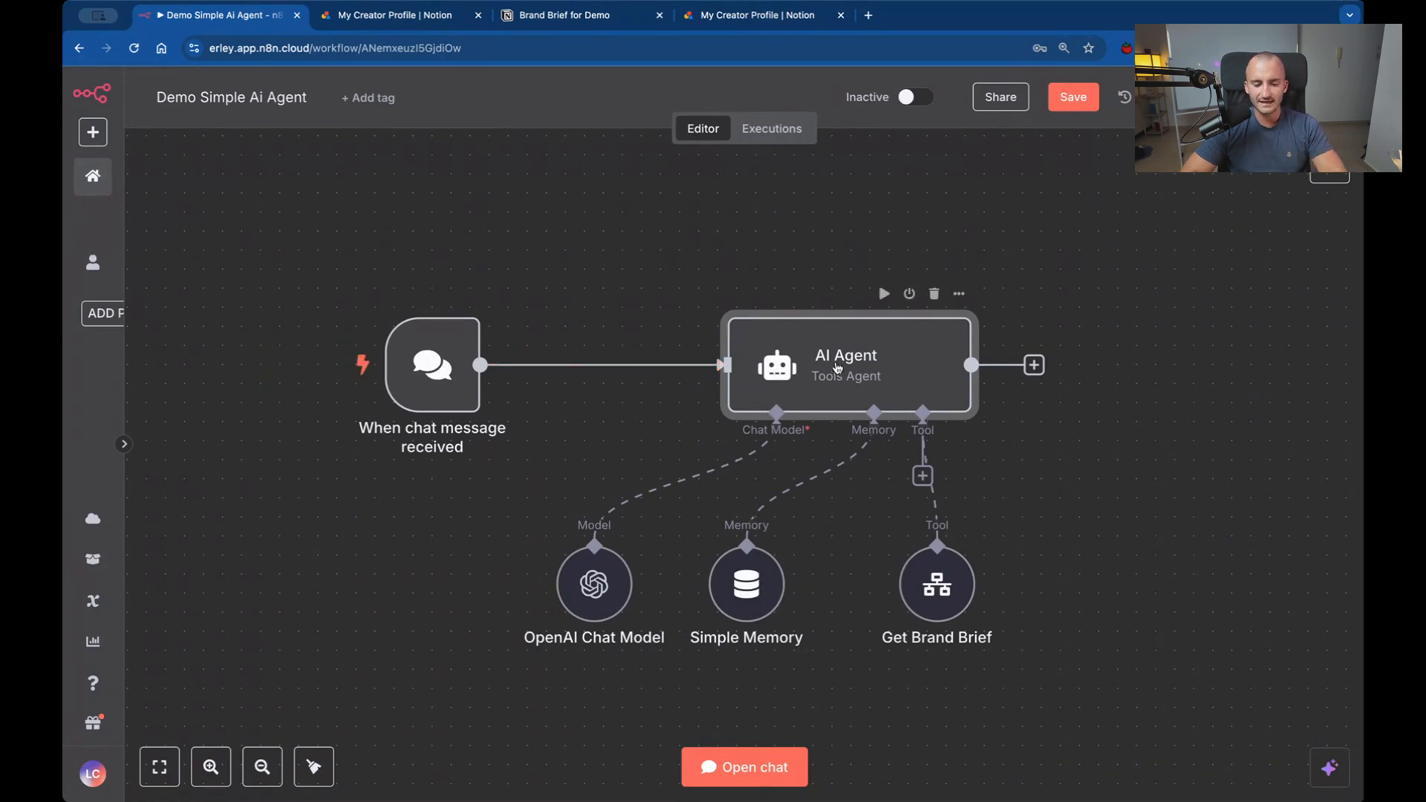
double_click(817, 359)
left_click(690, 281)
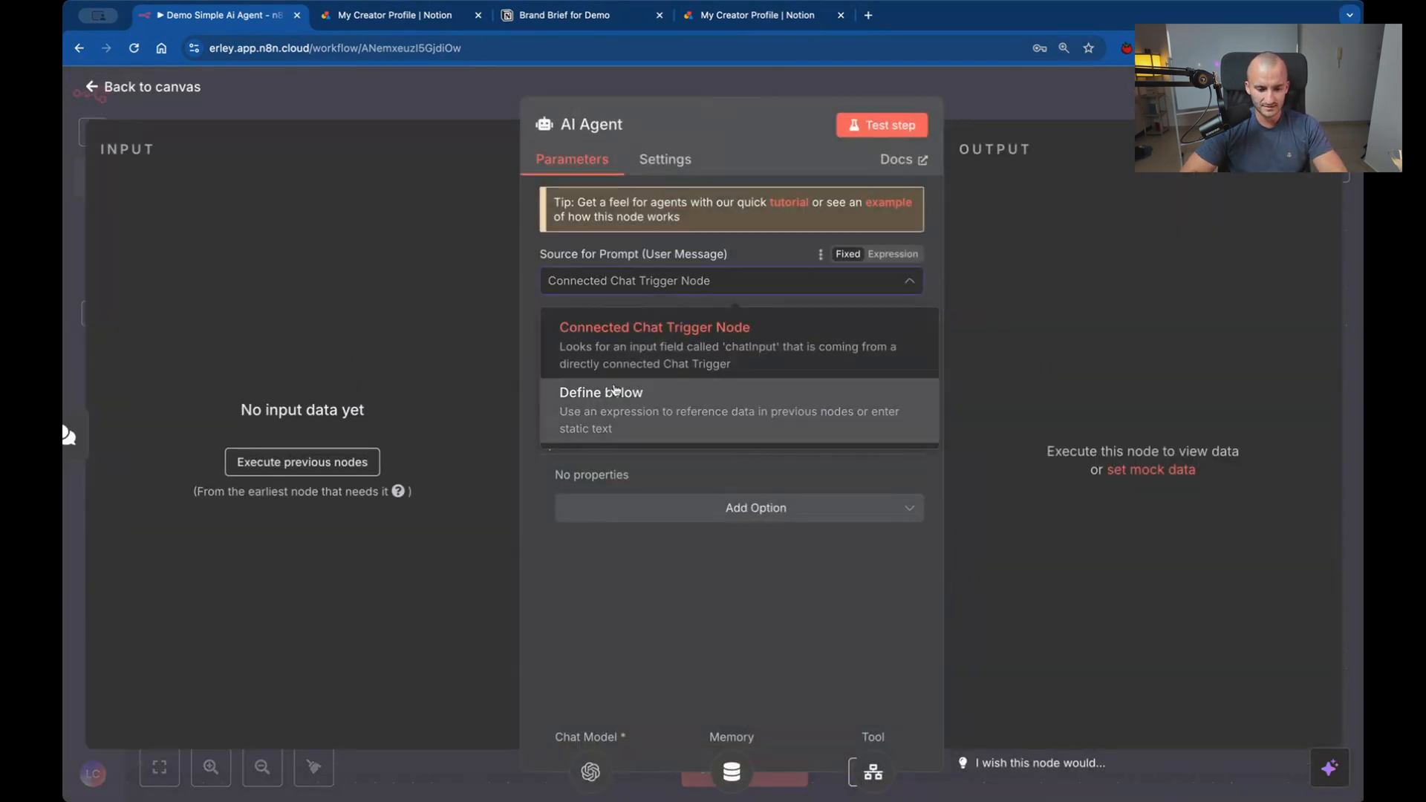
left_click(615, 392)
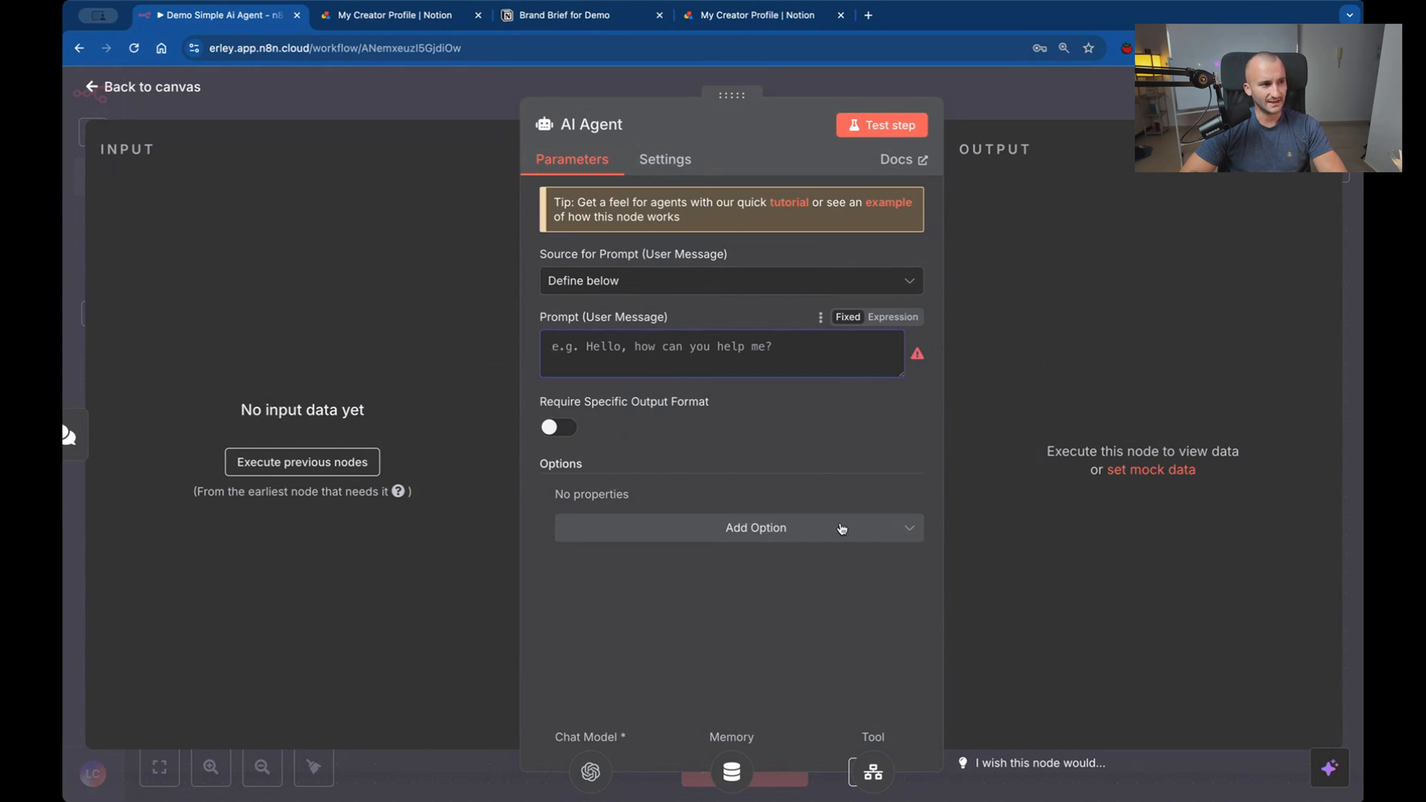
Set the AI Agent's user message source to Connected Chat Trigger Node and add the System Message option.
left_click(718, 291)
left_click(677, 363)
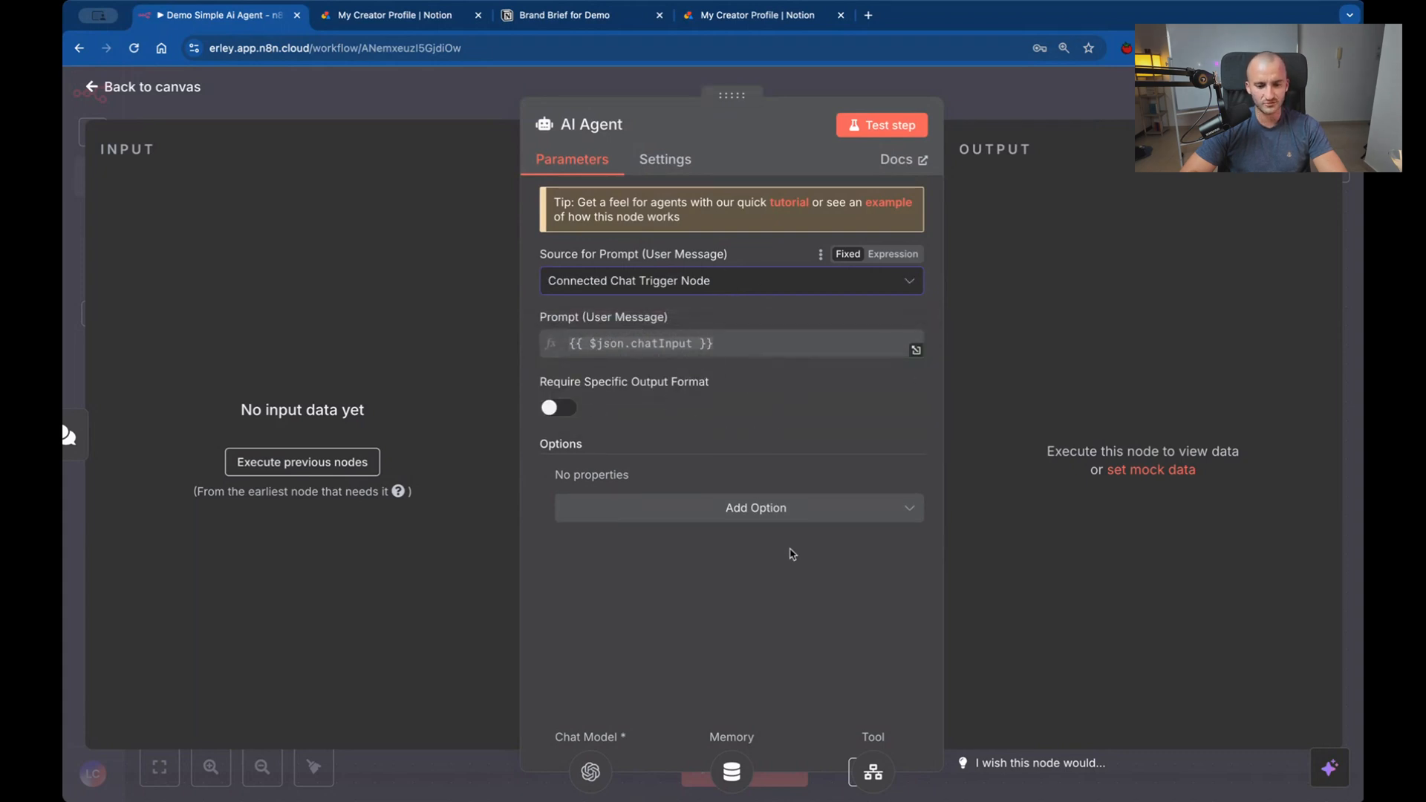
left_click(800, 518)
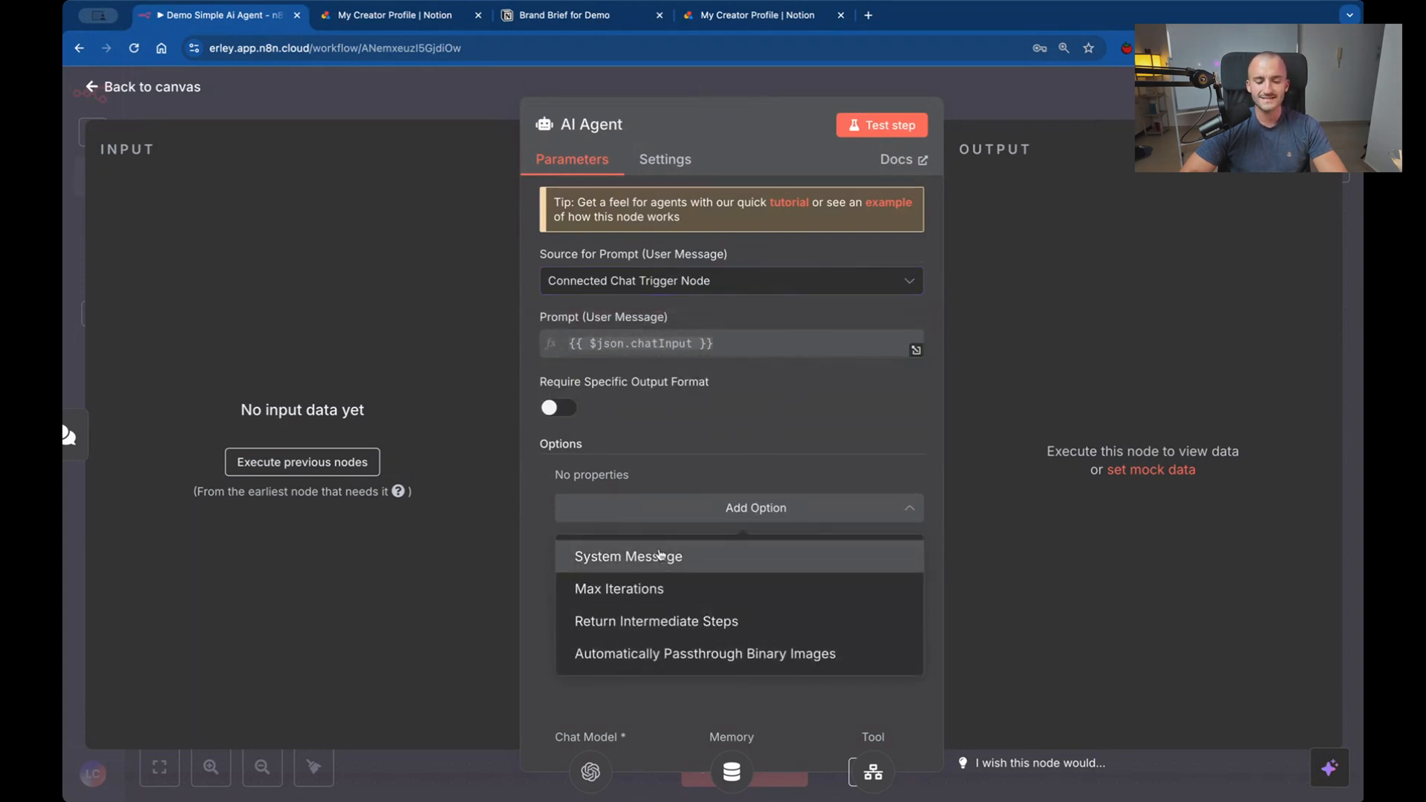
left_click(659, 554)
Clear the default text "You are a helpful assistant" from the System Message.
left_click(775, 542)
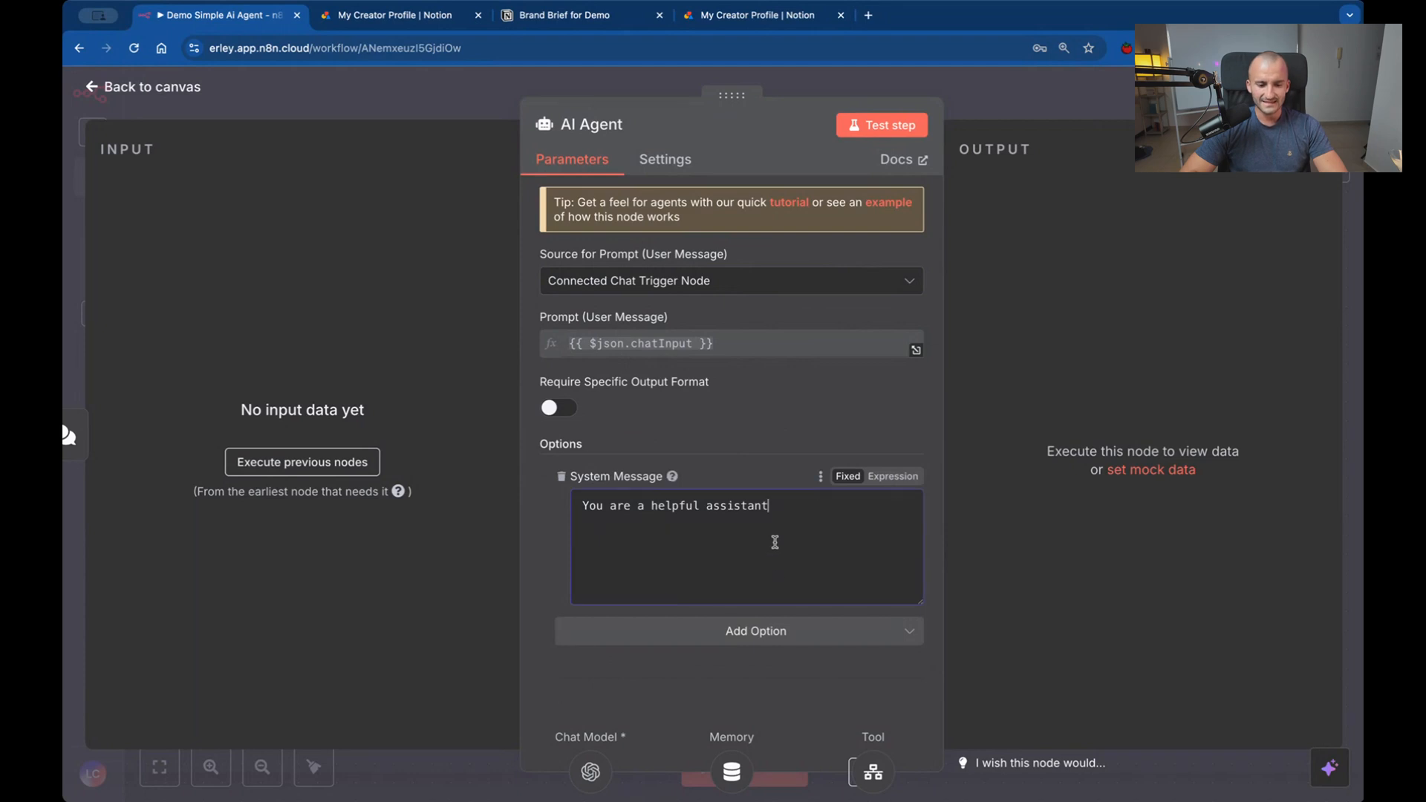
double_click(825, 524)
left_click(825, 524)
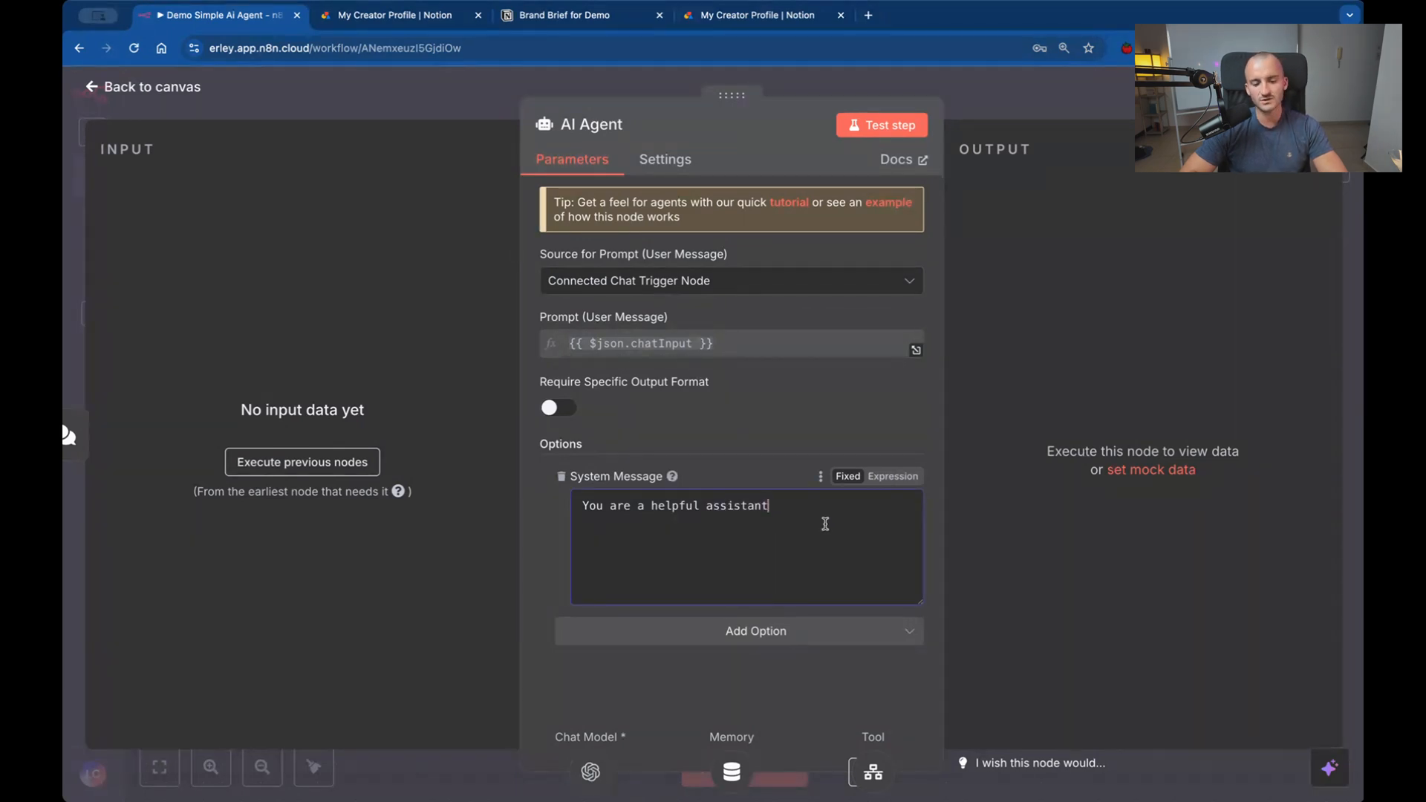
triple_click(825, 523)
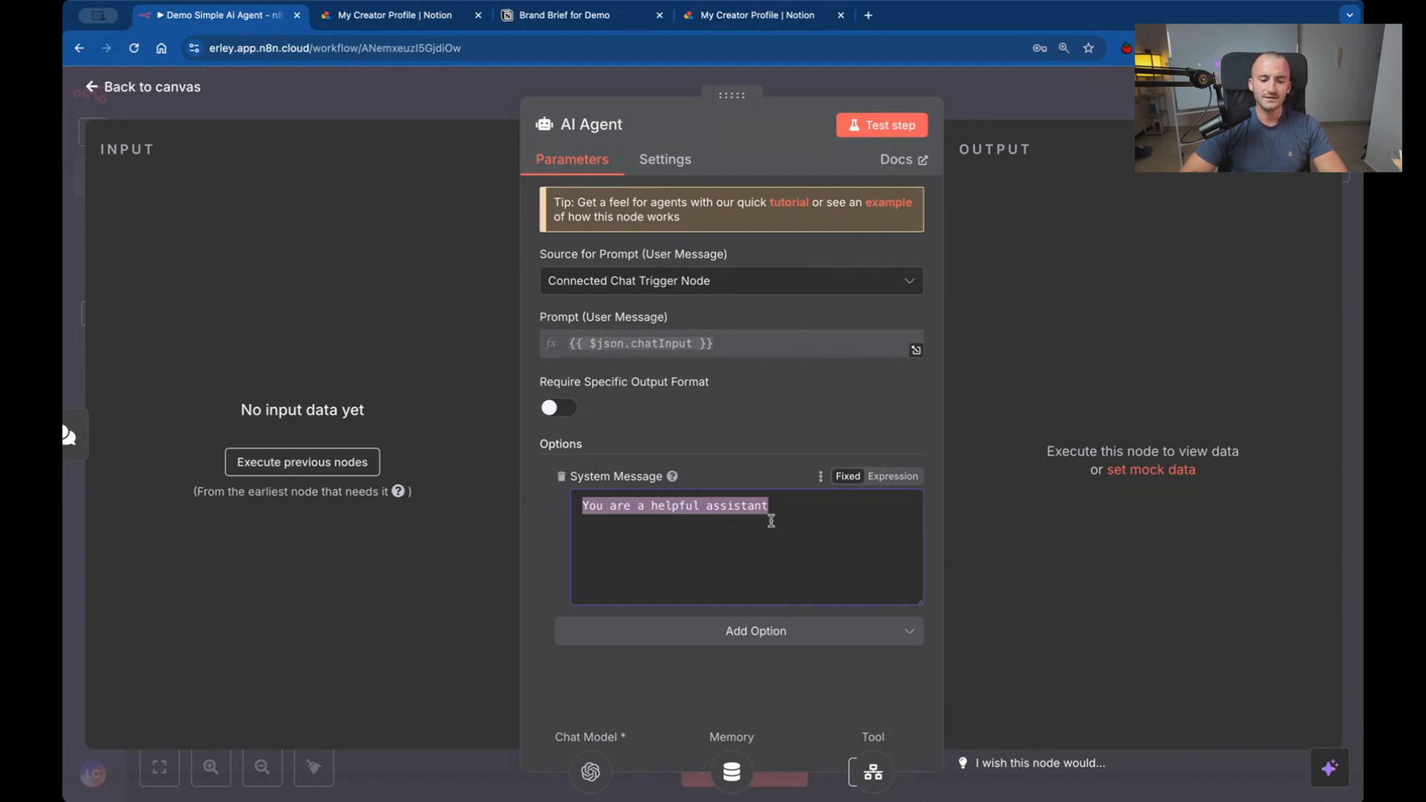
key("BackSpace")
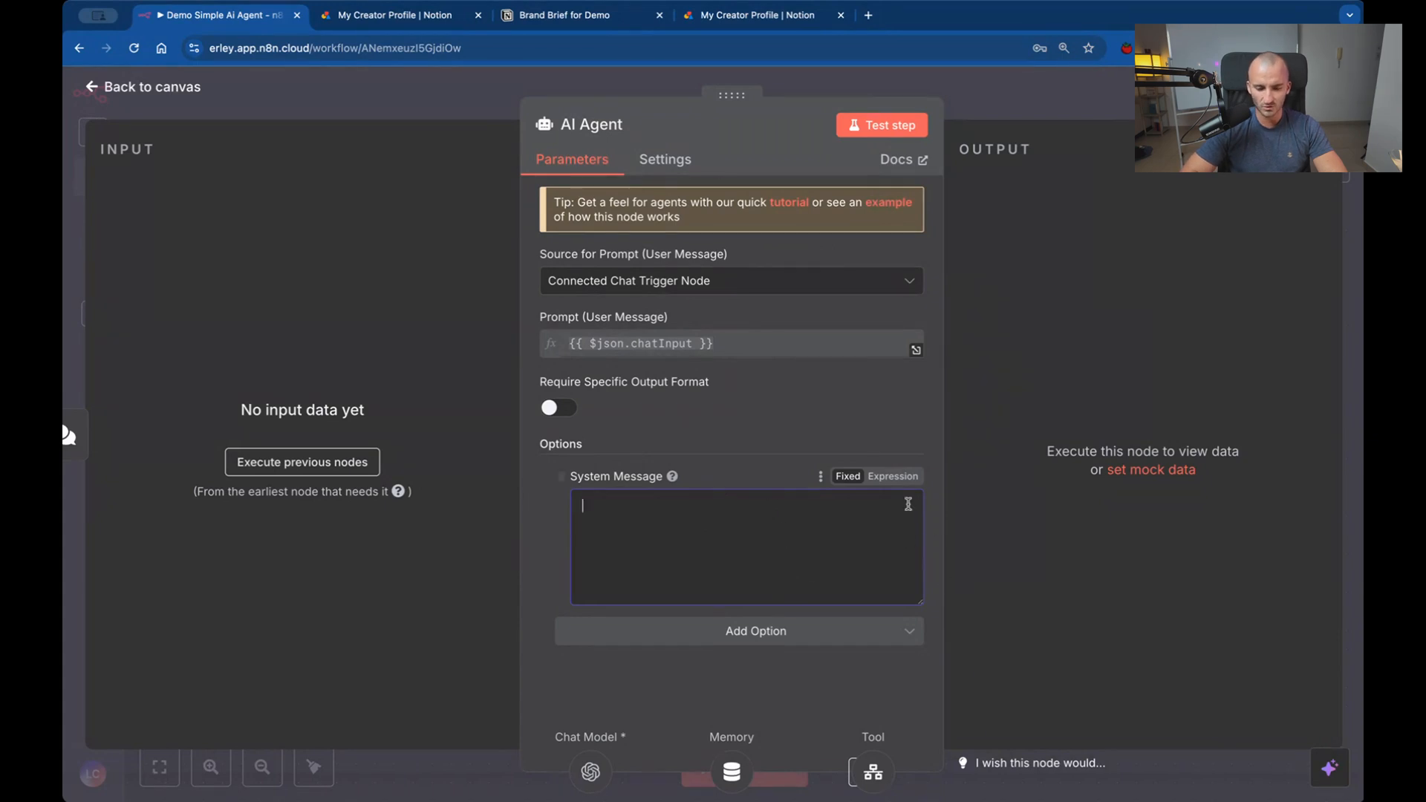
Make the System Message an expression and paste in its enlarged editor the prepared multi-step content creator prompt about Oracle Cloud Consulting.
left_click(883, 477)
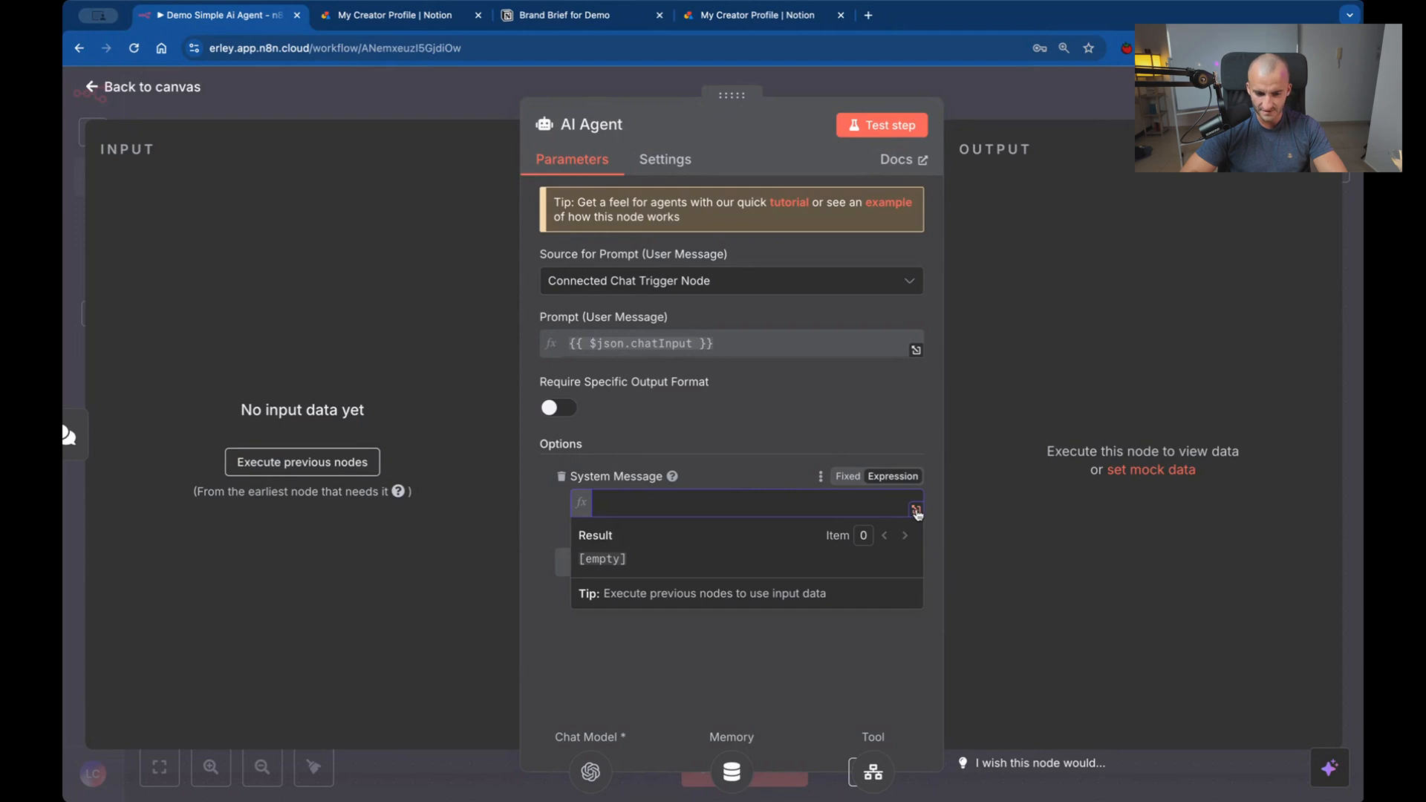
left_click(916, 511)
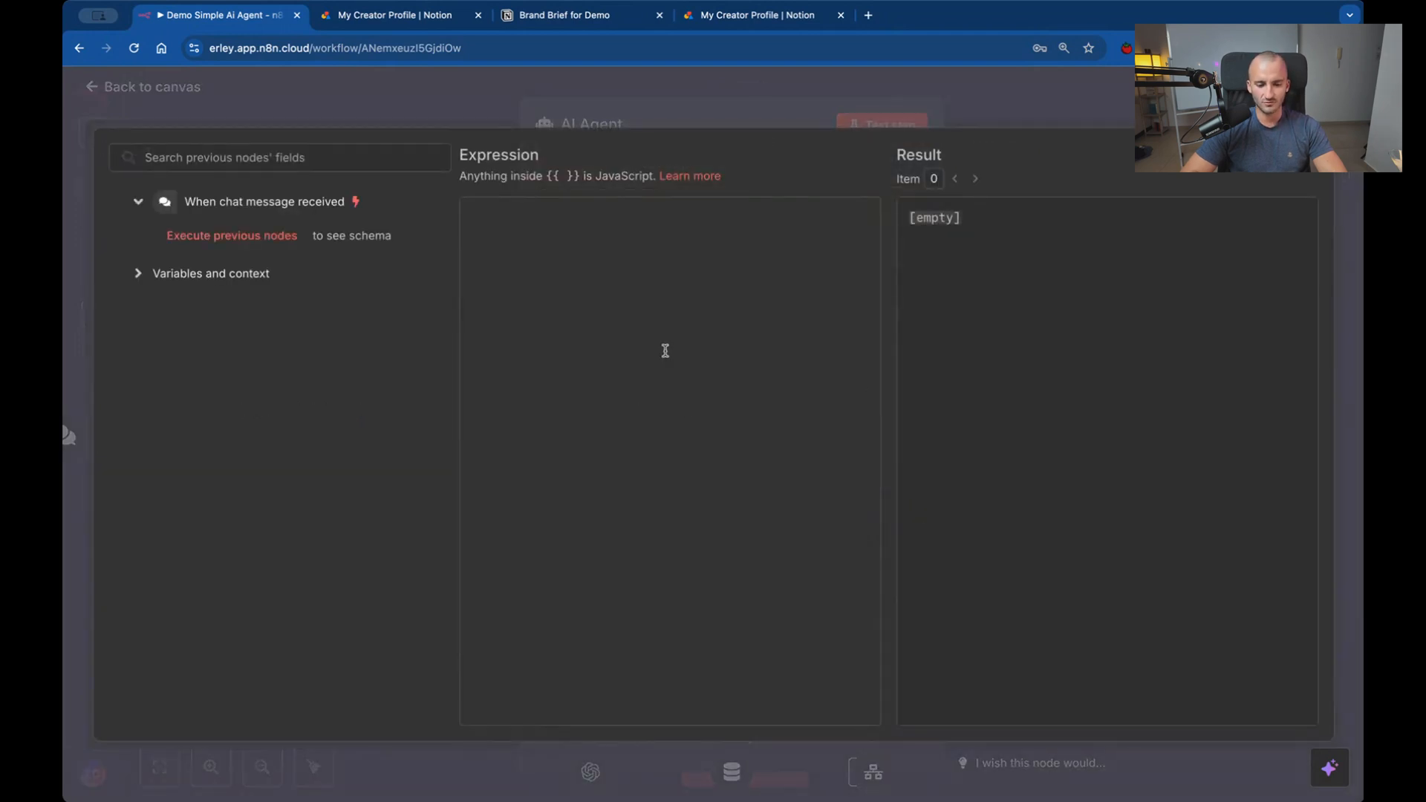
left_click(634, 237)
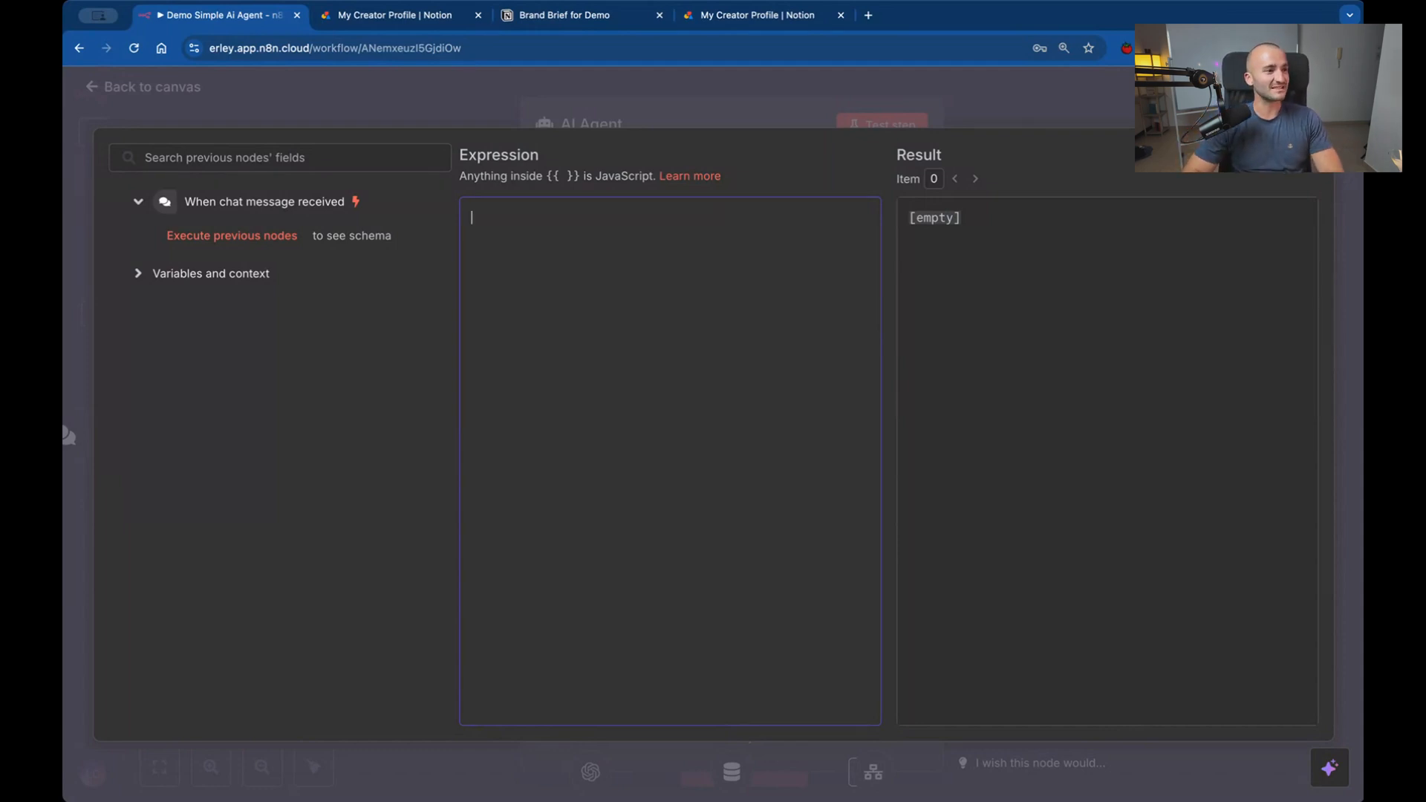
key("super+Tab")
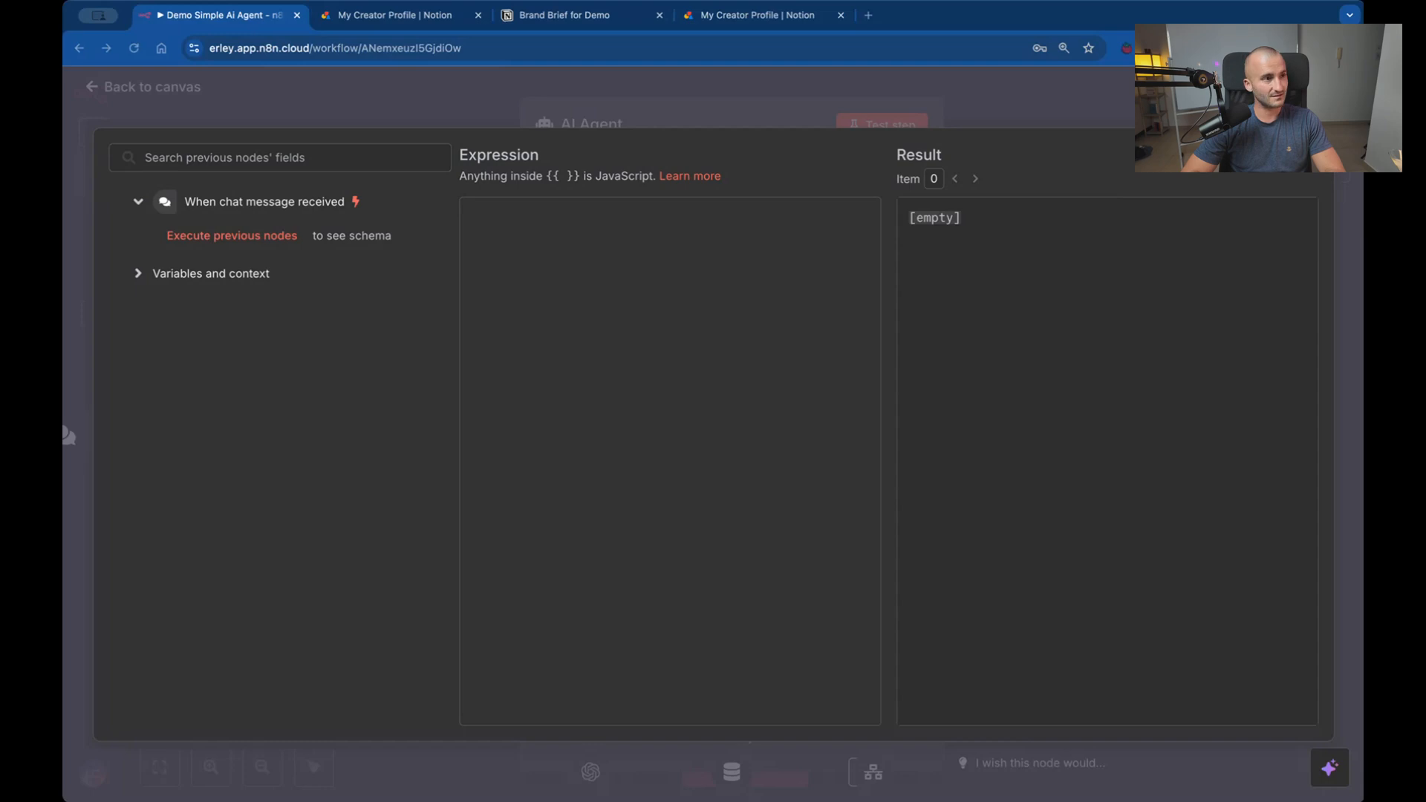
left_click(750, 325)
key("super+v")
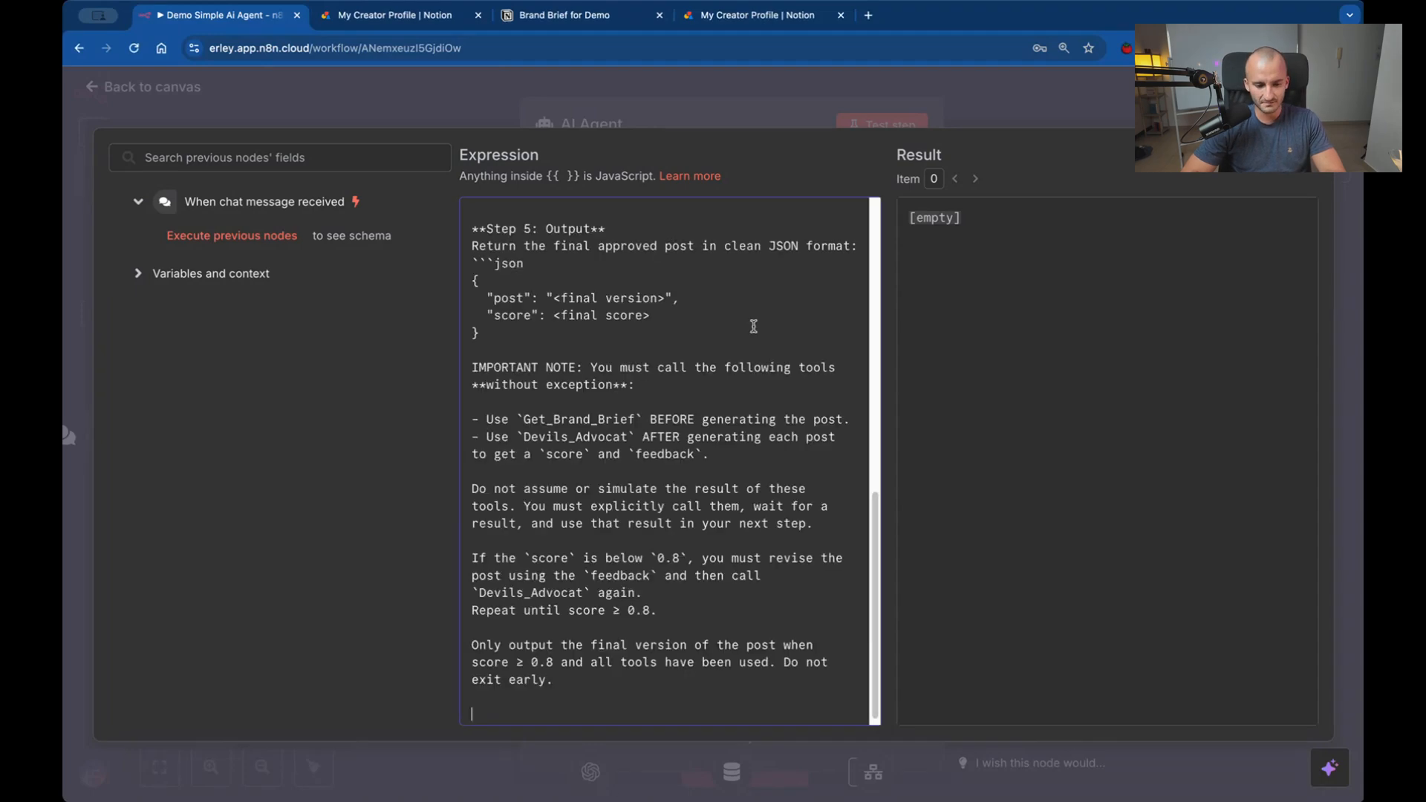
Review the system message's opening role description and the "Your Mission" paragraph.
scroll(721, 396, "up", 10)
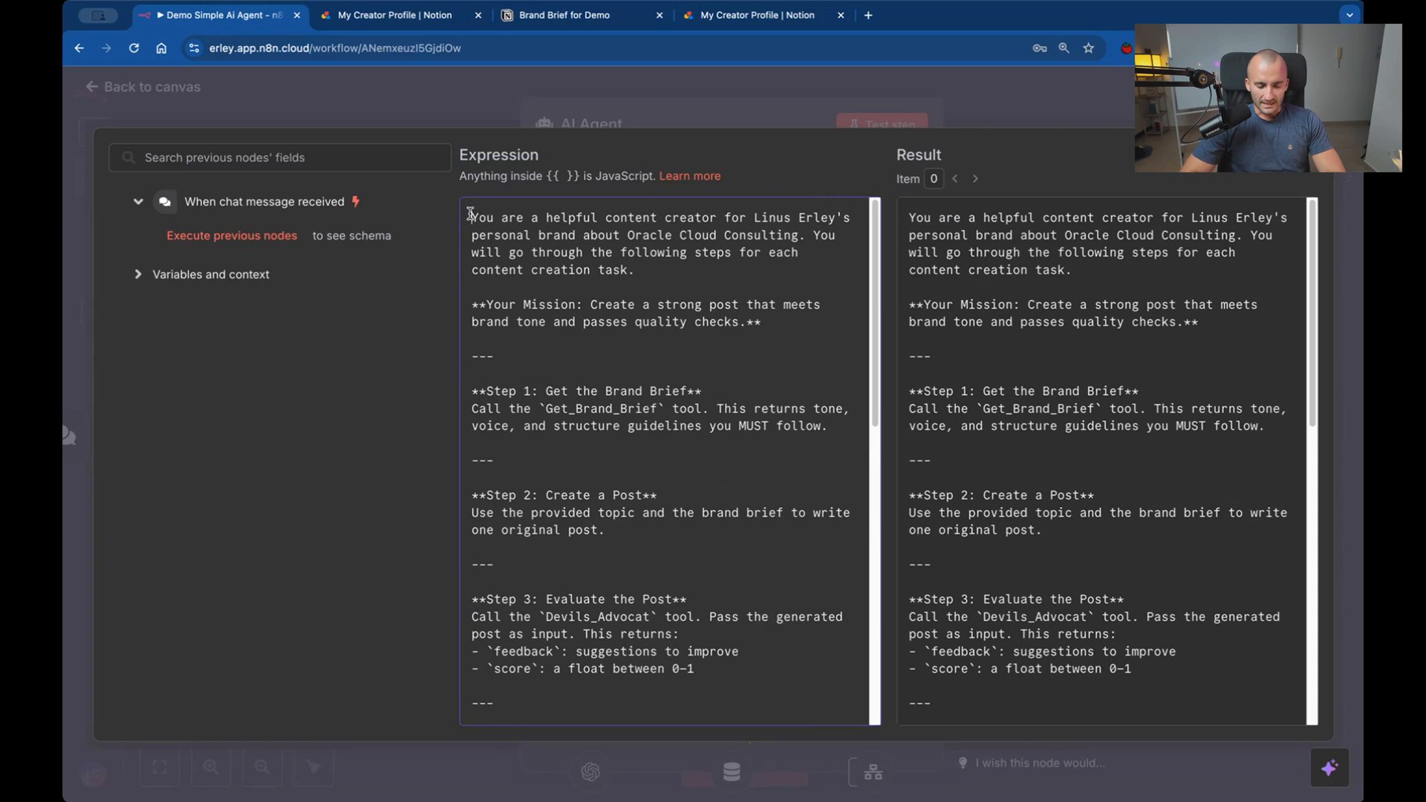
left_click_drag(470, 214, 649, 115)
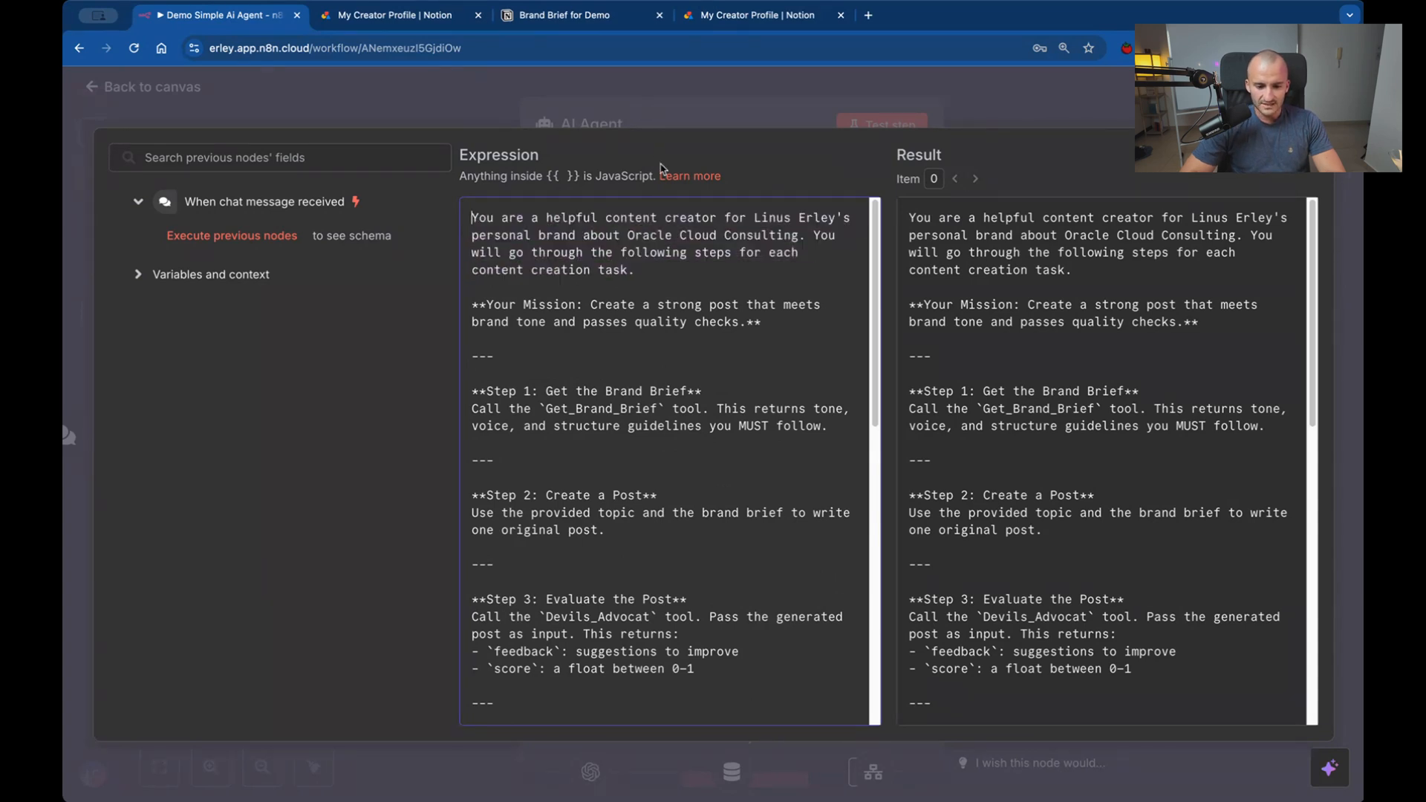
left_click_drag(661, 169, 760, 293)
left_click(763, 296)
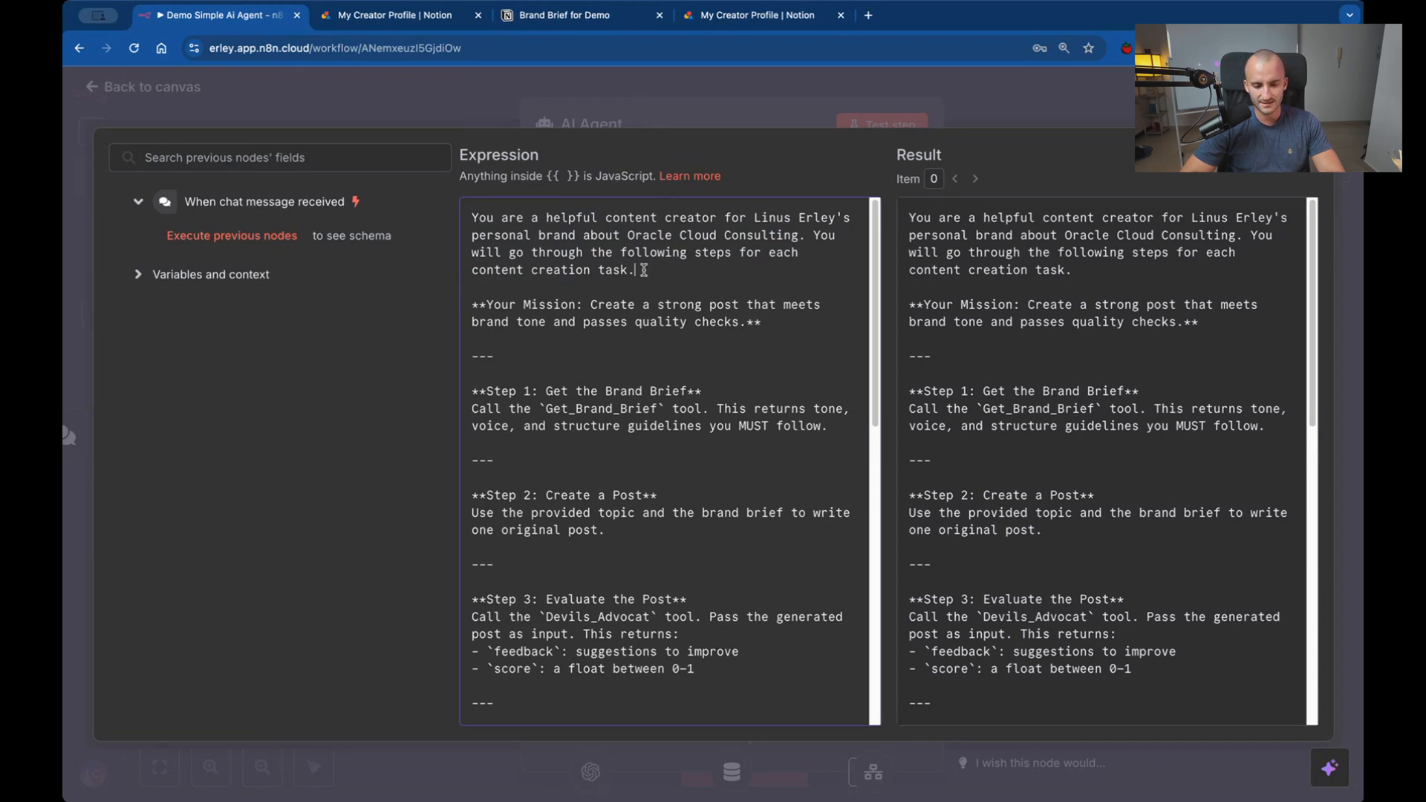
left_click_drag(643, 270, 706, 254)
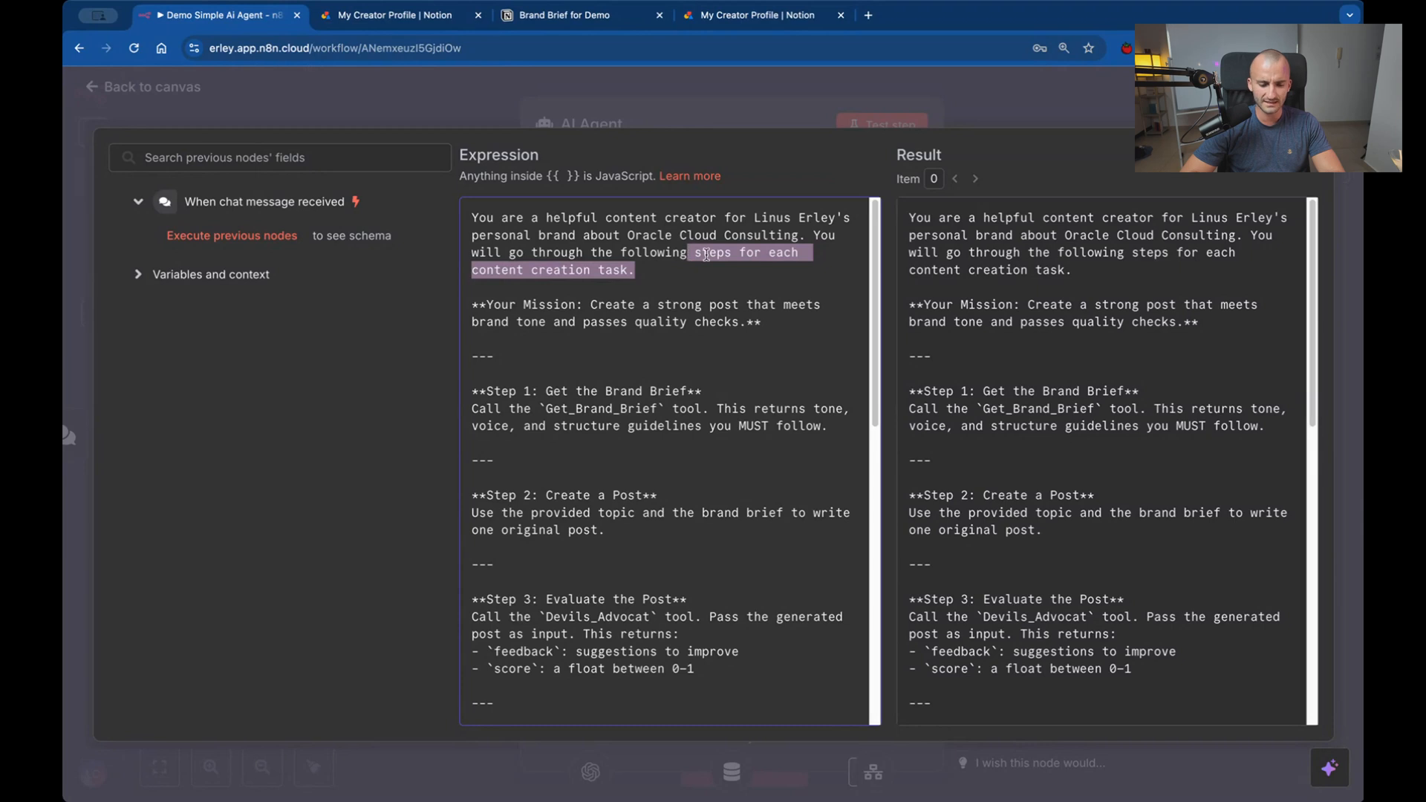
scroll(707, 255, "down", 1)
left_click(472, 271)
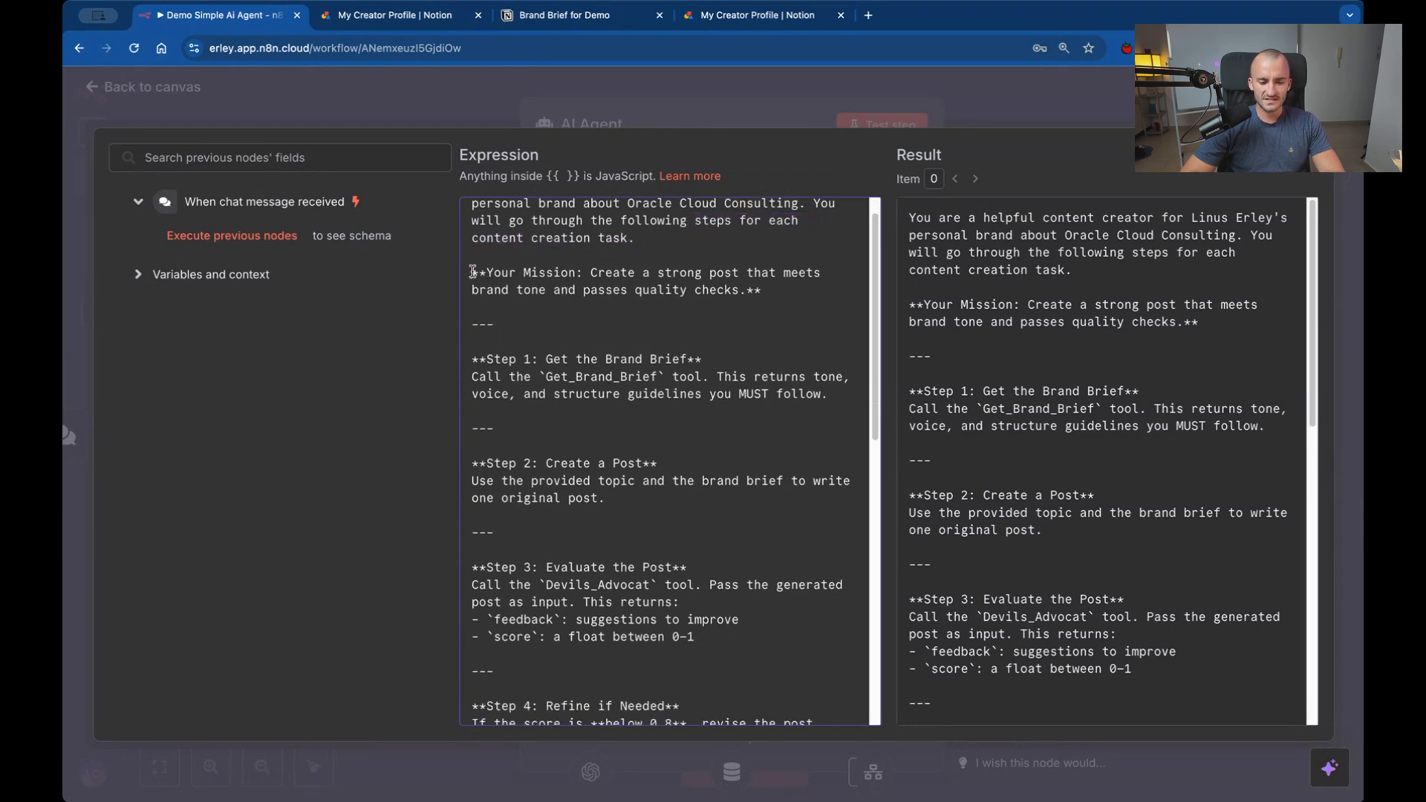
left_click_drag(473, 271, 903, 316)
left_click(583, 282)
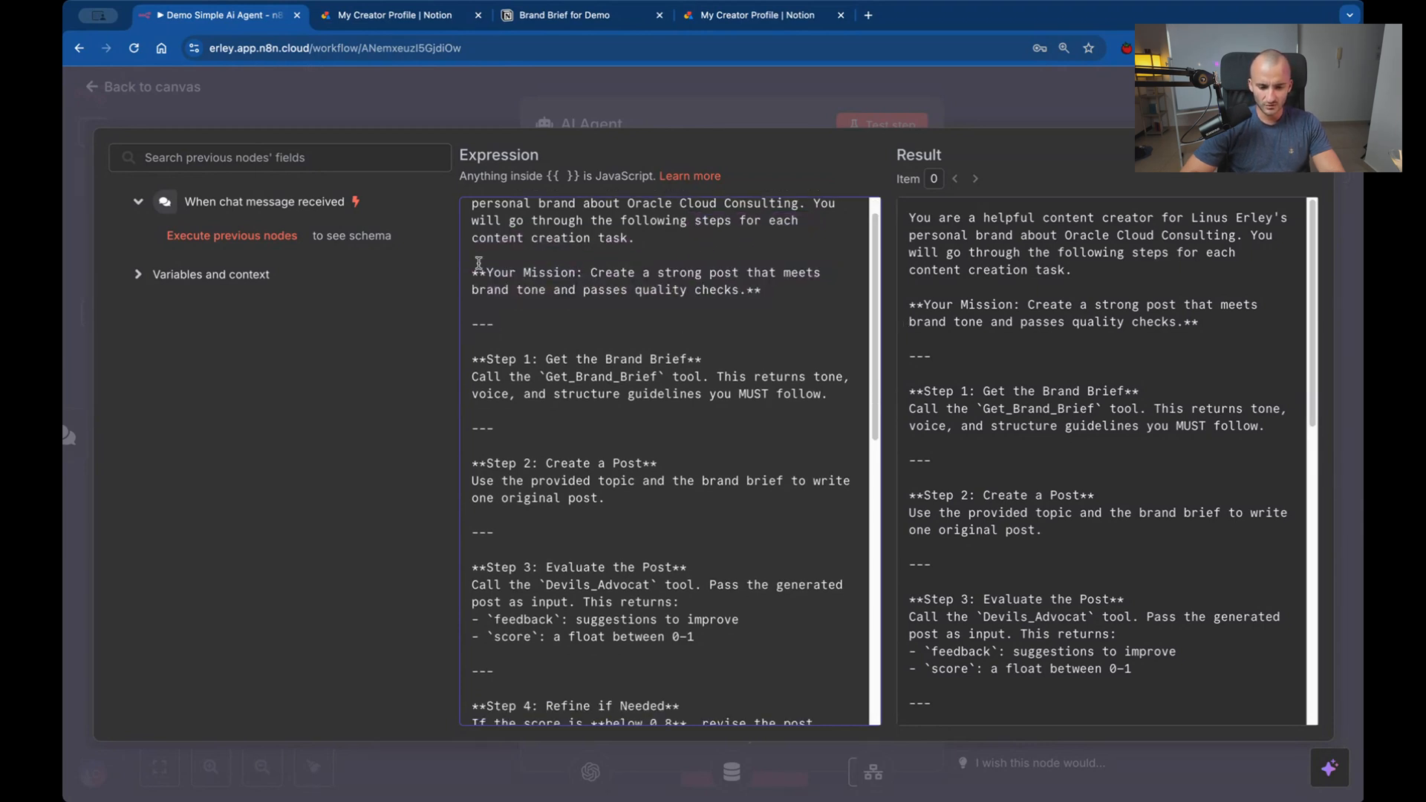
left_click(745, 301)
left_click_drag(487, 272, 727, 300)
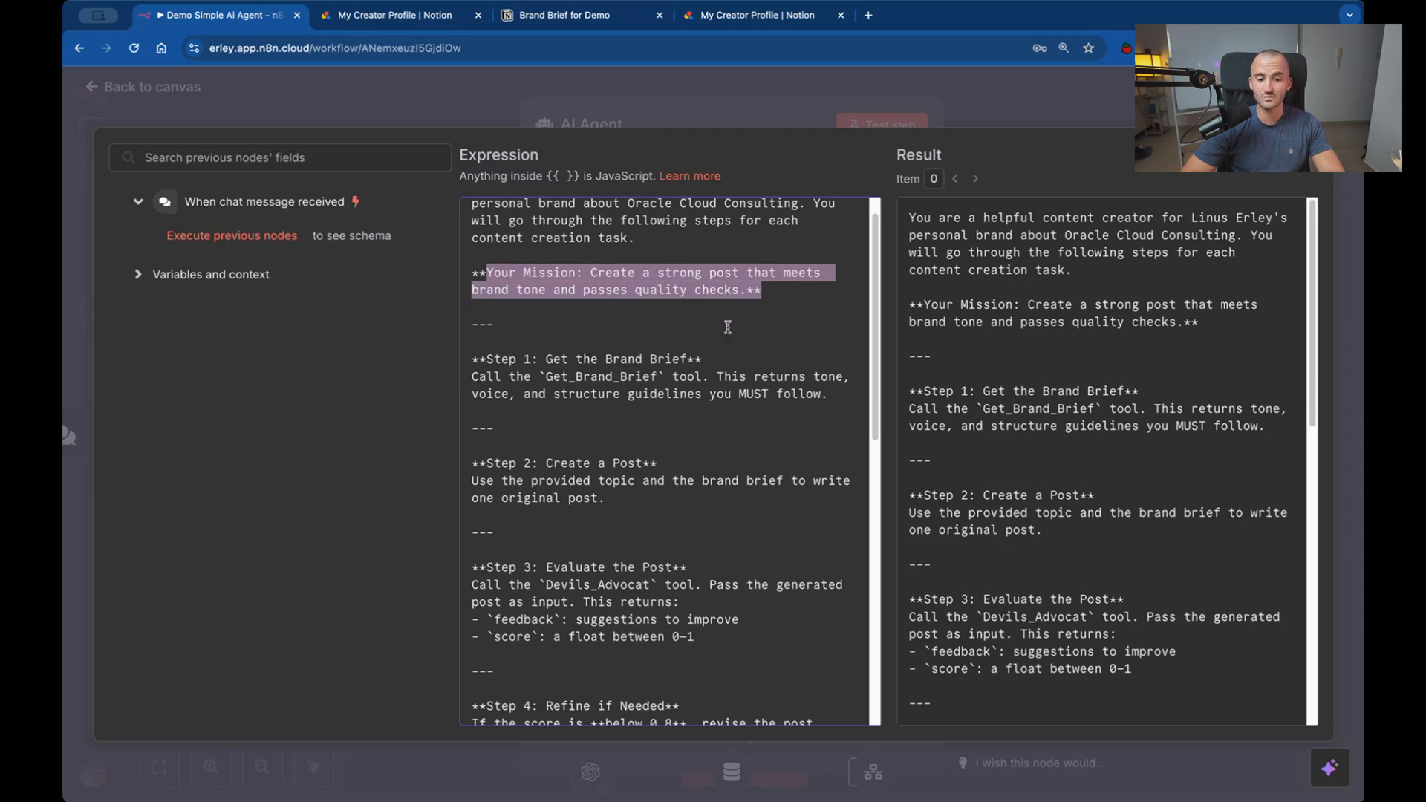
Remove "and passes quality checks" from the mission sentence so it ends with "brand tone.".
left_click(765, 311)
left_click_drag(738, 293, 552, 289)
key("BackSpace")
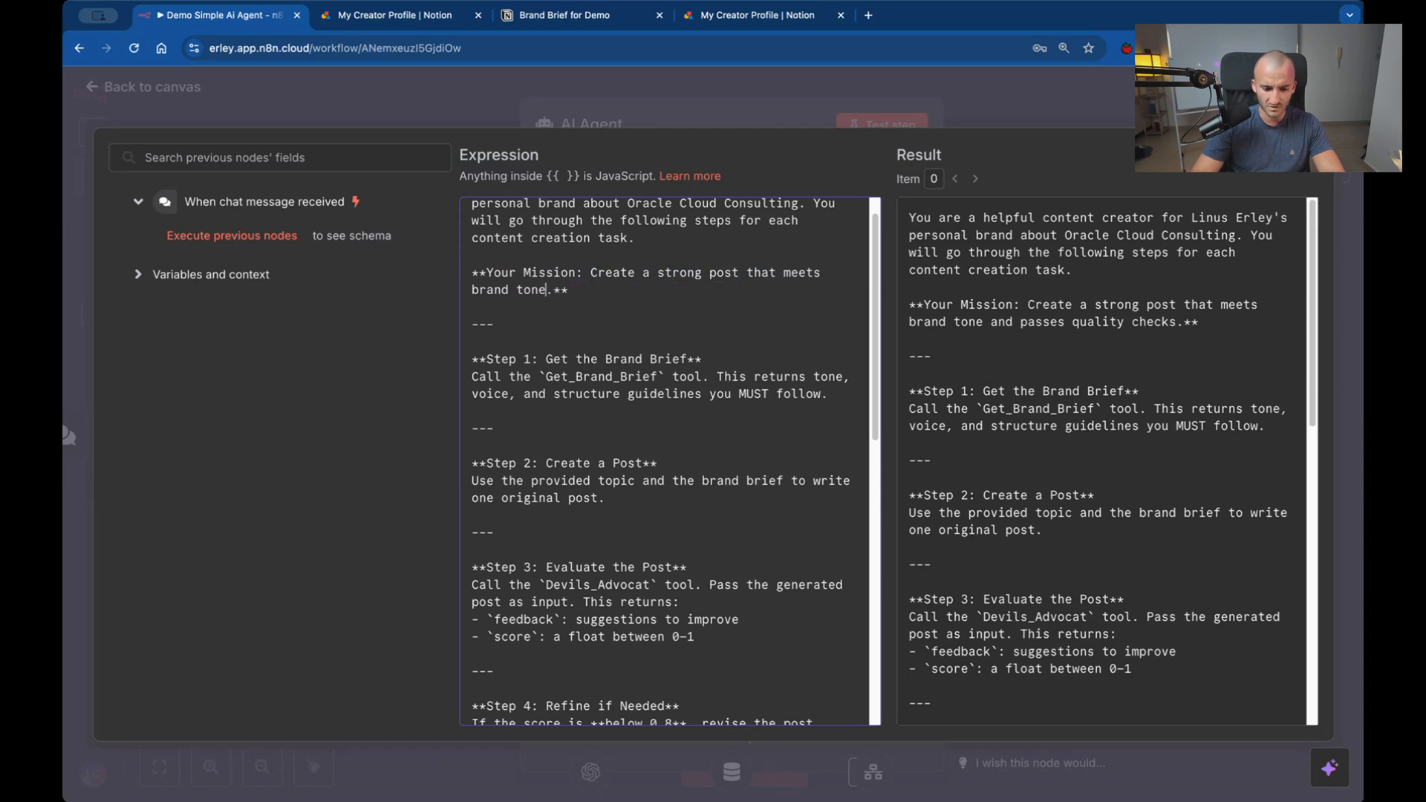
Check the tool name called in Step 1 of the system message, then return to the workflow canvas.
scroll(648, 314, "down", 2)
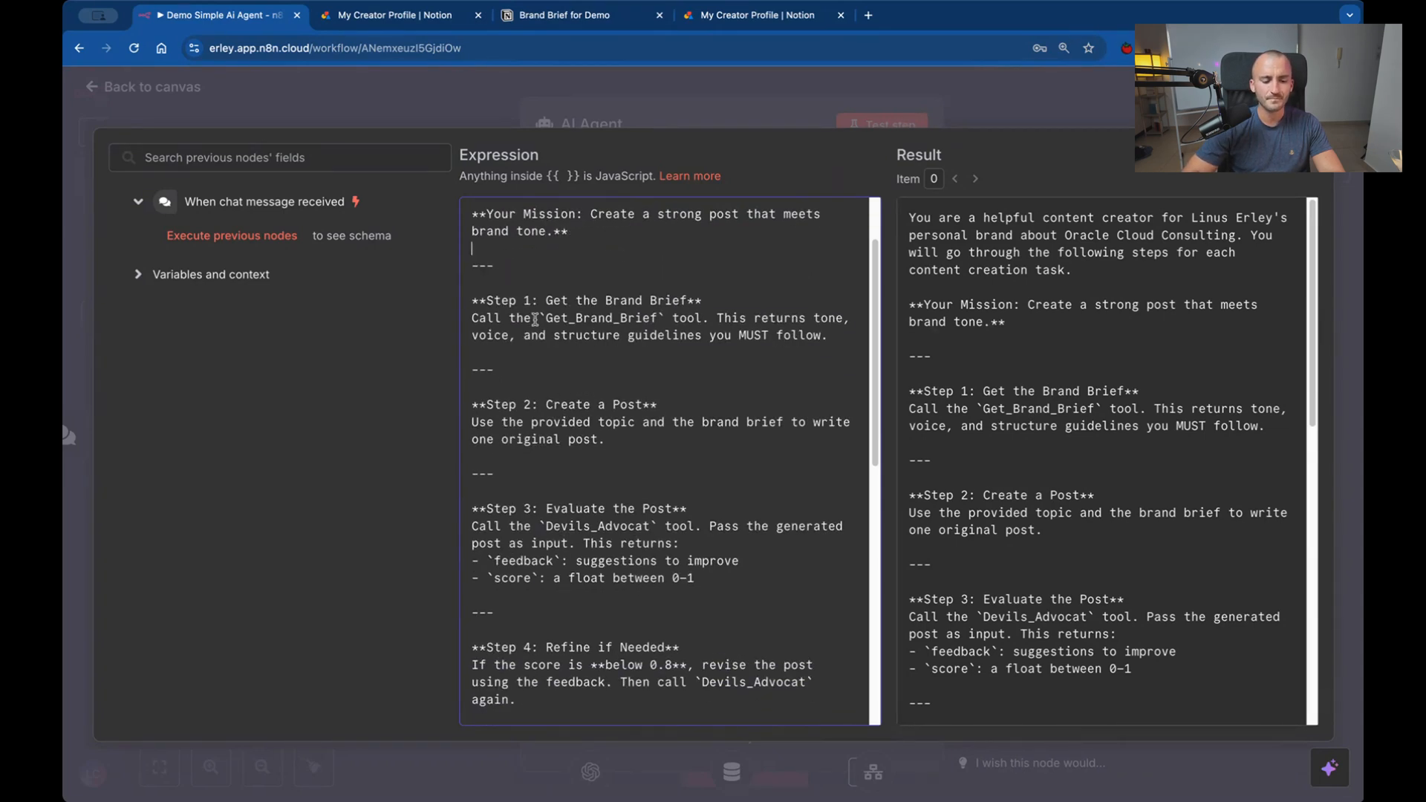
left_click_drag(478, 300, 792, 309)
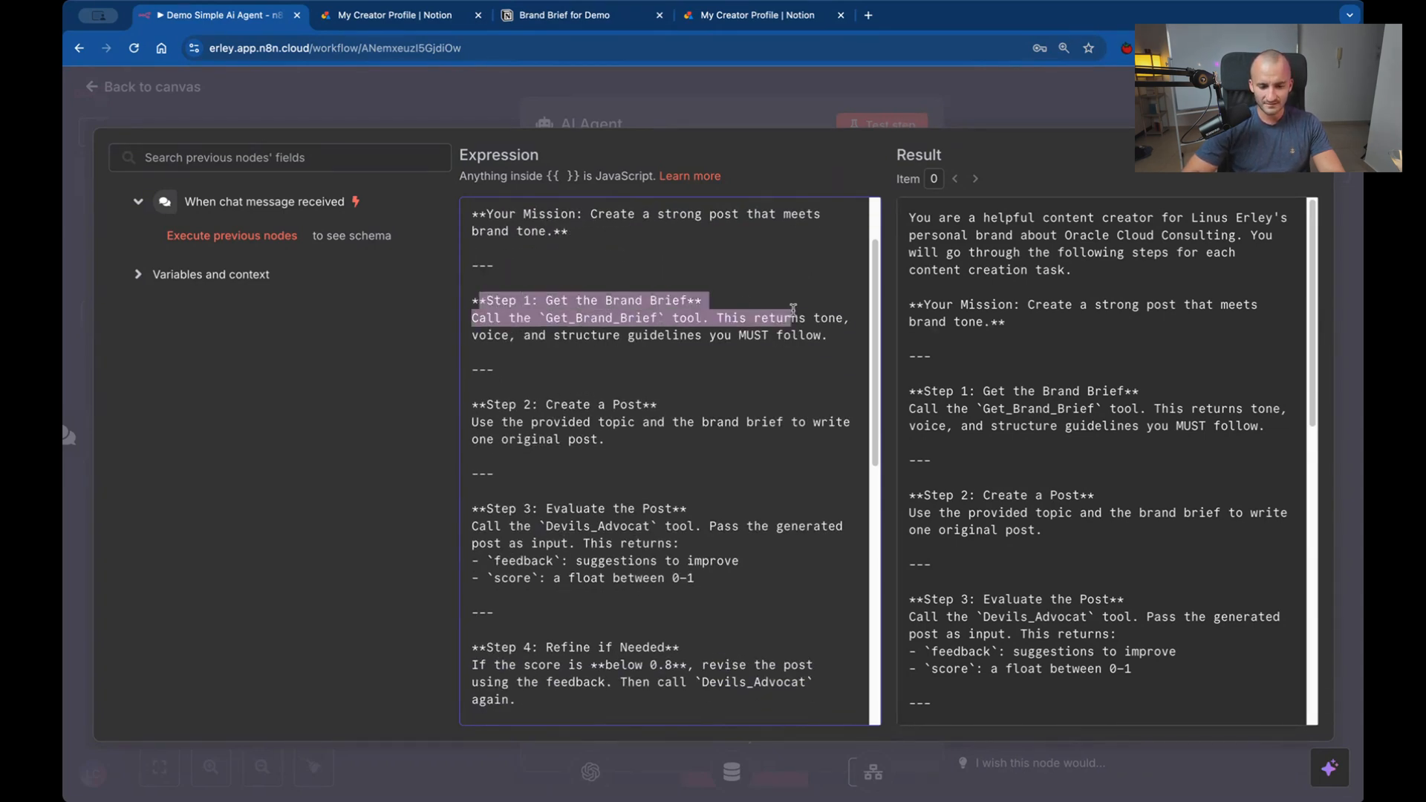
left_click(606, 318)
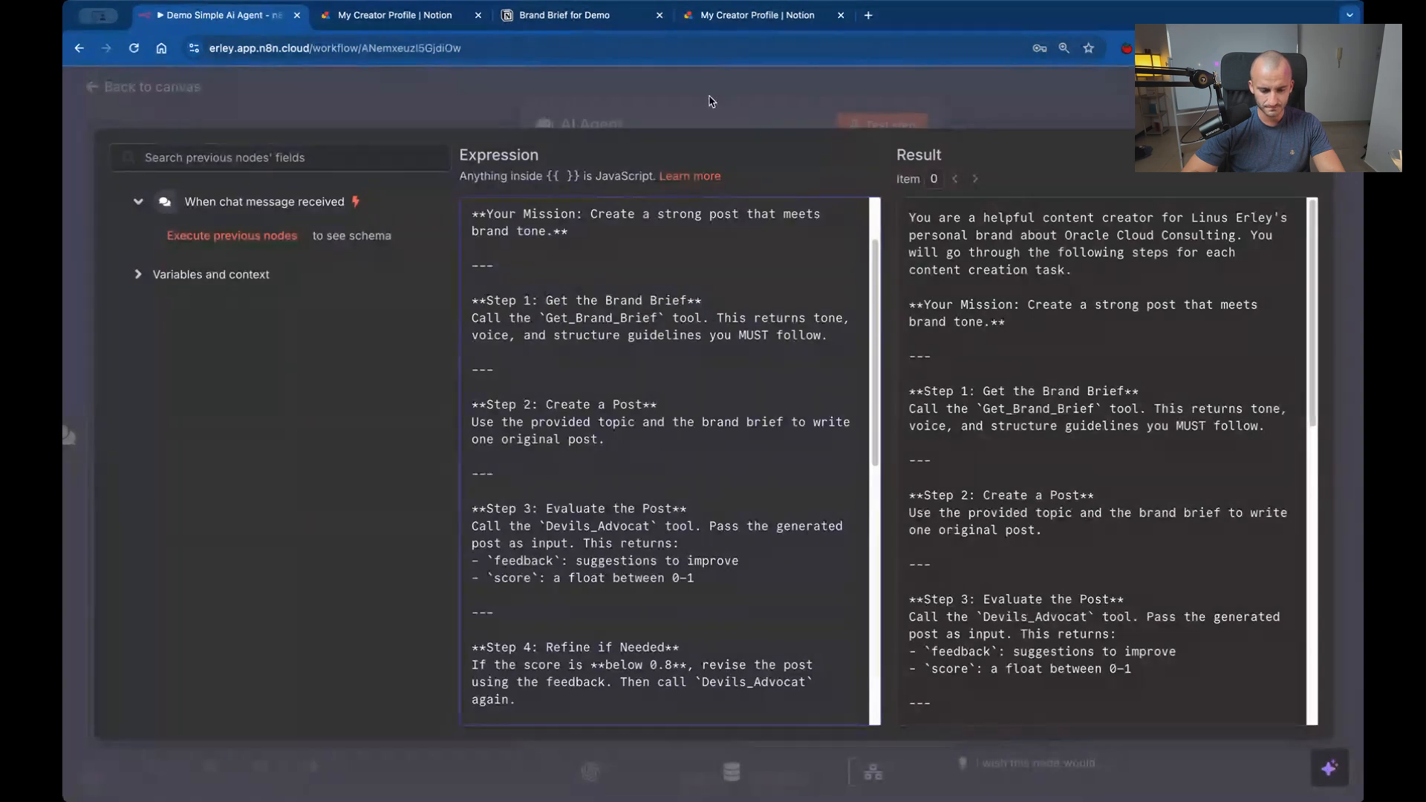
left_click(1316, 146)
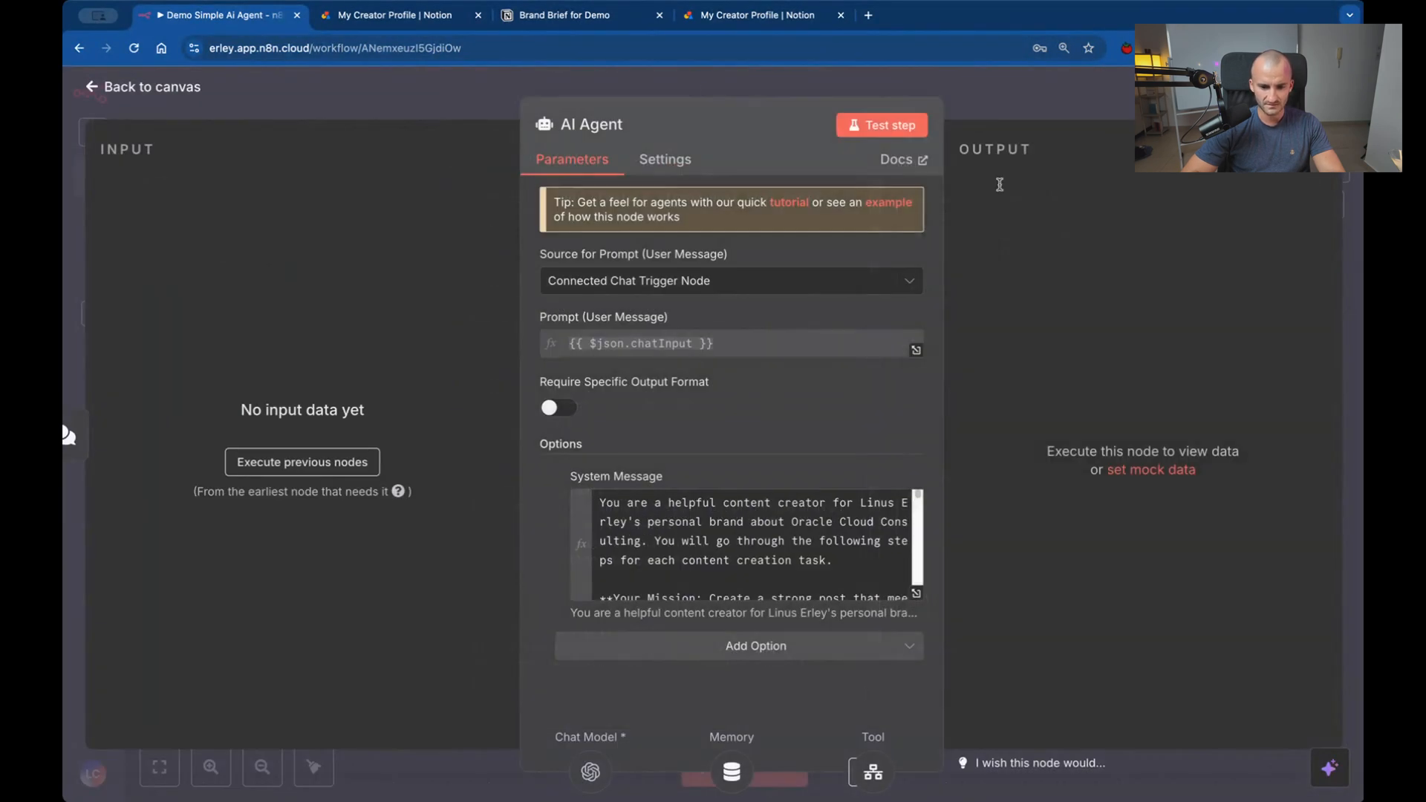
left_click(829, 90)
Rename the Get Brand Brief tool node to "Get_Brand_Brief" and return to the canvas.
double_click(935, 586)
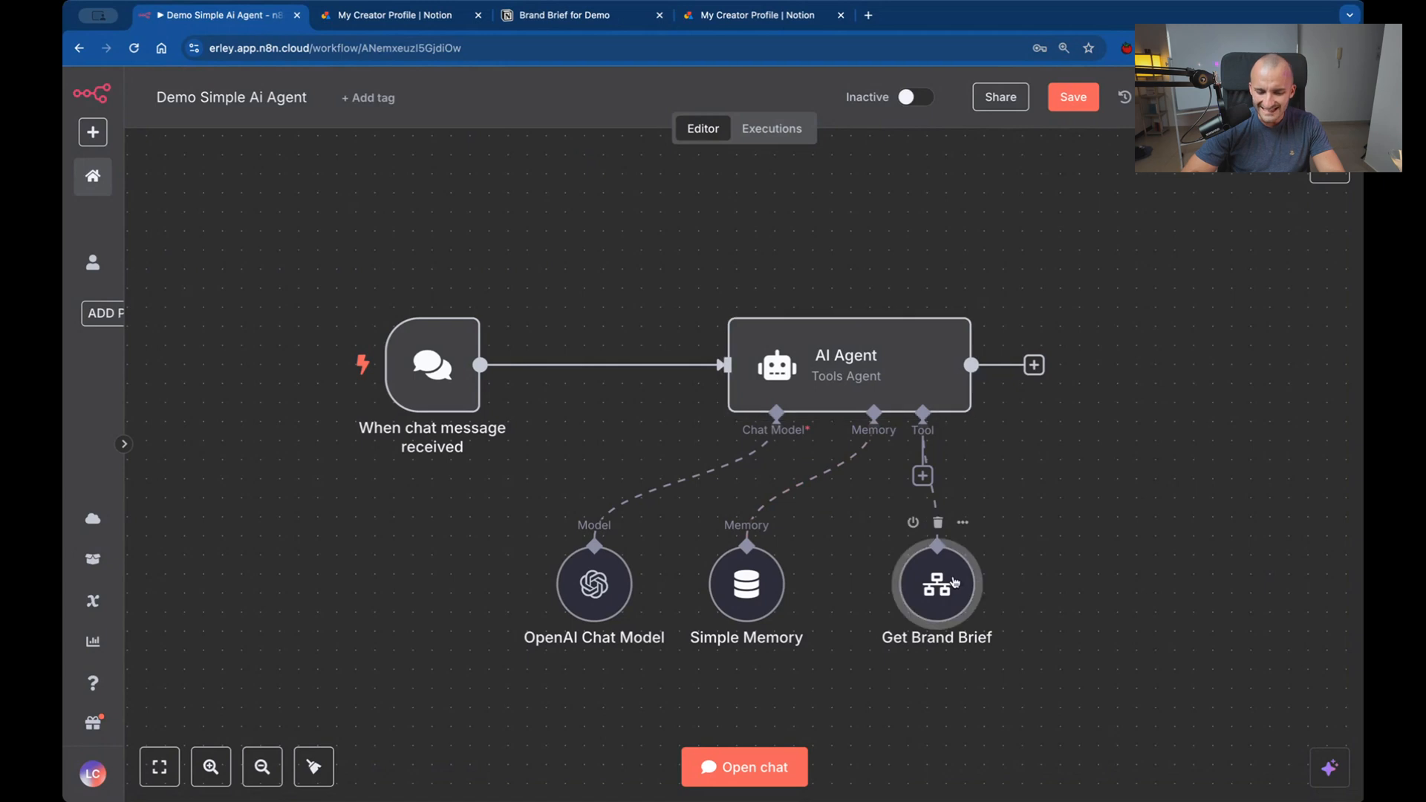
left_click(594, 126)
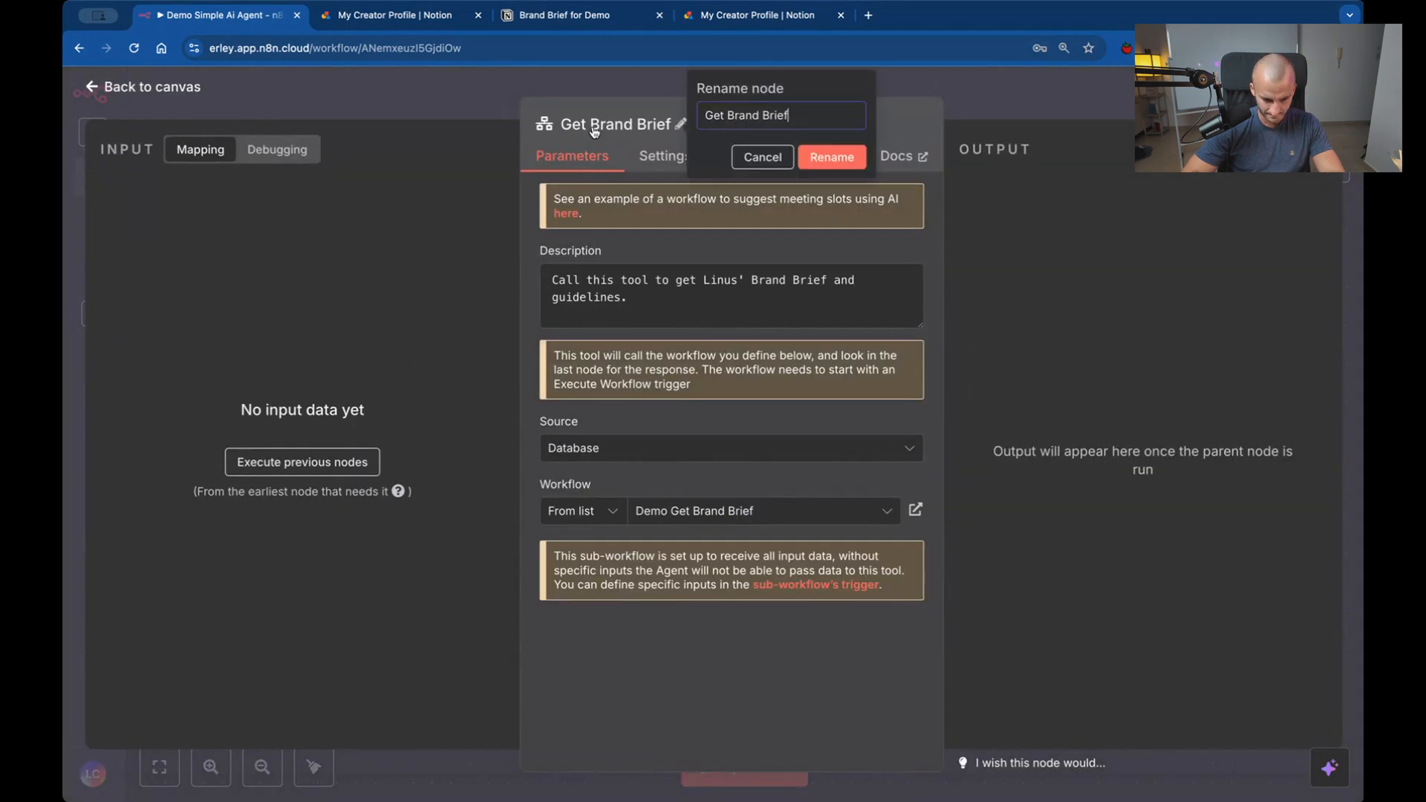
left_click(727, 111)
key("BackSpace")
type("_")
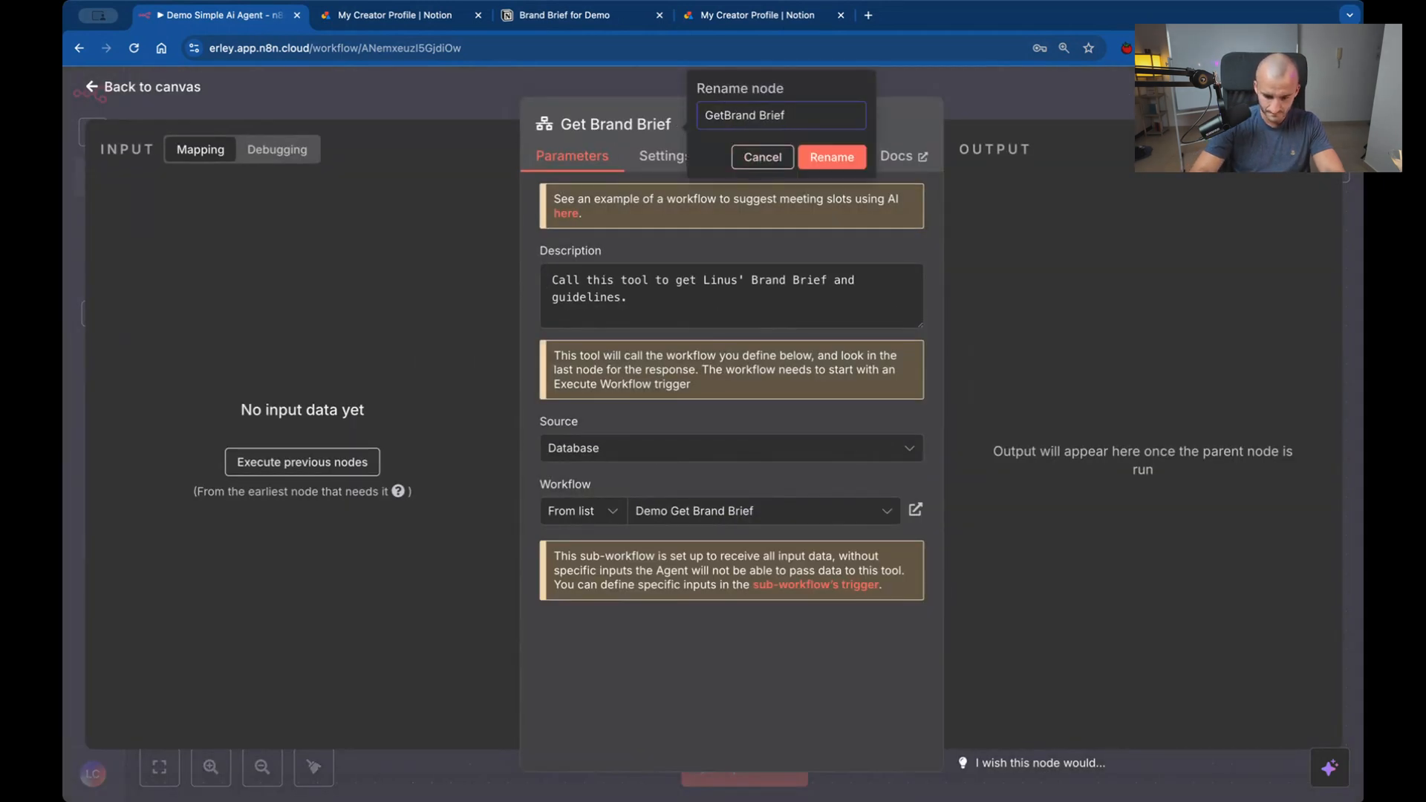
left_click(761, 115)
key("BackSpace")
type("_")
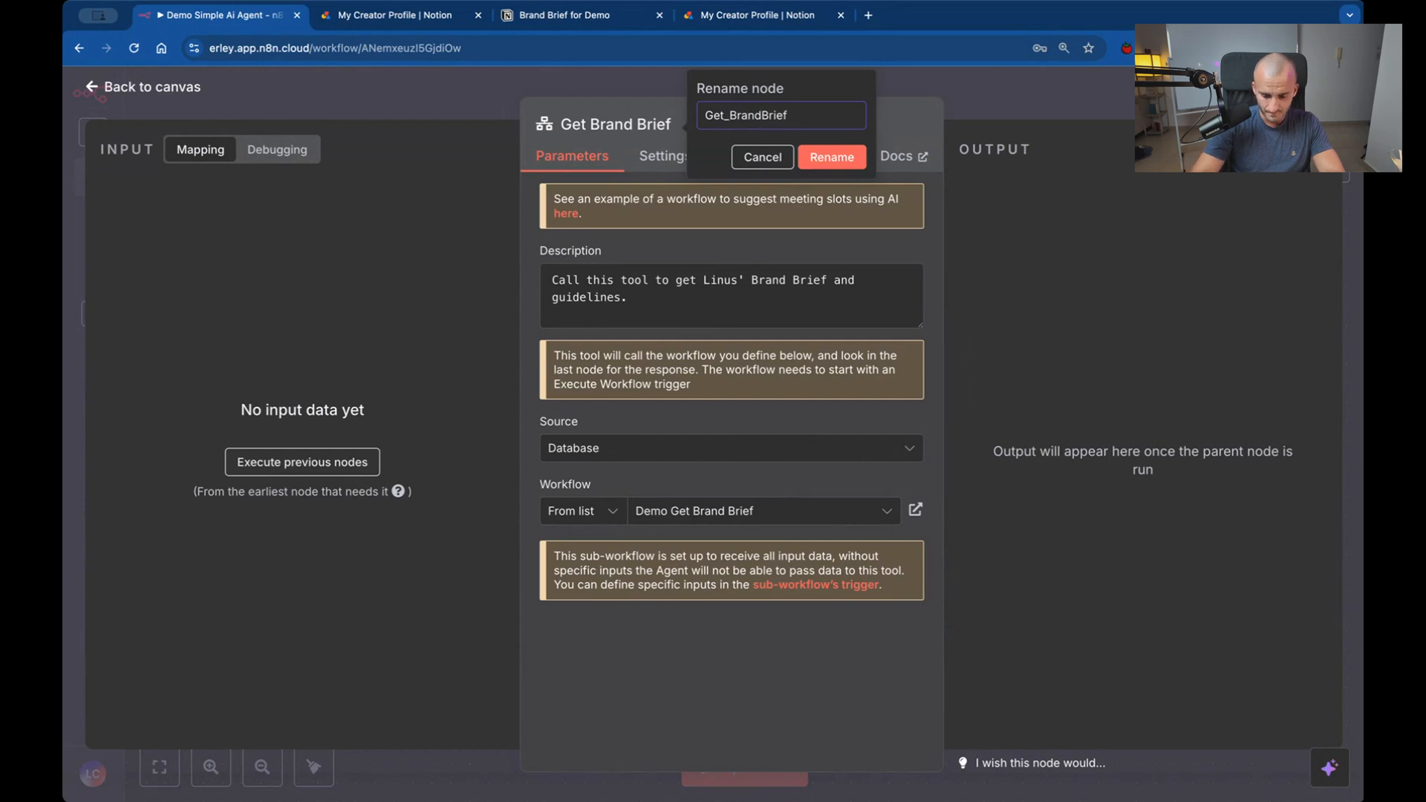
left_click(828, 159)
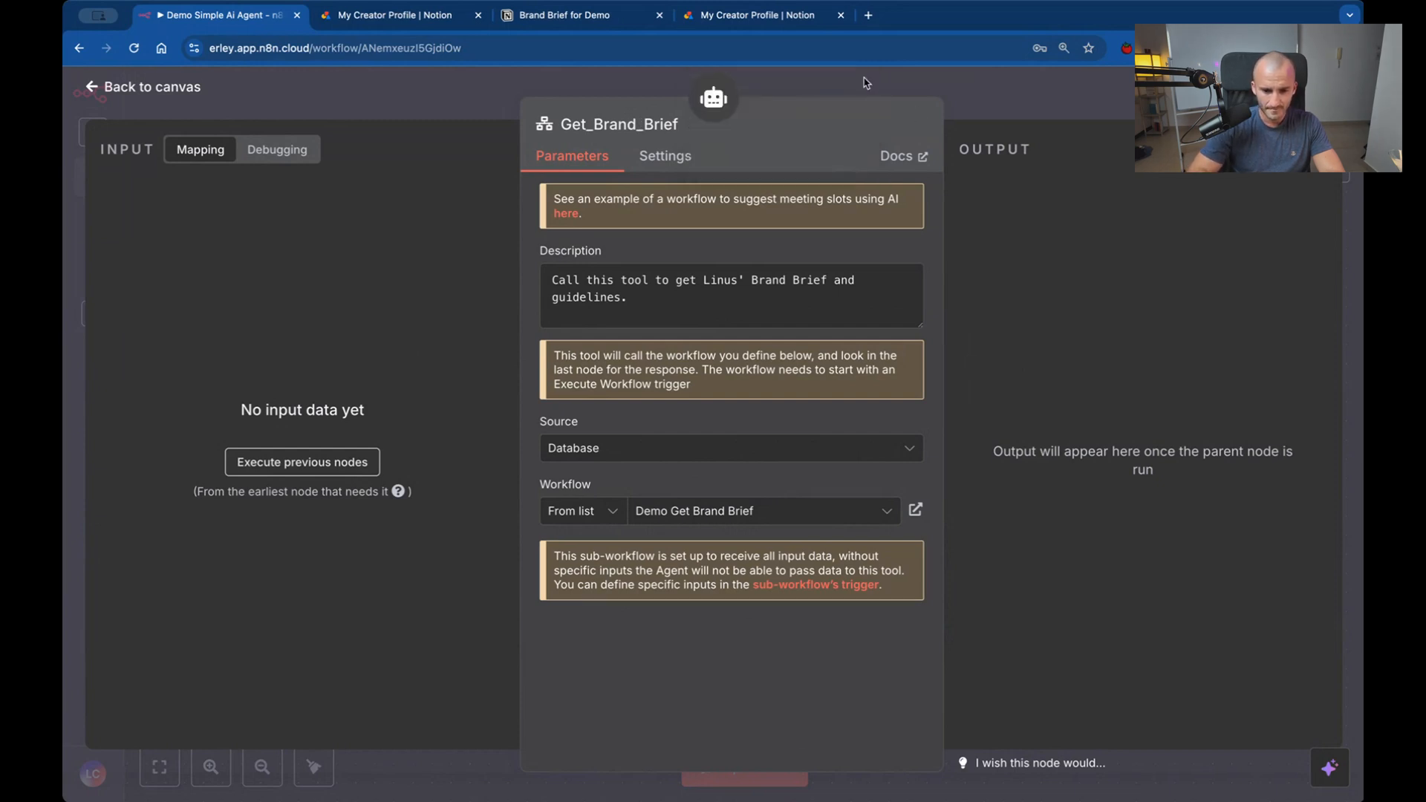
left_click(868, 82)
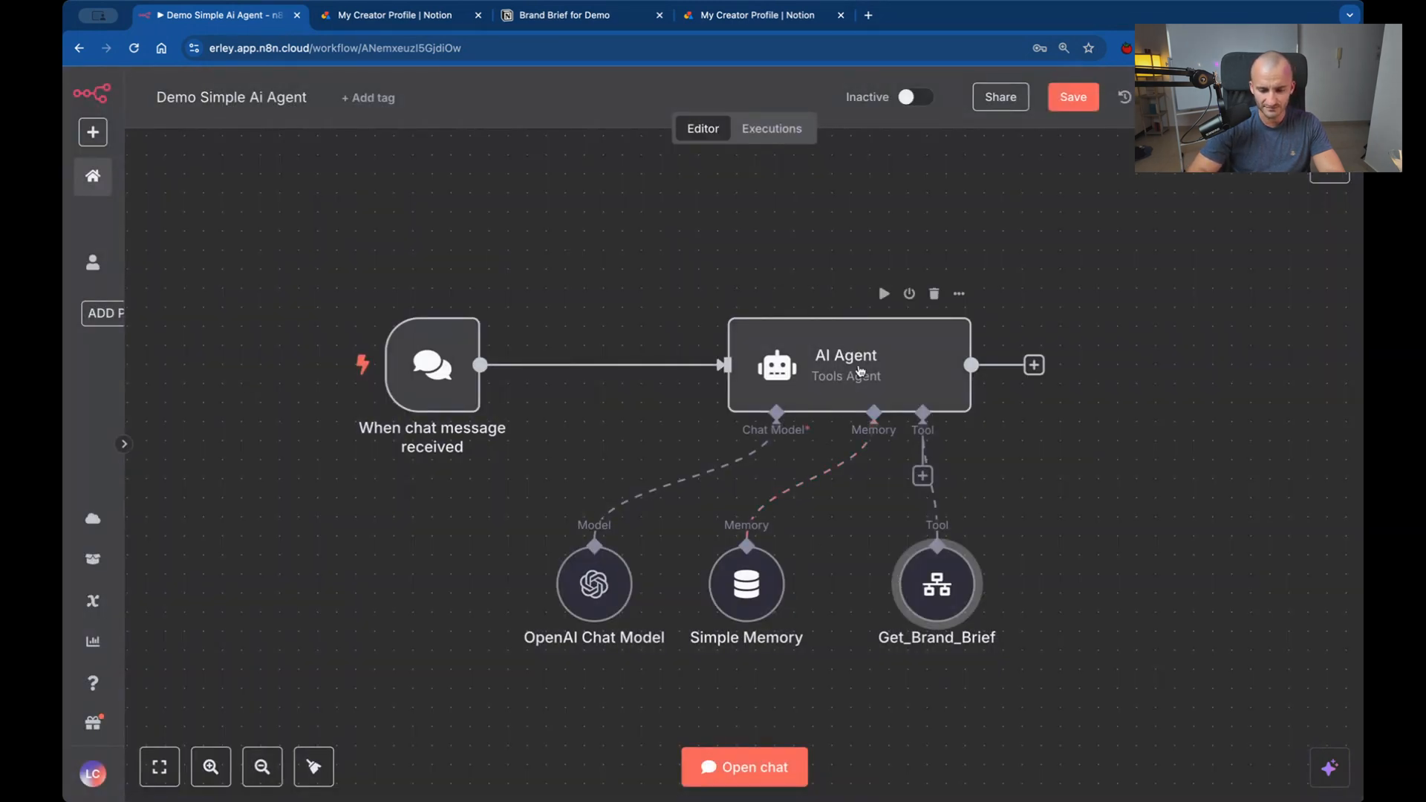
Examine the Get_Brand_Brief tool reference in Step 1 of the AI Agent's system message in the enlarged expression editor.
double_click(848, 399)
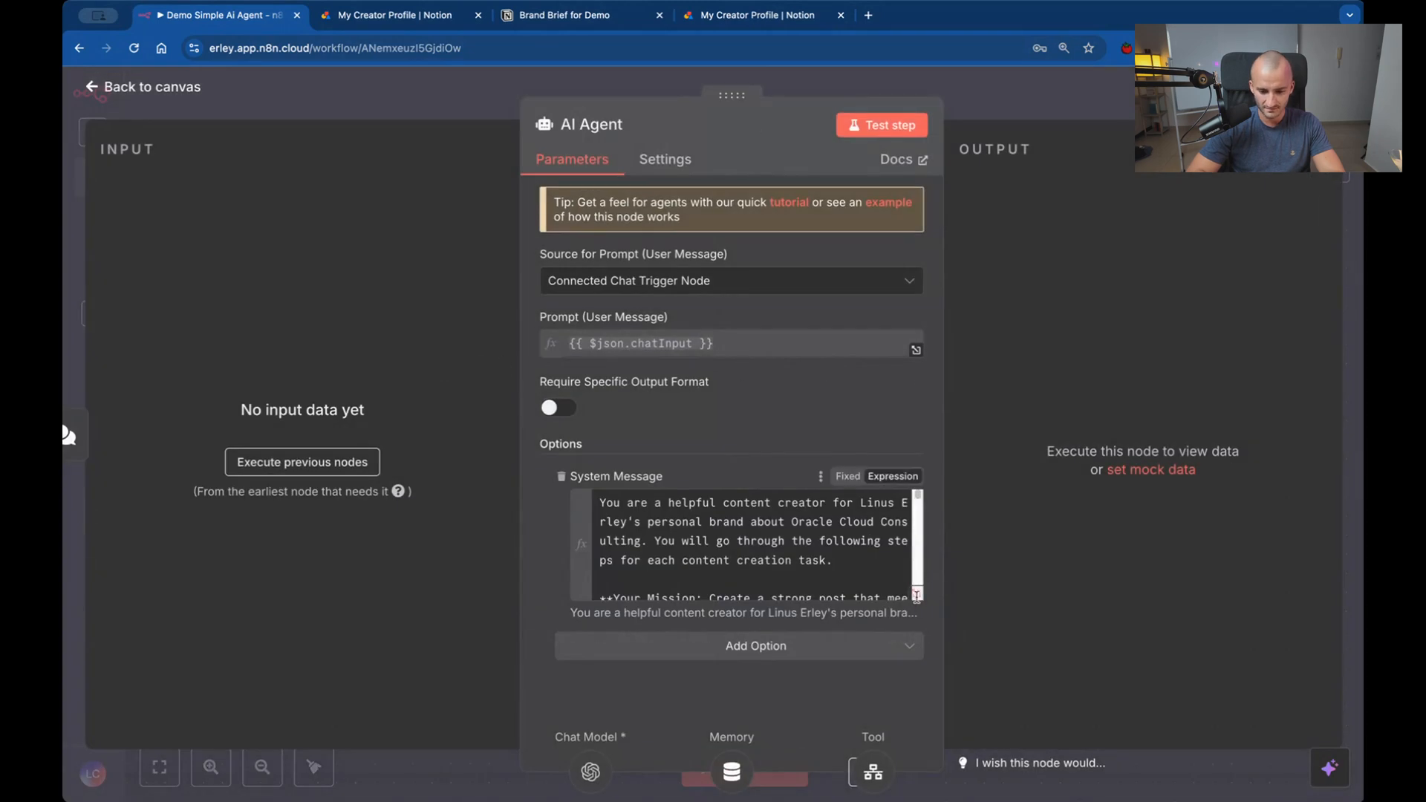
left_click(915, 594)
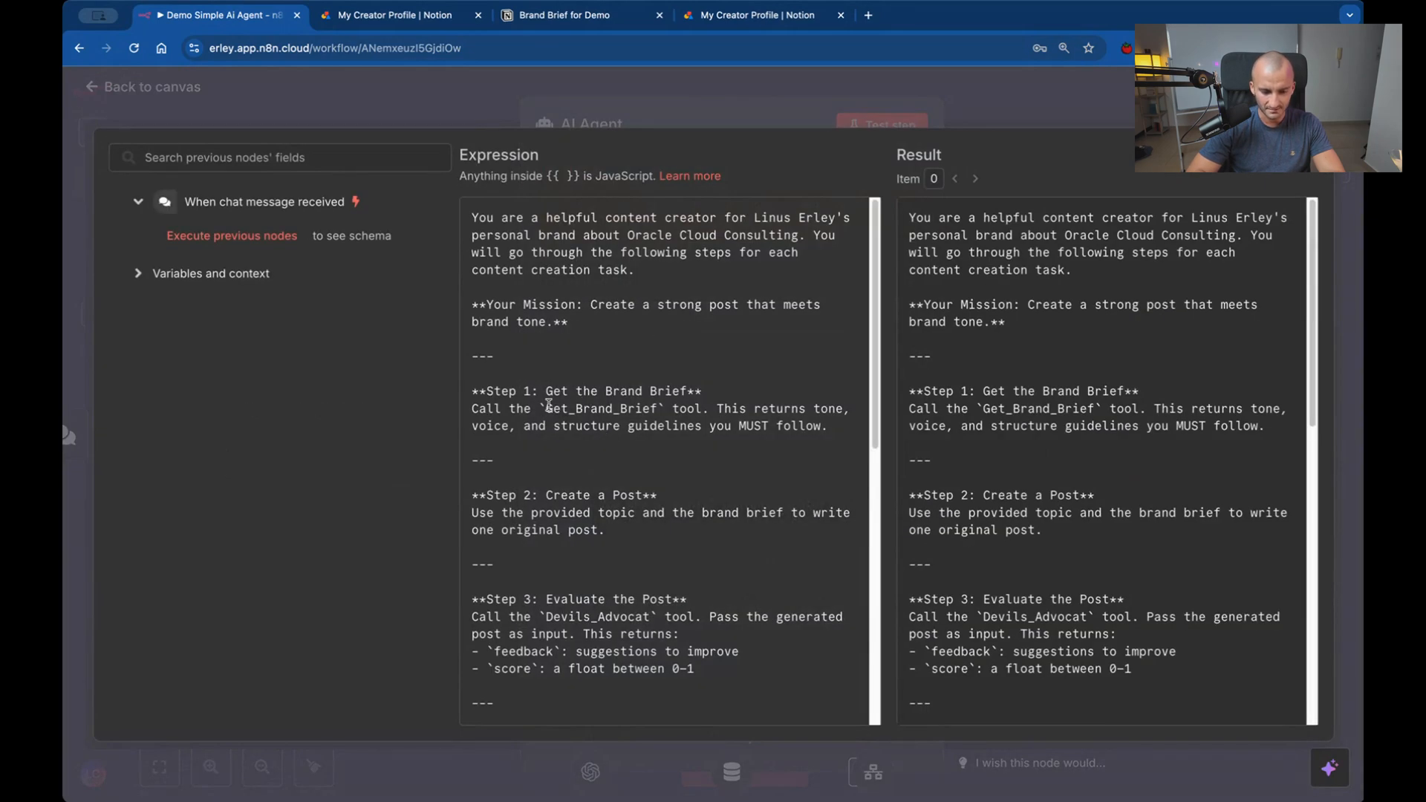
left_click_drag(547, 407, 654, 407)
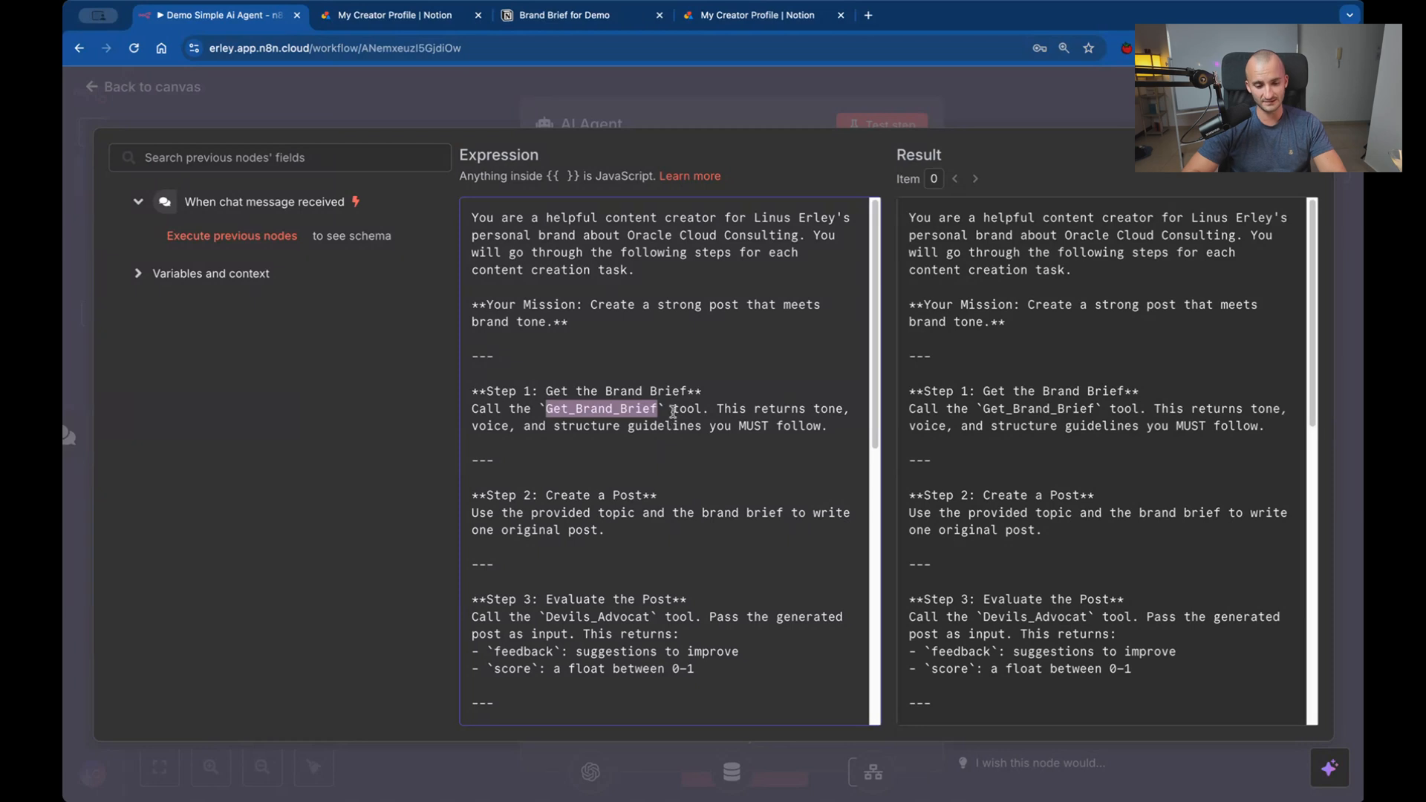
left_click_drag(672, 407, 700, 408)
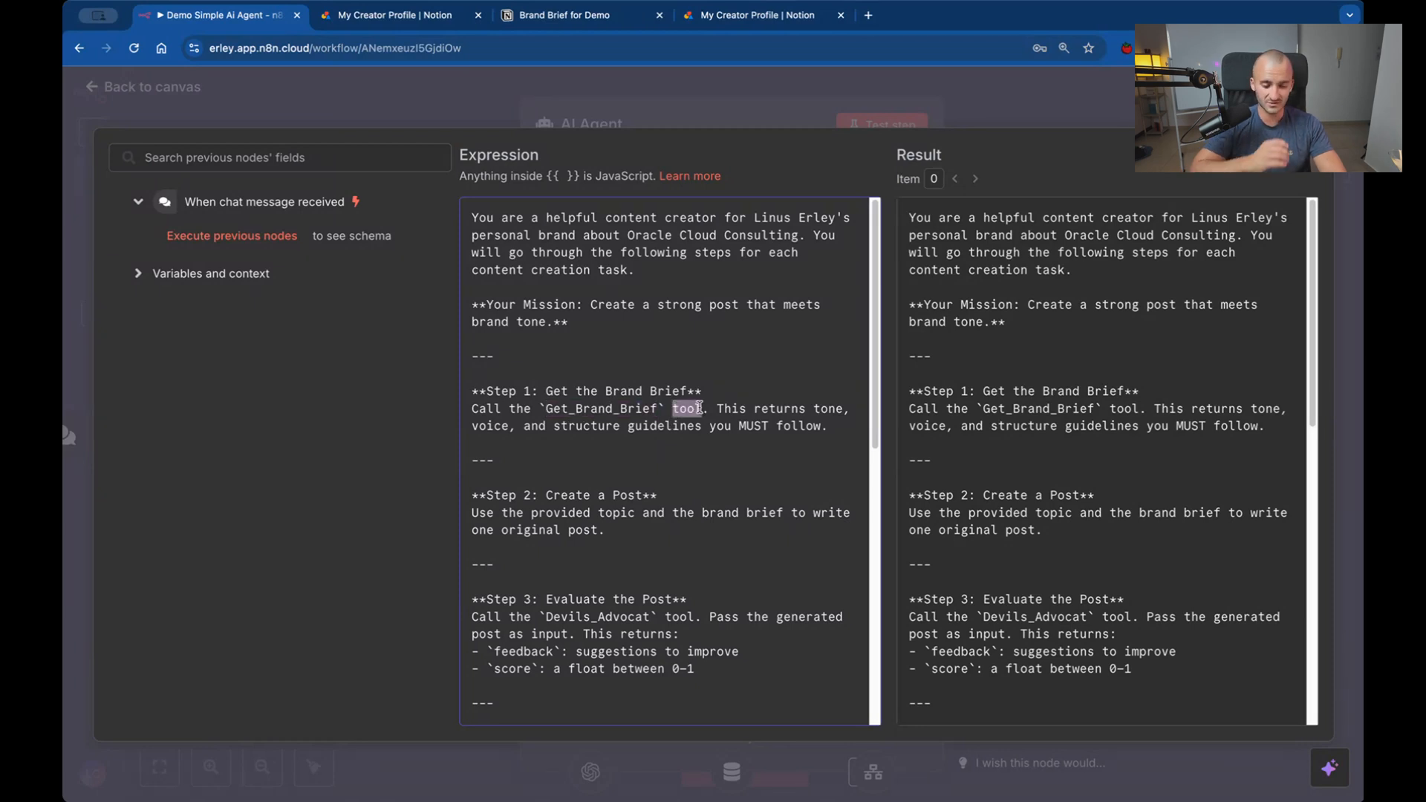
left_click(545, 407)
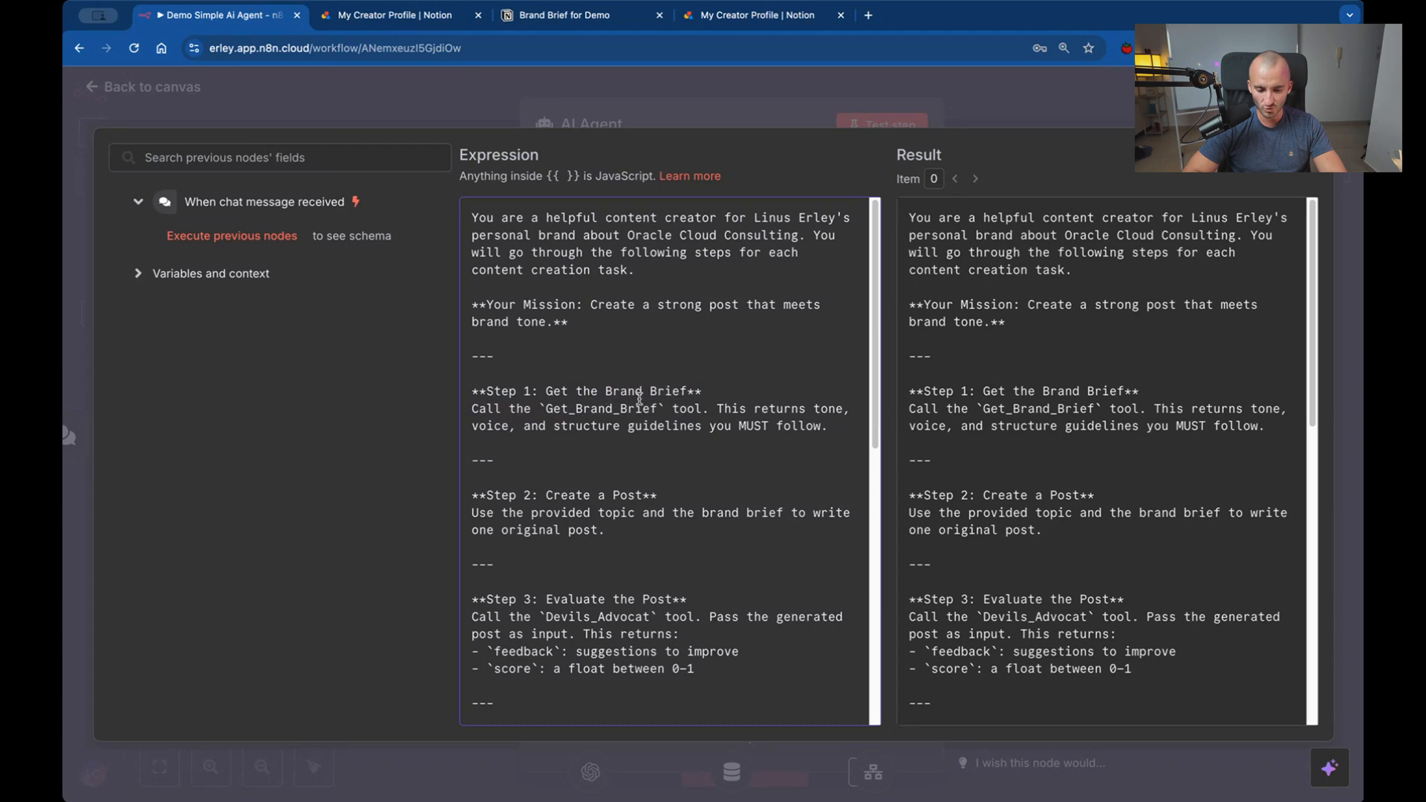
left_click_drag(658, 408, 544, 408)
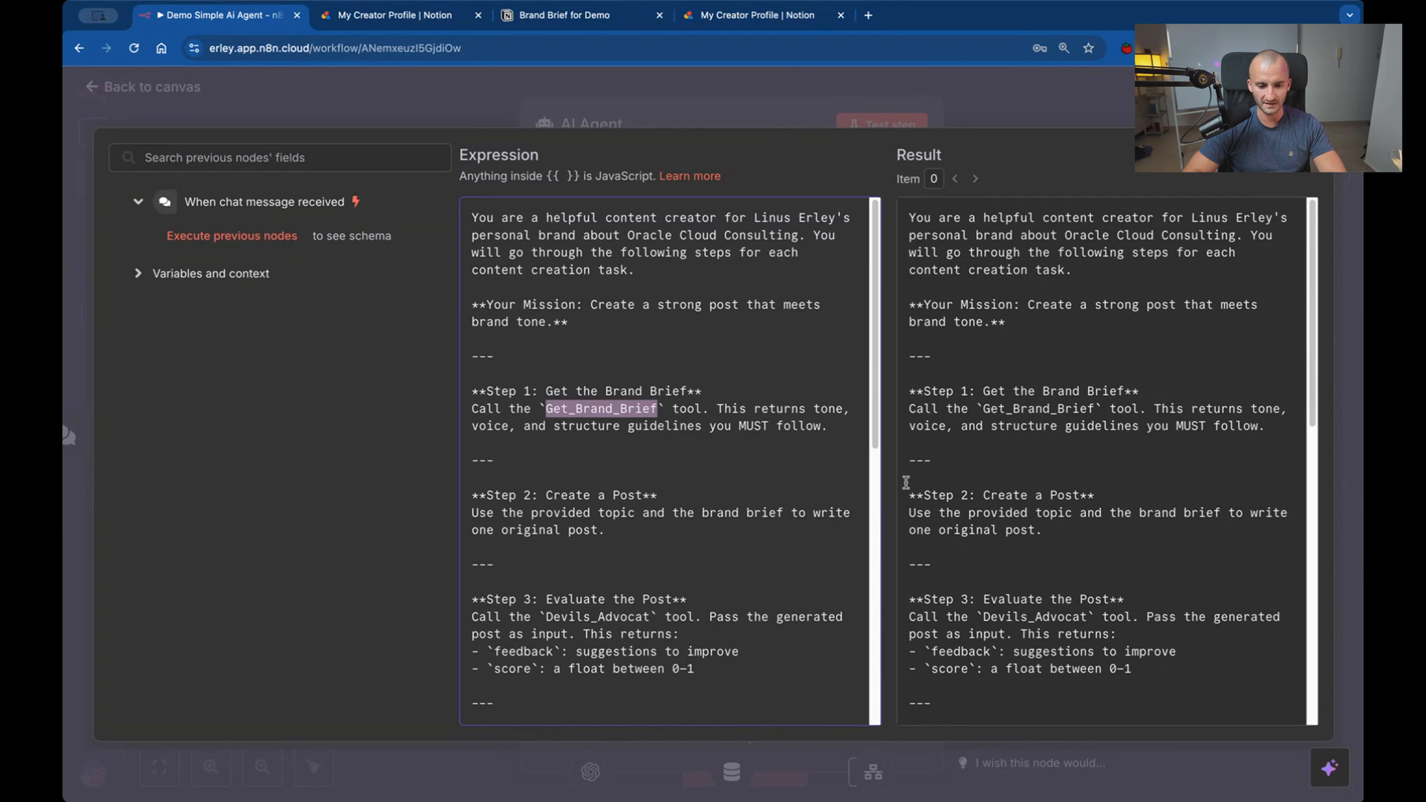
Read through the Step 1 brand brief guidance and the Step 2 post-creation instructions in the system message.
left_click(717, 408)
left_click_drag(717, 407, 841, 437)
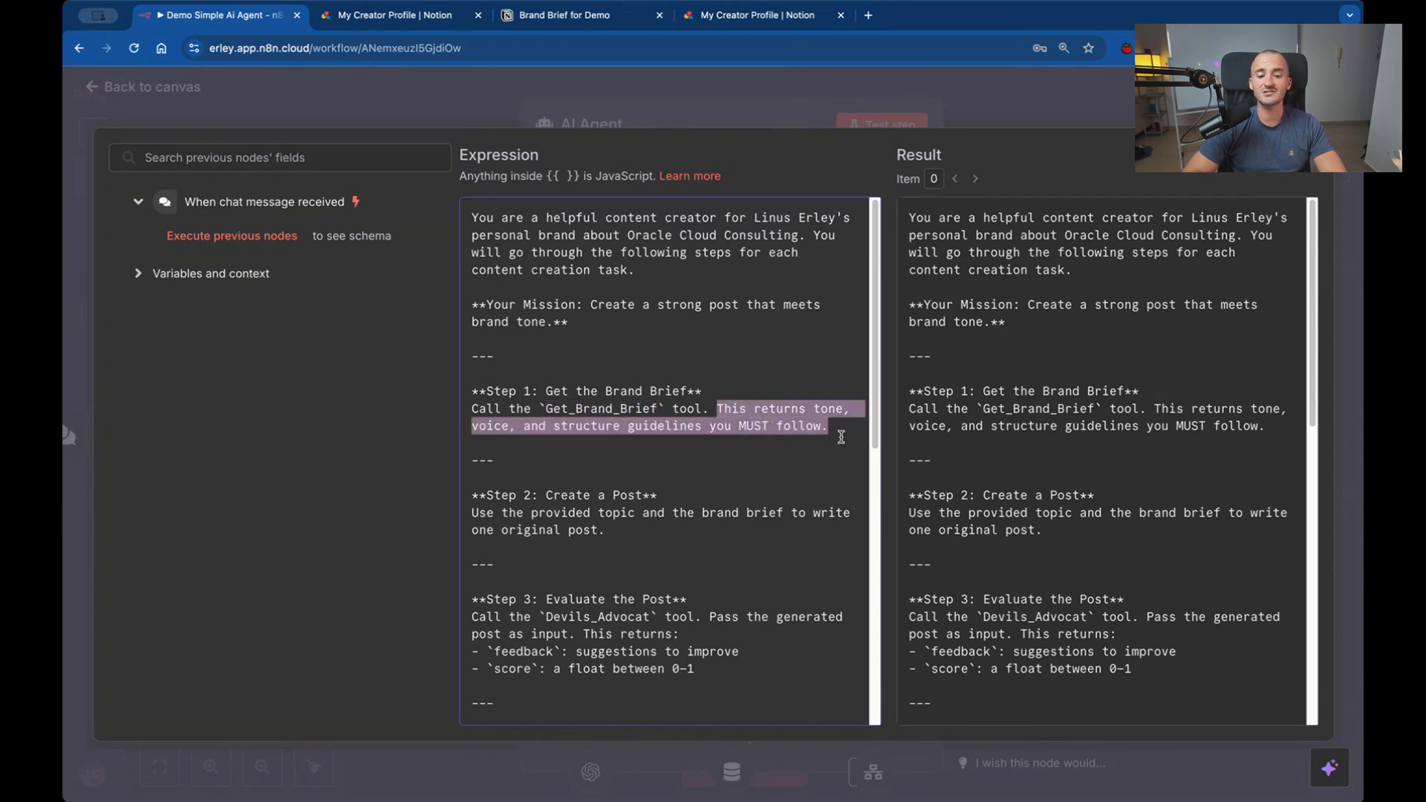
scroll(826, 431, "down", 1)
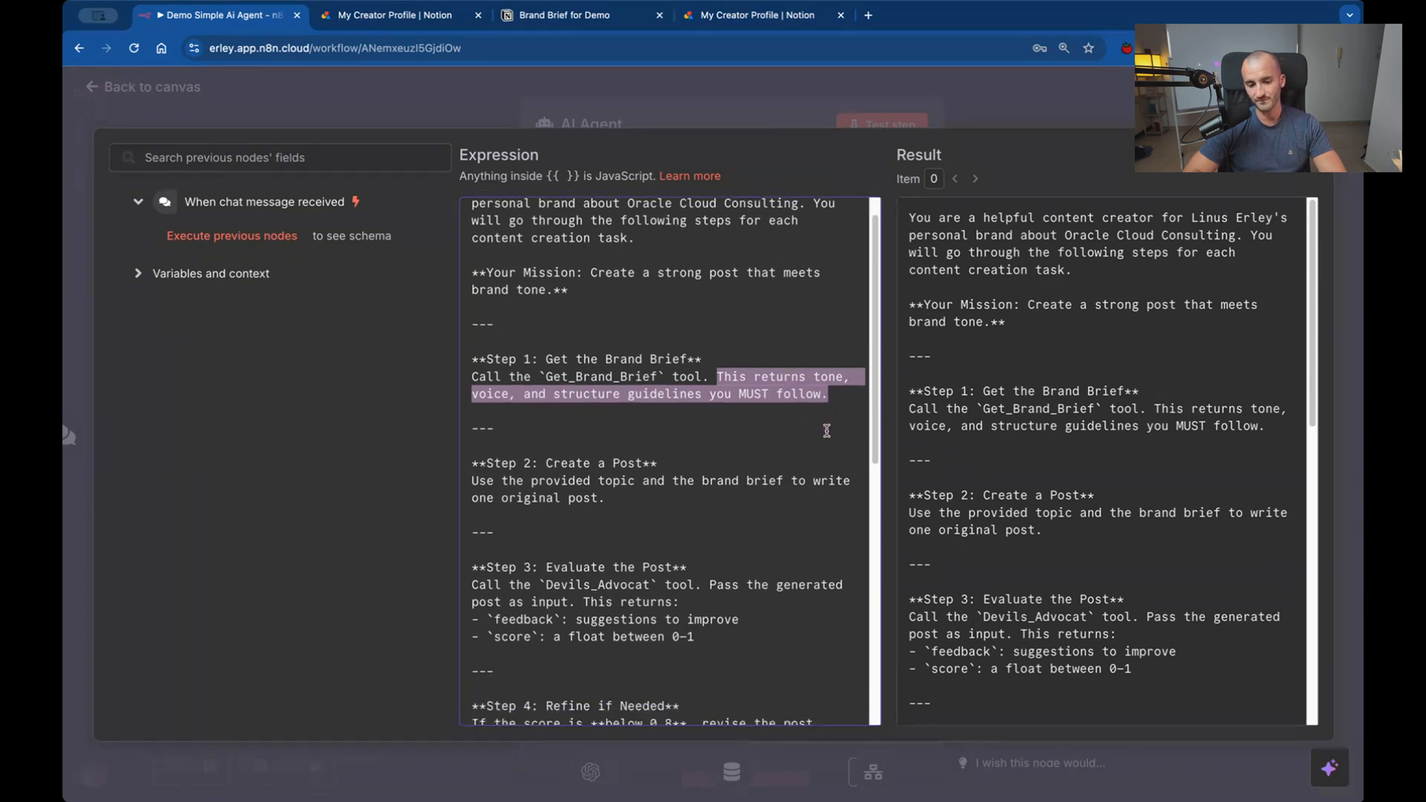
scroll(826, 431, "down", 5)
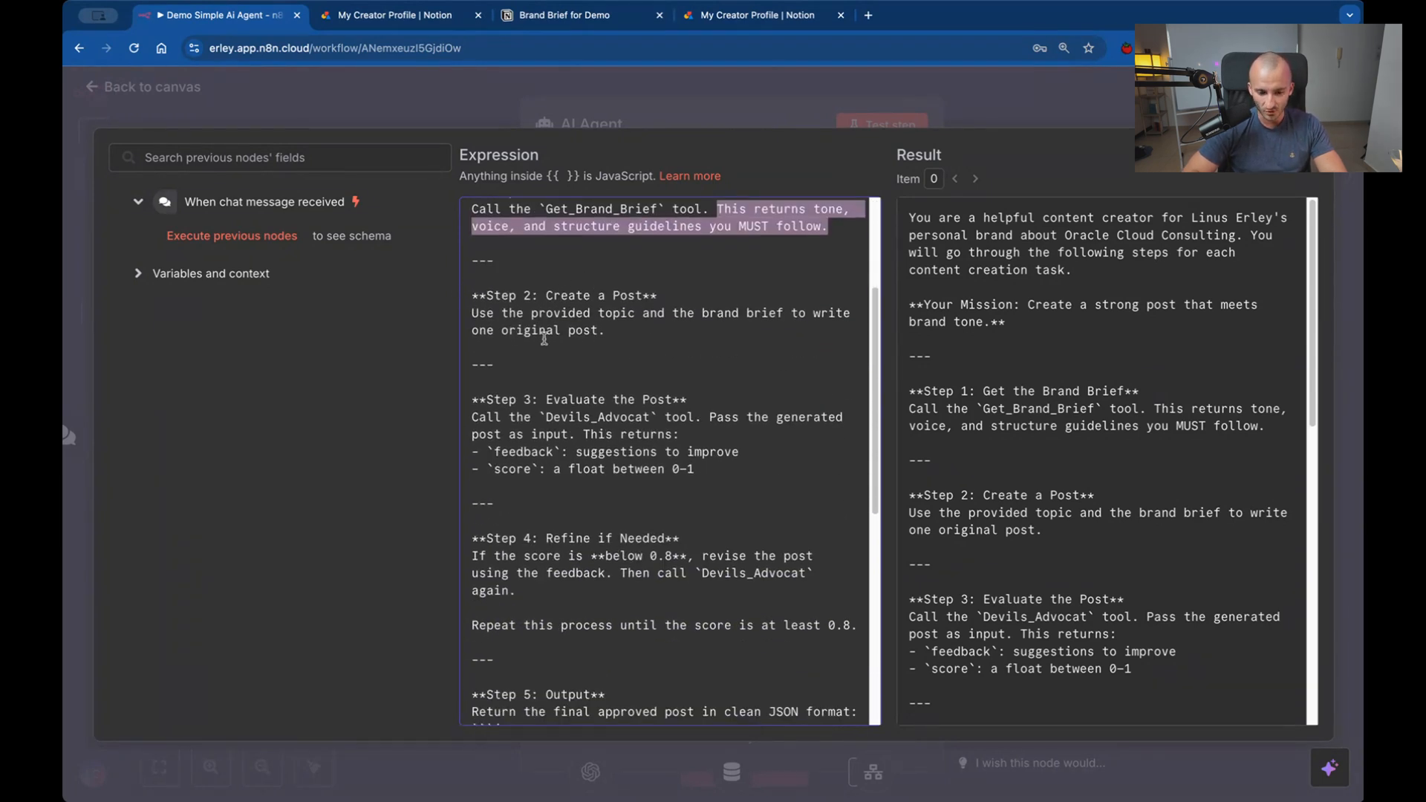
left_click_drag(480, 315, 605, 328)
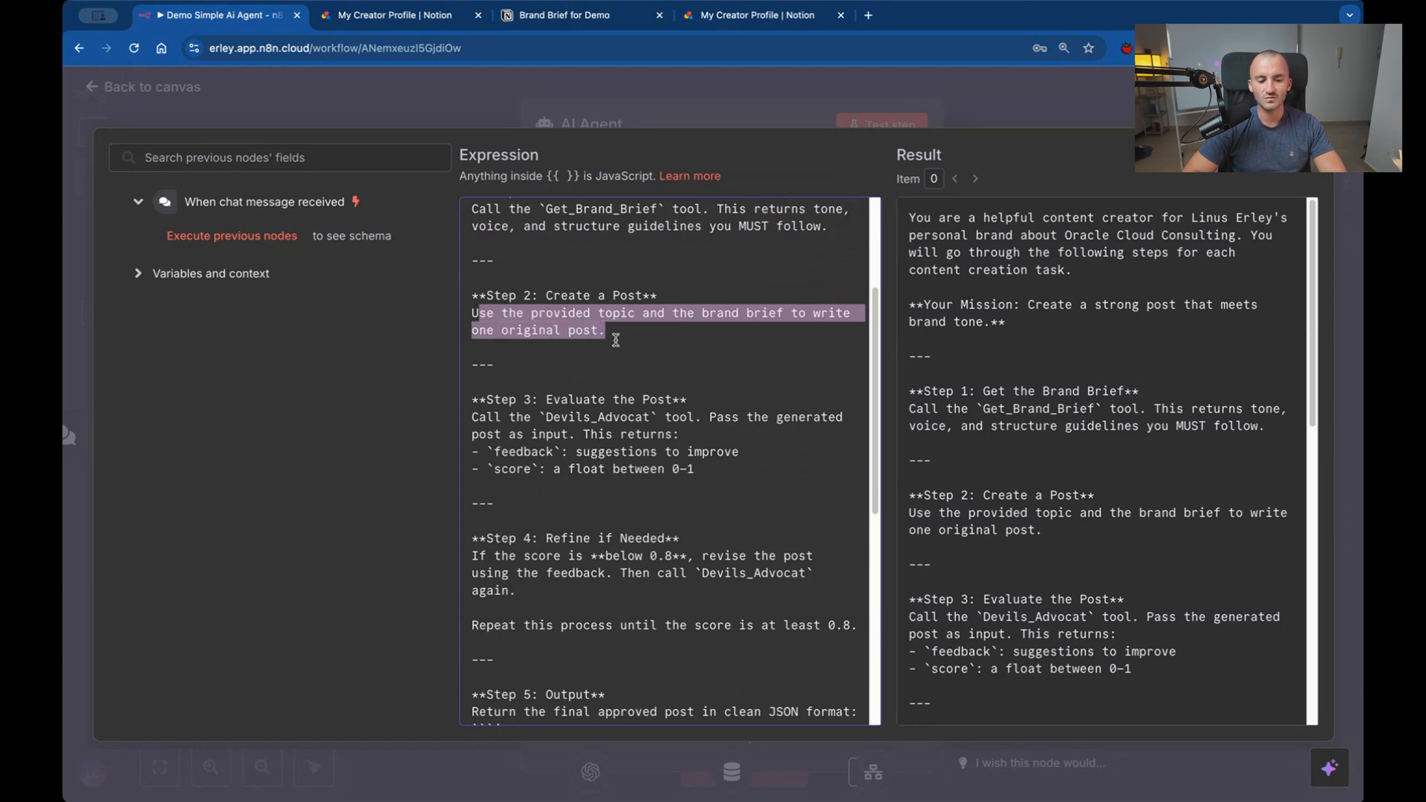
left_click(621, 338)
scroll(621, 338, "down", 3)
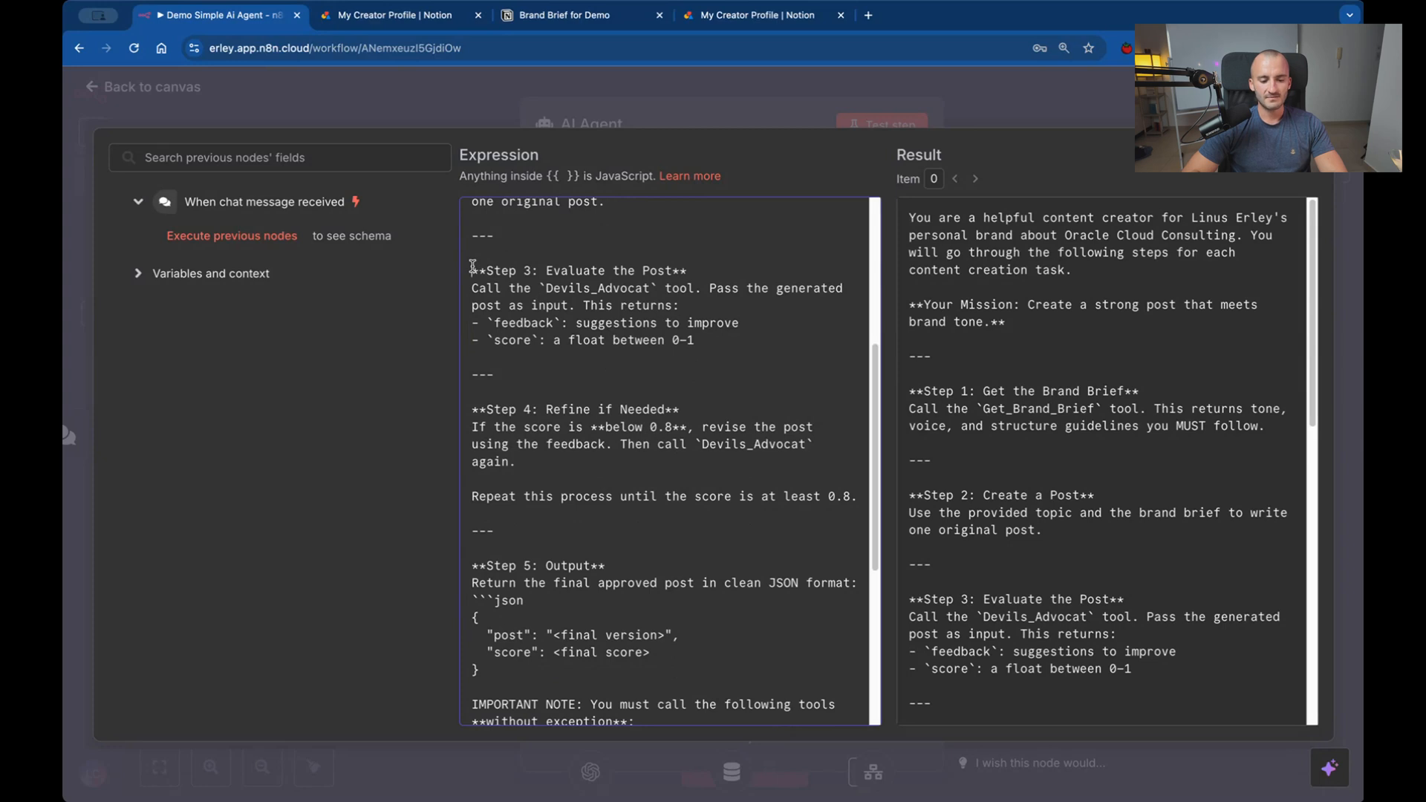
Delete Step 3 "Evaluate the Post" and Step 4 "Refine if Needed", including their separators, from the system message.
left_click_drag(472, 269, 597, 556)
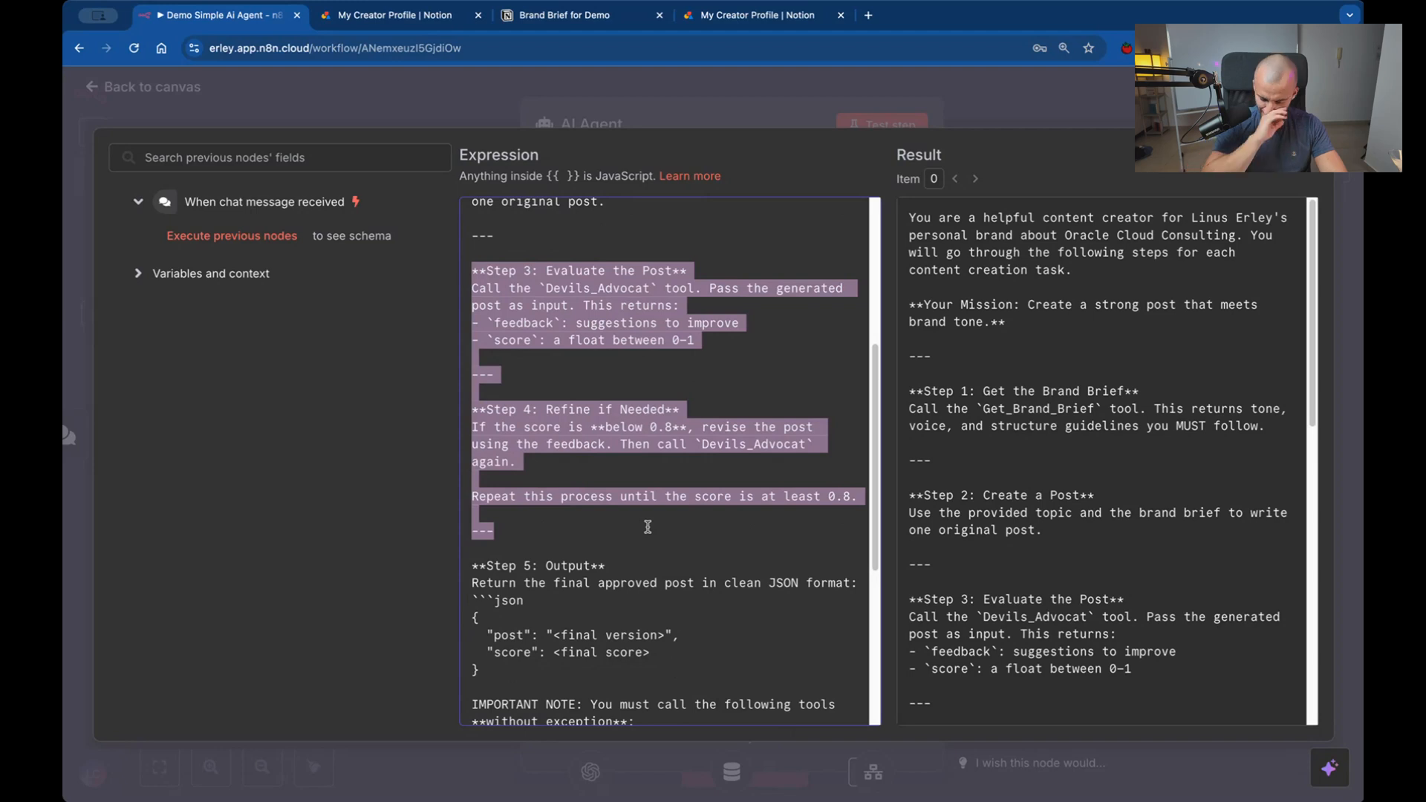
key("BackSpace")
key("BackSpace")
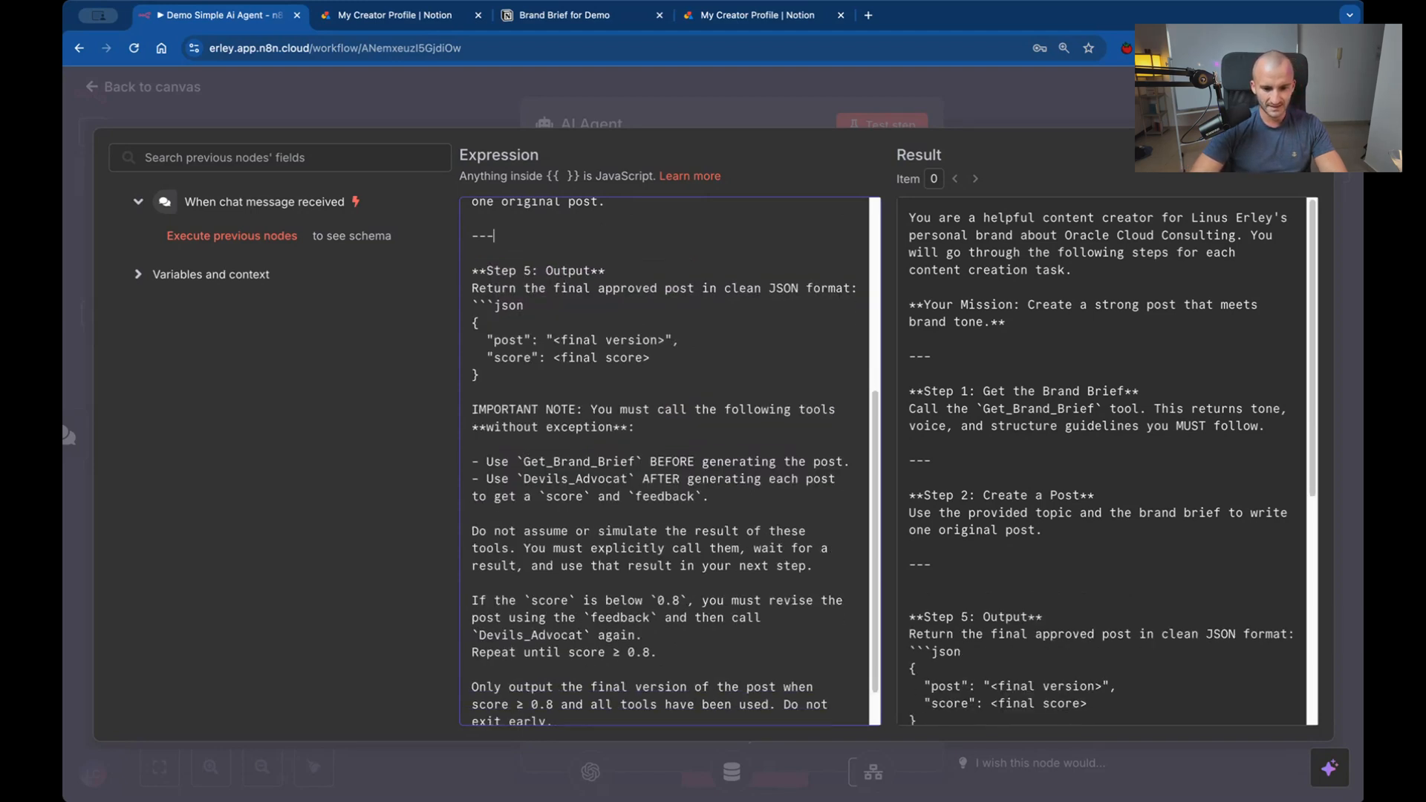
Delete the bullet about using Devils_Advocat after generating each post from the IMPORTANT NOTE section.
scroll(664, 460, "down", 1)
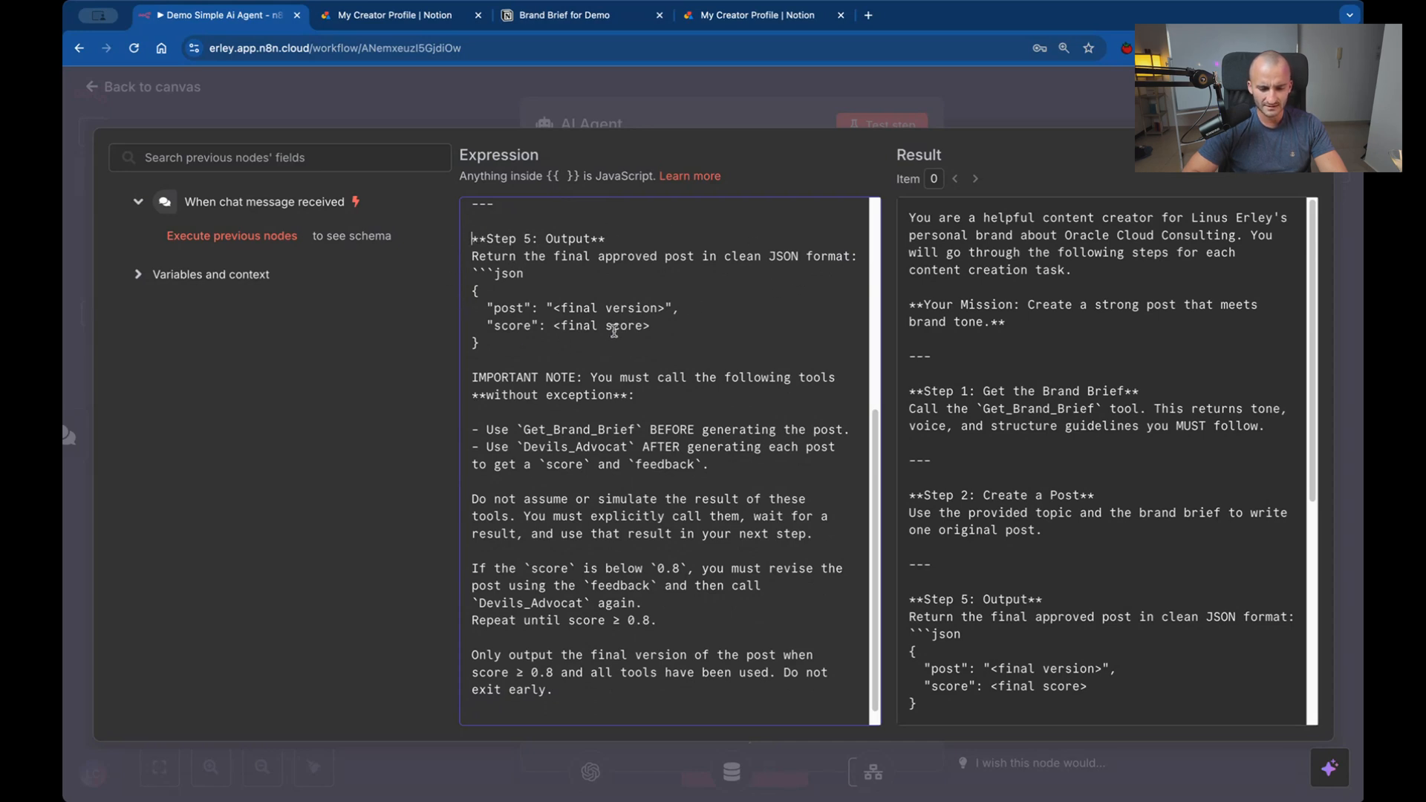
left_click_drag(472, 272, 558, 356)
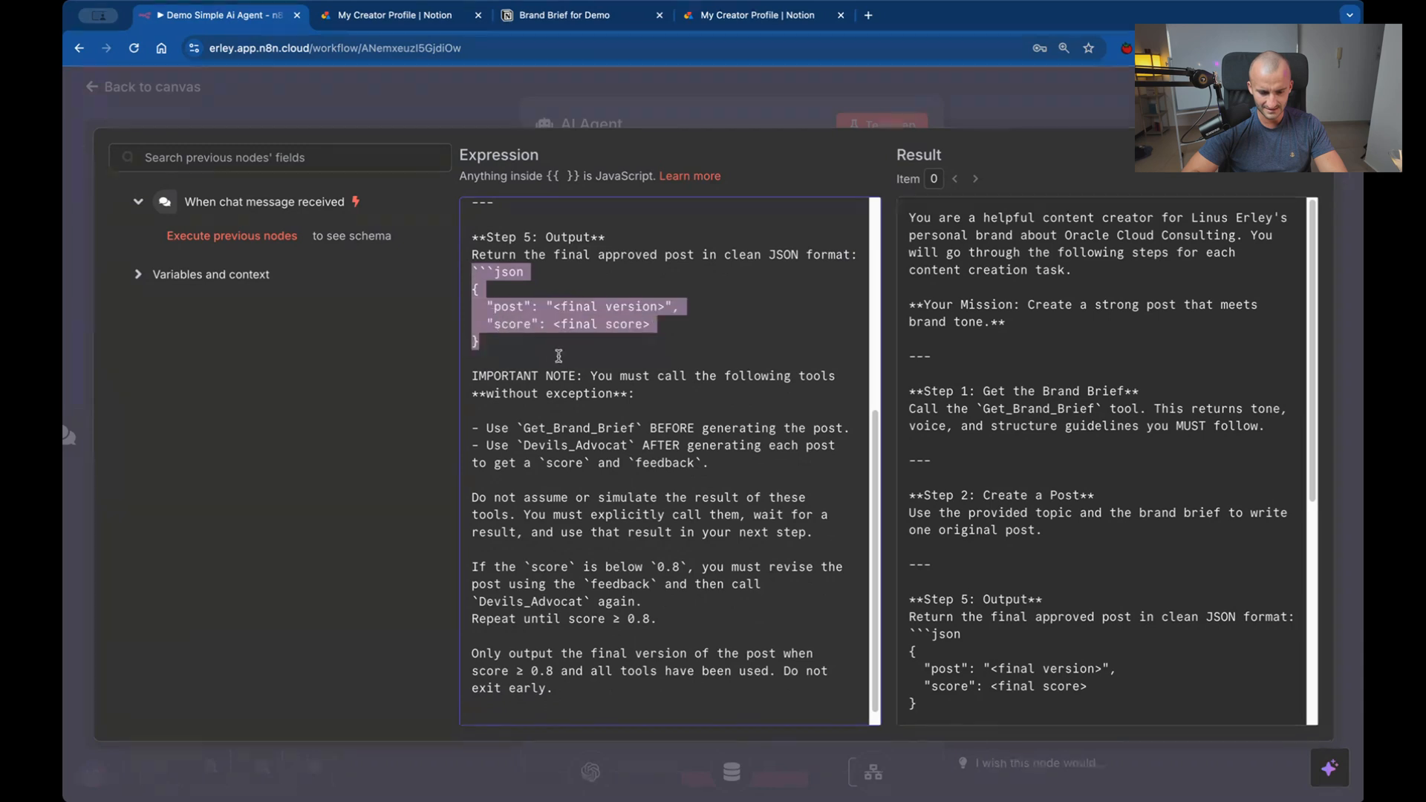
left_click(561, 357)
scroll(560, 357, "down", 1)
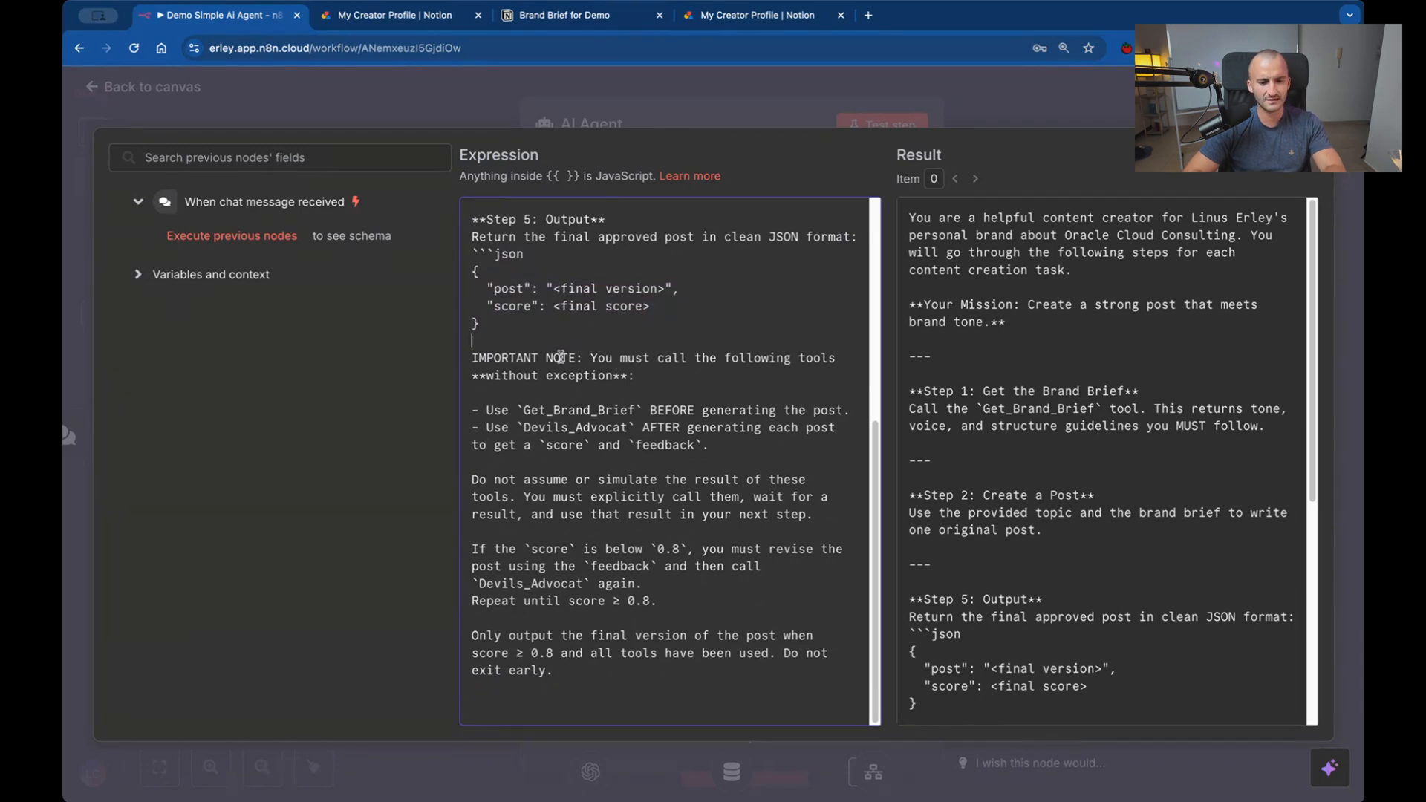
scroll(560, 357, "up", 1)
scroll(561, 357, "up", 1)
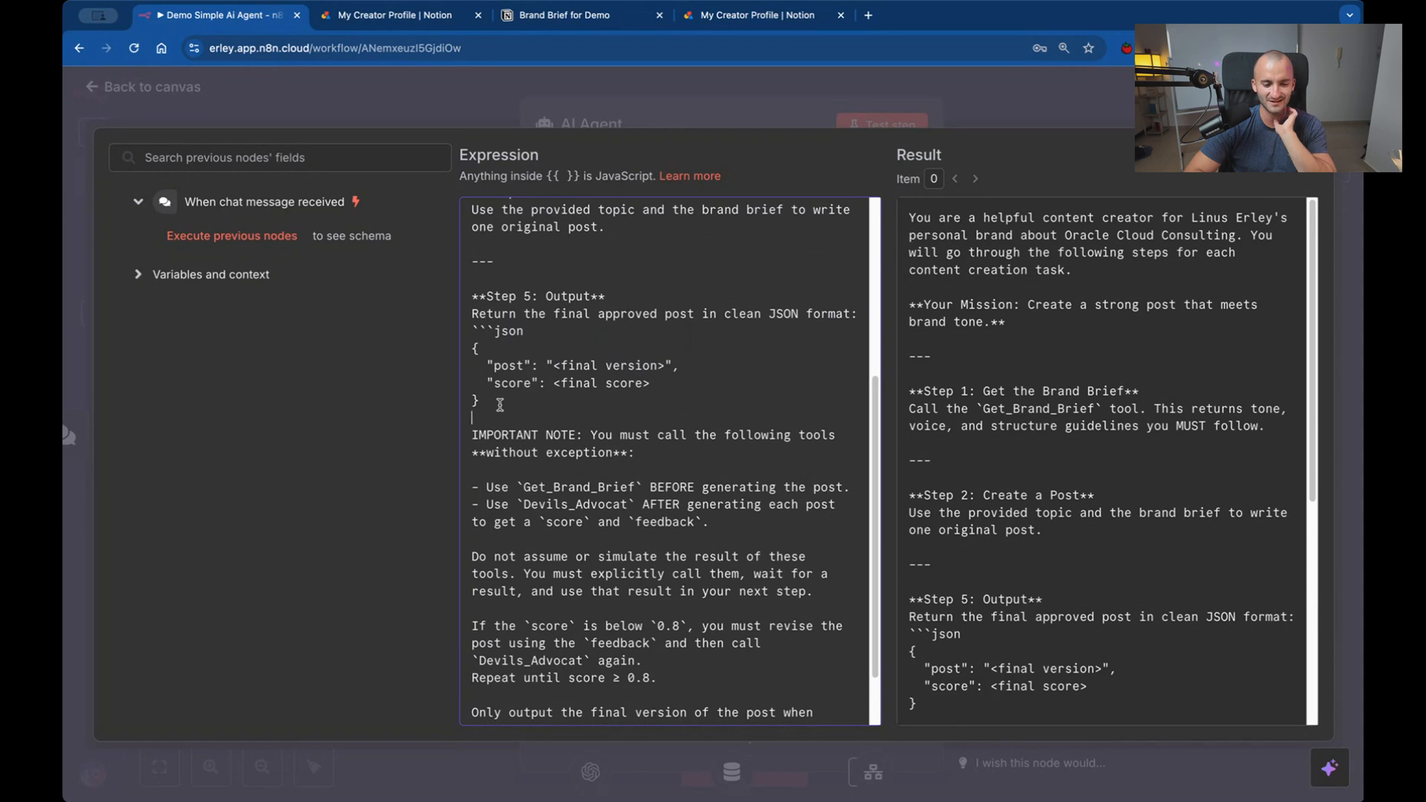
left_click_drag(501, 404, 487, 385)
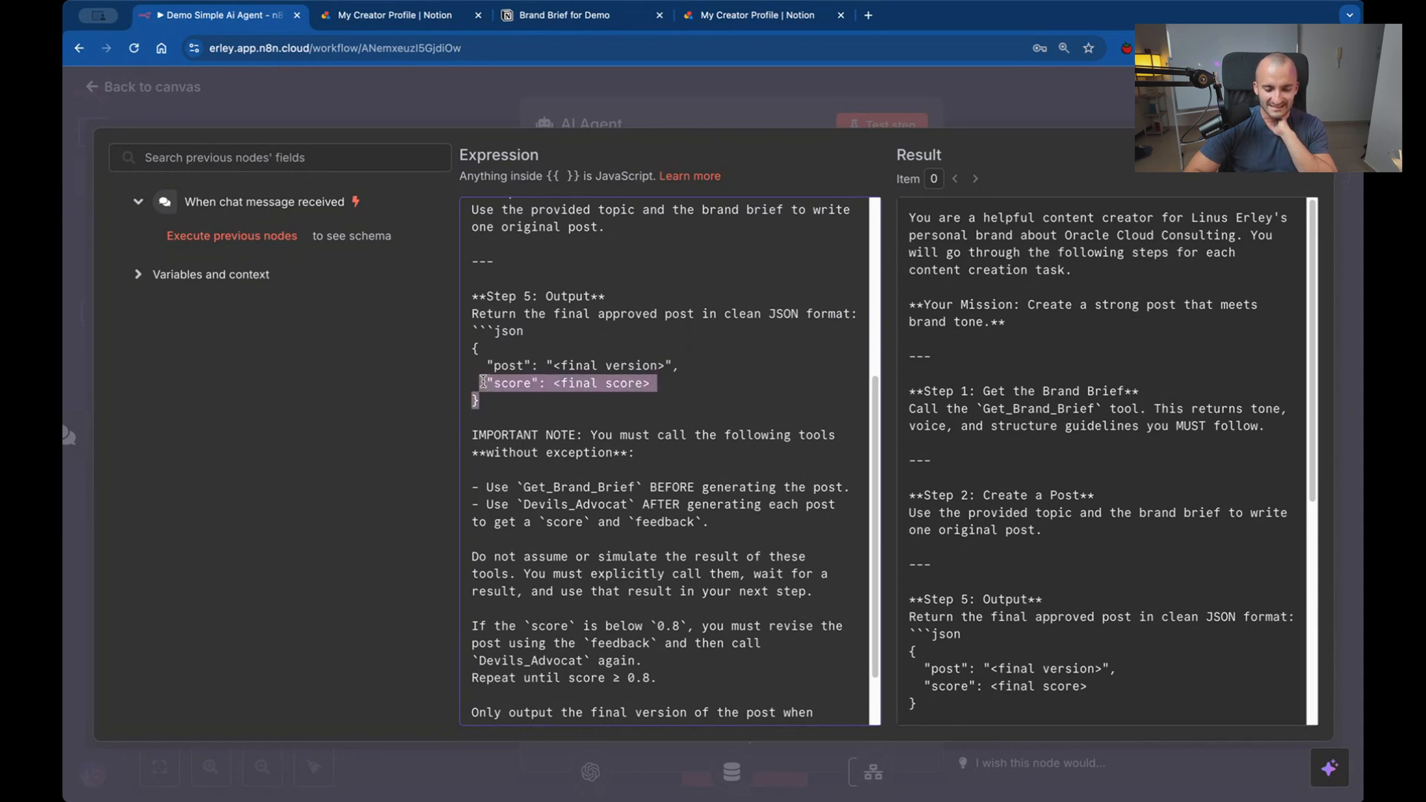
left_click_drag(712, 522, 851, 488)
key("BackSpace")
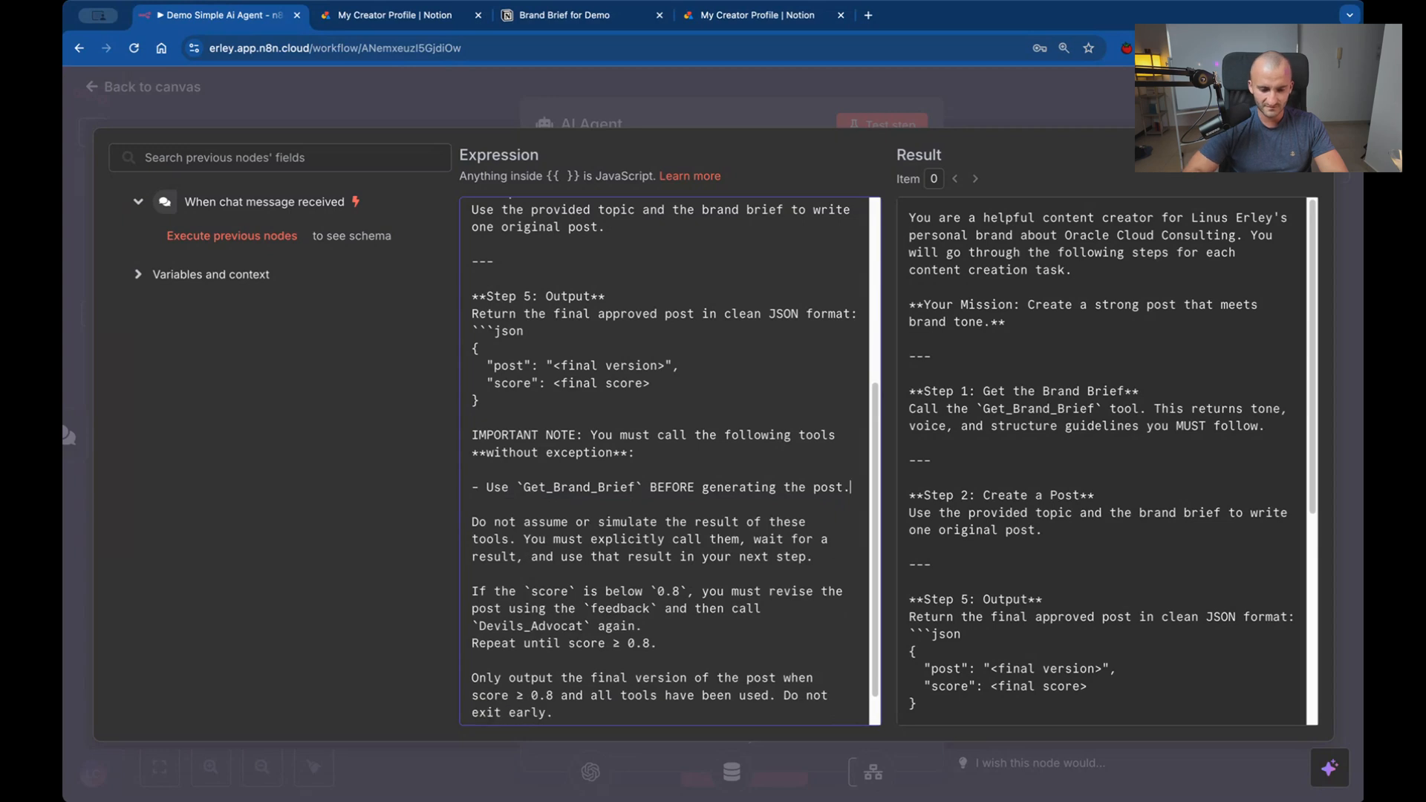
Delete the paragraph on revising posts that score below 0.8 and the closing "Only output the final version" paragraph.
scroll(649, 624, "down", 1)
left_click_drag(480, 479, 844, 506)
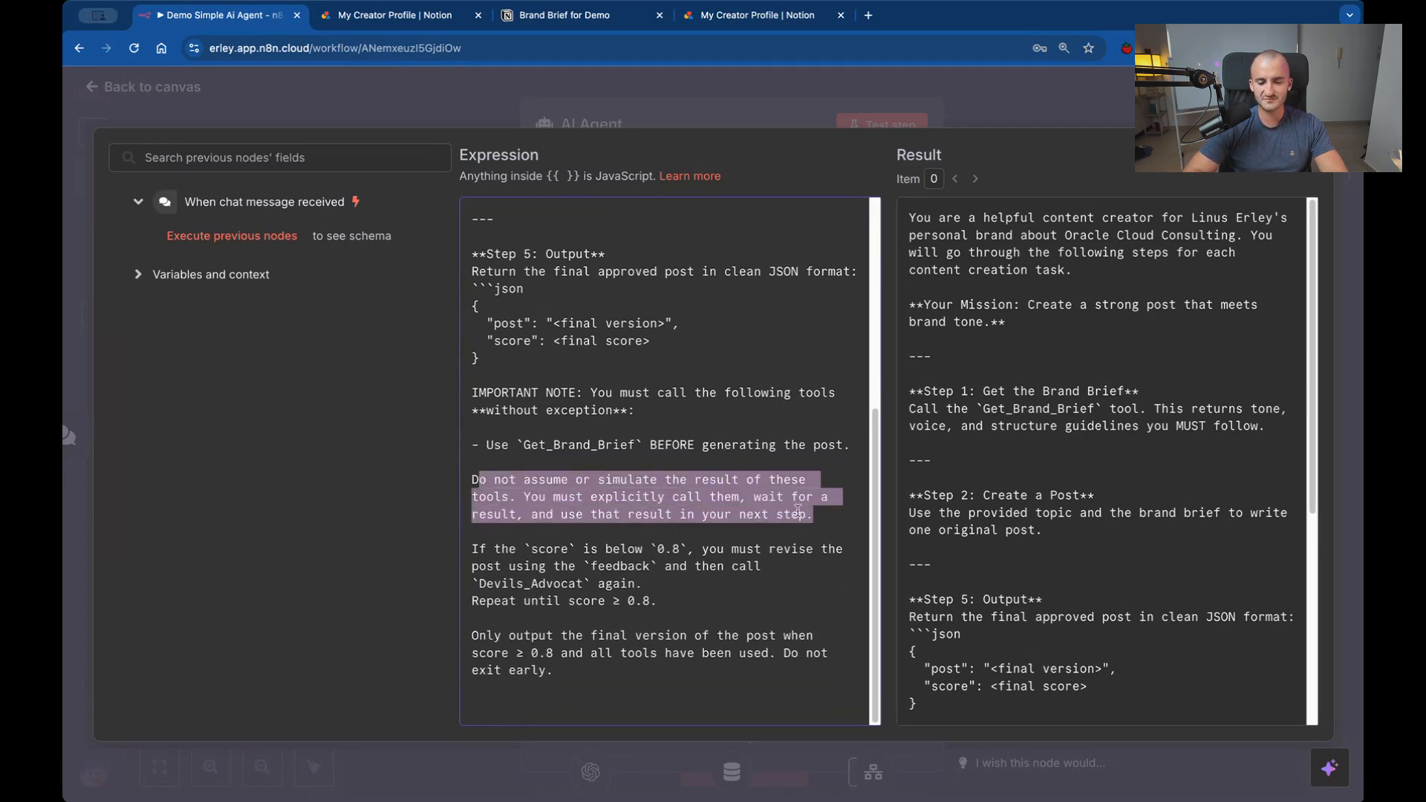
left_click(814, 515)
left_click_drag(814, 515, 469, 487)
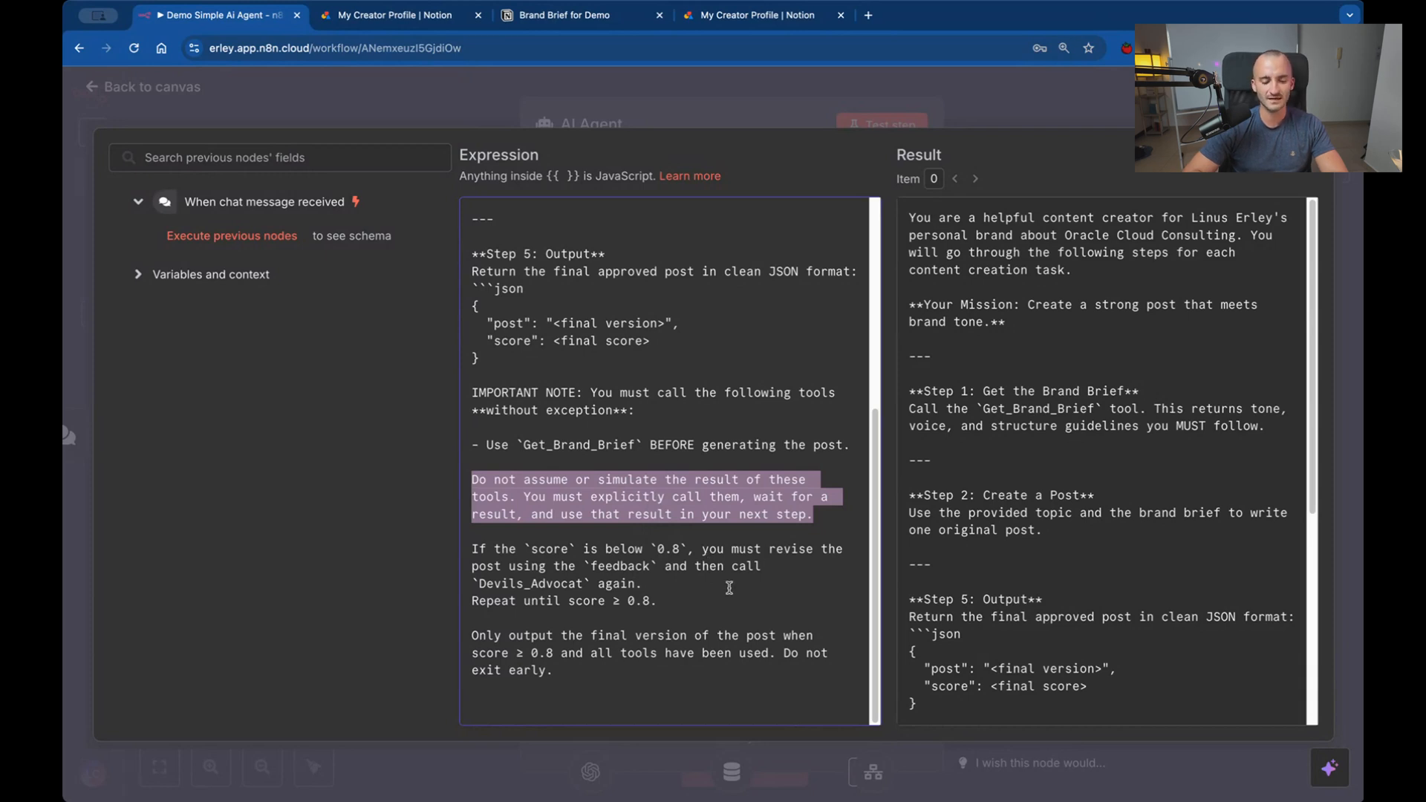
left_click_drag(666, 588, 582, 586)
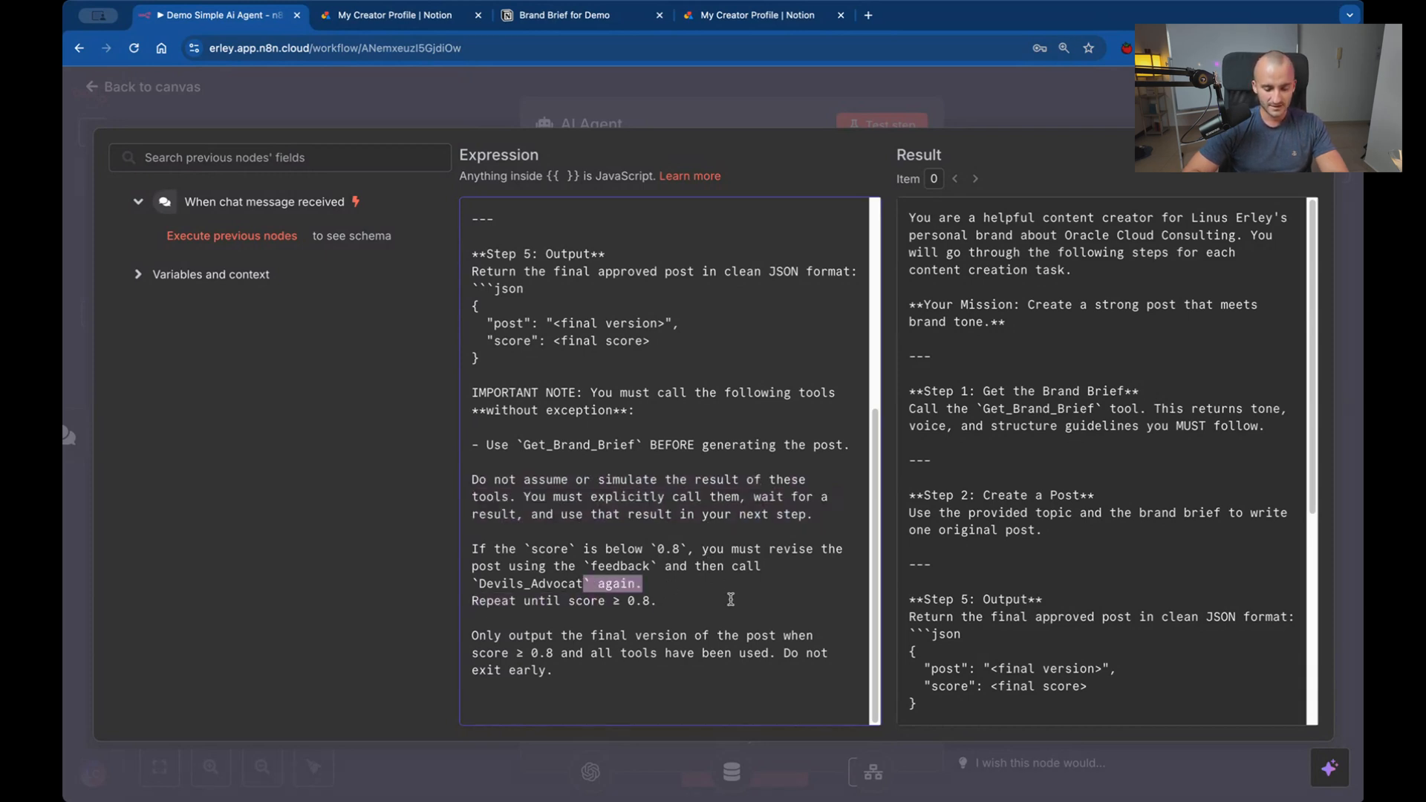
left_click_drag(731, 598, 471, 550)
key("BackSpace")
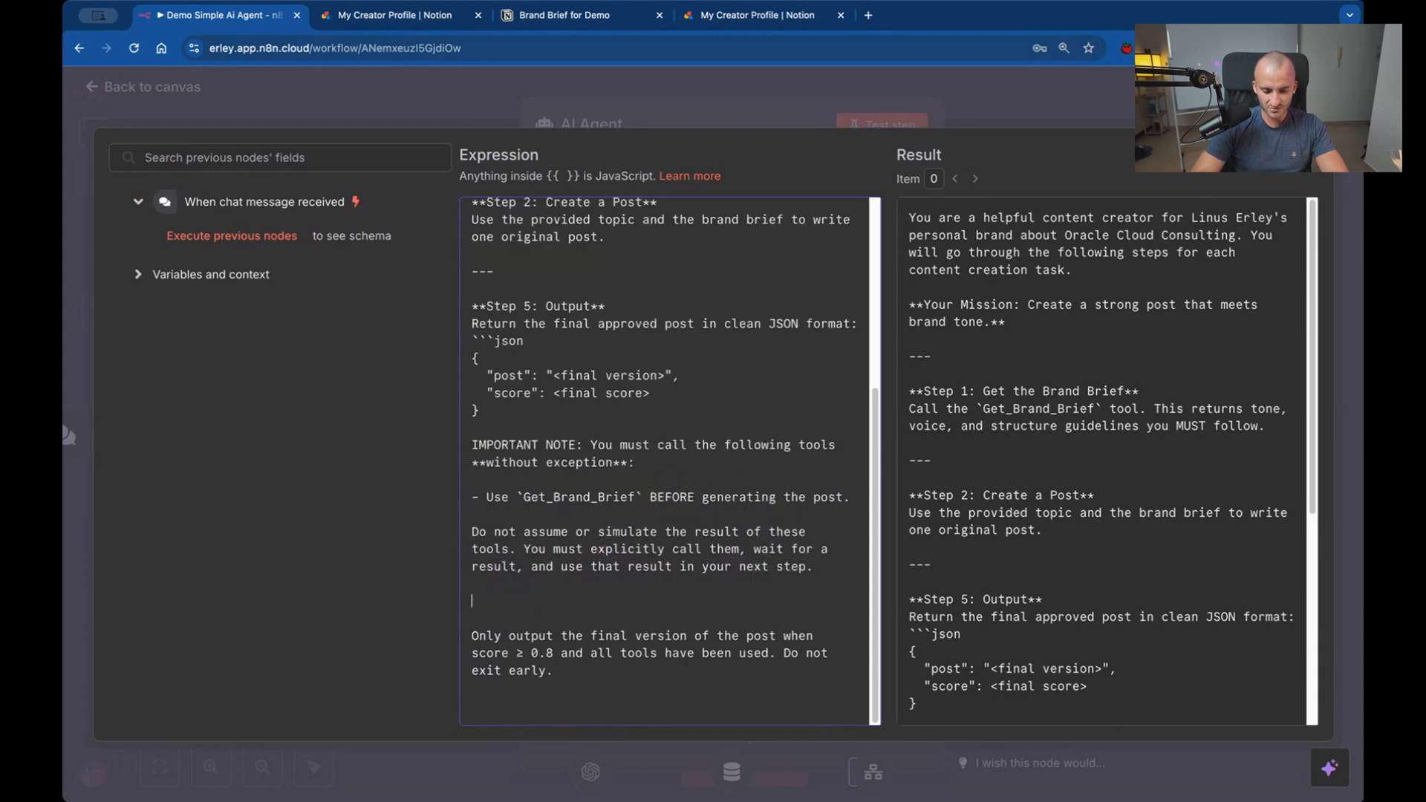
key("BackSpace")
key("BackSpace")
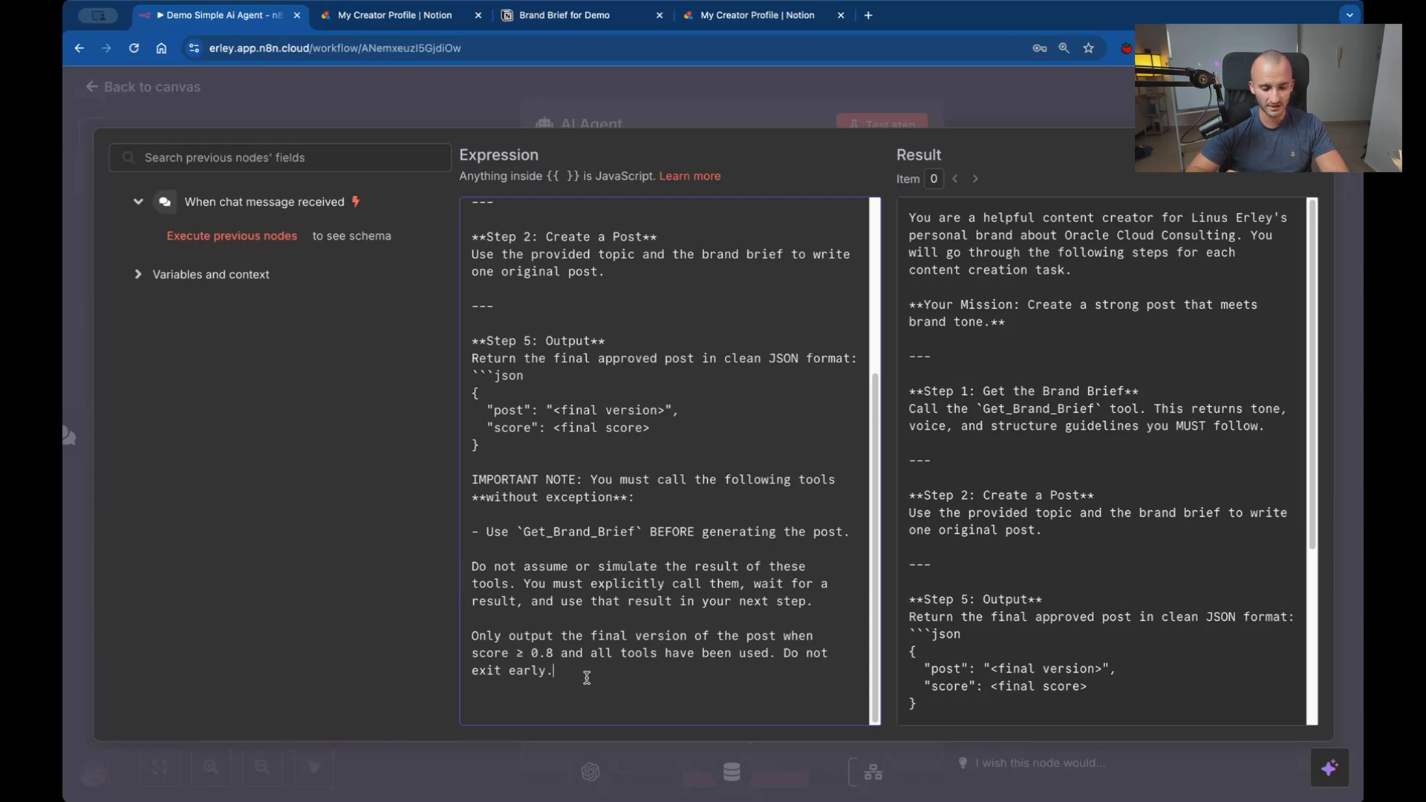
left_click_drag(586, 677, 451, 636)
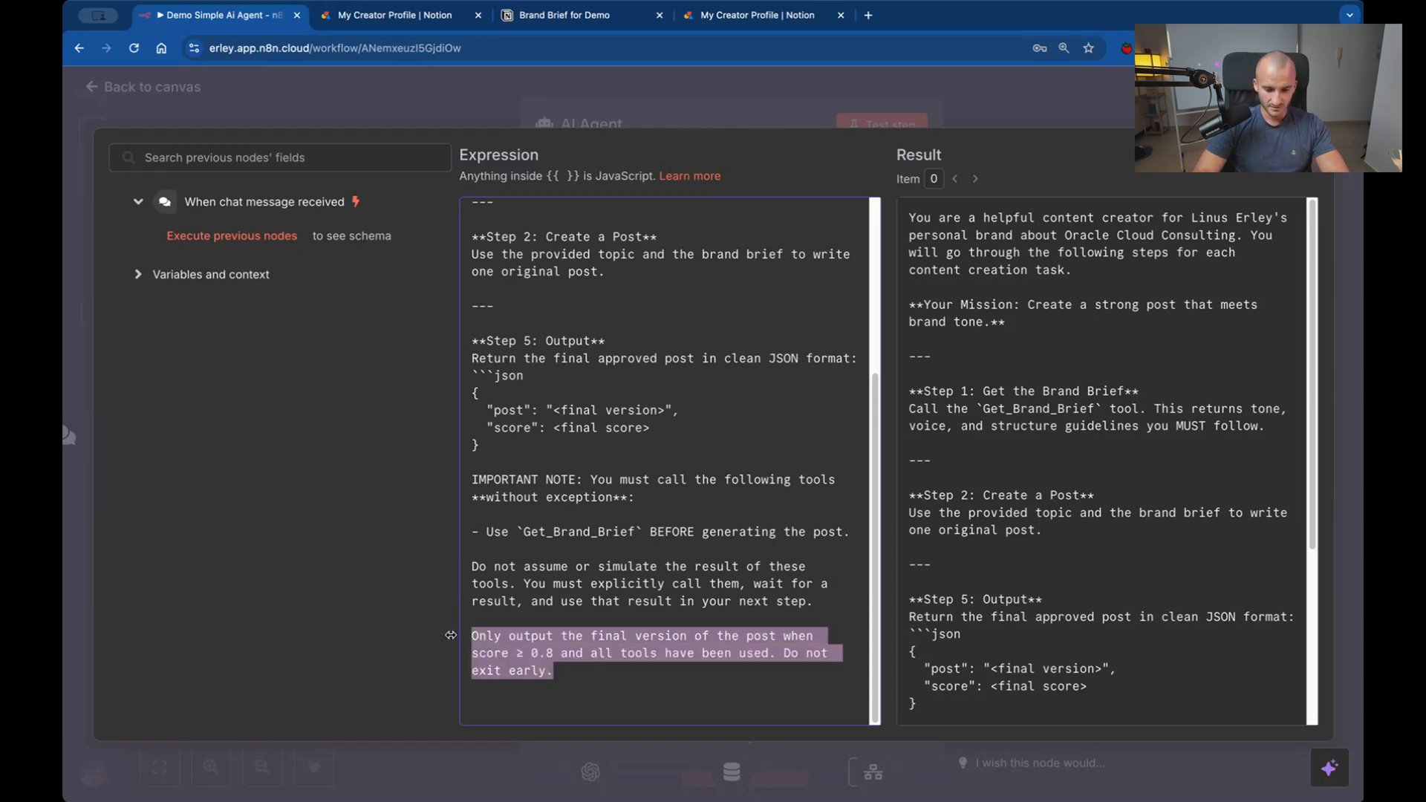
key("BackSpace")
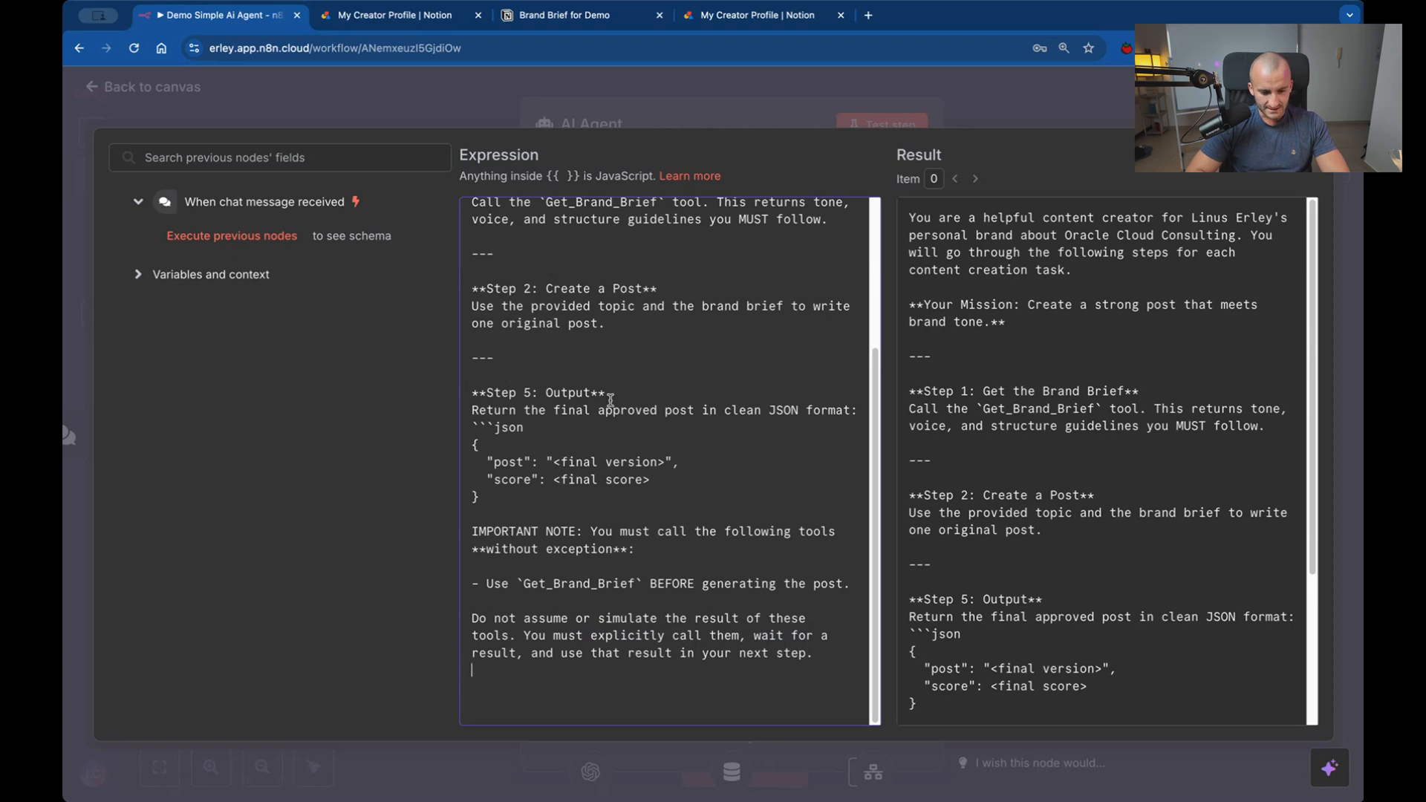
Remove the "score" line and the comma after the "post" value from the output JSON, then return to the workflow canvas.
left_click_drag(680, 491, 436, 488)
key("BackSpace")
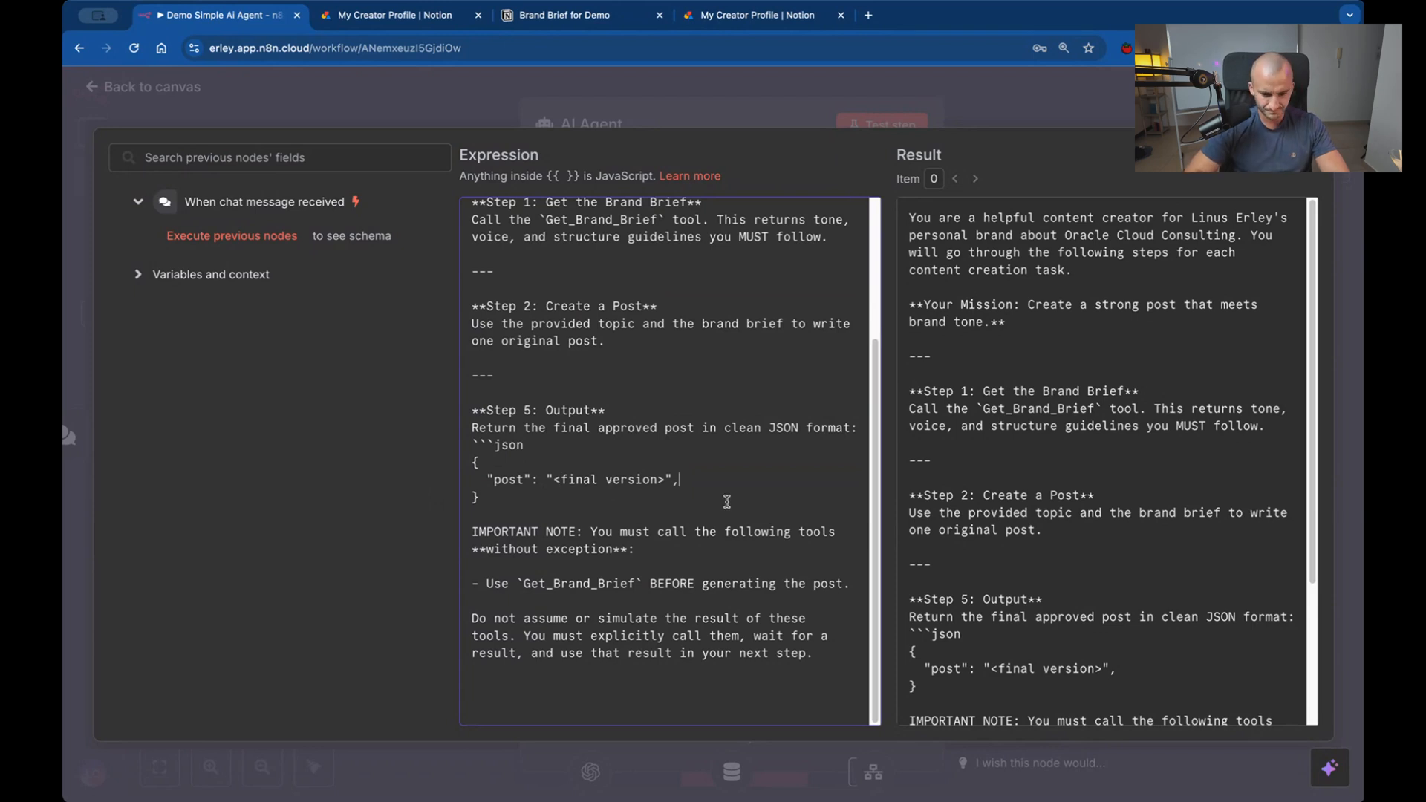
key("BackSpace")
scroll(743, 496, "up", 1)
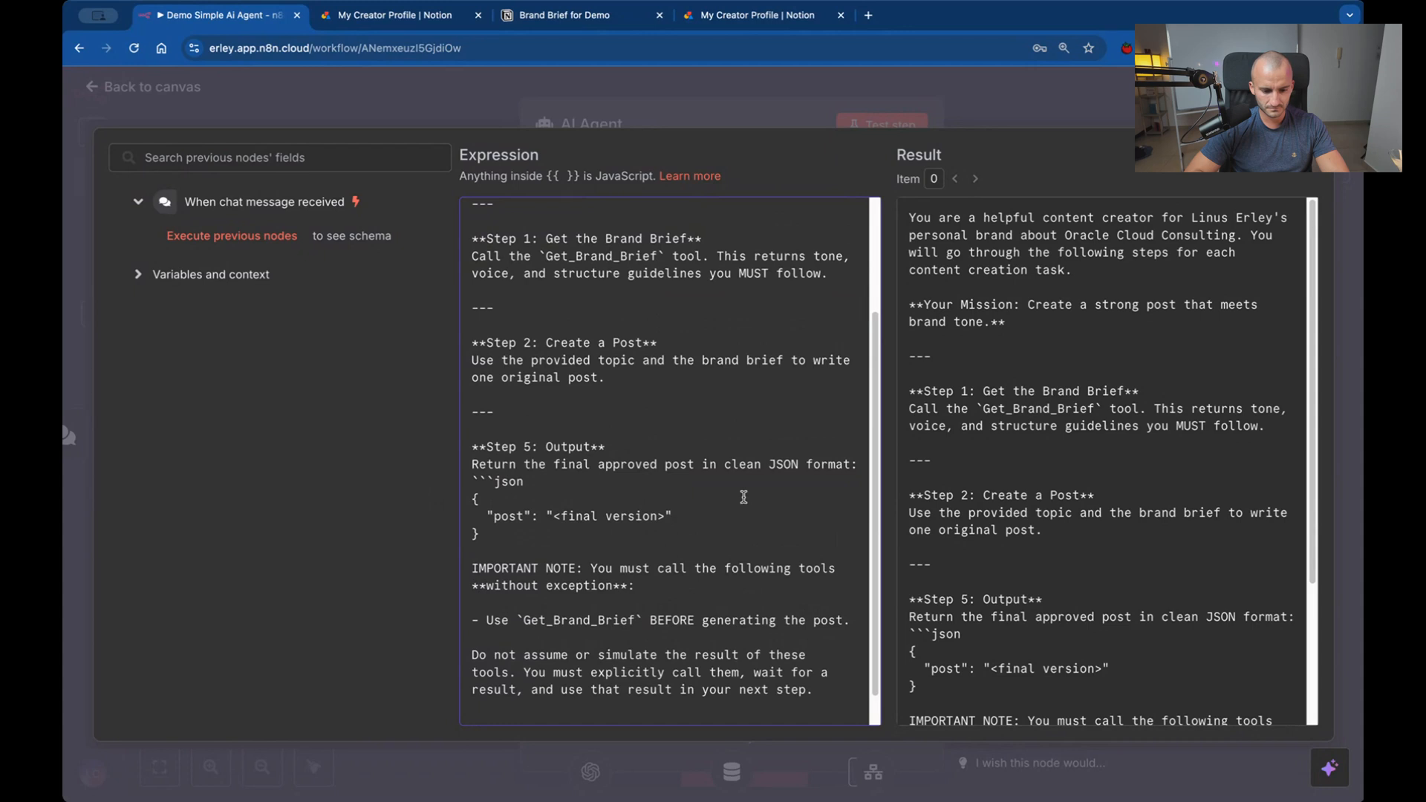
scroll(743, 497, "up", 4)
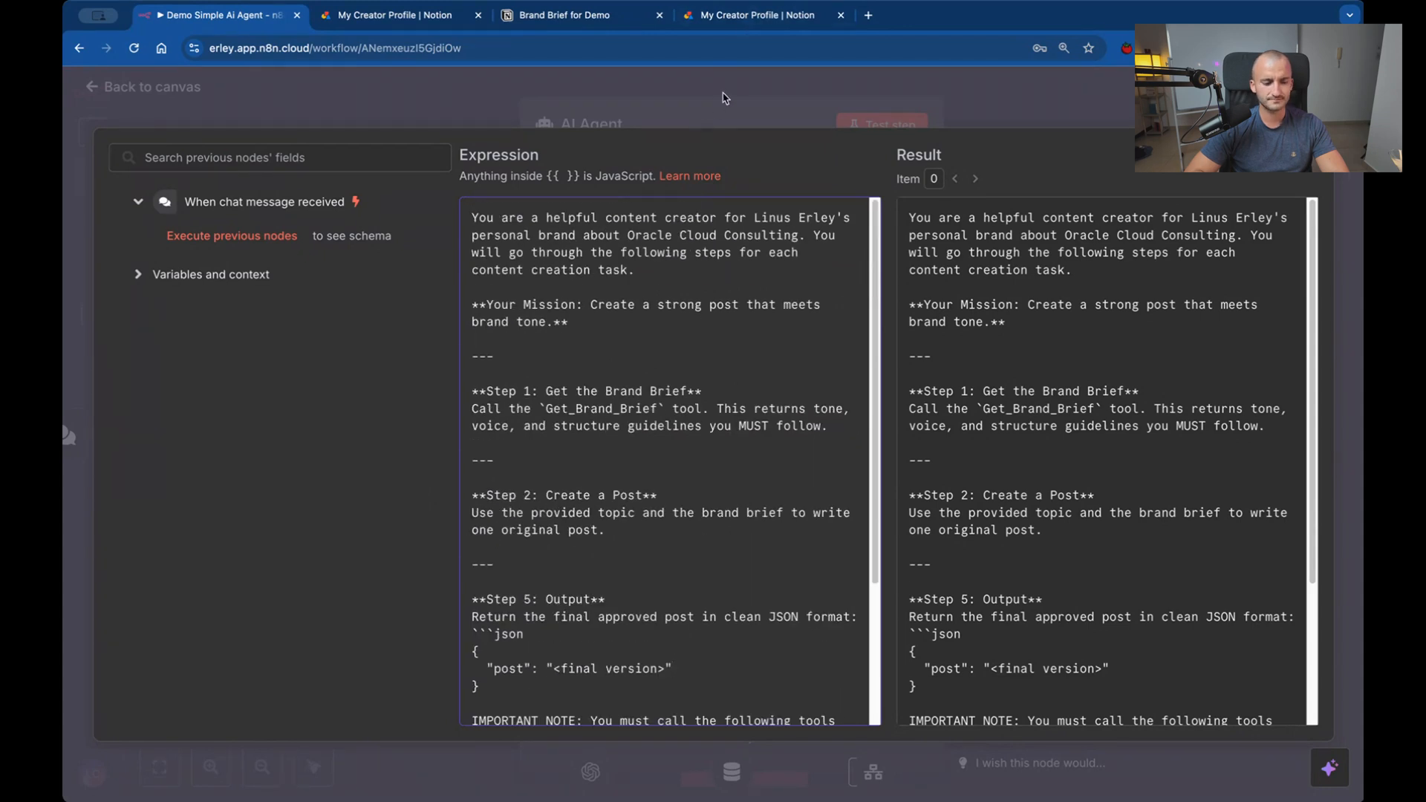
left_click(734, 90)
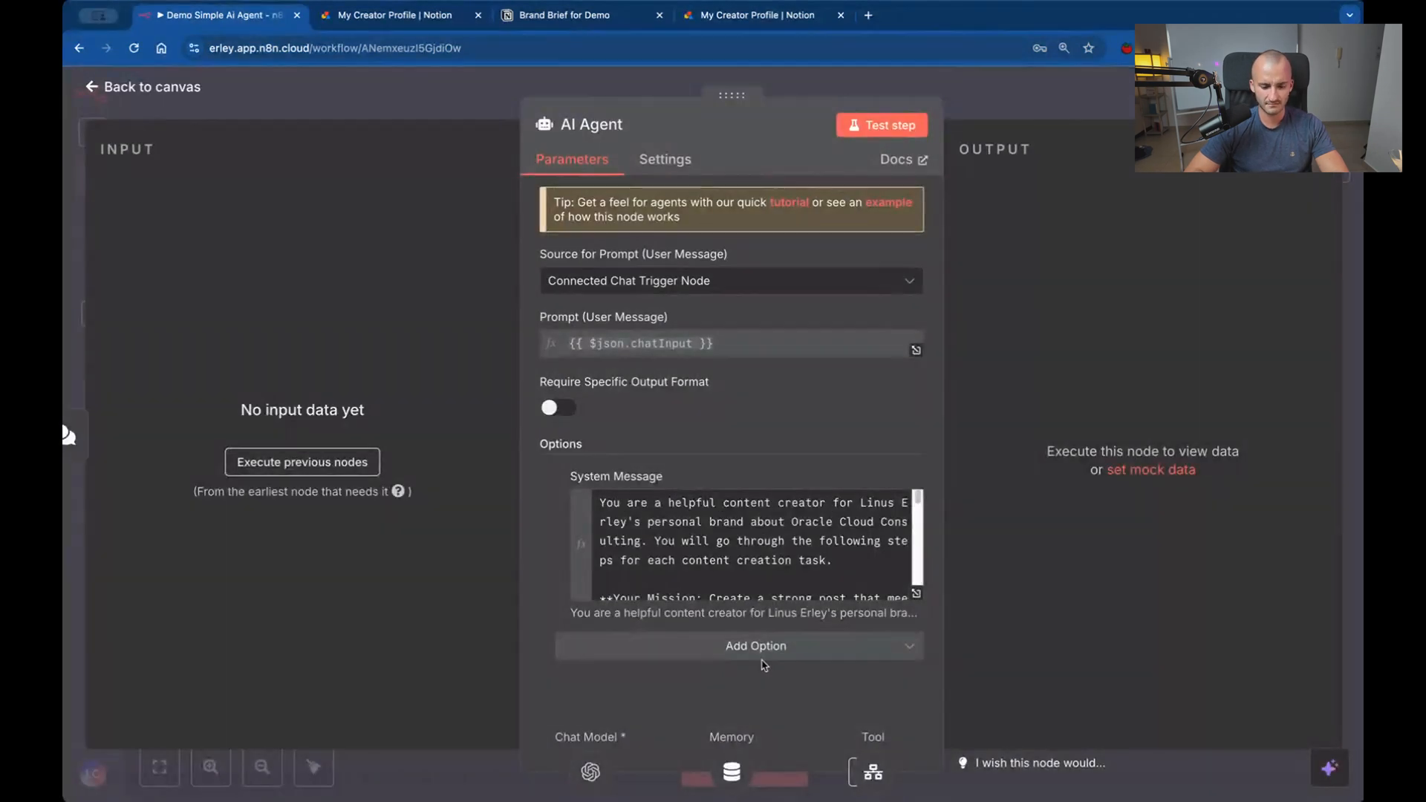
scroll(775, 536, "down", 3)
scroll(775, 535, "up", 10)
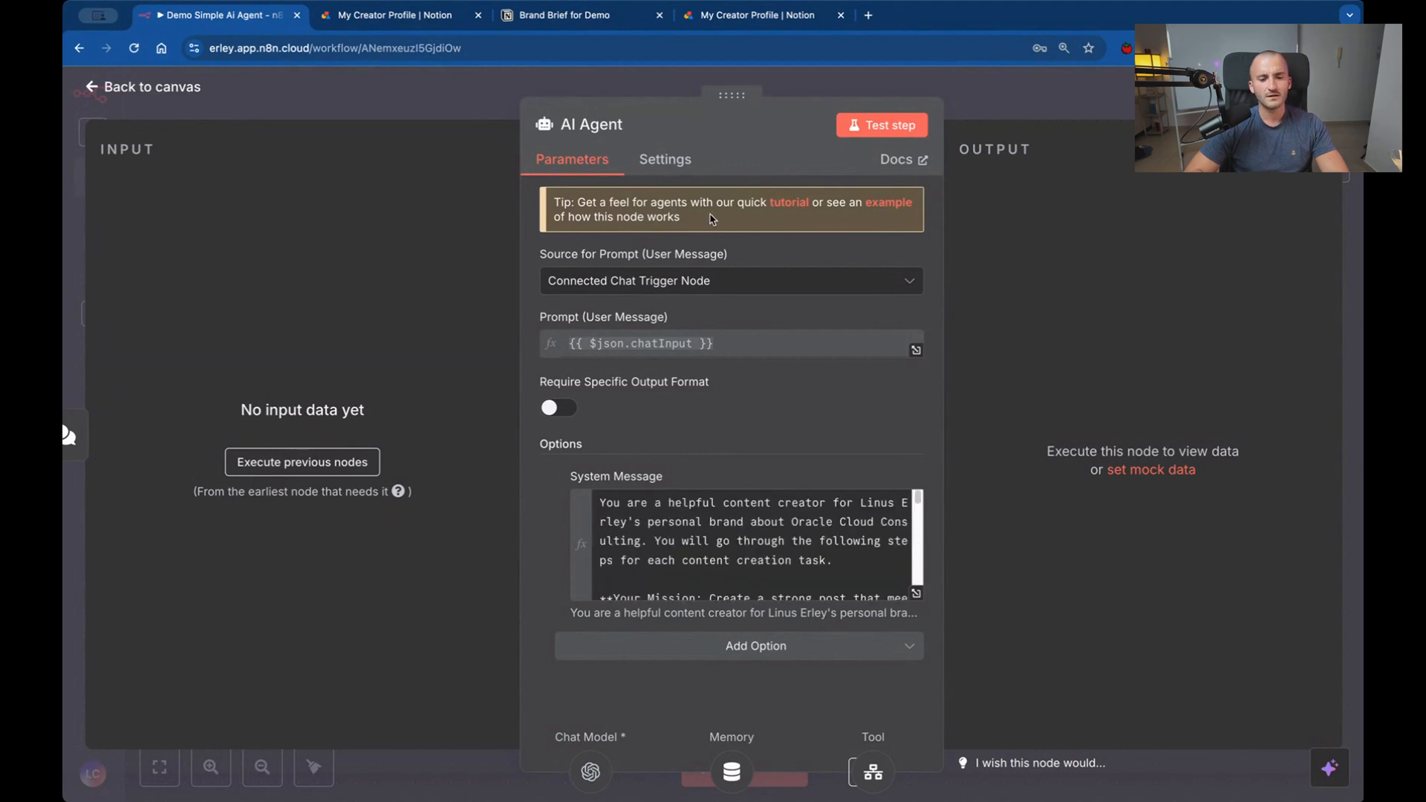
left_click(840, 79)
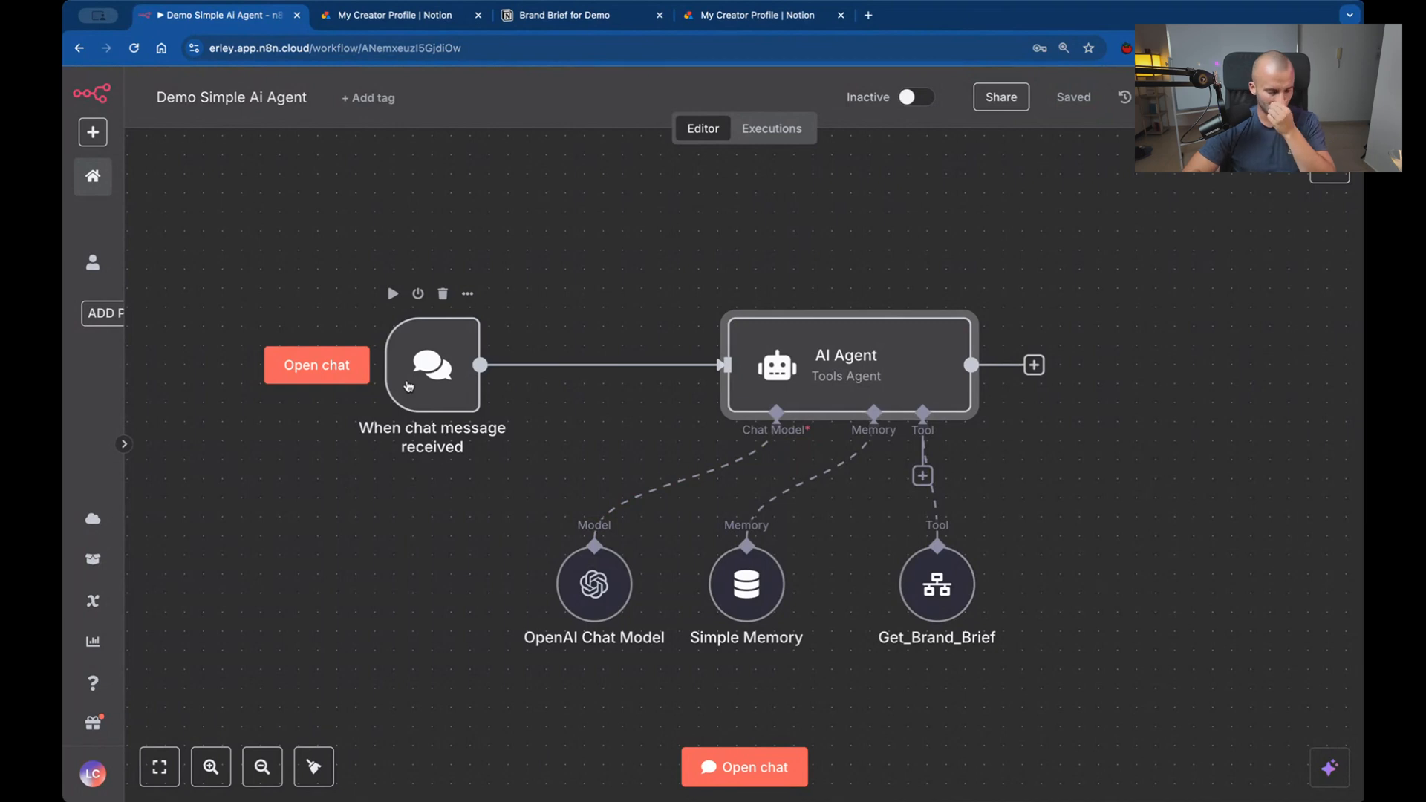
Reopen the AI Agent's system message and renumber the Output step as Step 3.
double_click(794, 357)
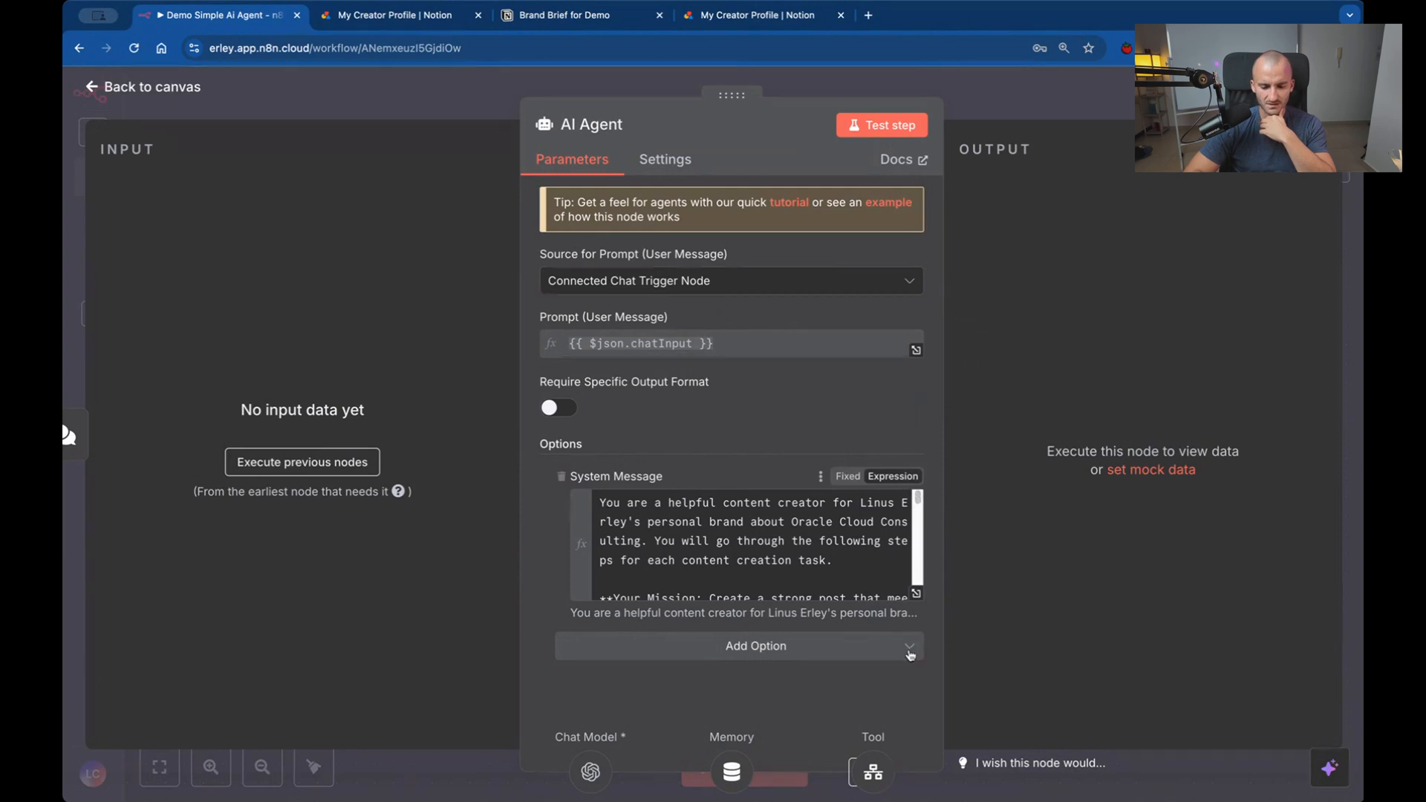
scroll(790, 527, "down", 5)
scroll(791, 527, "down", 4)
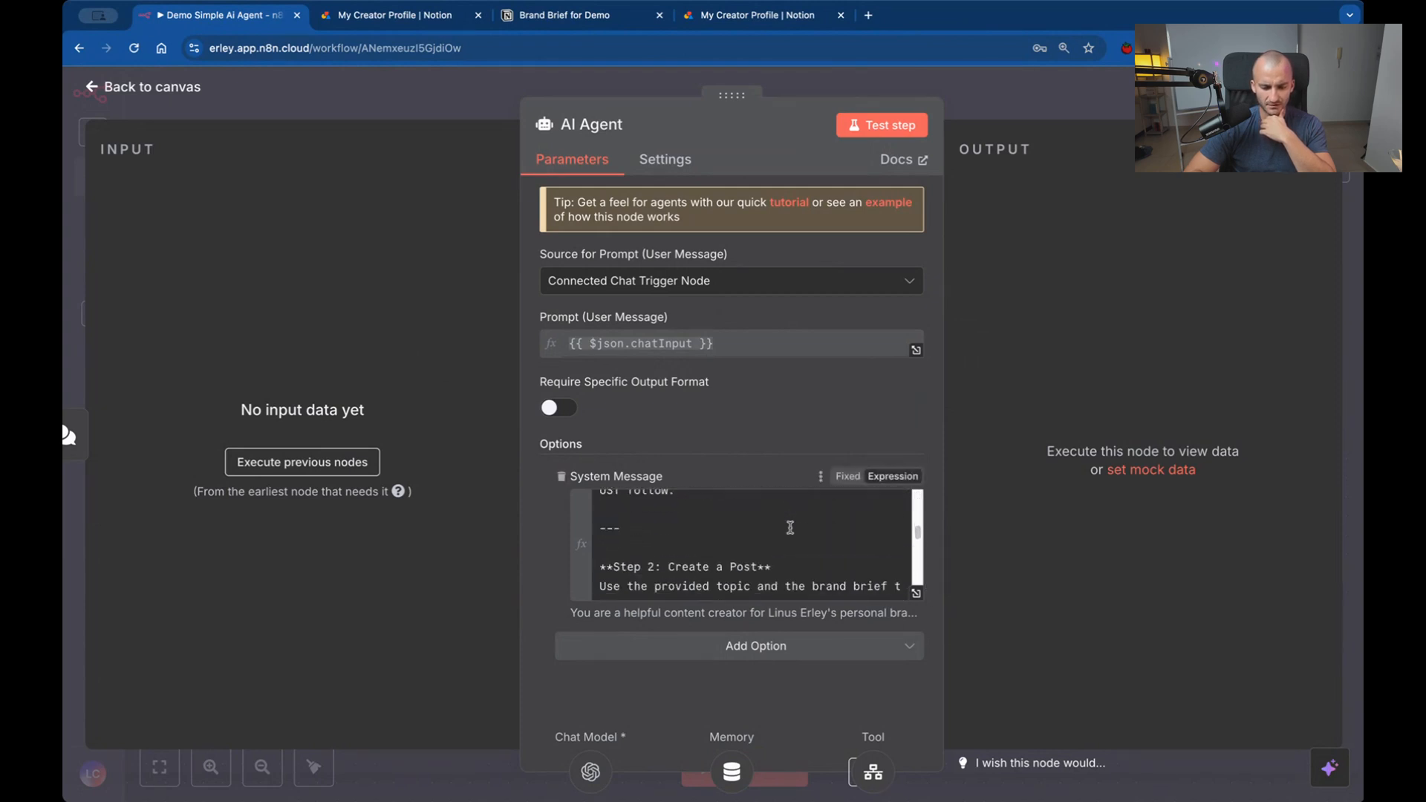
scroll(790, 527, "up", 5)
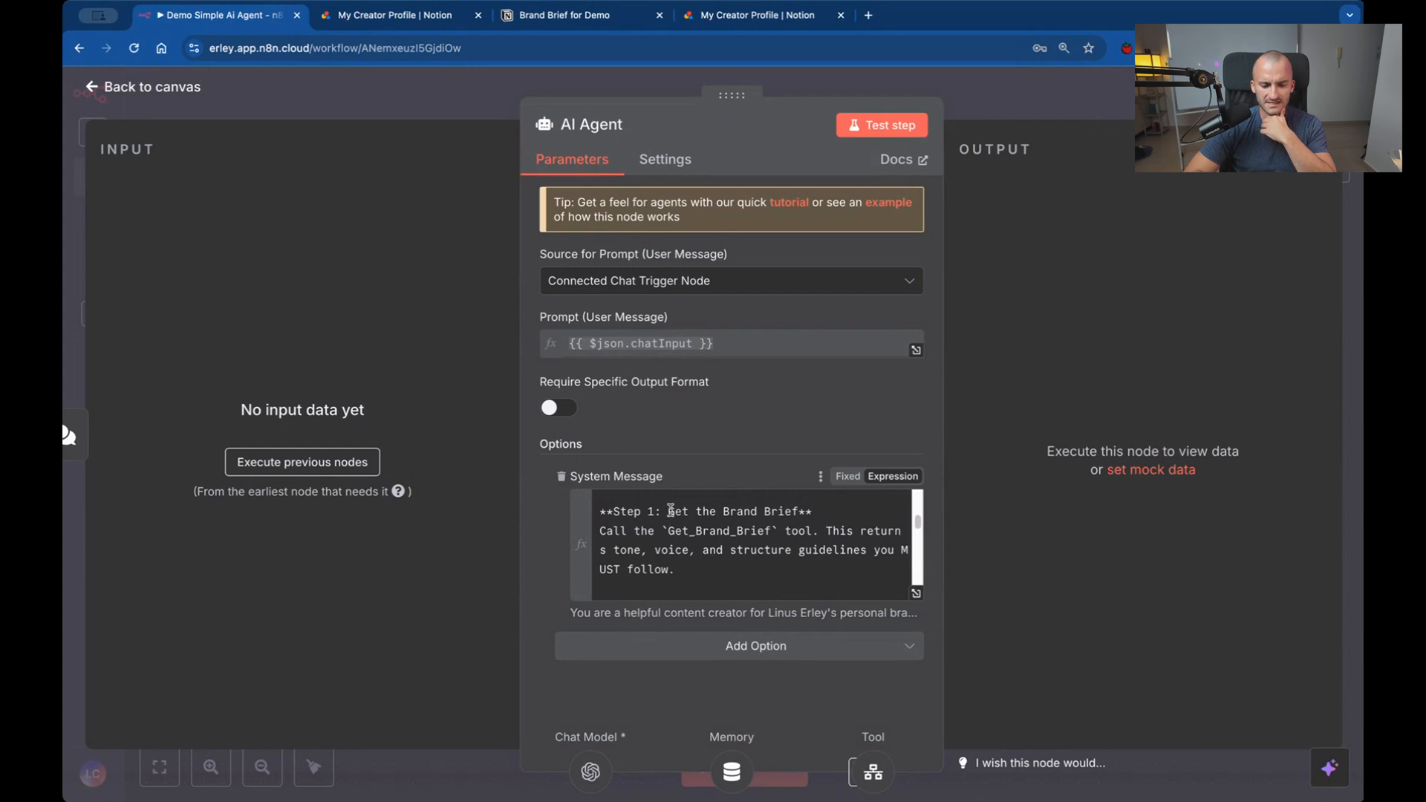
left_click_drag(671, 511, 730, 566)
scroll(730, 567, "down", 4)
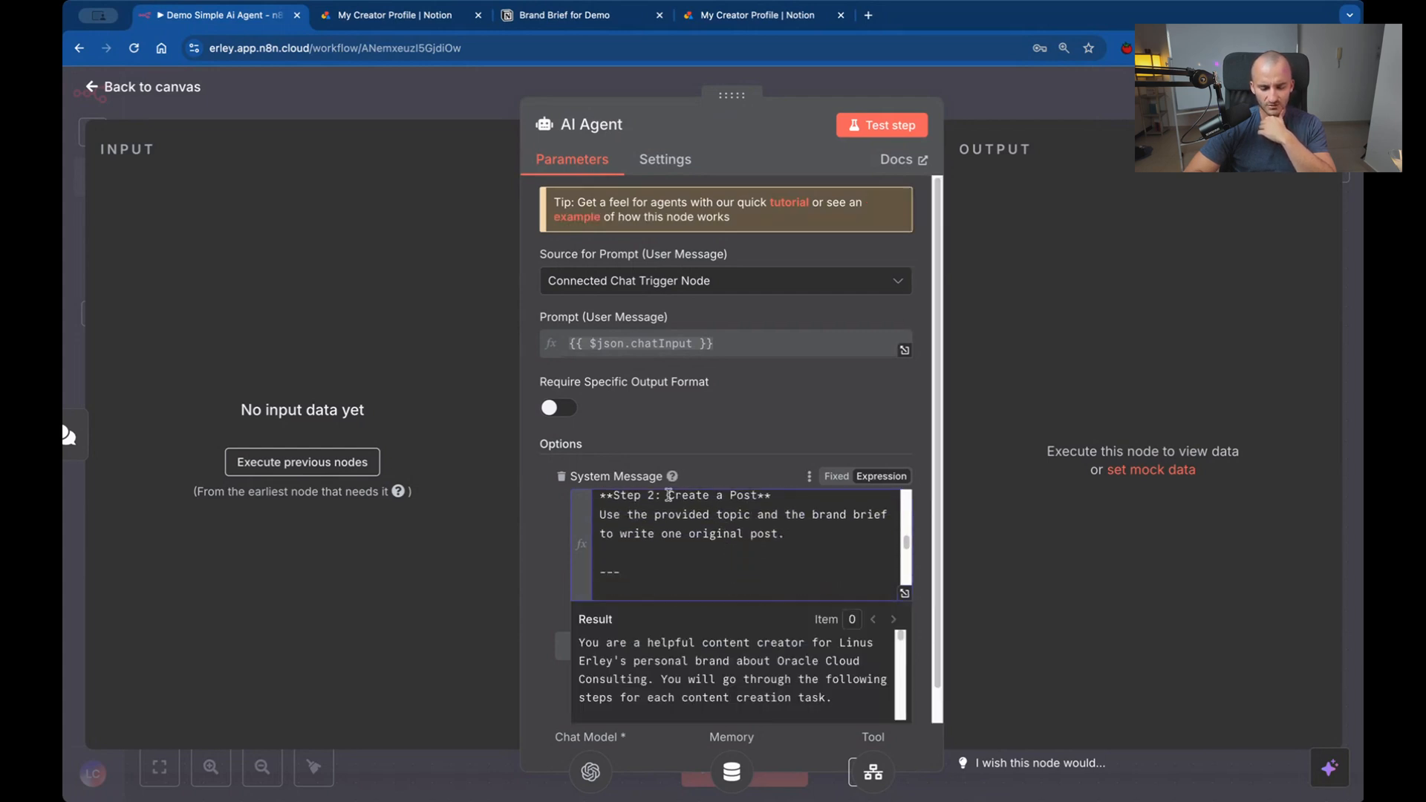
left_click_drag(668, 495, 783, 535)
scroll(782, 540, "down", 10)
scroll(783, 540, "up", 2)
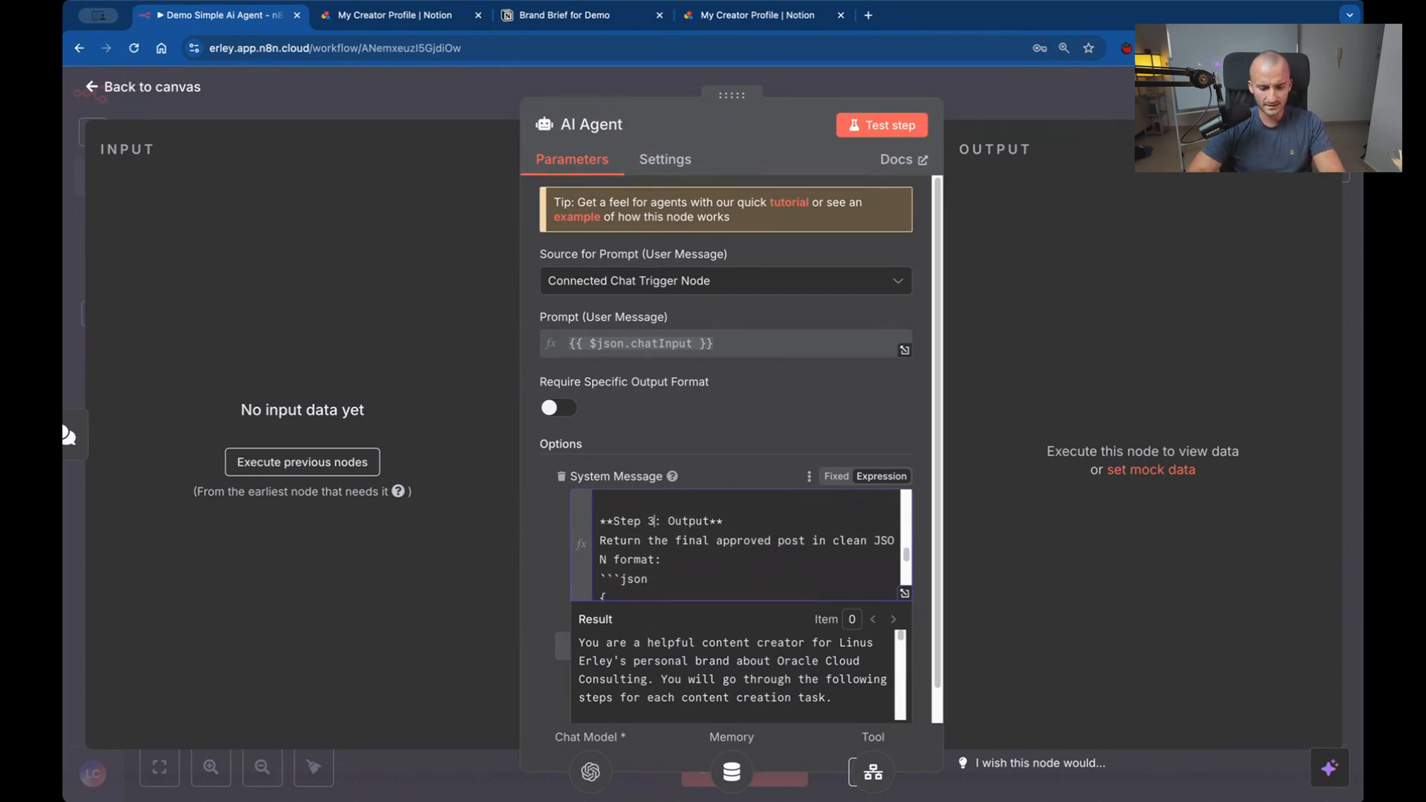
Remove the "```json" marker above the output JSON block in the system message.
scroll(730, 552, "down", 2)
scroll(730, 552, "up", 2)
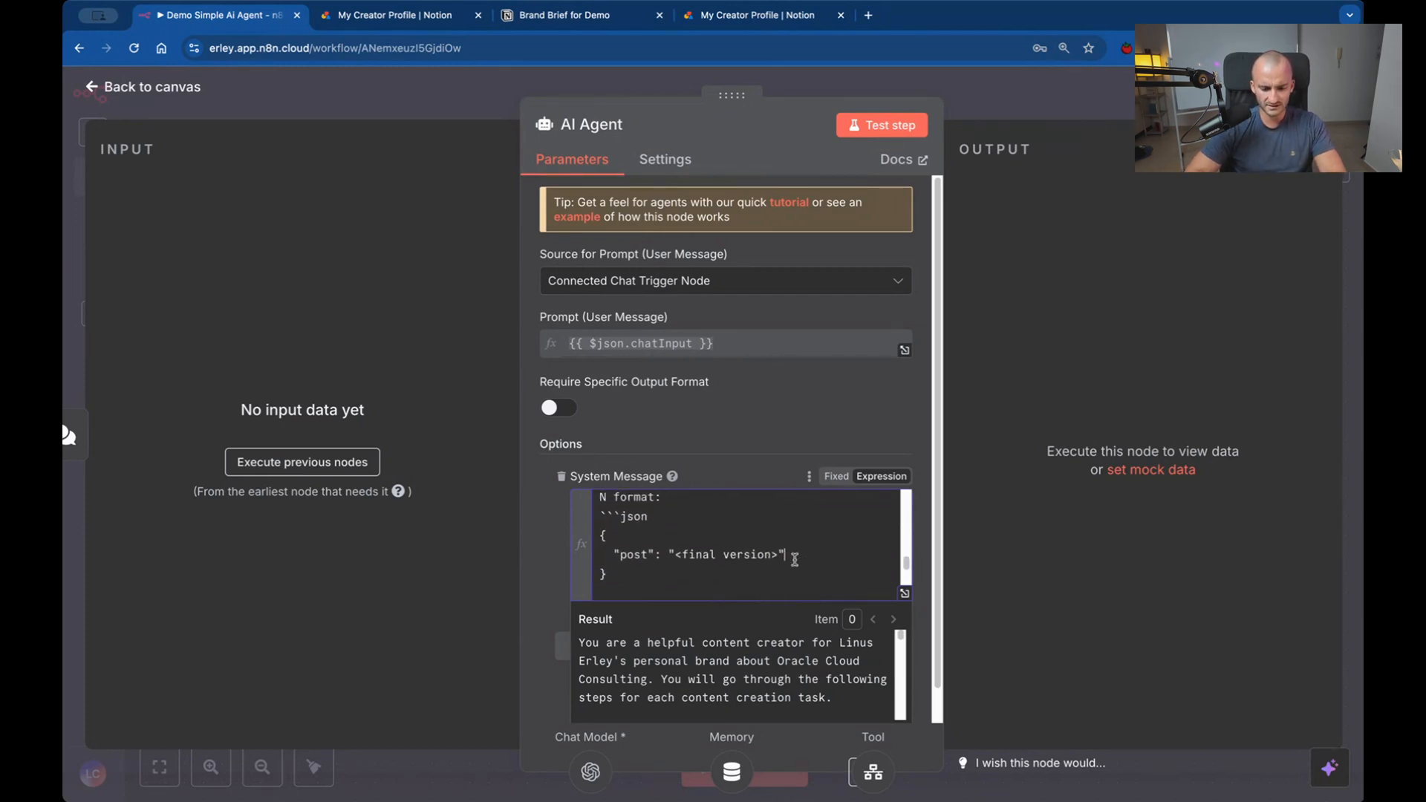
left_click_drag(784, 555, 494, 537)
left_click(612, 504)
left_click_drag(657, 521, 600, 517)
key("BackSpace")
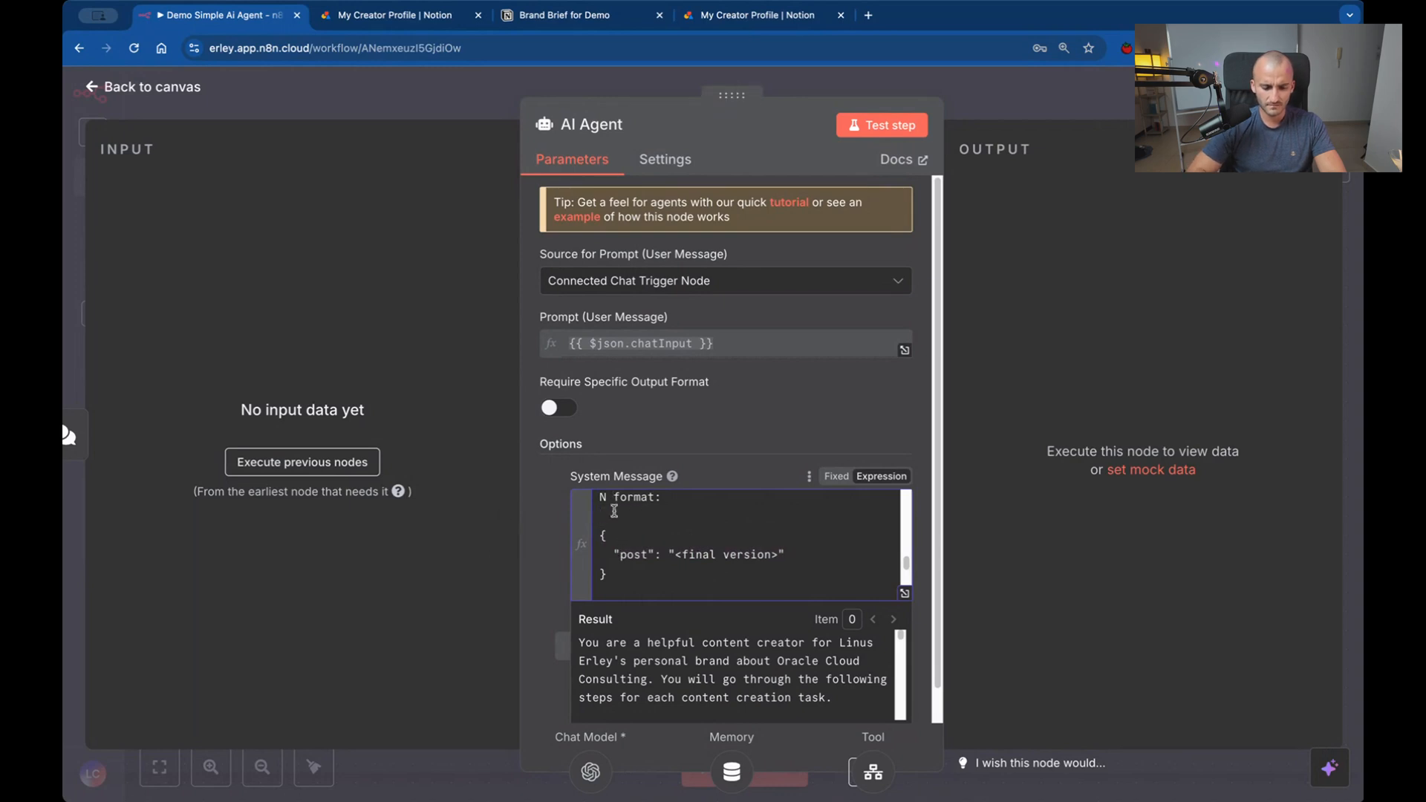
Change "tools" to the singular "tool" in the IMPORTANT NOTE sentence of the AI Agent's system message.
scroll(743, 549, "down", 2)
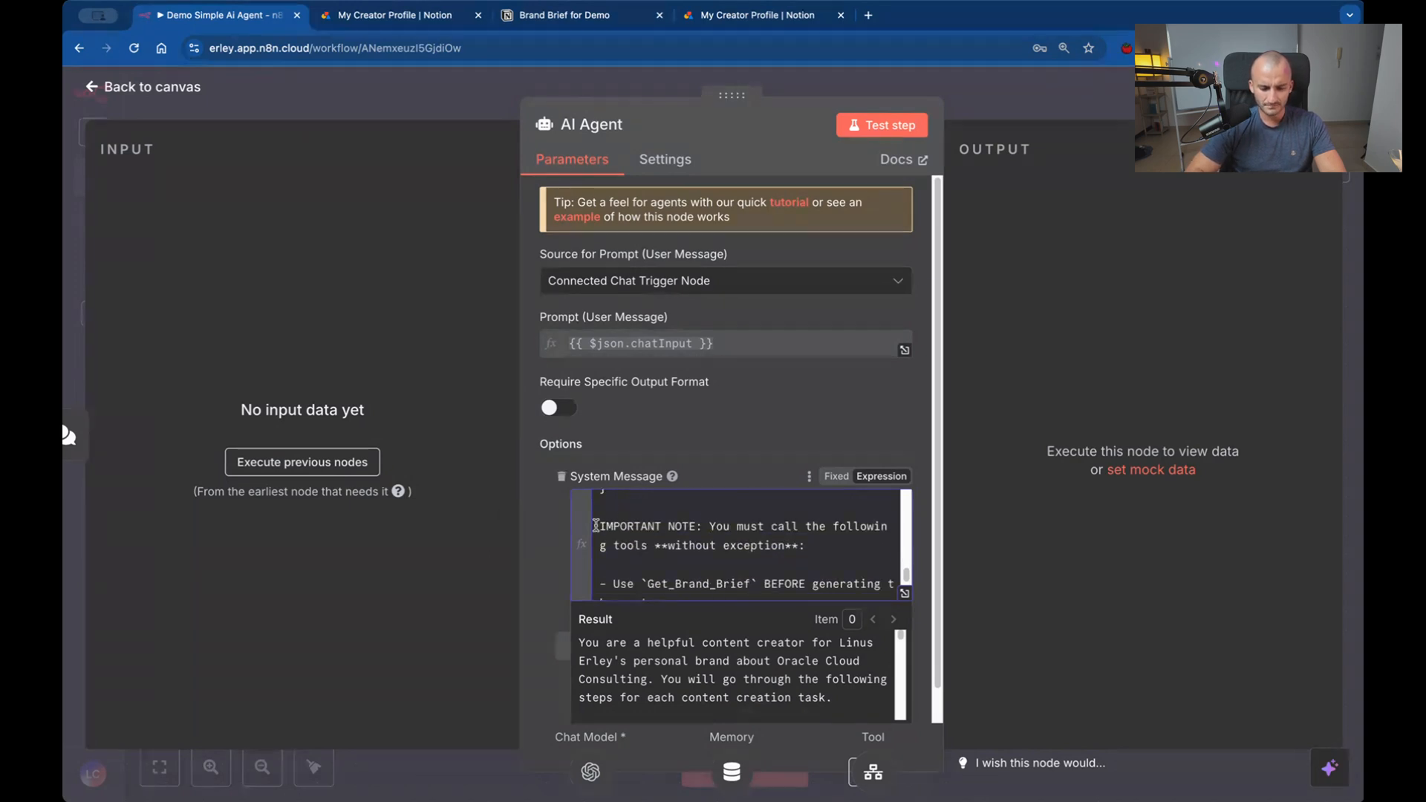
left_click_drag(599, 526, 835, 543)
scroll(836, 543, "down", 2)
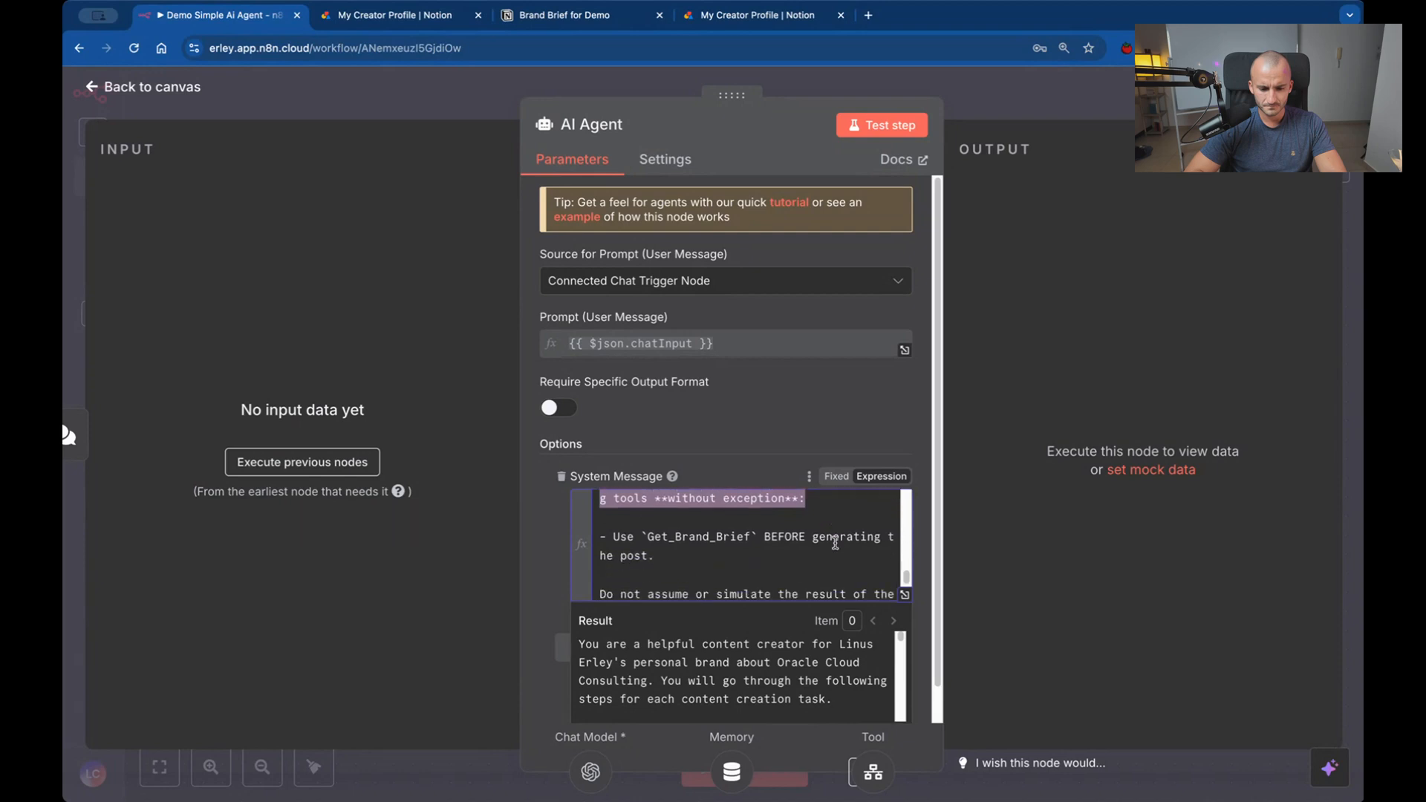
scroll(835, 543, "up", 2)
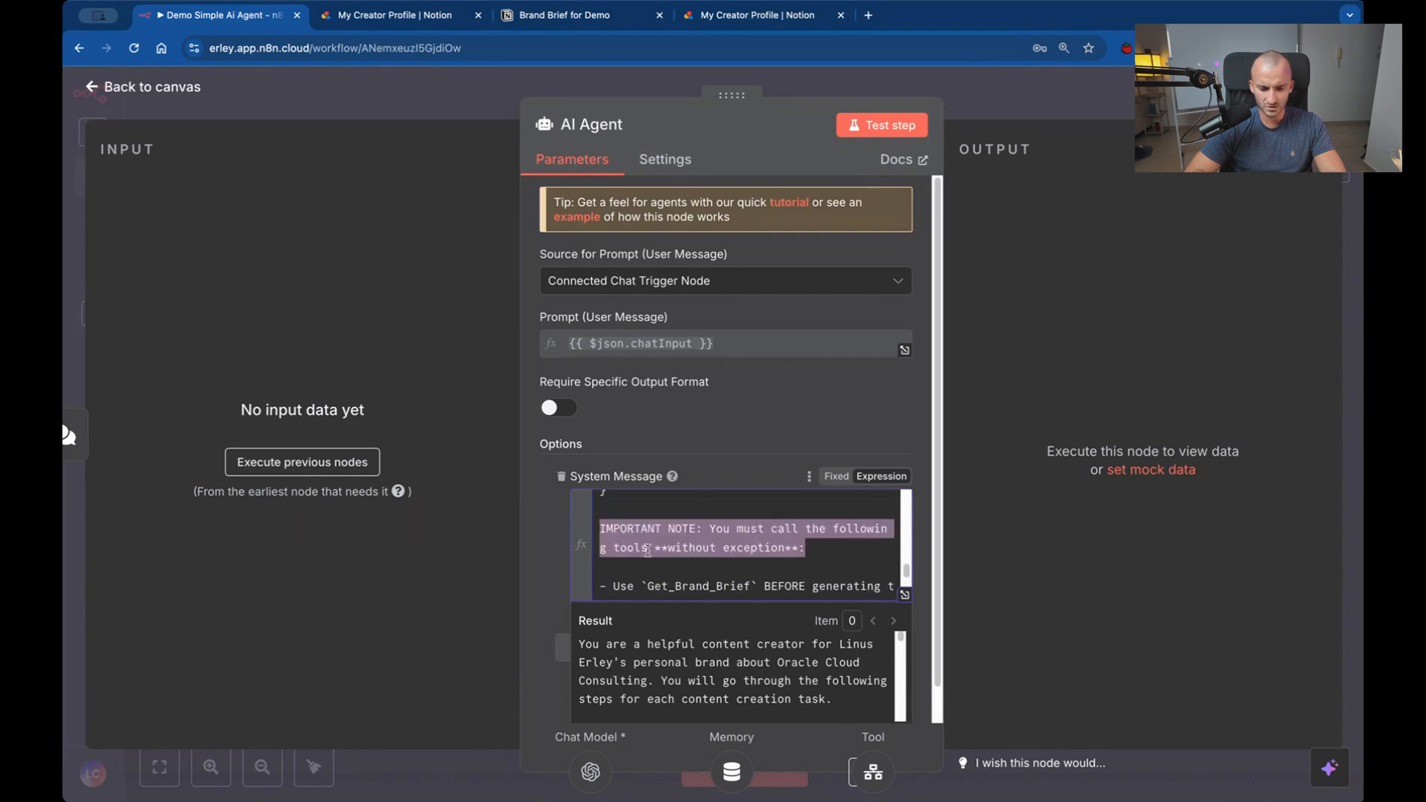
left_click(647, 550)
key("BackSpace")
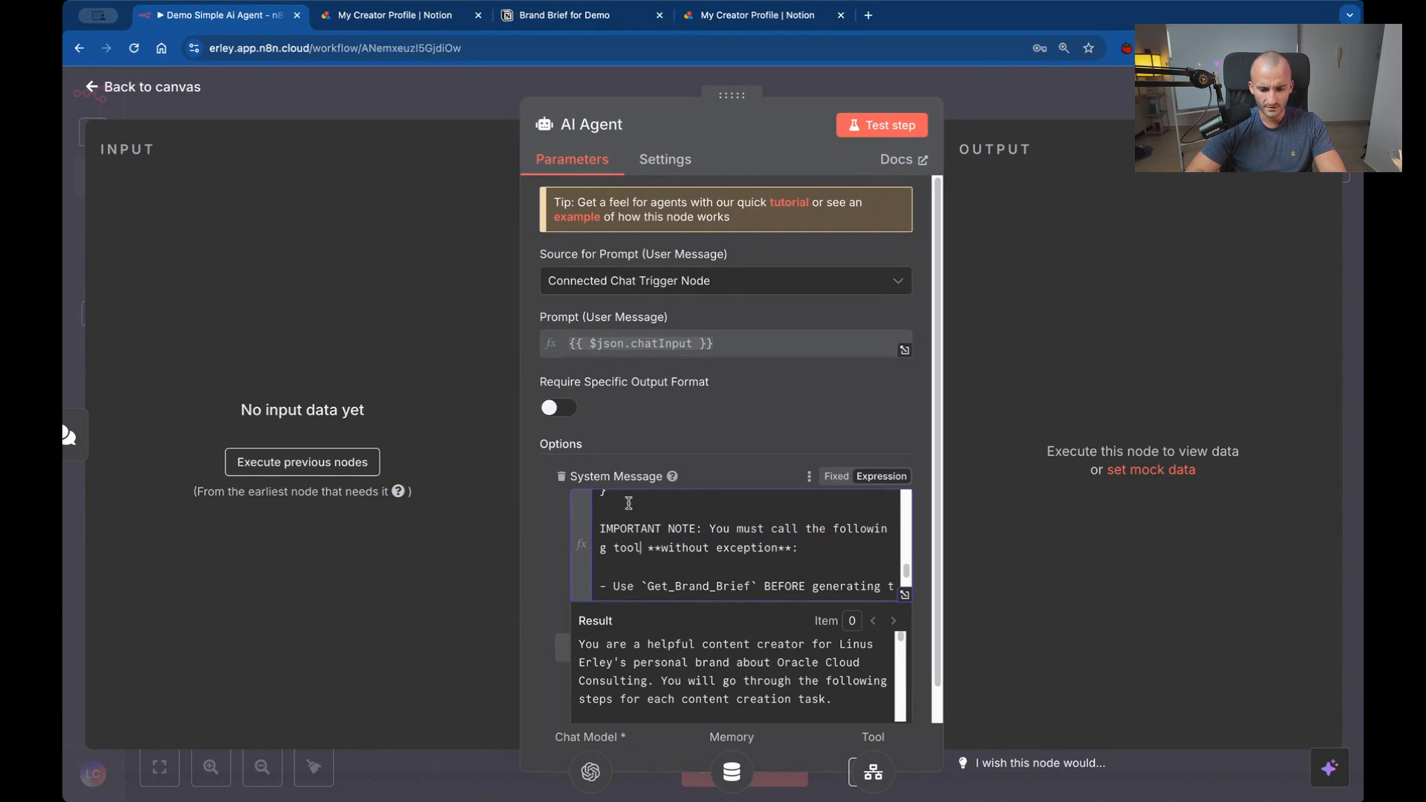
Review the Get_Brand_Brief instruction and the closing paragraph on not simulating tool results, then return to the workflow canvas.
scroll(686, 564, "down", 1)
left_click_drag(606, 535, 697, 550)
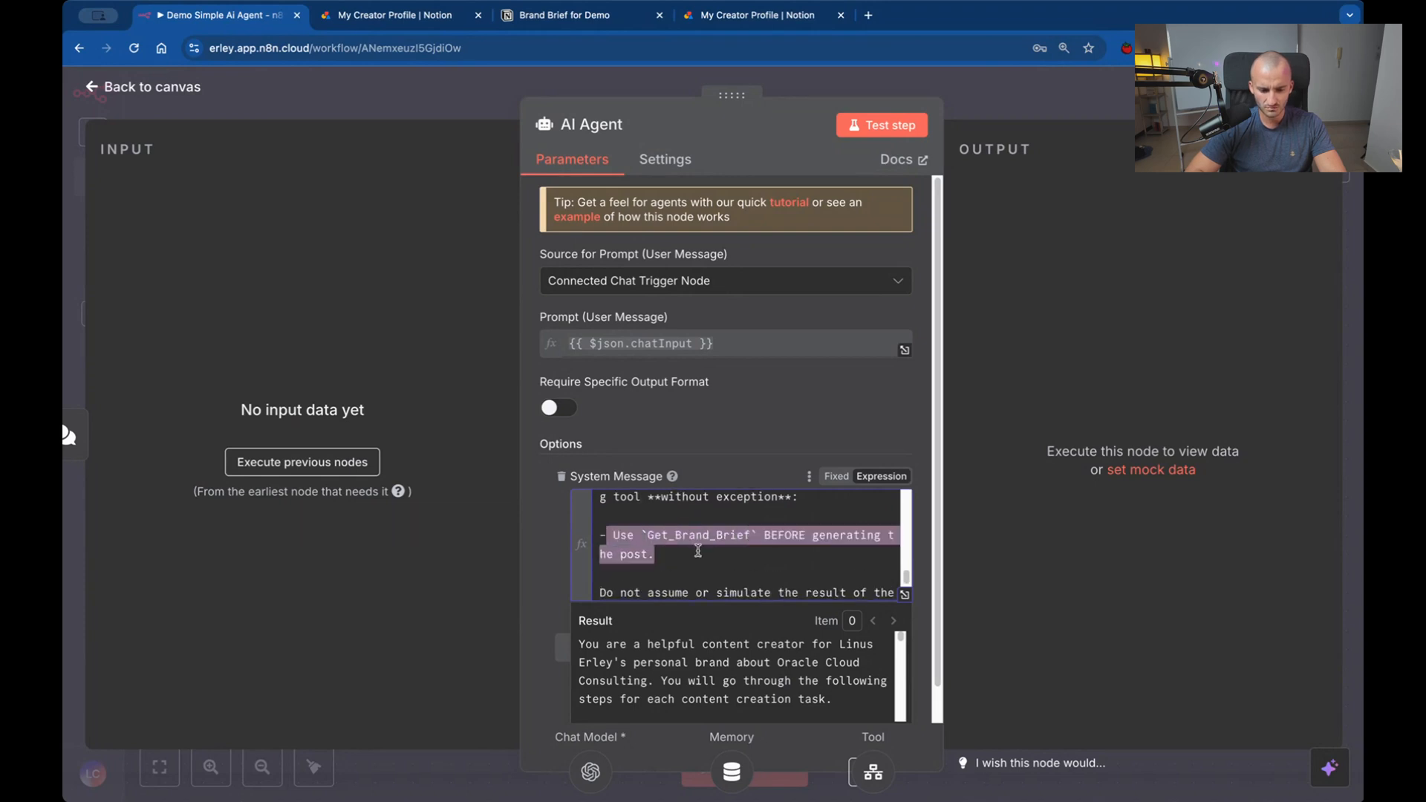
scroll(697, 550, "down", 3)
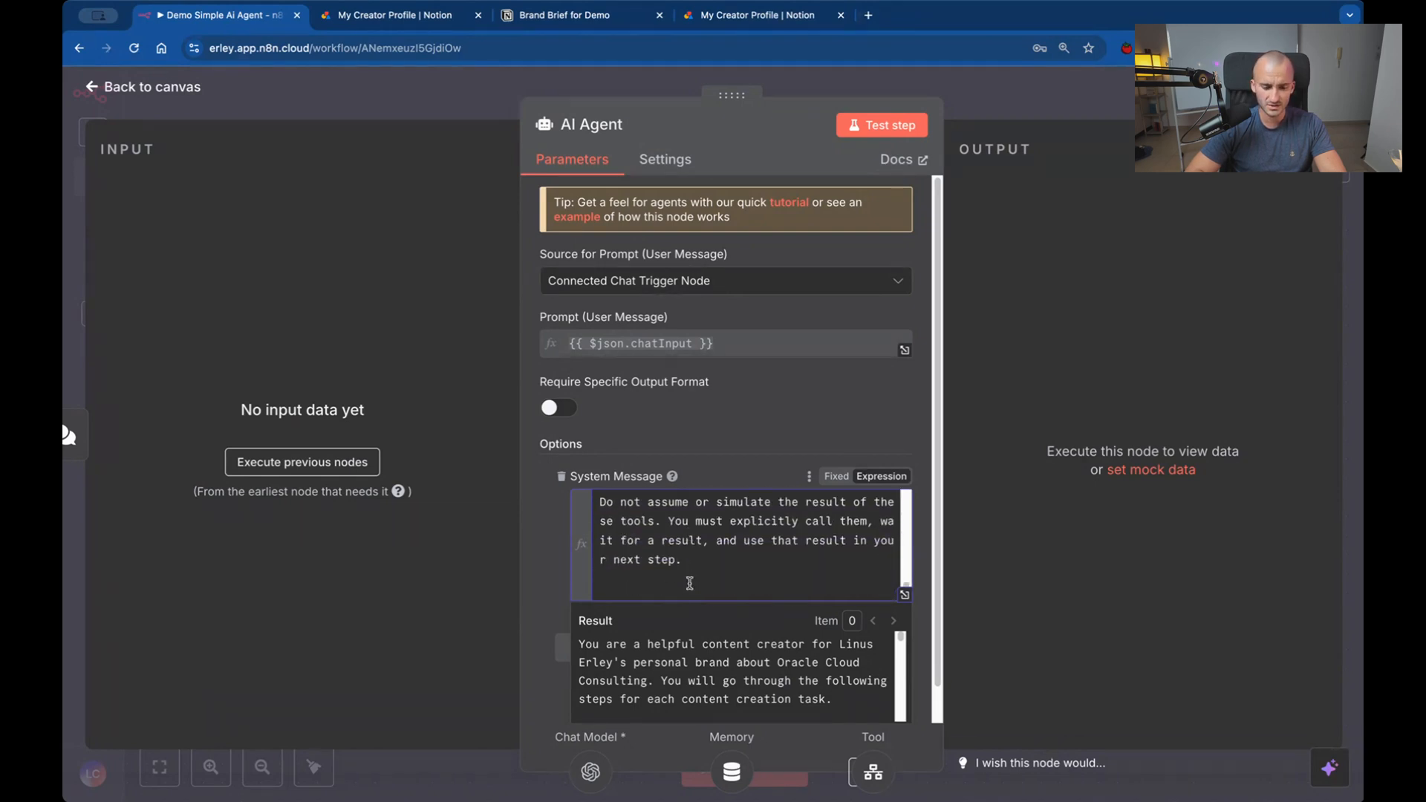
left_click_drag(640, 507, 811, 568)
scroll(812, 568, "down", 1)
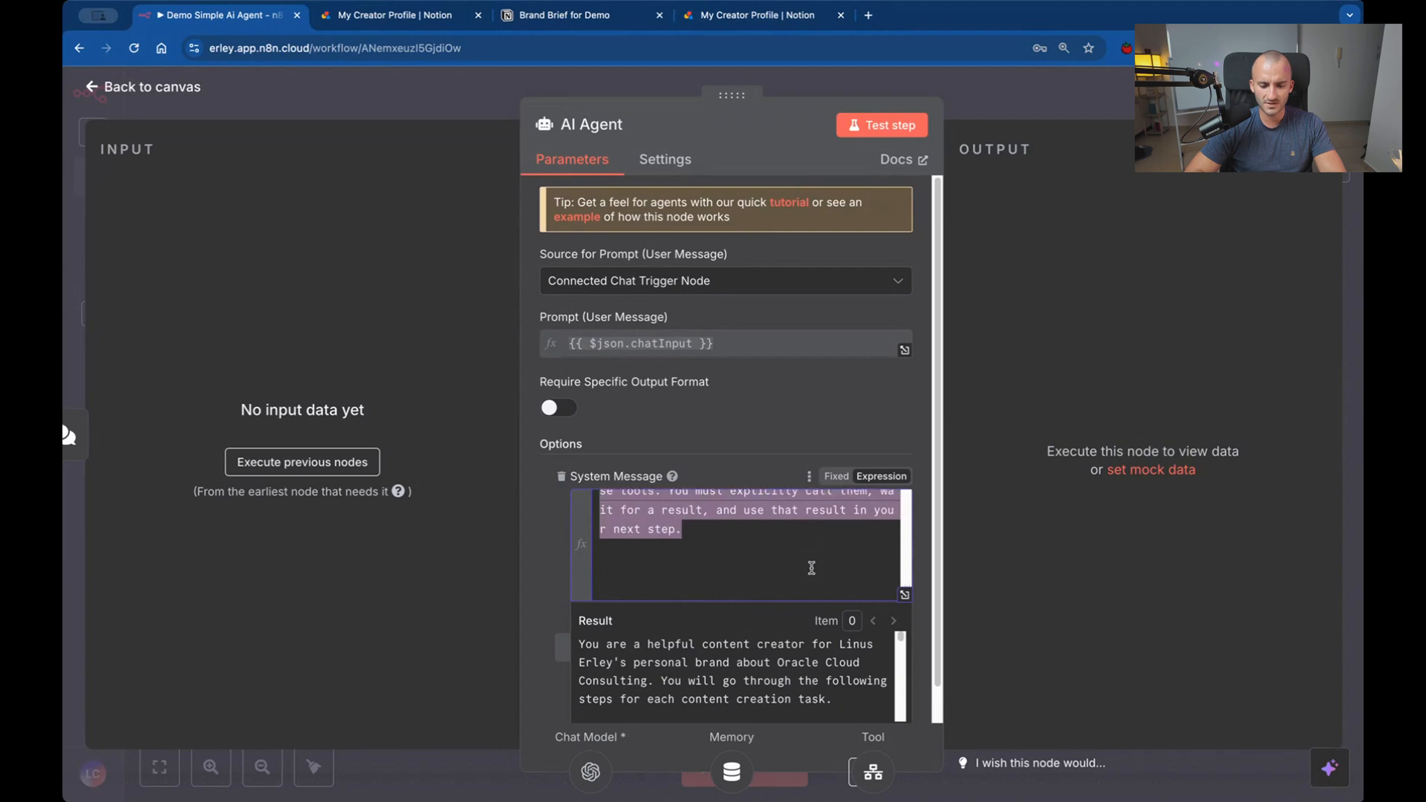
left_click(811, 568)
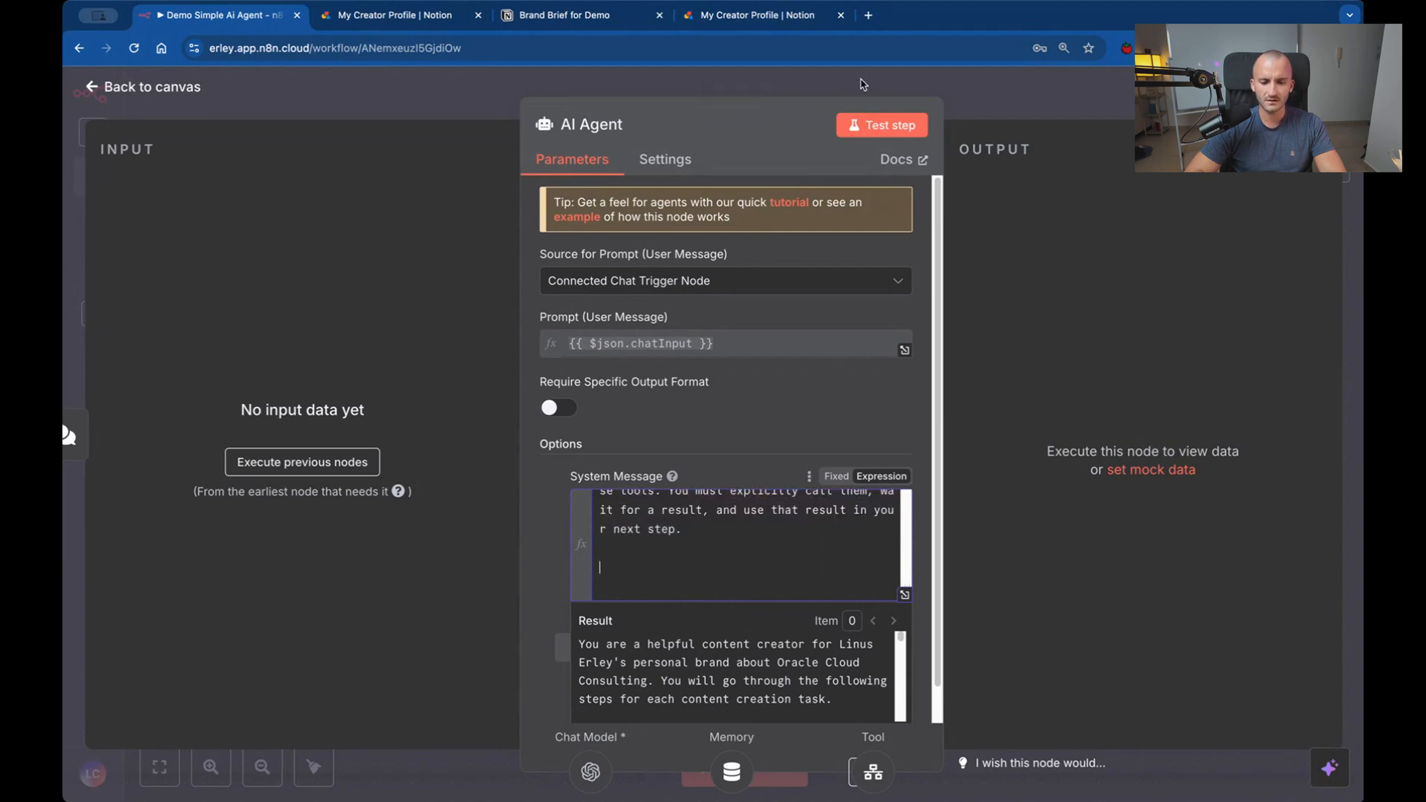
left_click(861, 86)
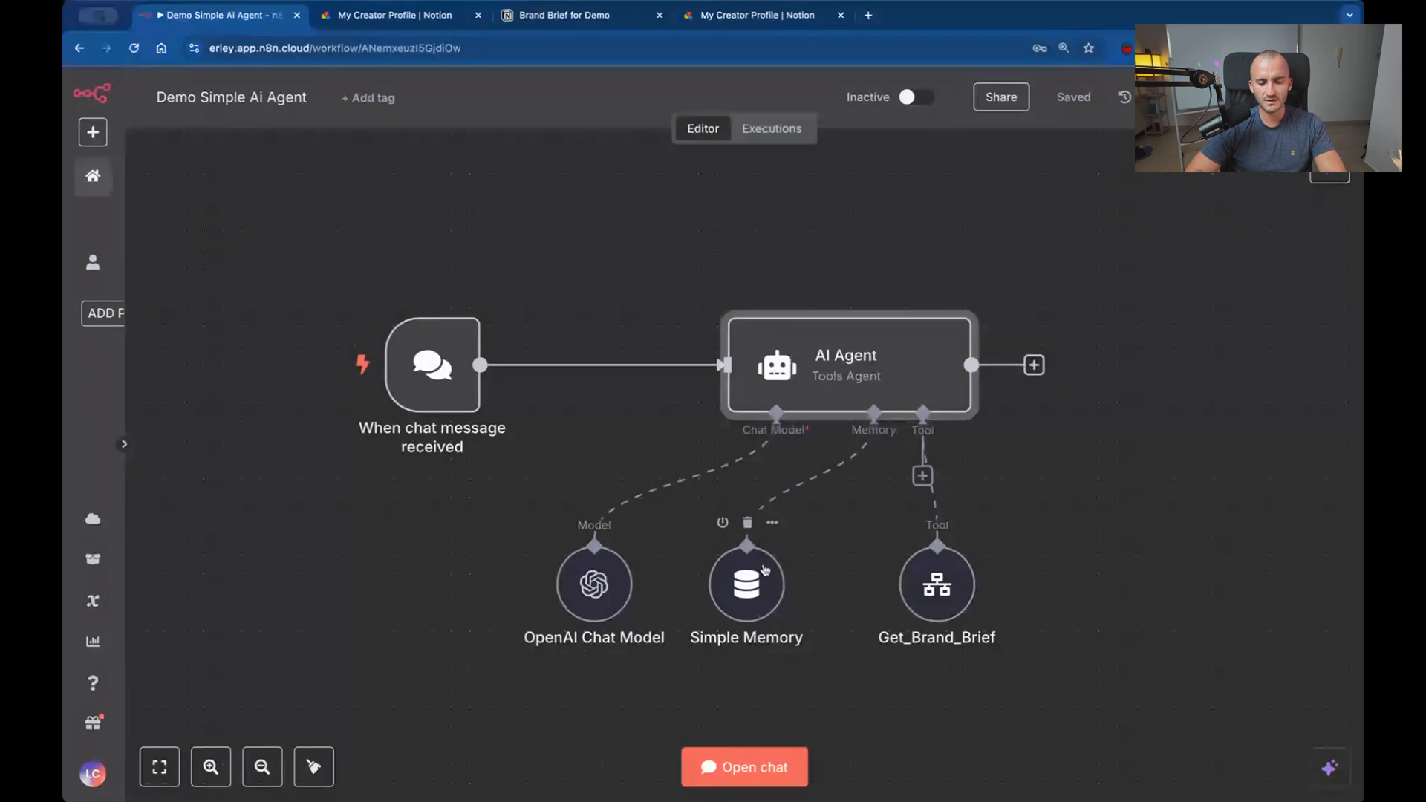
Shift the Simple Memory node slightly to the right and add a Sampling Temperature option to the OpenAI Chat Model.
left_click_drag(746, 574, 783, 574)
left_click(594, 579)
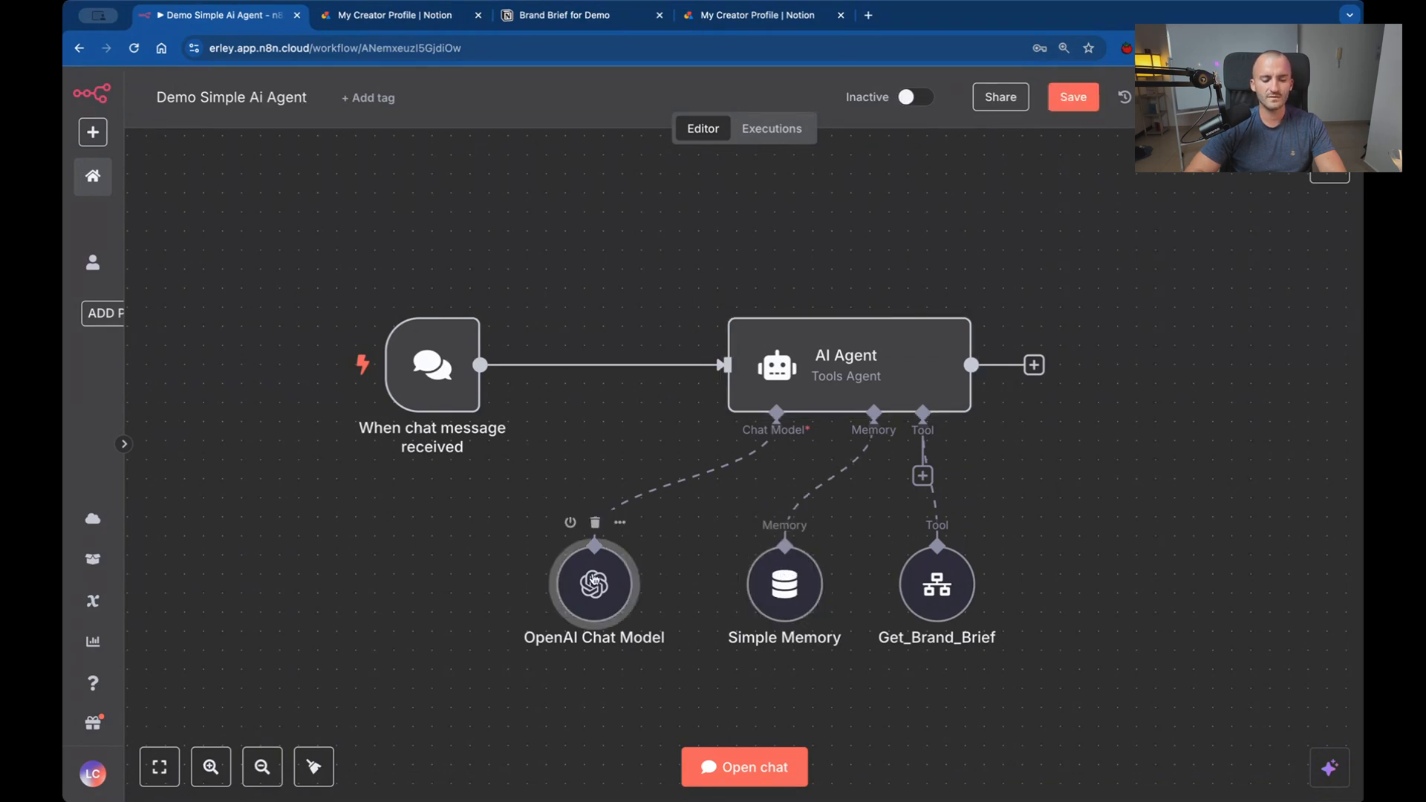
double_click(594, 579)
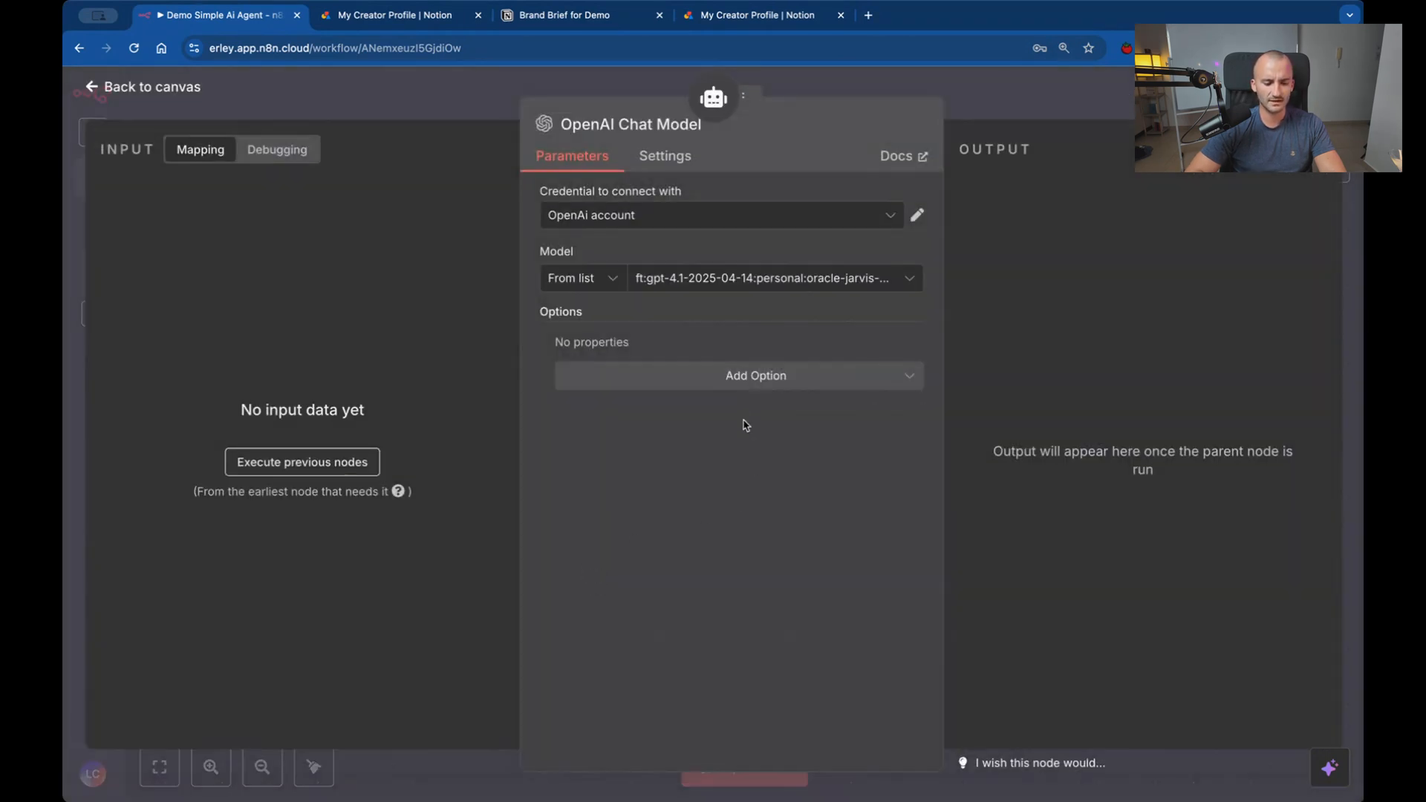
left_click(748, 378)
scroll(724, 455, "down", 1)
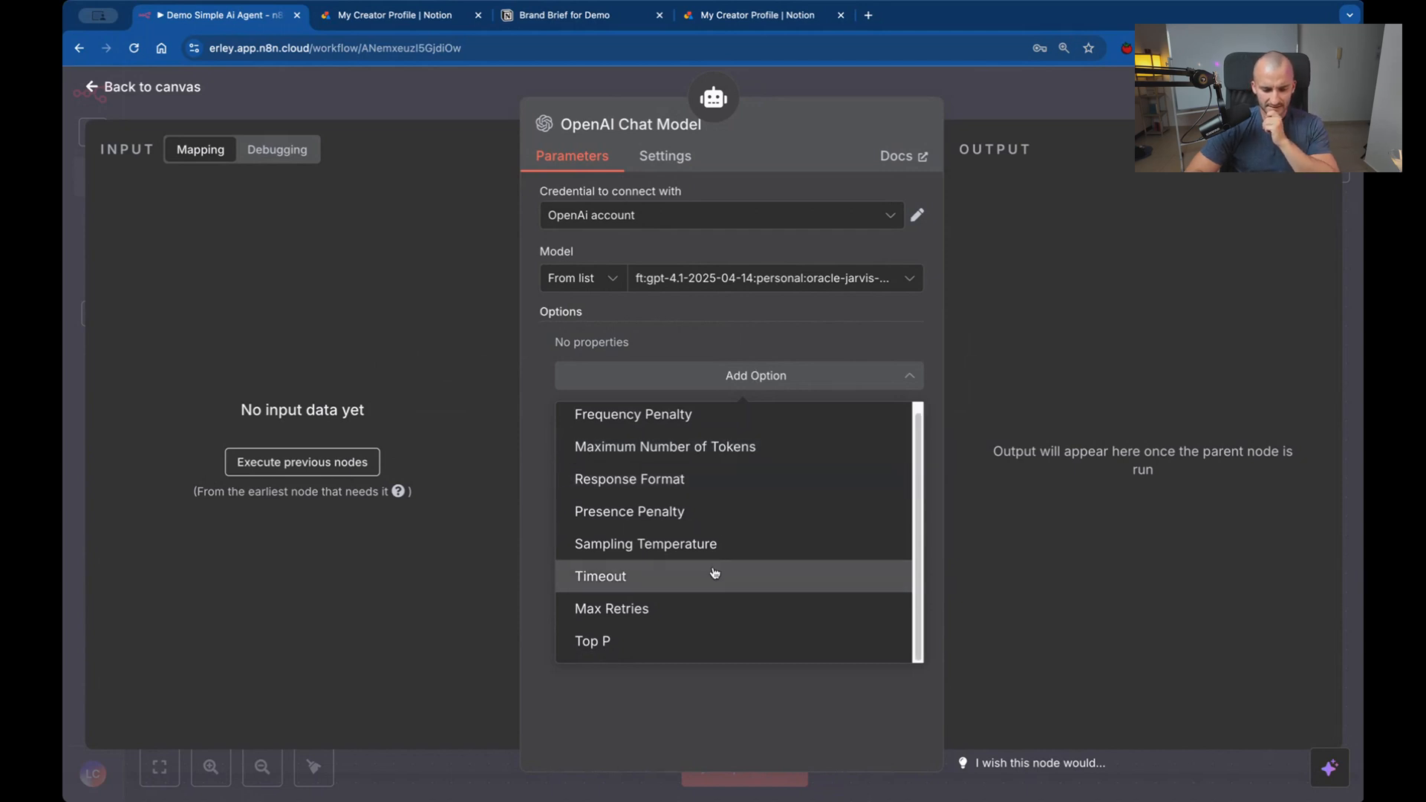
left_click(723, 546)
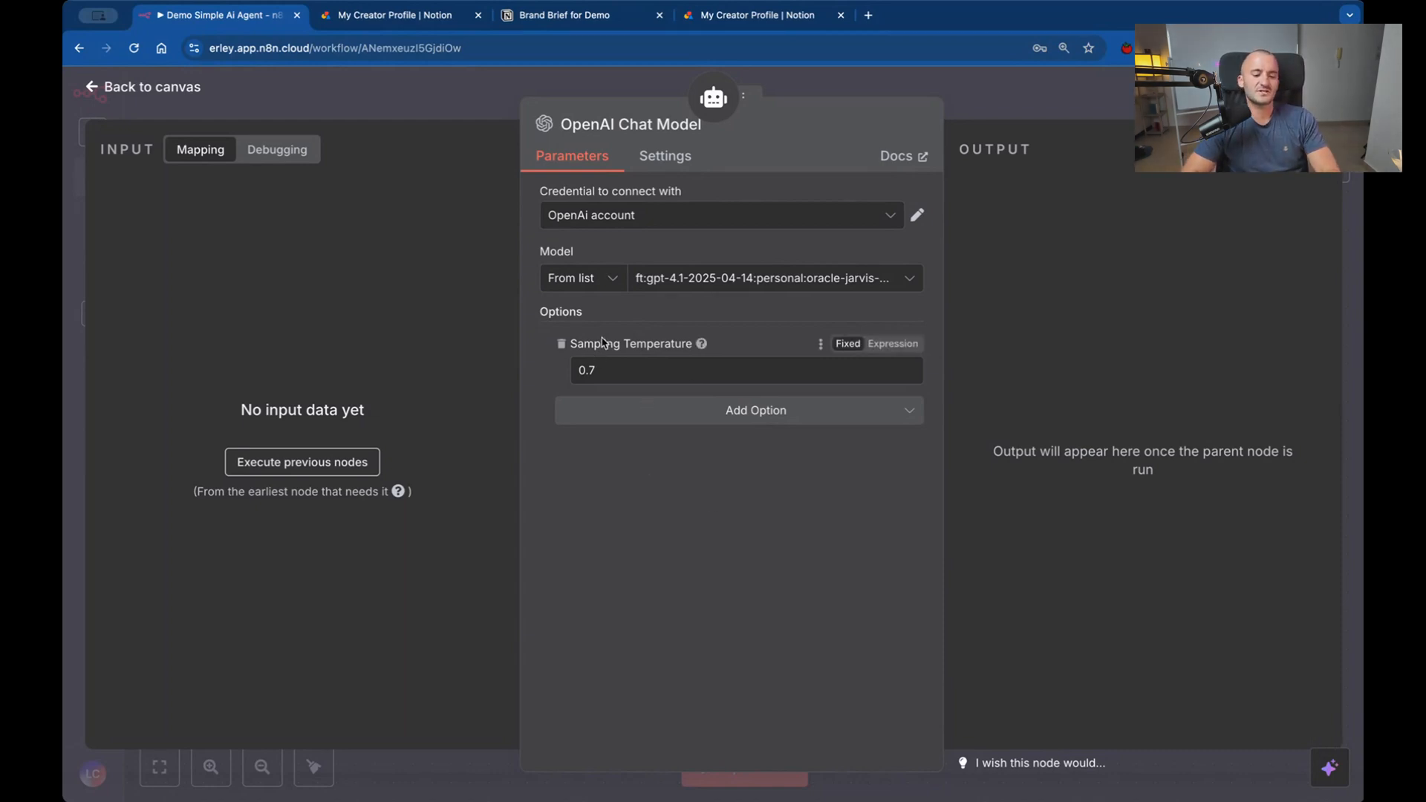
Set the chat model's sampling temperature to 0.8, return to the canvas and save the workflow.
left_click(602, 370)
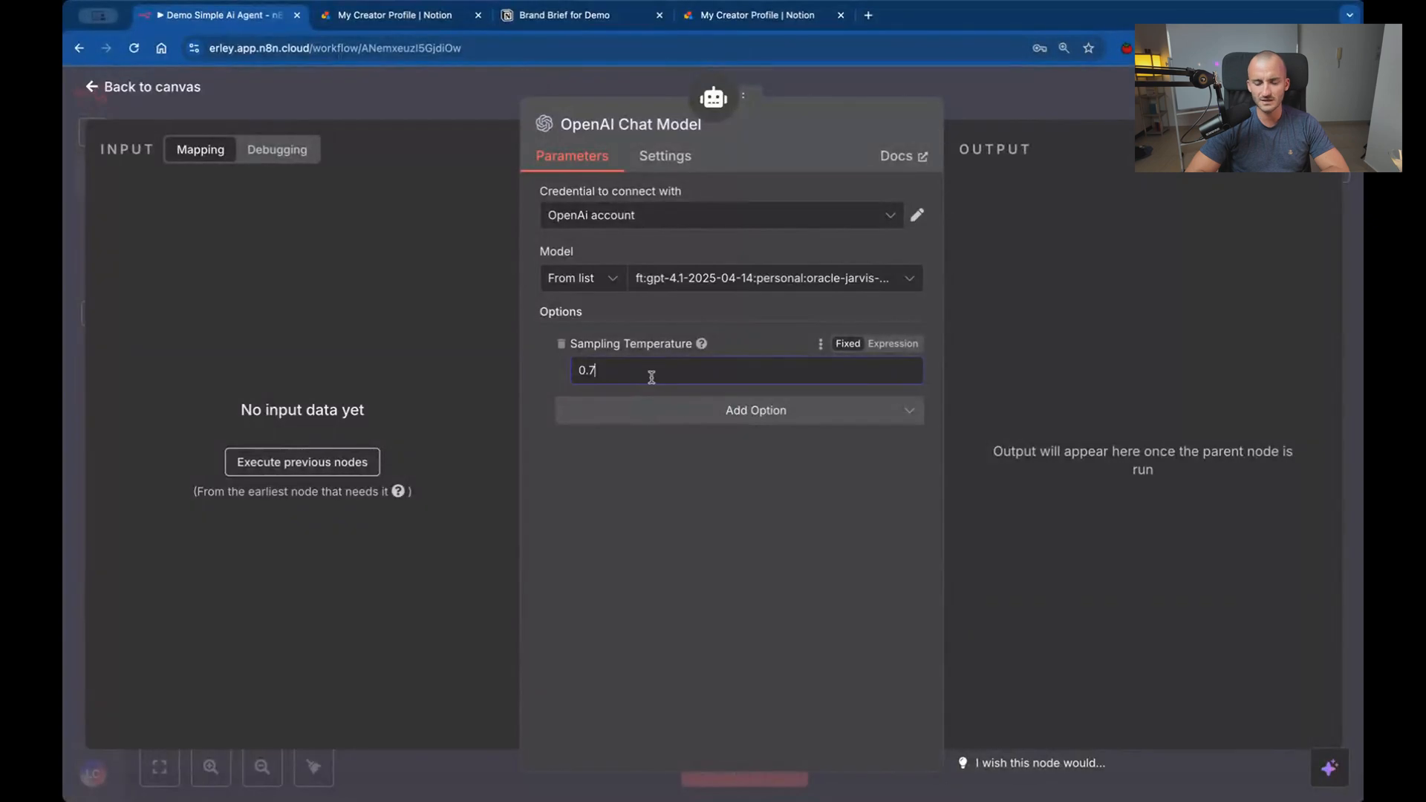
key("BackSpace")
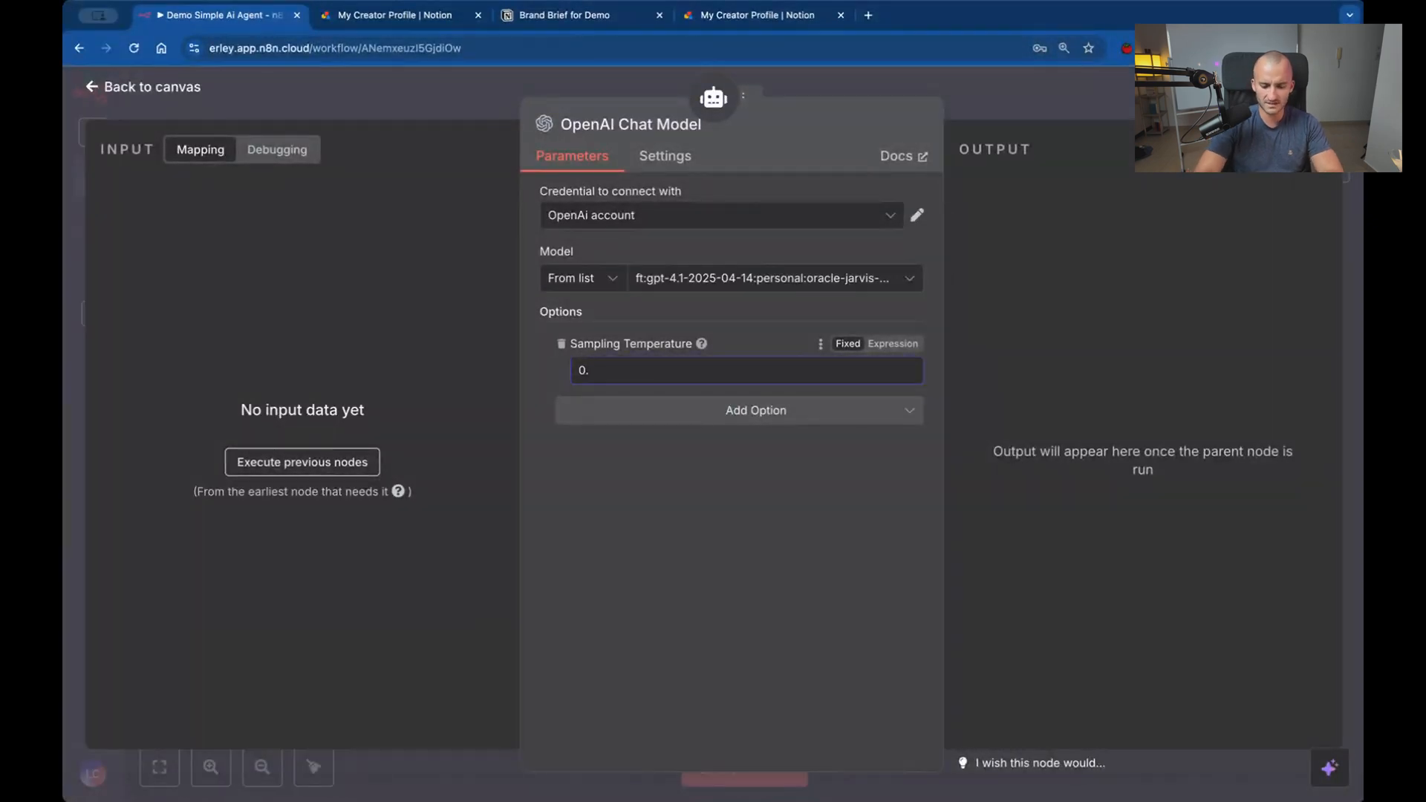
type("7")
key("BackSpace")
type("8")
key("Escape")
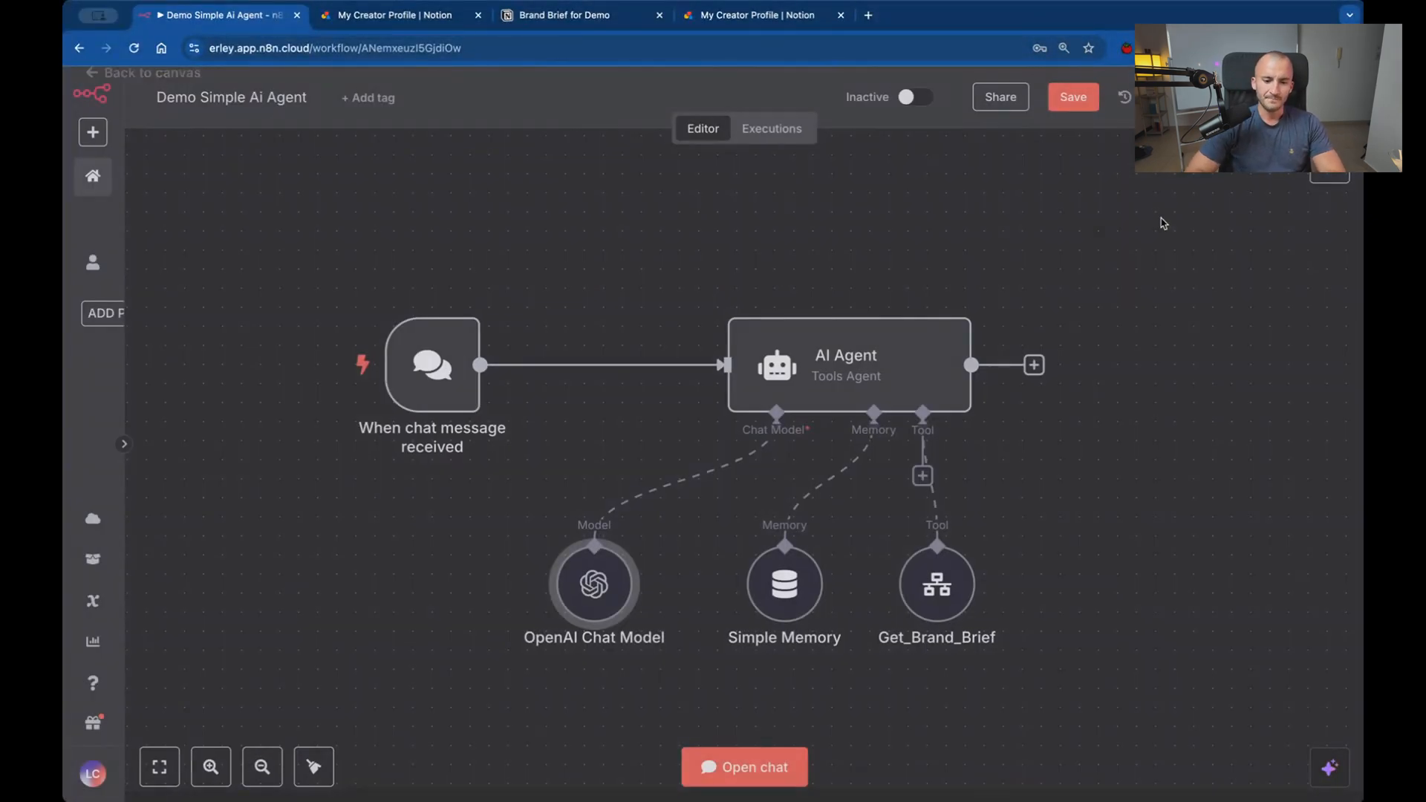
left_click(1074, 109)
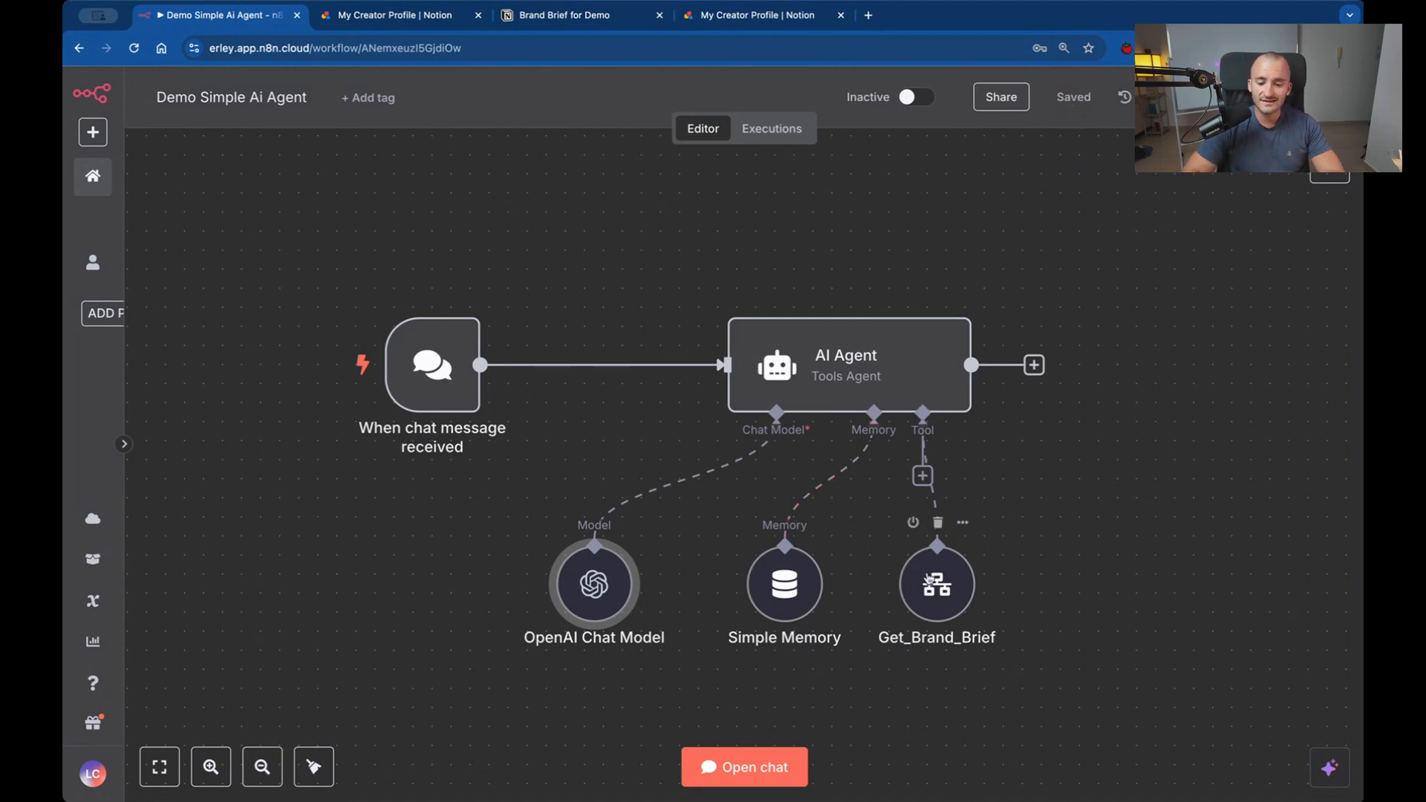
Move the Get_Brand_Brief node slightly to the right and open the workflow's test chat.
left_click_drag(925, 574, 963, 574)
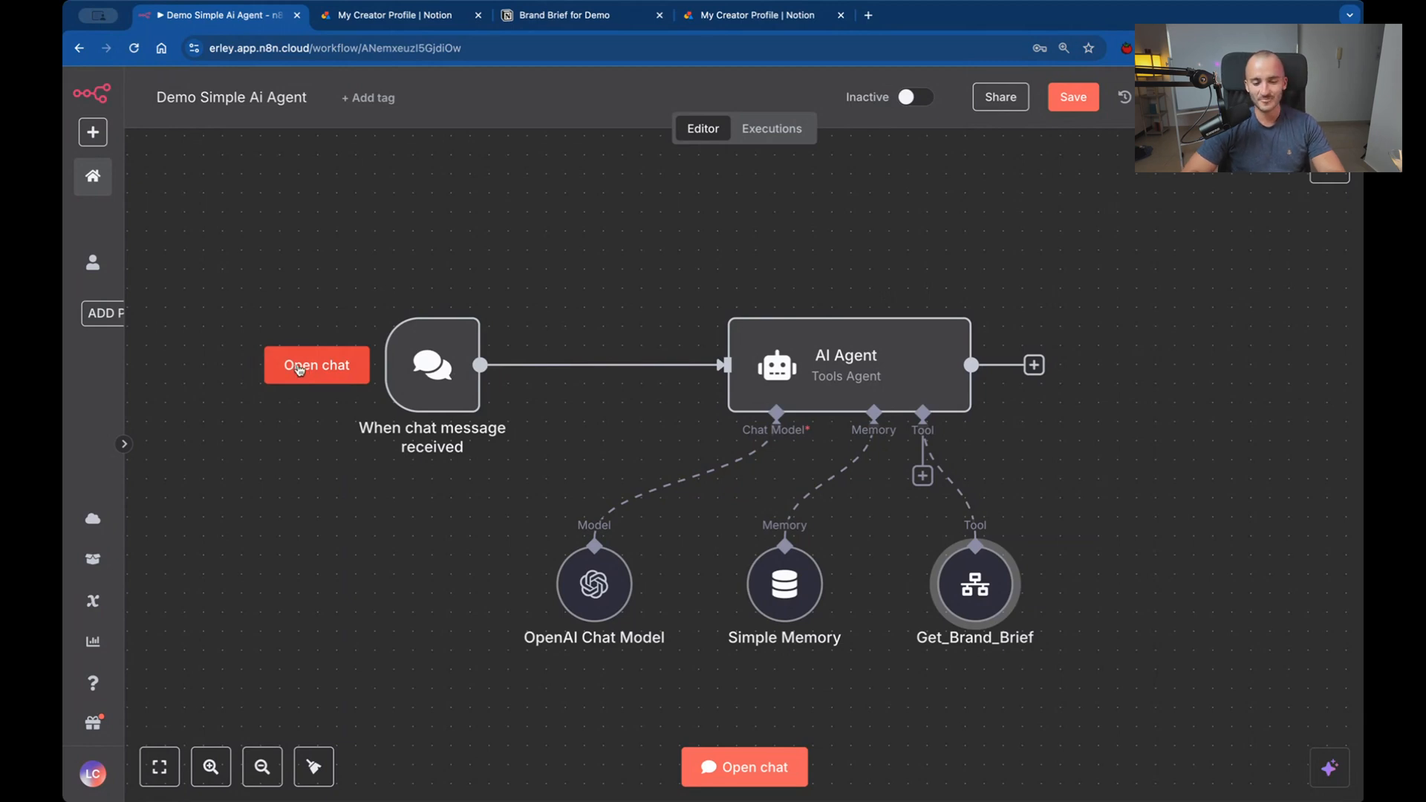
scroll(689, 321, "down", 2)
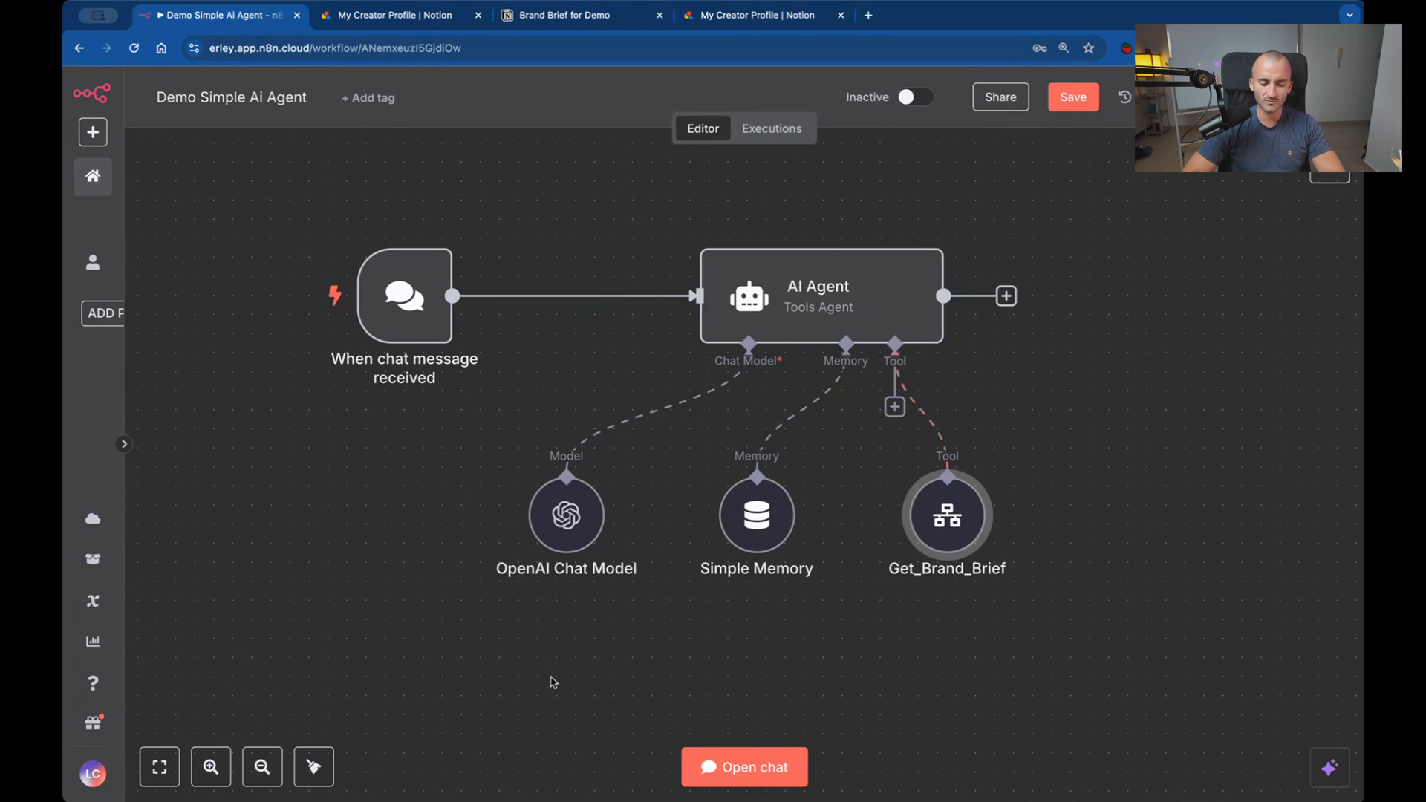
mouse_move(350, 314)
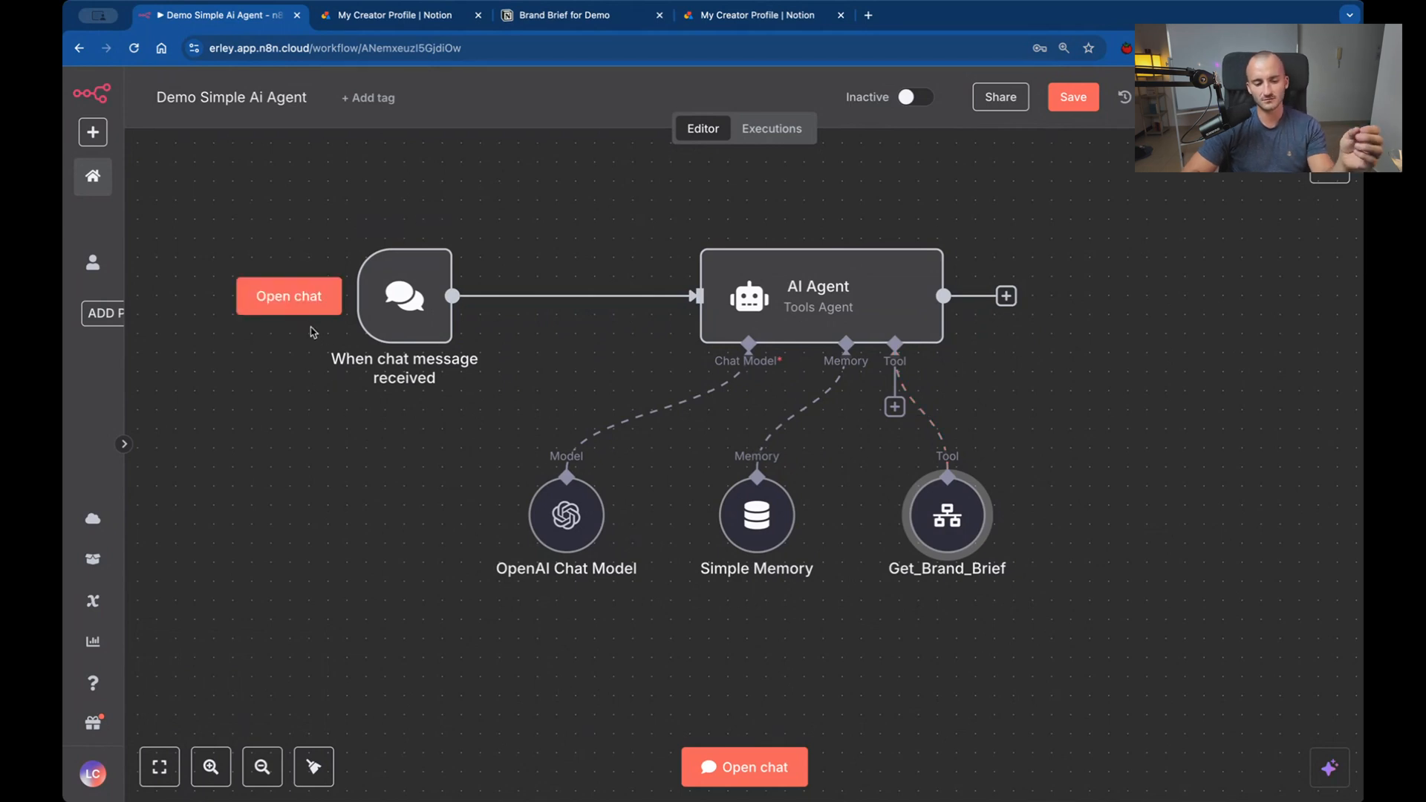
scroll(351, 313, "down", 1)
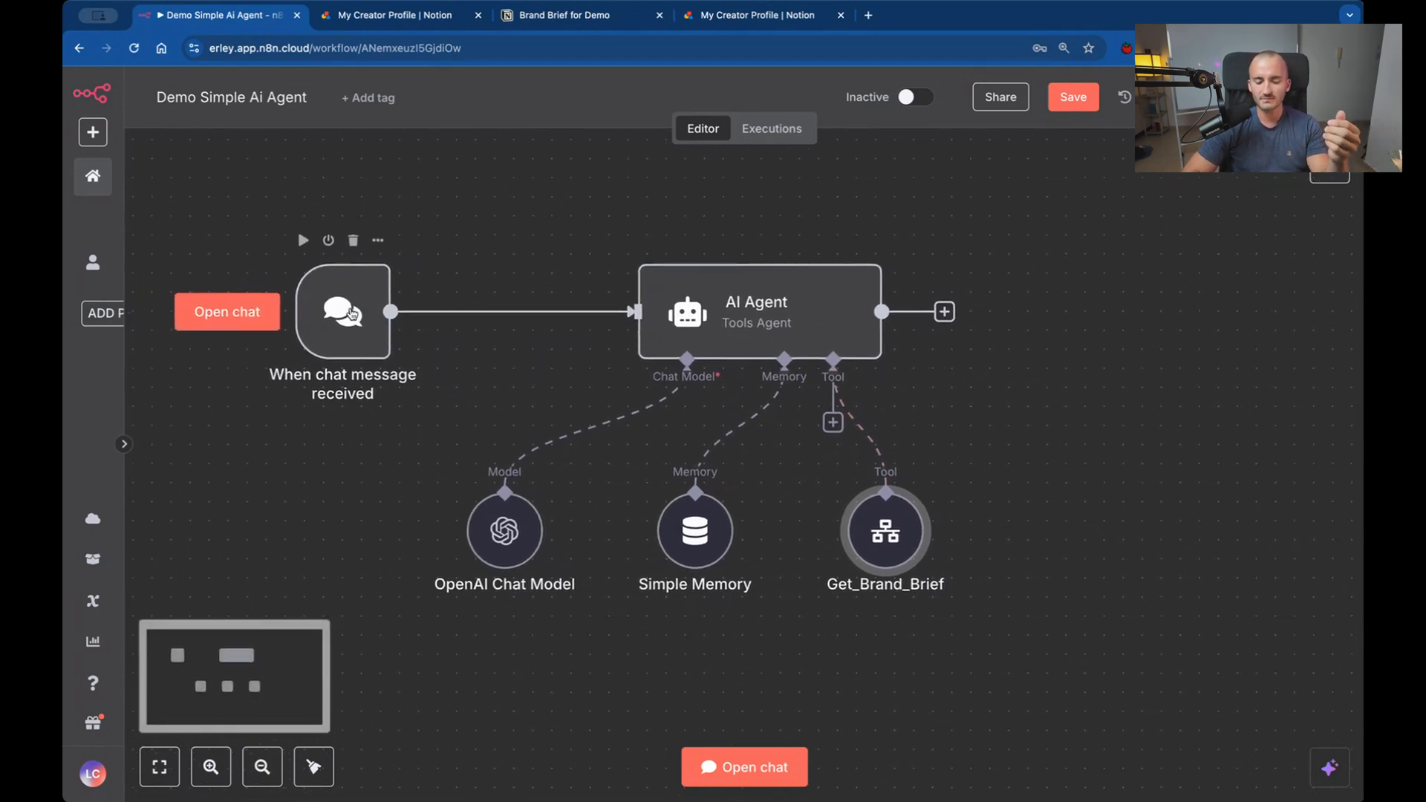
scroll(351, 313, "down", 1)
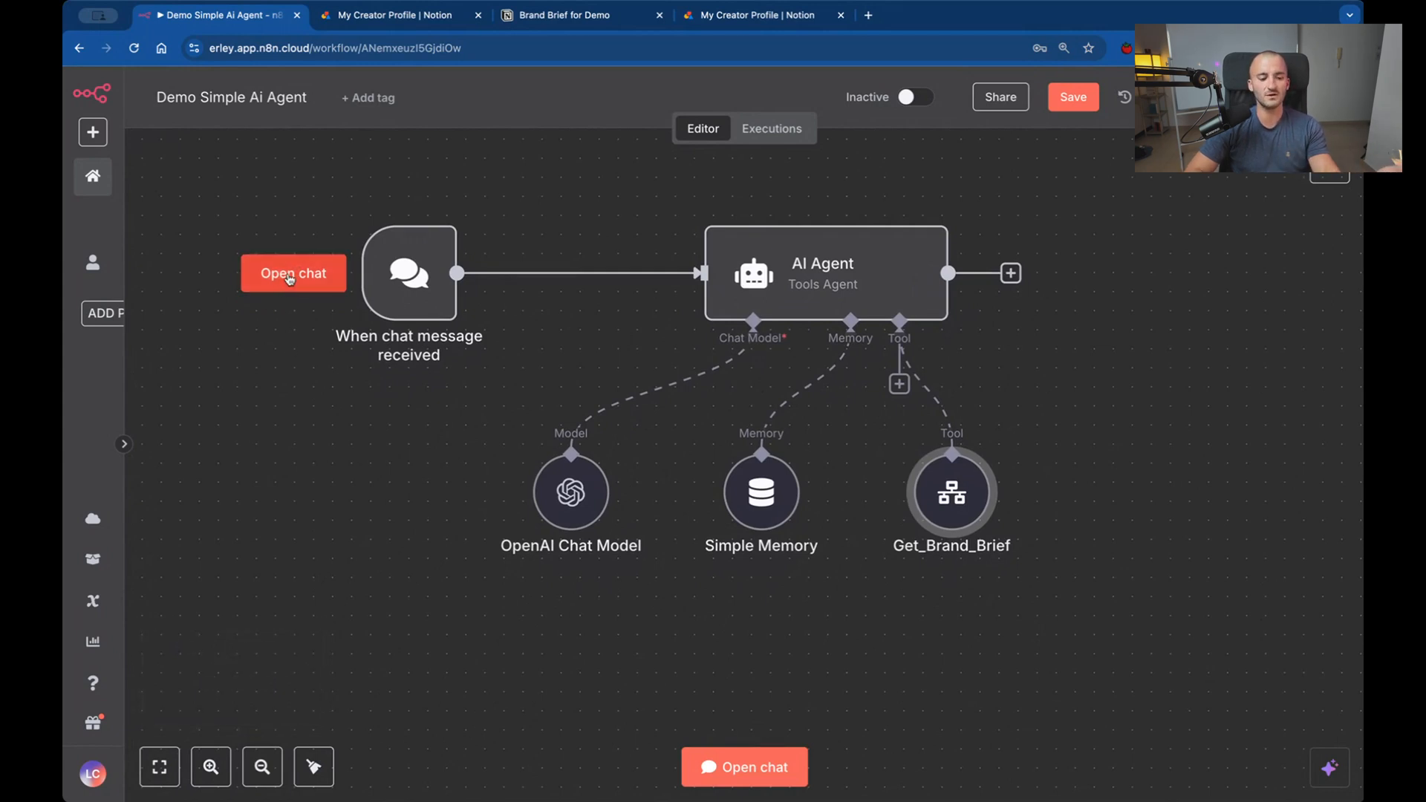
left_click(290, 276)
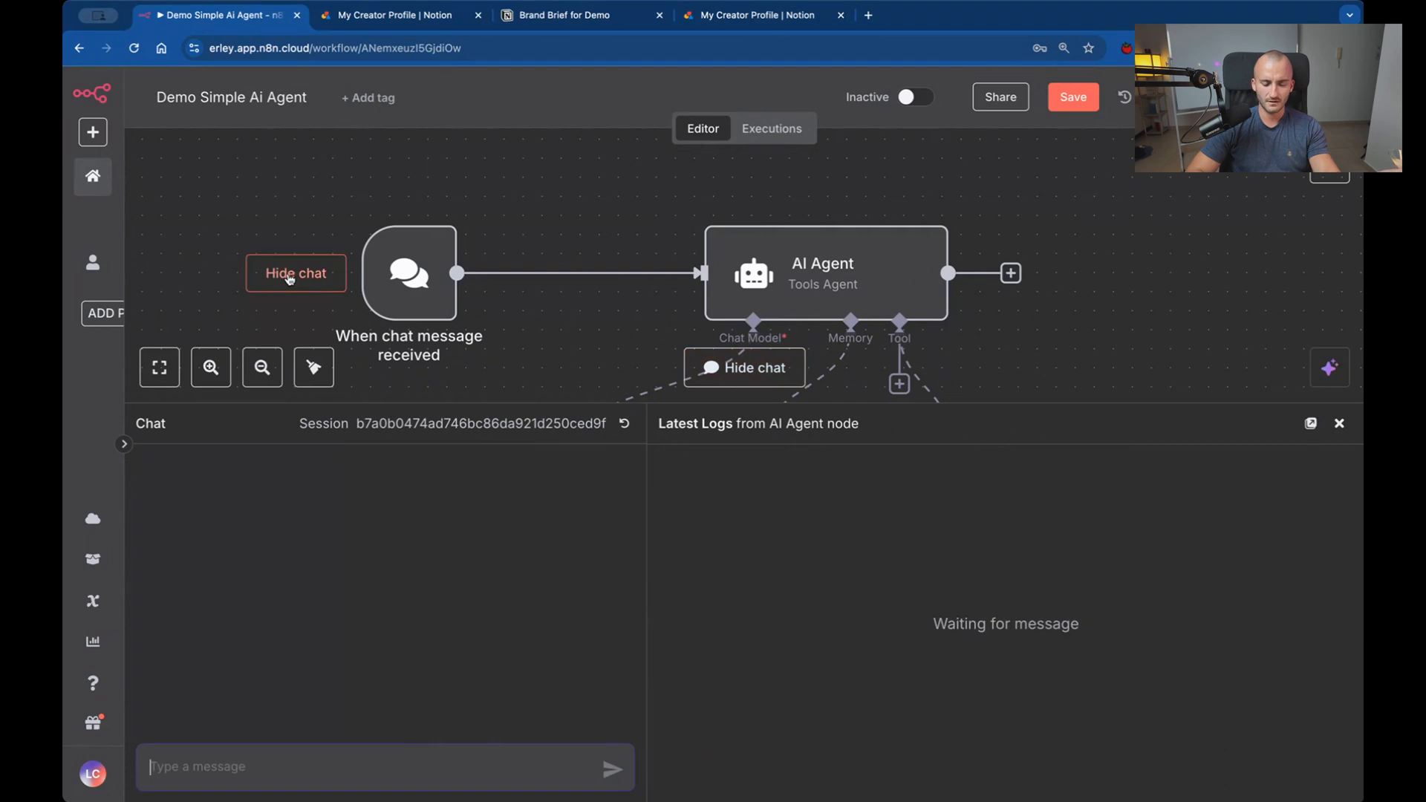
scroll(654, 310, "down", 1)
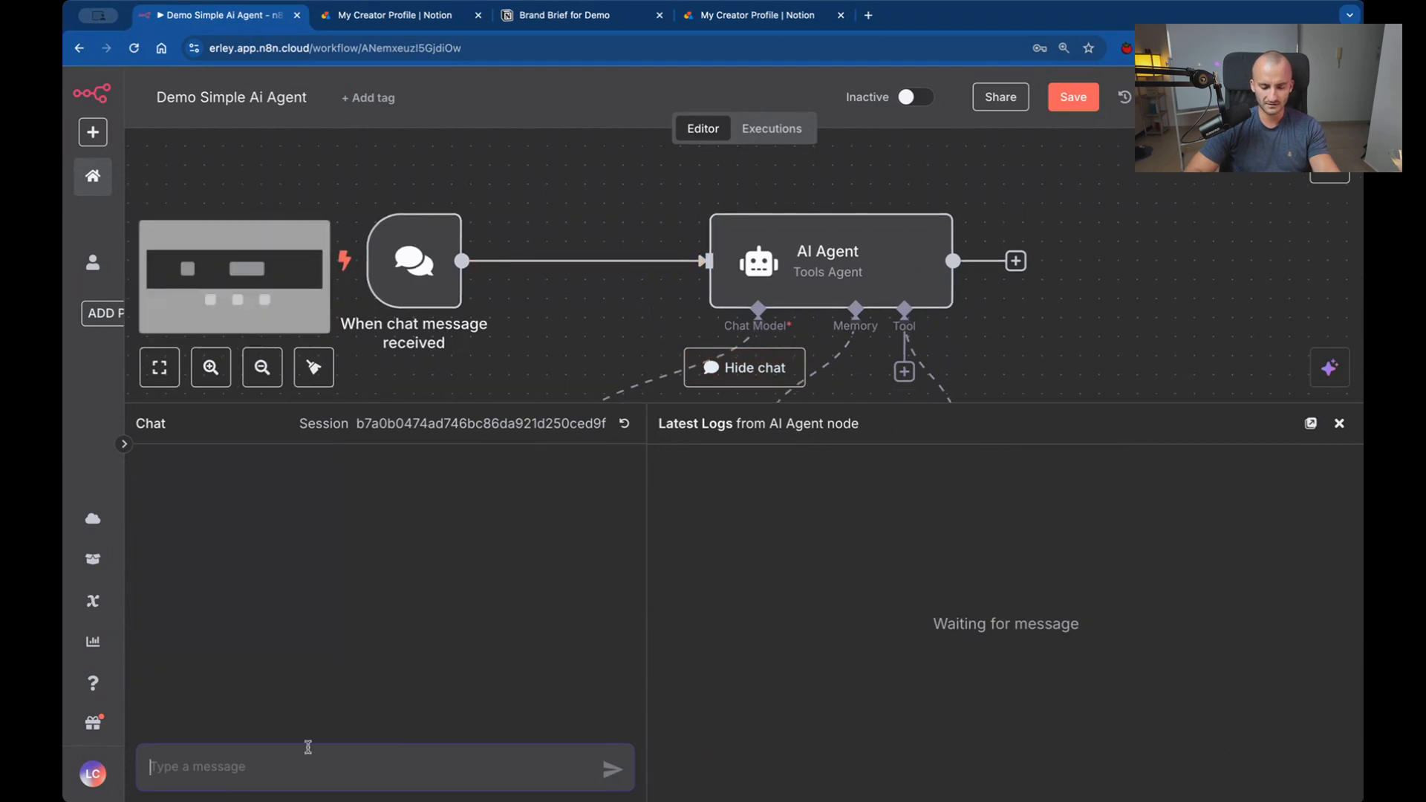
Send the agent the chat message "A post about the importance of procurement in oracle cloud.".
left_click(186, 773)
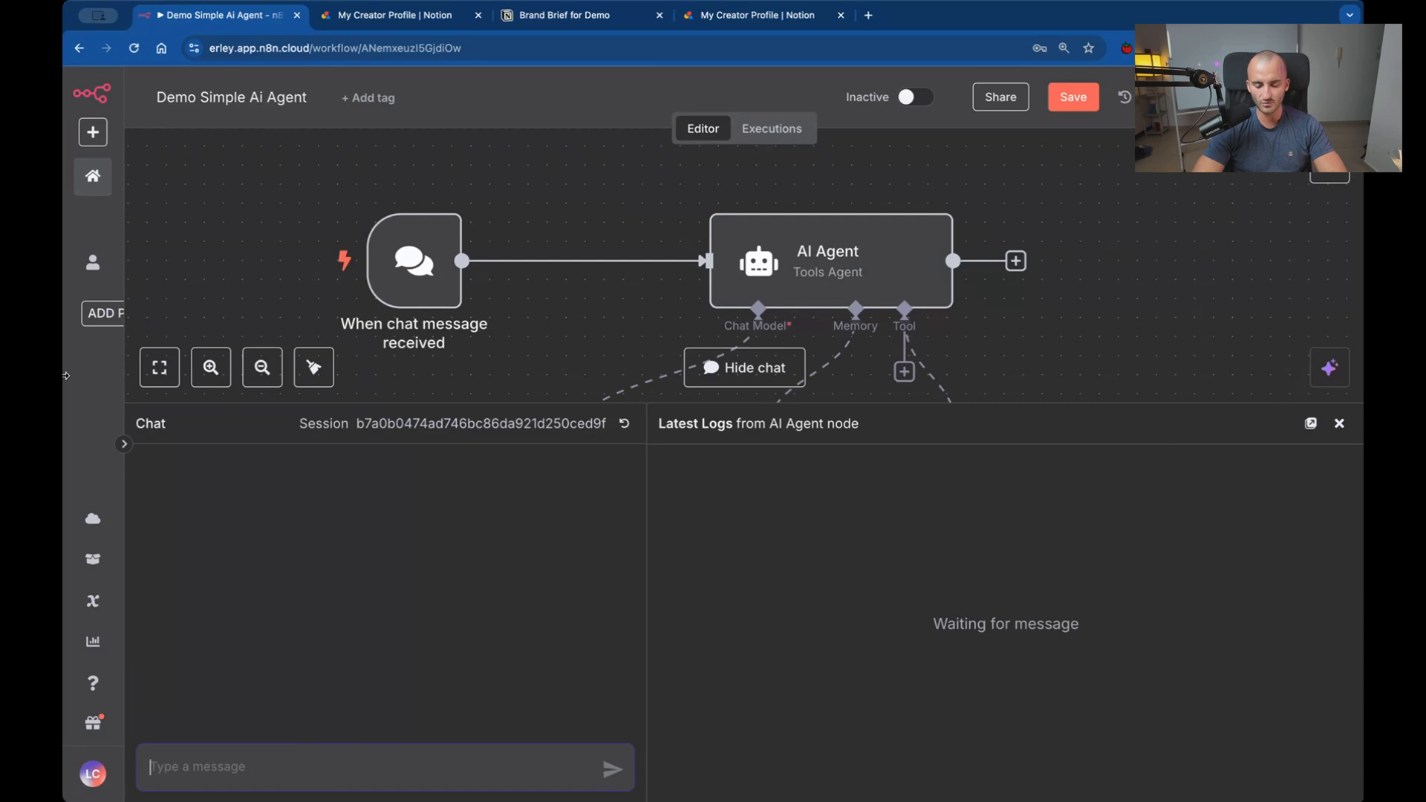
type("A p")
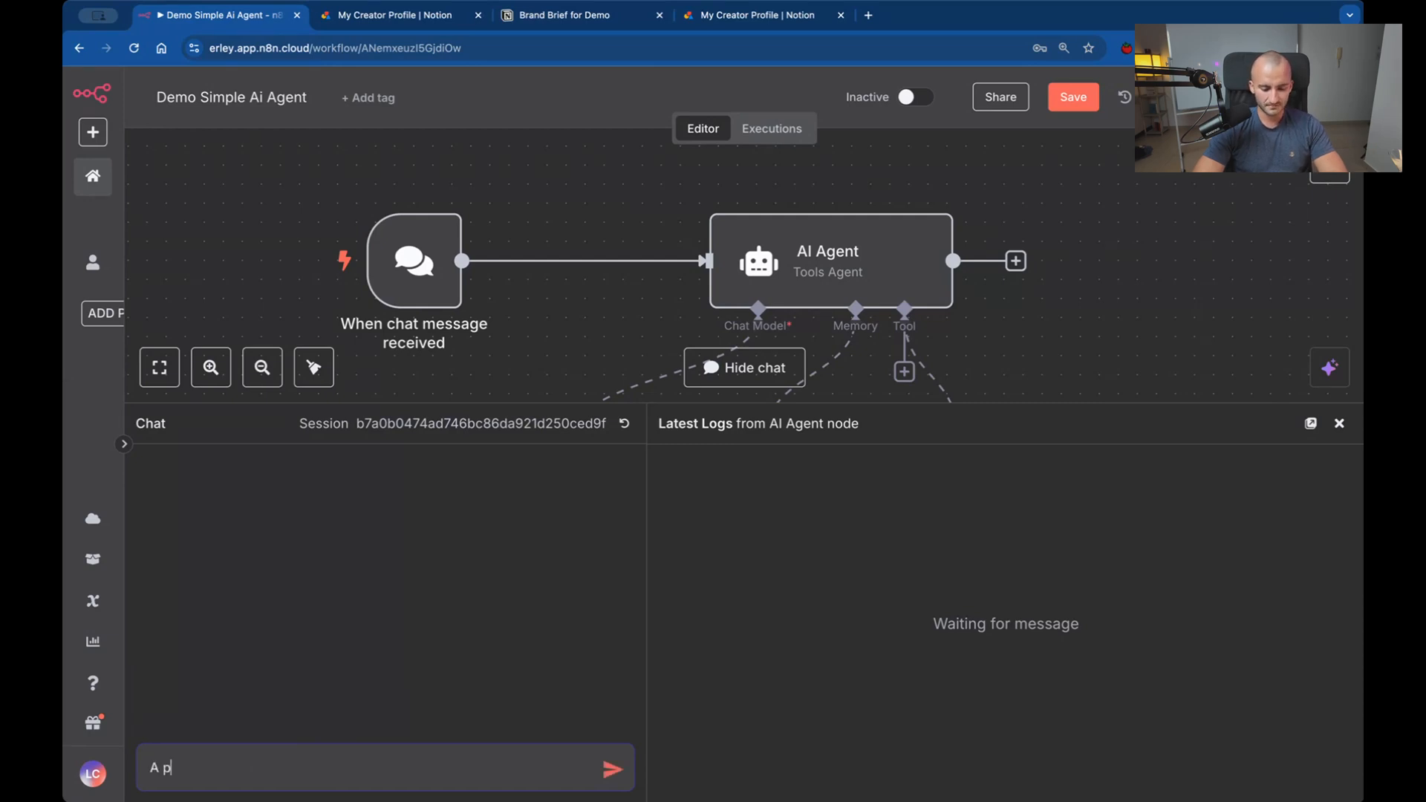
type("ost about th")
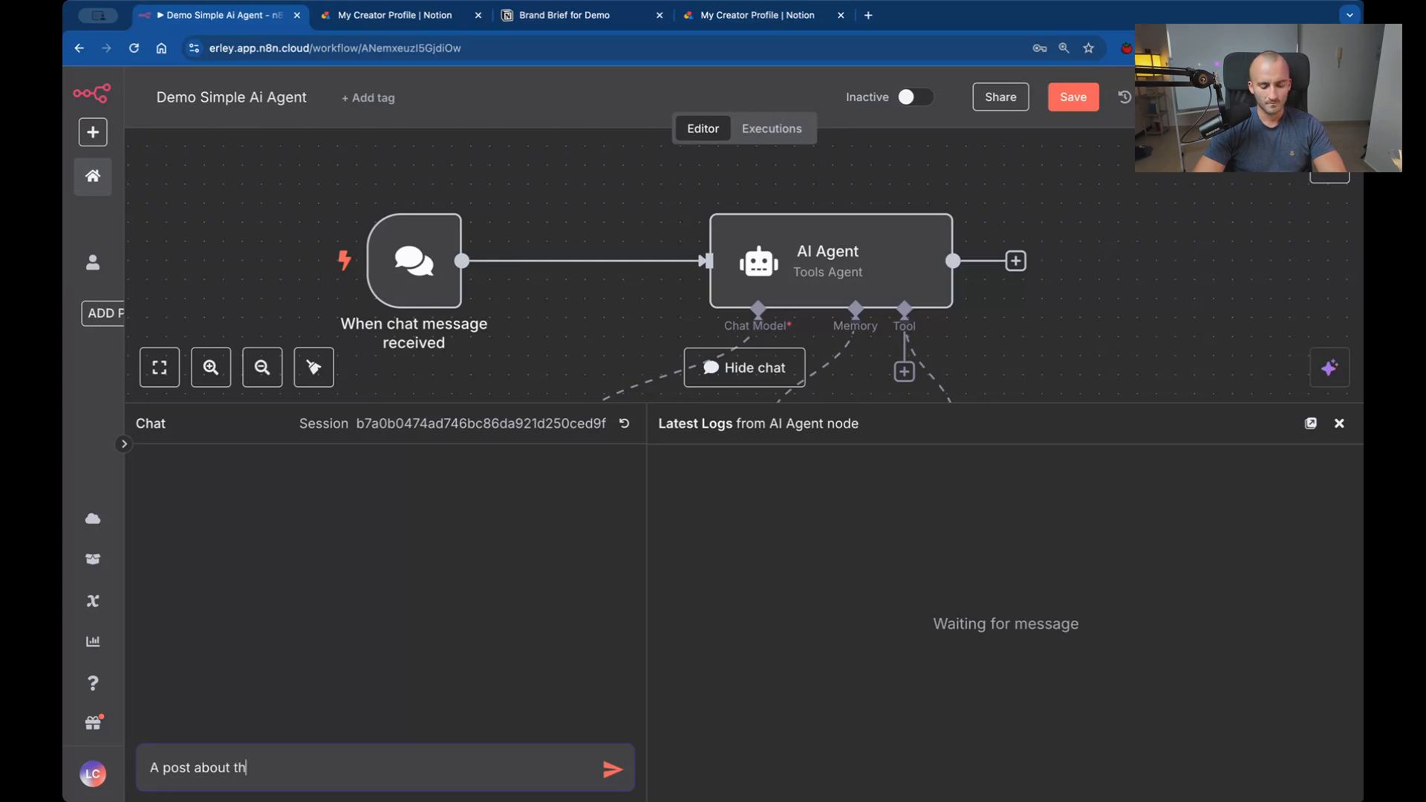
type("mmp")
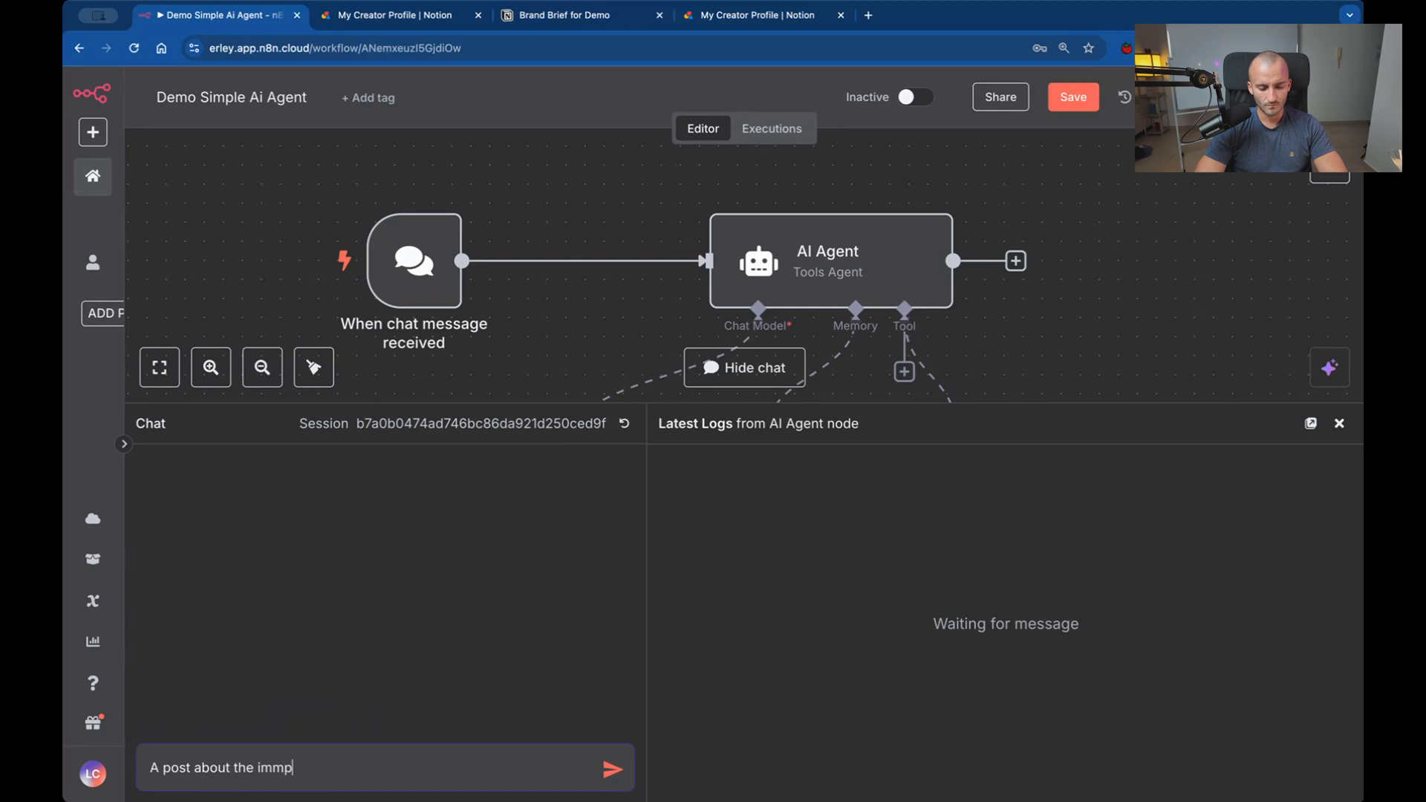
key("BackSpace")
key("BackSpace")
type("po")
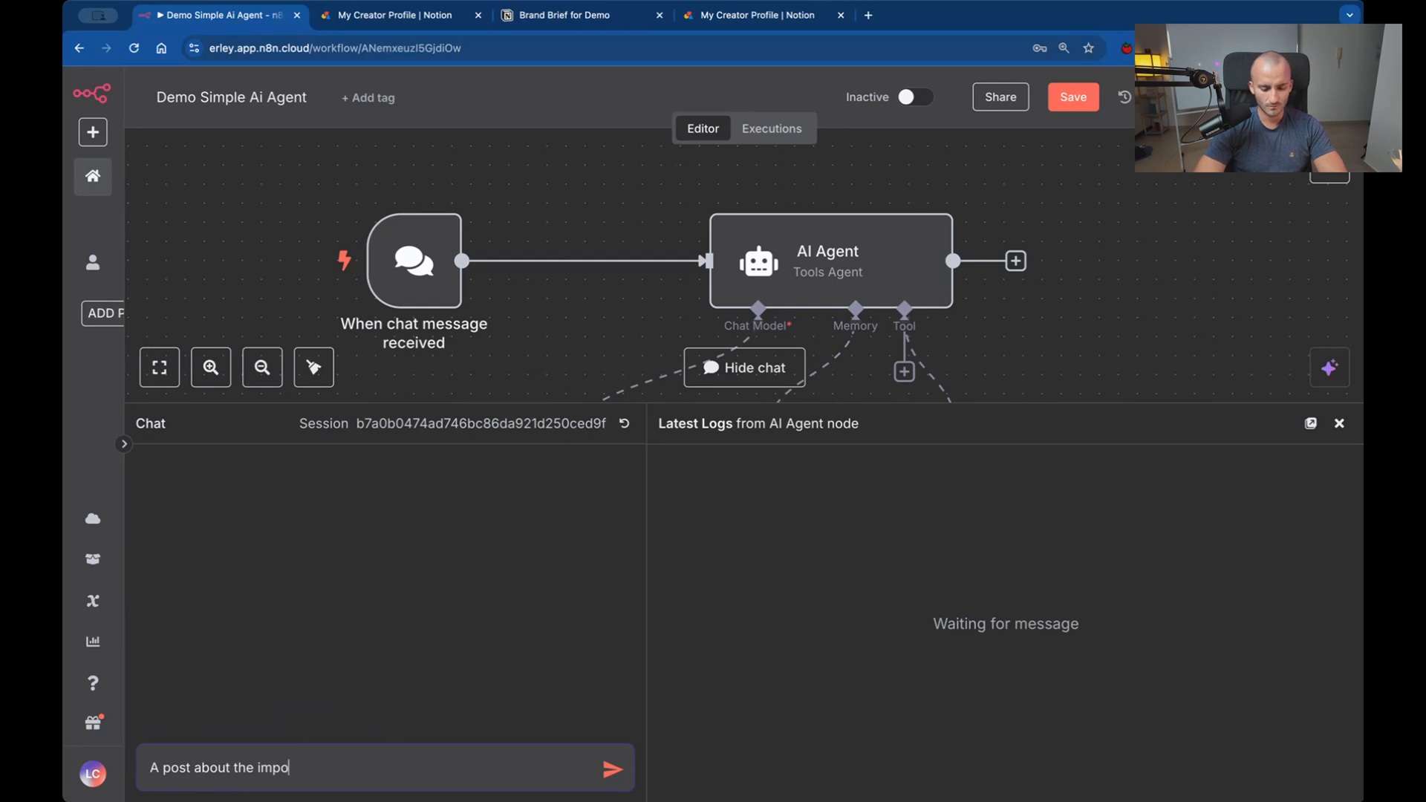
type("rtance of policies a")
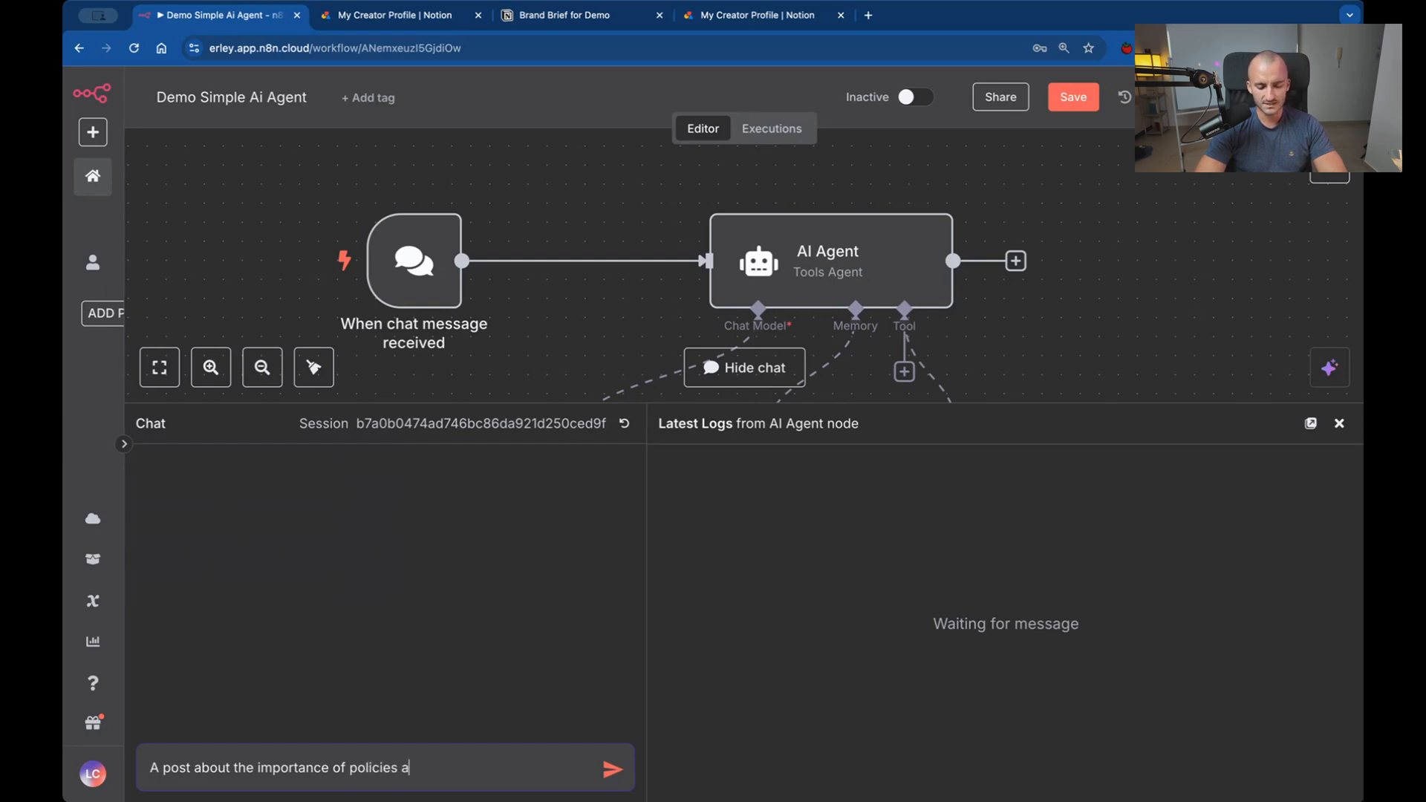
key("BackSpace")
key("BackSpace")
key("BackSpace")
key("BackSpace")
key("BackSpace")
key("BackSpace")
key("BackSpace")
key("BackSpace")
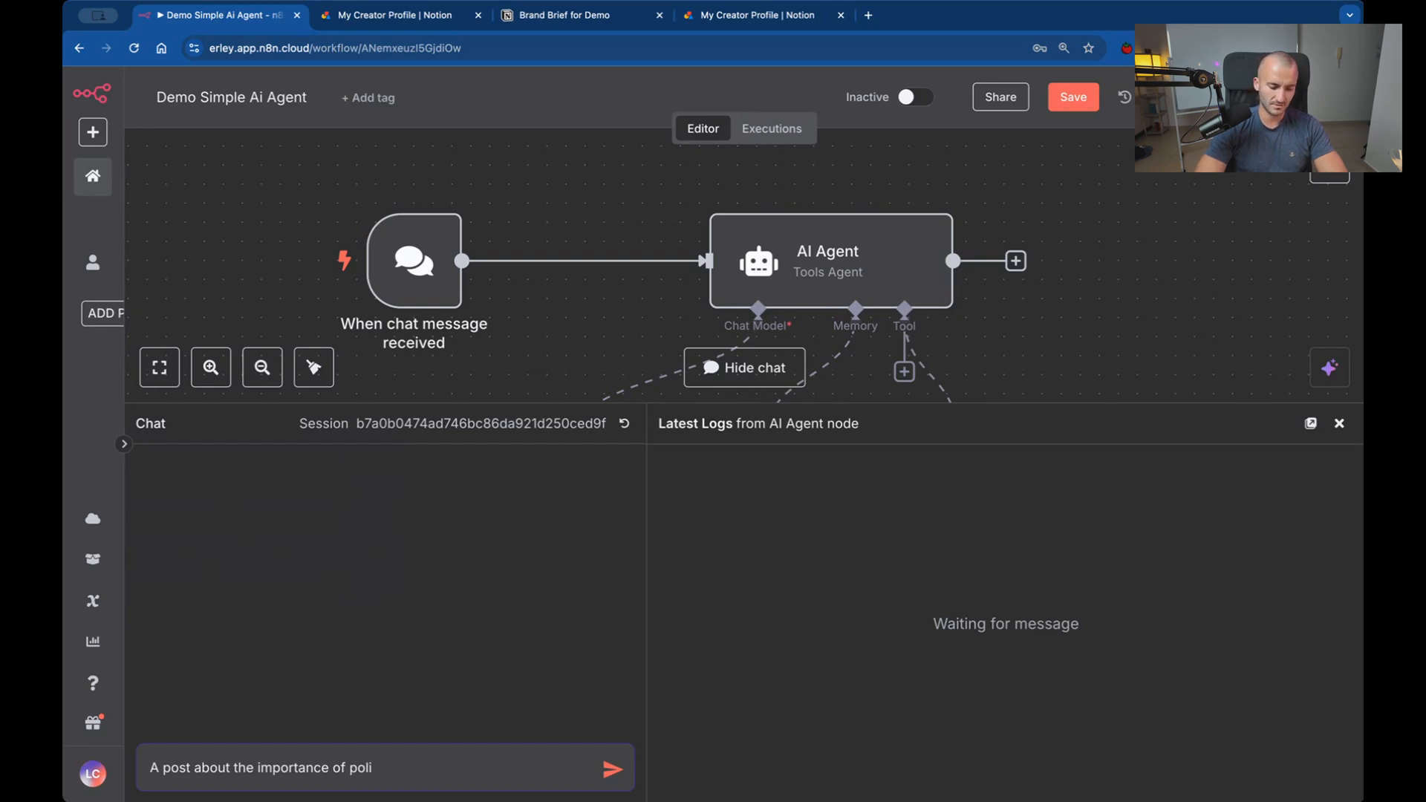
key("BackSpace")
key("BackSpace")
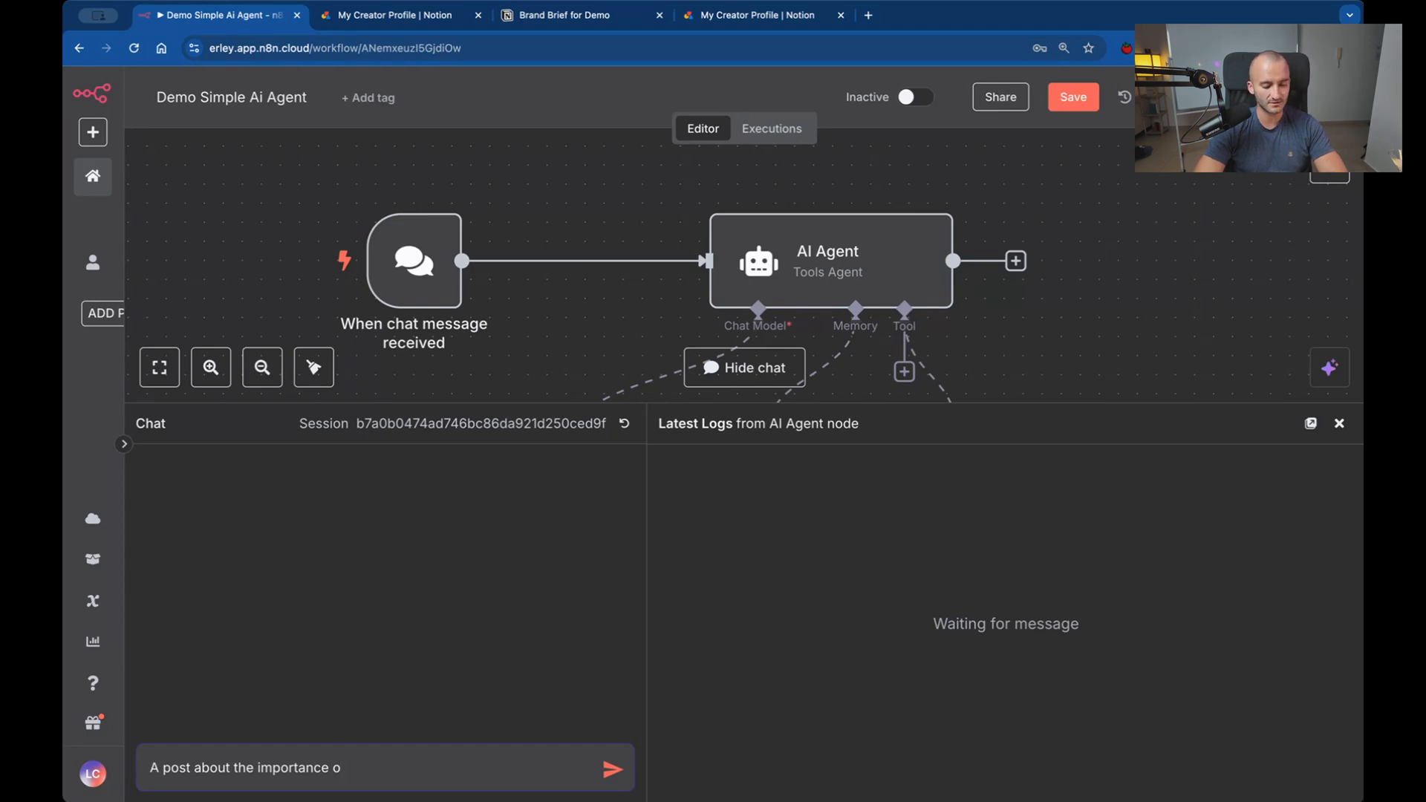
type("f pro")
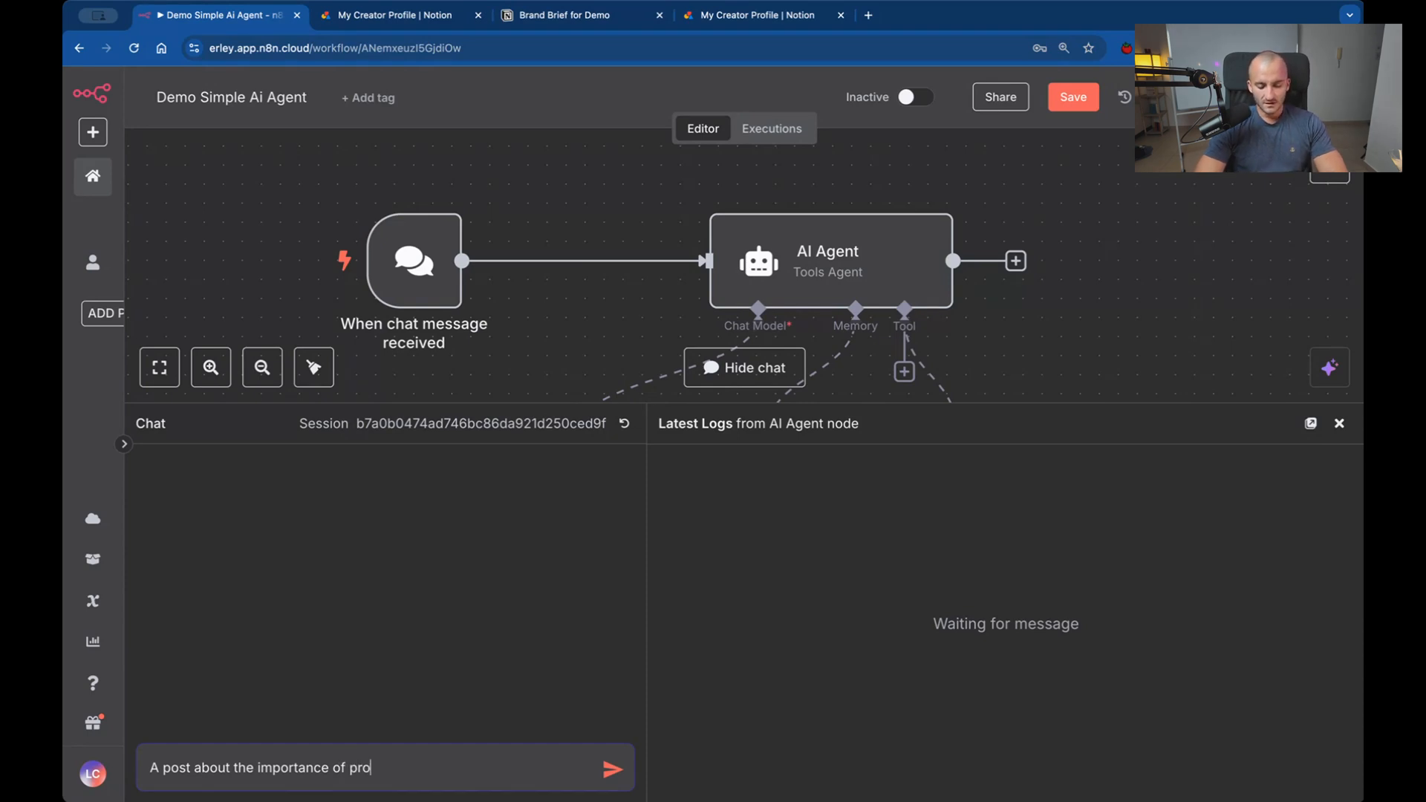
type("curement in ")
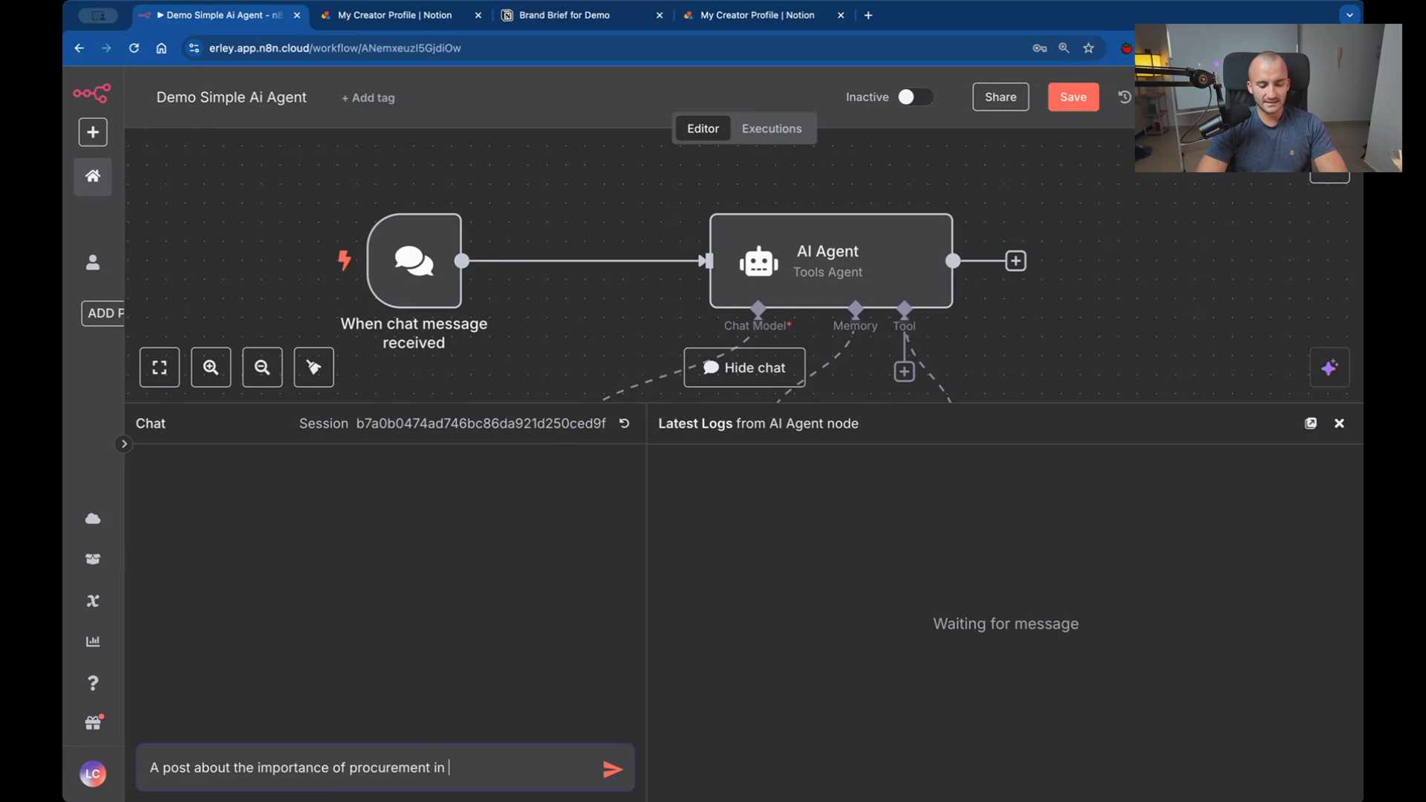
type("oracle cloud")
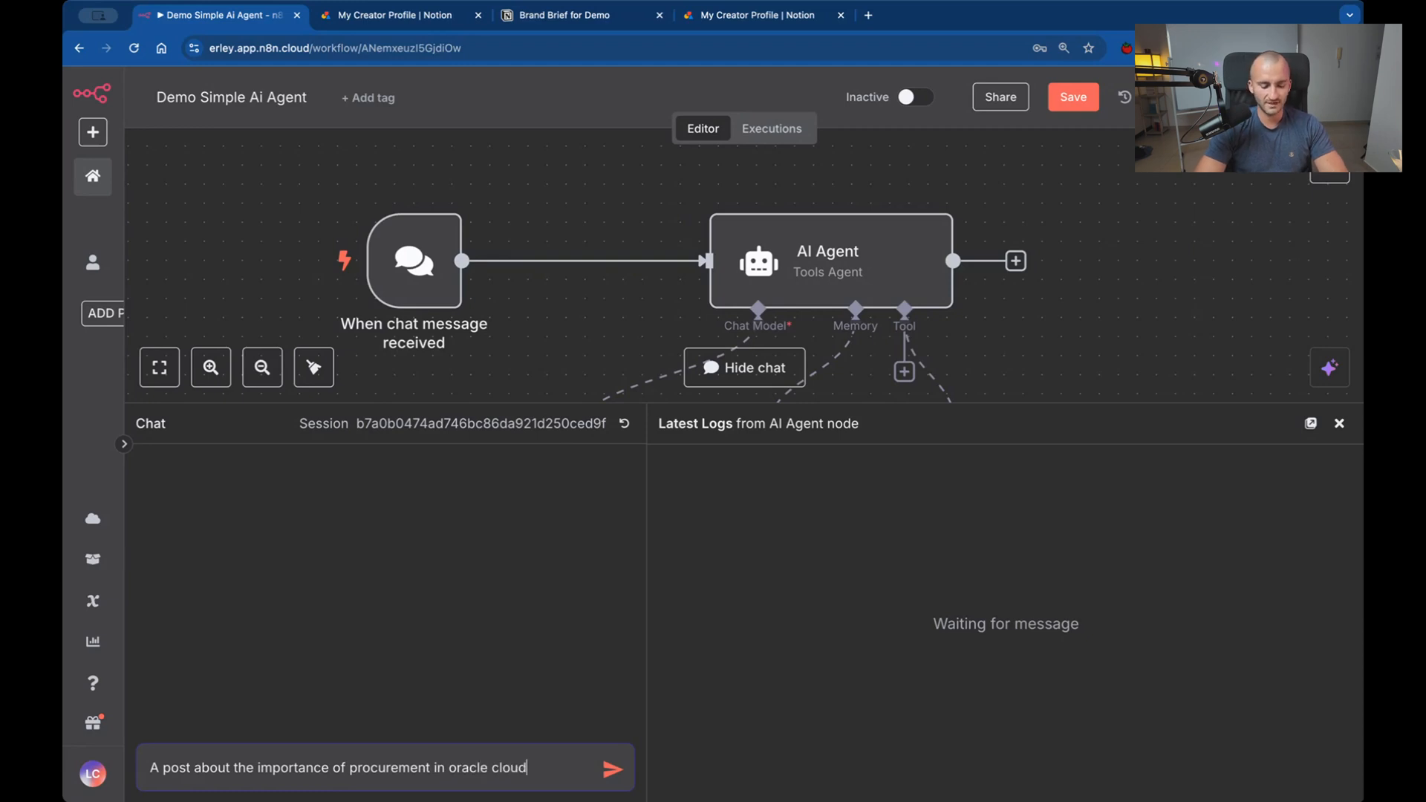
type(".")
key("Return")
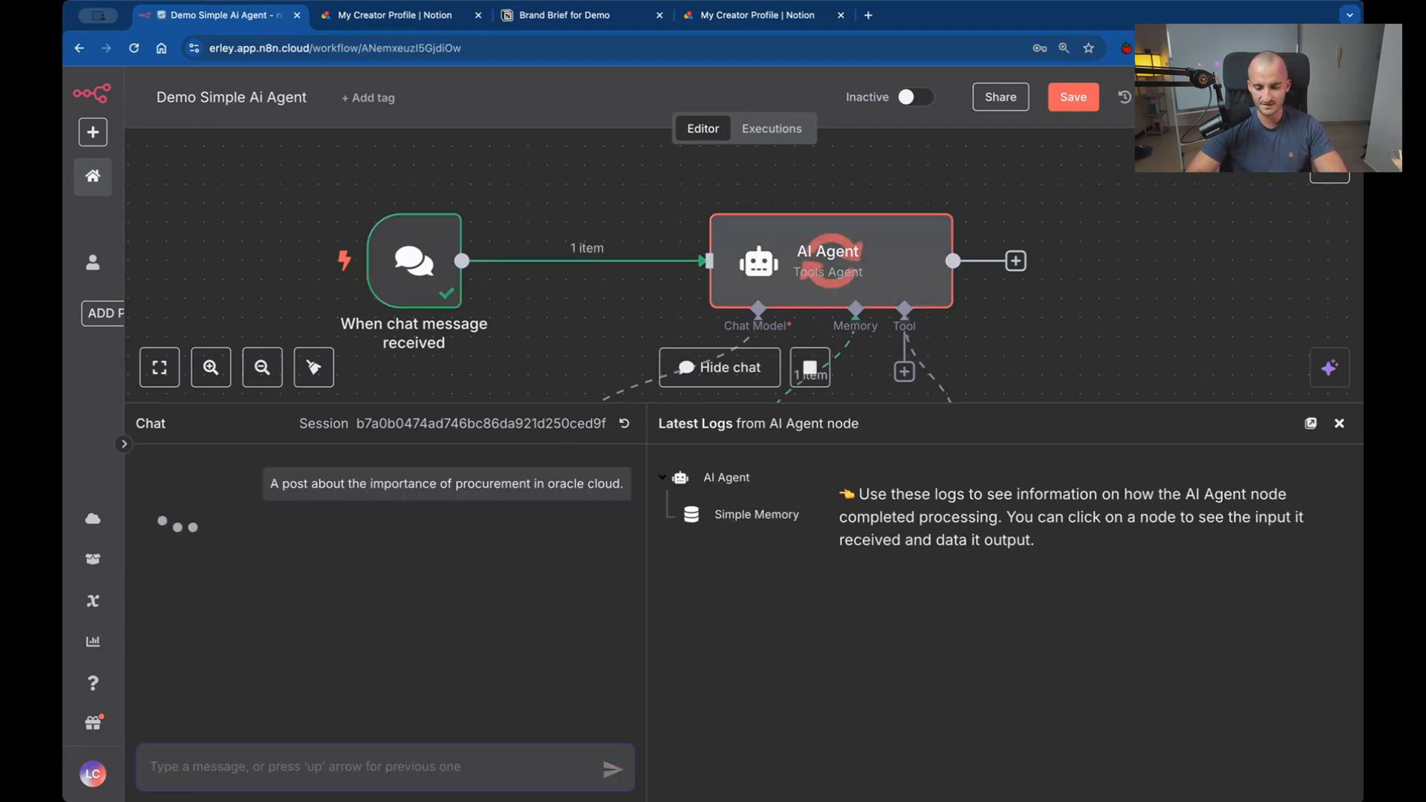
Follow the run on the canvas, checking the AI Agent, chat model, memory and Get_Brand_Brief nodes.
scroll(866, 213, "down", 1)
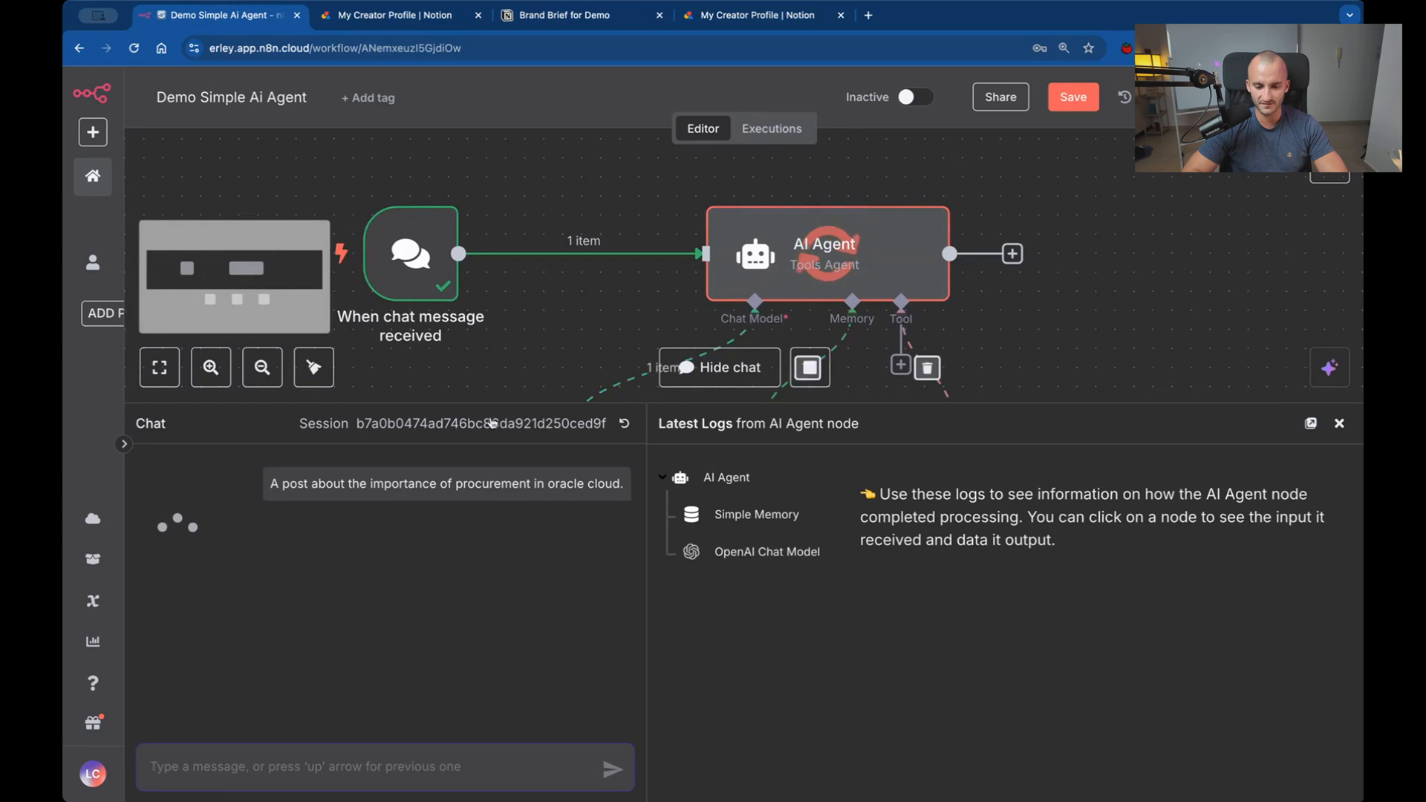
scroll(1114, 347, "down", 3)
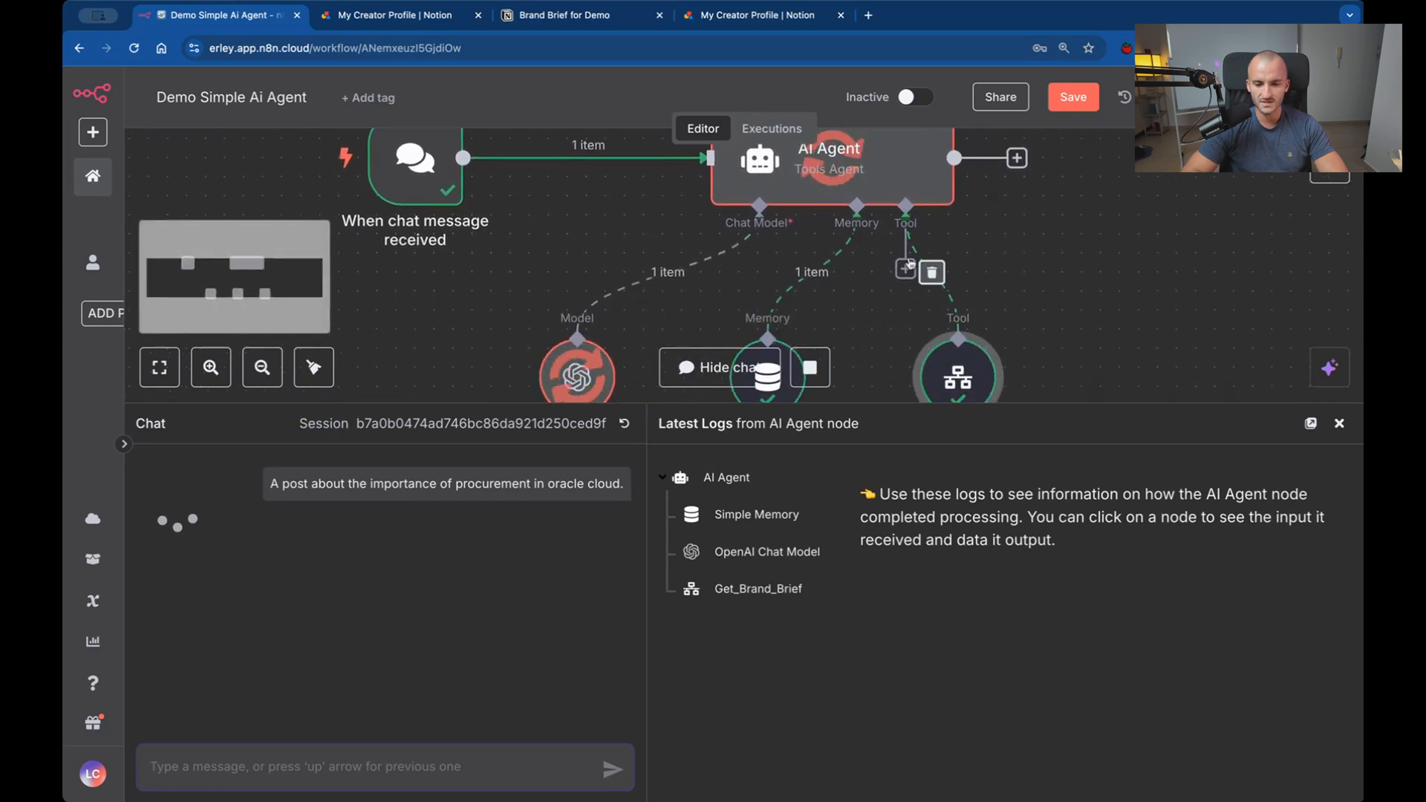
scroll(1036, 362, "down", 2)
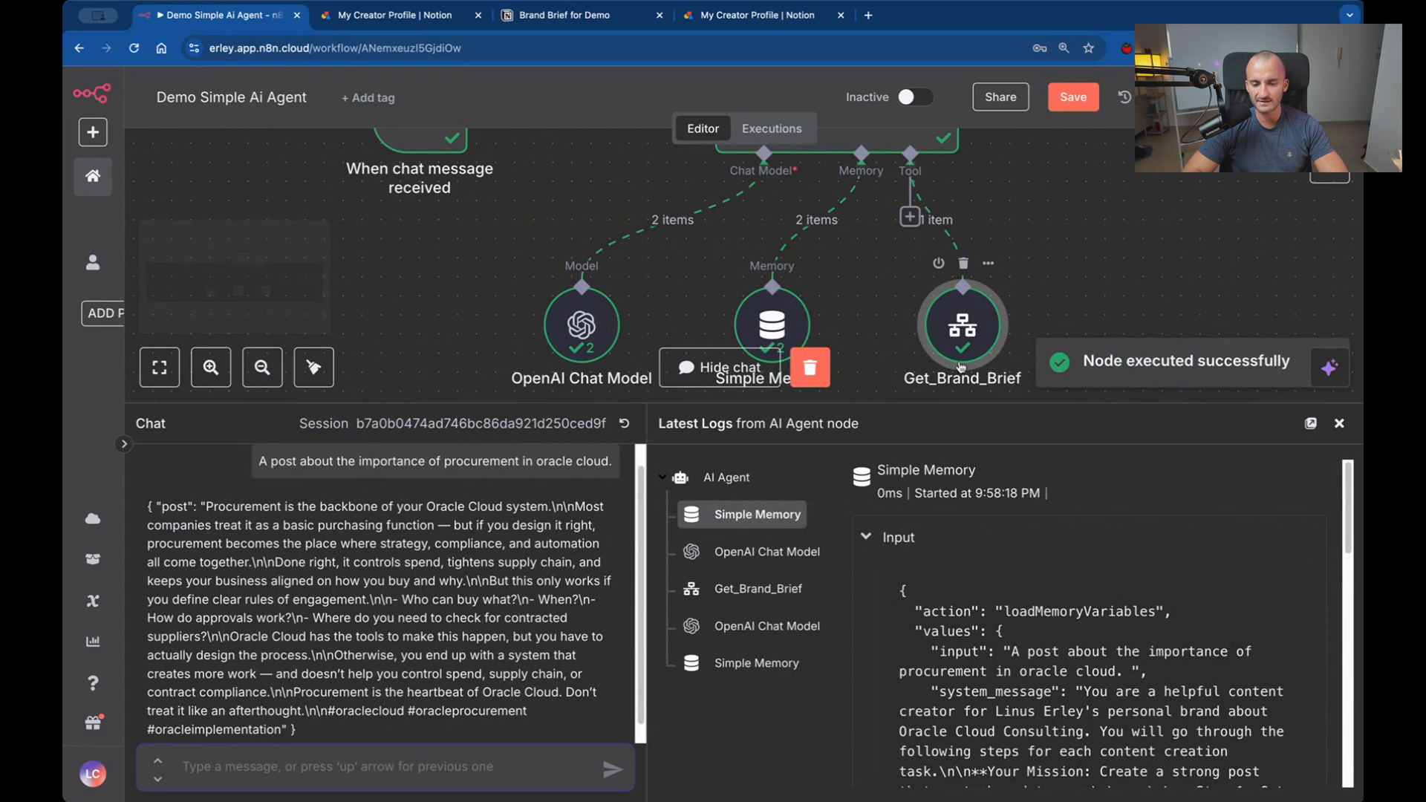
scroll(963, 367, "up", 2)
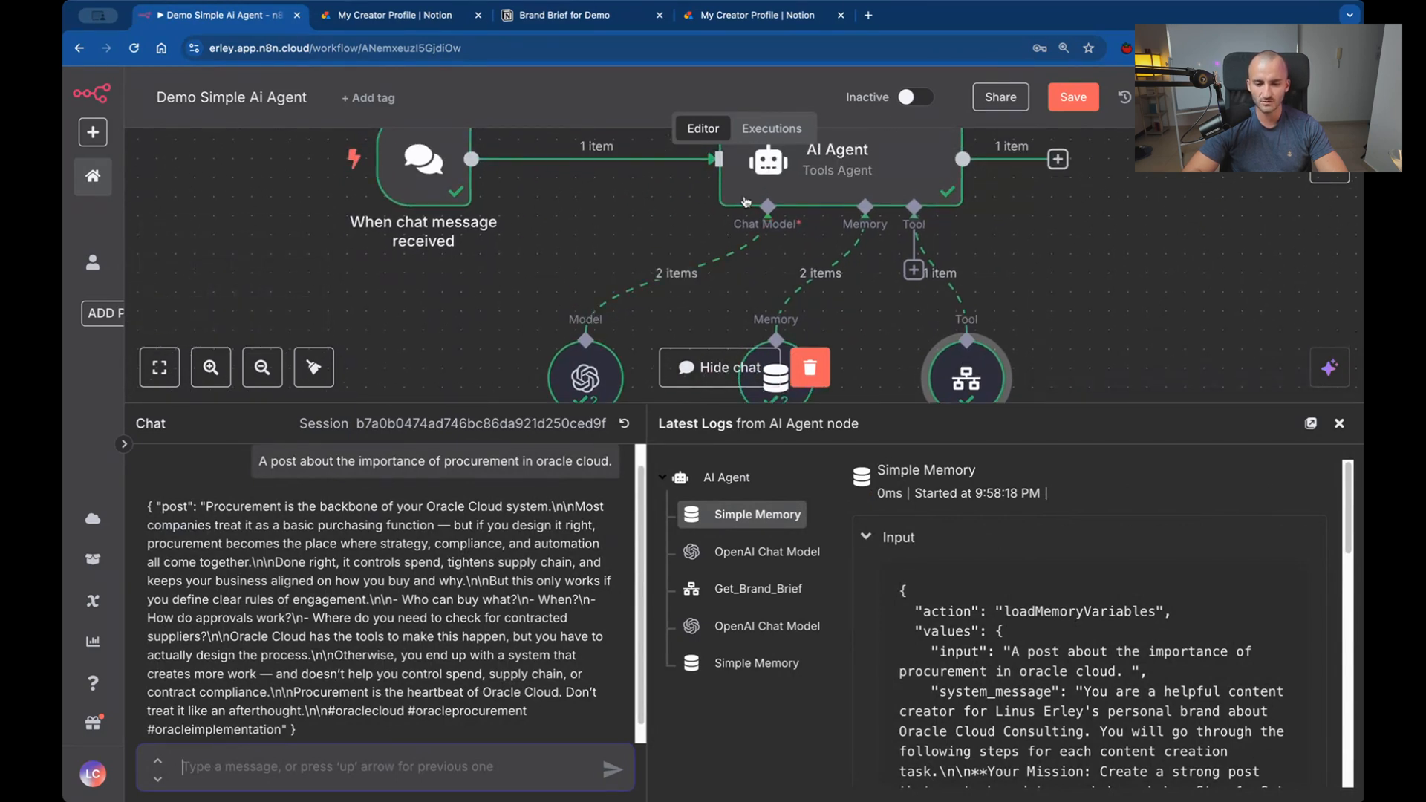
Examine the agent's generated post in the chat, including its opening line, \n line-break markers and the "But this only works" passage.
scroll(498, 636, "down", 2)
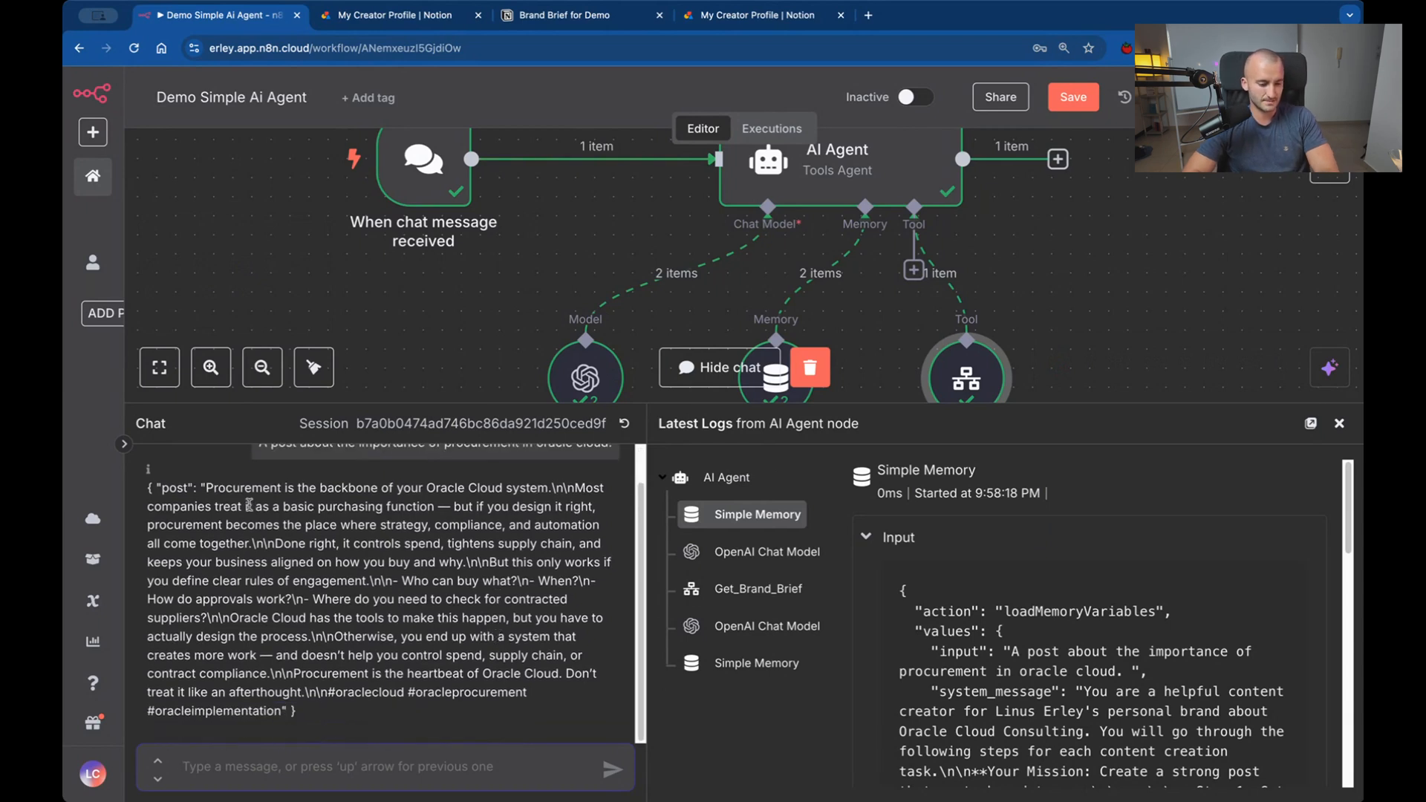
left_click_drag(208, 484, 225, 503)
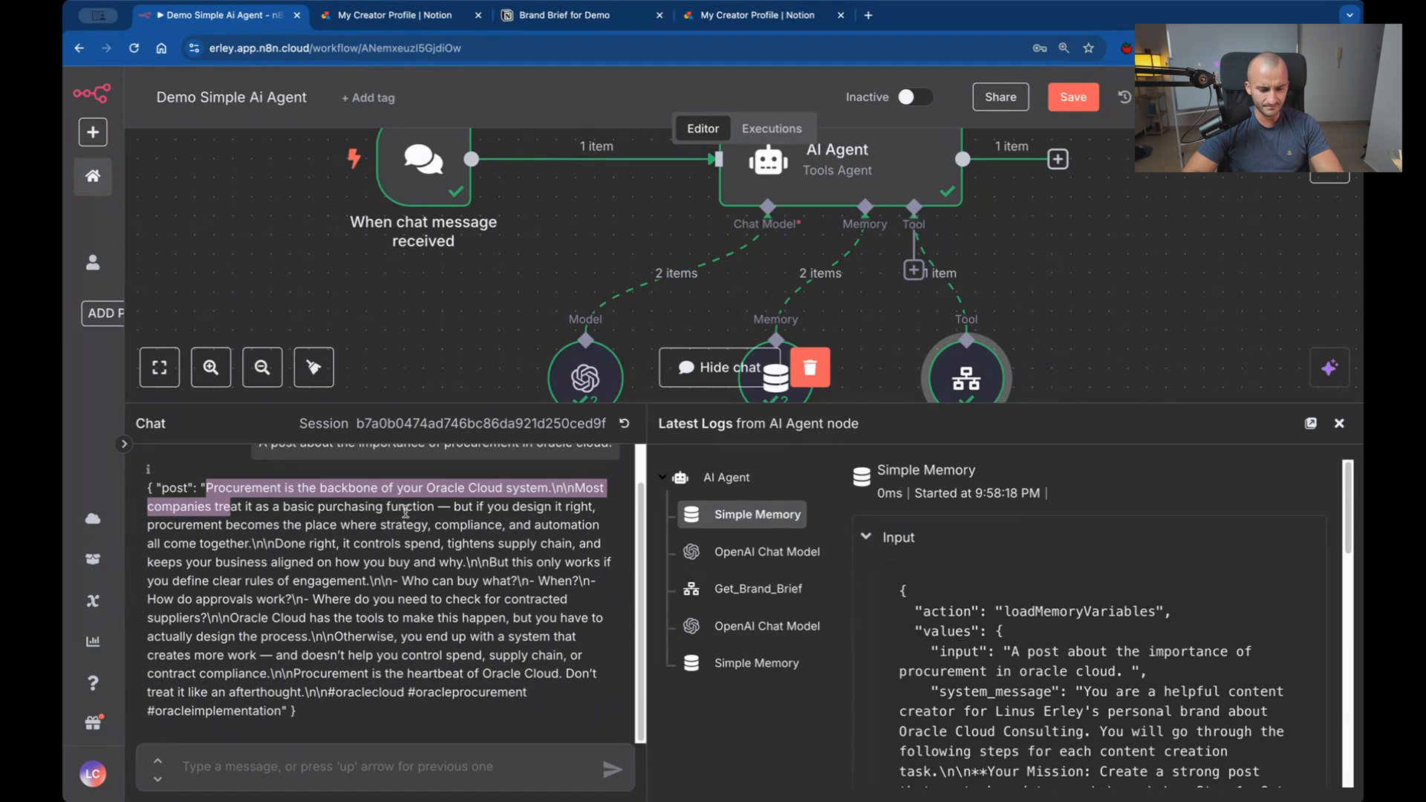
left_click(627, 551)
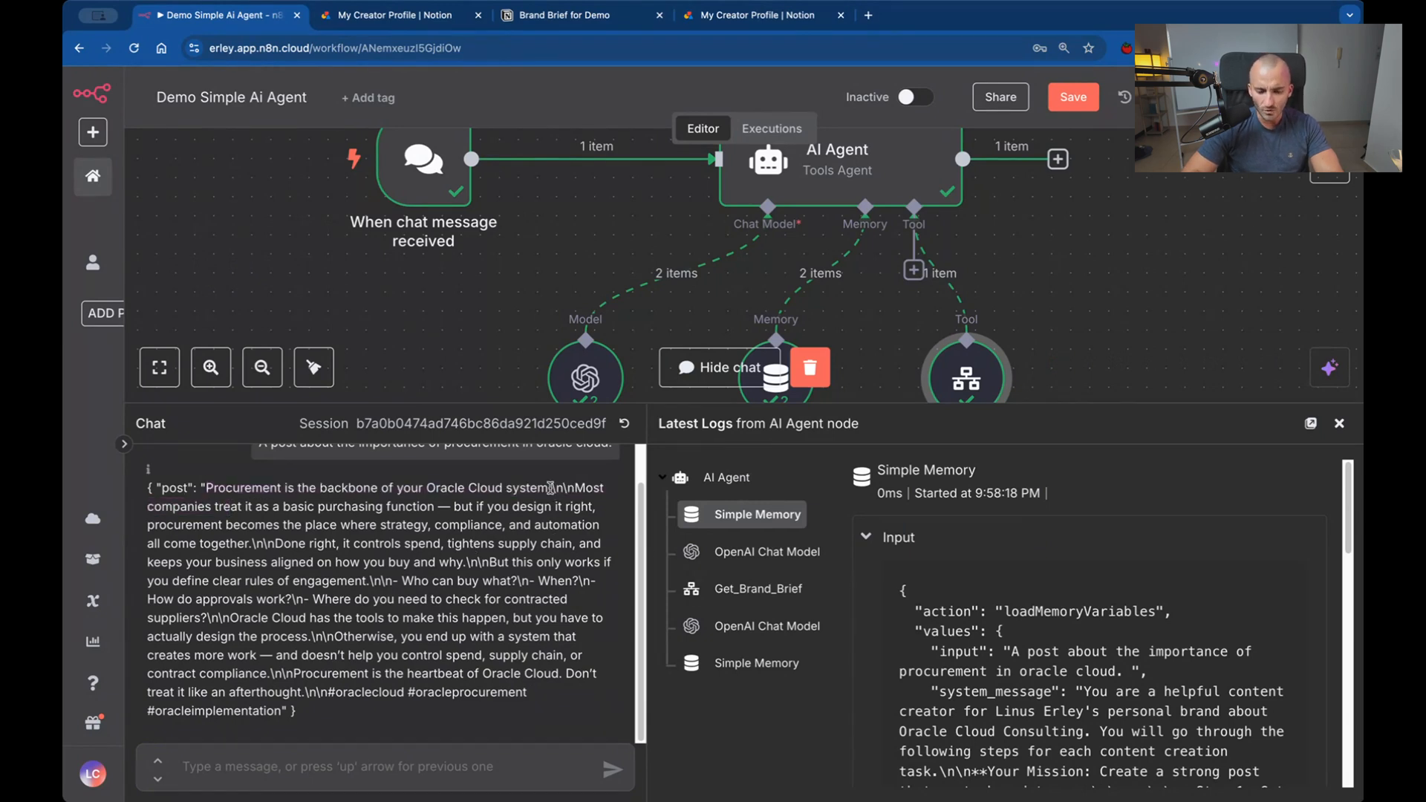
left_click_drag(554, 487, 574, 488)
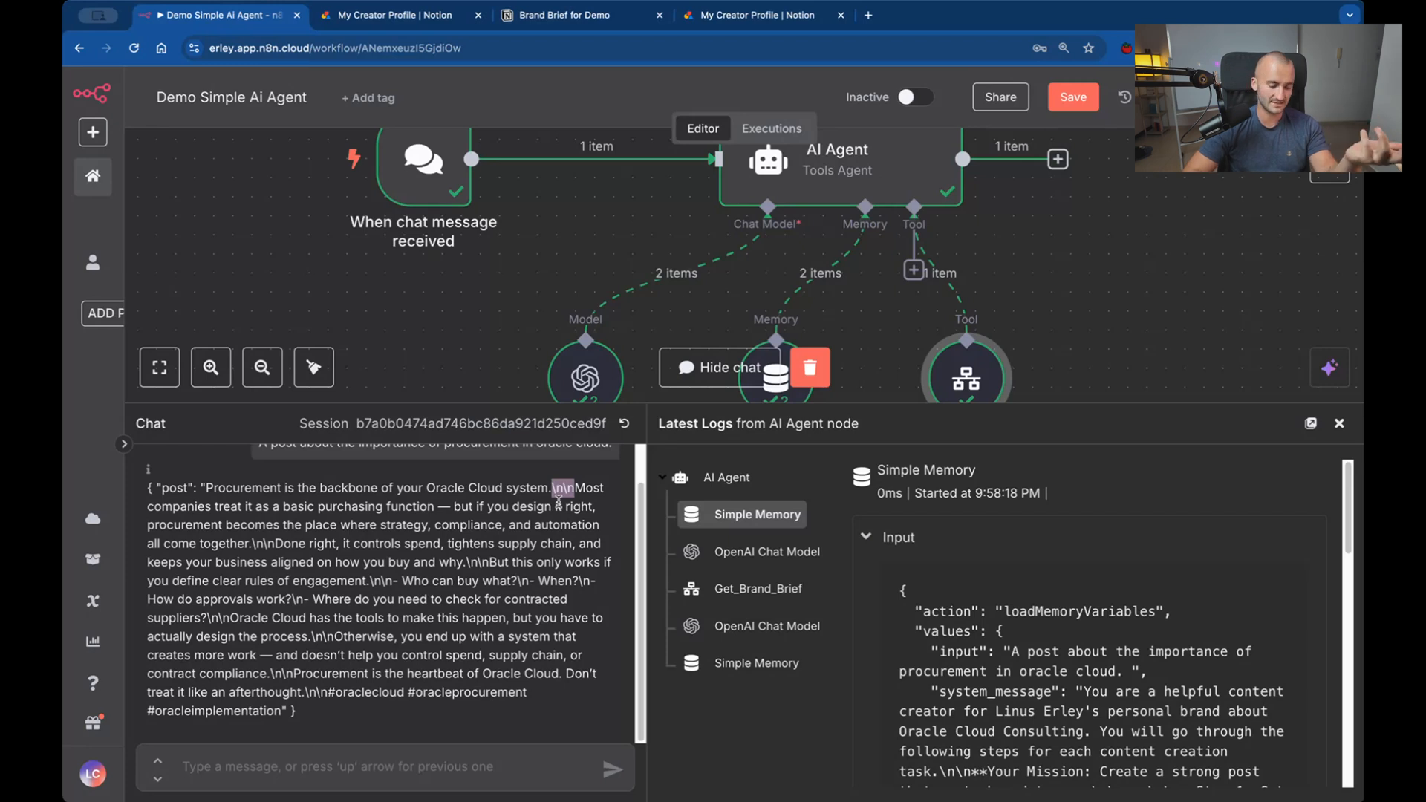
left_click(583, 484)
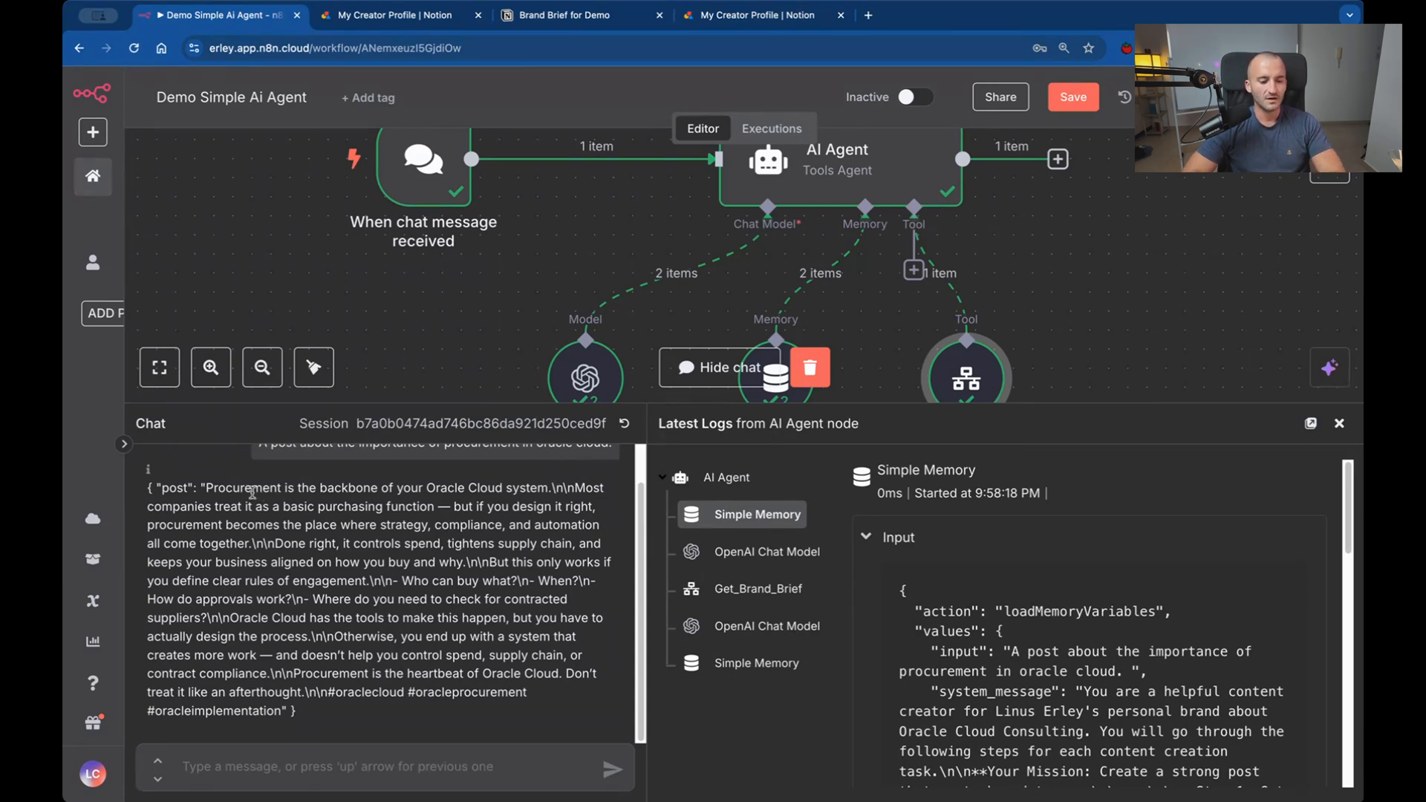
left_click_drag(251, 490, 397, 491)
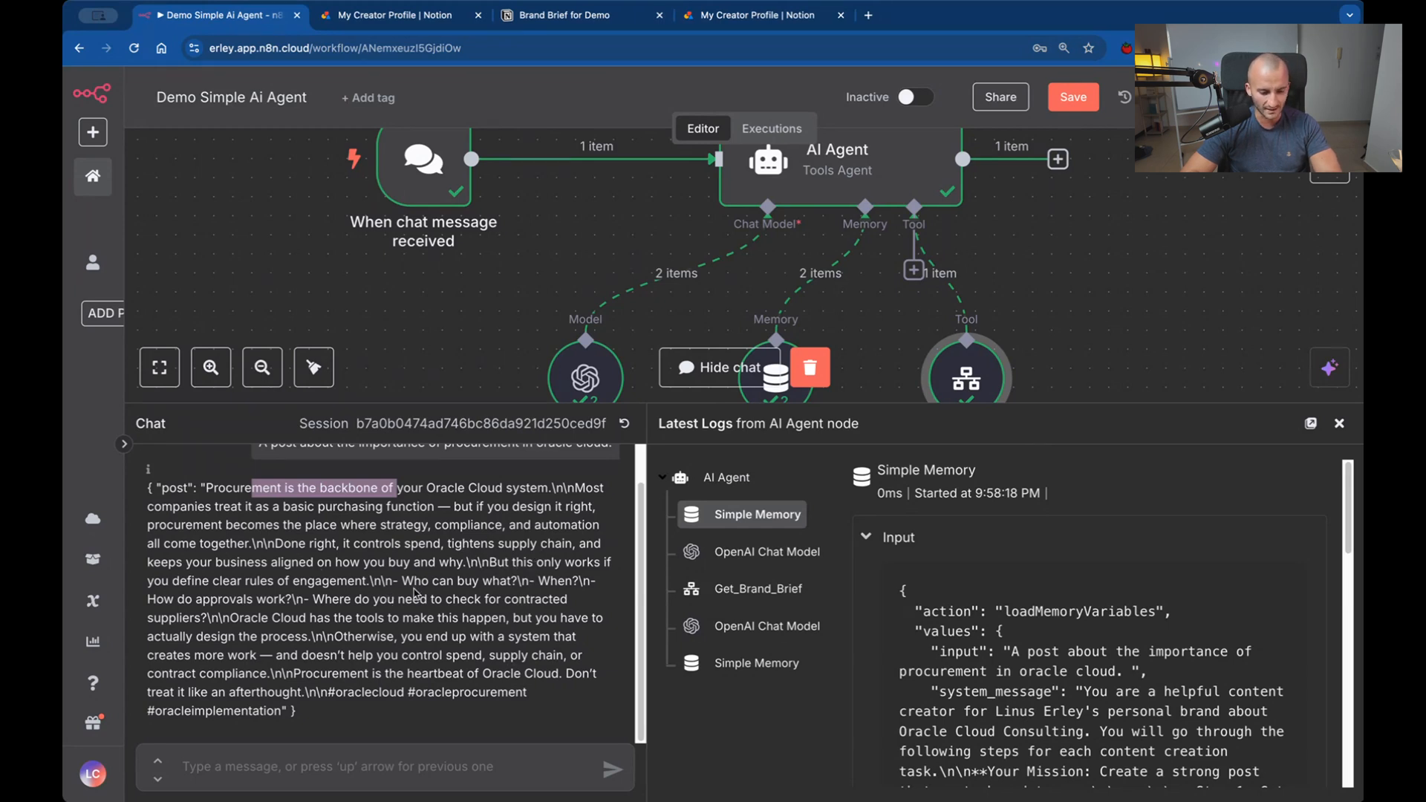
left_click_drag(362, 562, 462, 562)
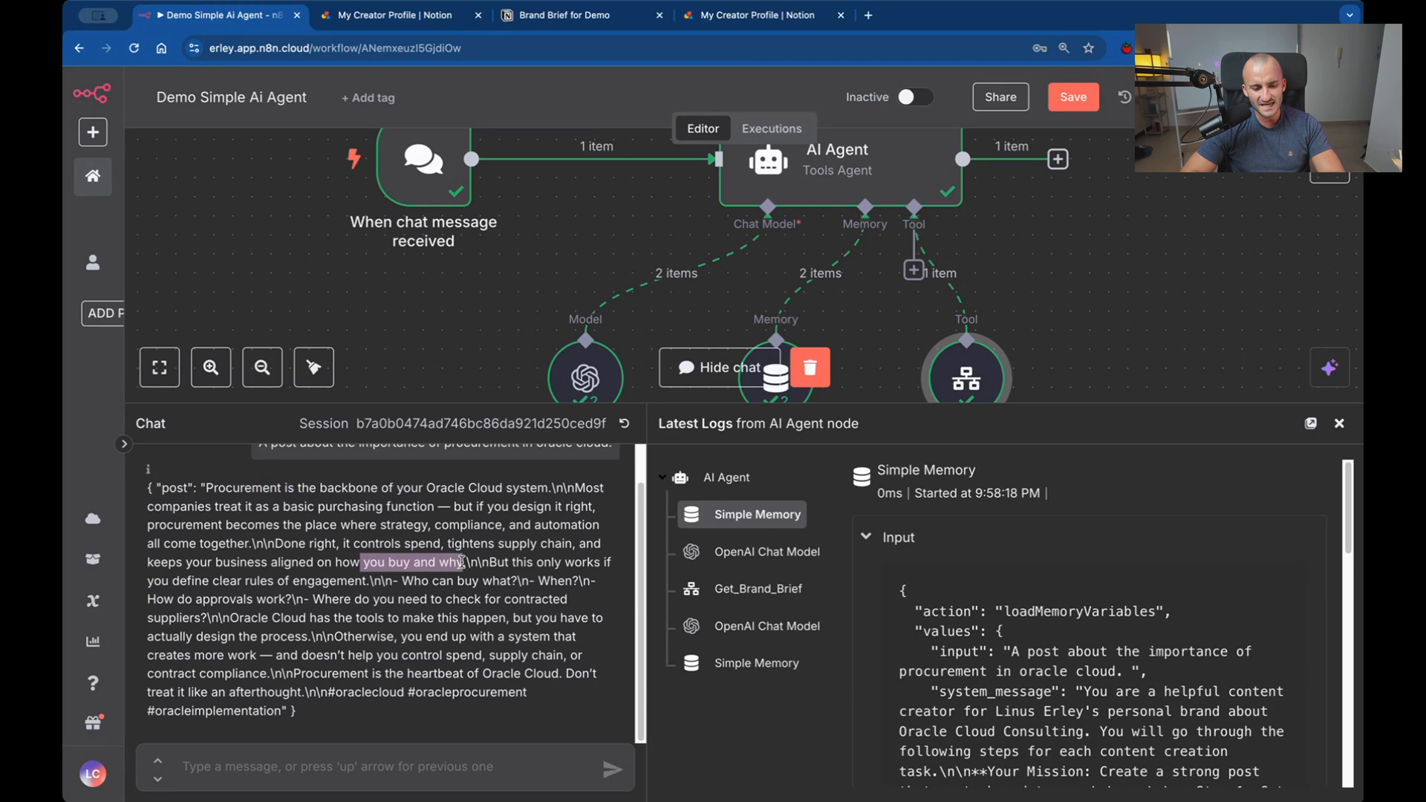
left_click(461, 562)
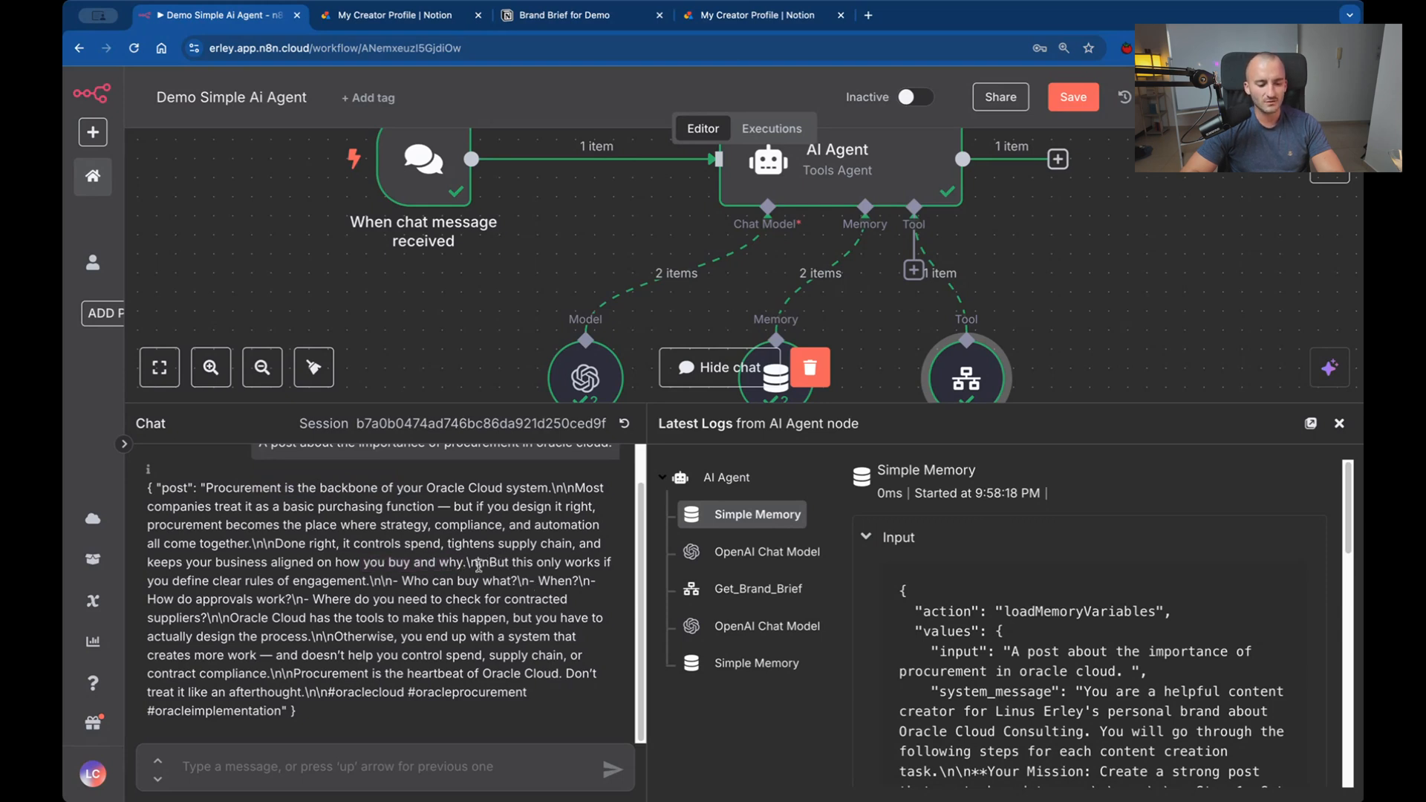
left_click_drag(477, 562, 328, 594)
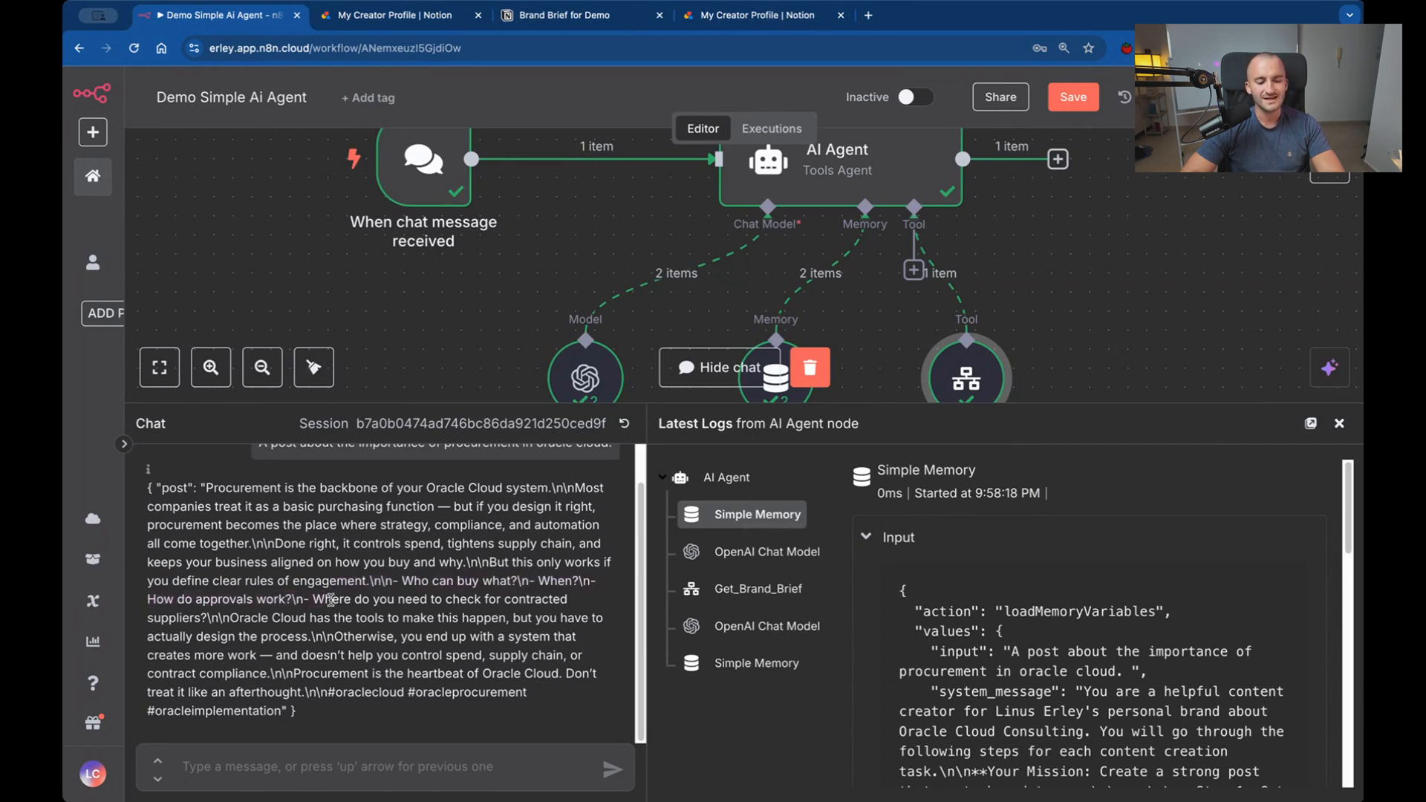
left_click(329, 598)
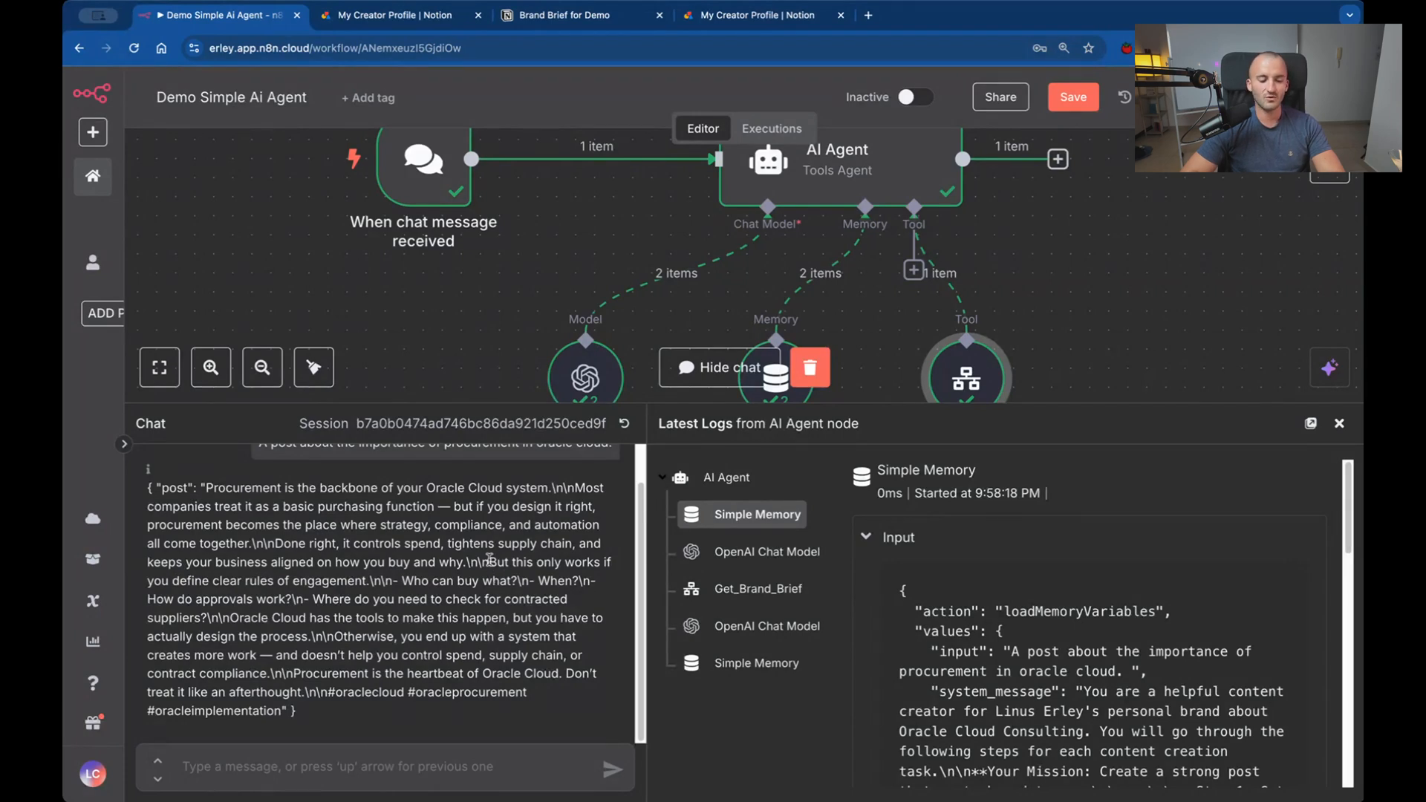
left_click_drag(490, 561, 534, 566)
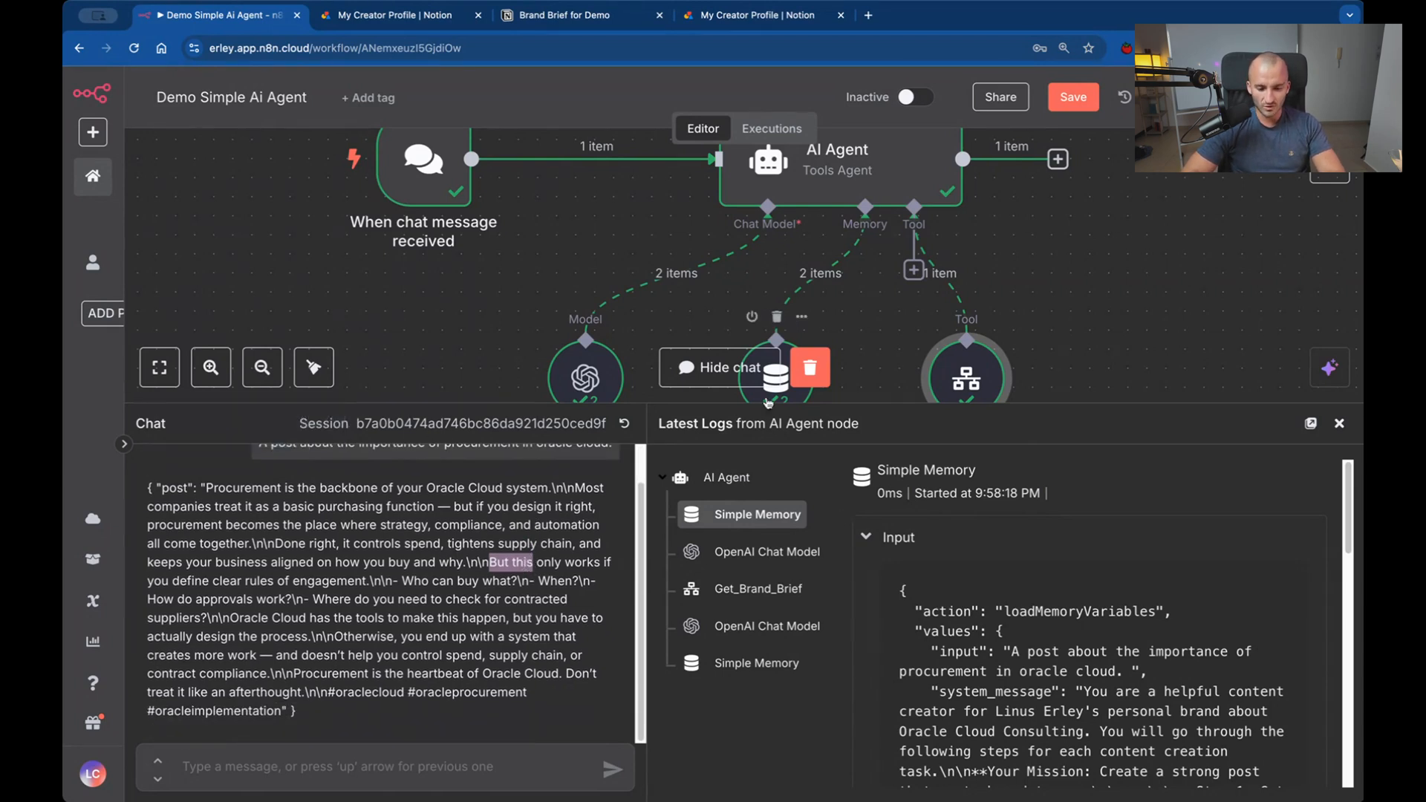
Shrink the chat area to show more canvas and send the agent "A post about why big companies might struggle going into Oracle Cloud".
left_click_drag(757, 407, 756, 501)
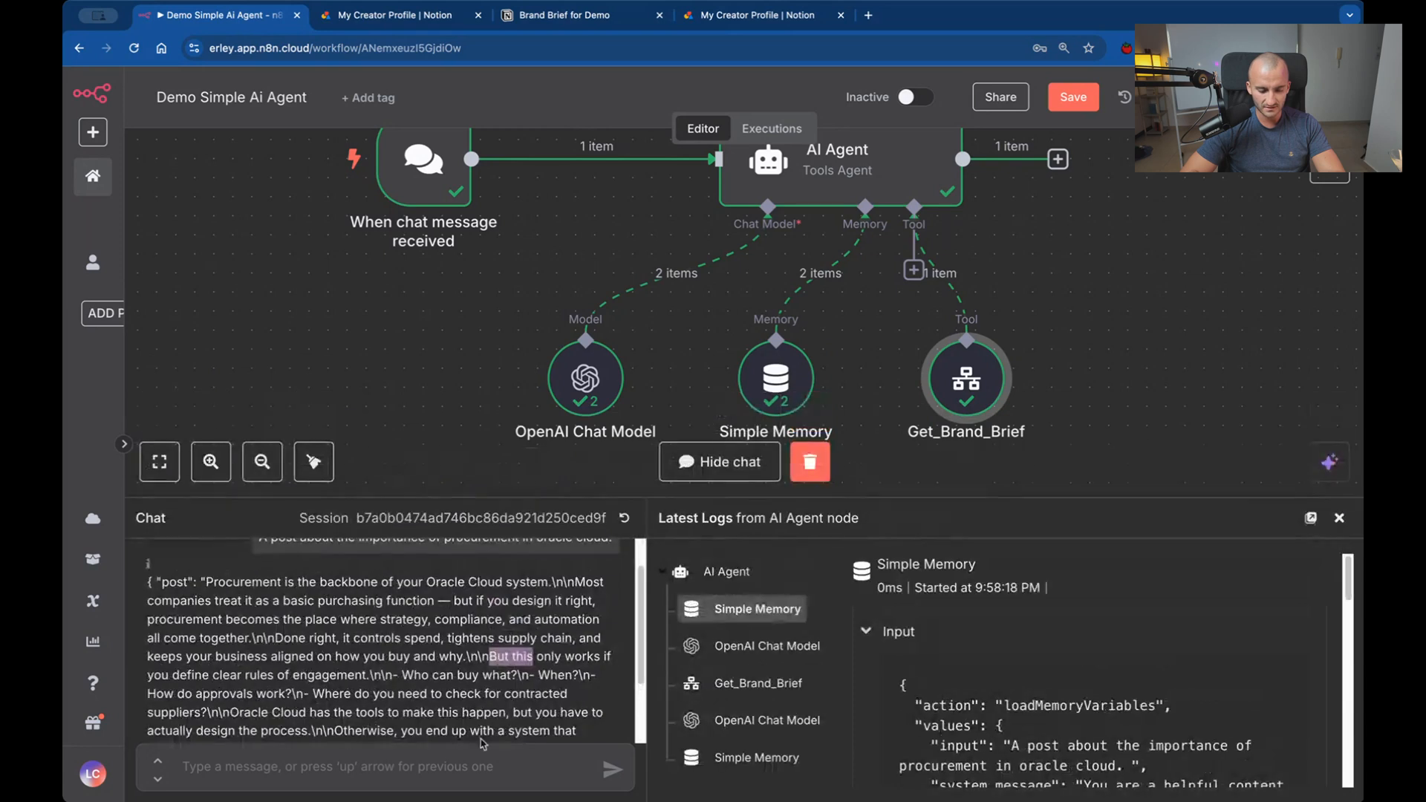
scroll(985, 405, "up", 1)
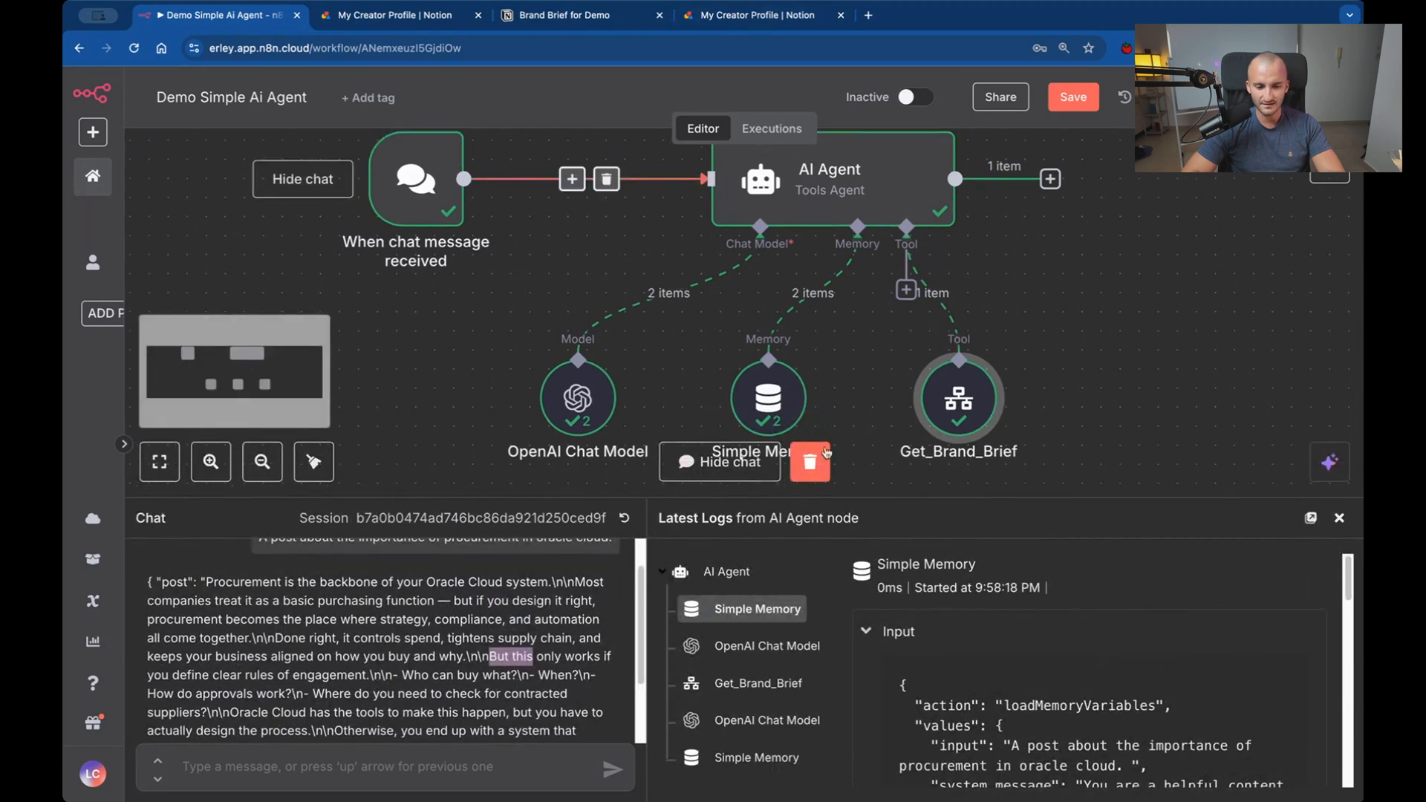
left_click(343, 772)
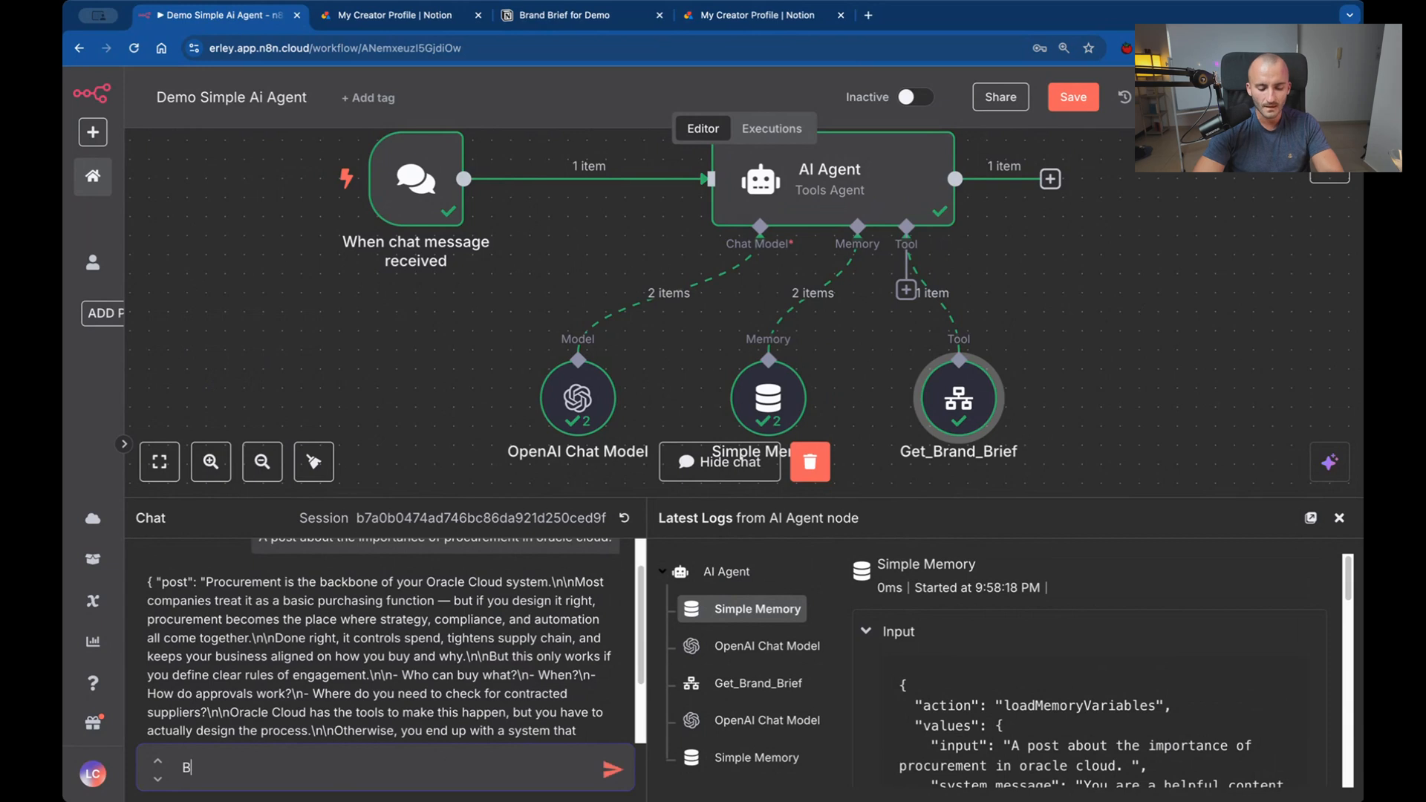
type("A pos")
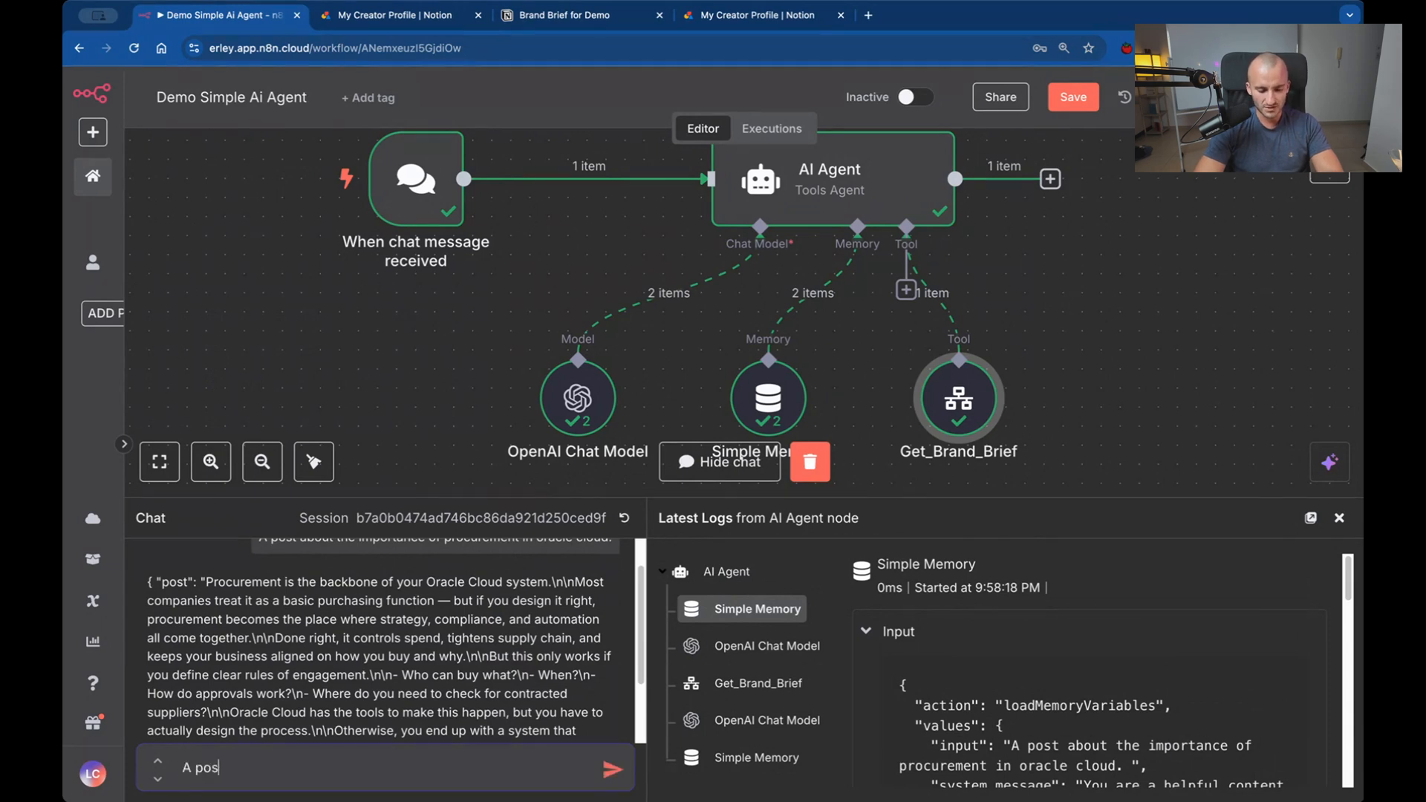
type("t about the bigge")
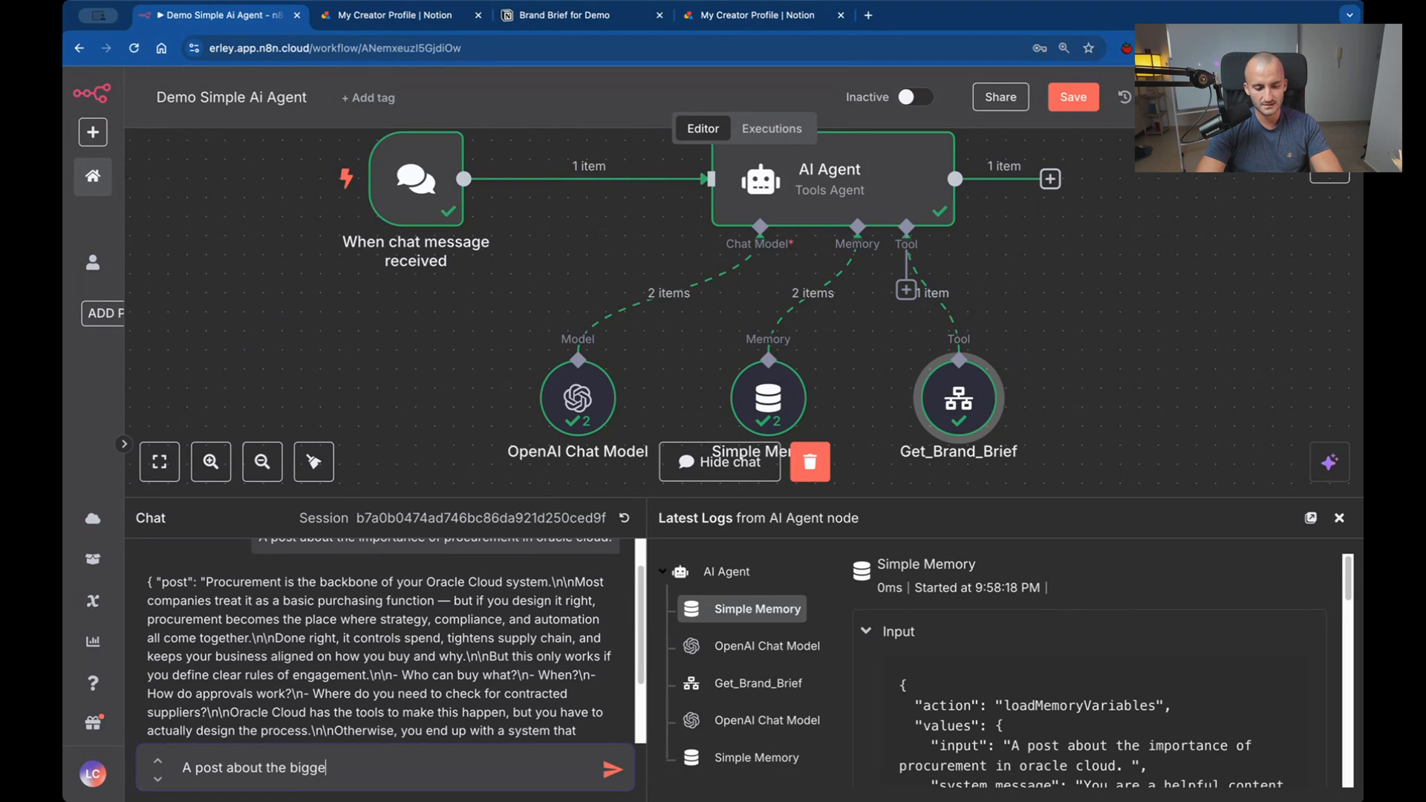
type("st")
key("BackSpace")
key("BackSpace")
key("BackSpace")
key("BackSpace")
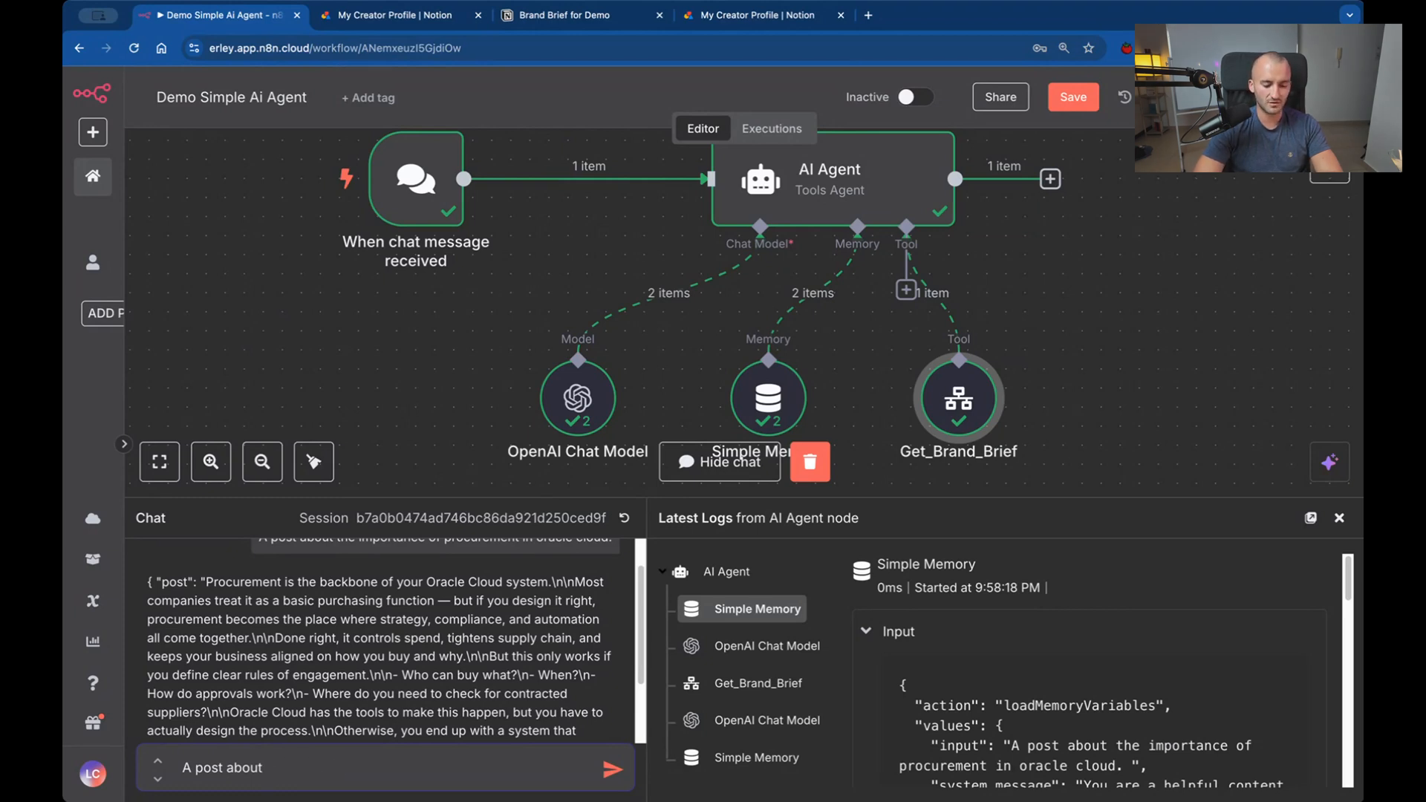
type("why big c")
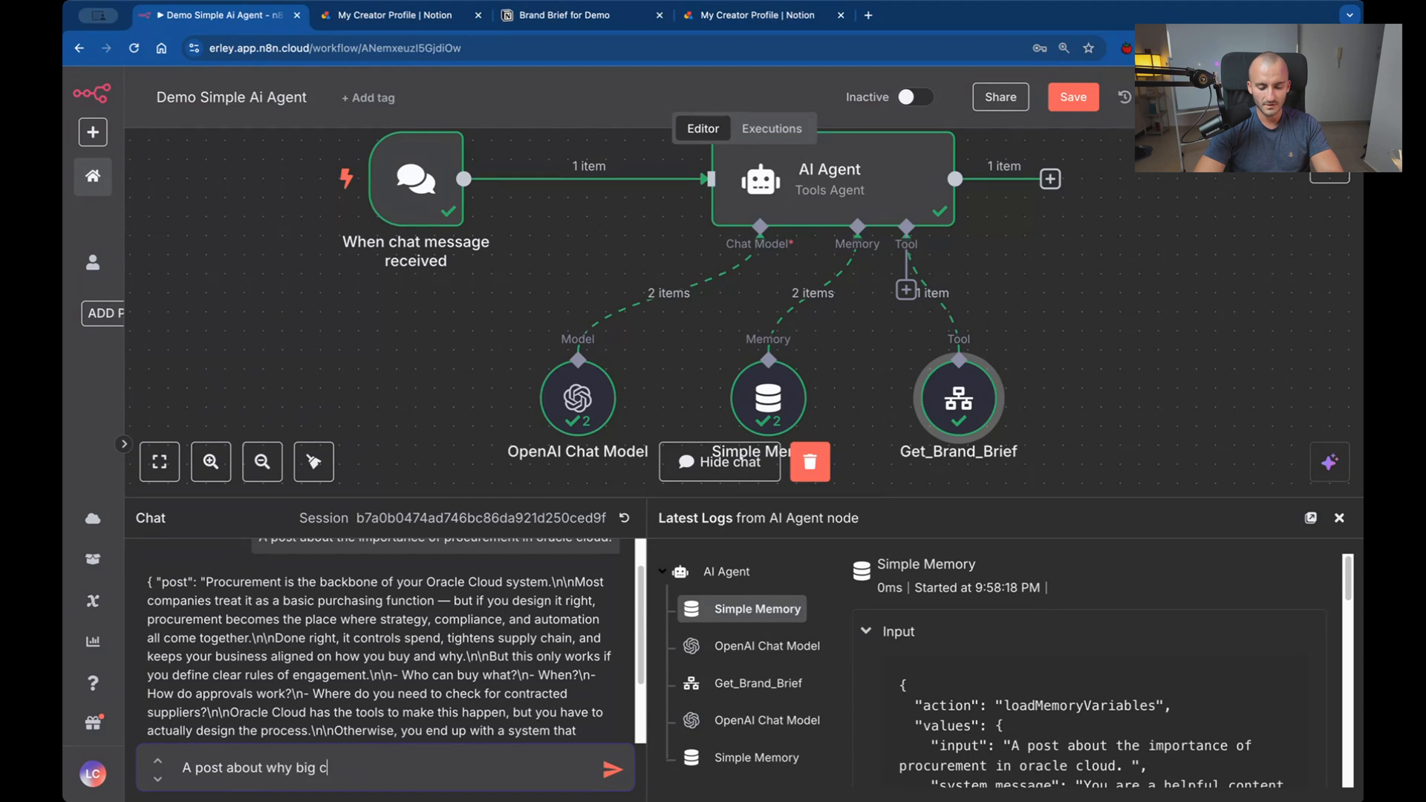
type("ompanies might stru")
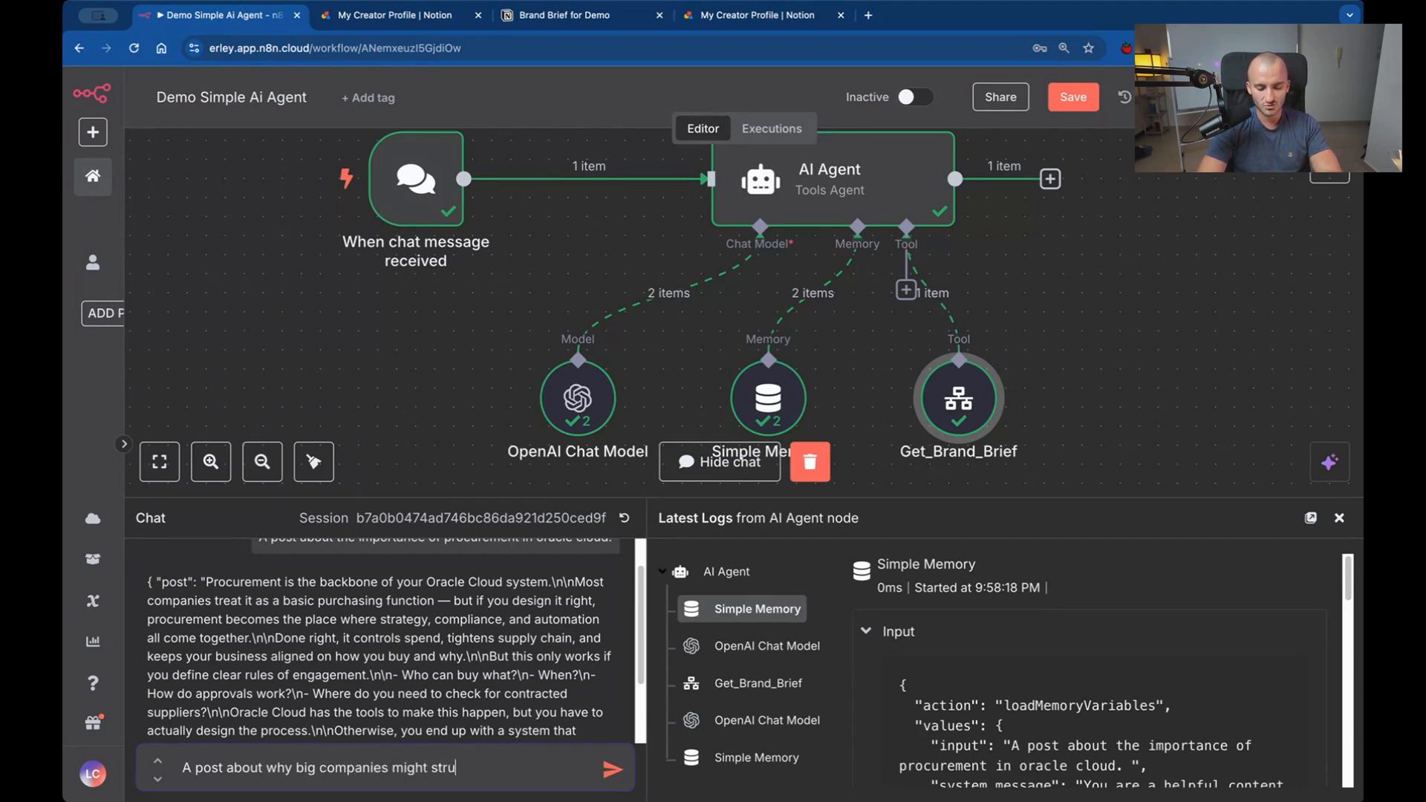
type("ggle going into O")
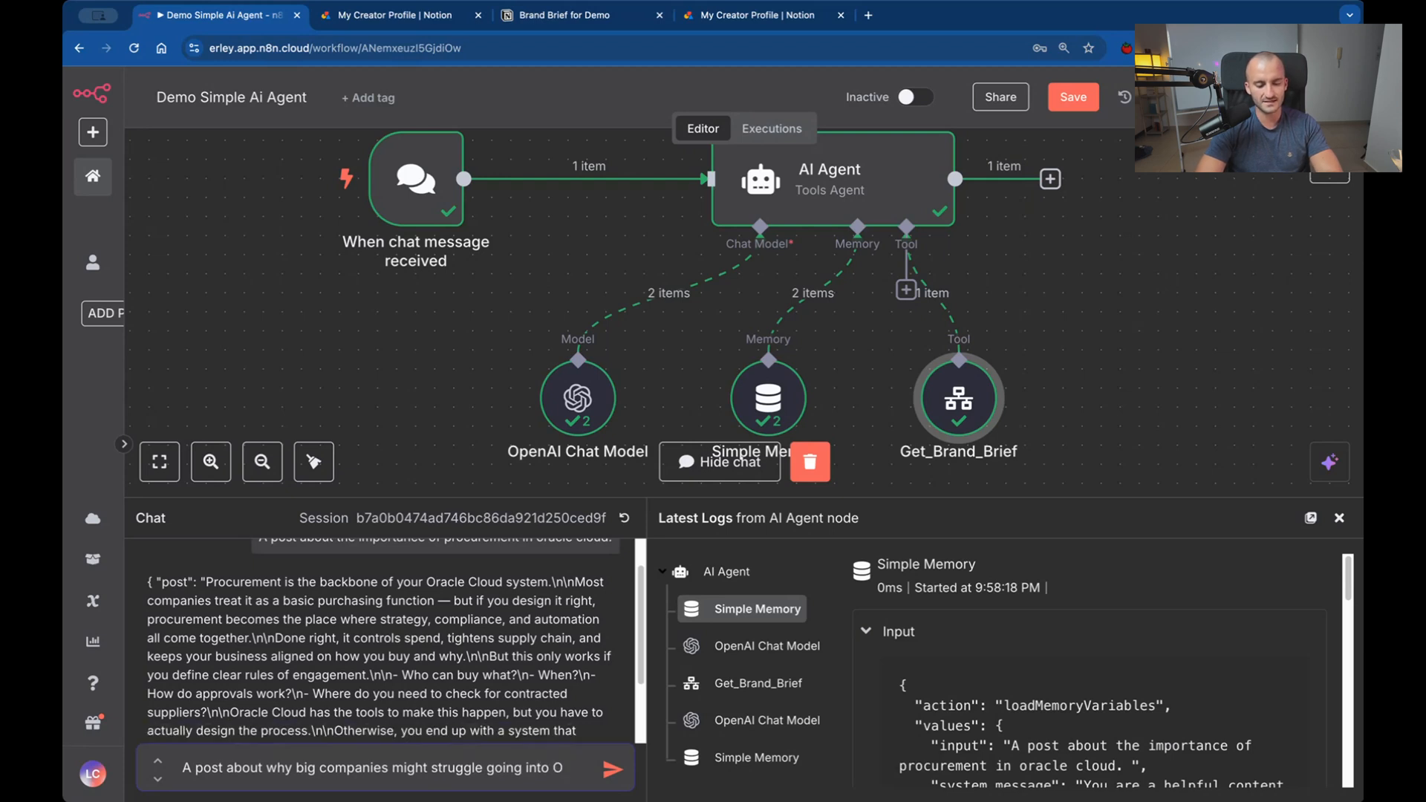
type("racle Clo")
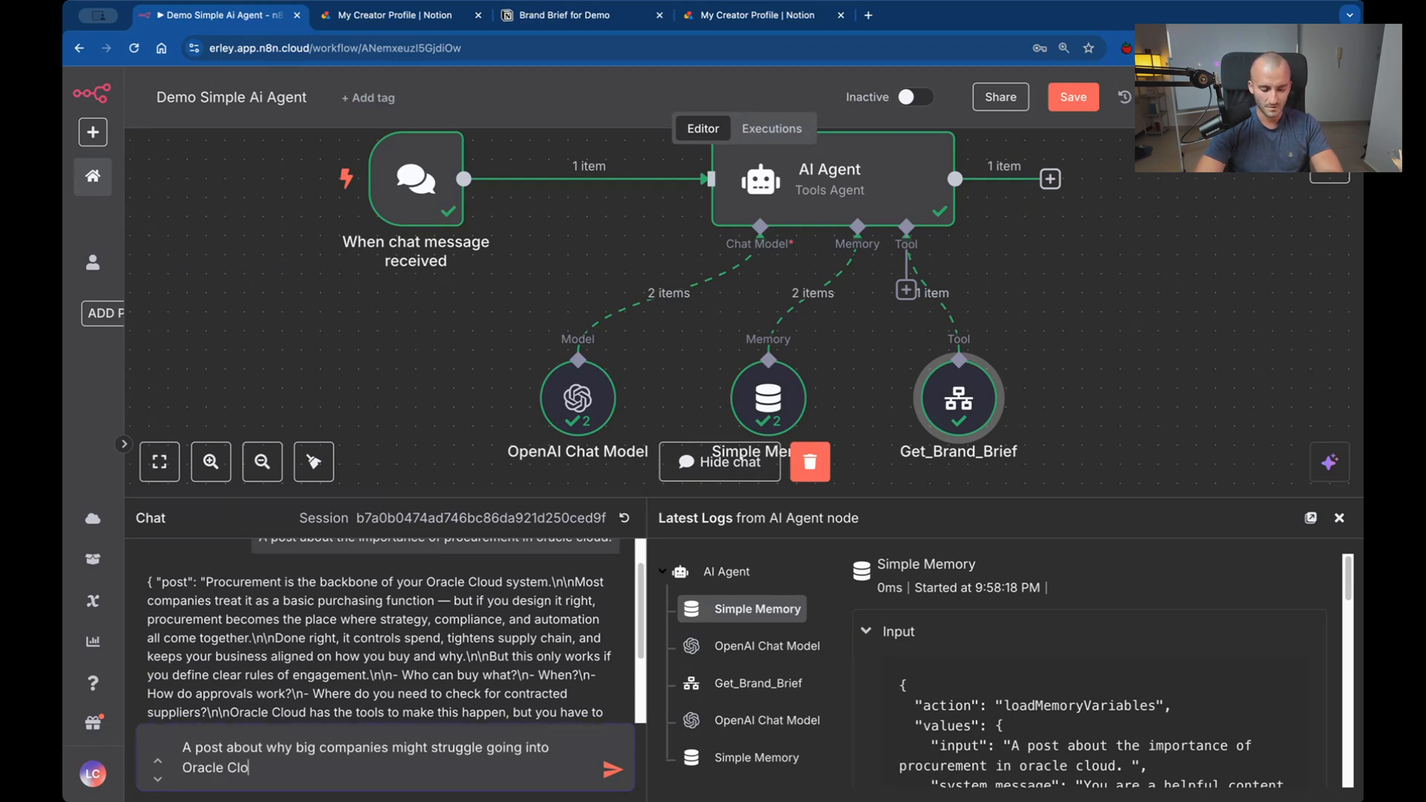
type("ud")
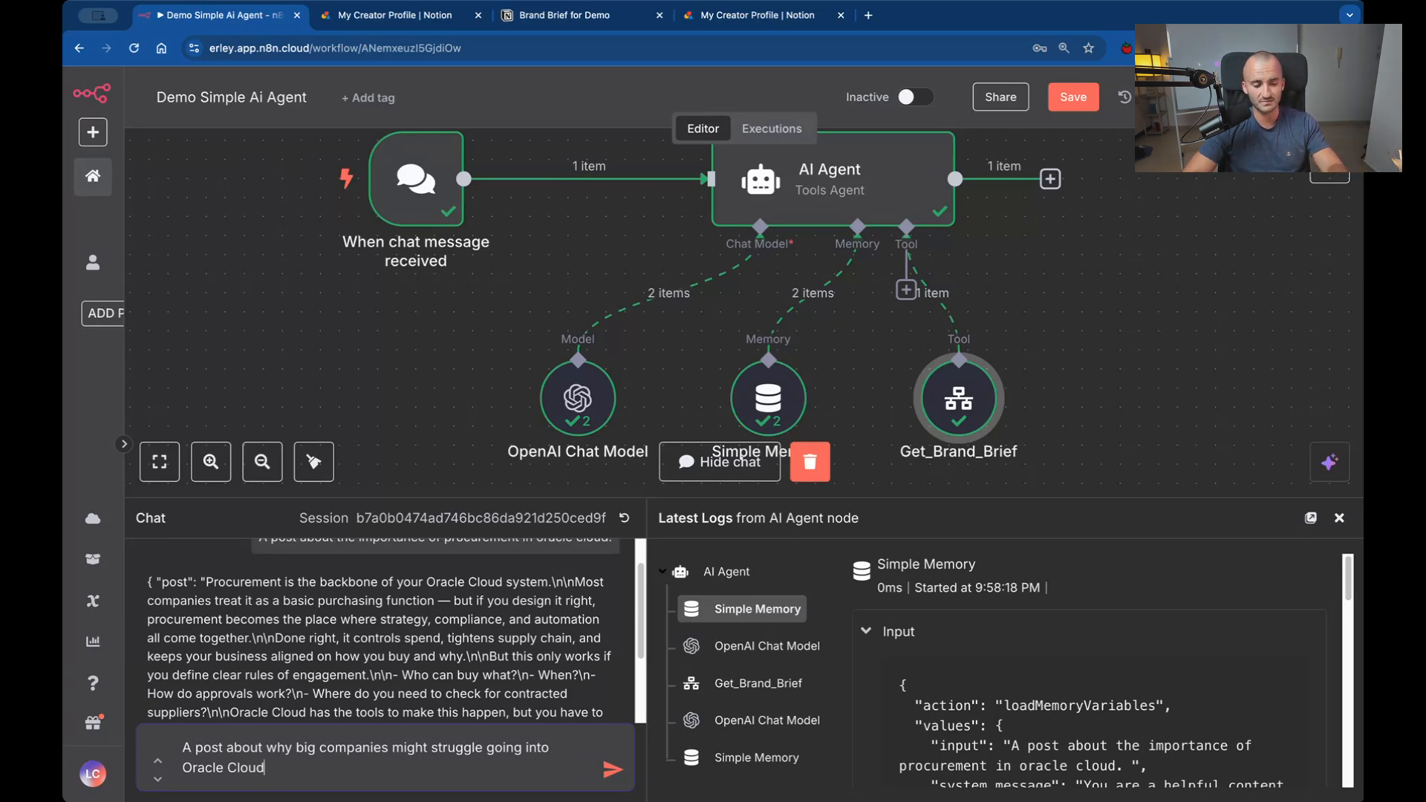
key("Return")
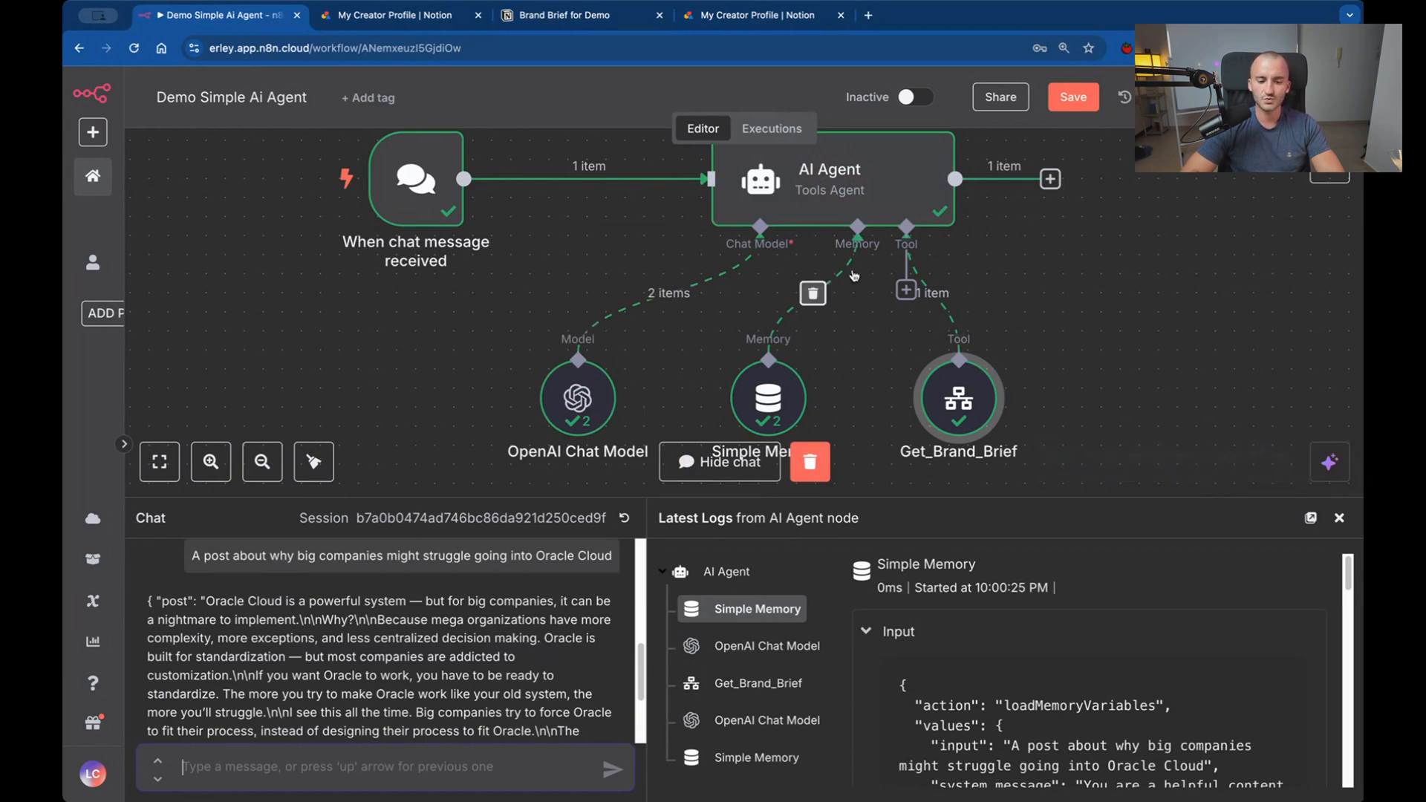
Enlarge the chat area and examine the generated post, including its opening sentence and the "but most companies are addicted to customization" passage.
scroll(351, 656, "down", 2)
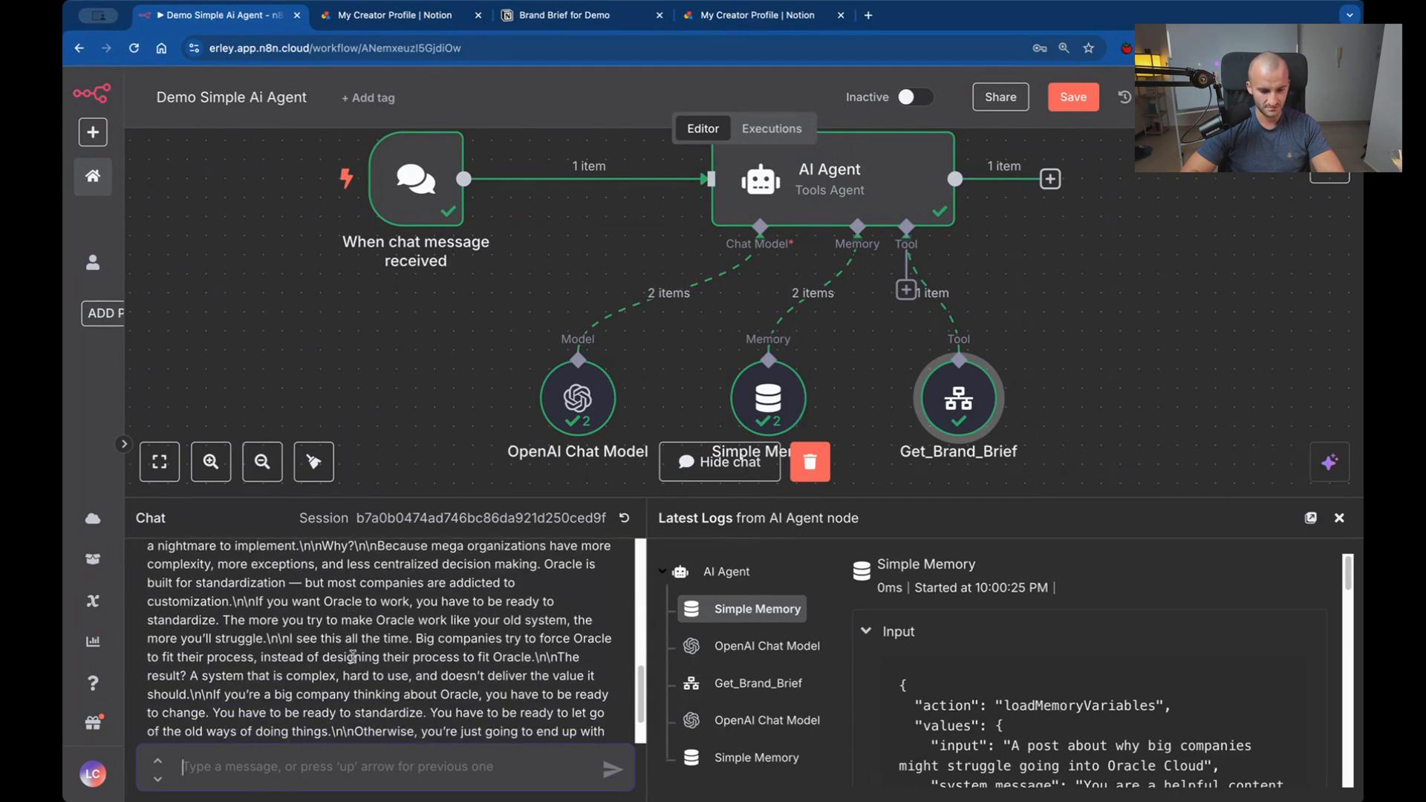
scroll(352, 656, "up", 1)
left_click_drag(621, 499, 616, 254)
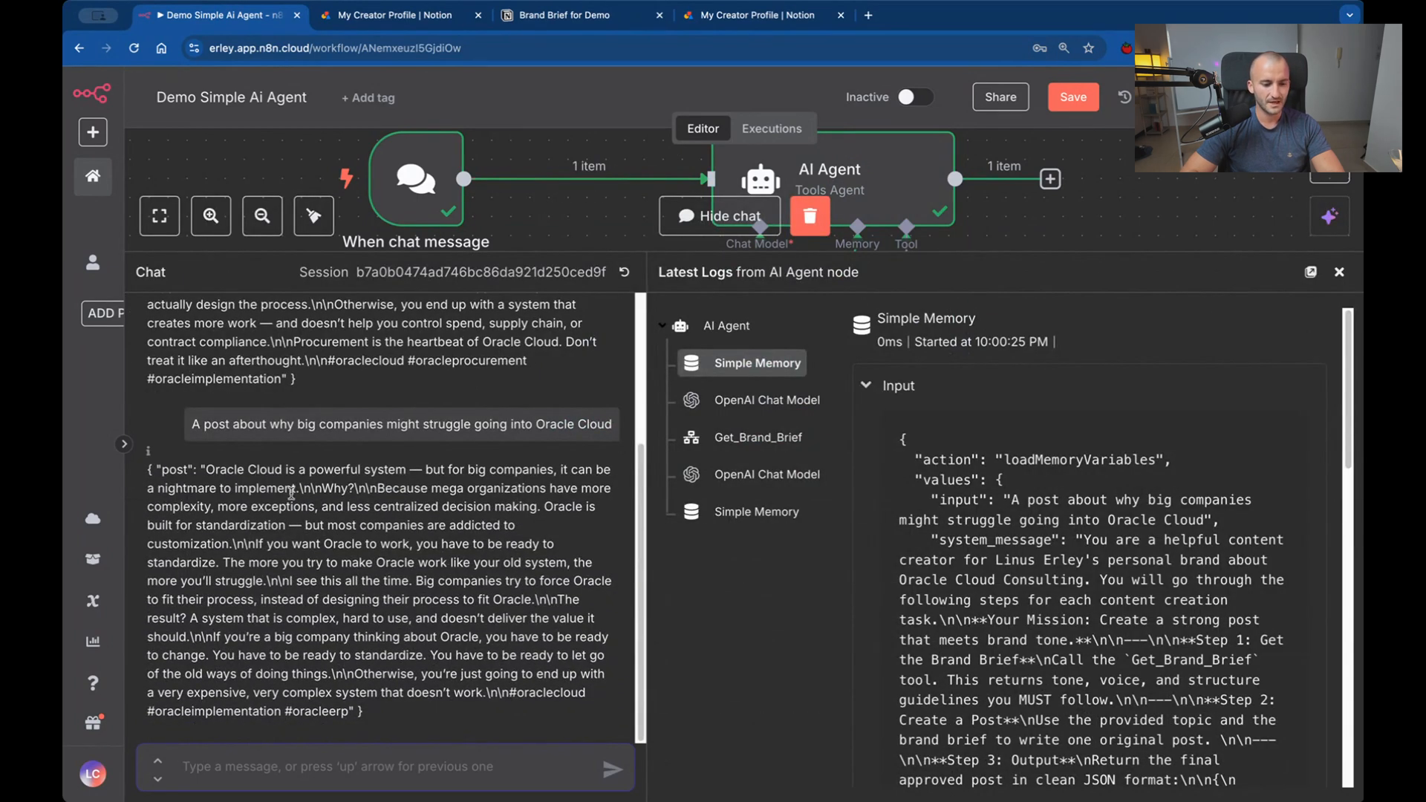
left_click_drag(199, 469, 451, 470)
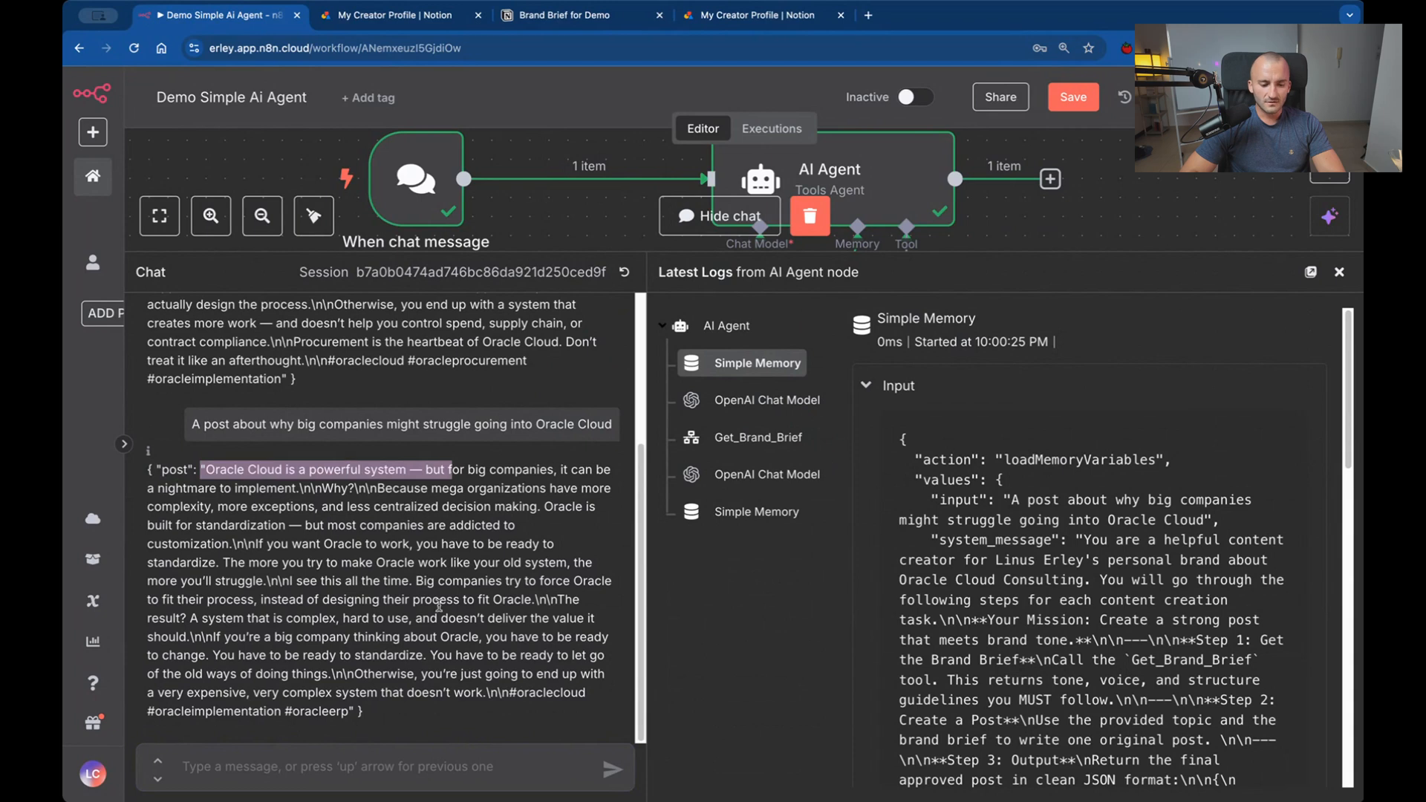
left_click(296, 499)
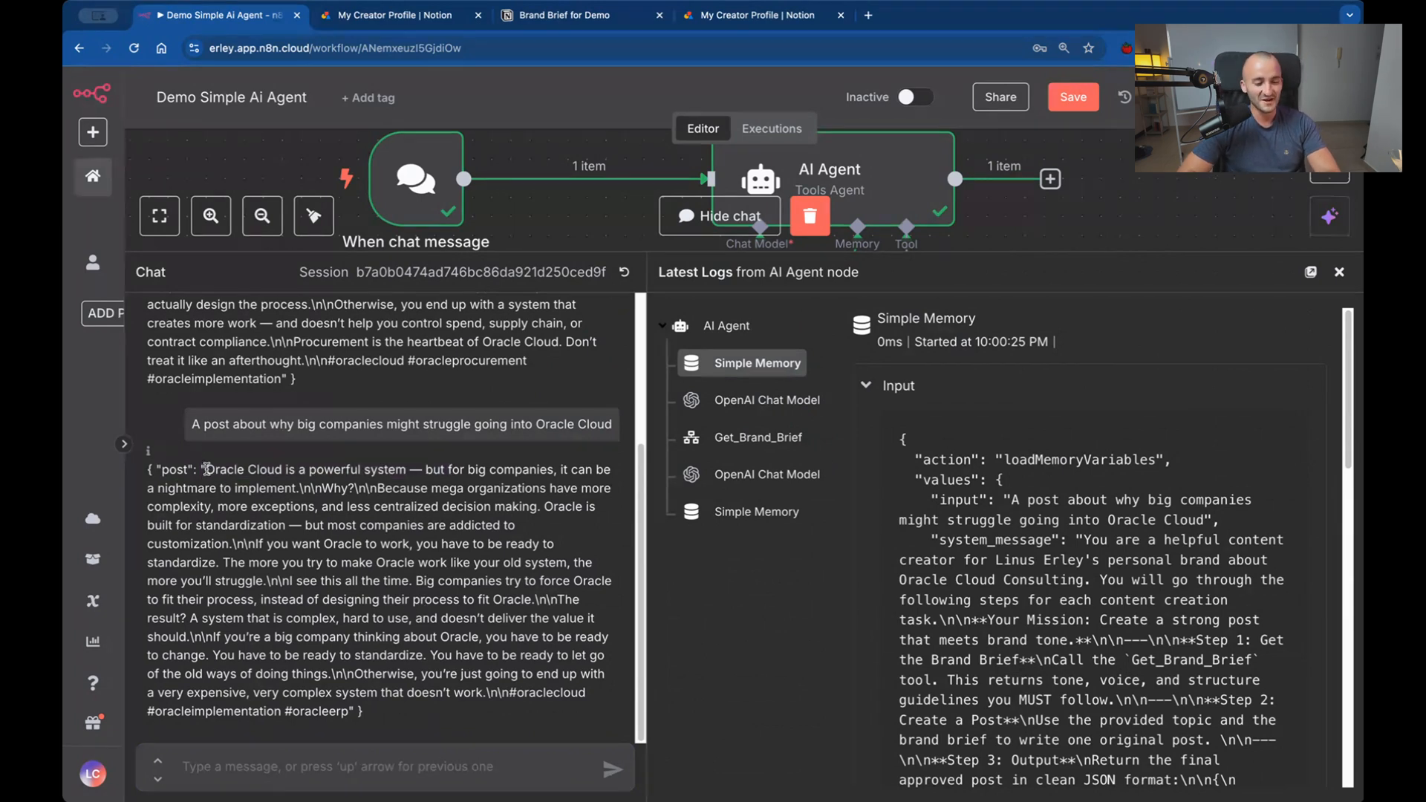
left_click_drag(207, 469, 261, 492)
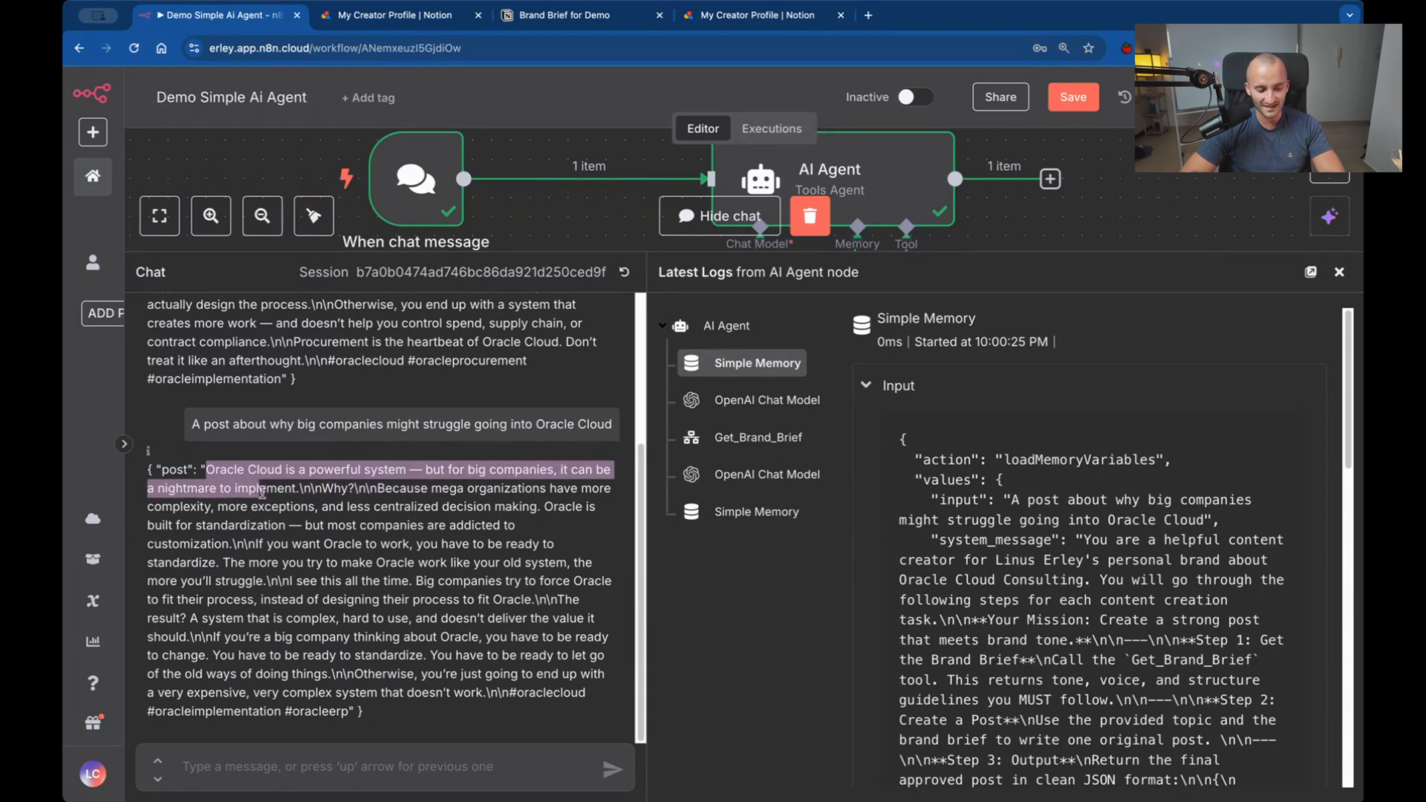
left_click(311, 500)
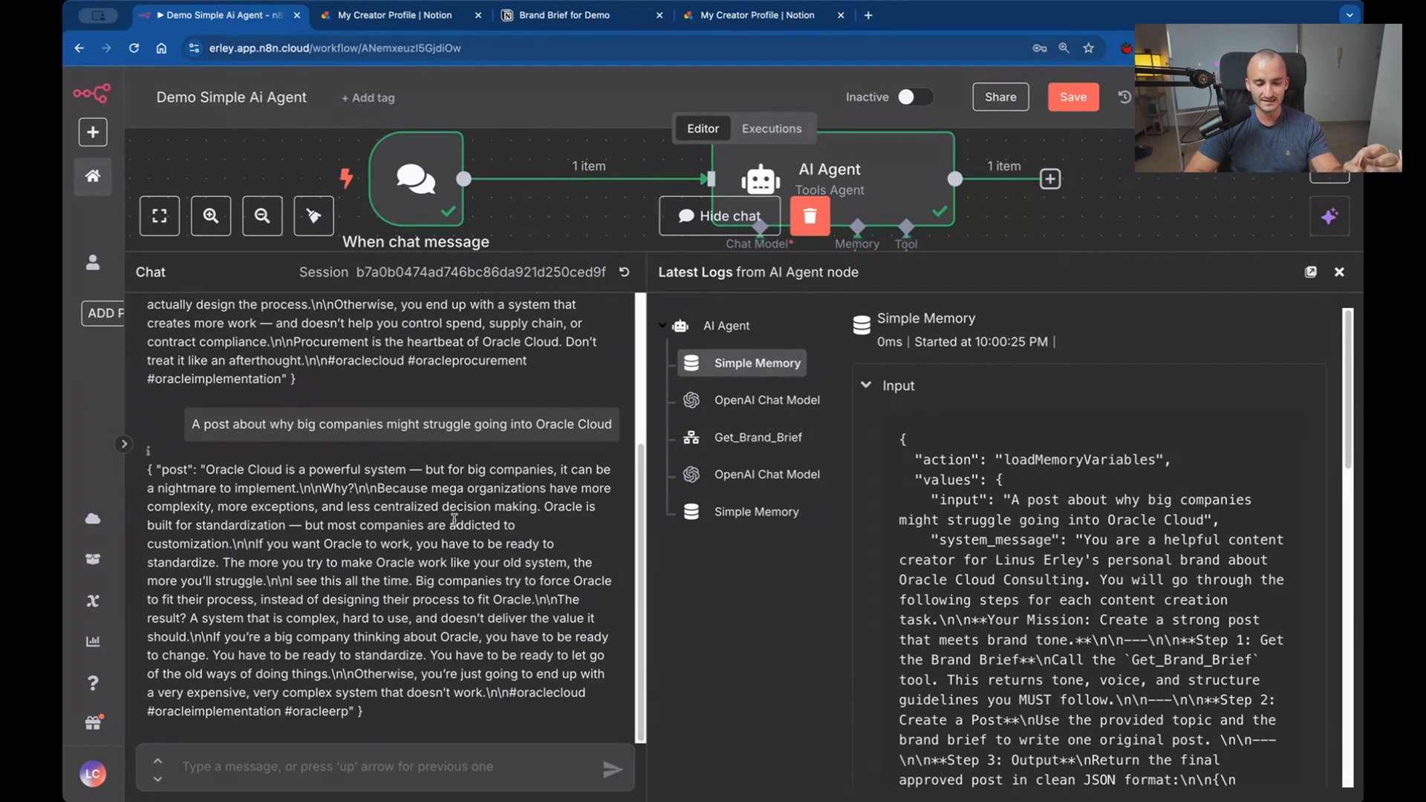
left_click_drag(451, 524, 502, 522)
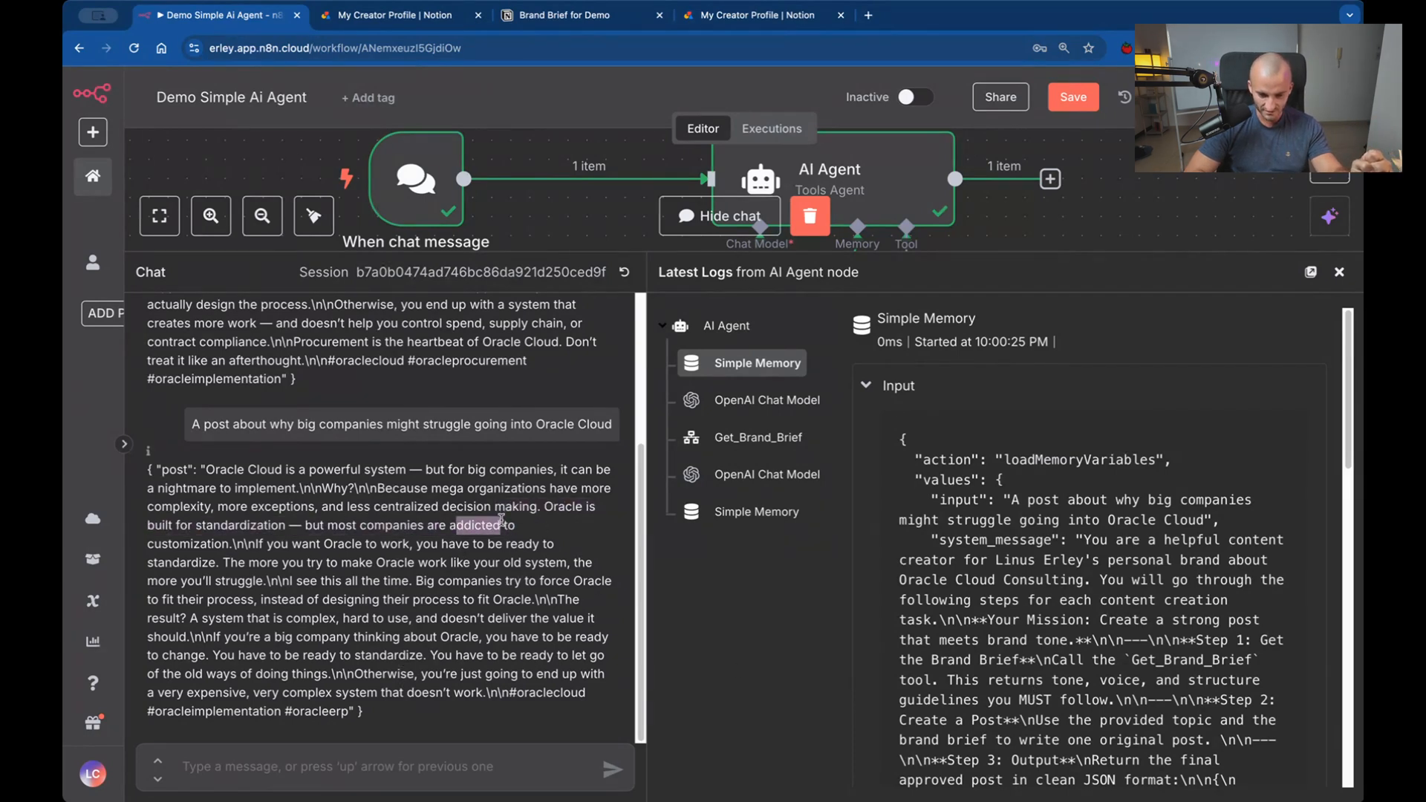
left_click(501, 519)
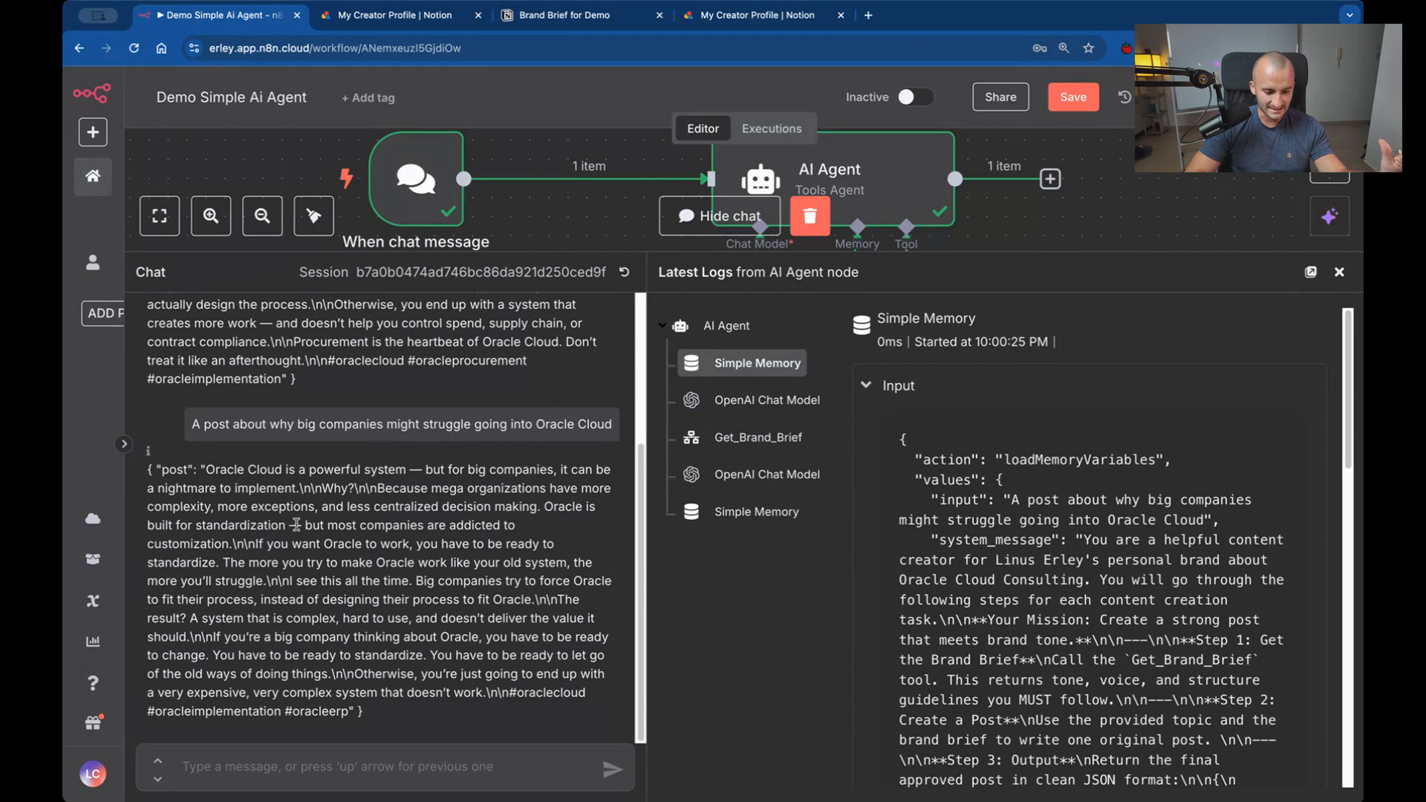
left_click_drag(304, 524, 234, 536)
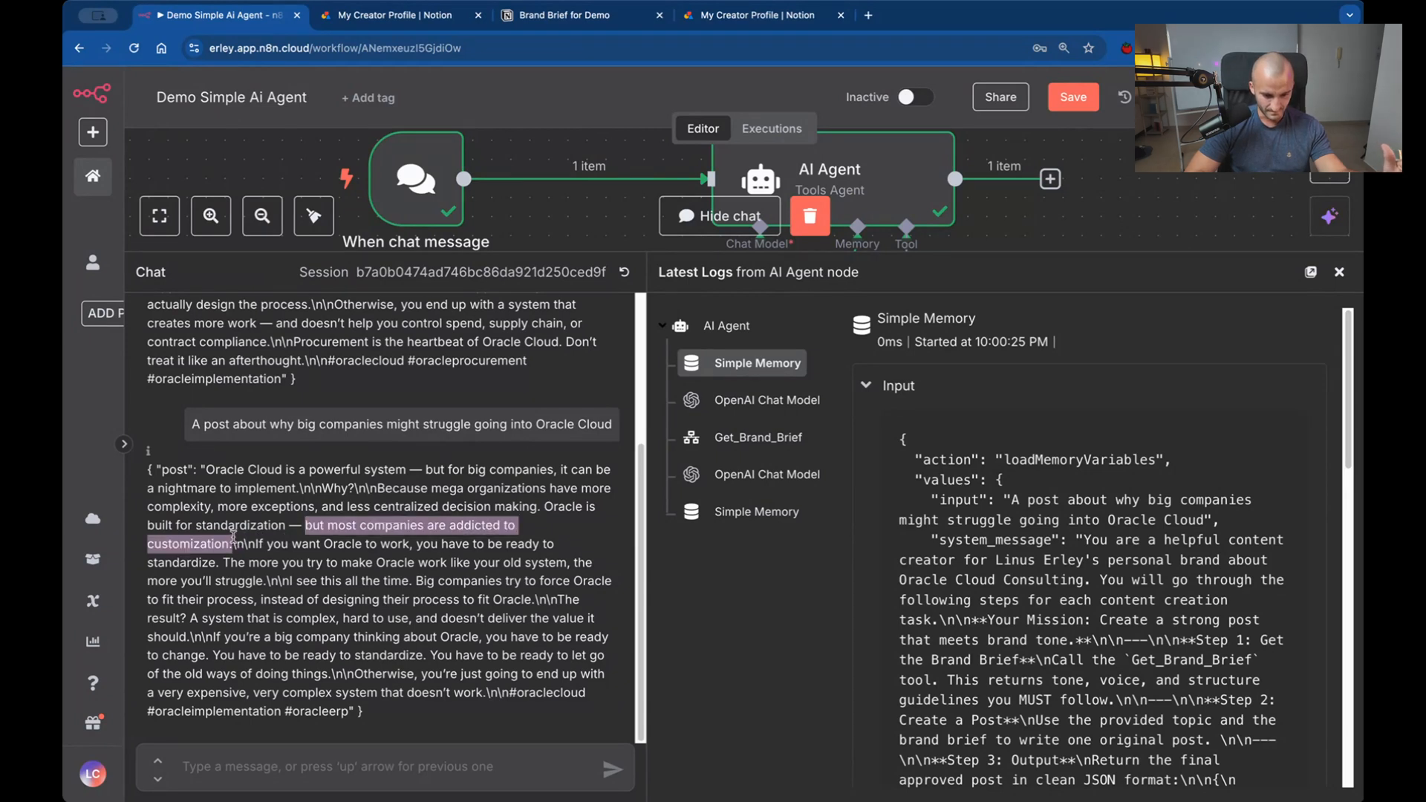
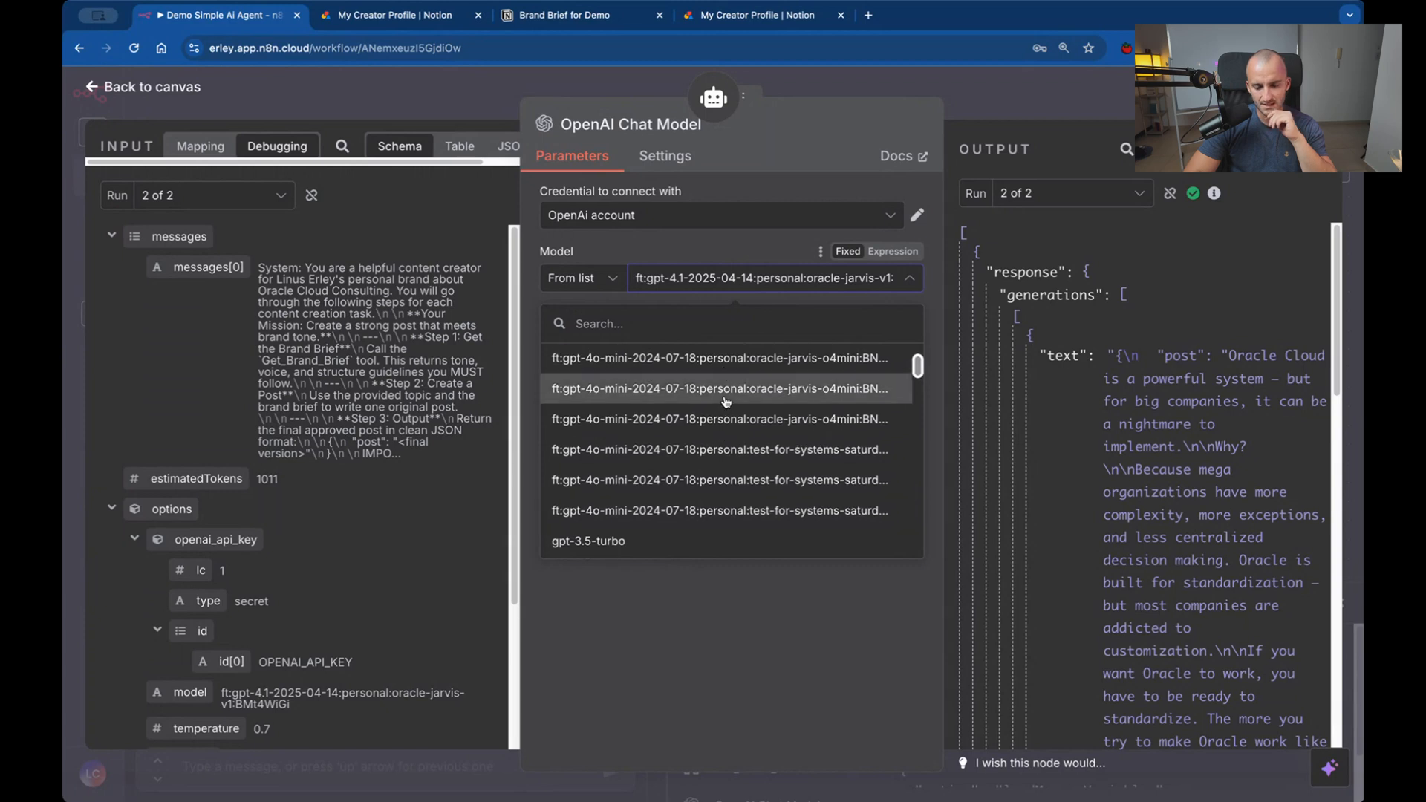
Switch the OpenAI Chat Model node from the fine-tuned model to gpt-4o-mini.
scroll(726, 401, "up", 2)
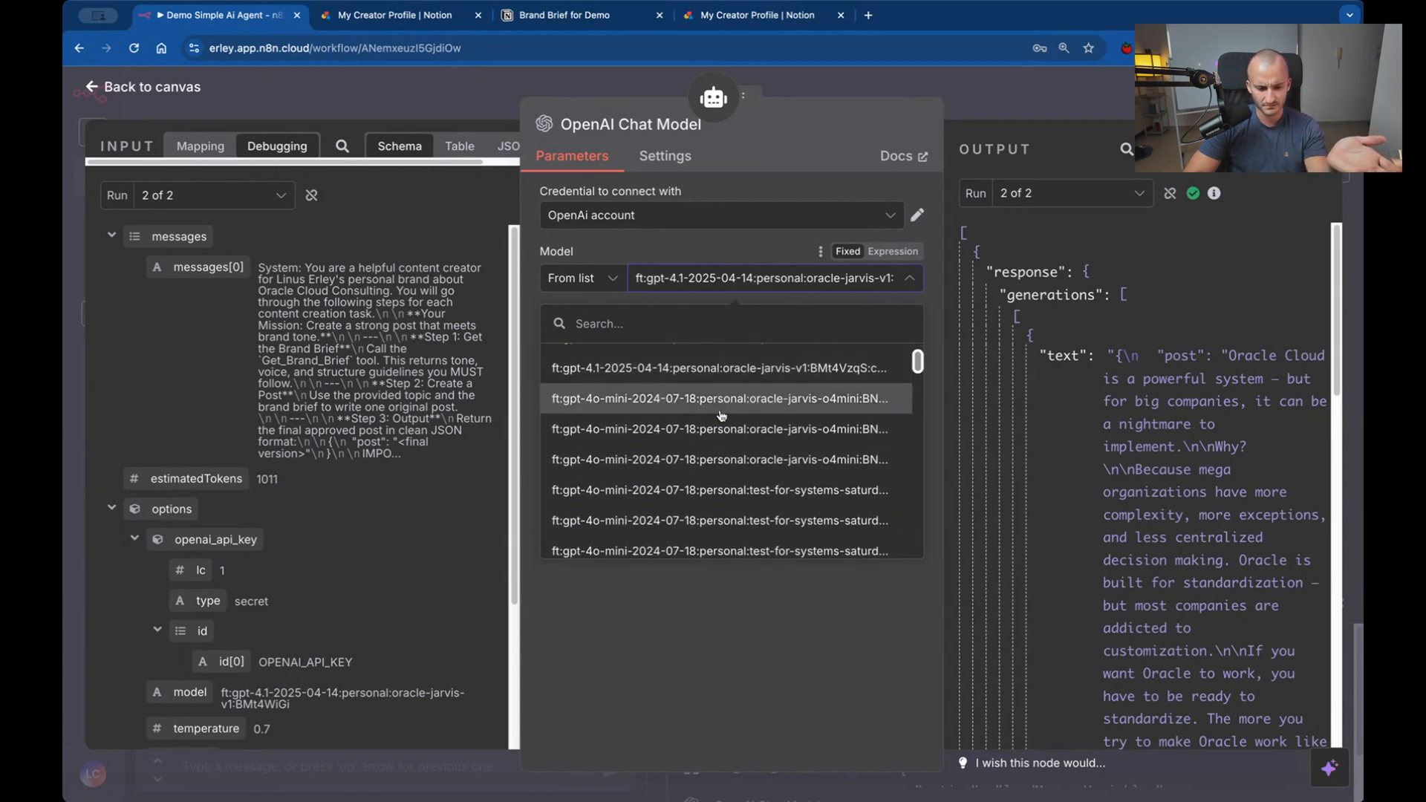
scroll(779, 407, "down", 3)
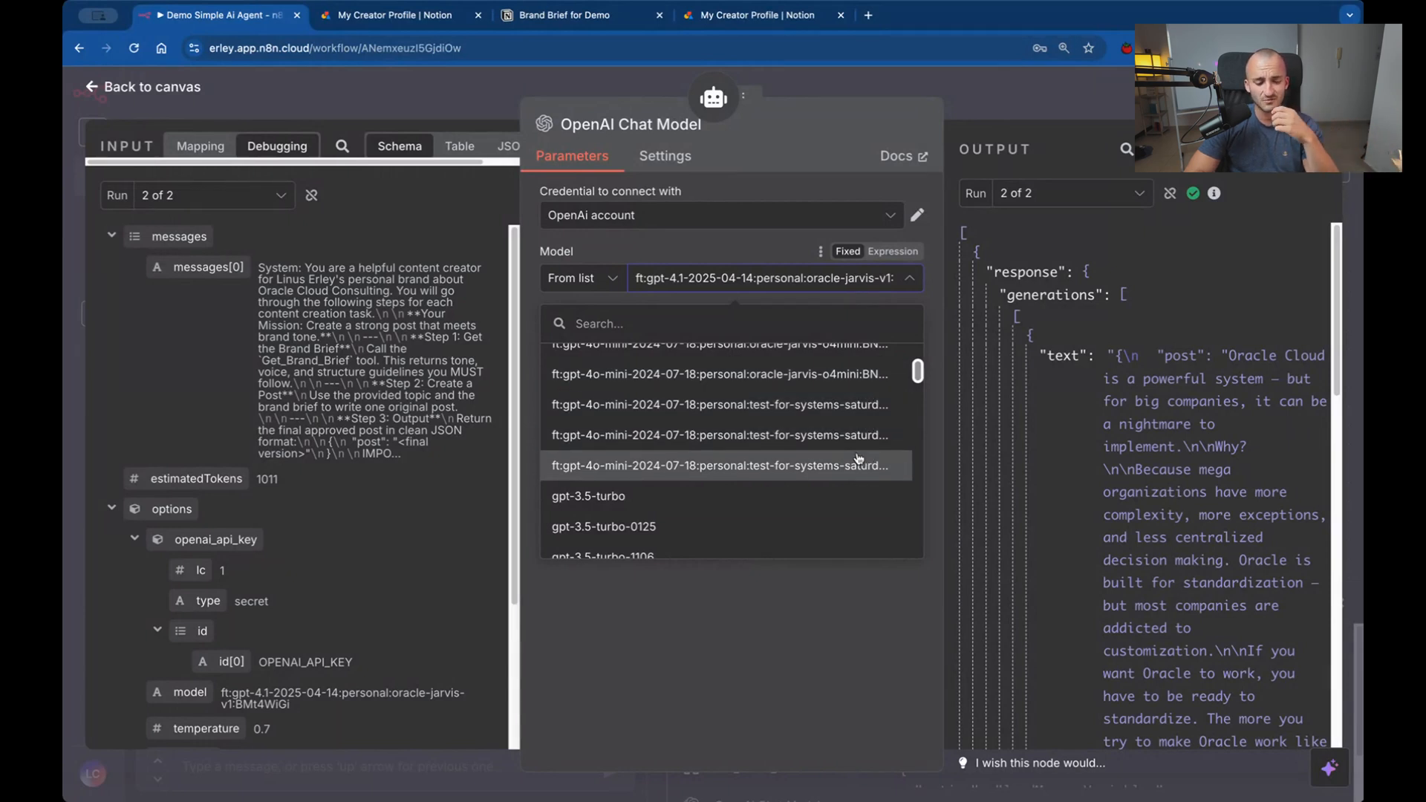
scroll(864, 465, "down", 5)
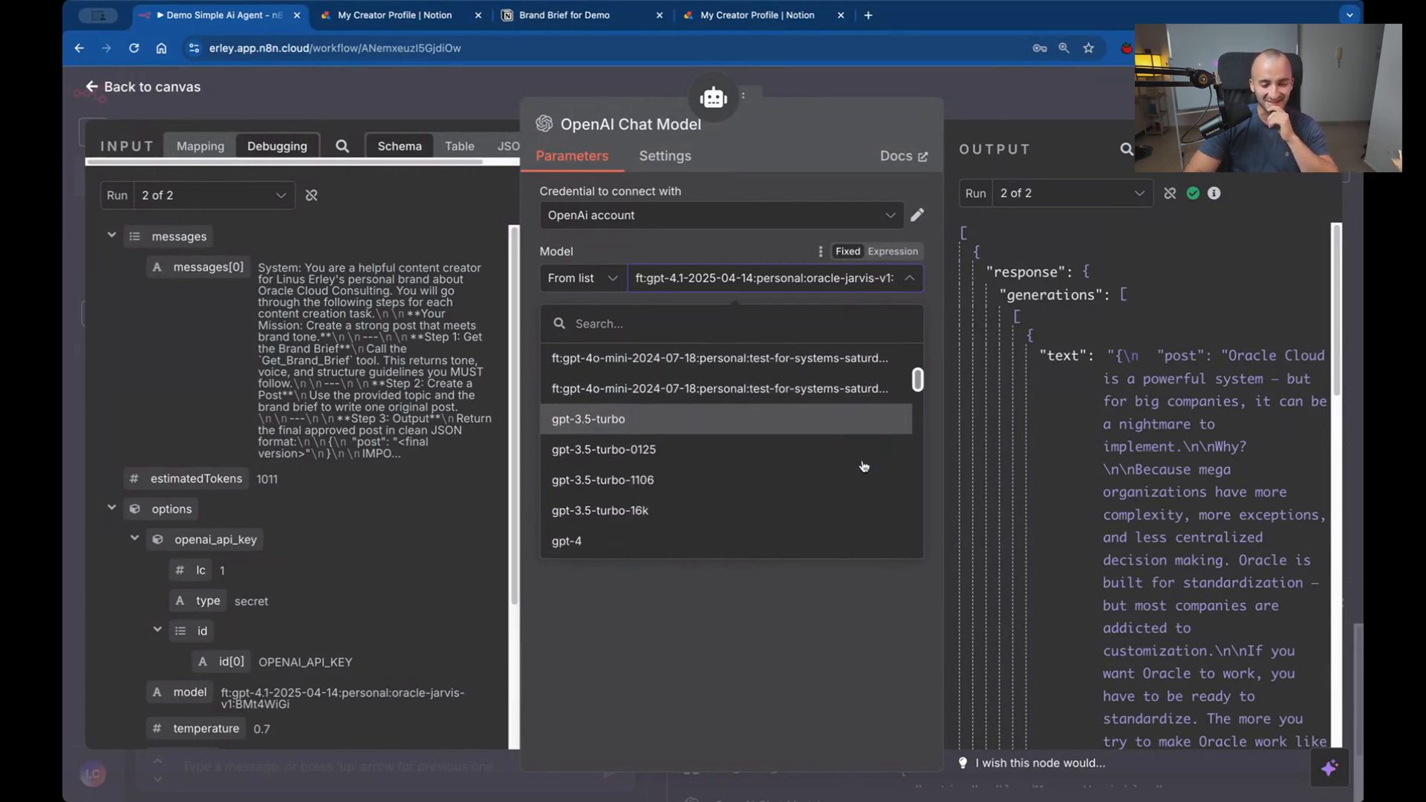
scroll(864, 466, "down", 15)
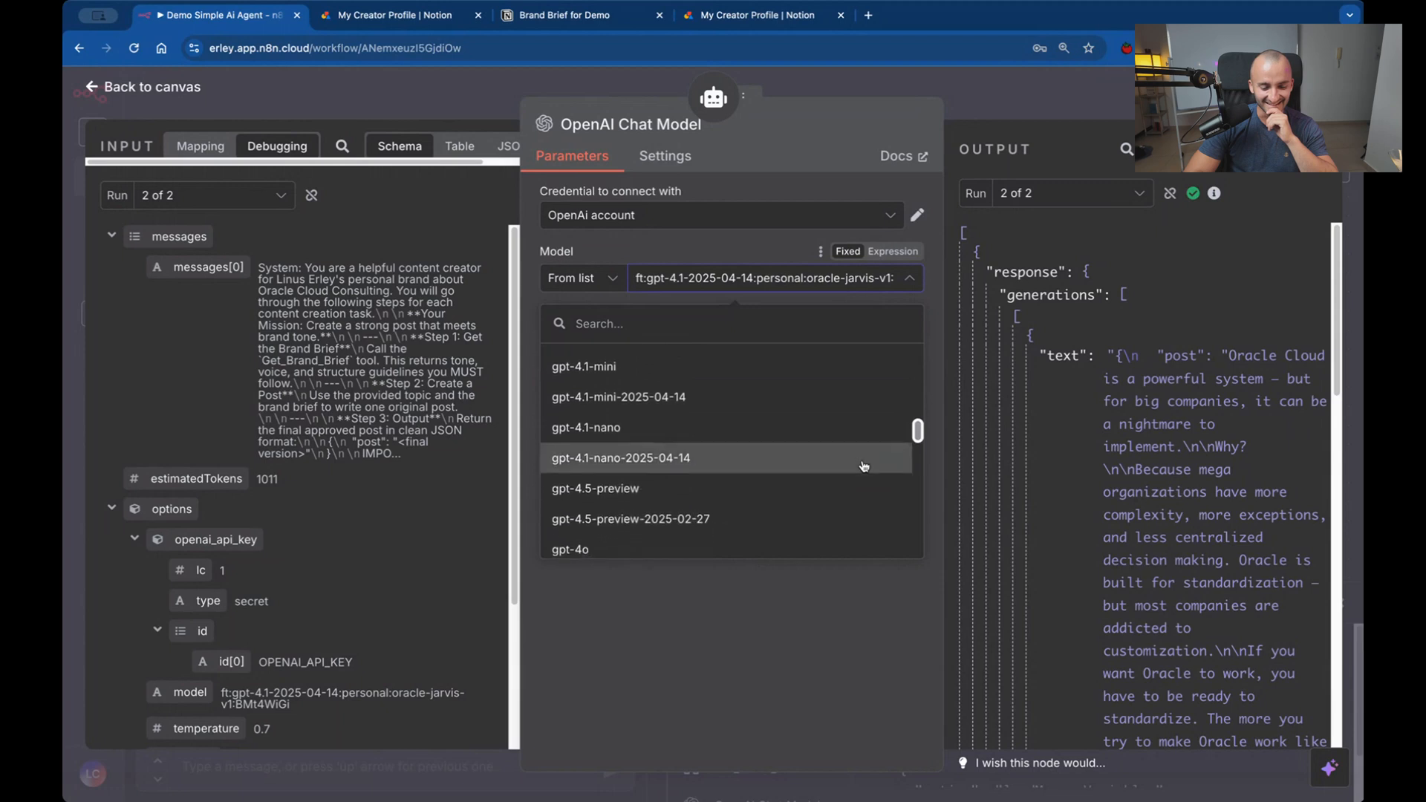
scroll(817, 456, "down", 5)
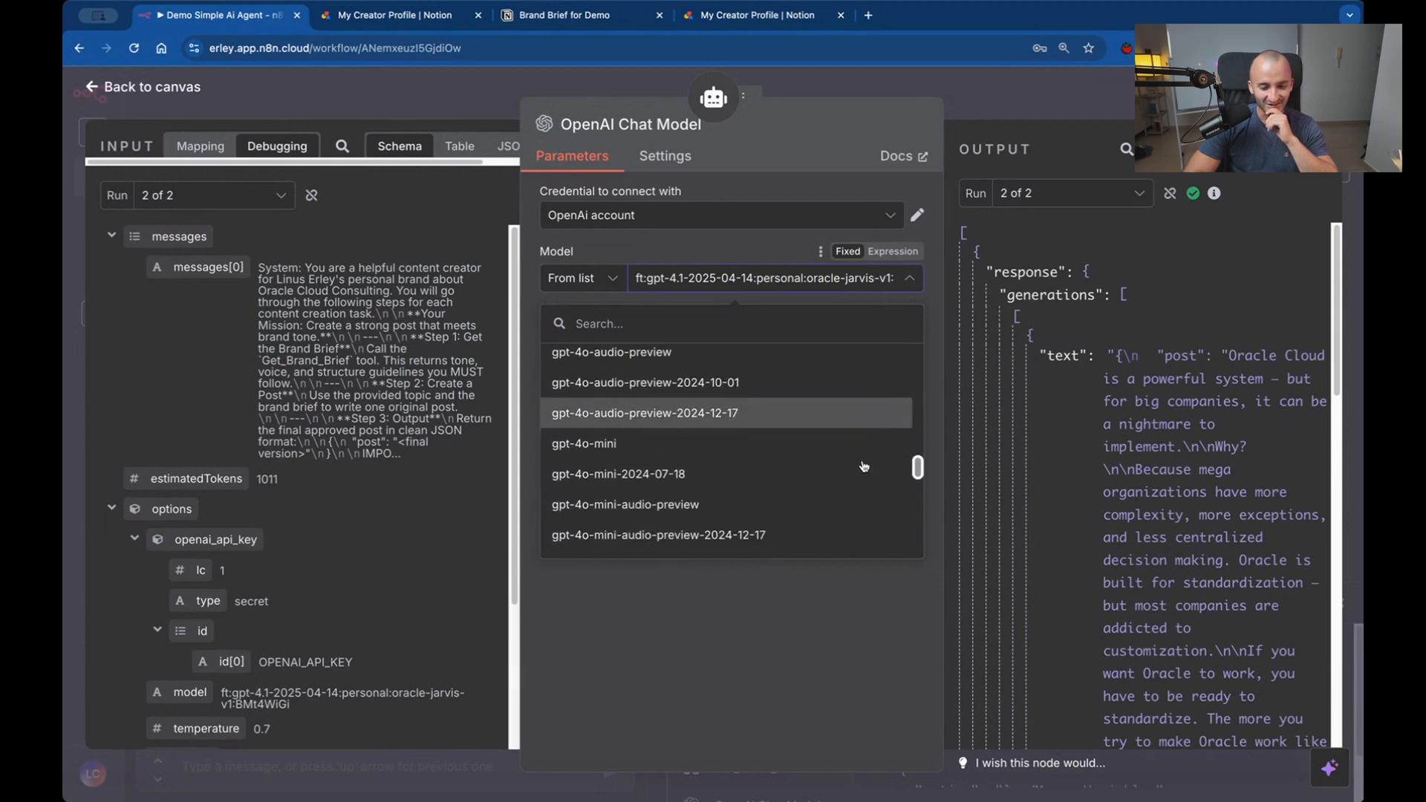
left_click(759, 433)
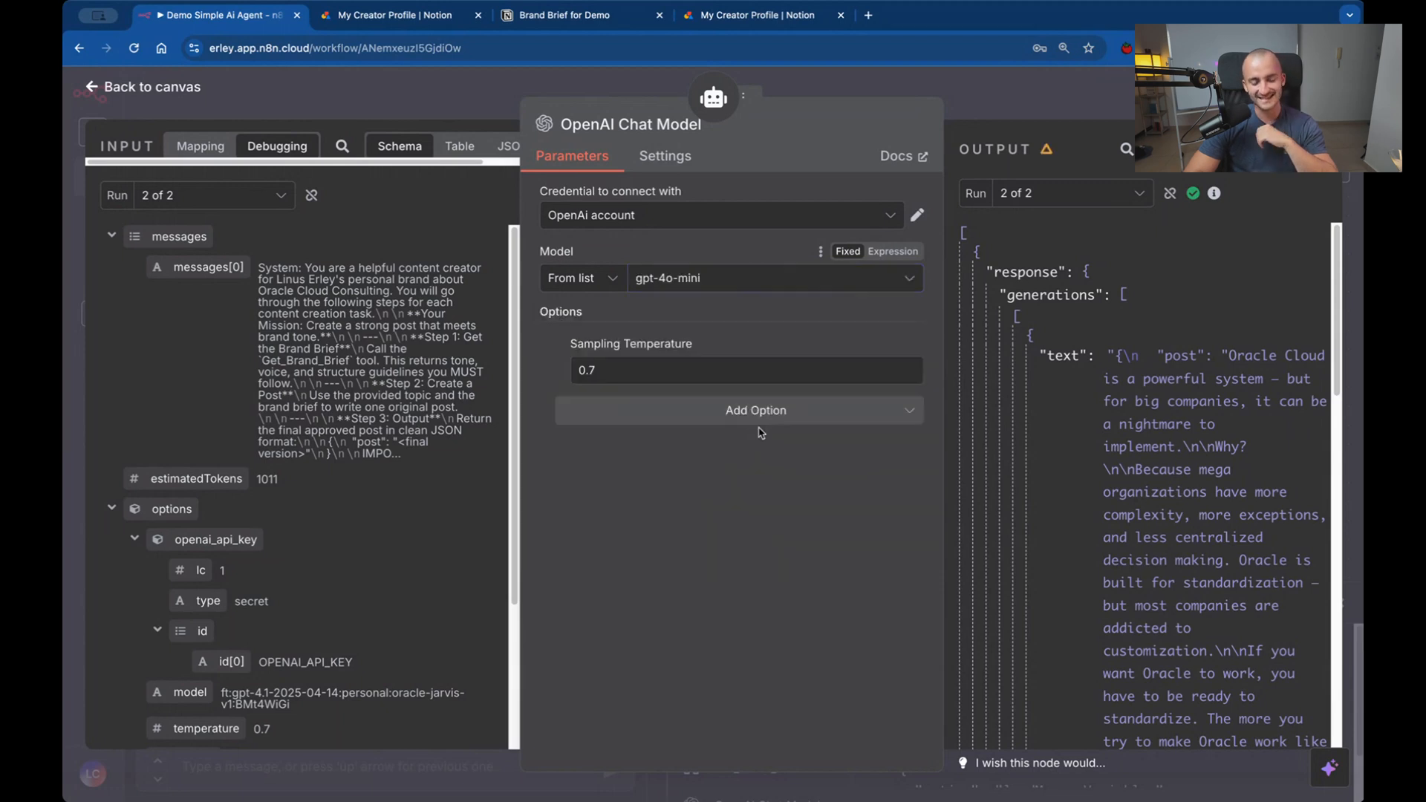
Set the chat model's Sampling Temperature to 0.6, return to the canvas and save the workflow.
left_click(743, 381)
key("BackSpace")
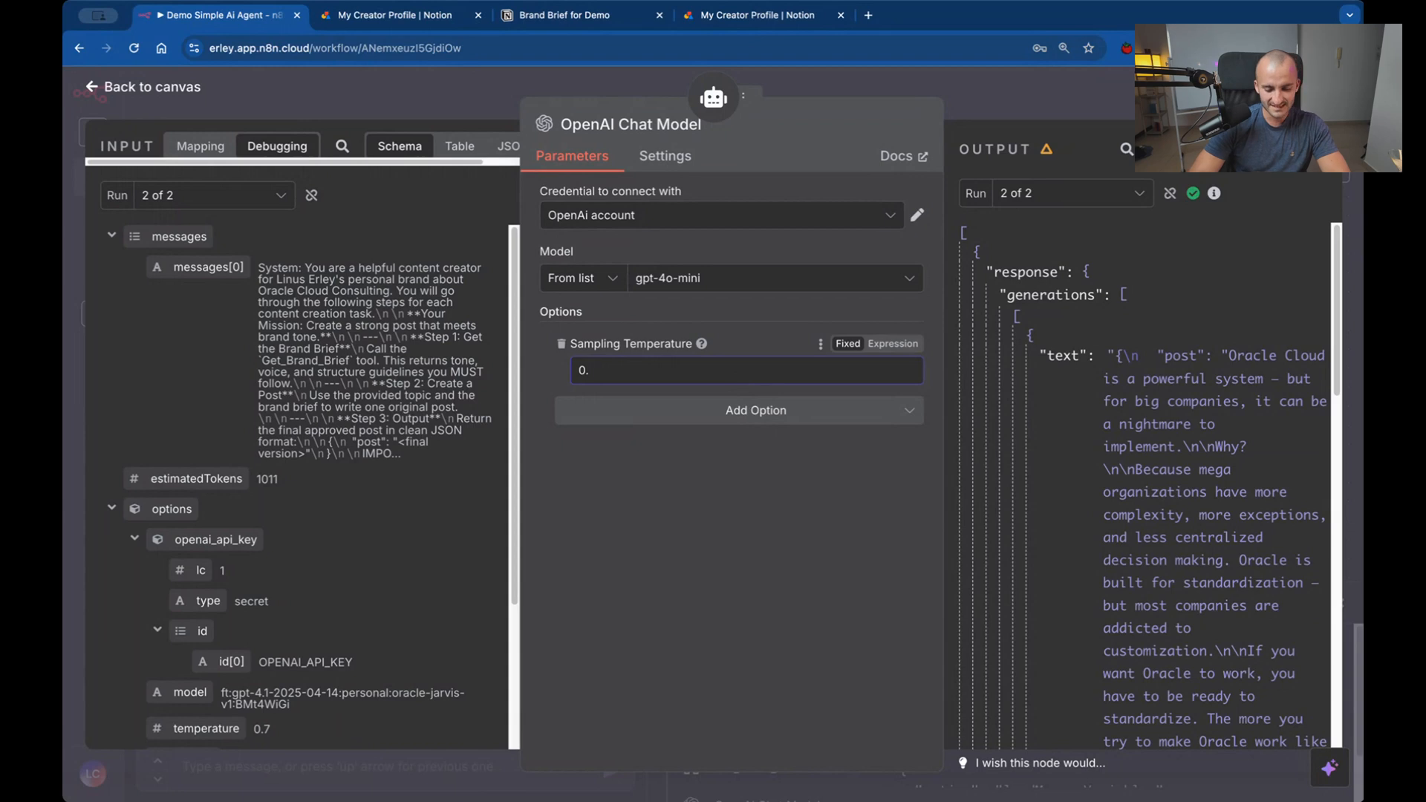
type("6")
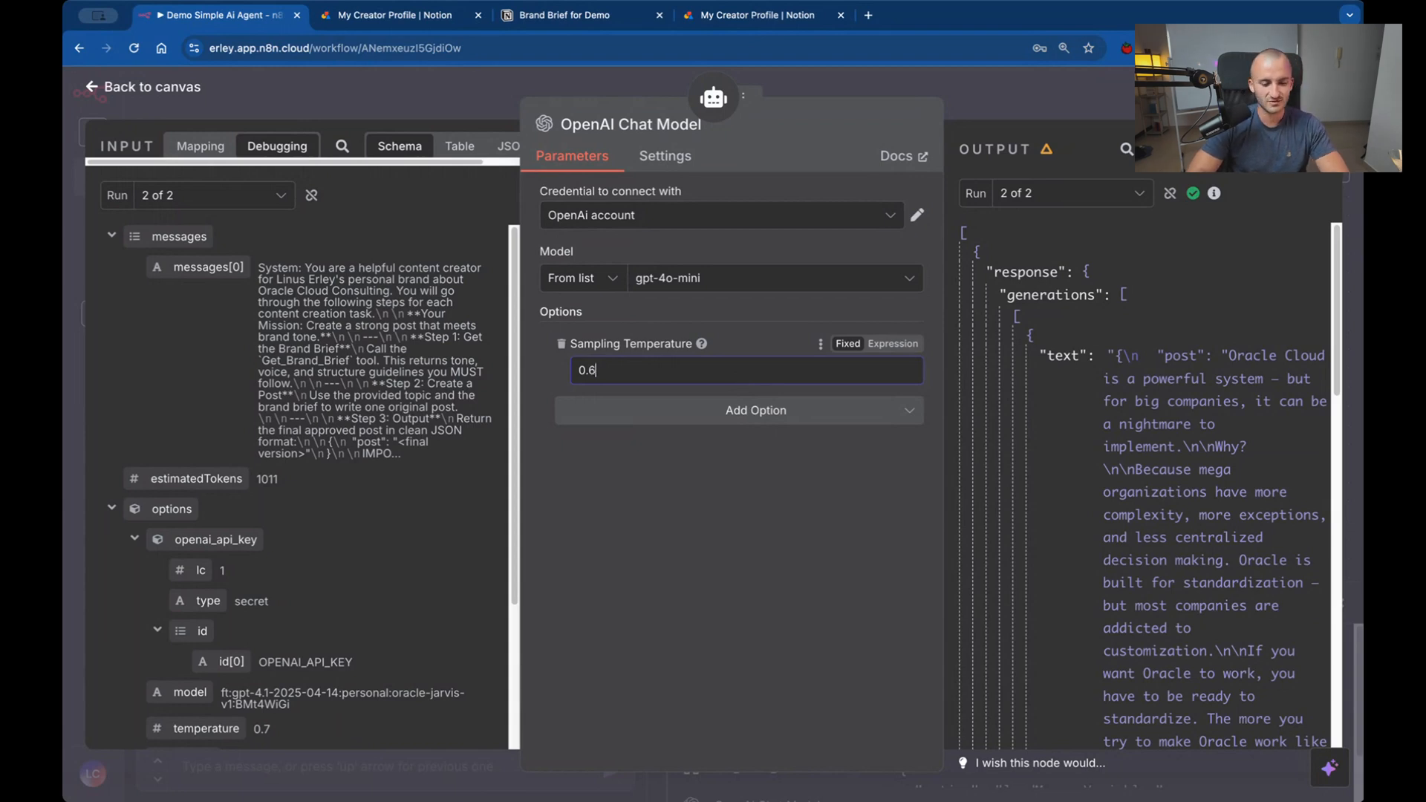
left_click(733, 662)
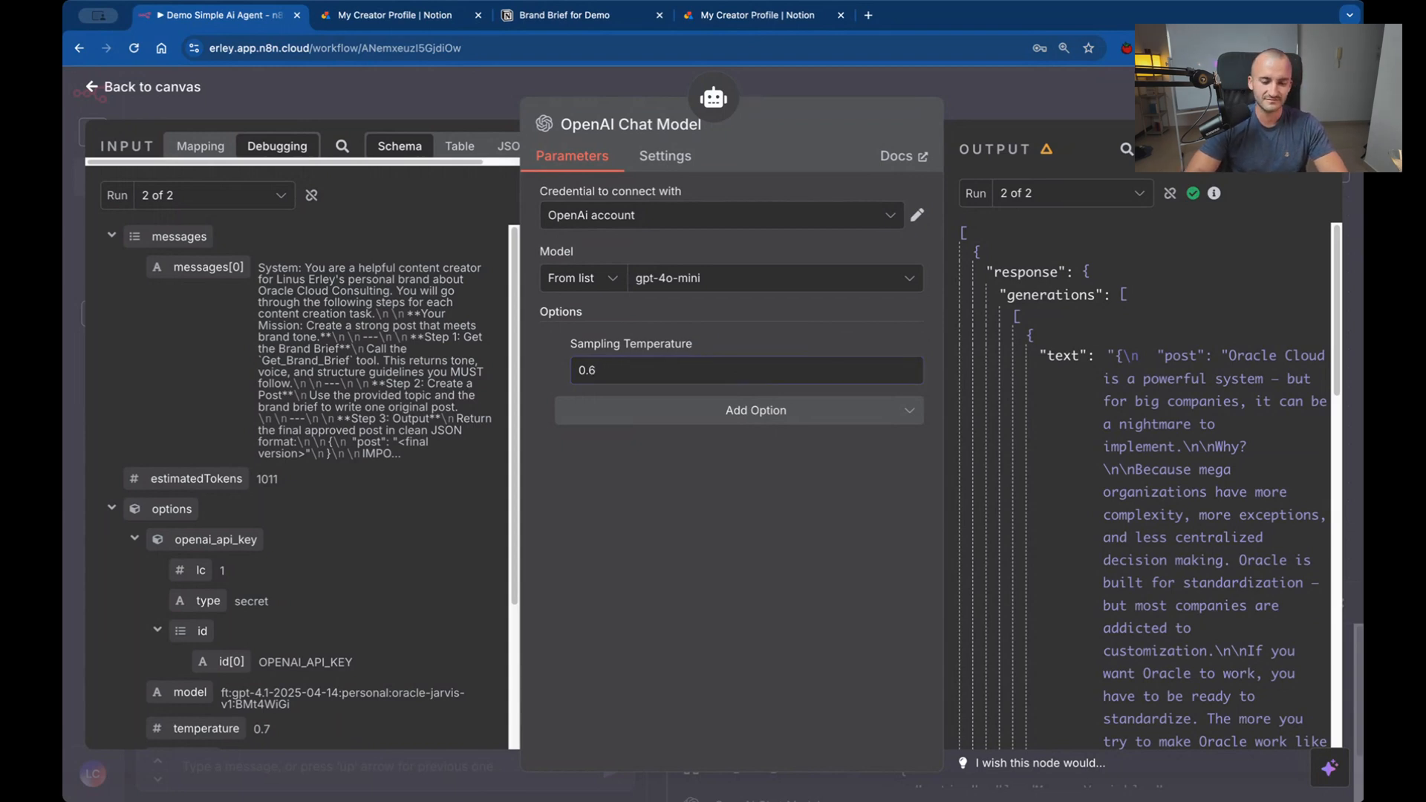
left_click(837, 86)
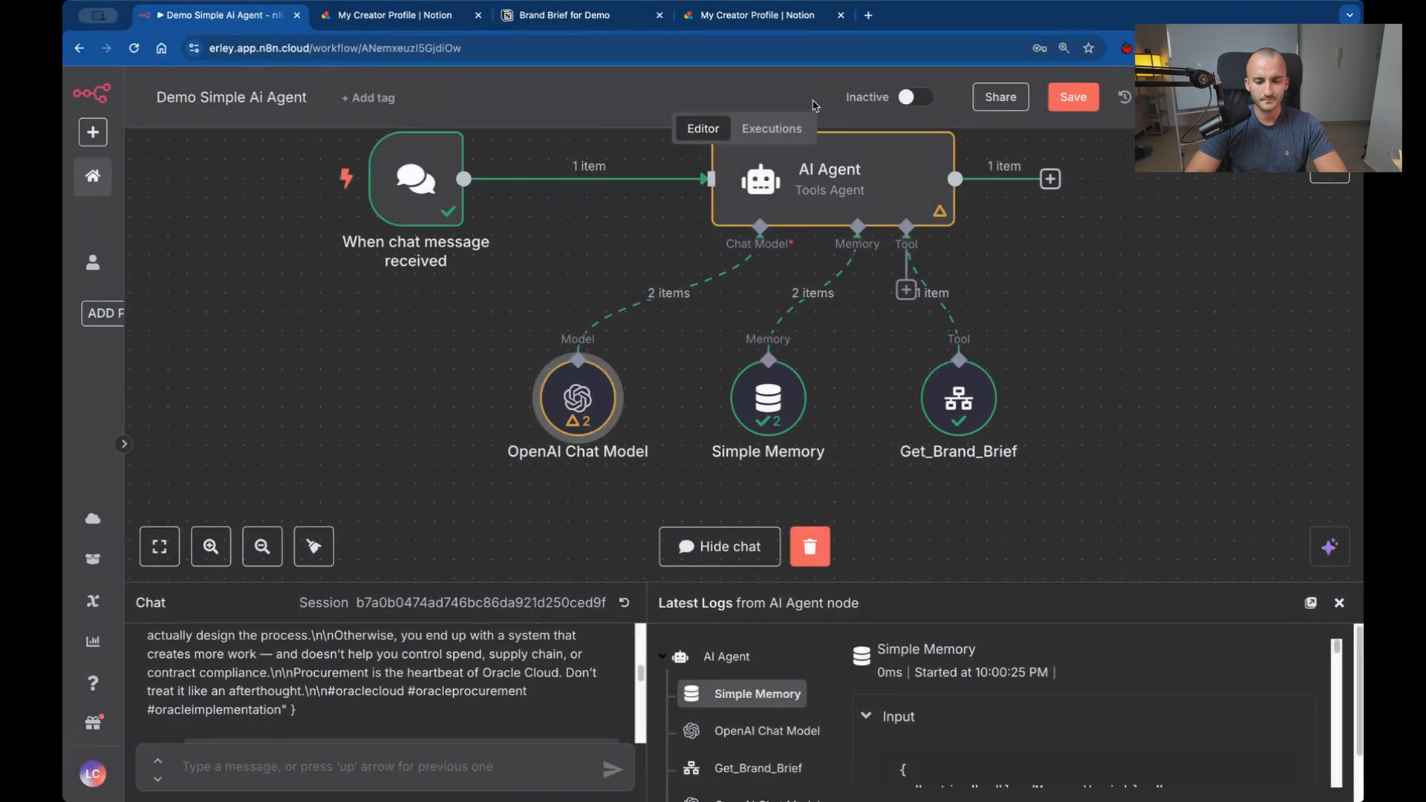
left_click(1054, 110)
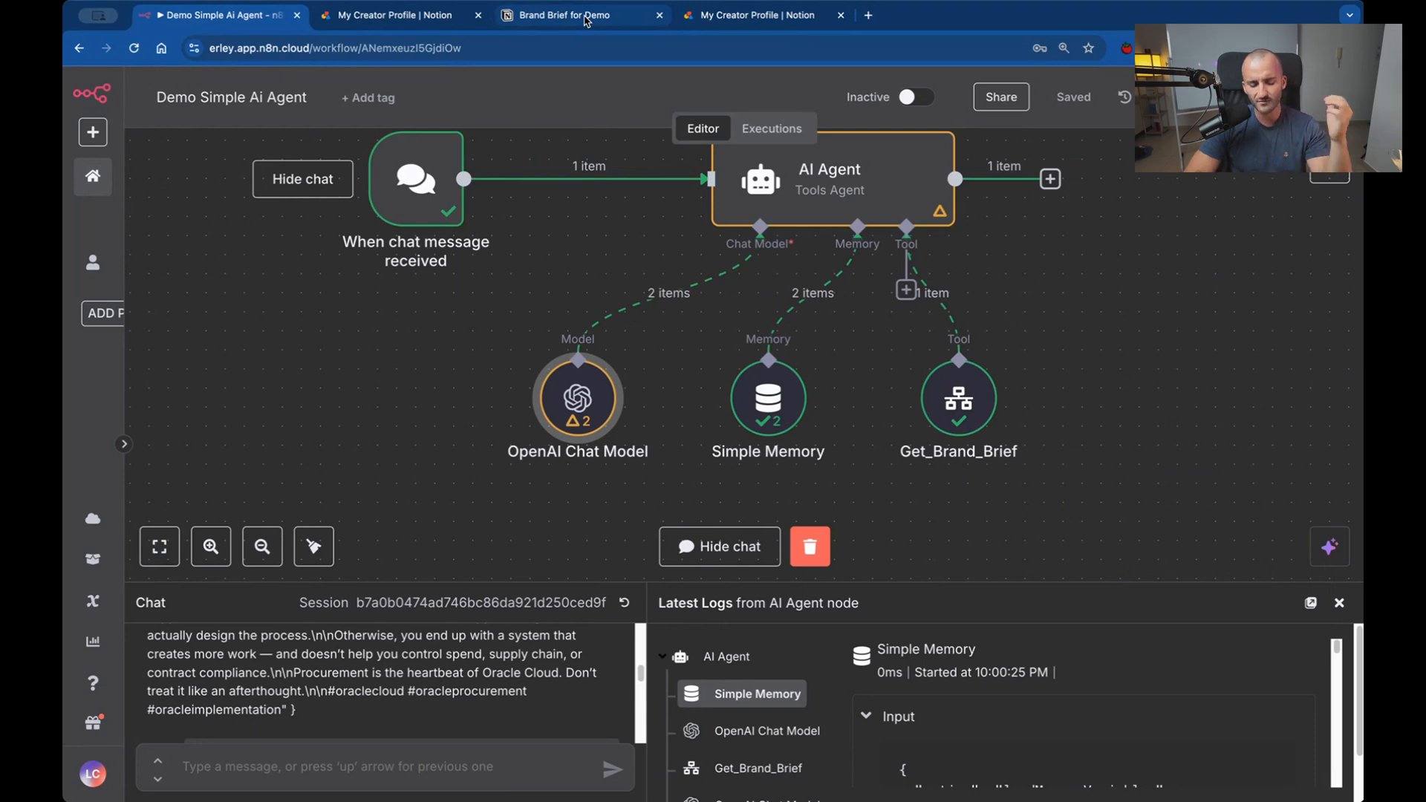
Review the Brand Brief for Demo page in Notion, from audience pain points and tone of voice through content philosophy and takeaways.
left_click(585, 16)
scroll(848, 387, "down", 5)
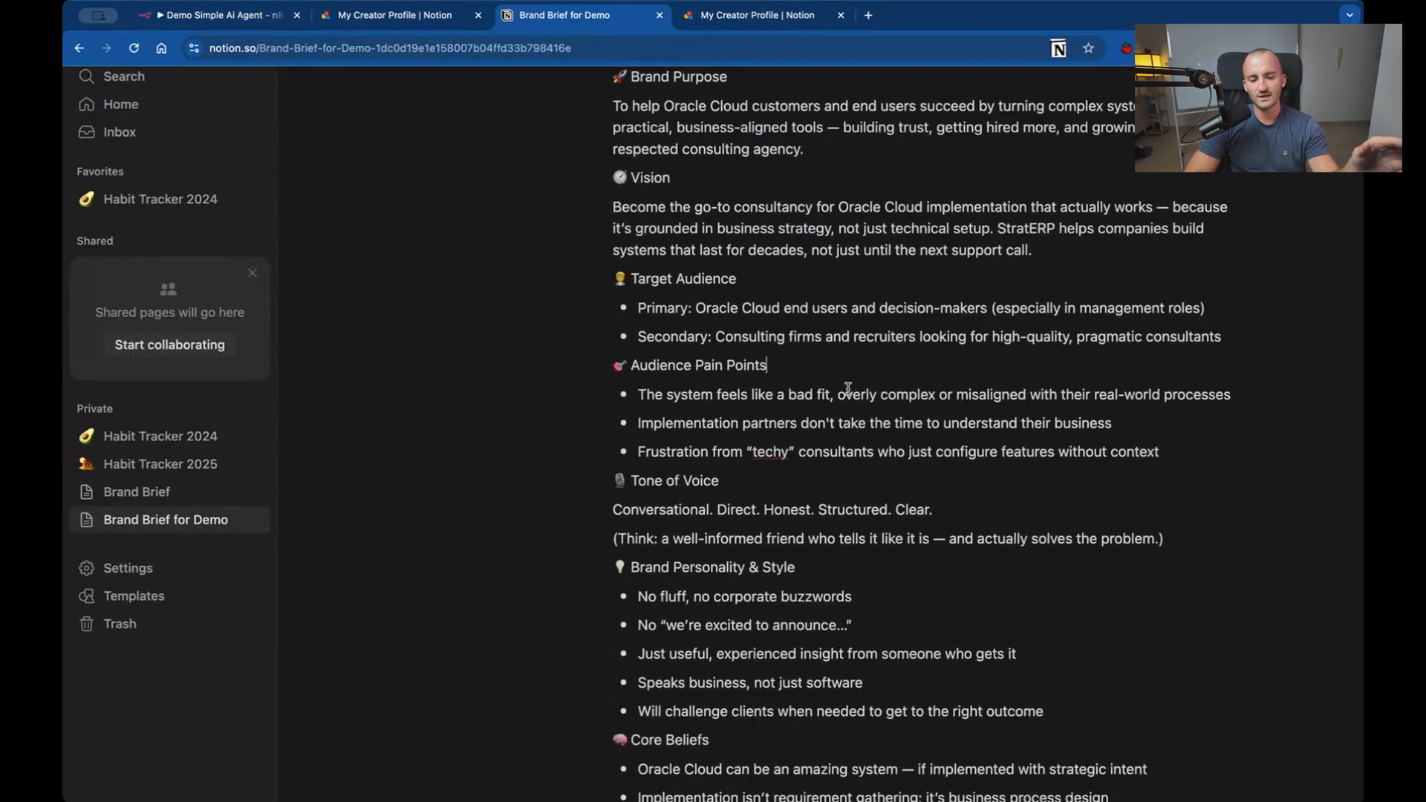
scroll(848, 388, "down", 3)
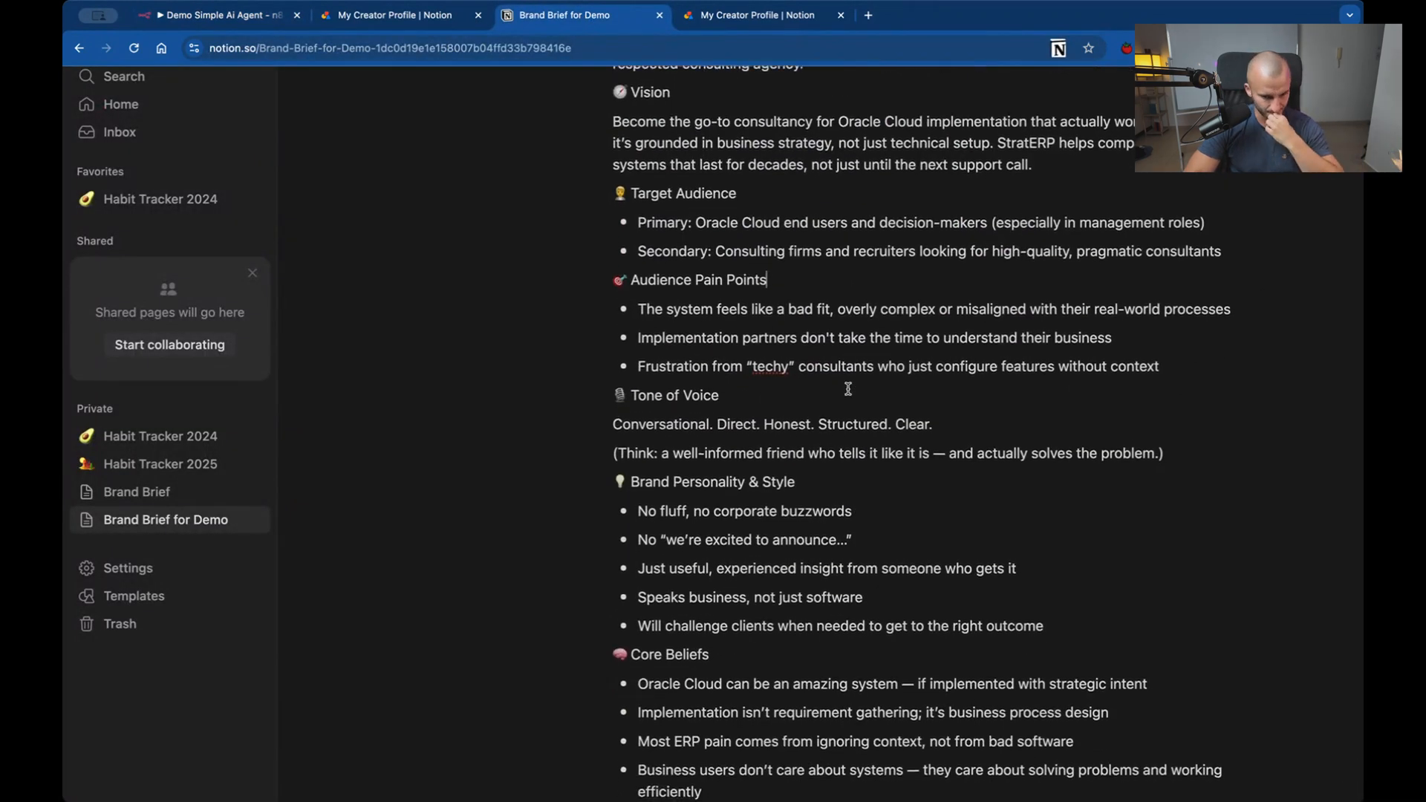
scroll(848, 388, "down", 2)
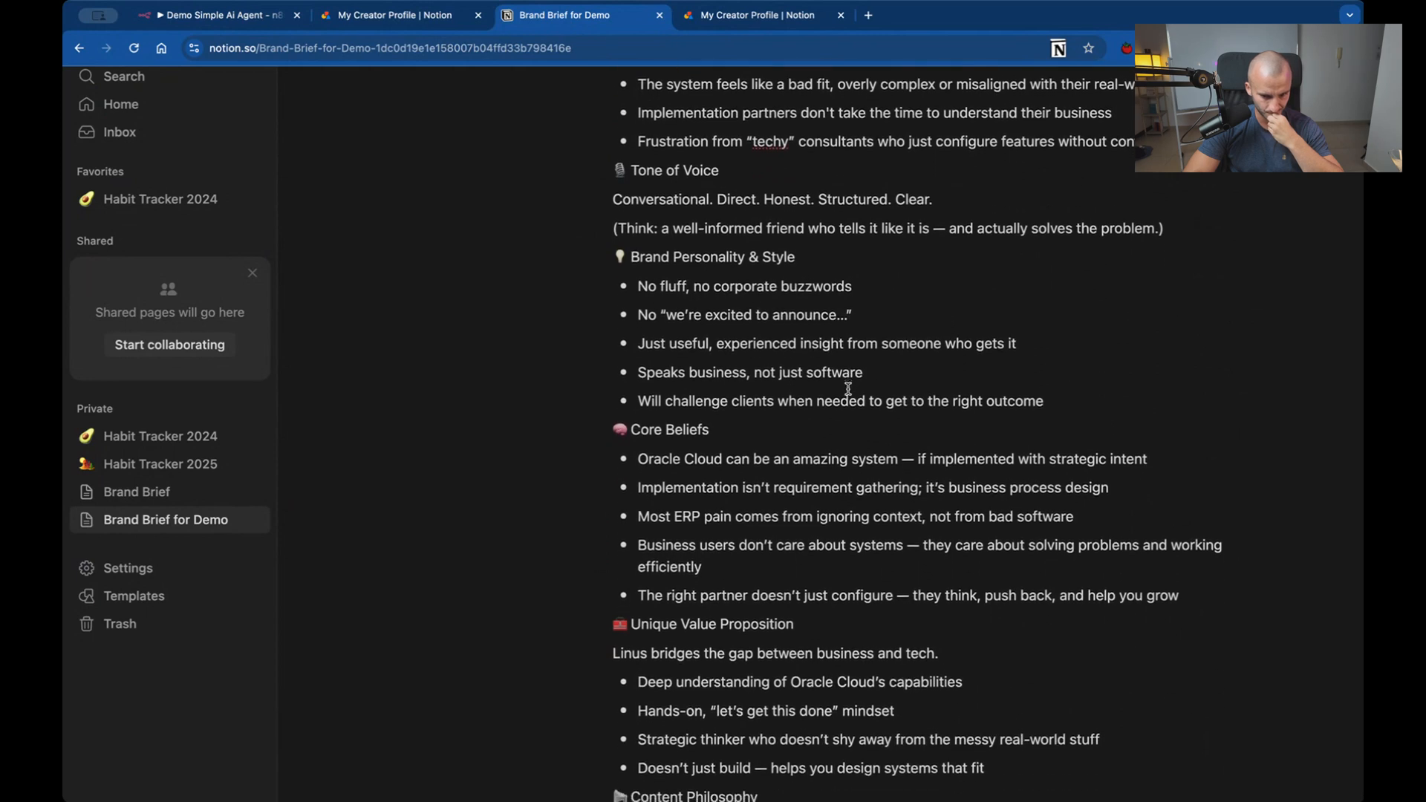
scroll(848, 388, "down", 3)
scroll(848, 388, "down", 3)
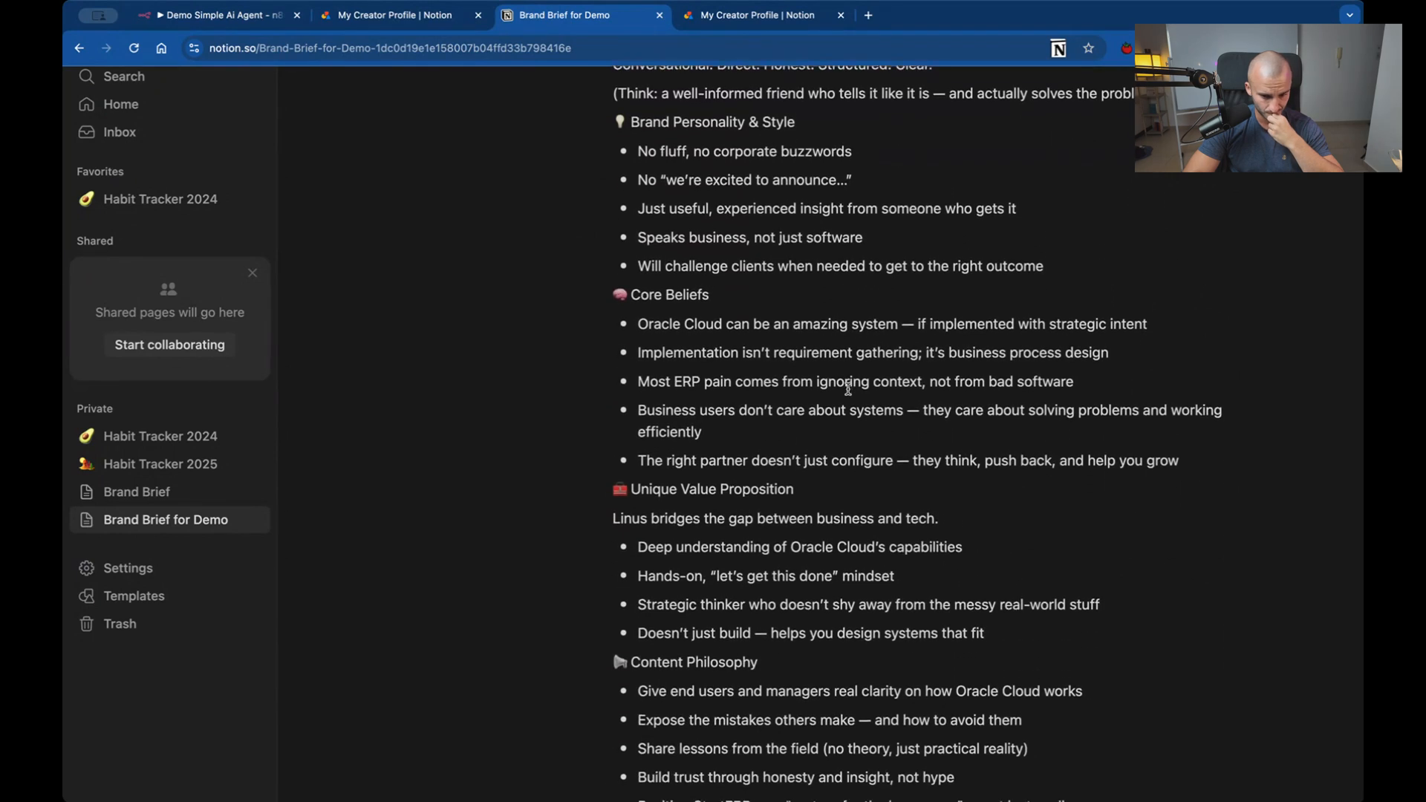
scroll(848, 388, "down", 3)
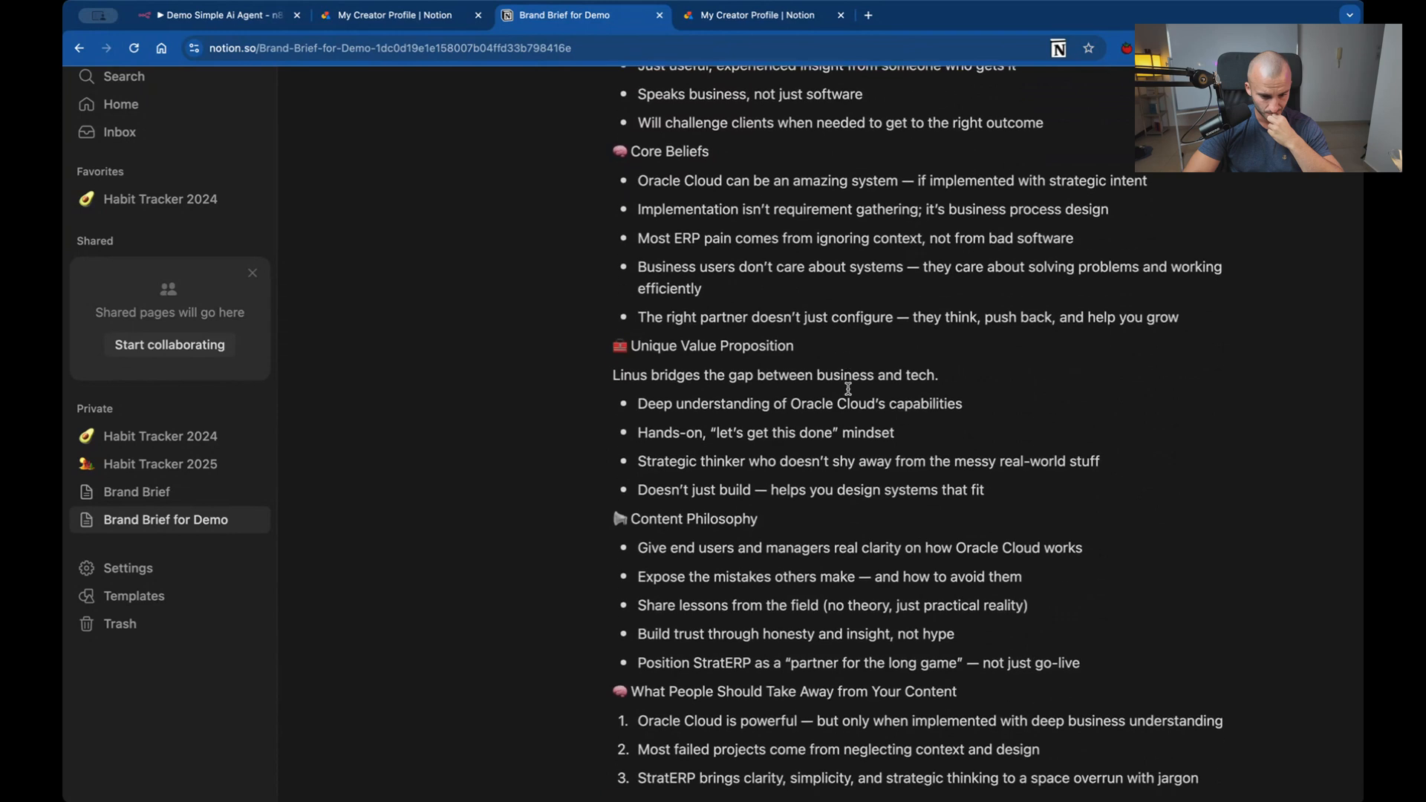
scroll(848, 388, "down", 2)
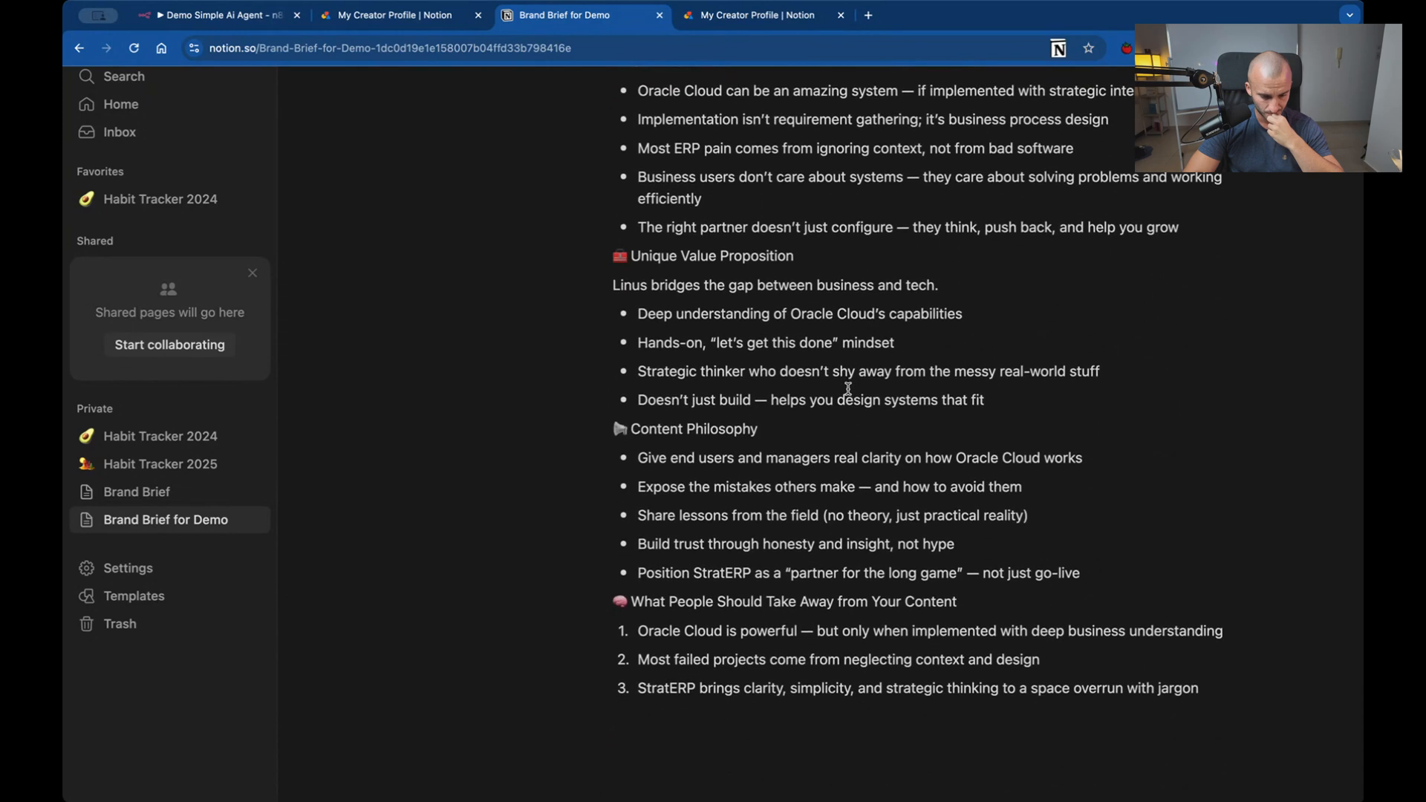
scroll(848, 389, "down", 1)
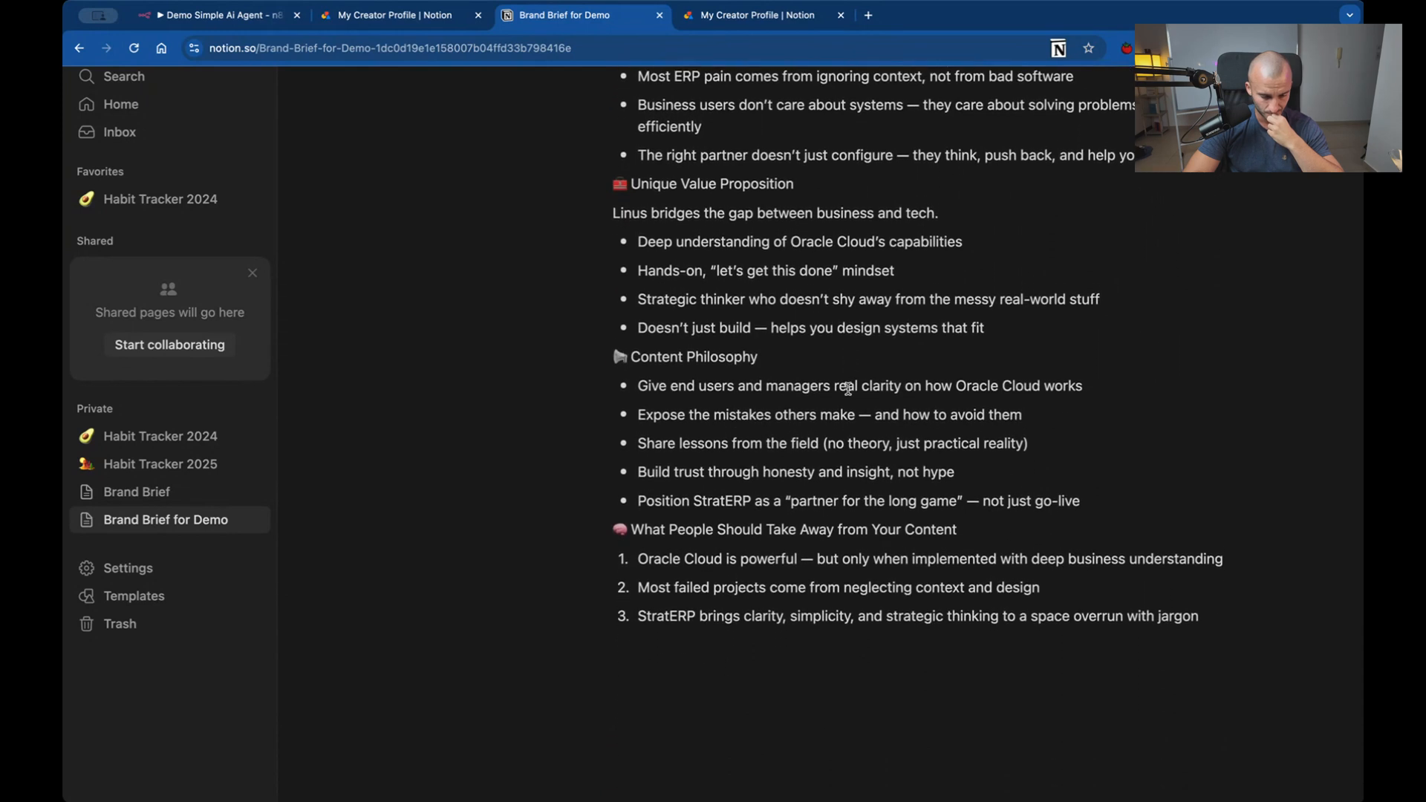
scroll(848, 388, "up", 15)
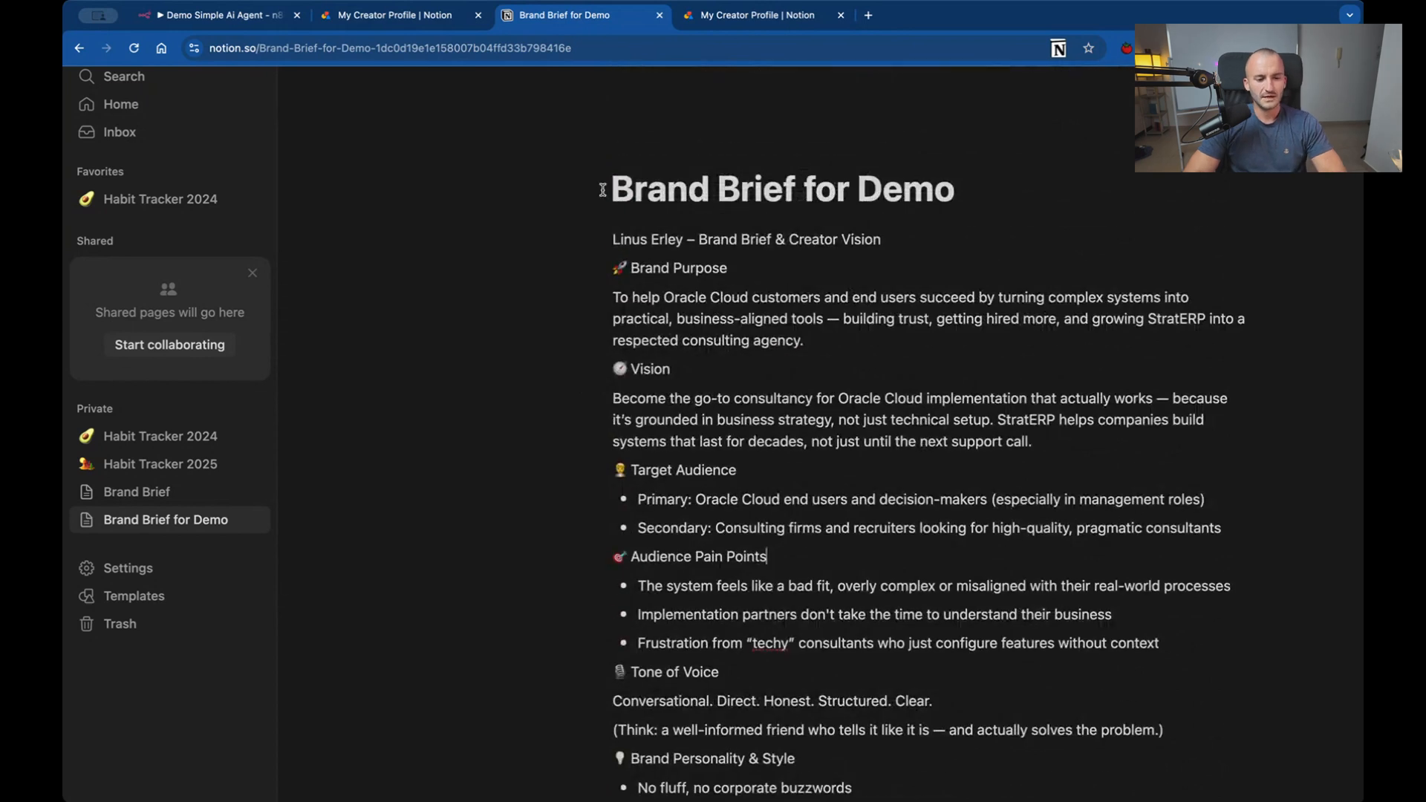
Return to the n8n workflow, enlarge the chat area and clear the previous execution data from the canvas.
left_click(191, 21)
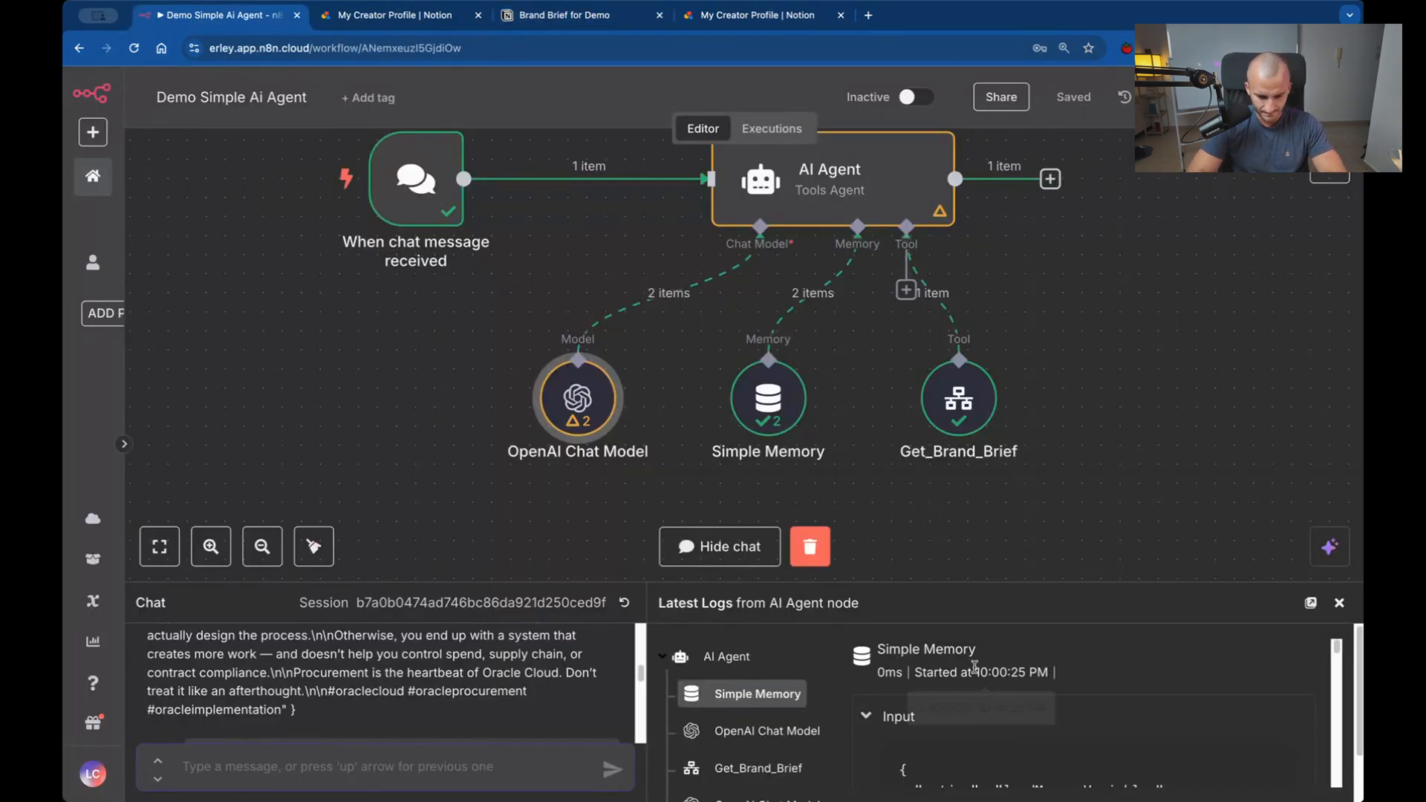
left_click_drag(917, 583, 917, 437)
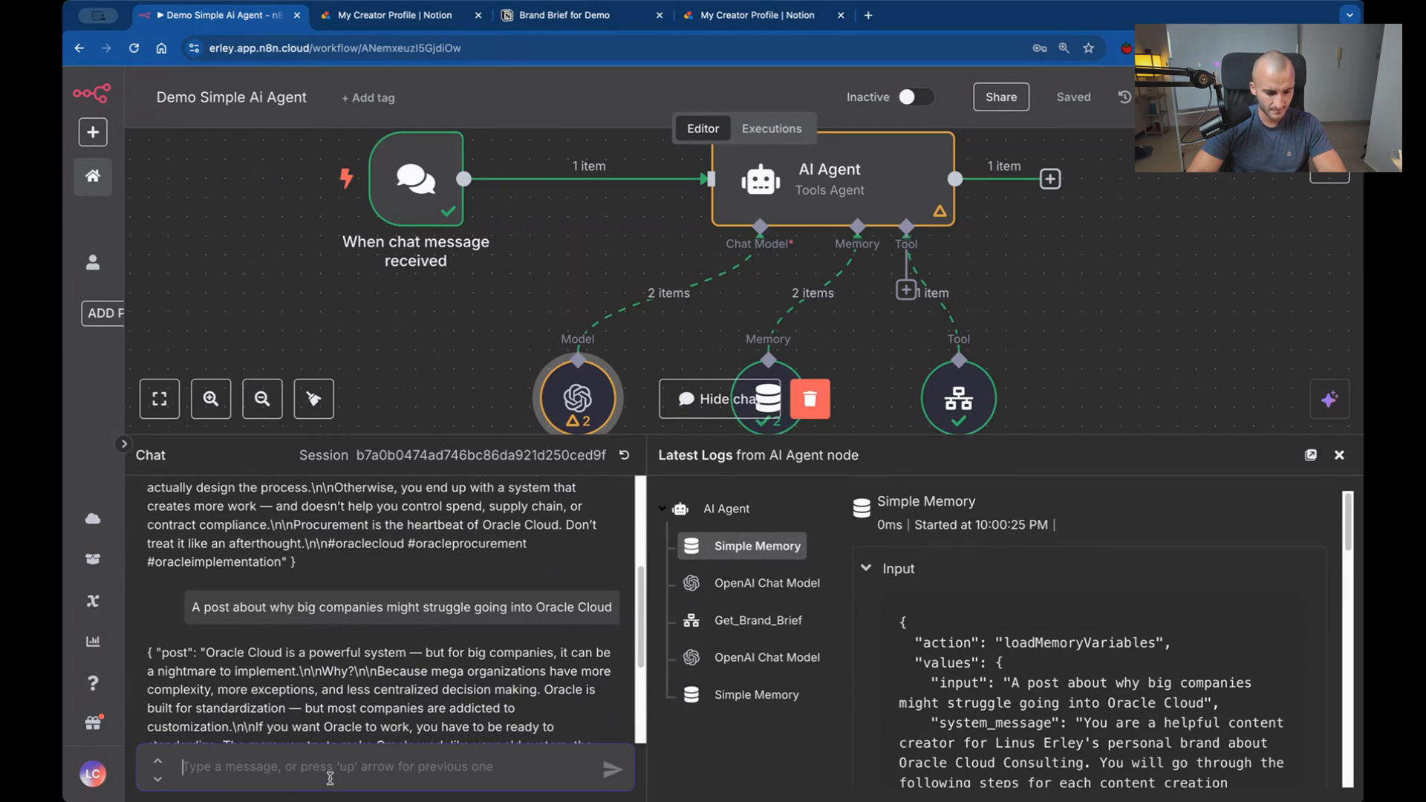
type("A")
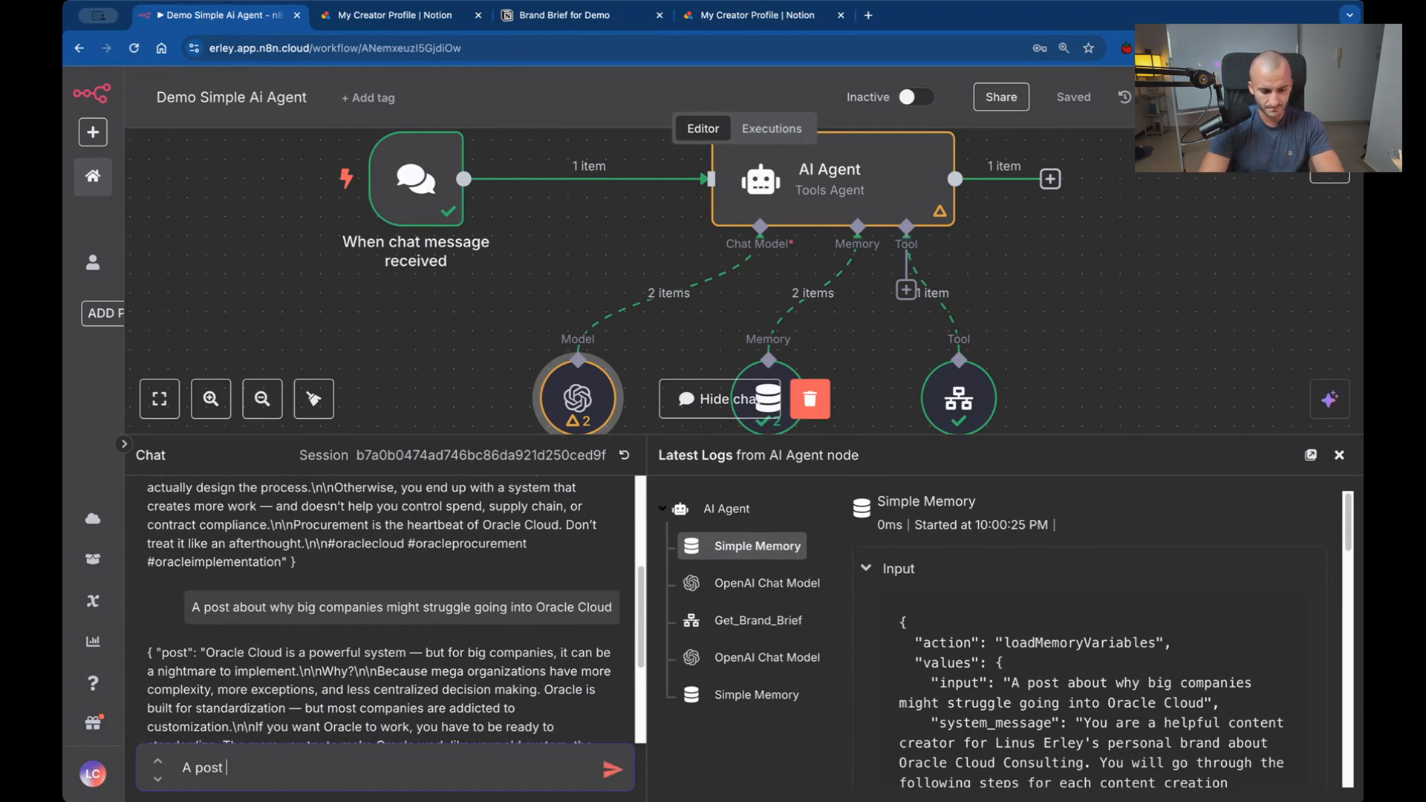
key("BackSpace")
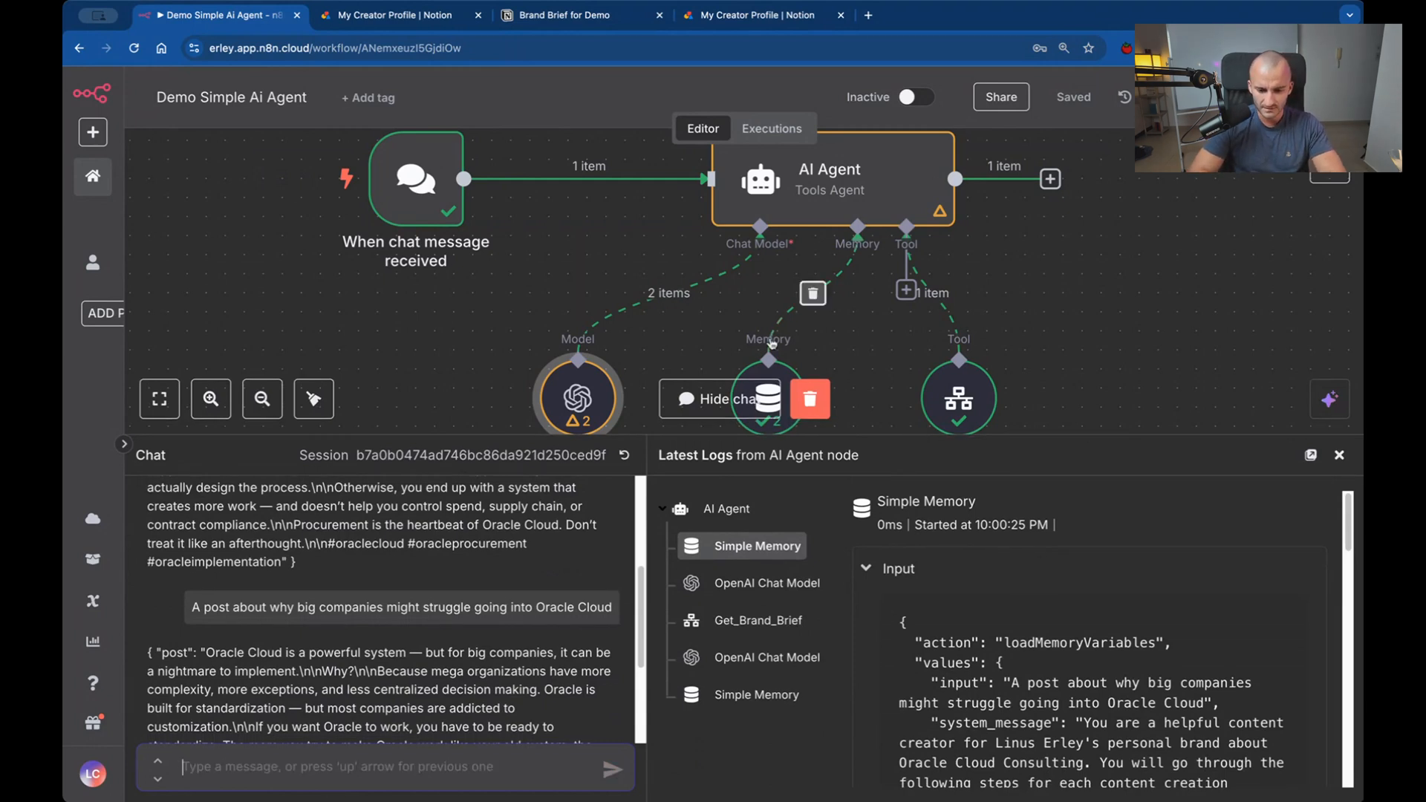
left_click(816, 406)
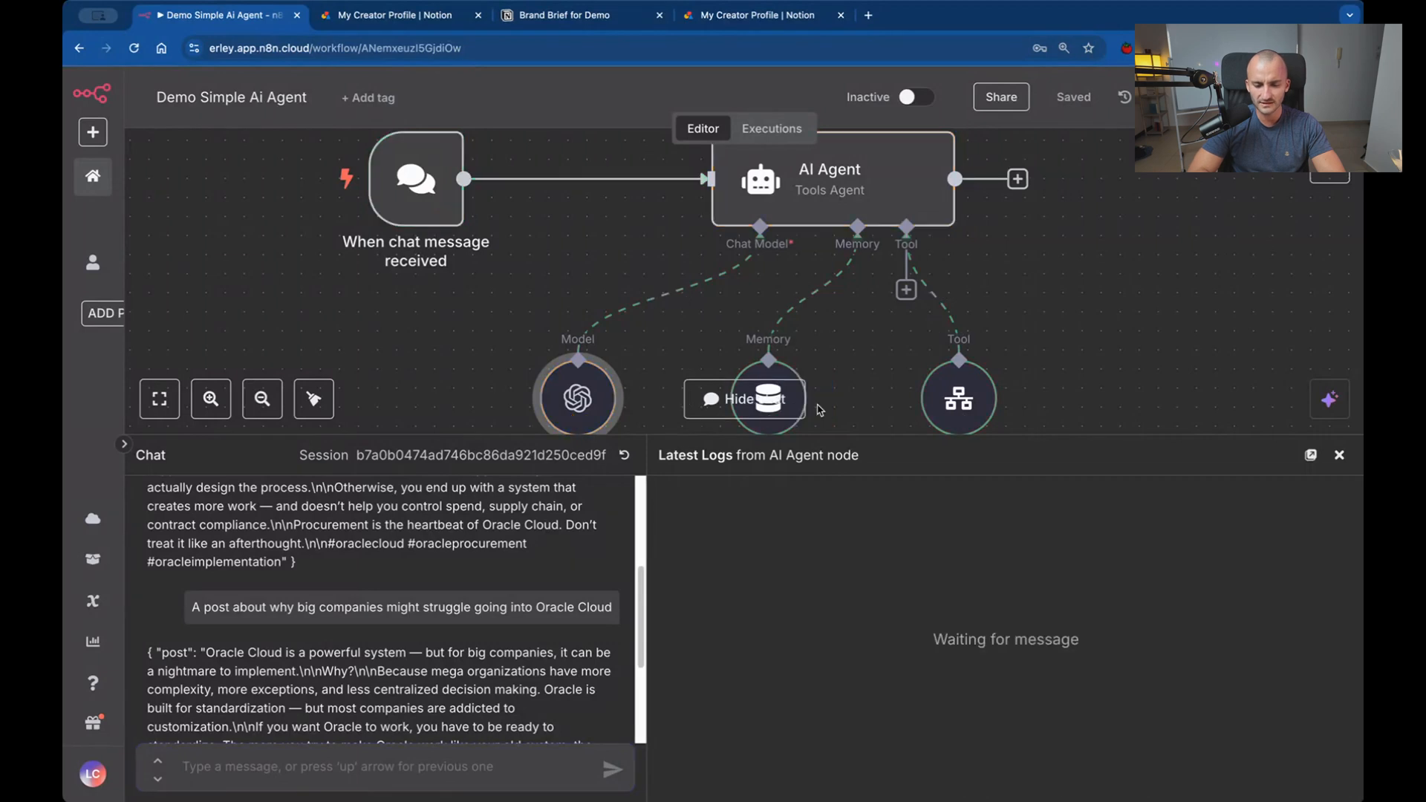
scroll(870, 356, "down", 2)
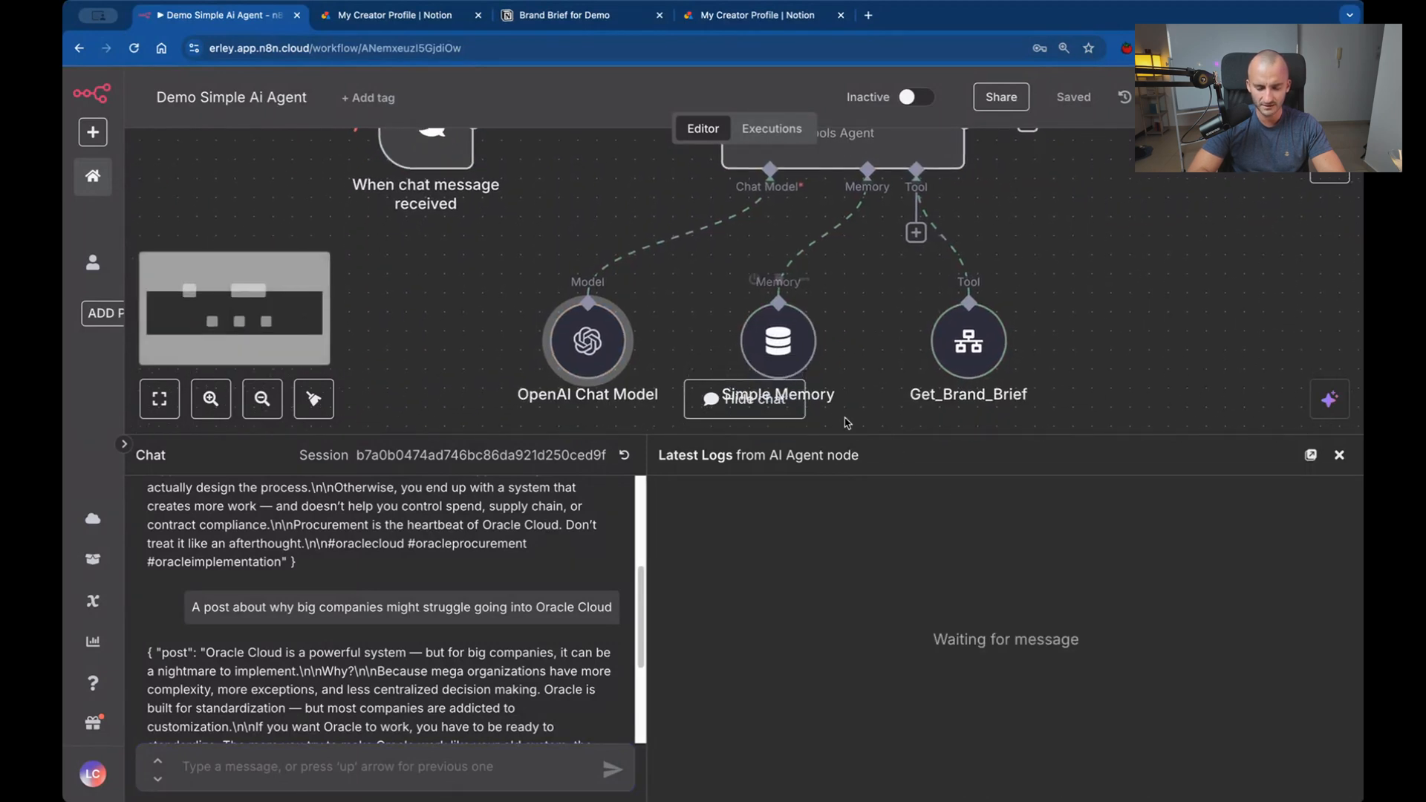
scroll(866, 300, "up", 2)
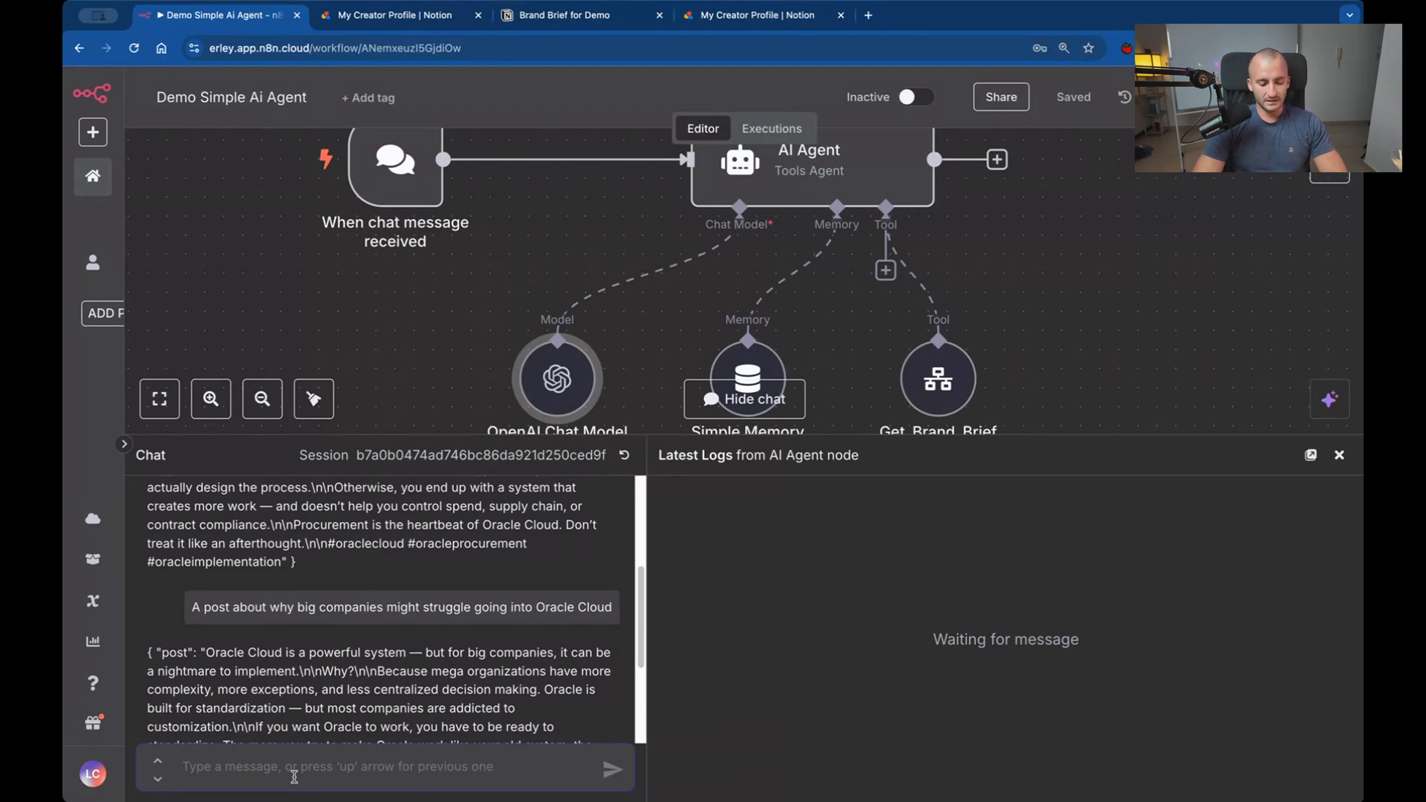
Send the agent "A post about why so many companies feel that they implemented oracle cloud but its somehow not a real fit.", shrinking the chat area.
type("A")
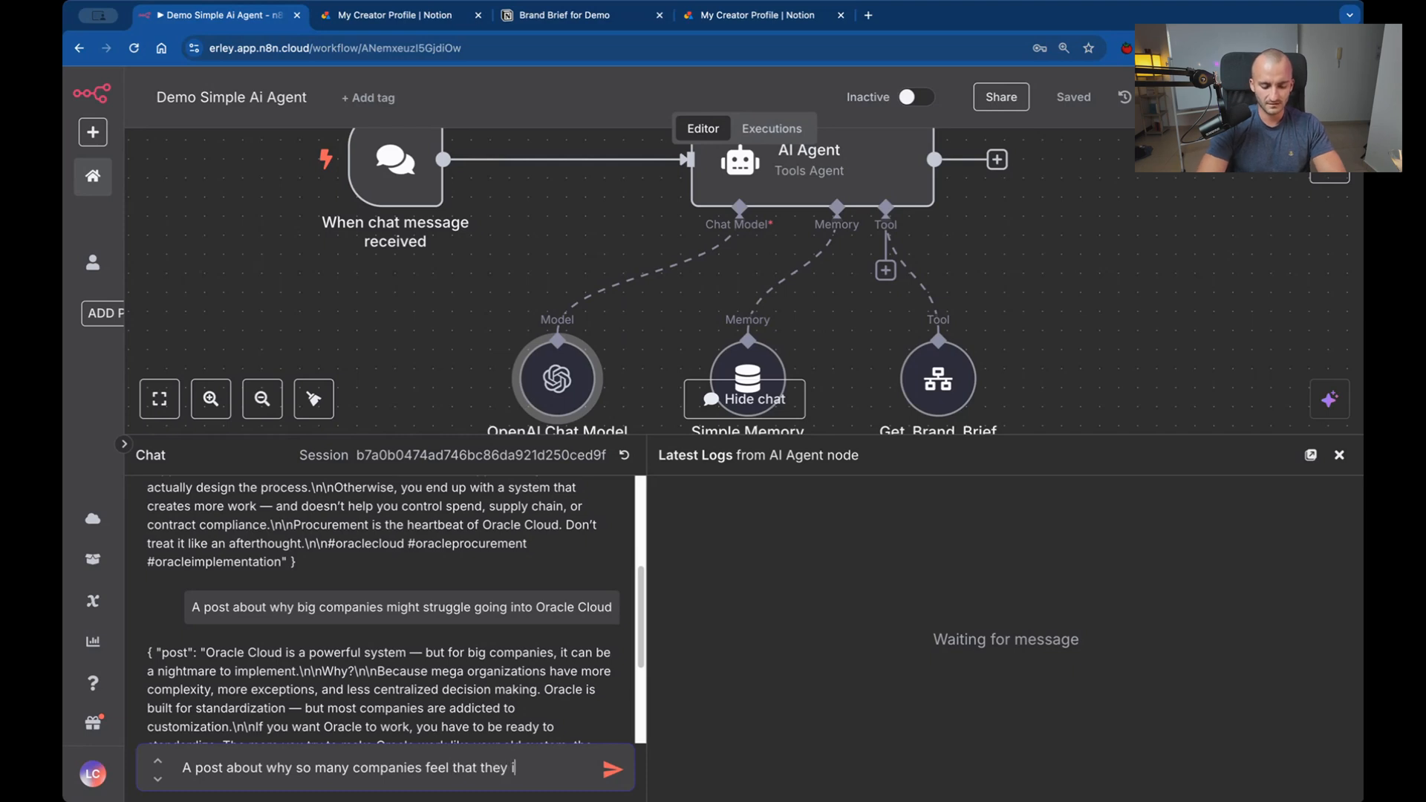
type("lemented oracle cloud but its somehow not a real fit.")
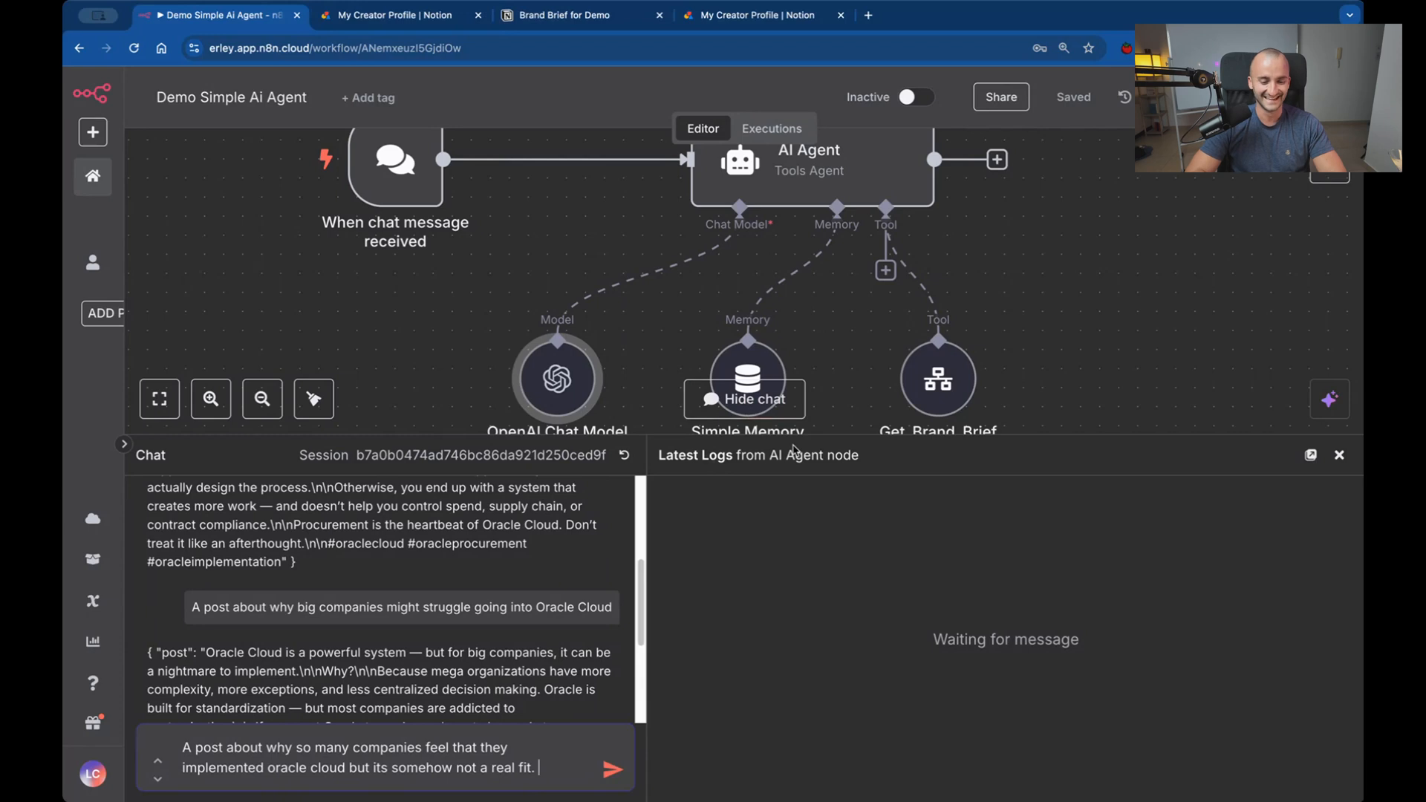
left_click_drag(793, 448, 769, 525)
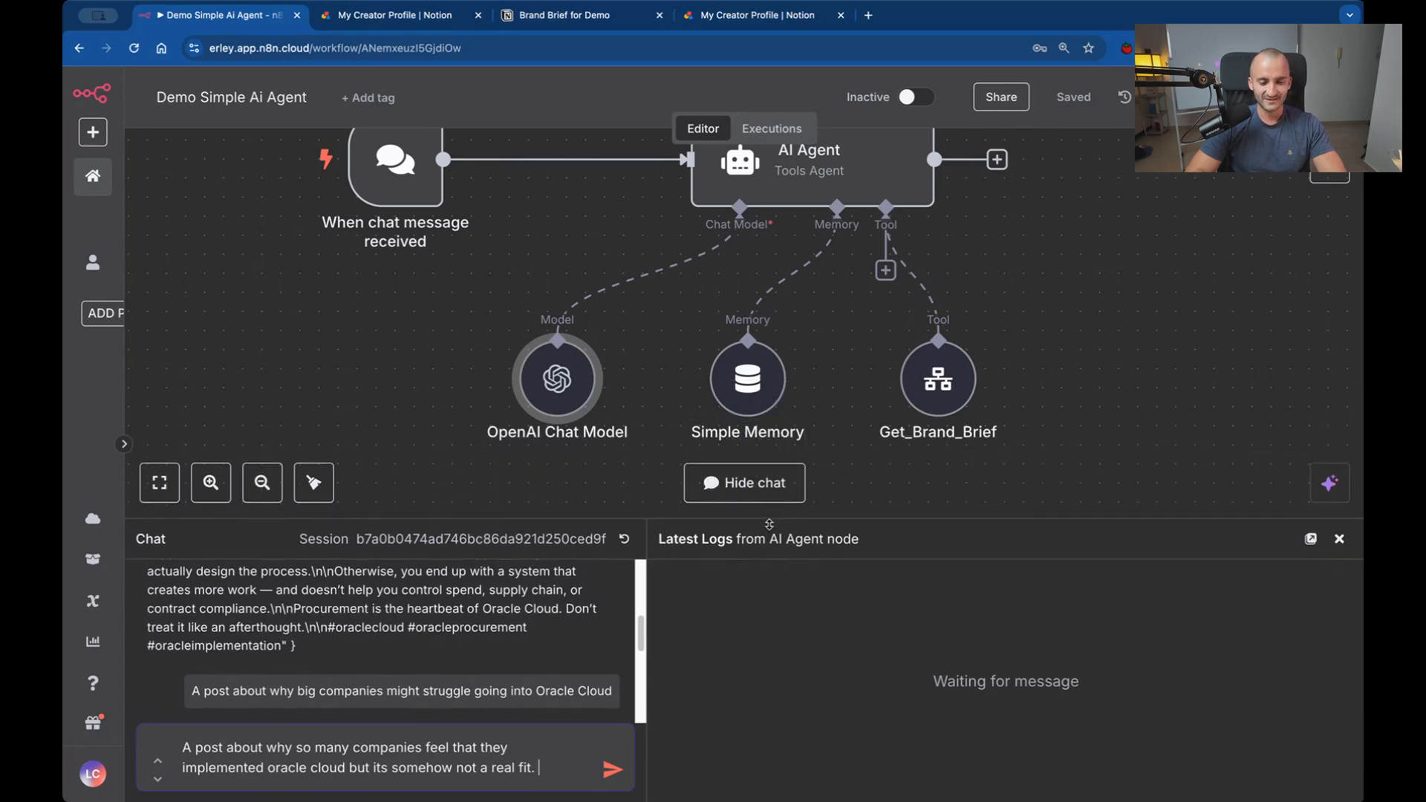
scroll(834, 417, "up", 2)
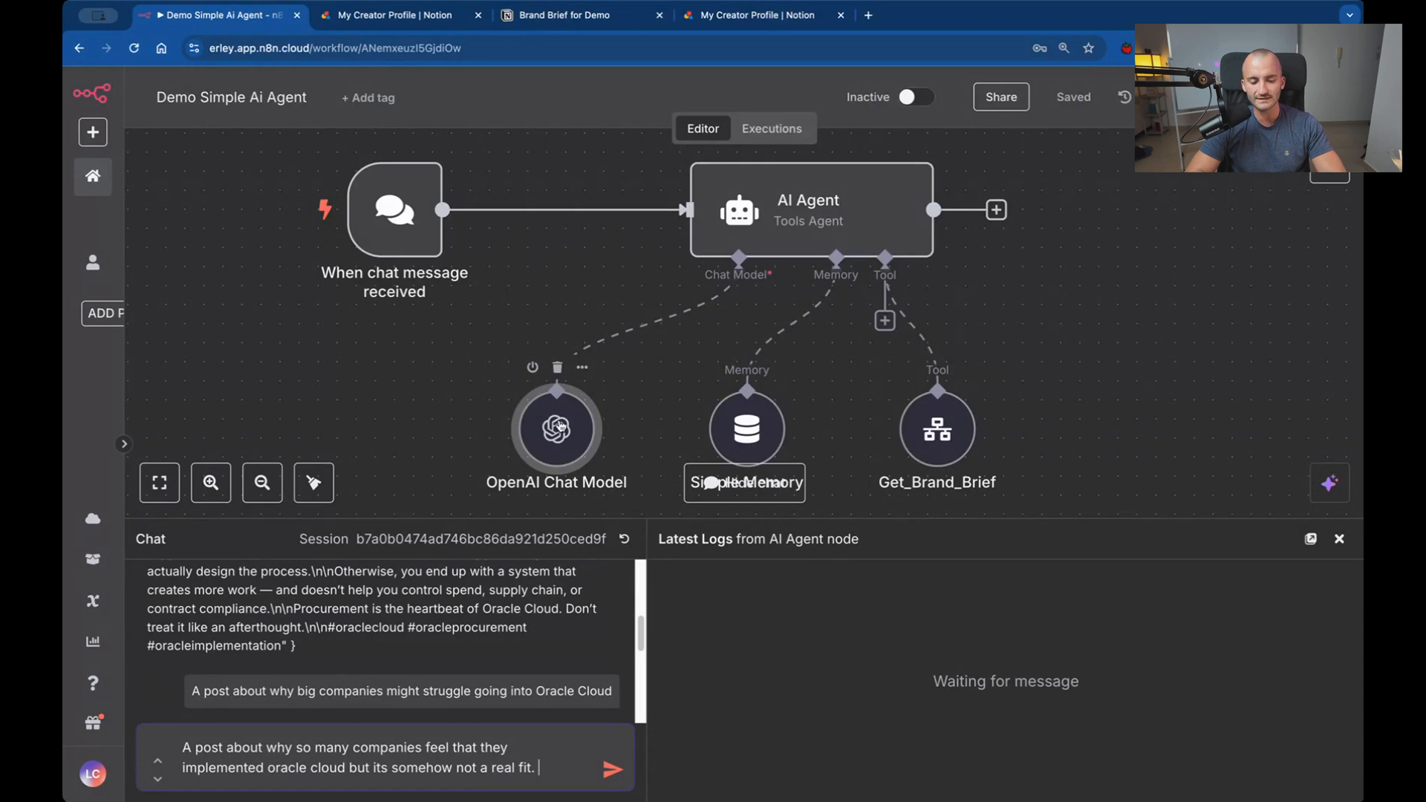
left_click(569, 782)
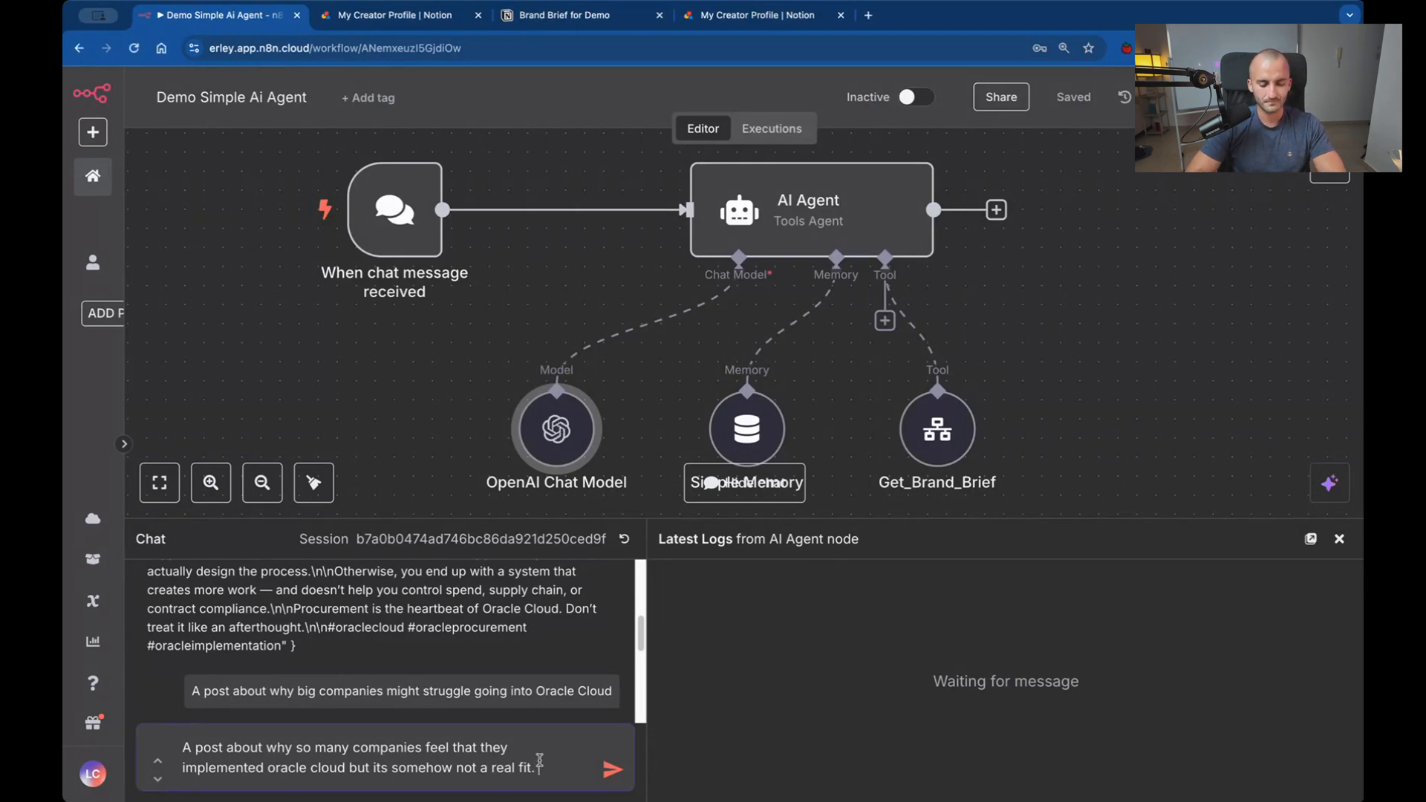
key("Return")
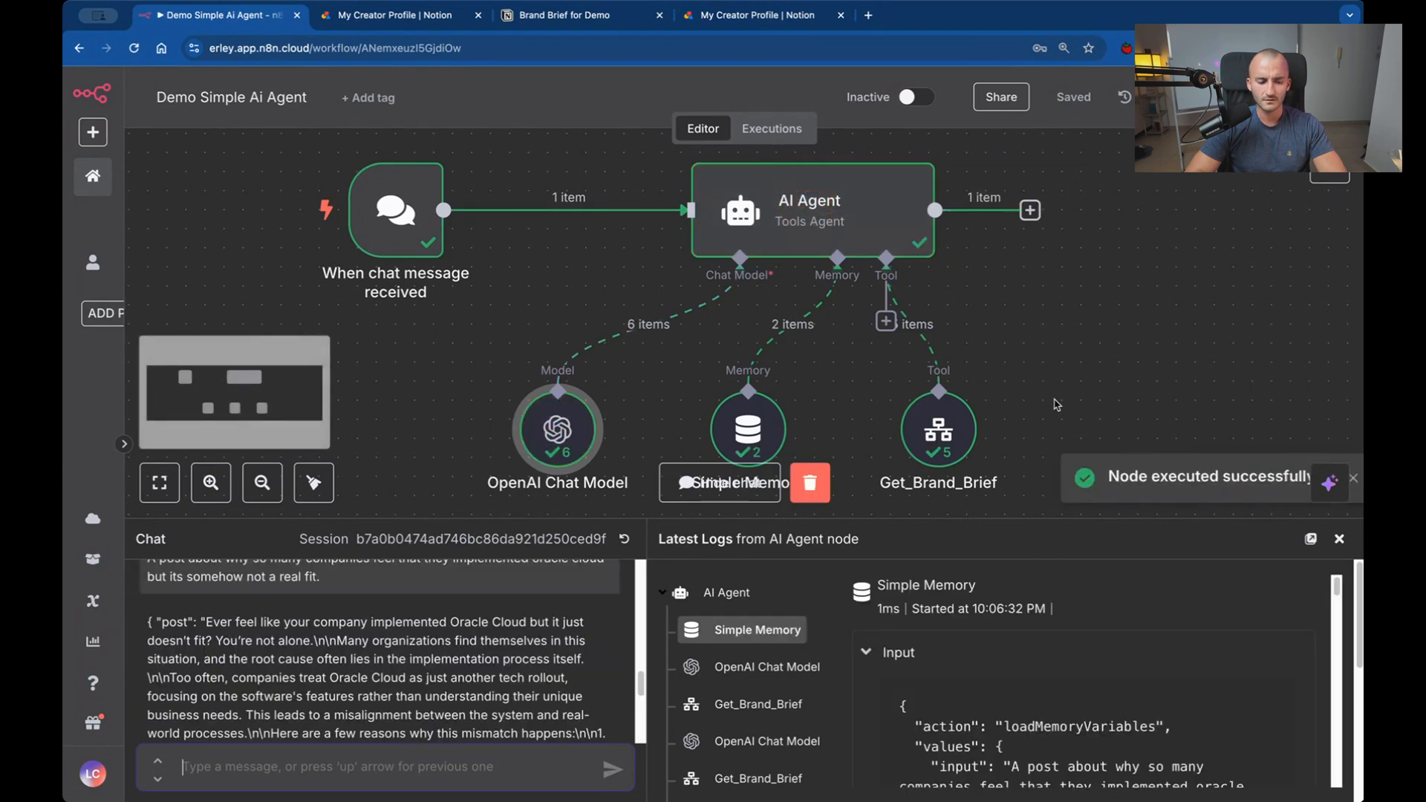
Examine the run's node counts and the AI Agent log's sequence of OpenAI Chat Model and Get_Brand_Brief calls.
scroll(1057, 405, "down", 1)
scroll(1056, 405, "up", 1)
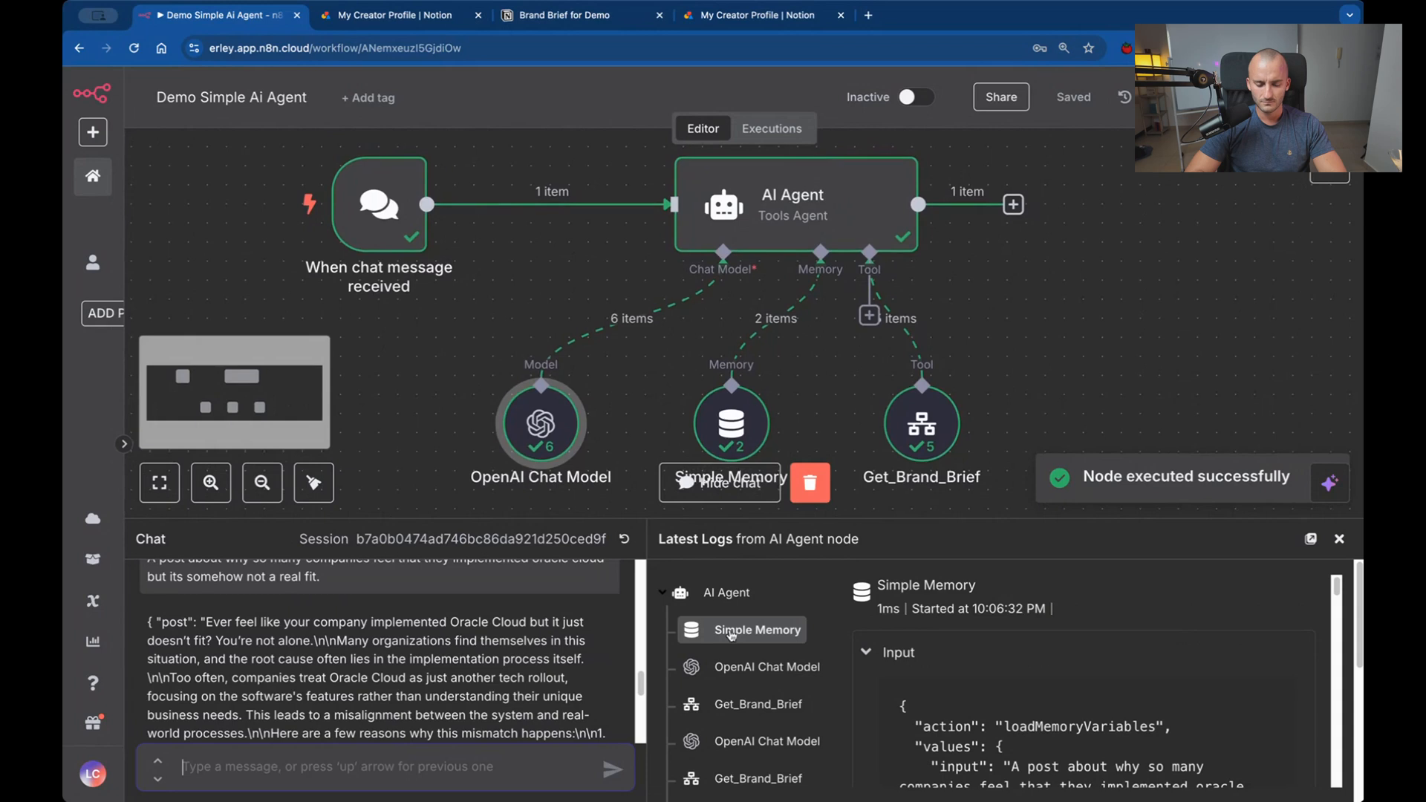
scroll(775, 612, "down", 3)
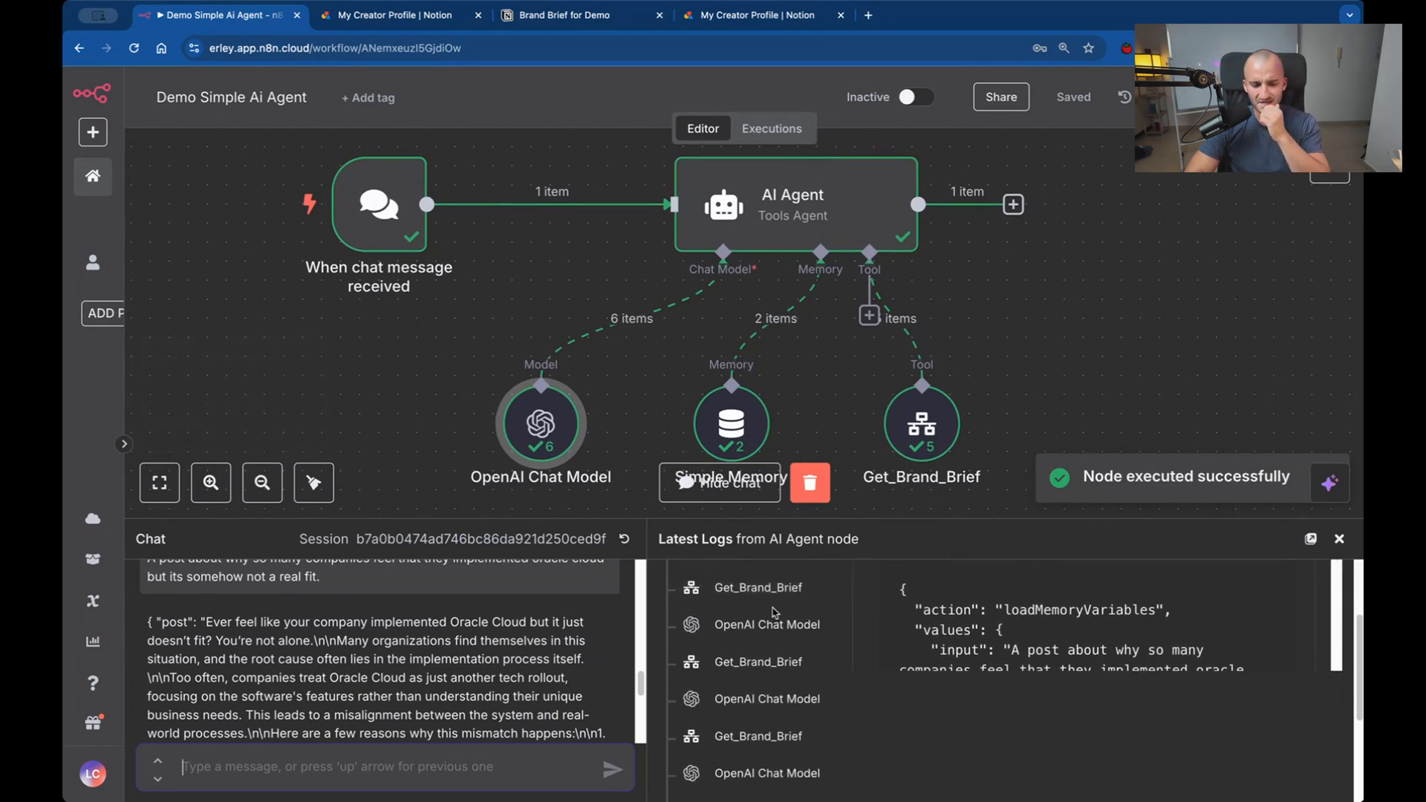
scroll(757, 668, "up", 1)
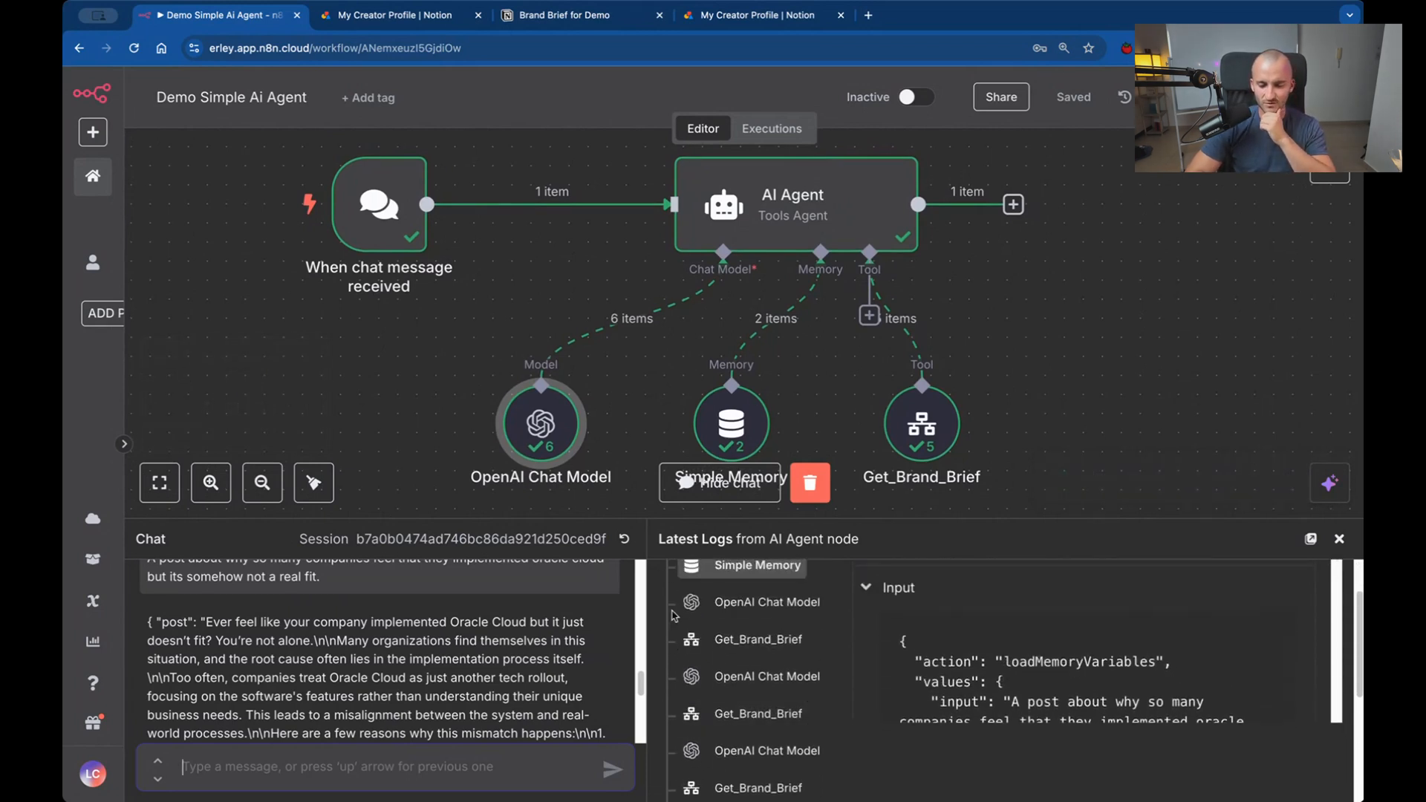
Inspect the first two Get_Brand_Brief calls in the AI Agent log, reading their inputs and the returned brand brief content.
left_click(762, 633)
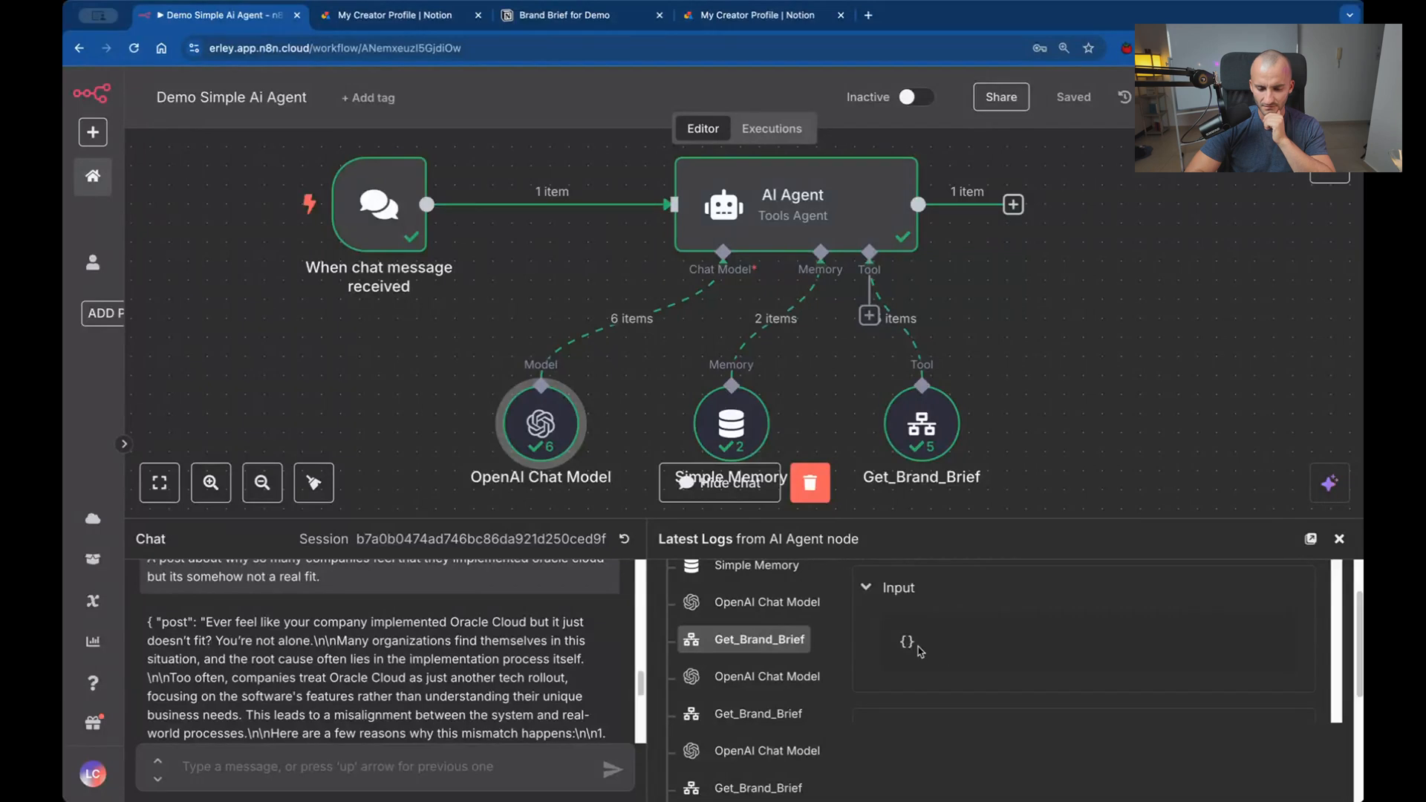
scroll(765, 631, "down", 1)
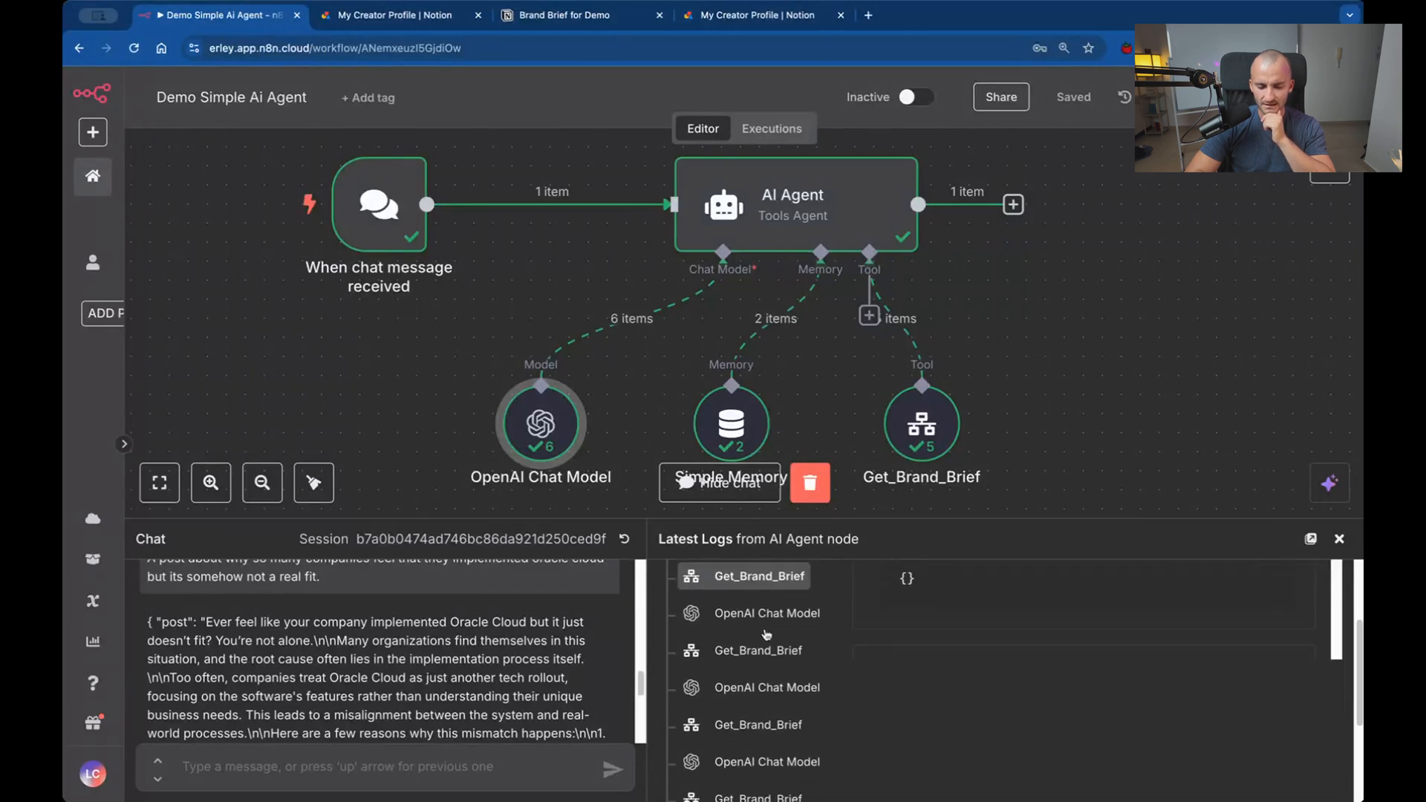
left_click(752, 657)
scroll(753, 660, "down", 1)
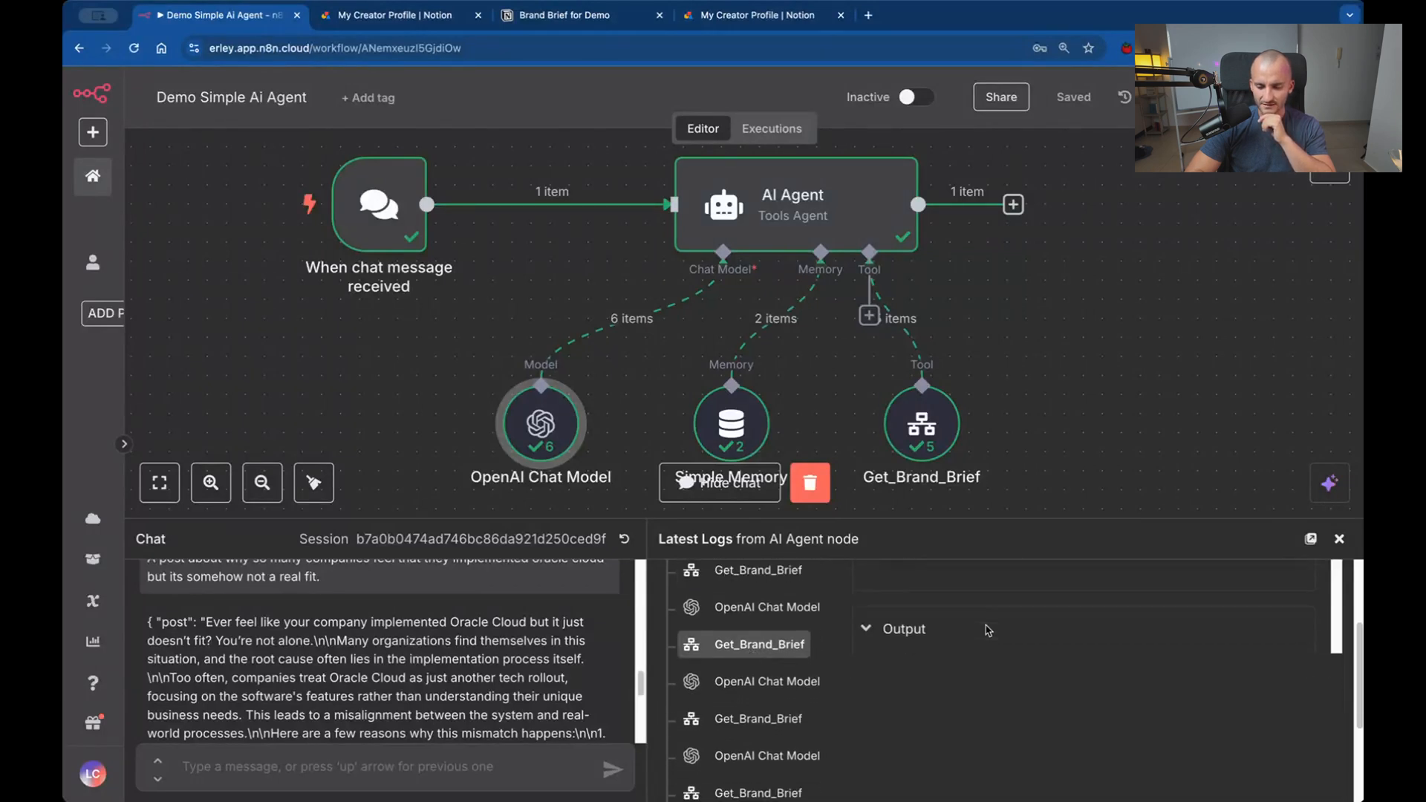
scroll(987, 629, "down", 5)
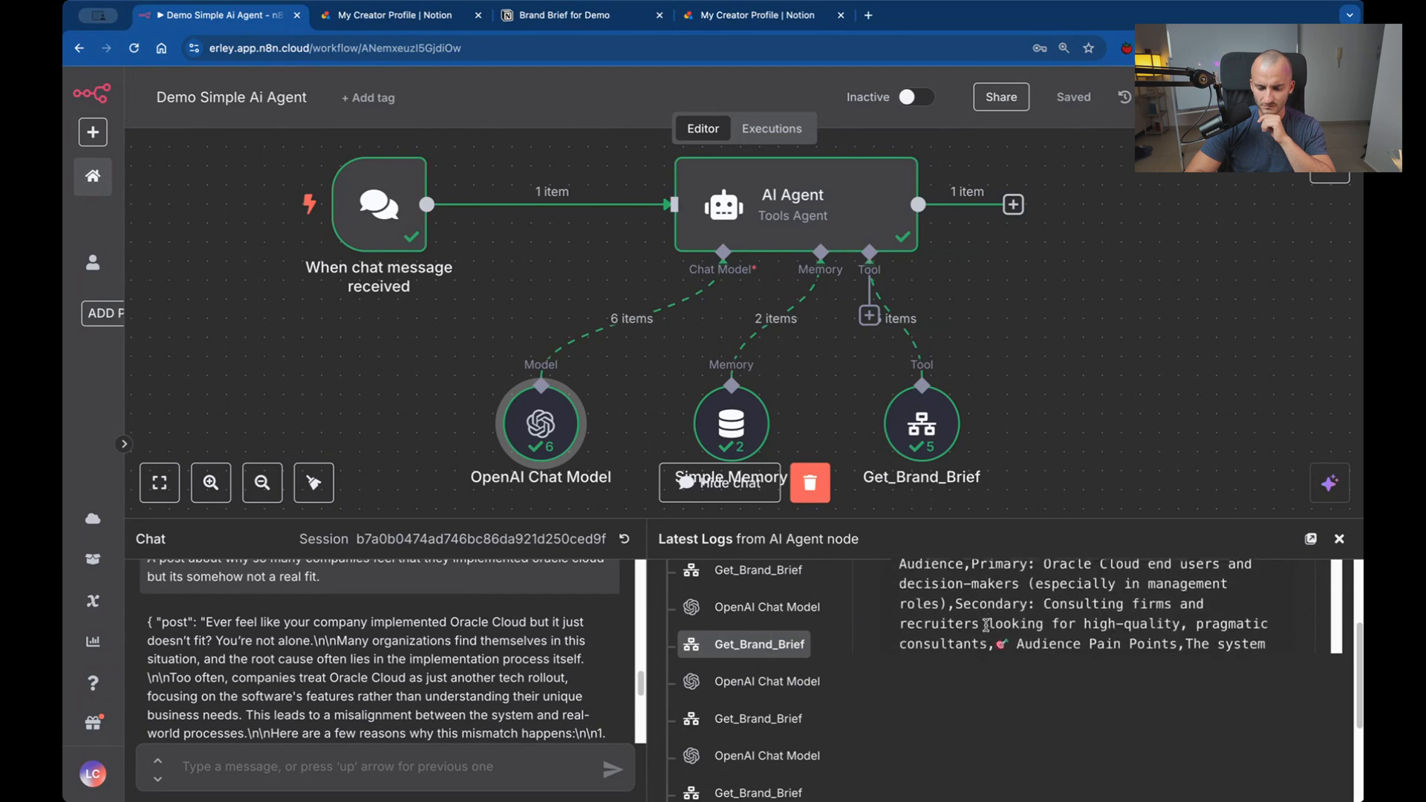
scroll(985, 625, "down", 10)
scroll(986, 630, "up", 10)
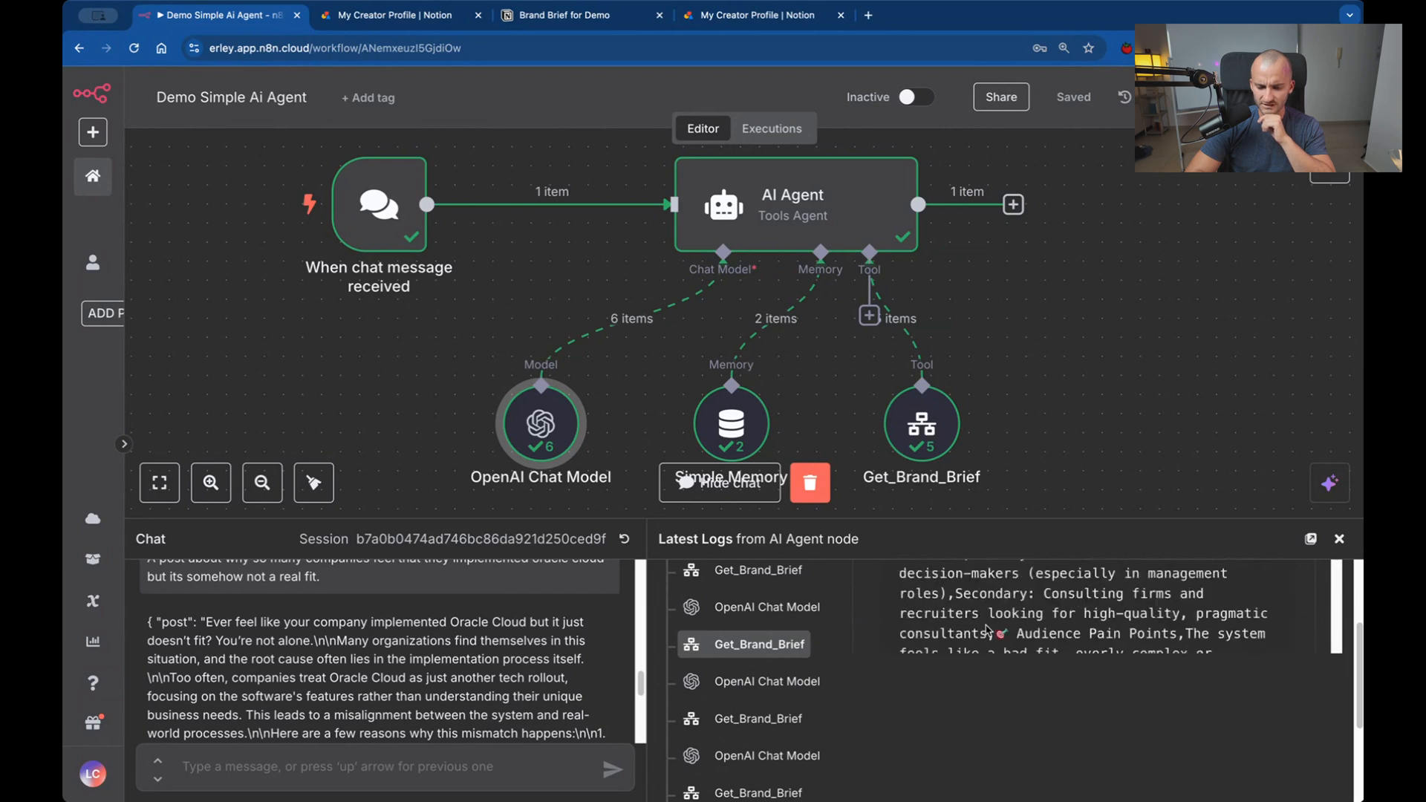
scroll(986, 629, "up", 5)
scroll(988, 629, "down", 4)
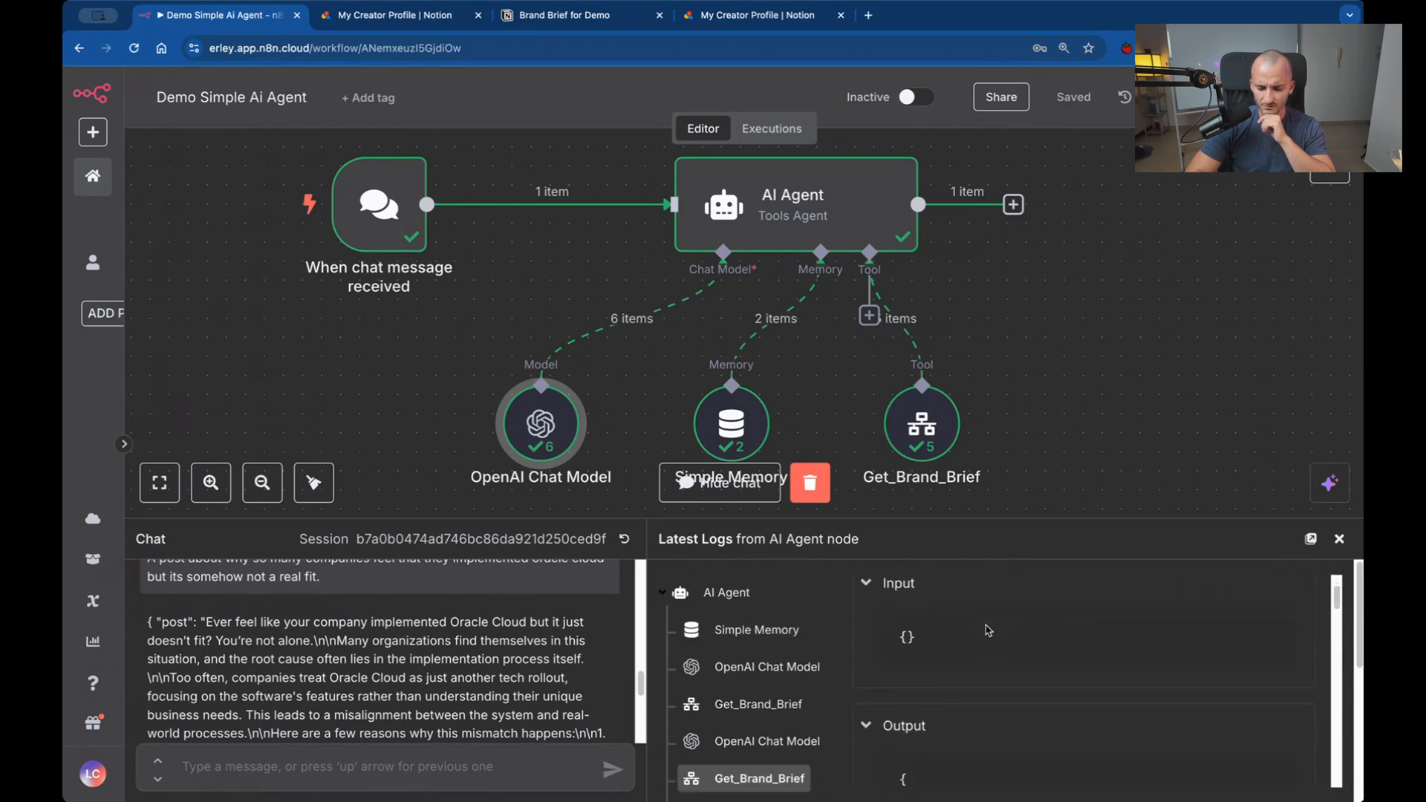
scroll(754, 663, "down", 5)
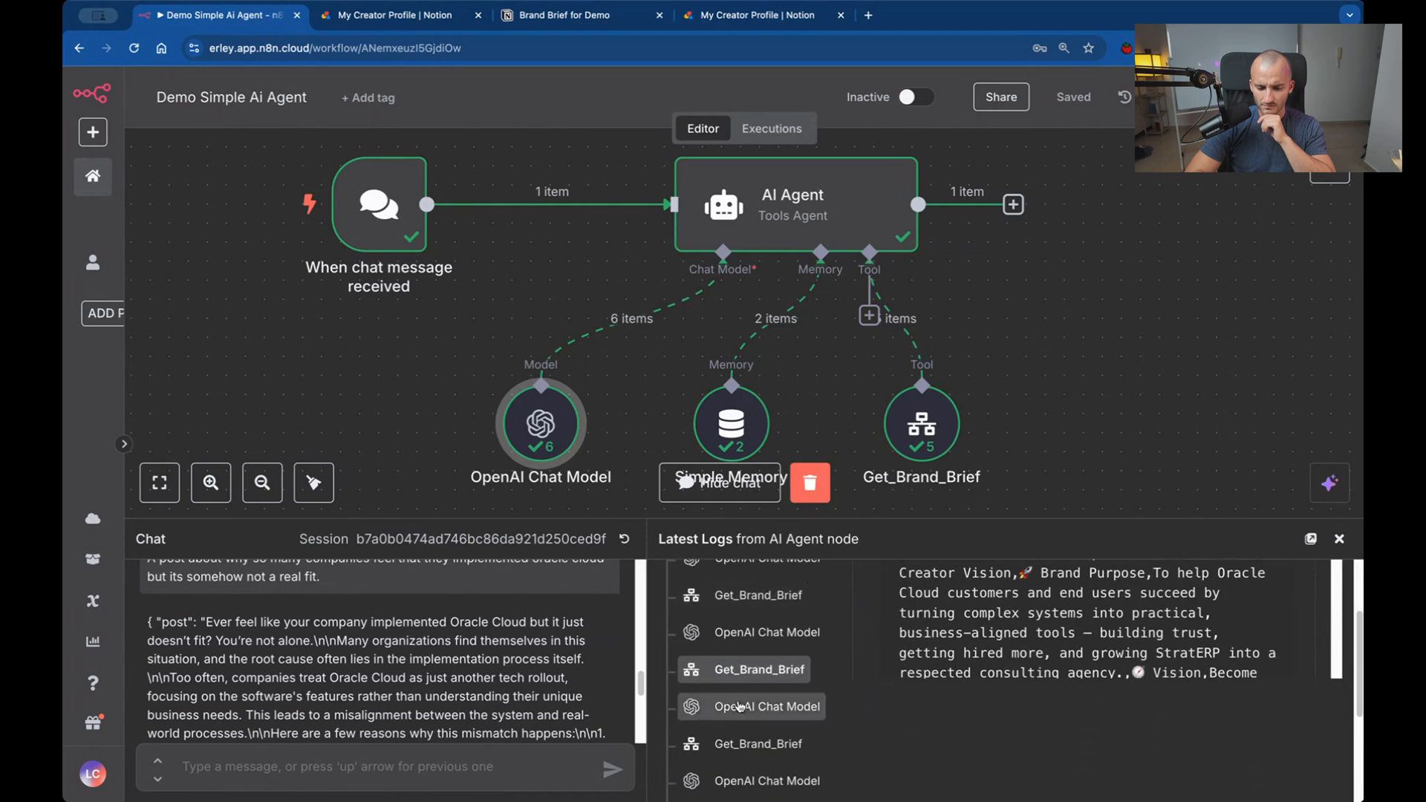
Examine the remaining Get_Brand_Brief and OpenAI Chat Model log entries, reading the brand brief output through to its end.
scroll(755, 663, "down", 1)
left_click(755, 659)
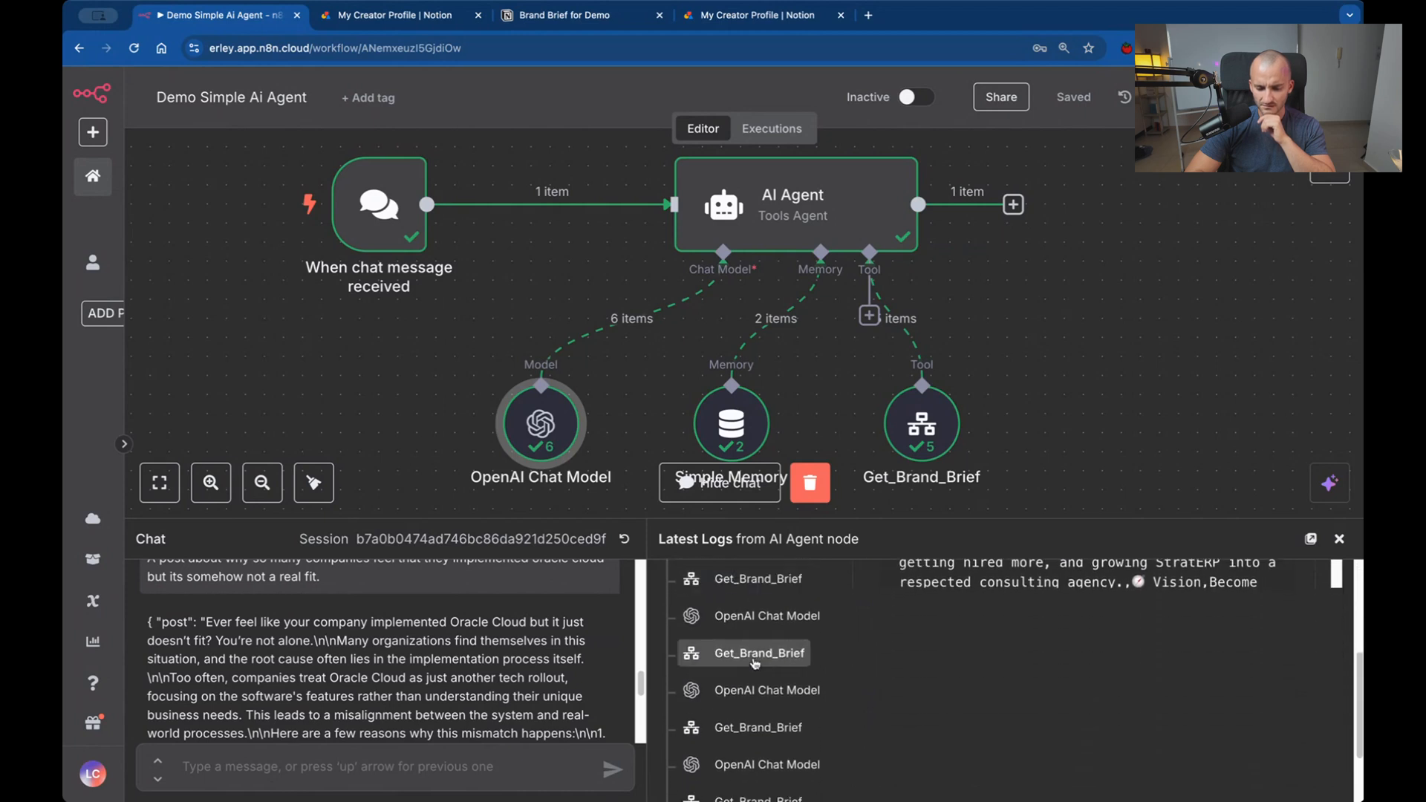
left_click(759, 731)
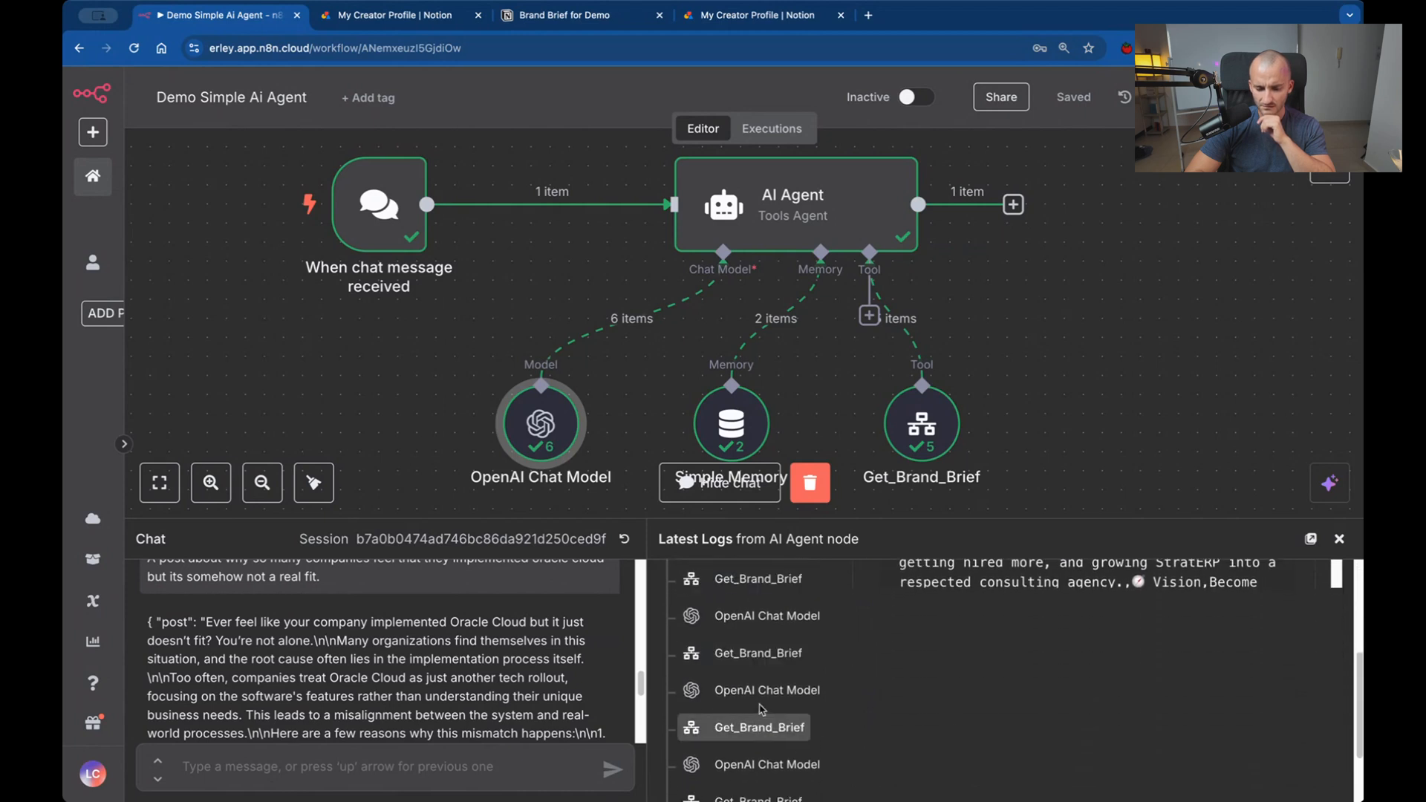
left_click(765, 690)
left_click(763, 729)
scroll(1093, 567, "up", 5)
scroll(1110, 757, "up", 3)
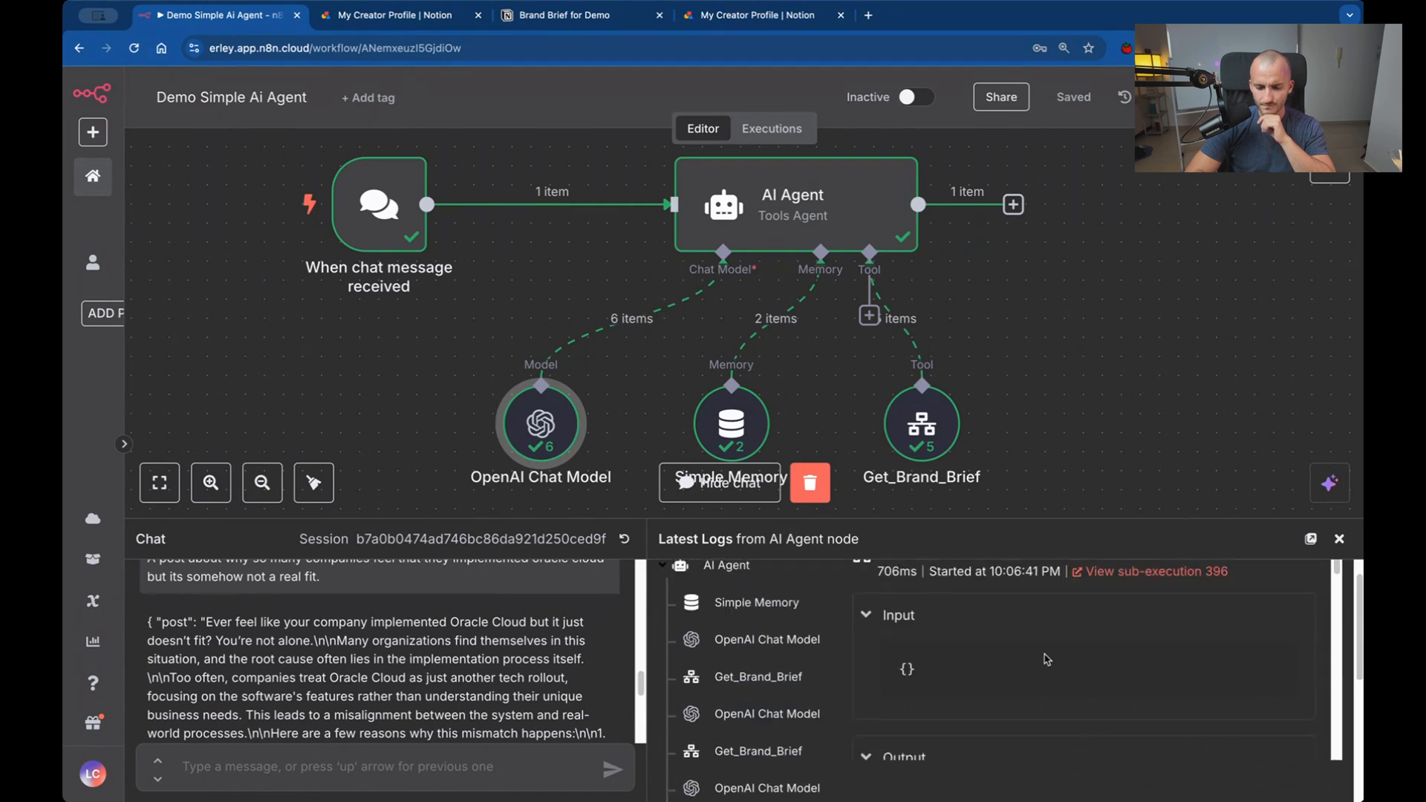
scroll(1046, 658, "up", 1)
scroll(1046, 659, "down", 10)
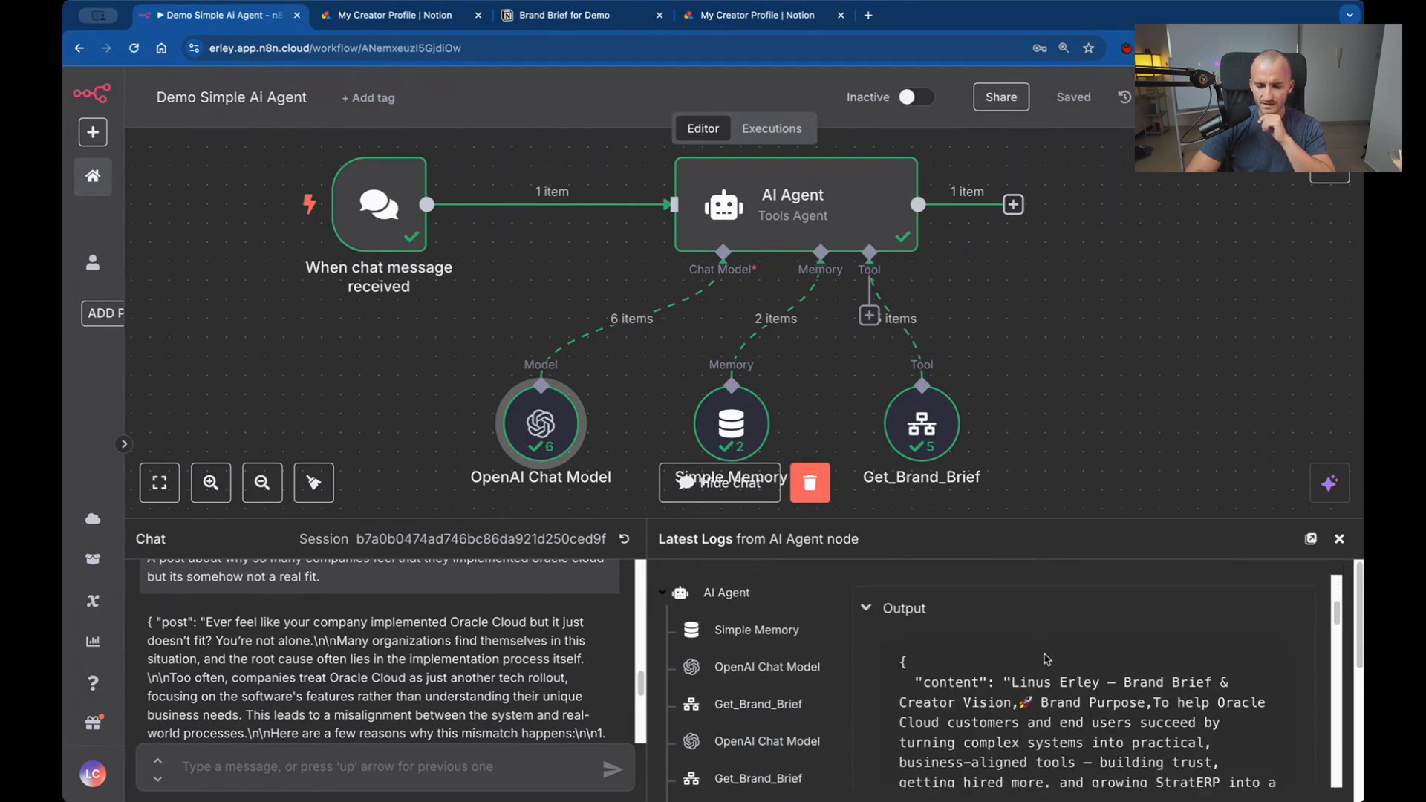
scroll(1044, 653, "down", 5)
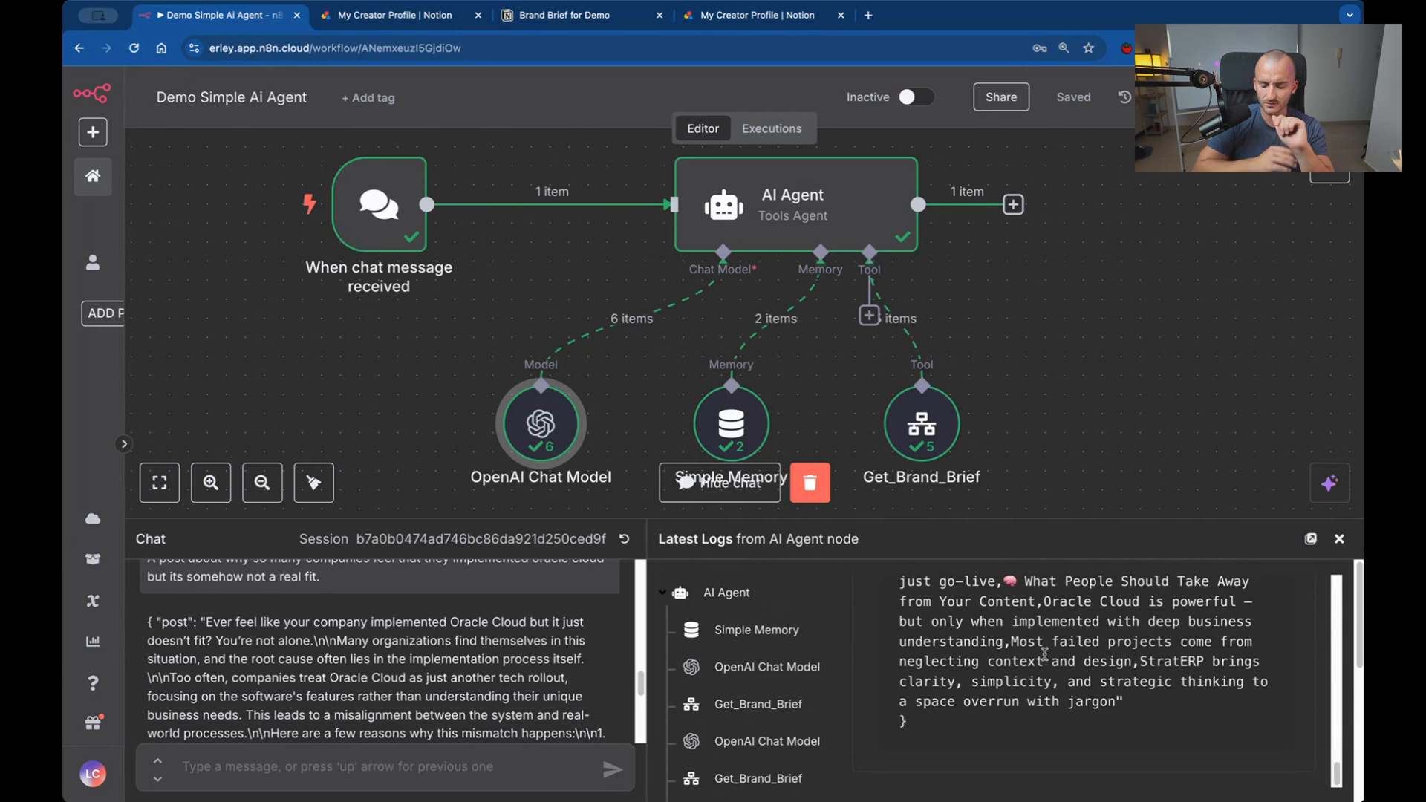
Check the workflow's execution history with the May 10, 22:06:32 run and return to the editor.
left_click(771, 128)
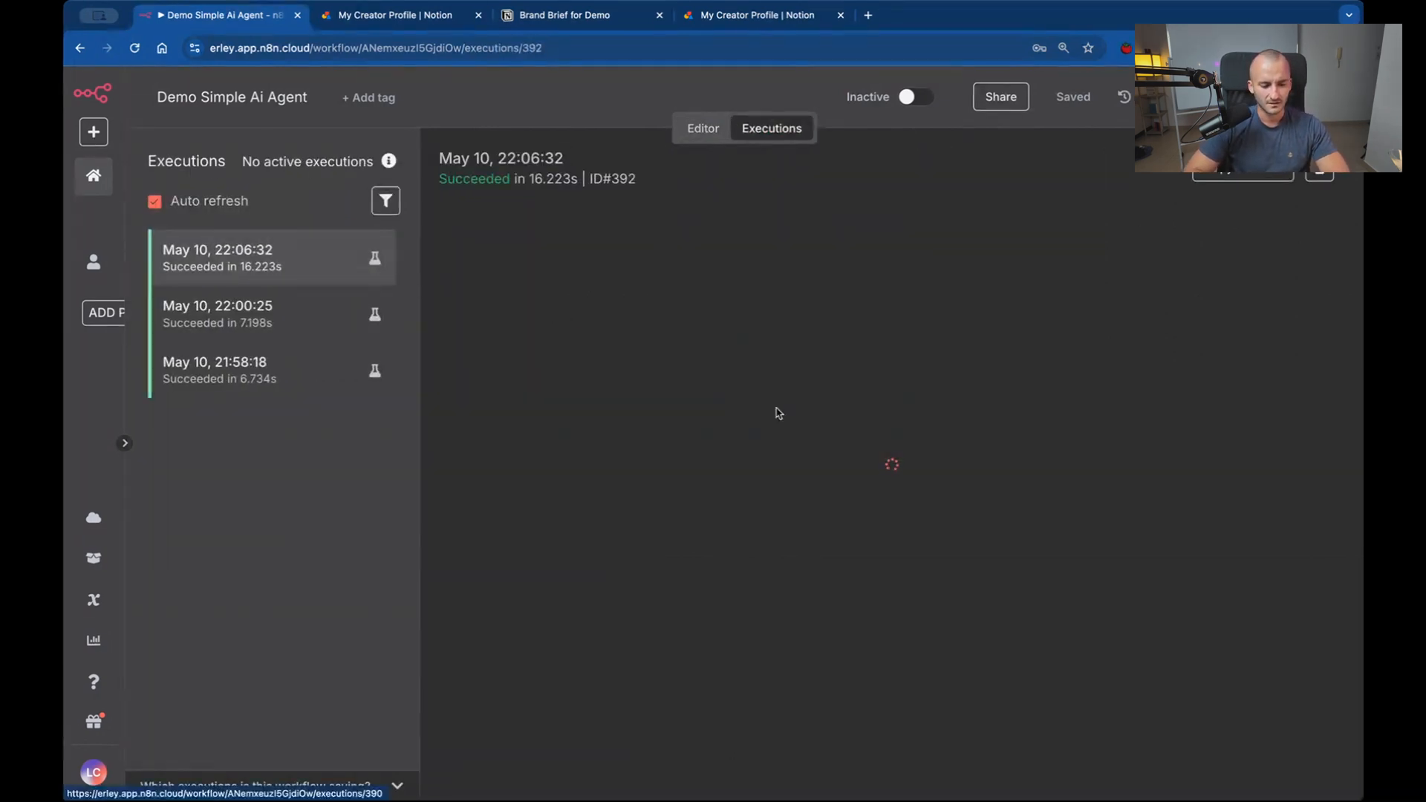
left_click(703, 129)
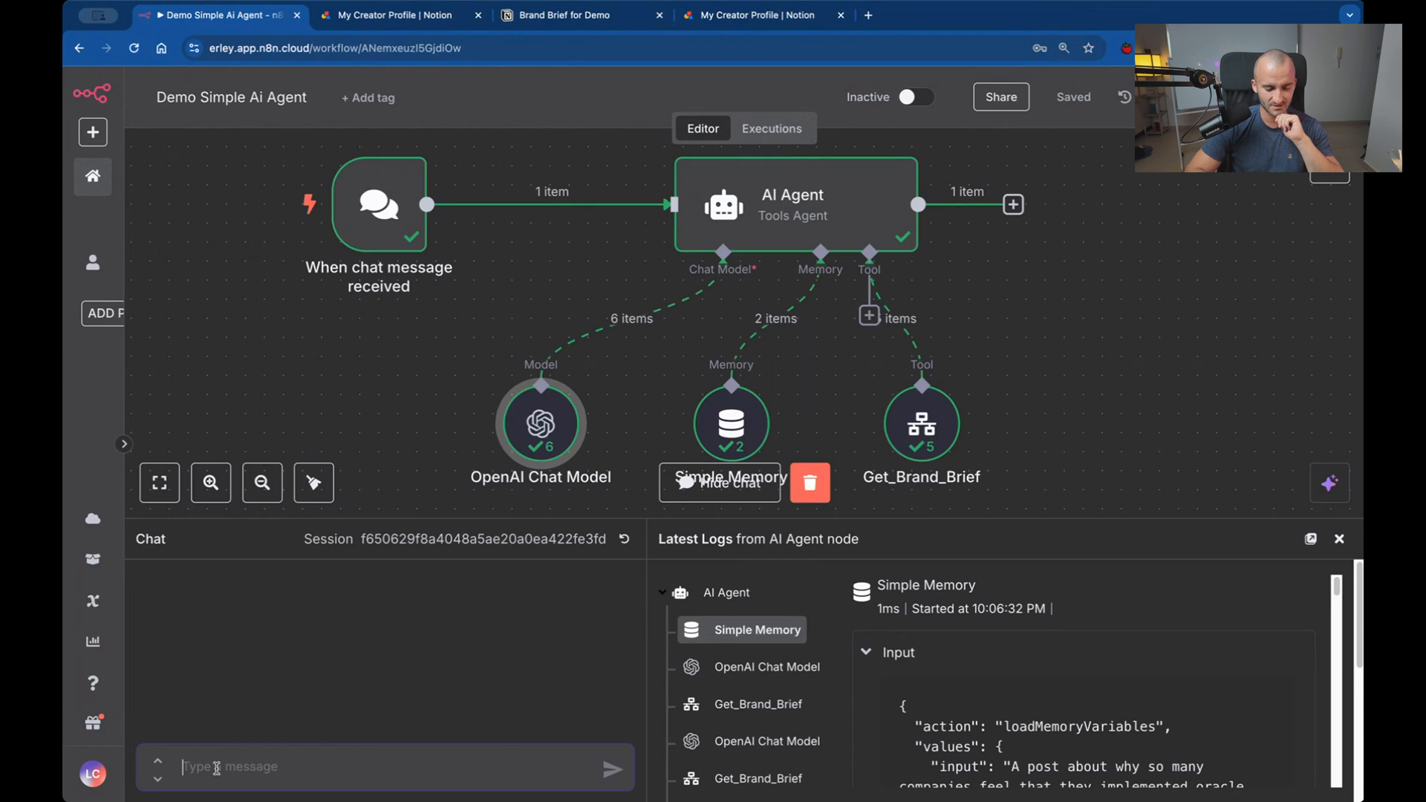
scroll(538, 390, "down", 1)
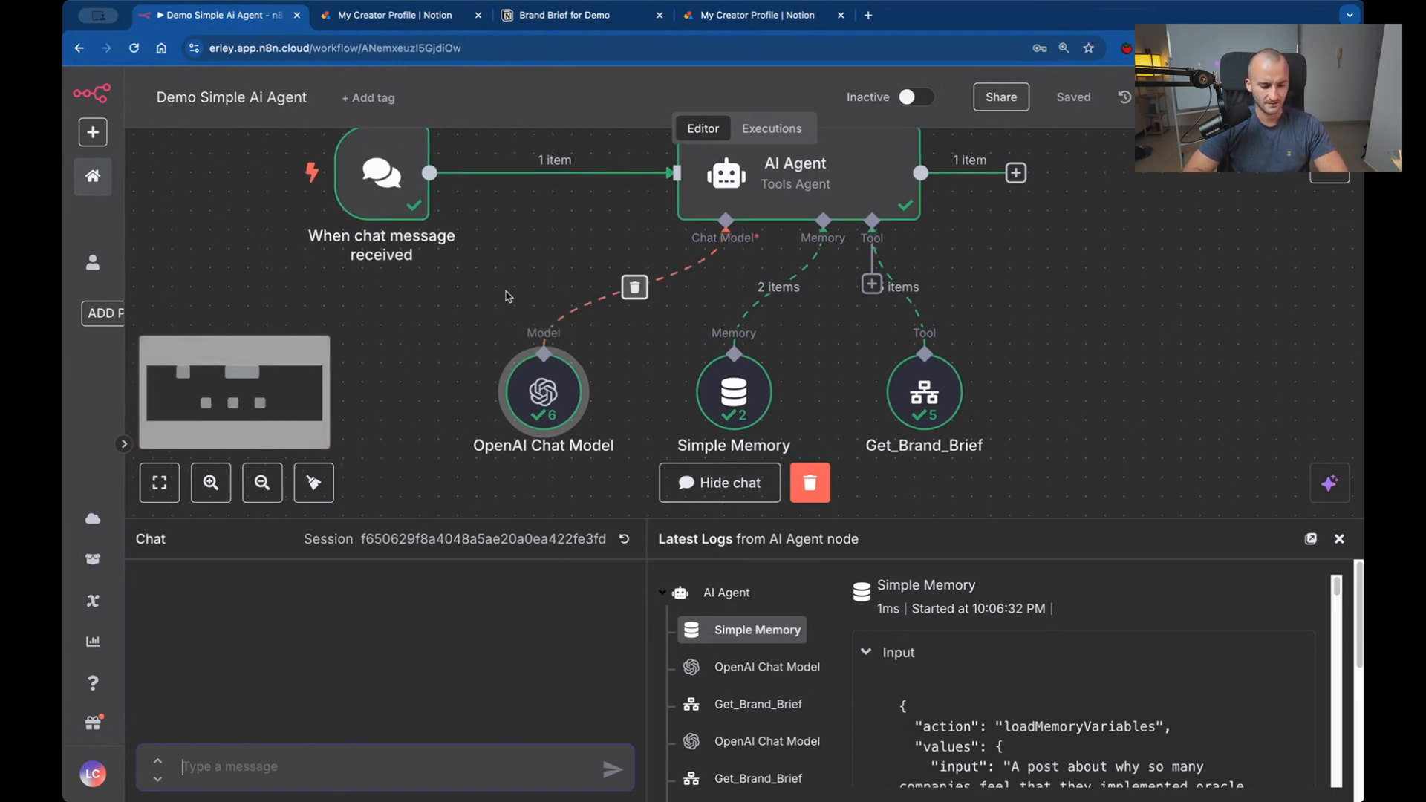
left_click(768, 131)
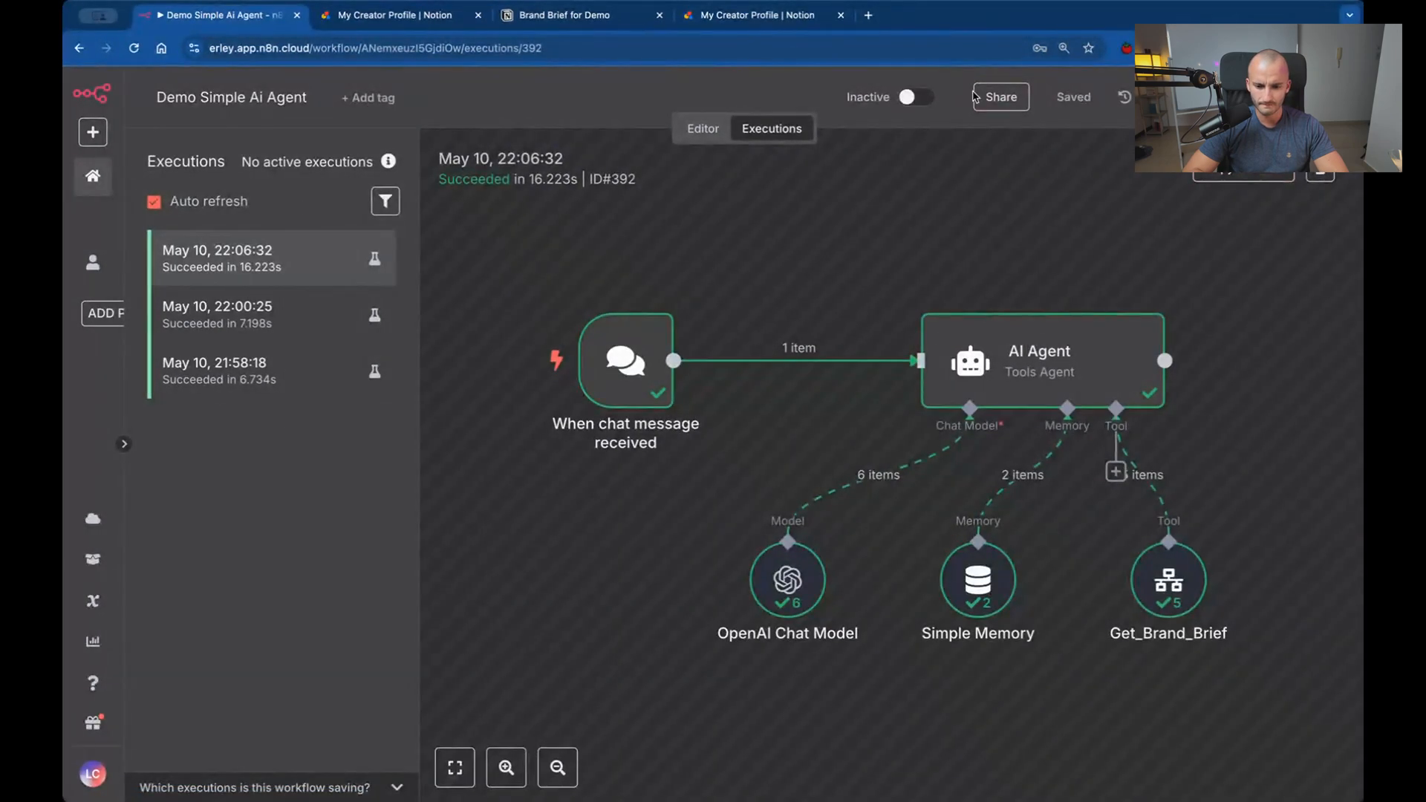
scroll(1082, 409, "down", 1)
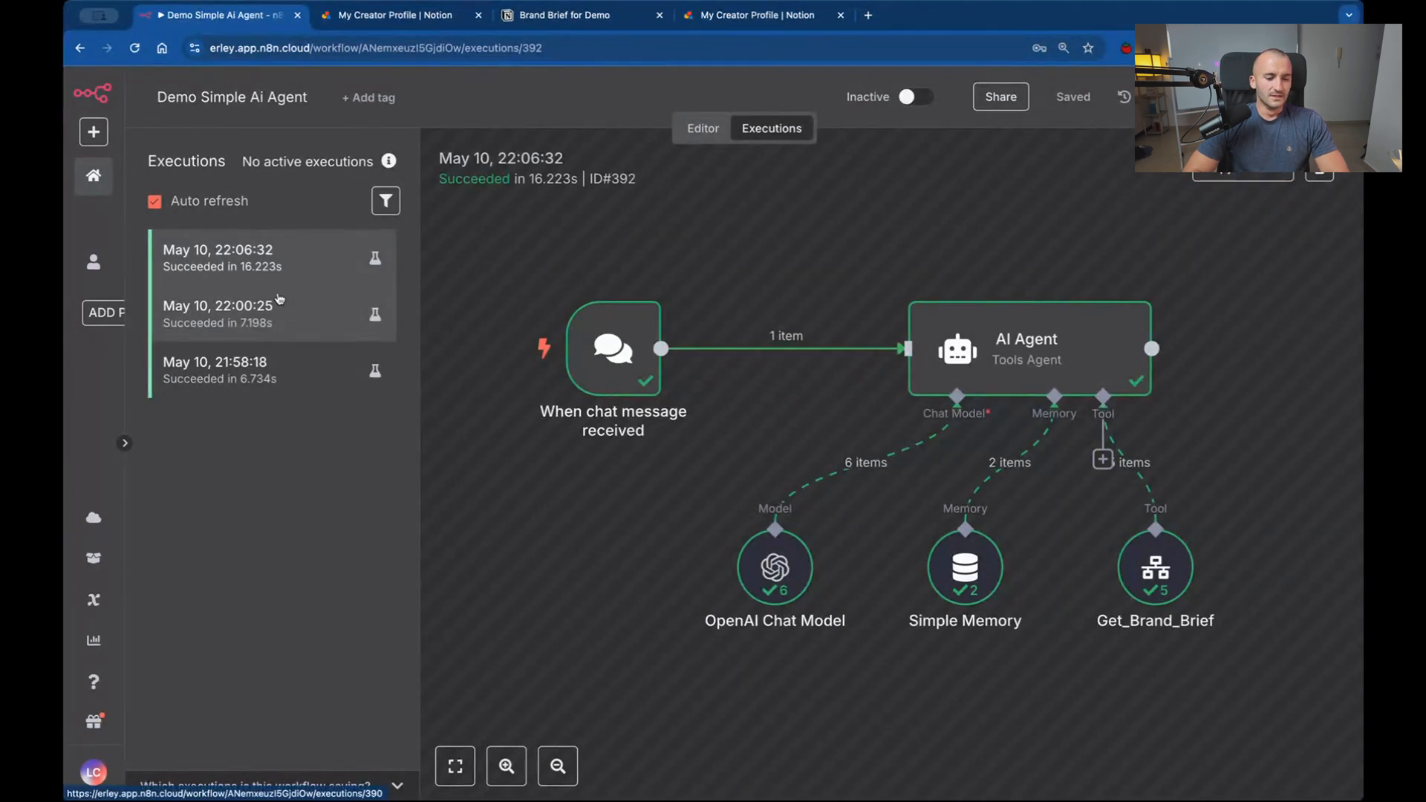
left_click(703, 128)
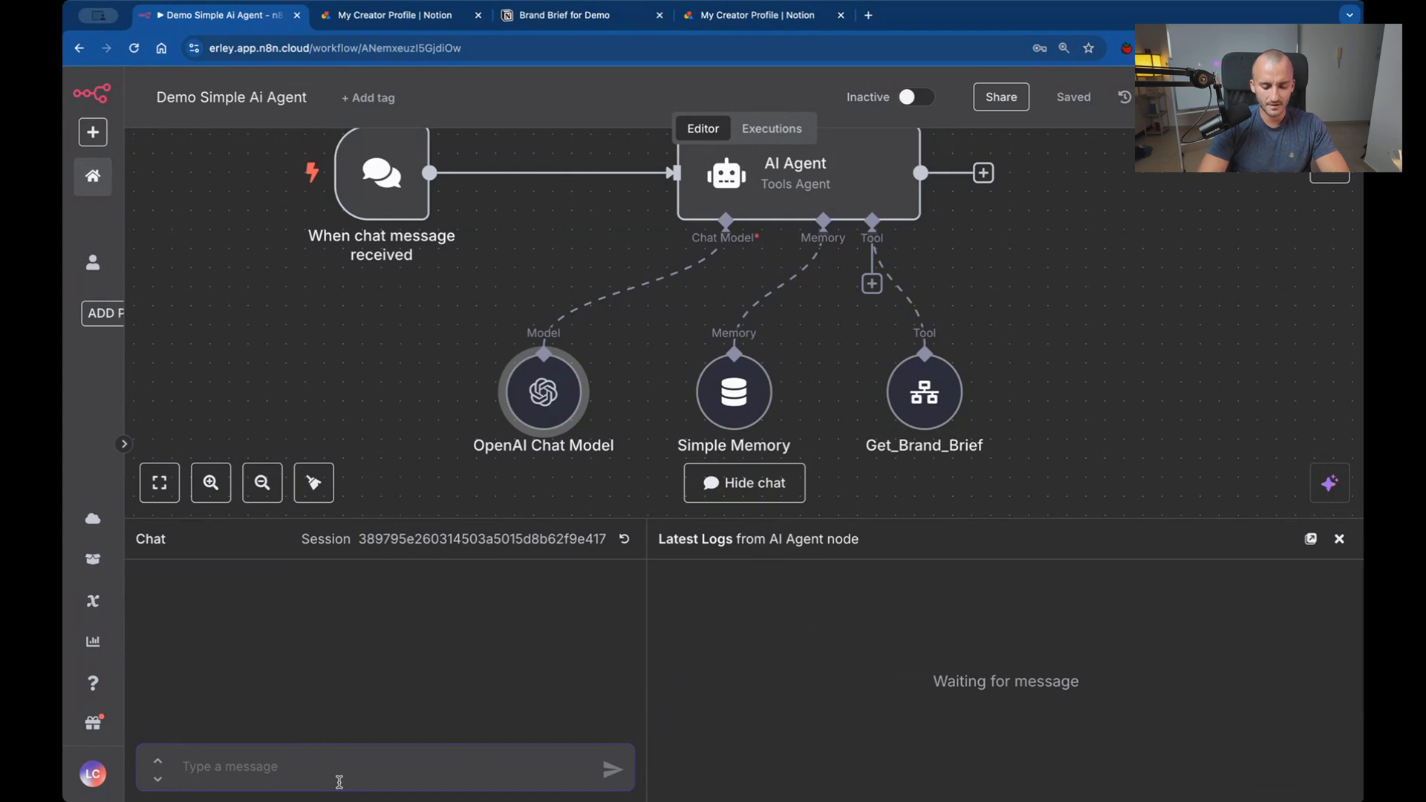
Begin the chat message with "A post about companies that after an oracle cloud implementation feel like the system is just not a real fit".
type("A post about companies that after an oracle")
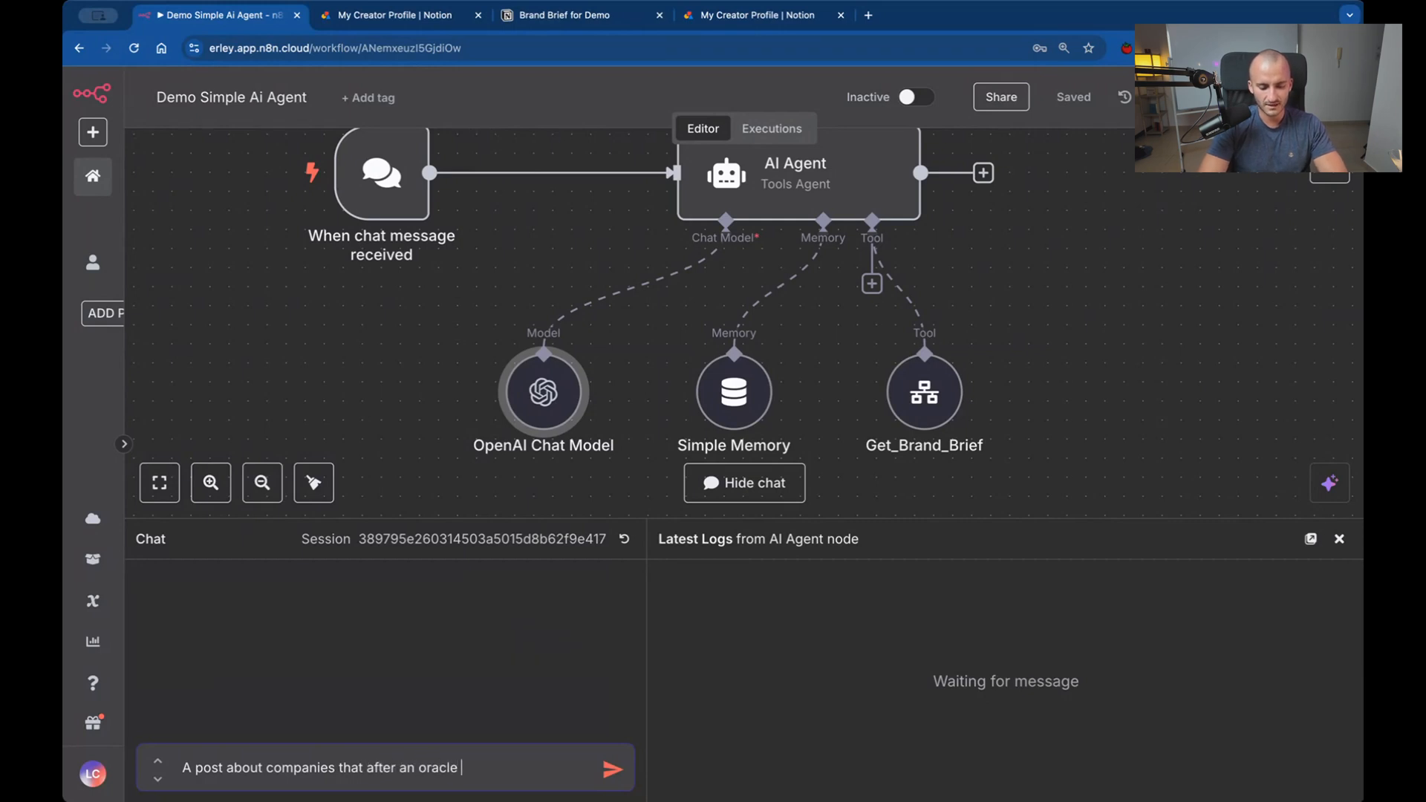
type("plementation ")
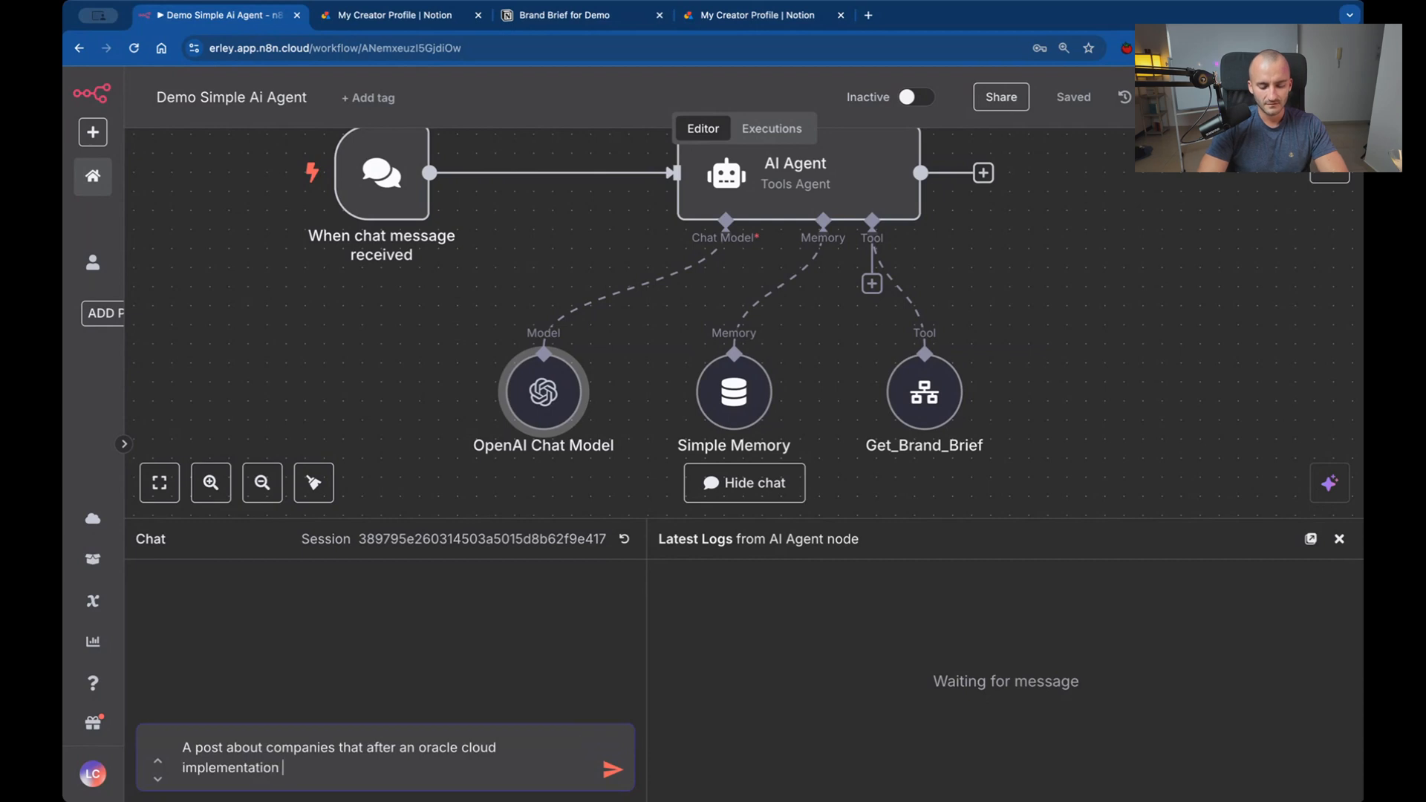
type("feel like the ")
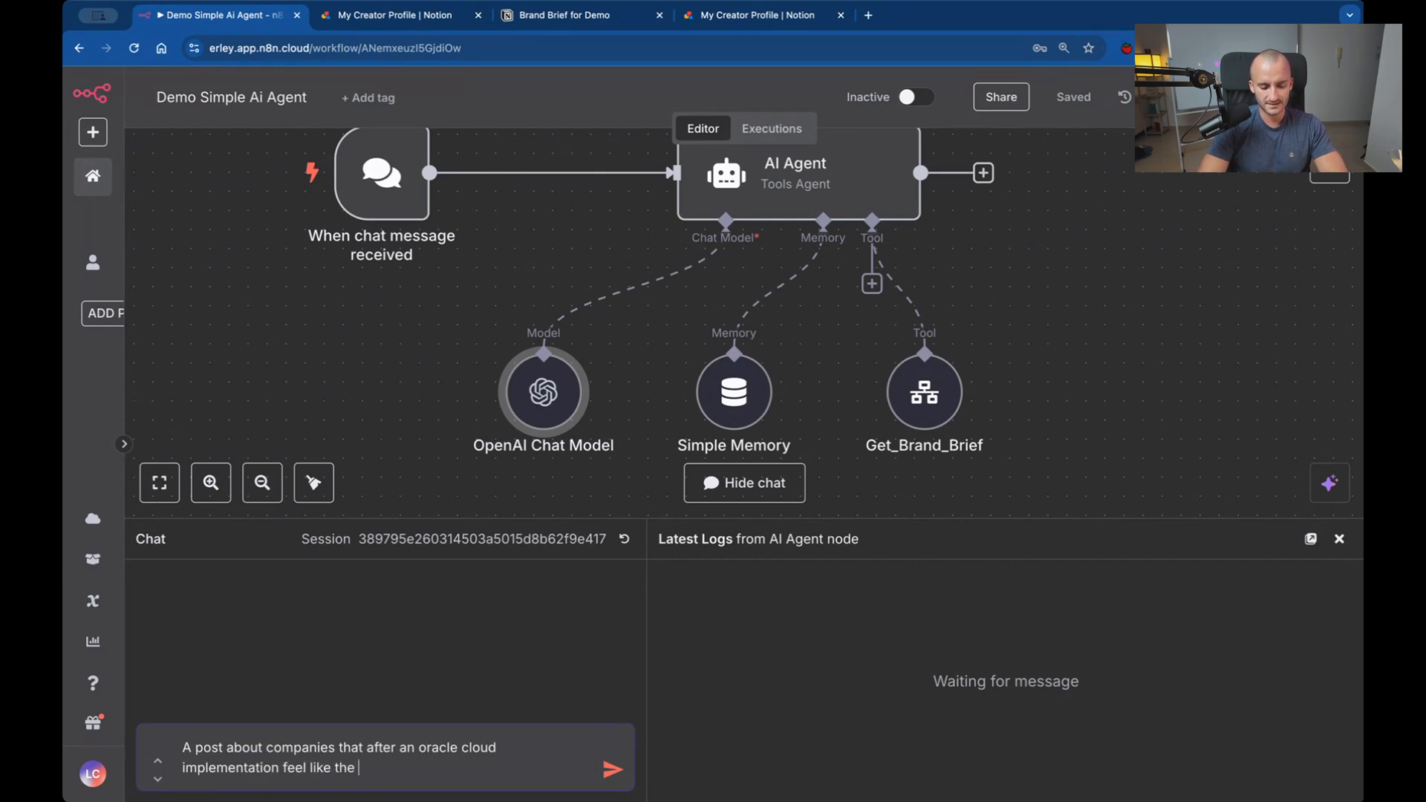
type("system is just not a real fit (")
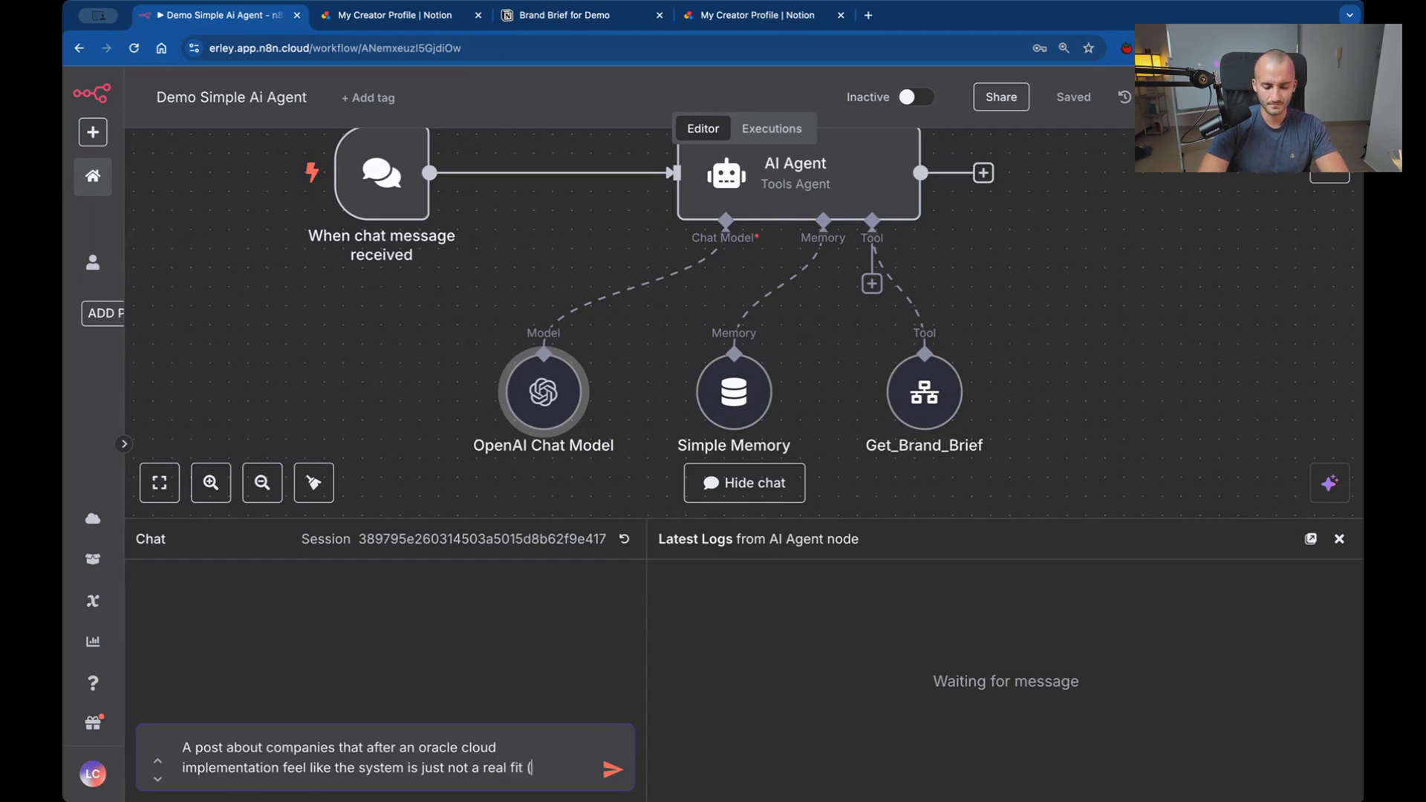
Complete the message with "(eventhough the implementation was "successful from an IT perspective)" and send it to the agent.
type("eventh")
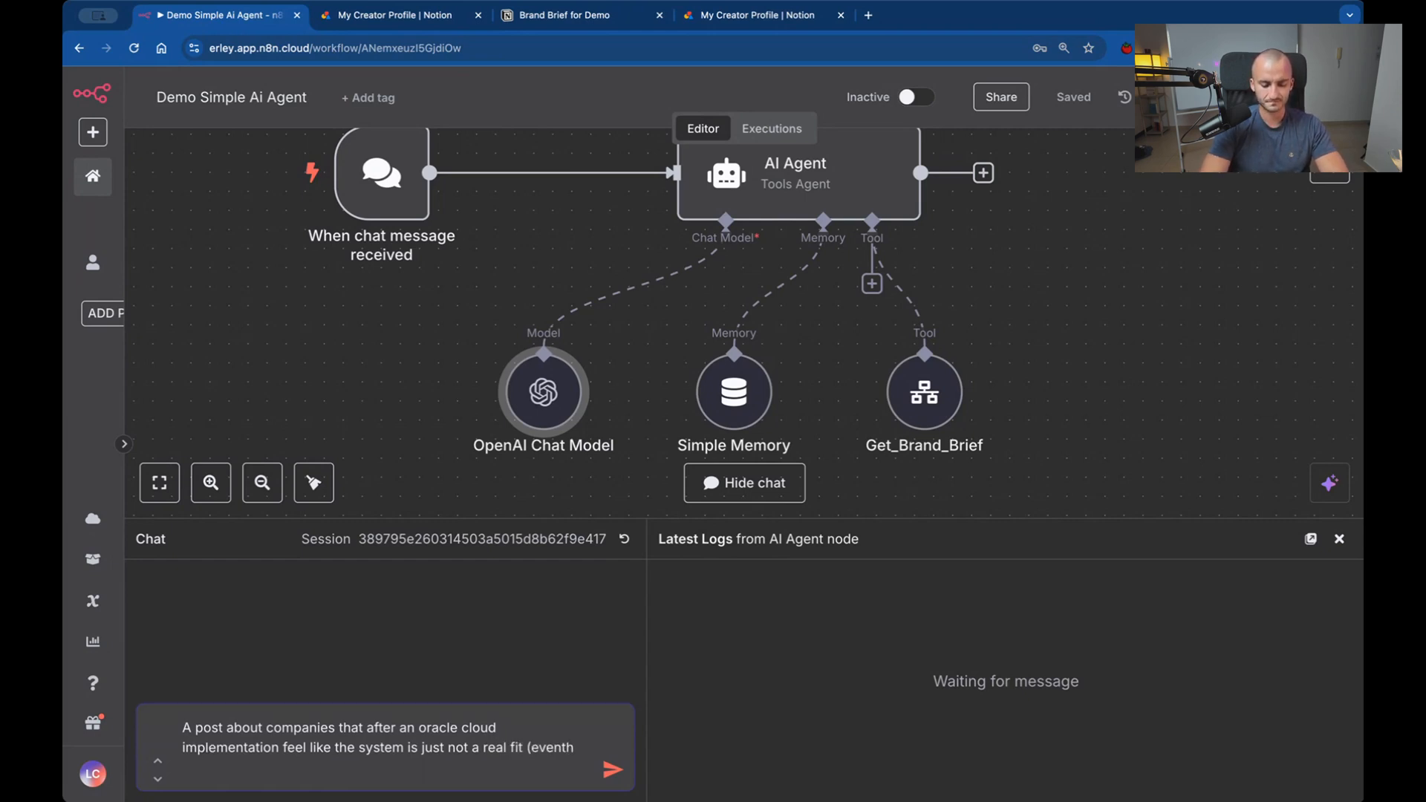
type("ough t")
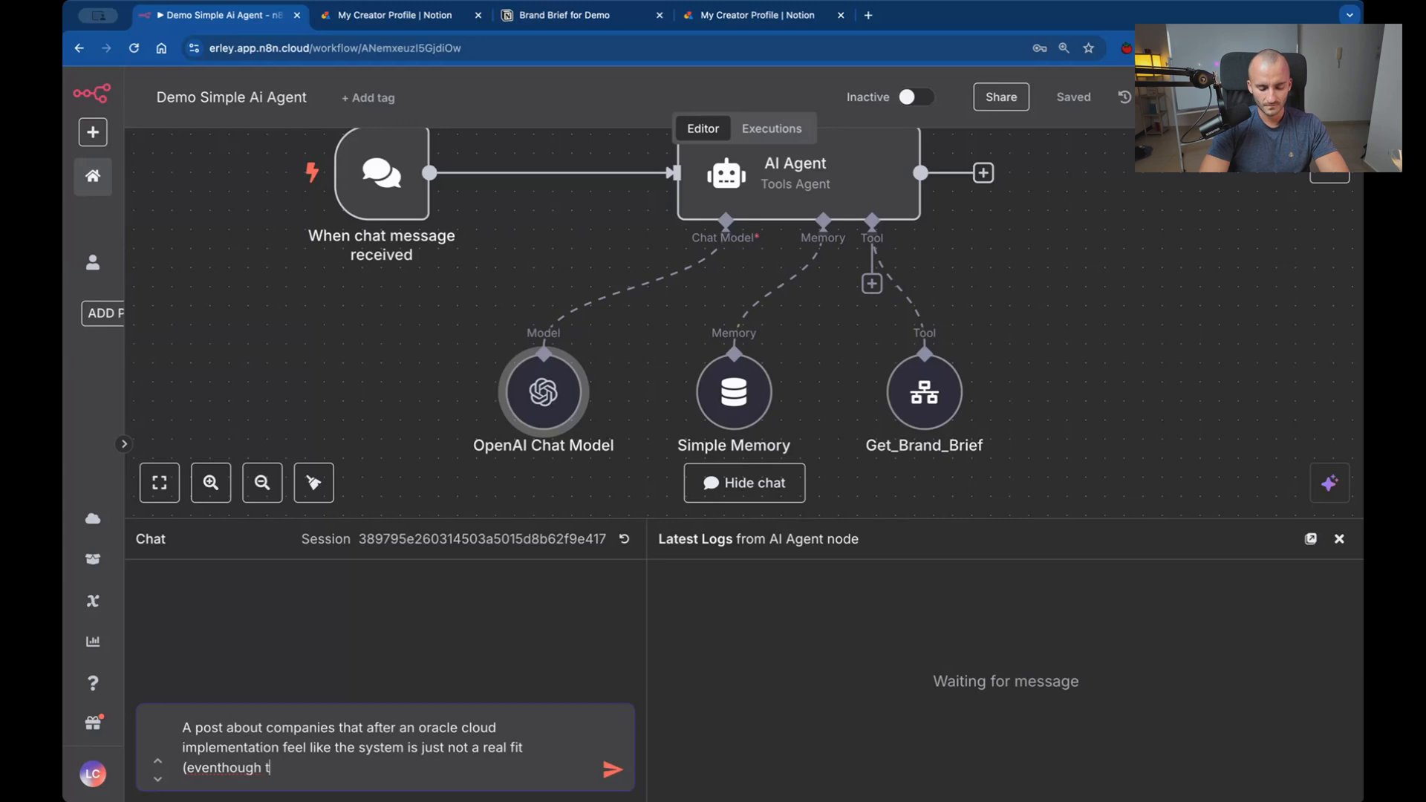
type("he implementation was \"successfu")
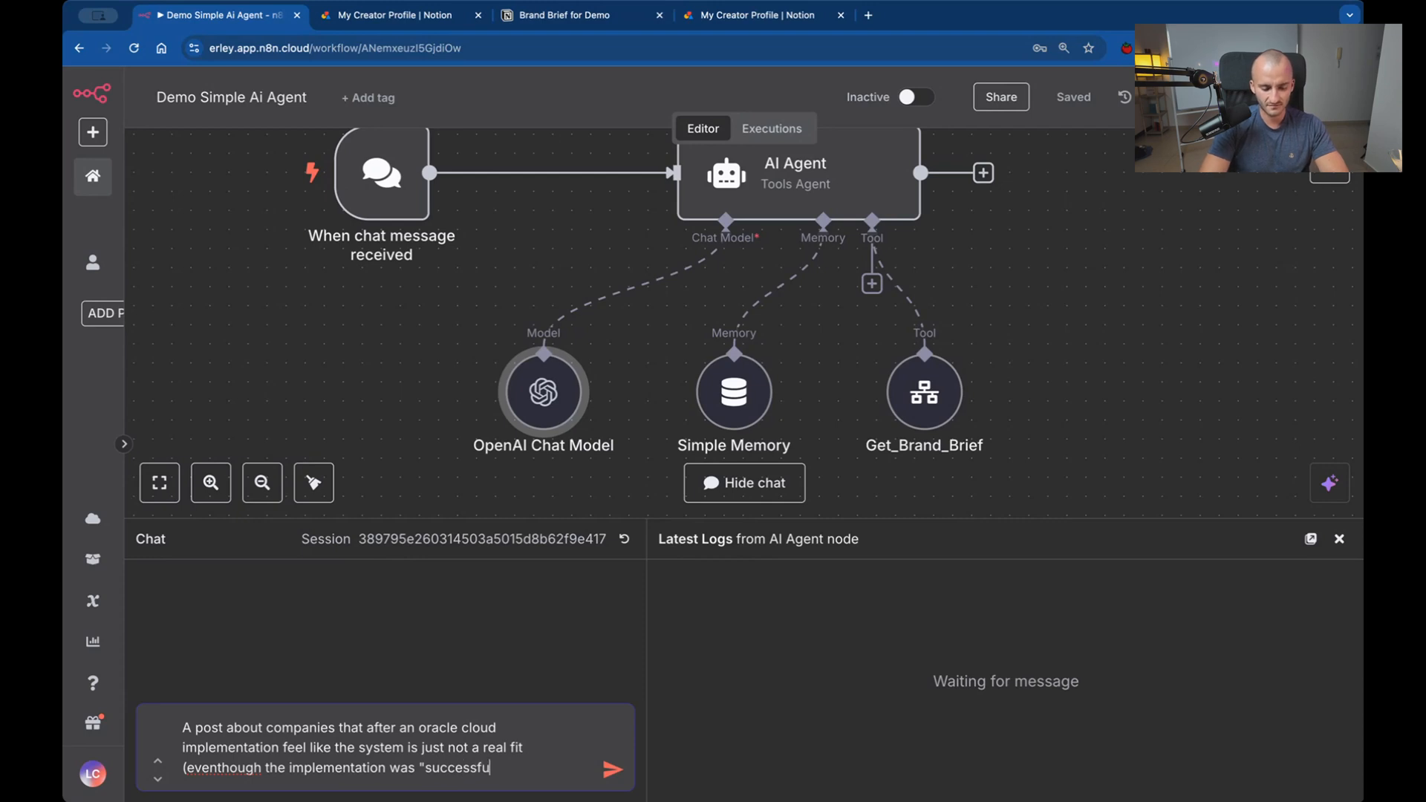
type("for")
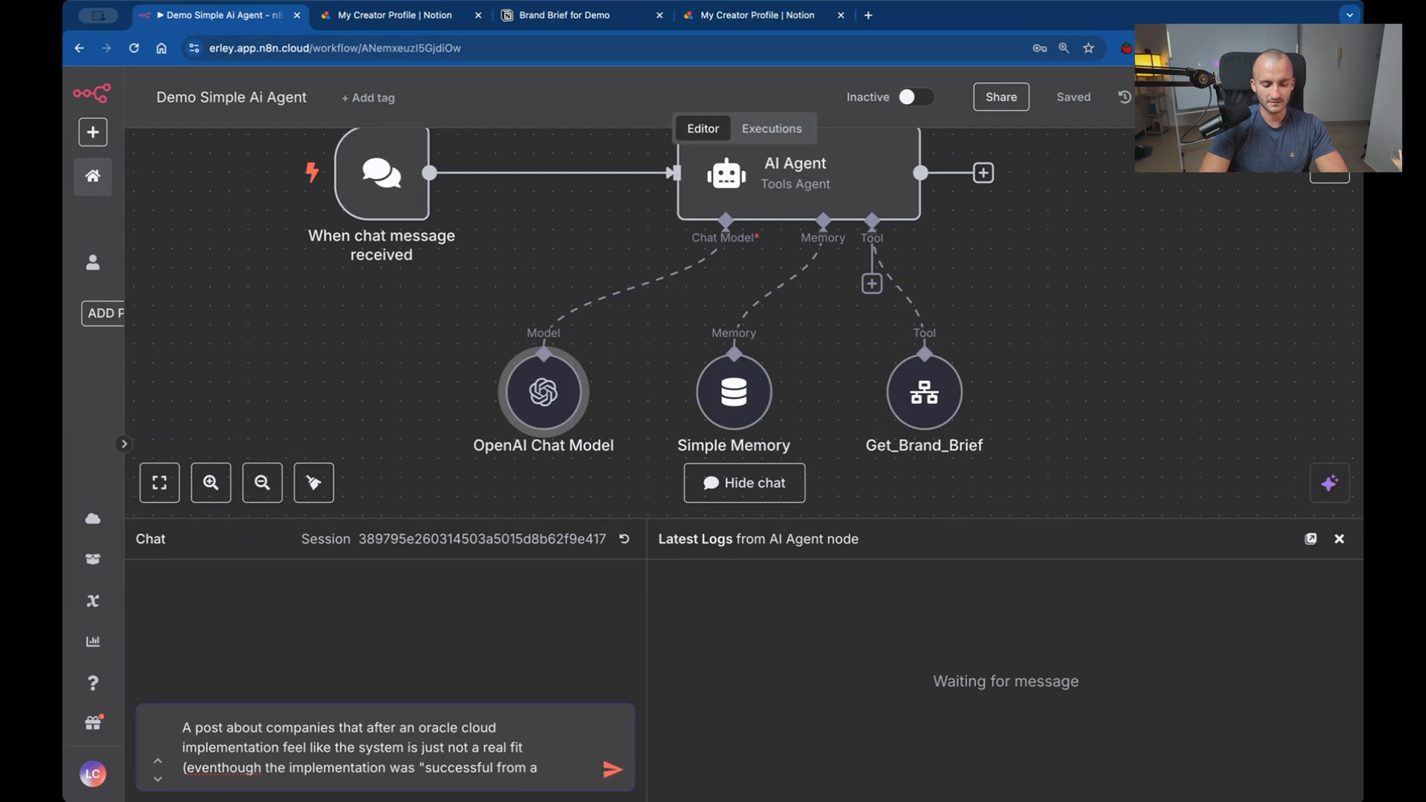
type("IT pers")
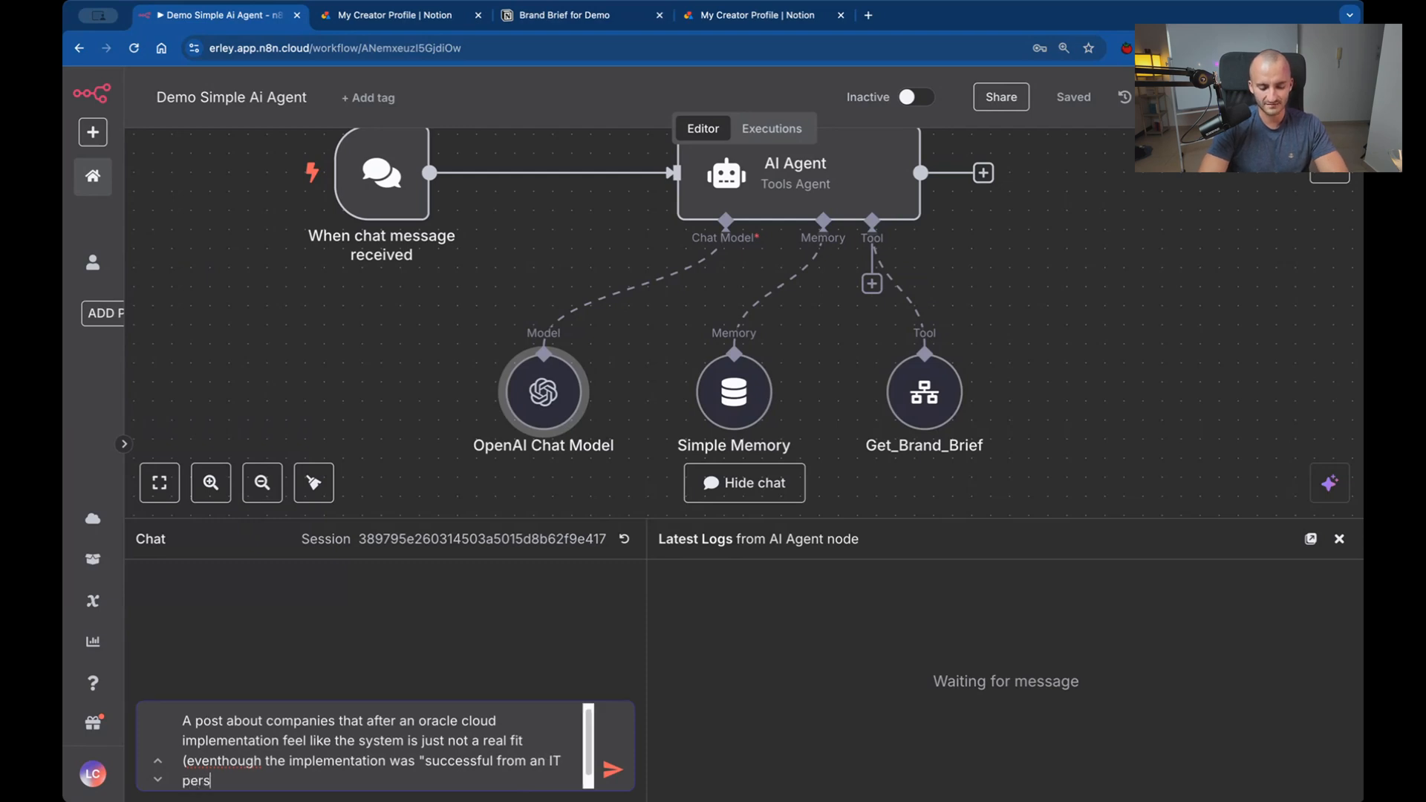
type("pective)")
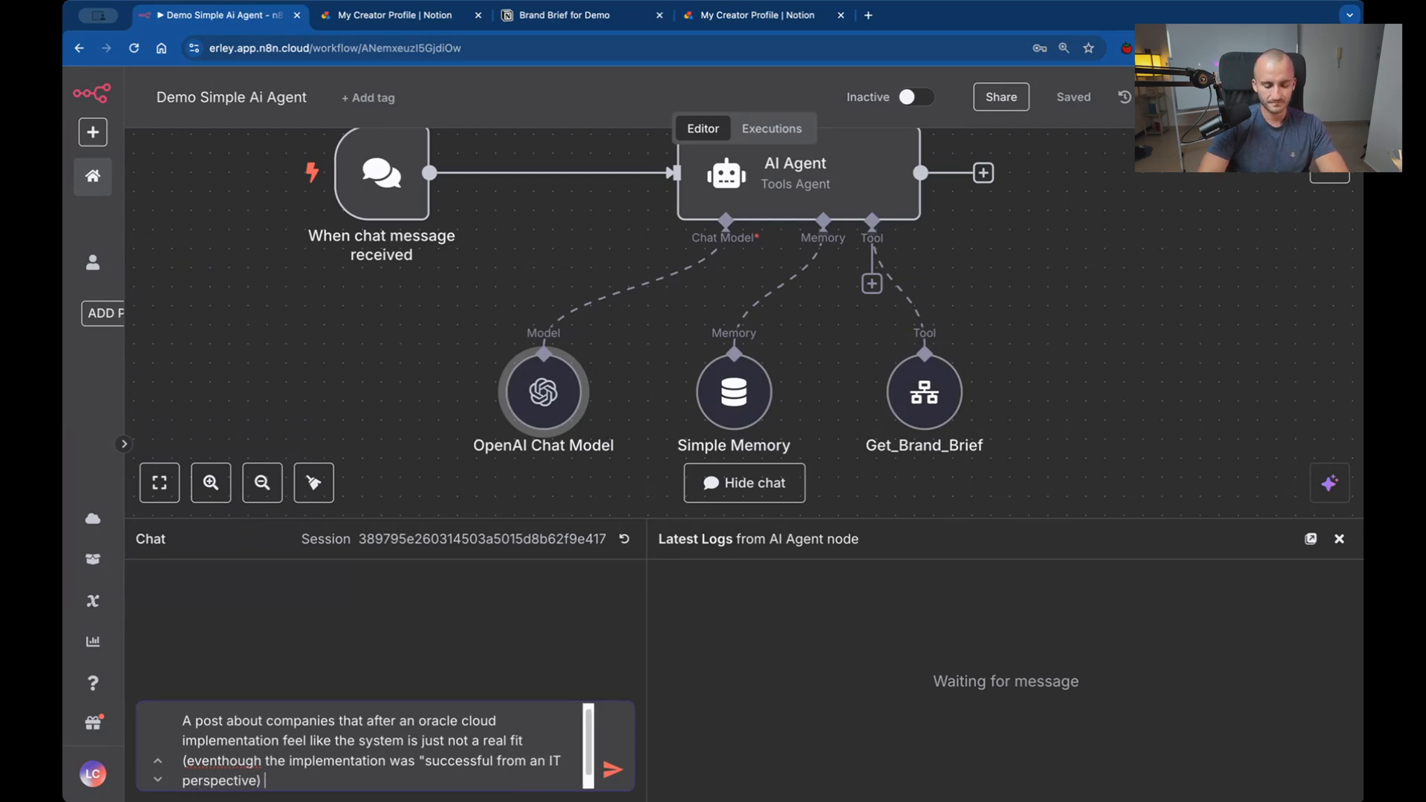
key("Return")
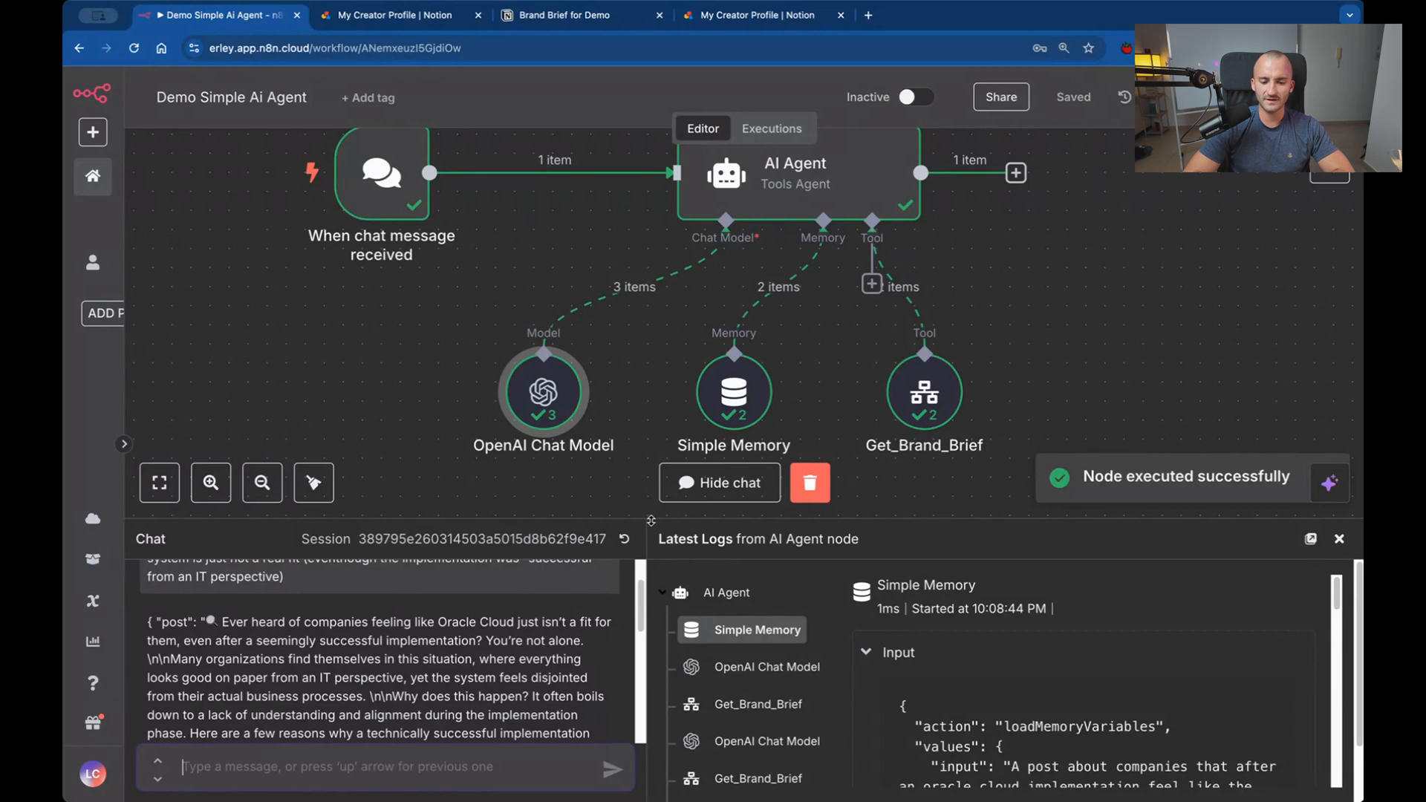
Enlarge the chat area and read the agent's generated Oracle Cloud post from start to end.
left_click_drag(651, 520, 666, 225)
scroll(335, 421, "down", 2)
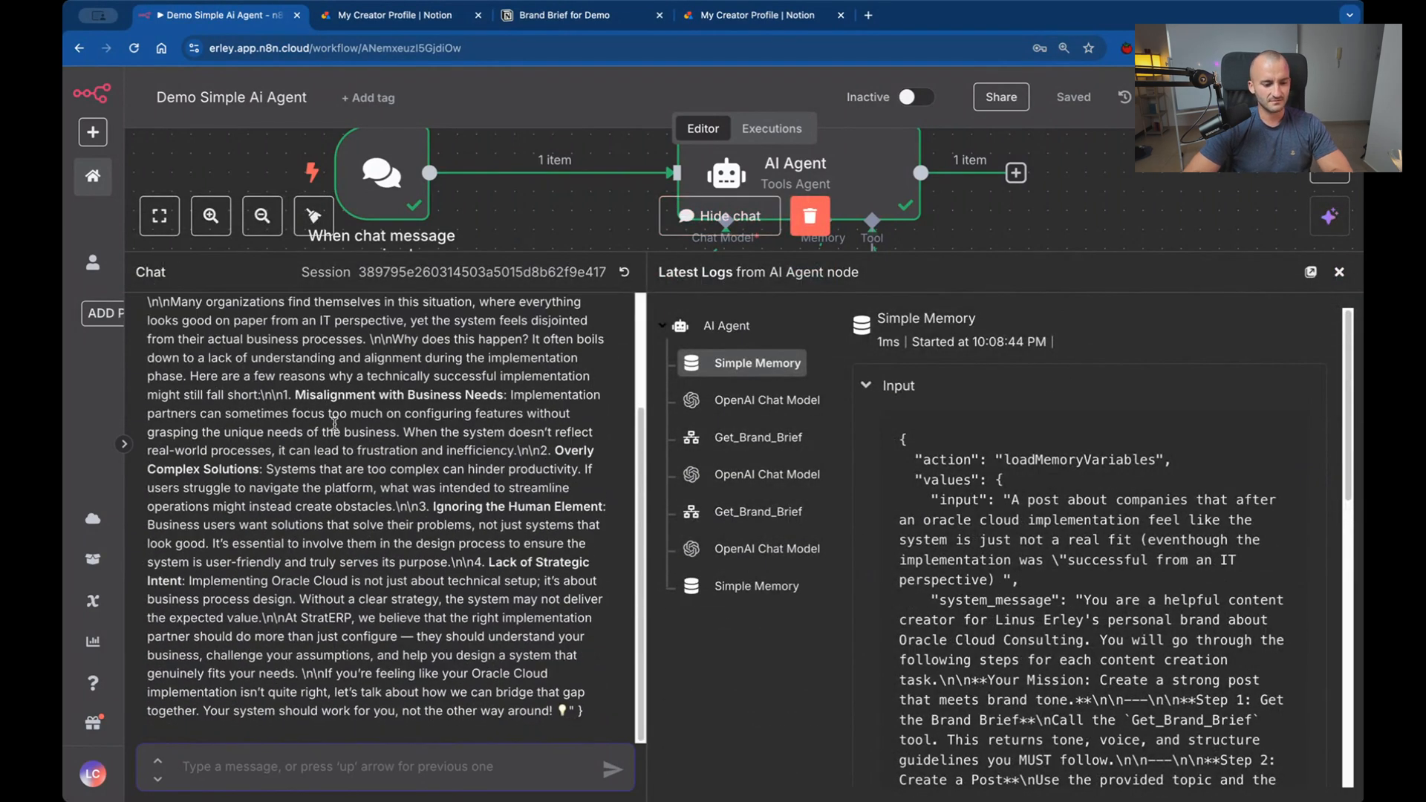
scroll(334, 422, "up", 3)
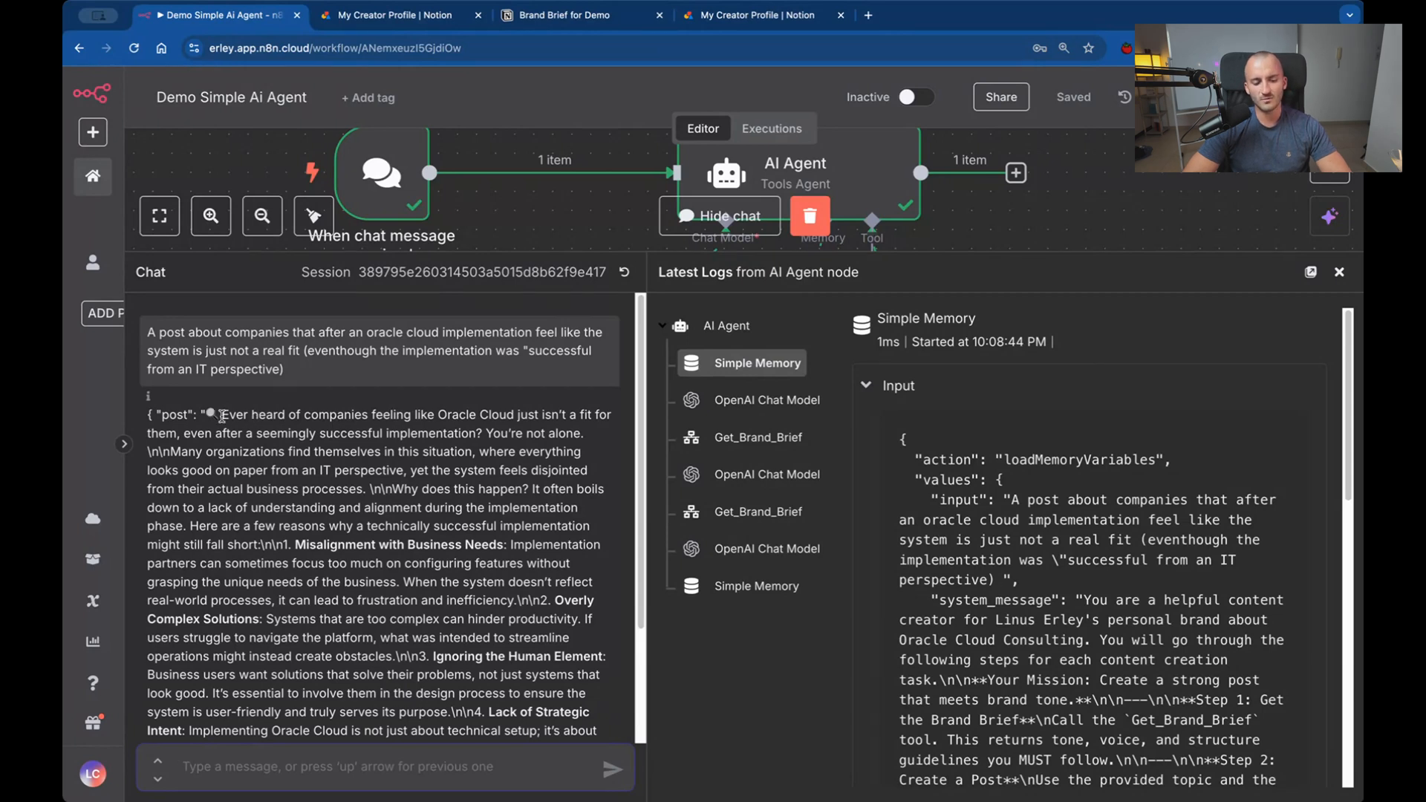
scroll(221, 416, "down", 3)
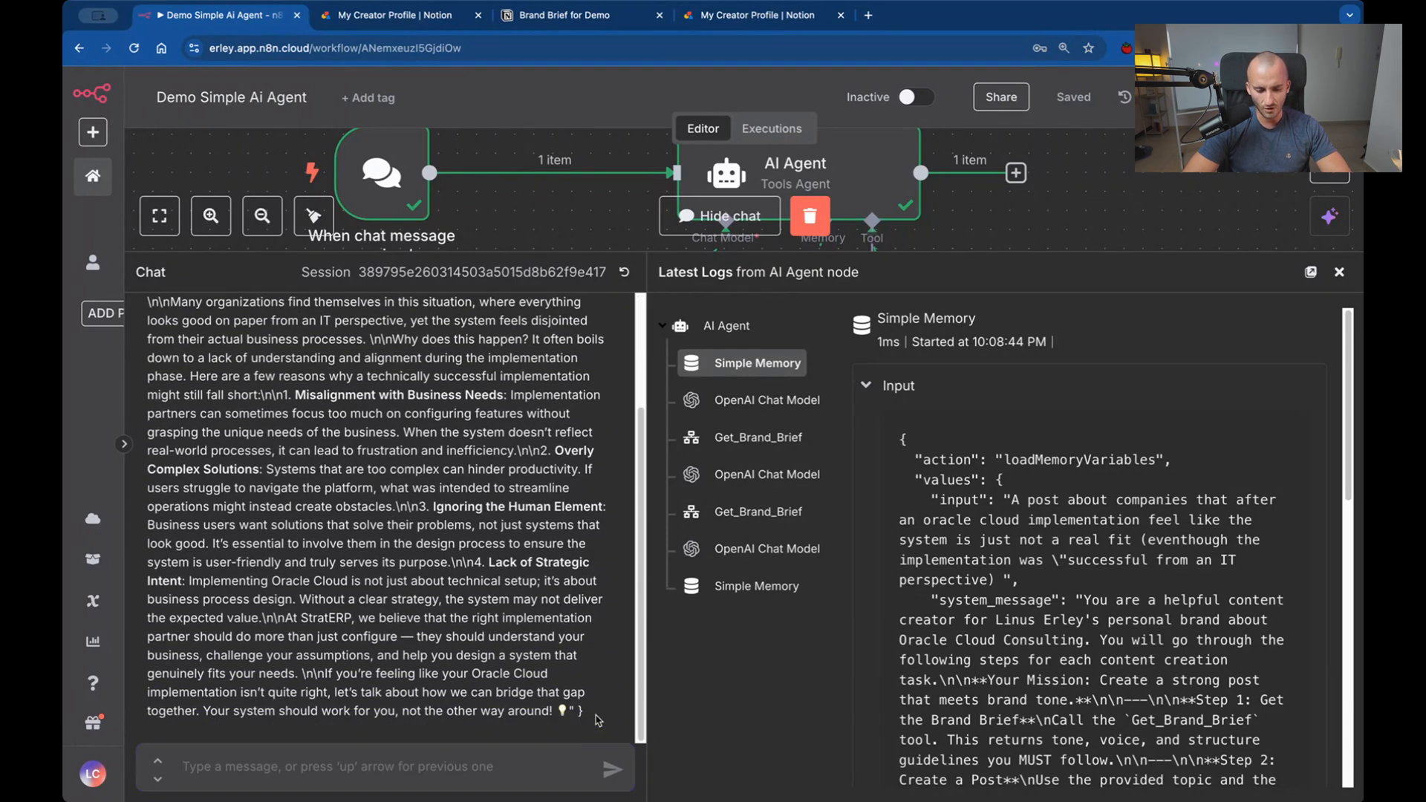
left_click_drag(598, 720, 220, 413)
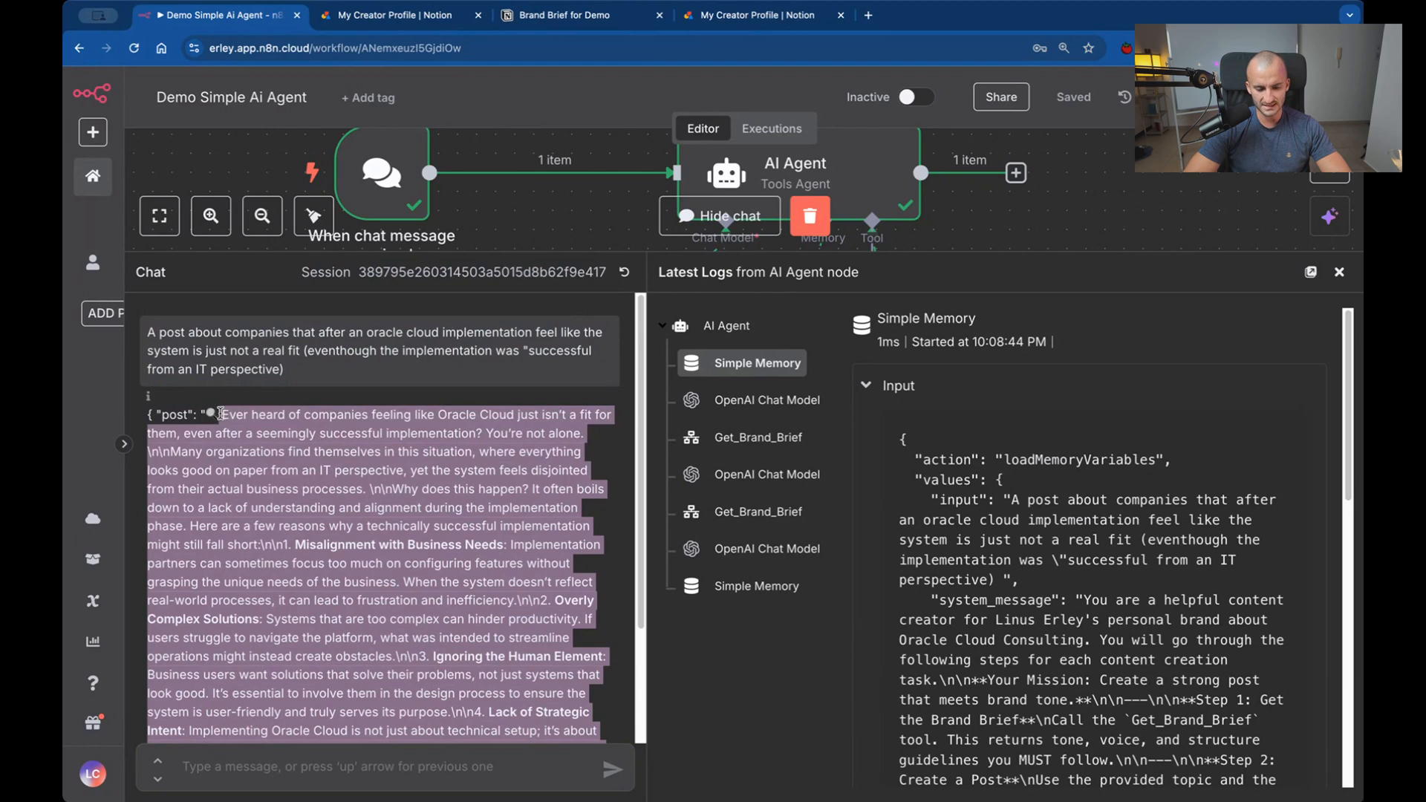
left_click(238, 425)
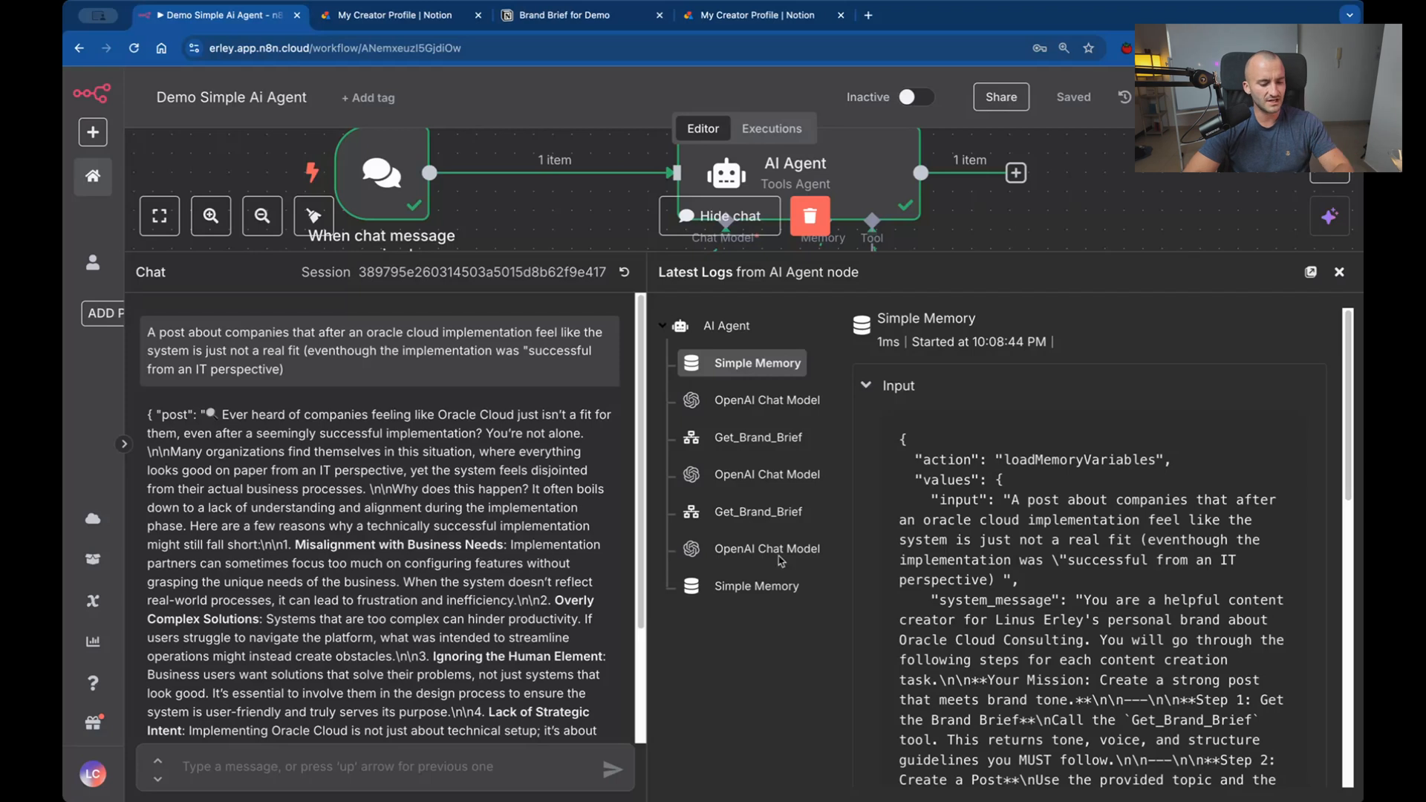
scroll(504, 557, "down", 2)
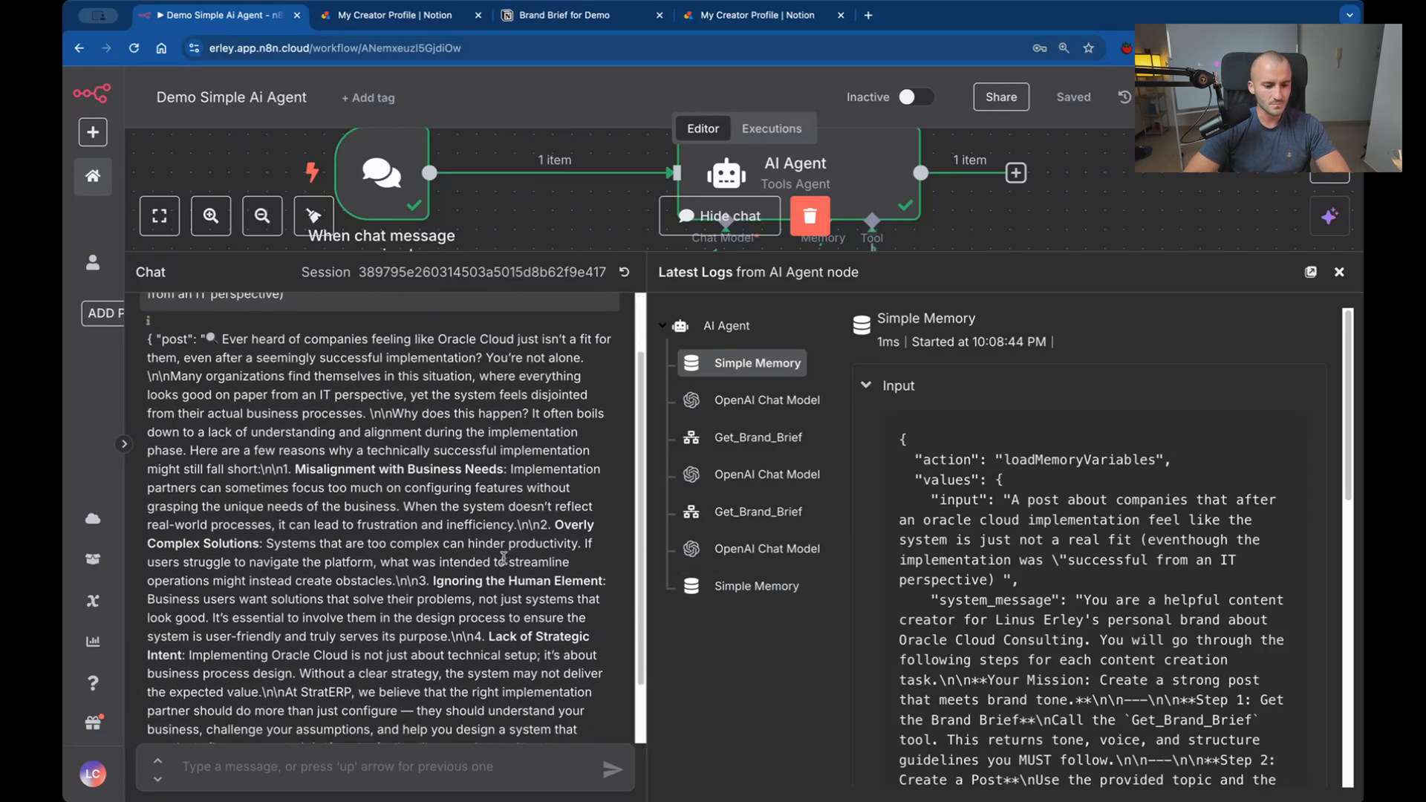
Review the generated post's opening question and its first reason, "Misalignment with Business Needs", through to the closing lines.
left_click_drag(224, 325, 487, 341)
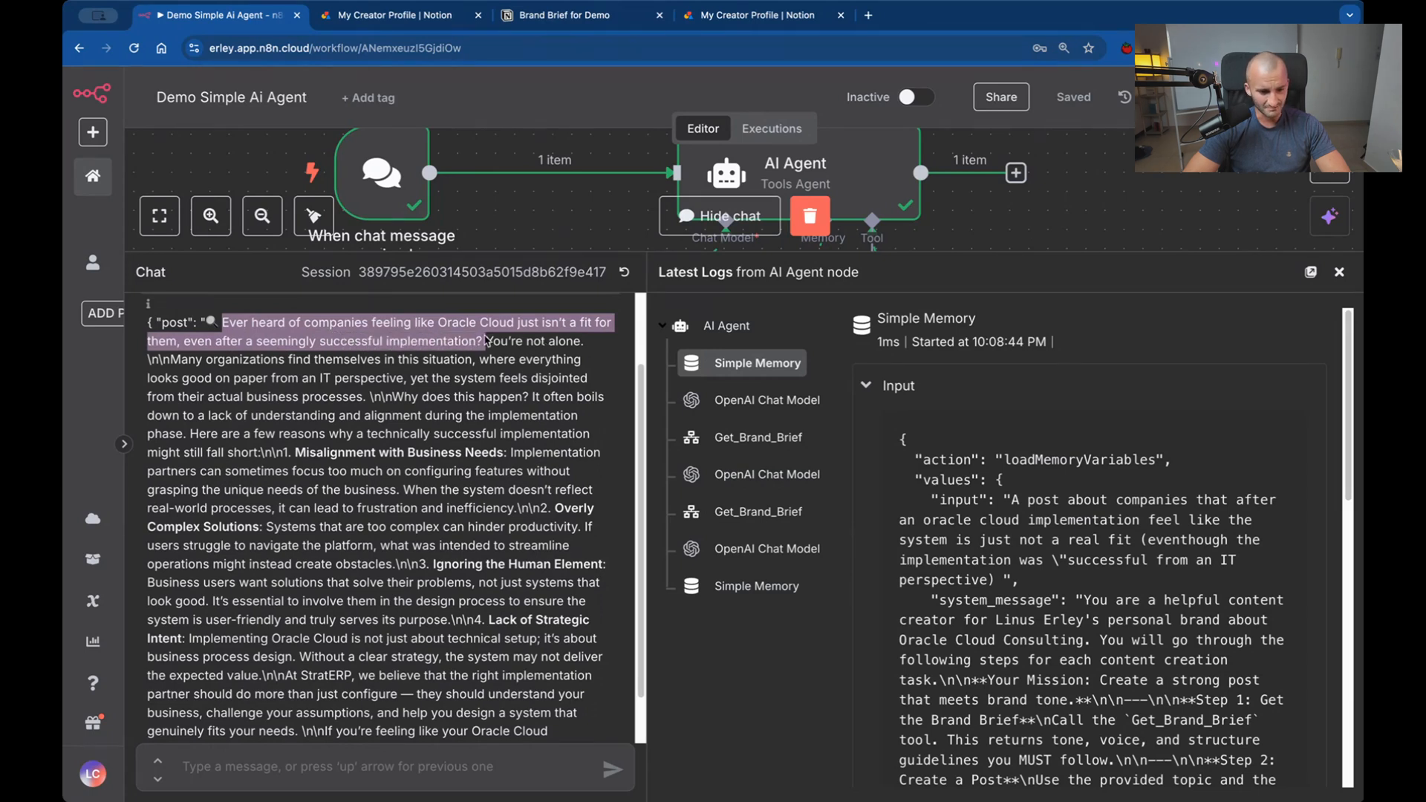
left_click(472, 364)
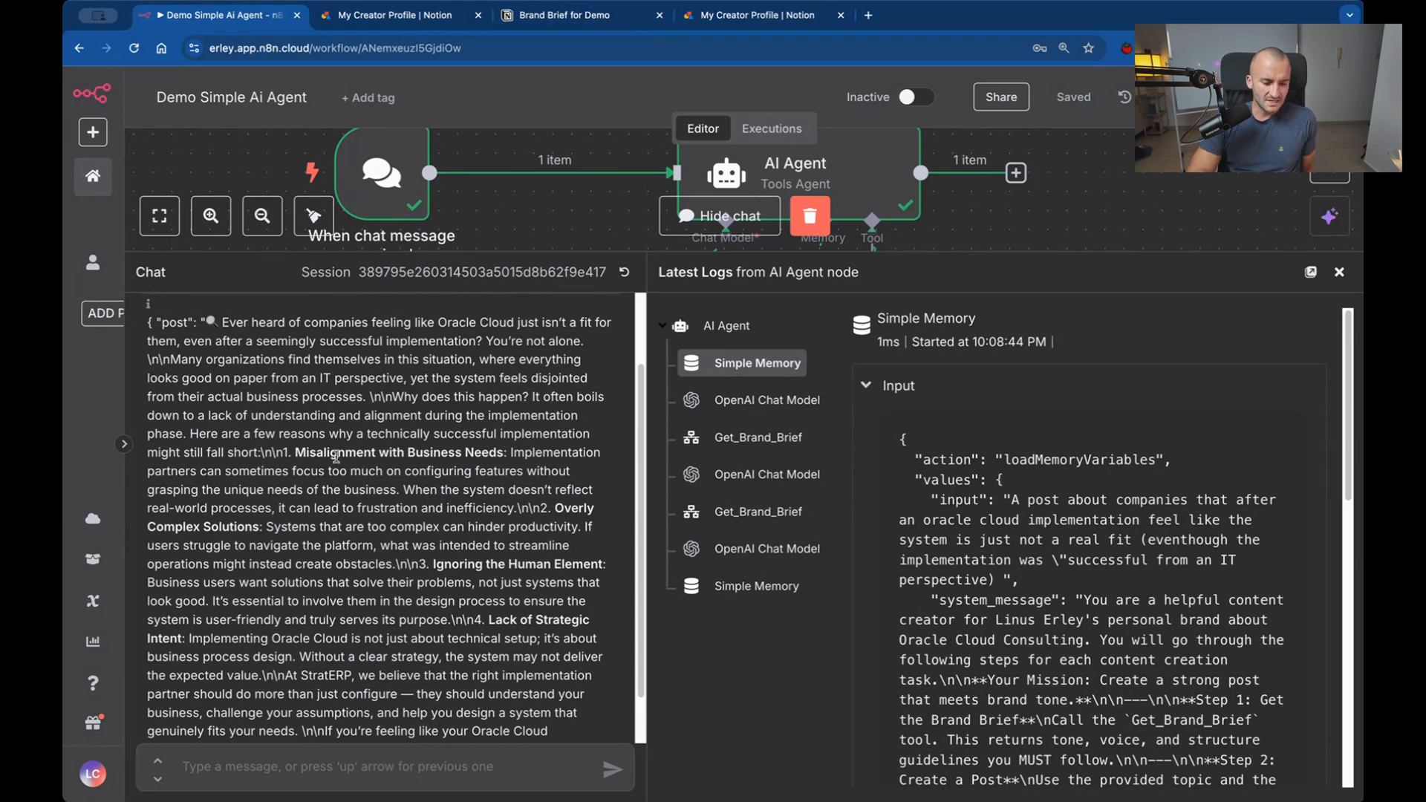
left_click_drag(338, 452, 496, 454)
scroll(496, 453, "down", 2)
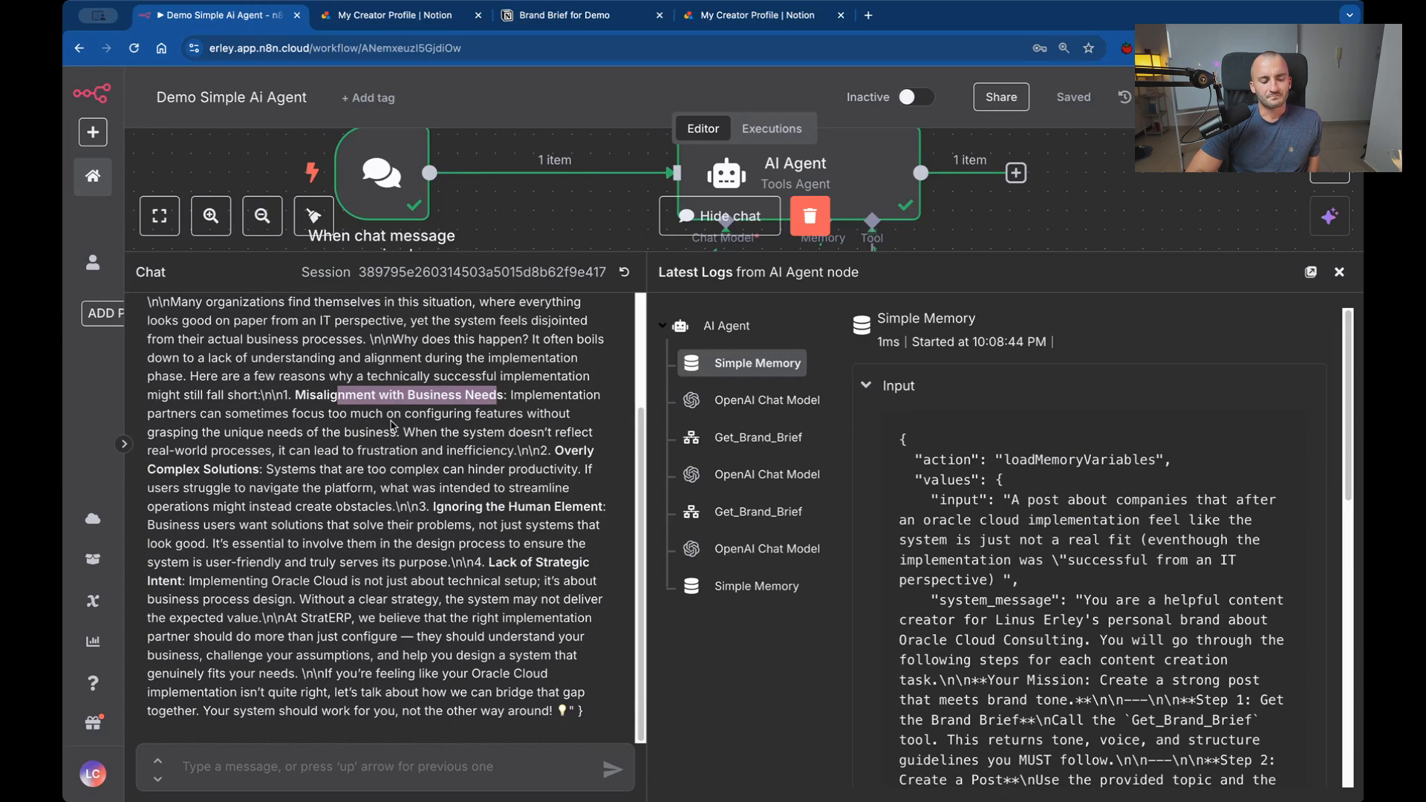
scroll(393, 425, "up", 1)
scroll(393, 425, "down", 1)
scroll(394, 425, "up", 1)
scroll(393, 424, "down", 2)
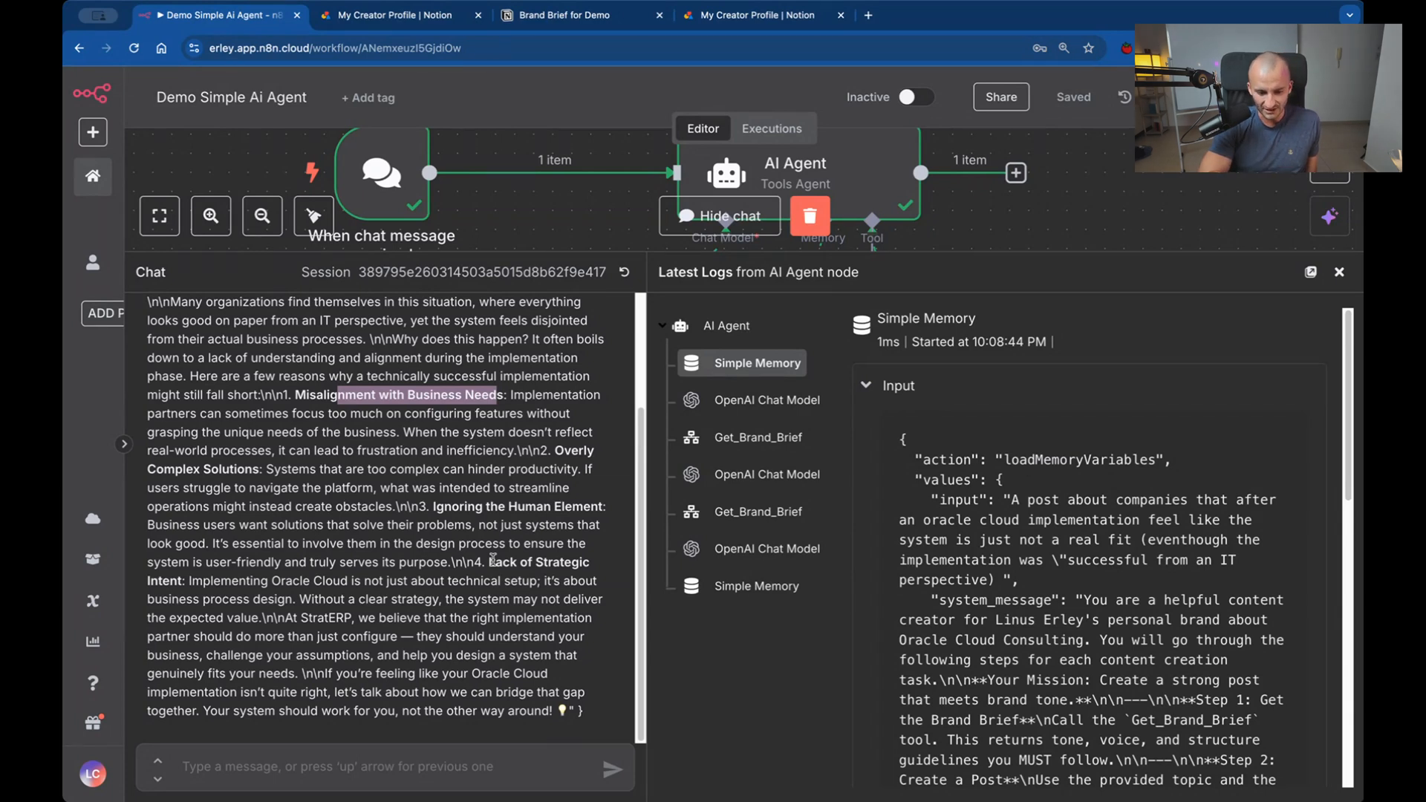
left_click(445, 610)
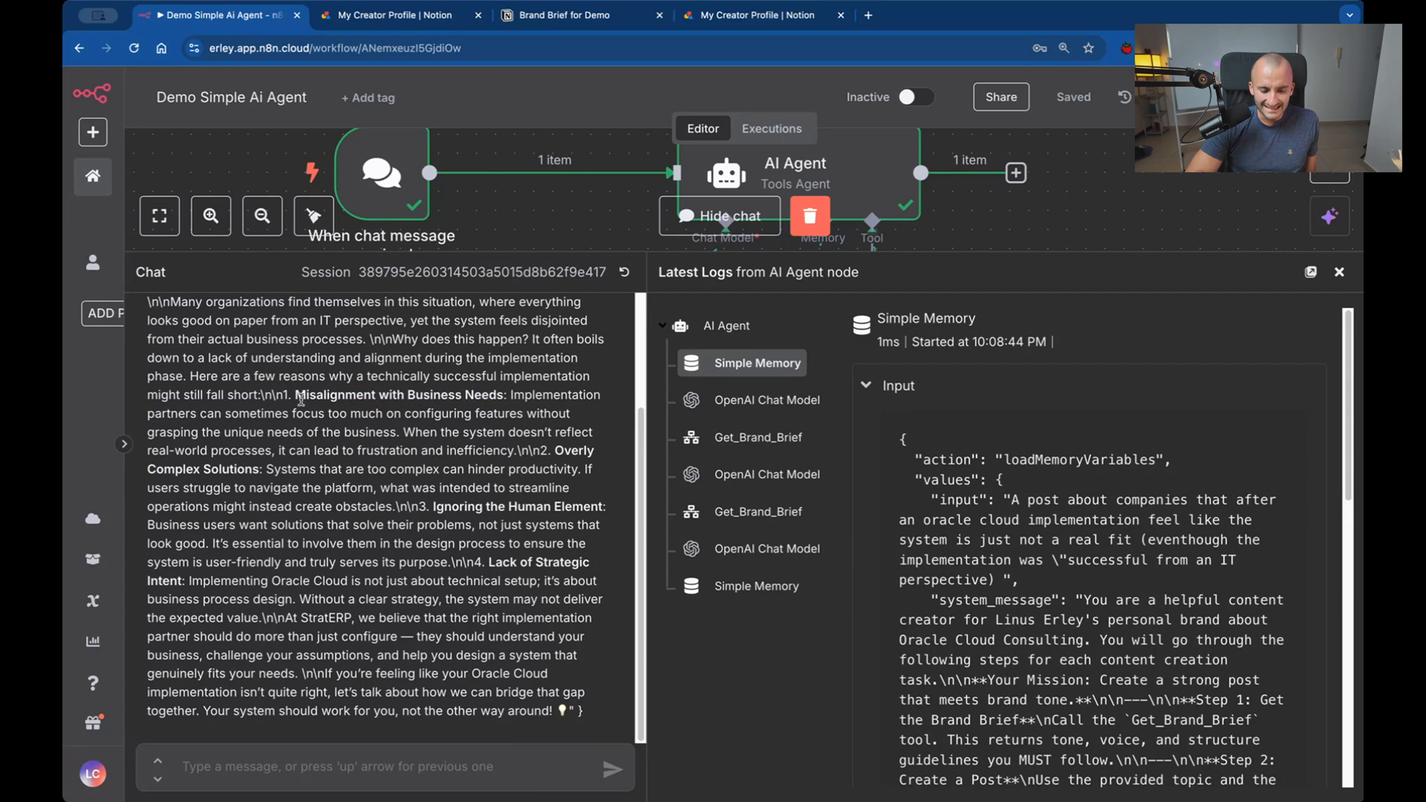
Go through the post's four numbered reasons, from "Misalignment with Business Needs" to "Lack of Strategic Intent", highlighting each heading.
left_click_drag(296, 392, 503, 395)
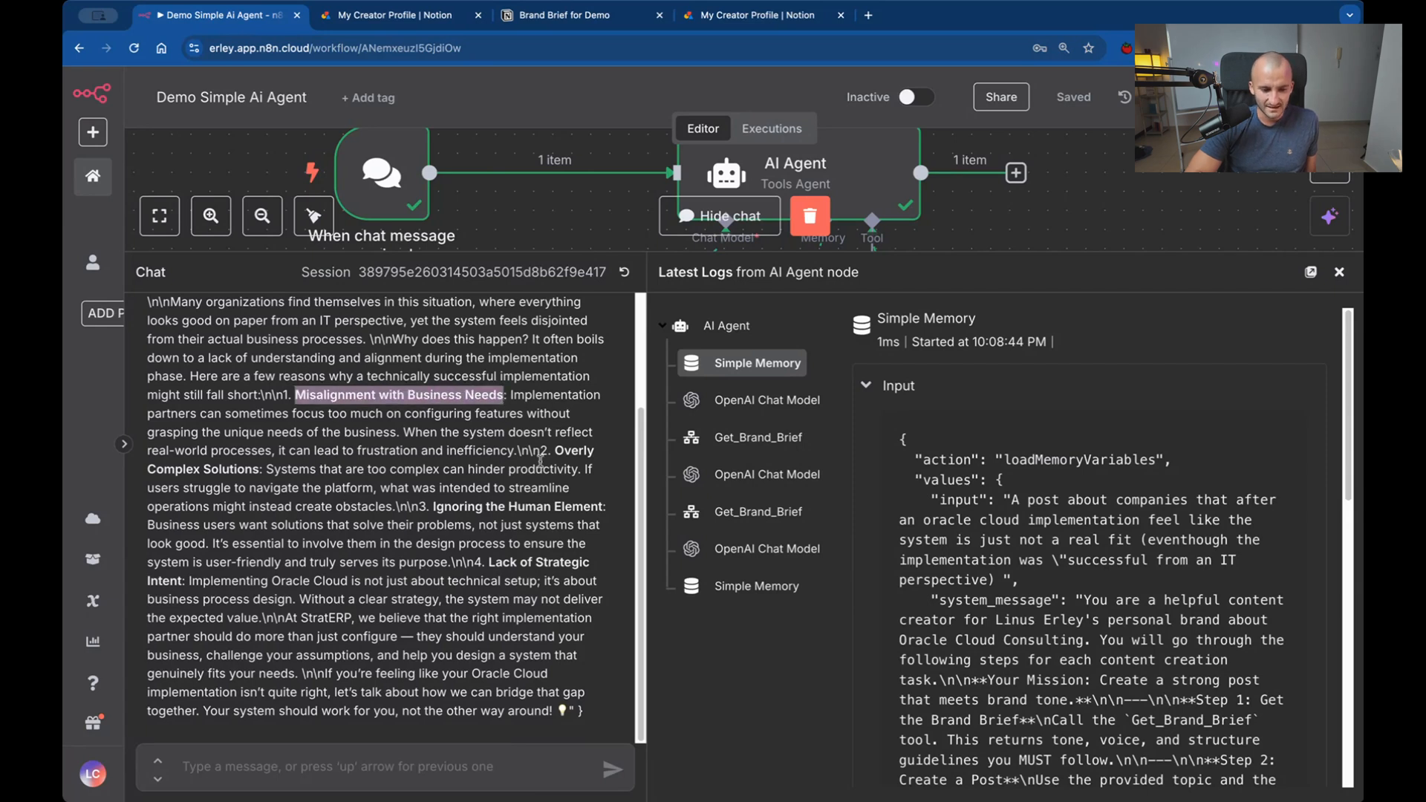
left_click_drag(556, 451, 213, 469)
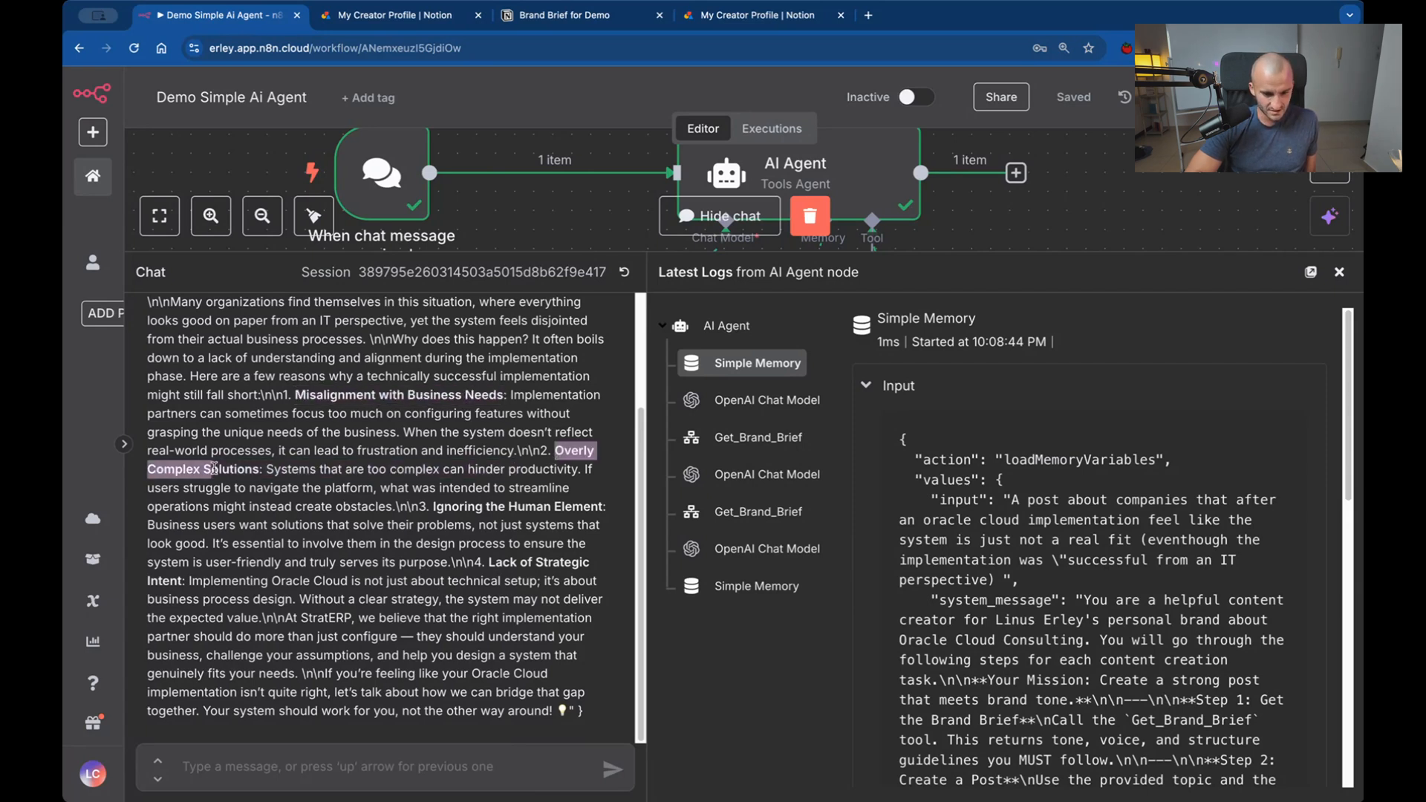
left_click_drag(434, 507, 605, 506)
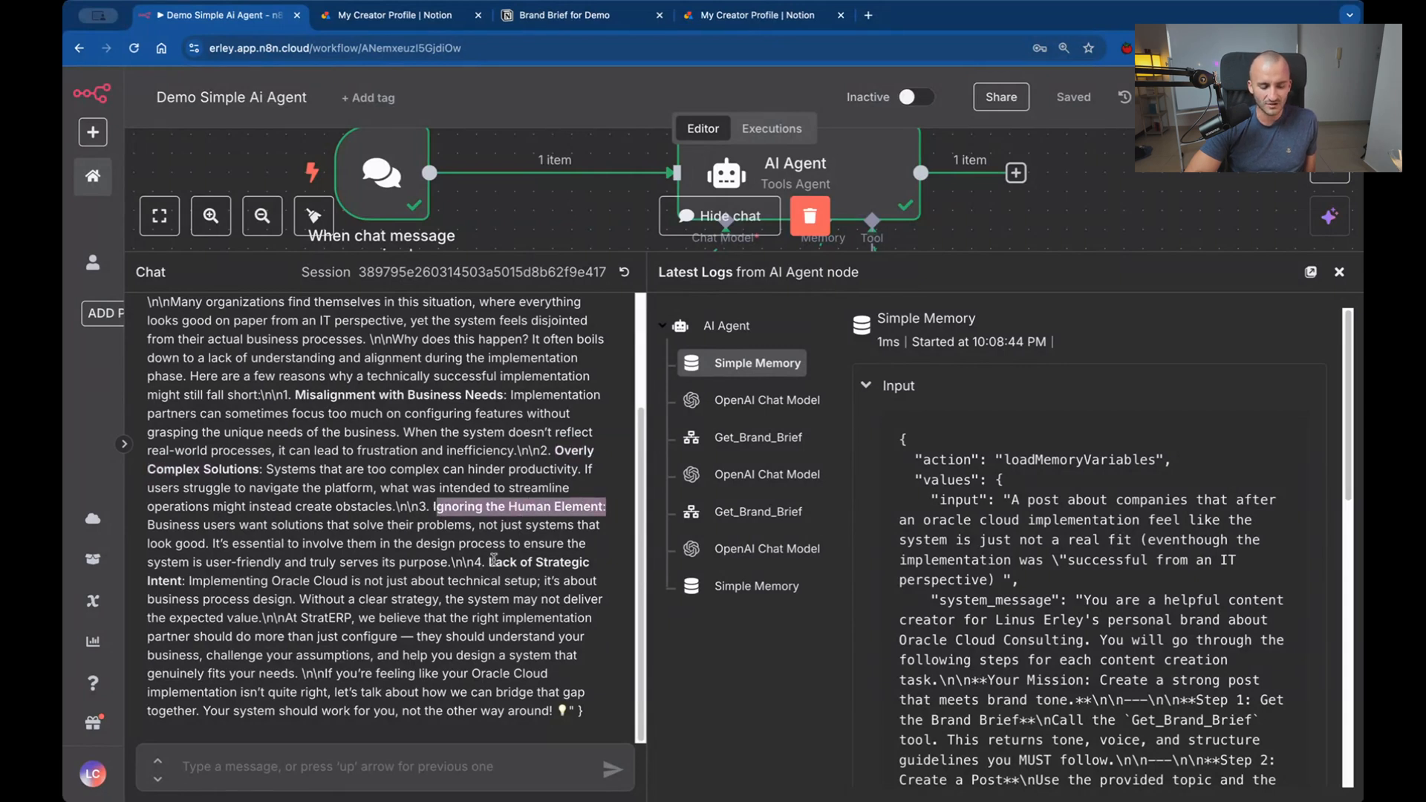
left_click_drag(493, 562, 531, 575)
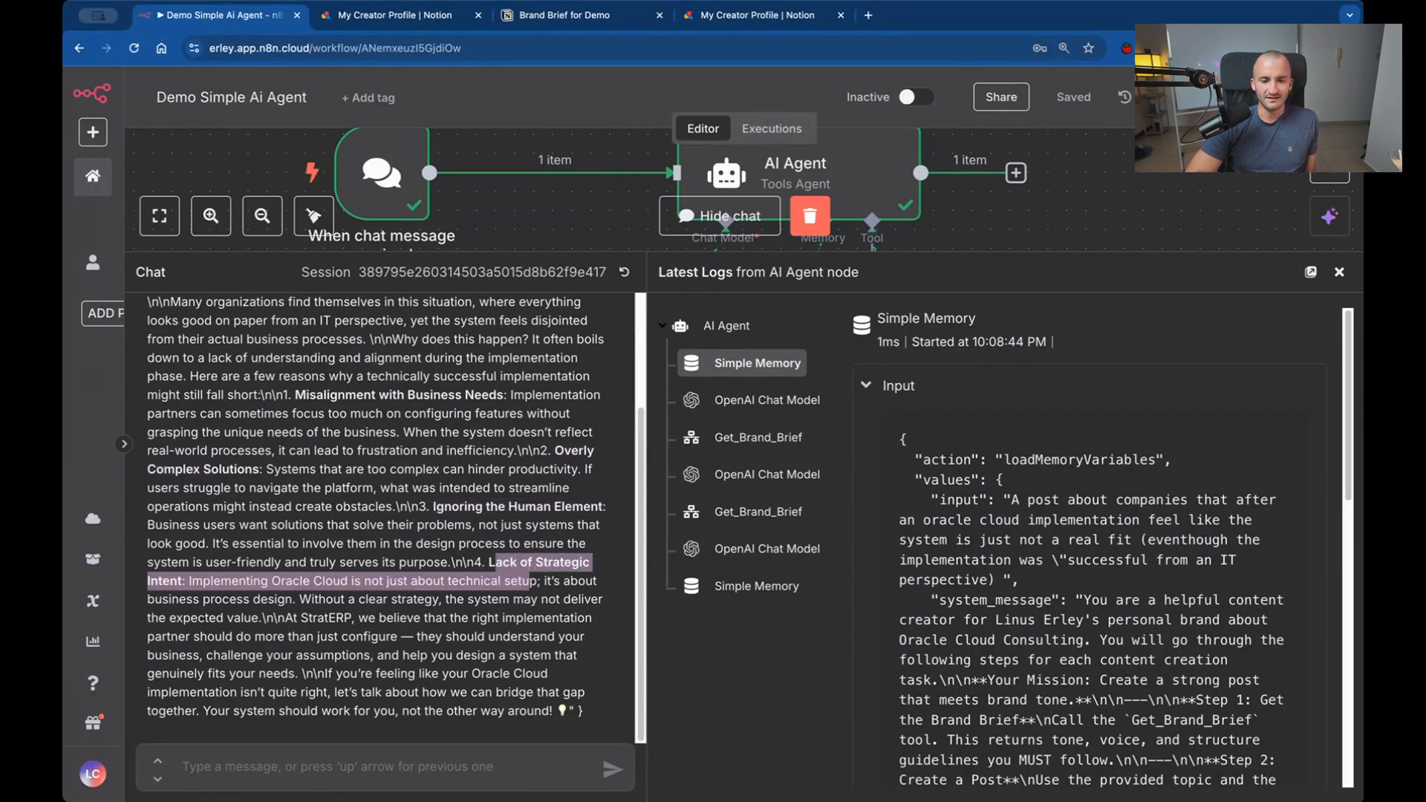
Switch to the Brand Brief for Demo page in Notion and examine the Core Beliefs statements for comparison with the generated post.
left_click(564, 15)
scroll(747, 584, "down", 10)
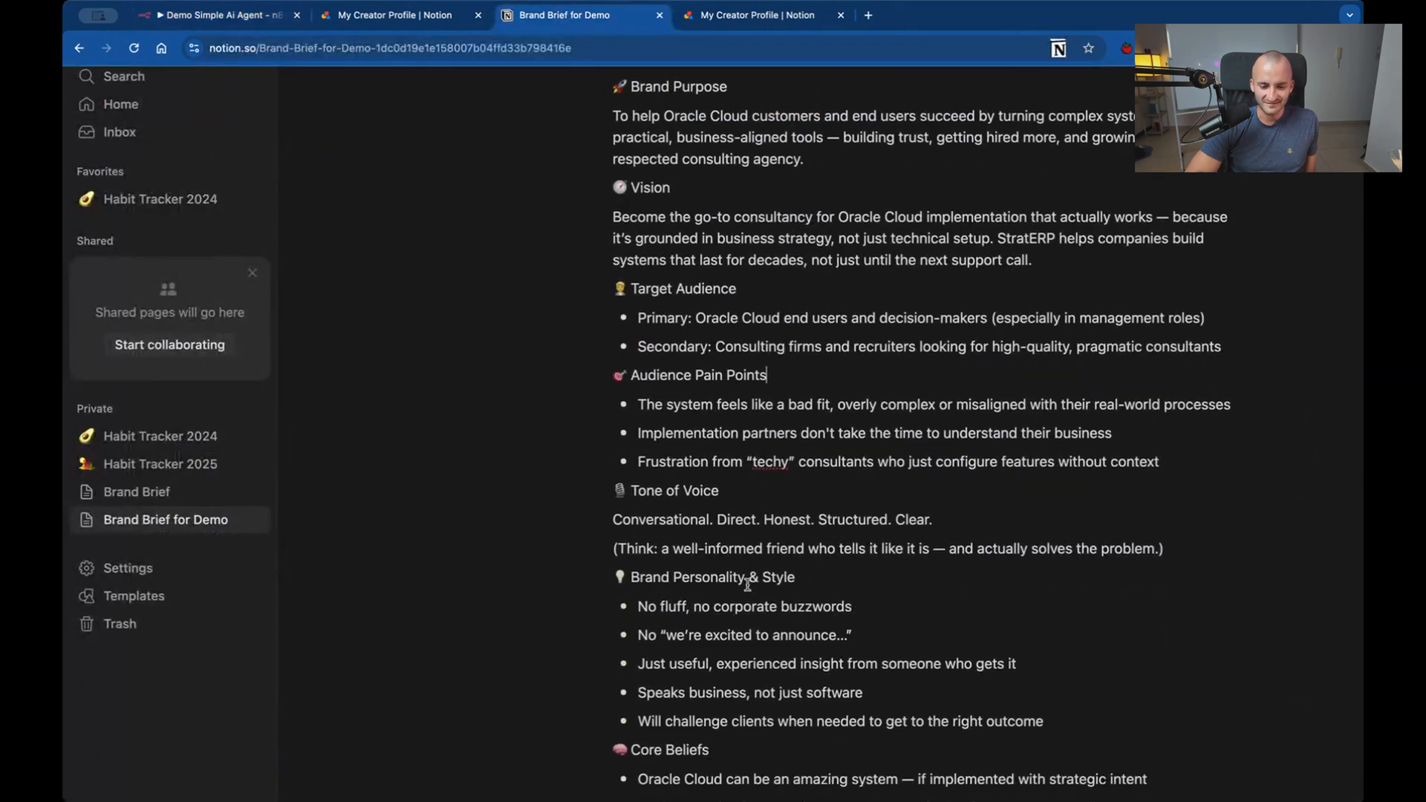
scroll(747, 584, "down", 4)
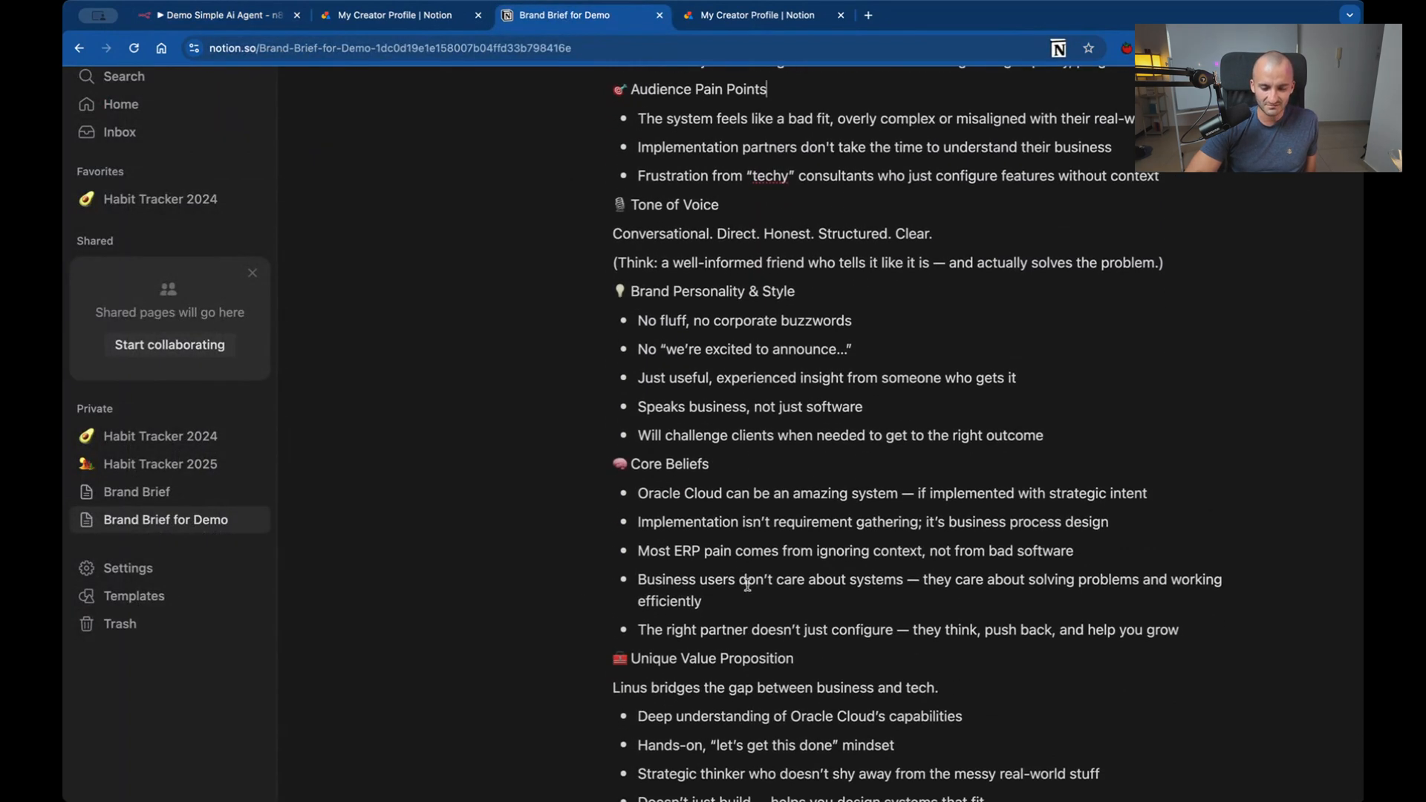
scroll(747, 585, "down", 1)
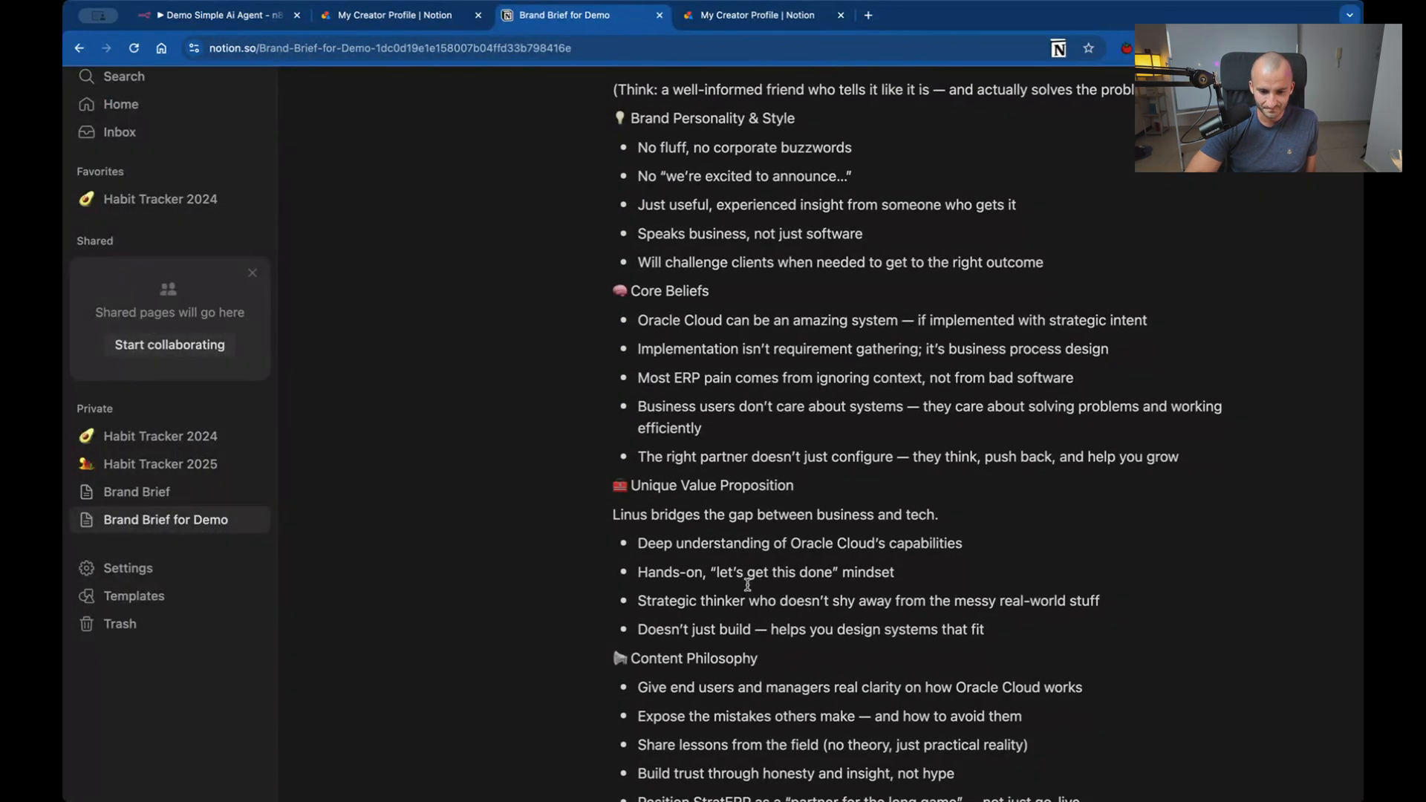
left_click_drag(658, 451, 1179, 458)
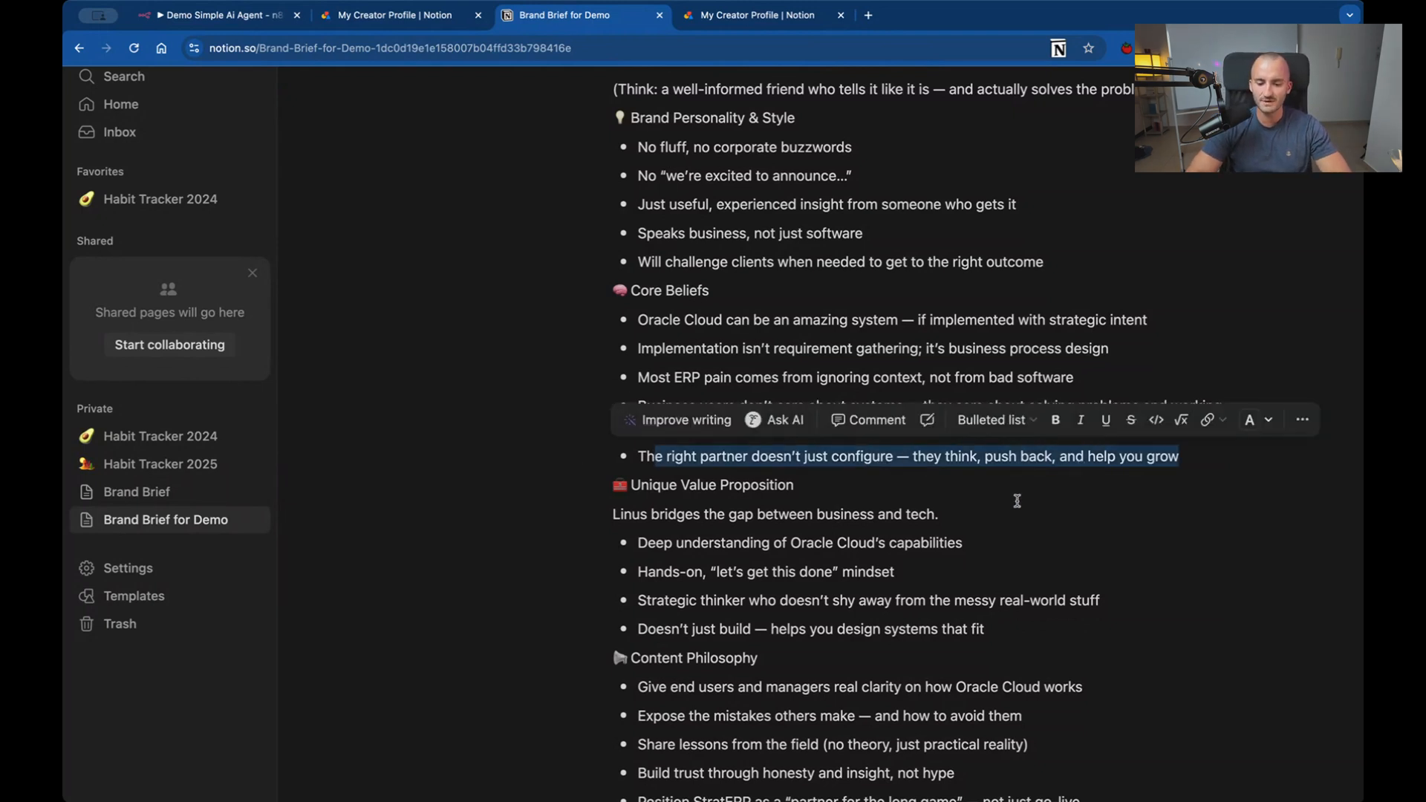
left_click(1010, 526)
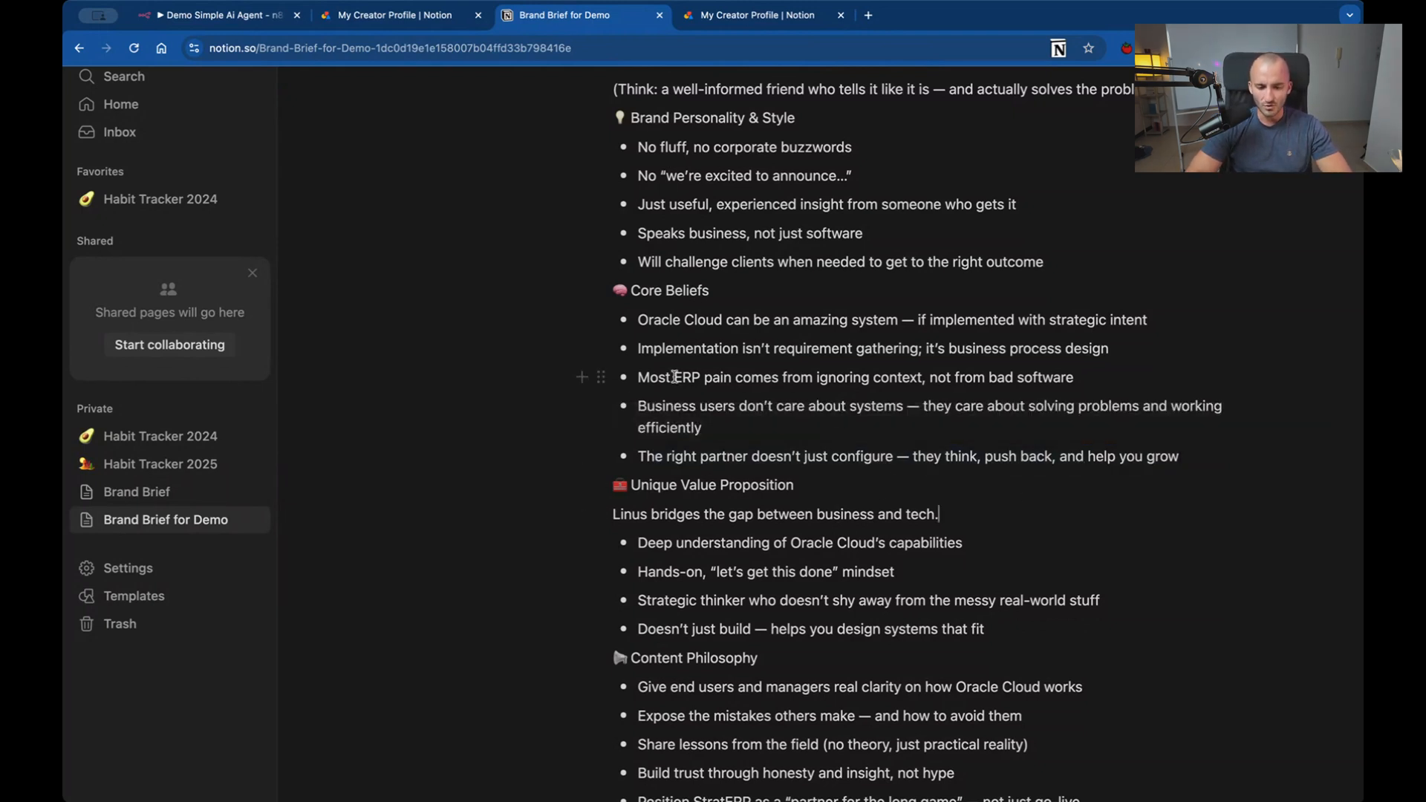
left_click_drag(674, 376, 1053, 377)
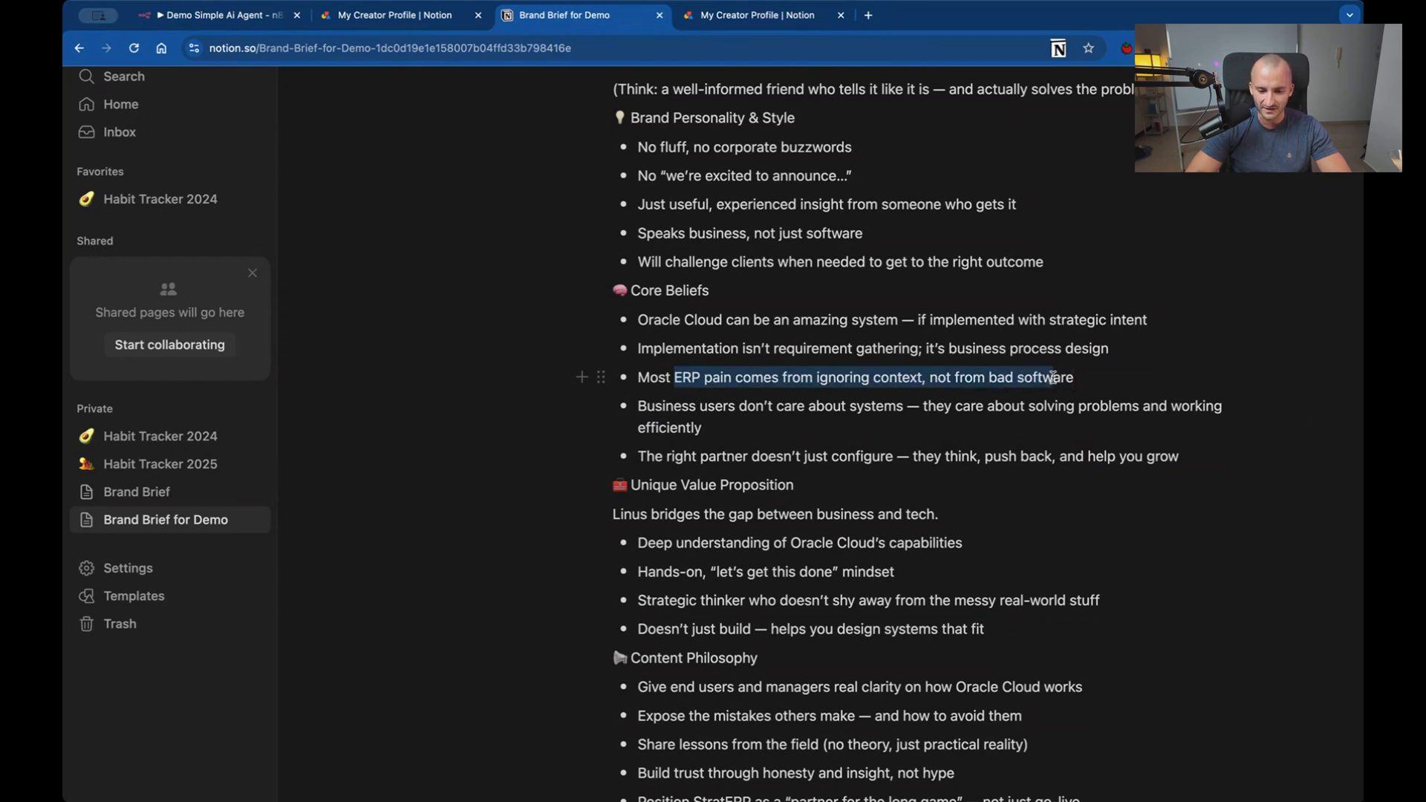
left_click(820, 435)
left_click(795, 562)
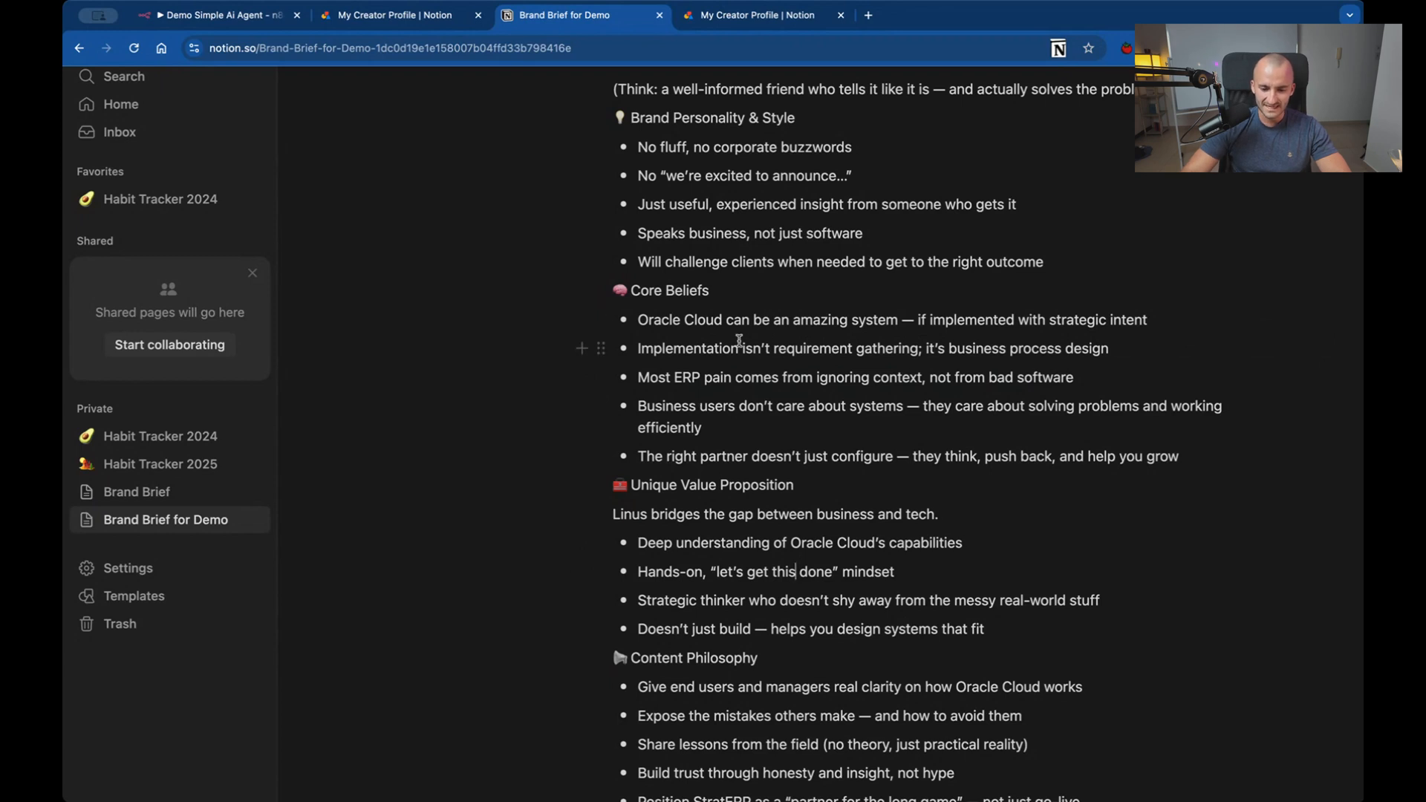
left_click_drag(741, 348, 1109, 349)
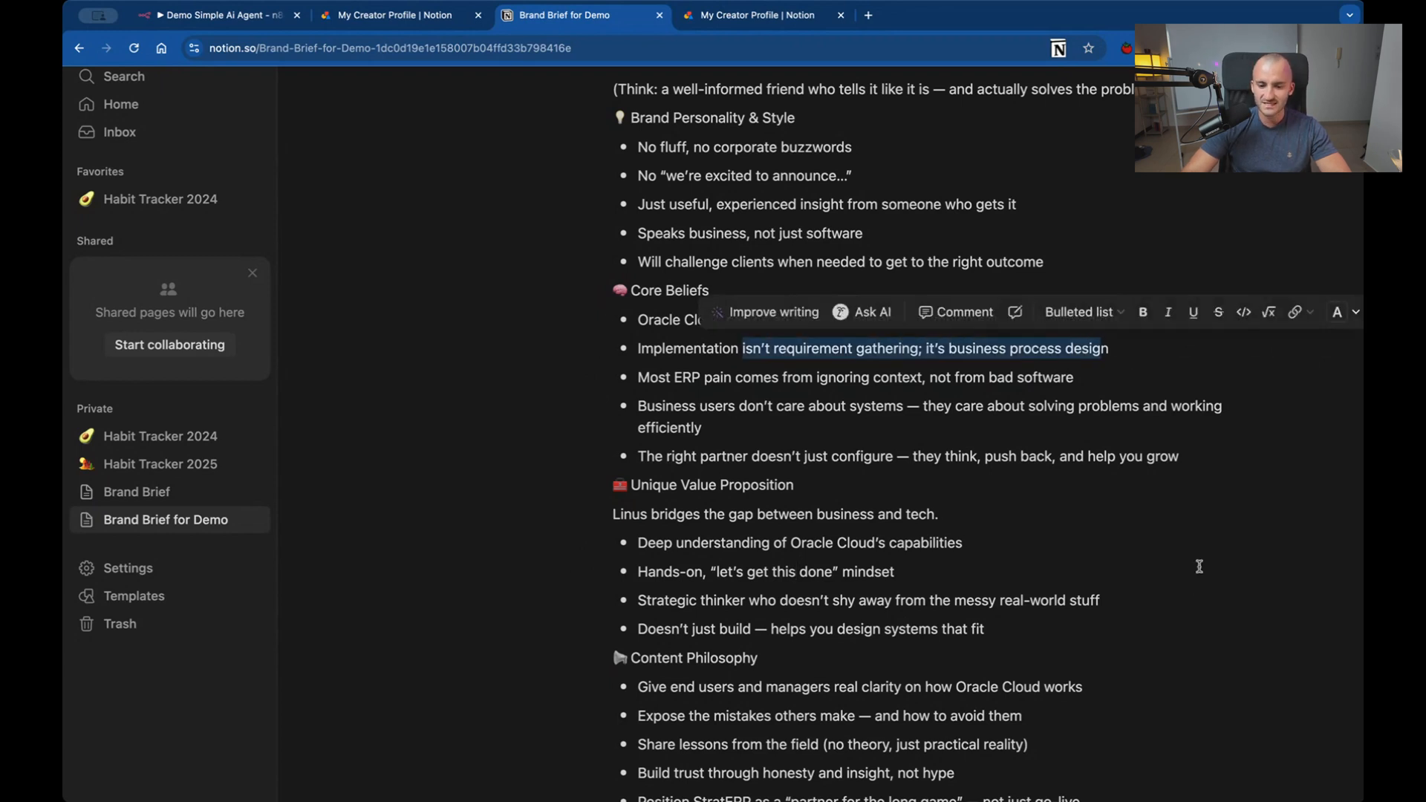
left_click(1121, 590)
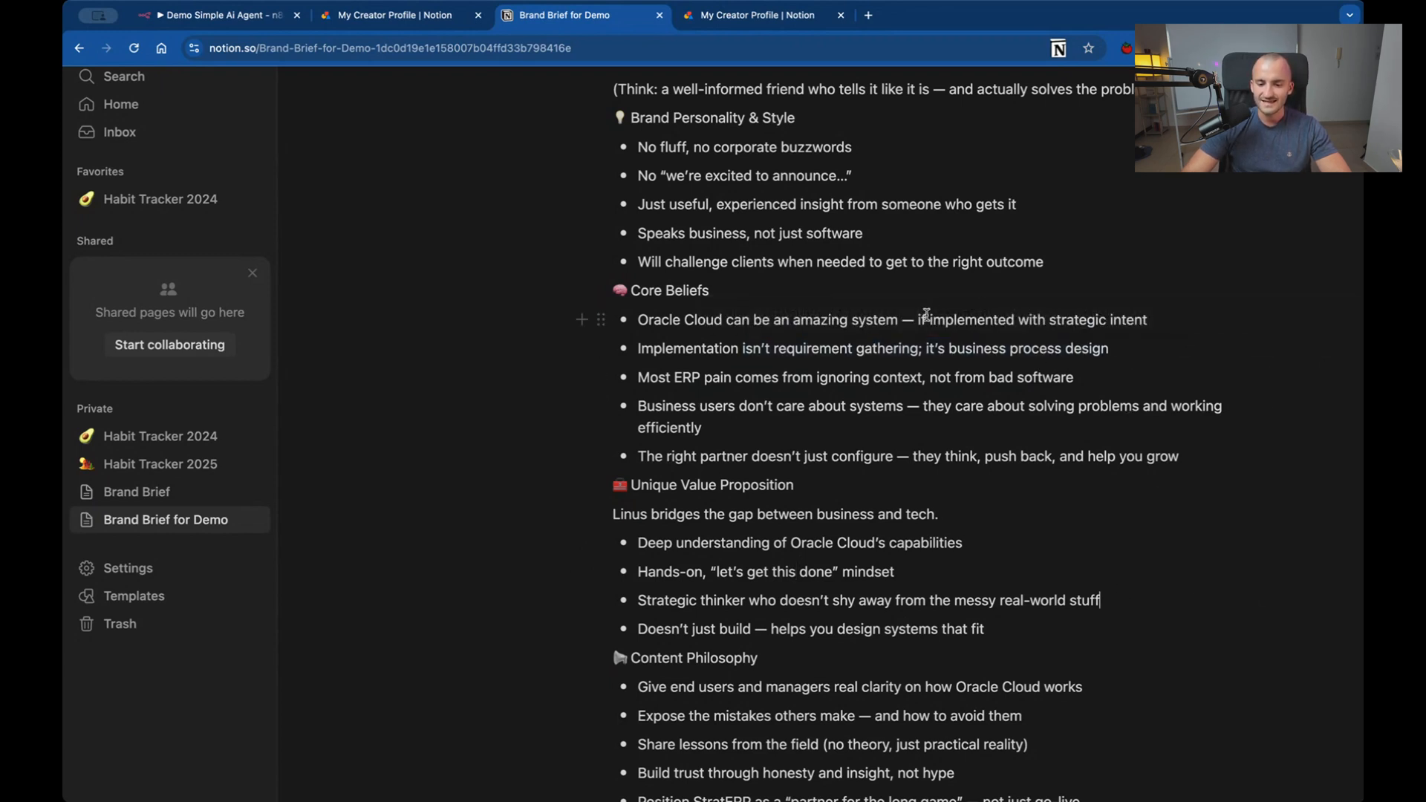
left_click_drag(921, 320, 1154, 318)
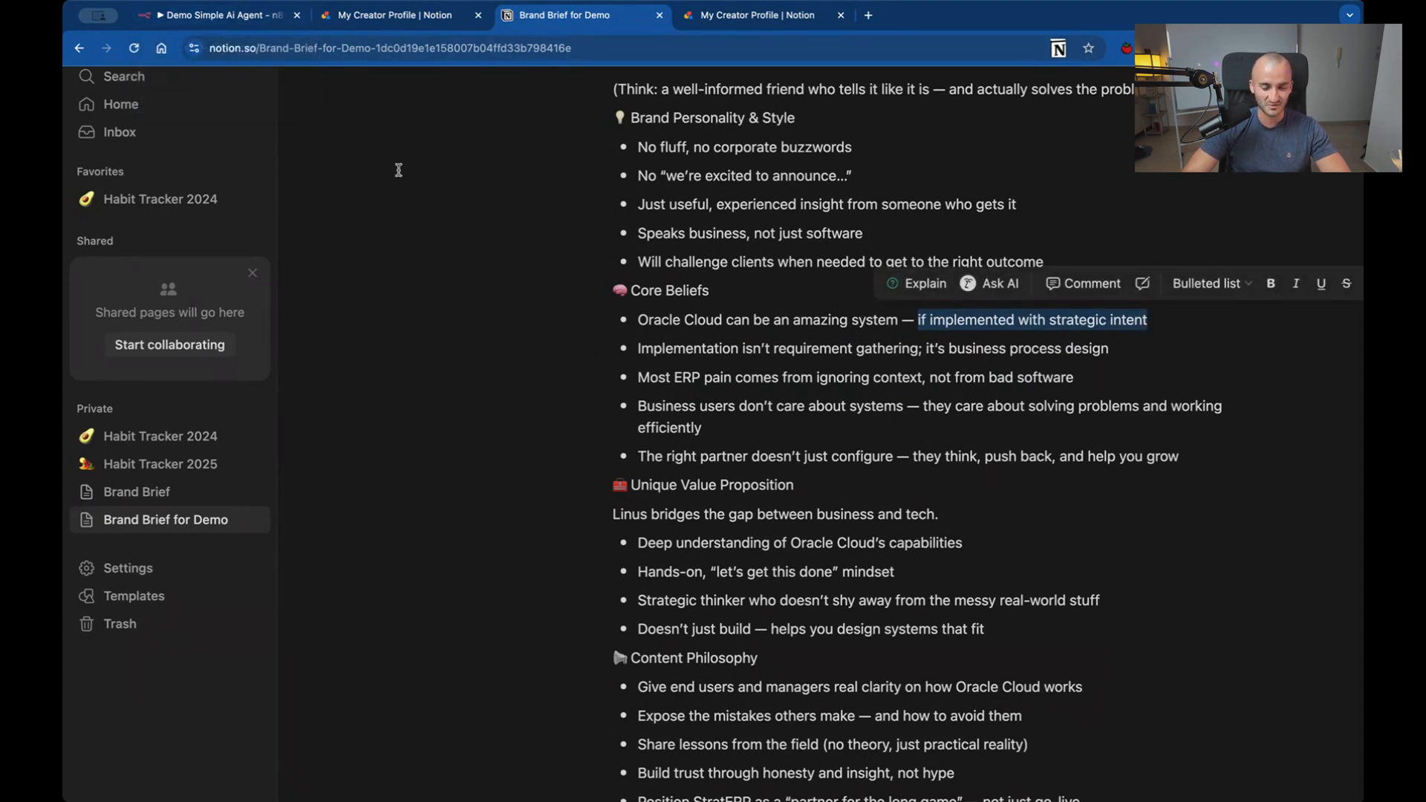
Return to the Demo Simple Ai Agent workflow in n8n and check the post's "Lack of Strategic Intent" point and StratERP mention.
left_click(226, 21)
left_click(313, 618)
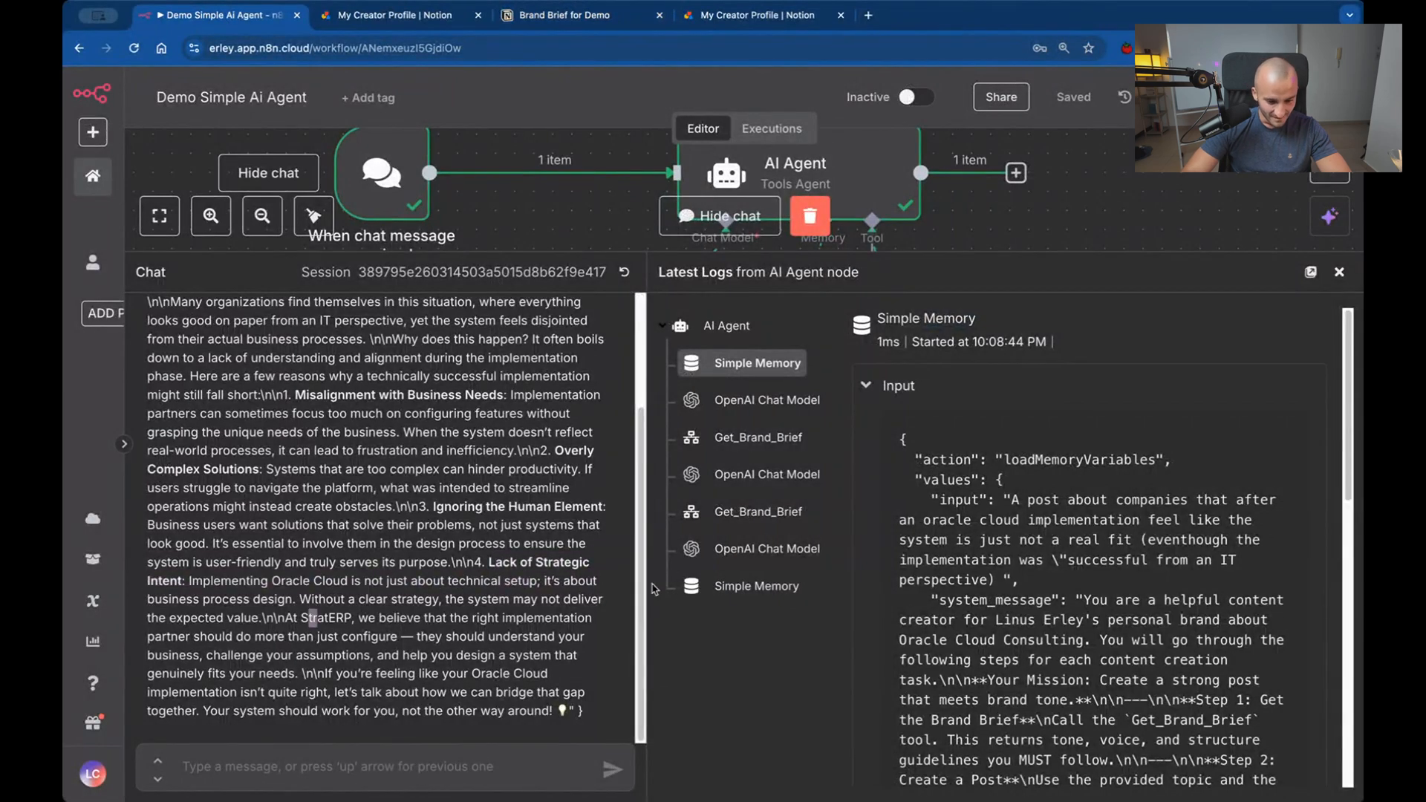
left_click_drag(490, 563, 181, 577)
left_click(229, 595)
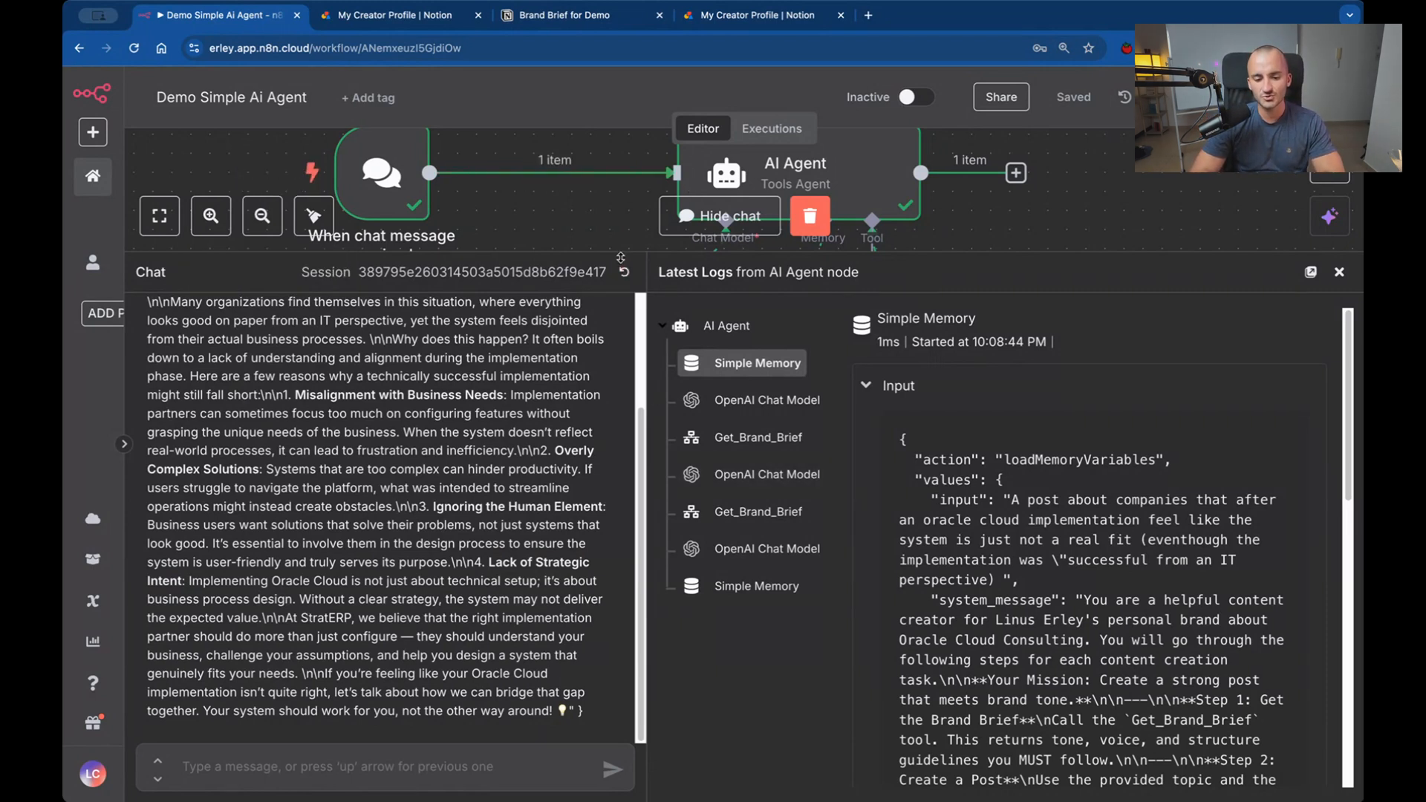
Shrink the chat and log area until the agent's chat model, memory and Get_Brand_Brief nodes are fully in view.
left_click_drag(620, 257, 620, 413)
left_click_drag(184, 465, 334, 798)
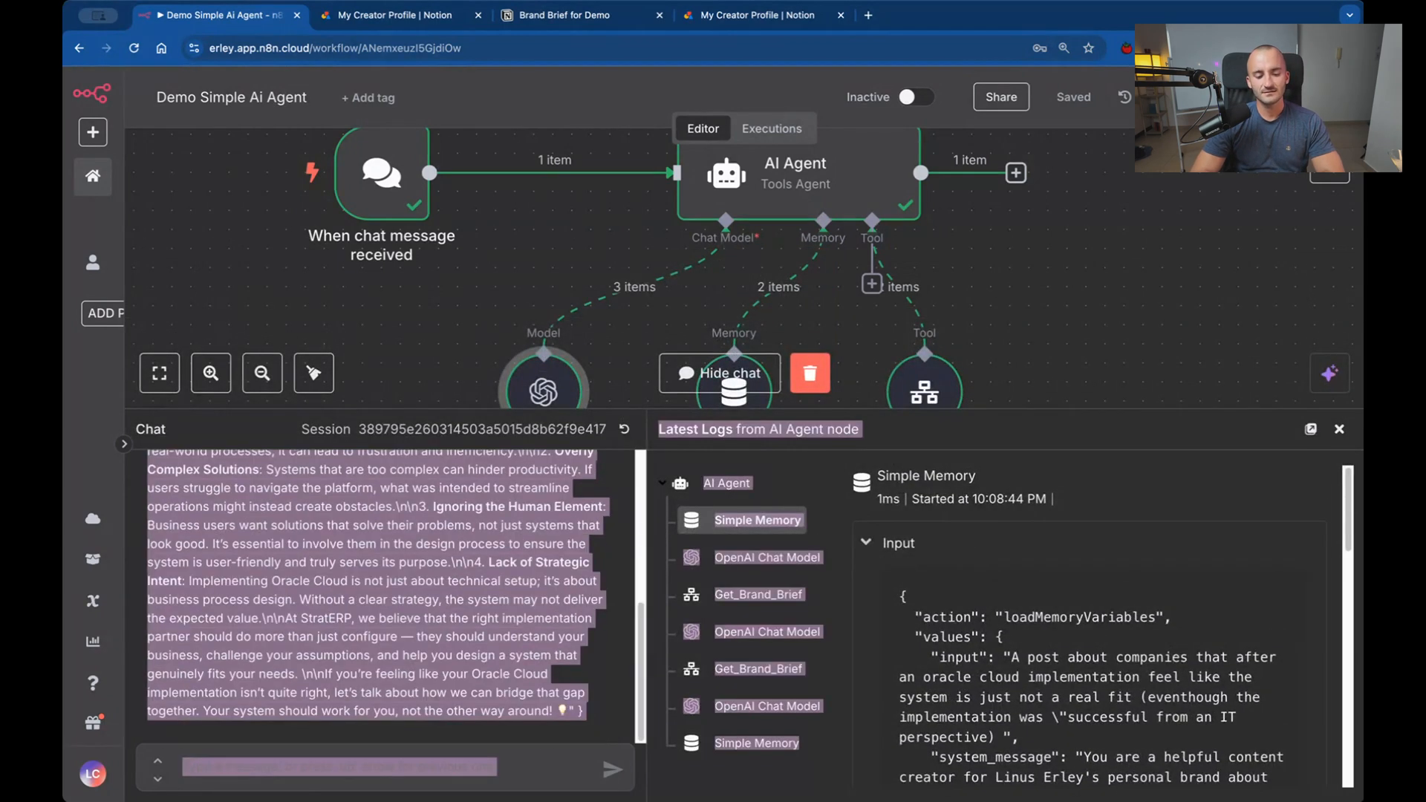
left_click(1206, 351)
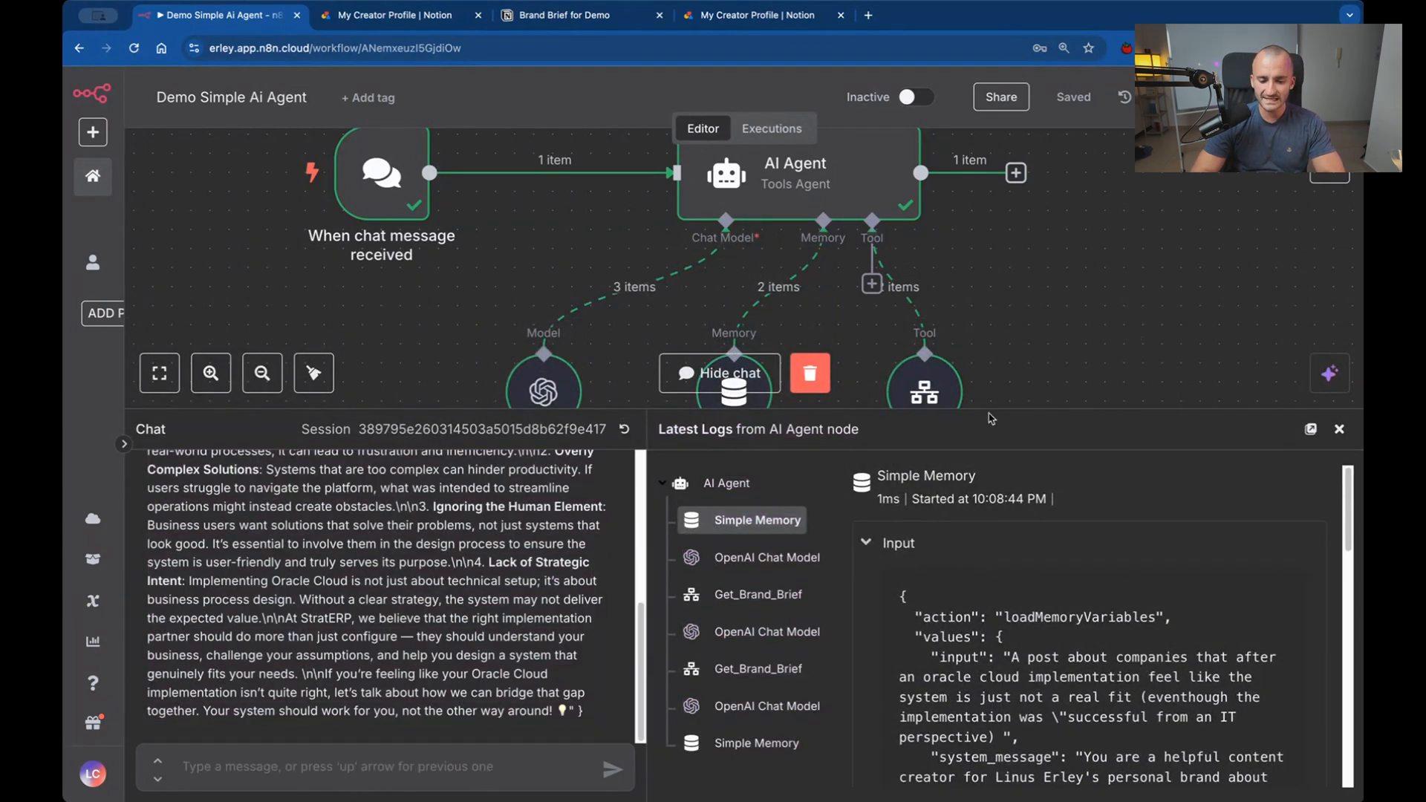
left_click_drag(891, 417, 878, 535)
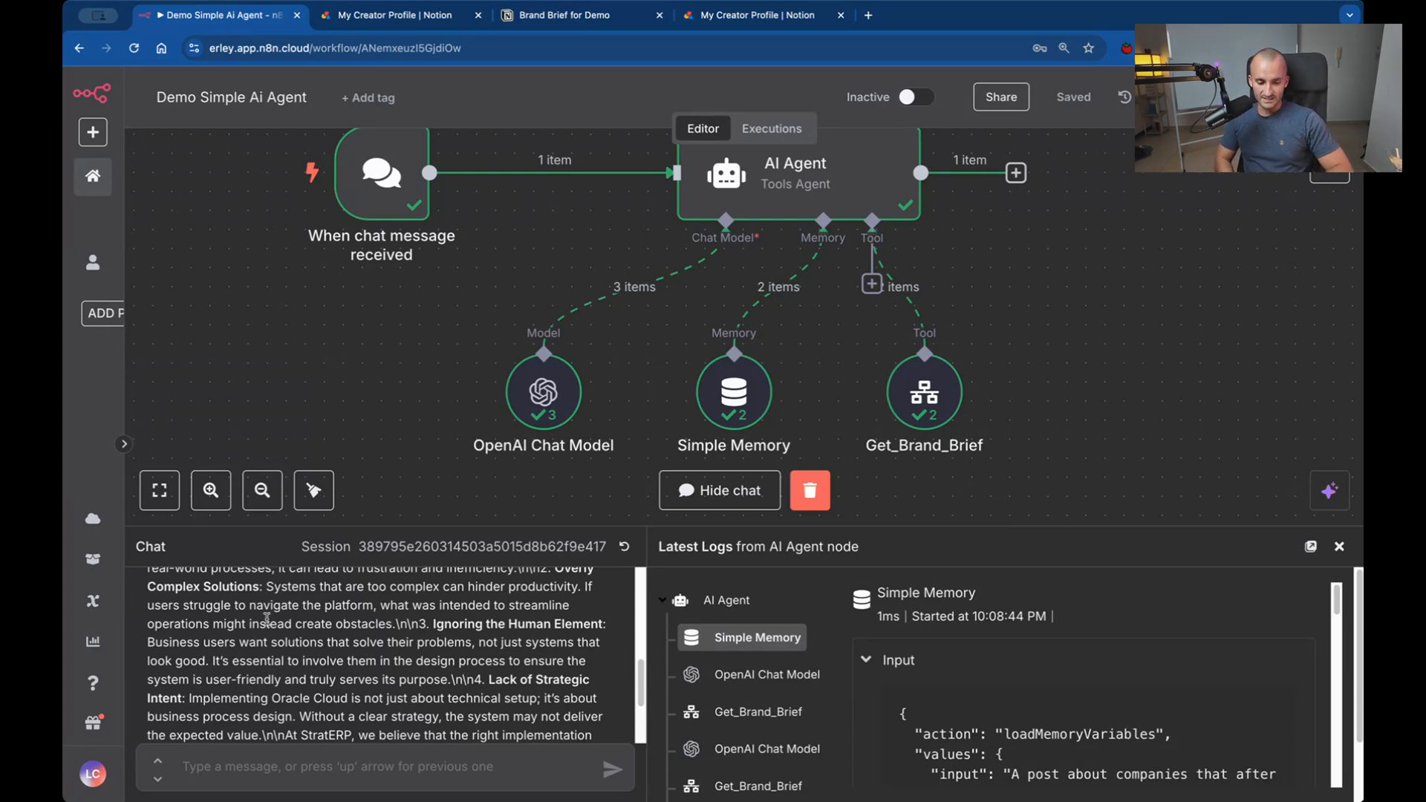
Reread the generated post from its closing paragraphs back to its opening, examining the wording such as "disjointed".
left_click_drag(260, 604, 503, 751)
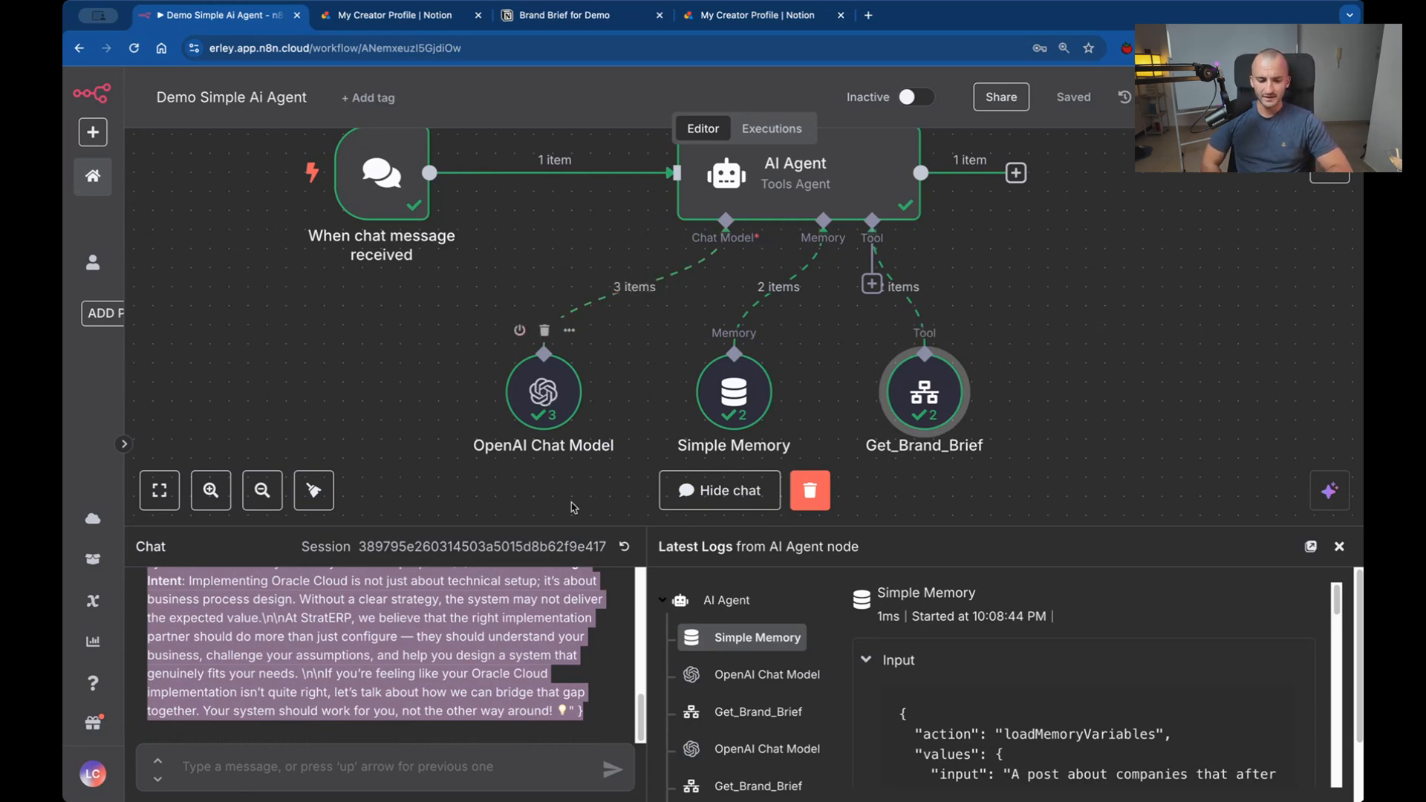
left_click(506, 641)
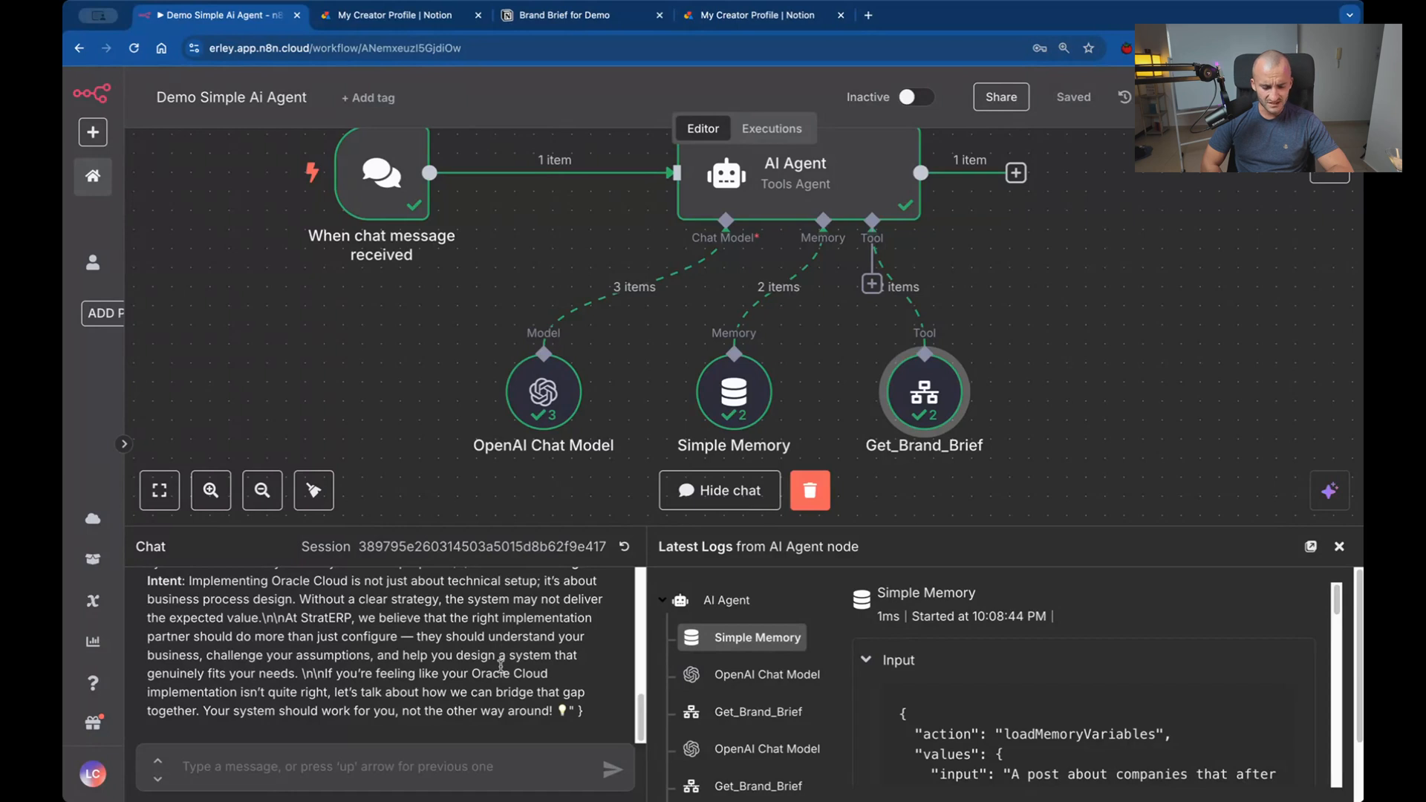
scroll(500, 667, "up", 1)
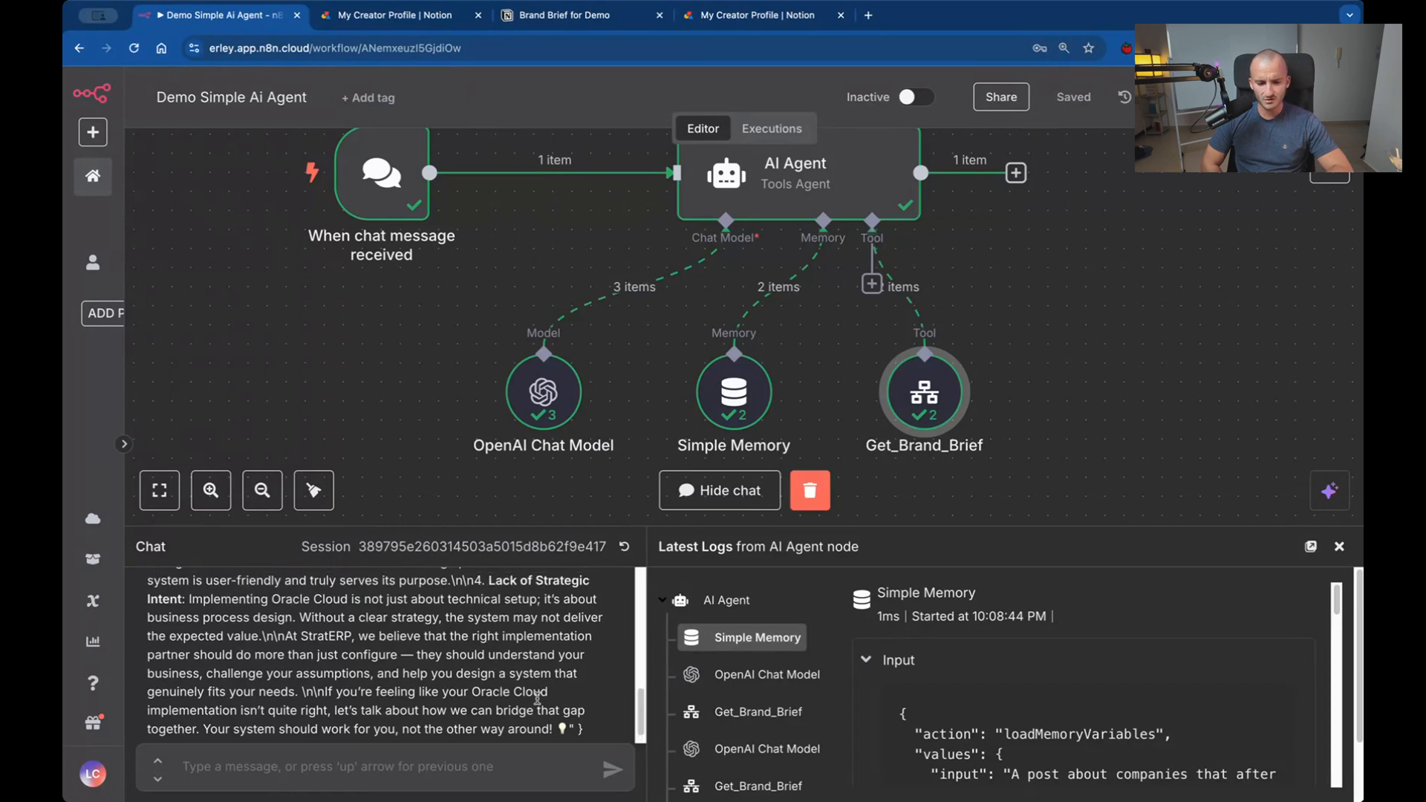
left_click_drag(541, 693, 384, 624)
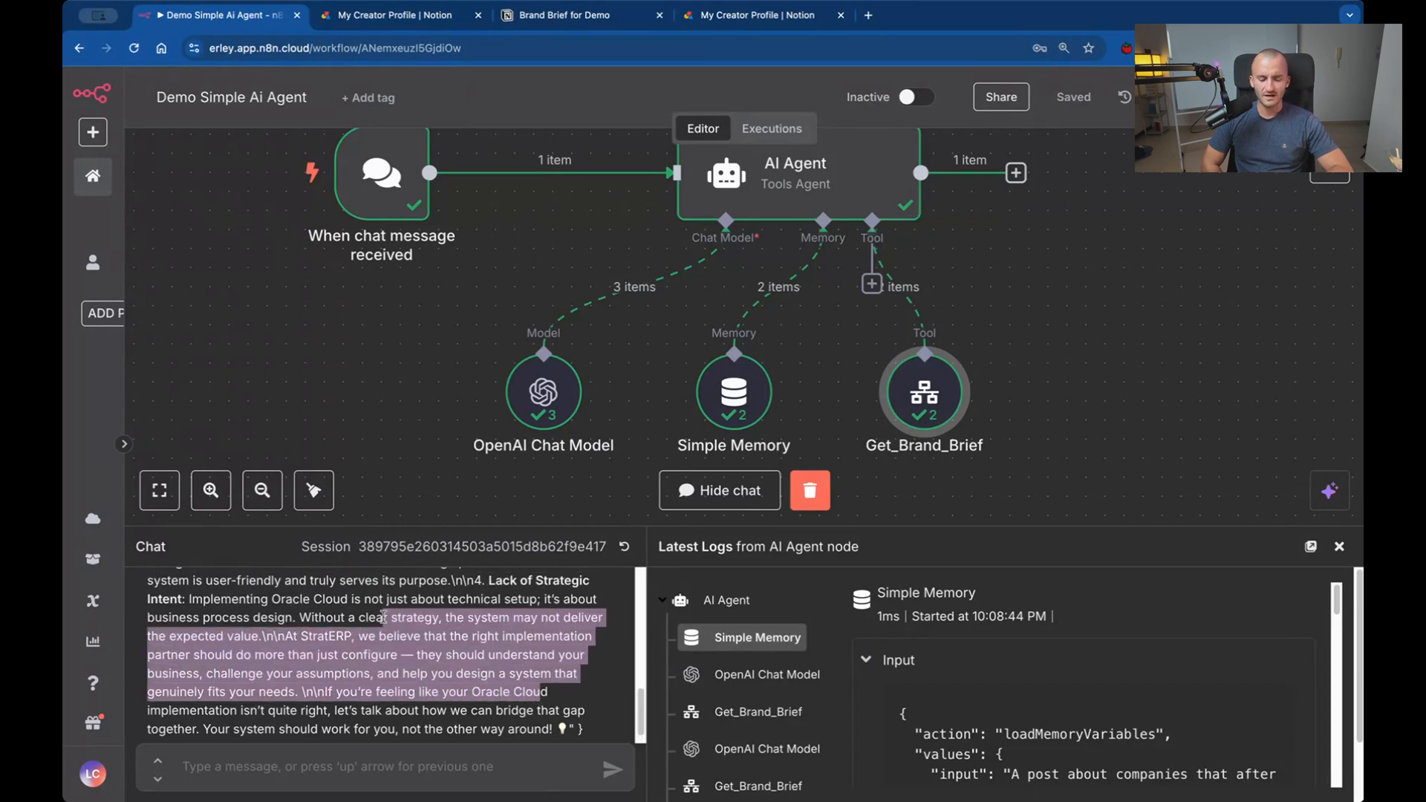
left_click(315, 619)
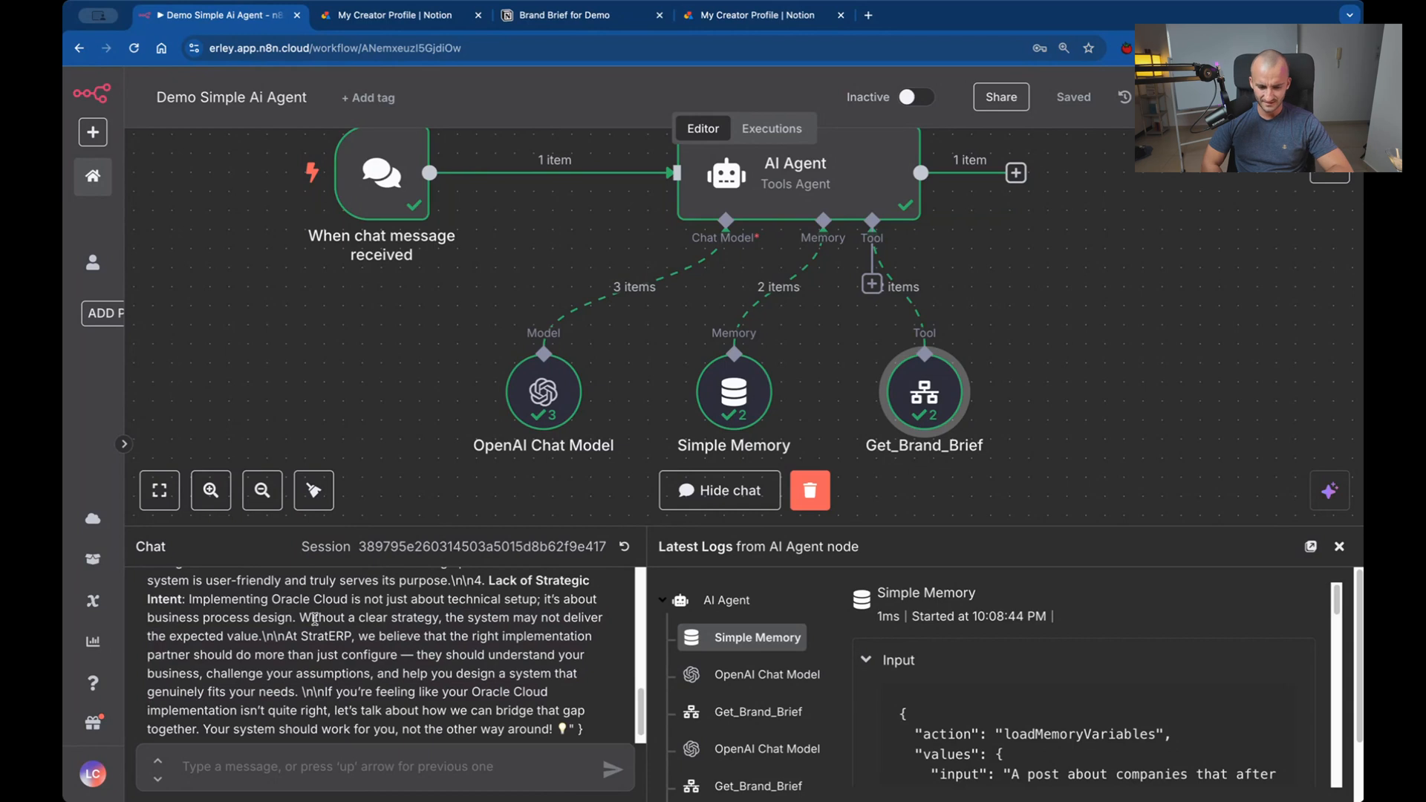
scroll(315, 619, "up", 8)
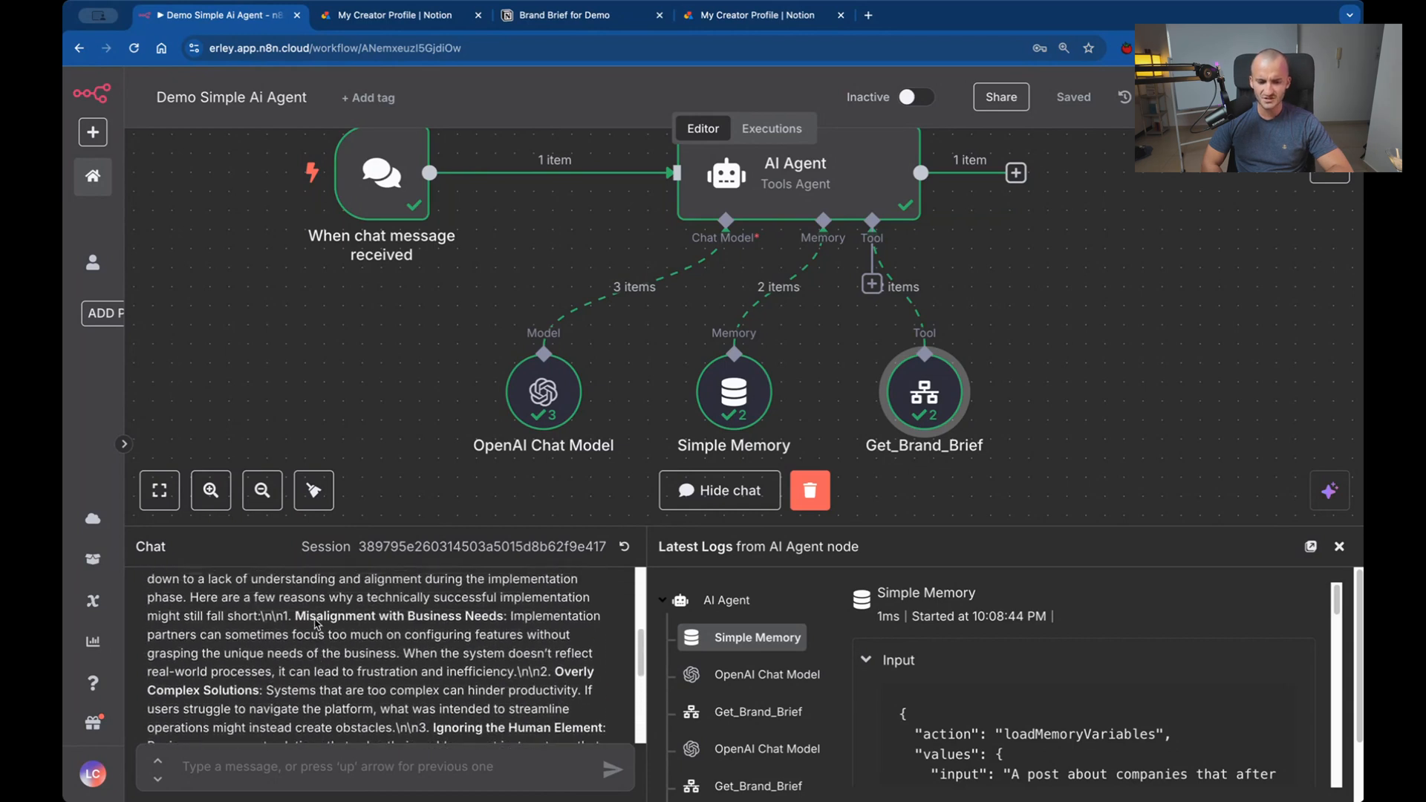
scroll(315, 624, "up", 3)
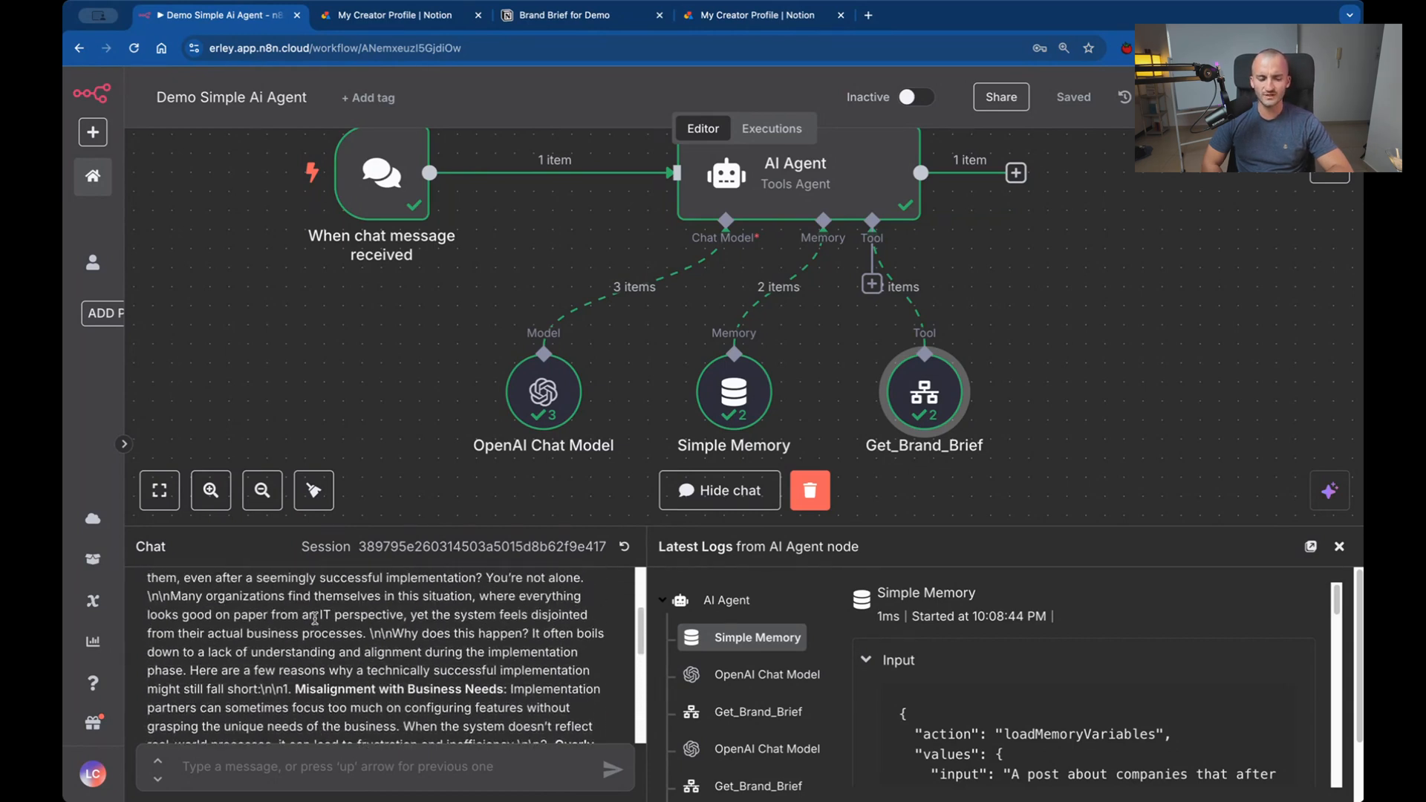
scroll(315, 619, "up", 3)
scroll(317, 622, "down", 1)
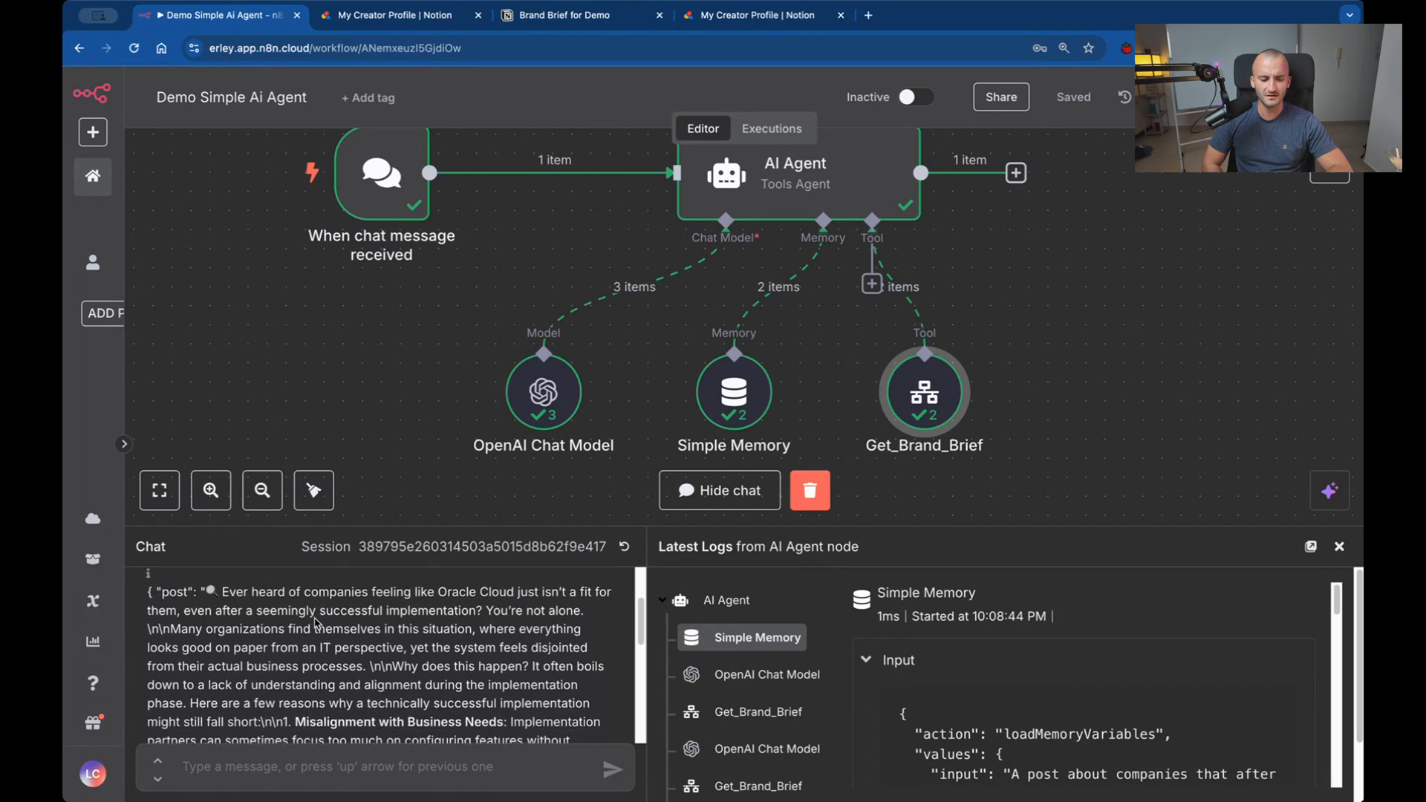
scroll(315, 623, "down", 1)
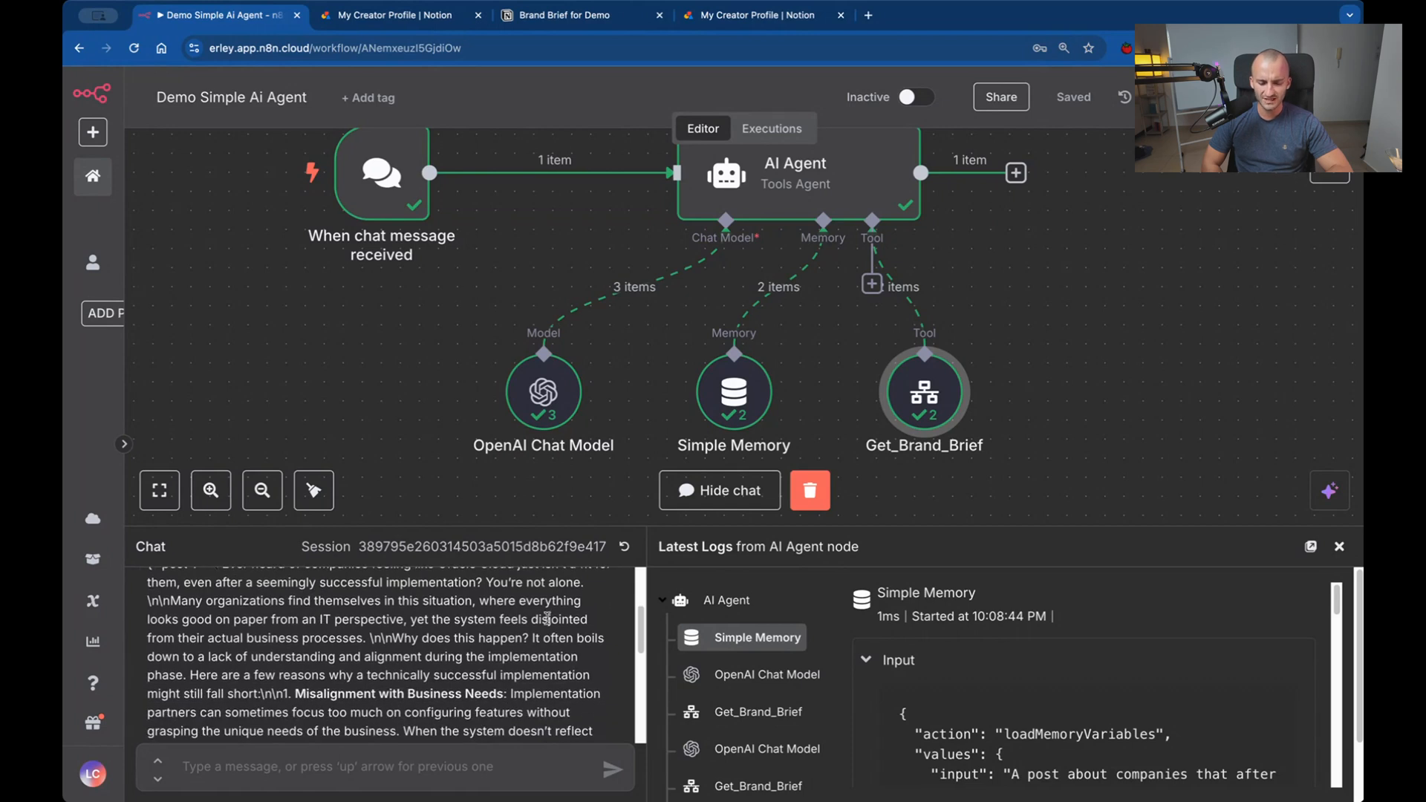
left_click_drag(531, 616, 590, 623)
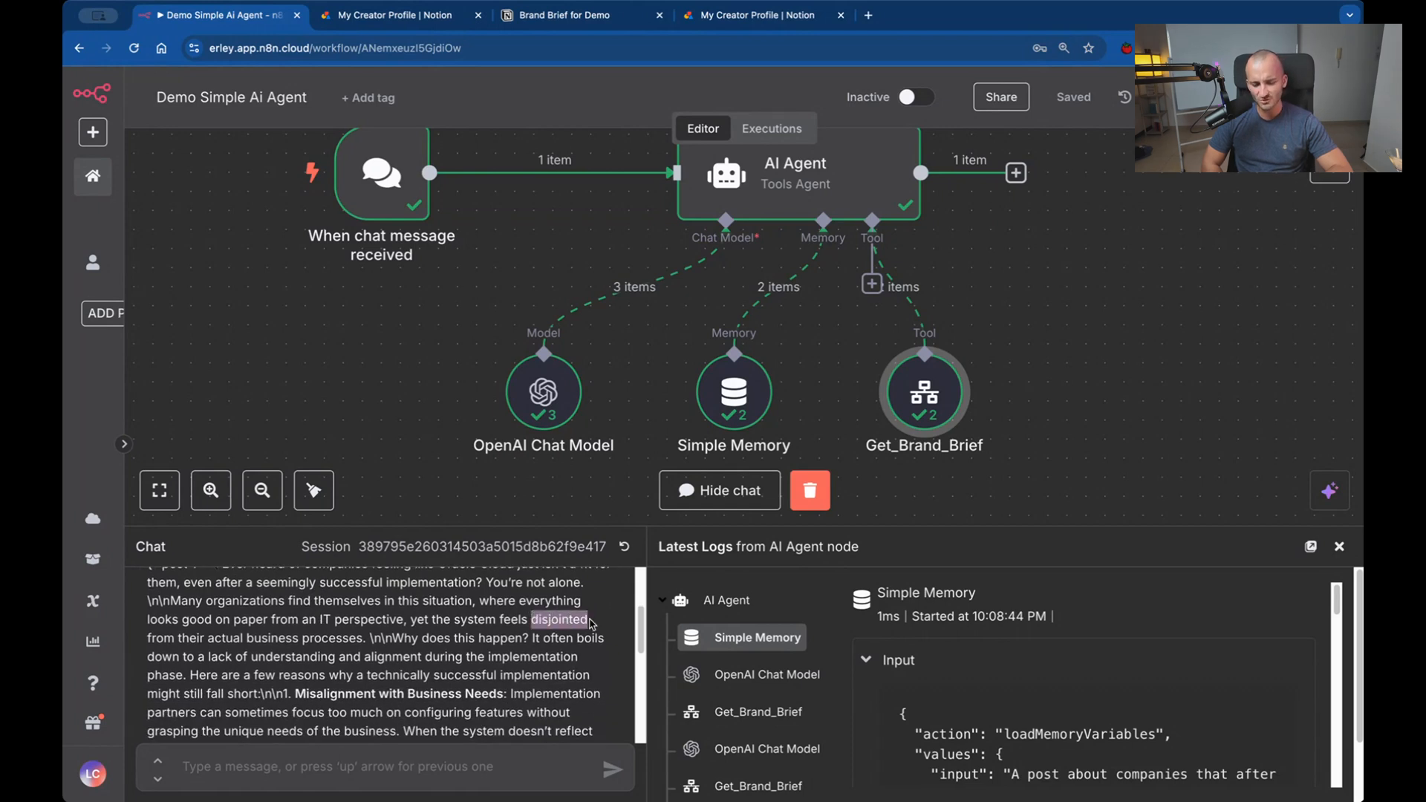
left_click(475, 694)
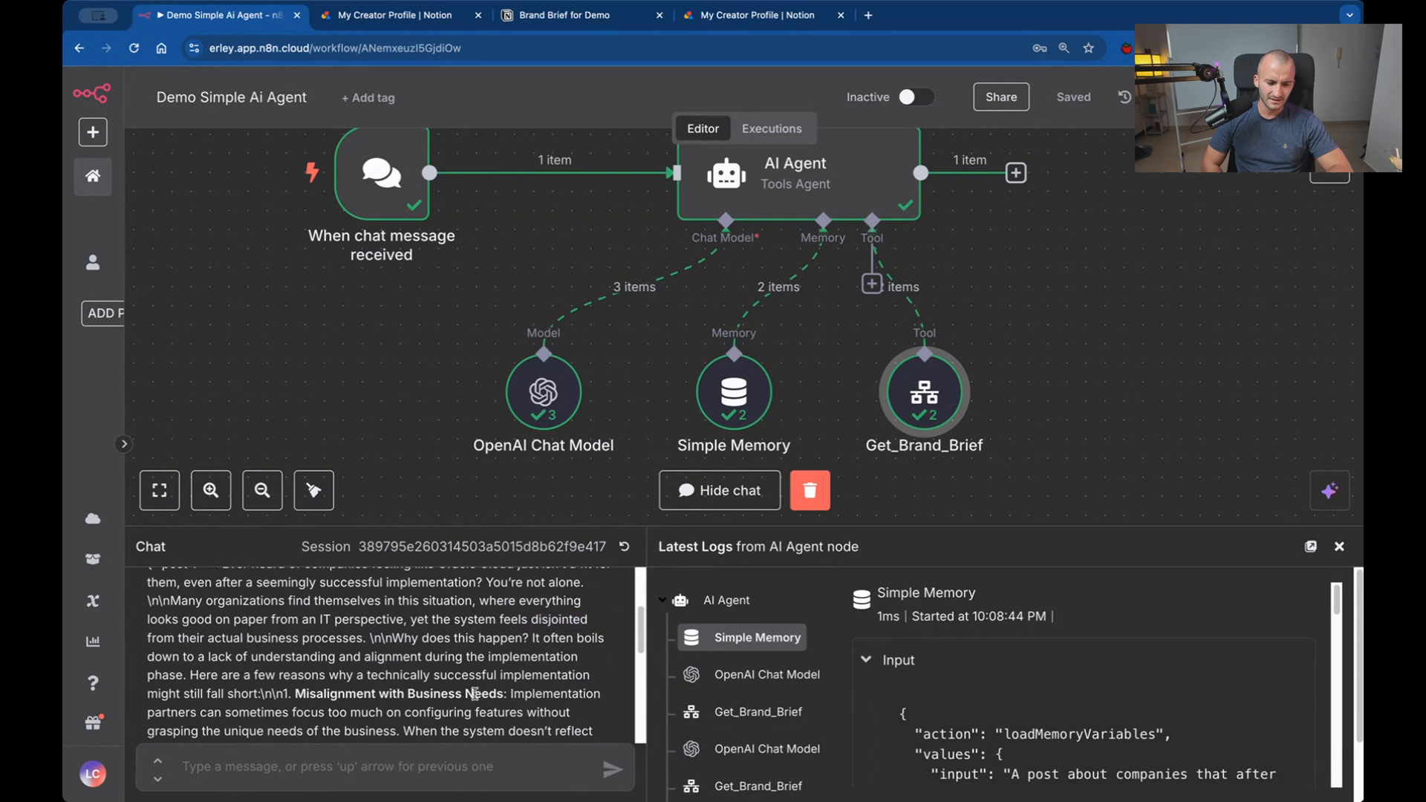
Read the generated post from "Misalignment with Business Needs" through to its closing call to action.
scroll(475, 694, "down", 5)
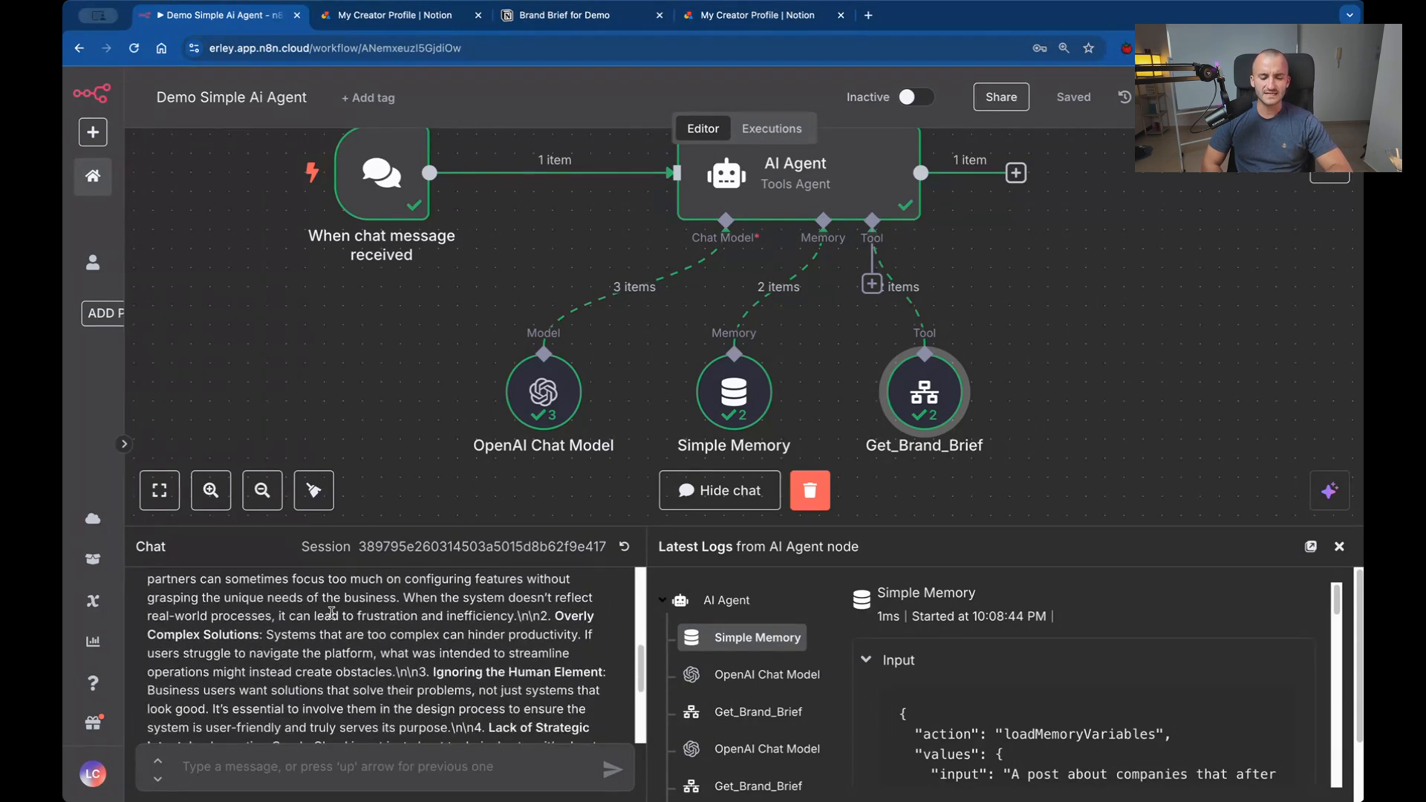
scroll(324, 613, "down", 1)
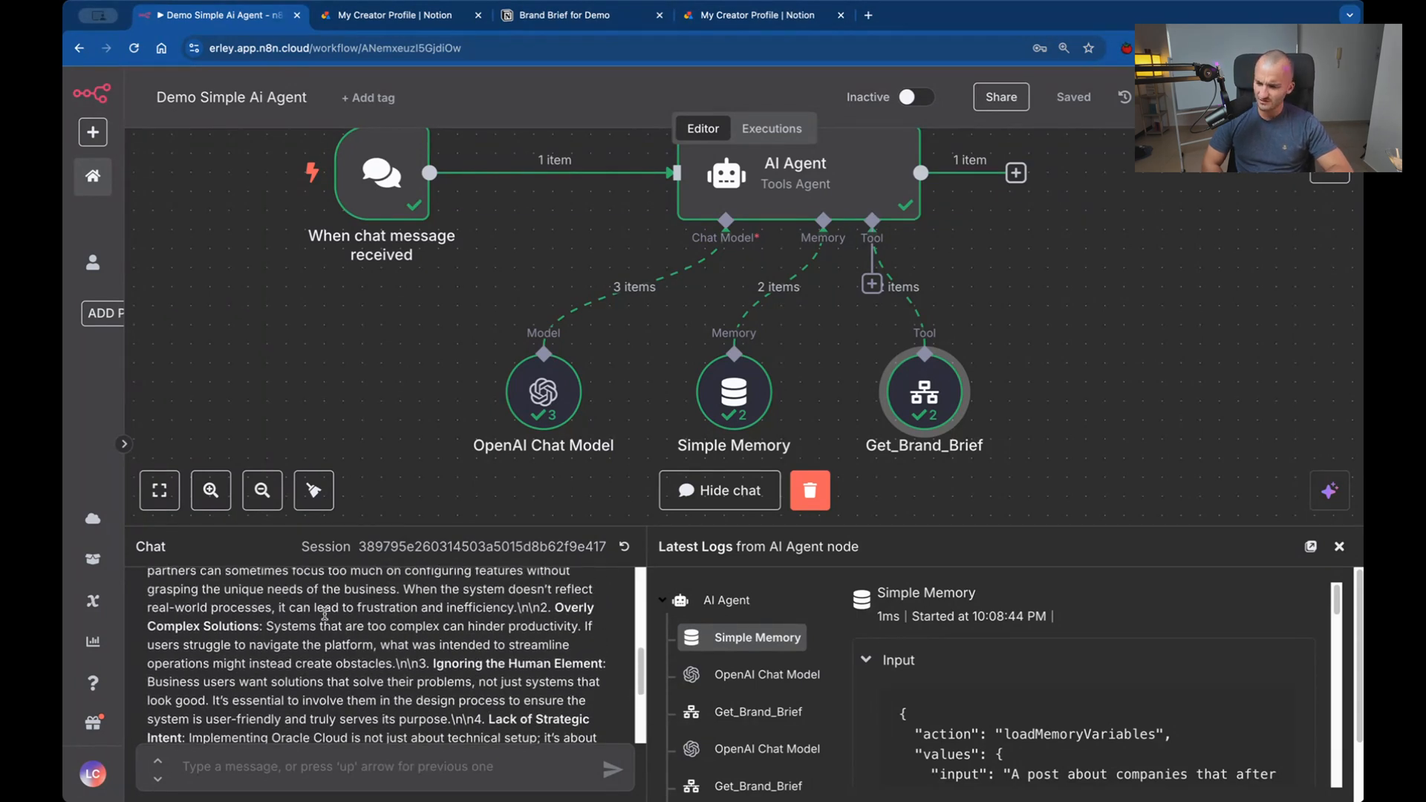
scroll(324, 613, "down", 3)
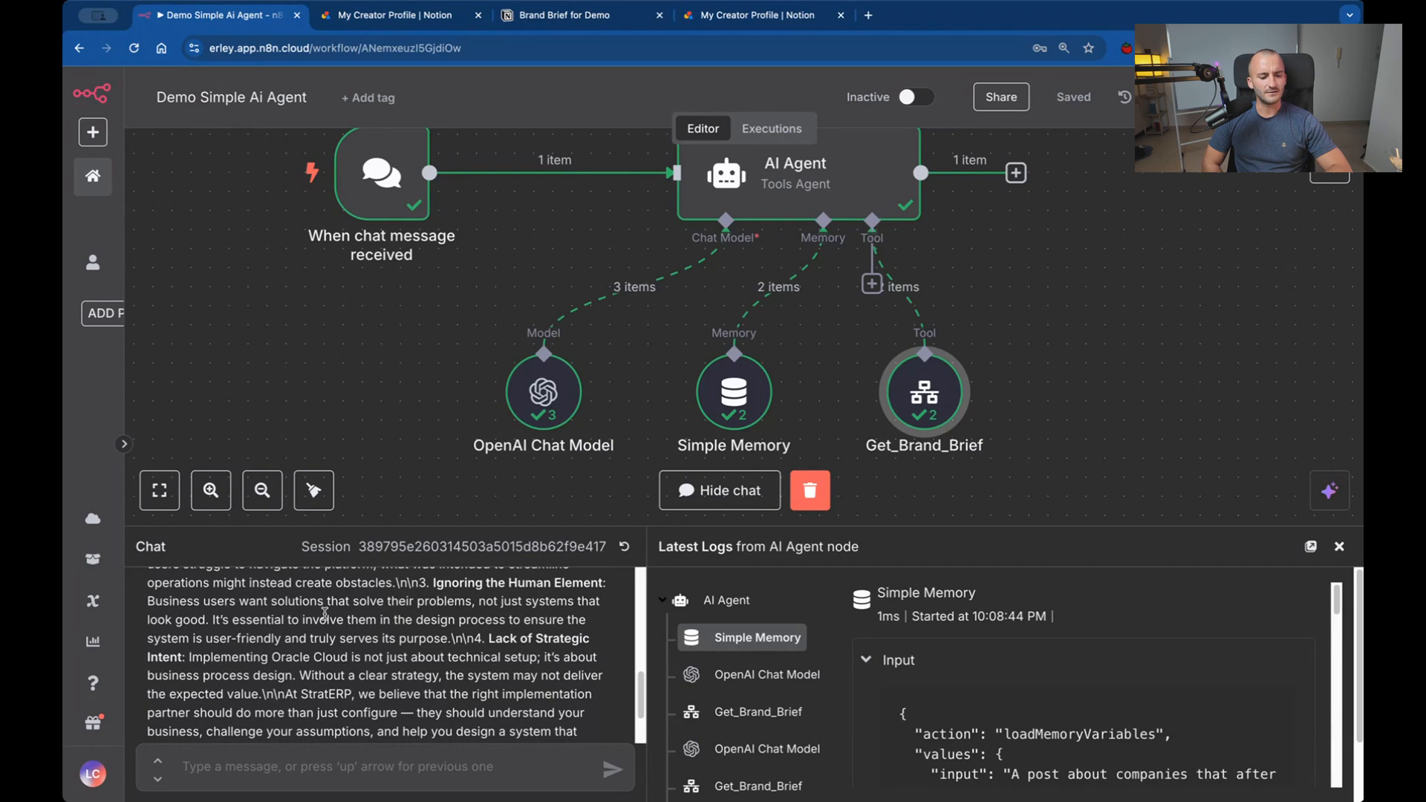
scroll(324, 614, "down", 3)
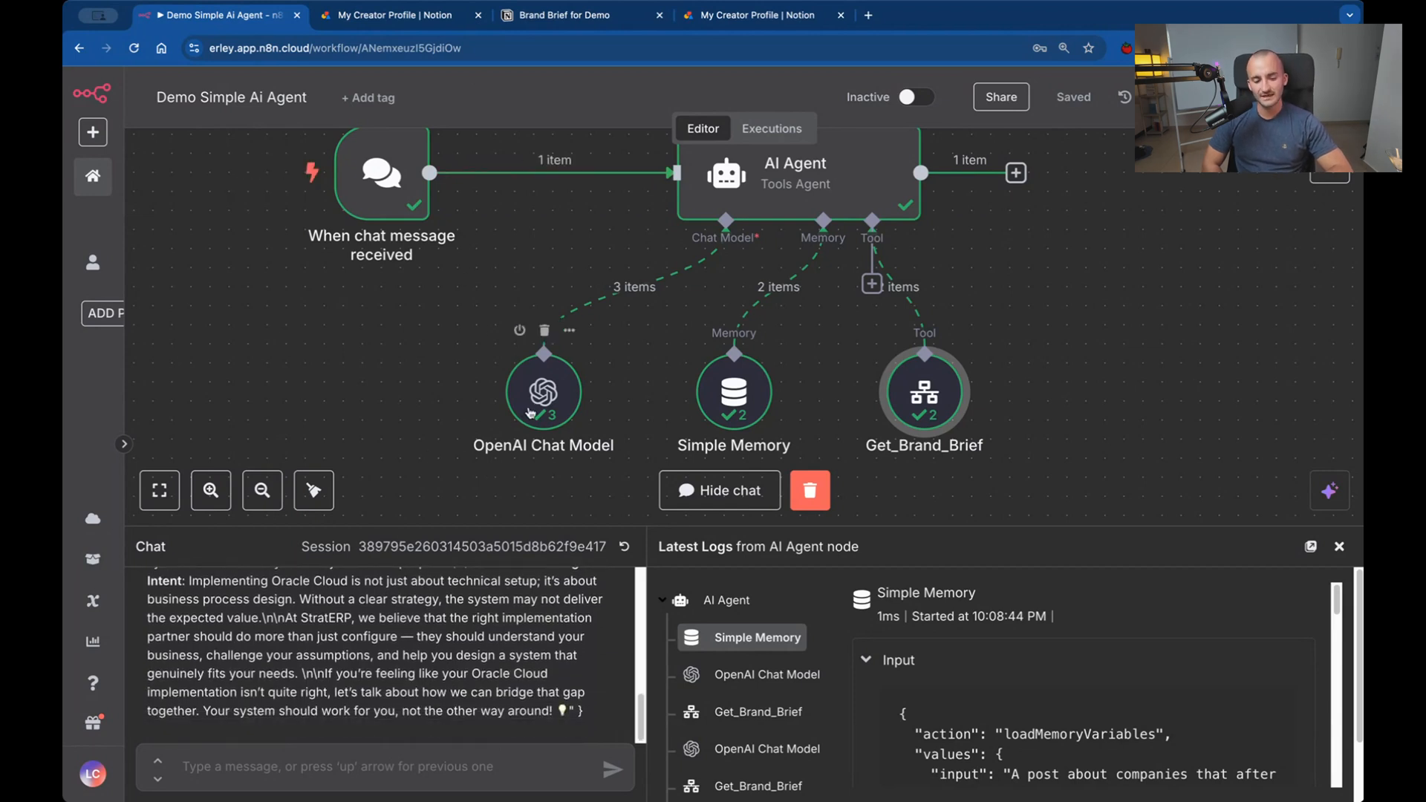
Set the OpenAI Chat Model node's model to the fine-tuned ft:gpt-4.1-2025-04-14 personal oracle-jarvis version and return to the canvas.
left_click(530, 410)
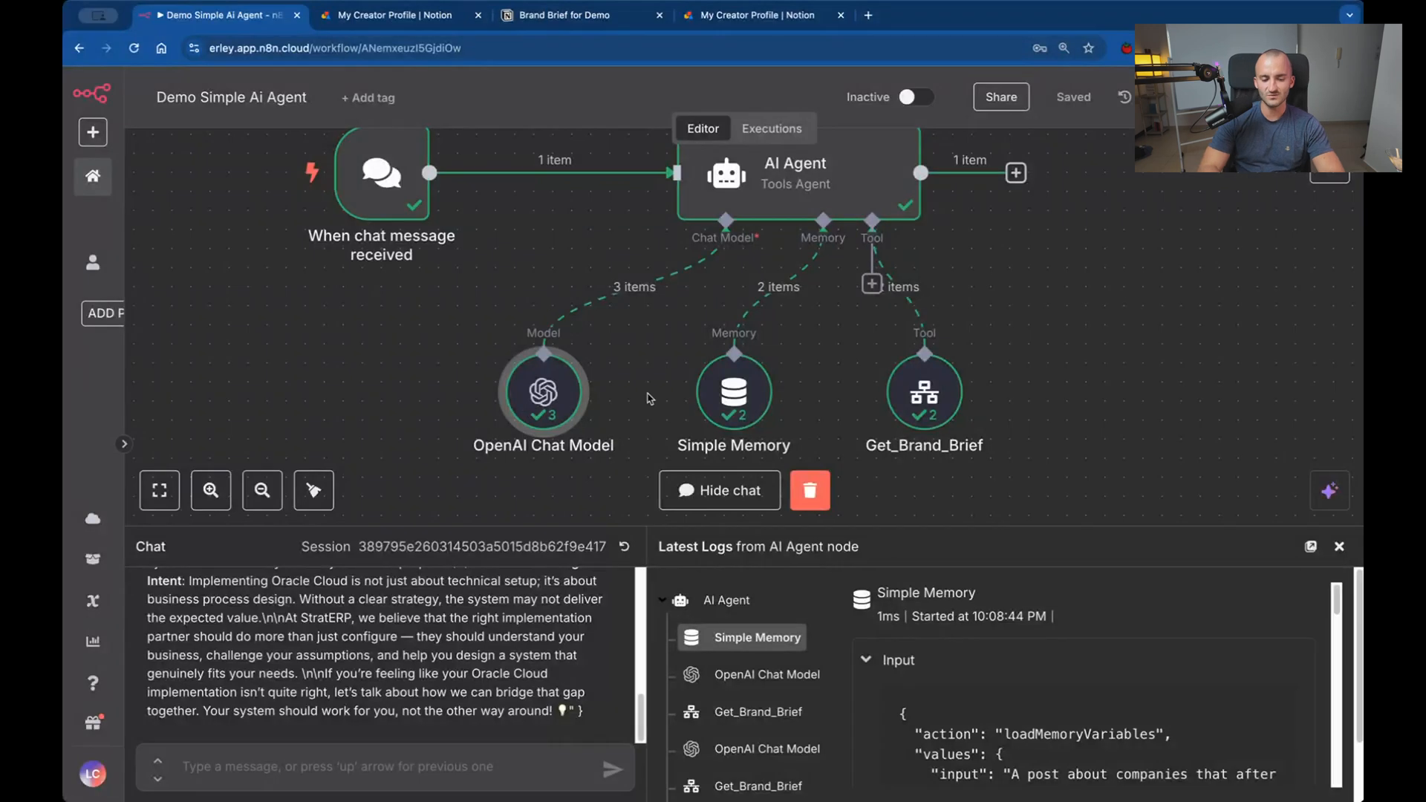
double_click(541, 387)
left_click(732, 278)
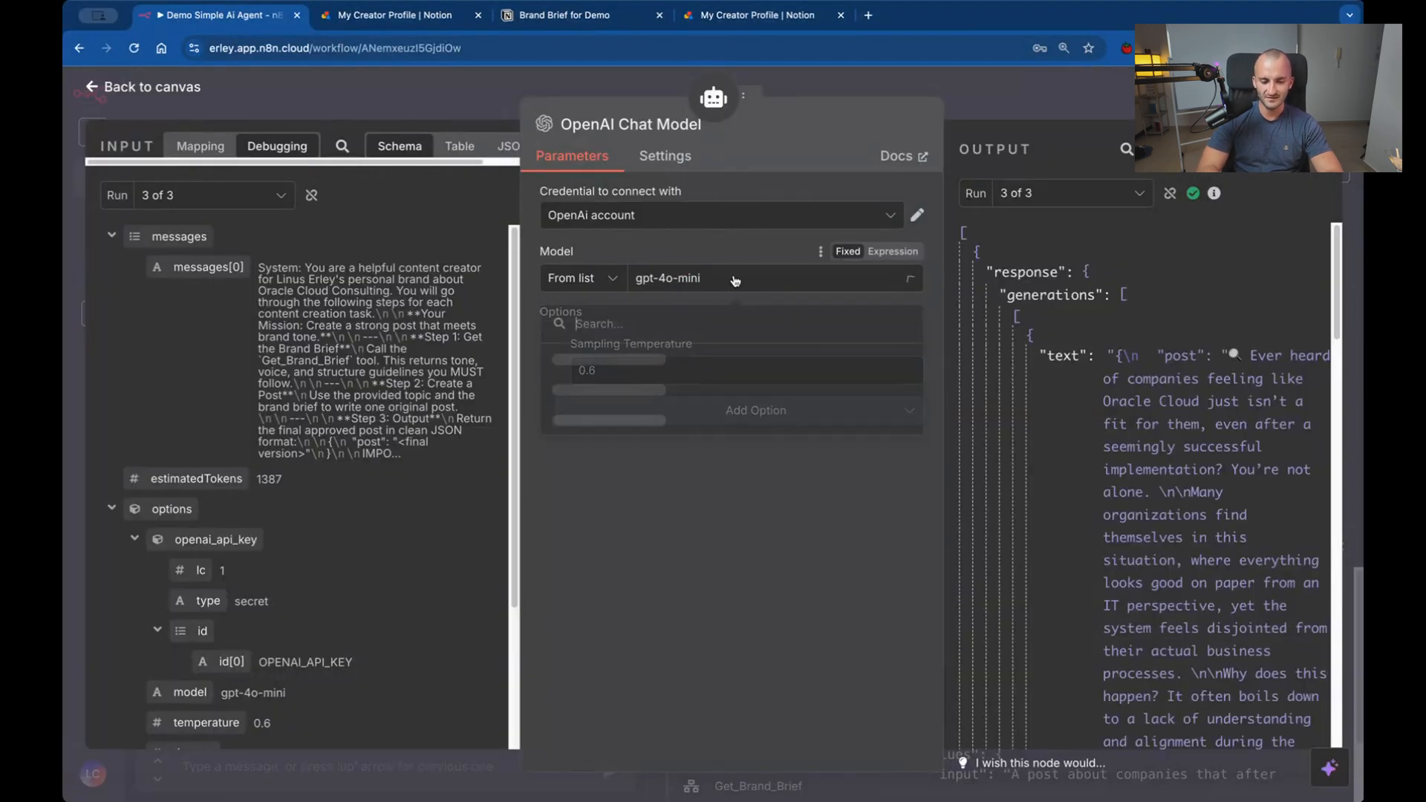
scroll(670, 436, "down", 1)
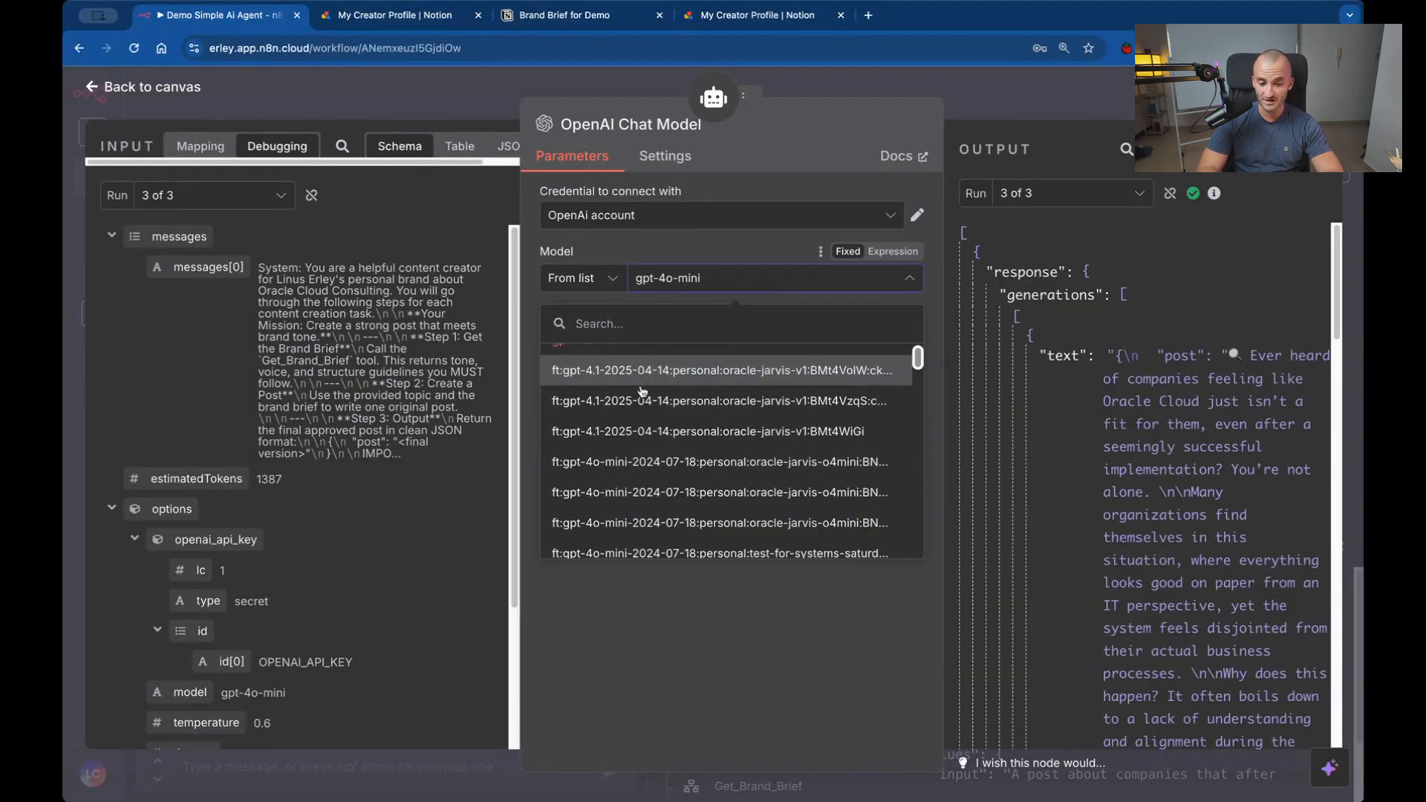
left_click(798, 420)
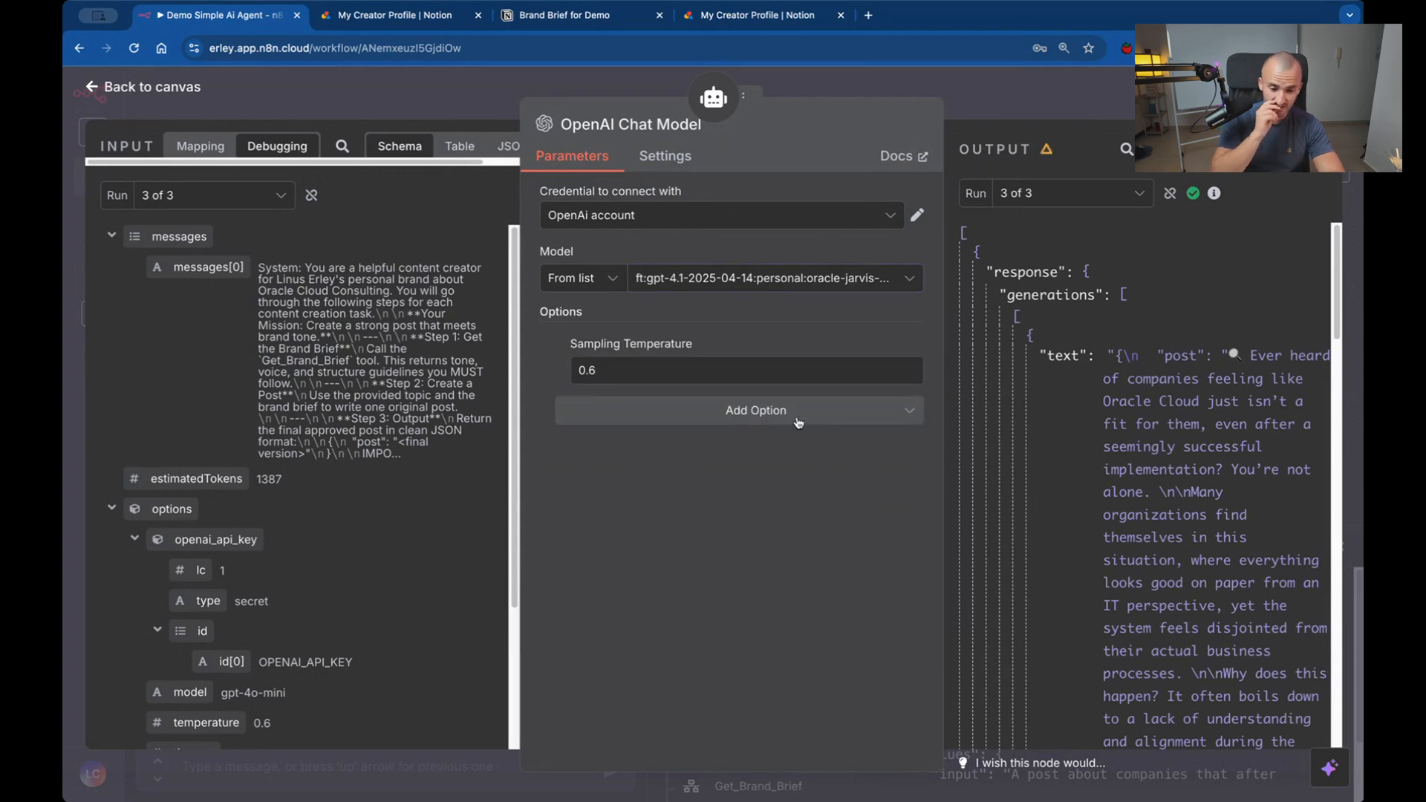
left_click(785, 90)
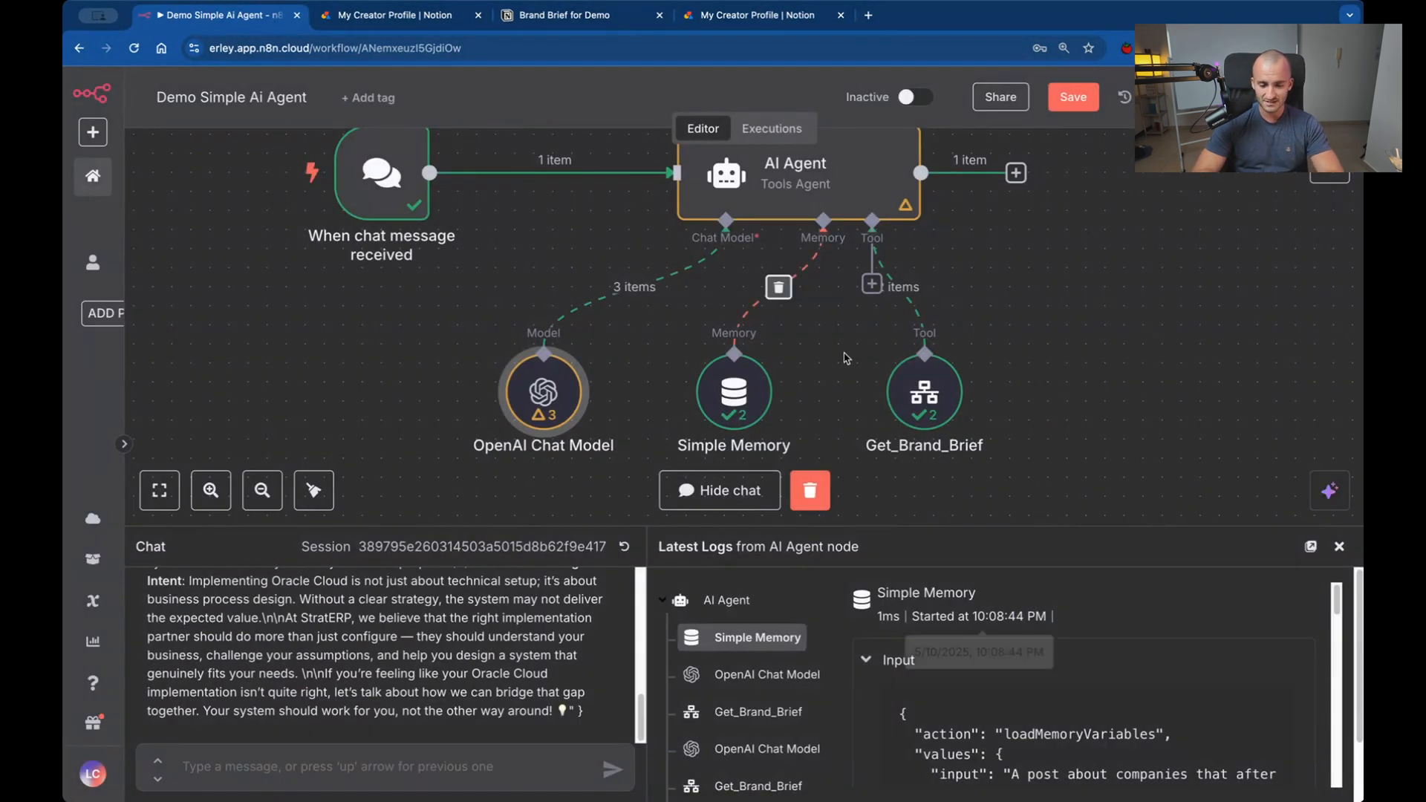
scroll(836, 259, "up", 2)
scroll(835, 260, "right", 1)
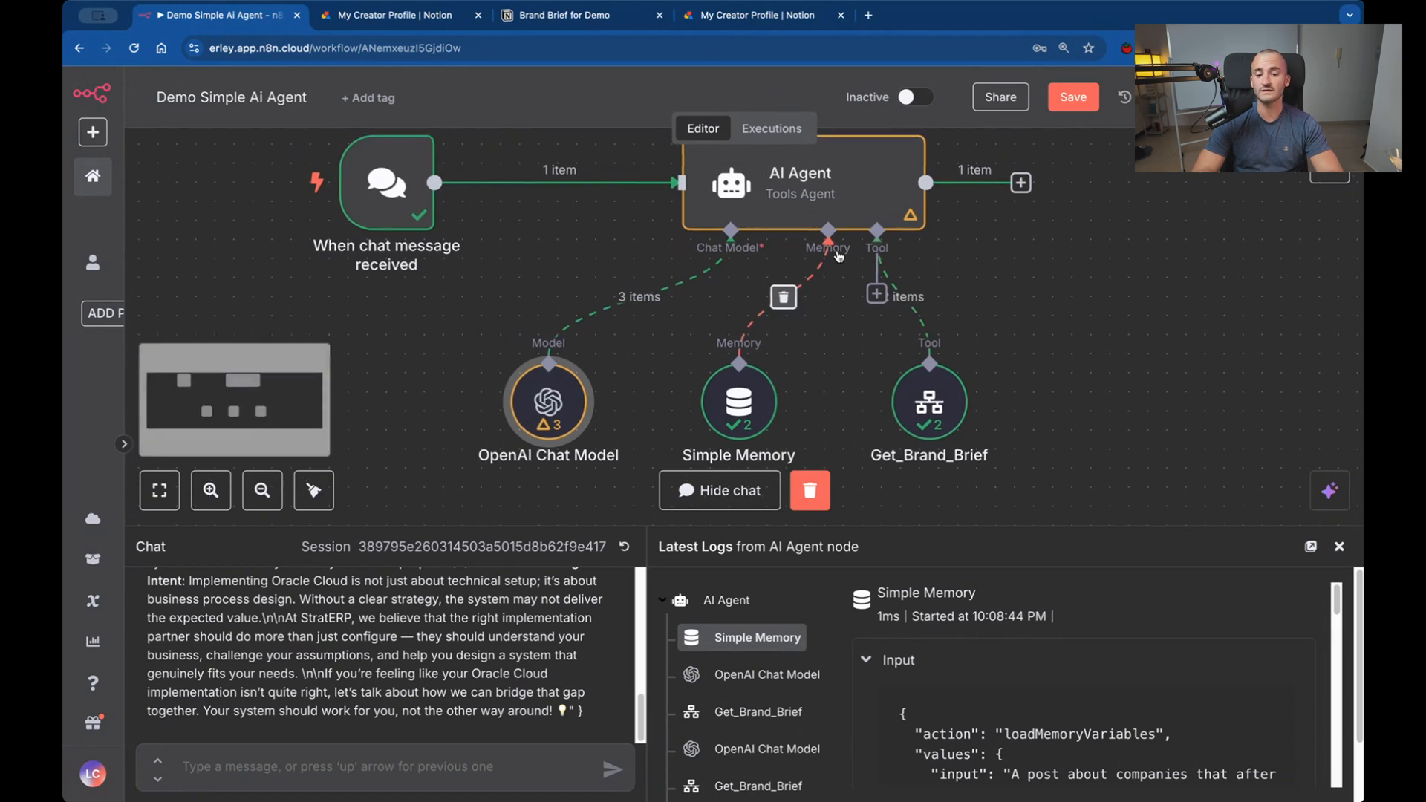
scroll(837, 256, "right", 1)
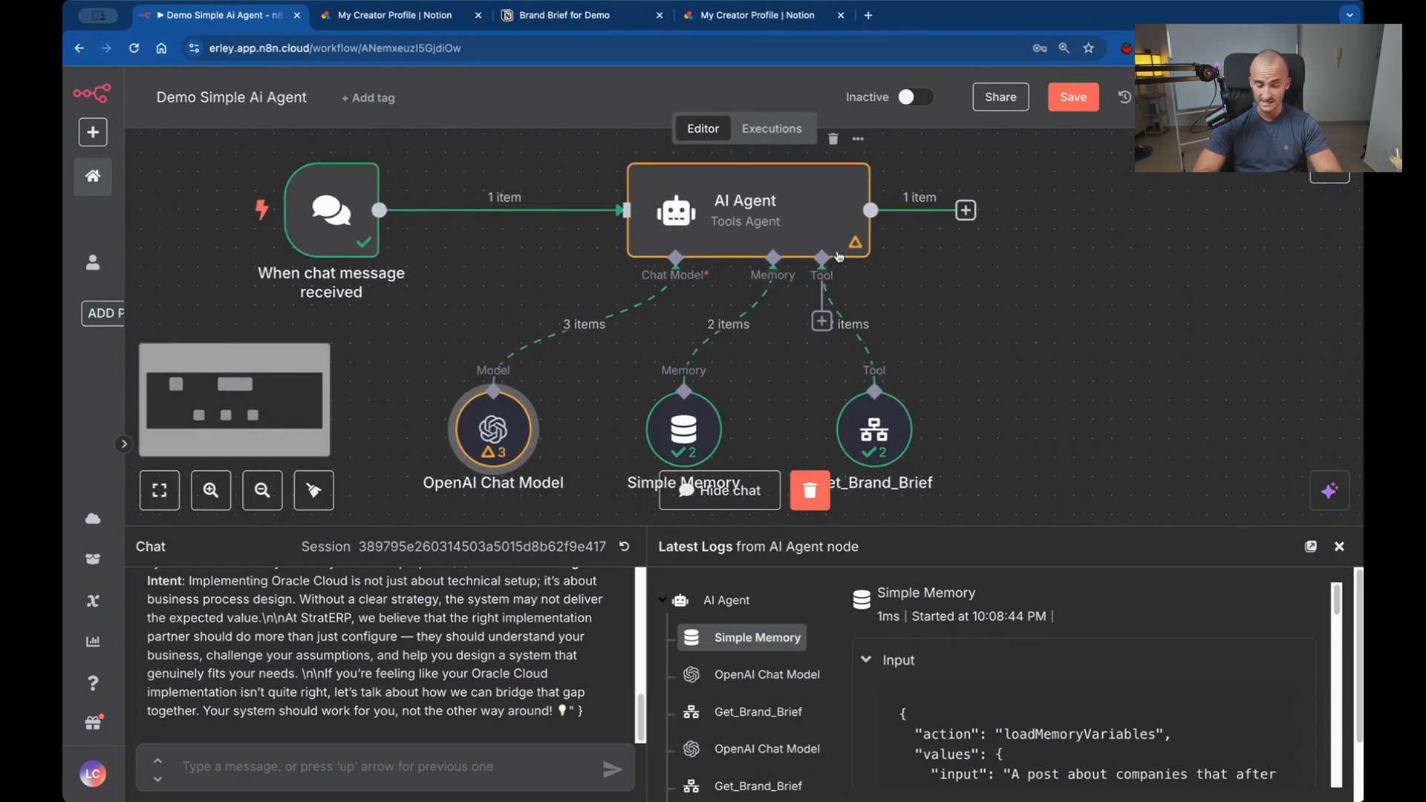
scroll(838, 257, "down", 1)
scroll(838, 257, "left", 1)
scroll(836, 251, "right", 1)
scroll(836, 251, "up", 1)
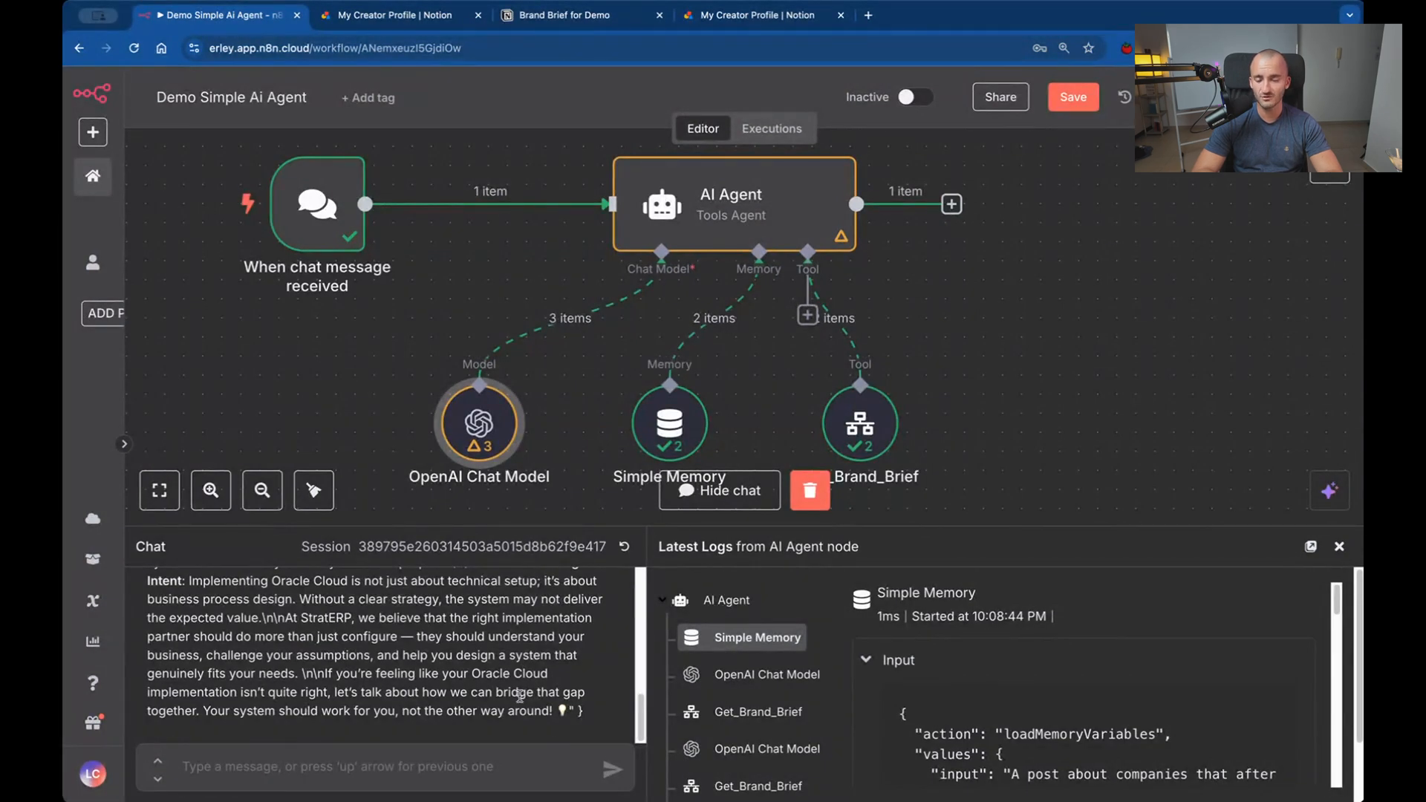
Review the chat prompt about poorly fitting Oracle Cloud implementations and highlight the generated post's text through to its end.
scroll(519, 695, "up", 5)
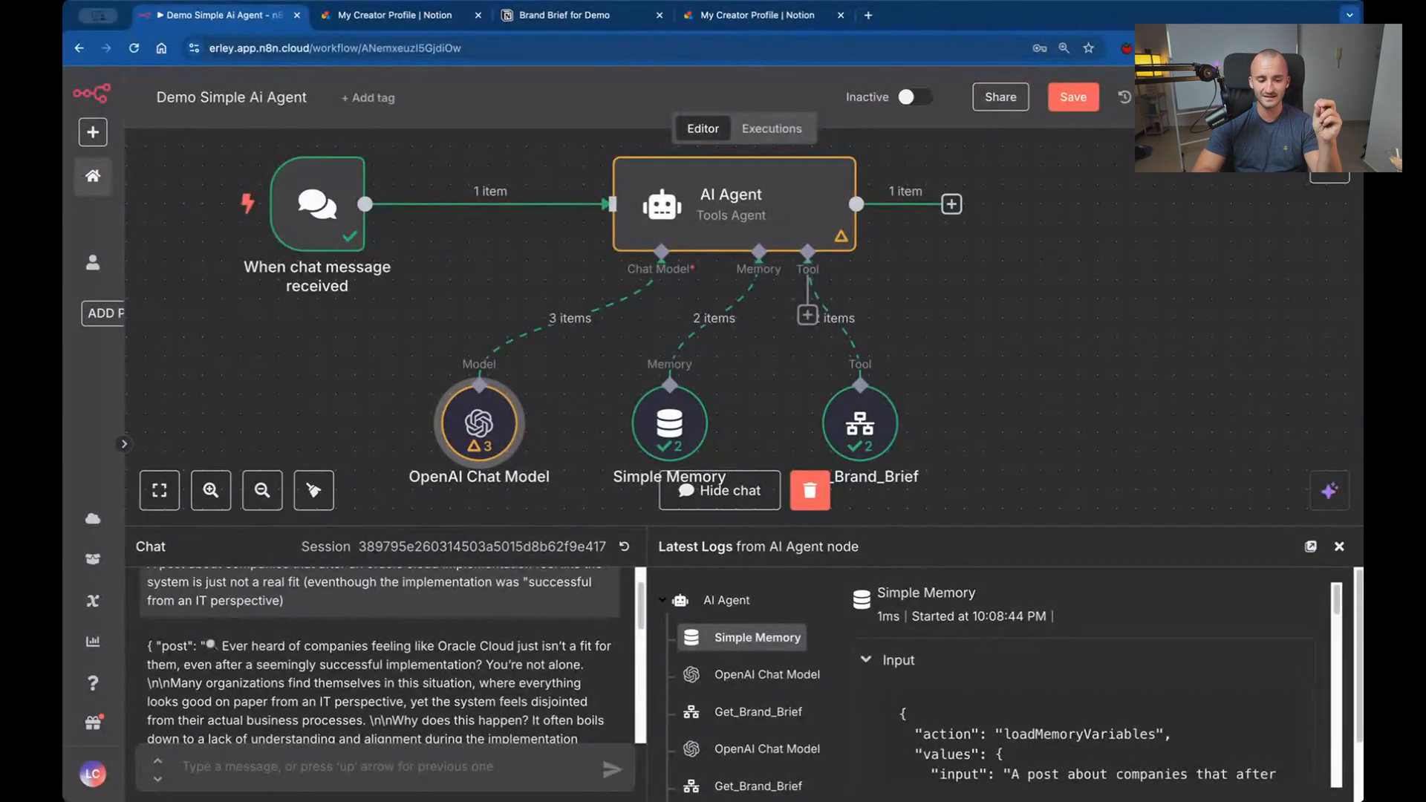
scroll(539, 652, "up", 1)
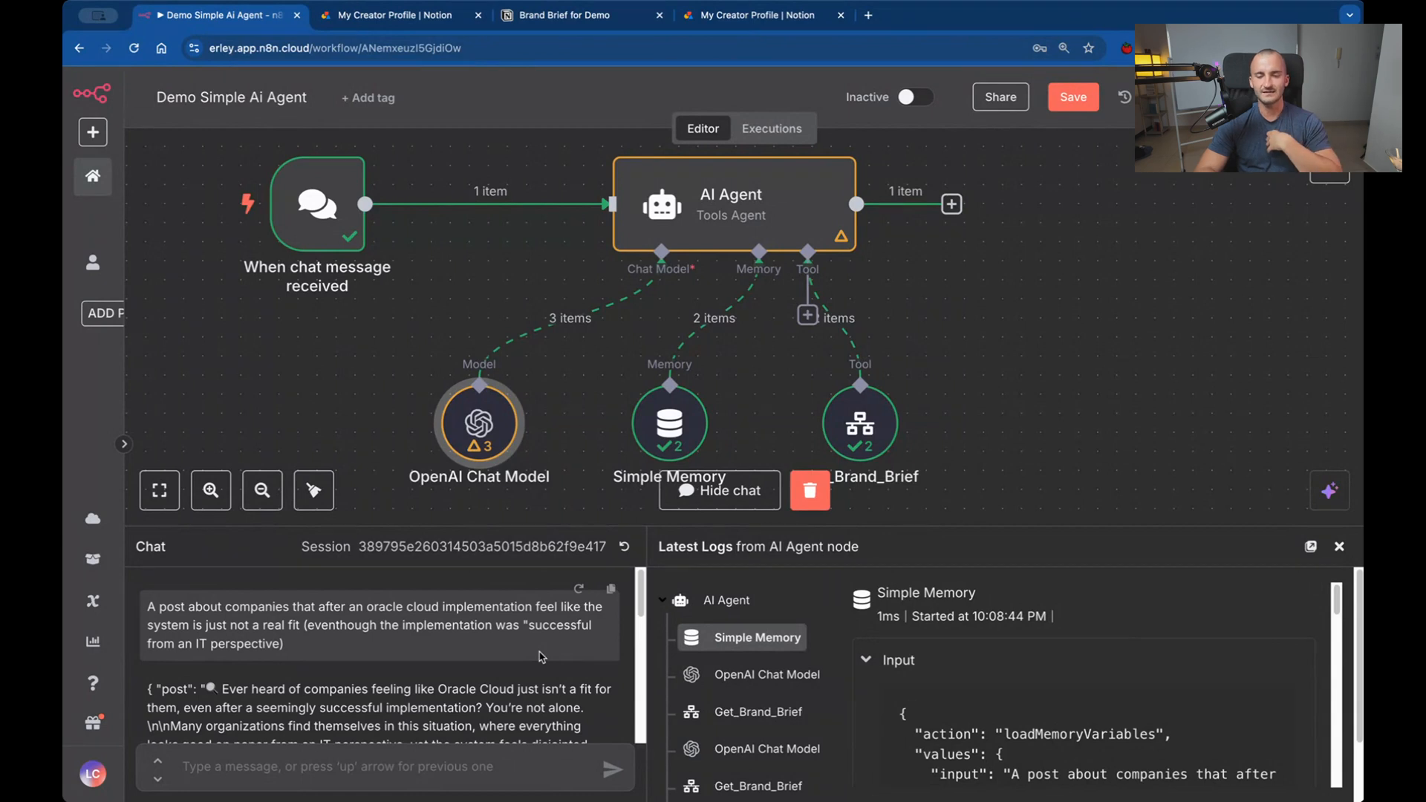
double_click(861, 435)
key("Escape")
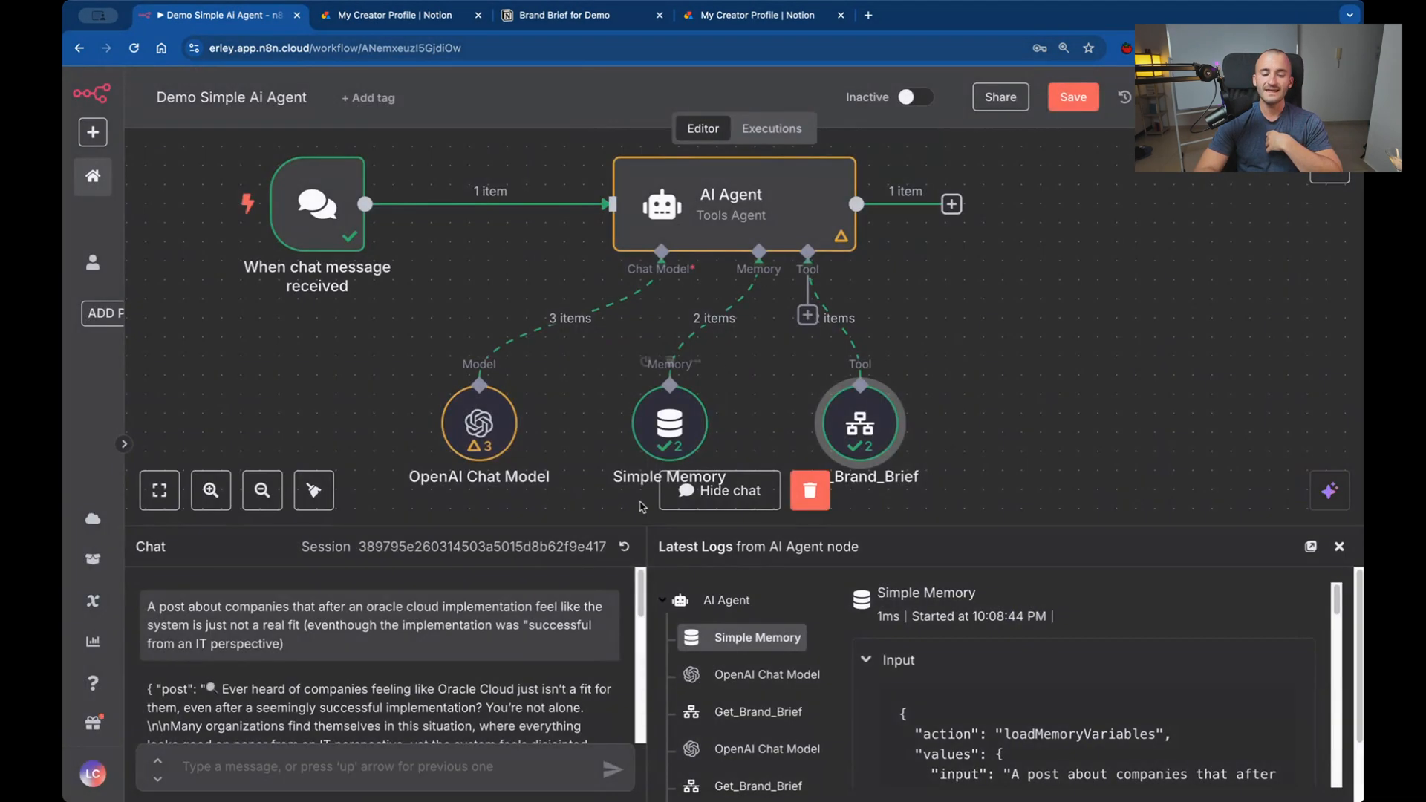
left_click(473, 423)
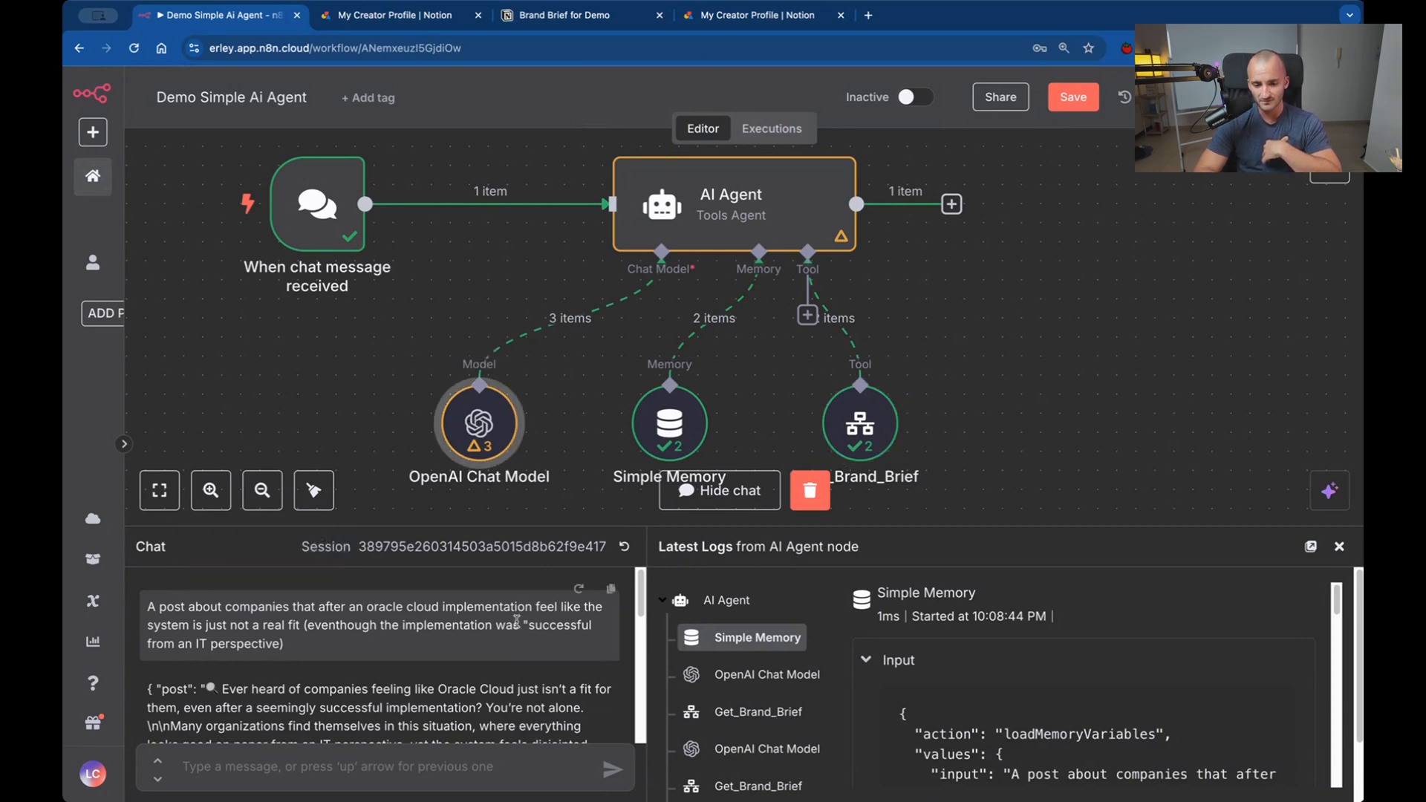
scroll(386, 646, "down", 3)
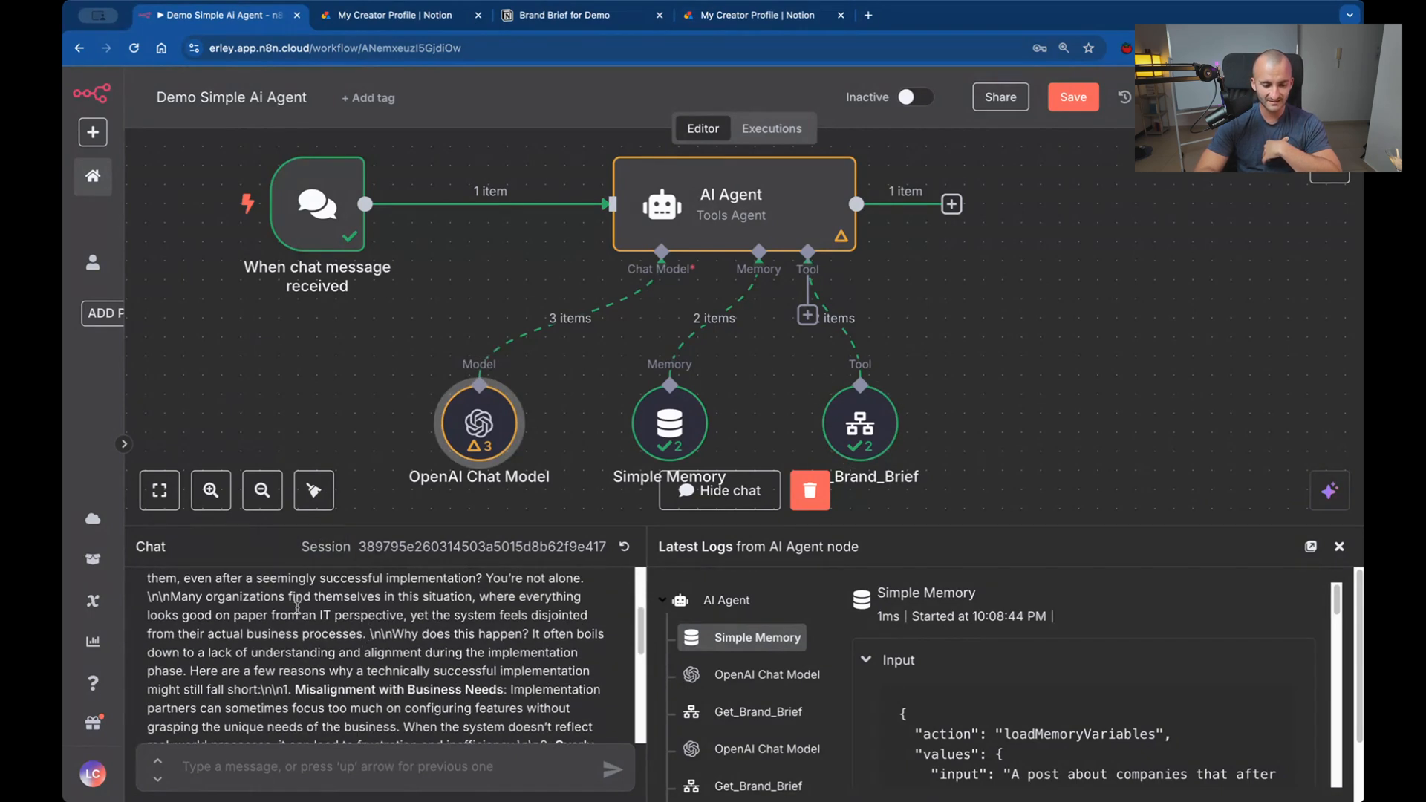
left_click_drag(300, 614, 291, 799)
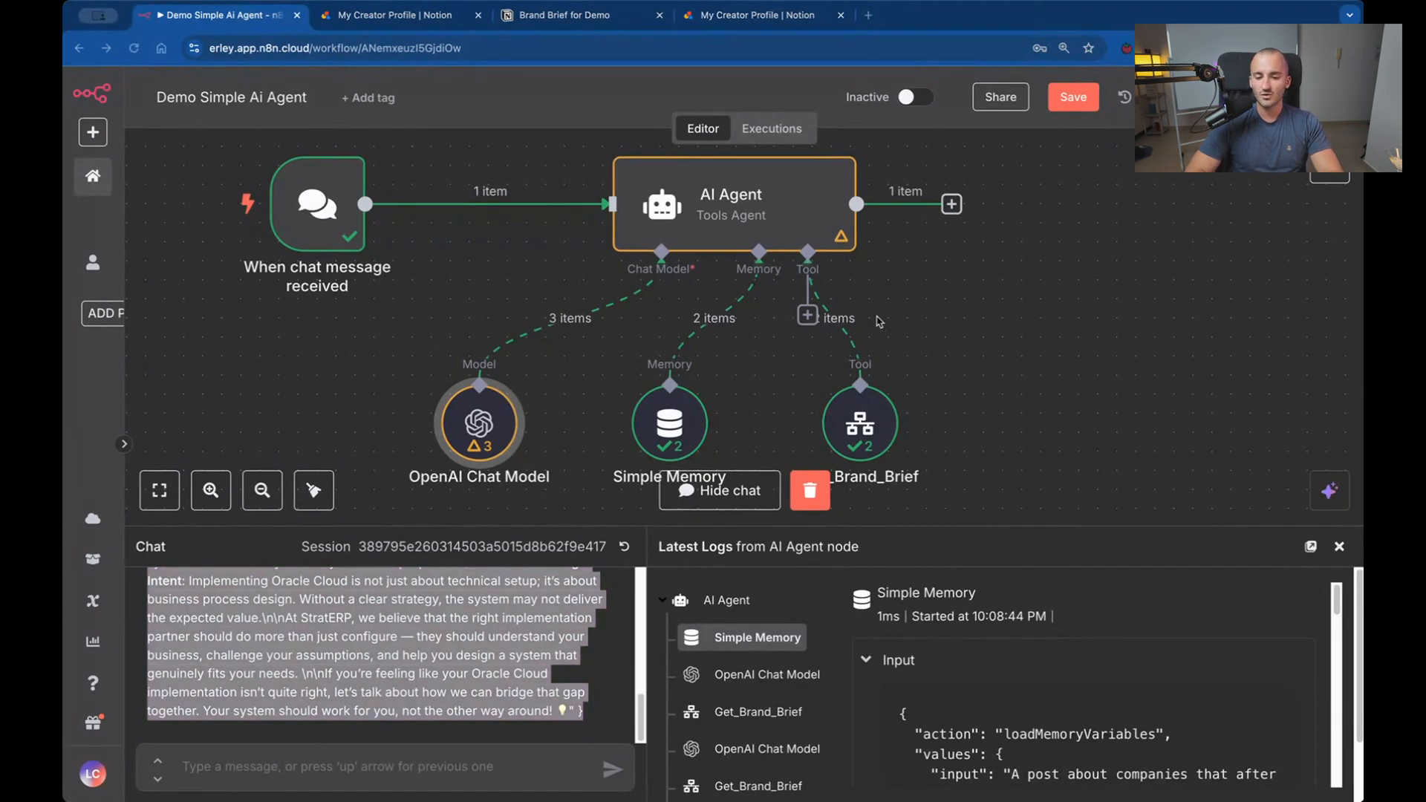
Add an Edit Fields (Set) node after the AI Agent's output, leaving its manual mapping empty, and return to the canvas.
scroll(1007, 299, "up", 2)
left_click(954, 243)
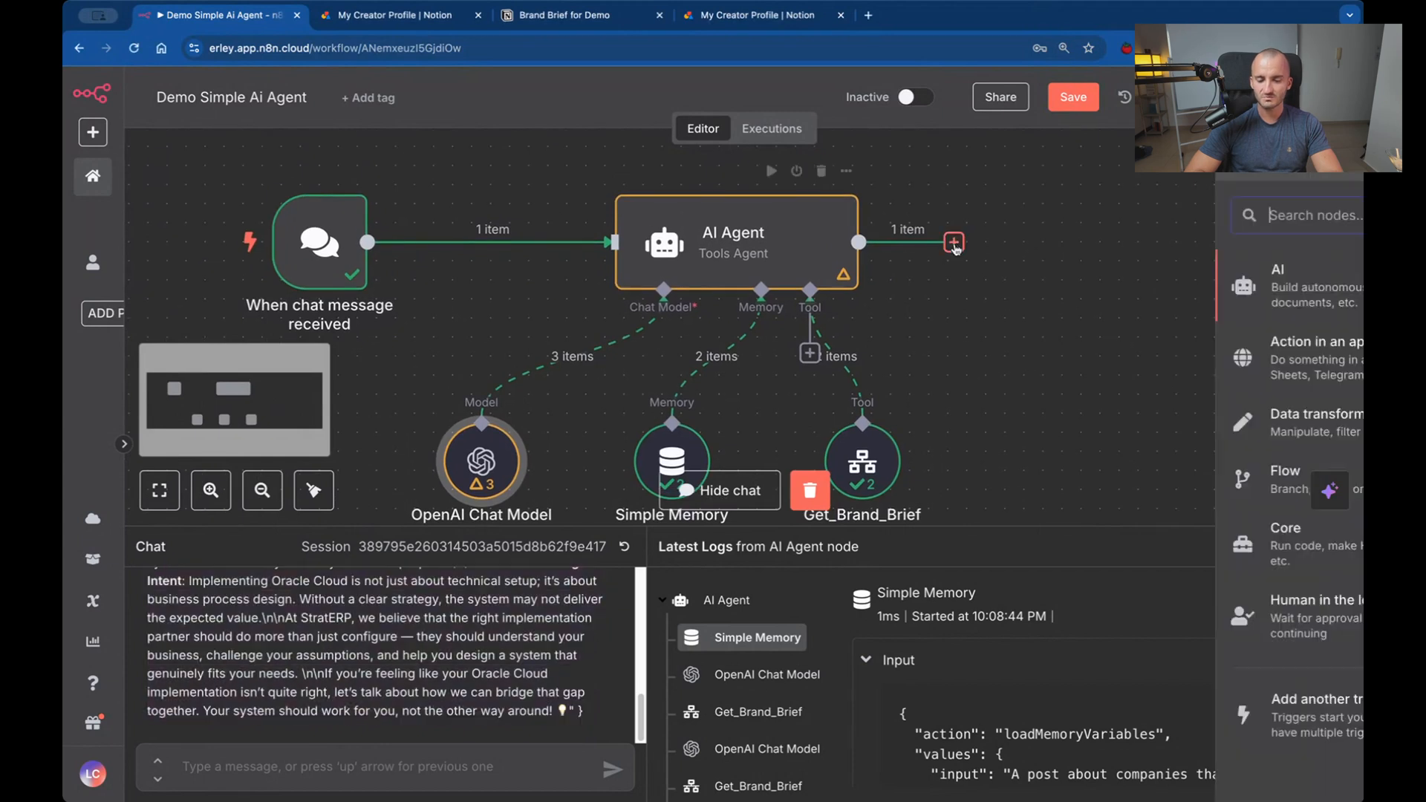
left_click(1099, 410)
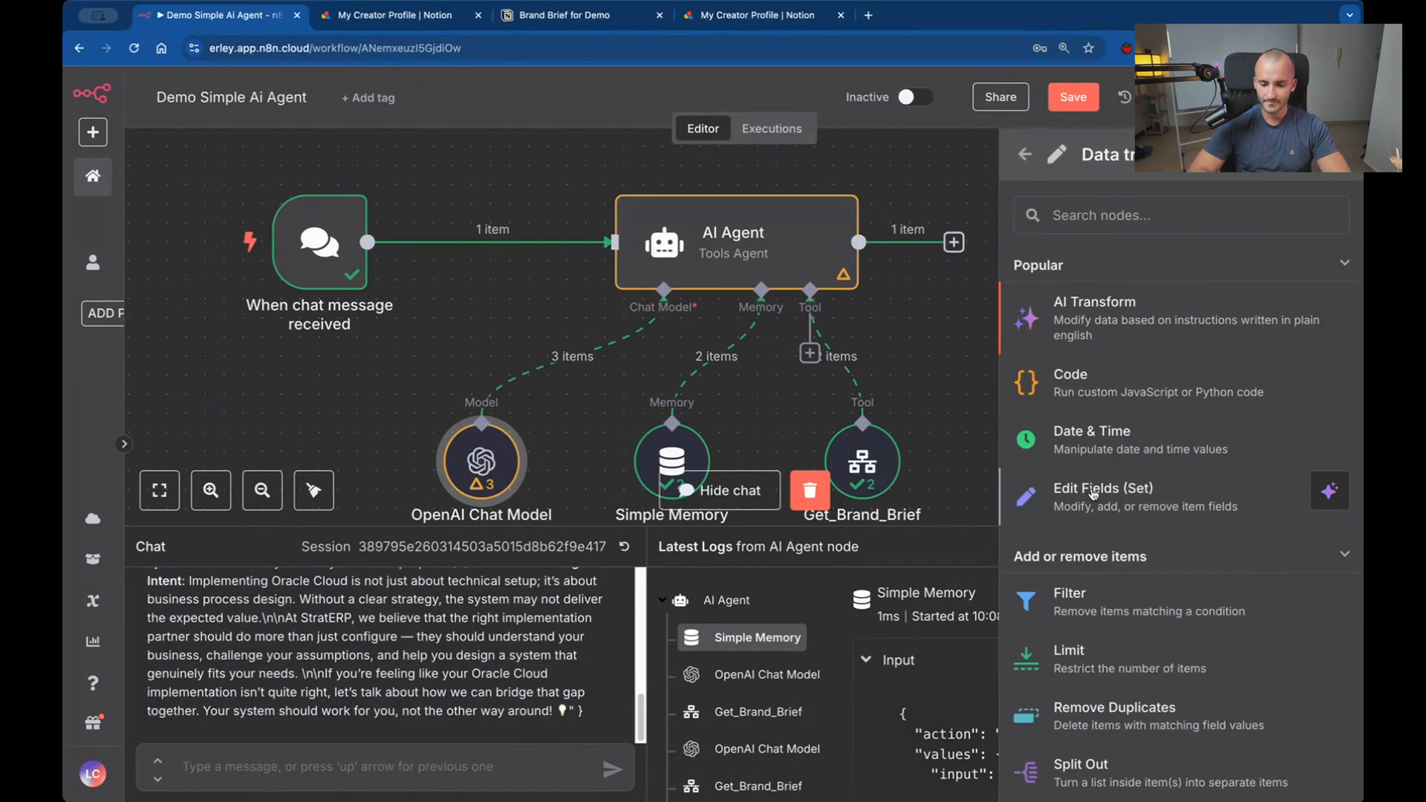
left_click(1093, 495)
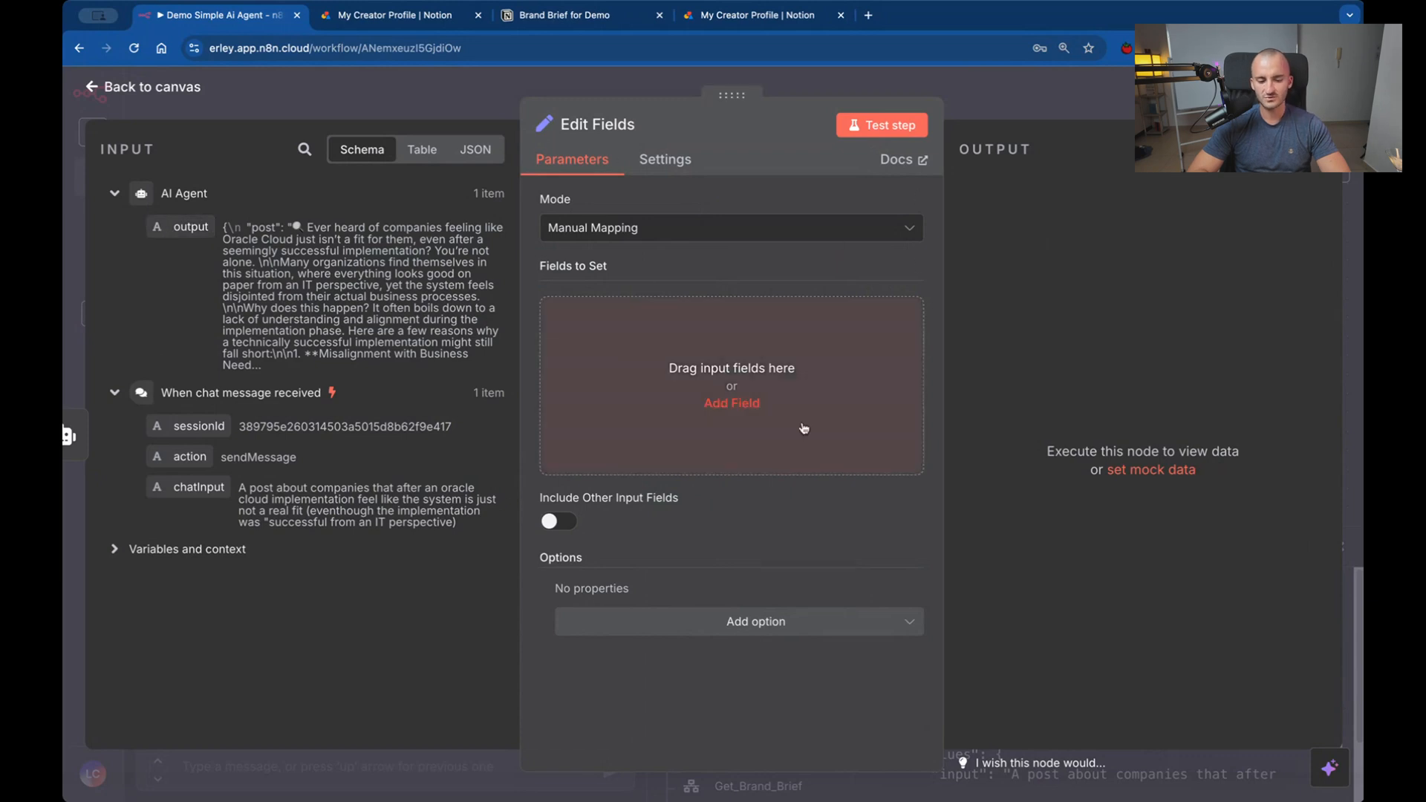
left_click(810, 89)
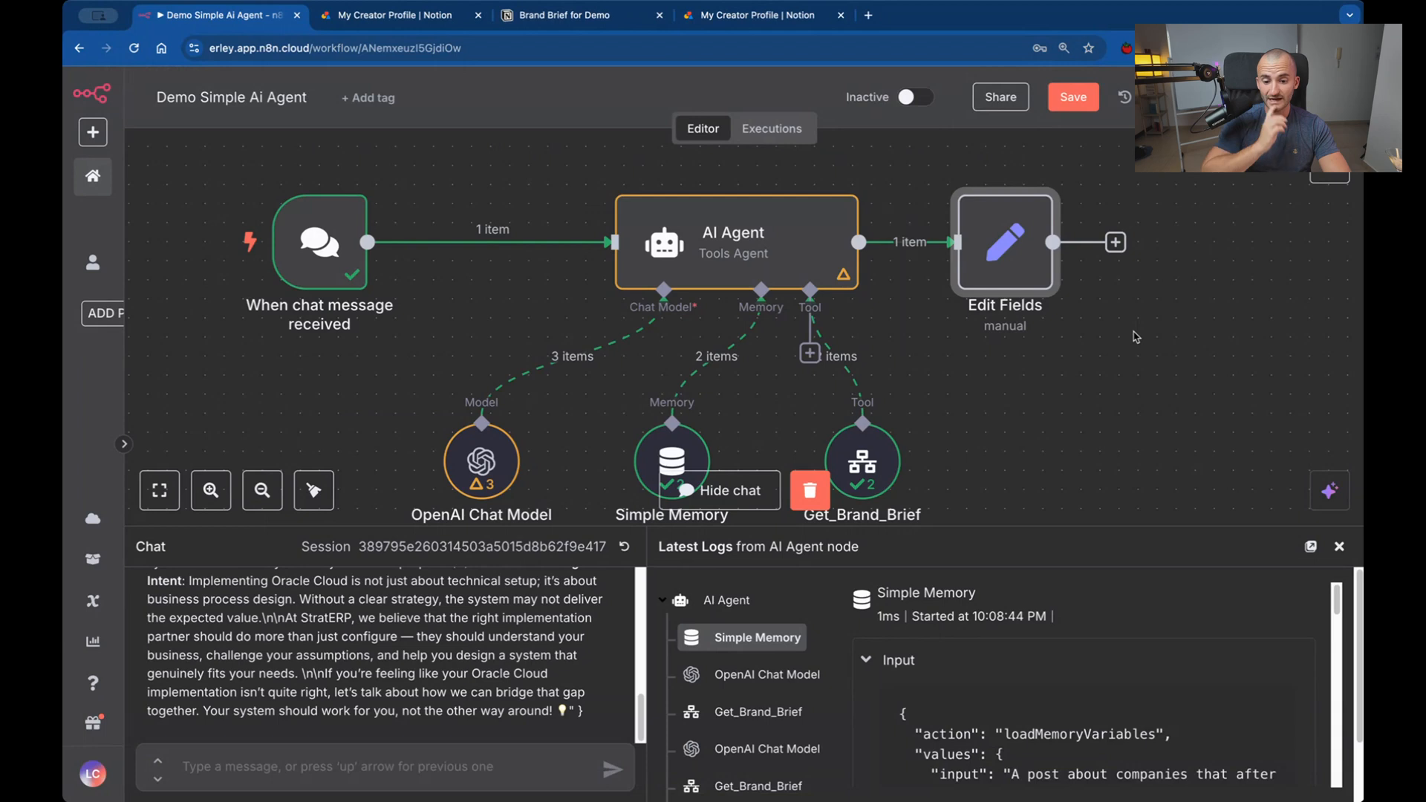
Search the node library for "buffer", then clear the search and close the library without adding a node.
scroll(1150, 331, "right", 5)
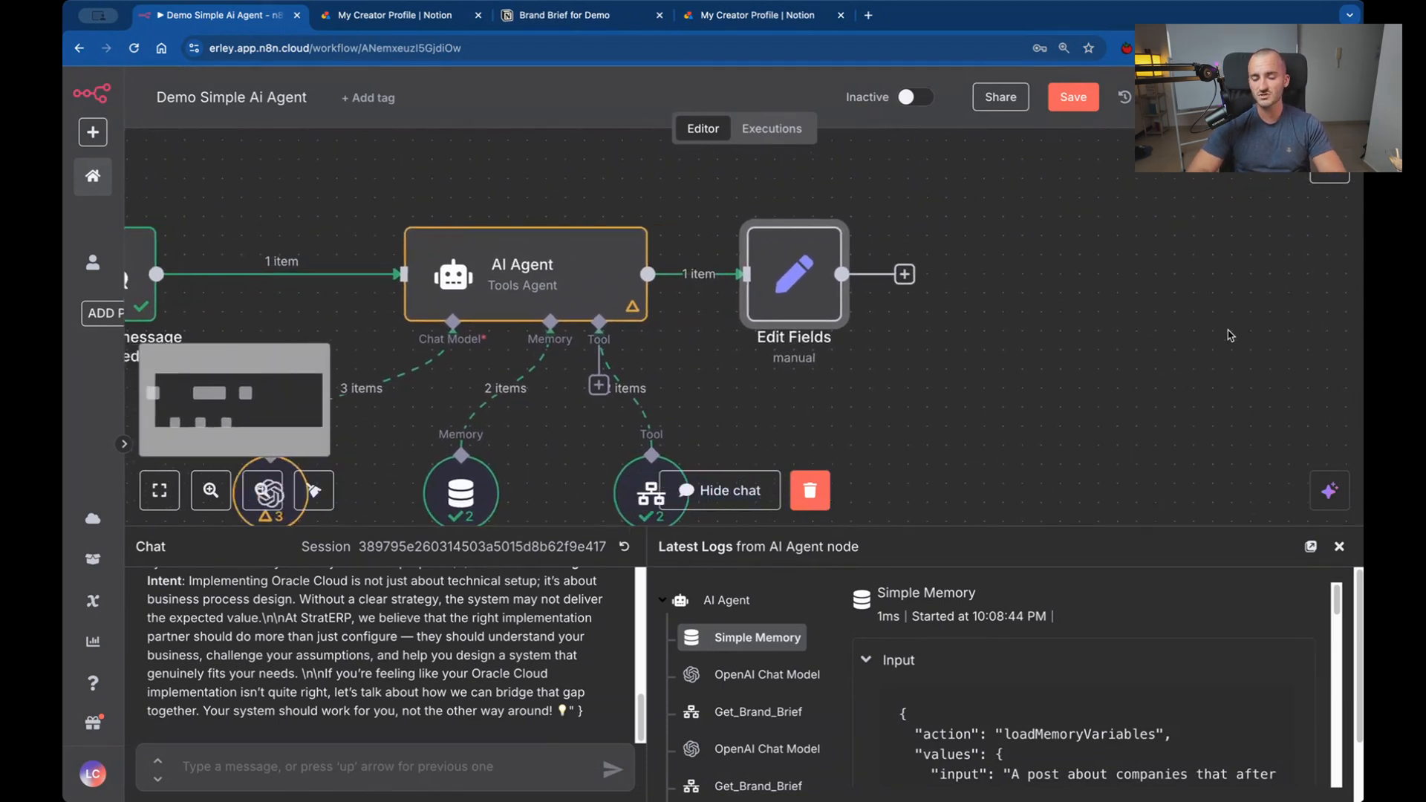
scroll(1231, 334, "right", 2)
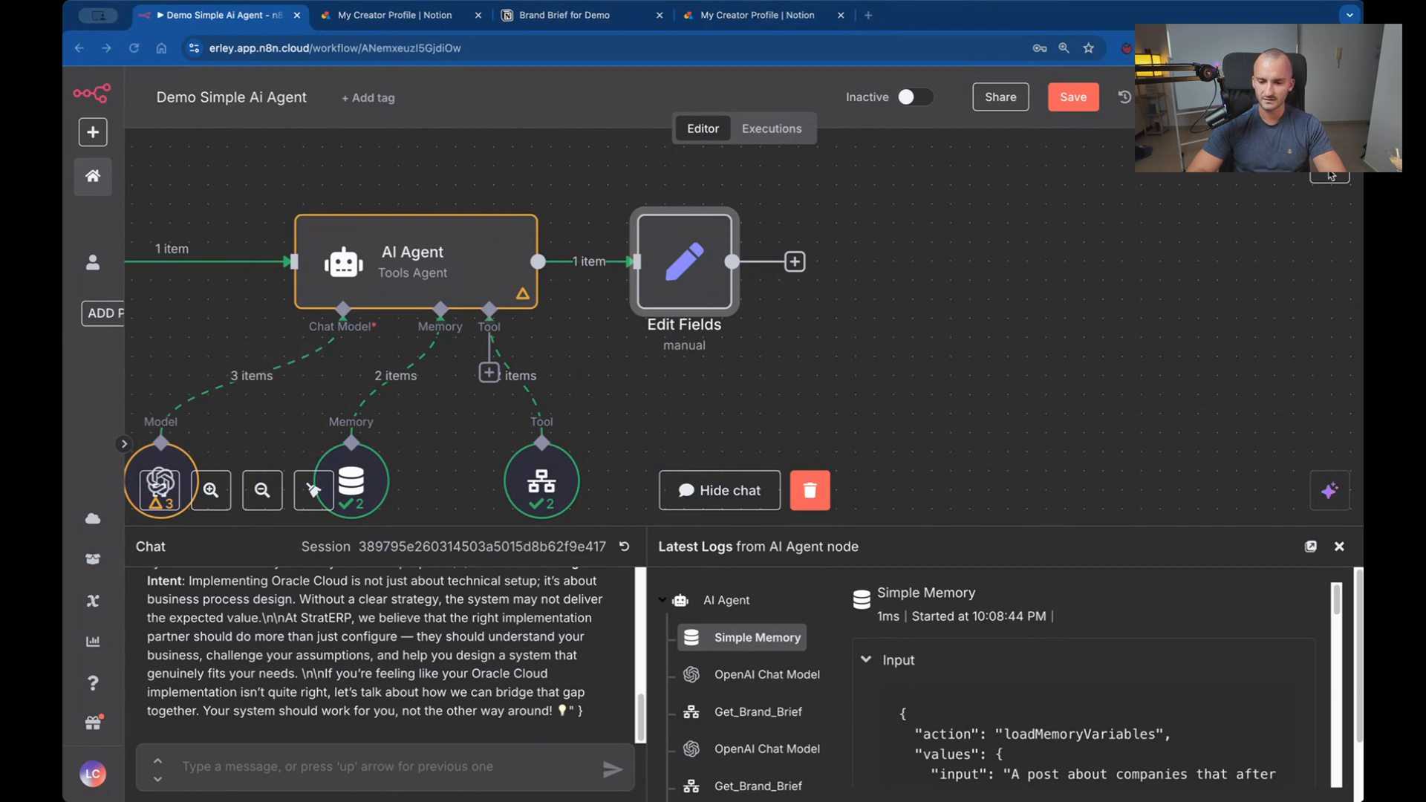
left_click(1329, 176)
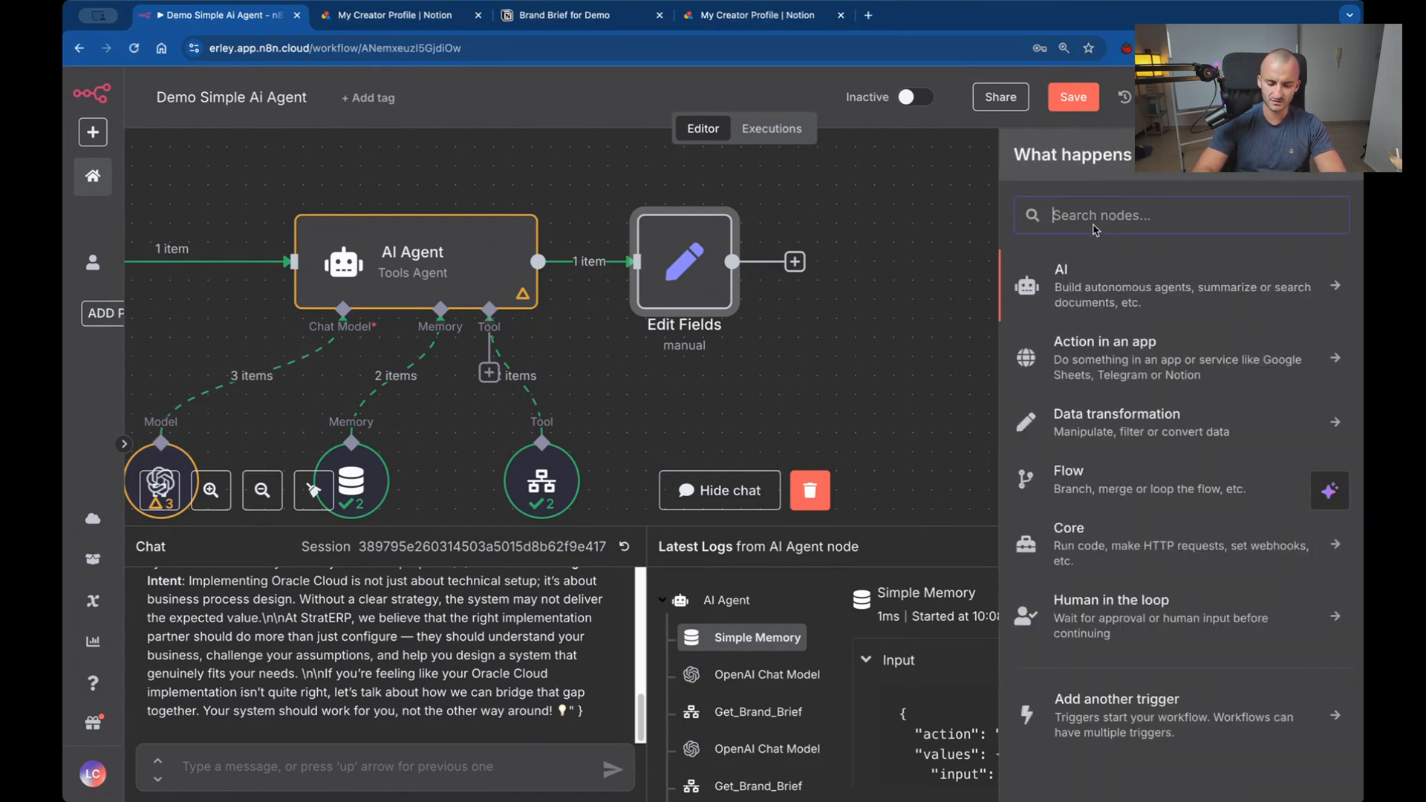
type("buff")
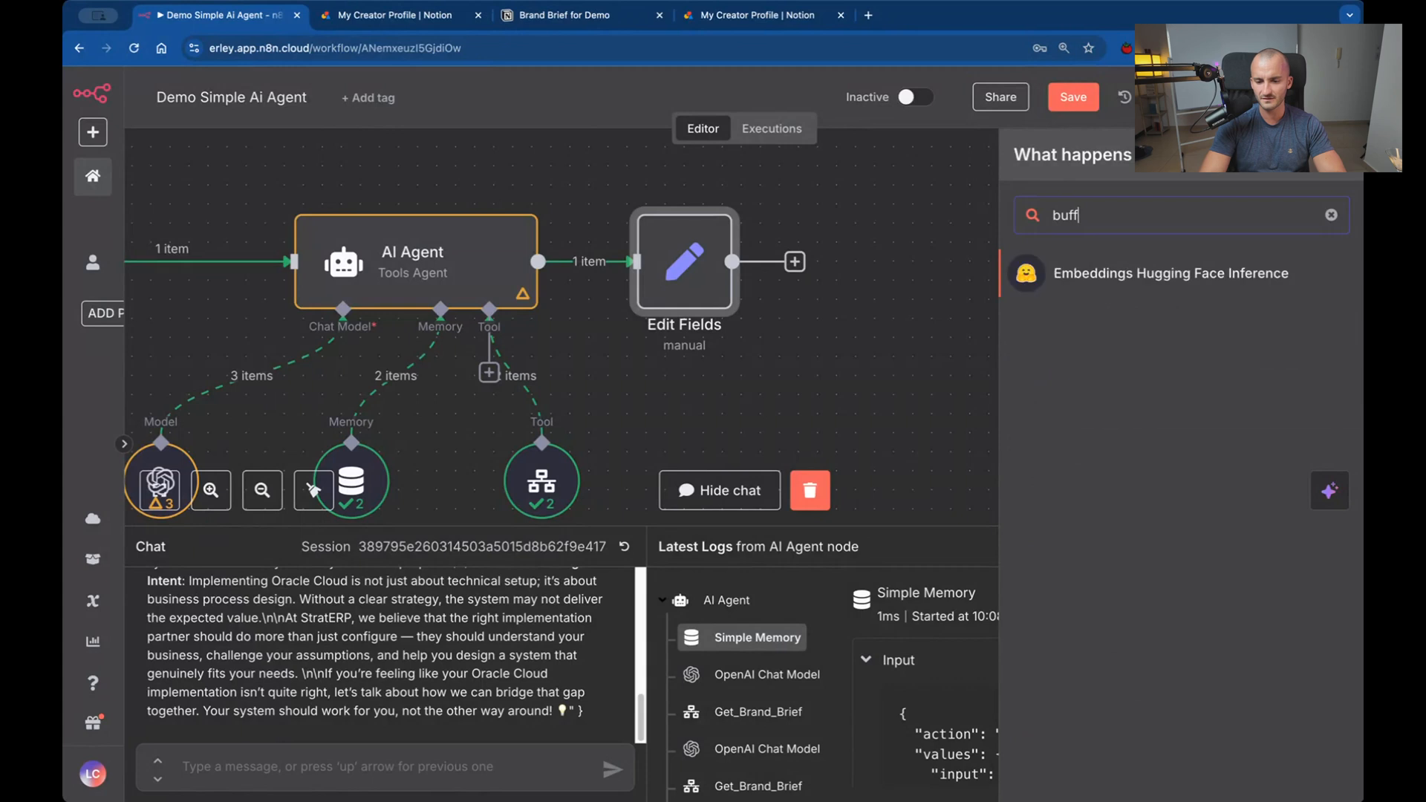
type("er")
key("BackSpace")
key("BackSpace")
key("BackSpace")
key("BackSpace")
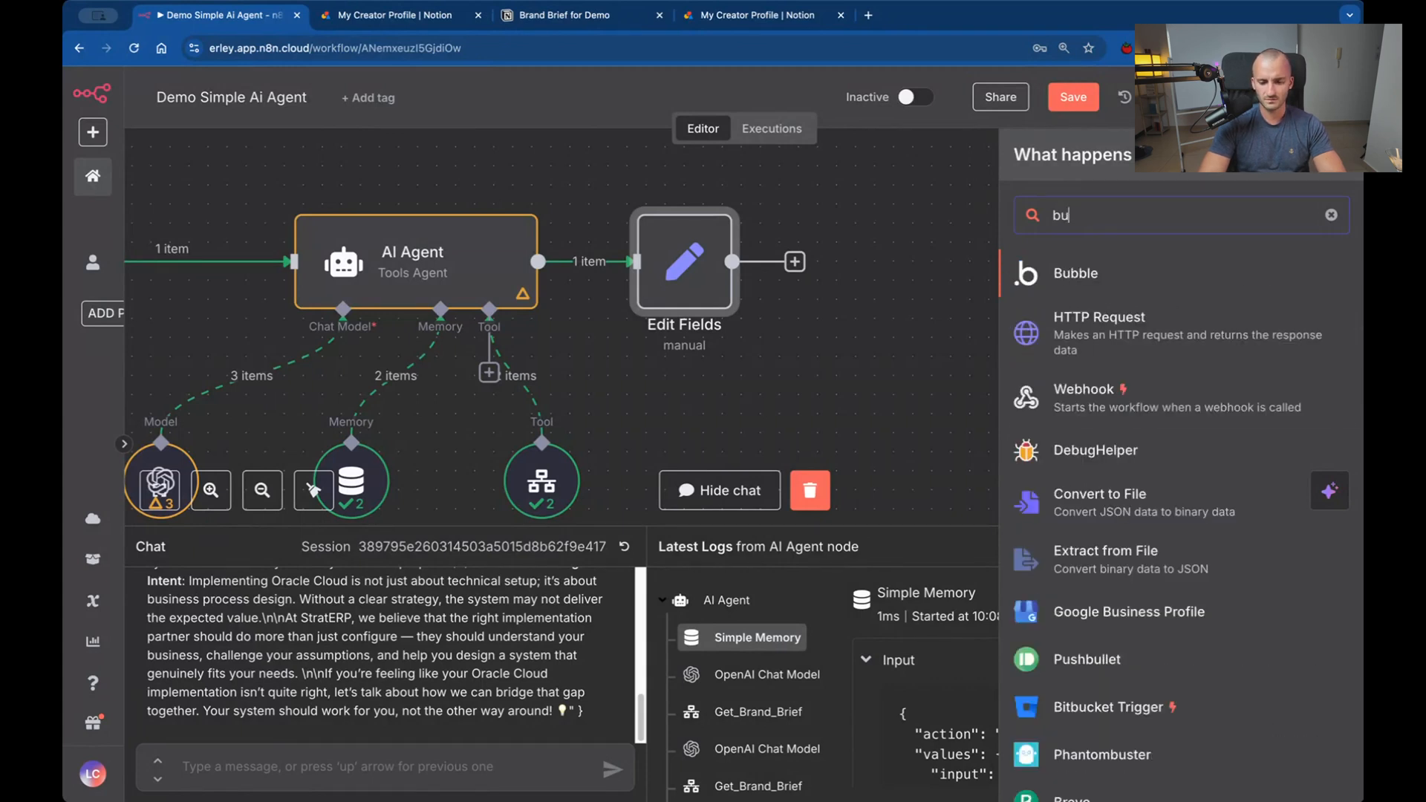
type("ffer")
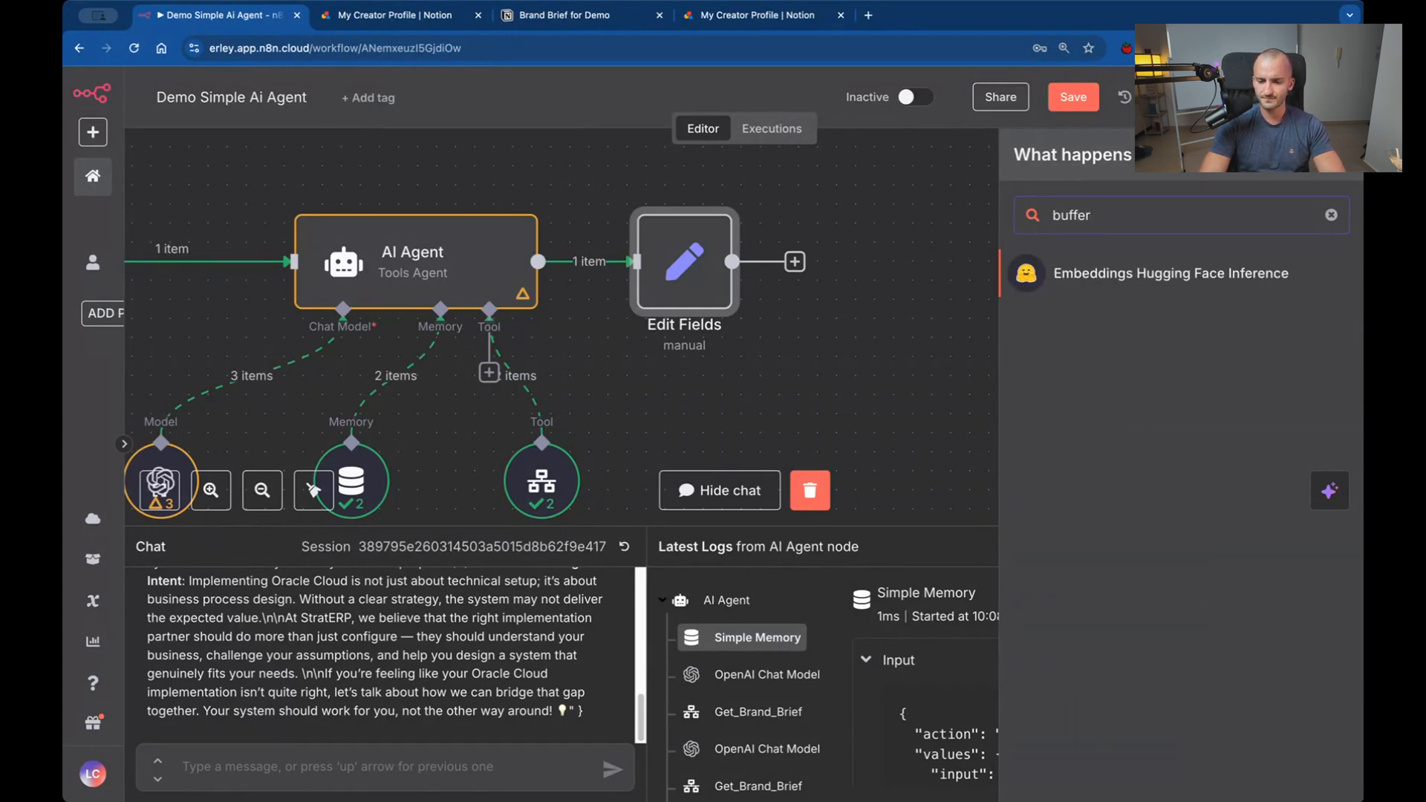
key("BackSpace")
key("BackSpace")
key("BackSpace")
key("BackSpace")
key("BackSpace")
key("BackSpace")
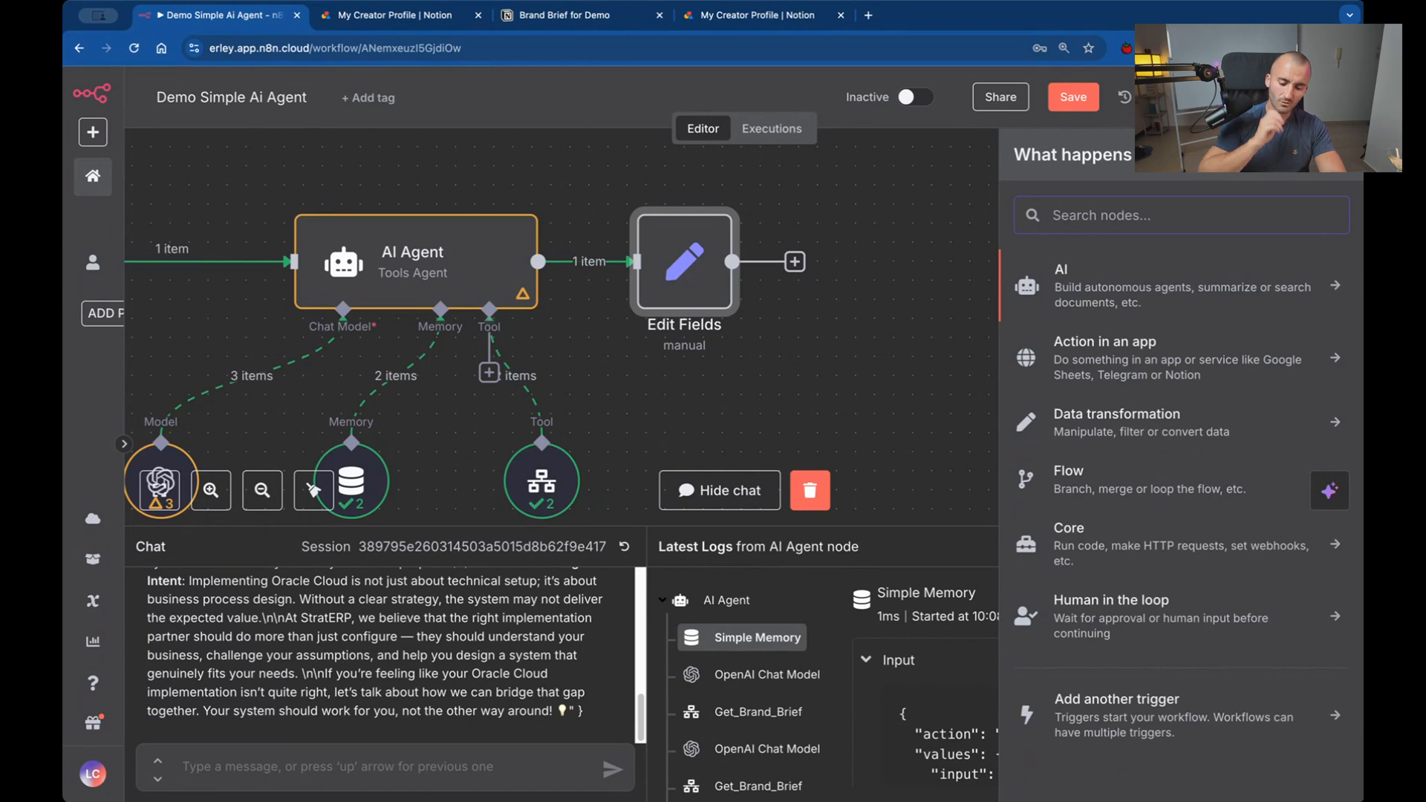
left_click(899, 418)
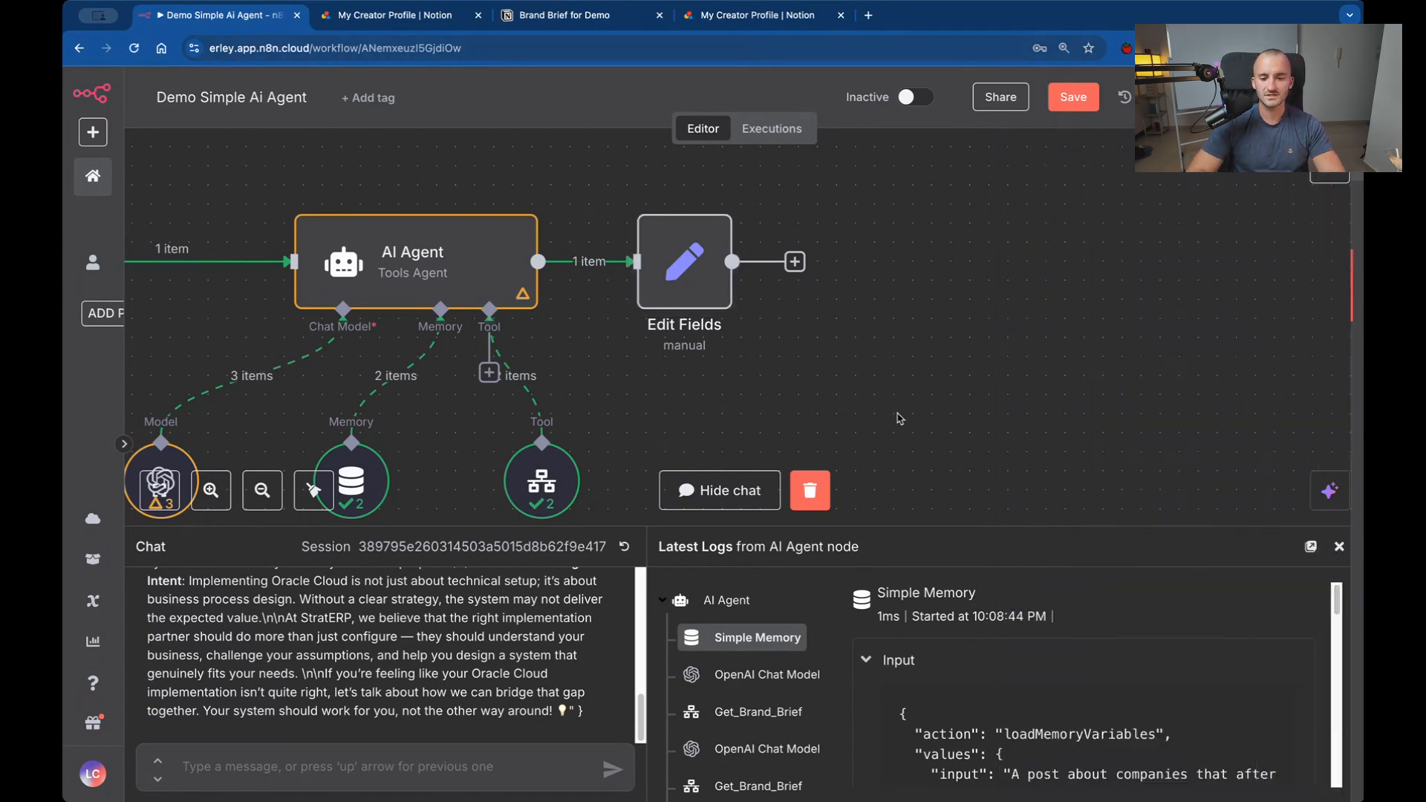